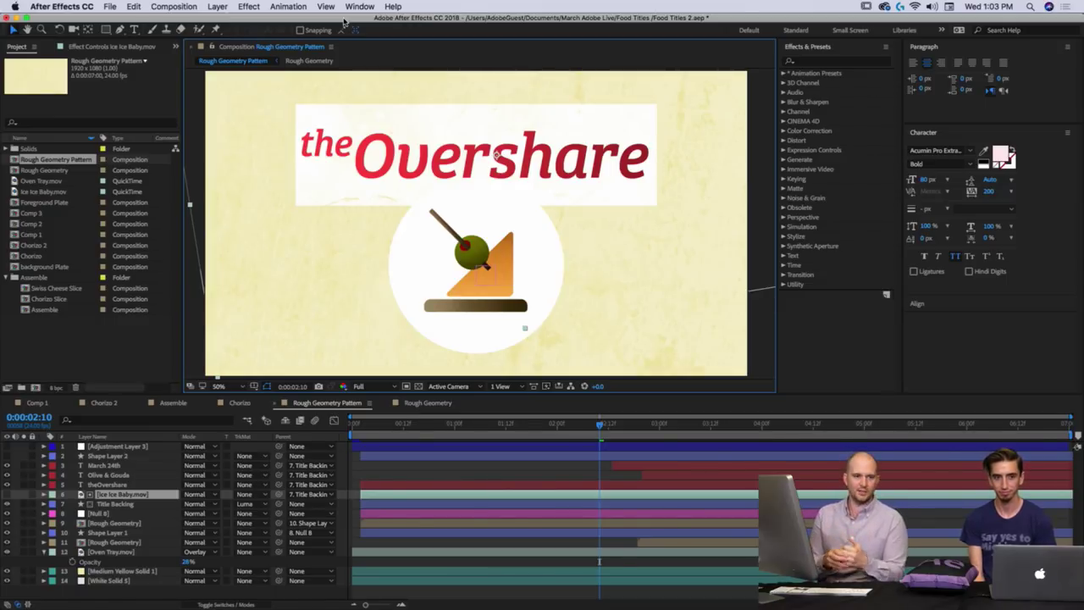
Preview the Rough Geometry Pattern composition from the current time.
{"action": "key", "text": "super+Tab"}
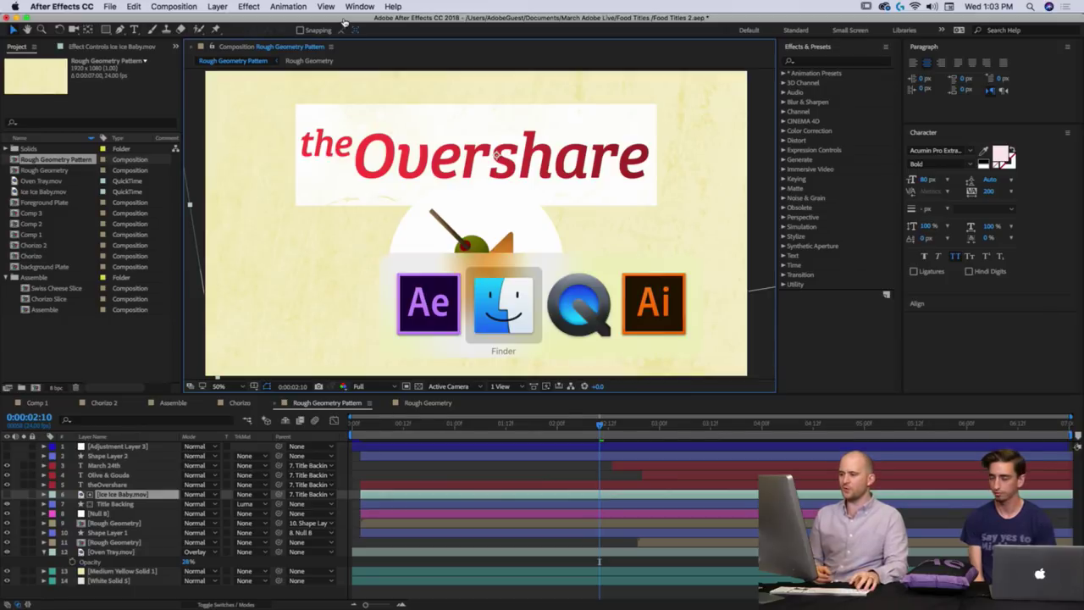
{"action": "key", "text": "super+shift+Tab"}
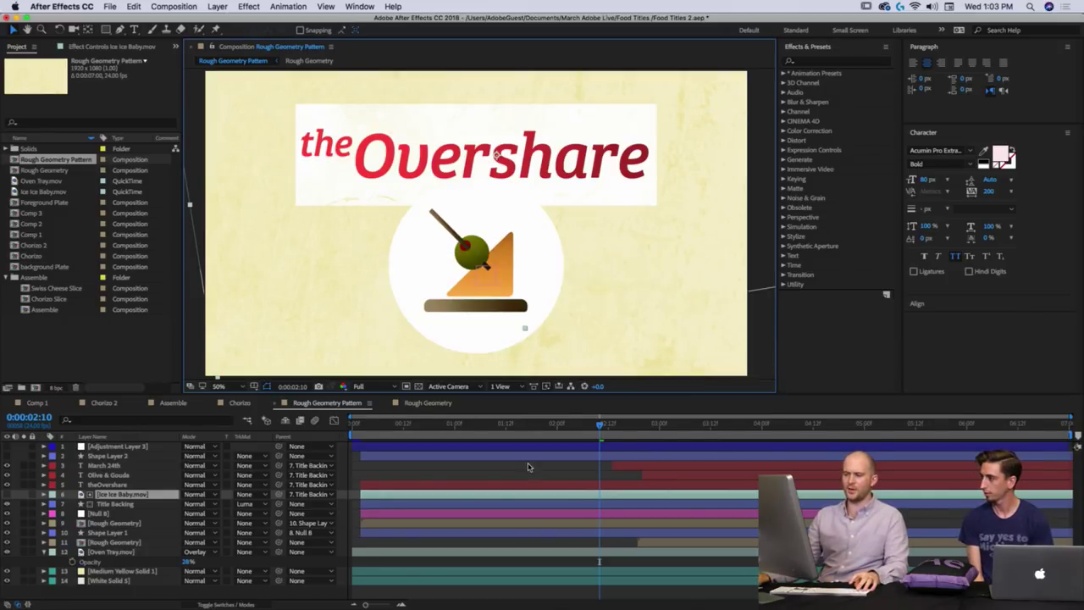
{"action": "key", "text": "space"}
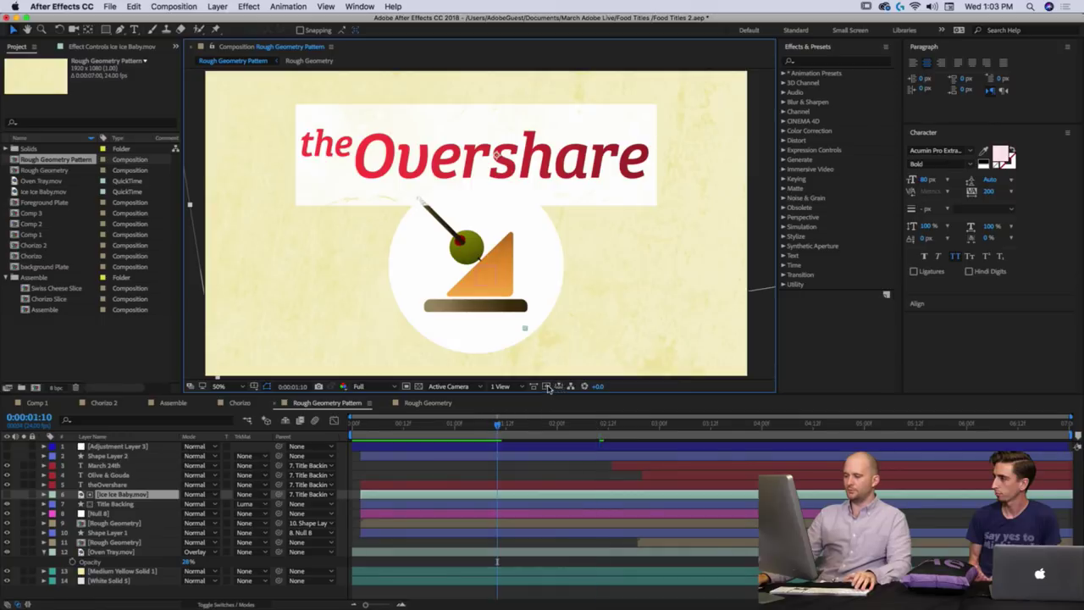
Stop the preview, switch to Finder, and open and play Rough Geometry Pattern_2.mp4 from the March Adobe Live folder.
{"action": "left_click", "coordinate": [546, 387]}
{"action": "key", "text": "super+Tab"}
{"action": "key", "text": "super+Tab"}
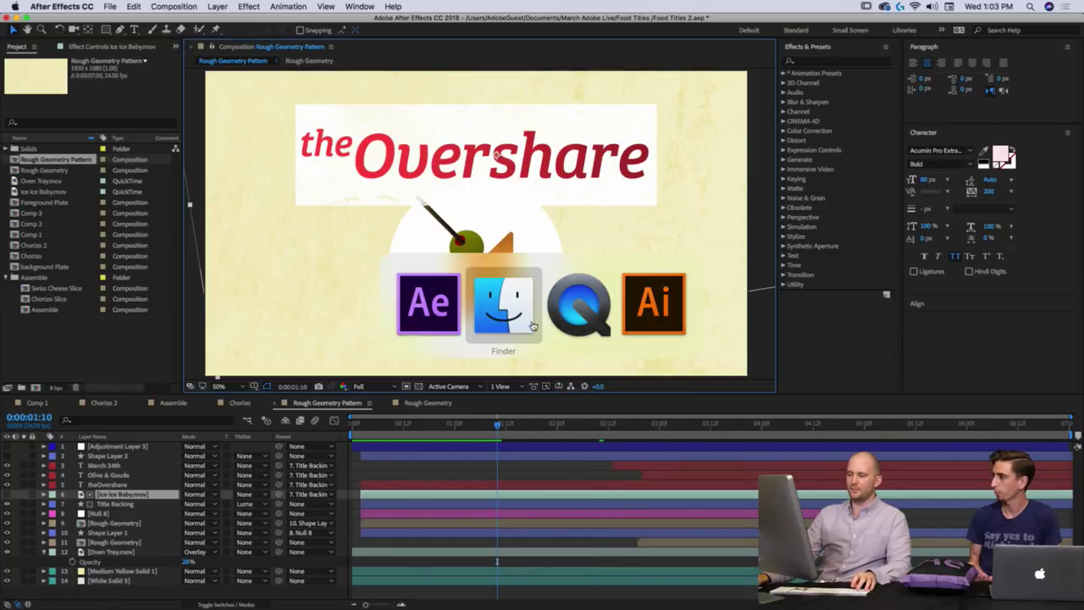
{"action": "key", "text": "super+Tab"}
{"action": "key", "text": "super+Tab"}
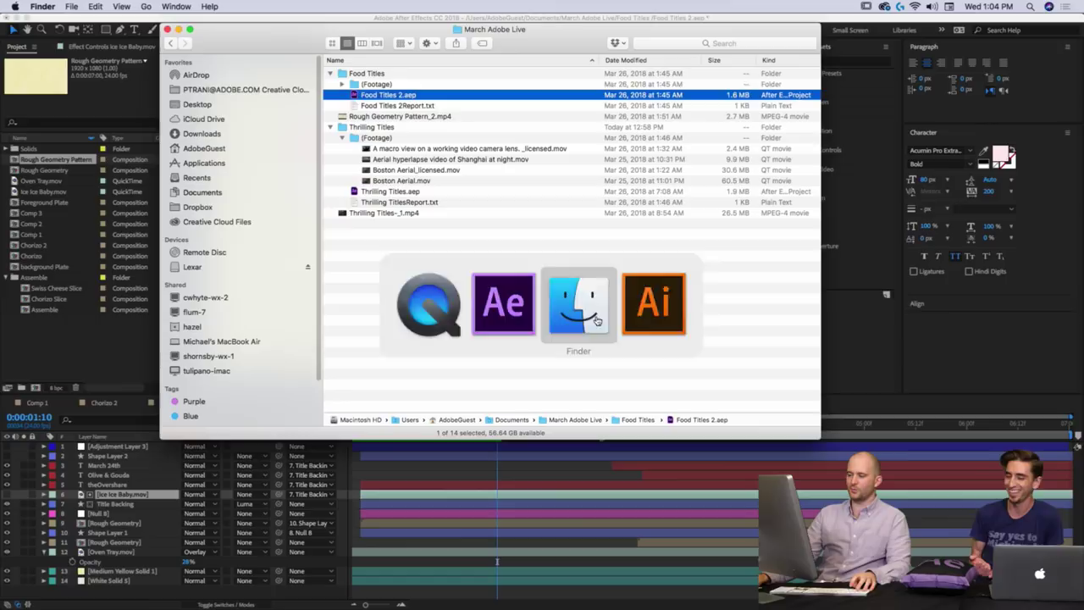
{"action": "double_click", "coordinate": [389, 116]}
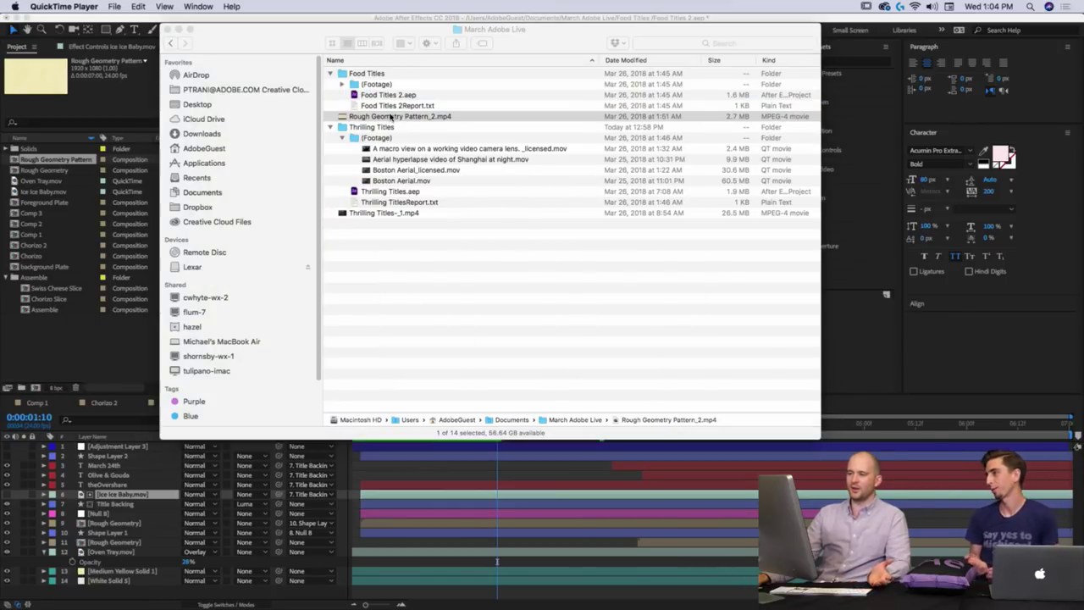
{"action": "key", "text": "space"}
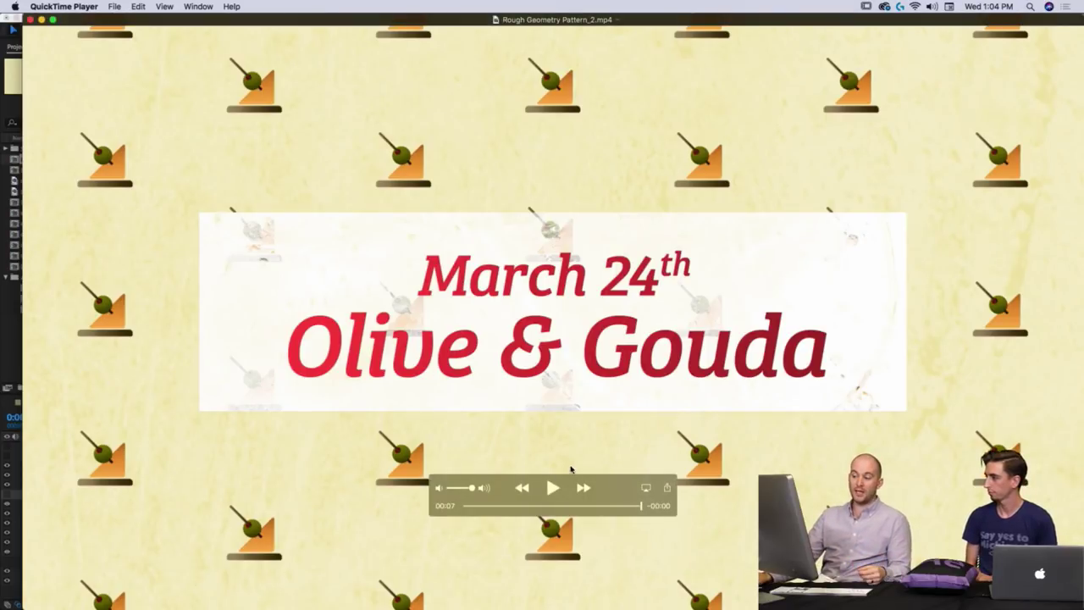
Replay the rendered title movie, pausing to examine the olive and cheese animation, and close the movie.
{"action": "left_click", "coordinate": [552, 489]}
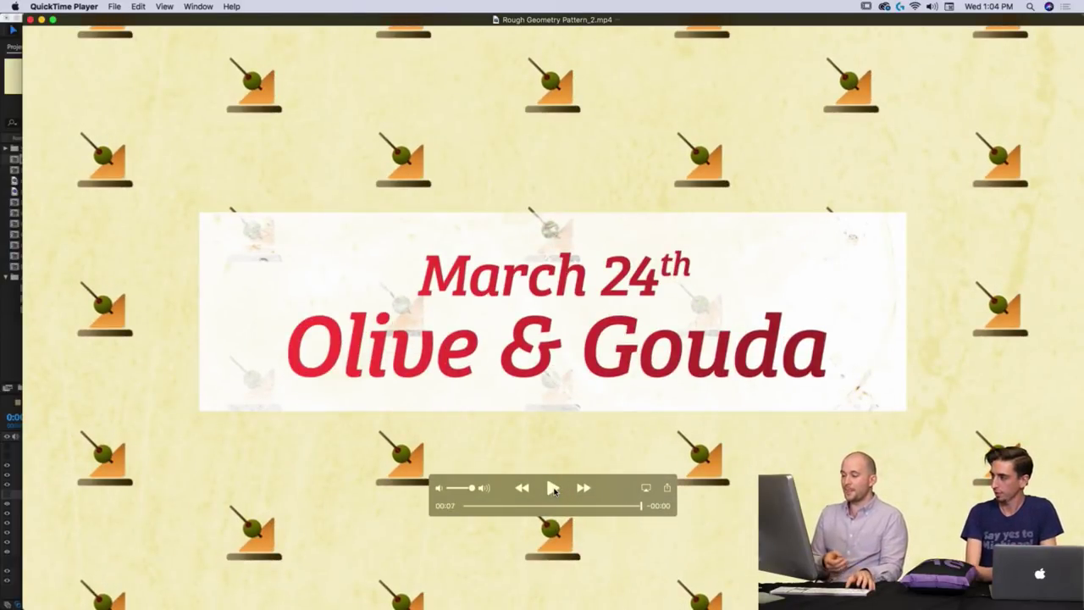
{"action": "left_click", "coordinate": [553, 488]}
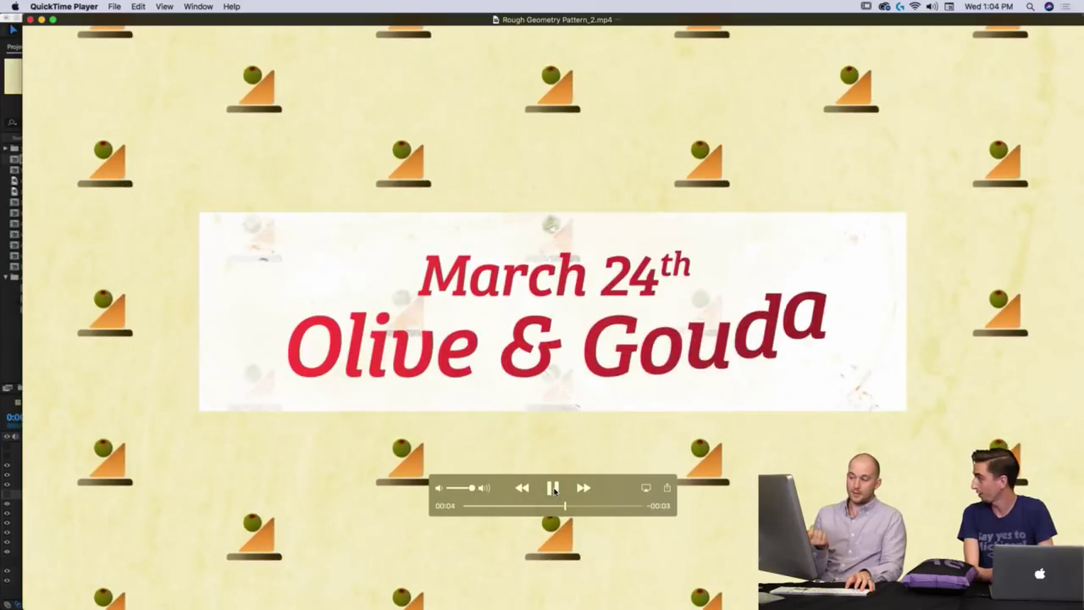
{"action": "left_click", "coordinate": [553, 488]}
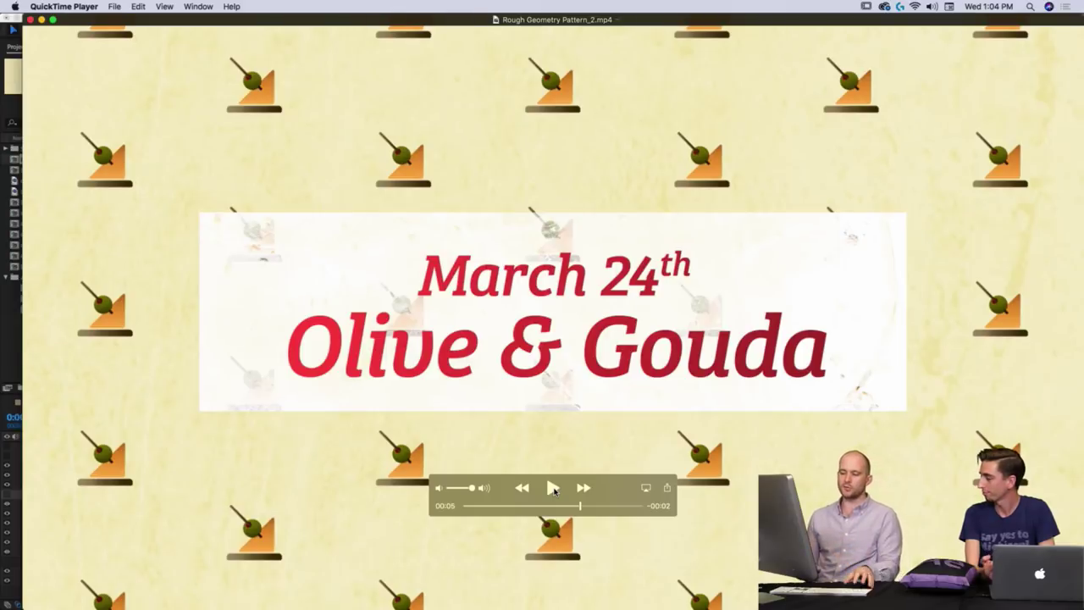
{"action": "left_click", "coordinate": [552, 489]}
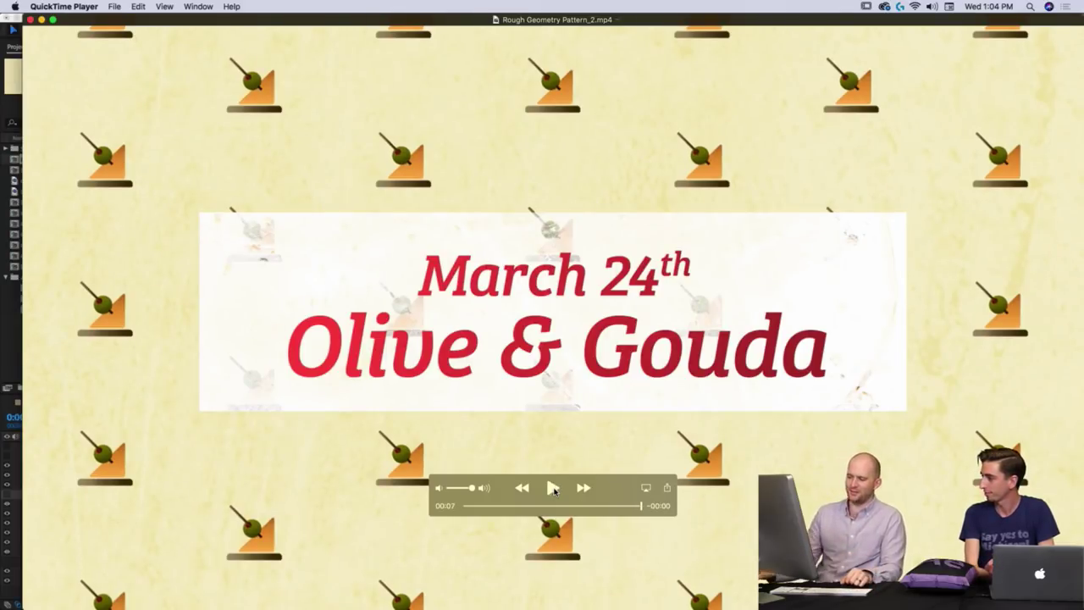
{"action": "left_click", "coordinate": [552, 488]}
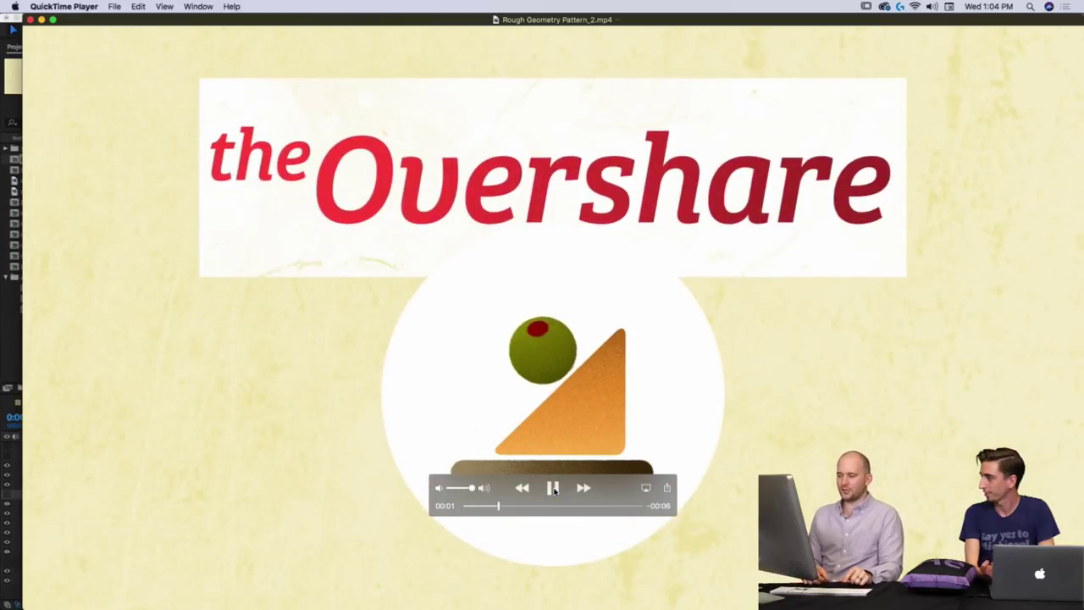
{"action": "left_click", "coordinate": [553, 488]}
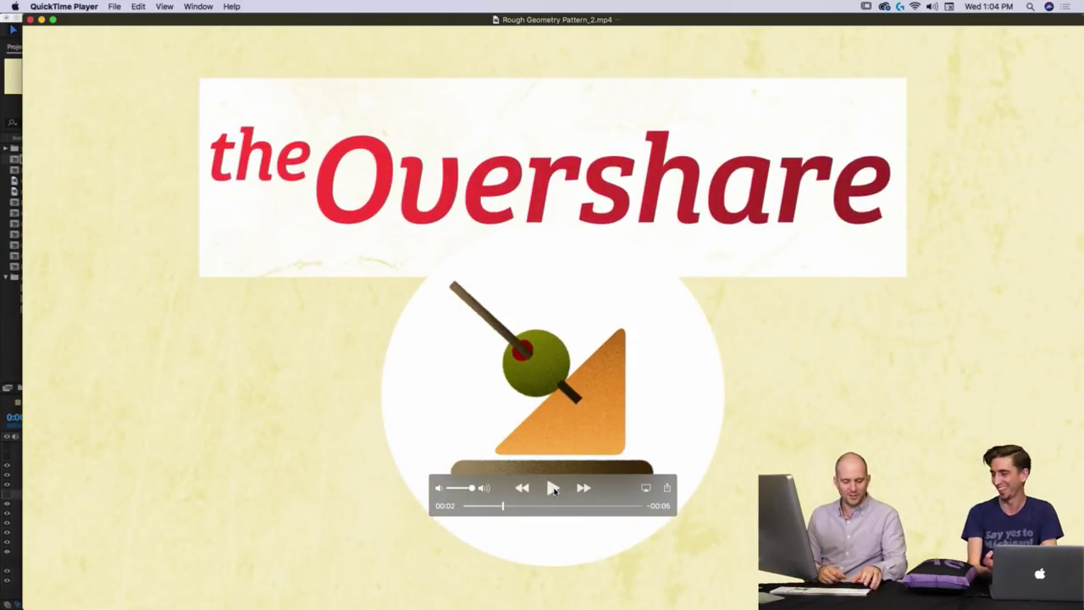
{"action": "left_click", "coordinate": [29, 19]}
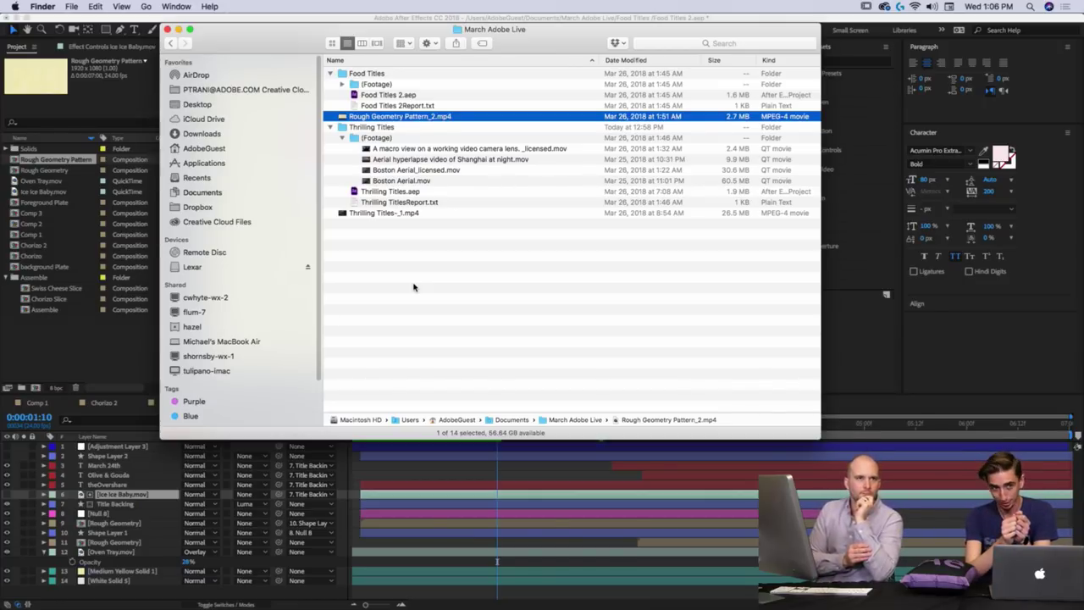
Move the March Adobe Live Finder window aside and return to After Effects.
{"action": "left_click", "coordinate": [484, 325]}
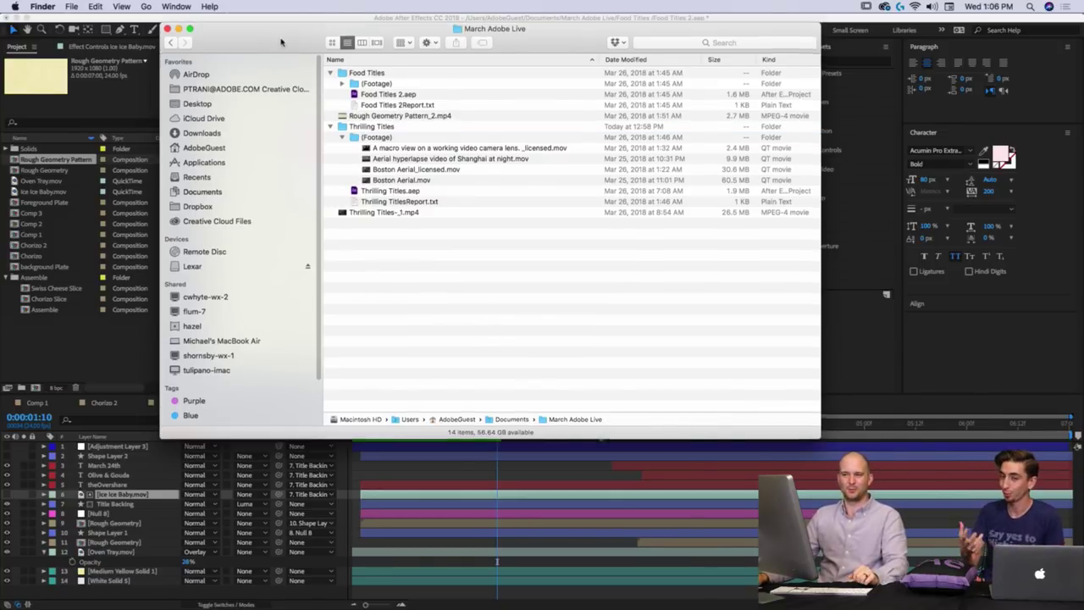
{"action": "left_click_drag", "start_coordinate": [284, 42], "coordinate": [342, 70]}
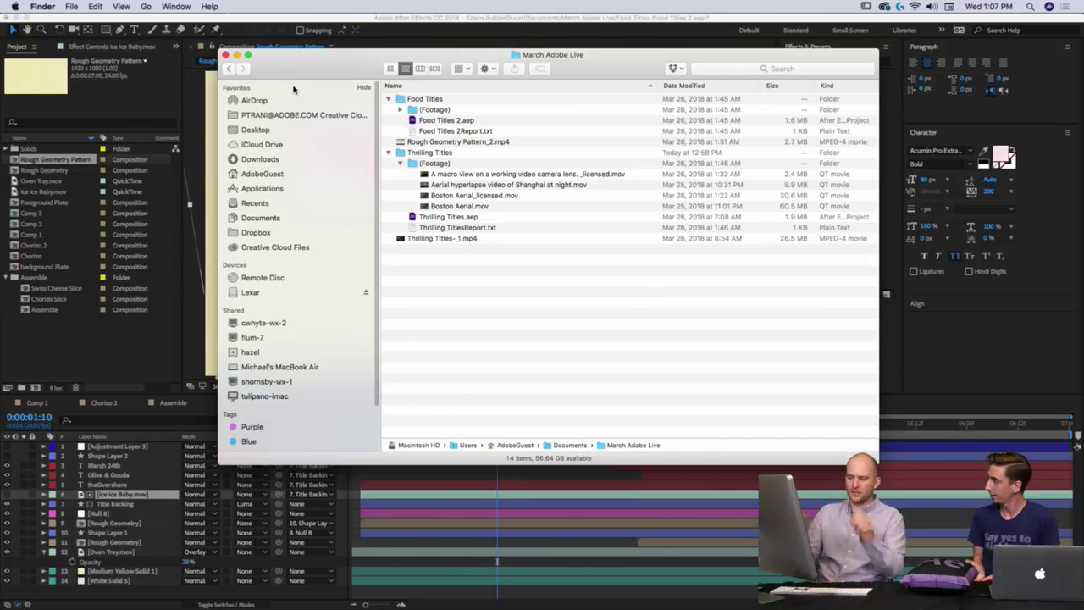
{"action": "mouse_move", "coordinate": [539, 598]}
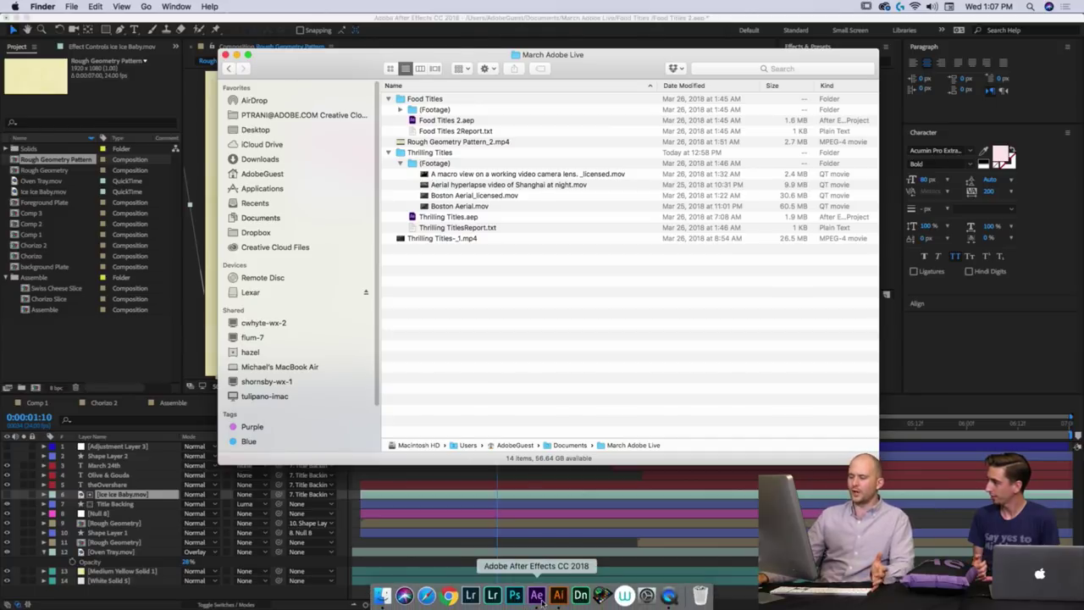
{"action": "left_click", "coordinate": [435, 530]}
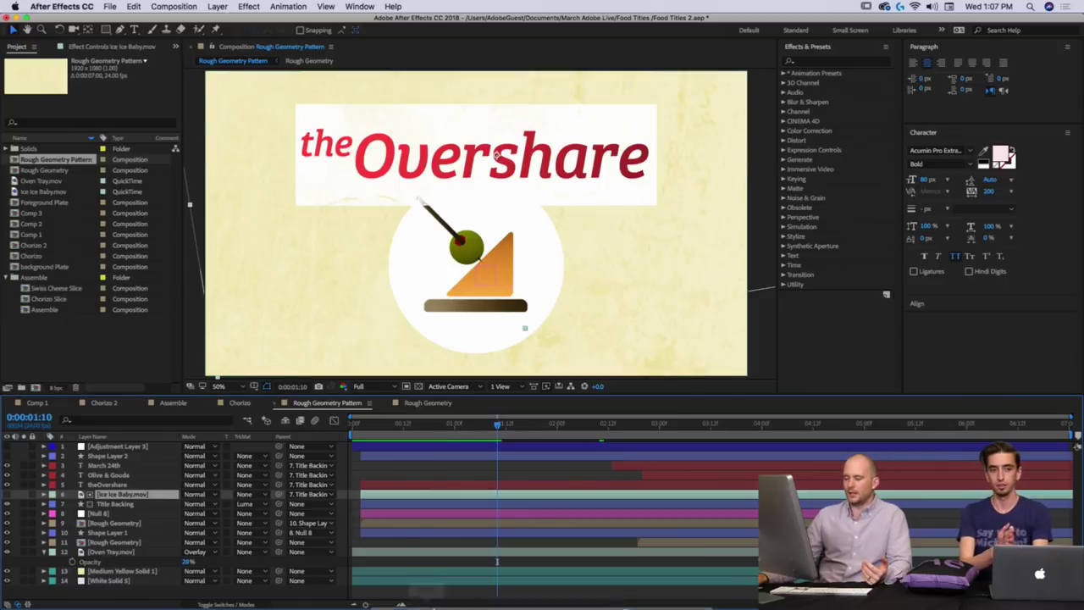
{"action": "mouse_move", "coordinate": [448, 595]}
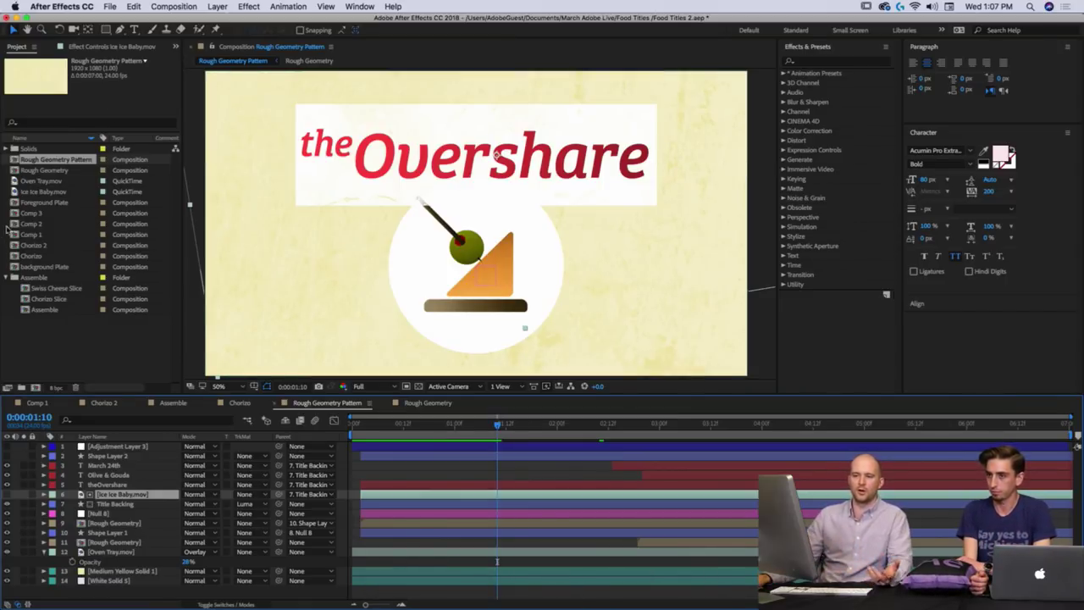
Open the Comp 3 composition followed by Comp 2 to look at their contents.
{"action": "left_click", "coordinate": [42, 215]}
{"action": "double_click", "coordinate": [43, 213]}
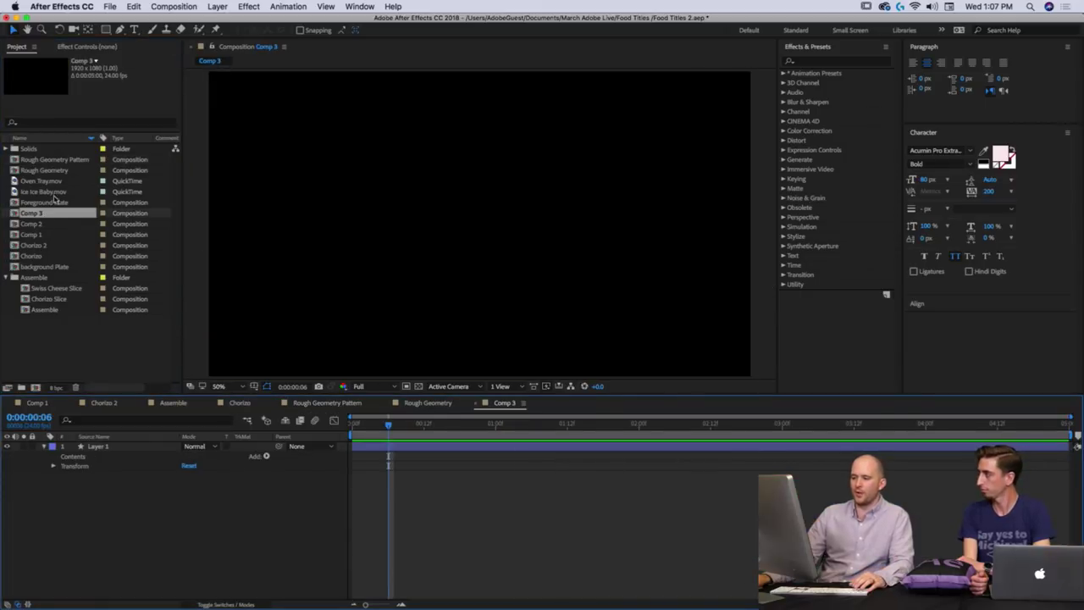
{"action": "left_click", "coordinate": [36, 224]}
{"action": "double_click", "coordinate": [36, 223]}
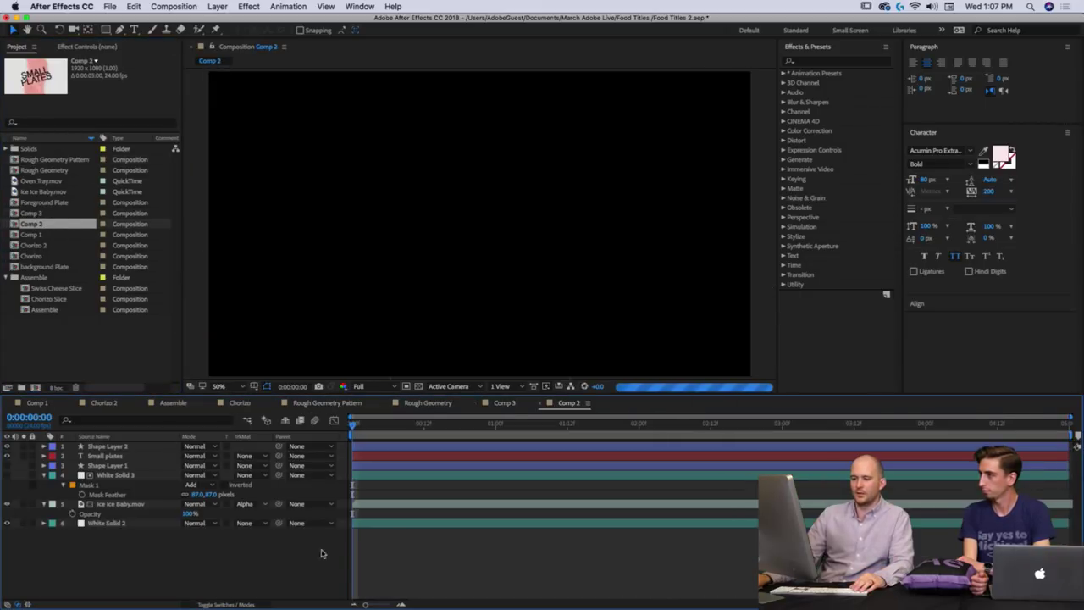
Move Comp 2's current time to 0:00:00:11 and hide the Small plates text layer.
{"action": "left_click_drag", "start_coordinate": [386, 434], "coordinate": [419, 436]}
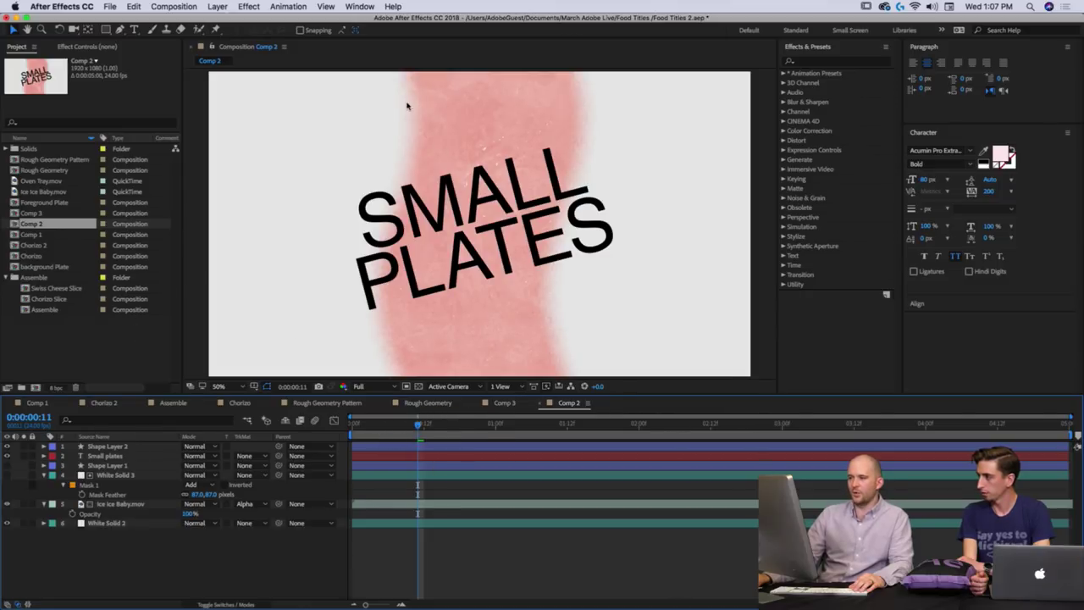
{"action": "left_click", "coordinate": [105, 456]}
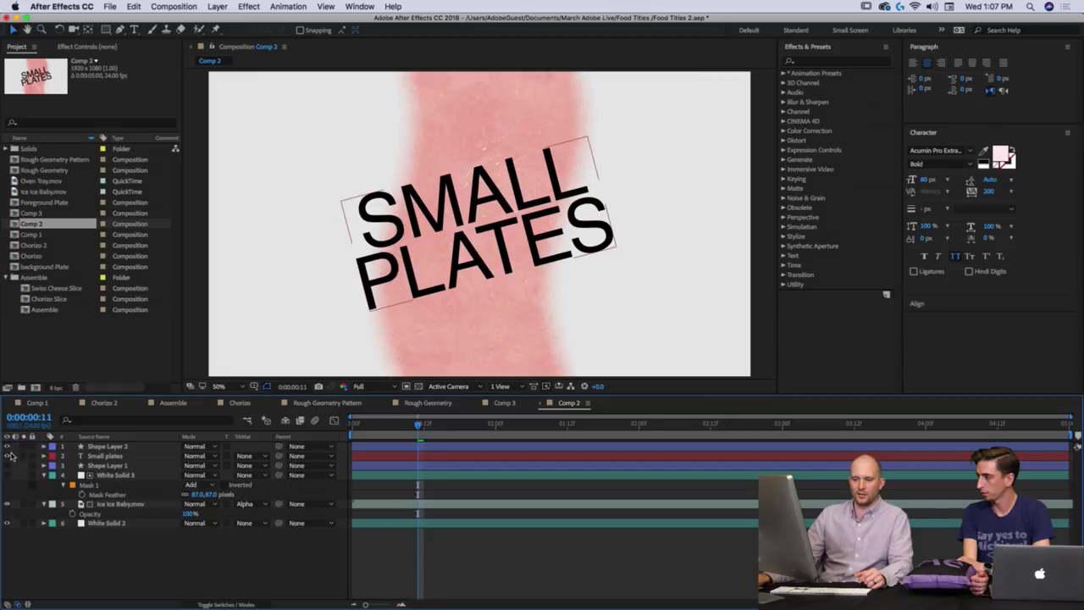
{"action": "left_click", "coordinate": [8, 456]}
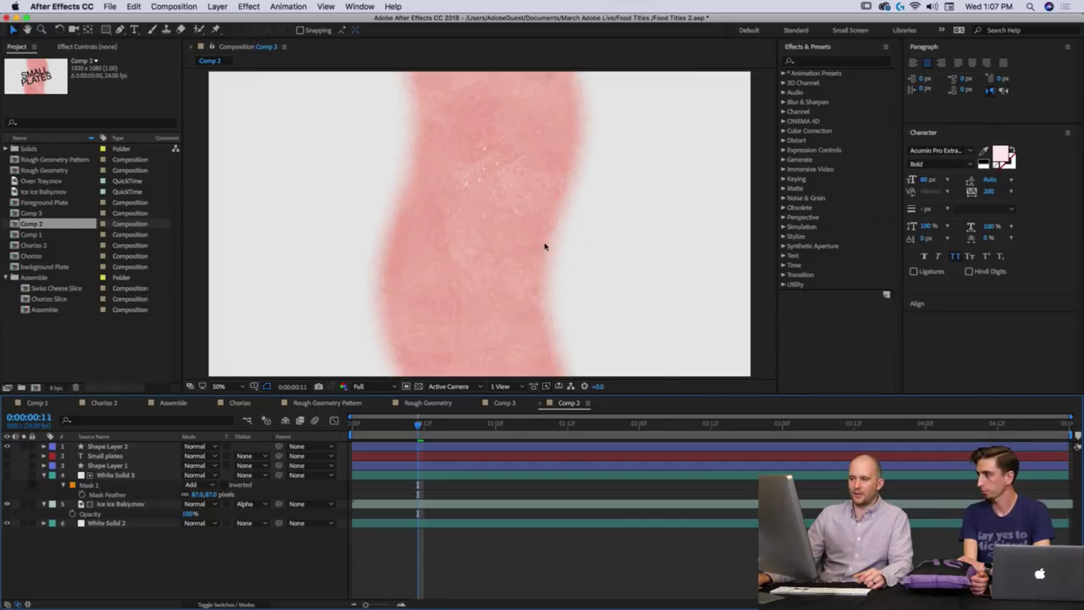
Open Comp 1 and preview the chorizo animation from its first frame with the canvas at 25% magnification.
{"action": "double_click", "coordinate": [30, 235]}
{"action": "left_click", "coordinate": [389, 424]}
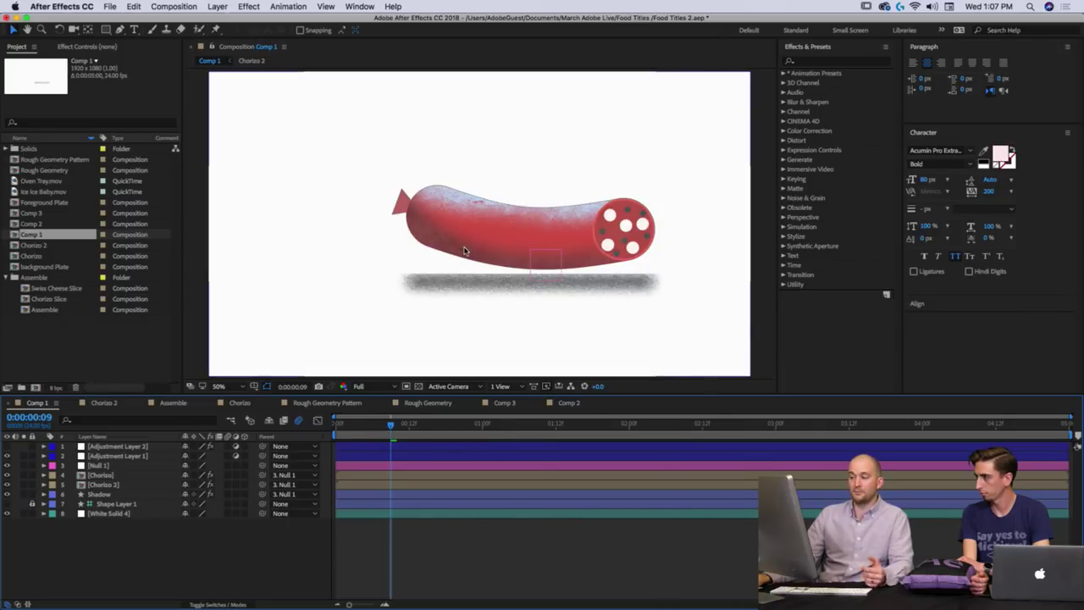
{"action": "key", "text": "Home"}
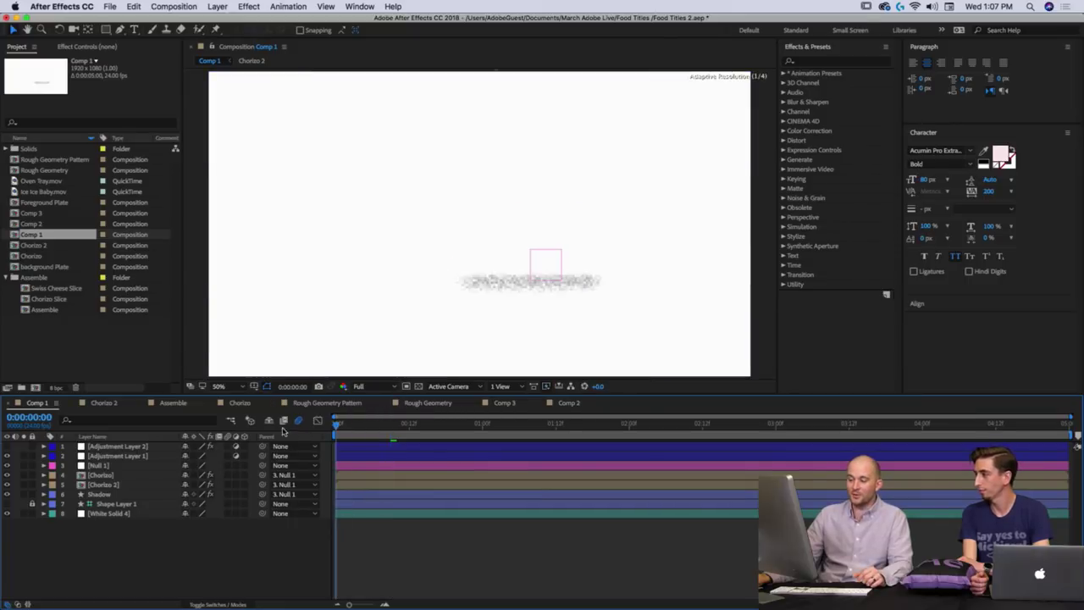
{"action": "key", "text": "comma"}
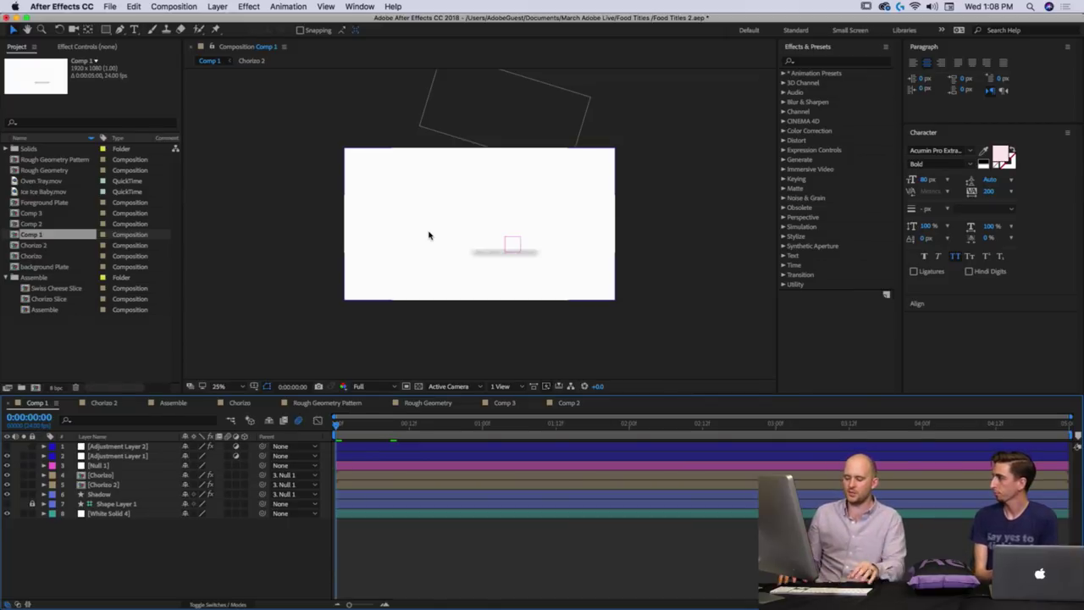
{"action": "key", "text": "space"}
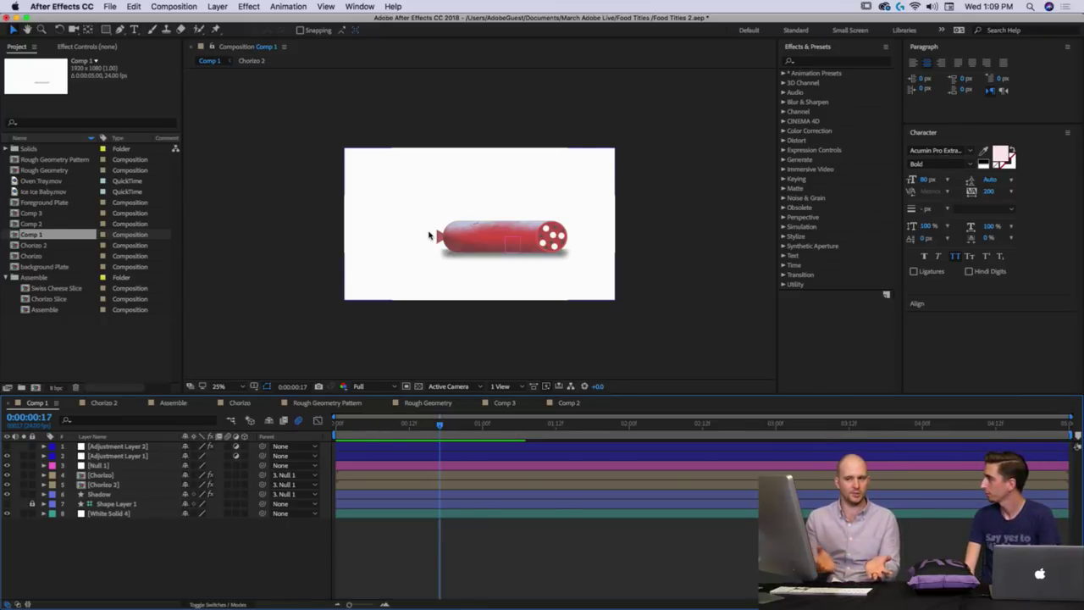
Open the Swiss Cheese Slice composition from the Assemble folder and examine its artwork.
{"action": "double_click", "coordinate": [42, 289]}
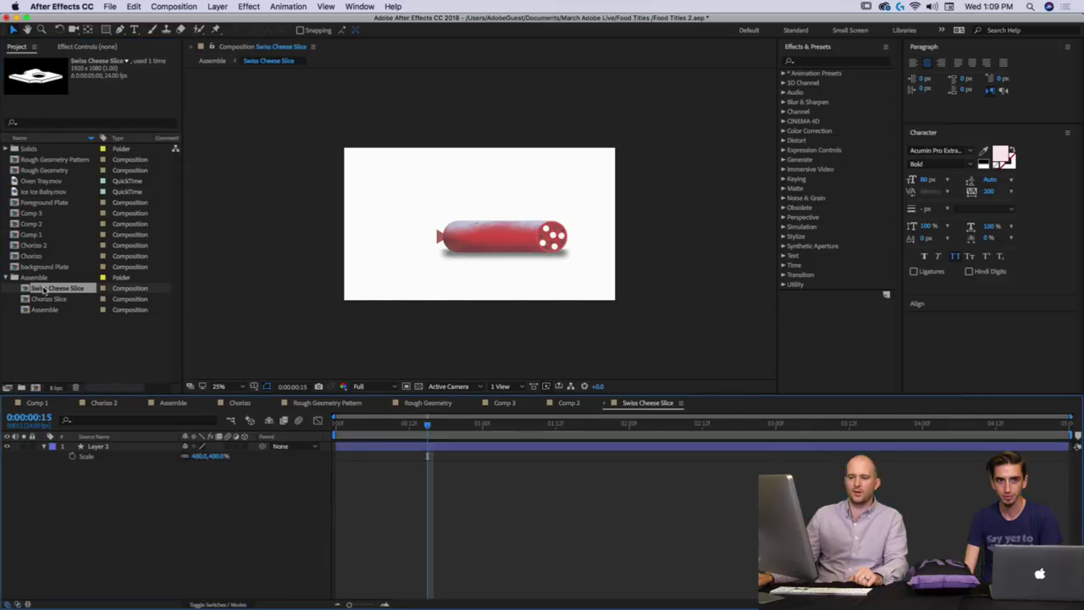
{"action": "left_click", "coordinate": [495, 221]}
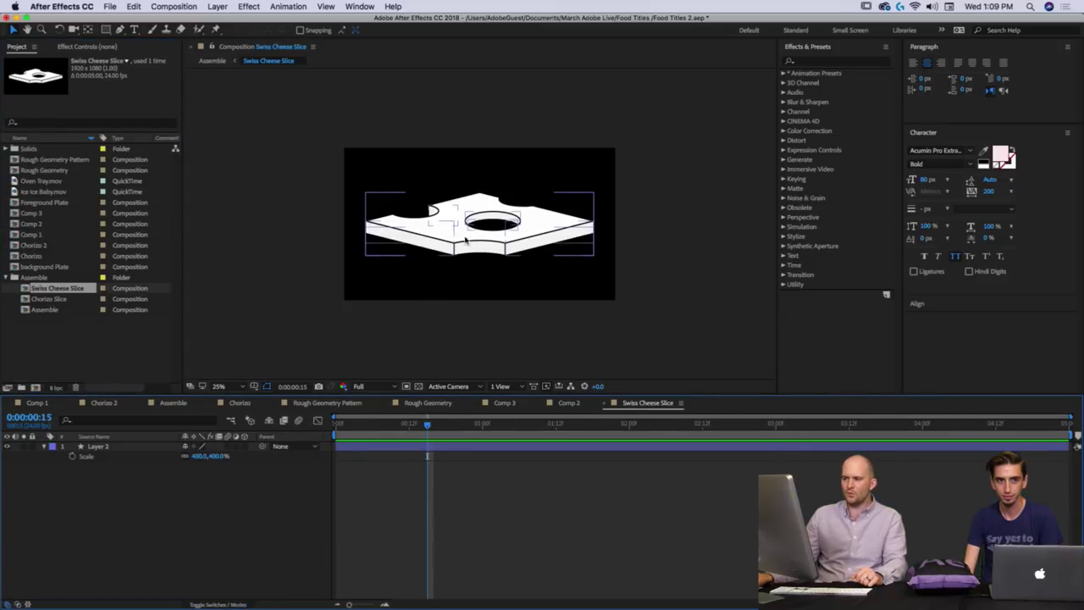
{"action": "left_click", "coordinate": [449, 531]}
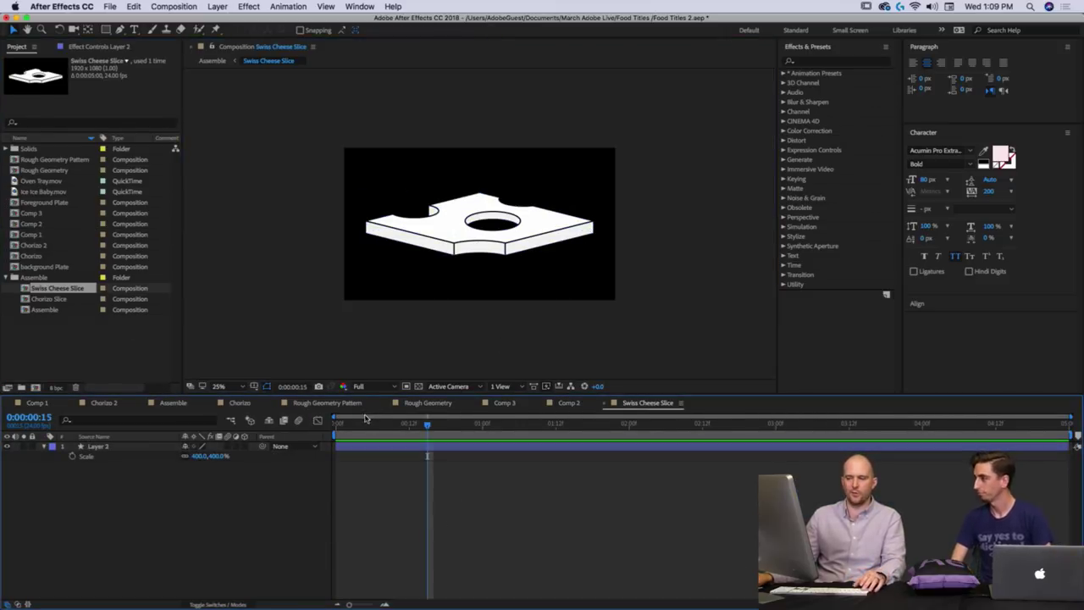
Switch to the parent Assemble composition and preview the falling cheese slice from near the start several times.
{"action": "left_click_drag", "start_coordinate": [368, 422], "coordinate": [347, 434]}
{"action": "key", "text": "Tab"}
{"action": "left_click", "coordinate": [351, 456]}
{"action": "key", "text": "space"}
{"action": "key", "text": "space"}
{"action": "left_click", "coordinate": [354, 435]}
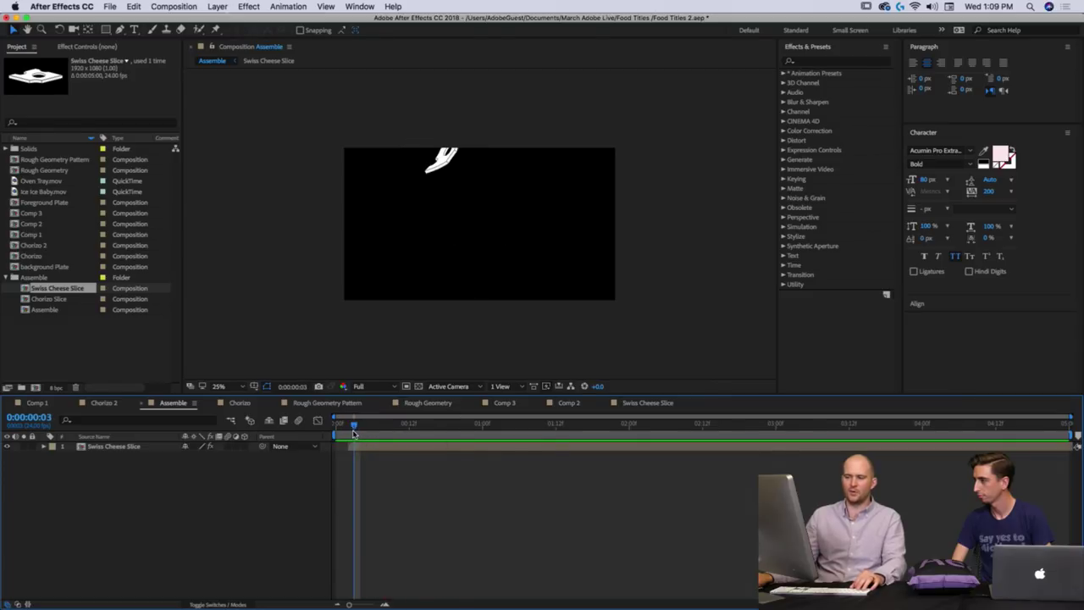
{"action": "key", "text": "space"}
{"action": "left_click", "coordinate": [350, 434]}
{"action": "key", "text": "space"}
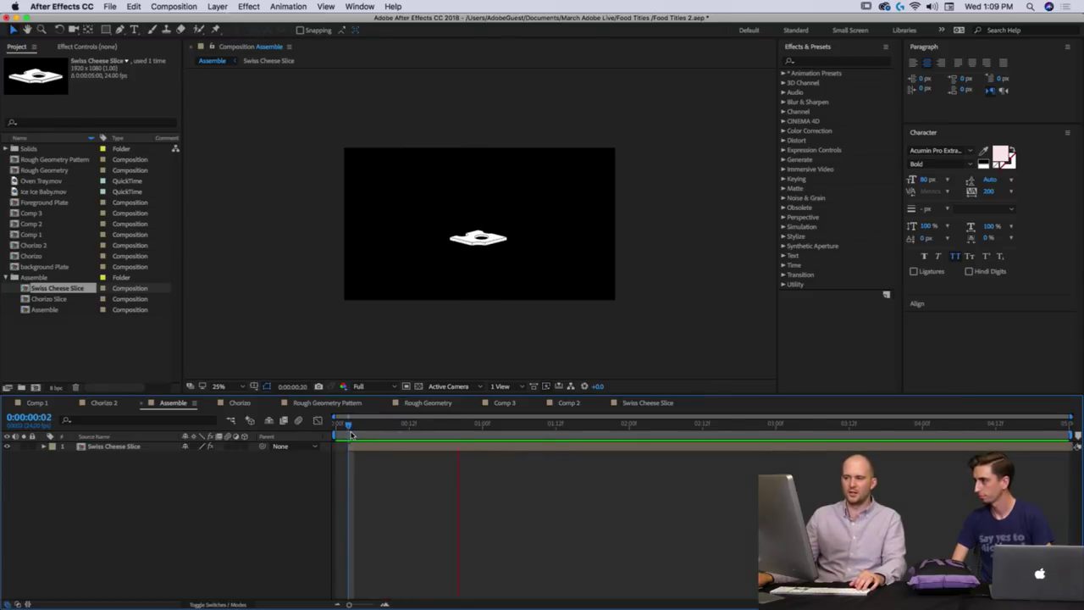
{"action": "key", "text": "space"}
Select the Swiss Cheese Slice layer to show its motion path and replay its fall from the layer's start.
{"action": "left_click", "coordinate": [375, 446]}
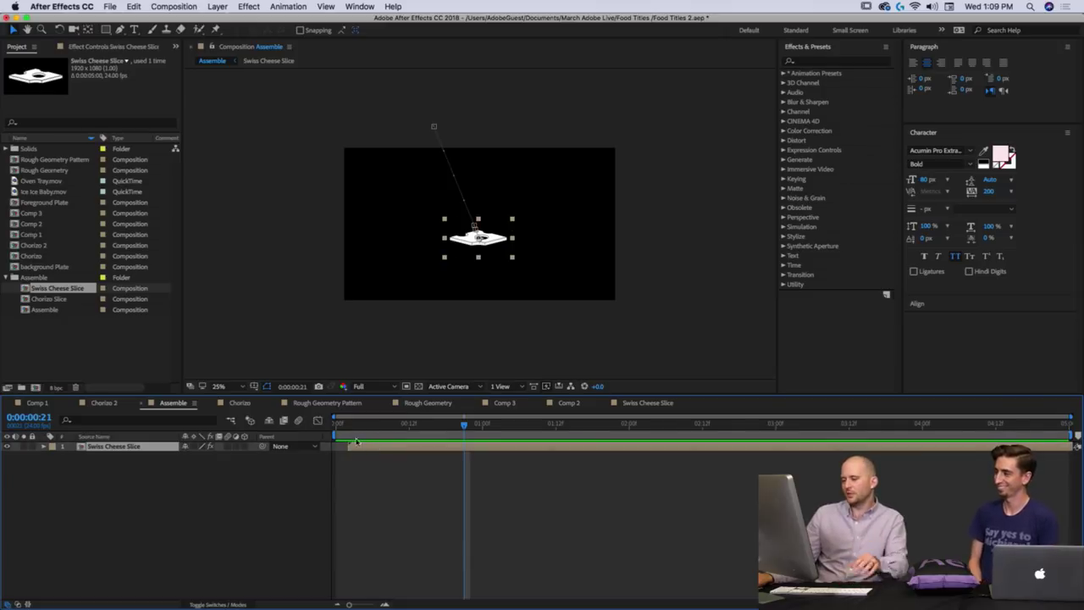
{"action": "left_click_drag", "start_coordinate": [348, 432], "coordinate": [348, 434]}
{"action": "key", "text": "space"}
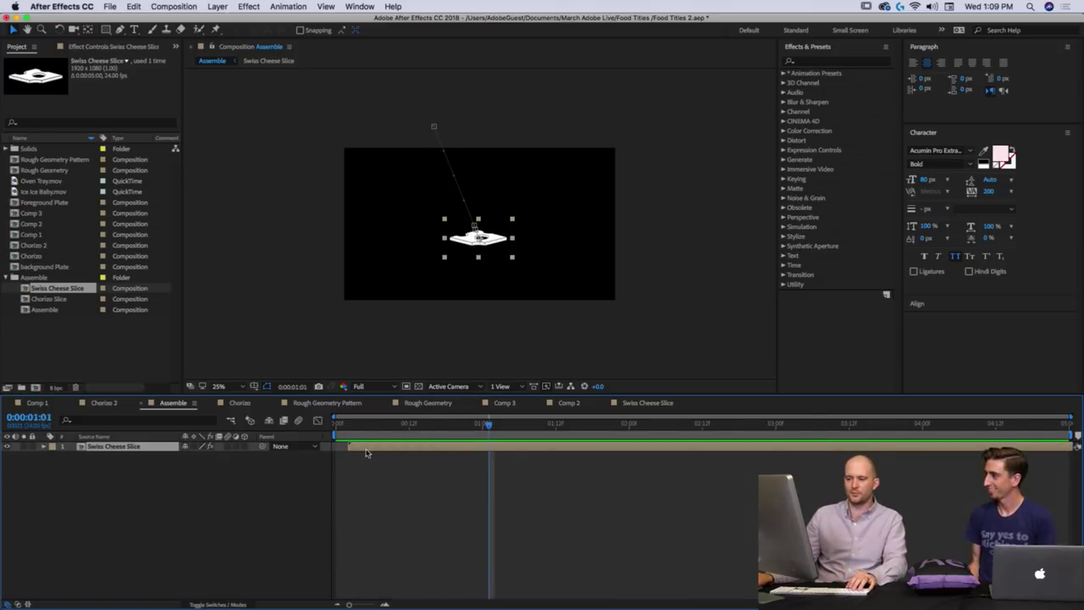
Reveal the Swiss Cheese Slice layer's keyframed properties and compare its puppet-pin bend mid-fall at 0:00:00:05 with its landed pose at 0:00:00:12.
{"action": "key", "text": "u"}
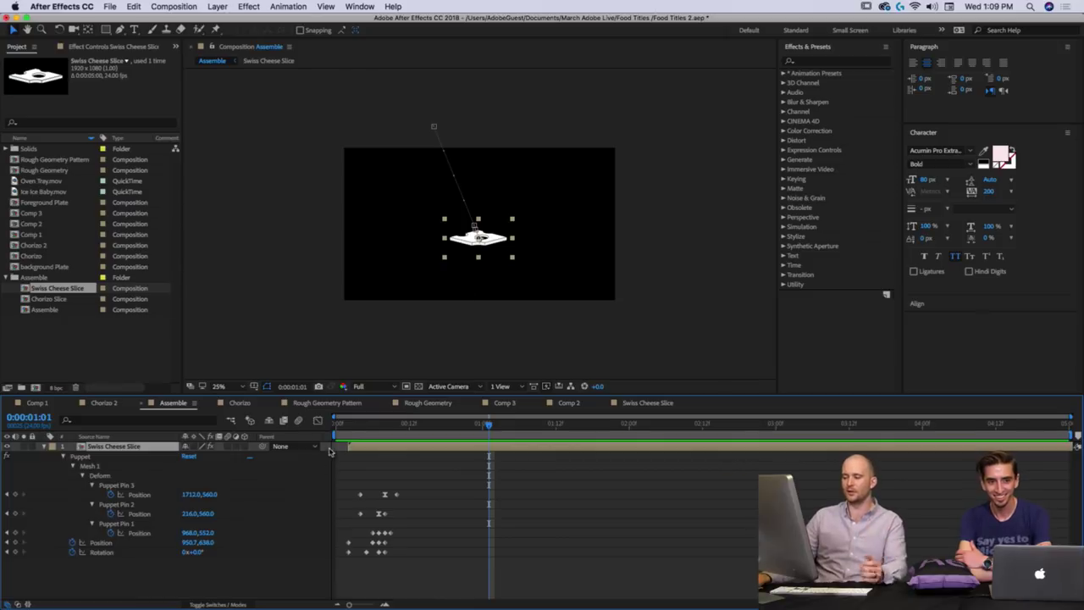
{"action": "left_click_drag", "start_coordinate": [352, 435], "coordinate": [369, 435]}
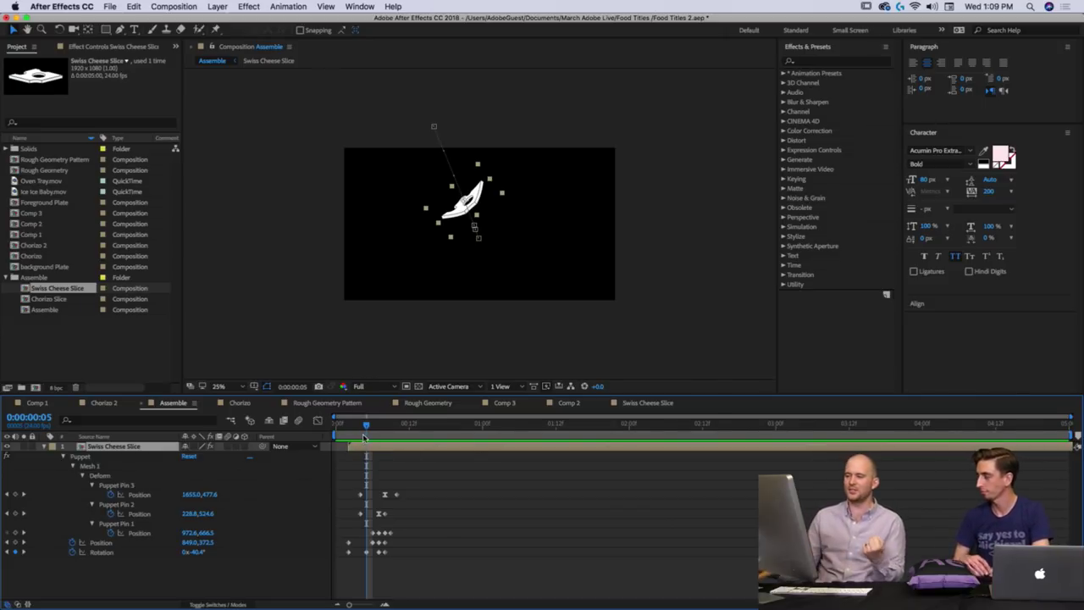
{"action": "left_click", "coordinate": [493, 510]}
{"action": "left_click", "coordinate": [410, 436]}
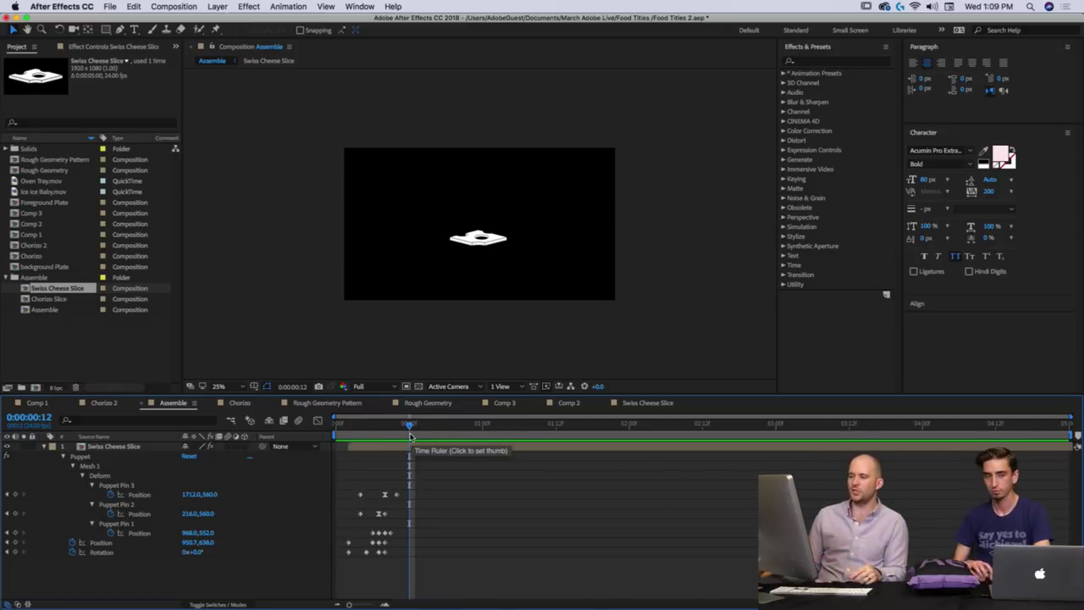
{"action": "left_click", "coordinate": [479, 239]}
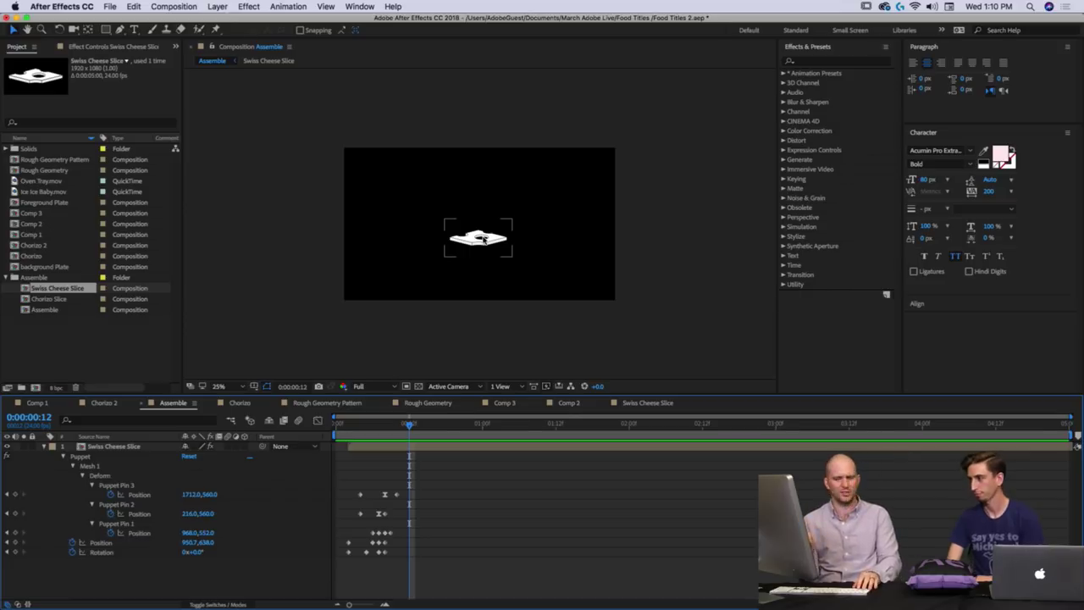
{"action": "left_click", "coordinate": [530, 211]}
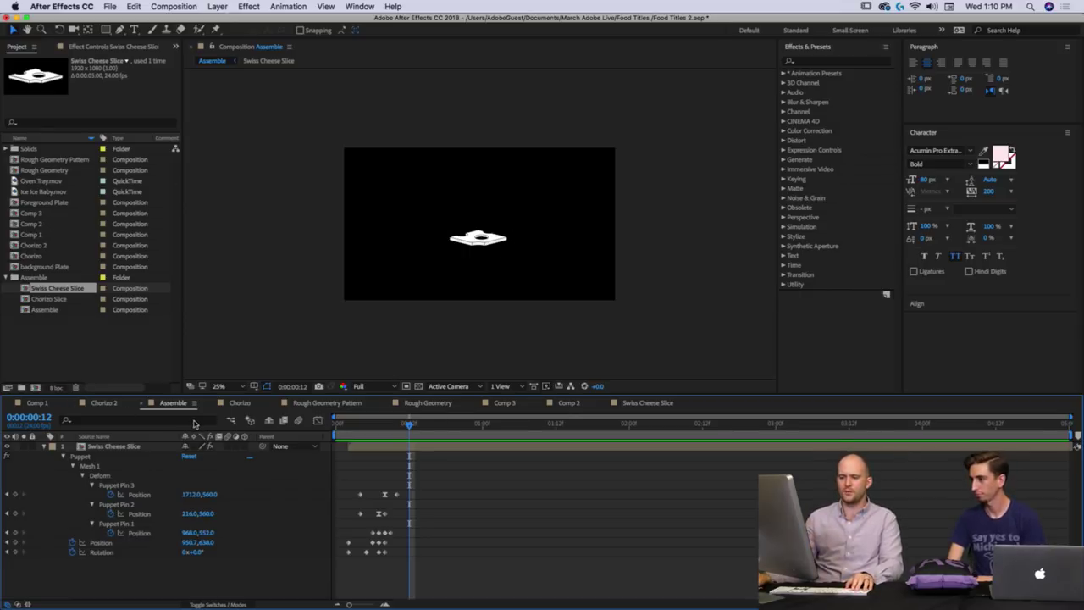
Close the Assemble and Chorizo compositions and preview the olive animation in Rough Geometry Pattern up to 0:00:01:15.
{"action": "key", "text": "super+w"}
{"action": "key", "text": "super+w"}
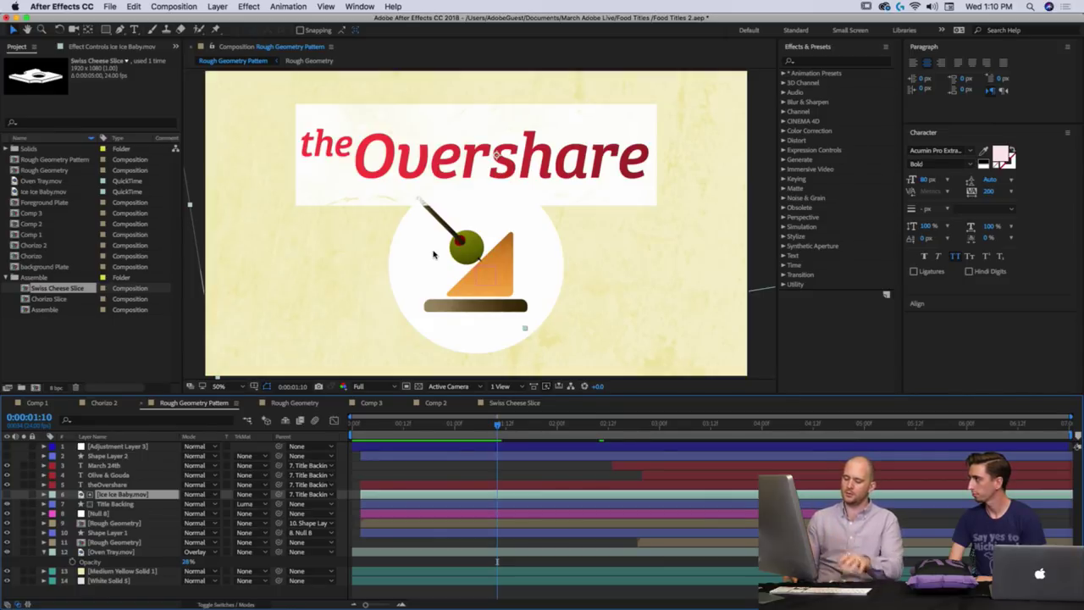
{"action": "key", "text": "space"}
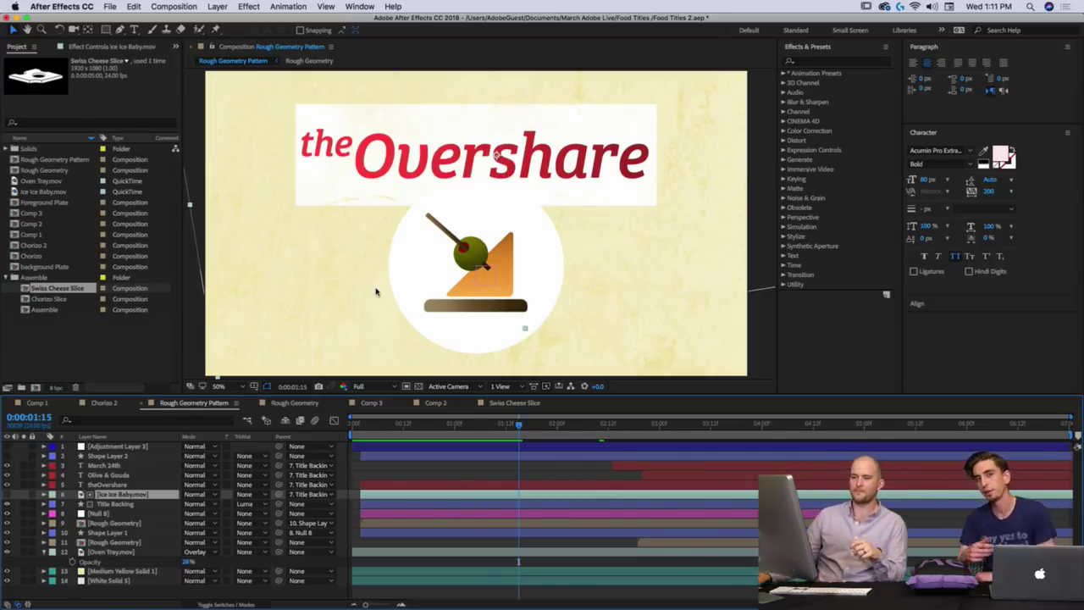
Switch to Chrome and search Google Images for caviar.
{"action": "left_click", "coordinate": [140, 351]}
{"action": "key", "text": "super+Tab"}
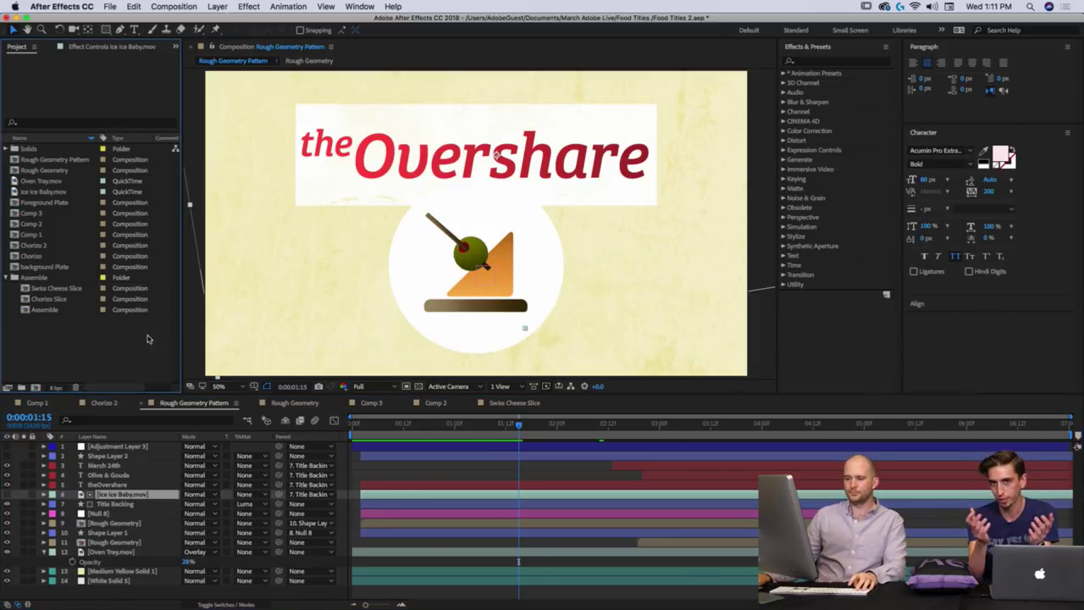
{"action": "left_click", "coordinate": [442, 601]}
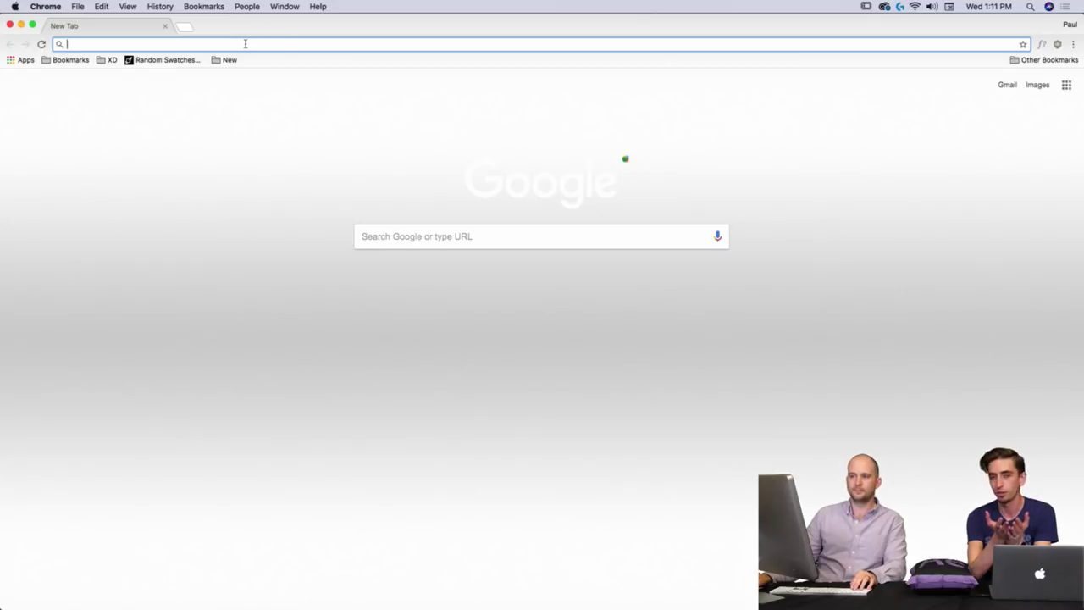
{"action": "type", "text": "caviar"}
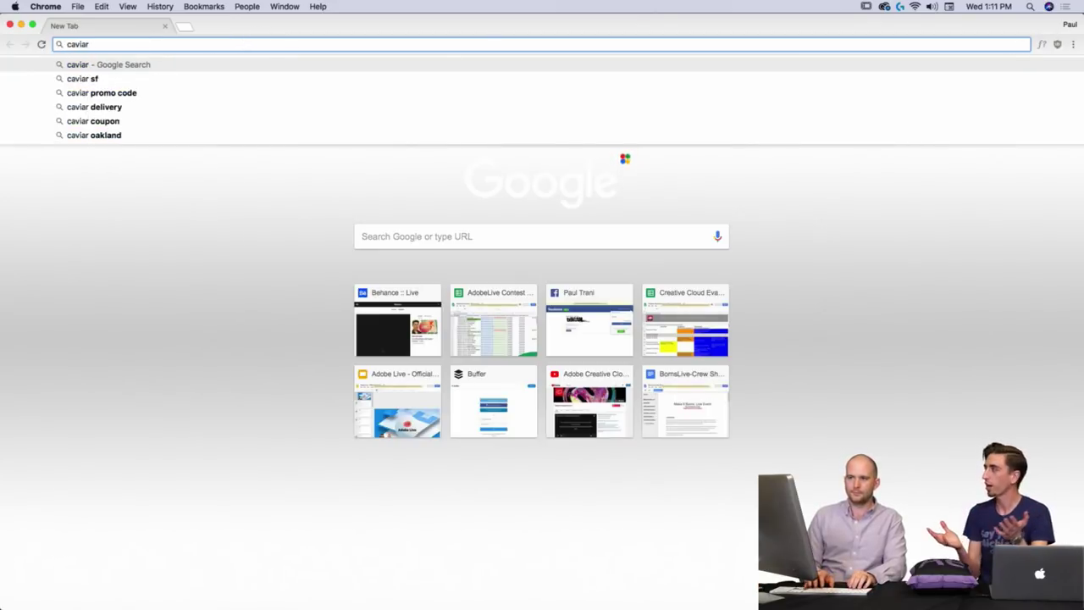
{"action": "key", "text": "Return"}
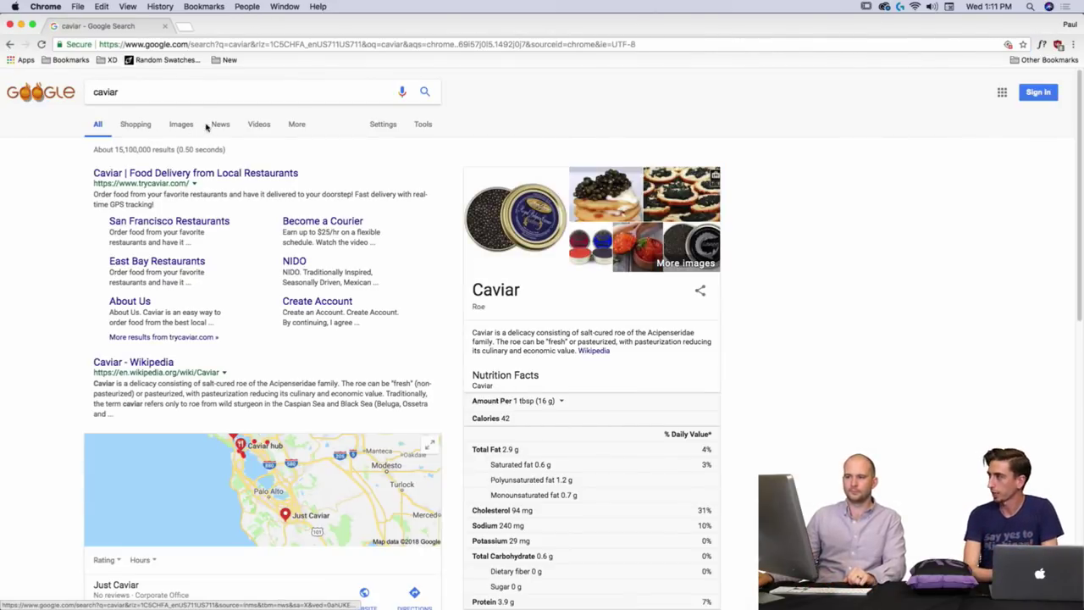
{"action": "left_click", "coordinate": [181, 126]}
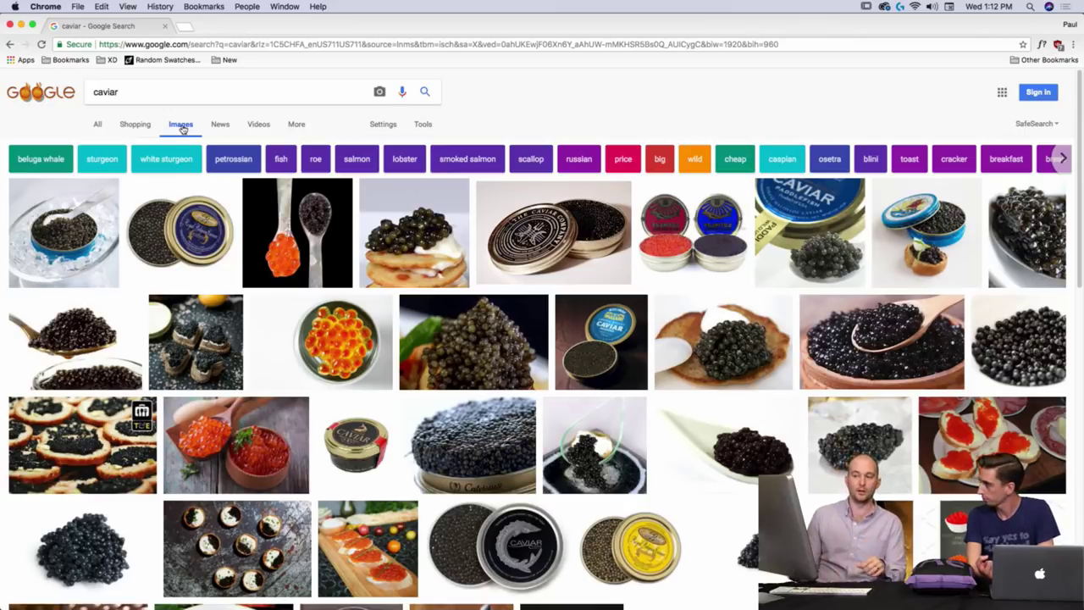
Return to After Effects to deselect the Ice Ice Baby.mov layer, check the caviar images in Chrome again and switch back.
{"action": "key", "text": "super+Tab"}
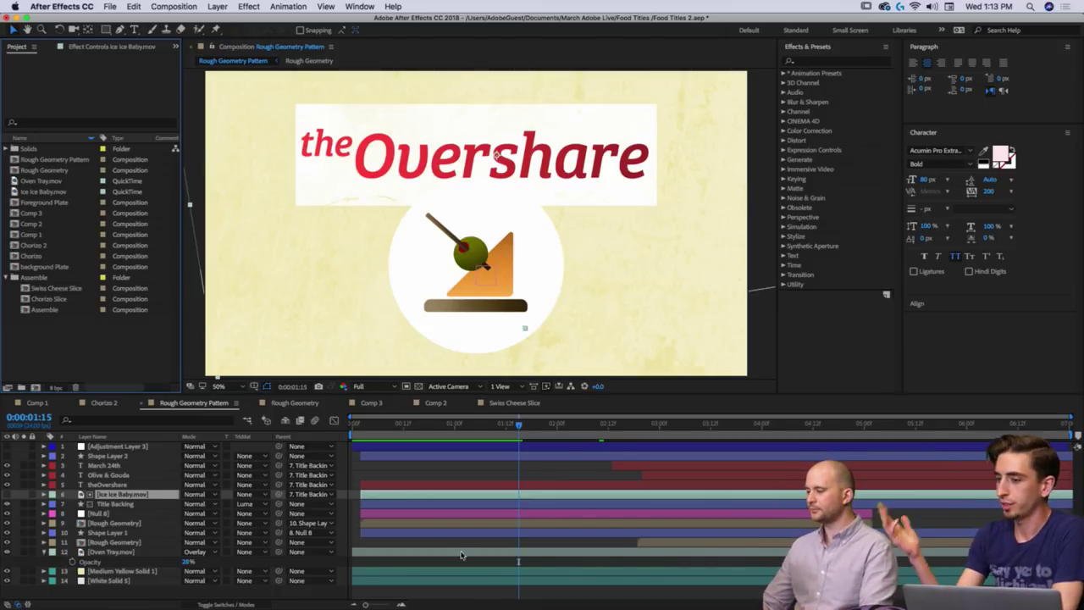
{"action": "left_click", "coordinate": [461, 473]}
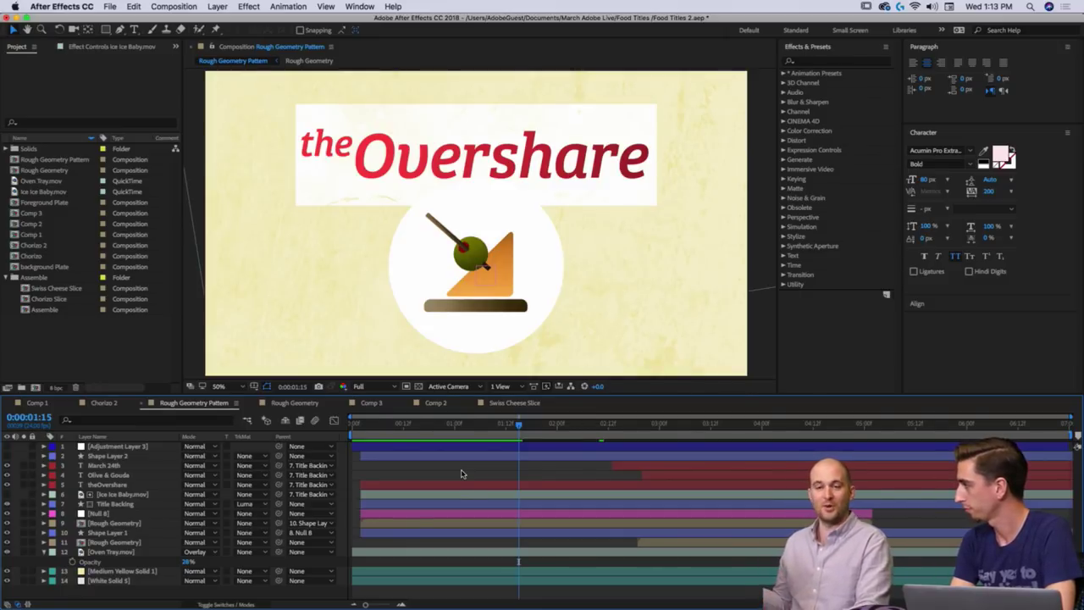
{"action": "key", "text": "super+Tab"}
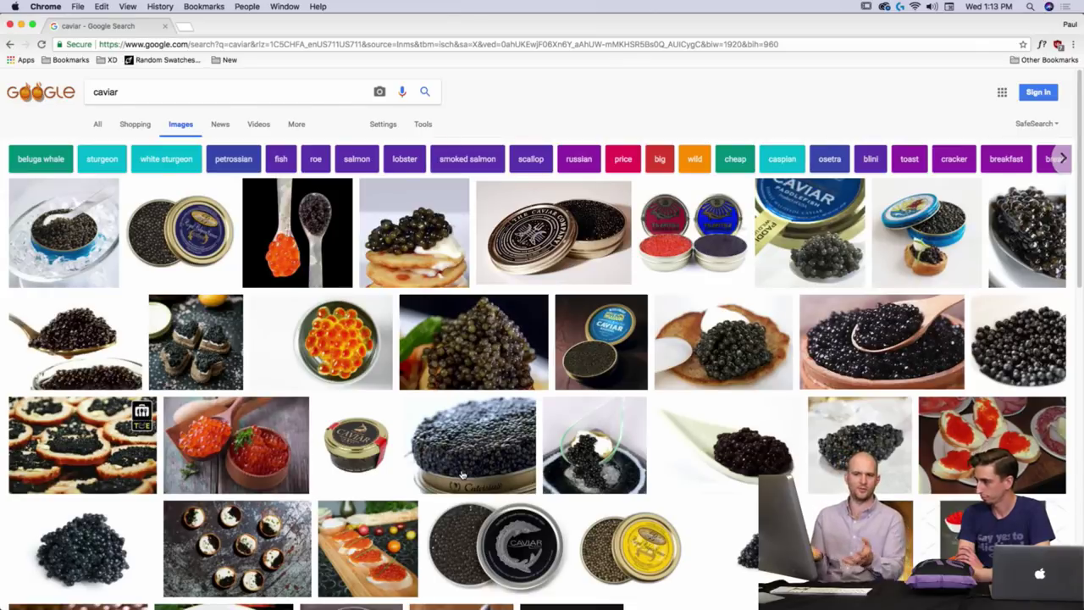
{"action": "key", "text": "super+Tab"}
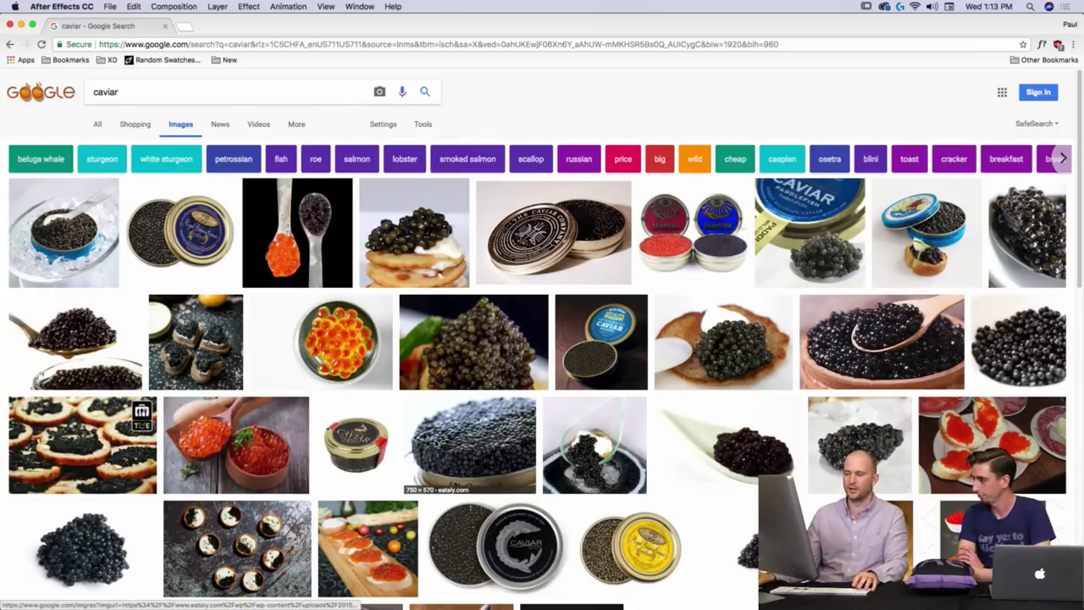
Collapse the Character settings, display the Libraries and widen their area to show several graphics per row.
{"action": "left_click", "coordinate": [938, 136]}
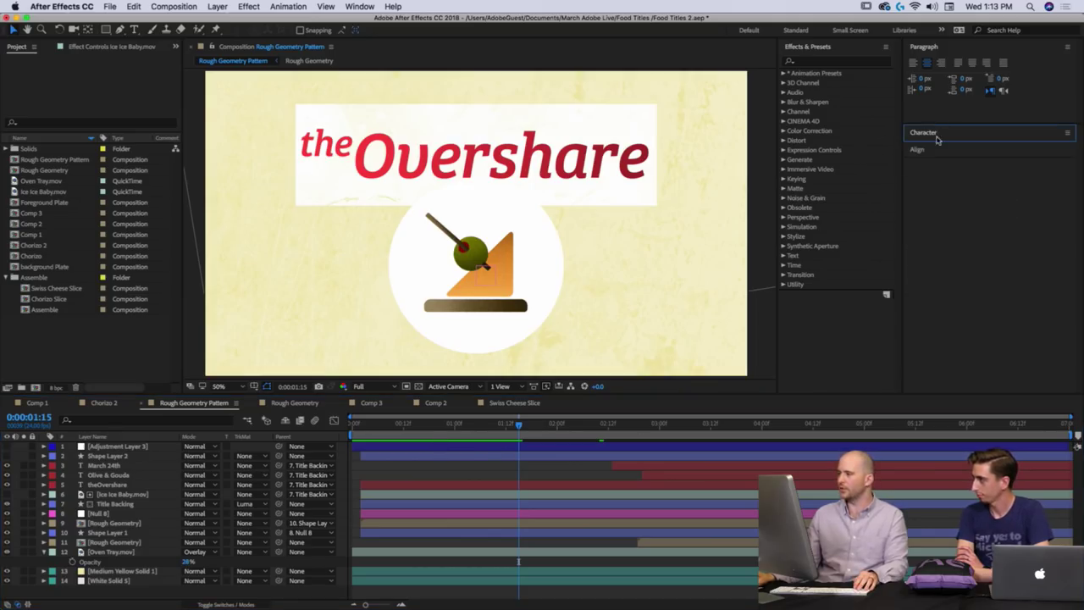
{"action": "left_click", "coordinate": [929, 61]}
{"action": "left_click", "coordinate": [361, 7]}
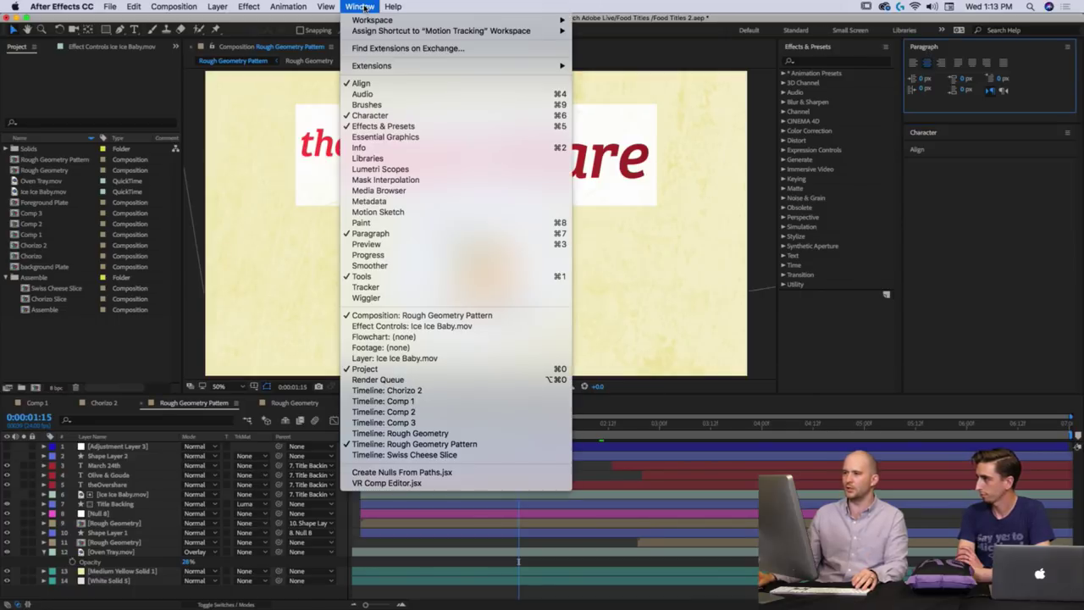
{"action": "left_click", "coordinate": [375, 161]}
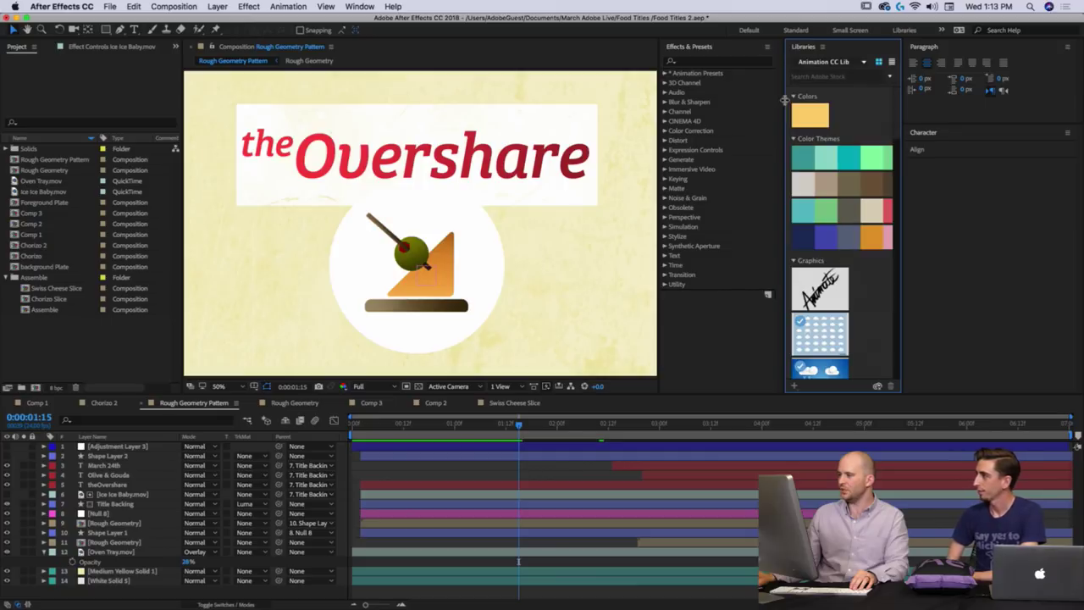
{"action": "left_click_drag", "start_coordinate": [783, 100], "coordinate": [677, 104]}
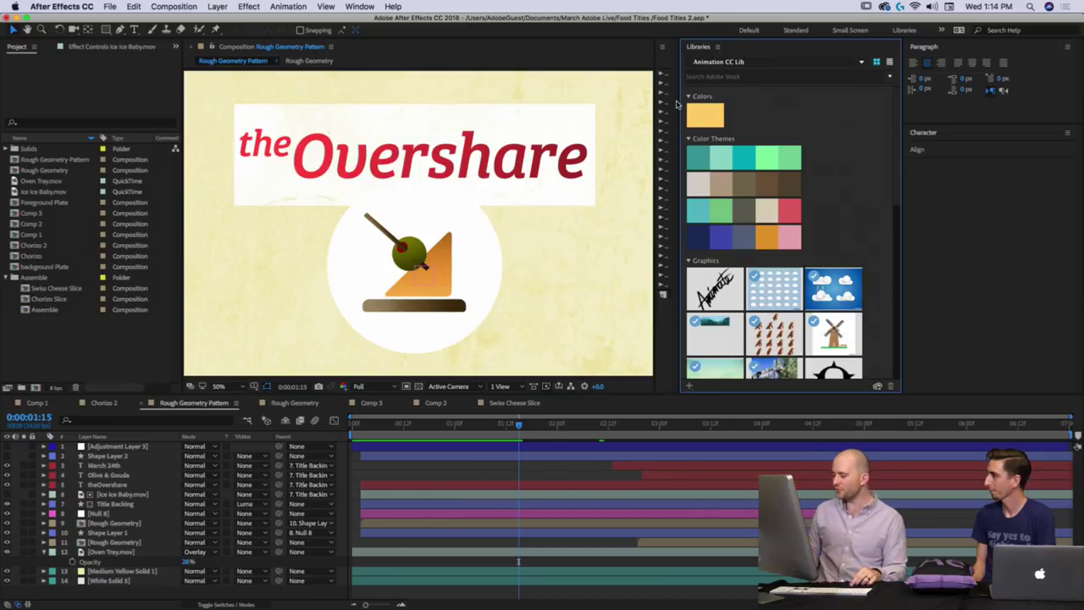
Search Adobe Stock for caviar from the Animation CC Lib library and enlarge the result thumbnails by widening their area.
{"action": "left_click", "coordinate": [738, 76]}
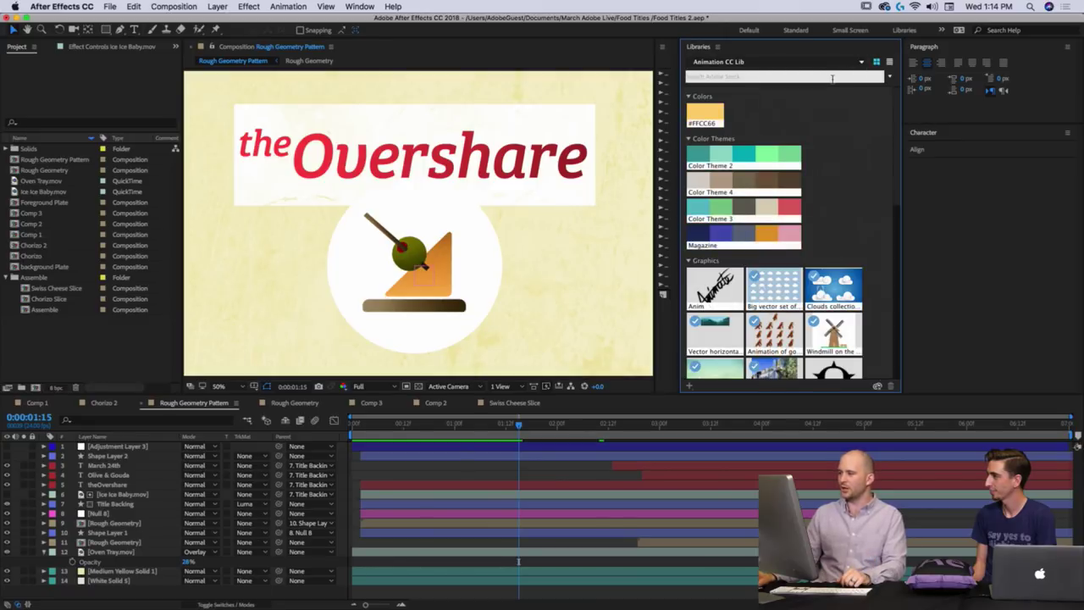
{"action": "type", "text": "caviar"}
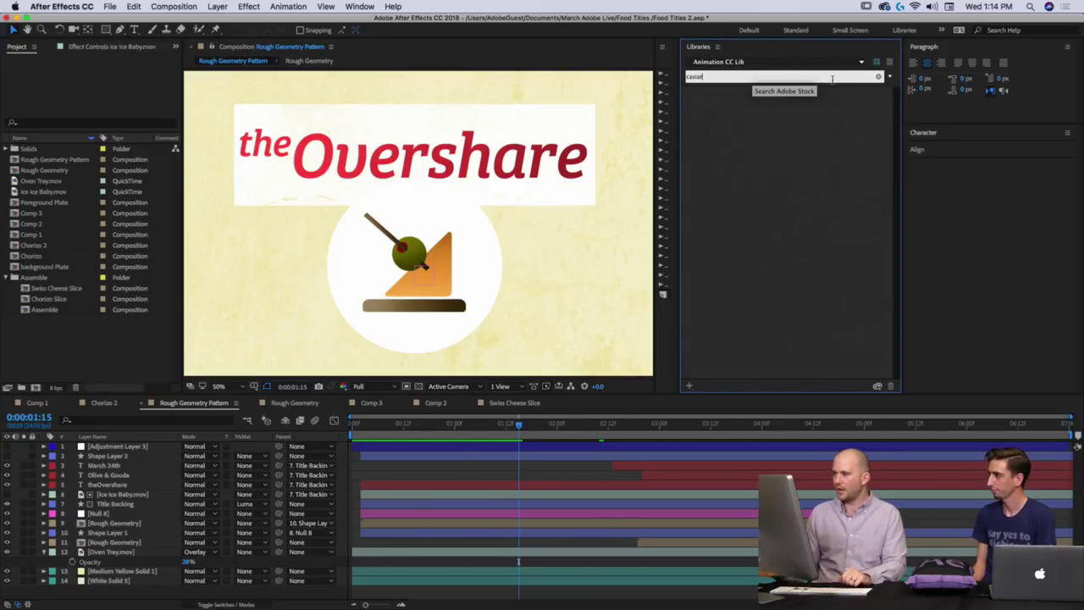
{"action": "key", "text": "Return"}
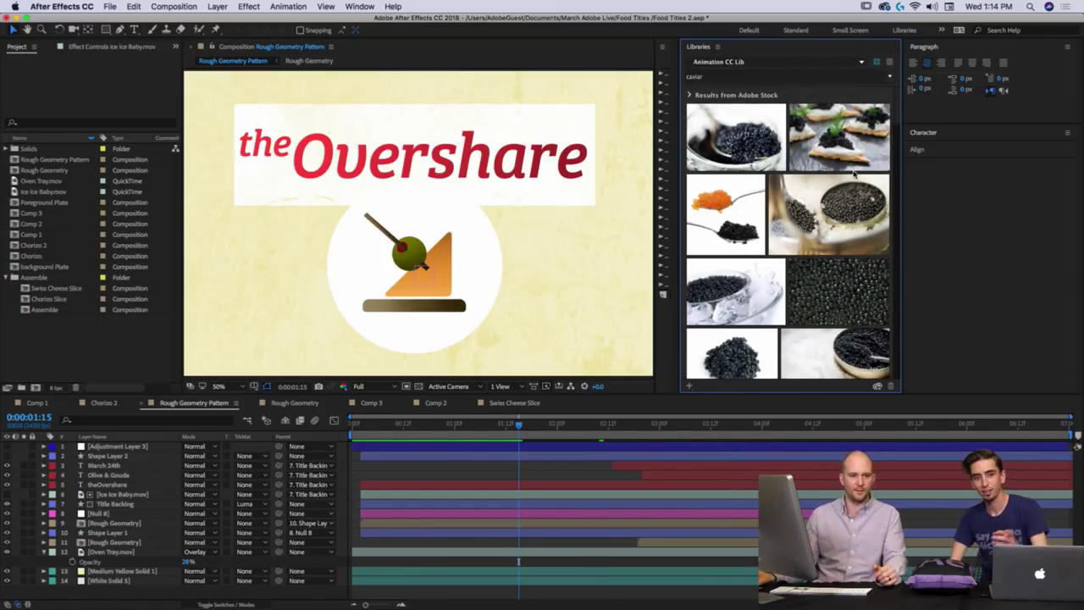
{"action": "mouse_move", "coordinate": [855, 169]}
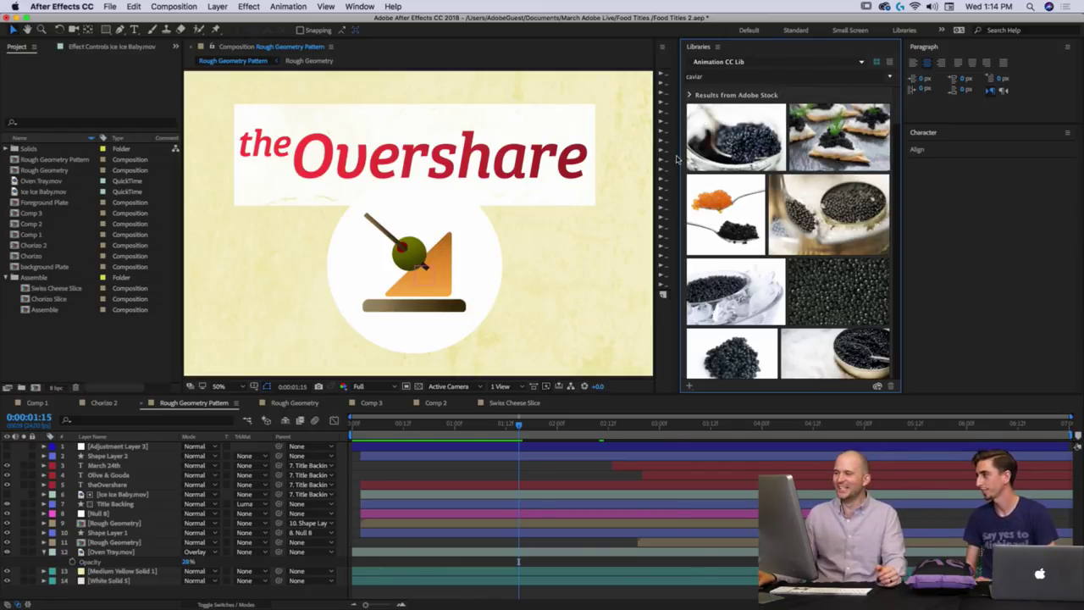
{"action": "left_click_drag", "start_coordinate": [676, 159], "coordinate": [630, 159]}
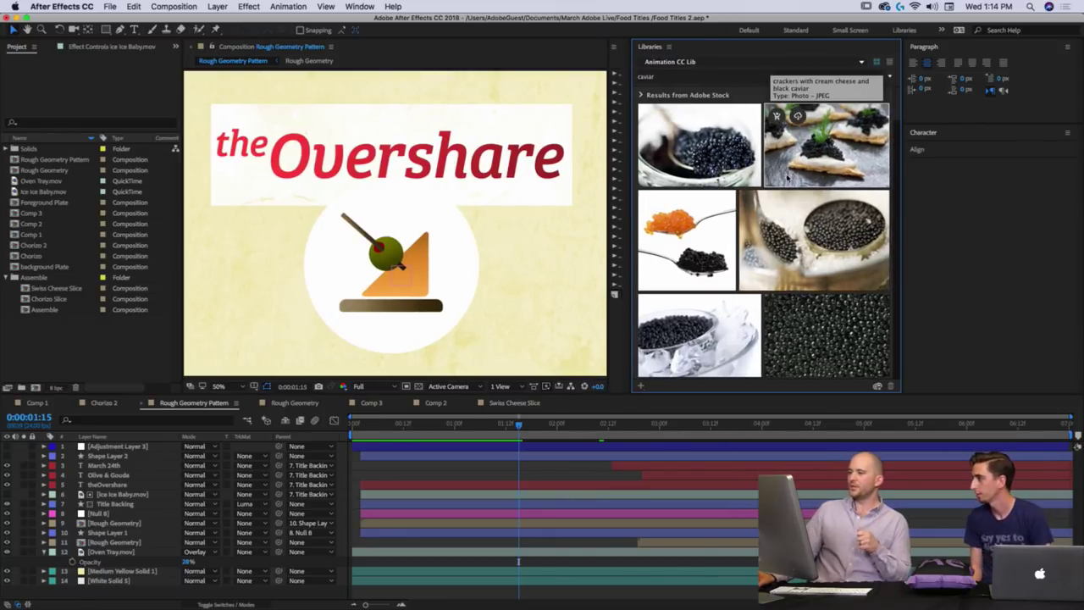
Browse the Adobe Stock caviar photos for reference images of black and red roe.
{"action": "scroll", "coordinate": [796, 234], "scroll_direction": "down", "scroll_amount": 10}
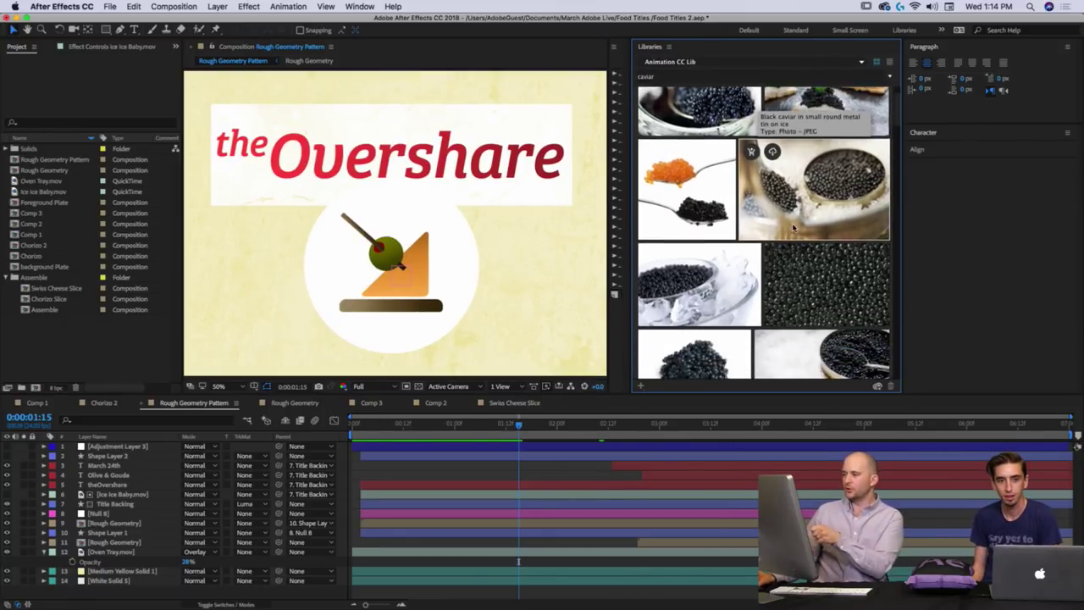
{"action": "scroll", "coordinate": [793, 227], "scroll_direction": "down", "scroll_amount": 3}
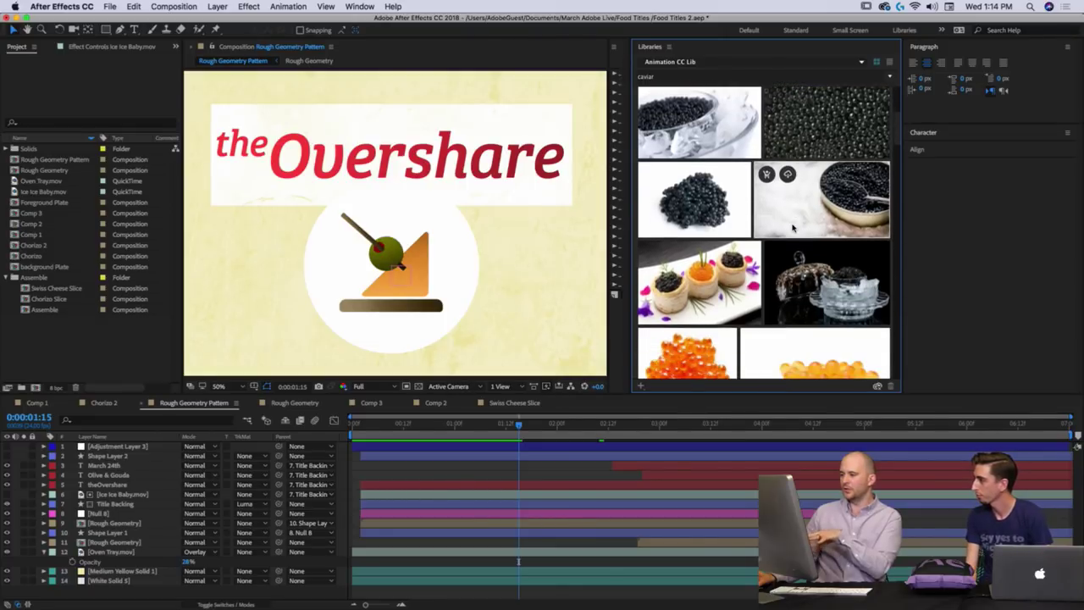
{"action": "scroll", "coordinate": [796, 231], "scroll_direction": "down", "scroll_amount": 6}
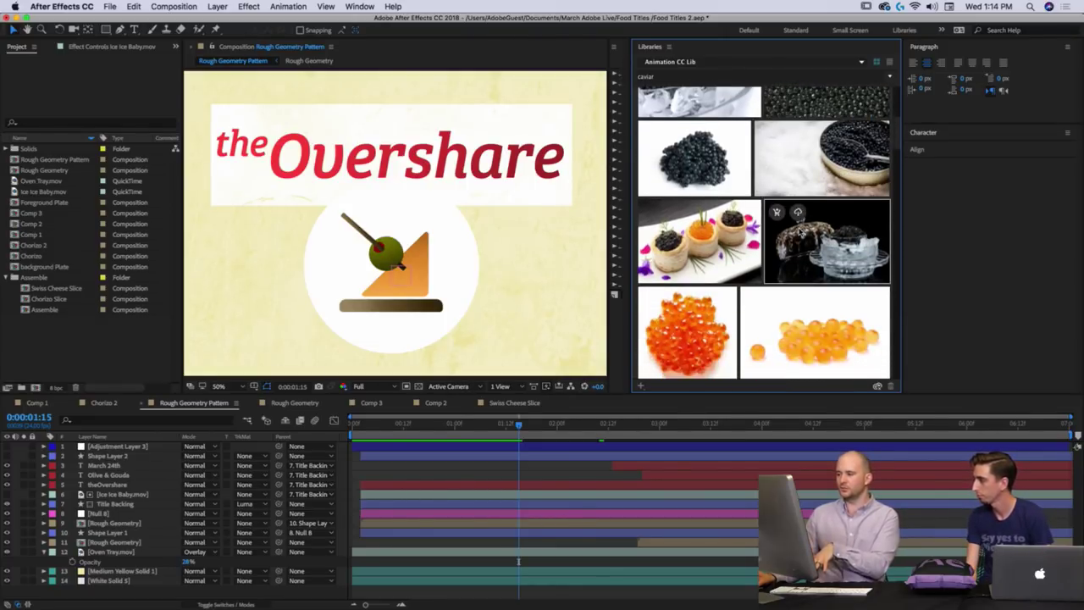
{"action": "scroll", "coordinate": [707, 279], "scroll_direction": "down", "scroll_amount": 3}
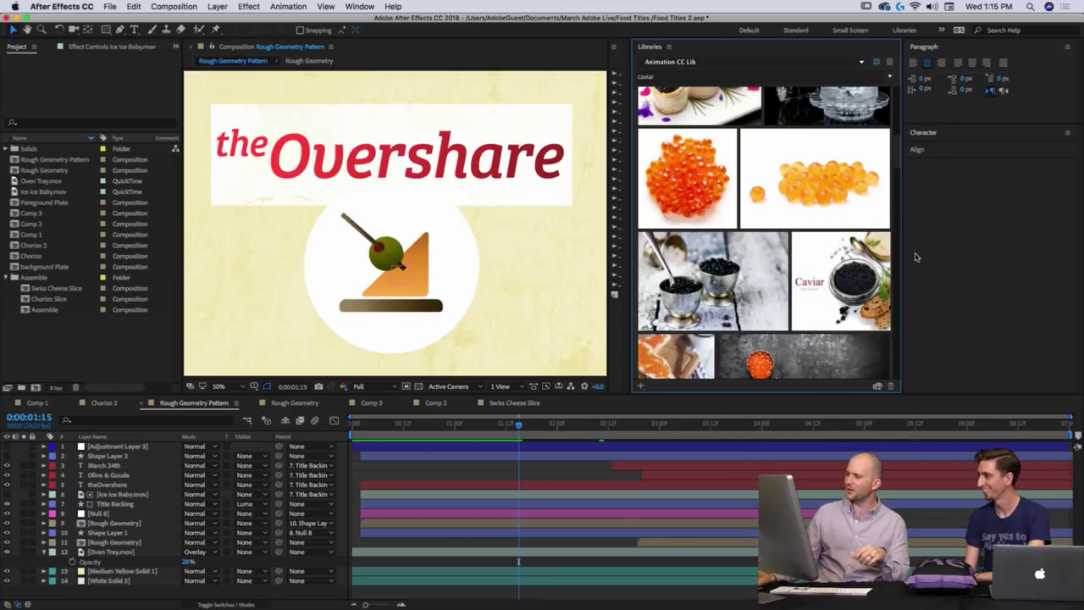
{"action": "scroll", "coordinate": [838, 169], "scroll_direction": "up", "scroll_amount": 2}
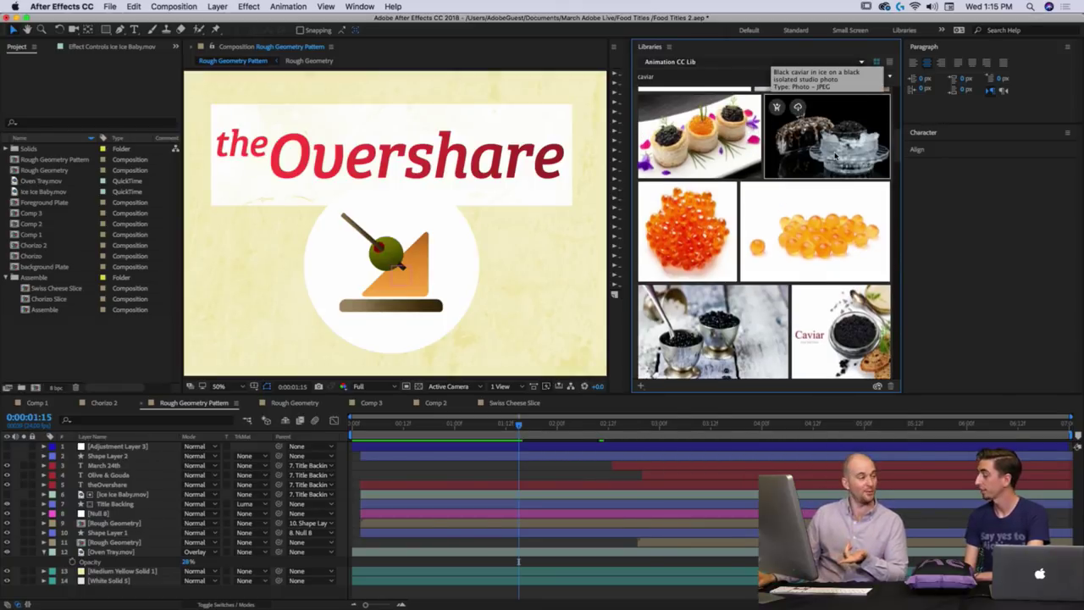
{"action": "scroll", "coordinate": [834, 155], "scroll_direction": "down", "scroll_amount": 4}
{"action": "scroll", "coordinate": [828, 153], "scroll_direction": "down", "scroll_amount": 8}
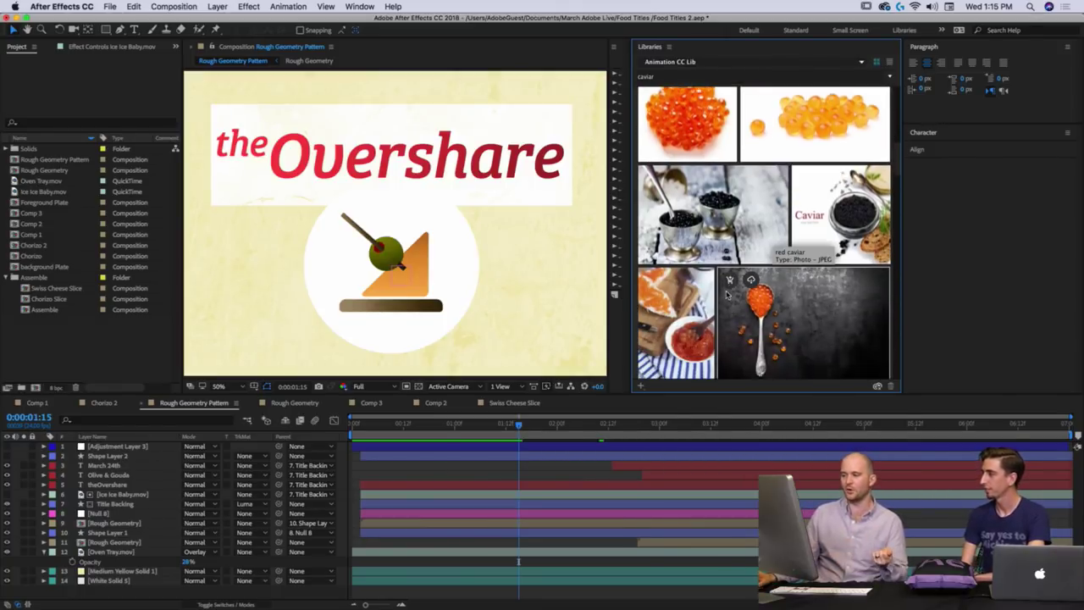
{"action": "scroll", "coordinate": [733, 276], "scroll_direction": "down", "scroll_amount": 3}
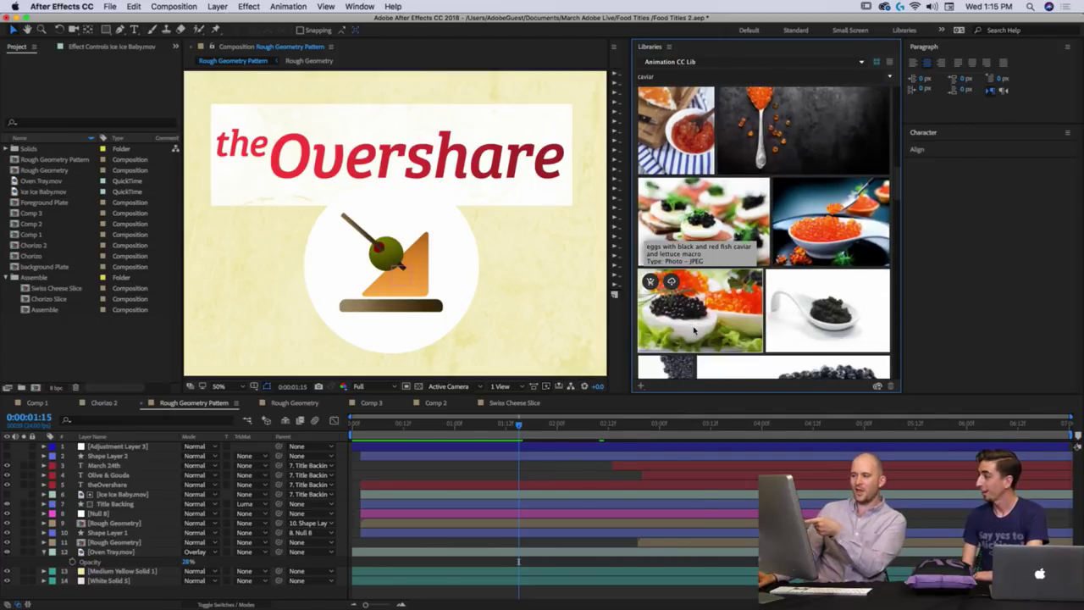
{"action": "scroll", "coordinate": [691, 327], "scroll_direction": "down", "scroll_amount": 3}
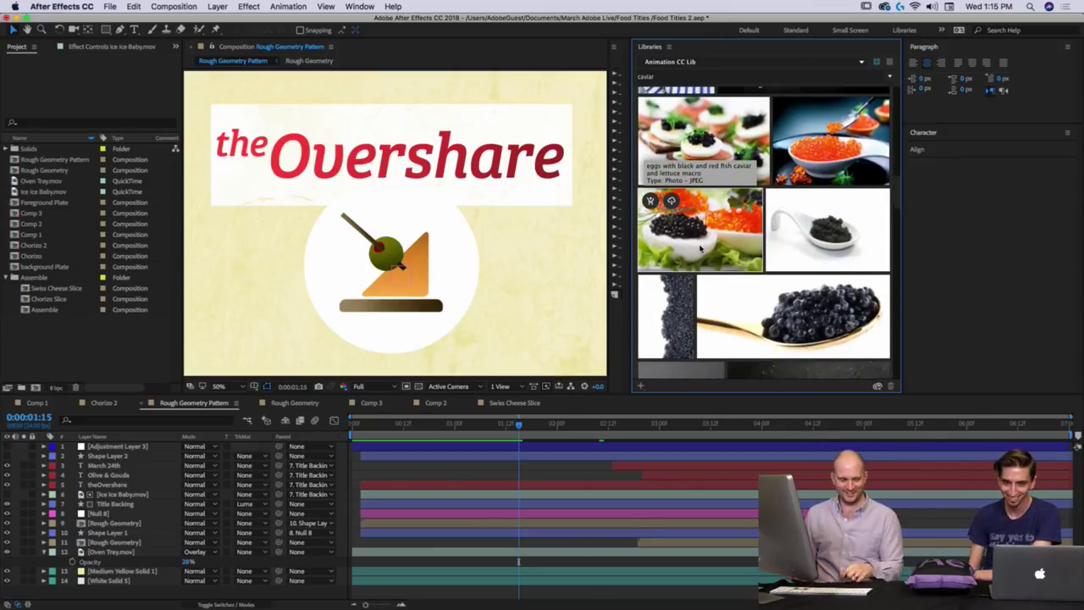
{"action": "scroll", "coordinate": [687, 245], "scroll_direction": "down", "scroll_amount": 3}
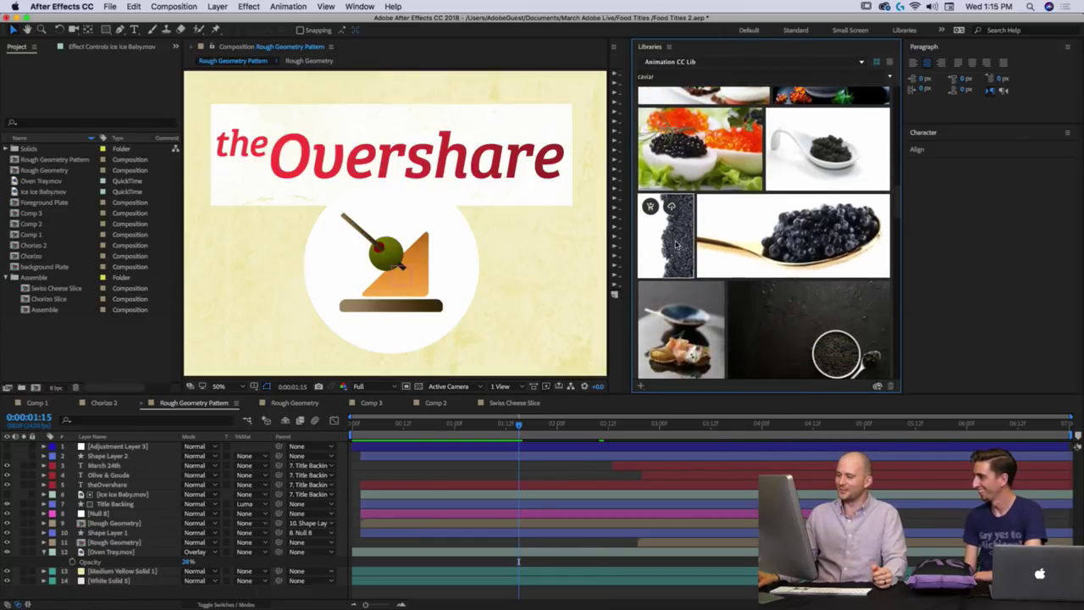
{"action": "scroll", "coordinate": [677, 246], "scroll_direction": "down", "scroll_amount": 2}
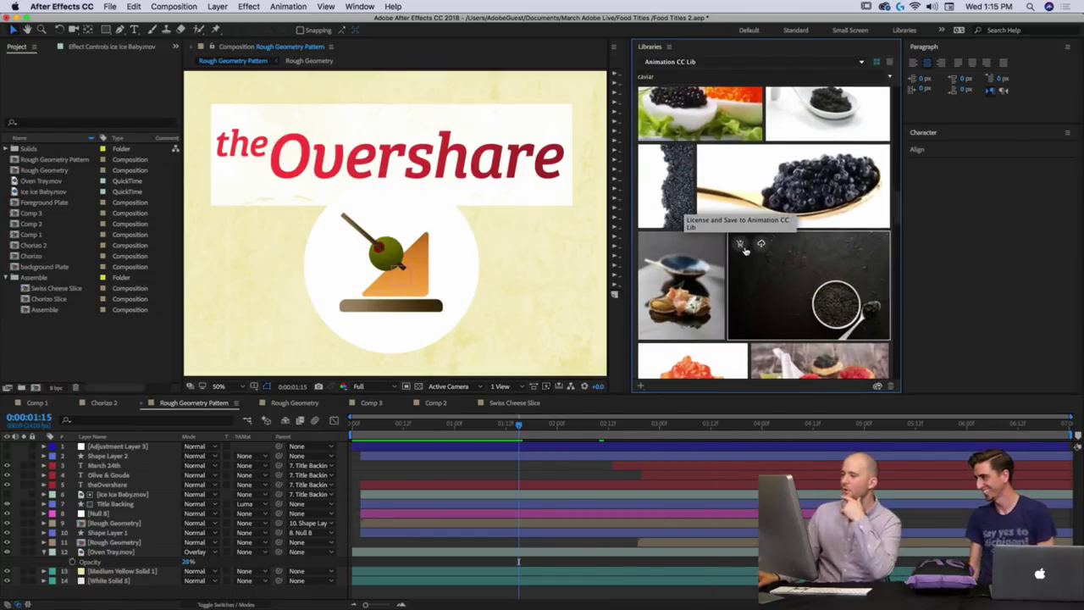
Compare the Adobe Stock photos of black caviar on a spoon and the isolated pile of red caviar.
{"action": "scroll", "coordinate": [745, 249], "scroll_direction": "down", "scroll_amount": 3}
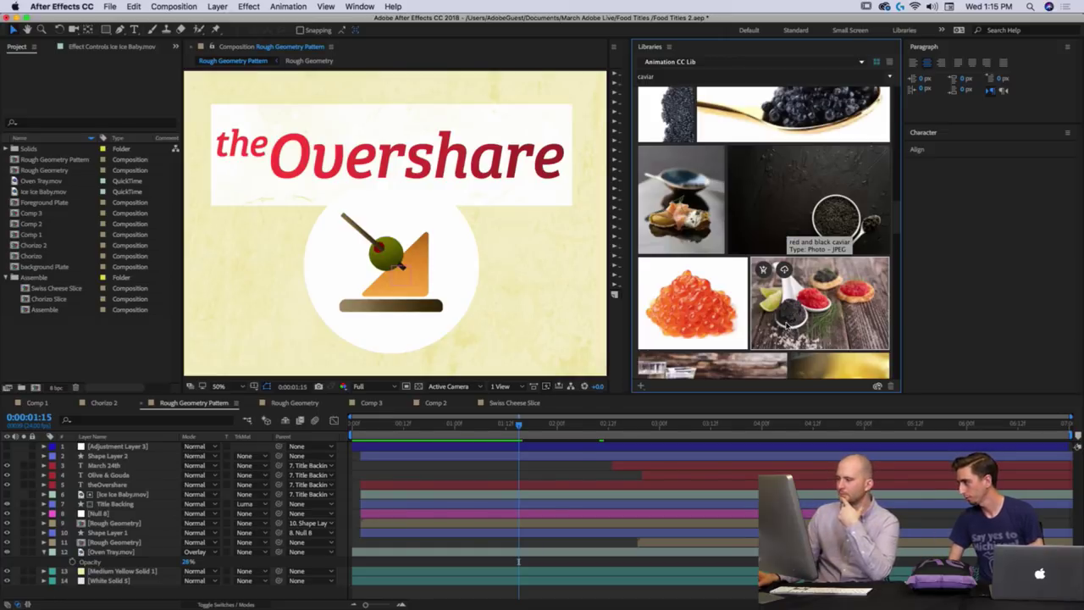
{"action": "scroll", "coordinate": [697, 306], "scroll_direction": "up", "scroll_amount": 1}
{"action": "scroll", "coordinate": [696, 304], "scroll_direction": "down", "scroll_amount": 1}
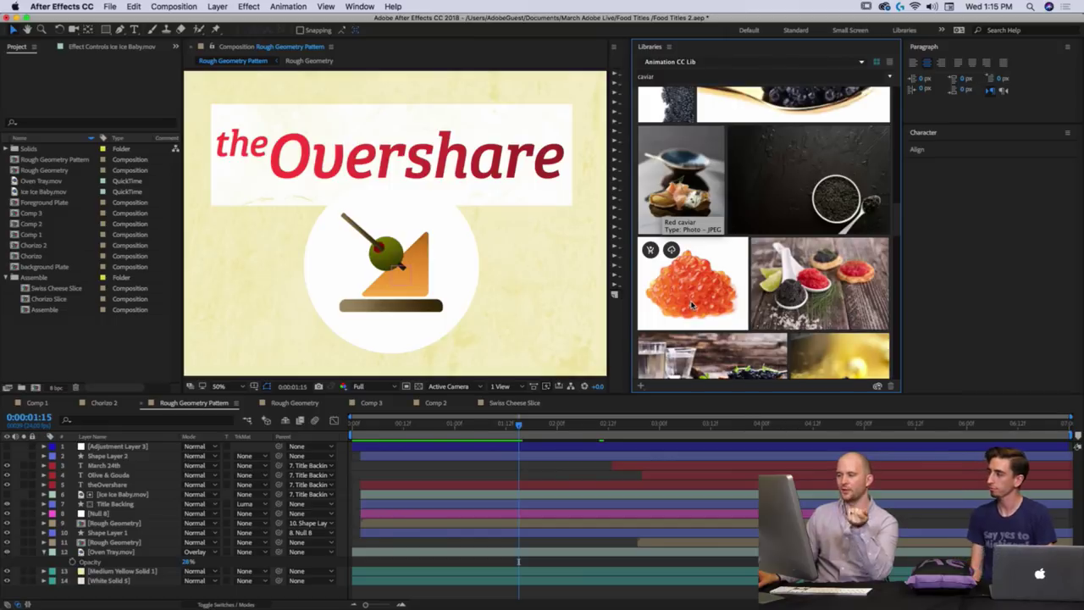
{"action": "scroll", "coordinate": [695, 306], "scroll_direction": "up", "scroll_amount": 3}
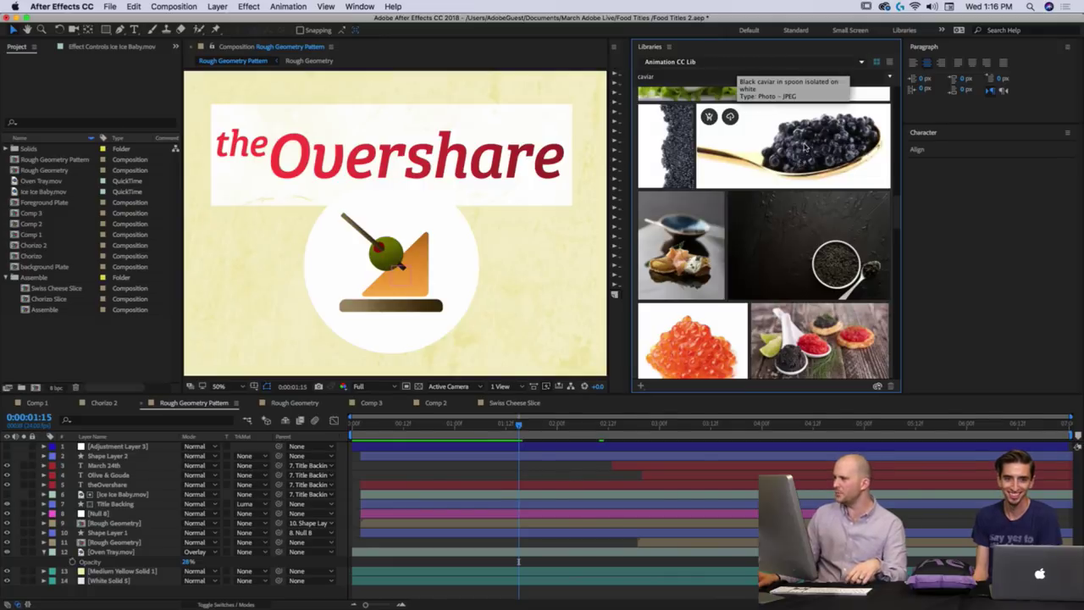
{"action": "scroll", "coordinate": [688, 305], "scroll_direction": "down", "scroll_amount": 2}
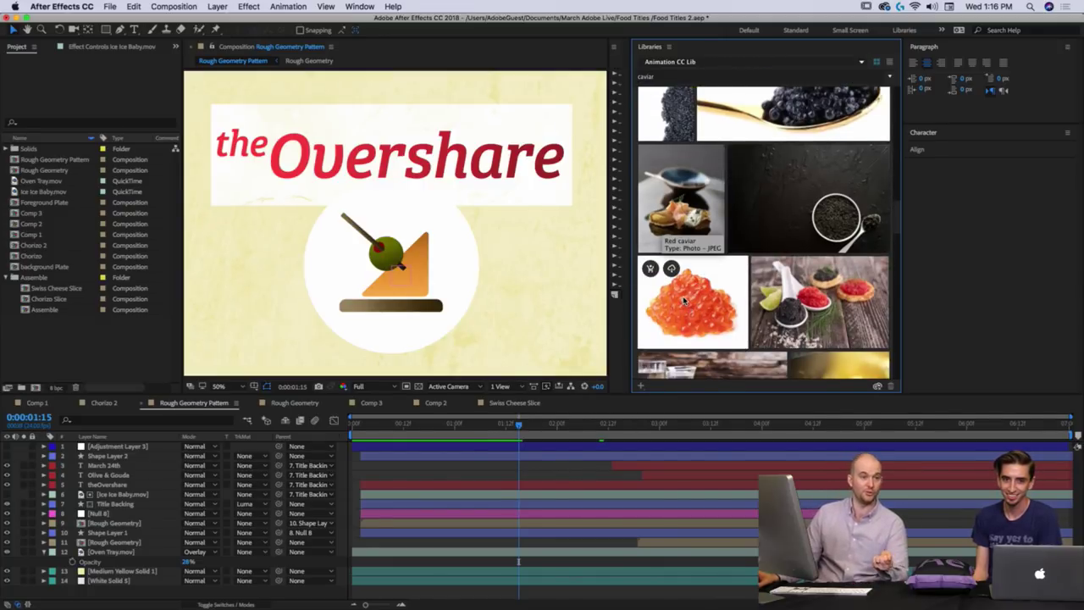
{"action": "scroll", "coordinate": [692, 304], "scroll_direction": "down", "scroll_amount": 1}
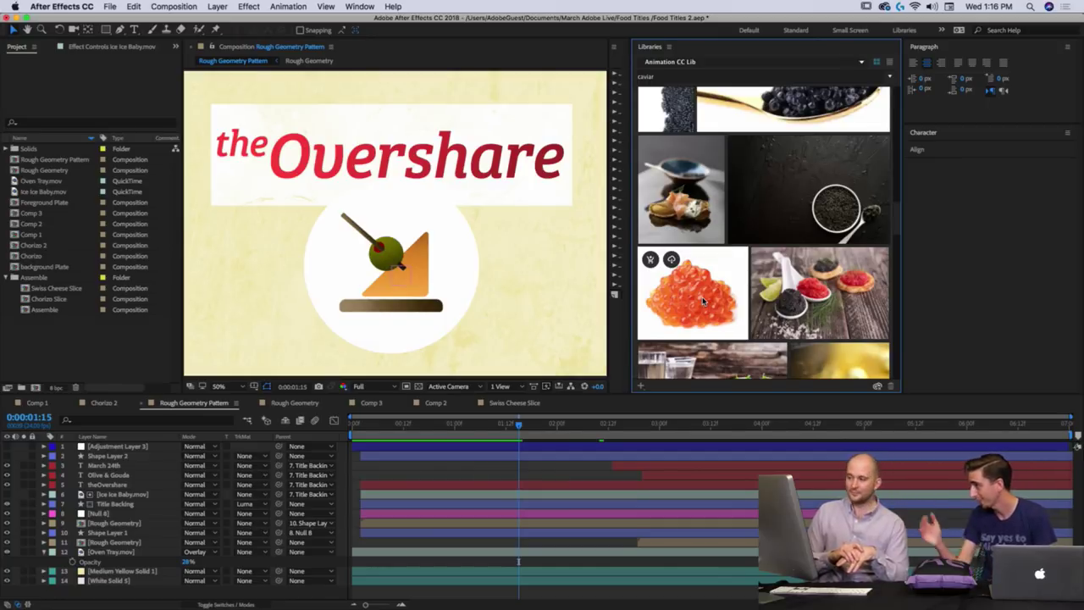
{"action": "scroll", "coordinate": [847, 279], "scroll_direction": "up", "scroll_amount": 2}
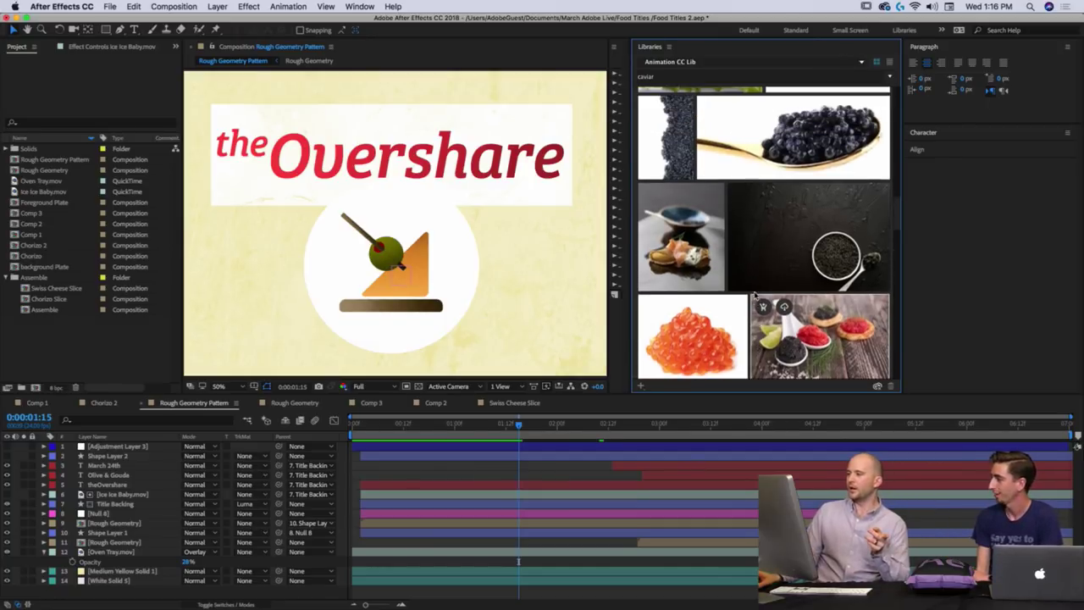
{"action": "scroll", "coordinate": [698, 332], "scroll_direction": "down", "scroll_amount": 1}
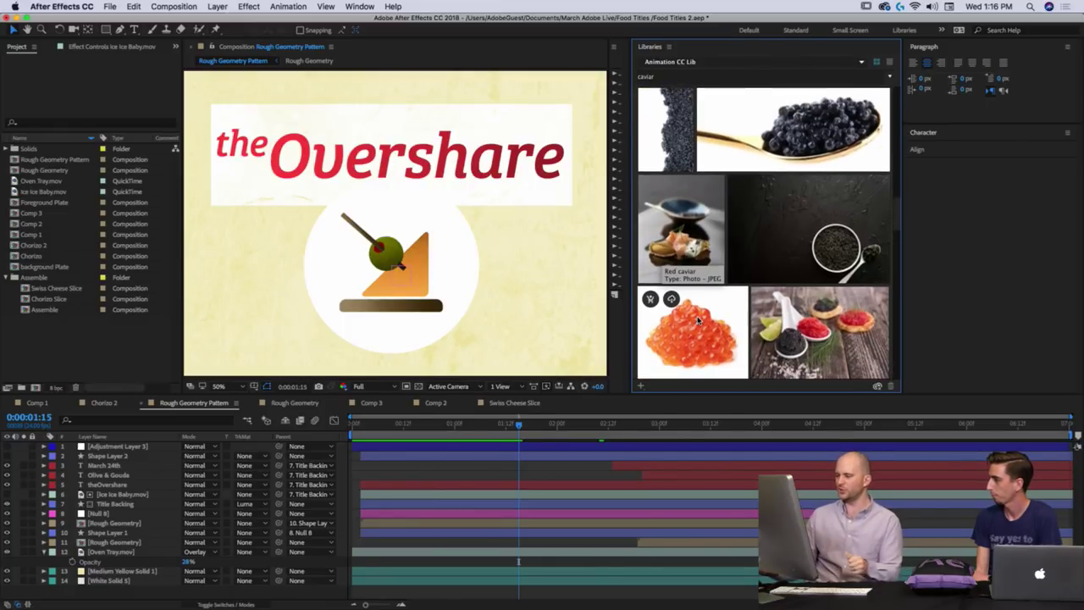
Examine further Adobe Stock caviar results, including the roe in bowls, the jar of black caviar and the served sandwiches.
{"action": "scroll", "coordinate": [804, 296], "scroll_direction": "down", "scroll_amount": 5}
{"action": "scroll", "coordinate": [804, 279], "scroll_direction": "down", "scroll_amount": 3}
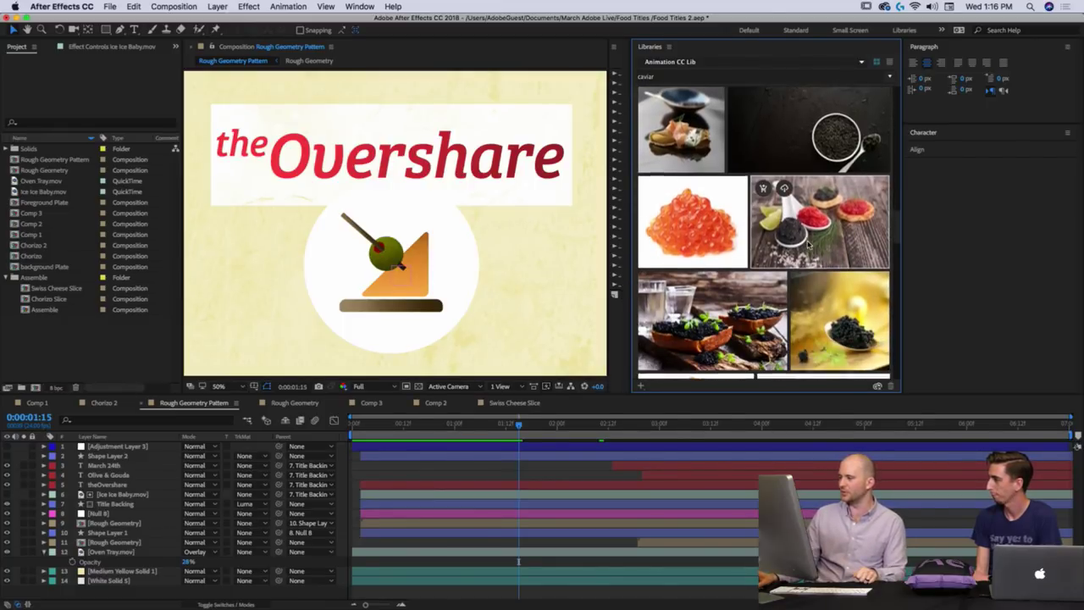
{"action": "scroll", "coordinate": [808, 248], "scroll_direction": "up", "scroll_amount": 1}
{"action": "scroll", "coordinate": [808, 247], "scroll_direction": "down", "scroll_amount": 1}
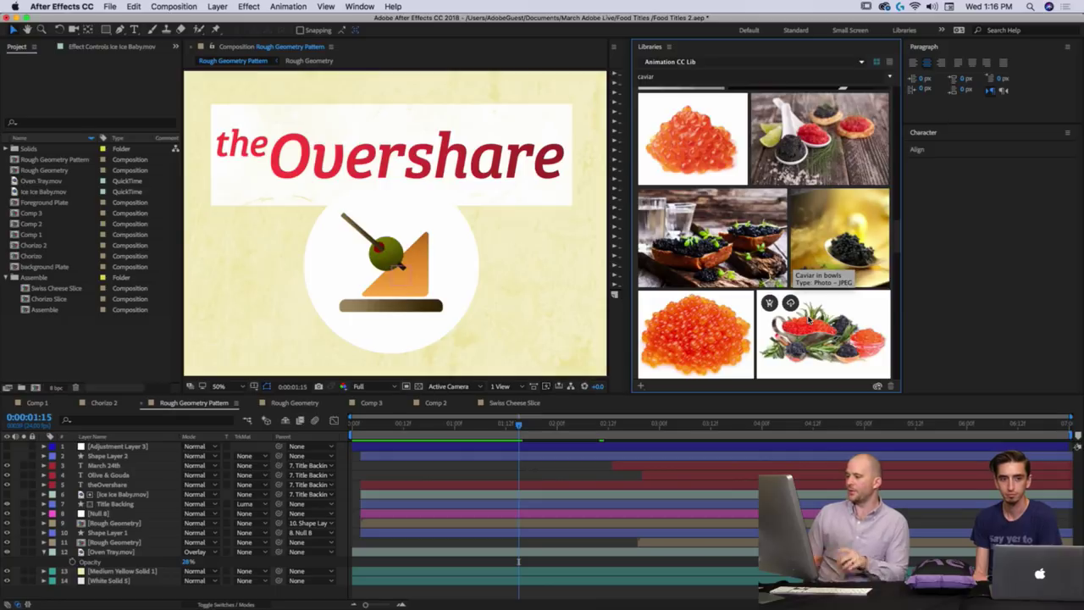
{"action": "scroll", "coordinate": [699, 208], "scroll_direction": "down", "scroll_amount": 2}
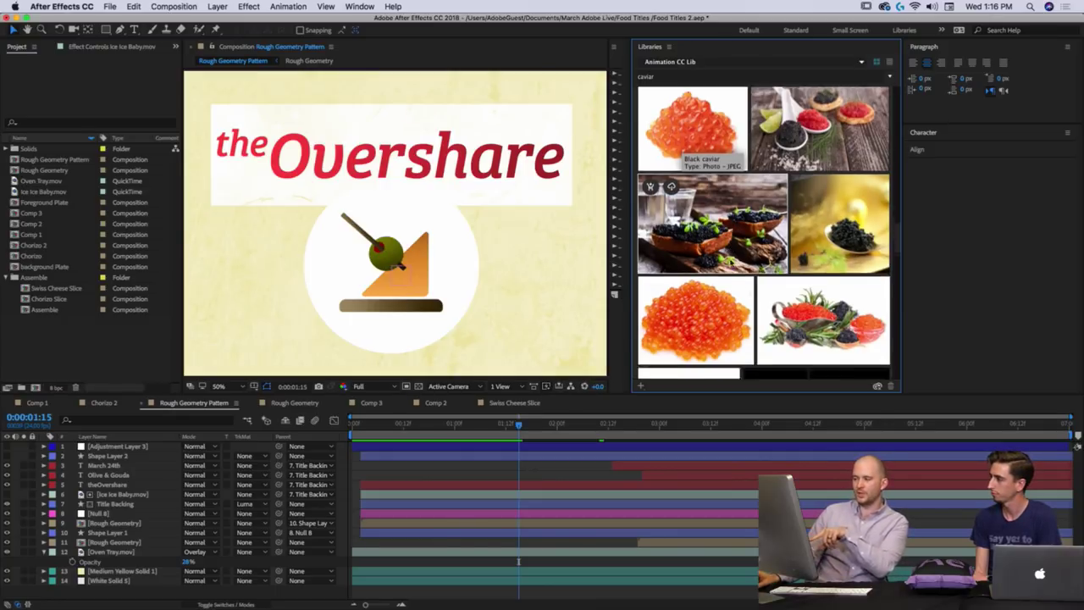
{"action": "scroll", "coordinate": [720, 228], "scroll_direction": "down", "scroll_amount": 3}
{"action": "scroll", "coordinate": [822, 322], "scroll_direction": "up", "scroll_amount": 2}
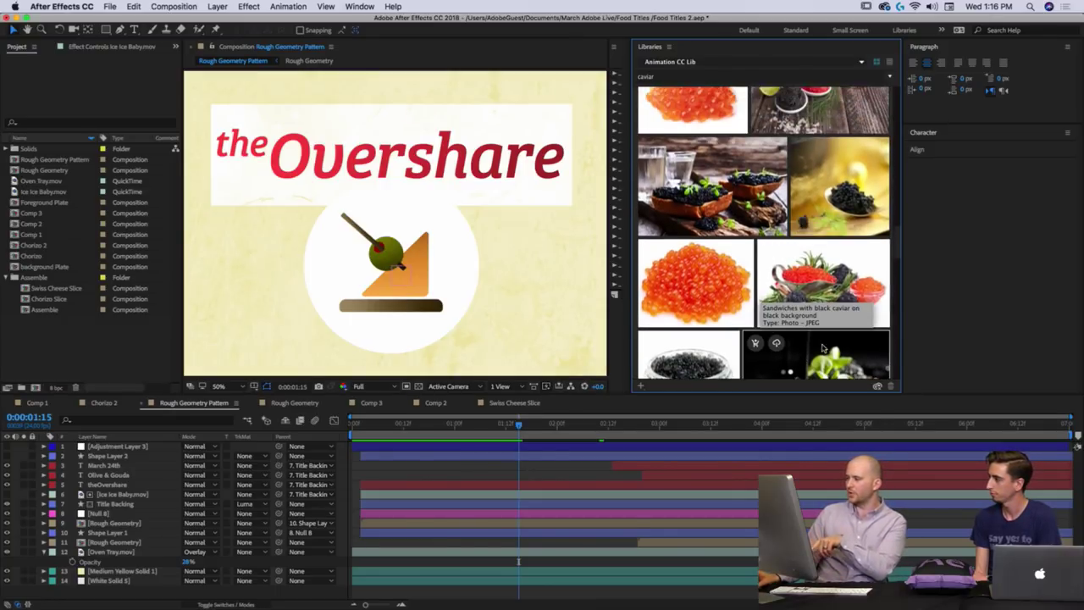
{"action": "scroll", "coordinate": [821, 348], "scroll_direction": "down", "scroll_amount": 1}
{"action": "scroll", "coordinate": [819, 318], "scroll_direction": "down", "scroll_amount": 2}
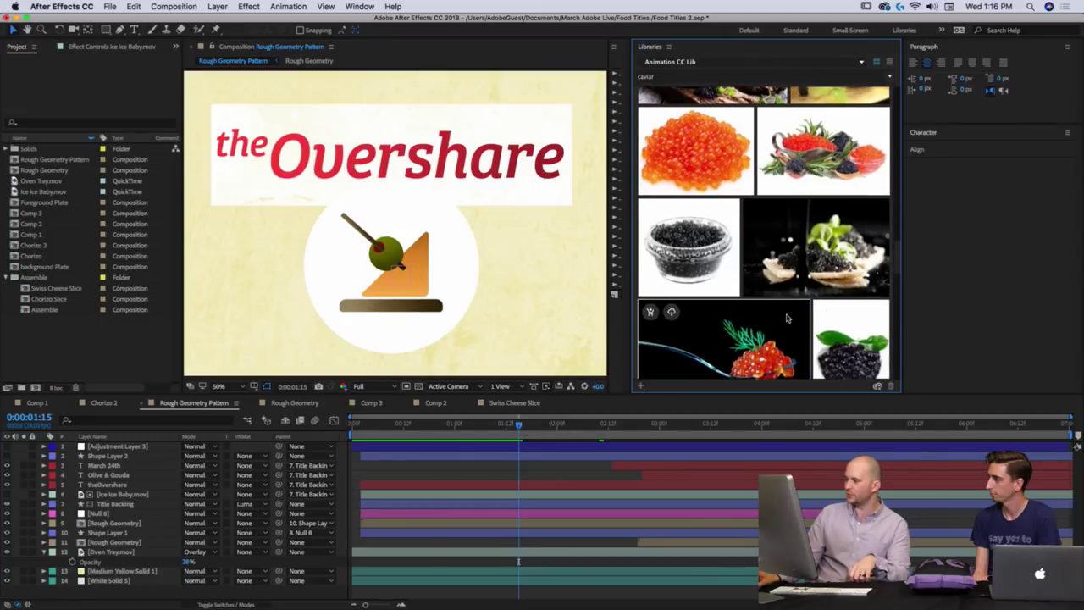
{"action": "scroll", "coordinate": [787, 322], "scroll_direction": "down", "scroll_amount": 3}
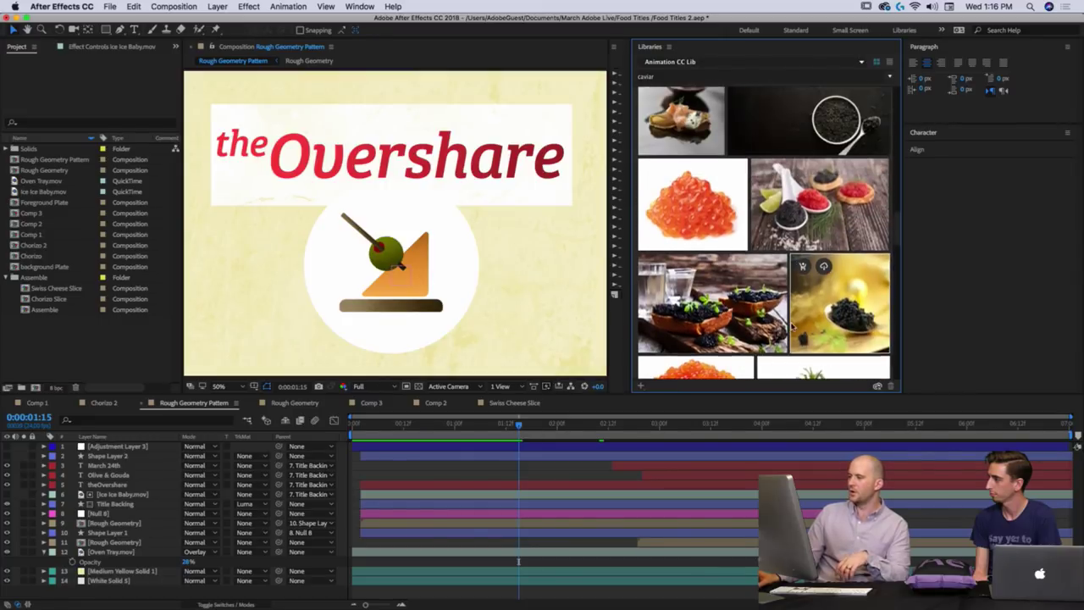
{"action": "scroll", "coordinate": [792, 326], "scroll_direction": "down", "scroll_amount": 5}
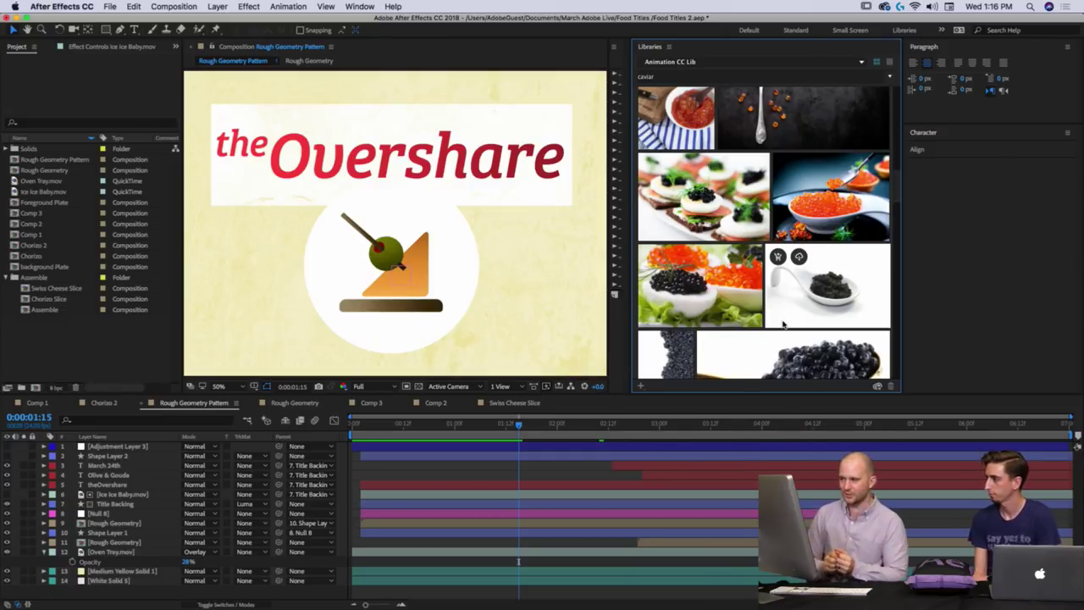
Review the salmon and caviar canapé photos and return to the close-ups of loose orange roe.
{"action": "scroll", "coordinate": [771, 254], "scroll_direction": "up", "scroll_amount": 3}
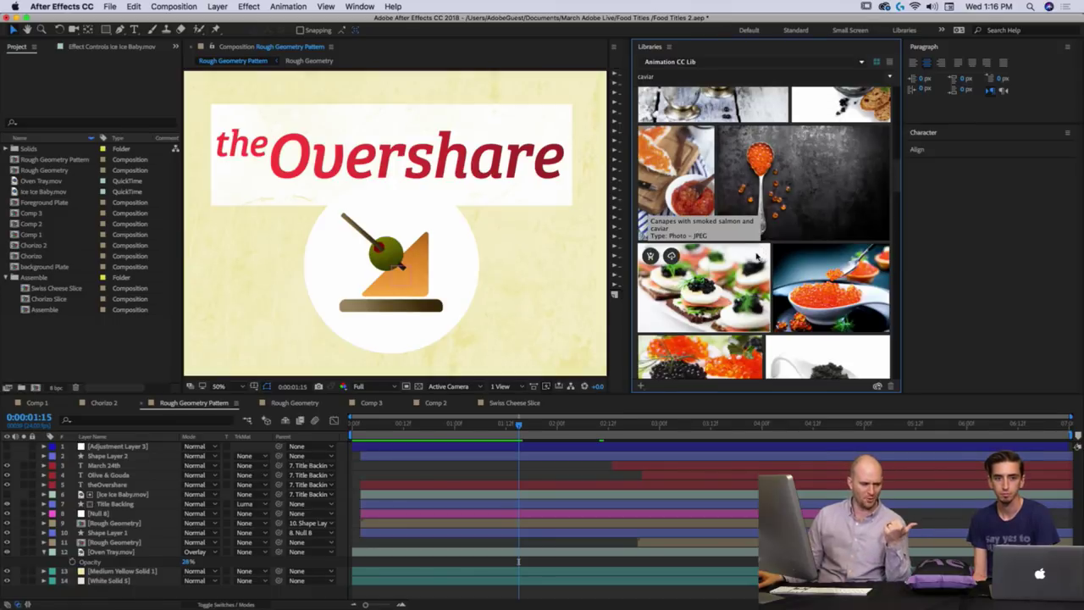
{"action": "scroll", "coordinate": [705, 280], "scroll_direction": "down", "scroll_amount": 1}
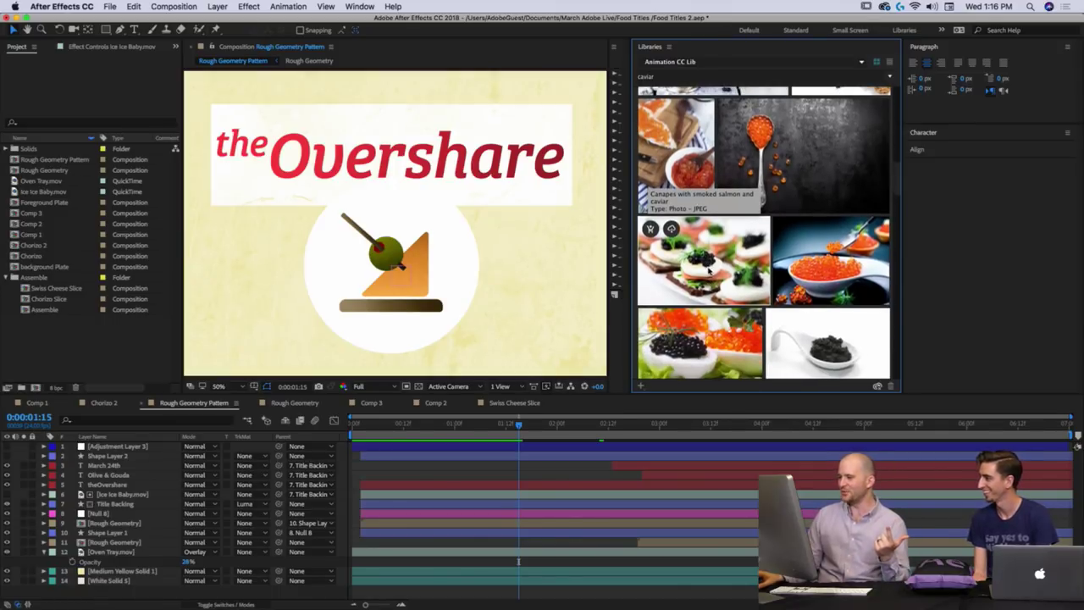
{"action": "scroll", "coordinate": [708, 269], "scroll_direction": "down", "scroll_amount": 1}
{"action": "scroll", "coordinate": [706, 266], "scroll_direction": "down", "scroll_amount": 1}
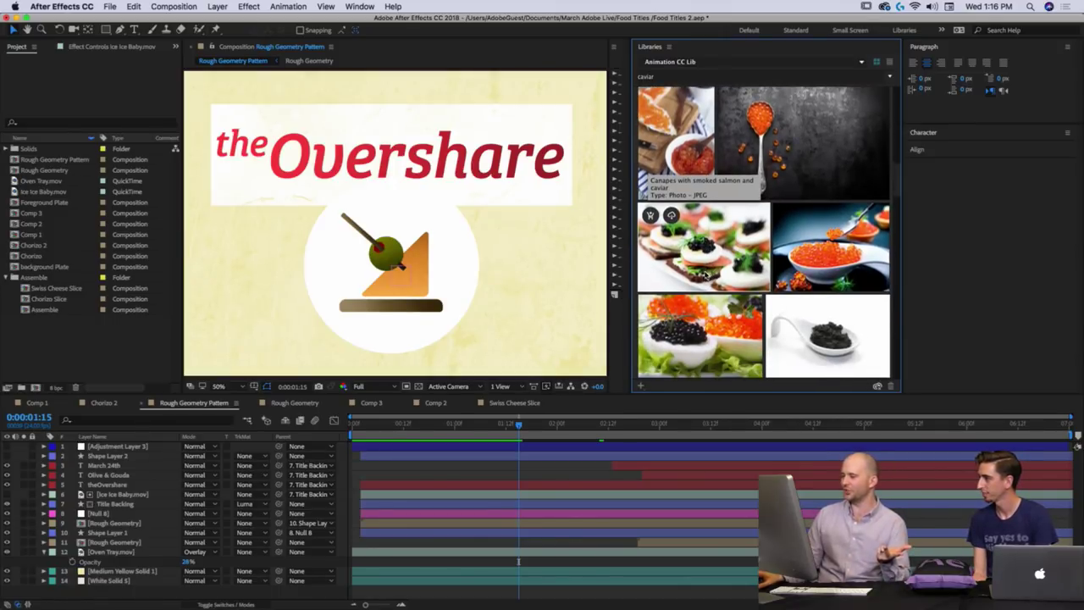
{"action": "scroll", "coordinate": [707, 269], "scroll_direction": "down", "scroll_amount": 10}
{"action": "scroll", "coordinate": [707, 271], "scroll_direction": "down", "scroll_amount": 5}
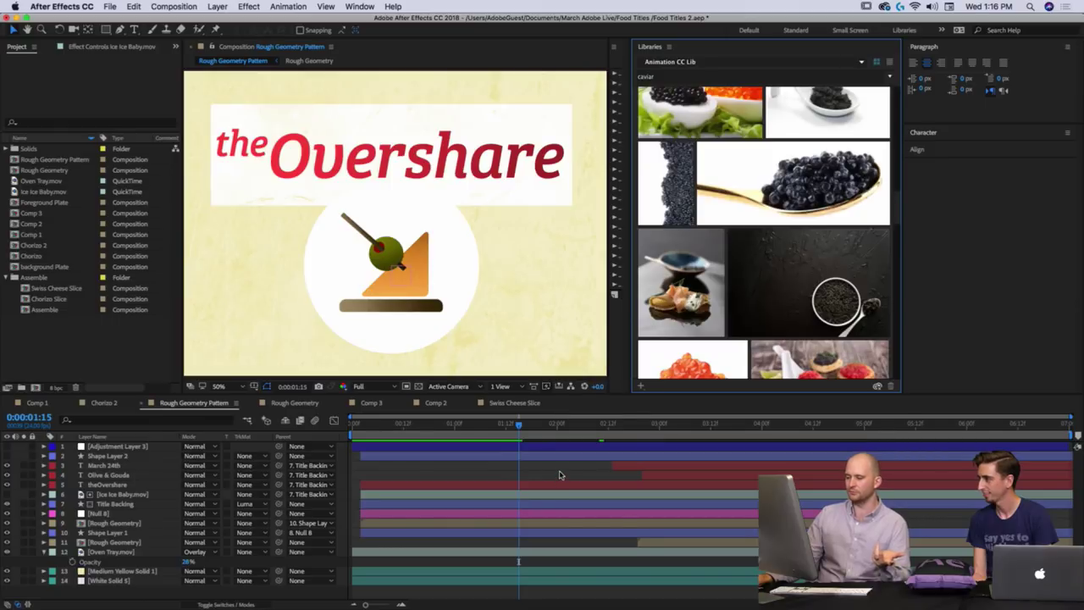
{"action": "scroll", "coordinate": [756, 262], "scroll_direction": "up", "scroll_amount": 10}
{"action": "scroll", "coordinate": [756, 263], "scroll_direction": "up", "scroll_amount": 5}
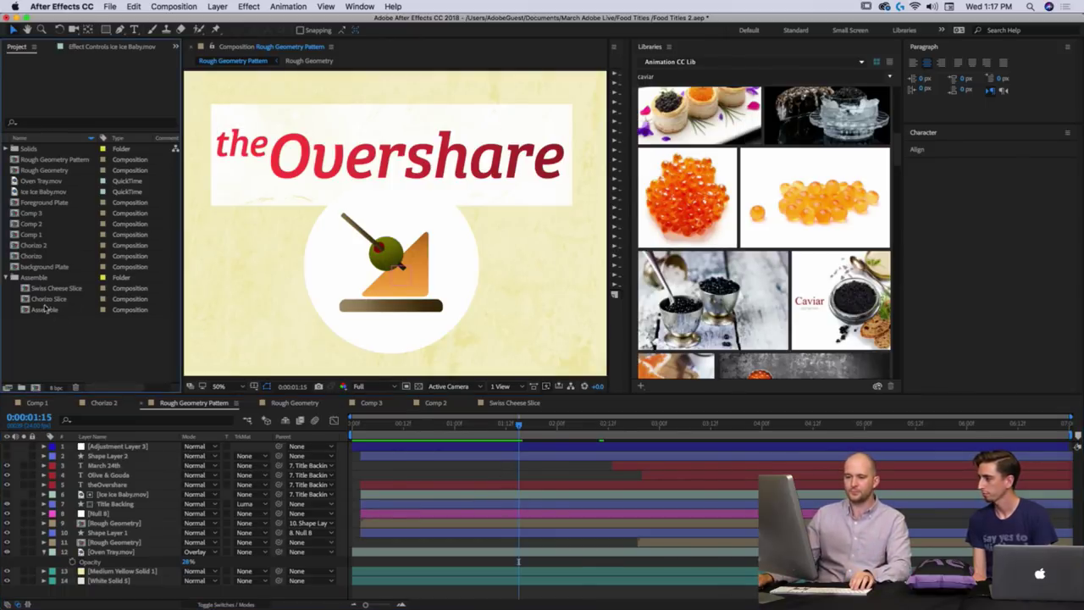
Collapse the Assemble folder and create a new project folder named Caviar.
{"action": "left_click", "coordinate": [6, 279]}
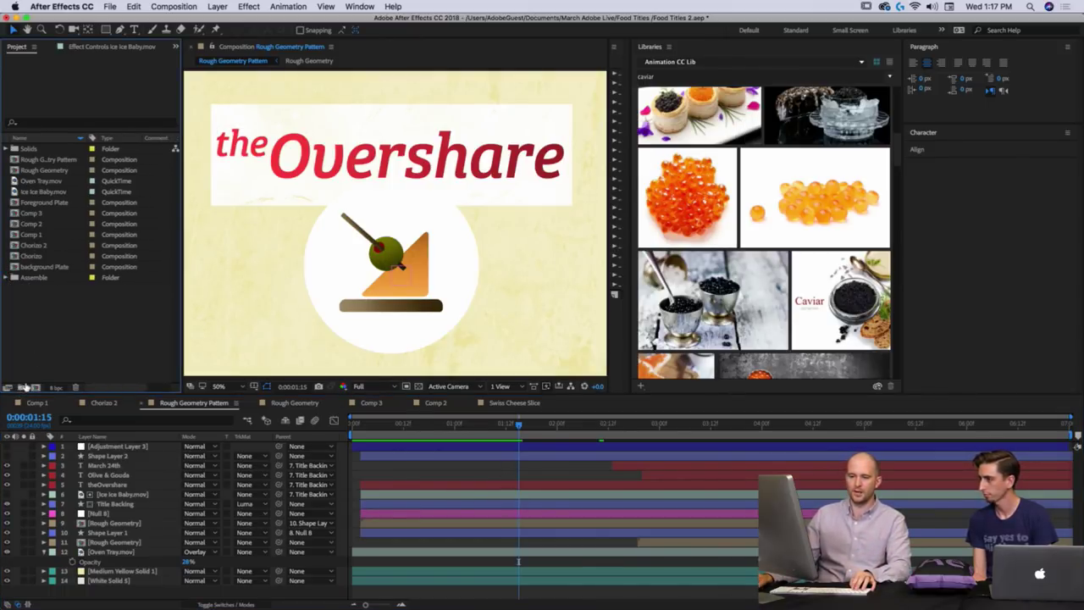
{"action": "left_click", "coordinate": [22, 387]}
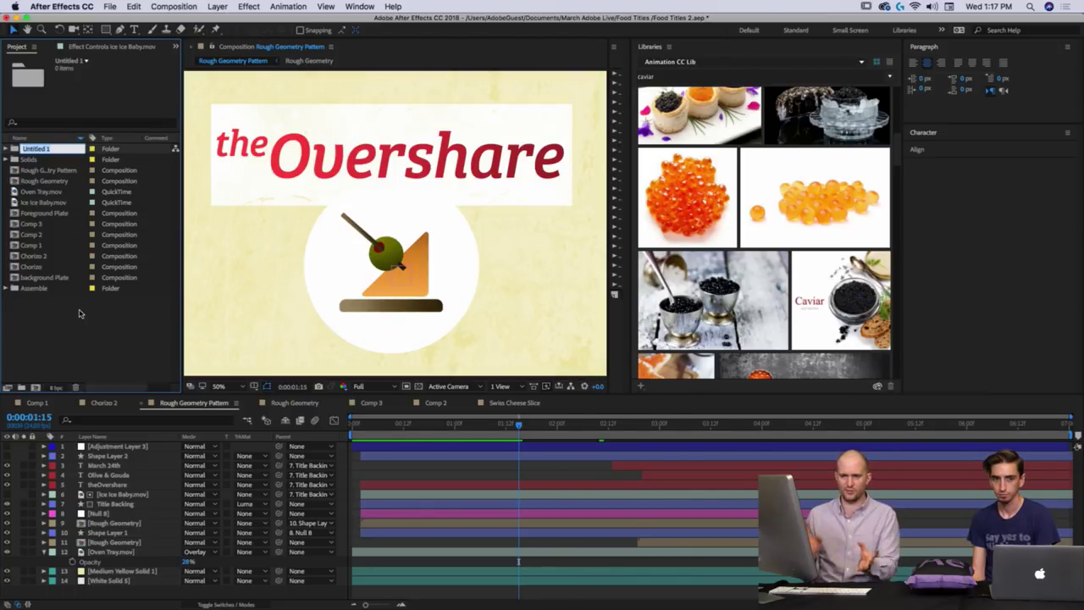
{"action": "type", "text": "Caviar"}
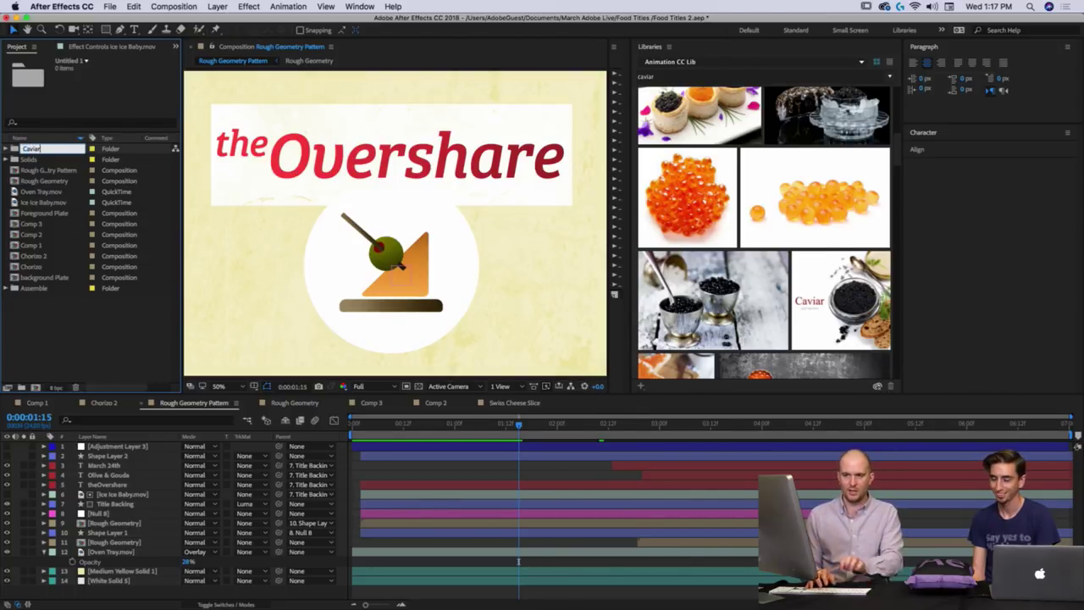
{"action": "key", "text": "Return"}
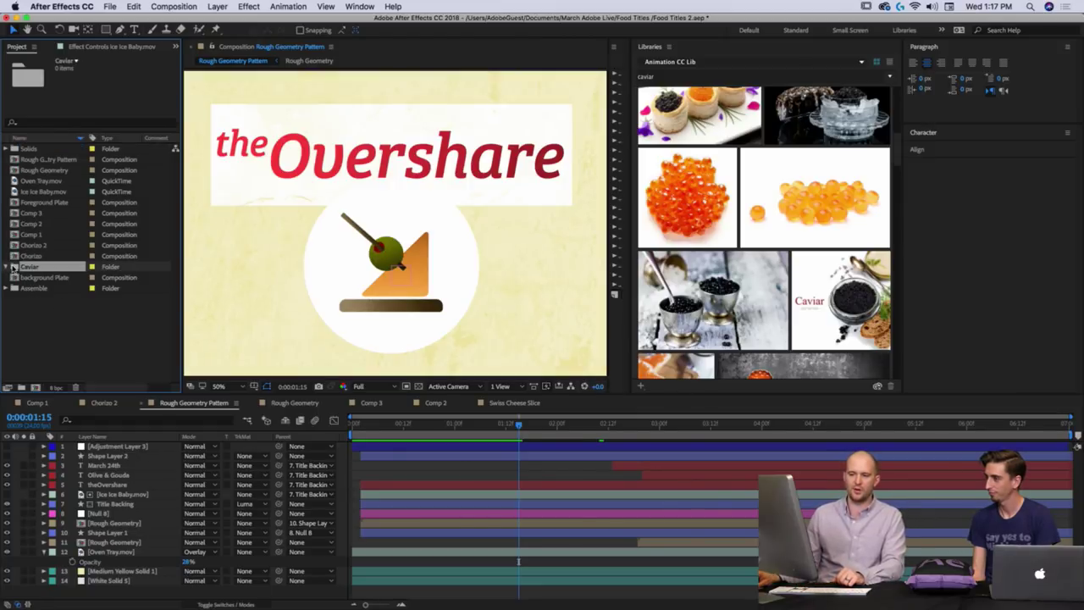
Start a new composition in the Caviar folder, name it Assebly, and switch briefly to Illustrator.
{"action": "left_click", "coordinate": [35, 387]}
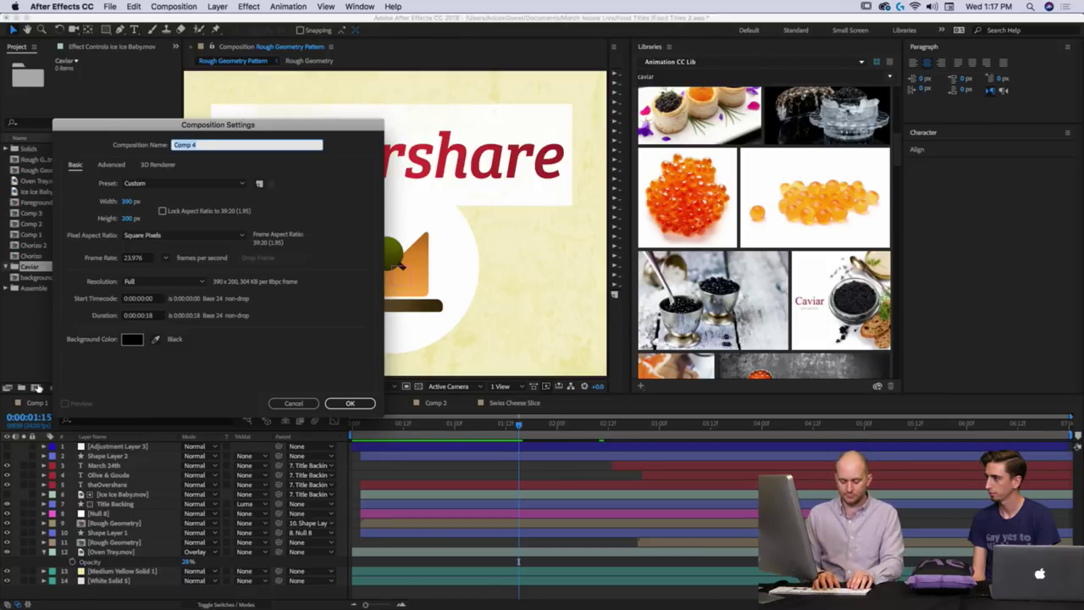
{"action": "type", "text": "Assemb"}
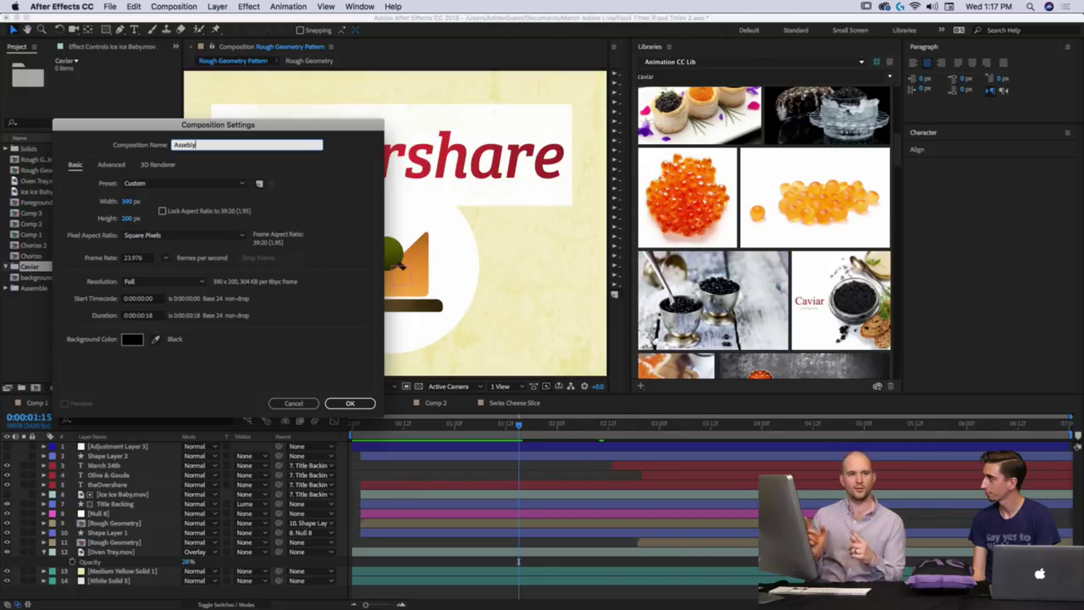
{"action": "key", "text": "super+Tab"}
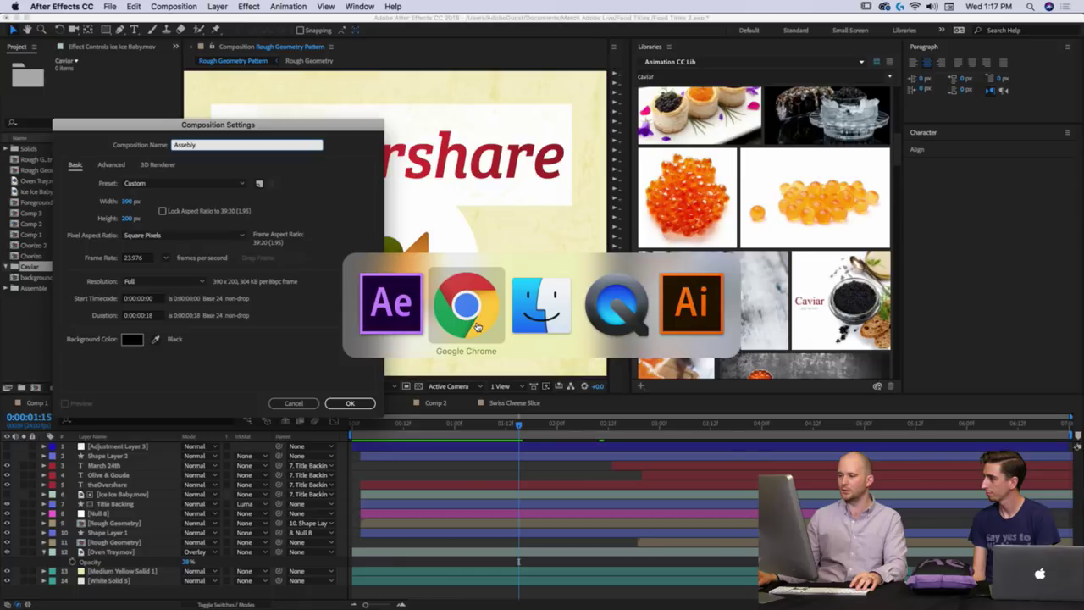
{"action": "left_click", "coordinate": [702, 313]}
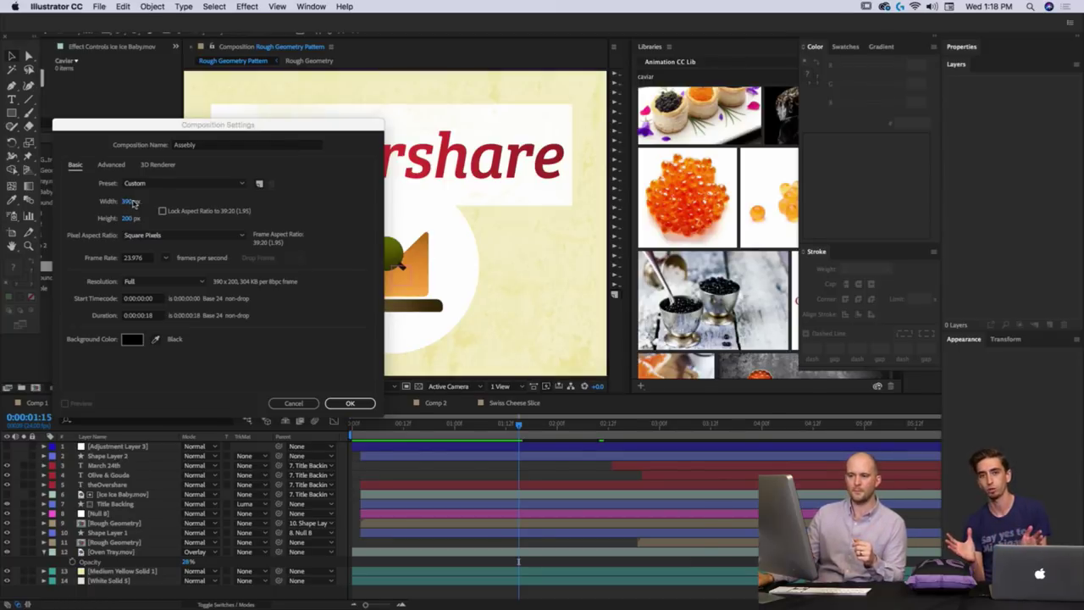
Set the new composition's width and height to 1080 px each and create it.
{"action": "left_click", "coordinate": [133, 201]}
{"action": "left_click", "coordinate": [132, 202]}
{"action": "type", "text": "1080"}
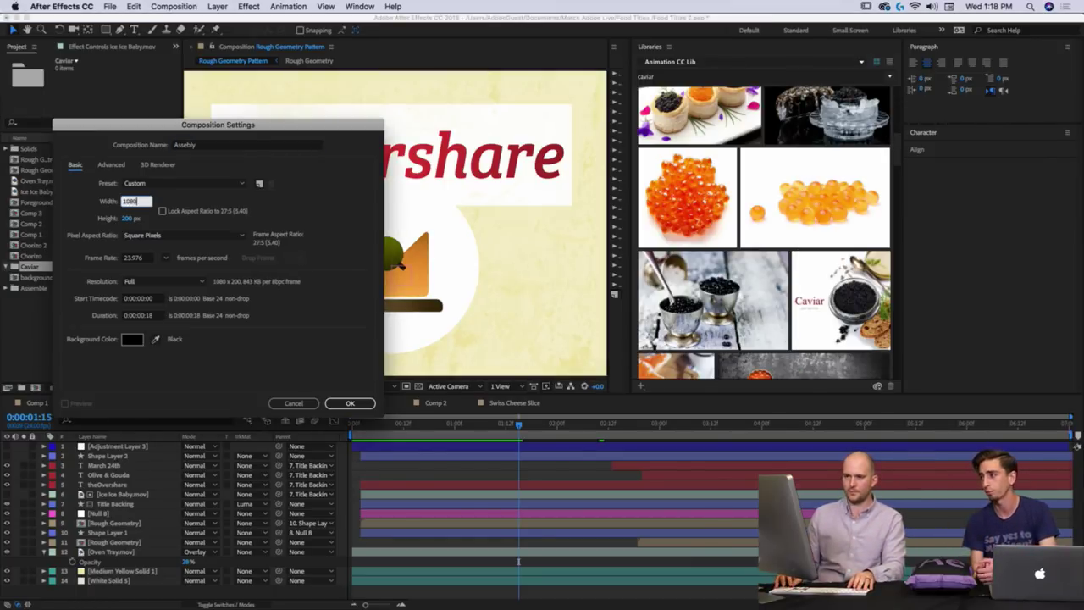
{"action": "key", "text": "Tab"}
{"action": "type", "text": "1080"}
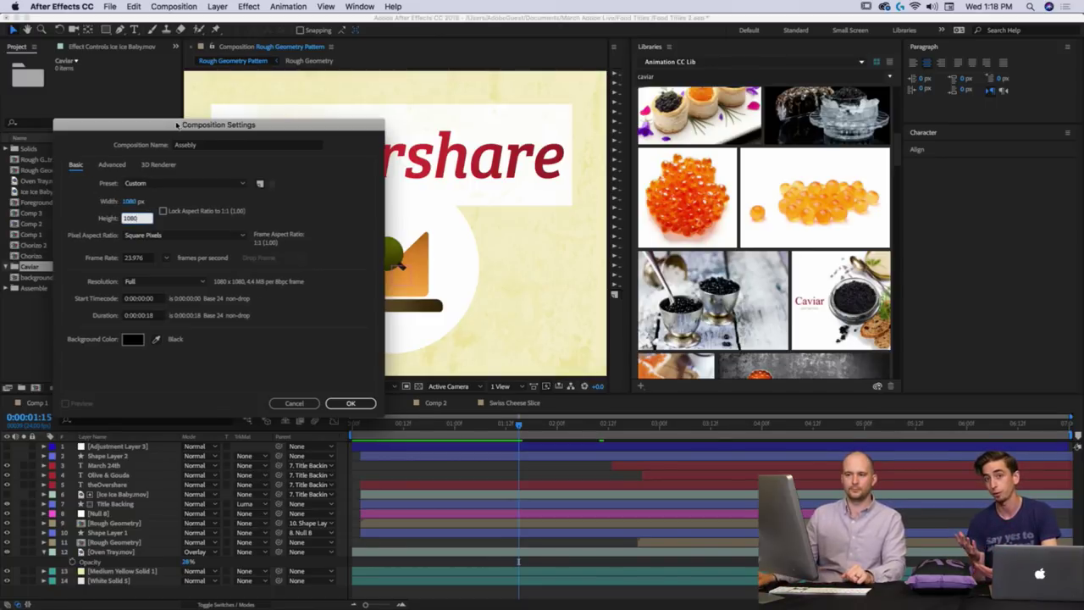
{"action": "left_click_drag", "start_coordinate": [173, 125], "coordinate": [310, 136]}
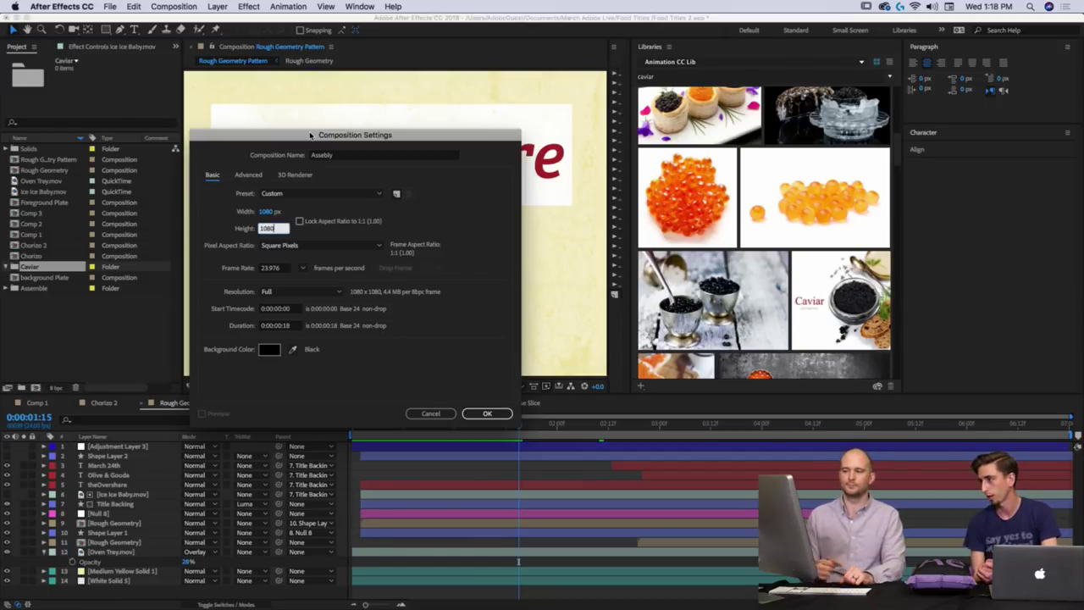
{"action": "left_click_drag", "start_coordinate": [299, 136], "coordinate": [337, 111]}
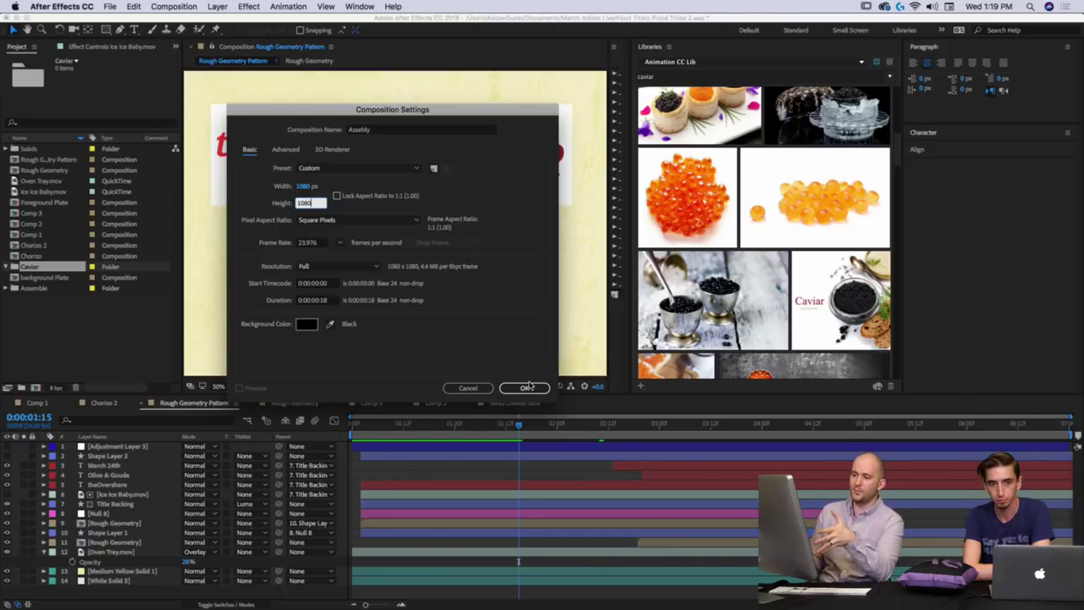
{"action": "left_click", "coordinate": [487, 342]}
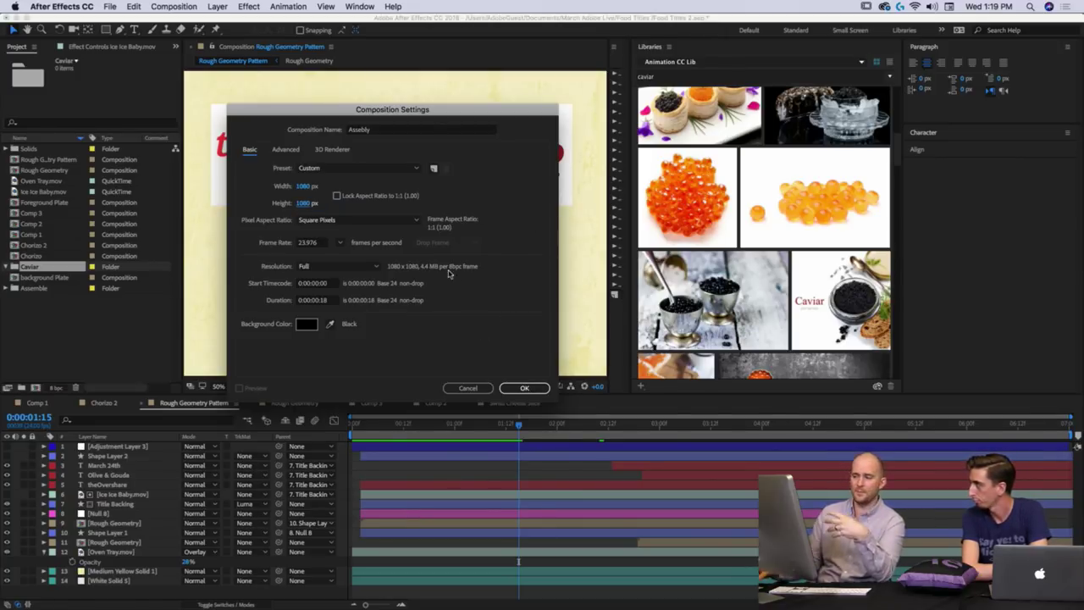
{"action": "left_click", "coordinate": [512, 389]}
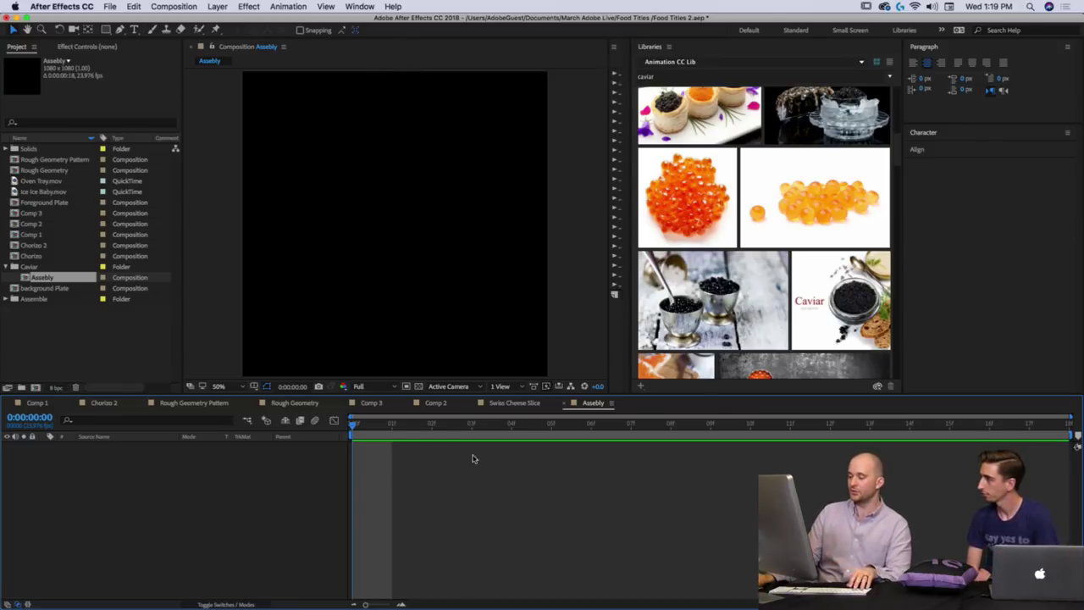
Add an ellipse shape layer centred in the composition and reduce its path size to 310 by 310 px.
{"action": "scroll", "coordinate": [467, 279], "scroll_direction": "down", "scroll_amount": 2}
{"action": "scroll", "coordinate": [465, 278], "scroll_direction": "up", "scroll_amount": 2}
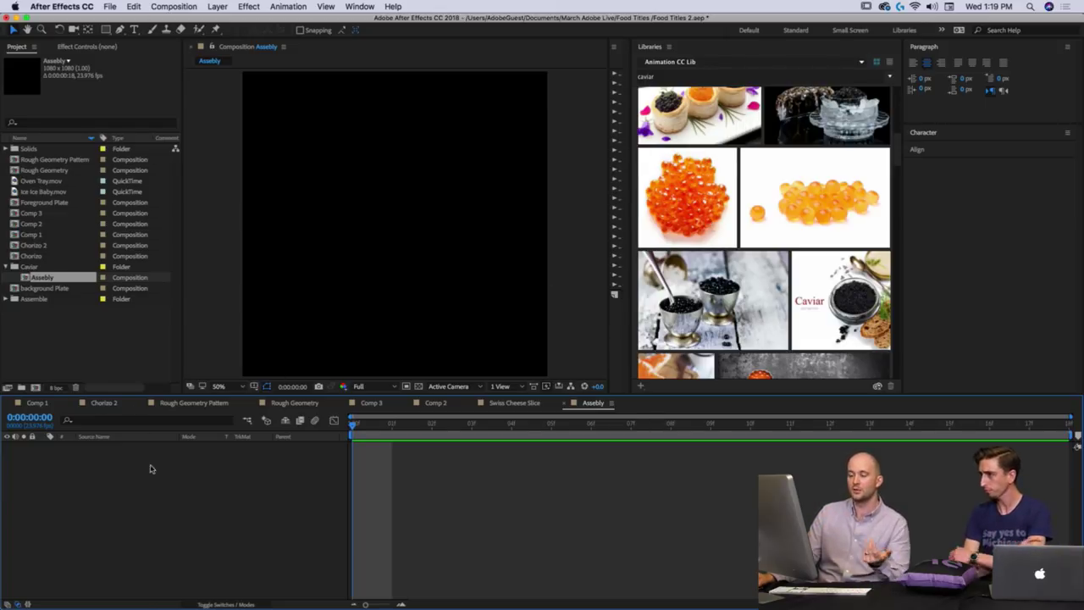
{"action": "left_click_drag", "start_coordinate": [107, 29], "coordinate": [139, 54]}
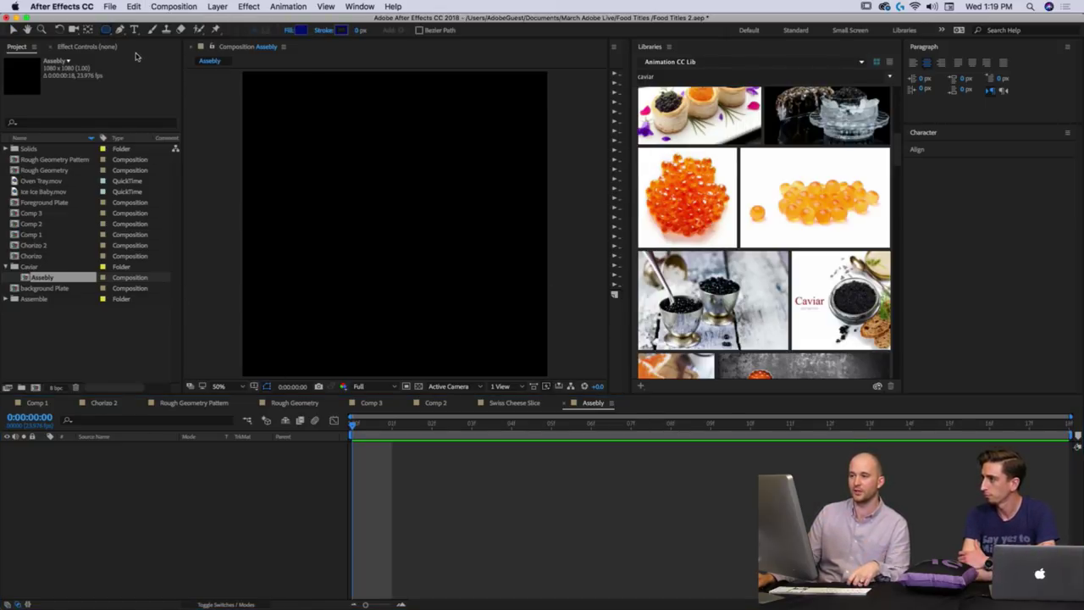
{"action": "double_click", "coordinate": [107, 29]}
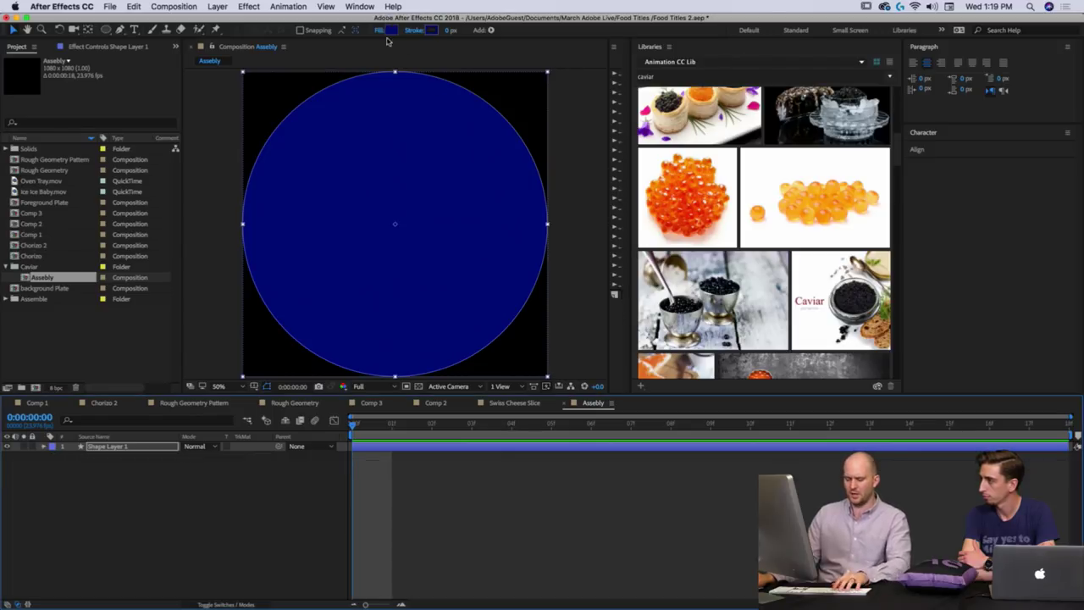
{"action": "key", "text": "u"}
{"action": "key", "text": "u"}
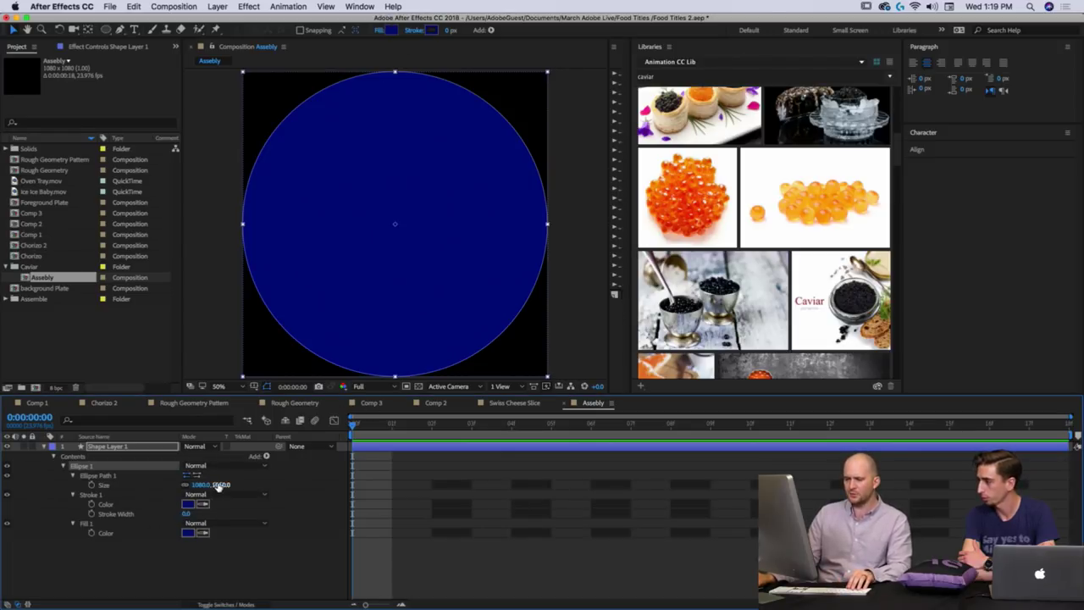
{"action": "left_click_drag", "start_coordinate": [207, 485], "coordinate": [181, 497]}
{"action": "left_click", "coordinate": [222, 556]}
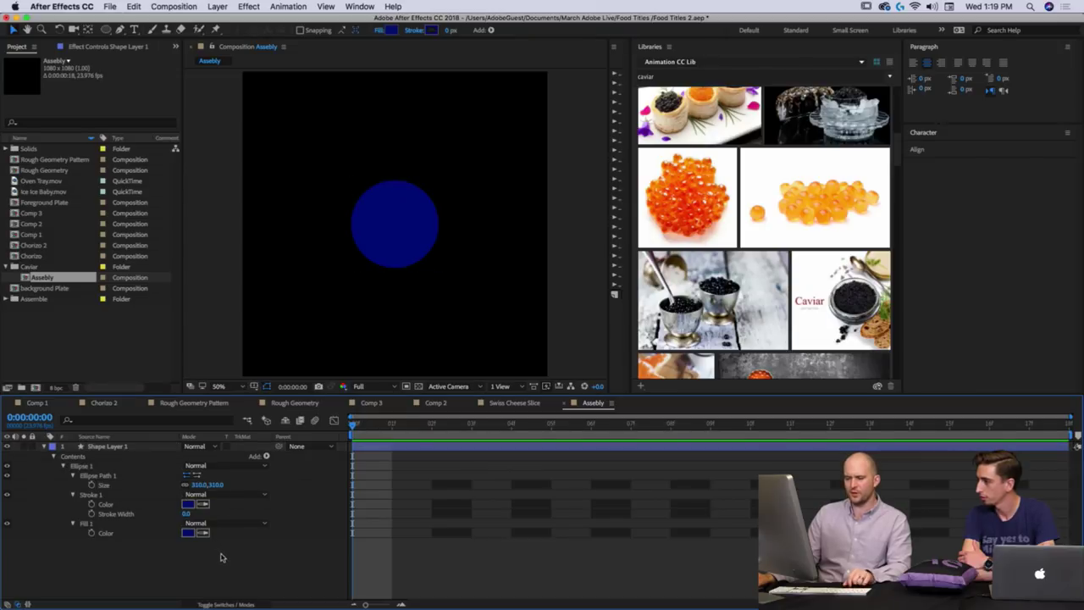
Bring the heap of red caviar photo into the composition, scale it down and place it over the upper-right corner.
{"action": "left_click", "coordinate": [697, 230]}
{"action": "left_click_drag", "start_coordinate": [699, 230], "coordinate": [491, 146]}
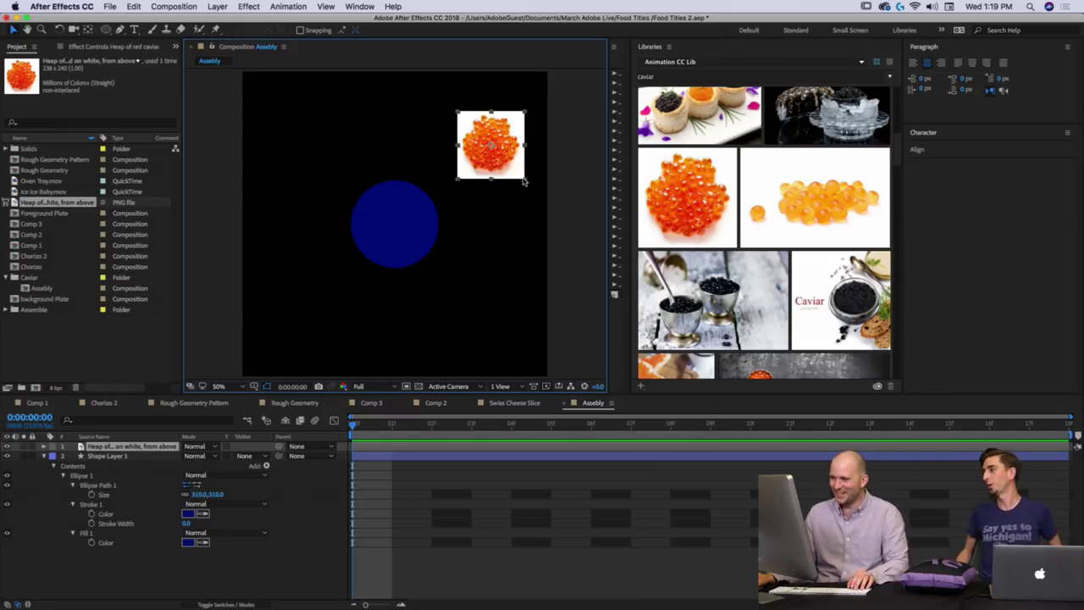
{"action": "key", "text": "comma"}
{"action": "left_click_drag", "start_coordinate": [448, 202], "coordinate": [505, 182]}
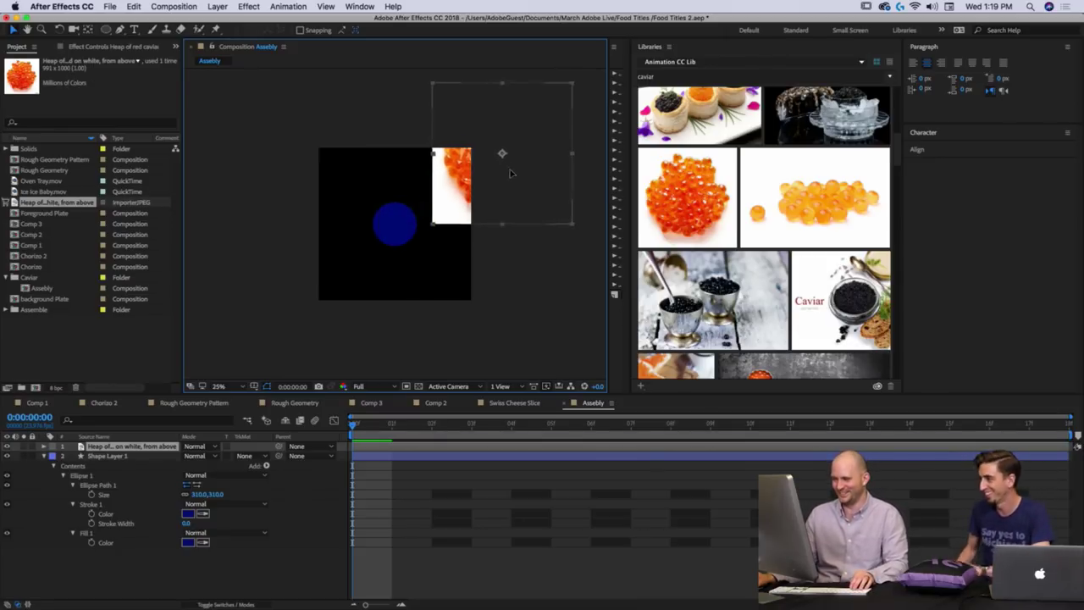
{"action": "left_click_drag", "start_coordinate": [569, 235], "coordinate": [544, 211]}
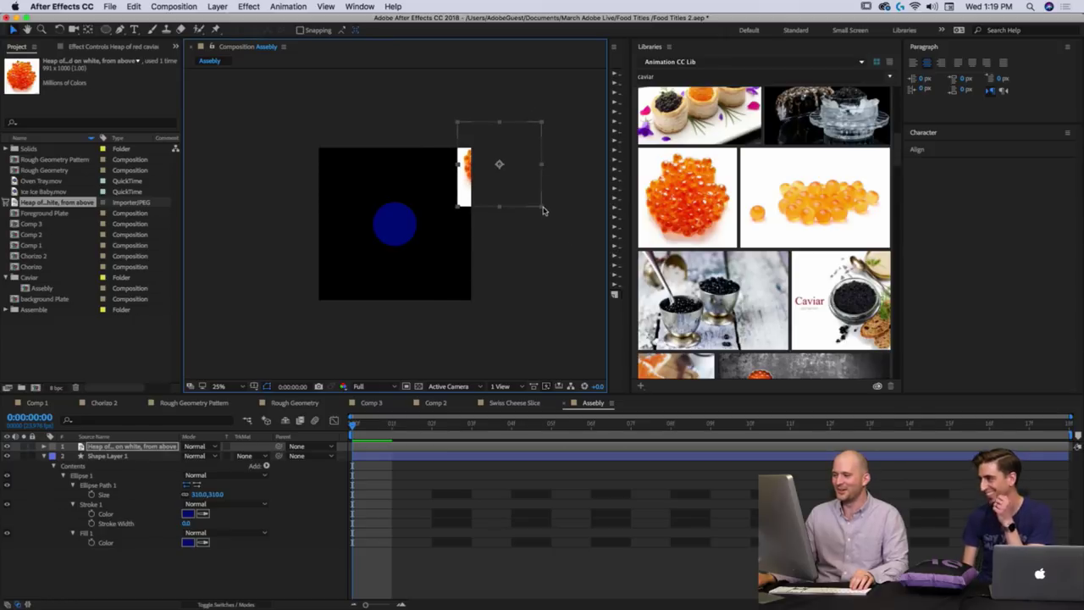
{"action": "left_click_drag", "start_coordinate": [486, 187], "coordinate": [442, 179]}
{"action": "scroll", "coordinate": [442, 179], "scroll_direction": "up", "scroll_amount": 2}
Fill the circle with a red sampled from the caviar photo.
{"action": "left_click", "coordinate": [370, 277]}
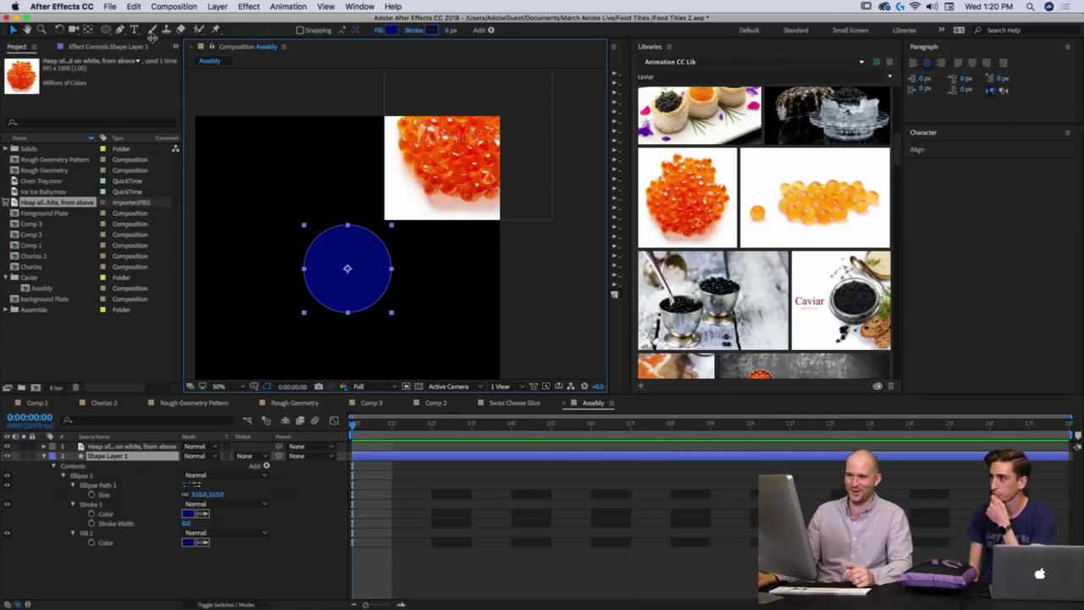
{"action": "left_click", "coordinate": [392, 30]}
{"action": "left_click_drag", "start_coordinate": [510, 170], "coordinate": [539, 267]}
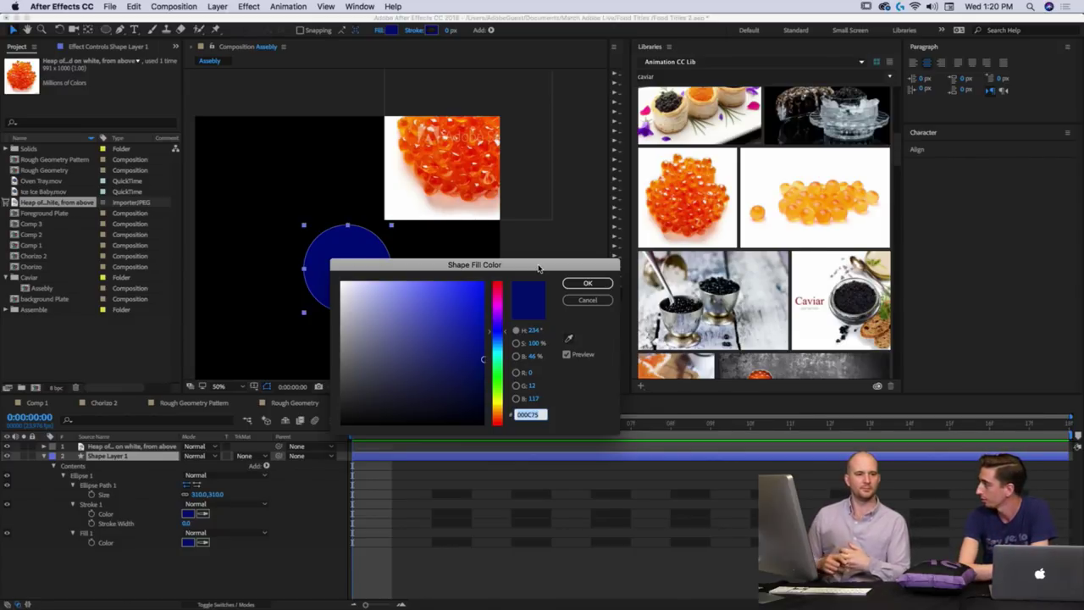
{"action": "left_click", "coordinate": [568, 338]}
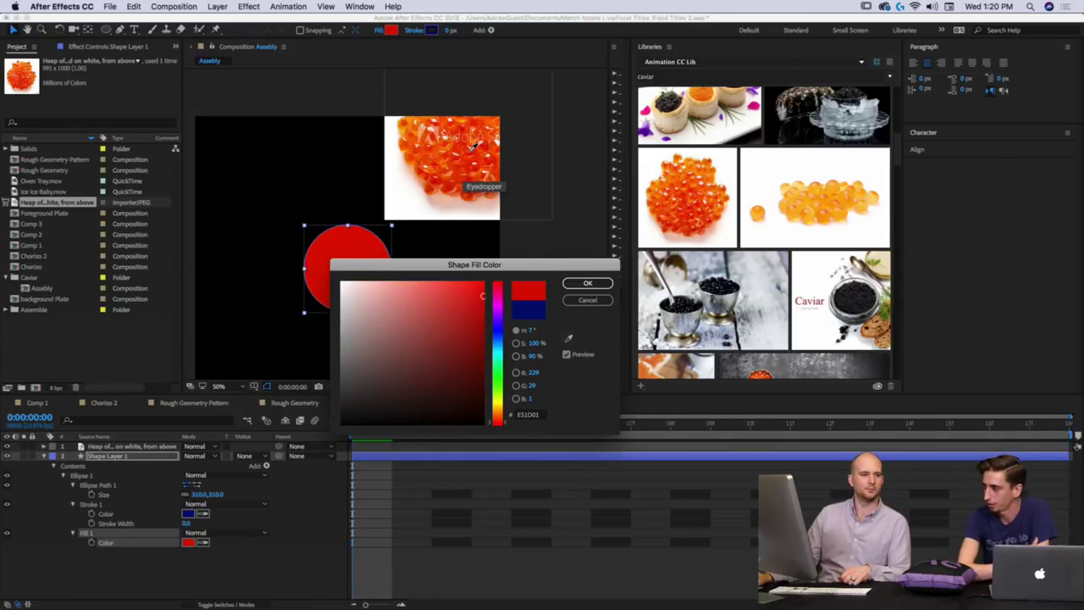
{"action": "left_click", "coordinate": [472, 148]}
{"action": "left_click", "coordinate": [587, 283]}
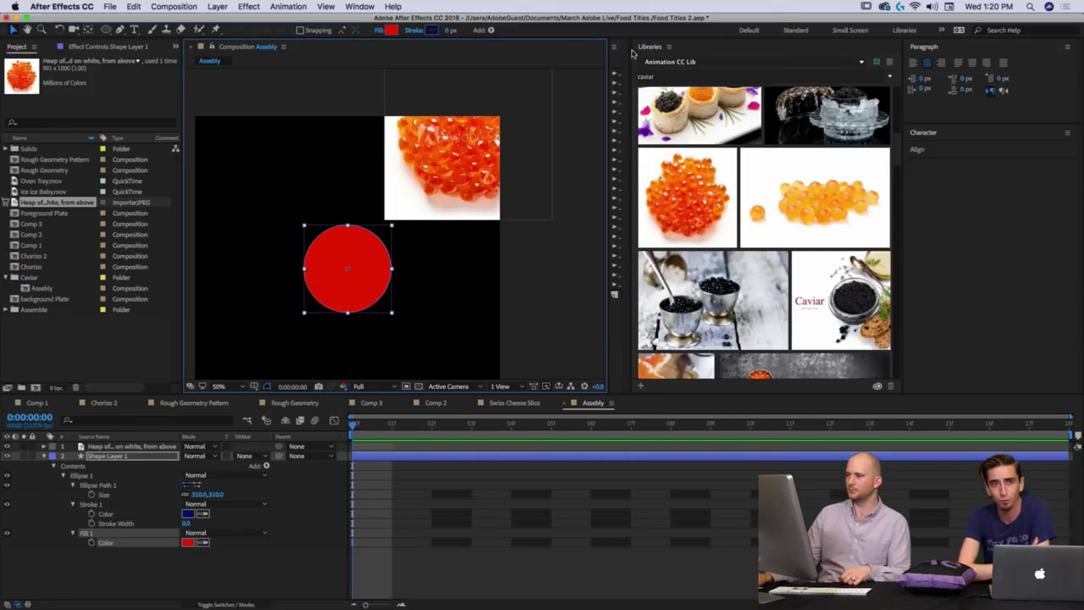
Widen the Effects & Presets panel and close the Libraries panel.
{"action": "left_click_drag", "start_coordinate": [630, 54], "coordinate": [751, 59]}
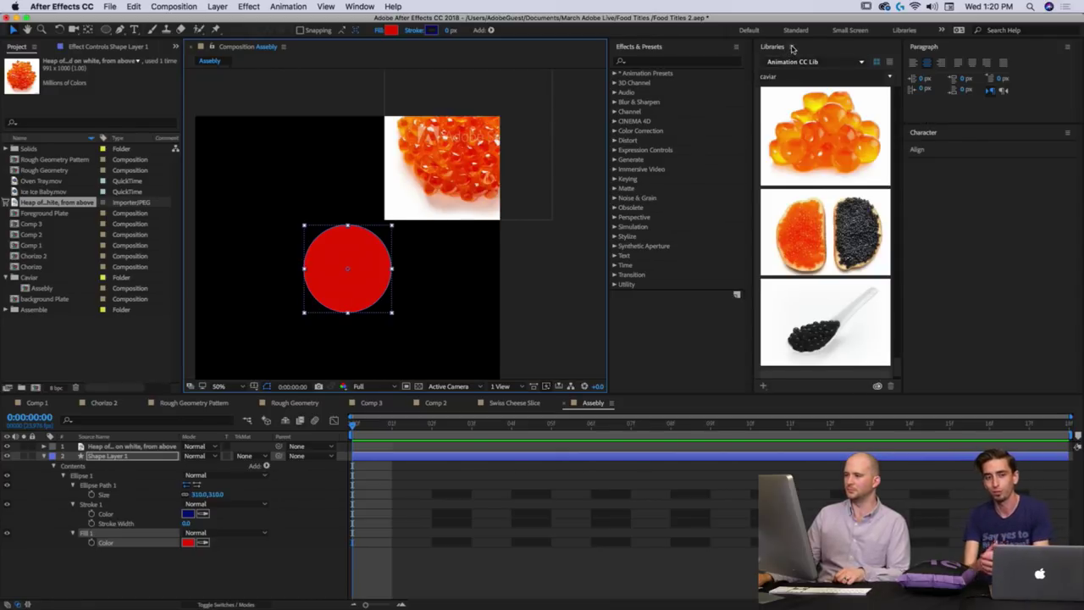
{"action": "mouse_move", "coordinate": [703, 604]}
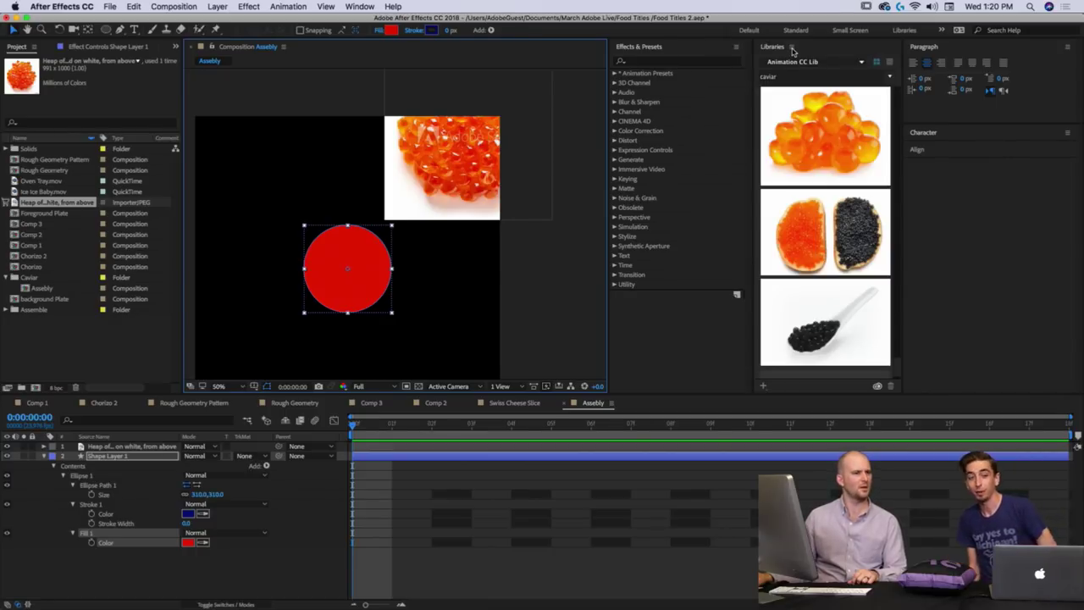
{"action": "left_click", "coordinate": [792, 49]}
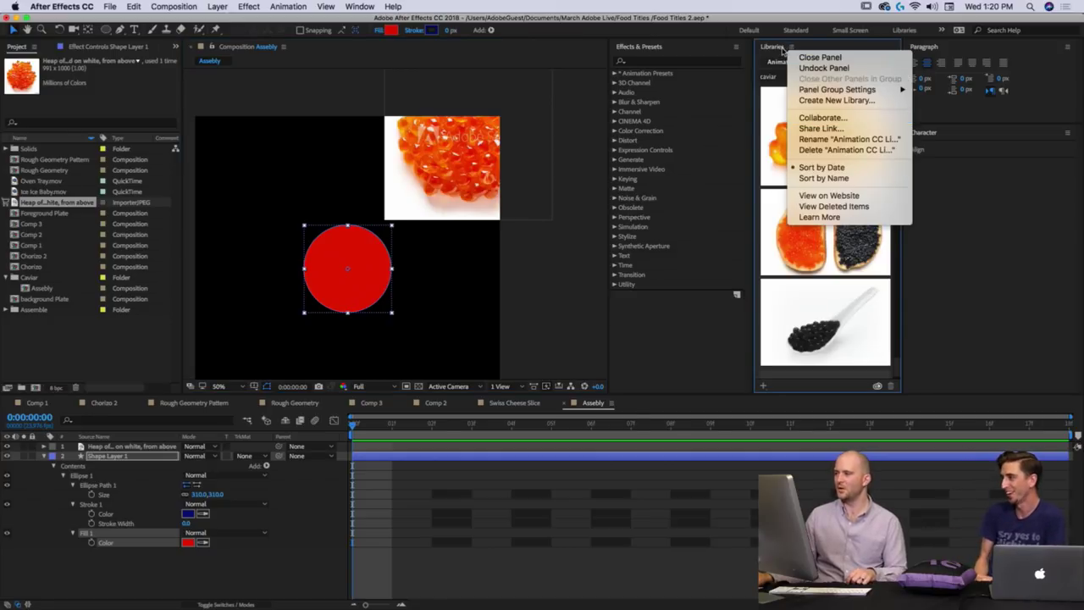
{"action": "left_click", "coordinate": [765, 53]}
{"action": "left_click", "coordinate": [791, 47]}
{"action": "left_click", "coordinate": [791, 47]}
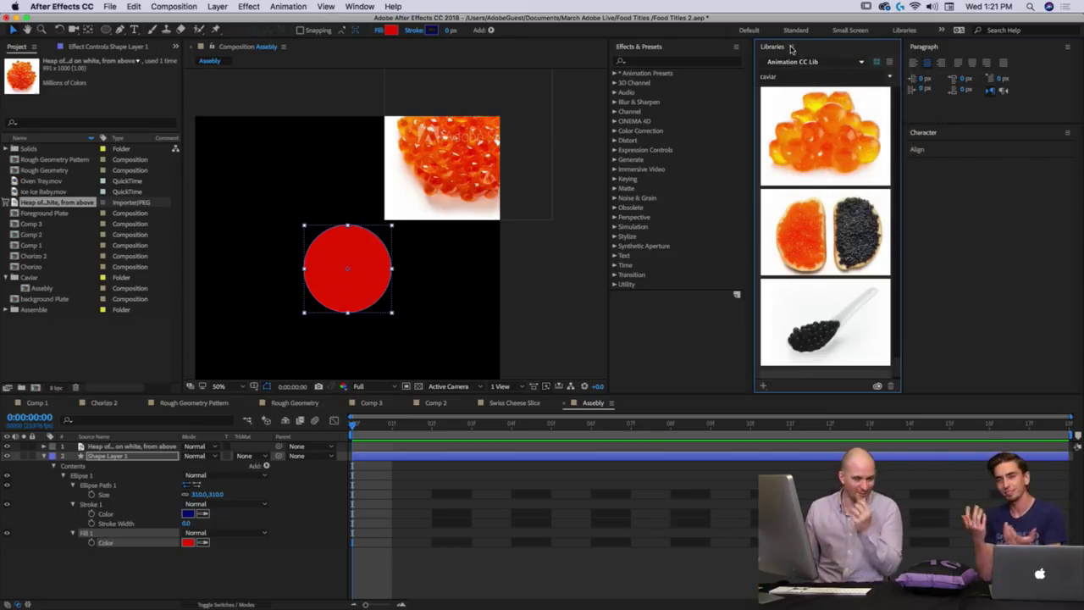
{"action": "left_click", "coordinate": [791, 48]}
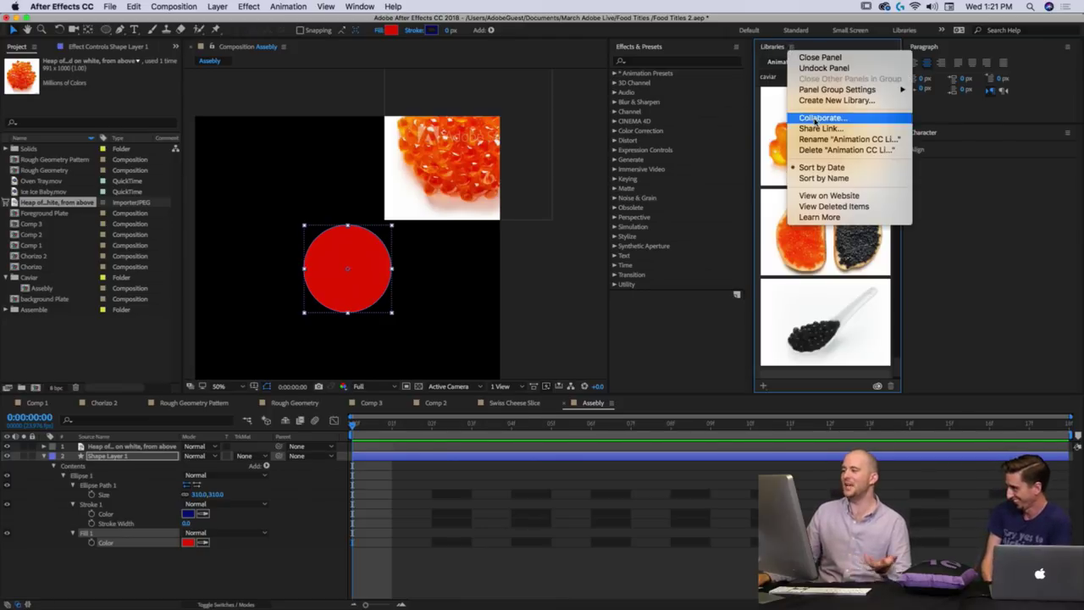
{"action": "left_click", "coordinate": [790, 48]}
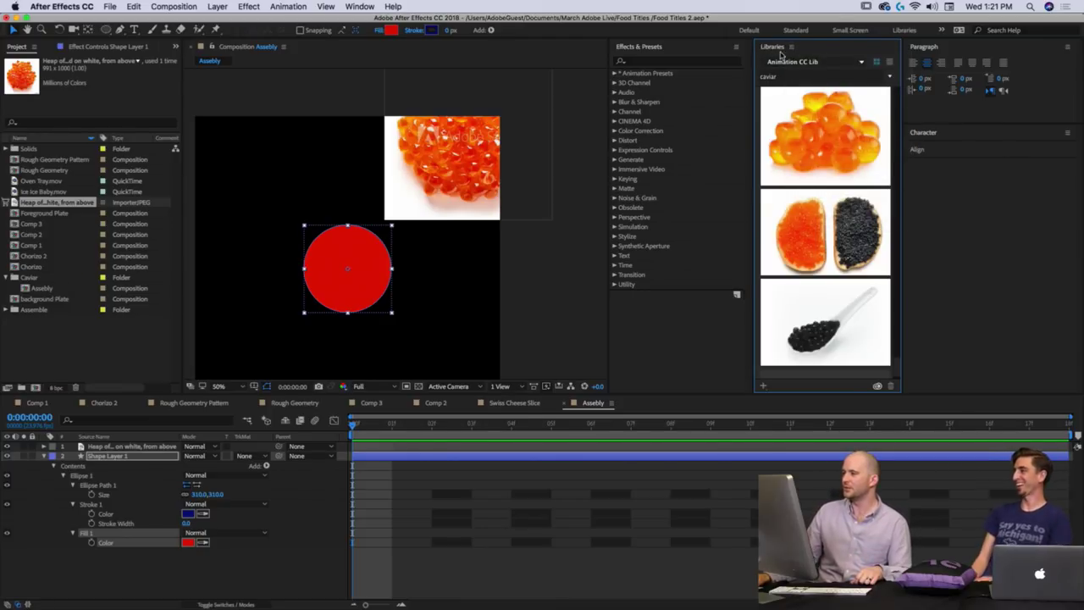
{"action": "left_click", "coordinate": [790, 48]}
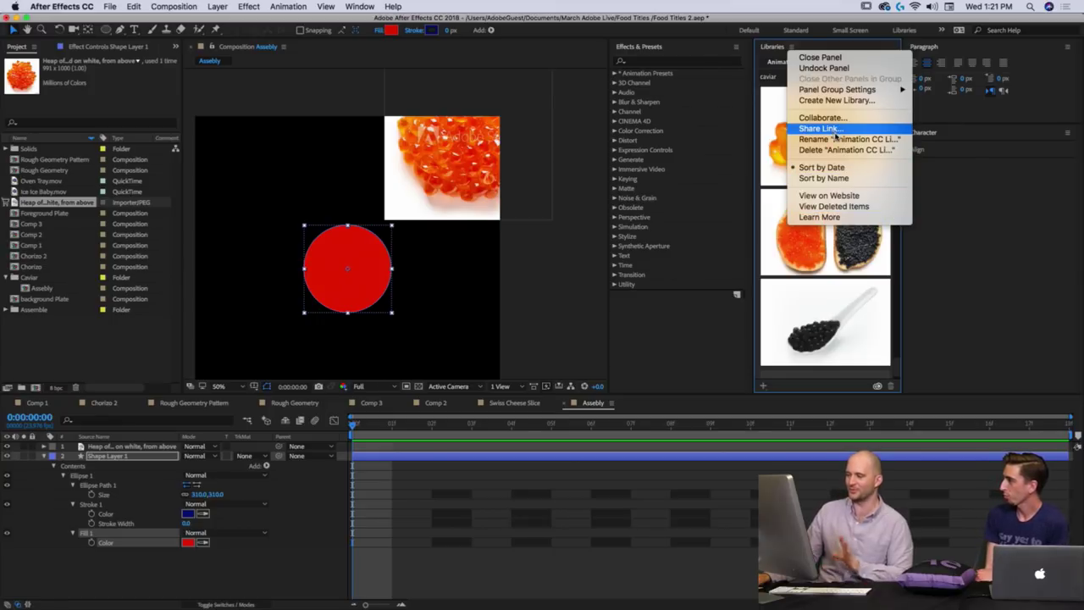
{"action": "left_click", "coordinate": [830, 63]}
Try to squash the red circle by its upper-right corner handle, and undo the change.
{"action": "mouse_move", "coordinate": [588, 141]}
{"action": "left_mouse_down"}
{"action": "mouse_move", "coordinate": [646, 140]}
{"action": "mouse_move", "coordinate": [592, 133]}
{"action": "left_mouse_up"}
{"action": "left_click", "coordinate": [459, 232]}
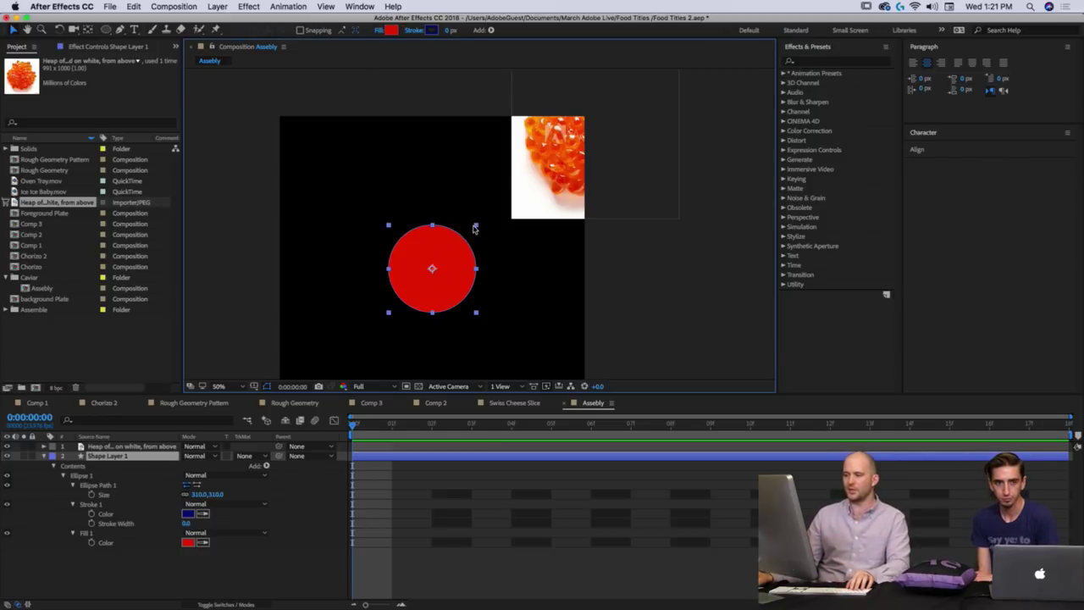
{"action": "left_click_drag", "start_coordinate": [475, 228], "coordinate": [461, 261]}
{"action": "key", "text": "super+z"}
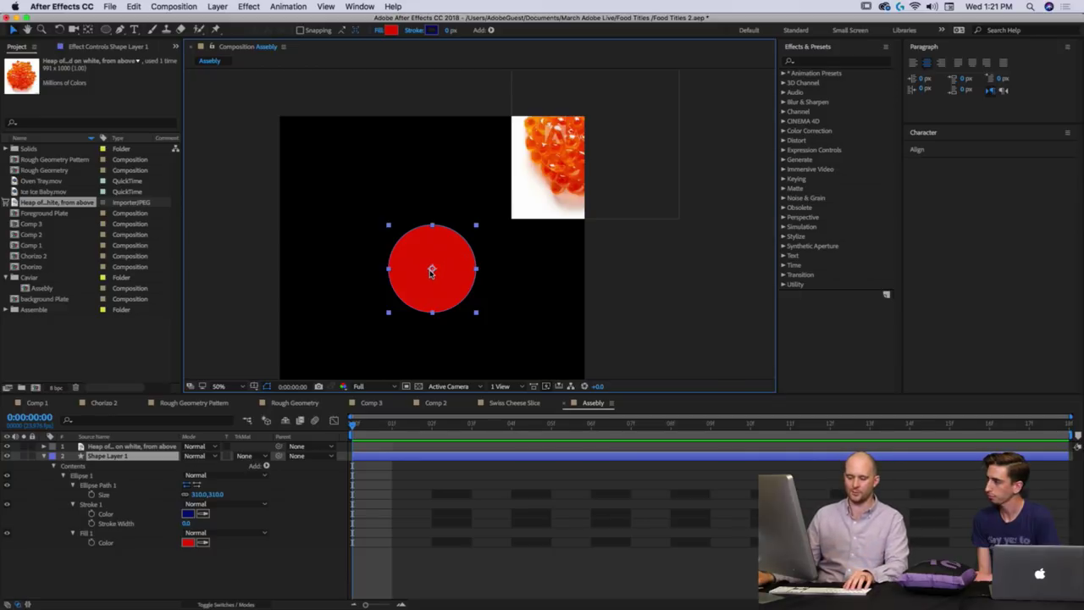
Move the circle's anchor point to its bottom edge, try stretching the circle from its top handle, and undo the stretch.
{"action": "key", "text": "y"}
{"action": "left_click_drag", "start_coordinate": [432, 270], "coordinate": [432, 311]}
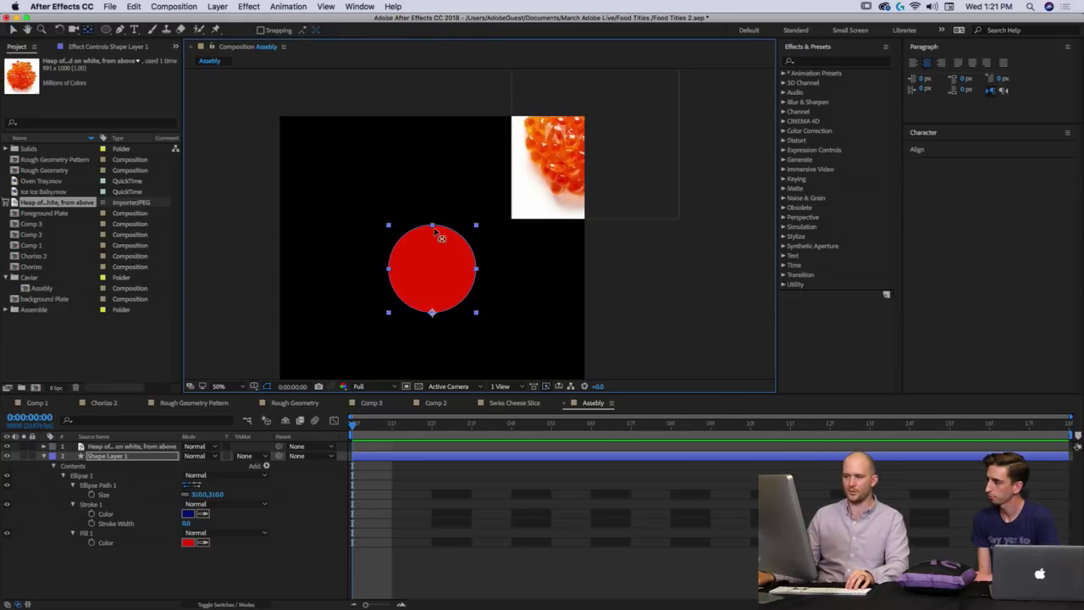
{"action": "key", "text": "v"}
{"action": "mouse_move", "coordinate": [433, 226]}
{"action": "left_mouse_down"}
{"action": "mouse_move", "coordinate": [433, 246]}
{"action": "mouse_move", "coordinate": [437, 228]}
{"action": "left_mouse_up"}
{"action": "key", "text": "super+z"}
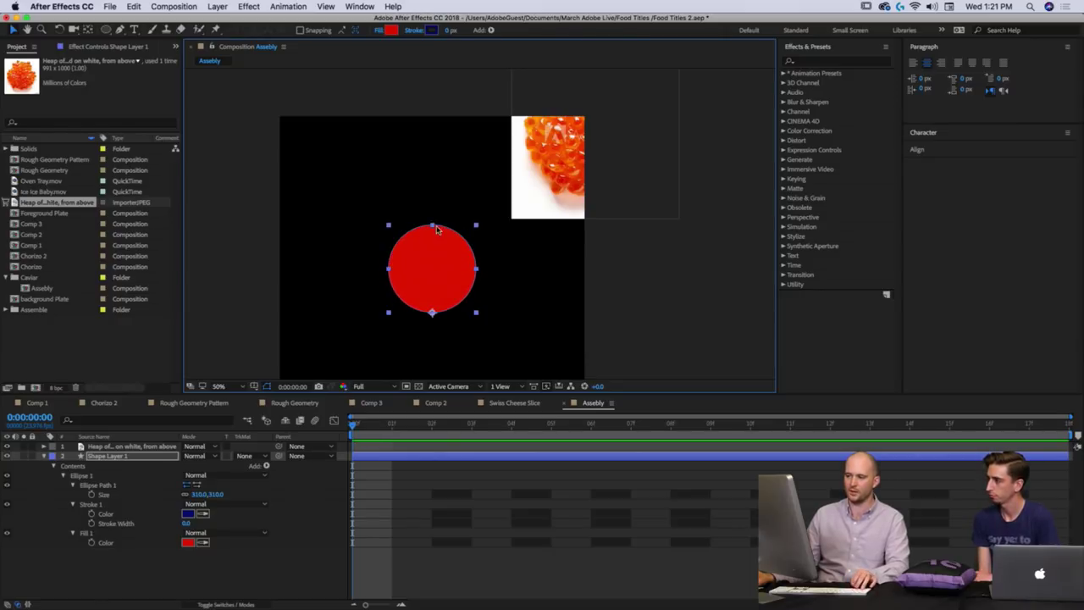
{"action": "key", "text": "comma"}
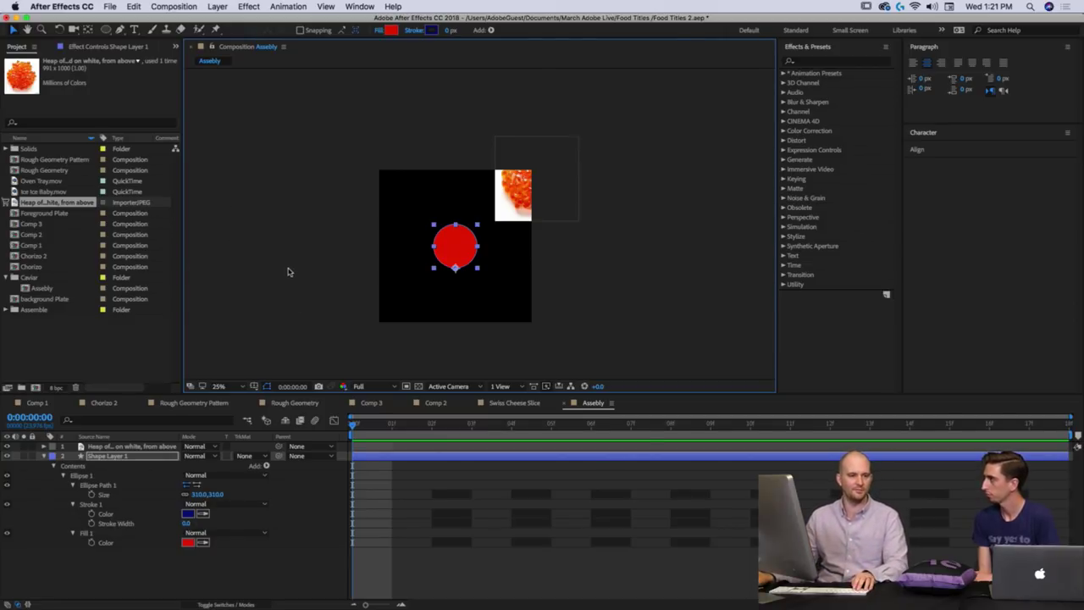
Switch to Illustrator and start a new document measured in pixels.
{"action": "key", "text": "super+Tab"}
{"action": "left_click", "coordinate": [469, 319]}
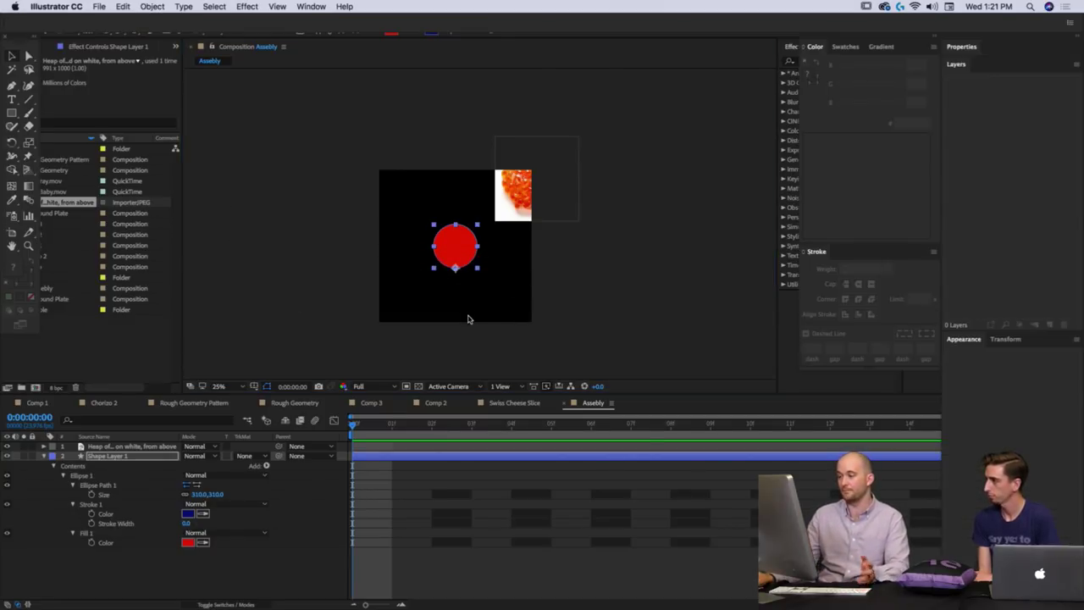
{"action": "left_click", "coordinate": [100, 6]}
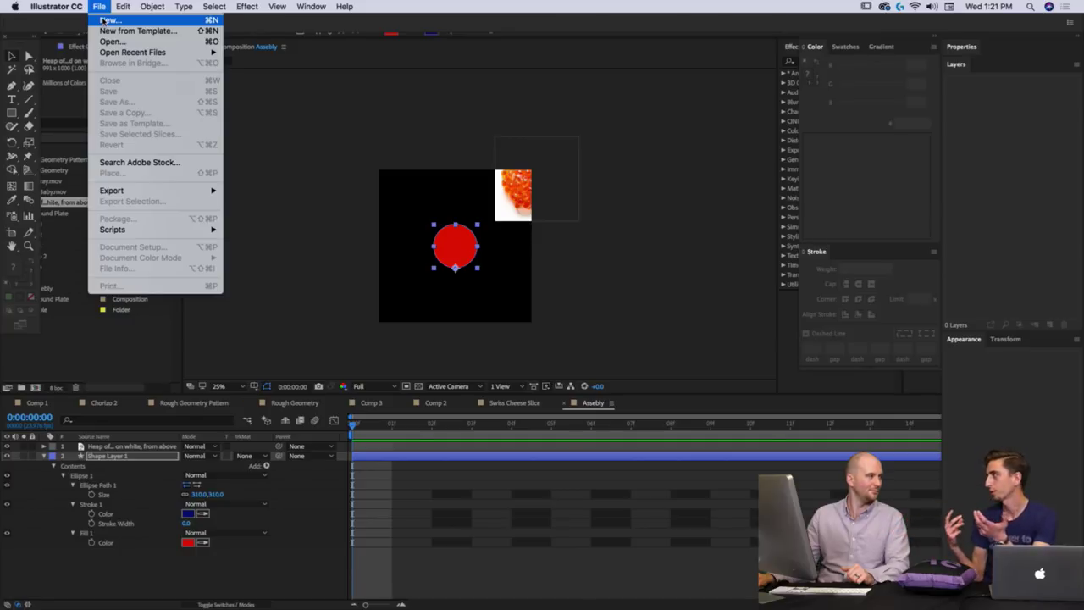
{"action": "left_click", "coordinate": [102, 20]}
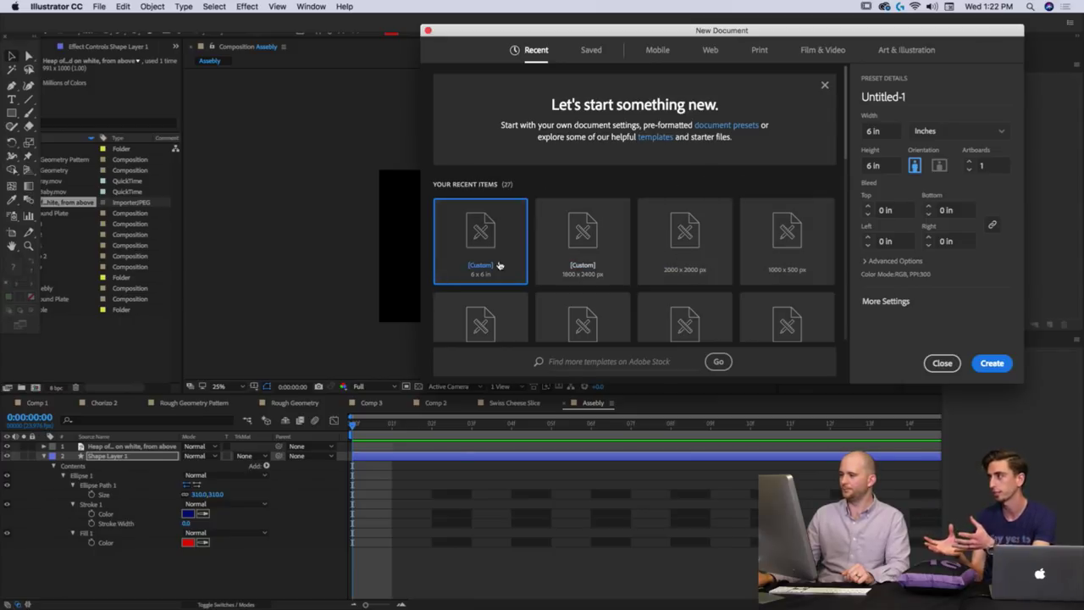
{"action": "left_click", "coordinate": [955, 132]}
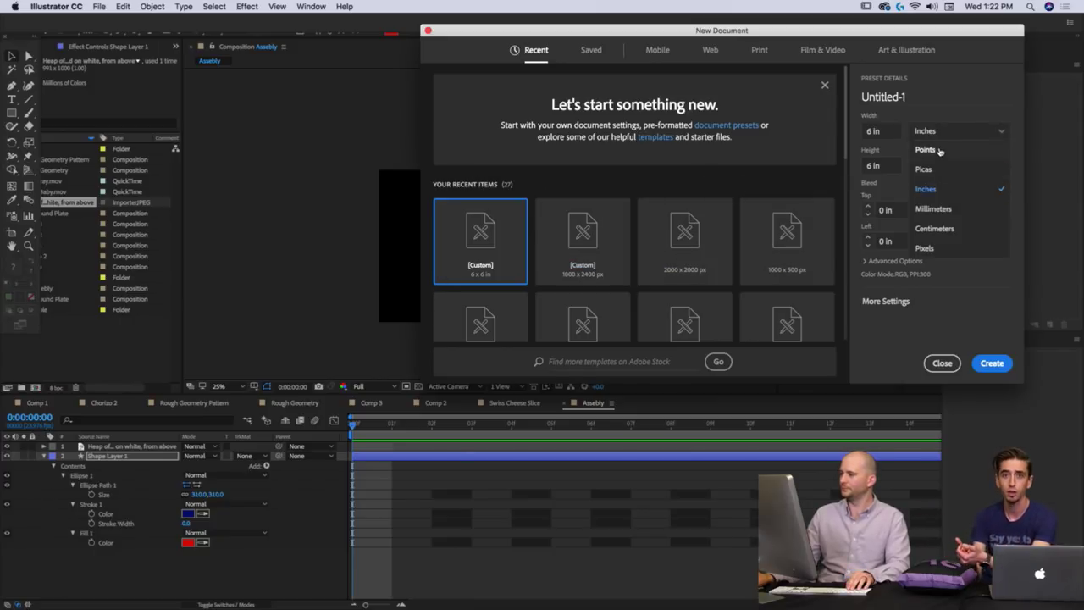
{"action": "left_click", "coordinate": [941, 251]}
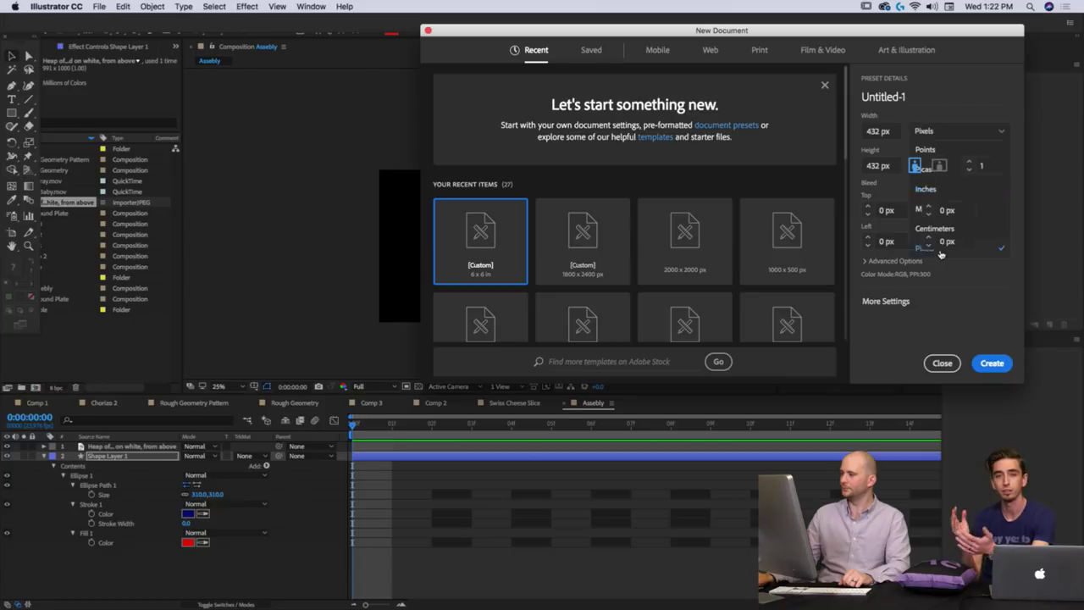
Set the new document's width and height to 1080 px each and create it.
{"action": "left_click", "coordinate": [874, 130]}
{"action": "type", "text": "1080"}
{"action": "key", "text": "Tab"}
{"action": "type", "text": "1"}
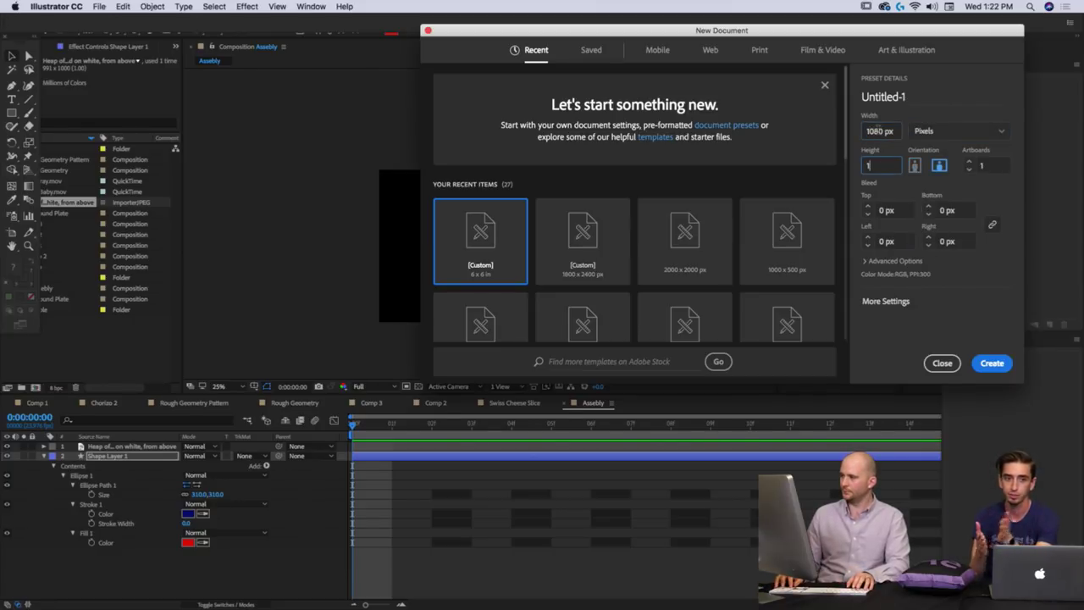
{"action": "type", "text": "080"}
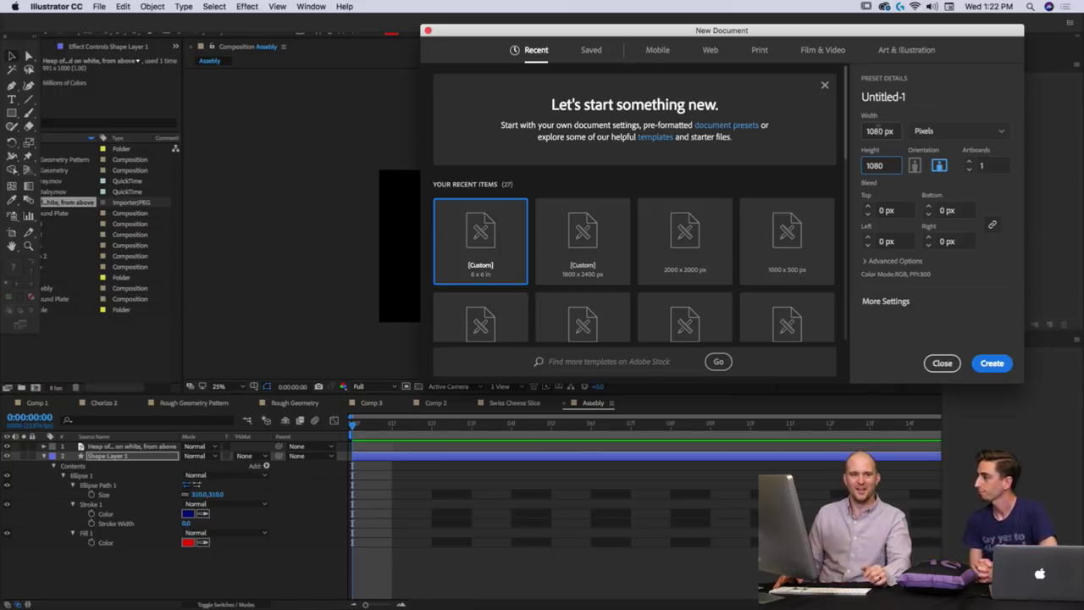
{"action": "left_click", "coordinate": [894, 129]}
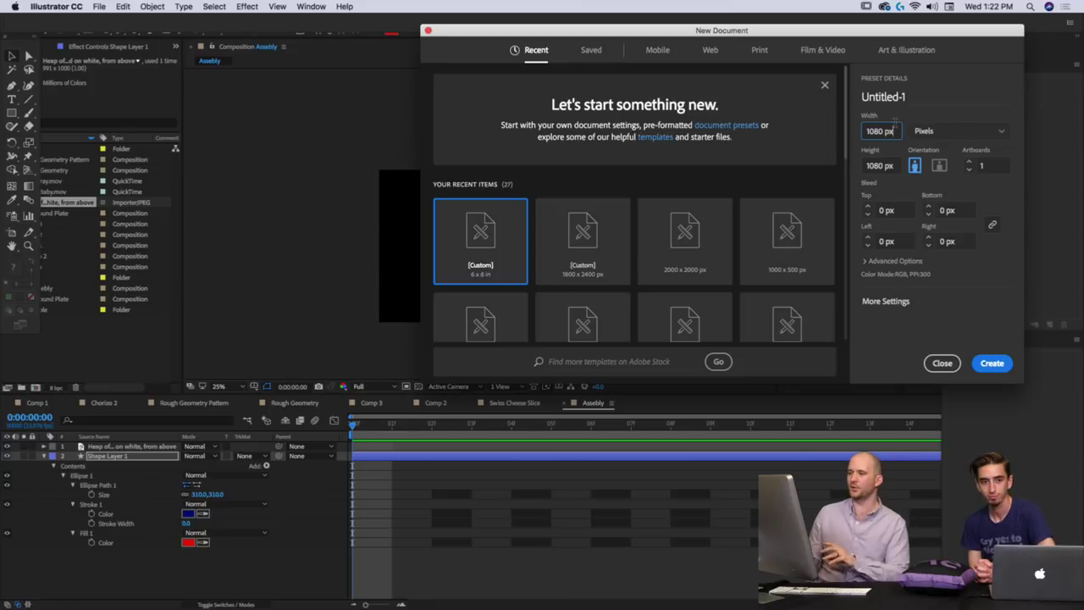
{"action": "left_click", "coordinate": [993, 364]}
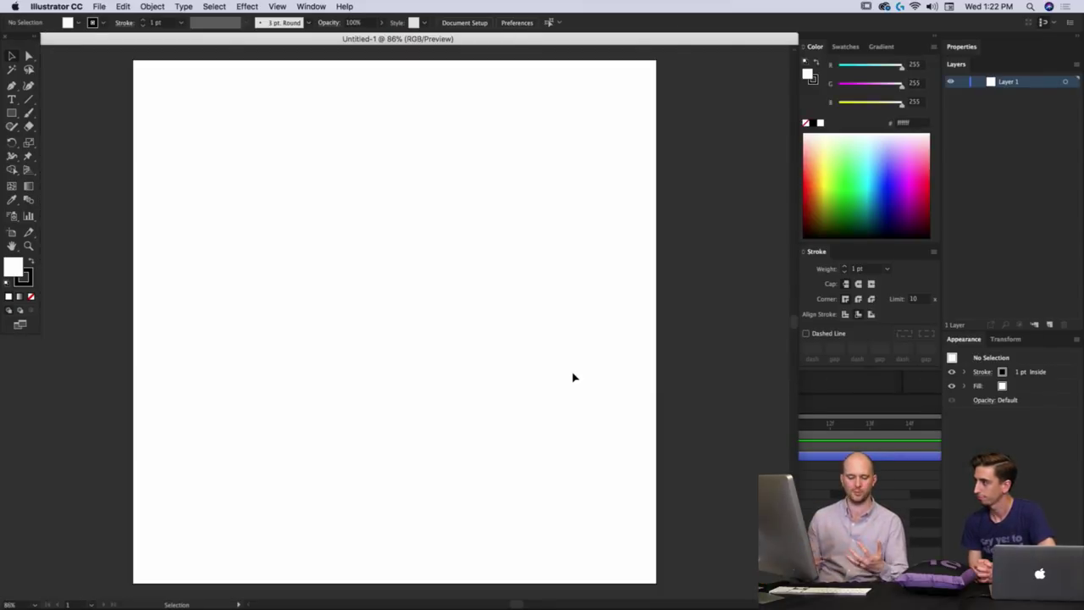
{"action": "scroll", "coordinate": [525, 367], "scroll_direction": "down", "scroll_amount": 2}
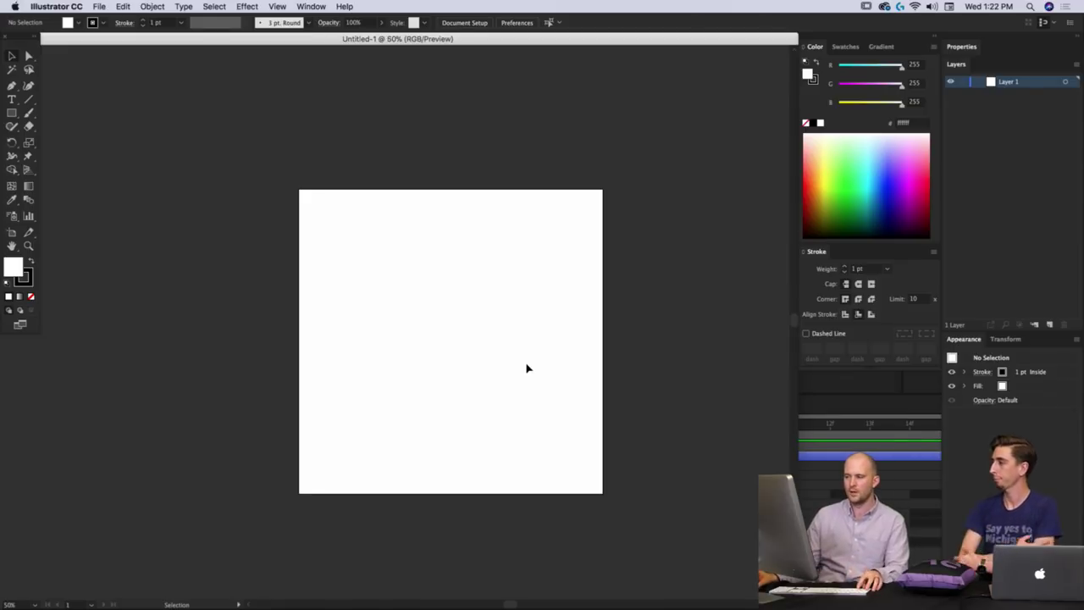
{"action": "left_click_drag", "start_coordinate": [607, 363], "coordinate": [402, 275]}
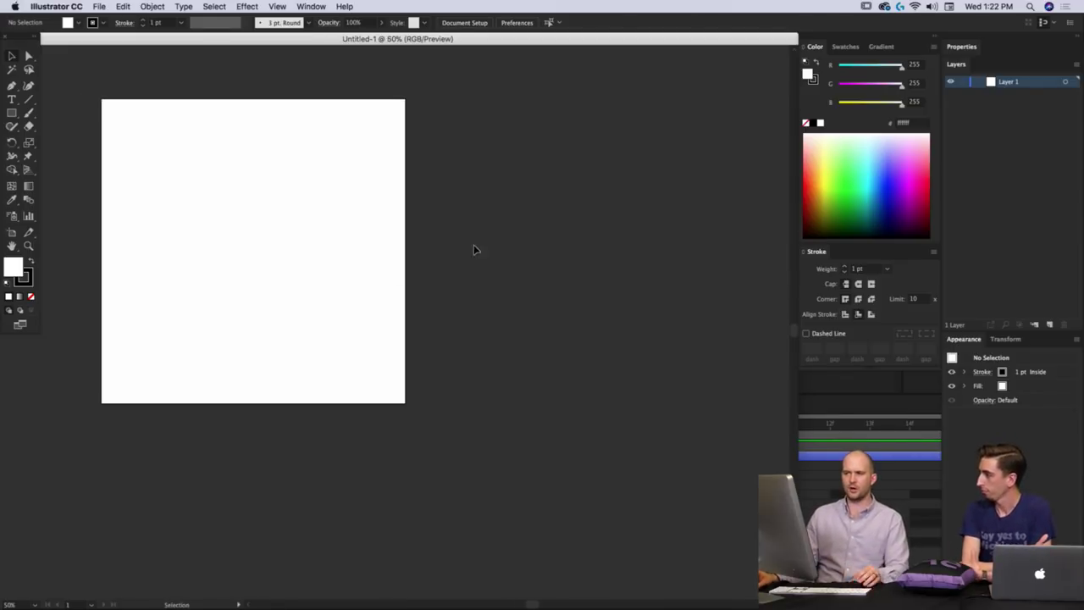
Add three more 1080 px square artboards in a row beside the first one and leave artboard editing.
{"action": "scroll", "coordinate": [379, 235], "scroll_direction": "down", "scroll_amount": 1}
{"action": "scroll", "coordinate": [344, 228], "scroll_direction": "down", "scroll_amount": 1}
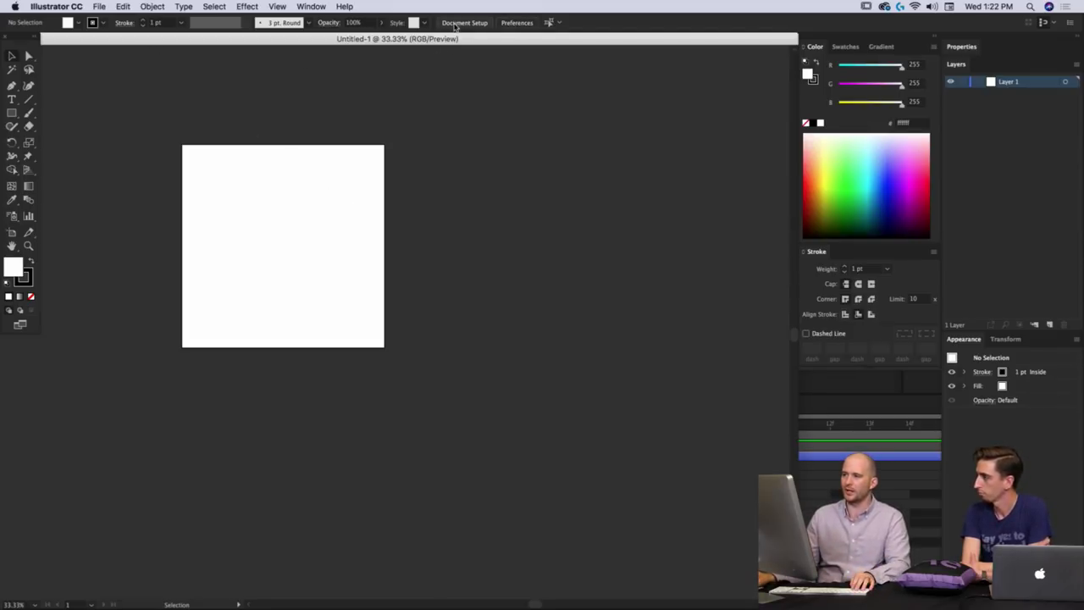
{"action": "left_click", "coordinate": [457, 23]}
{"action": "left_click", "coordinate": [240, 112]}
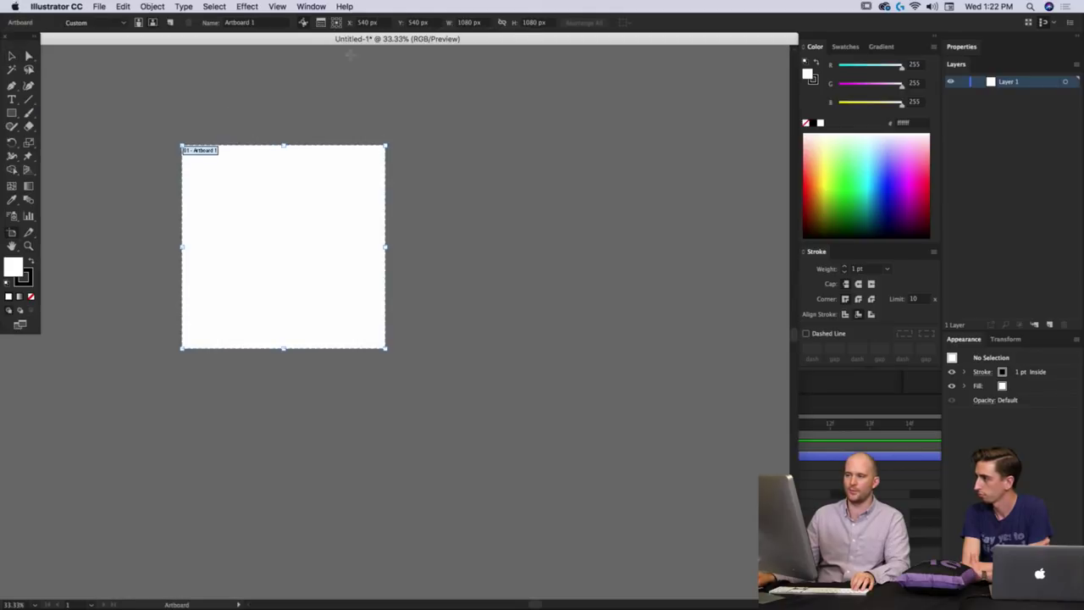
{"action": "left_click", "coordinate": [171, 24]}
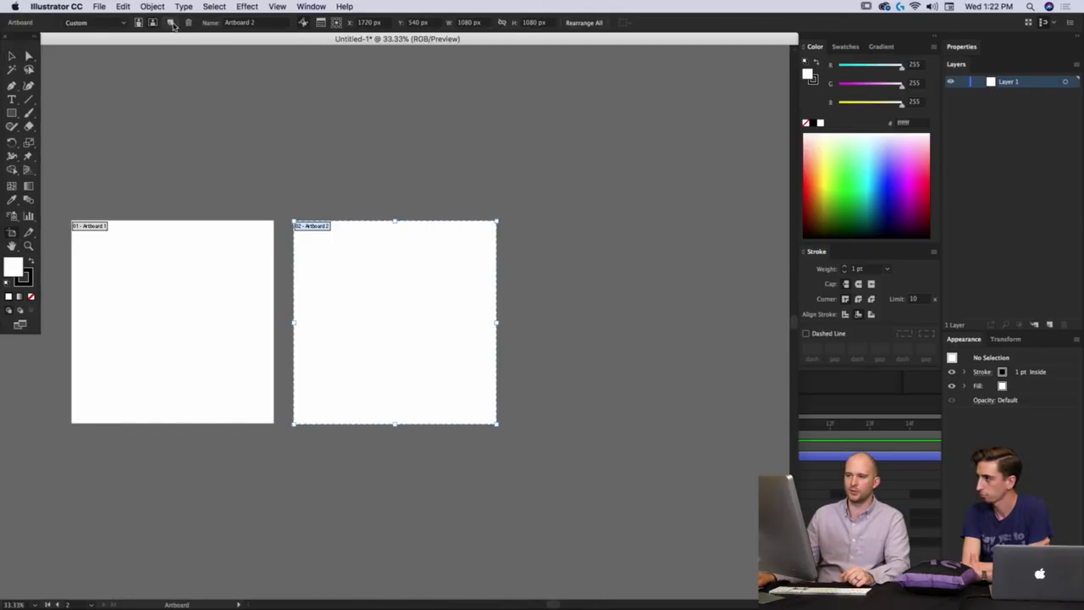
{"action": "left_click", "coordinate": [172, 24]}
{"action": "left_click", "coordinate": [172, 24]}
{"action": "scroll", "coordinate": [264, 169], "scroll_direction": "down", "scroll_amount": 2}
{"action": "left_click_drag", "start_coordinate": [154, 219], "coordinate": [345, 247]}
{"action": "scroll", "coordinate": [260, 247], "scroll_direction": "up", "scroll_amount": 1}
{"action": "left_click", "coordinate": [14, 57]}
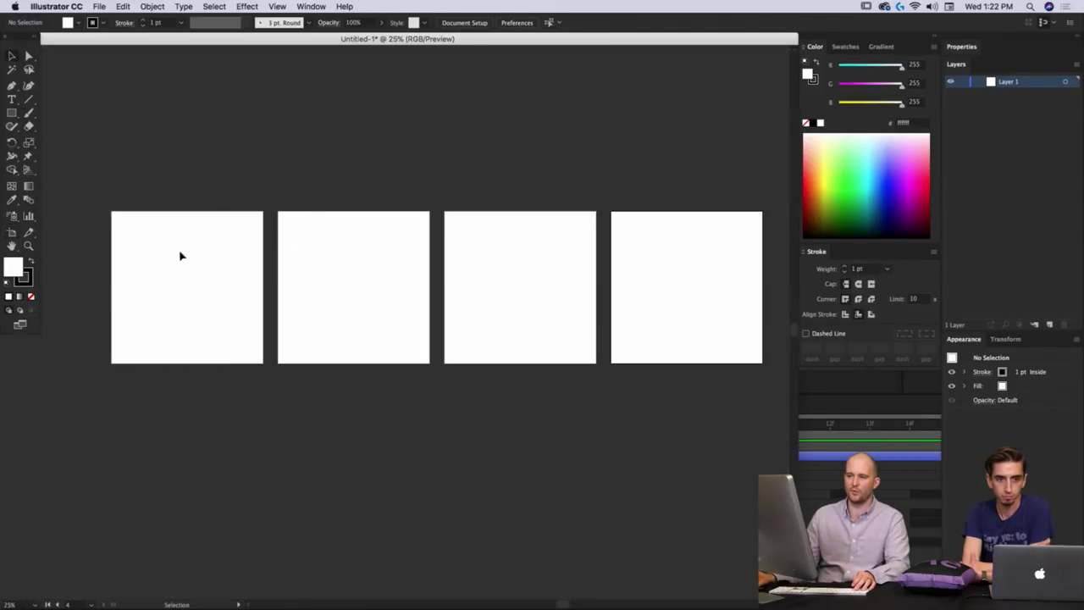
Draw a circle about 102 px in diameter near the middle of the first artboard with the Ellipse tool.
{"action": "scroll", "coordinate": [170, 259], "scroll_direction": "up", "scroll_amount": 3}
{"action": "scroll", "coordinate": [249, 247], "scroll_direction": "left", "scroll_amount": 2}
{"action": "scroll", "coordinate": [254, 244], "scroll_direction": "down", "scroll_amount": 2}
{"action": "scroll", "coordinate": [195, 220], "scroll_direction": "down", "scroll_amount": 1}
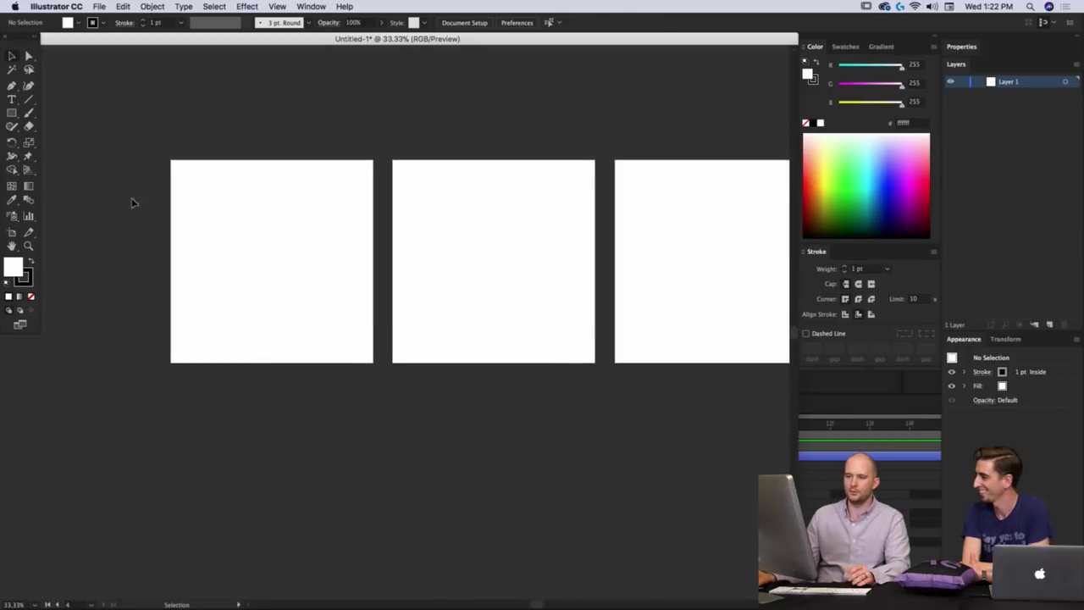
{"action": "left_click_drag", "start_coordinate": [18, 114], "coordinate": [59, 144]}
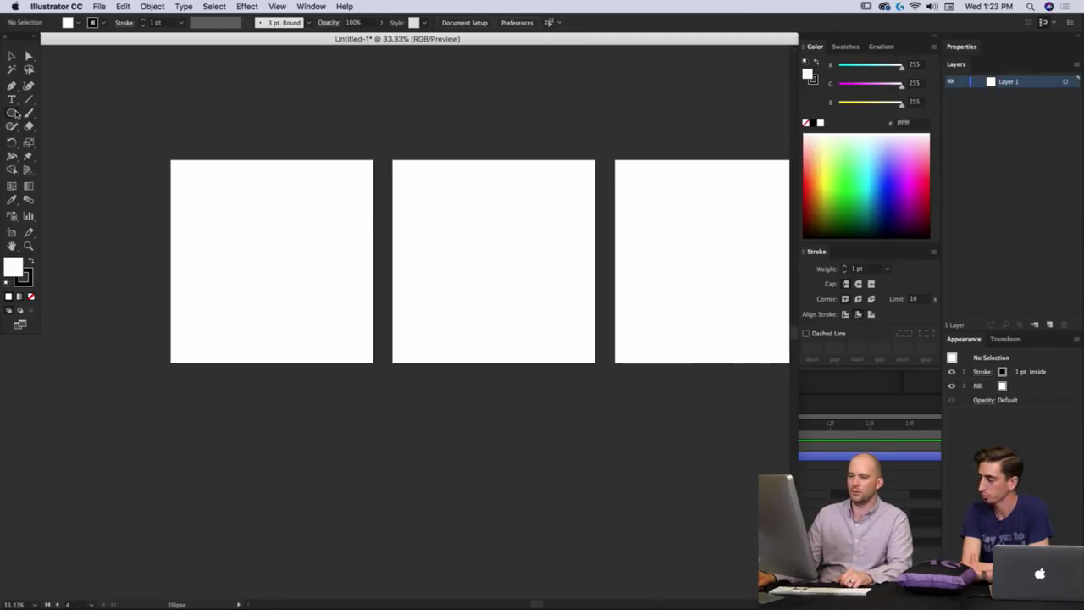
{"action": "left_click_drag", "start_coordinate": [12, 115], "coordinate": [49, 137]}
{"action": "left_click_drag", "start_coordinate": [259, 248], "coordinate": [293, 287]}
{"action": "left_click", "coordinate": [275, 272]}
{"action": "scroll", "coordinate": [262, 265], "scroll_direction": "up", "scroll_amount": 2}
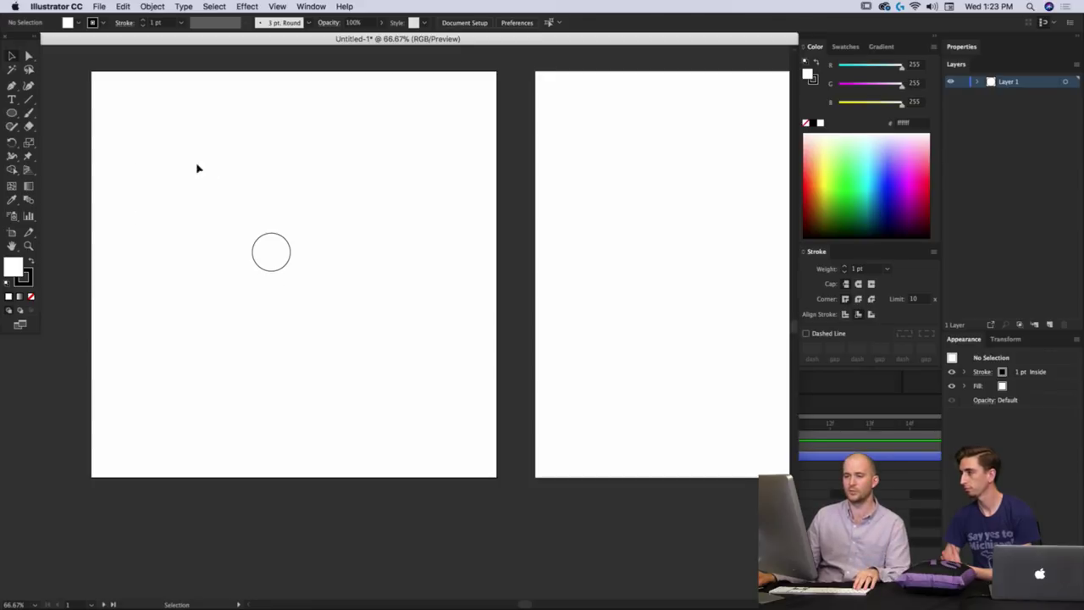
Make a wide, flat ellipse below the circle from a copy of it, duplicate it slightly offset vertically, and bring the upper ellipse to the front.
{"action": "left_click", "coordinate": [289, 254]}
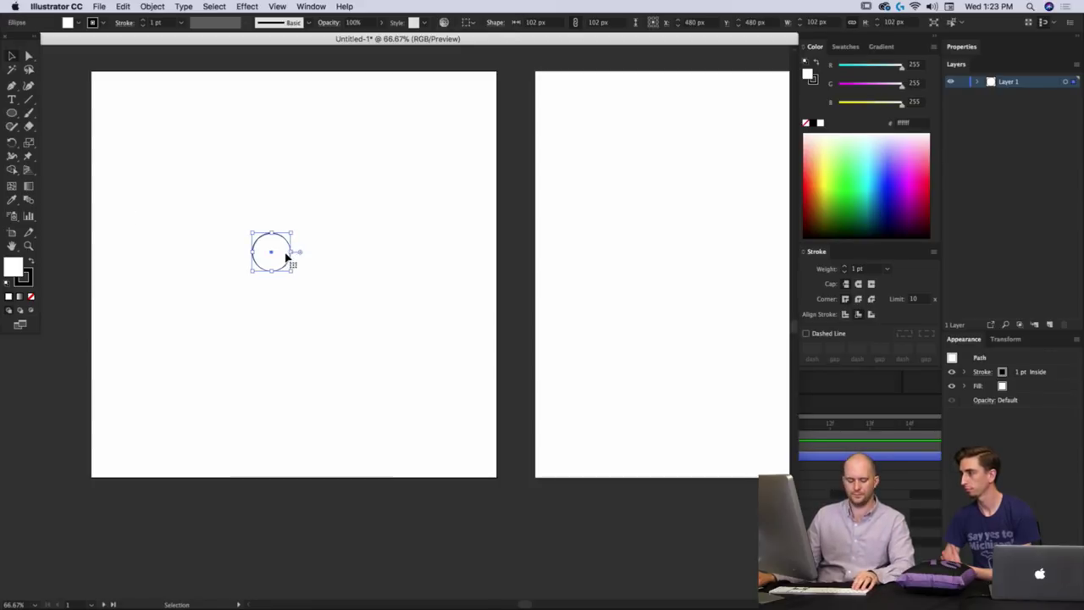
{"action": "key", "text": "v"}
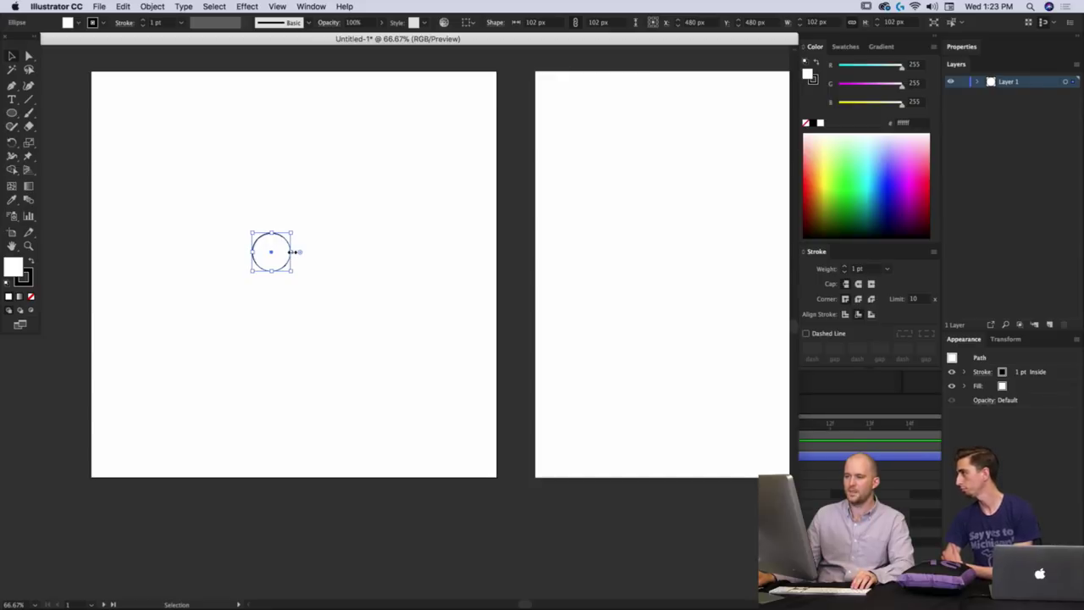
{"action": "mouse_move", "coordinate": [292, 251]}
{"action": "left_mouse_down"}
{"action": "mouse_move", "coordinate": [398, 256]}
{"action": "mouse_move", "coordinate": [367, 321]}
{"action": "mouse_move", "coordinate": [339, 319]}
{"action": "mouse_move", "coordinate": [354, 339]}
{"action": "left_mouse_up"}
{"action": "left_click", "coordinate": [358, 303]}
{"action": "left_click", "coordinate": [360, 320]}
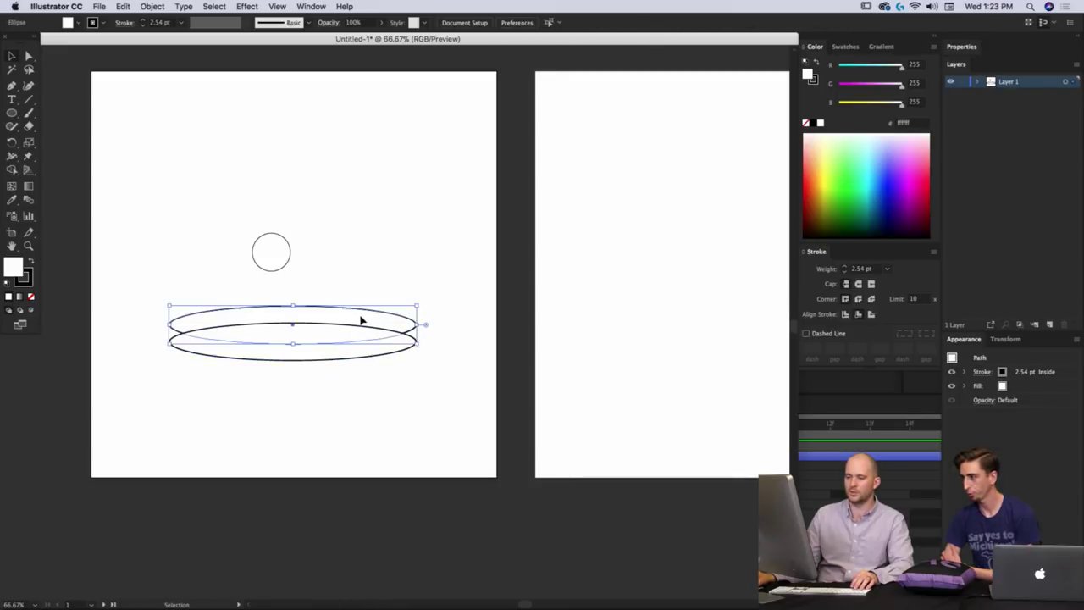
{"action": "key", "text": "super+shift+]"}
{"action": "left_click", "coordinate": [377, 301]}
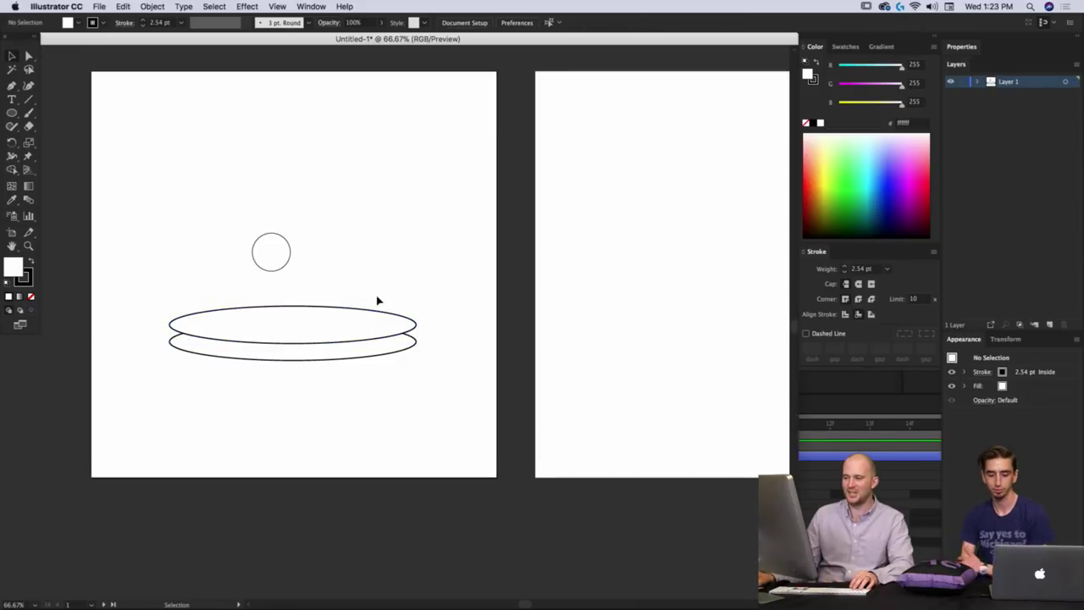
{"action": "scroll", "coordinate": [347, 307], "scroll_direction": "up", "scroll_amount": 1}
{"action": "left_click", "coordinate": [319, 317]}
{"action": "left_click", "coordinate": [291, 296]}
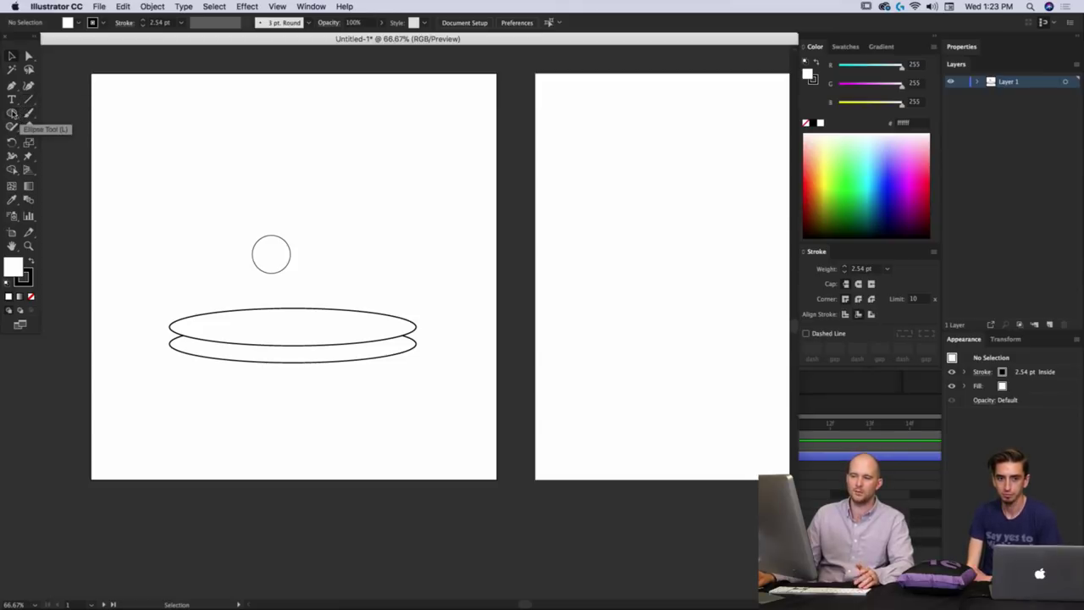
{"action": "left_click", "coordinate": [20, 114]}
{"action": "left_click", "coordinate": [44, 114]}
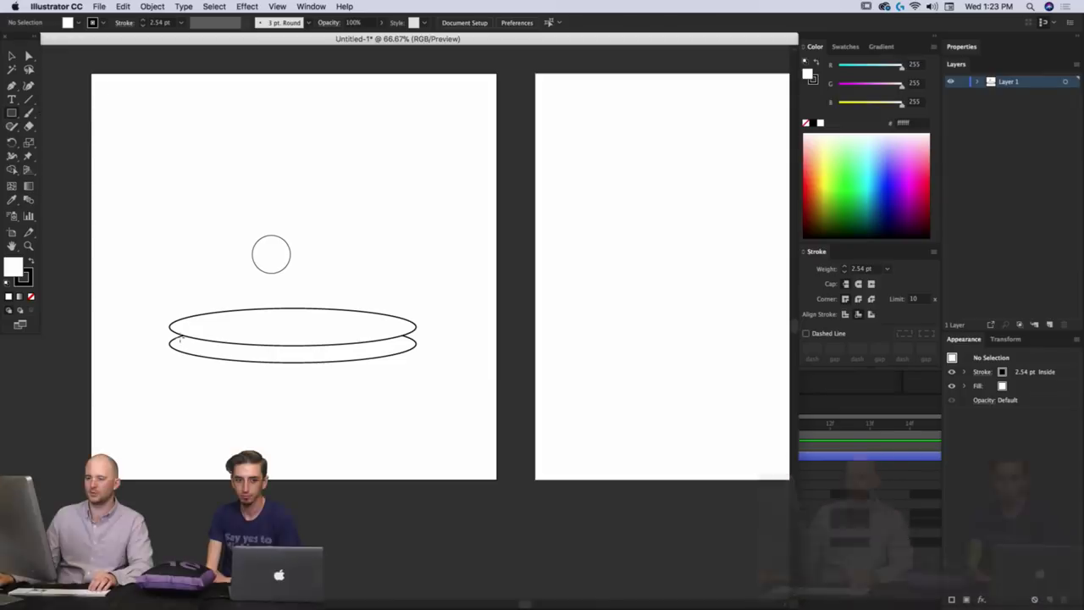
{"action": "key", "text": "v"}
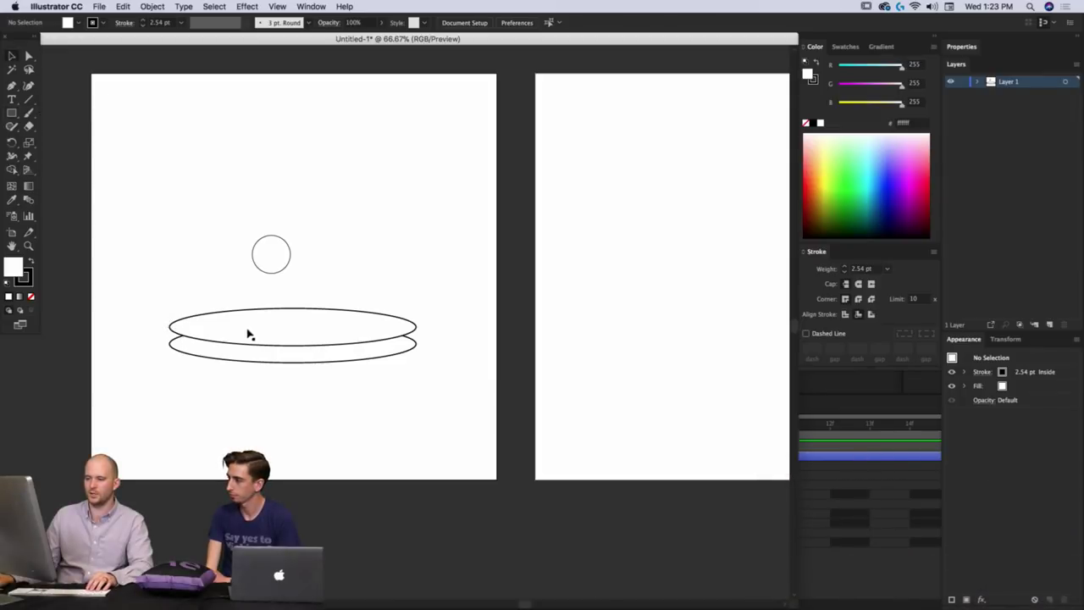
Search the application's help for "smart" to locate the Smart Guides setting and check whether it is enabled.
{"action": "left_click", "coordinate": [310, 6]}
{"action": "mouse_move", "coordinate": [344, 6]}
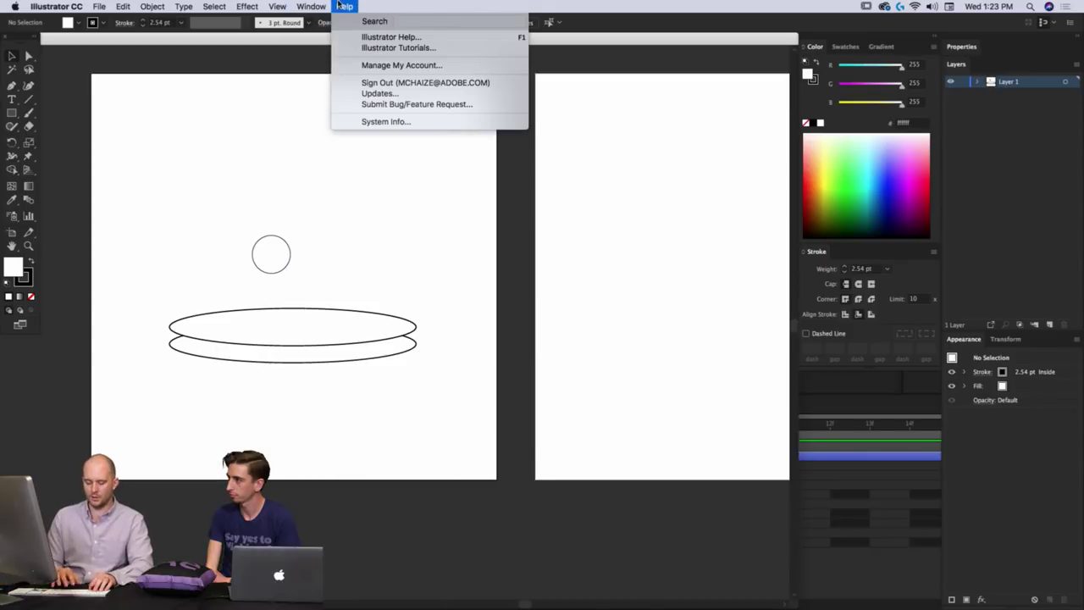
{"action": "type", "text": "samrt"}
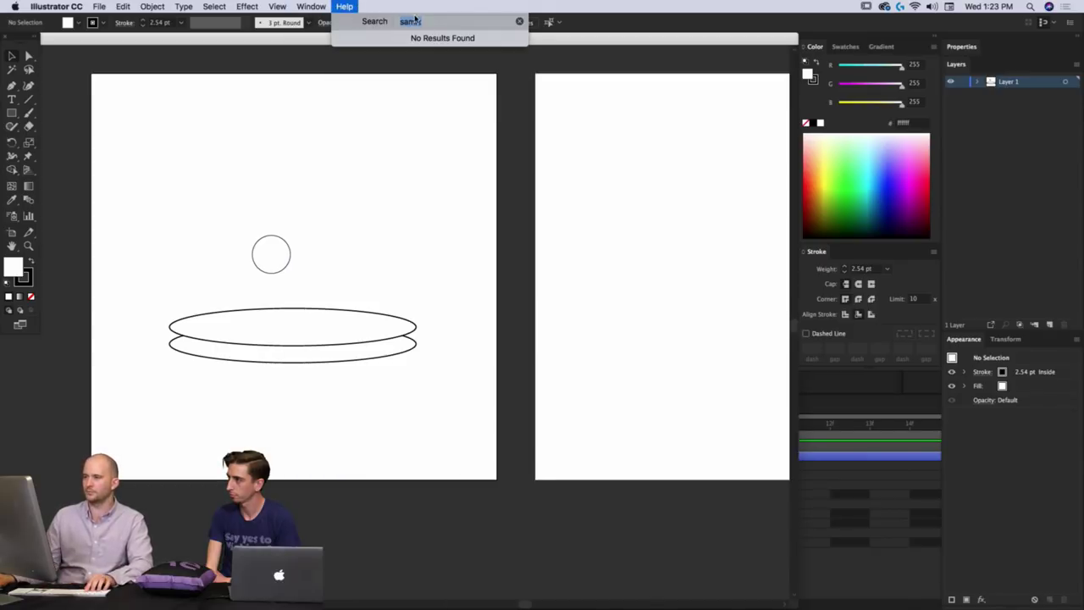
{"action": "type", "text": "smart"}
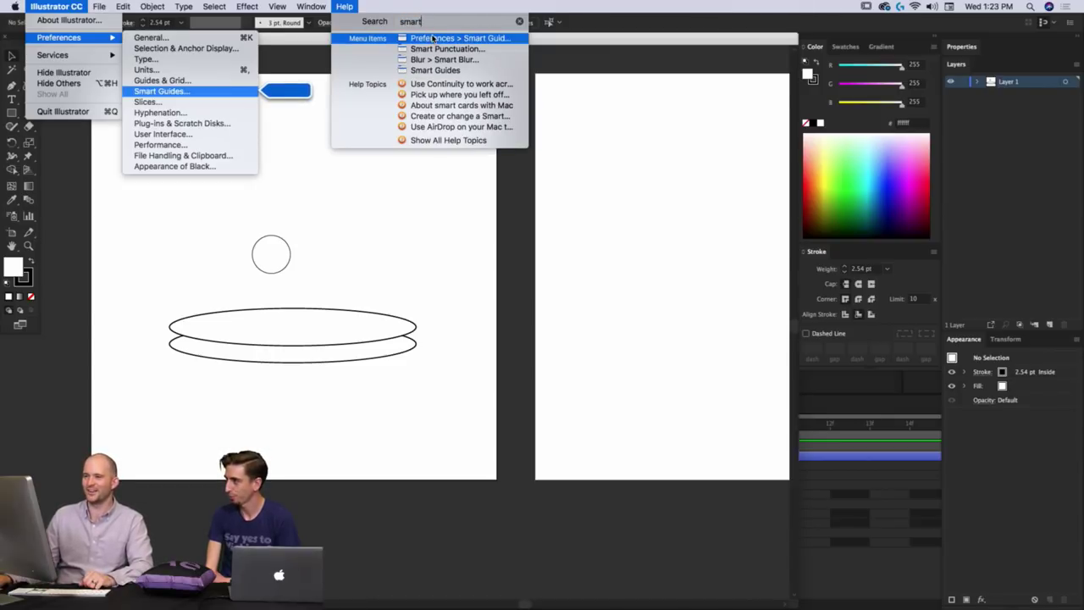
{"action": "mouse_move", "coordinate": [436, 70]}
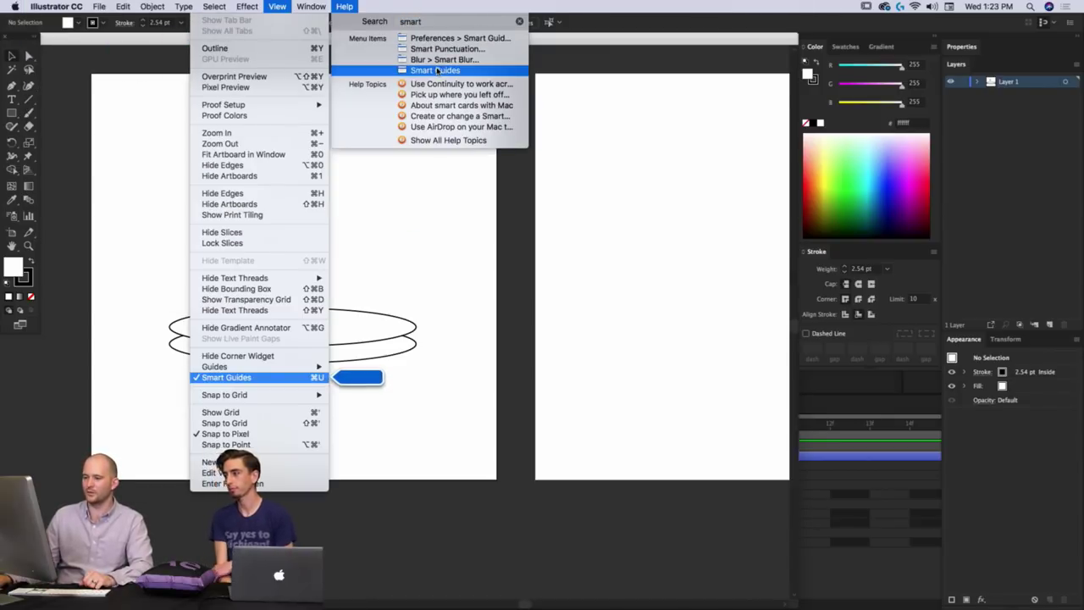
{"action": "left_click", "coordinate": [337, 291]}
Turn on Snap to Point for the document.
{"action": "left_click", "coordinate": [277, 6]}
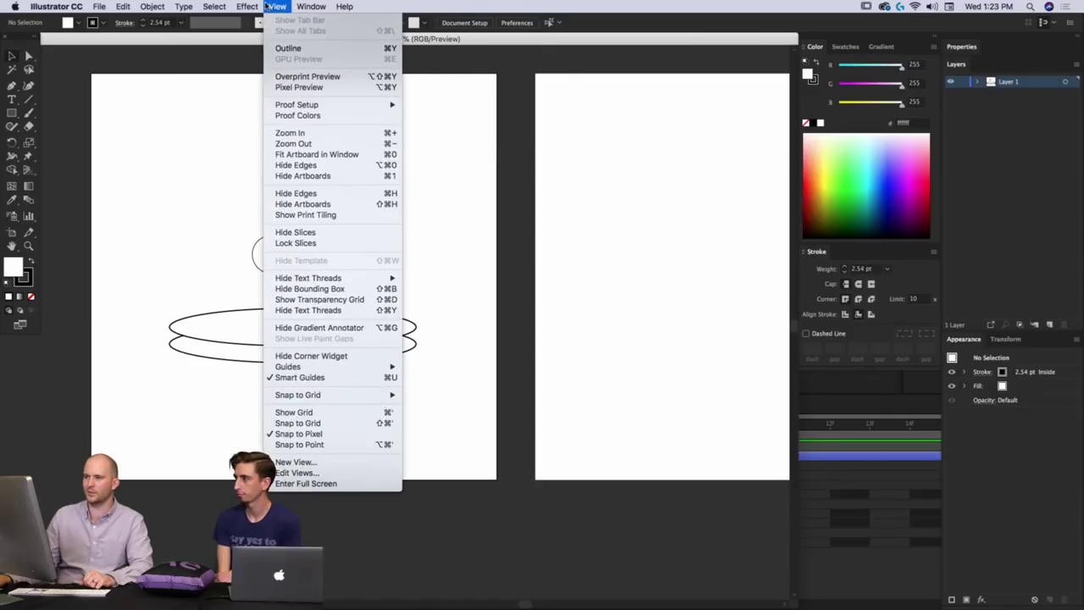
{"action": "left_click", "coordinate": [314, 445]}
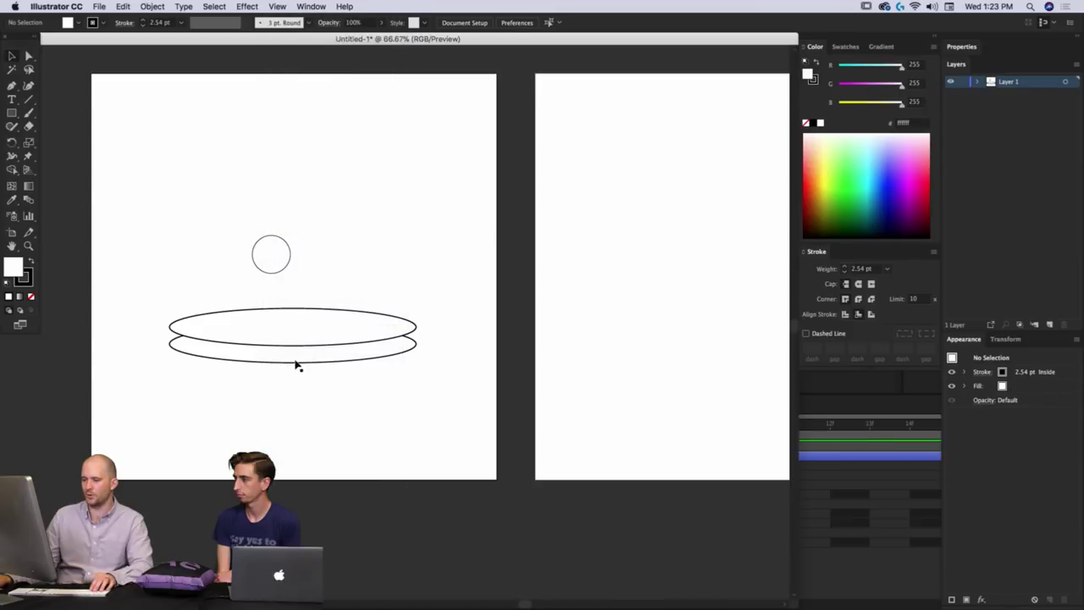
{"action": "left_click", "coordinate": [296, 363]}
{"action": "left_click", "coordinate": [158, 389]}
Draw a rectangle about 644 px wide and 46 px tall between the ellipses' side points and extend its right side to their edge.
{"action": "left_click", "coordinate": [11, 113]}
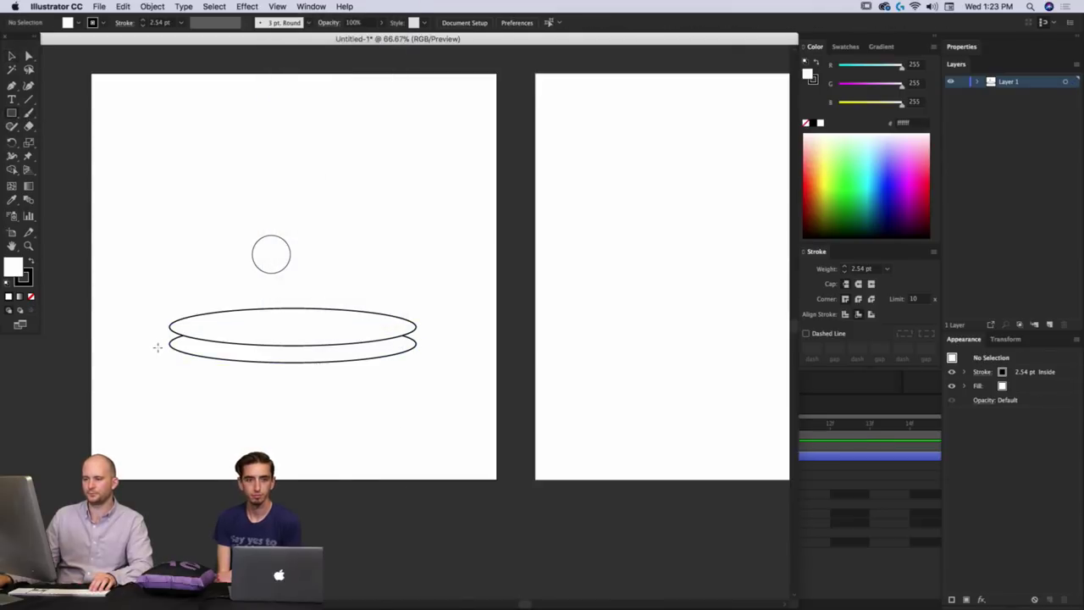
{"action": "left_click_drag", "start_coordinate": [171, 326], "coordinate": [413, 342]}
{"action": "left_click", "coordinate": [277, 6]}
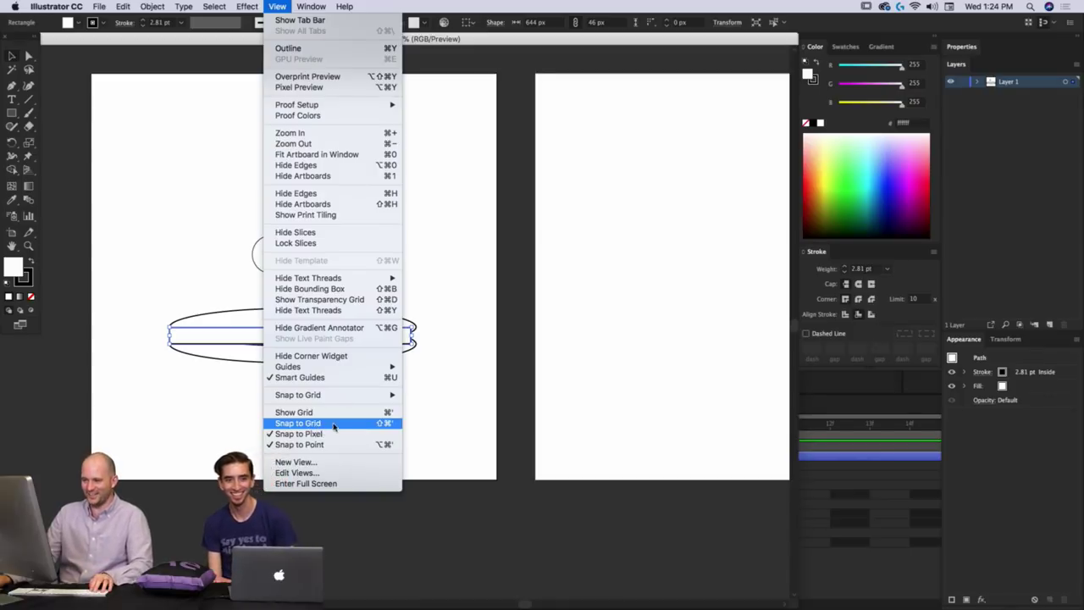
{"action": "left_click", "coordinate": [442, 355]}
{"action": "key", "text": "super+plus"}
{"action": "key", "text": "super+plus"}
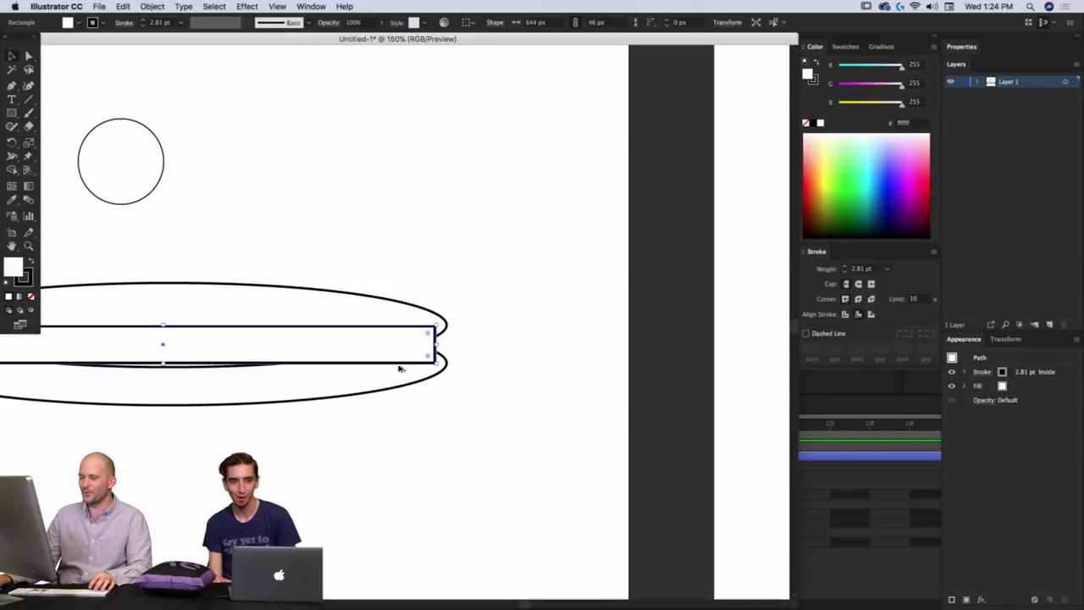
{"action": "left_click_drag", "start_coordinate": [435, 347], "coordinate": [406, 395]}
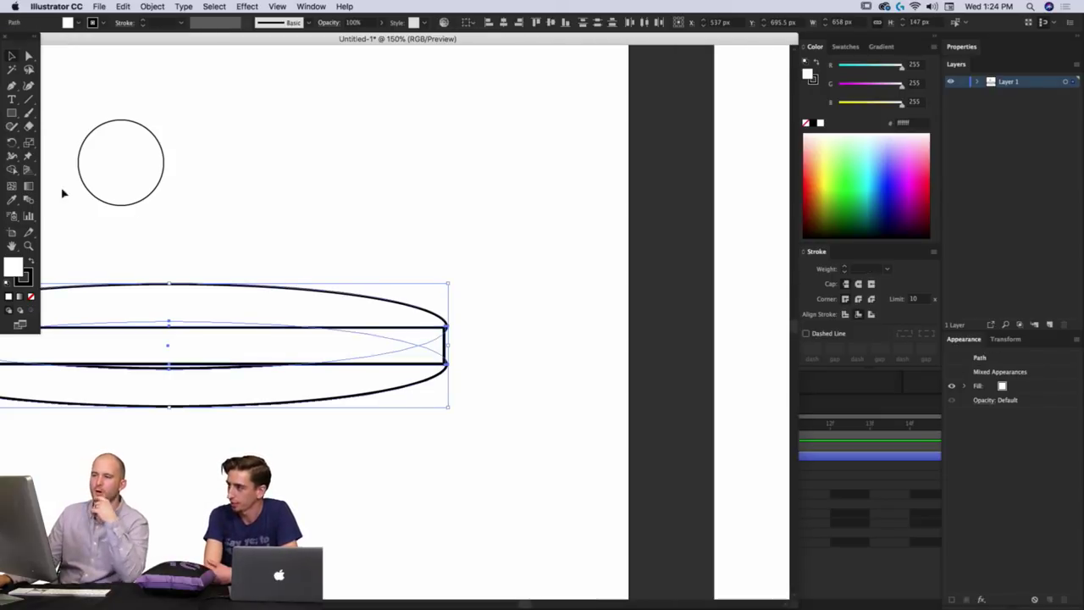
Reset the stroke of both ellipses and the rectangle and give all three a uniform black 3 pt stroke.
{"action": "left_click", "coordinate": [31, 296]}
{"action": "left_click", "coordinate": [184, 256]}
{"action": "mouse_move", "coordinate": [380, 280]}
{"action": "left_mouse_down"}
{"action": "mouse_move", "coordinate": [259, 482]}
{"action": "mouse_move", "coordinate": [246, 474]}
{"action": "left_mouse_up"}
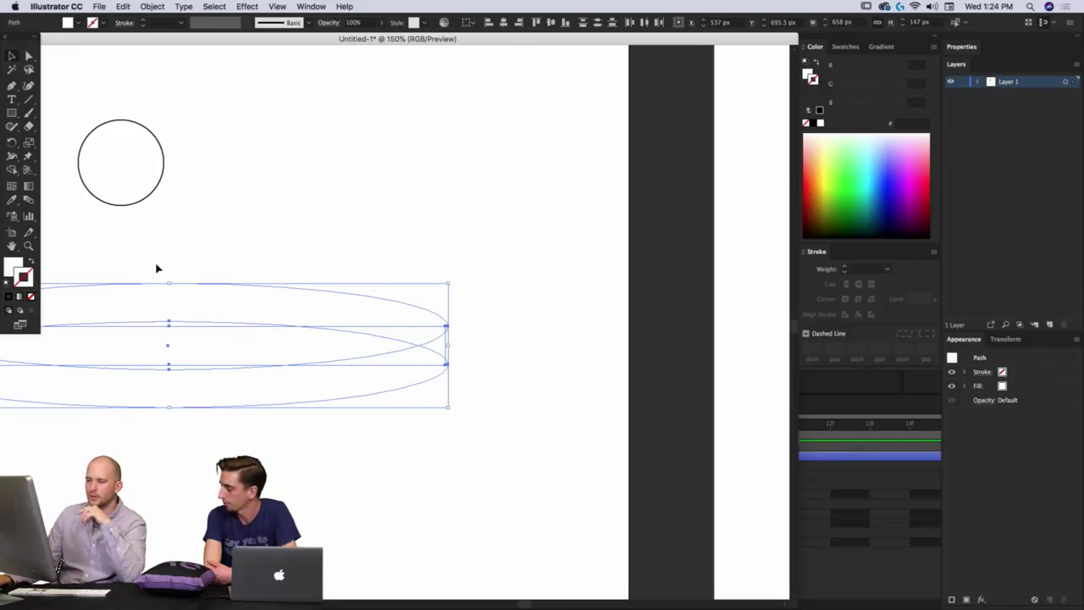
{"action": "left_click", "coordinate": [10, 289]}
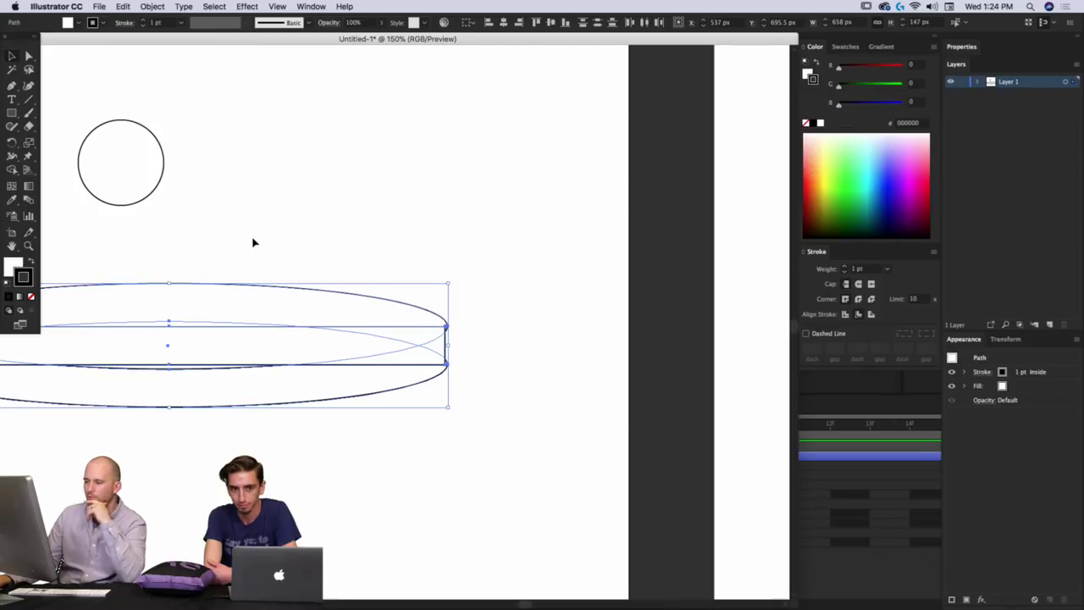
{"action": "left_click", "coordinate": [142, 23]}
{"action": "left_click", "coordinate": [142, 22]}
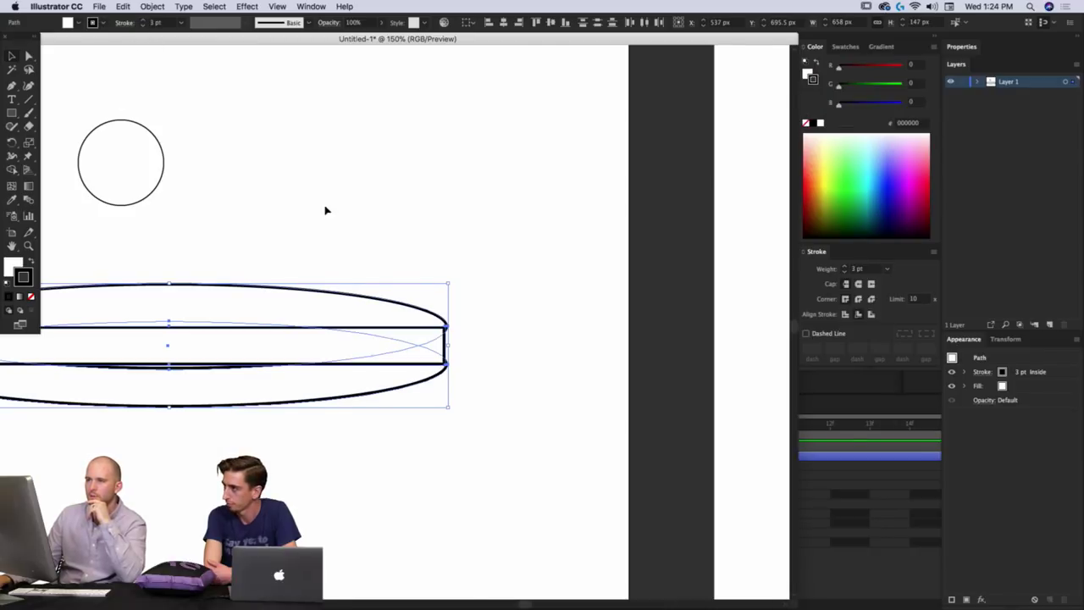
{"action": "left_click", "coordinate": [328, 219]}
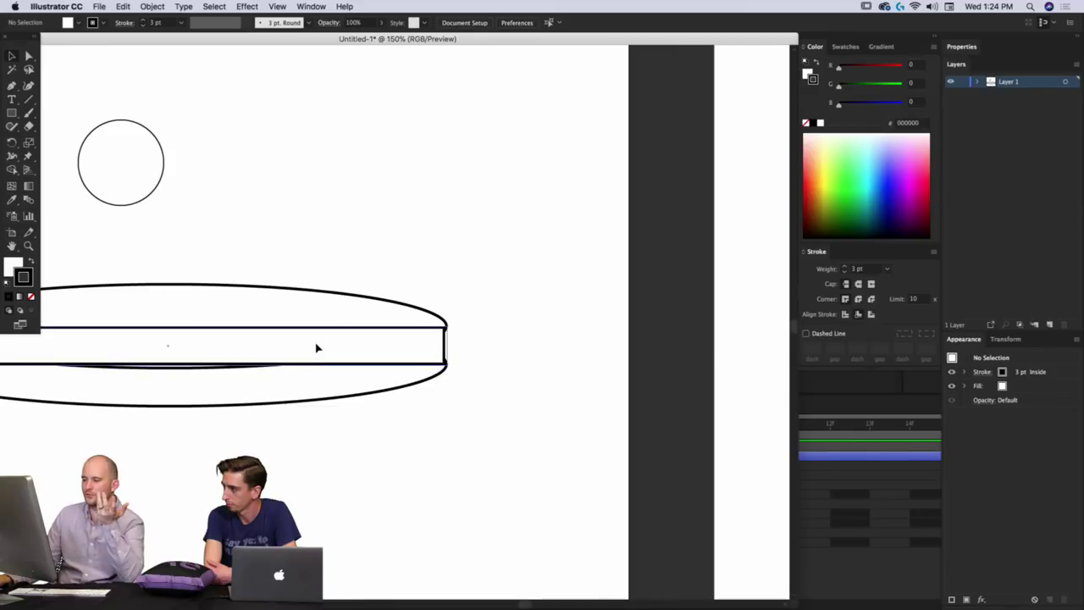
Reposition the rectangle so its upper-right corner snaps to the upper ellipse's right anchor point, and inspect the left corner up close.
{"action": "left_click_drag", "start_coordinate": [314, 348], "coordinate": [302, 353]}
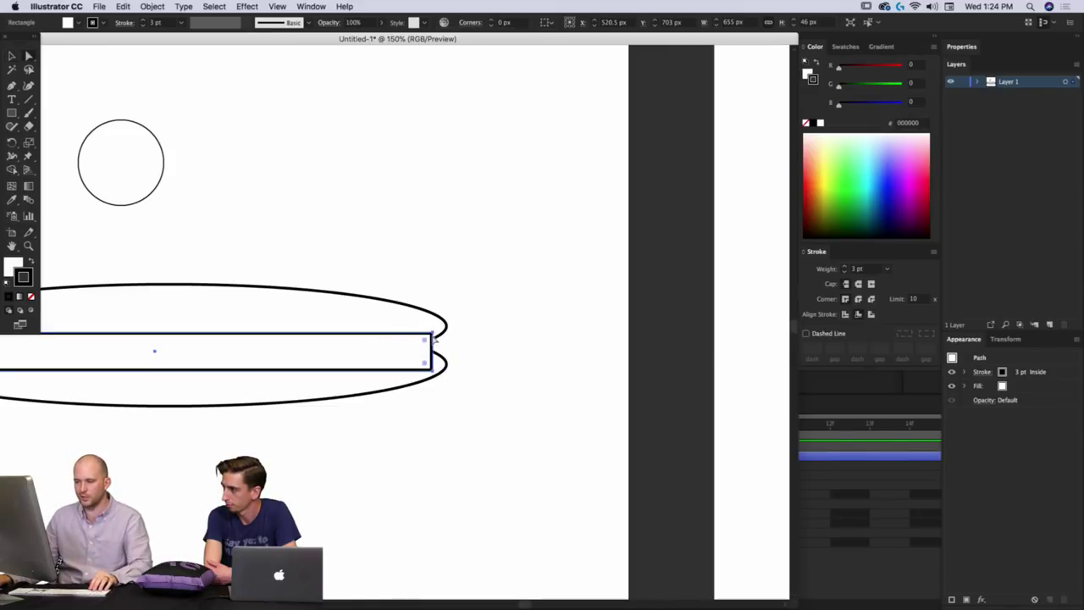
{"action": "left_click_drag", "start_coordinate": [437, 335], "coordinate": [447, 327]}
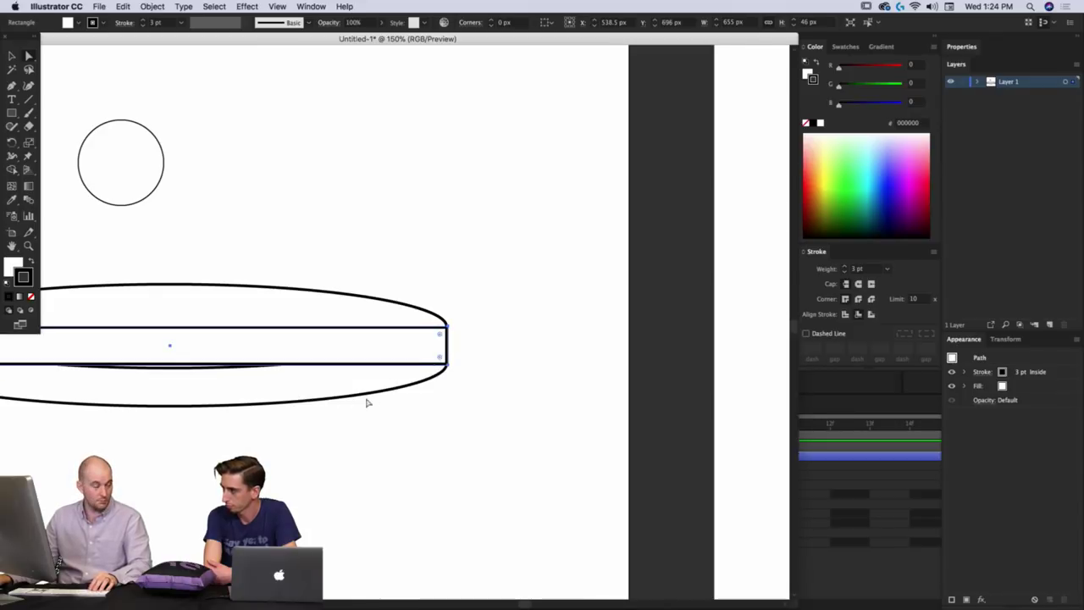
{"action": "left_click_drag", "start_coordinate": [367, 402], "coordinate": [426, 394]}
{"action": "key", "text": "v"}
{"action": "left_click", "coordinate": [465, 424]}
{"action": "left_click_drag", "start_coordinate": [231, 397], "coordinate": [537, 467]}
{"action": "left_click", "coordinate": [270, 422]}
{"action": "scroll", "coordinate": [242, 407], "scroll_direction": "up", "scroll_amount": 6}
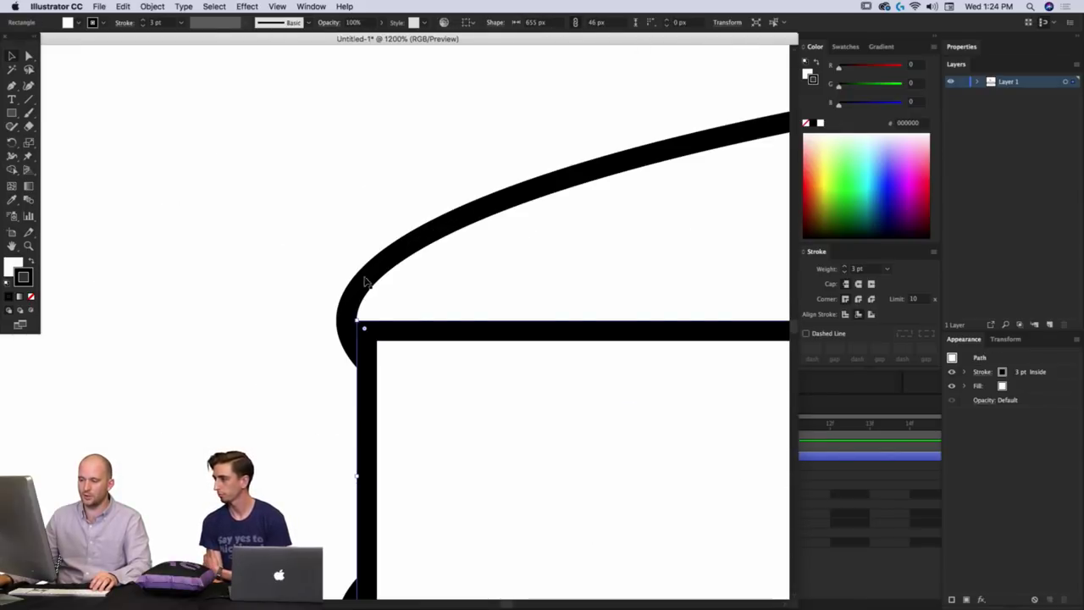
Align the strokes of both ellipses and the rectangle to the center of their paths and deselect the shapes.
{"action": "scroll", "coordinate": [441, 440], "scroll_direction": "down", "scroll_amount": 6}
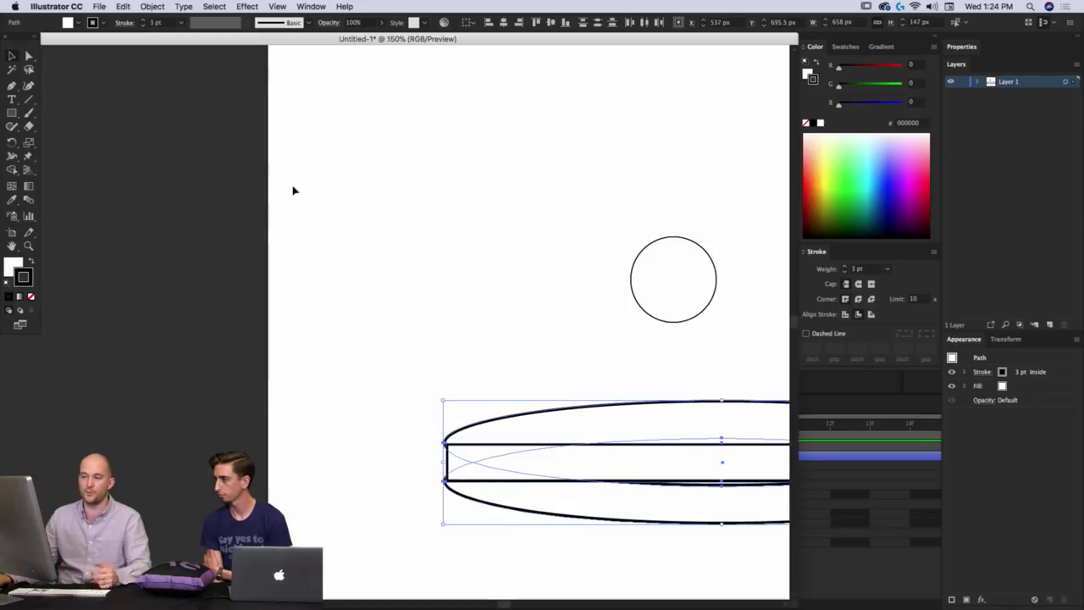
{"action": "left_click", "coordinate": [124, 23]}
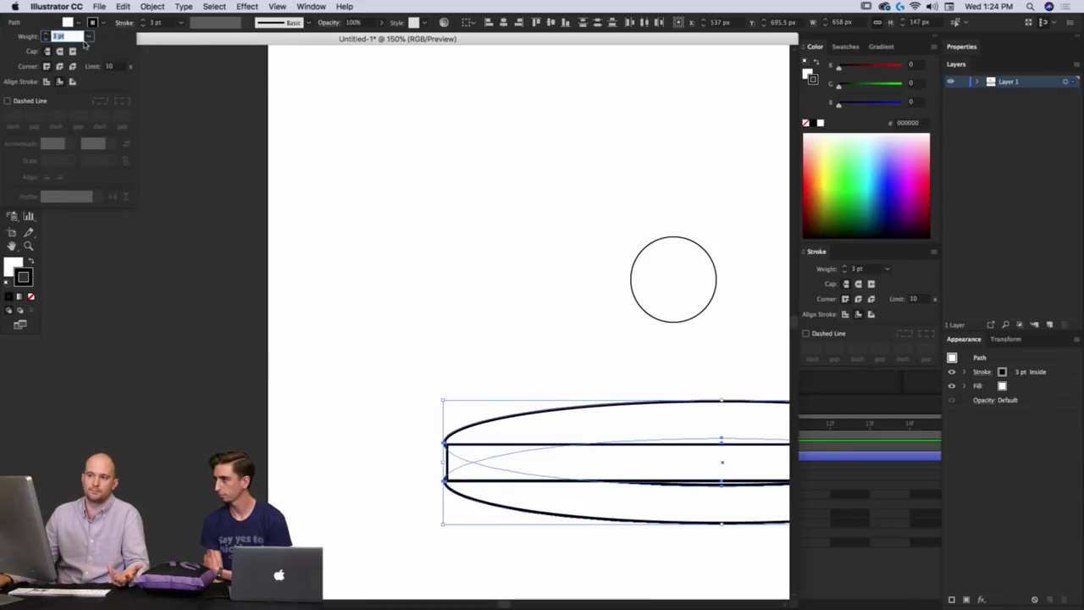
{"action": "left_click", "coordinate": [47, 81]}
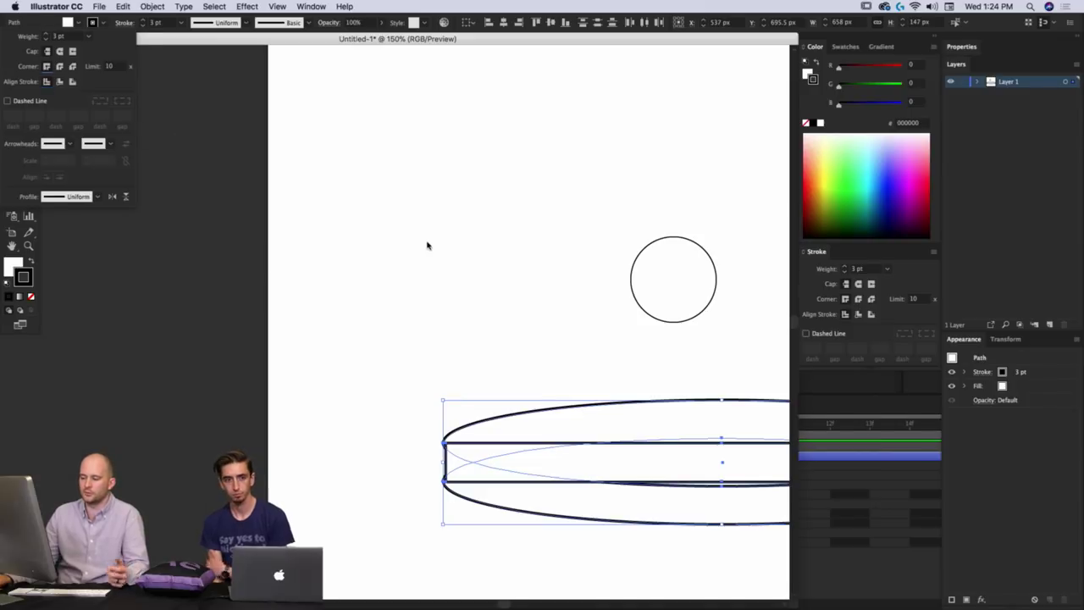
{"action": "left_click", "coordinate": [373, 242]}
{"action": "left_click", "coordinate": [370, 243]}
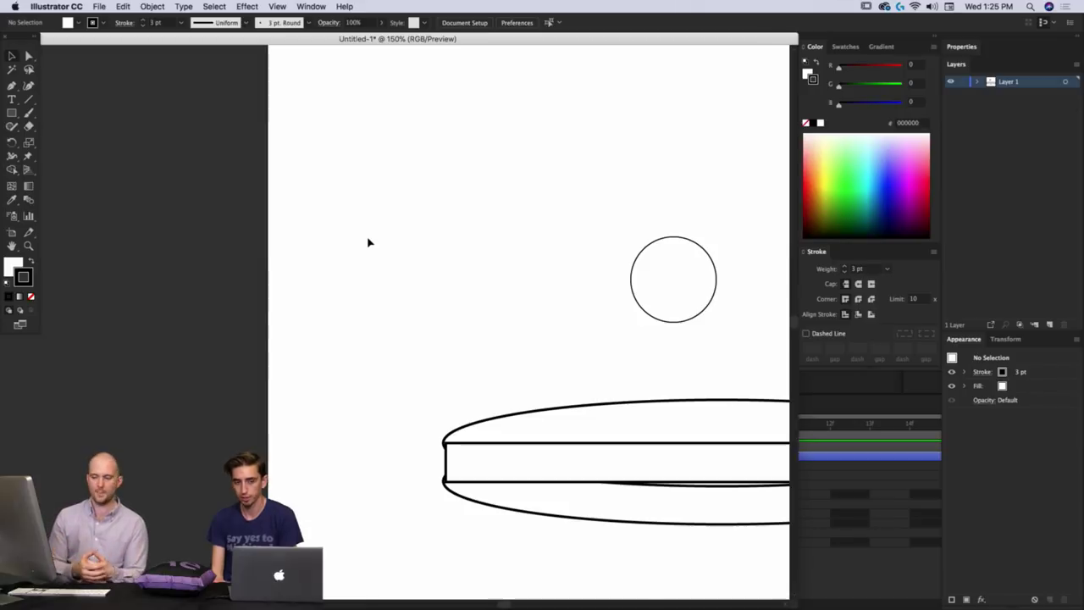
Extend the rectangle's left side to the ellipses' left anchor points, making it 658.5 px wide.
{"action": "left_click", "coordinate": [451, 458]}
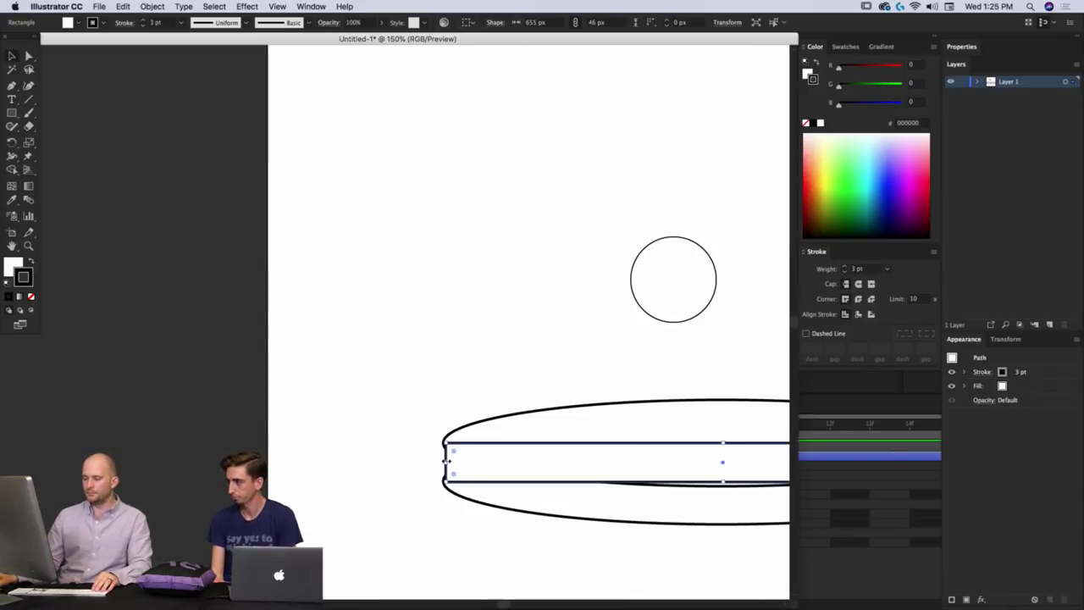
{"action": "left_click_drag", "start_coordinate": [446, 461], "coordinate": [443, 443]}
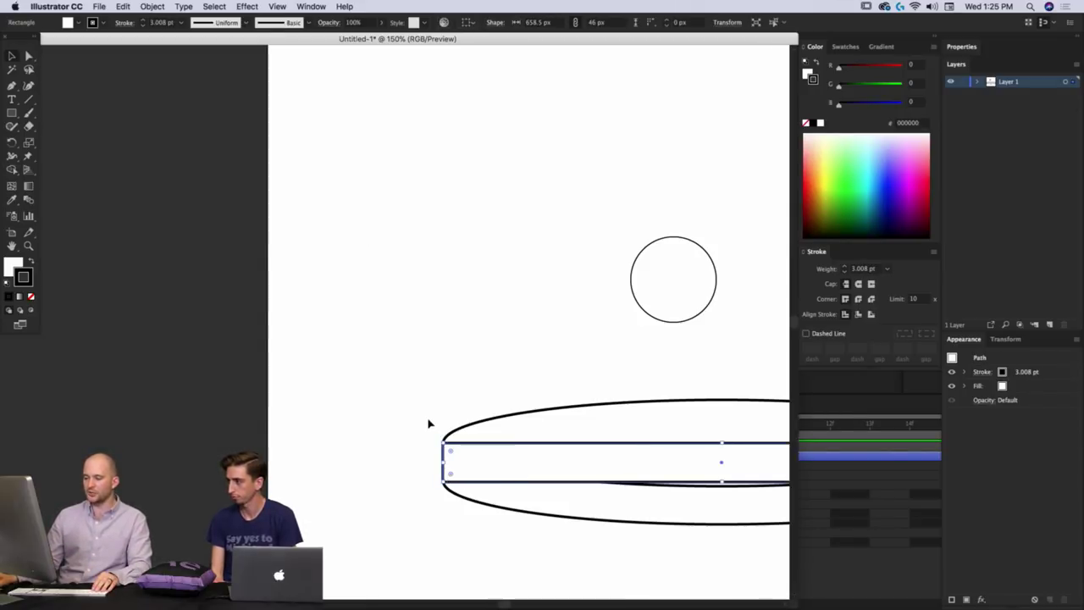
{"action": "left_click", "coordinate": [428, 423]}
{"action": "scroll", "coordinate": [428, 422], "scroll_direction": "down", "scroll_amount": 4}
{"action": "scroll", "coordinate": [503, 435], "scroll_direction": "up", "scroll_amount": 7}
{"action": "scroll", "coordinate": [505, 483], "scroll_direction": "down", "scroll_amount": 3}
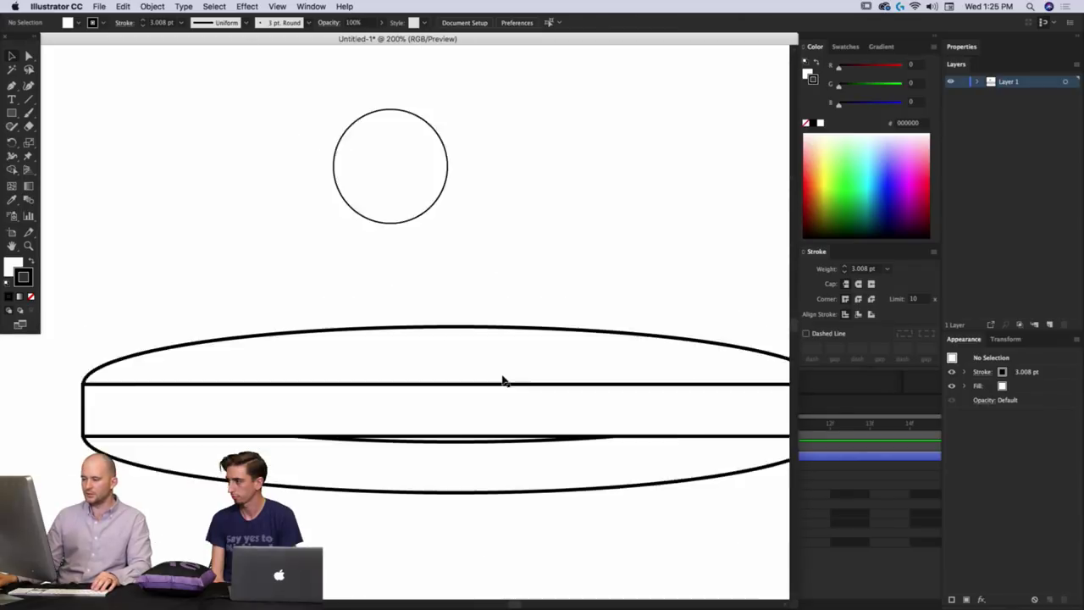
Bring the upper ellipse to the front and combine the tin's overlapping side and top regions with the Shape Builder tool.
{"action": "left_click", "coordinate": [503, 370]}
{"action": "key", "text": "super+shift+]"}
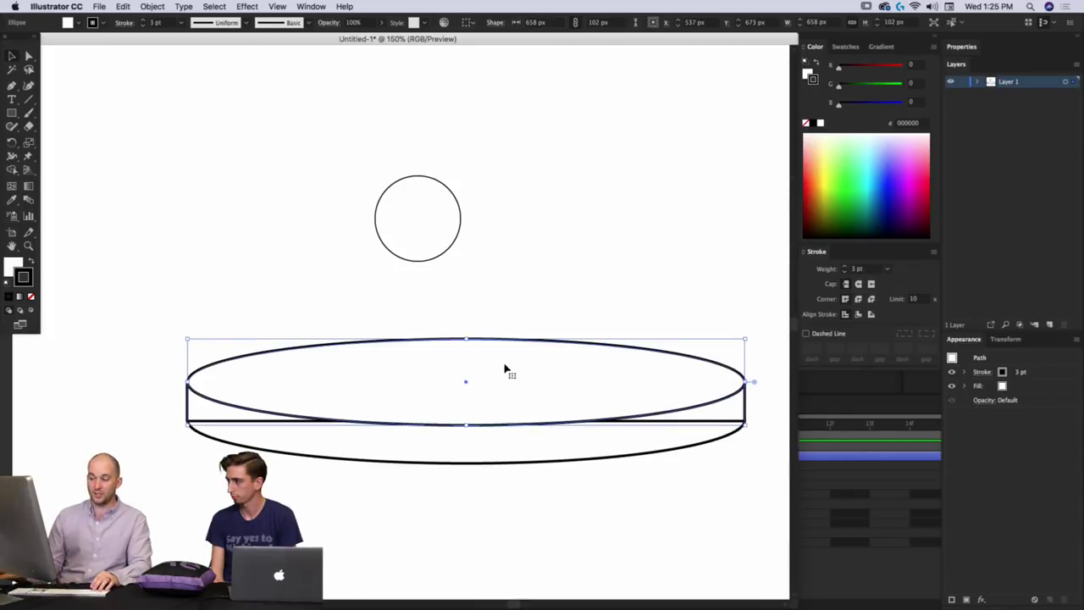
{"action": "left_click_drag", "start_coordinate": [653, 528], "coordinate": [489, 354]}
{"action": "key", "text": "shift+m"}
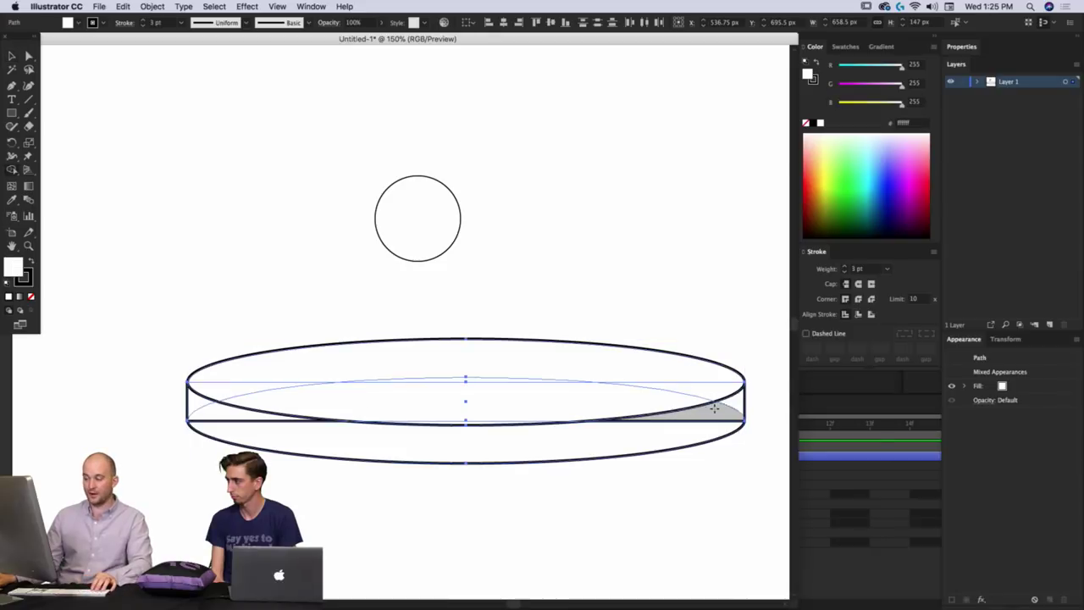
{"action": "mouse_move", "coordinate": [738, 405]}
{"action": "left_mouse_down"}
{"action": "mouse_move", "coordinate": [468, 429]}
{"action": "mouse_move", "coordinate": [200, 401]}
{"action": "left_mouse_up"}
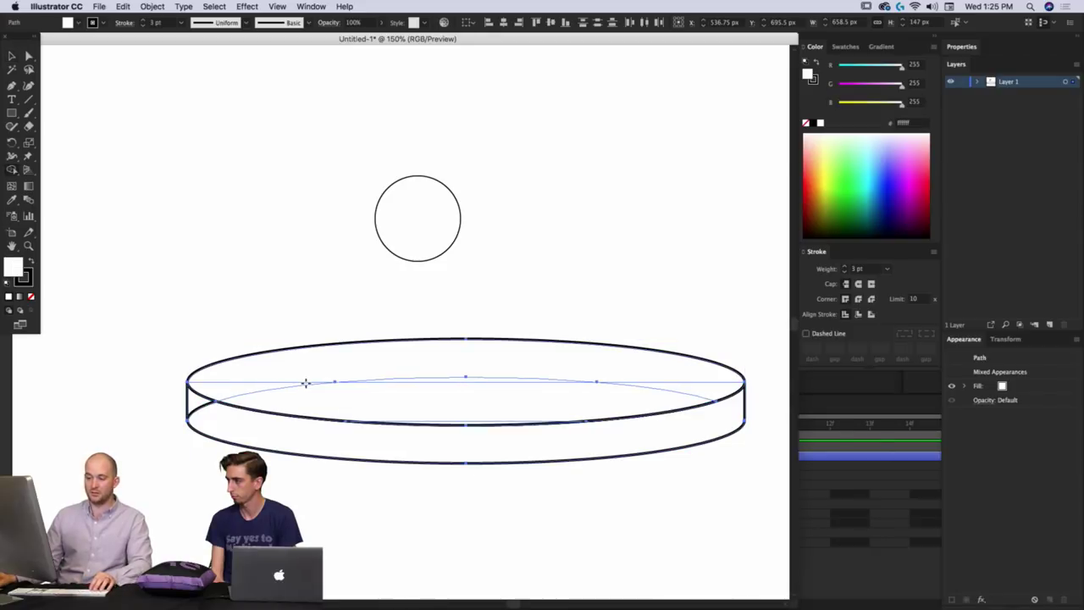
{"action": "mouse_move", "coordinate": [298, 378]}
{"action": "left_mouse_down"}
{"action": "mouse_move", "coordinate": [351, 399]}
{"action": "mouse_move", "coordinate": [691, 381]}
{"action": "mouse_move", "coordinate": [569, 373]}
{"action": "mouse_move", "coordinate": [496, 389]}
{"action": "mouse_move", "coordinate": [477, 419]}
{"action": "left_mouse_up"}
{"action": "key", "text": "v"}
{"action": "left_click", "coordinate": [517, 288]}
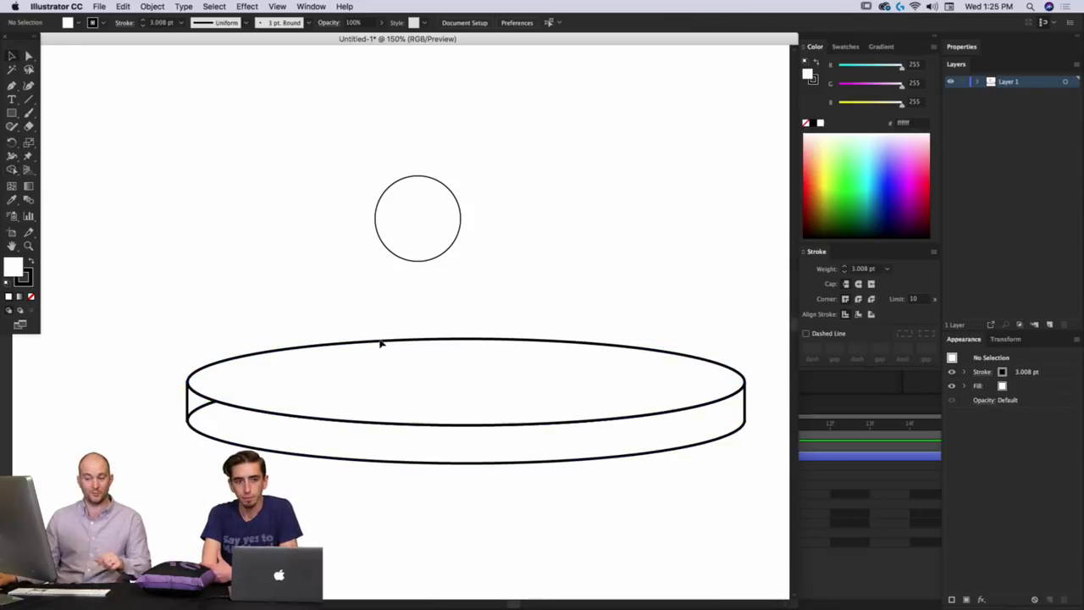
Merge the leftover sliver at the tin's left end into its side band with the Shape Builder tool.
{"action": "left_click", "coordinate": [186, 400]}
{"action": "left_click_drag", "start_coordinate": [183, 400], "coordinate": [283, 477]}
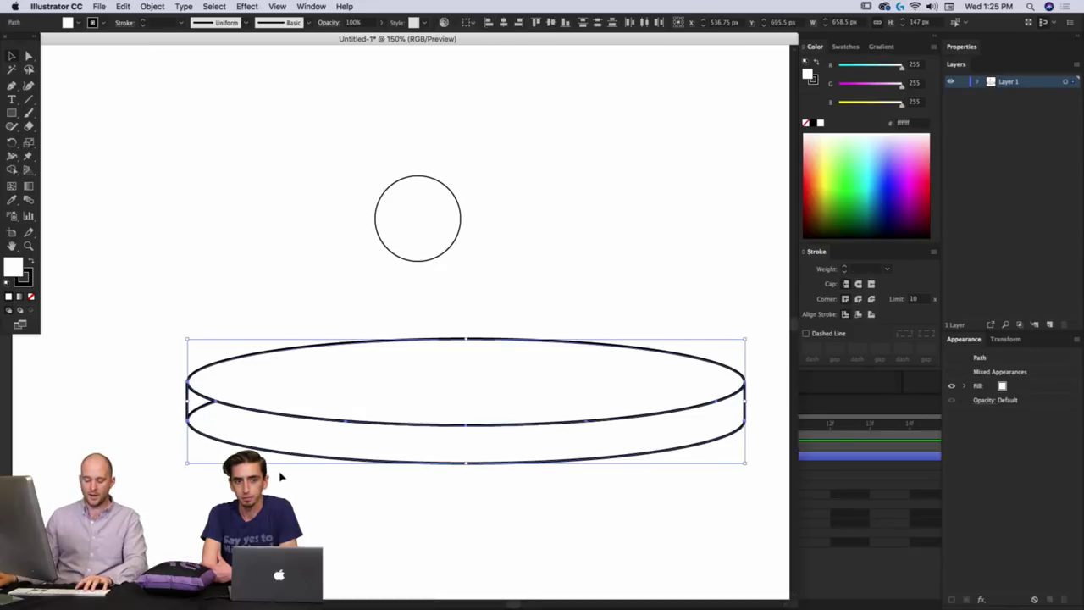
{"action": "key", "text": "shift+m"}
{"action": "left_click_drag", "start_coordinate": [194, 403], "coordinate": [194, 403]}
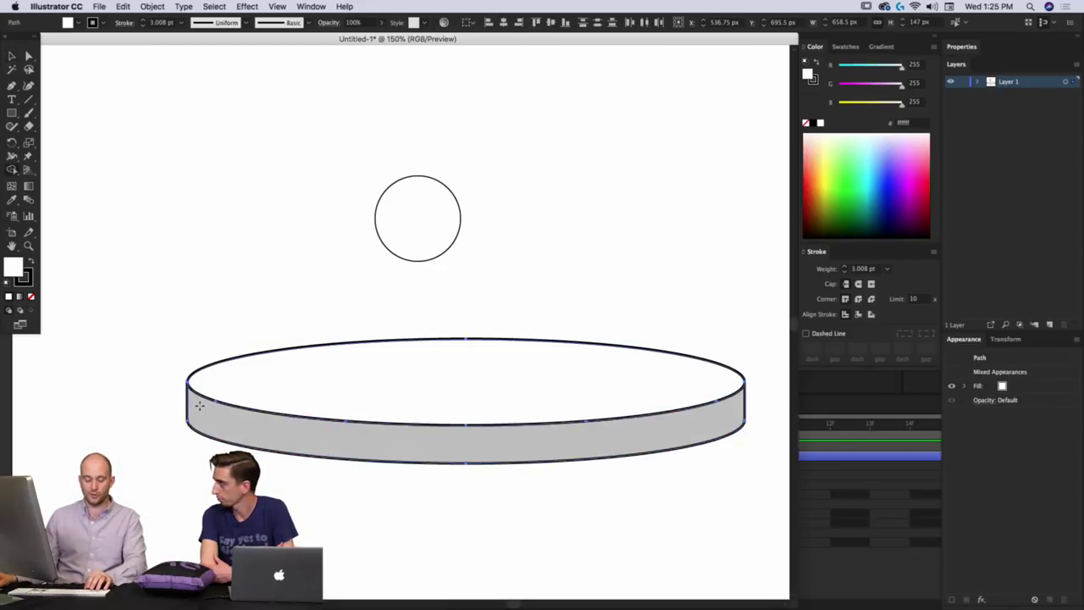
{"action": "key", "text": "v"}
{"action": "left_click", "coordinate": [177, 318]}
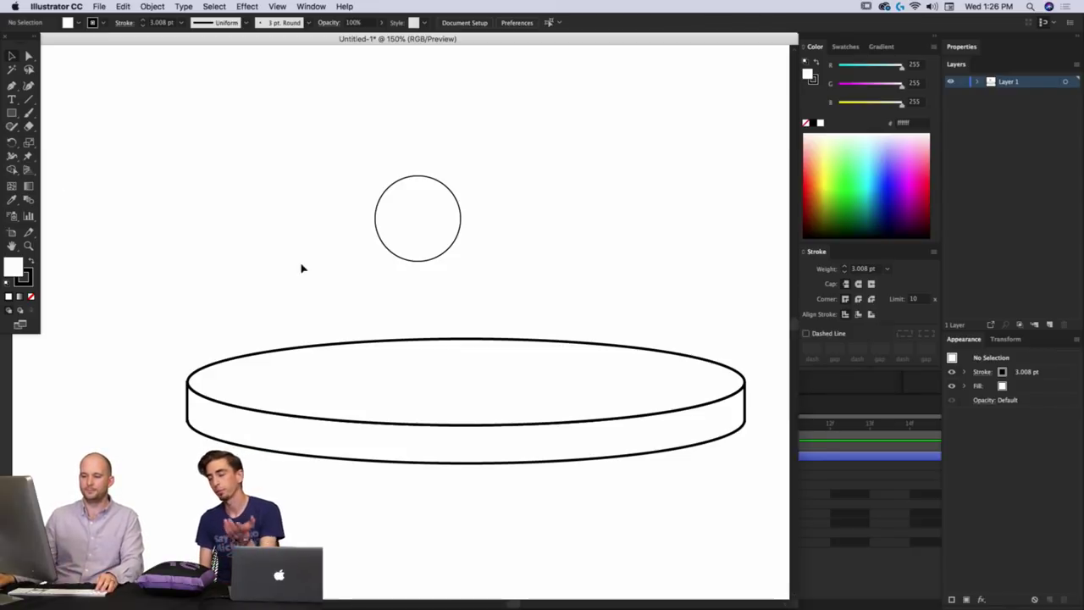
Set the stroke of the circle and all tin shapes to 1 pt and deselect them.
{"action": "left_click_drag", "start_coordinate": [421, 317], "coordinate": [310, 349]}
{"action": "scroll", "coordinate": [364, 343], "scroll_direction": "down", "scroll_amount": 1}
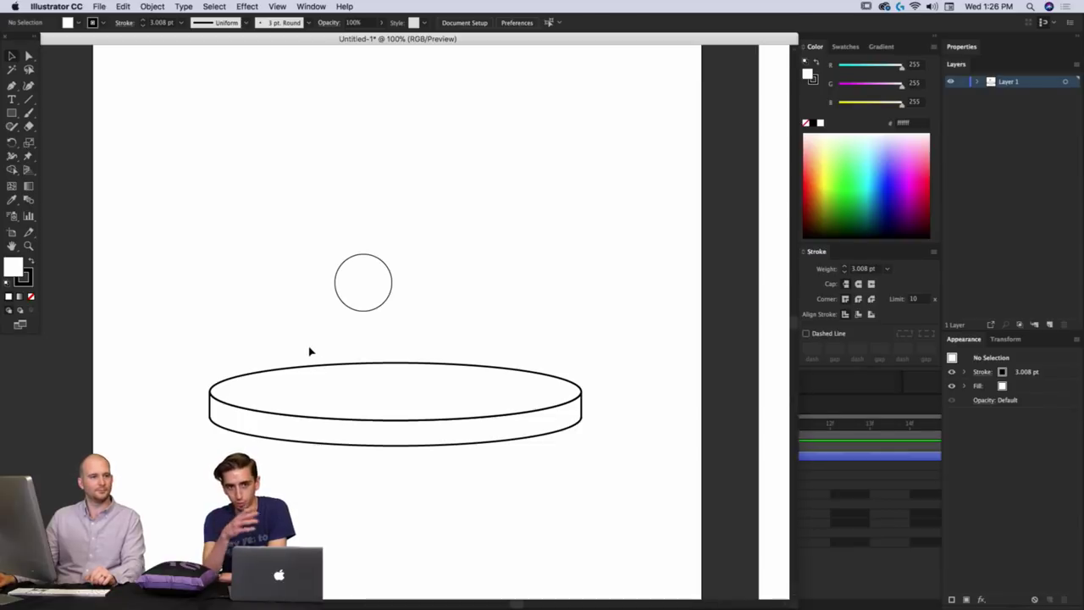
{"action": "left_click", "coordinate": [368, 281]}
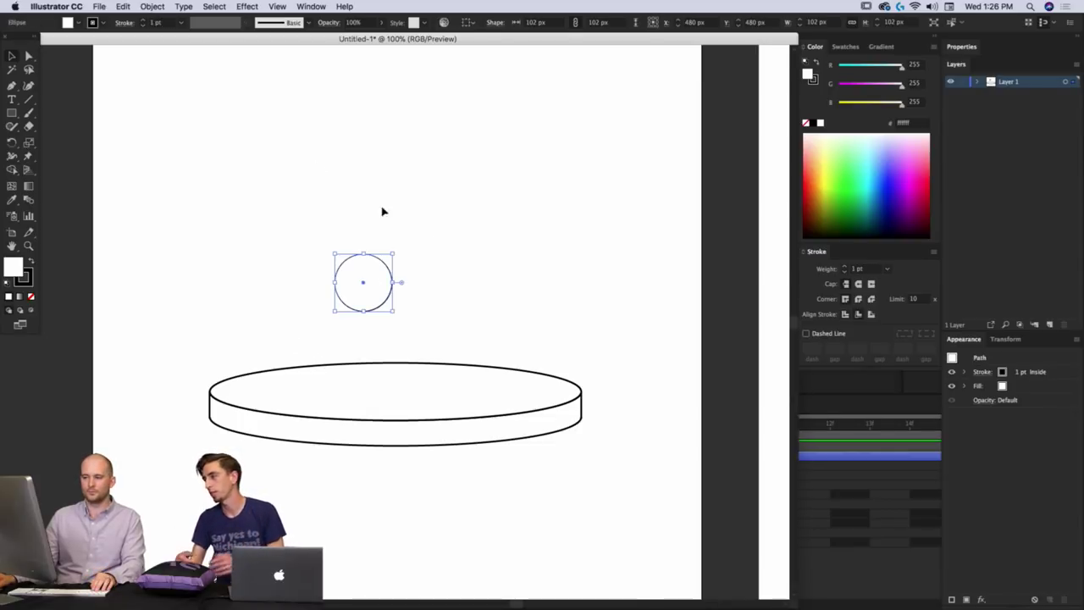
{"action": "left_click_drag", "start_coordinate": [422, 174], "coordinate": [232, 407]}
{"action": "left_click", "coordinate": [144, 24]}
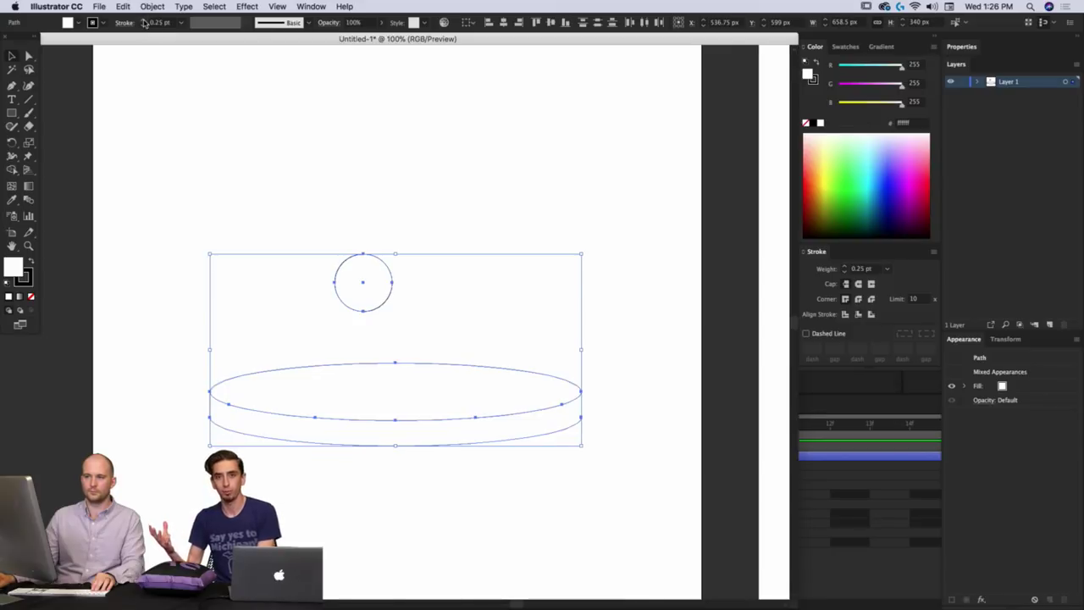
{"action": "left_click", "coordinate": [143, 23]}
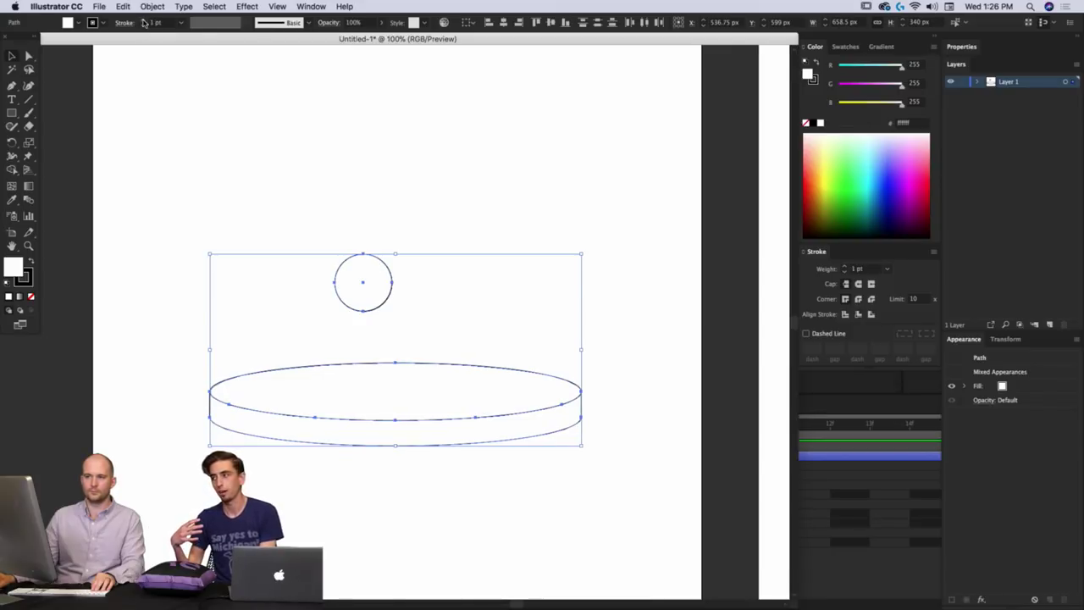
{"action": "left_click", "coordinate": [430, 190]}
Move the circle onto the left part of the tin's lid and bring it to the front.
{"action": "left_click_drag", "start_coordinate": [406, 308], "coordinate": [320, 385]}
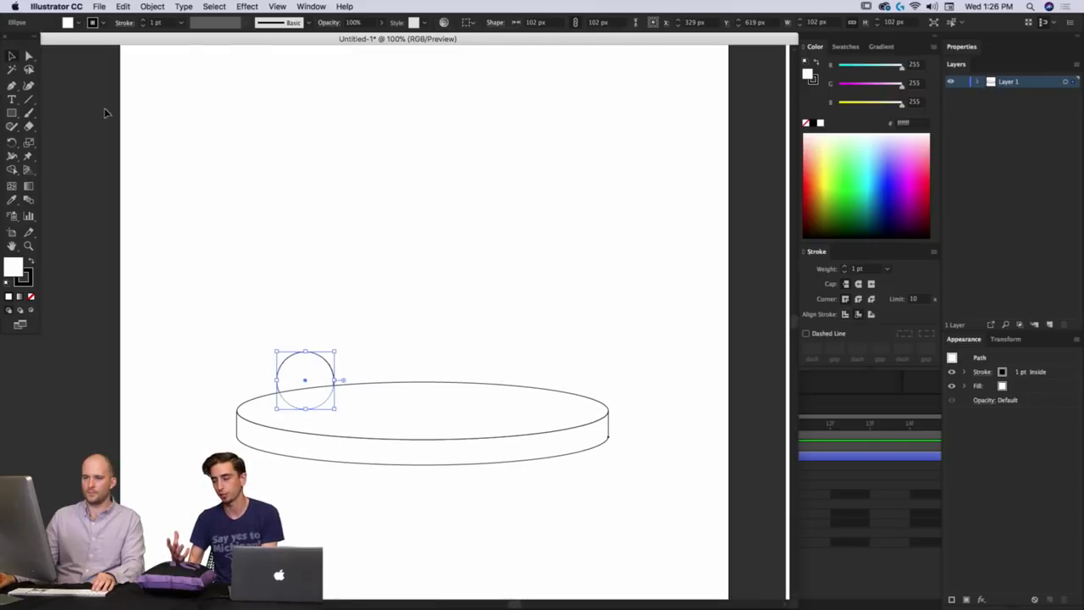
{"action": "right_click", "coordinate": [310, 374]}
{"action": "right_click", "coordinate": [310, 370]}
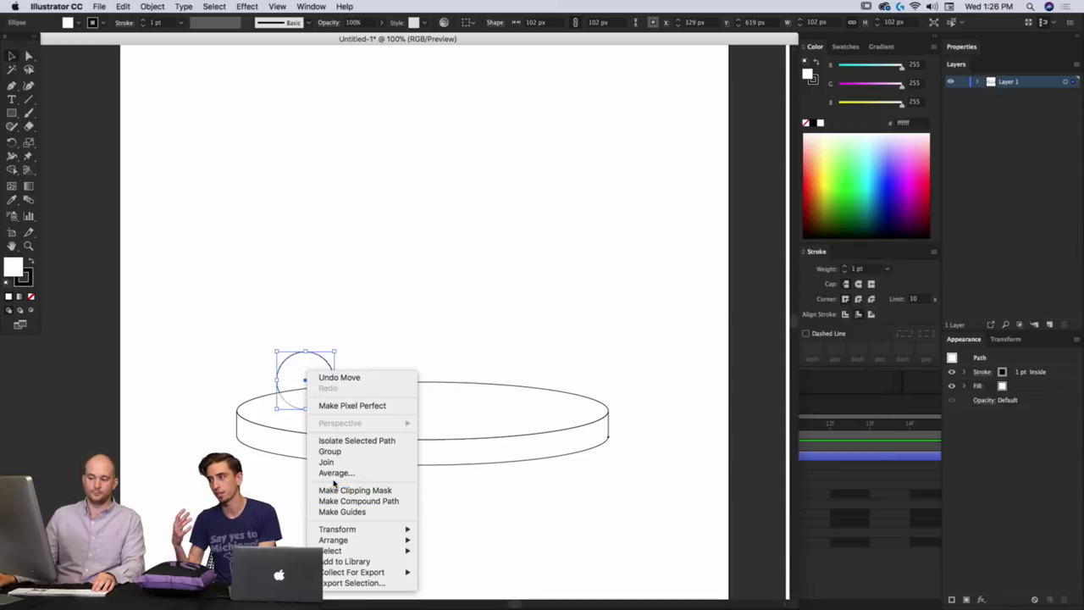
{"action": "mouse_move", "coordinate": [333, 540]}
{"action": "left_click", "coordinate": [447, 540]}
{"action": "left_click", "coordinate": [379, 377]}
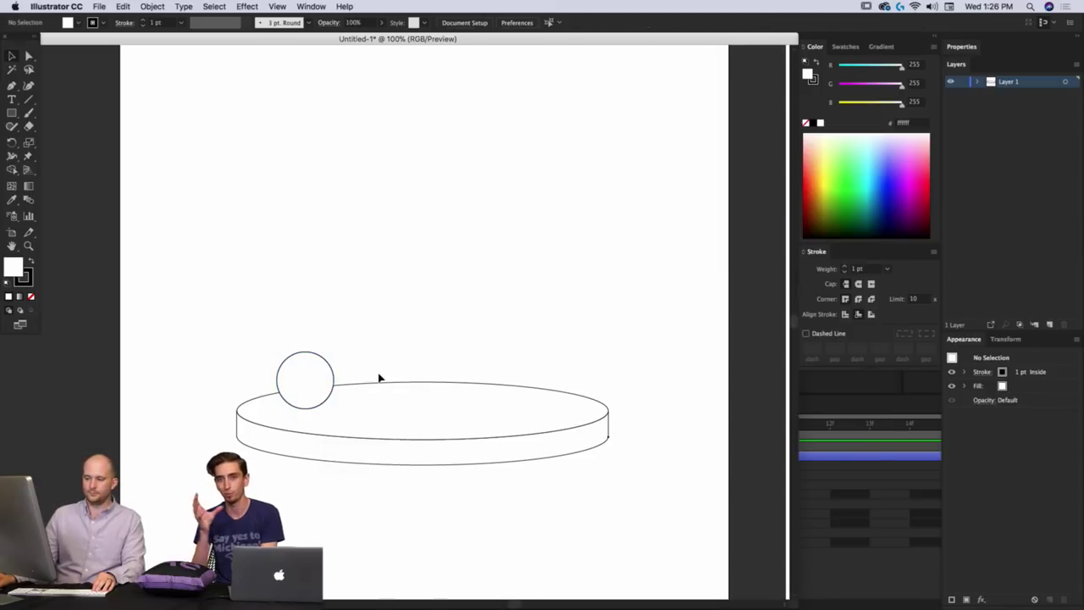
Duplicate the circle across the tin's lid to form an overlapping, curved front row of seven caviar balls.
{"action": "scroll", "coordinate": [387, 378], "scroll_direction": "left", "scroll_amount": 2}
{"action": "scroll", "coordinate": [391, 377], "scroll_direction": "up", "scroll_amount": 1}
{"action": "scroll", "coordinate": [389, 379], "scroll_direction": "down", "scroll_amount": 2}
{"action": "scroll", "coordinate": [387, 379], "scroll_direction": "up", "scroll_amount": 2}
{"action": "left_click", "coordinate": [350, 395]}
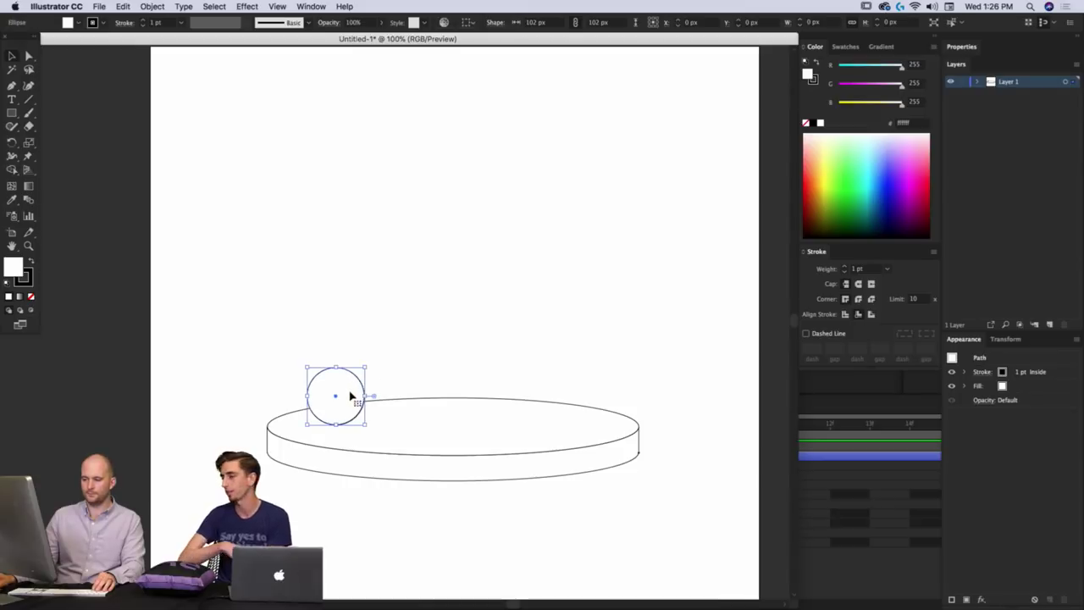
{"action": "left_click_drag", "start_coordinate": [351, 395], "coordinate": [393, 409]}
{"action": "left_click_drag", "start_coordinate": [398, 406], "coordinate": [593, 414]}
{"action": "left_click_drag", "start_coordinate": [592, 414], "coordinate": [554, 428]}
{"action": "left_click_drag", "start_coordinate": [554, 428], "coordinate": [449, 428]}
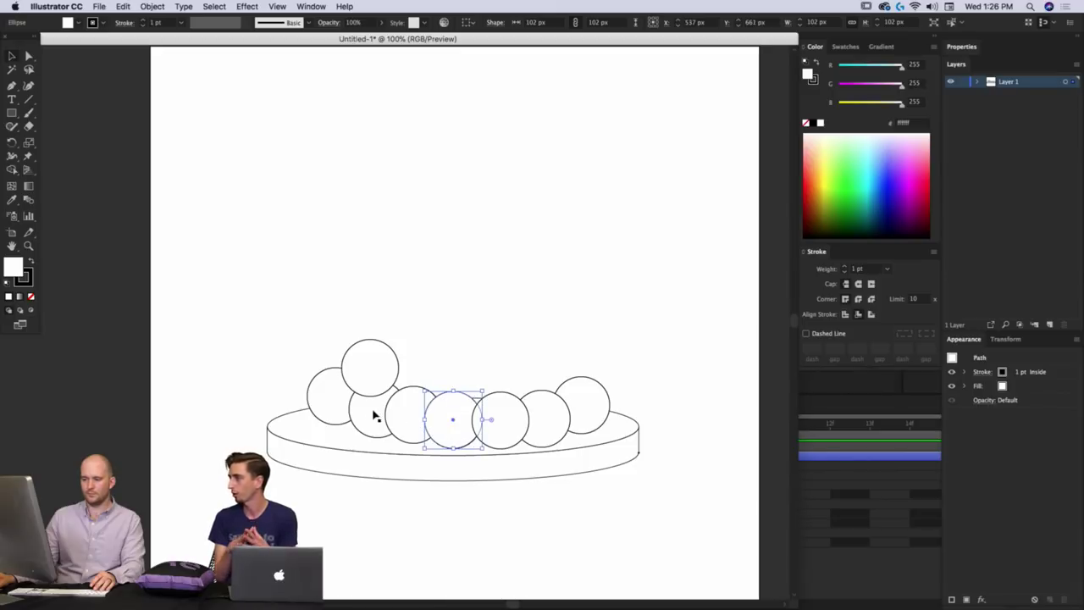
Build a second row of five overlapping circle copies above the front row.
{"action": "left_click", "coordinate": [375, 415]}
{"action": "left_click_drag", "start_coordinate": [396, 363], "coordinate": [425, 375]}
{"action": "left_click_drag", "start_coordinate": [370, 345], "coordinate": [530, 369]}
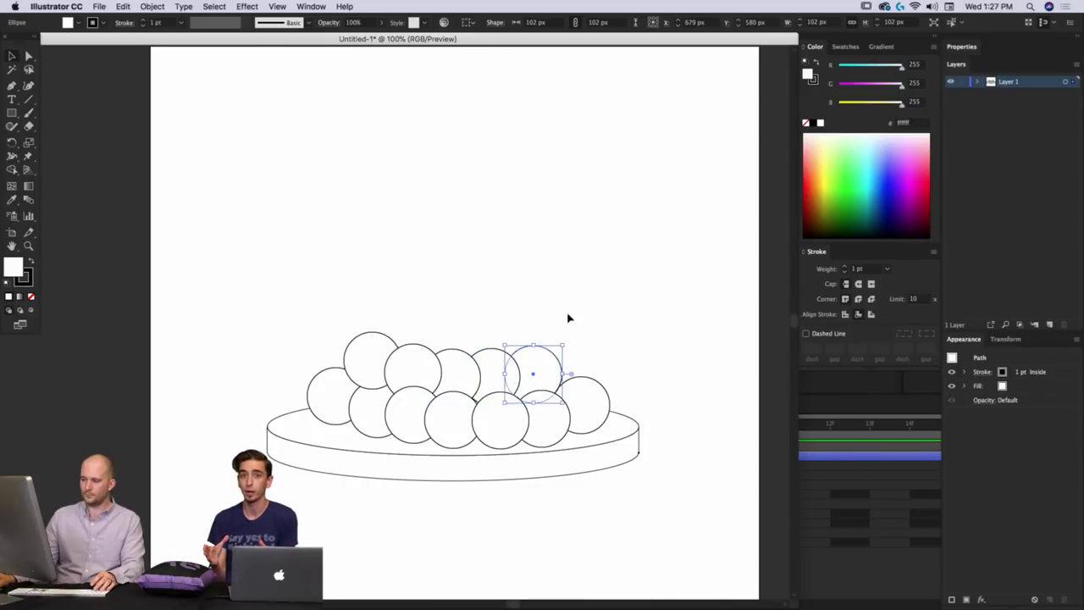
Select the five second-row circles, shift them slightly and send them to the back of the stack.
{"action": "left_click_drag", "start_coordinate": [568, 314], "coordinate": [365, 362]}
{"action": "right_click", "coordinate": [400, 358]}
{"action": "mouse_move", "coordinate": [447, 515]}
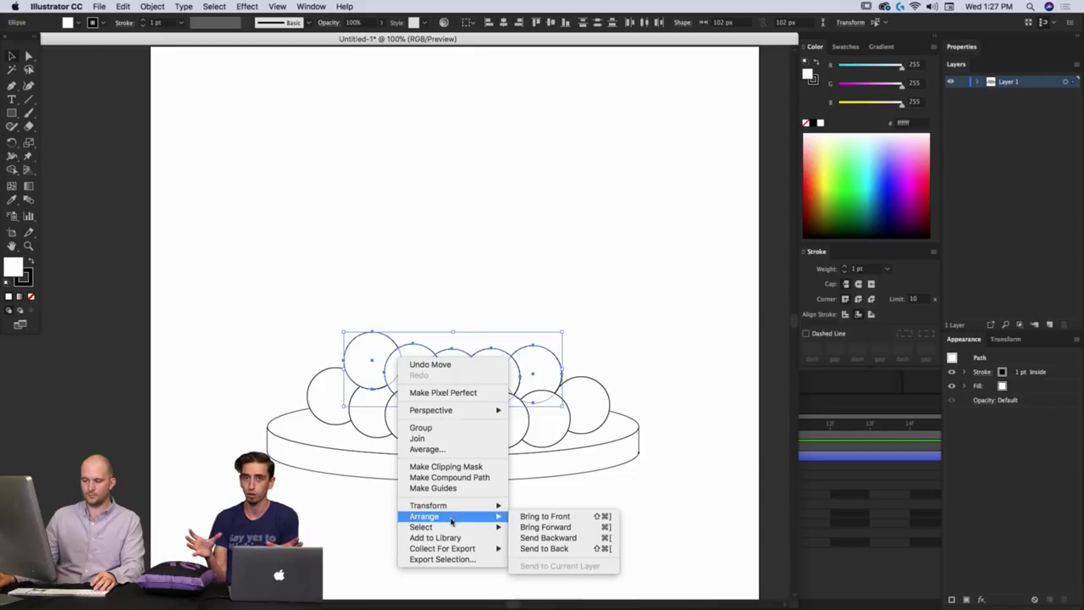
{"action": "left_click", "coordinate": [574, 515]}
{"action": "mouse_move", "coordinate": [517, 351]}
{"action": "left_mouse_down"}
{"action": "mouse_move", "coordinate": [527, 350]}
{"action": "mouse_move", "coordinate": [526, 364]}
{"action": "left_mouse_up"}
{"action": "right_click", "coordinate": [543, 372]}
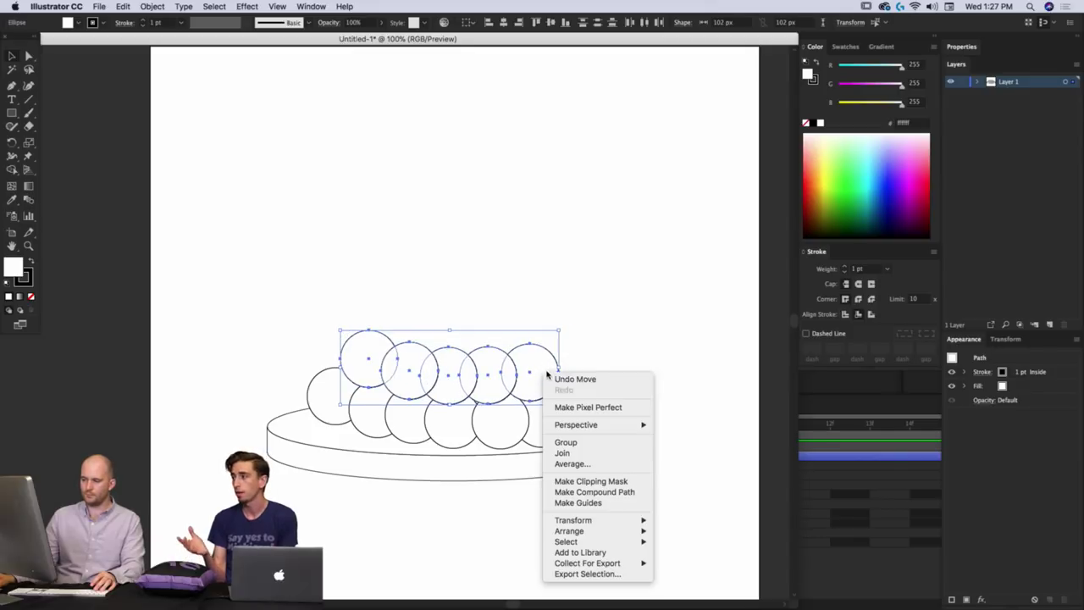
{"action": "mouse_move", "coordinate": [579, 531]}
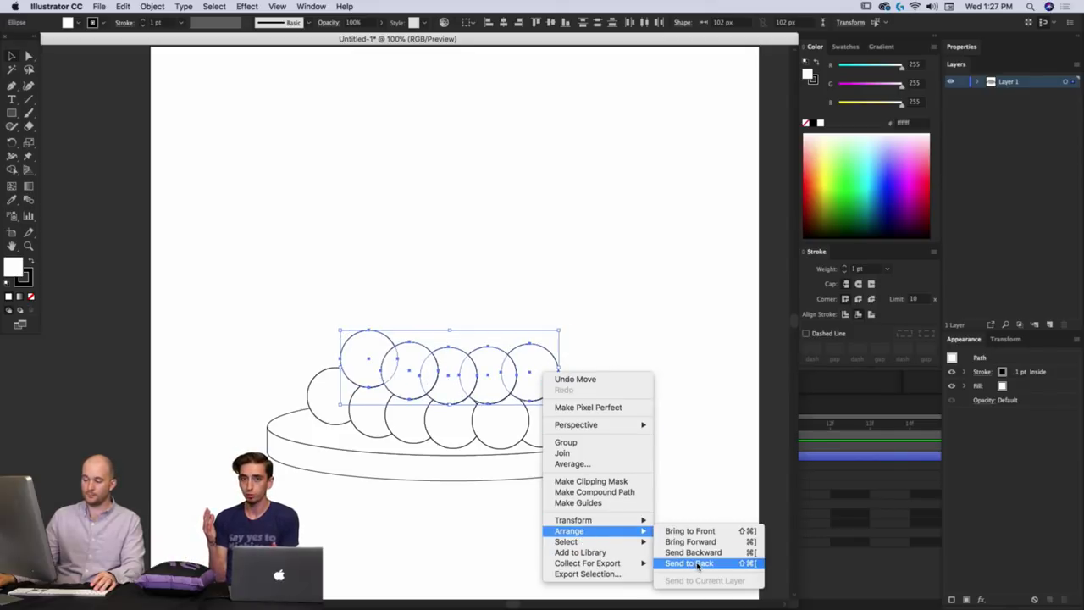
{"action": "left_click", "coordinate": [696, 564]}
Nudge the second row to the right and enlarge its circles to about 107 px in diameter.
{"action": "key", "text": "Right"}
{"action": "key", "text": "Right"}
{"action": "key", "text": "Right"}
{"action": "key", "text": "Right"}
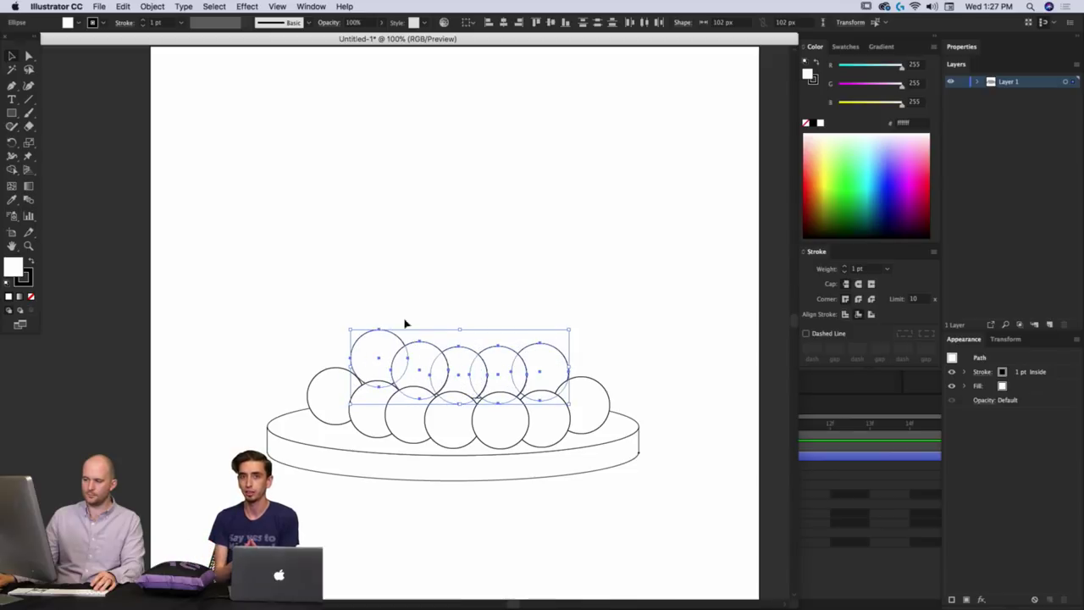
{"action": "left_click_drag", "start_coordinate": [349, 329], "coordinate": [339, 326]}
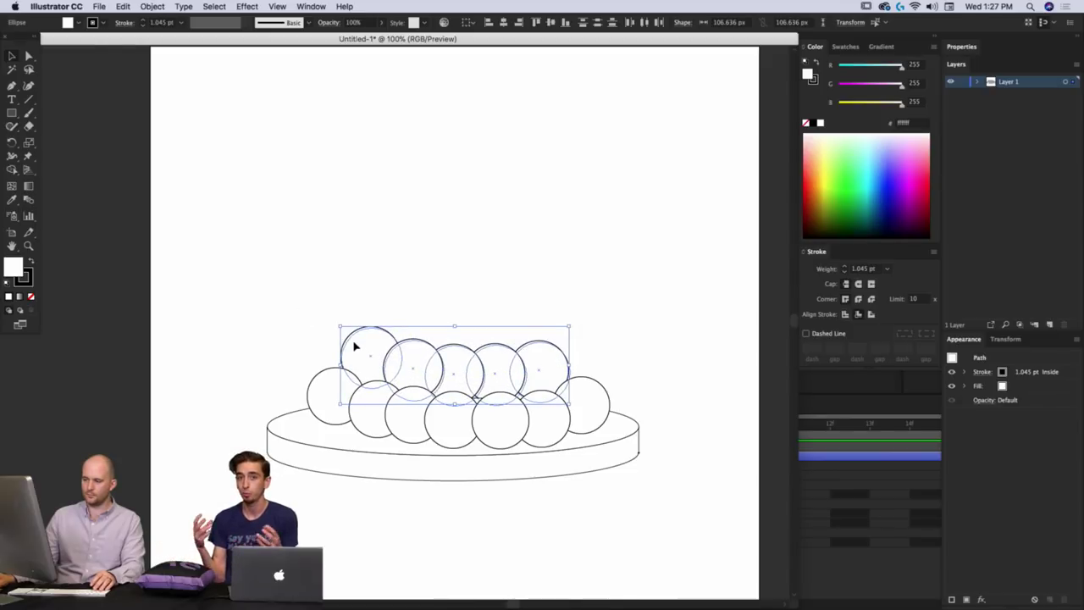
{"action": "left_click", "coordinate": [440, 291]}
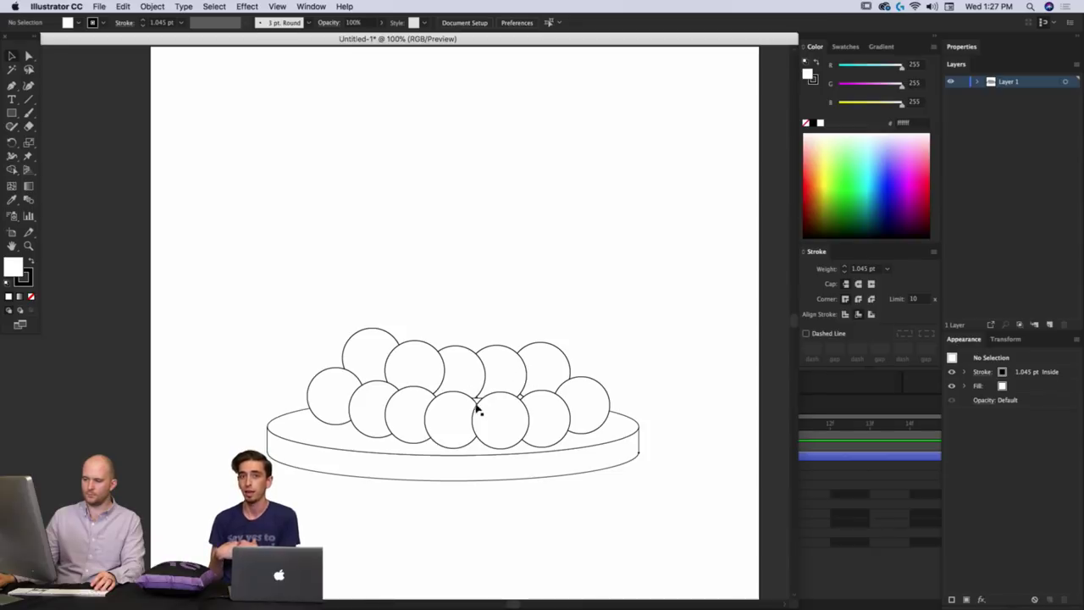
Send the tin shapes to the back, behind all the caviar circles.
{"action": "left_click_drag", "start_coordinate": [666, 439], "coordinate": [629, 477]}
{"action": "right_click", "coordinate": [628, 453]}
{"action": "mouse_move", "coordinate": [657, 553]}
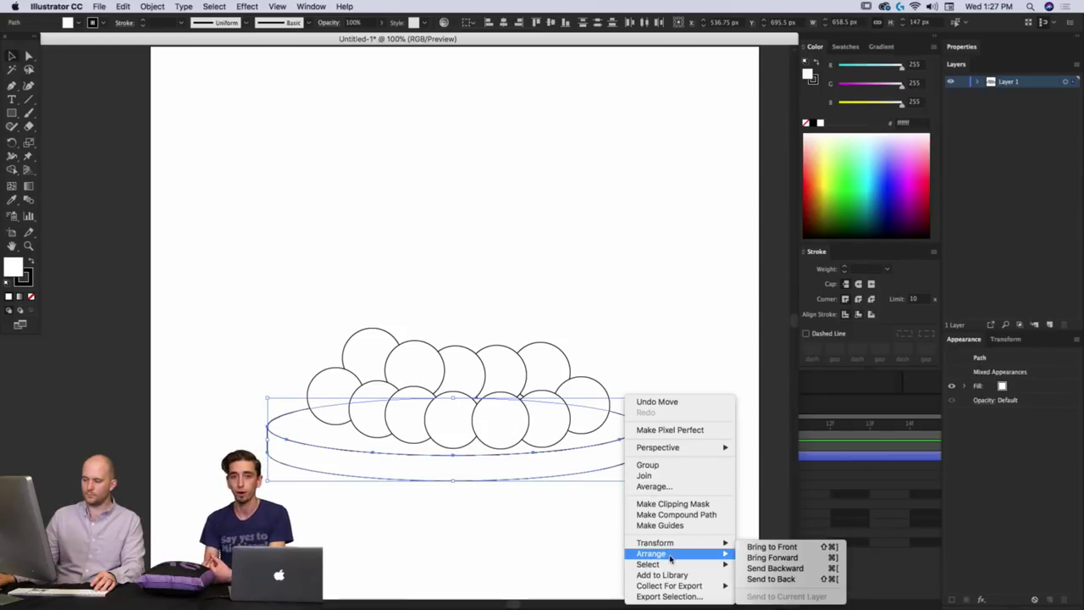
{"action": "left_click", "coordinate": [779, 582]}
{"action": "left_click", "coordinate": [511, 504]}
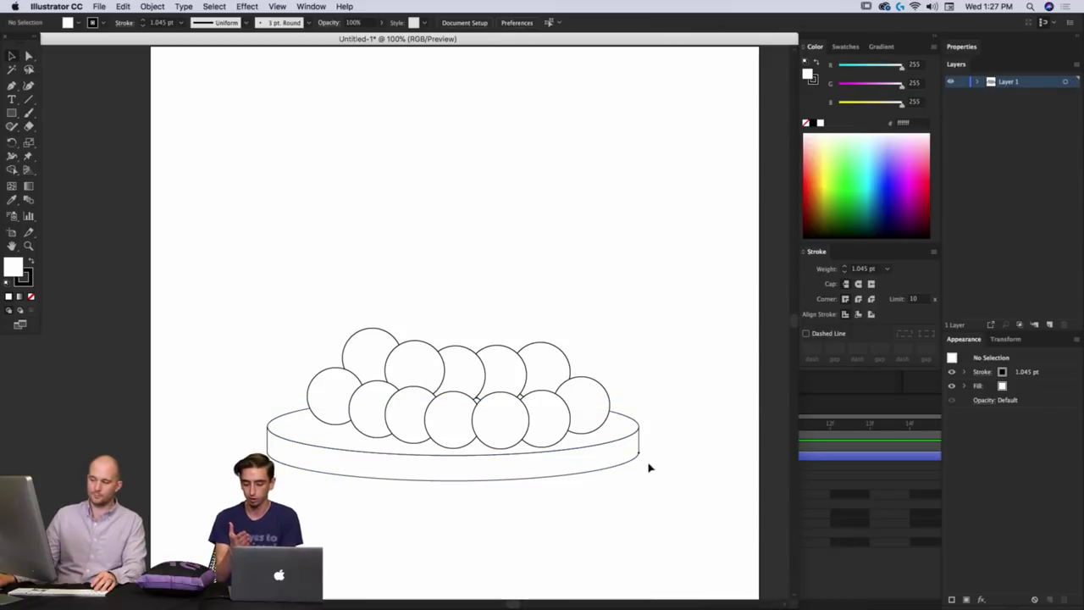
Duplicate the second row upward as a third row, delete its rightmost circle and raise the new end circle.
{"action": "left_click_drag", "start_coordinate": [554, 307], "coordinate": [463, 339]}
{"action": "left_click", "coordinate": [622, 324]}
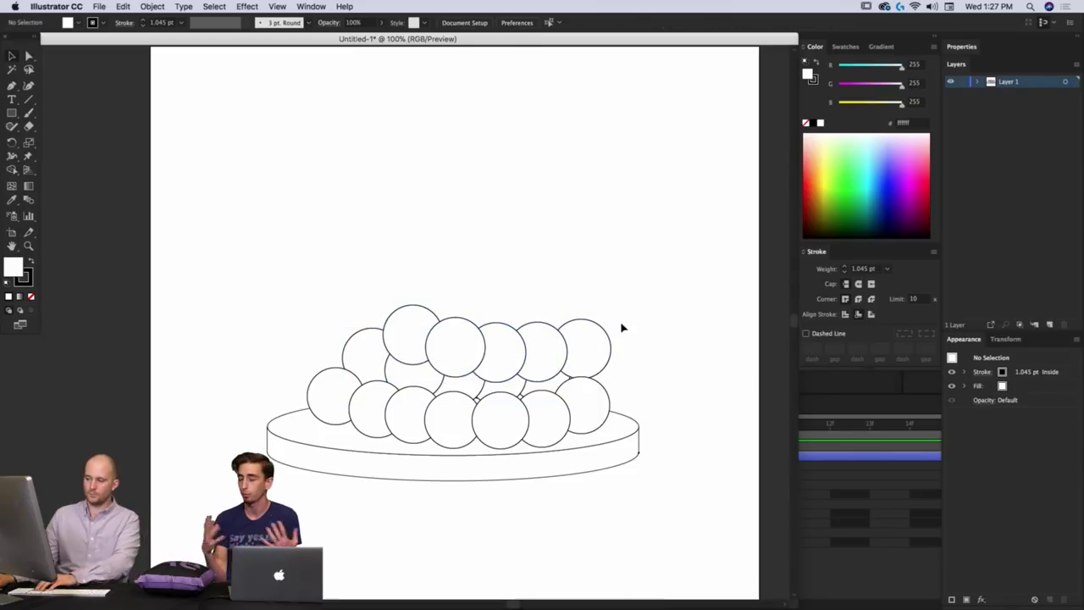
{"action": "left_click", "coordinate": [609, 346]}
{"action": "key", "text": "BackSpace"}
{"action": "left_click", "coordinate": [547, 337]}
{"action": "mouse_move", "coordinate": [546, 337]}
{"action": "left_mouse_down"}
{"action": "mouse_move", "coordinate": [559, 341]}
{"action": "mouse_move", "coordinate": [541, 323]}
{"action": "left_mouse_up"}
Send three of the third-row circles to the back and raise the remaining second circle to the pile's peak.
{"action": "left_click", "coordinate": [489, 363], "text": "shift"}
{"action": "left_click", "coordinate": [423, 337], "text": "shift"}
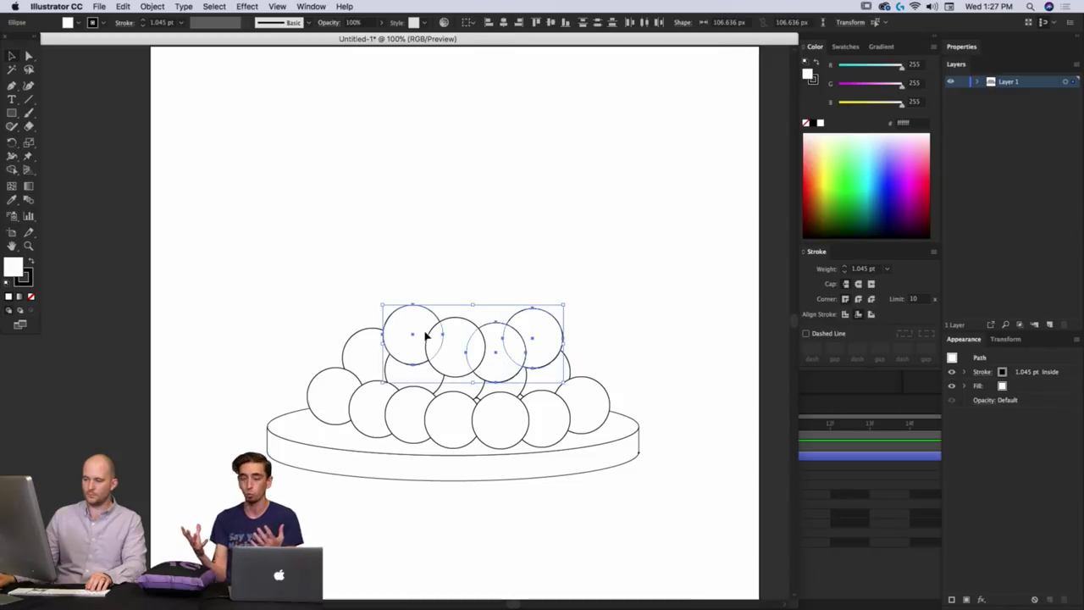
{"action": "right_click", "coordinate": [417, 331]}
{"action": "mouse_move", "coordinate": [453, 491]}
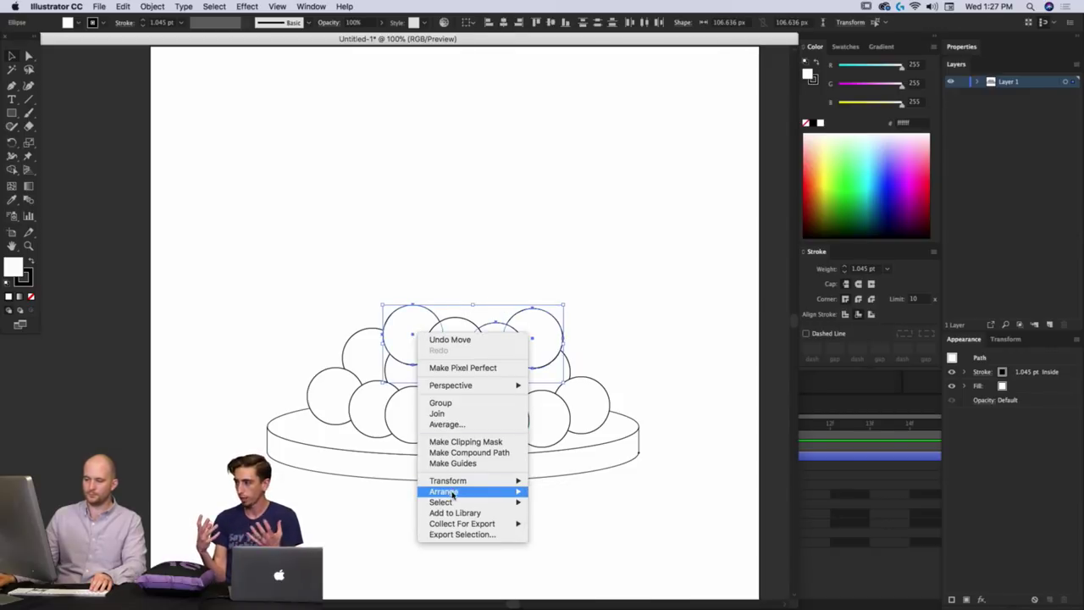
{"action": "left_click", "coordinate": [581, 524]}
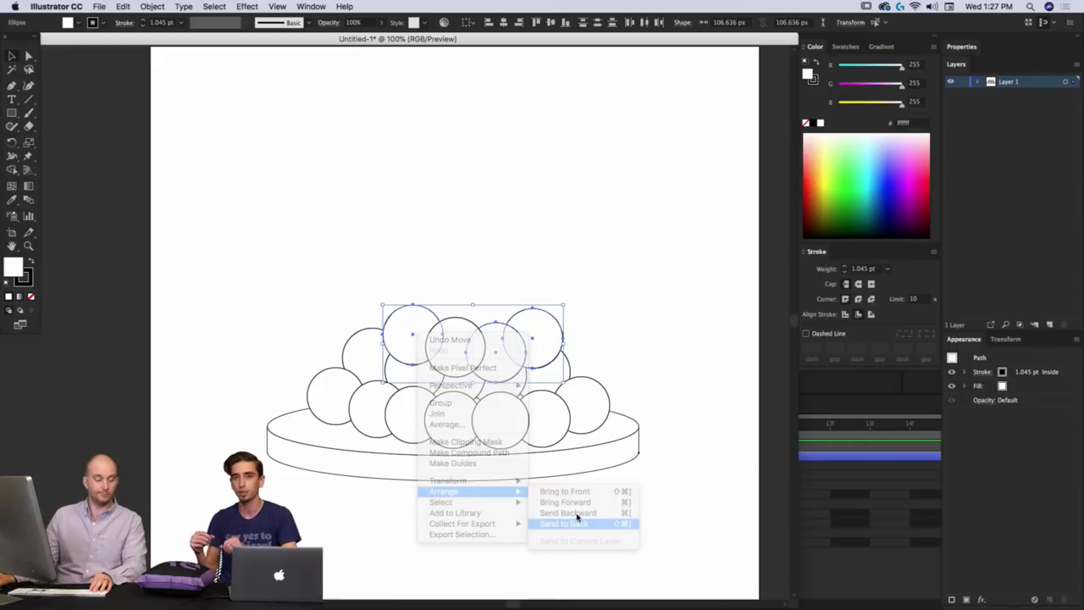
{"action": "left_click", "coordinate": [617, 508]}
{"action": "left_click_drag", "start_coordinate": [475, 330], "coordinate": [474, 312]}
{"action": "left_click", "coordinate": [580, 291]}
{"action": "left_click_drag", "start_coordinate": [565, 359], "coordinate": [577, 371]}
Give the whole caviar pile and tin a uniform 1 pt stroke and deselect the artwork.
{"action": "scroll", "coordinate": [577, 371], "scroll_direction": "down", "scroll_amount": 4}
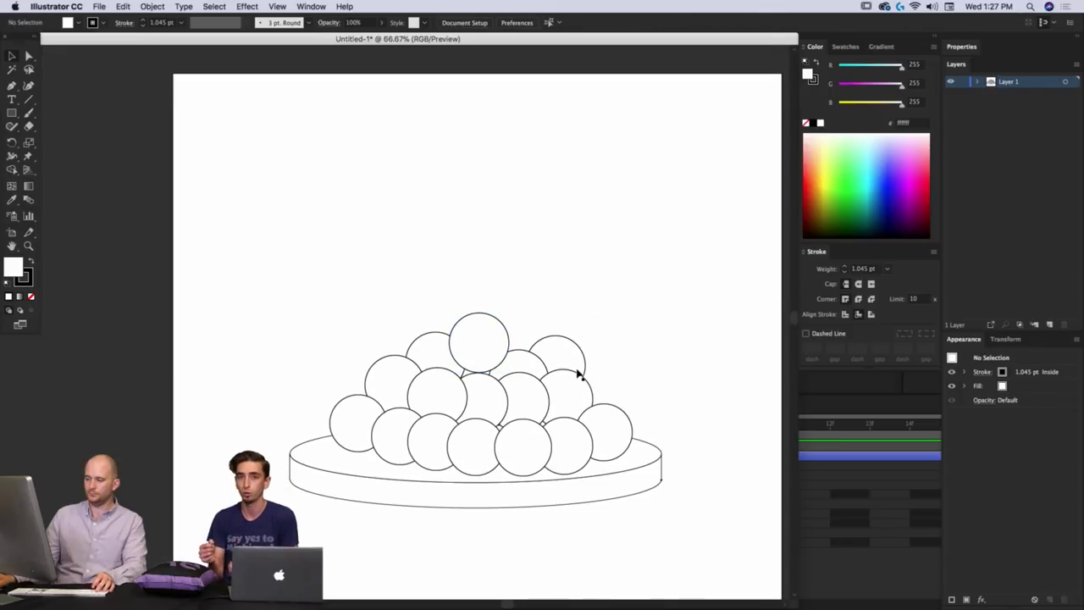
{"action": "scroll", "coordinate": [582, 371], "scroll_direction": "up", "scroll_amount": 3}
{"action": "left_click_drag", "start_coordinate": [549, 481], "coordinate": [281, 338]}
{"action": "left_click", "coordinate": [141, 24]}
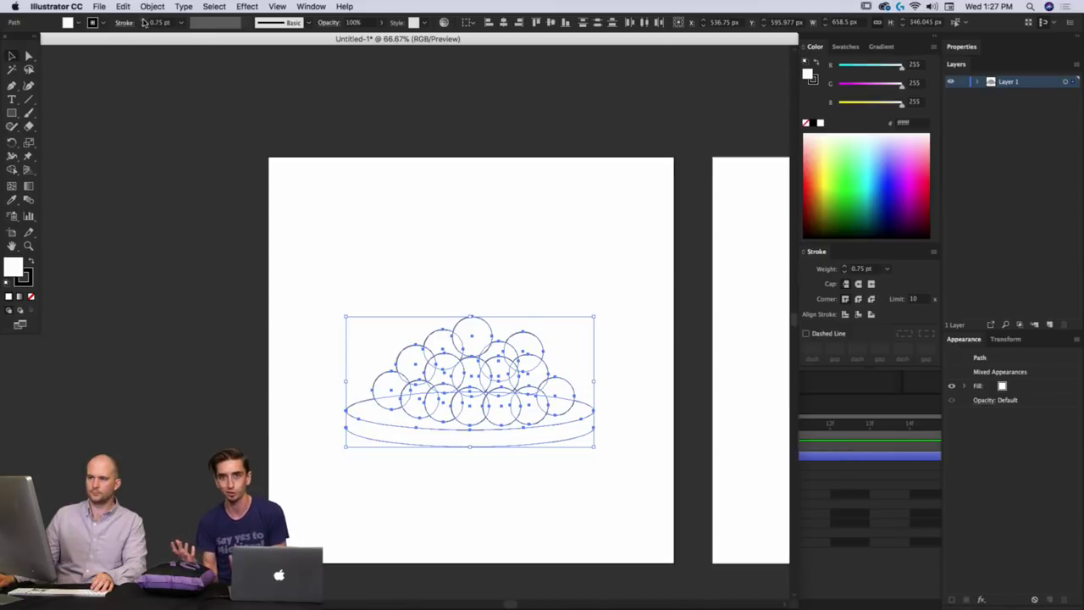
{"action": "left_click", "coordinate": [487, 284]}
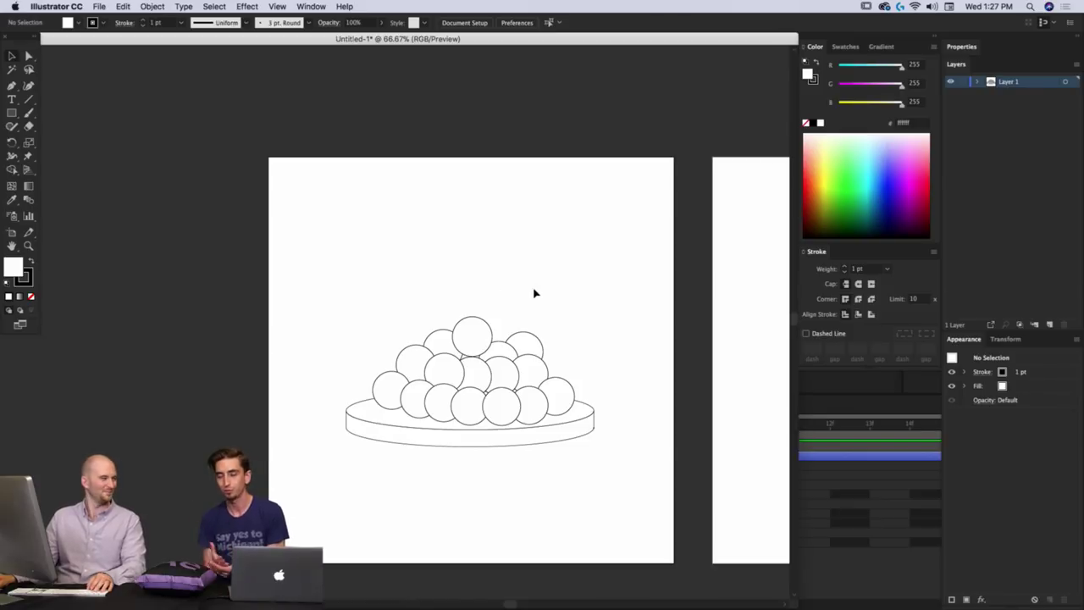
{"action": "mouse_move", "coordinate": [580, 356]}
{"action": "left_mouse_down"}
{"action": "mouse_move", "coordinate": [544, 361]}
{"action": "mouse_move", "coordinate": [469, 307]}
{"action": "mouse_move", "coordinate": [477, 334]}
{"action": "left_mouse_up"}
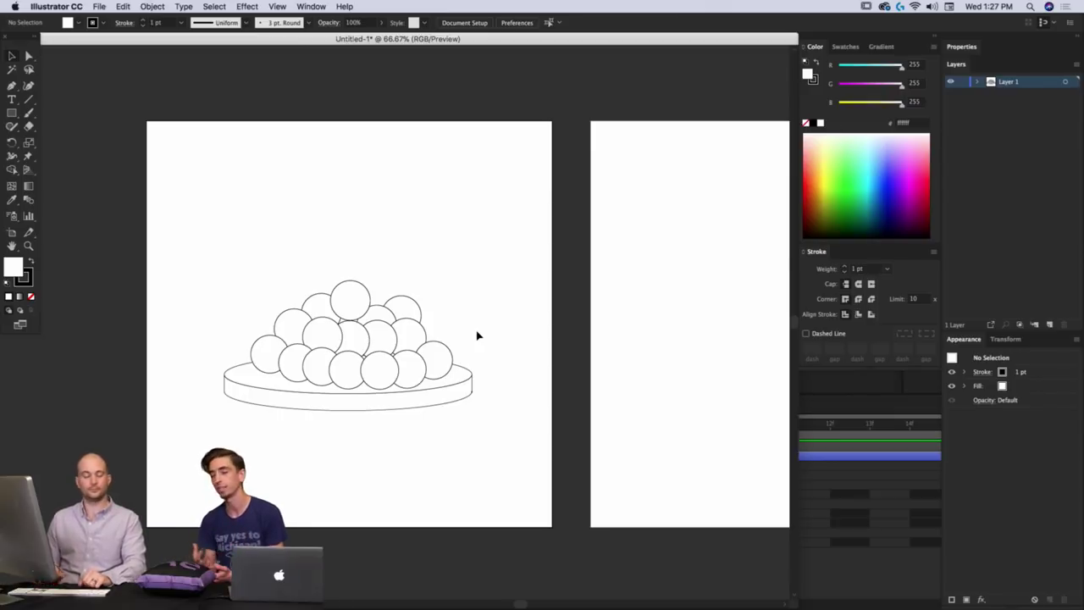
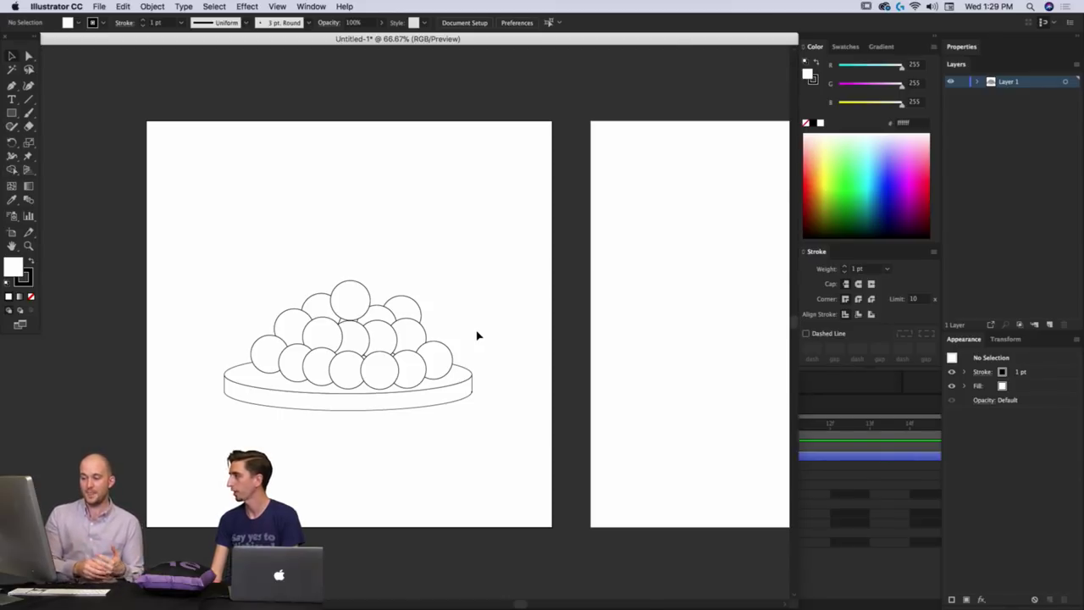
{"action": "key", "text": "super+minus"}
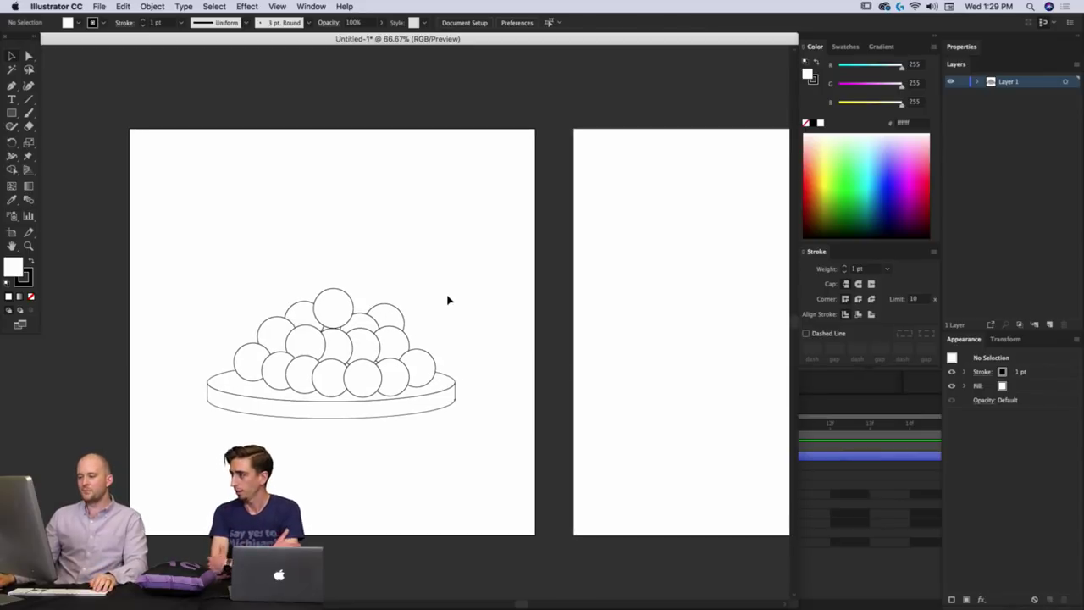
{"action": "key", "text": "super+equal"}
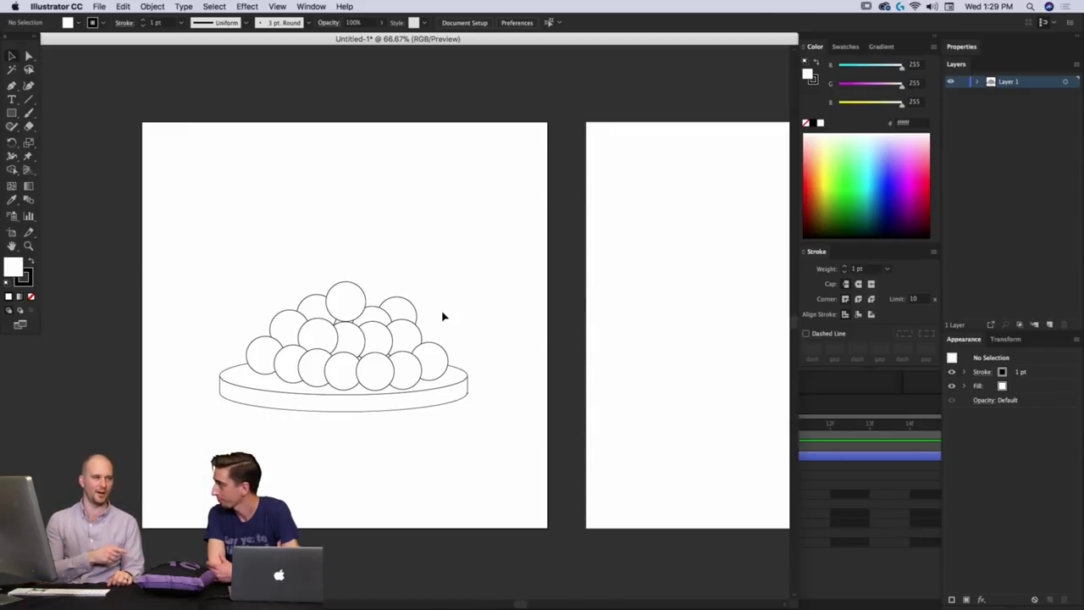
Delete the upper rows of caviar circles and the three rightmost circles of the bottom row.
{"action": "left_click_drag", "start_coordinate": [455, 282], "coordinate": [266, 338]}
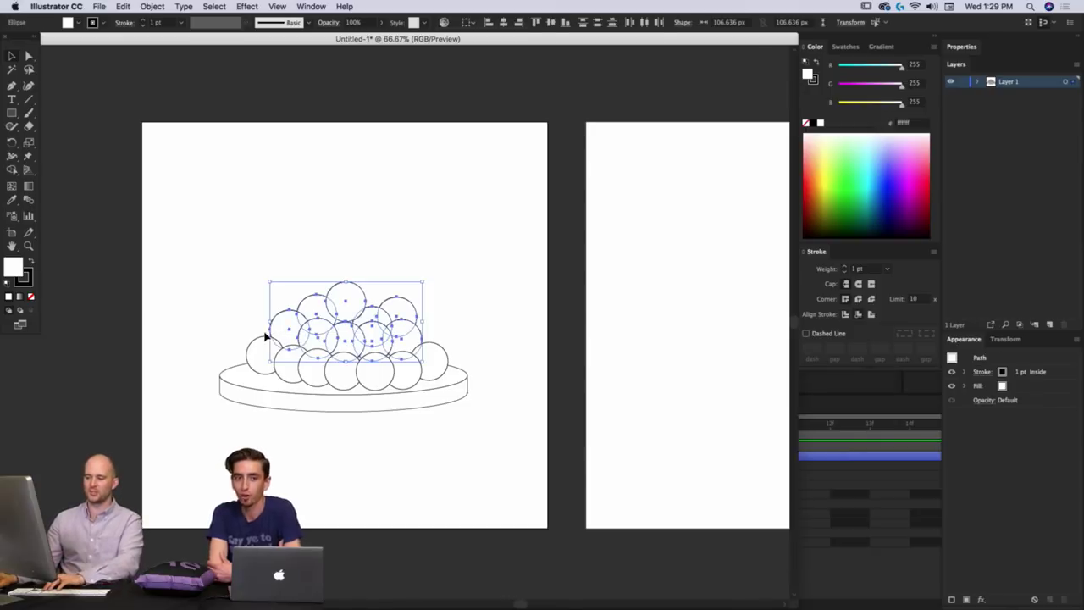
{"action": "key", "text": "Delete"}
{"action": "left_click", "coordinate": [409, 365]}
{"action": "key", "text": "Delete"}
{"action": "left_click", "coordinate": [430, 358]}
{"action": "key", "text": "Delete"}
{"action": "left_click", "coordinate": [375, 362]}
{"action": "key", "text": "Delete"}
Delete the four remaining caviar circles from the tin, keeping the tin shapes.
{"action": "left_click_drag", "start_coordinate": [399, 302], "coordinate": [264, 362]}
{"action": "left_click_drag", "start_coordinate": [409, 453], "coordinate": [421, 360]}
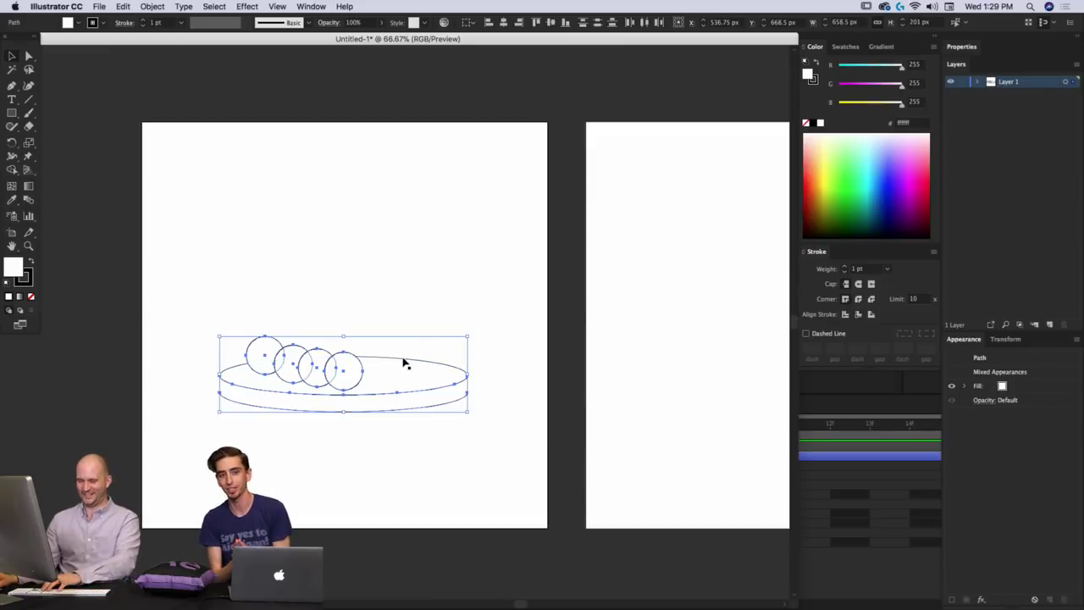
{"action": "left_click", "coordinate": [385, 308]}
{"action": "left_click", "coordinate": [327, 363]}
{"action": "key", "text": "Delete"}
{"action": "left_click", "coordinate": [307, 360]}
{"action": "key", "text": "Delete"}
{"action": "left_click", "coordinate": [263, 348]}
{"action": "key", "text": "Delete"}
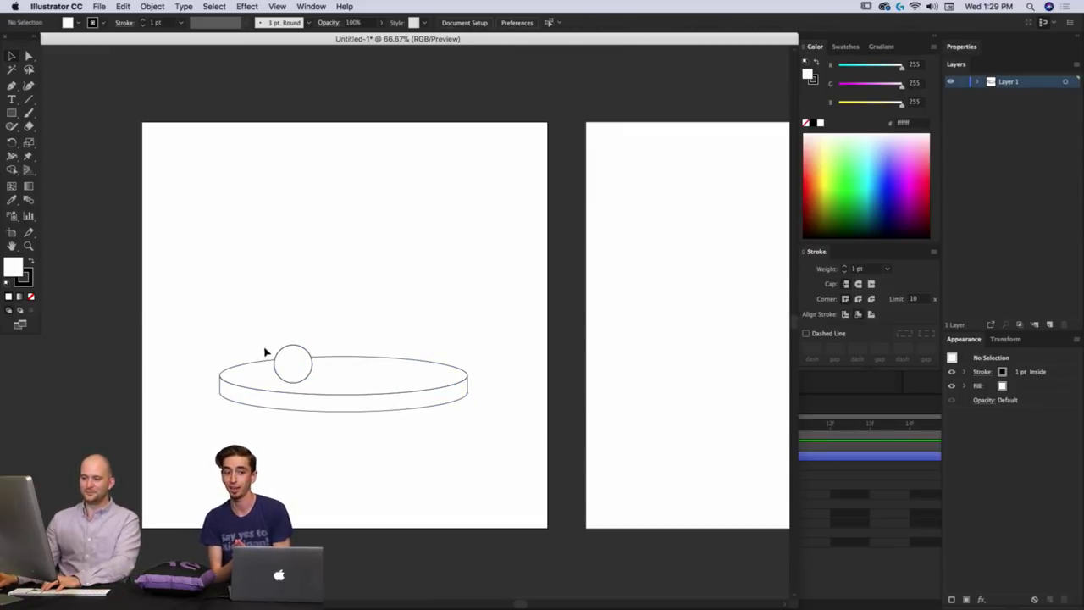
{"action": "left_click", "coordinate": [285, 352]}
{"action": "key", "text": "Delete"}
{"action": "left_click_drag", "start_coordinate": [347, 320], "coordinate": [340, 327]}
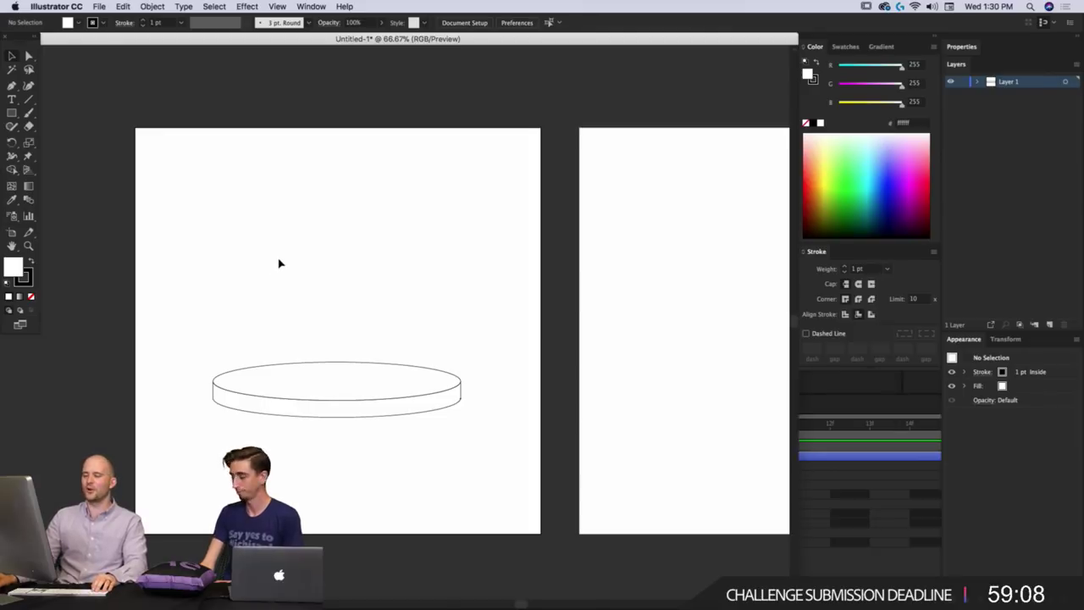
Draw a flat ellipse about 450 × 126 px on the artboard above the tin.
{"action": "left_click_drag", "start_coordinate": [11, 112], "coordinate": [65, 141]}
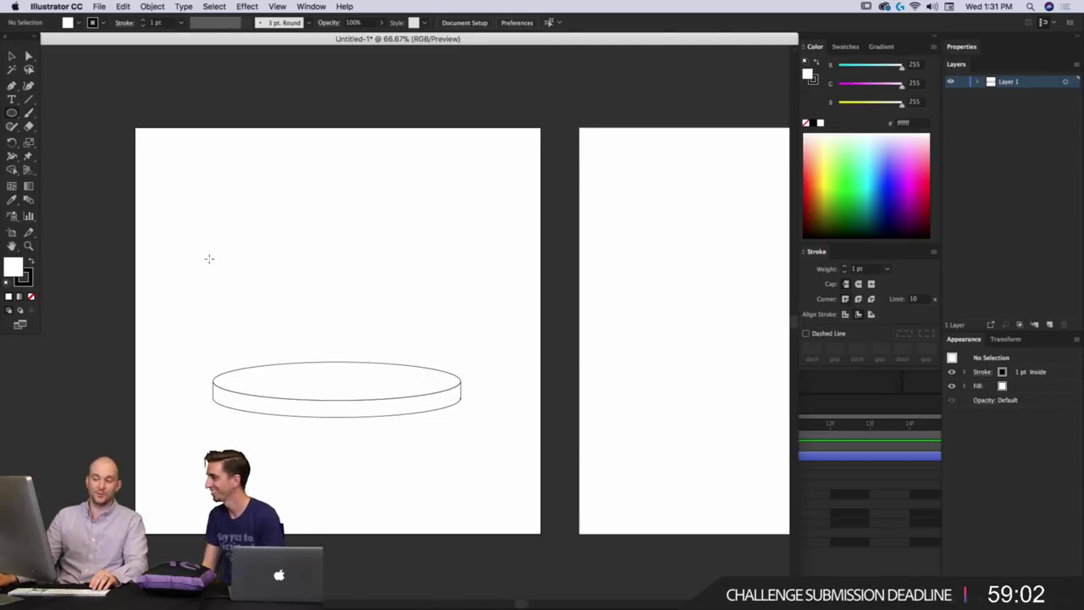
{"action": "left_click_drag", "start_coordinate": [332, 259], "coordinate": [416, 282]}
{"action": "key", "text": "v"}
{"action": "left_click", "coordinate": [193, 232]}
{"action": "left_click_drag", "start_coordinate": [284, 263], "coordinate": [280, 279]}
{"action": "left_click", "coordinate": [256, 296]}
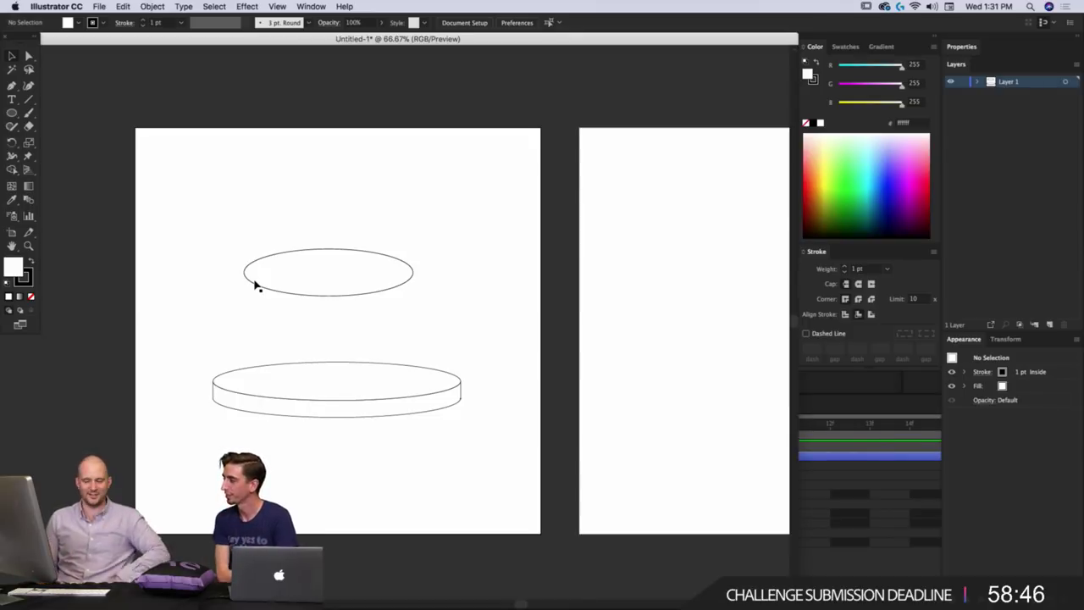
Duplicate the ellipse slightly upward so the two overlap, and deselect the artwork.
{"action": "left_click_drag", "start_coordinate": [328, 277], "coordinate": [354, 261]}
{"action": "left_click", "coordinate": [334, 239]}
{"action": "left_click", "coordinate": [332, 273]}
{"action": "key", "text": "shift+super+a"}
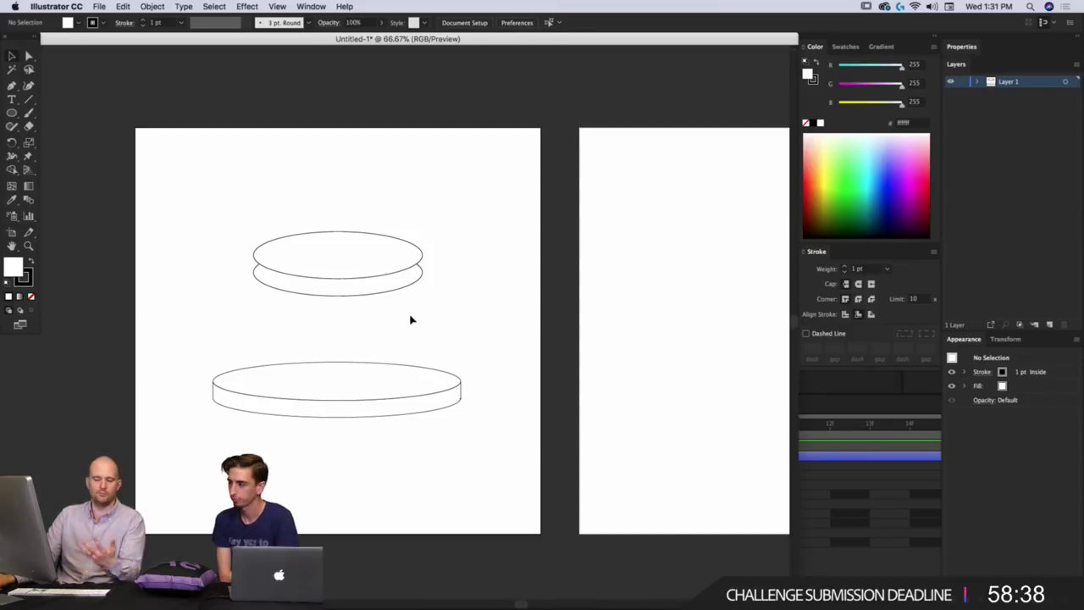
Move the lower of the two overlapping ellipses down, clear of the upper one.
{"action": "scroll", "coordinate": [354, 289], "scroll_direction": "up", "scroll_amount": 2}
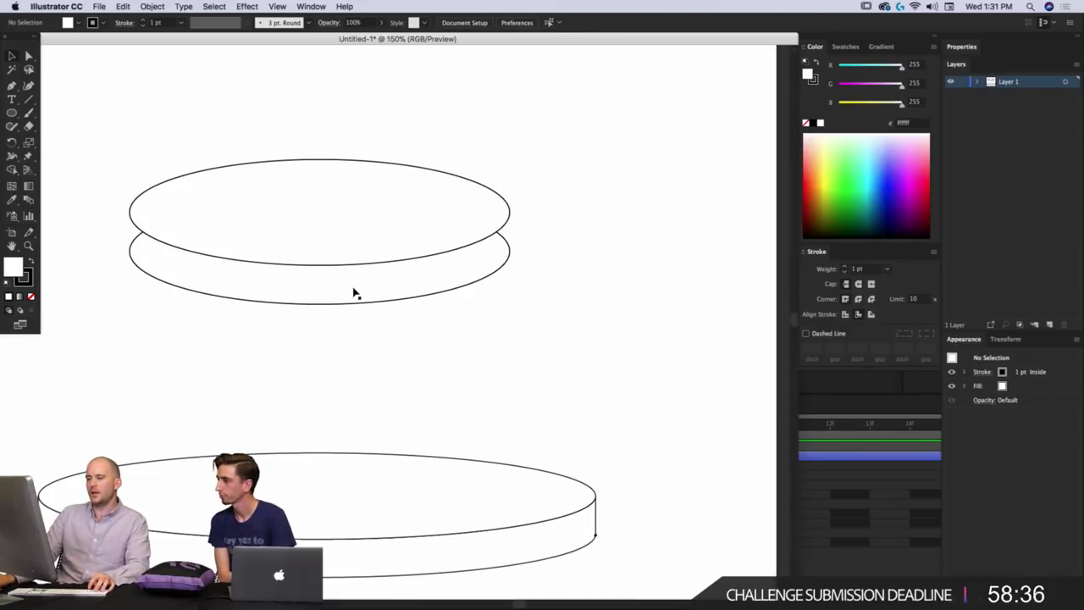
{"action": "scroll", "coordinate": [355, 287], "scroll_direction": "down", "scroll_amount": 2}
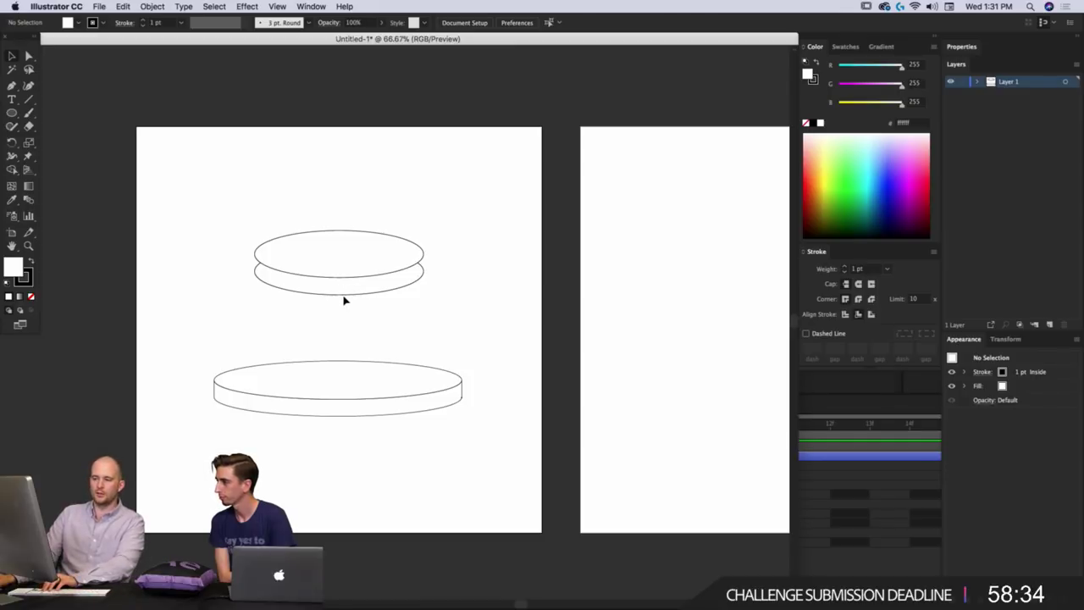
{"action": "left_click_drag", "start_coordinate": [344, 297], "coordinate": [338, 333]}
{"action": "left_click", "coordinate": [214, 225]}
{"action": "key", "text": "super+equal"}
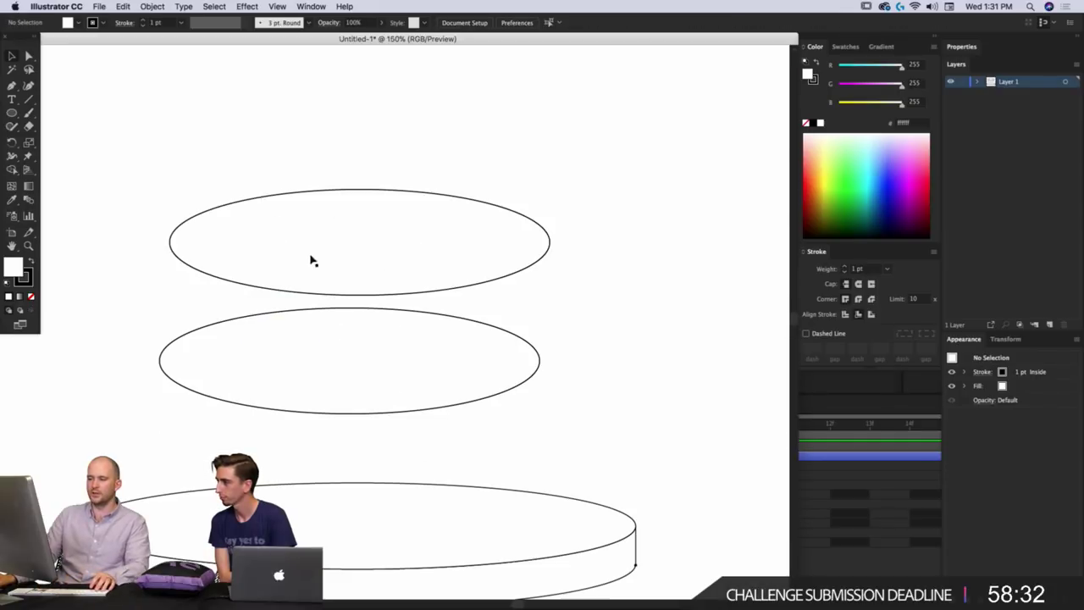
{"action": "key", "text": "super+minus"}
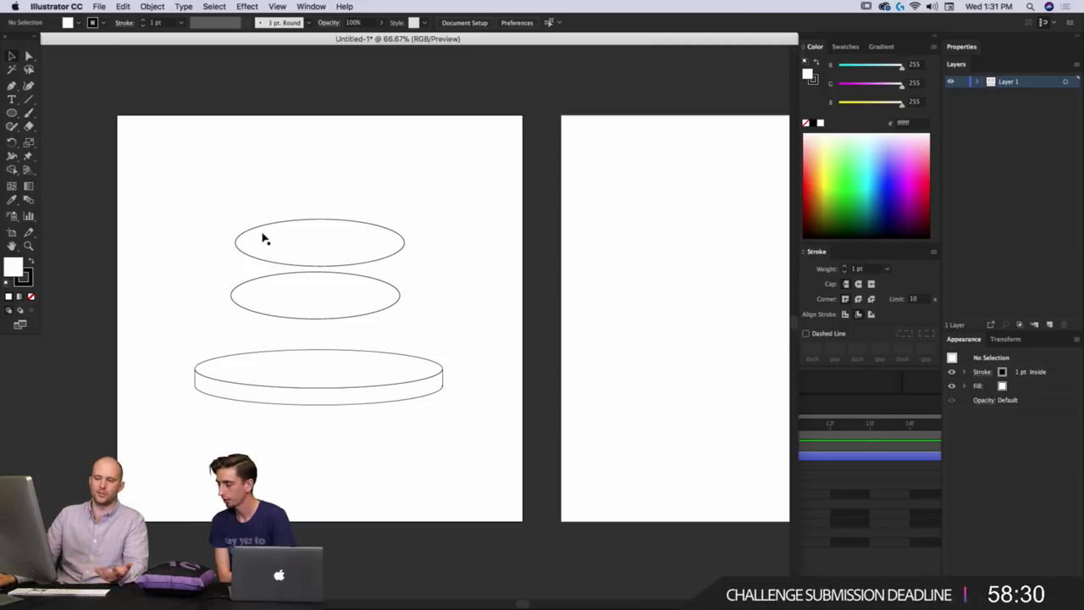
Add a smaller concentric copy inside the upper ellipse, about 408 × 102 px, to form an even rim.
{"action": "left_click", "coordinate": [295, 248]}
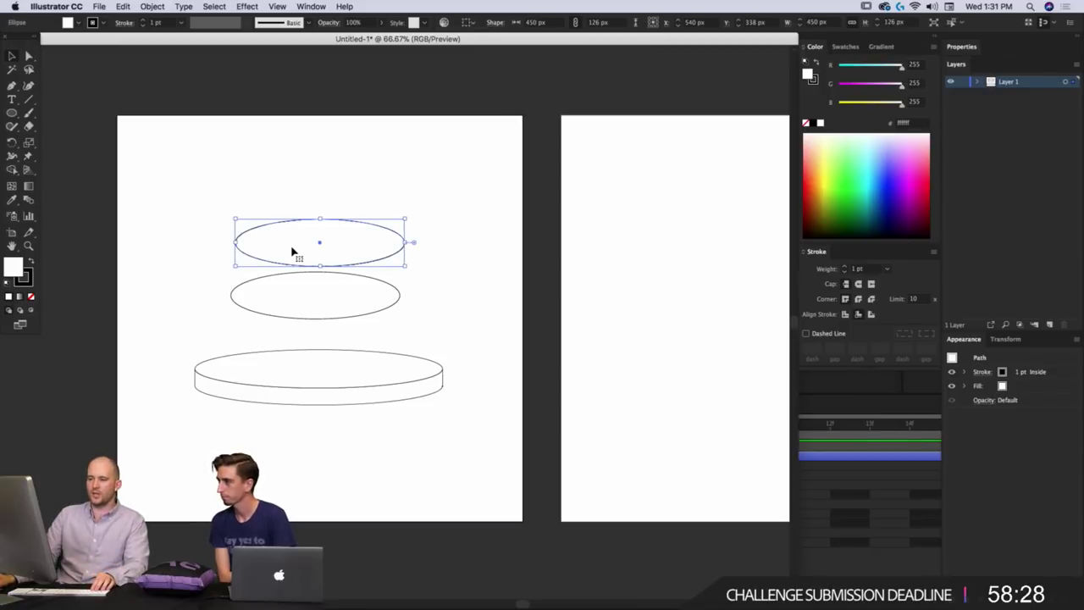
{"action": "key", "text": "a"}
{"action": "key", "text": "v"}
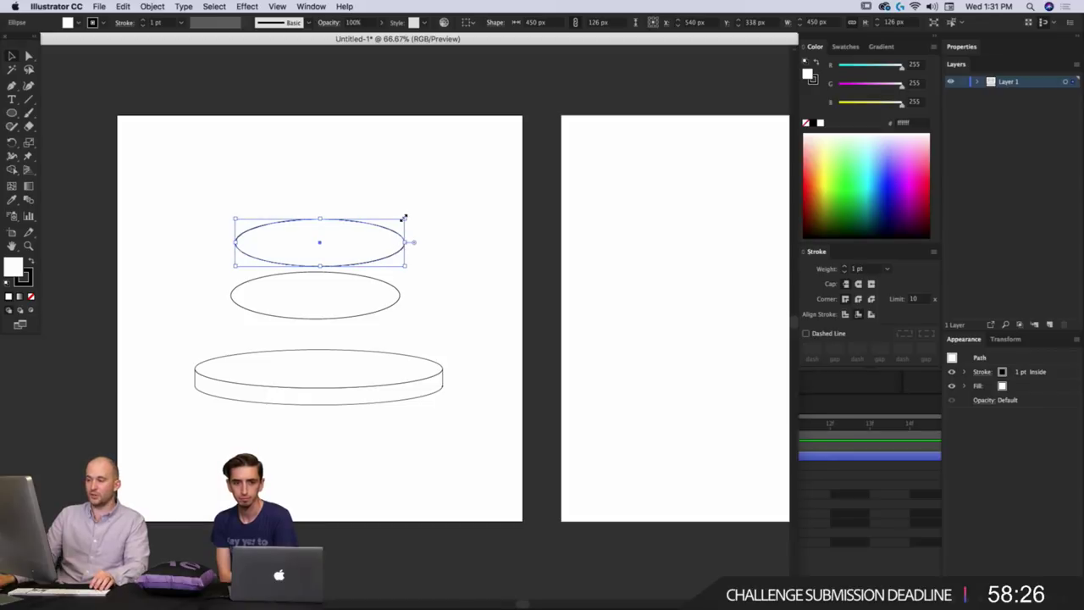
{"action": "left_click_drag", "start_coordinate": [402, 218], "coordinate": [399, 222]}
{"action": "left_click", "coordinate": [423, 217]}
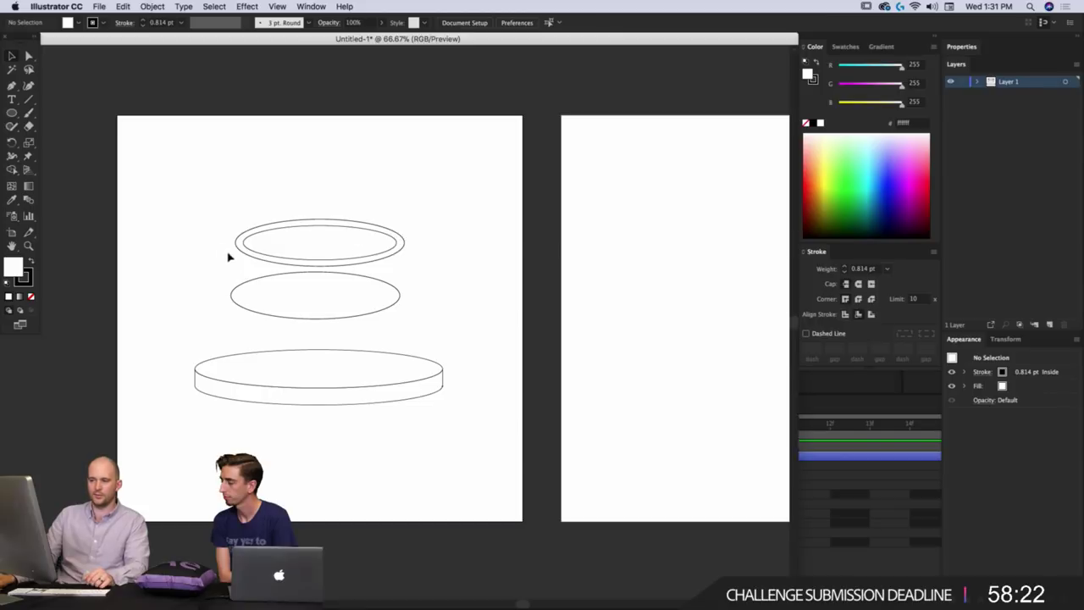
{"action": "left_click", "coordinate": [324, 259]}
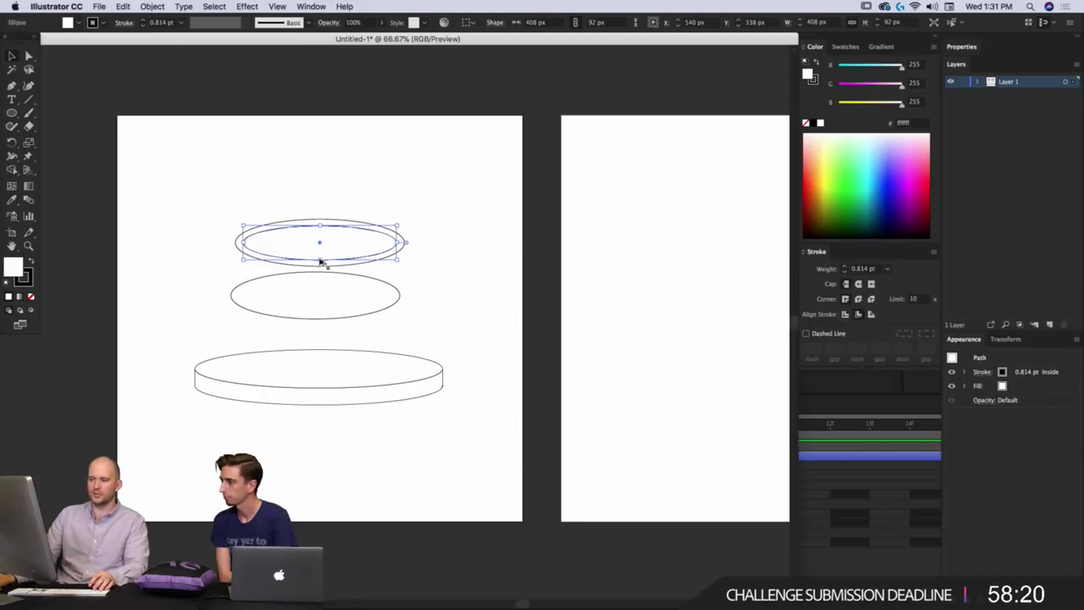
{"action": "left_click_drag", "start_coordinate": [319, 261], "coordinate": [319, 262]}
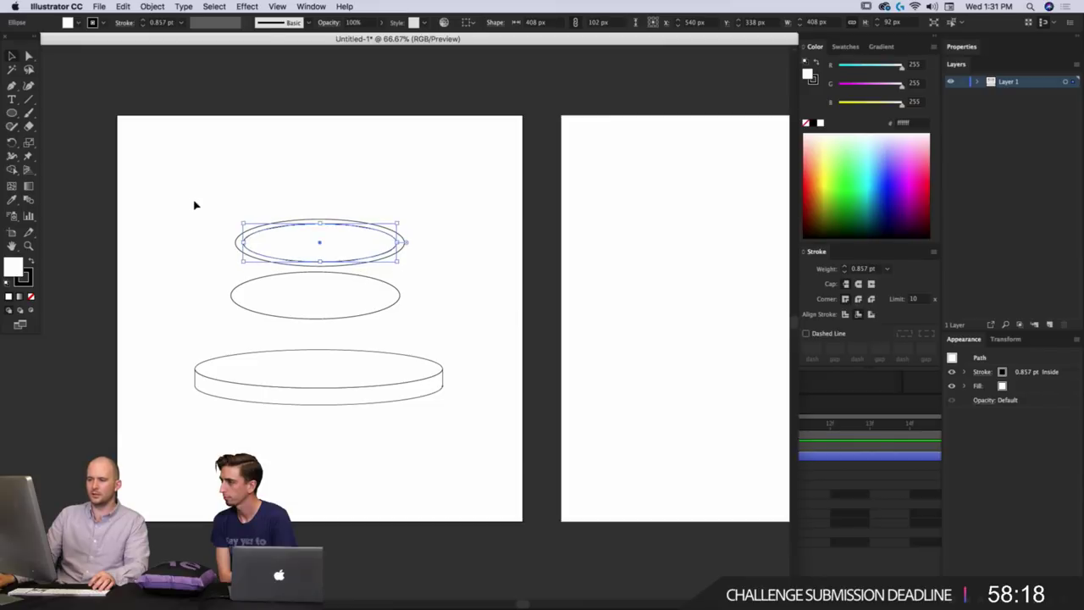
{"action": "left_click", "coordinate": [193, 203]}
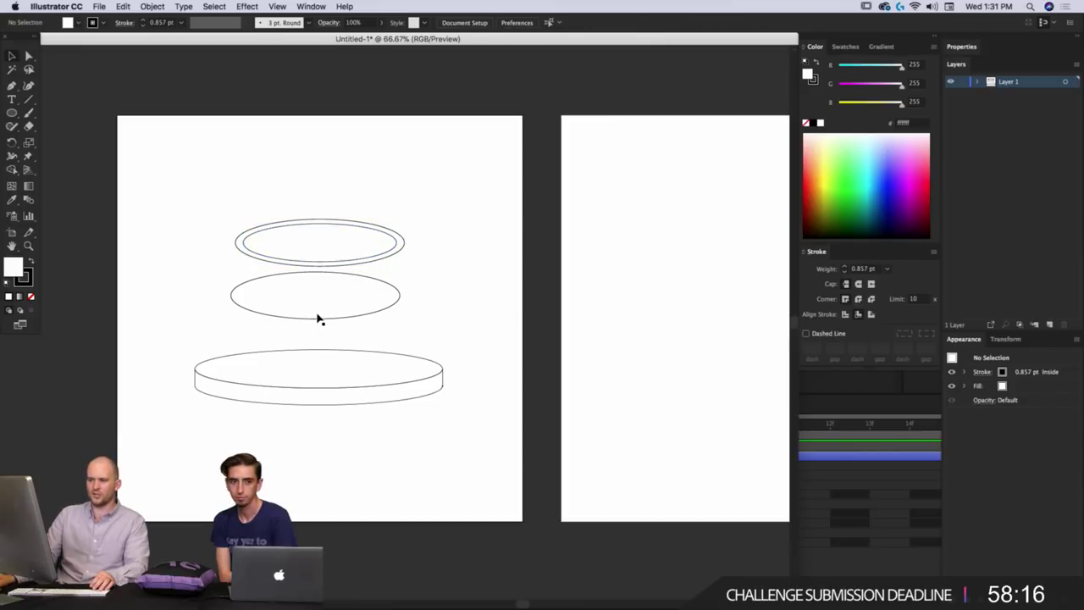
Delete the single ellipse between the rimmed lid and the tin.
{"action": "left_click_drag", "start_coordinate": [346, 317], "coordinate": [343, 333]}
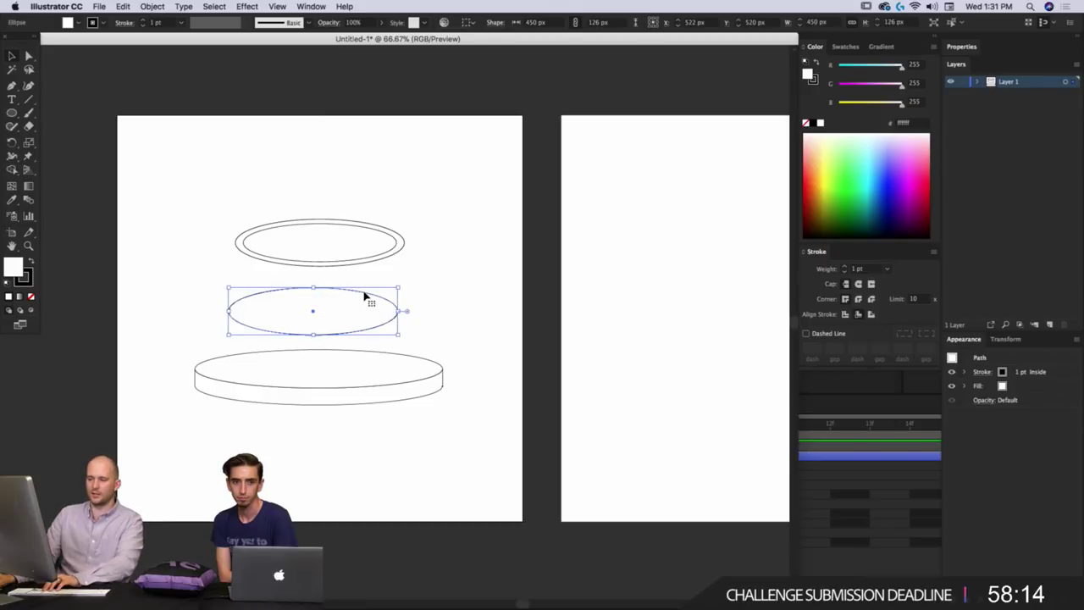
{"action": "key", "text": "super+shift+a"}
{"action": "key", "text": "Delete"}
{"action": "key", "text": "super+1"}
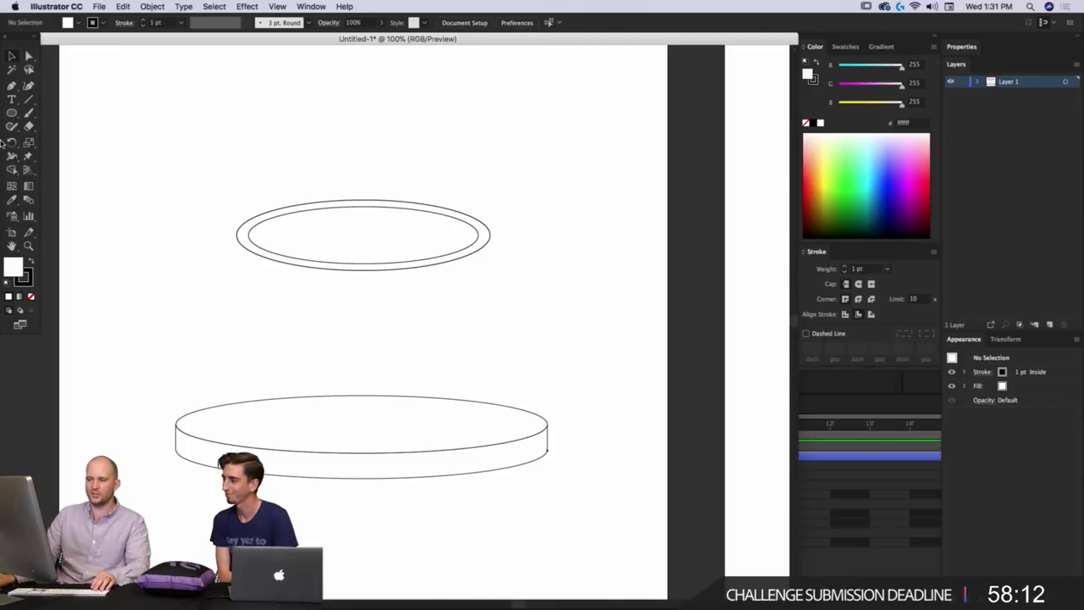
Draw five parallel diagonal lines with the Line Segment tool, spaced across the rimmed ellipse.
{"action": "left_click", "coordinate": [29, 99]}
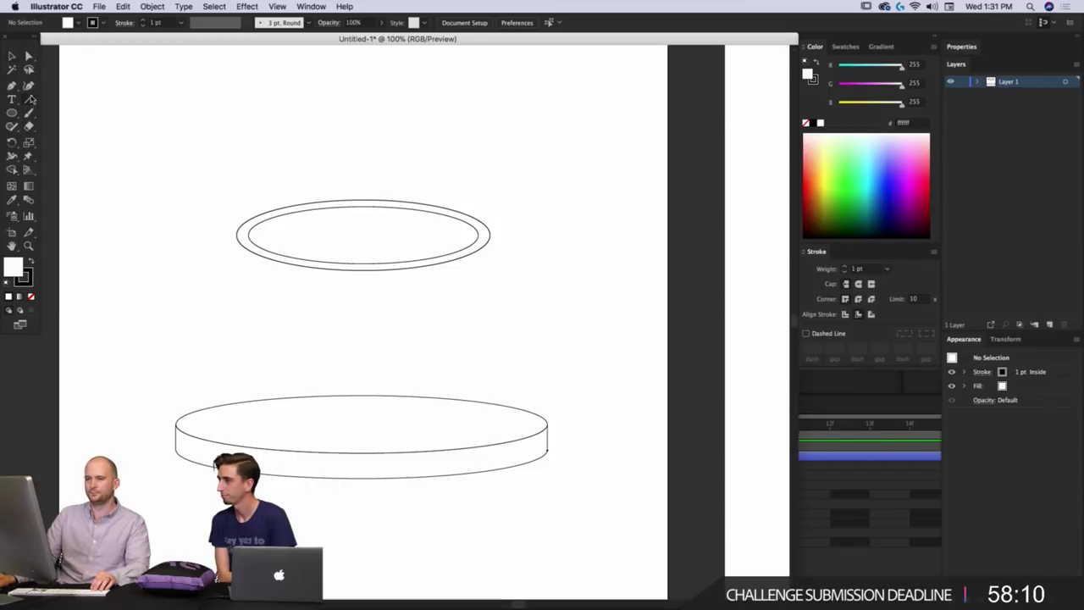
{"action": "mouse_move", "coordinate": [364, 232]}
{"action": "left_mouse_down"}
{"action": "mouse_move", "coordinate": [430, 296]}
{"action": "mouse_move", "coordinate": [338, 299]}
{"action": "mouse_move", "coordinate": [477, 285]}
{"action": "mouse_move", "coordinate": [449, 280]}
{"action": "mouse_move", "coordinate": [487, 273]}
{"action": "left_mouse_up"}
{"action": "left_click", "coordinate": [527, 266]}
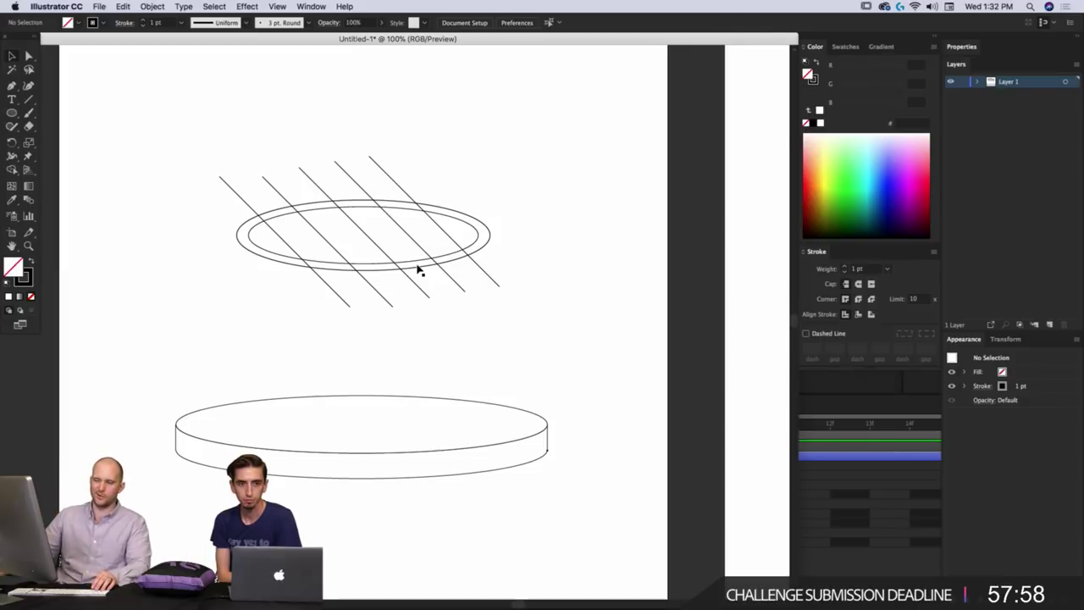
Draw an unfilled circle about 55 px wide below the rimmed ellipse's left end.
{"action": "scroll", "coordinate": [301, 252], "scroll_direction": "up", "scroll_amount": 1}
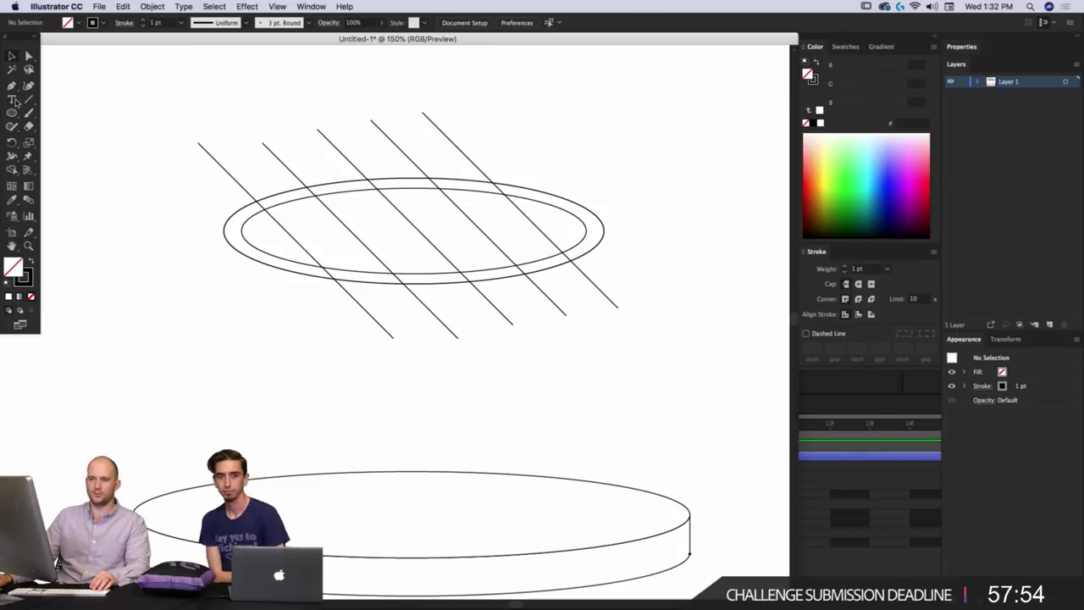
{"action": "left_click_drag", "start_coordinate": [12, 113], "coordinate": [40, 141]}
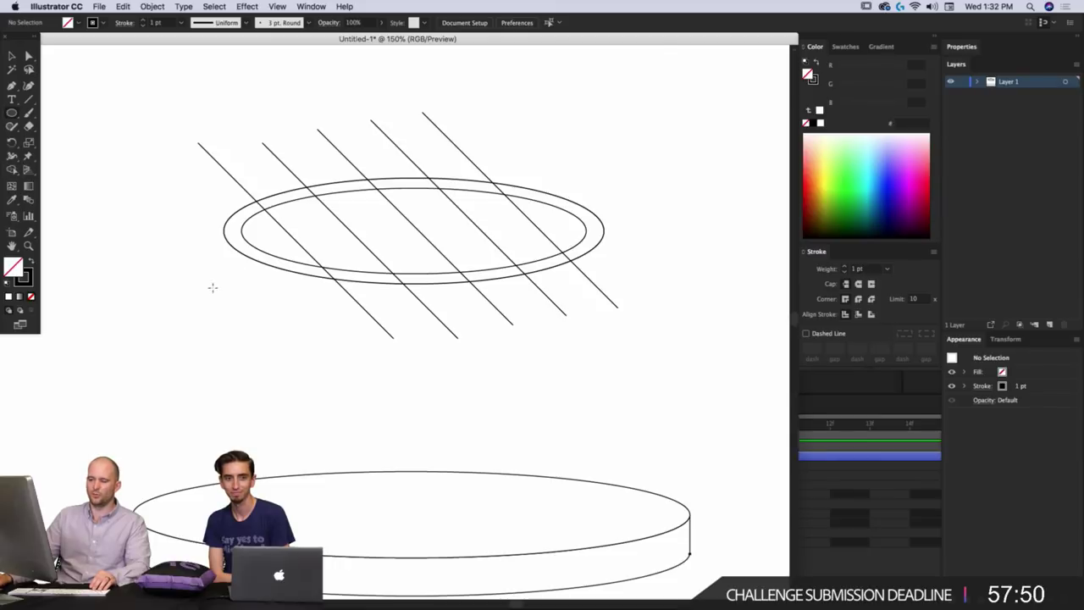
{"action": "left_click_drag", "start_coordinate": [211, 287], "coordinate": [261, 335]}
{"action": "left_click", "coordinate": [248, 314]}
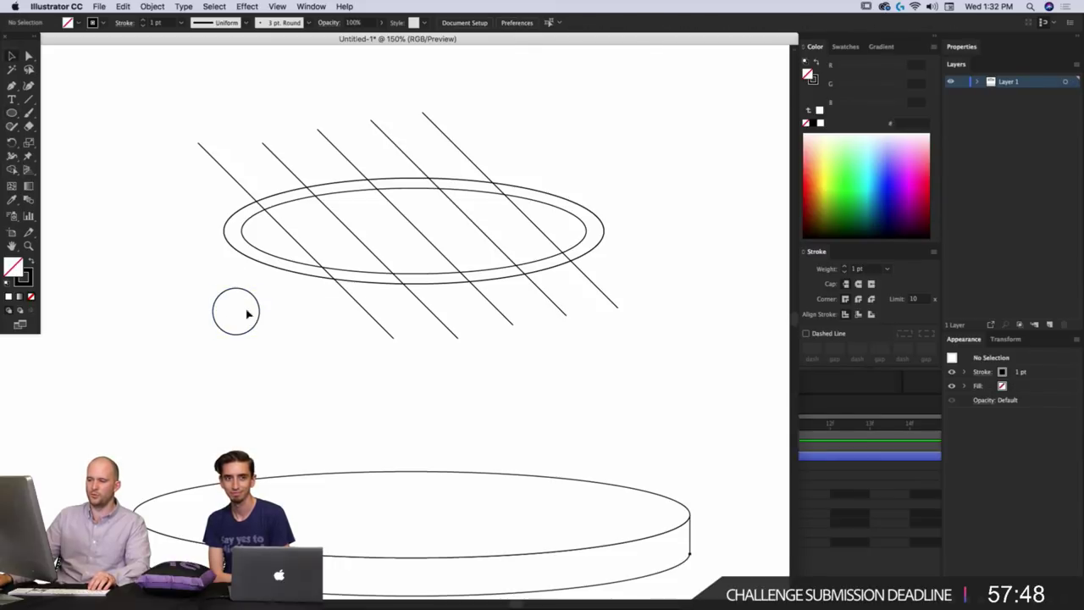
Move the small circle to the right and flatten it into an ellipse about 82 × 41 px.
{"action": "left_click", "coordinate": [260, 312]}
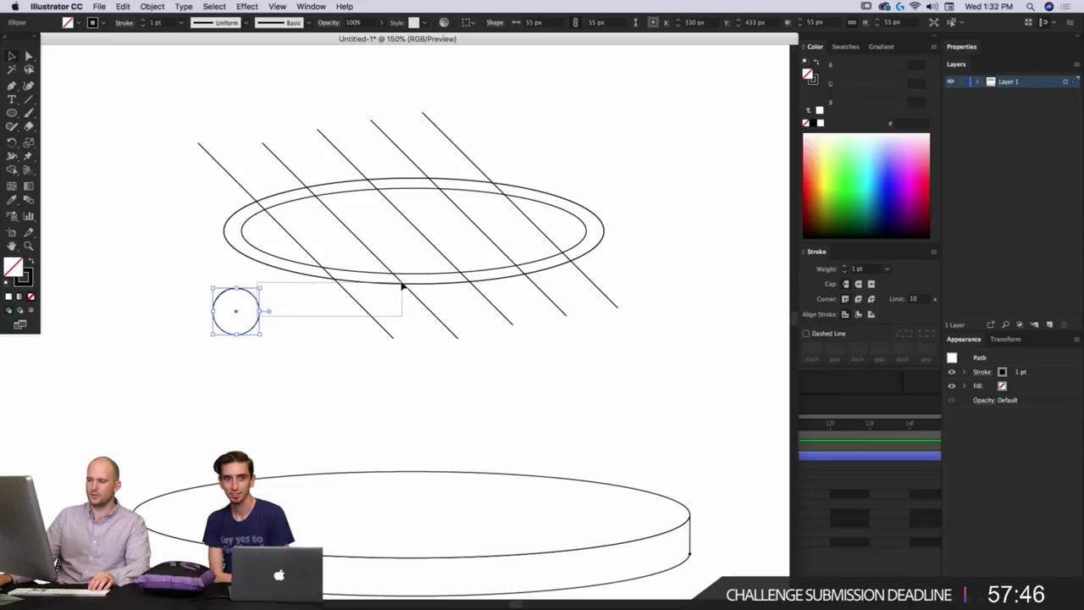
{"action": "left_click", "coordinate": [290, 314]}
{"action": "left_click_drag", "start_coordinate": [259, 315], "coordinate": [359, 296]}
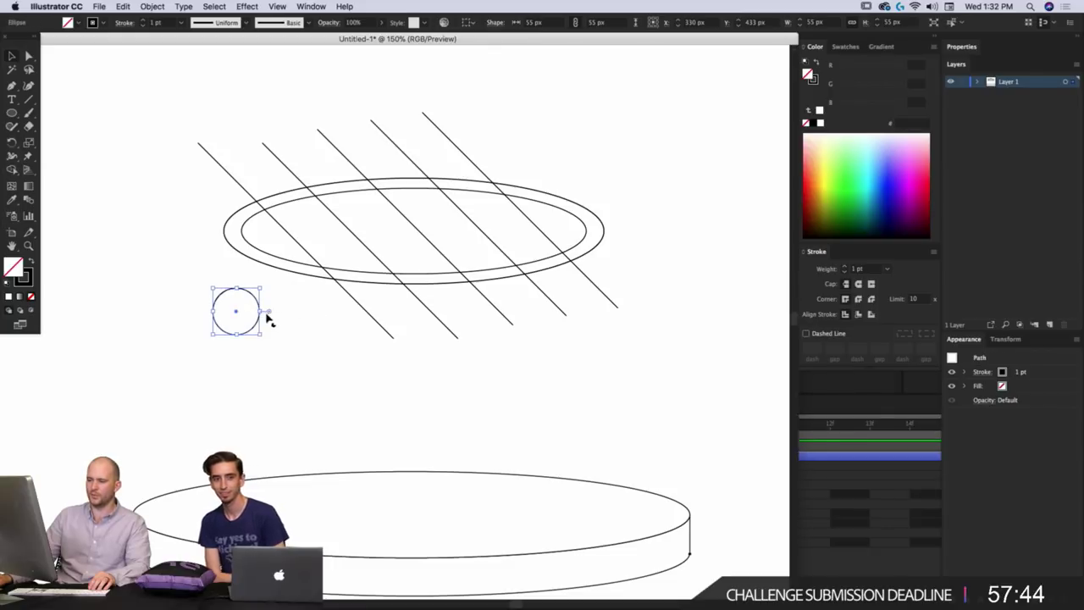
{"action": "left_click_drag", "start_coordinate": [258, 322], "coordinate": [337, 295]}
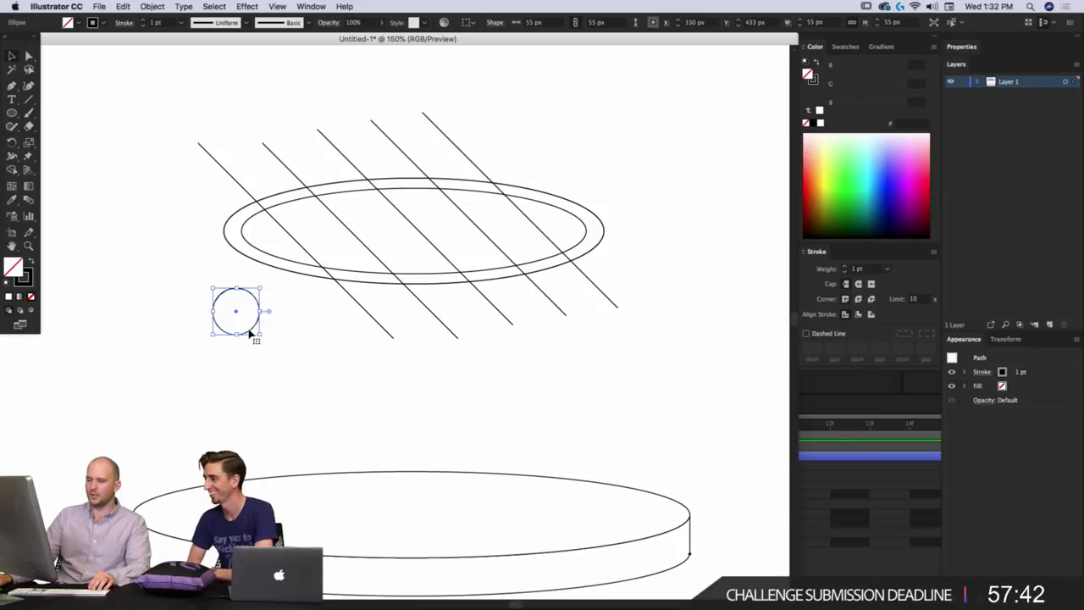
{"action": "mouse_move", "coordinate": [252, 334]}
{"action": "left_mouse_down"}
{"action": "mouse_move", "coordinate": [405, 277]}
{"action": "mouse_move", "coordinate": [369, 292]}
{"action": "mouse_move", "coordinate": [367, 282]}
{"action": "mouse_move", "coordinate": [316, 336]}
{"action": "left_mouse_up"}
Delete the small ellipse's top anchor point and convert the remaining arc's left end to a corner point.
{"action": "key", "text": "a"}
{"action": "left_click", "coordinate": [318, 321]}
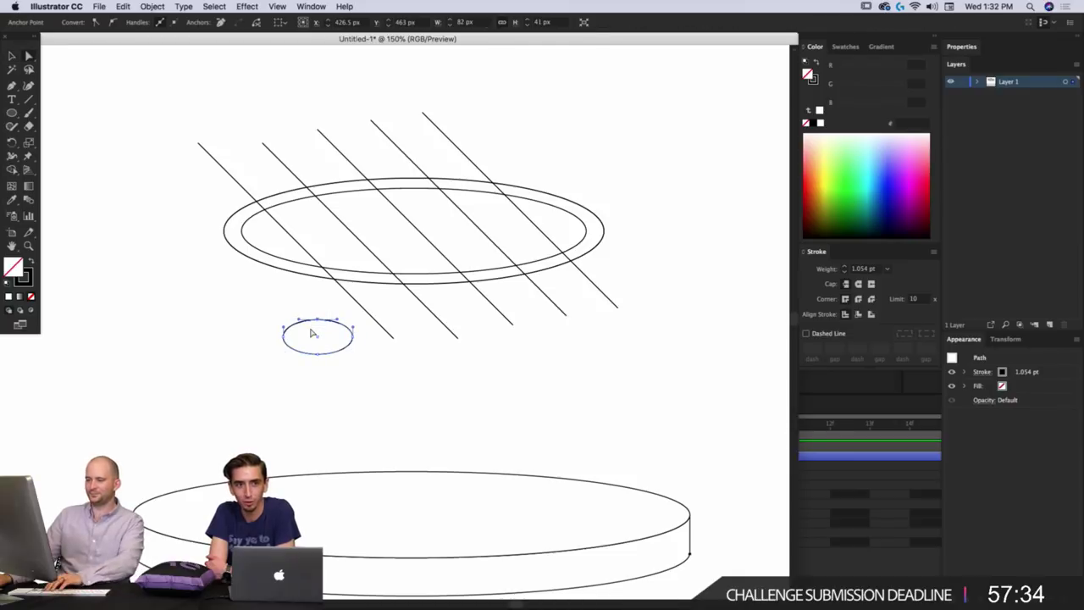
{"action": "key", "text": "Delete"}
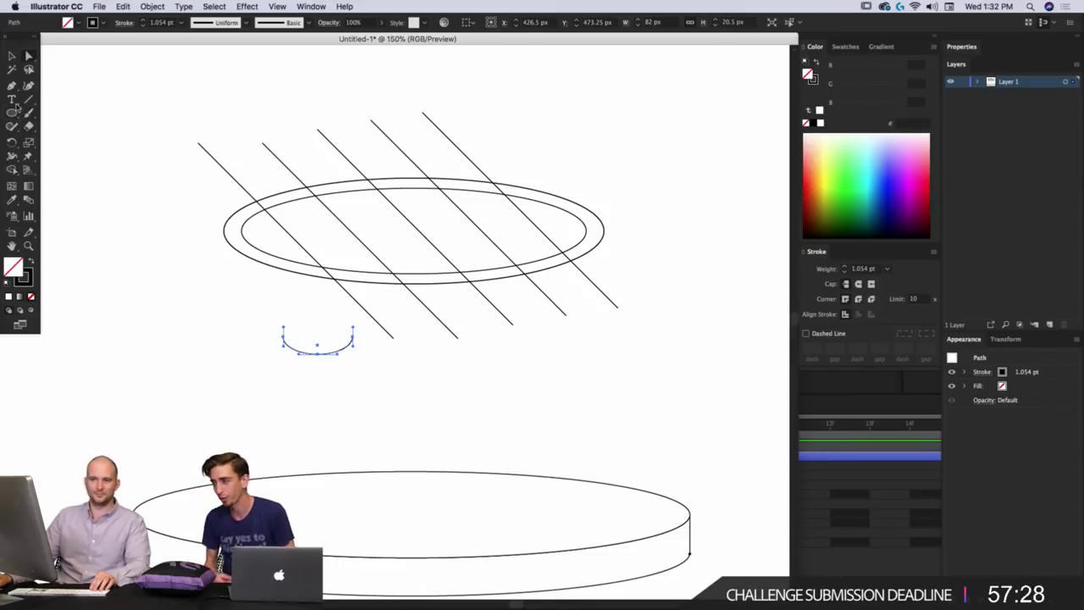
{"action": "left_click_drag", "start_coordinate": [12, 91], "coordinate": [67, 127]}
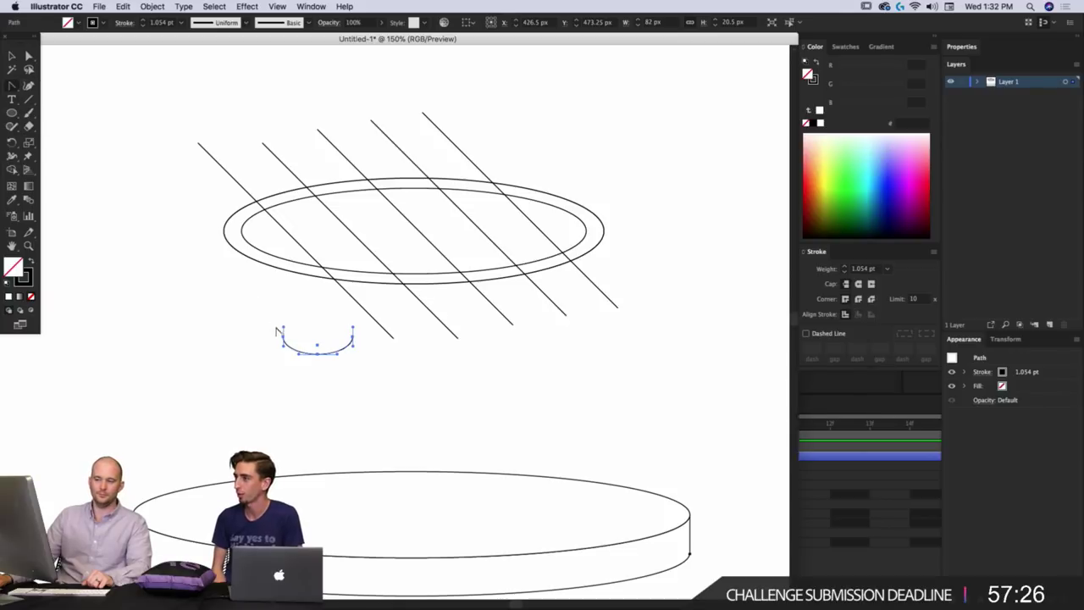
{"action": "left_click", "coordinate": [283, 338]}
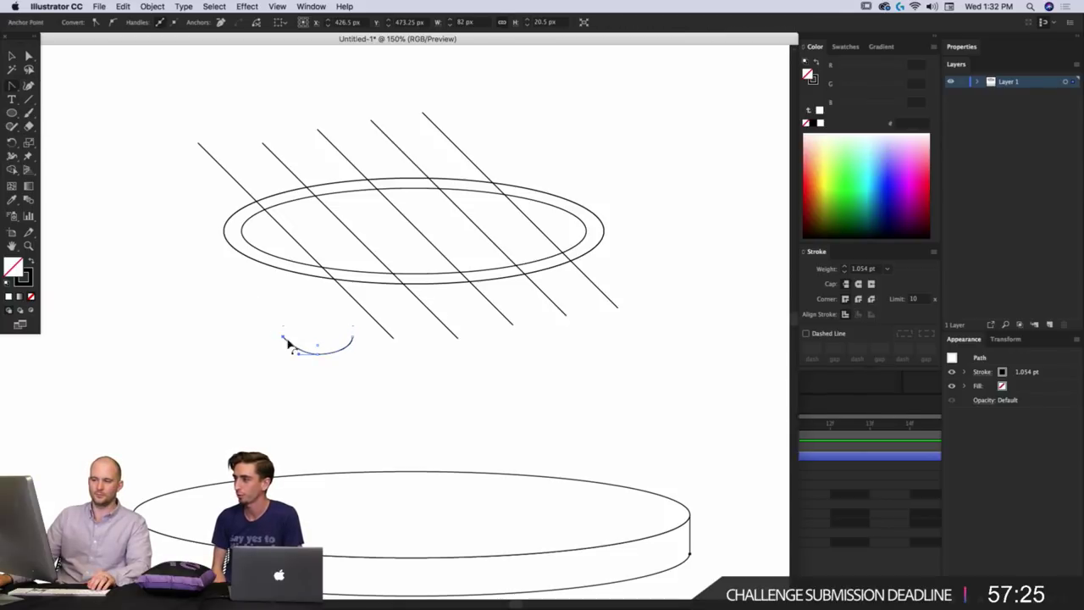
Convert the arc's right end to a corner point and move the arc onto the ellipse's lower edge between the first two diagonal lines.
{"action": "left_click", "coordinate": [352, 339]}
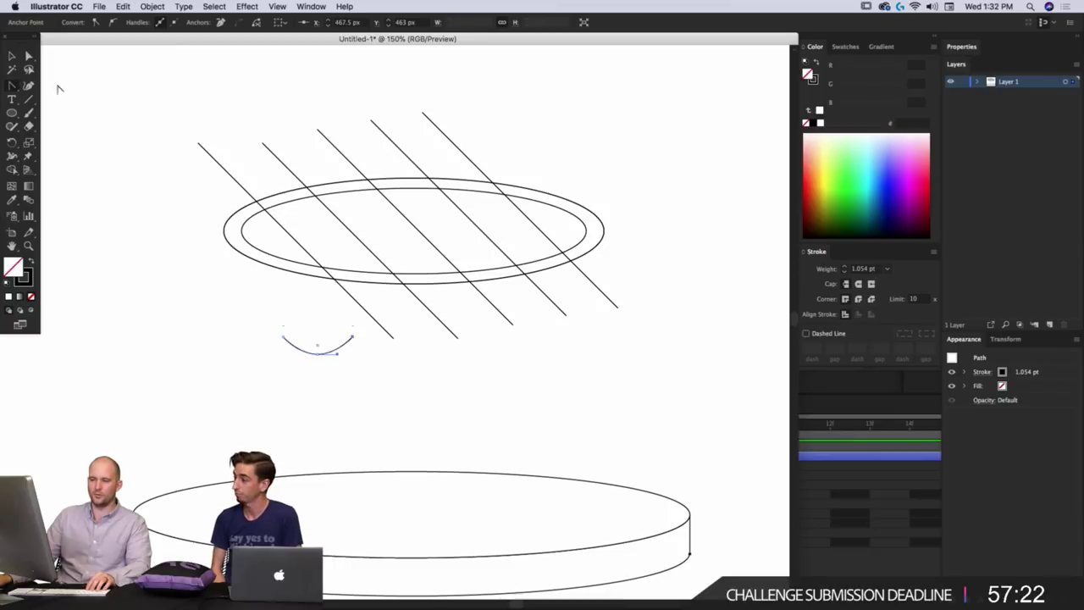
{"action": "left_click", "coordinate": [12, 56]}
{"action": "left_click", "coordinate": [337, 375]}
{"action": "left_click", "coordinate": [337, 352]}
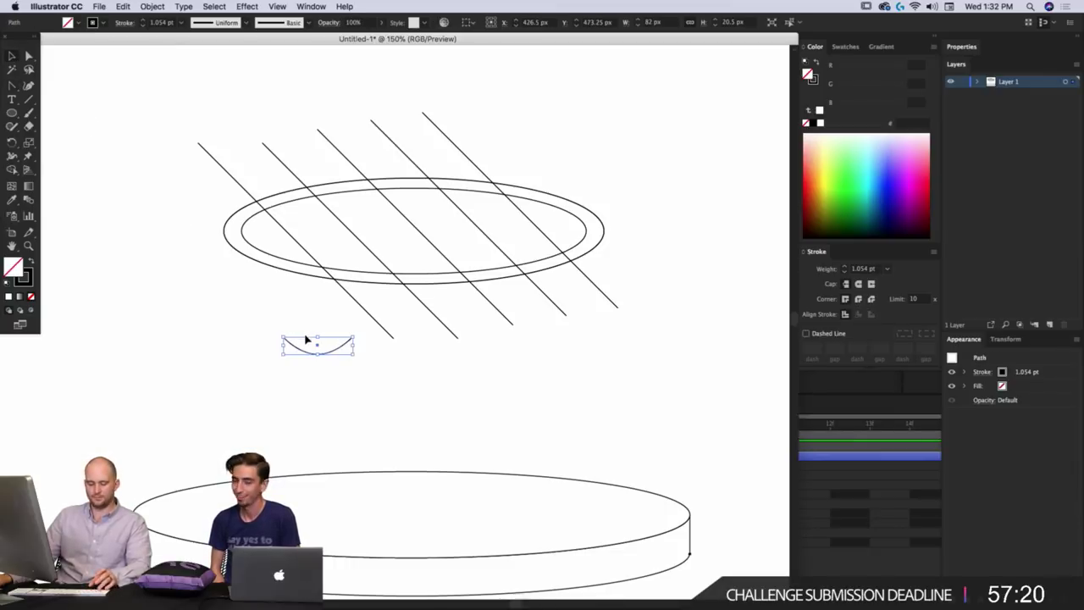
{"action": "key", "text": "a"}
{"action": "left_click_drag", "start_coordinate": [286, 339], "coordinate": [335, 282]}
{"action": "key", "text": "v"}
{"action": "scroll", "coordinate": [399, 290], "scroll_direction": "up", "scroll_amount": 2}
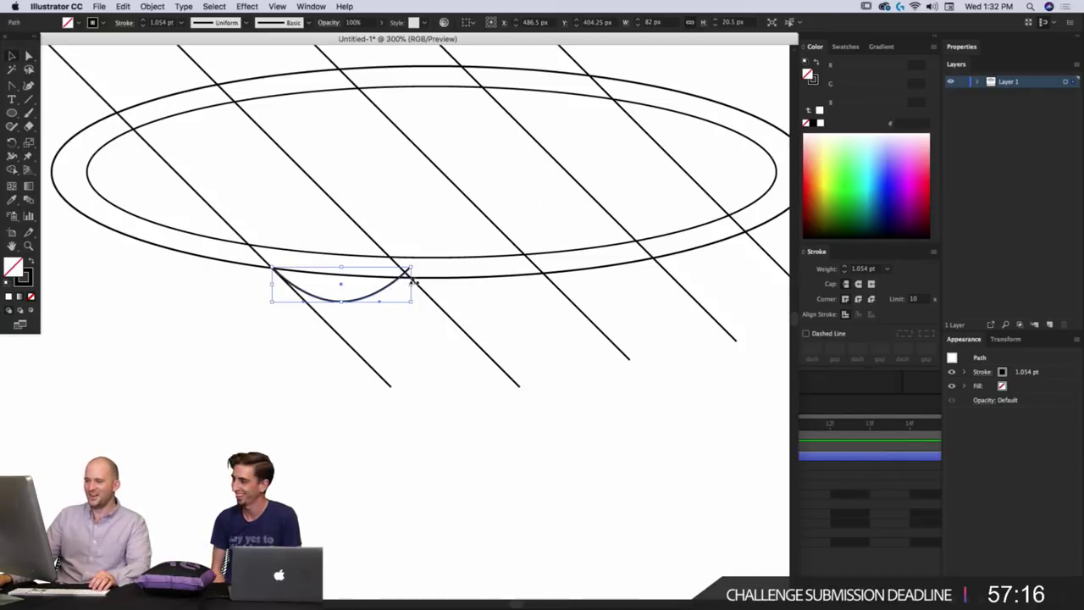
Delete the arc from the ellipse's lower edge.
{"action": "key", "text": "Delete"}
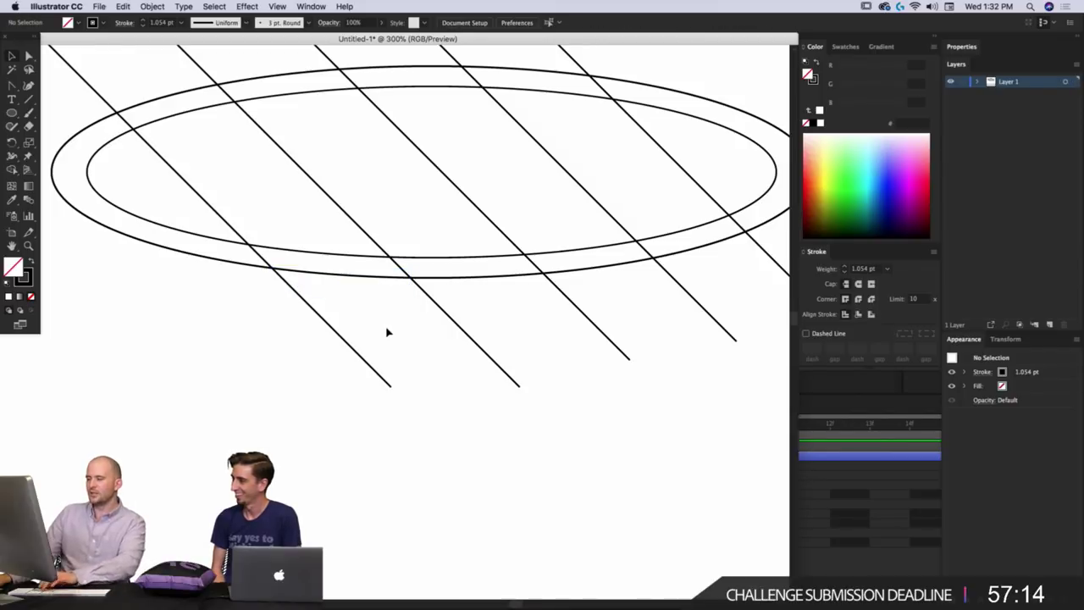
{"action": "scroll", "coordinate": [386, 333], "scroll_direction": "up", "scroll_amount": 3}
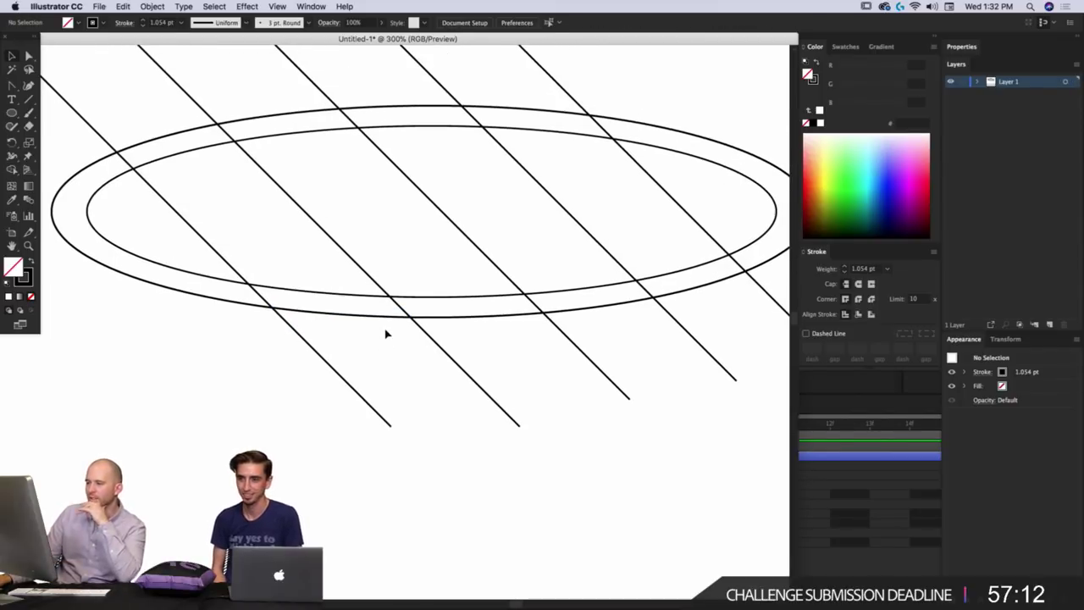
{"action": "scroll", "coordinate": [386, 339], "scroll_direction": "down", "scroll_amount": 6}
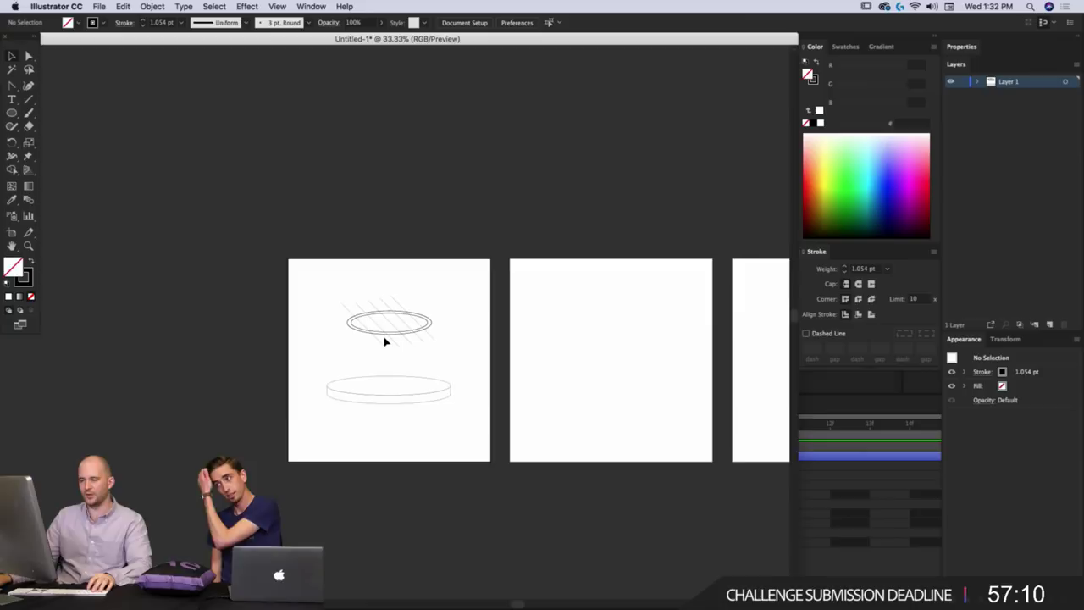
{"action": "scroll", "coordinate": [385, 339], "scroll_direction": "up", "scroll_amount": 2}
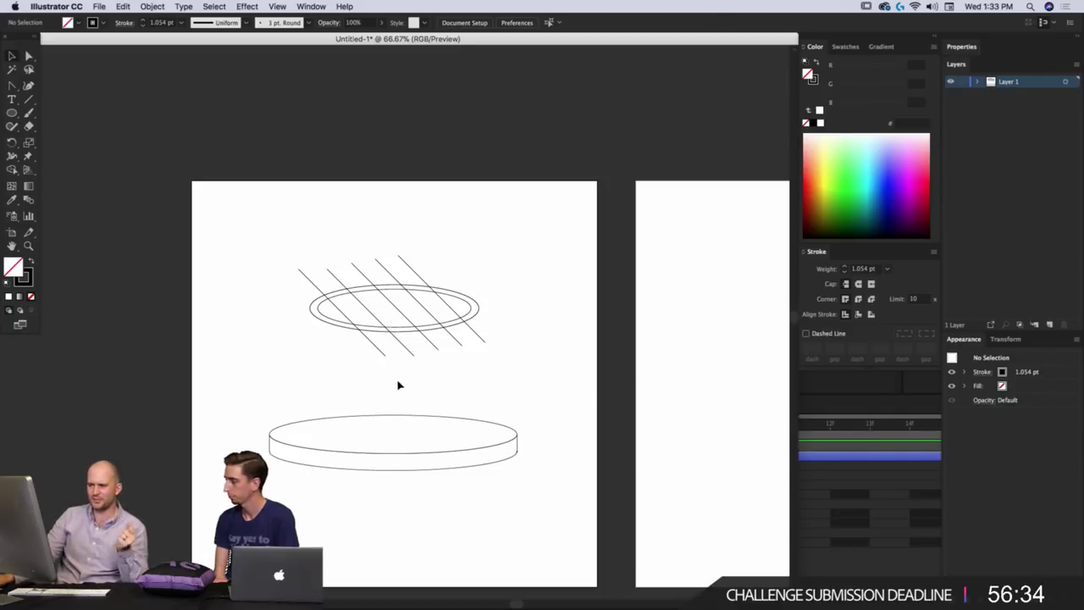
{"action": "key", "text": "super+a"}
{"action": "scroll", "coordinate": [466, 275], "scroll_direction": "down", "scroll_amount": 3}
{"action": "key", "text": "backslash"}
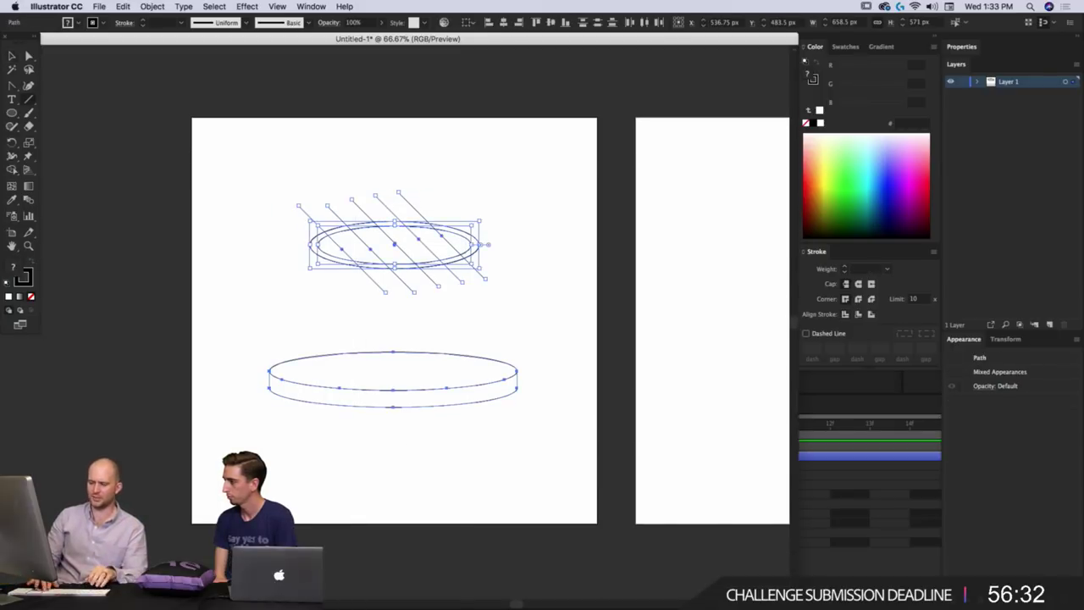
{"action": "key", "text": "Delete"}
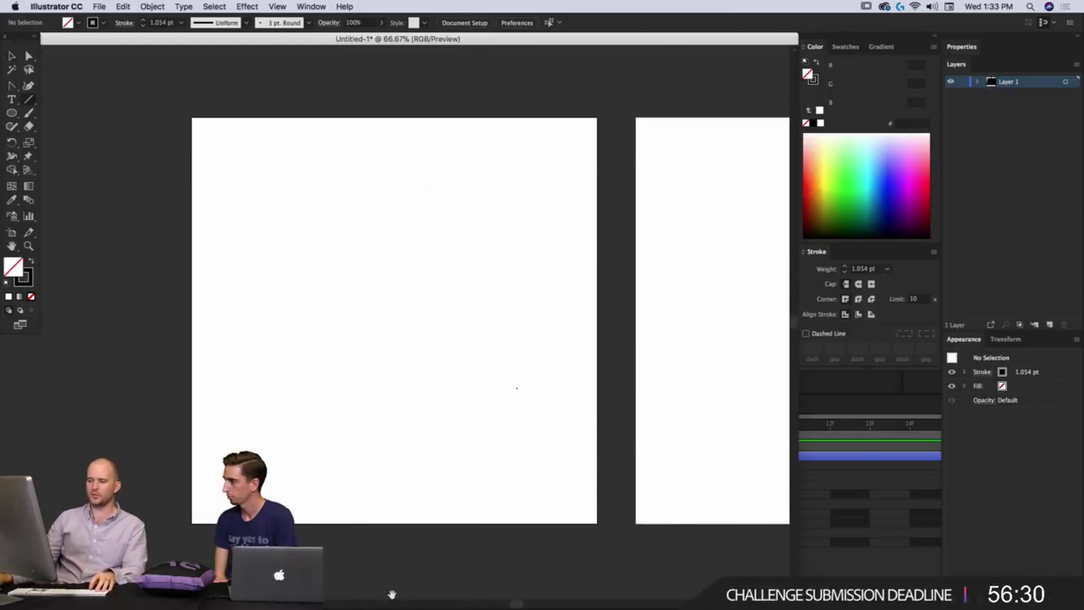
{"action": "left_click_drag", "start_coordinate": [420, 373], "coordinate": [417, 396]}
{"action": "left_click_drag", "start_coordinate": [429, 364], "coordinate": [597, 511]}
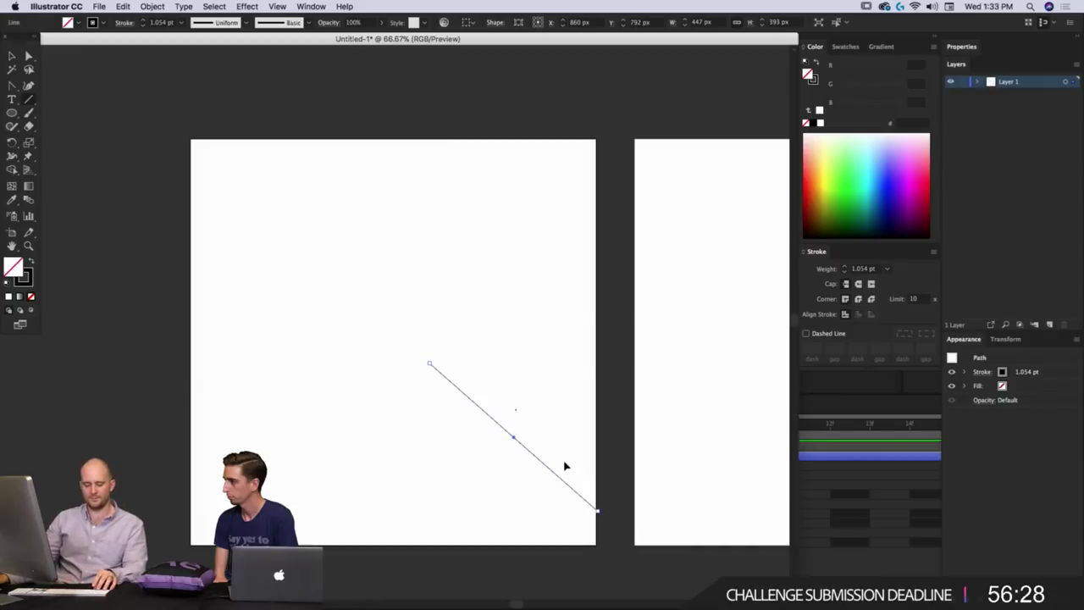
{"action": "key", "text": "Delete"}
{"action": "key", "text": "v"}
{"action": "left_click_drag", "start_coordinate": [539, 380], "coordinate": [468, 459]}
{"action": "key", "text": "Delete"}
{"action": "left_click_drag", "start_coordinate": [402, 386], "coordinate": [282, 375]}
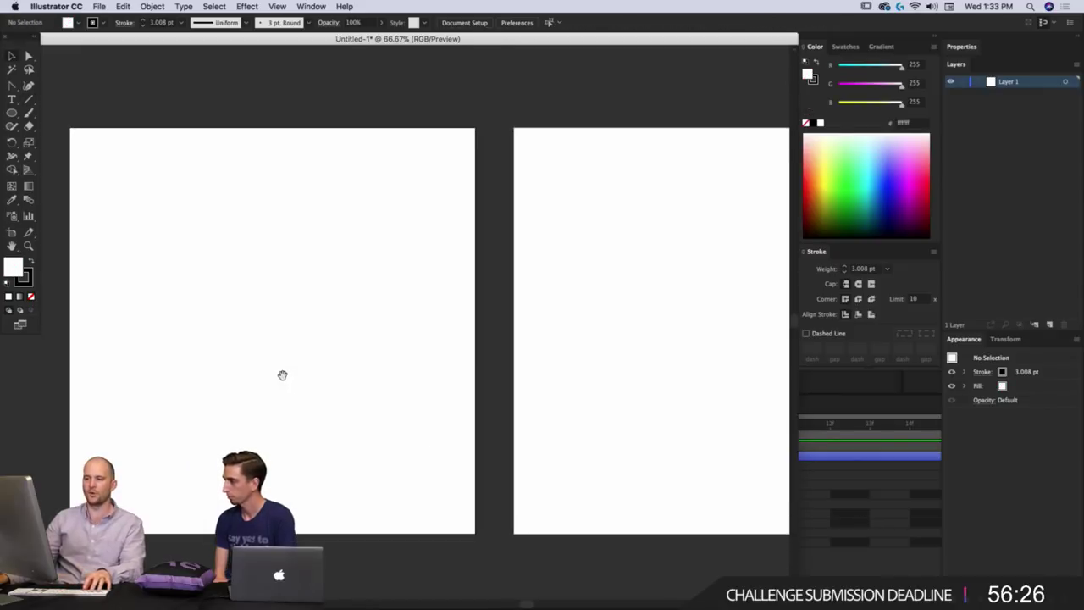
{"action": "key", "text": "super+z"}
Draw an unfilled rectangle about 574 × 66 px near the centre of the second artboard.
{"action": "scroll", "coordinate": [407, 404], "scroll_direction": "right", "scroll_amount": 5}
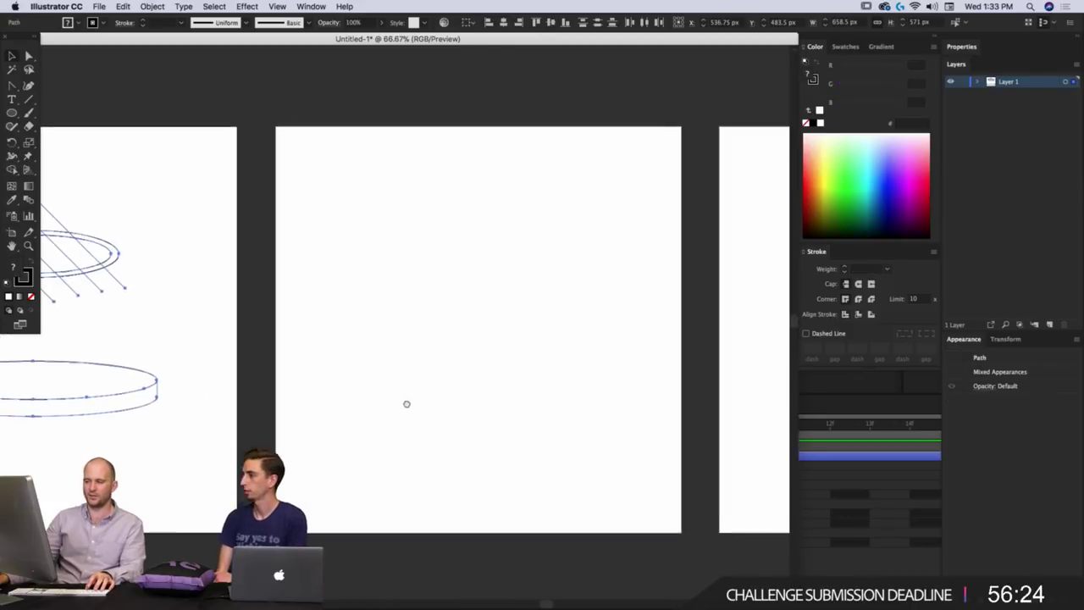
{"action": "left_click_drag", "start_coordinate": [406, 404], "coordinate": [377, 427]}
{"action": "left_click", "coordinate": [479, 399]}
{"action": "left_click_drag", "start_coordinate": [496, 389], "coordinate": [478, 373]}
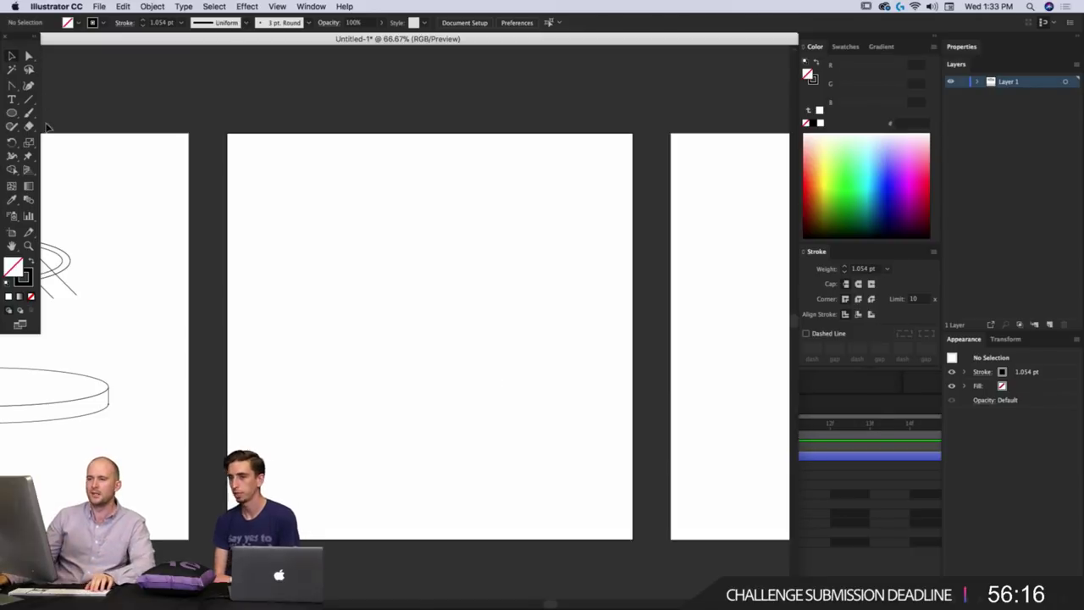
{"action": "left_click_drag", "start_coordinate": [14, 119], "coordinate": [59, 113]}
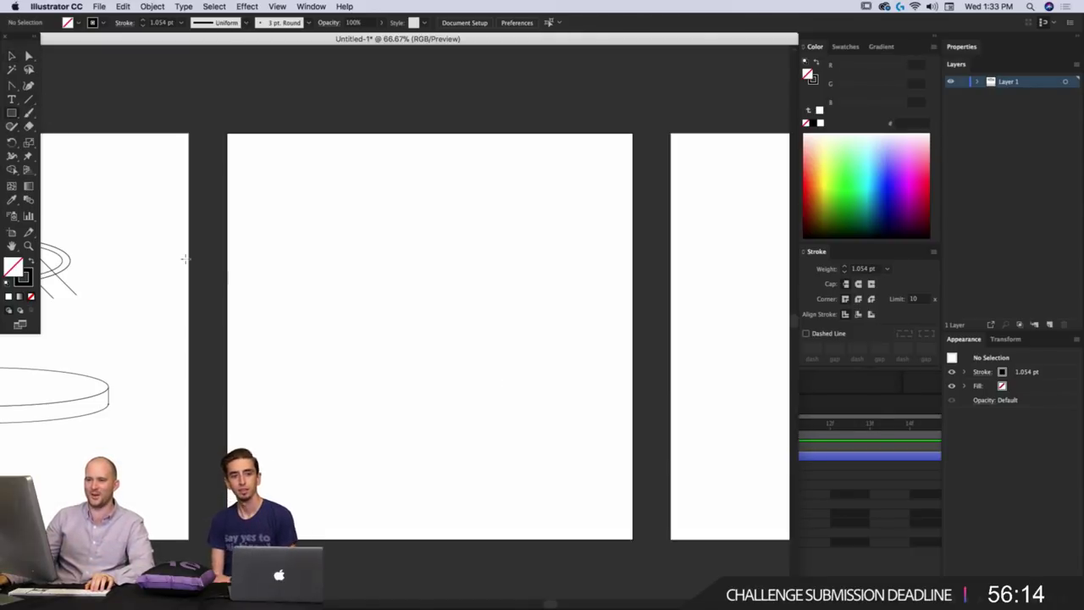
{"action": "key", "text": "v"}
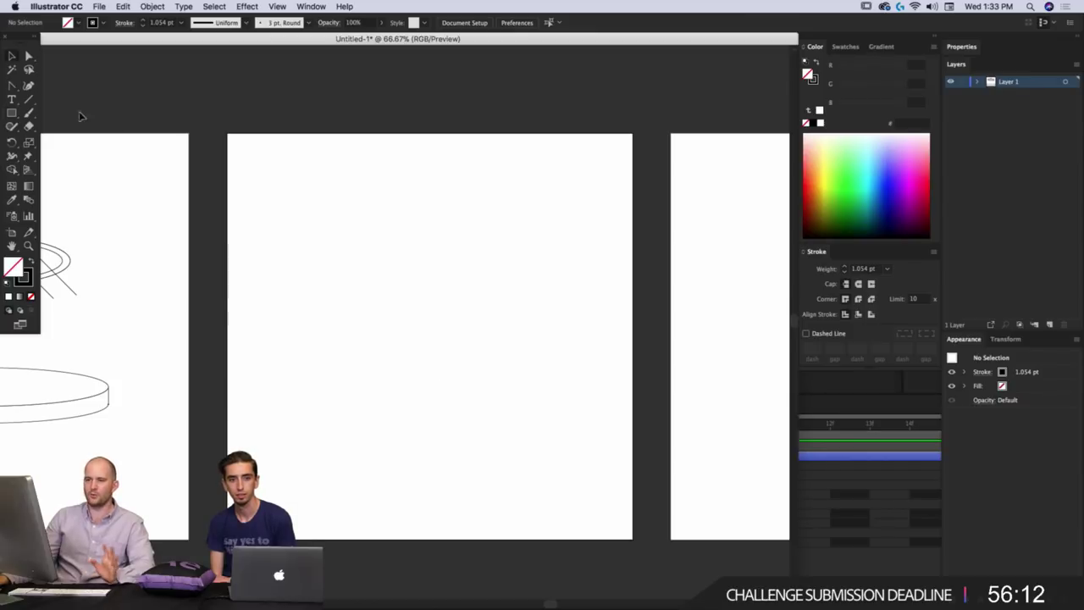
{"action": "left_click_drag", "start_coordinate": [15, 116], "coordinate": [40, 131]}
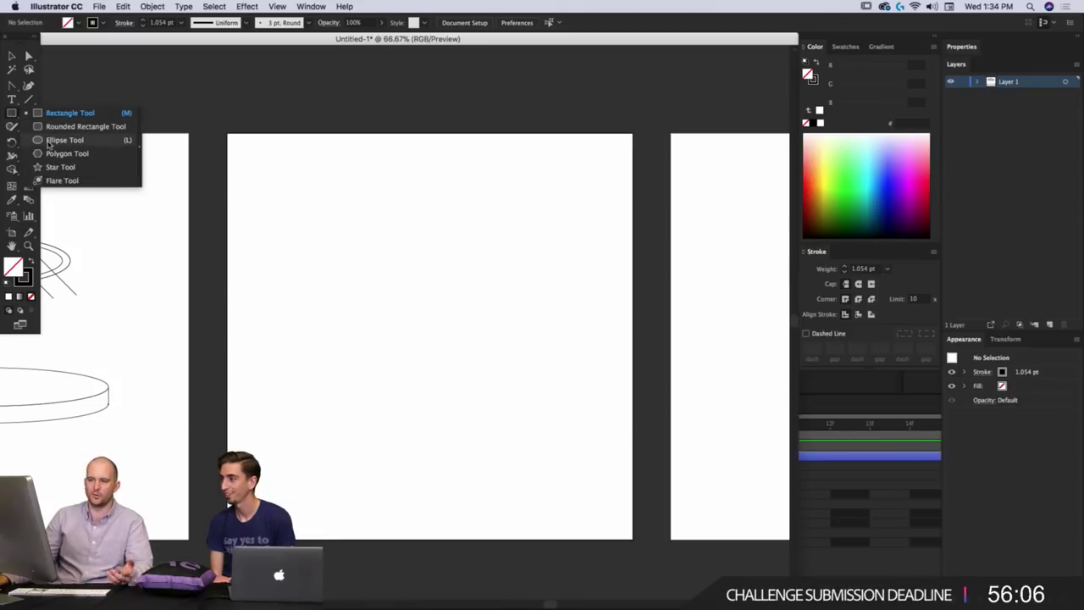
{"action": "left_click_drag", "start_coordinate": [48, 144], "coordinate": [51, 140]}
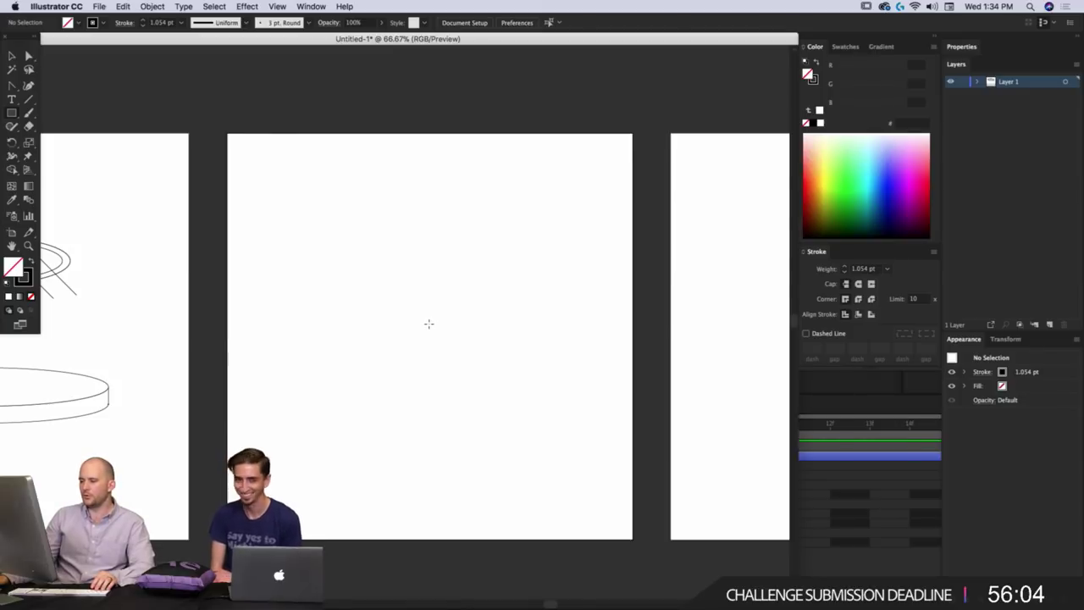
{"action": "left_click_drag", "start_coordinate": [428, 323], "coordinate": [537, 335]}
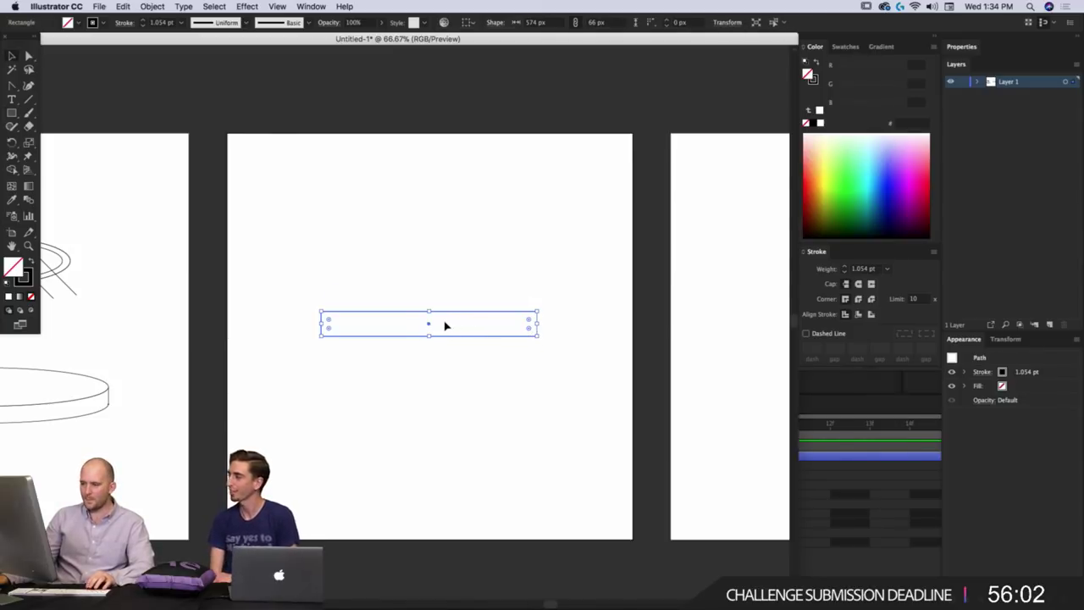
Slant the rectangle into a parallelogram about 637 px wide, lower on the artboard, with the default white fill and 1 pt black stroke.
{"action": "left_click_drag", "start_coordinate": [428, 324], "coordinate": [440, 436]}
{"action": "left_click", "coordinate": [503, 388]}
{"action": "left_click", "coordinate": [7, 283]}
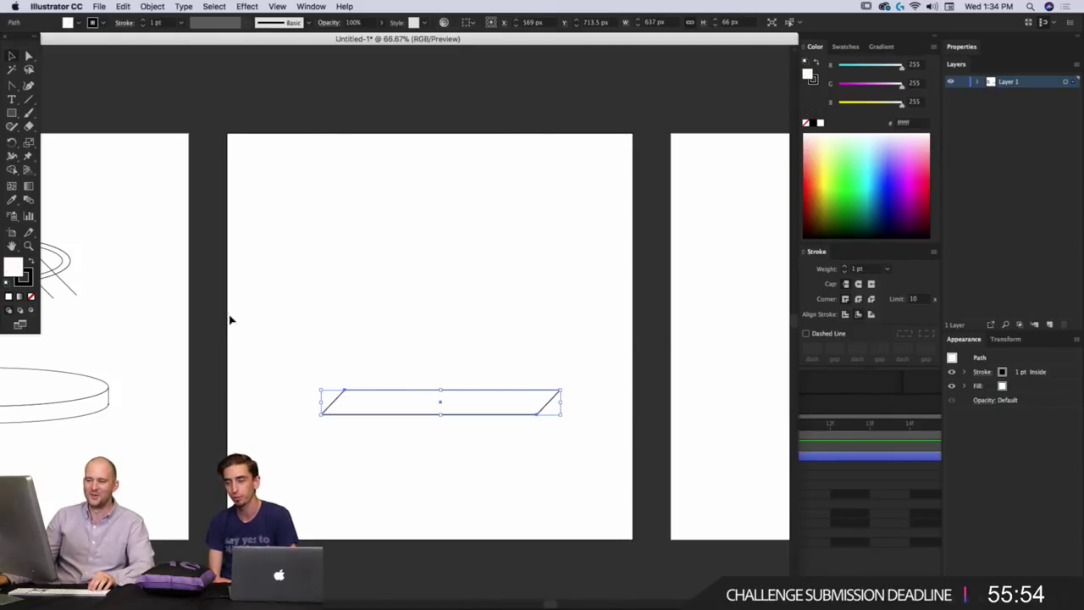
{"action": "left_click", "coordinate": [443, 352]}
{"action": "left_click", "coordinate": [442, 396]}
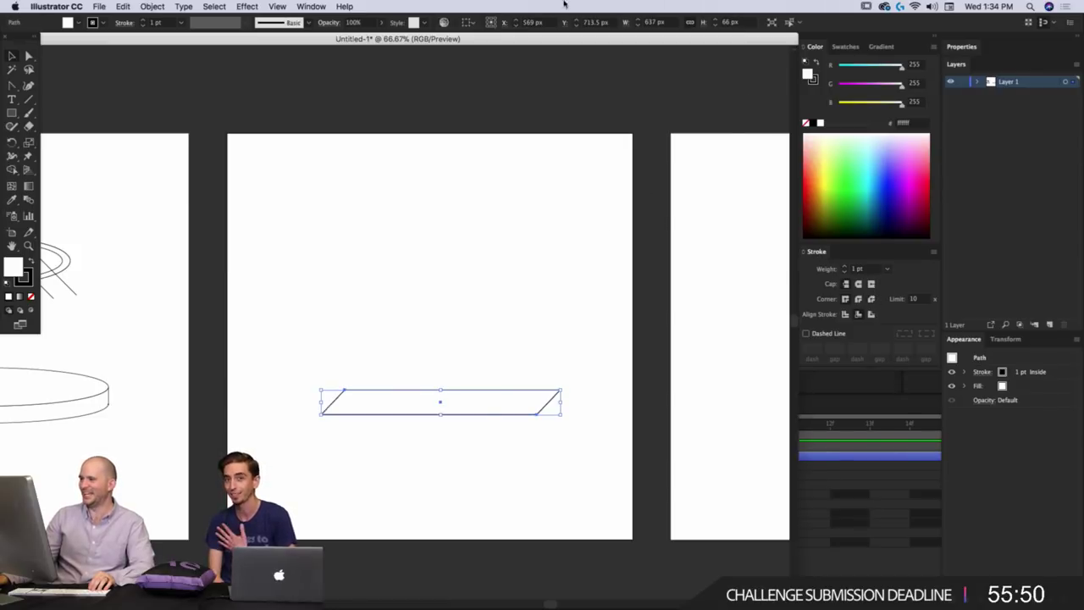
Centre the parallelogram horizontally on the artboard and place it in the artboard's lower part.
{"action": "left_click", "coordinate": [471, 23]}
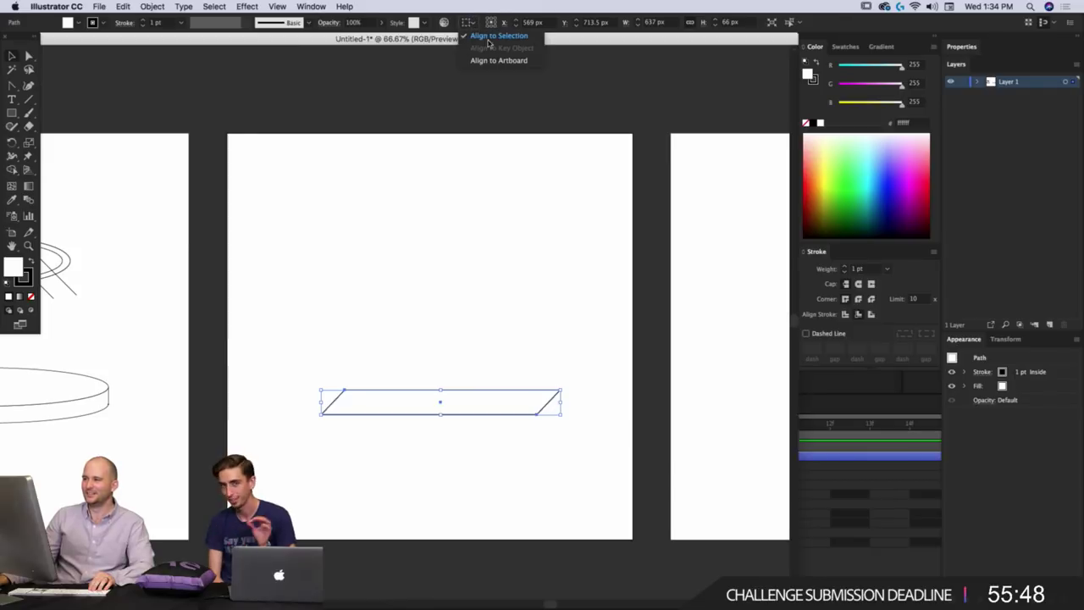
{"action": "left_click", "coordinate": [490, 60]}
{"action": "left_click", "coordinate": [504, 23]}
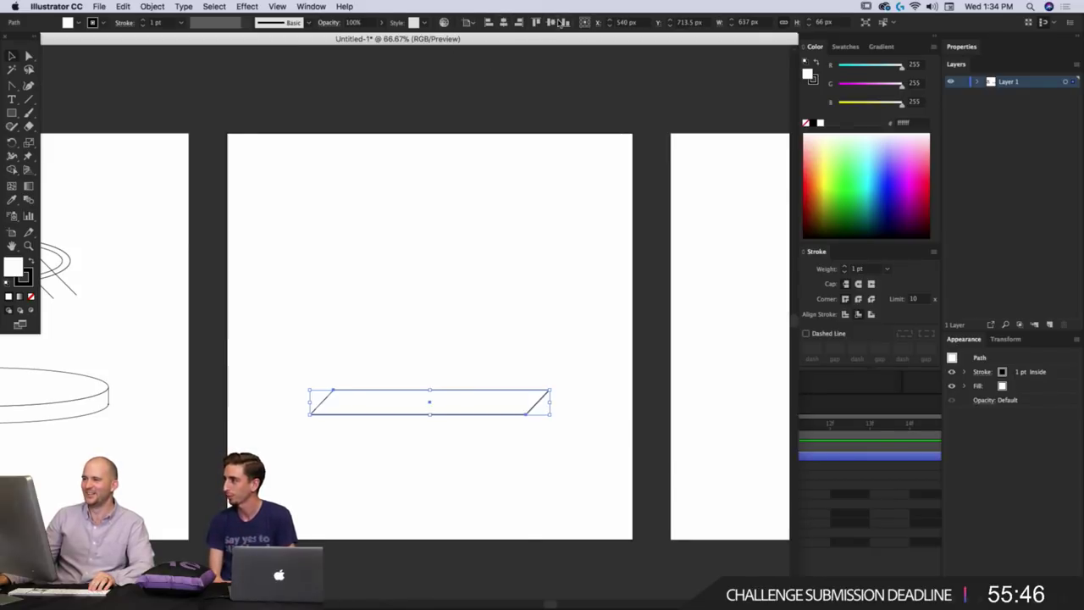
{"action": "left_click", "coordinate": [565, 23]}
{"action": "left_click", "coordinate": [550, 23]}
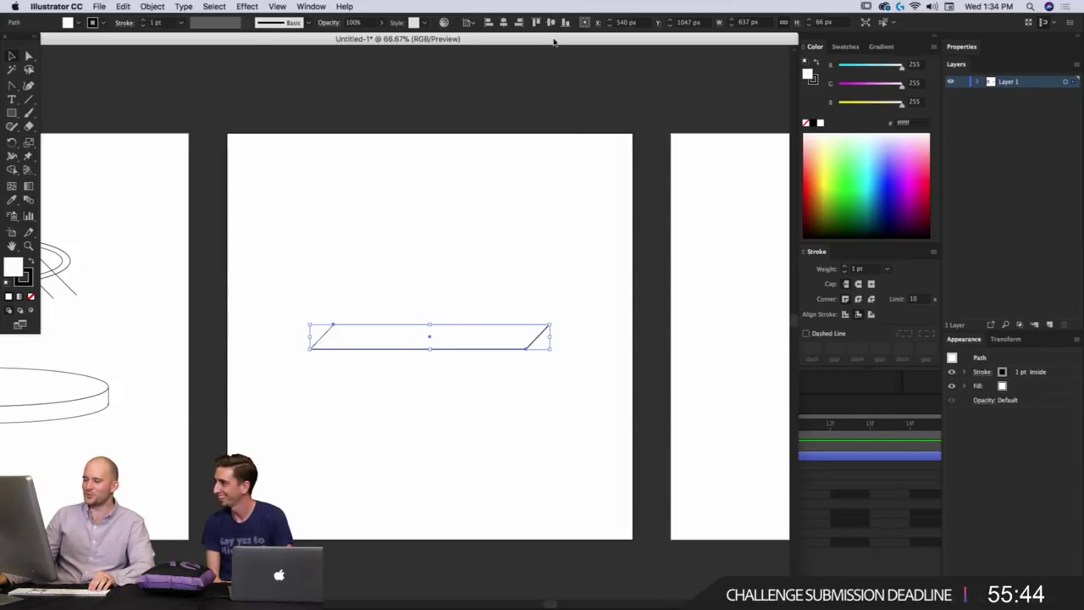
{"action": "left_click", "coordinate": [457, 310]}
{"action": "left_click_drag", "start_coordinate": [454, 329], "coordinate": [444, 405]}
{"action": "left_click", "coordinate": [443, 397]}
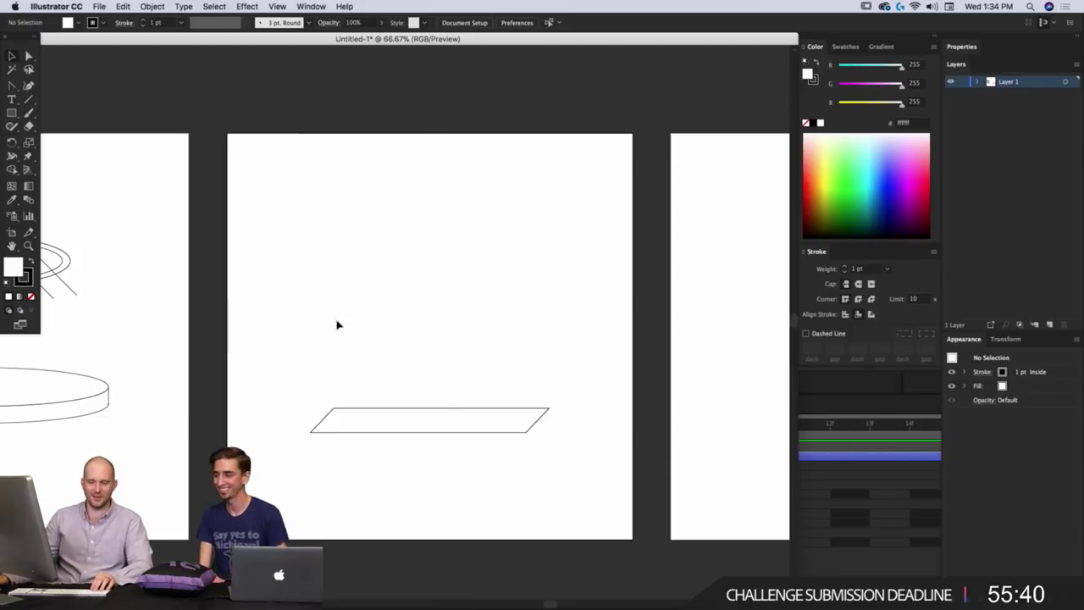
Draw a white rectangle about 480 × 84 px above the parallelogram.
{"action": "left_click_drag", "start_coordinate": [14, 118], "coordinate": [51, 111]}
{"action": "mouse_move", "coordinate": [436, 312]}
{"action": "left_mouse_down"}
{"action": "mouse_move", "coordinate": [501, 344]}
{"action": "mouse_move", "coordinate": [529, 329]}
{"action": "left_mouse_up"}
{"action": "key", "text": "v"}
{"action": "left_click", "coordinate": [471, 432]}
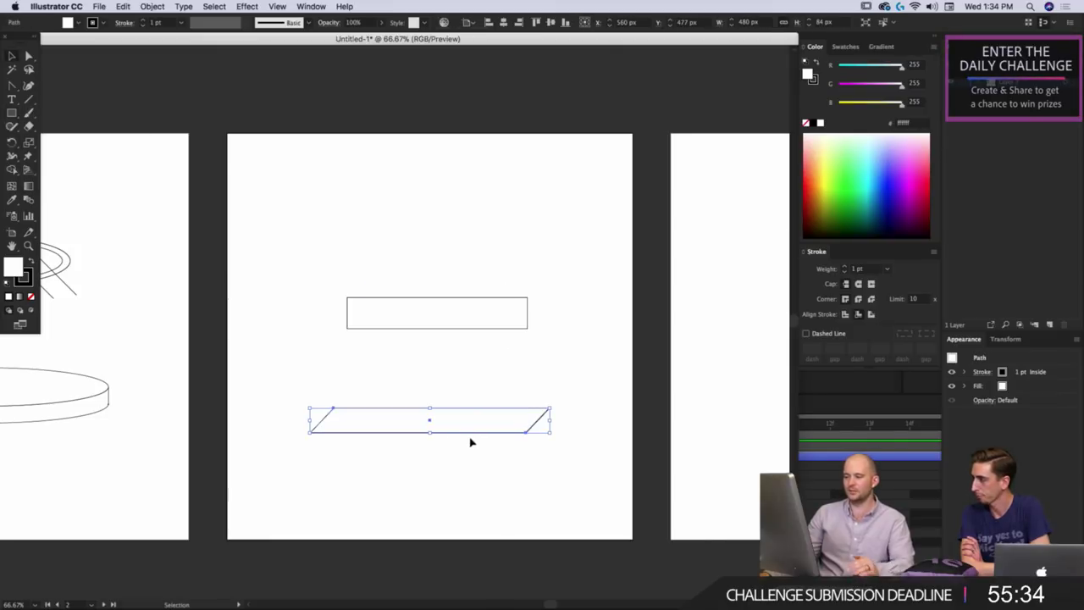
{"action": "left_click", "coordinate": [411, 439]}
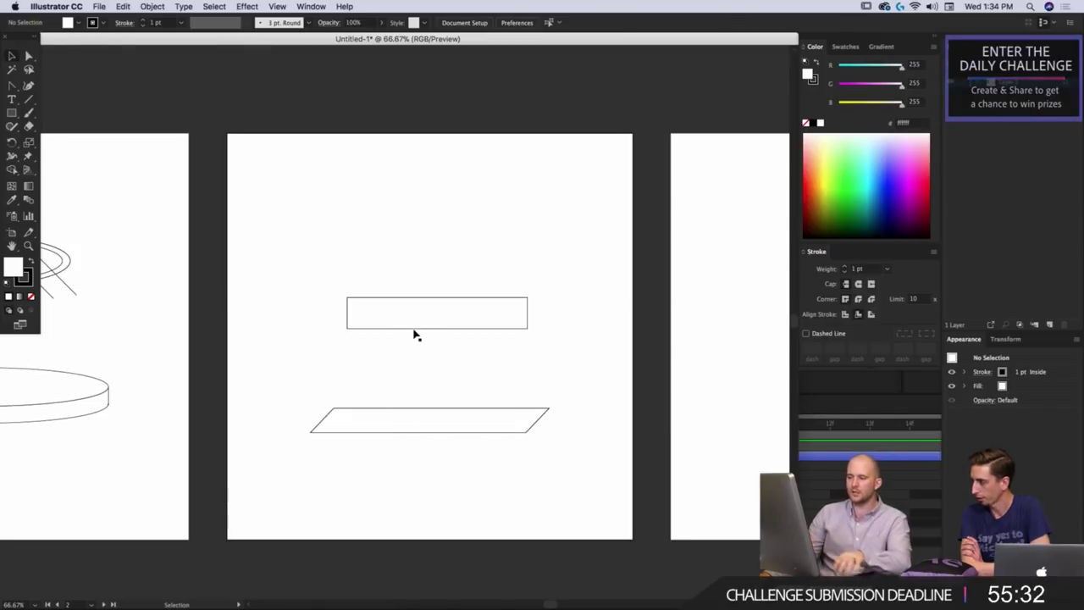
{"action": "left_click", "coordinate": [418, 329]}
Fill the parallelogram with black.
{"action": "left_click", "coordinate": [434, 408]}
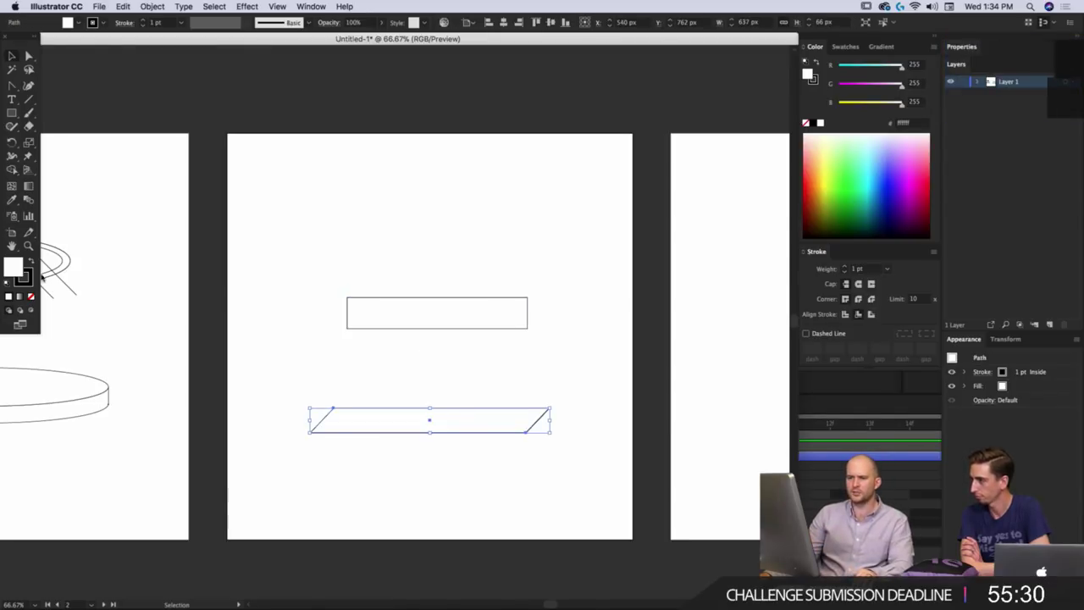
{"action": "left_click", "coordinate": [81, 25]}
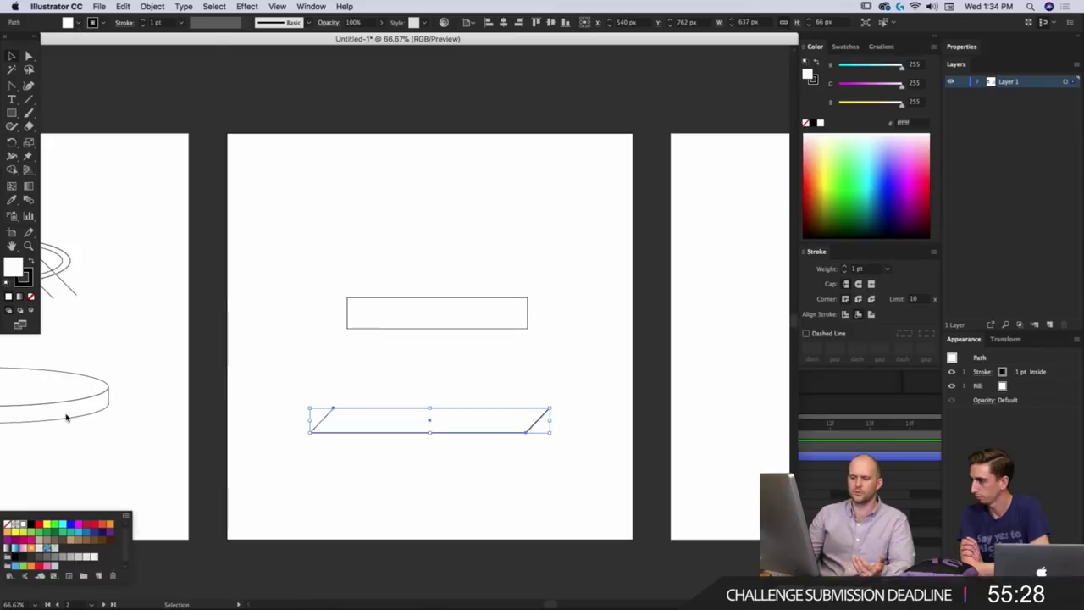
{"action": "left_click", "coordinate": [35, 524]}
{"action": "left_click", "coordinate": [443, 356]}
Move the white rectangle down slightly and narrow it from its right side.
{"action": "left_click", "coordinate": [466, 331]}
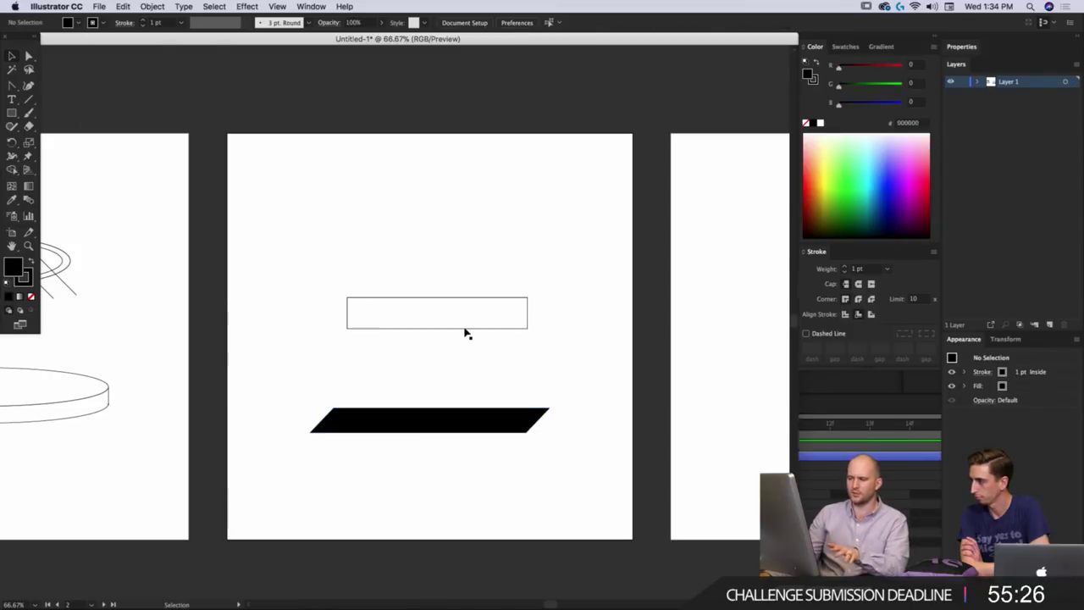
{"action": "left_click_drag", "start_coordinate": [466, 331], "coordinate": [466, 342]}
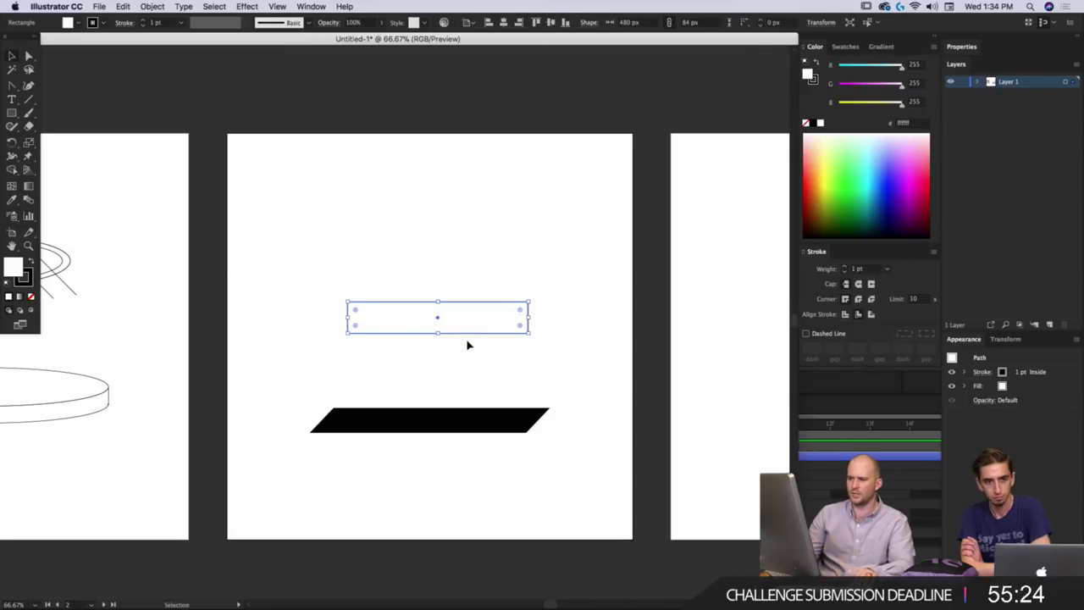
{"action": "left_click_drag", "start_coordinate": [527, 317], "coordinate": [503, 316]}
{"action": "left_click", "coordinate": [446, 346]}
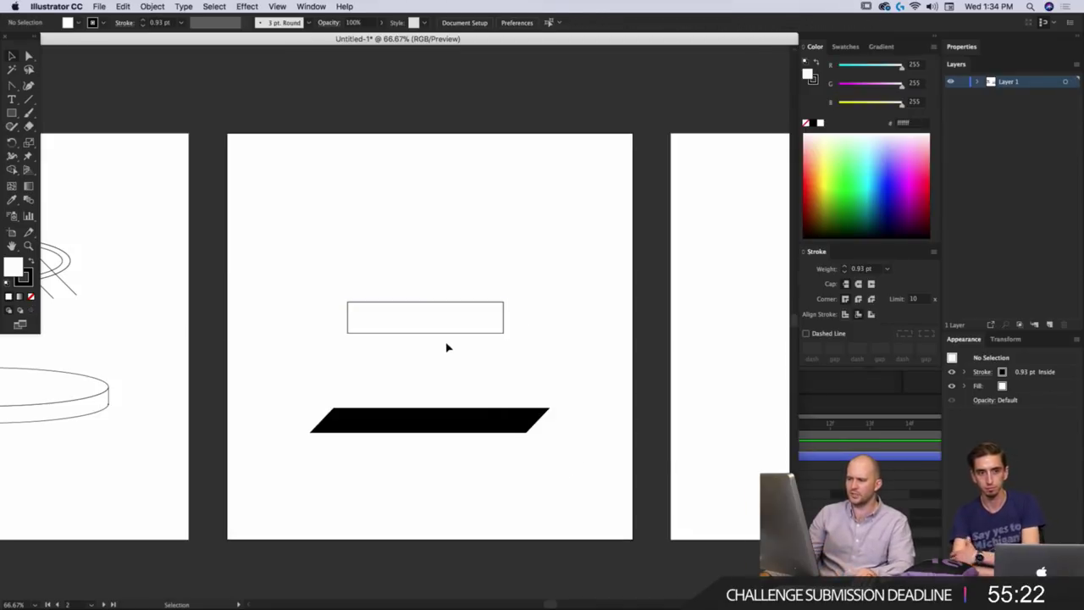
Draw a square about 38 px wide, rotate it 45° into a diamond and place it at the white rectangle's upper-left corner.
{"action": "key", "text": "super+equal"}
{"action": "key", "text": "super+equal"}
{"action": "key", "text": "super+minus"}
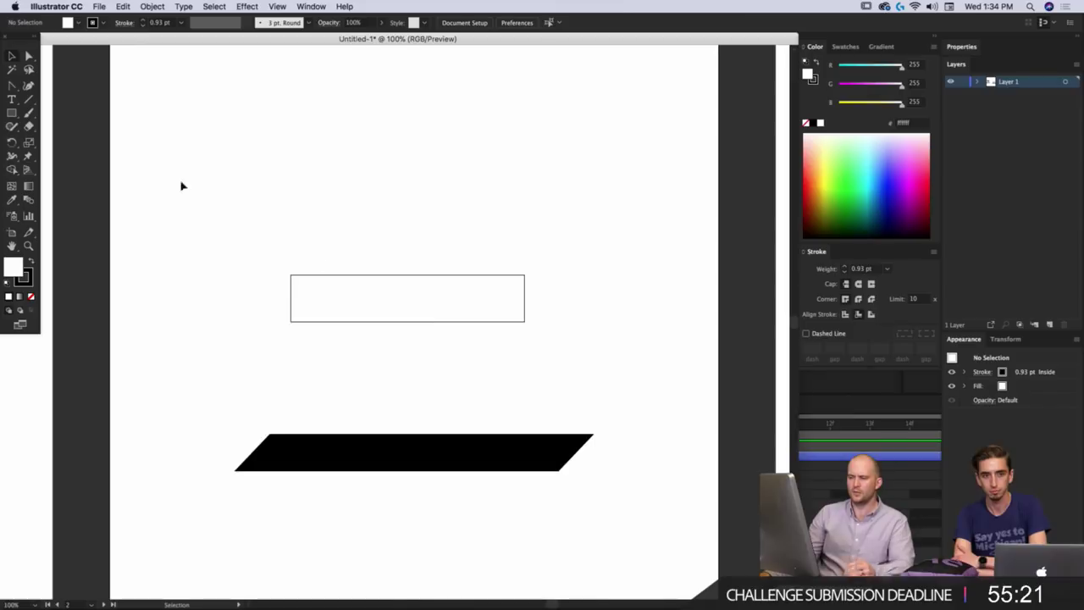
{"action": "left_click", "coordinate": [12, 115]}
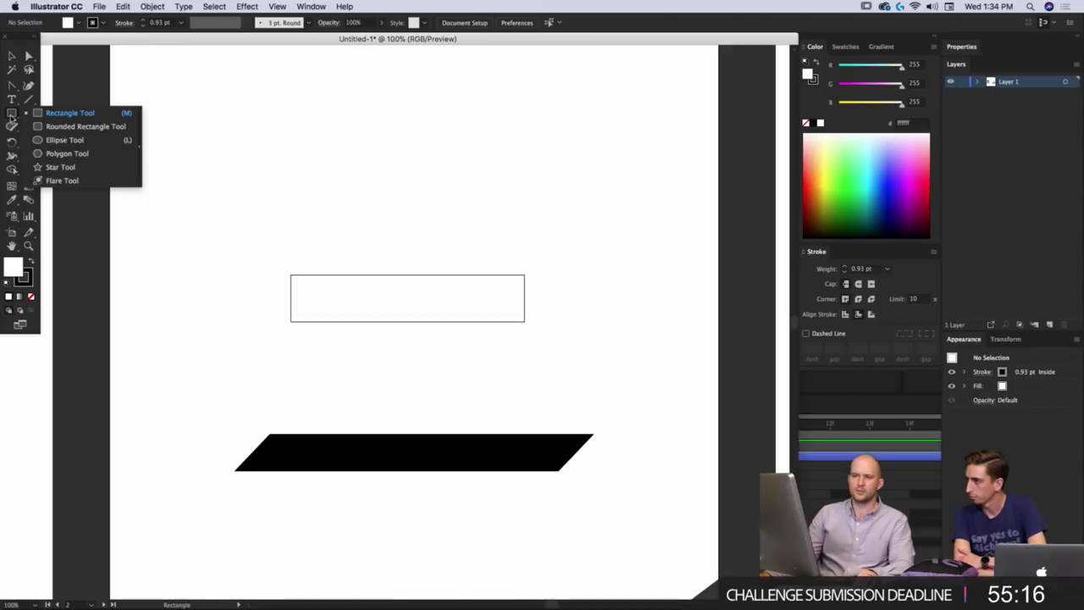
{"action": "left_click", "coordinate": [59, 114]}
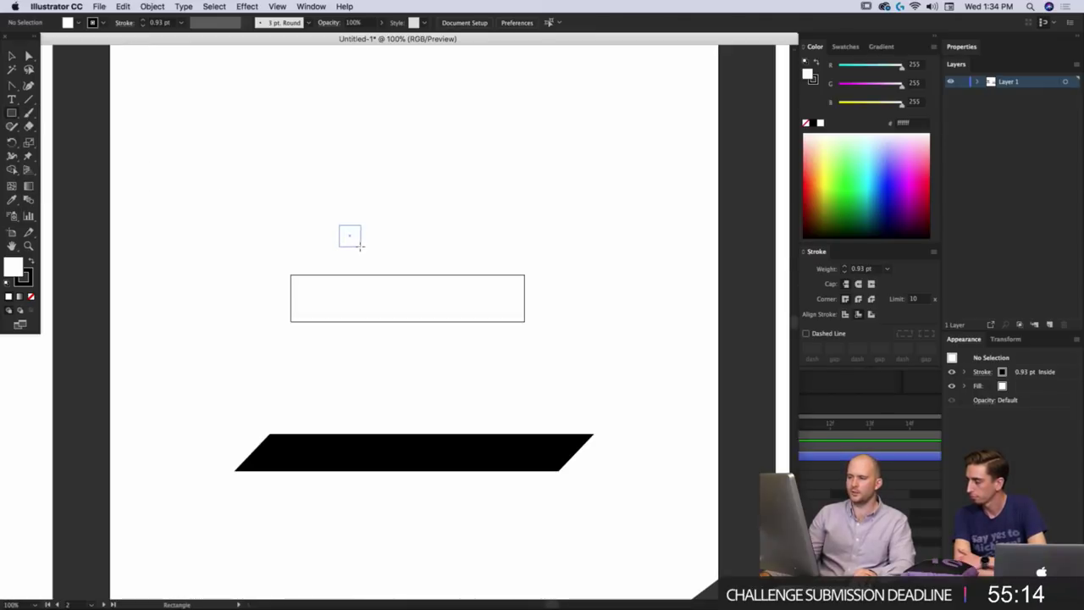
{"action": "left_click_drag", "start_coordinate": [360, 246], "coordinate": [361, 247]}
{"action": "key", "text": "v"}
{"action": "key", "text": "a"}
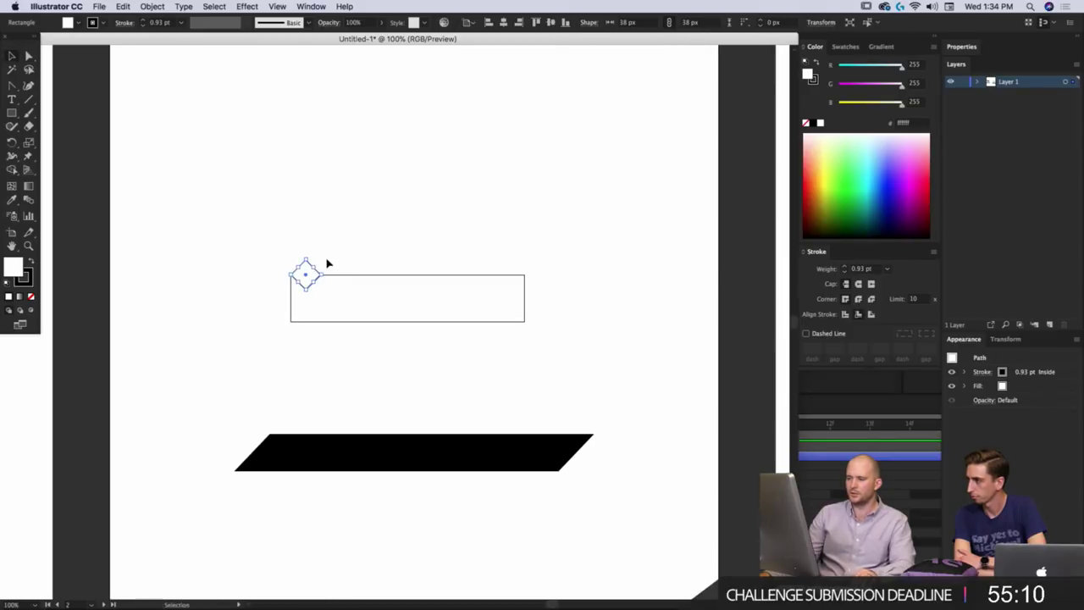
Copy the diamond straight down onto the white rectangle's lower-left corner.
{"action": "left_click", "coordinate": [327, 262]}
{"action": "scroll", "coordinate": [327, 261], "scroll_direction": "up", "scroll_amount": 1}
{"action": "key", "text": "v"}
{"action": "left_click", "coordinate": [308, 275]}
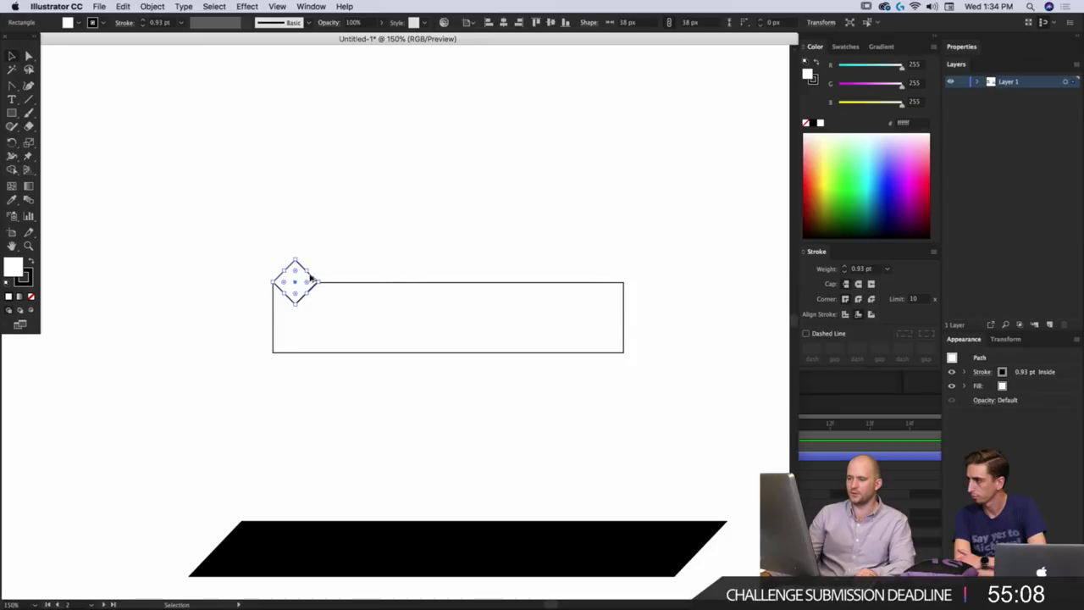
{"action": "left_click_drag", "start_coordinate": [312, 368], "coordinate": [312, 348]}
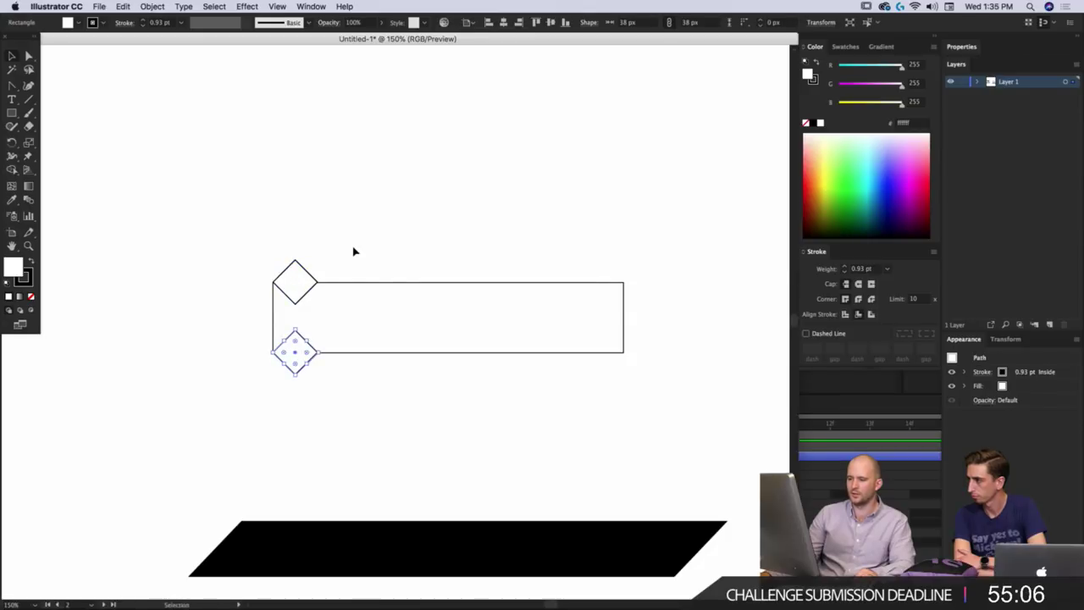
Copy the upper and lower diamonds one diamond width to the right, corner to corner with the originals.
{"action": "left_click", "coordinate": [353, 252]}
{"action": "left_click", "coordinate": [308, 279]}
{"action": "left_click", "coordinate": [305, 343], "text": "shift"}
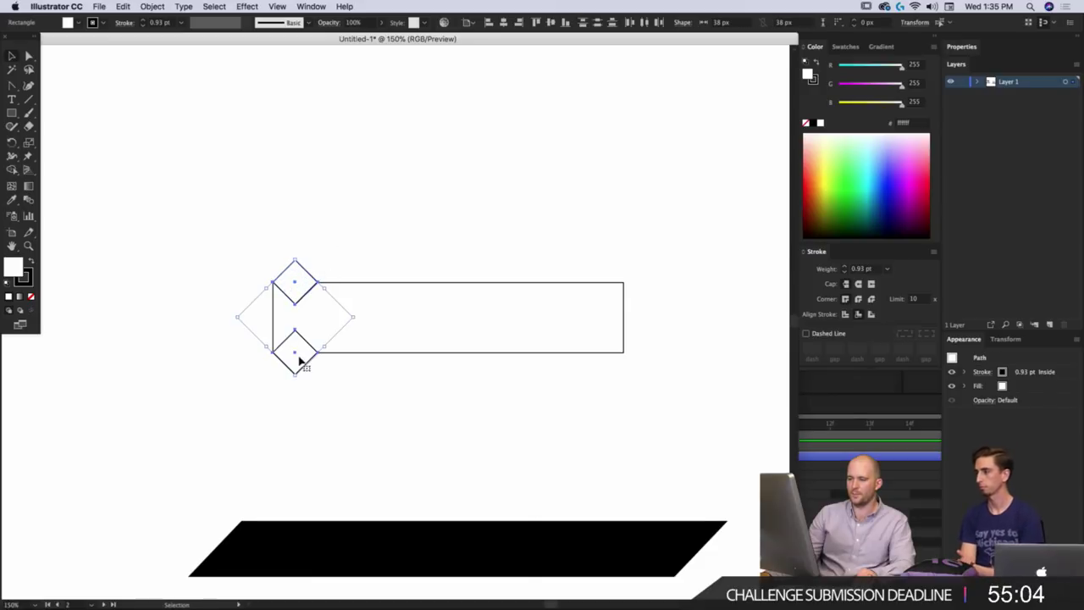
{"action": "mouse_move", "coordinate": [300, 353]}
{"action": "left_mouse_down"}
{"action": "mouse_move", "coordinate": [347, 360]}
{"action": "mouse_move", "coordinate": [317, 354]}
{"action": "left_mouse_up"}
{"action": "key", "text": "a"}
{"action": "key", "text": "v"}
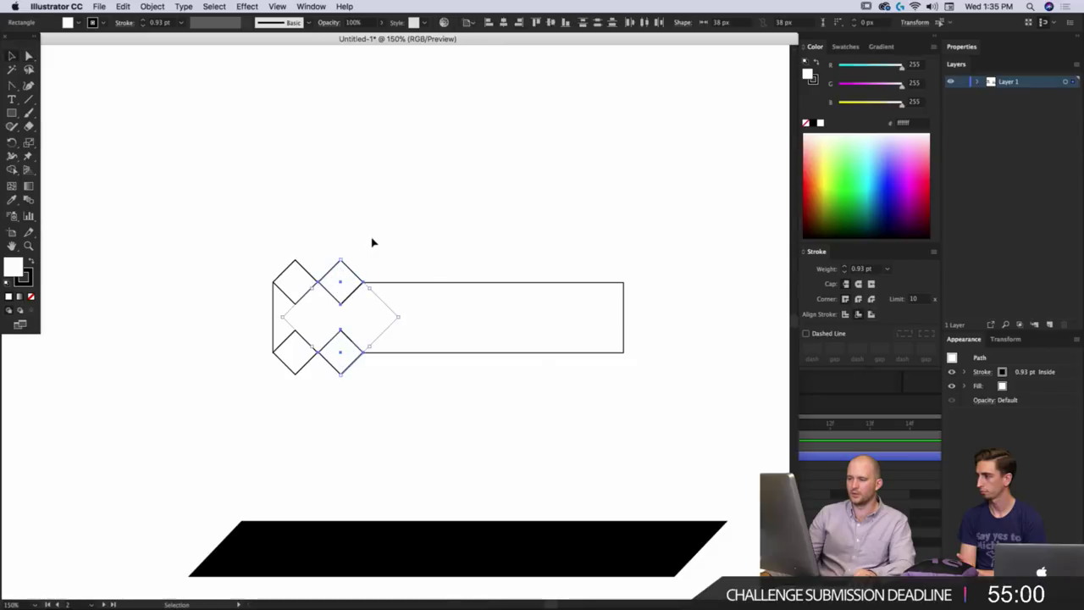
Copy the four diamonds to the right so each rectangle edge carries four touching diamonds.
{"action": "left_click", "coordinate": [372, 243]}
{"action": "left_click", "coordinate": [352, 272]}
{"action": "left_click", "coordinate": [297, 279], "text": "shift"}
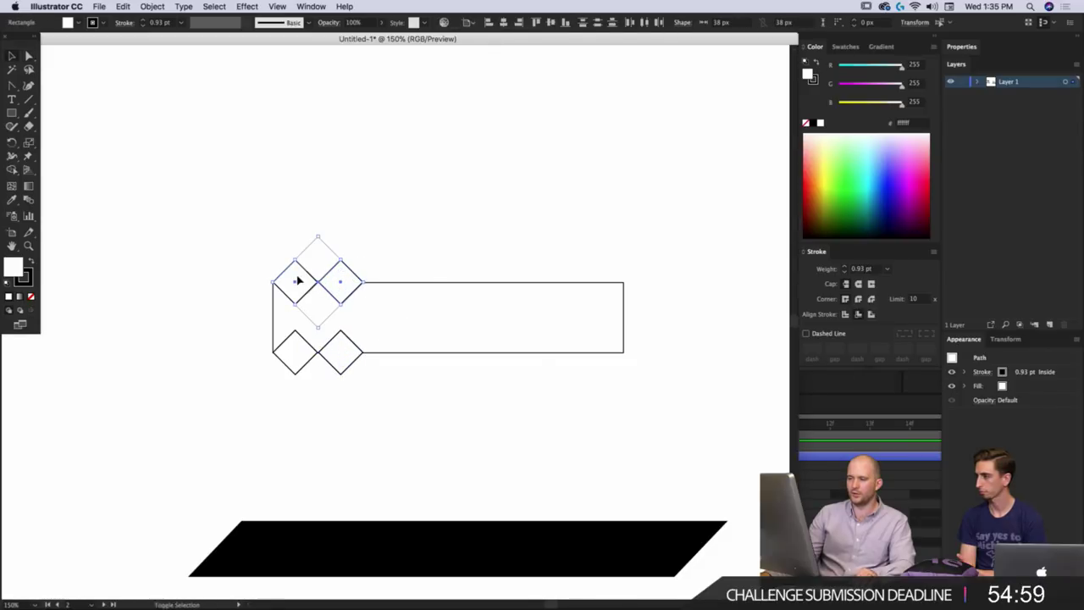
{"action": "left_click", "coordinate": [293, 347], "text": "shift"}
{"action": "left_click", "coordinate": [335, 354], "text": "shift"}
{"action": "left_click_drag", "start_coordinate": [297, 351], "coordinate": [363, 356]}
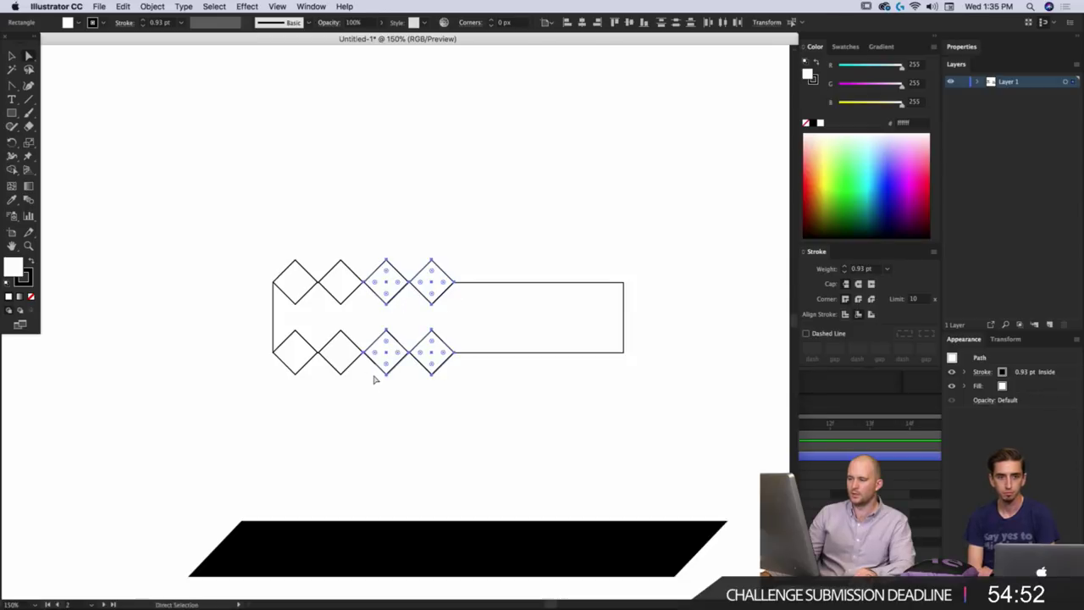
{"action": "key", "text": "v"}
{"action": "left_click", "coordinate": [424, 397]}
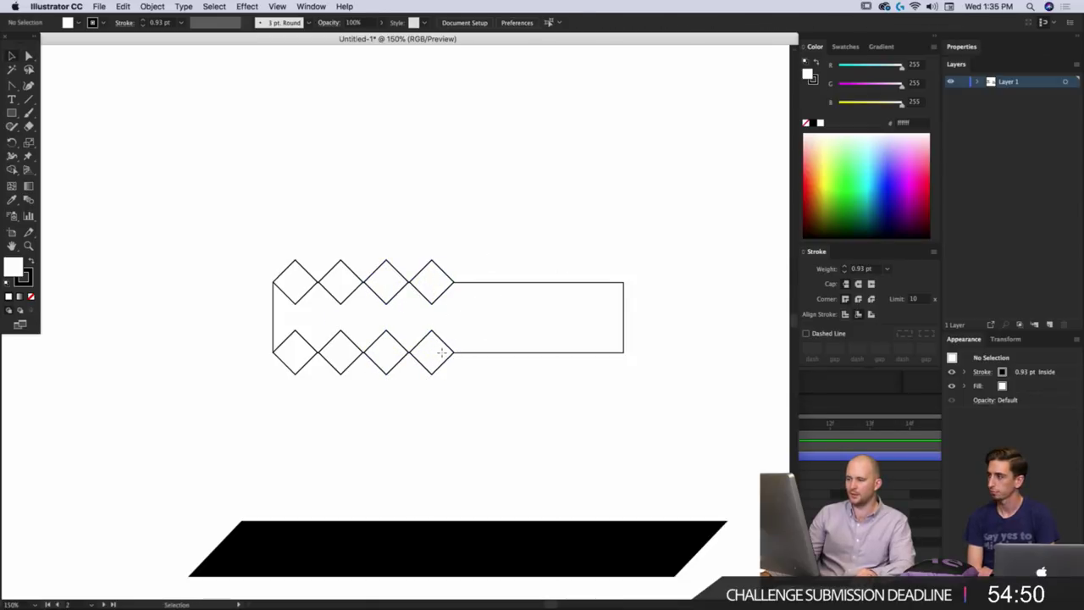
Copy all eight diamonds to the right and snap them against the originals to make eight diamonds per edge.
{"action": "left_click", "coordinate": [441, 352]}
{"action": "left_click_drag", "start_coordinate": [479, 248], "coordinate": [267, 445]}
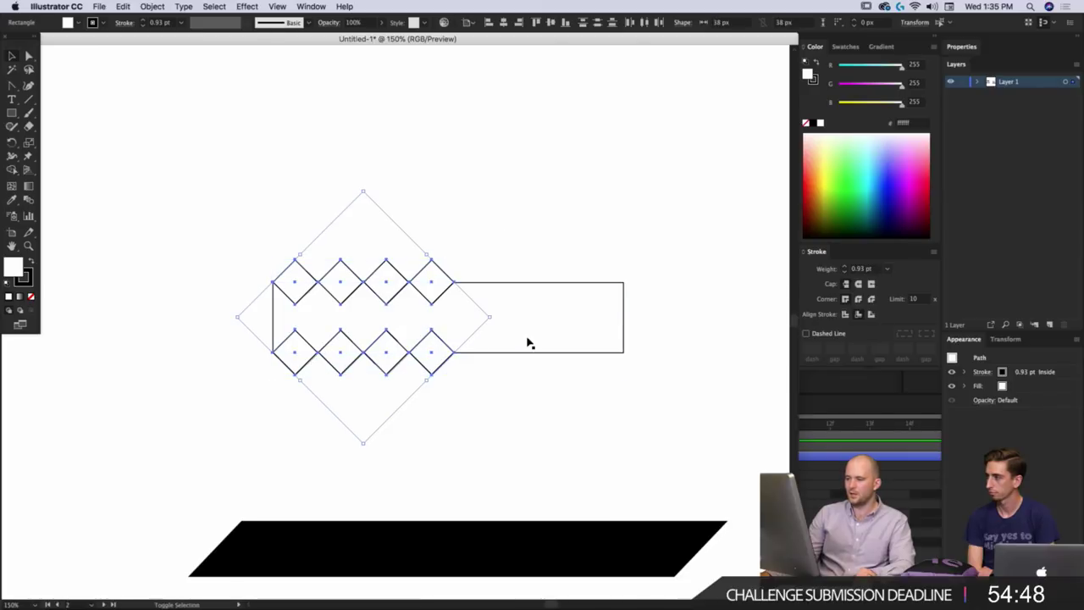
{"action": "left_click_drag", "start_coordinate": [436, 355], "coordinate": [641, 367]}
{"action": "key", "text": "a"}
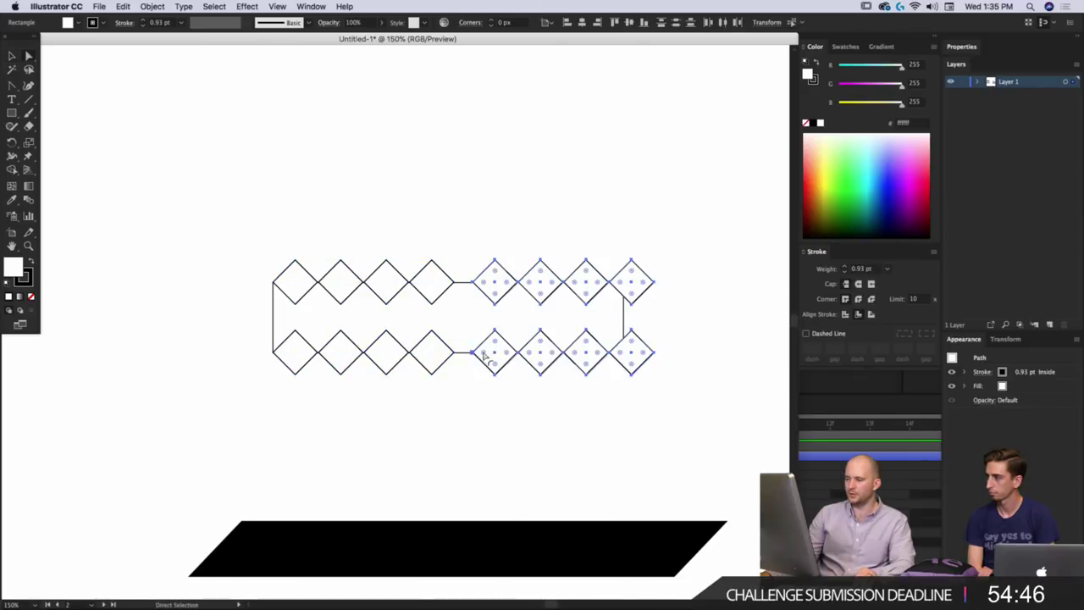
{"action": "left_click_drag", "start_coordinate": [474, 354], "coordinate": [460, 358]}
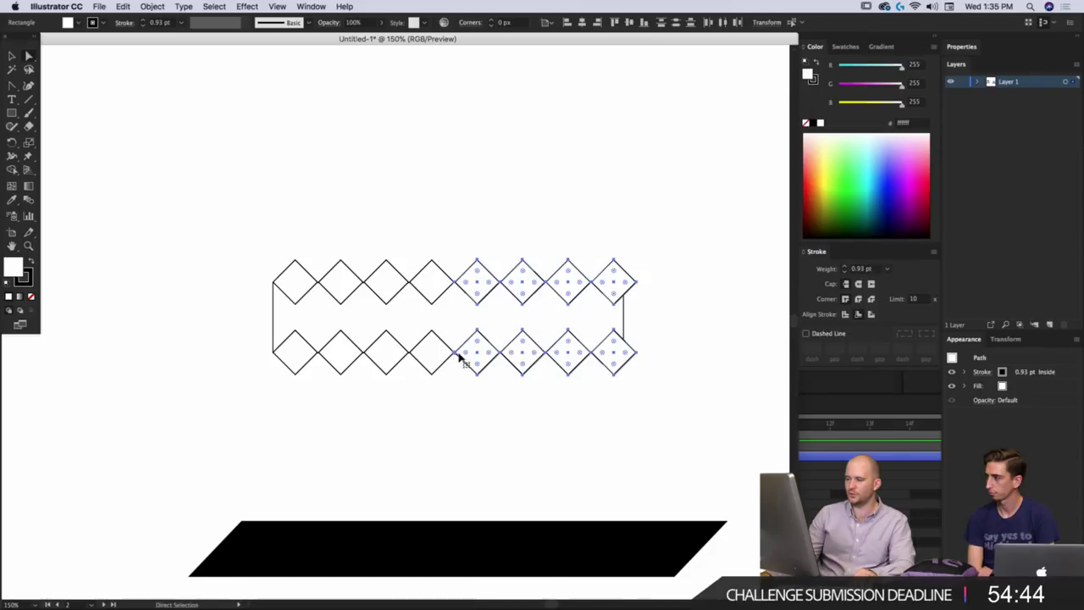
{"action": "key", "text": "v"}
Widen the white rectangle on its right side to meet the outer corners of the last diamonds.
{"action": "left_click", "coordinate": [678, 306]}
{"action": "left_click", "coordinate": [623, 318]}
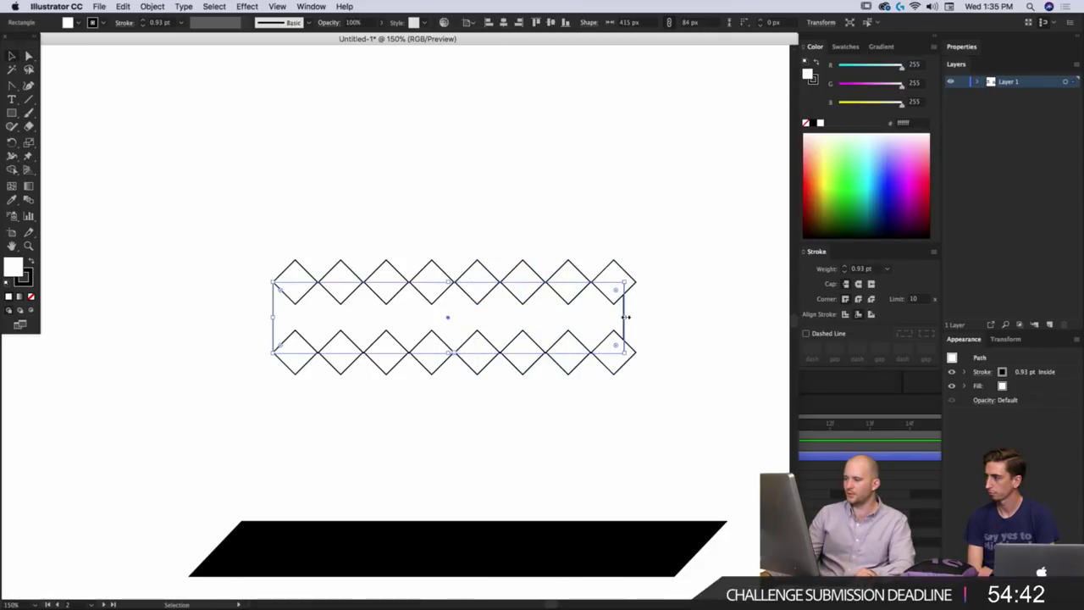
{"action": "left_click_drag", "start_coordinate": [624, 317], "coordinate": [637, 316]}
Cut the upper row of diamonds out of the rectangle with Shape Builder, giving it a zigzag upper edge.
{"action": "left_click_drag", "start_coordinate": [658, 254], "coordinate": [248, 394]}
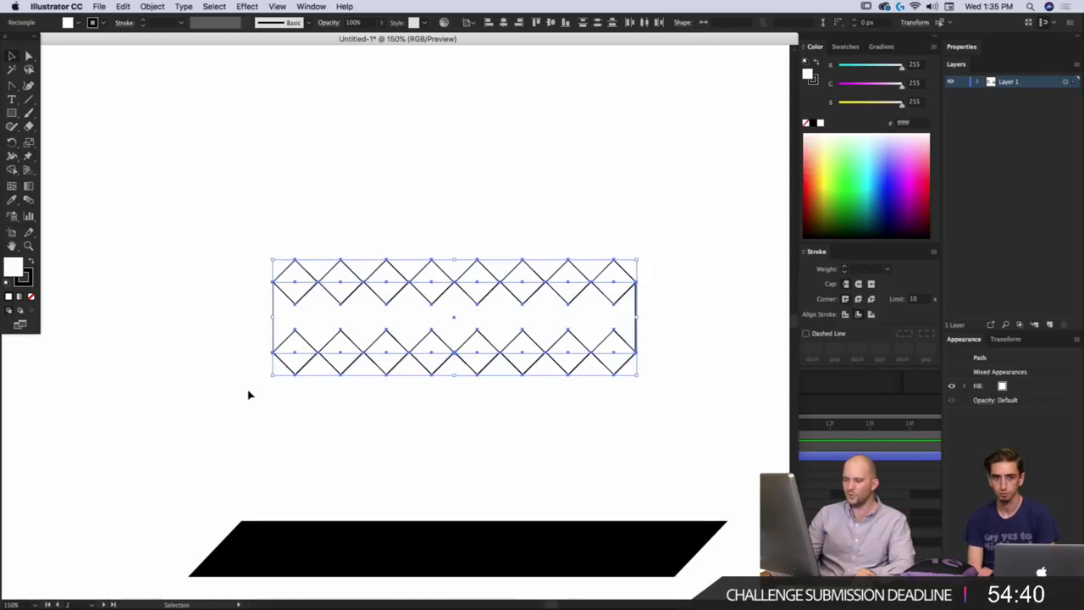
{"action": "key", "text": "shift+m"}
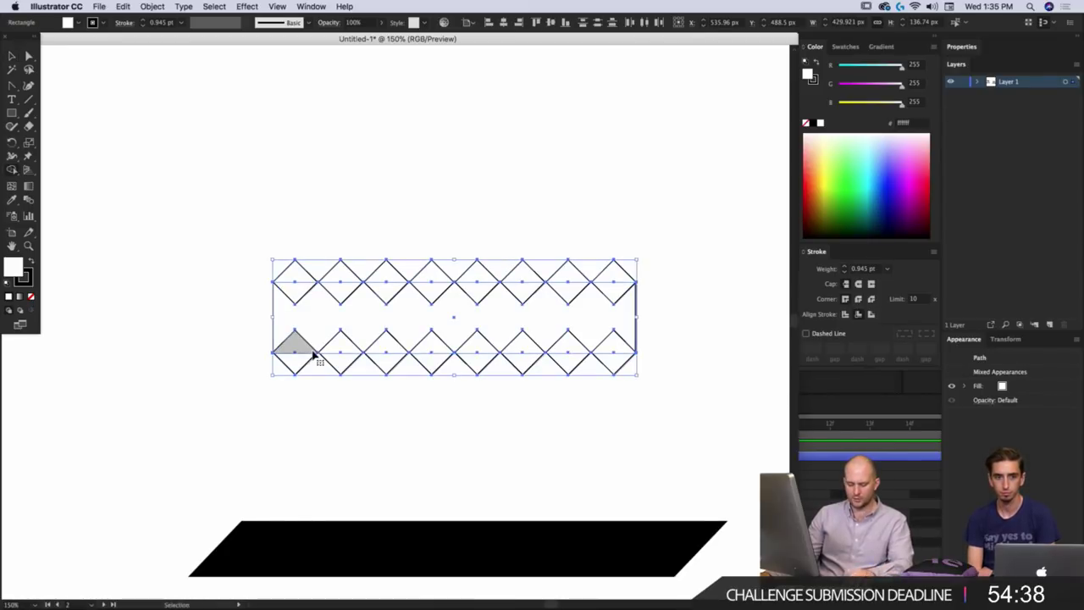
{"action": "key", "text": "shift+m"}
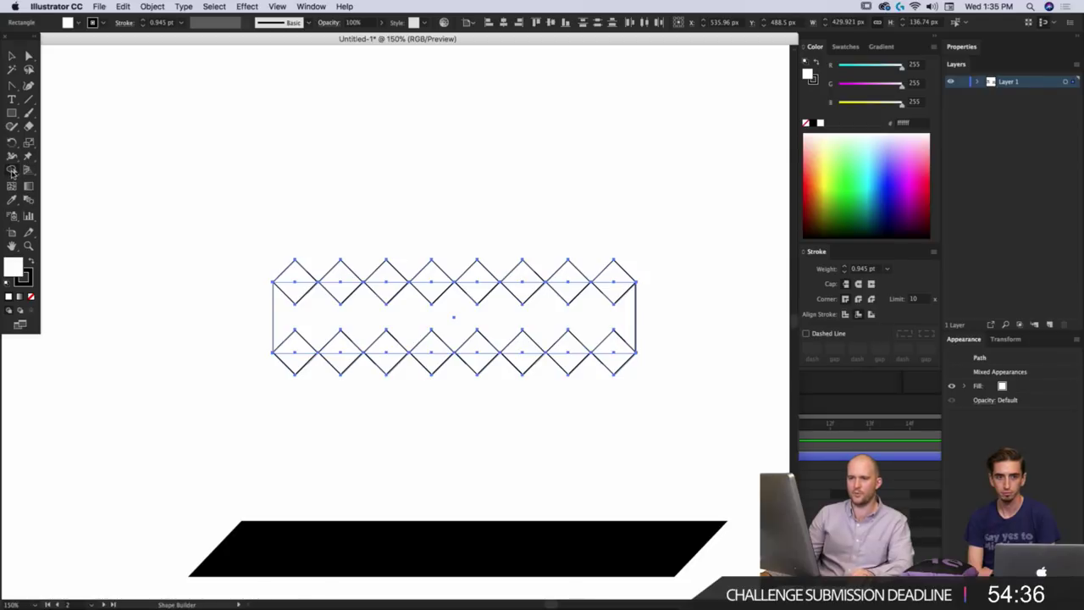
{"action": "left_click", "coordinate": [294, 273], "text": "alt"}
{"action": "left_click", "coordinate": [341, 272], "text": "alt"}
{"action": "left_click", "coordinate": [386, 273], "text": "alt"}
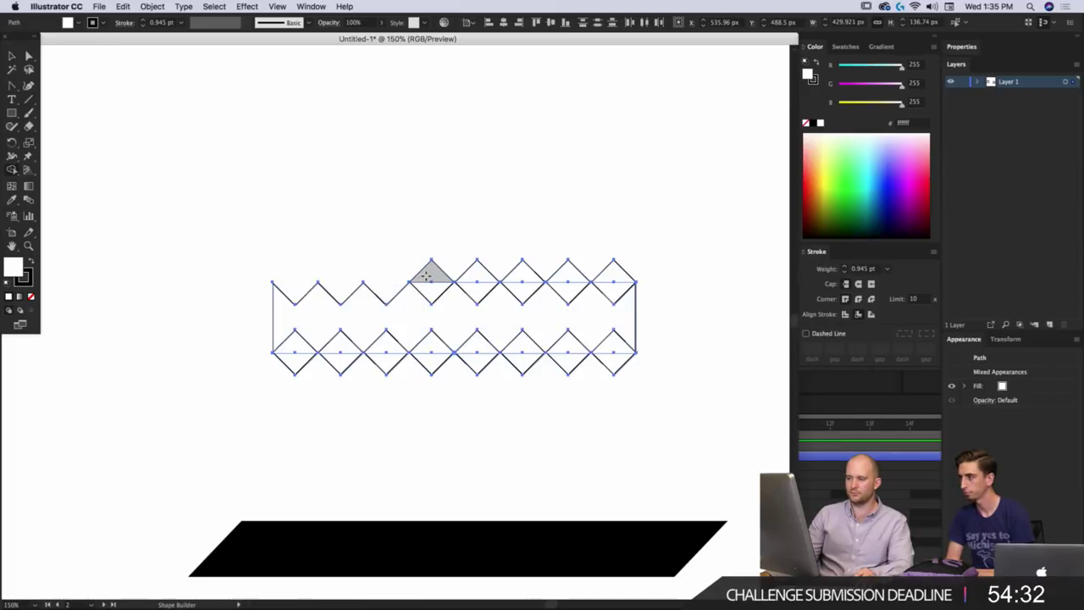
{"action": "left_click", "coordinate": [427, 274], "text": "alt"}
{"action": "left_click", "coordinate": [475, 275], "text": "alt"}
{"action": "left_click", "coordinate": [520, 274], "text": "alt"}
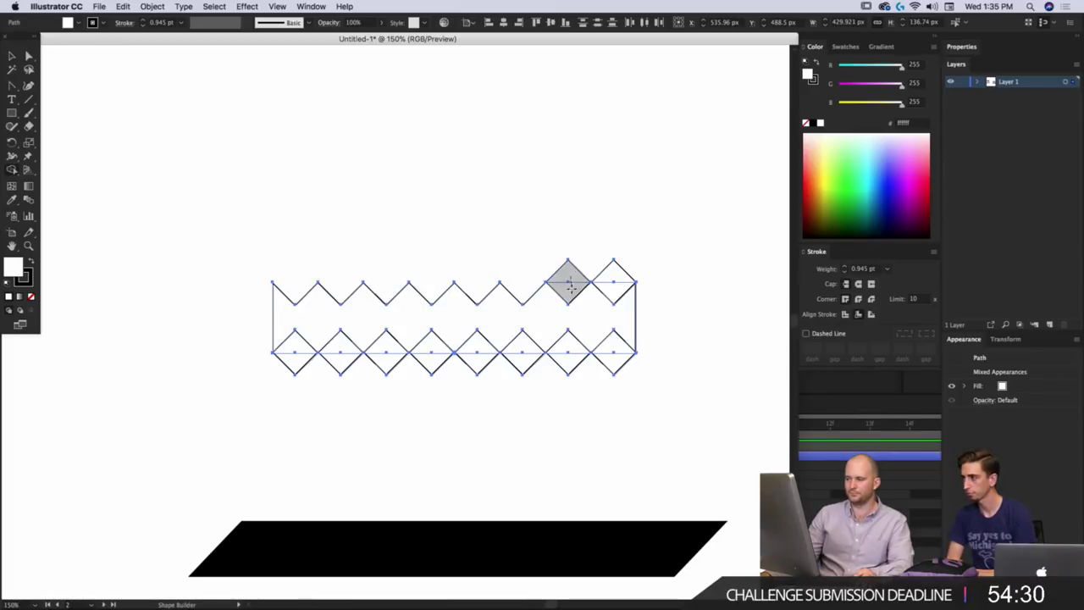
{"action": "left_click", "coordinate": [572, 288], "text": "alt"}
{"action": "left_click", "coordinate": [612, 279], "text": "alt"}
Merge the lower row of diamonds with the rectangle into one shape with a zigzag lower edge.
{"action": "mouse_move", "coordinate": [615, 329]}
{"action": "left_mouse_down"}
{"action": "mouse_move", "coordinate": [612, 339]}
{"action": "mouse_move", "coordinate": [498, 360]}
{"action": "mouse_move", "coordinate": [276, 349]}
{"action": "mouse_move", "coordinate": [306, 362]}
{"action": "left_mouse_up"}
{"action": "key", "text": "v"}
{"action": "left_click", "coordinate": [230, 232]}
{"action": "scroll", "coordinate": [365, 254], "scroll_direction": "down", "scroll_amount": 1}
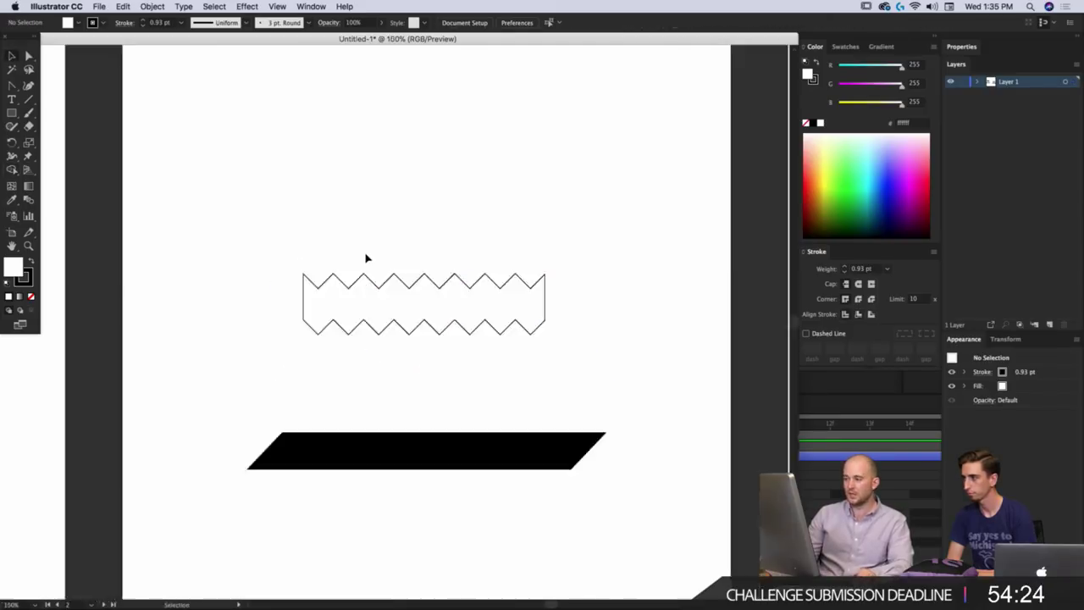
Try to round the corners of the zigzag shape with Direct Selection.
{"action": "key", "text": "ctrl+minus"}
{"action": "left_click", "coordinate": [458, 306]}
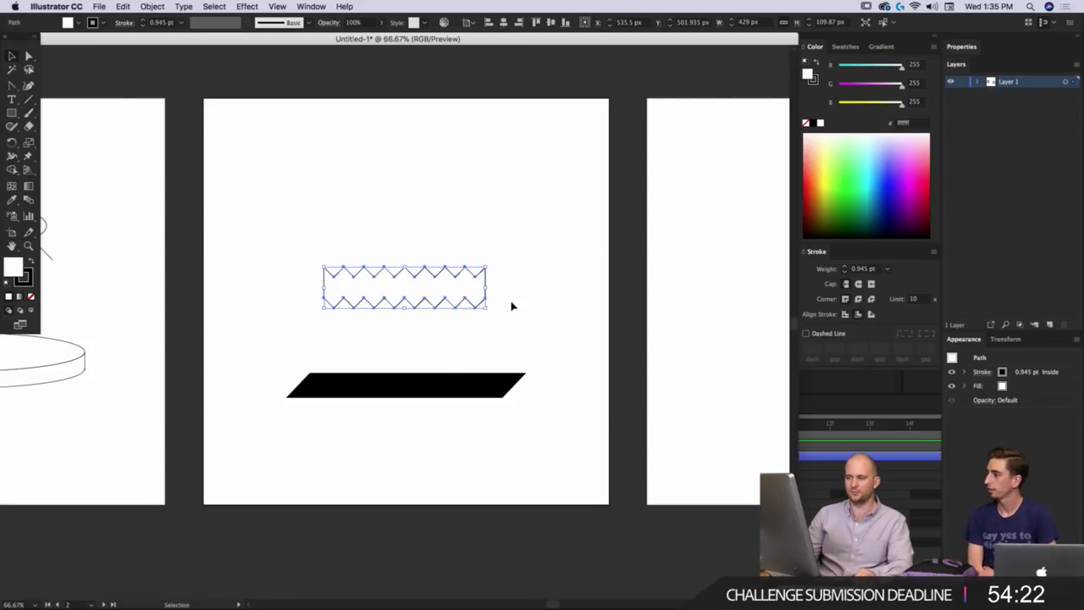
{"action": "key", "text": "ctrl+1"}
{"action": "key", "text": "a"}
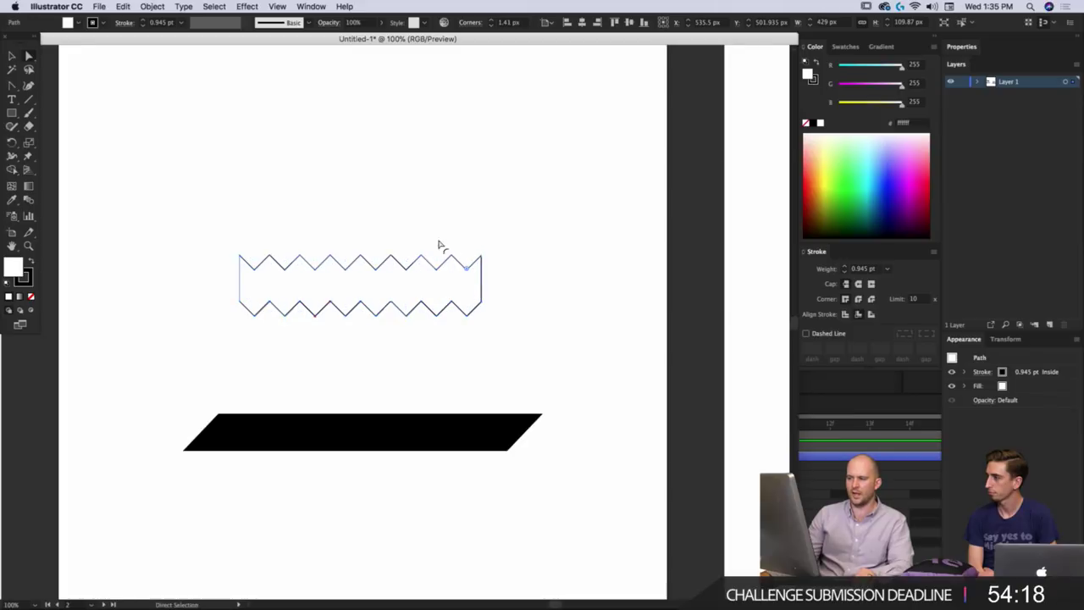
{"action": "scroll", "coordinate": [464, 270], "scroll_direction": "up", "scroll_amount": 2}
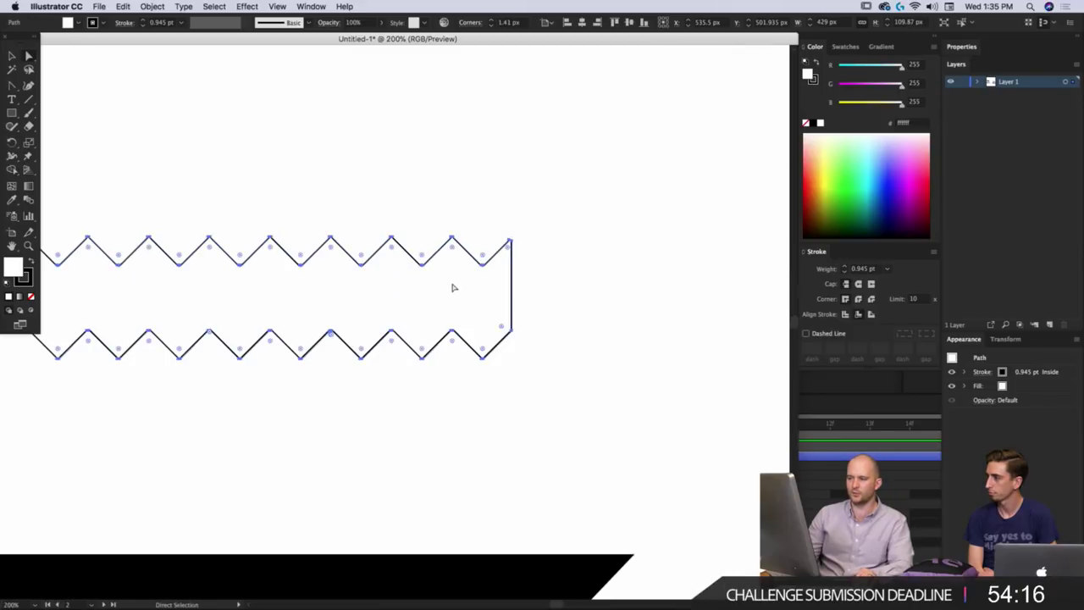
{"action": "scroll", "coordinate": [435, 271], "scroll_direction": "up", "scroll_amount": 5}
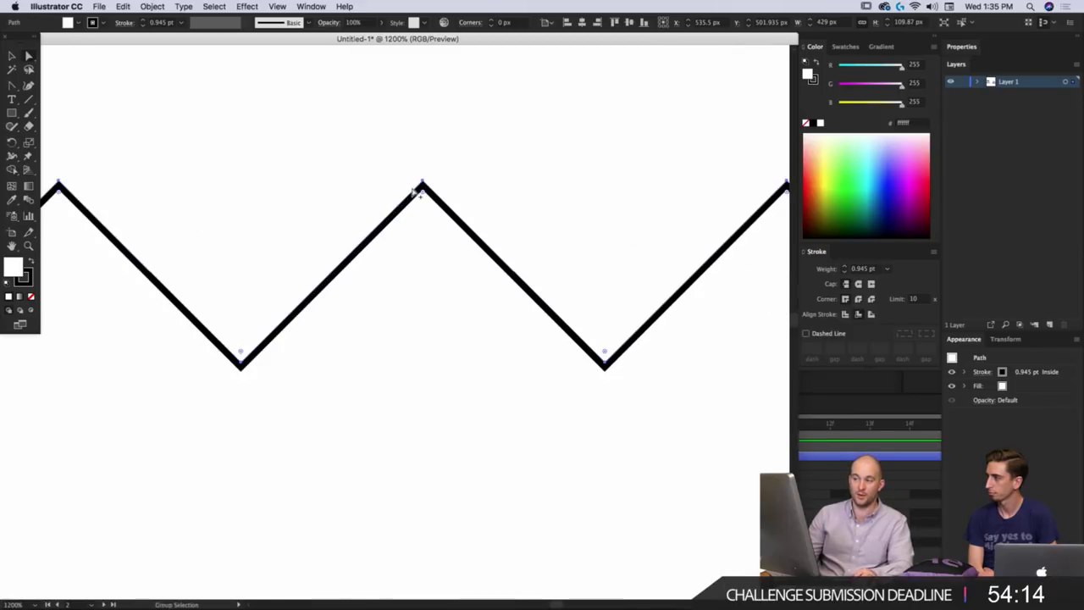
{"action": "scroll", "coordinate": [413, 193], "scroll_direction": "down", "scroll_amount": 6}
{"action": "key", "text": "v"}
{"action": "left_click", "coordinate": [379, 314]}
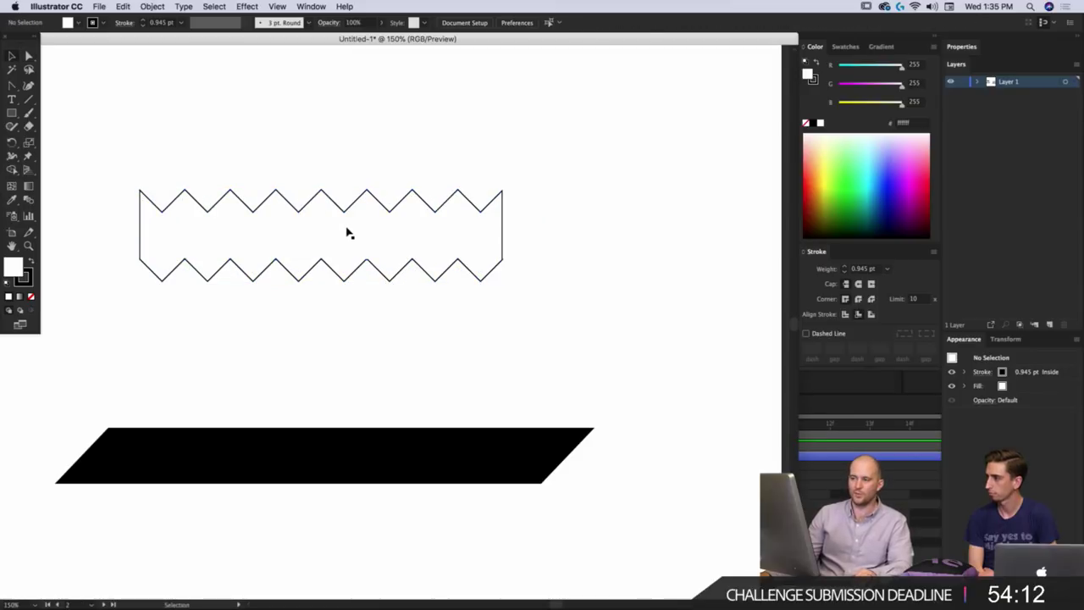
{"action": "left_click", "coordinate": [348, 233]}
{"action": "key", "text": "a"}
{"action": "scroll", "coordinate": [347, 214], "scroll_direction": "up", "scroll_amount": 8}
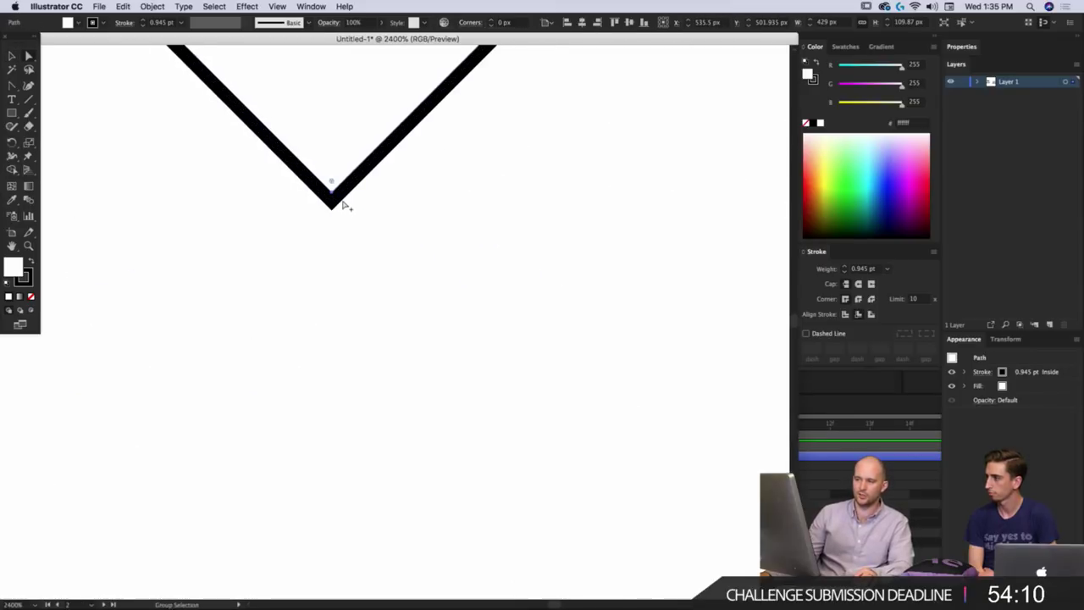
{"action": "left_click", "coordinate": [331, 193]}
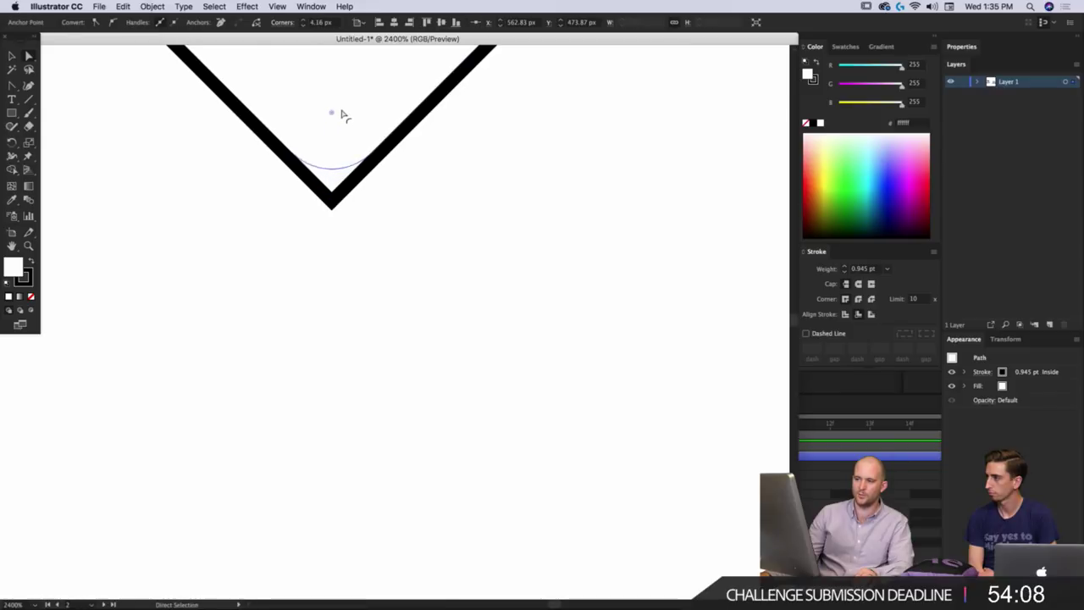
{"action": "scroll", "coordinate": [341, 114], "scroll_direction": "down", "scroll_amount": 8}
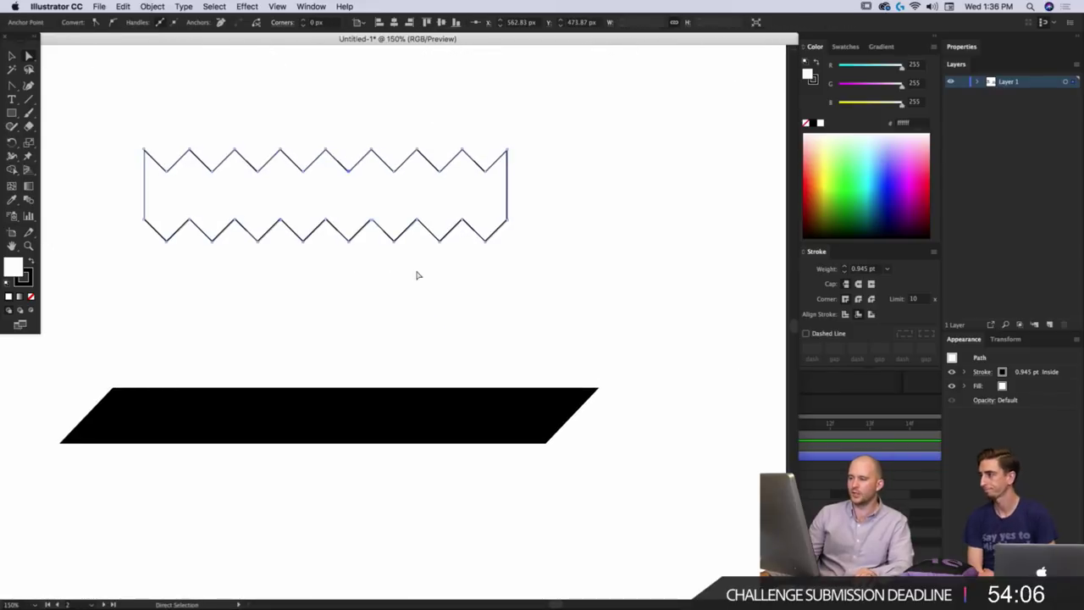
{"action": "left_click_drag", "start_coordinate": [491, 258], "coordinate": [161, 218]}
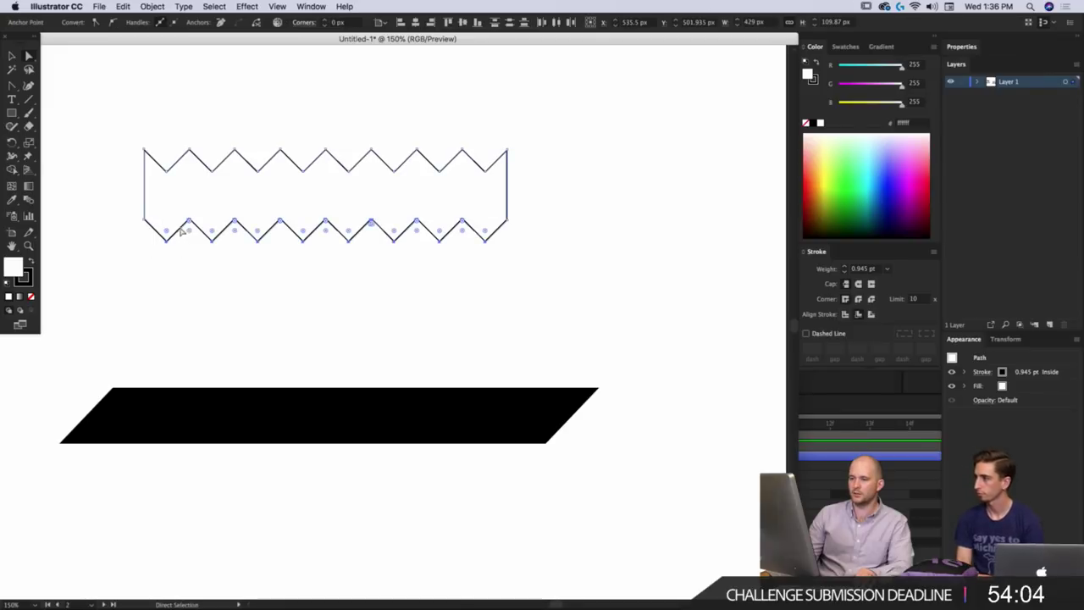
{"action": "left_click", "coordinate": [195, 283]}
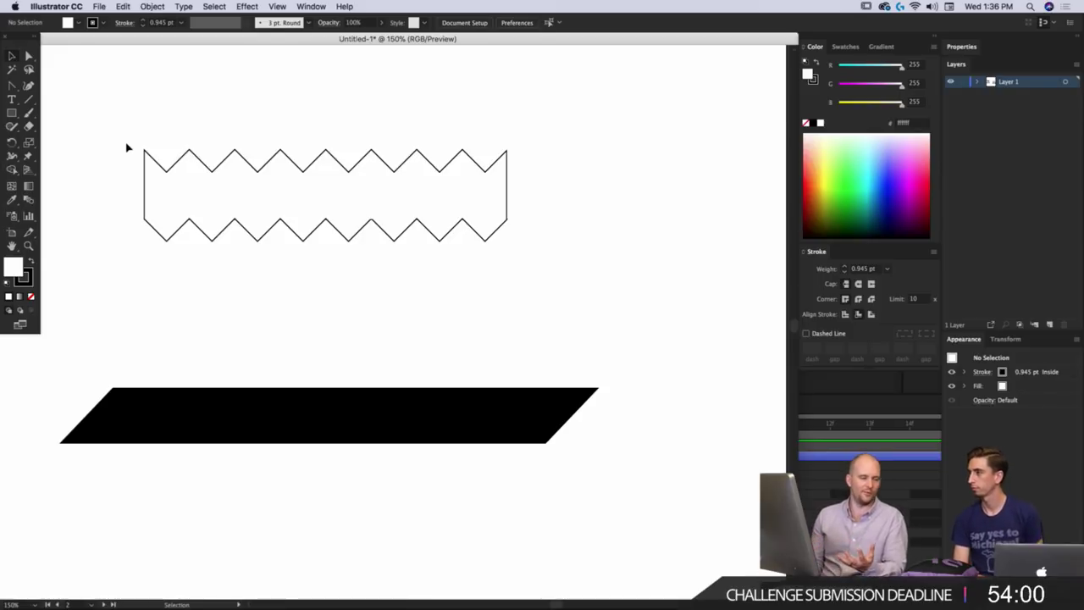
Move the zigzag shape down to sit just above the black parallelogram.
{"action": "left_click", "coordinate": [295, 234]}
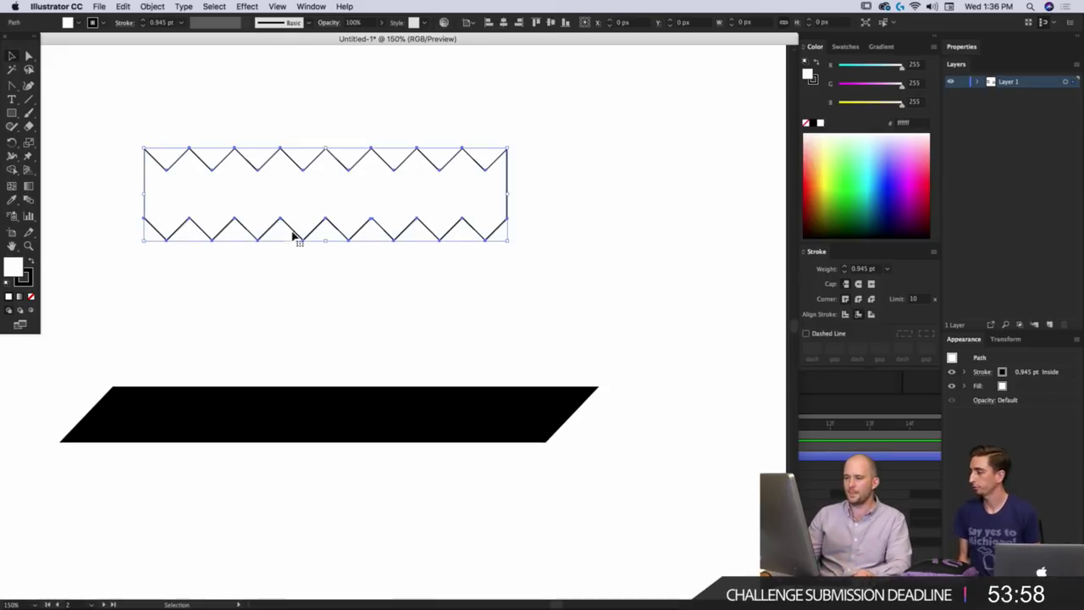
{"action": "left_click_drag", "start_coordinate": [251, 243], "coordinate": [305, 309]}
{"action": "key", "text": "super+minus"}
{"action": "key", "text": "super+minus"}
{"action": "left_click", "coordinate": [413, 218]}
{"action": "left_click_drag", "start_coordinate": [420, 213], "coordinate": [199, 256]}
{"action": "left_click", "coordinate": [299, 285]}
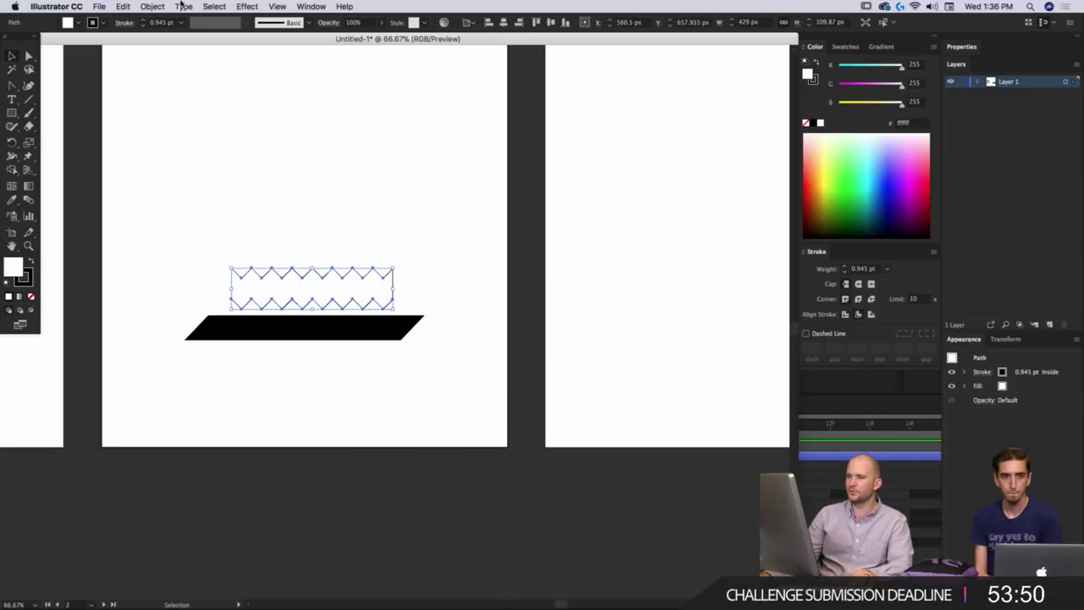
Fill the zigzag shape with dark green (006837).
{"action": "left_click", "coordinate": [92, 23]}
{"action": "left_click", "coordinate": [56, 52]}
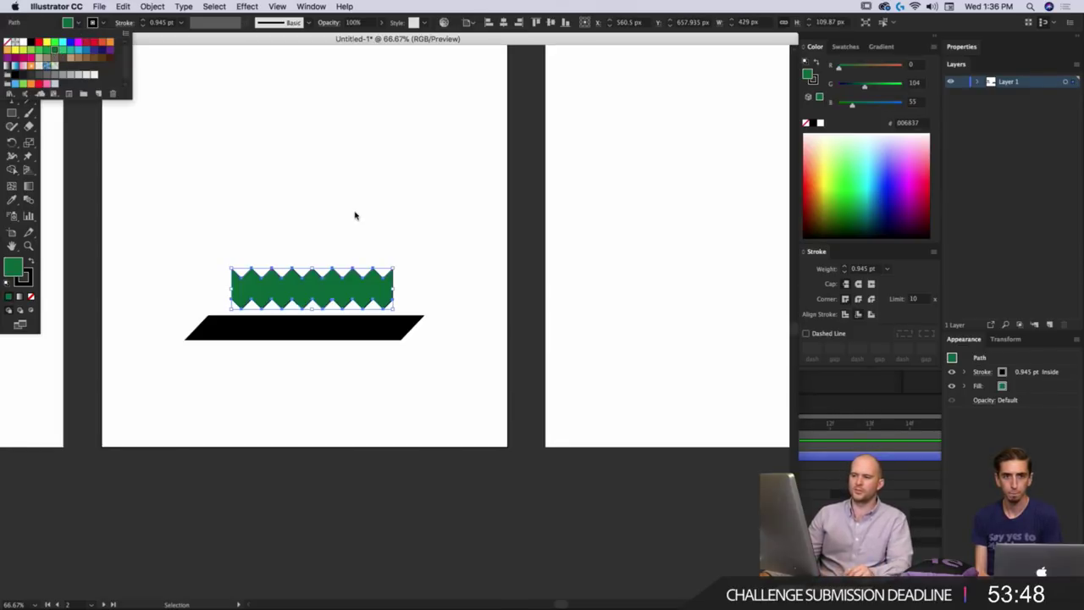
{"action": "left_click", "coordinate": [355, 213]}
{"action": "left_click", "coordinate": [365, 227]}
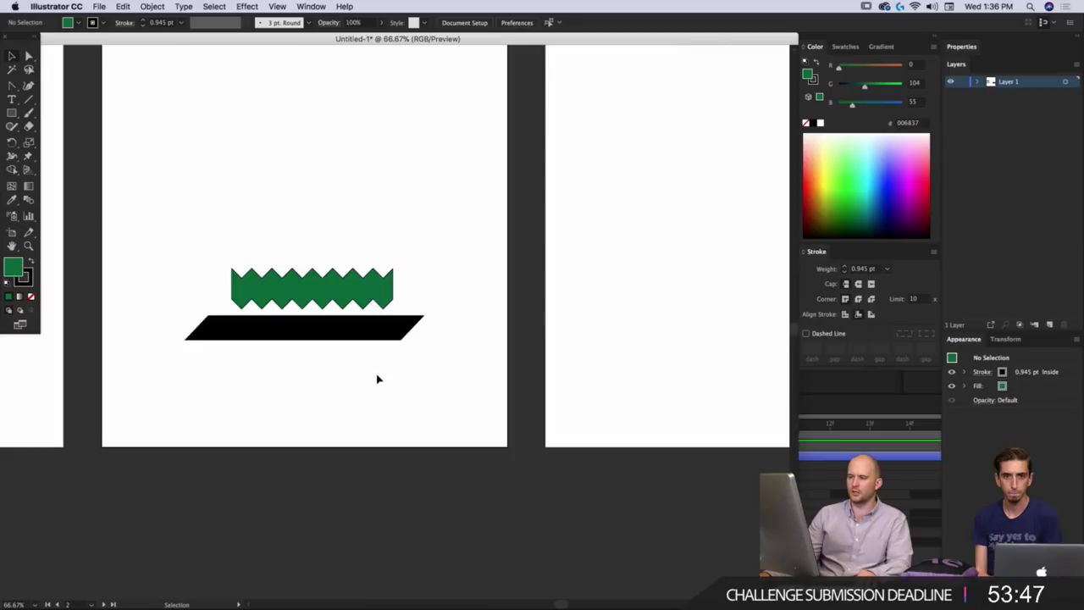
Fill the parallelogram with tan (c69c6d) and deselect it.
{"action": "left_click", "coordinate": [359, 329]}
{"action": "left_click", "coordinate": [92, 23]}
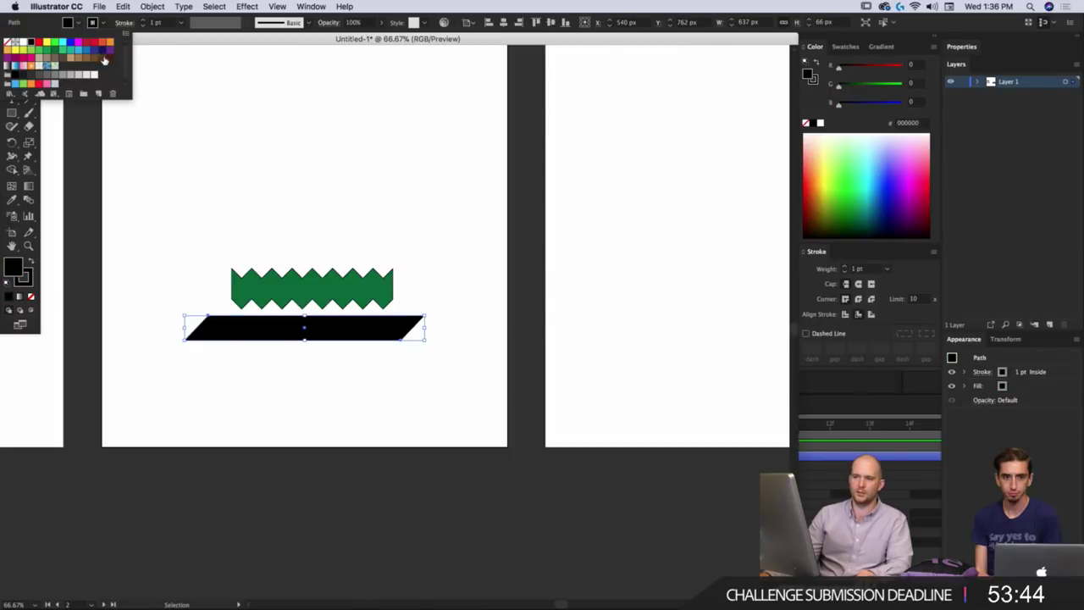
{"action": "left_click", "coordinate": [103, 58]}
{"action": "left_click", "coordinate": [78, 58]}
{"action": "left_click", "coordinate": [72, 58]}
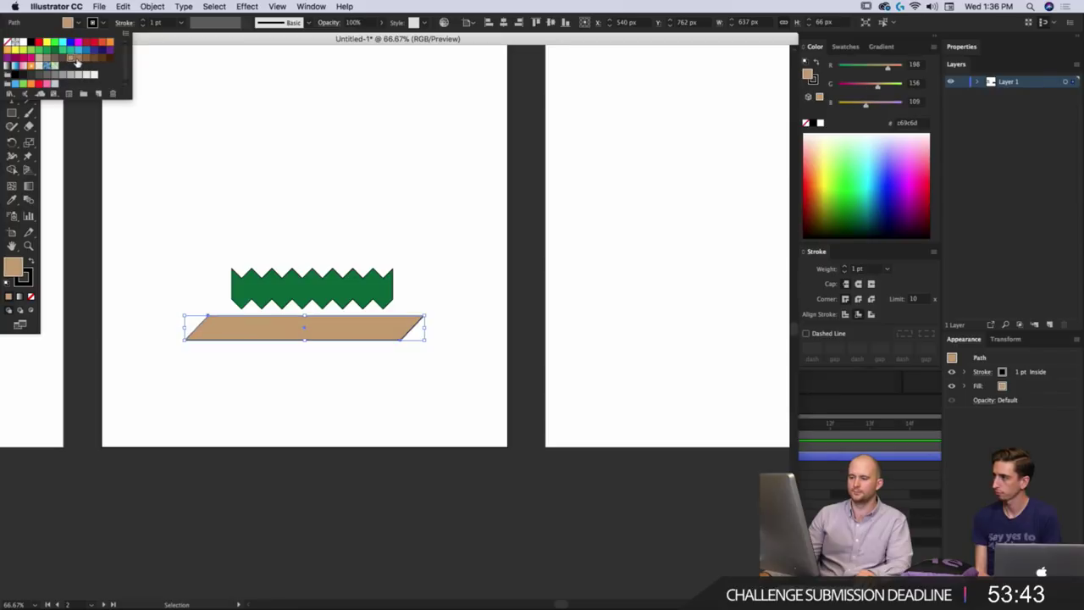
{"action": "left_click", "coordinate": [207, 201]}
{"action": "left_click", "coordinate": [271, 219]}
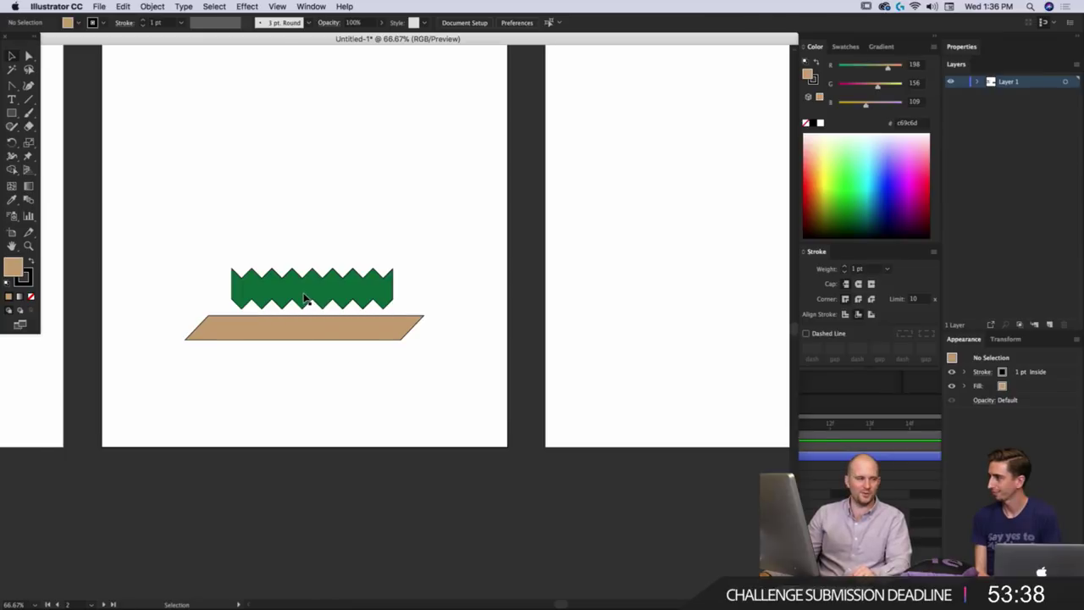
{"action": "scroll", "coordinate": [372, 246], "scroll_direction": "up", "scroll_amount": 2}
{"action": "scroll", "coordinate": [373, 247], "scroll_direction": "left", "scroll_amount": 3}
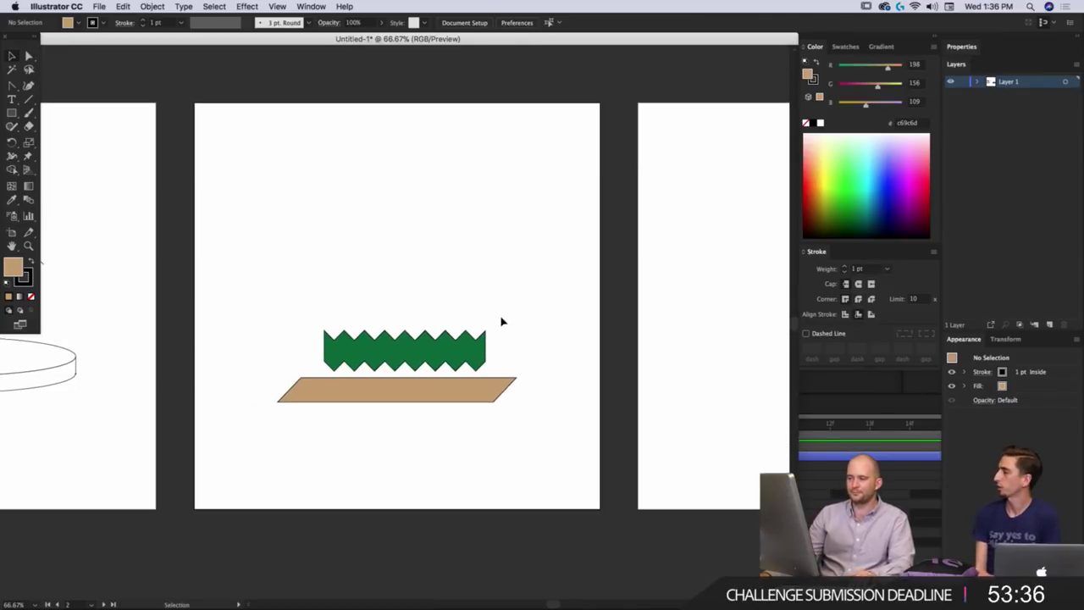
Fill the zigzag shape with the muted green 4a7937 from the Color Guide.
{"action": "left_click", "coordinate": [415, 355]}
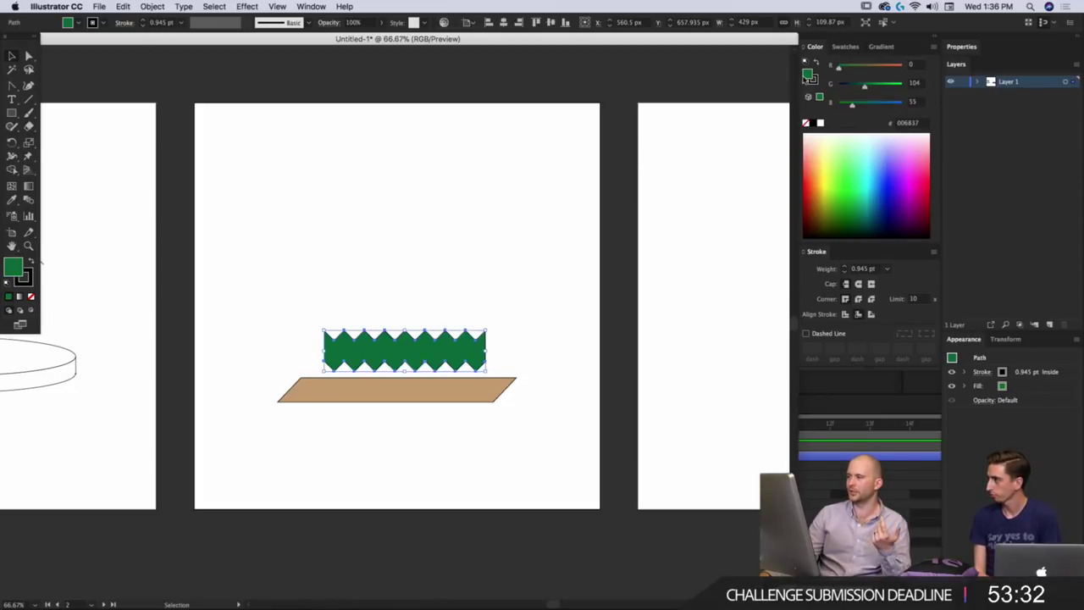
{"action": "left_click", "coordinate": [847, 47]}
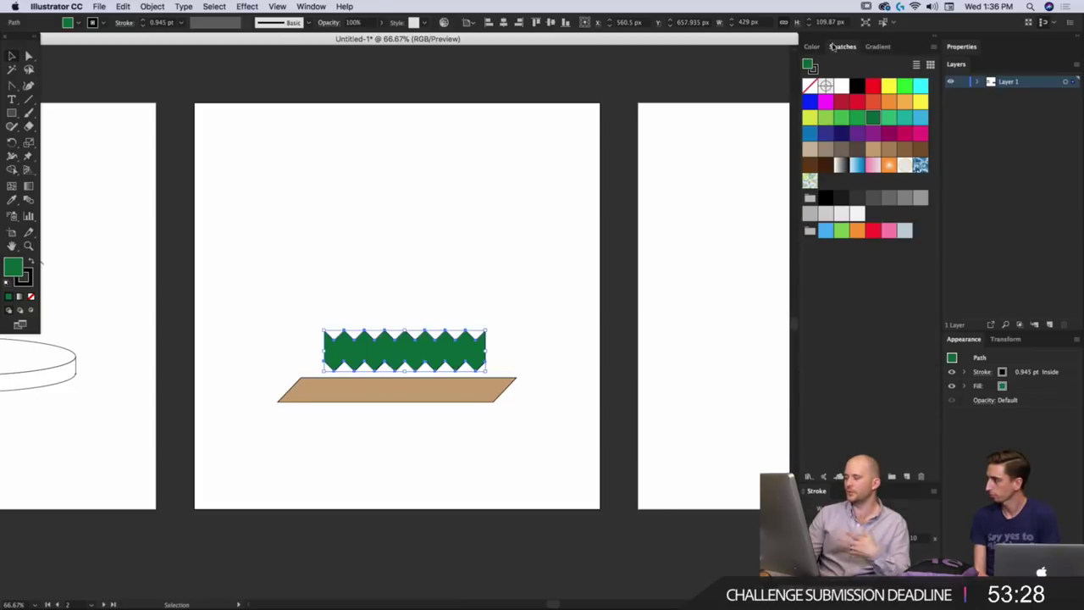
{"action": "left_click", "coordinate": [811, 47]}
{"action": "left_click", "coordinate": [314, 6]}
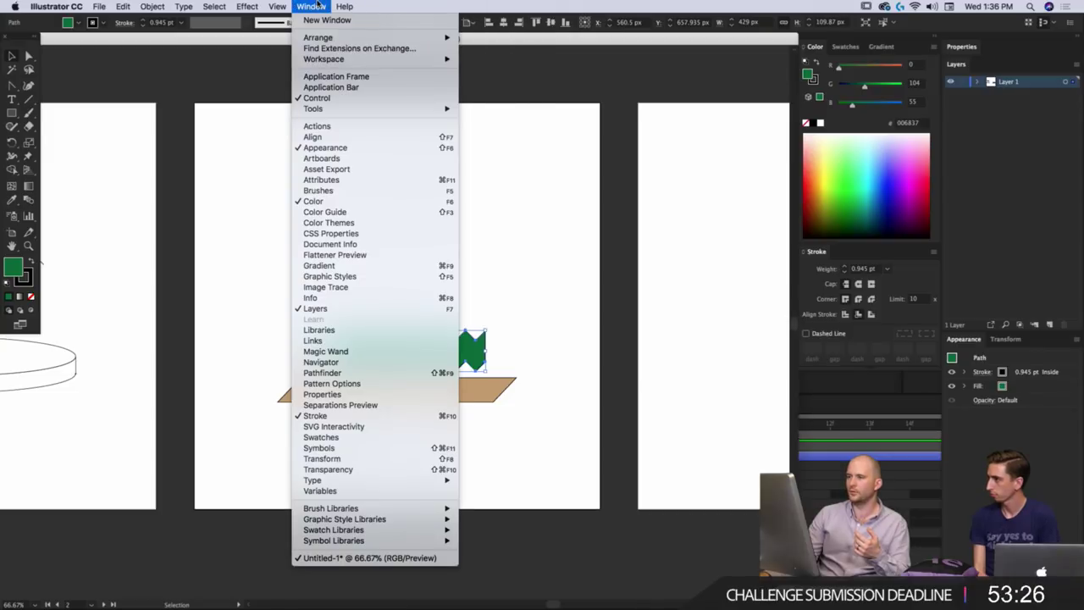
{"action": "left_click", "coordinate": [342, 212]}
{"action": "left_click_drag", "start_coordinate": [660, 169], "coordinate": [776, 276]}
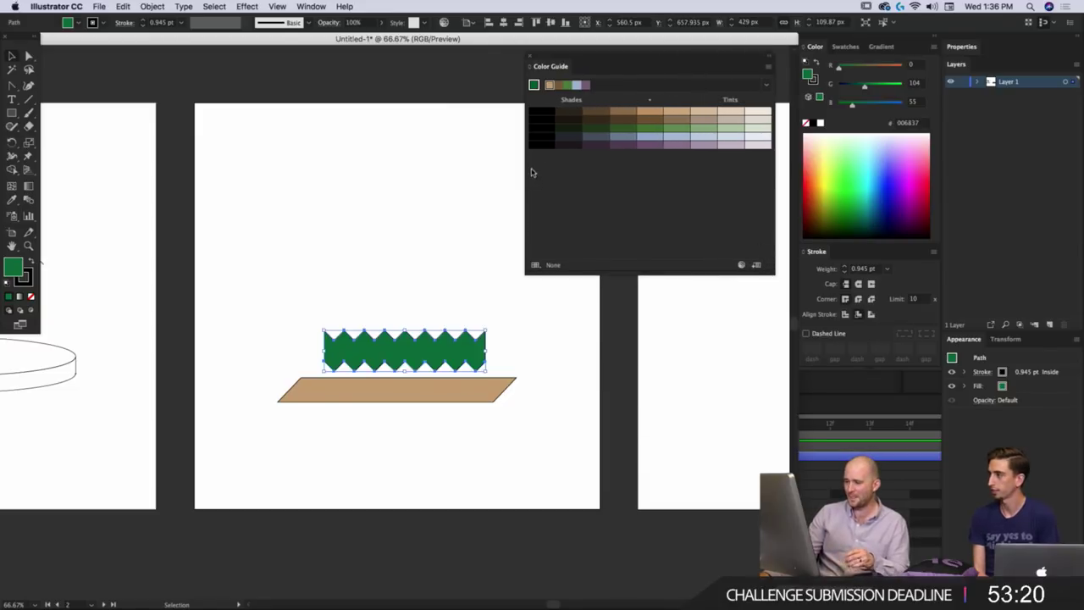
{"action": "left_click", "coordinate": [643, 134]}
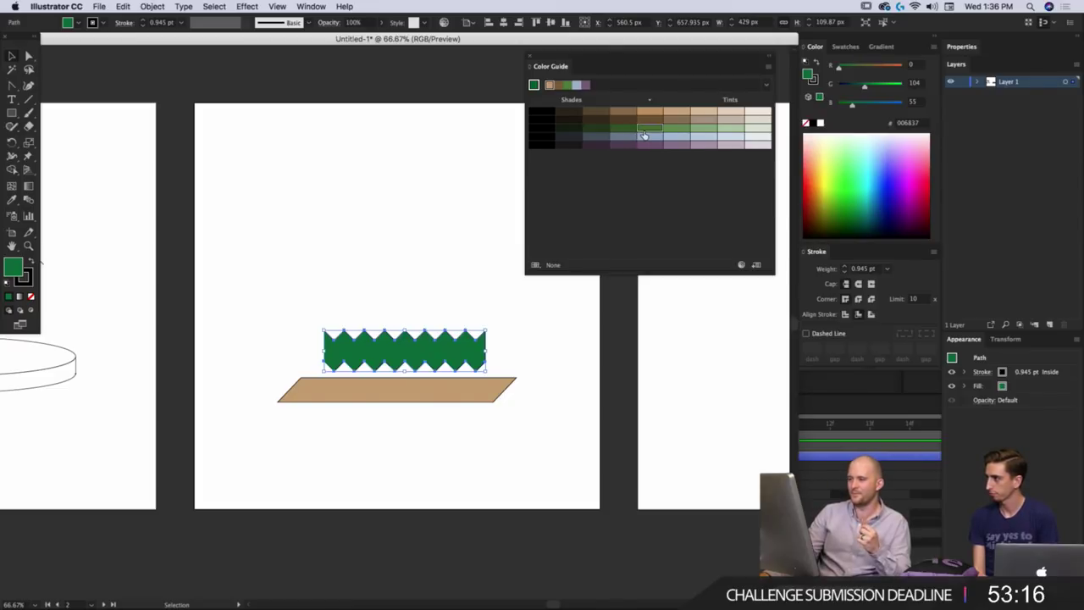
{"action": "left_click", "coordinate": [660, 131]}
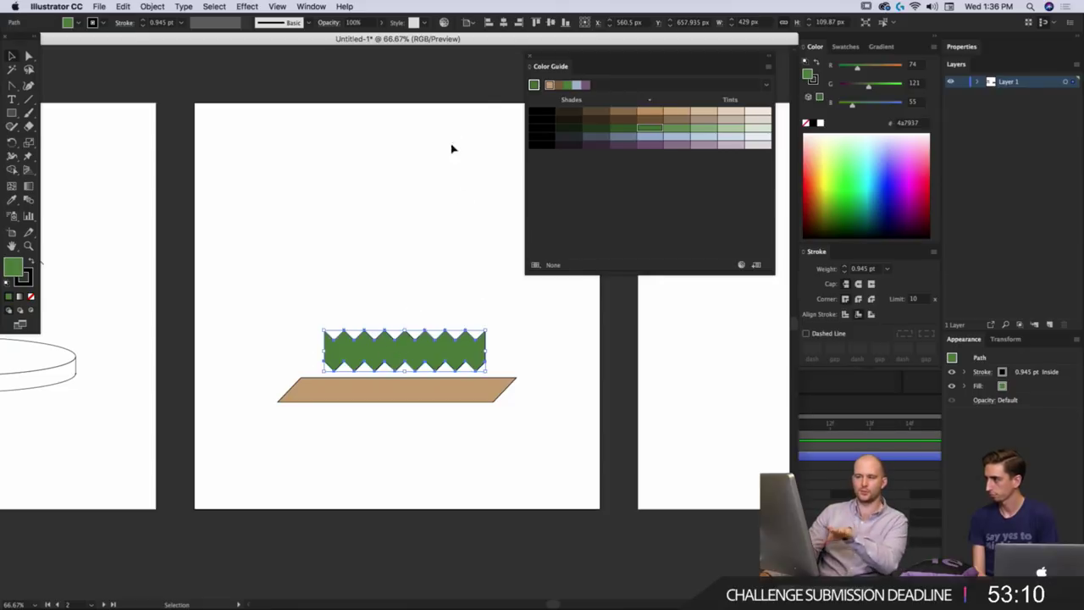
Base the Color Guide on the zigzag's current green and apply the Analogous 2 harmony rule.
{"action": "left_click", "coordinate": [535, 84]}
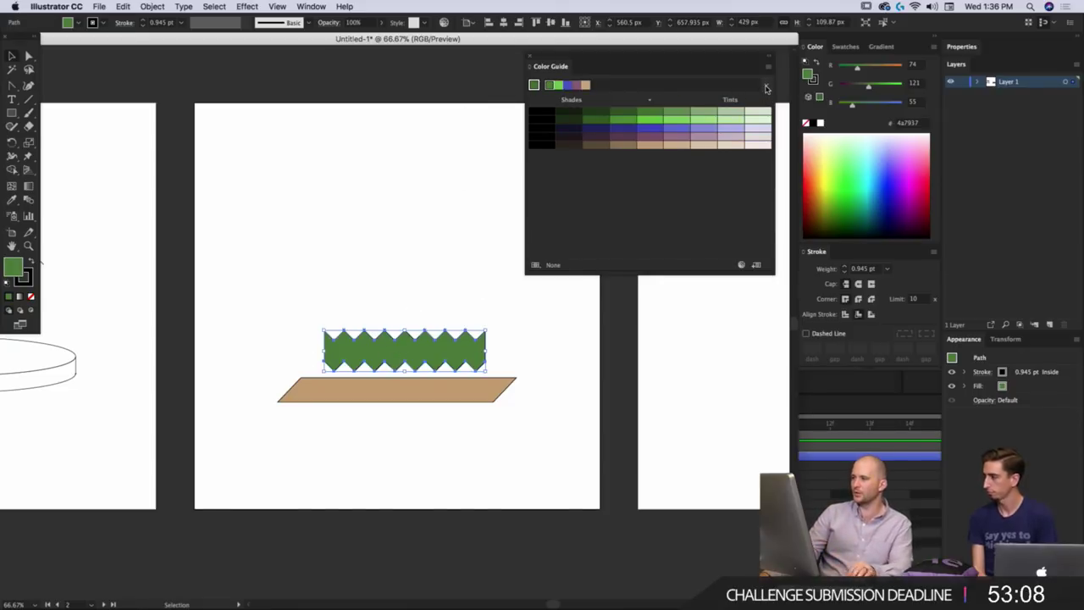
{"action": "left_click", "coordinate": [764, 84]}
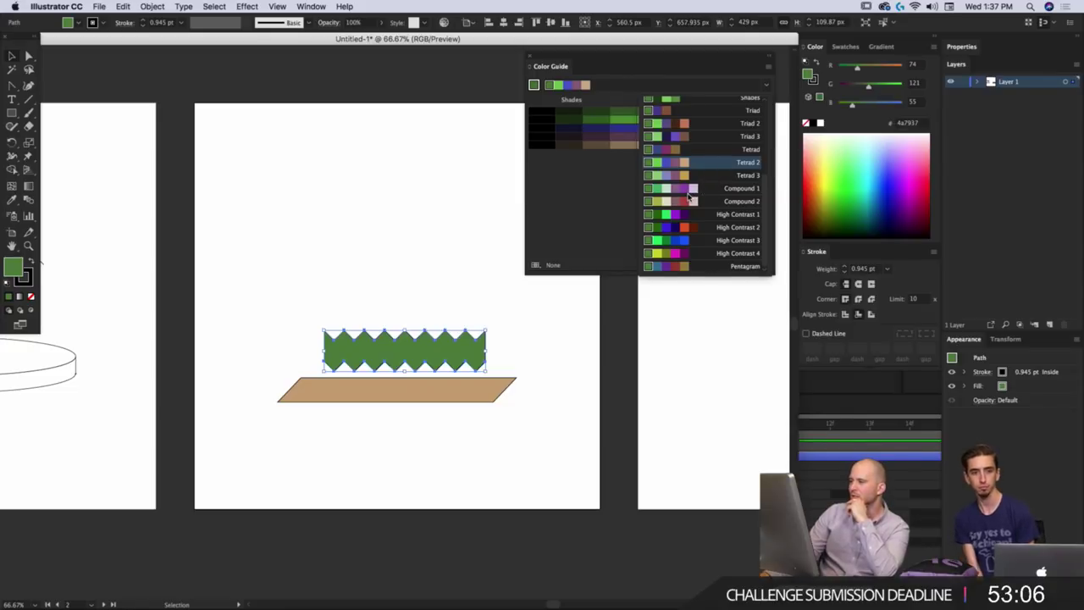
{"action": "scroll", "coordinate": [695, 195], "scroll_direction": "up", "scroll_amount": 5}
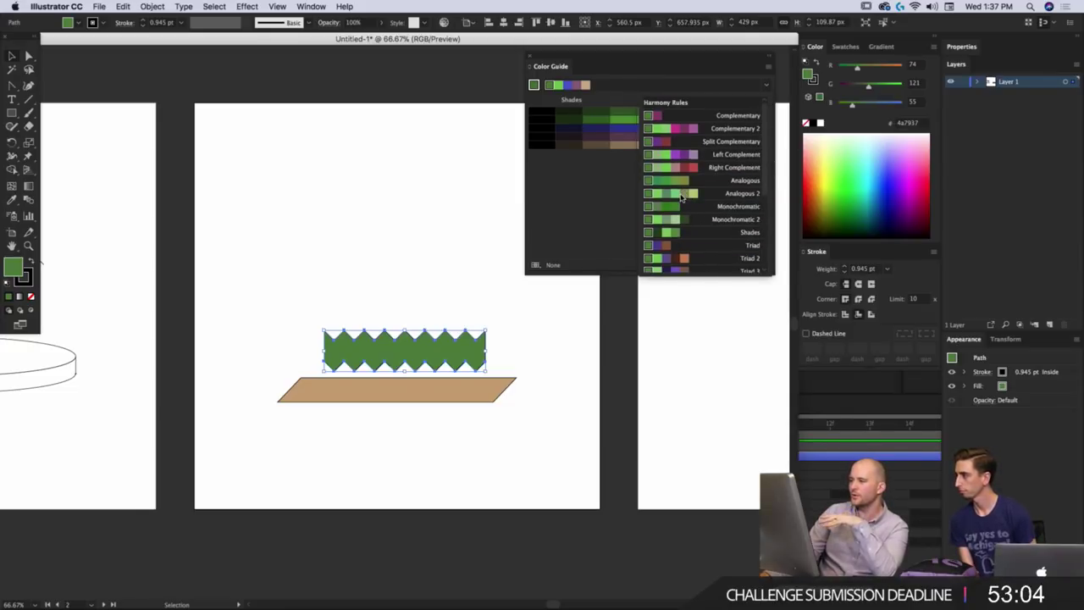
{"action": "left_click", "coordinate": [679, 195]}
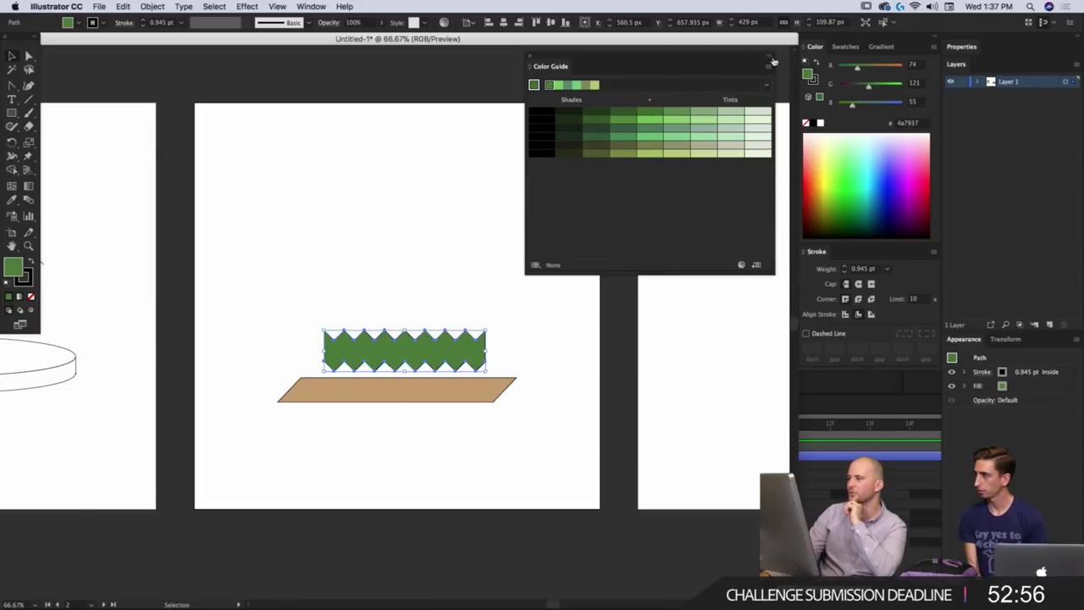
Open the Desaturated swatch library from Color Properties and enlarge it to show all its color groups.
{"action": "left_click", "coordinate": [844, 47]}
{"action": "left_click", "coordinate": [935, 49]}
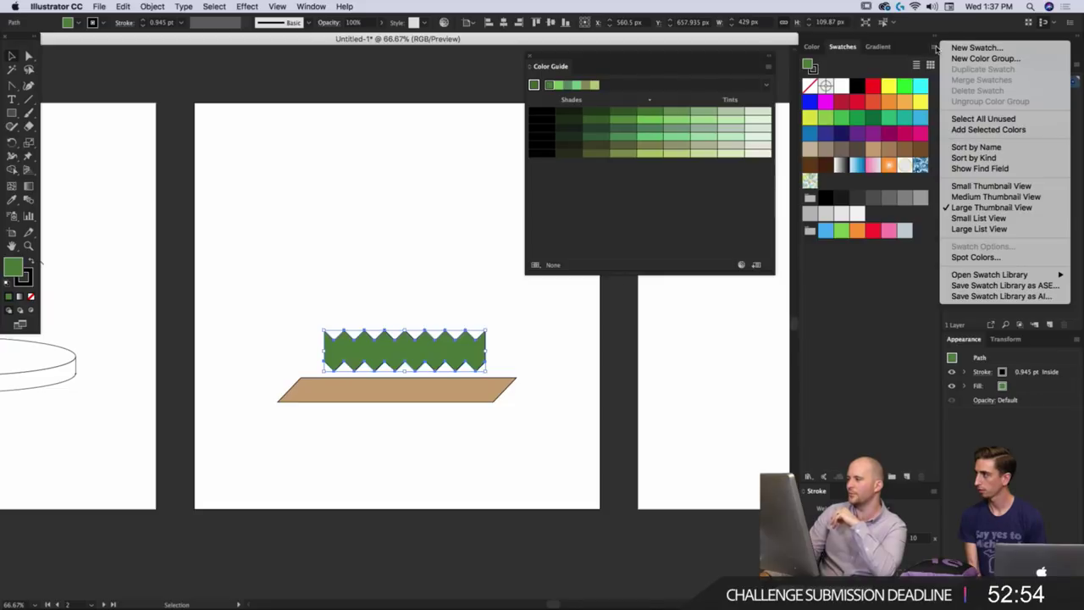
{"action": "mouse_move", "coordinate": [982, 274]}
{"action": "mouse_move", "coordinate": [903, 277]}
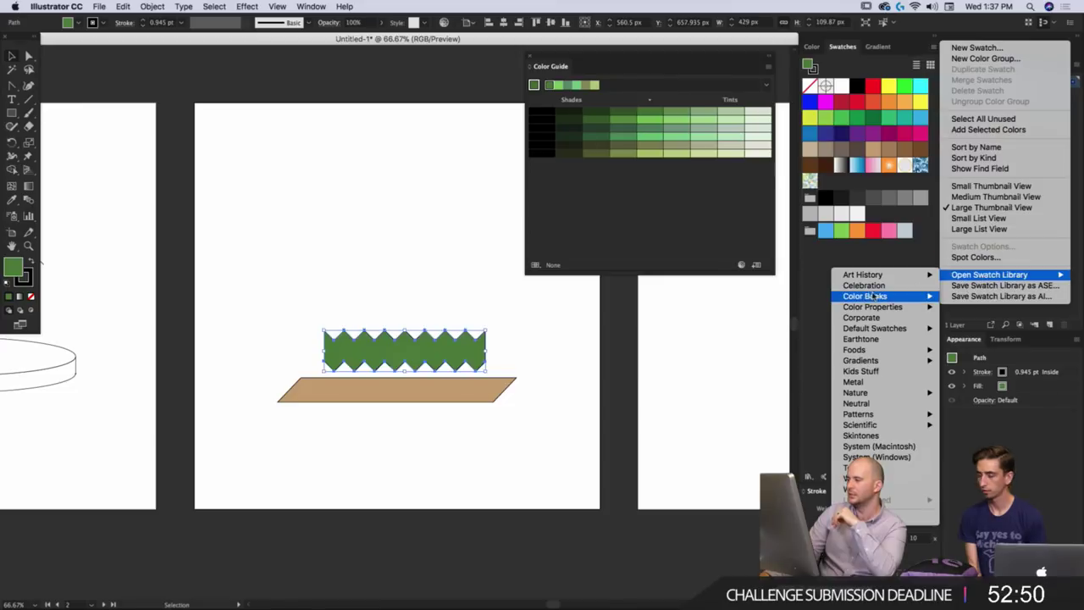
{"action": "mouse_move", "coordinate": [877, 307]}
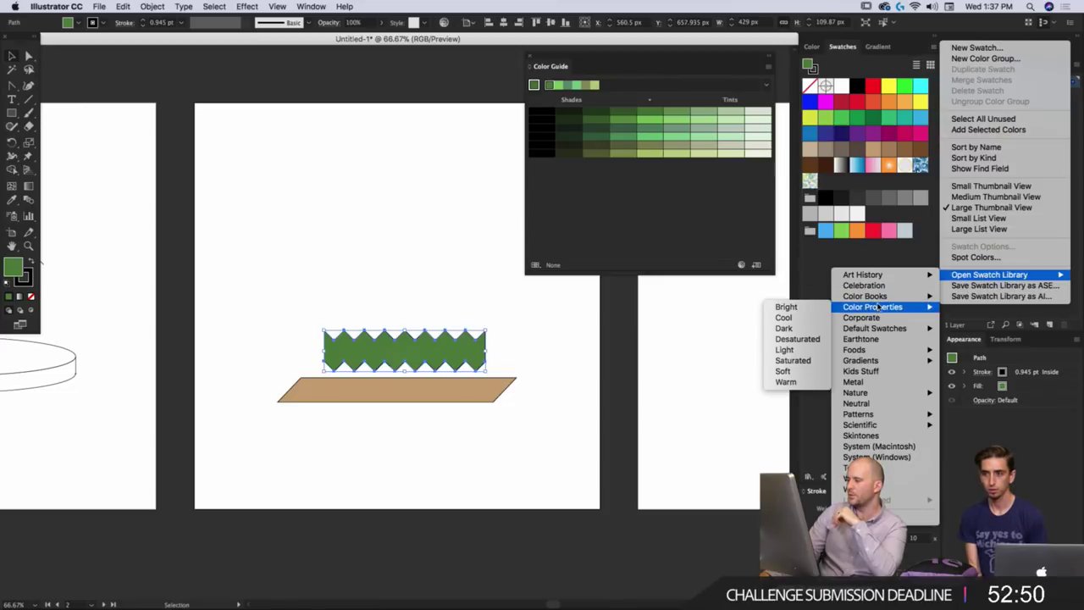
{"action": "left_click", "coordinate": [796, 339]}
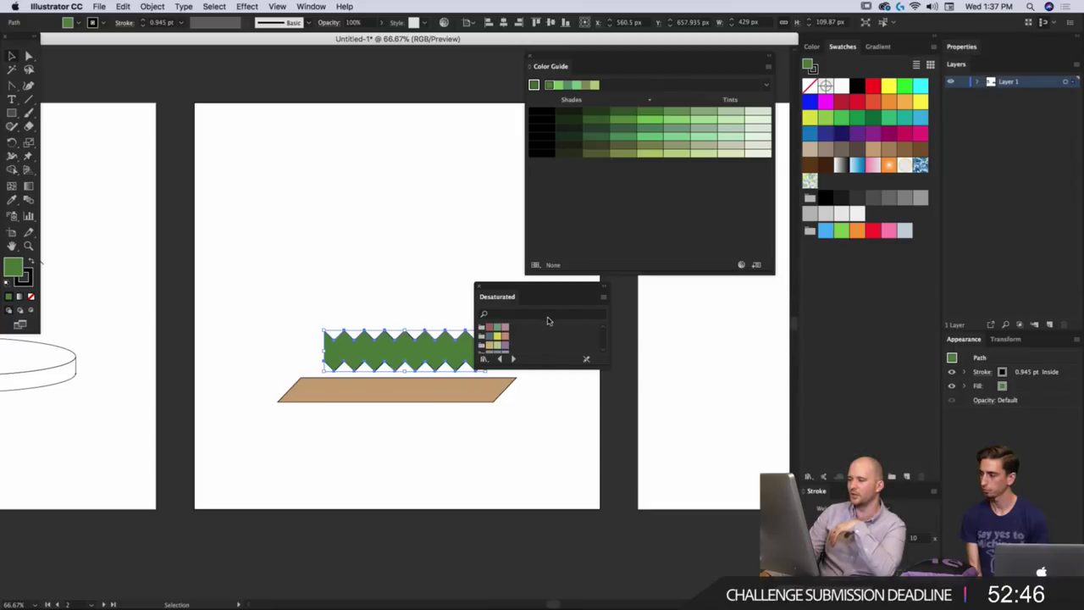
{"action": "left_click_drag", "start_coordinate": [601, 364], "coordinate": [749, 531]}
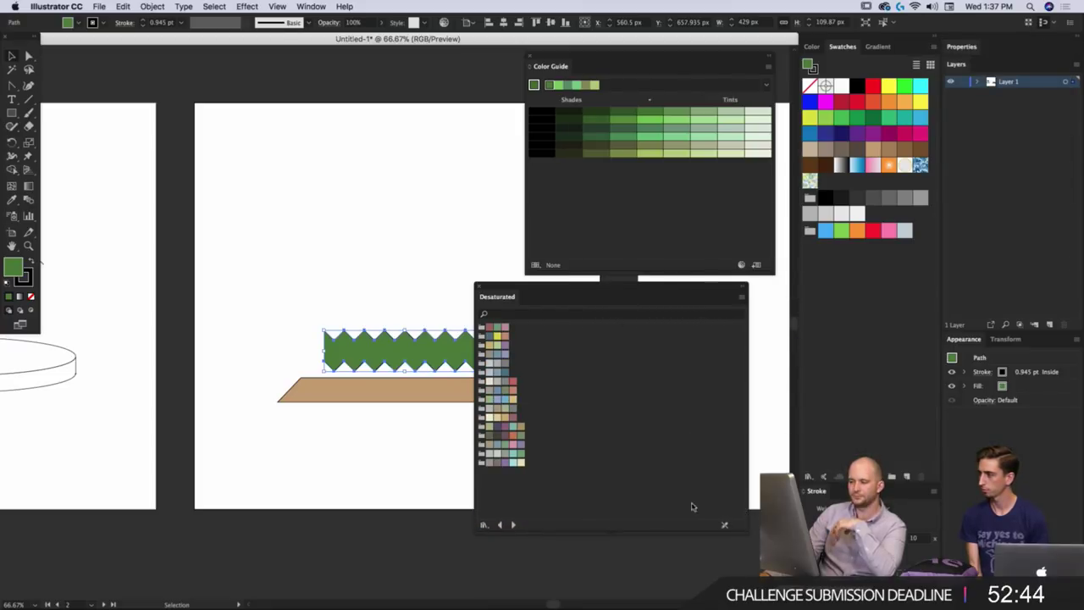
Try two light greens from the Desaturated library on the zigzag shape and undo the fill changes.
{"action": "left_click", "coordinate": [489, 427]}
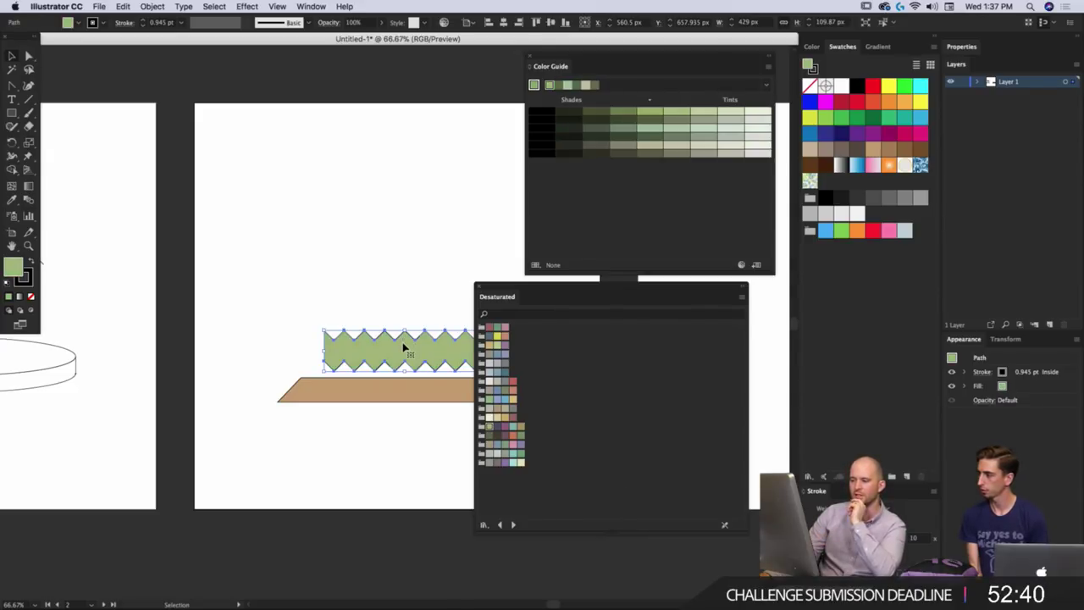
{"action": "left_click", "coordinate": [488, 400]}
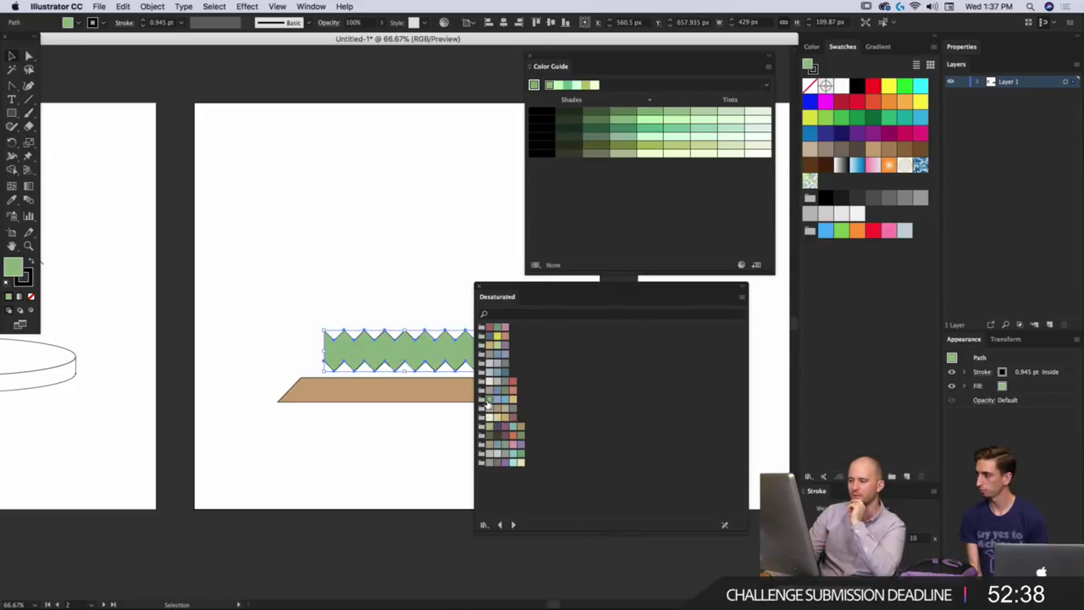
{"action": "left_click", "coordinate": [372, 430]}
{"action": "key", "text": "super+z"}
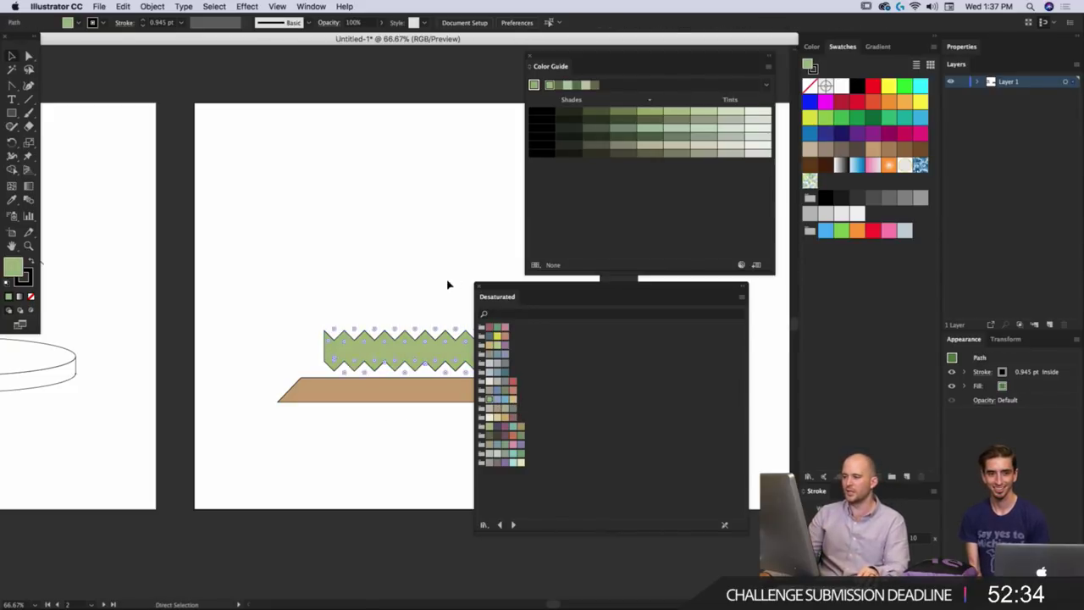
Deselect the artwork and close the Color Guide and the Desaturated swatch library.
{"action": "left_click", "coordinate": [427, 257]}
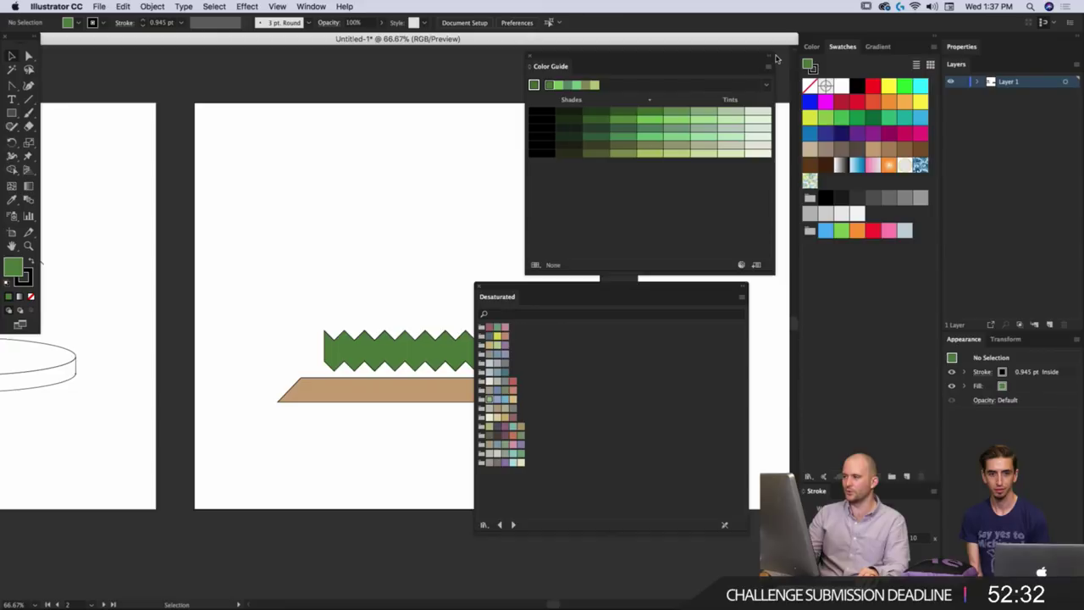
{"action": "left_click", "coordinate": [530, 63]}
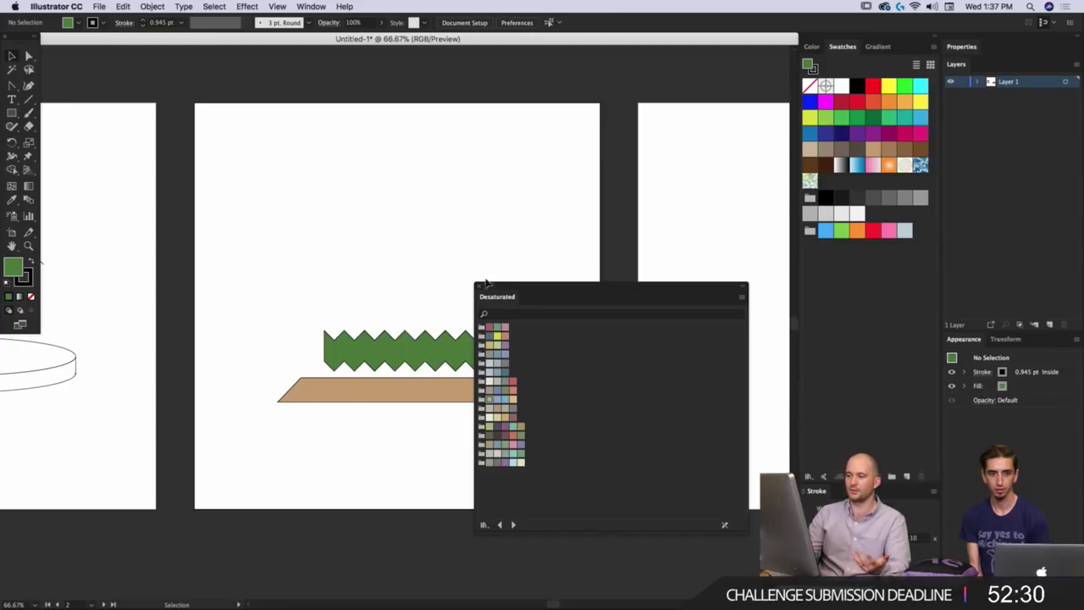
{"action": "left_click", "coordinate": [478, 288]}
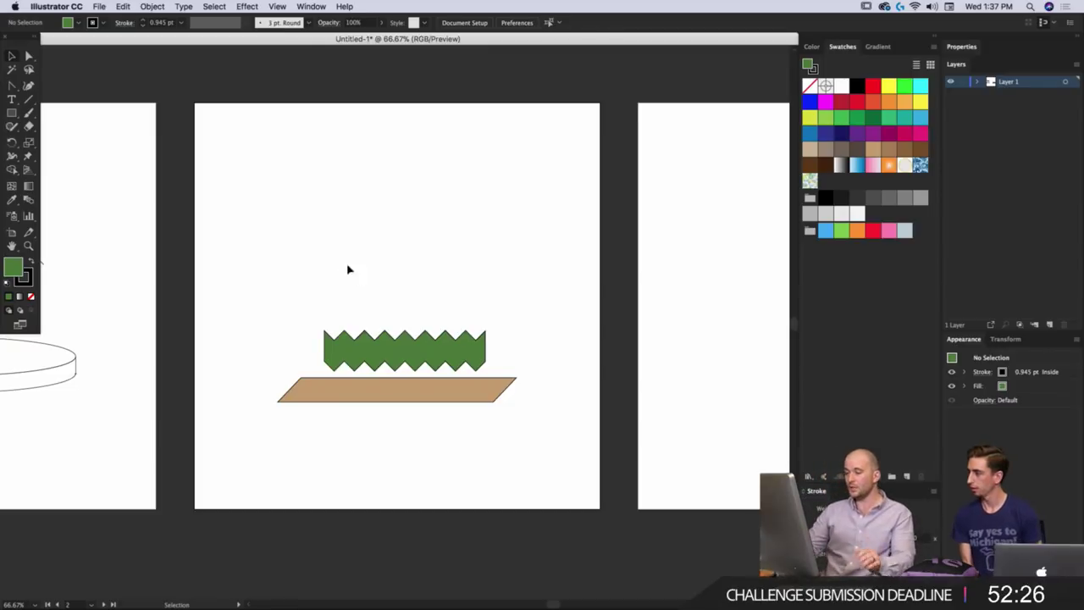
Stretch the tan parallelogram slightly taller by extending its lower edge downward, and deselect it.
{"action": "left_click", "coordinate": [387, 395]}
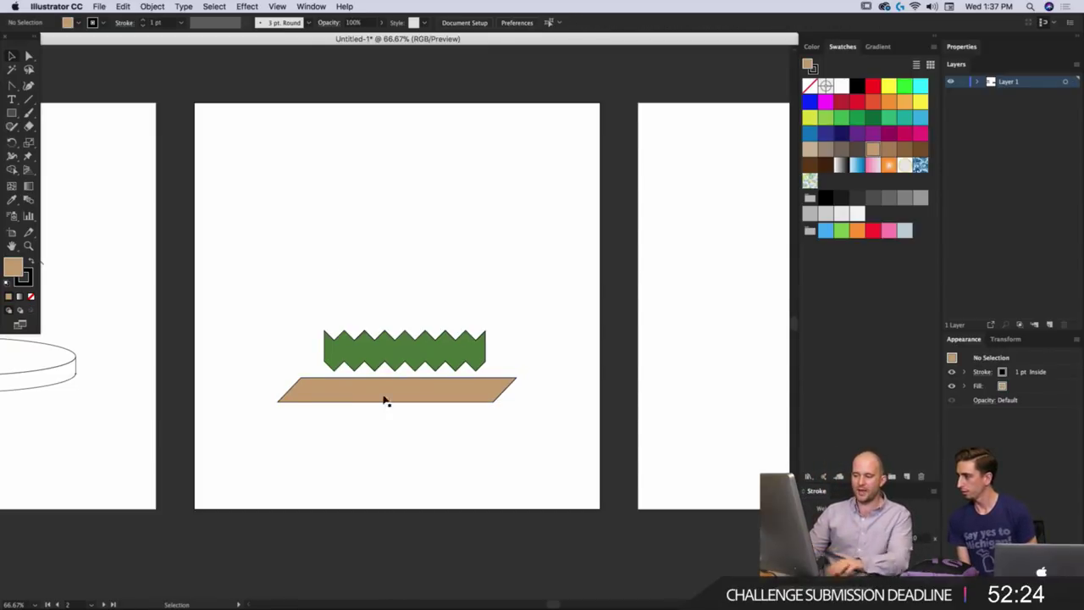
{"action": "left_click_drag", "start_coordinate": [398, 402], "coordinate": [397, 413]}
{"action": "key", "text": "shift+super+a"}
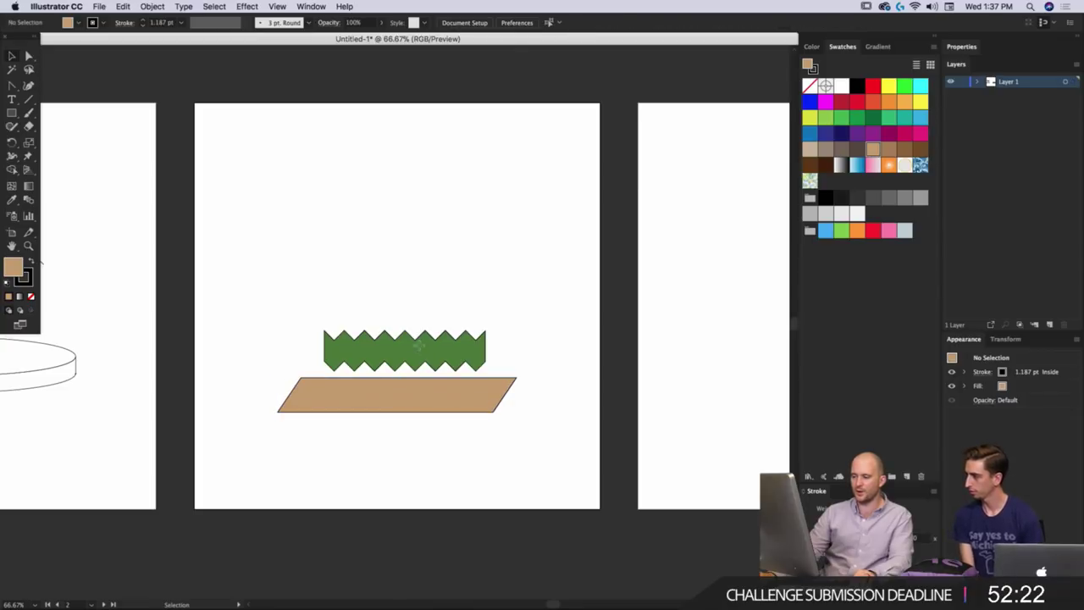
Move the green zigzag shape down until it almost touches the tan board's upper edge.
{"action": "left_click_drag", "start_coordinate": [415, 344], "coordinate": [416, 348]}
{"action": "left_click", "coordinate": [417, 330]}
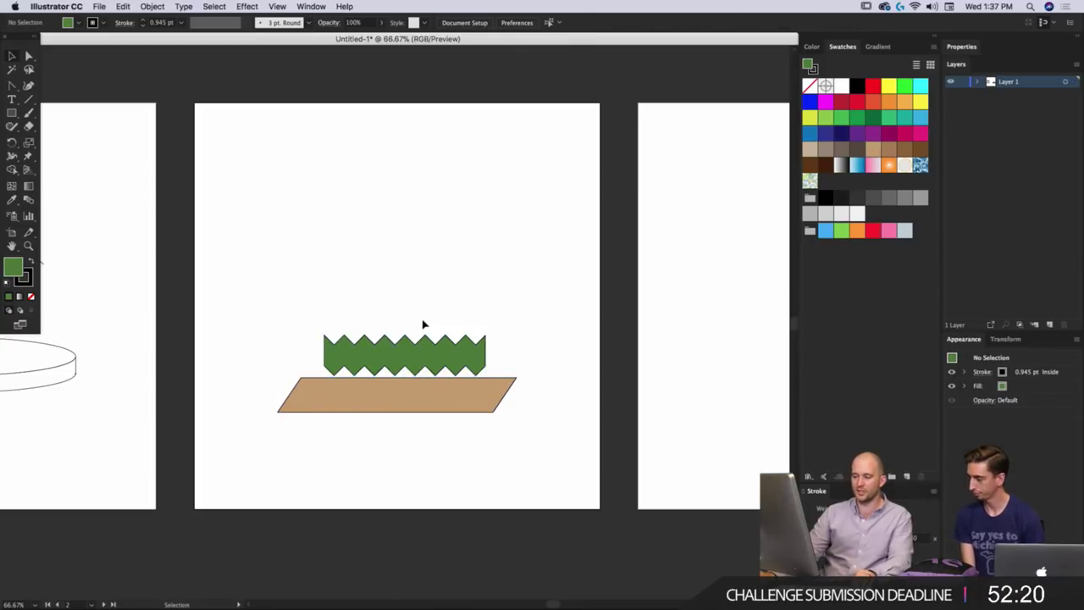
{"action": "left_click", "coordinate": [428, 342]}
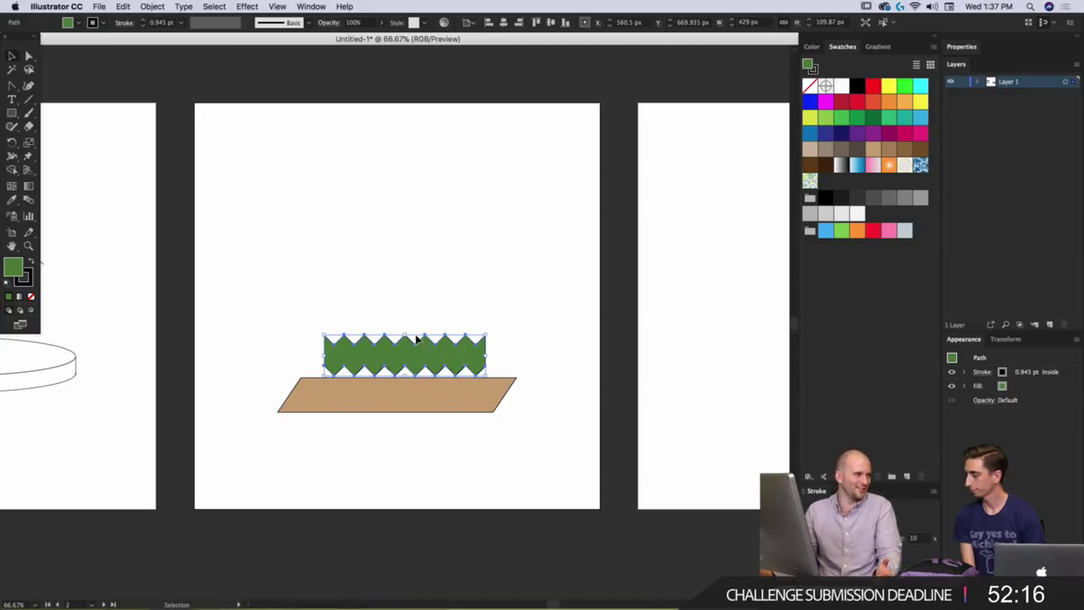
{"action": "left_click", "coordinate": [394, 270]}
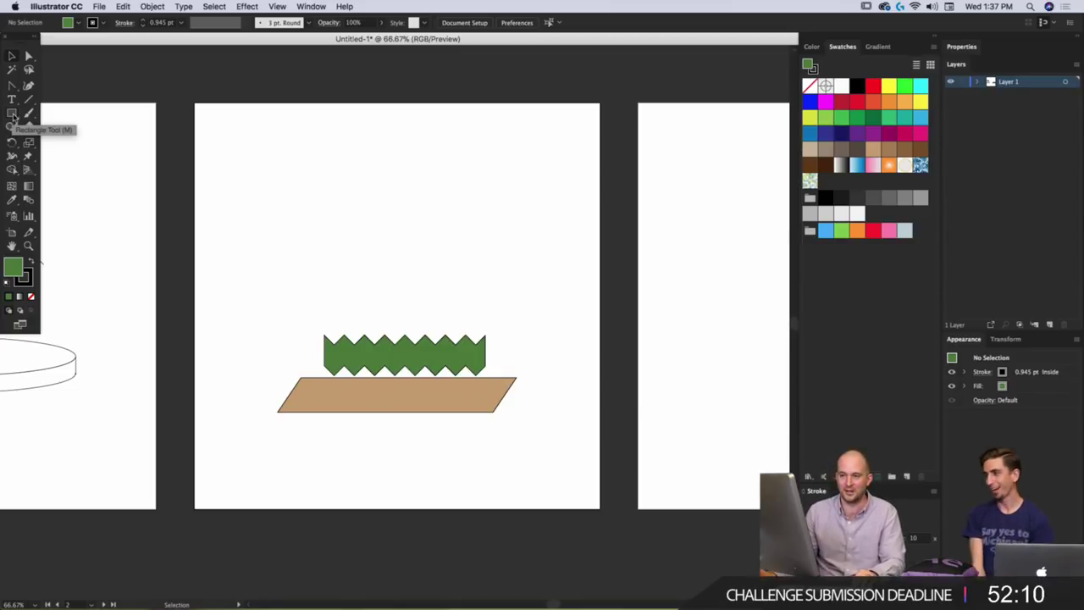
{"action": "left_click_drag", "start_coordinate": [10, 116], "coordinate": [71, 139]}
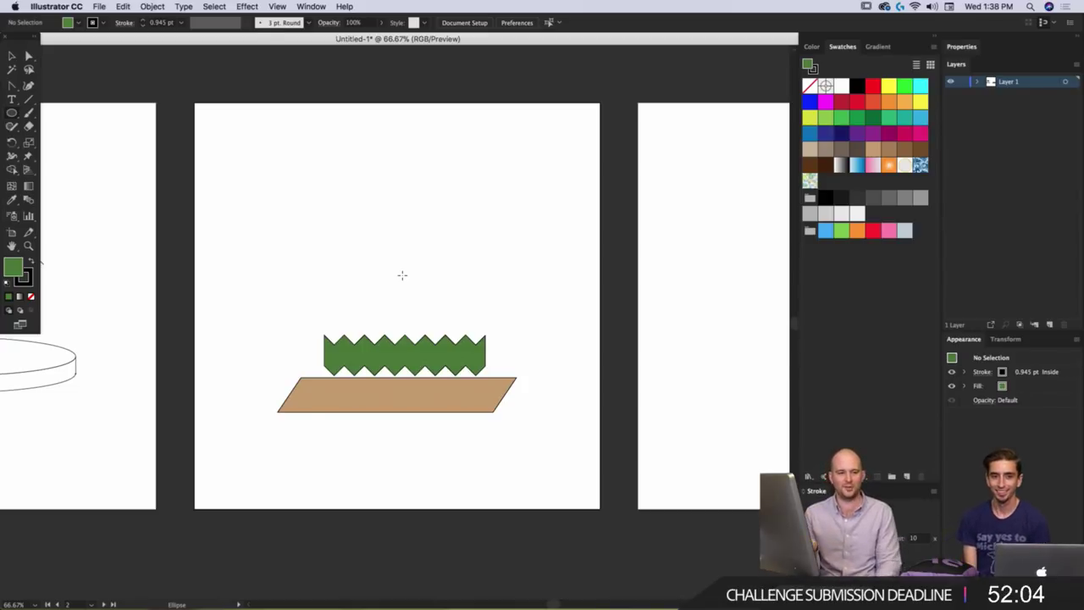
{"action": "key", "text": "c"}
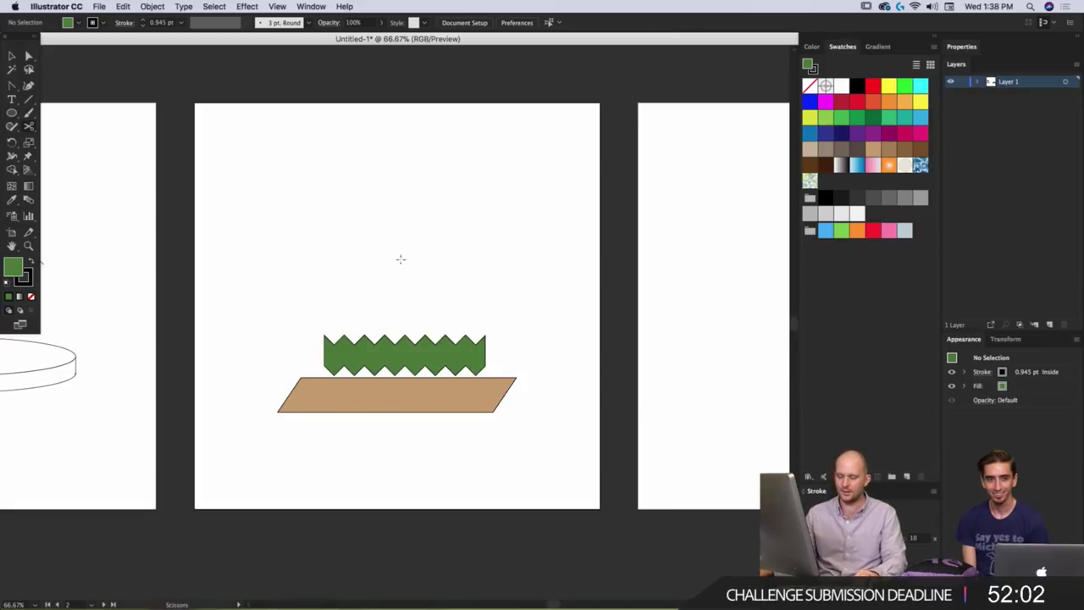
{"action": "left_click", "coordinate": [12, 57]}
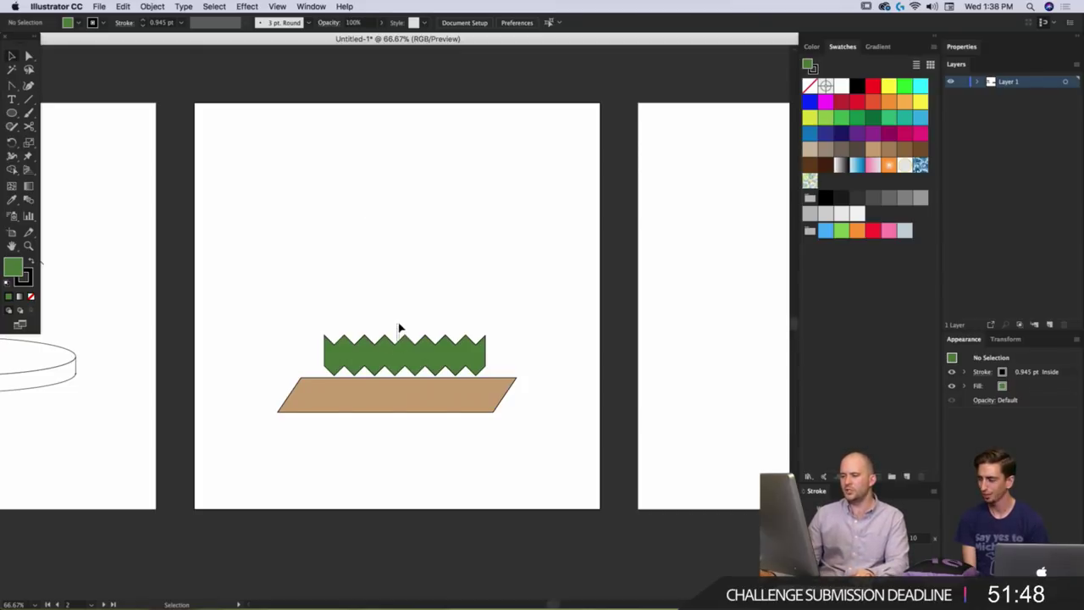
Move the green zigzag shape up to leave a gap above the tan board, and deselect it.
{"action": "left_click", "coordinate": [403, 343]}
{"action": "left_click_drag", "start_coordinate": [415, 344], "coordinate": [413, 327]}
{"action": "left_click", "coordinate": [421, 287]}
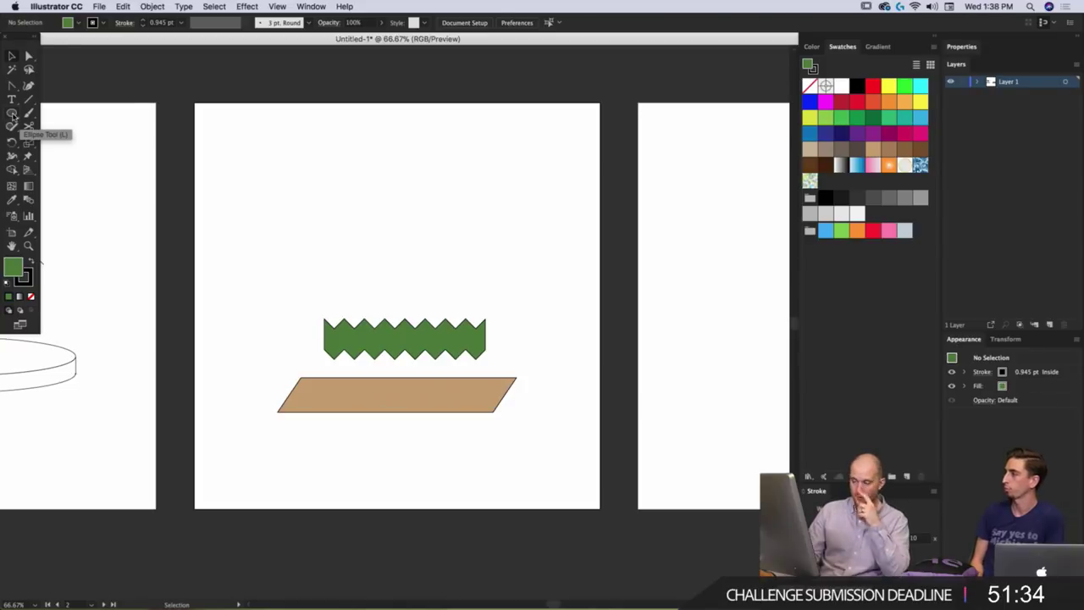
Draw a wavy, rounded green shape along the tan board's upper edge with the Pen tool and adjust its upper-right curve.
{"action": "scroll", "coordinate": [315, 306], "scroll_direction": "up", "scroll_amount": 1}
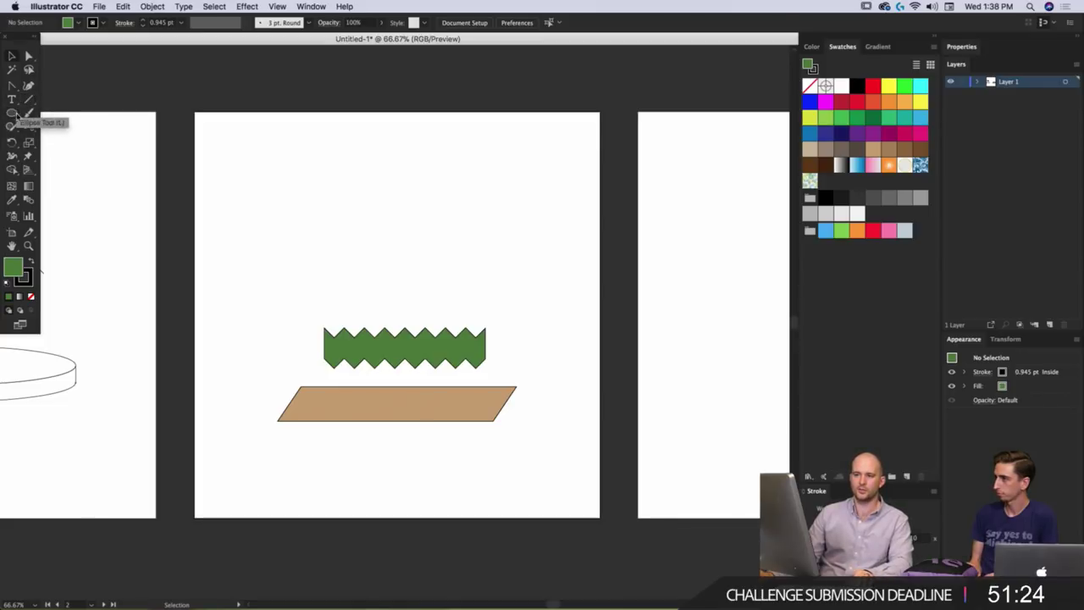
{"action": "left_click", "coordinate": [29, 87]}
{"action": "left_click_drag", "start_coordinate": [18, 88], "coordinate": [50, 85]}
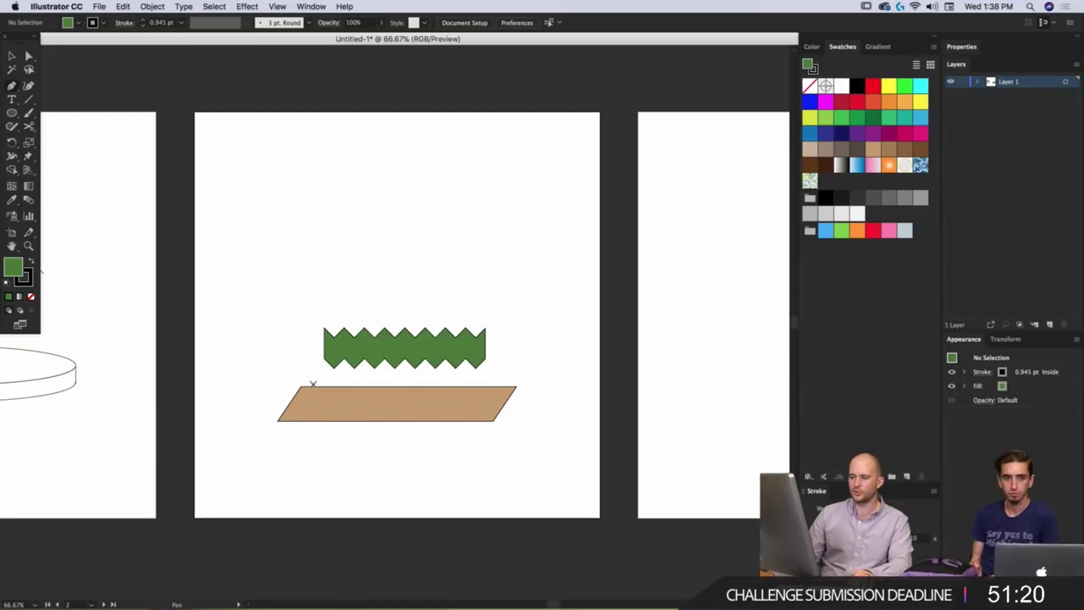
{"action": "left_click_drag", "start_coordinate": [292, 362], "coordinate": [502, 343]}
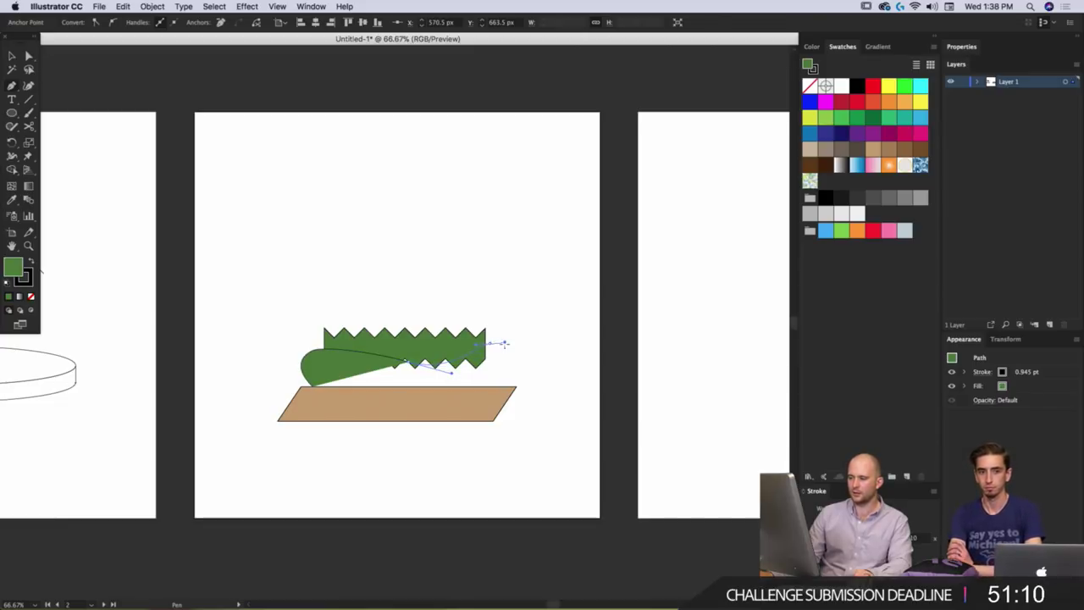
{"action": "left_click_drag", "start_coordinate": [499, 386], "coordinate": [473, 386]}
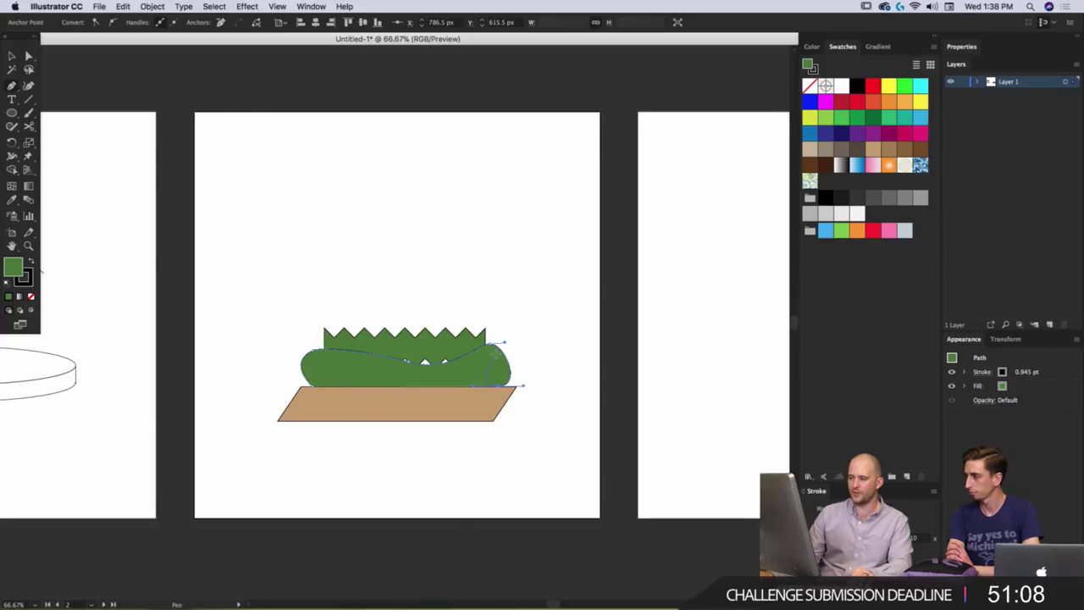
{"action": "key", "text": "a"}
{"action": "left_click_drag", "start_coordinate": [505, 342], "coordinate": [480, 356]}
Examine the lower-right anchor point and outline of the wavy green shape, and deselect it.
{"action": "left_click", "coordinate": [422, 340]}
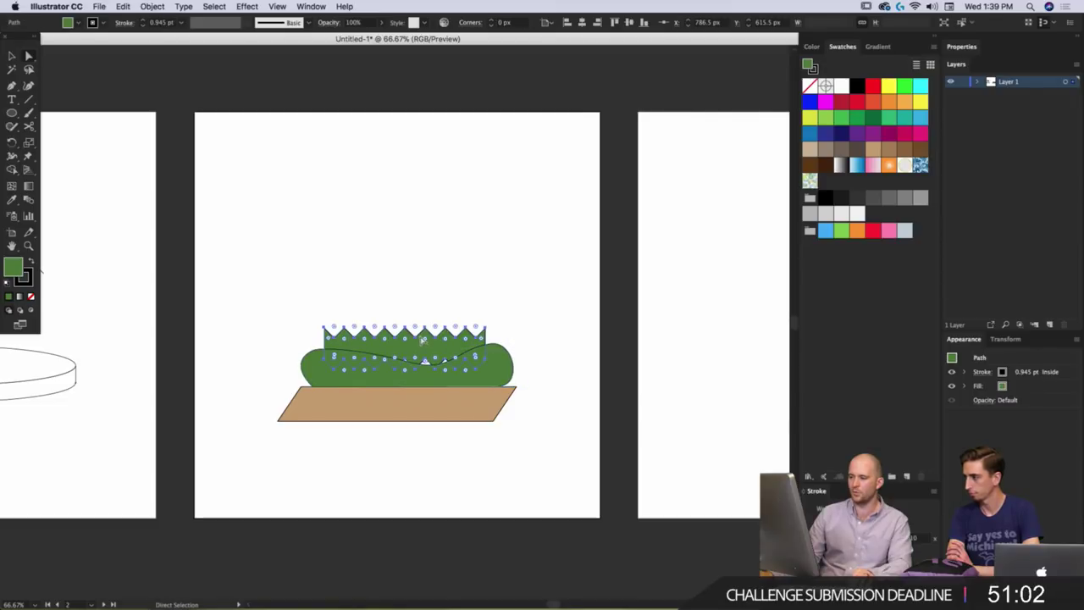
{"action": "left_click", "coordinate": [493, 367]}
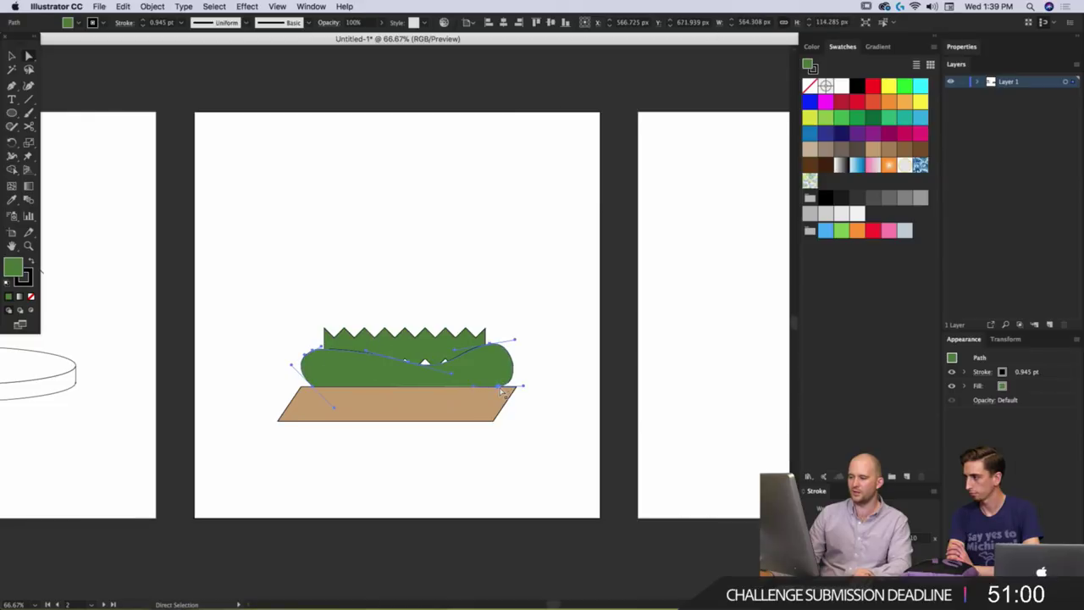
{"action": "left_click", "coordinate": [499, 387]}
{"action": "left_click", "coordinate": [523, 383]}
{"action": "left_click", "coordinate": [498, 386]}
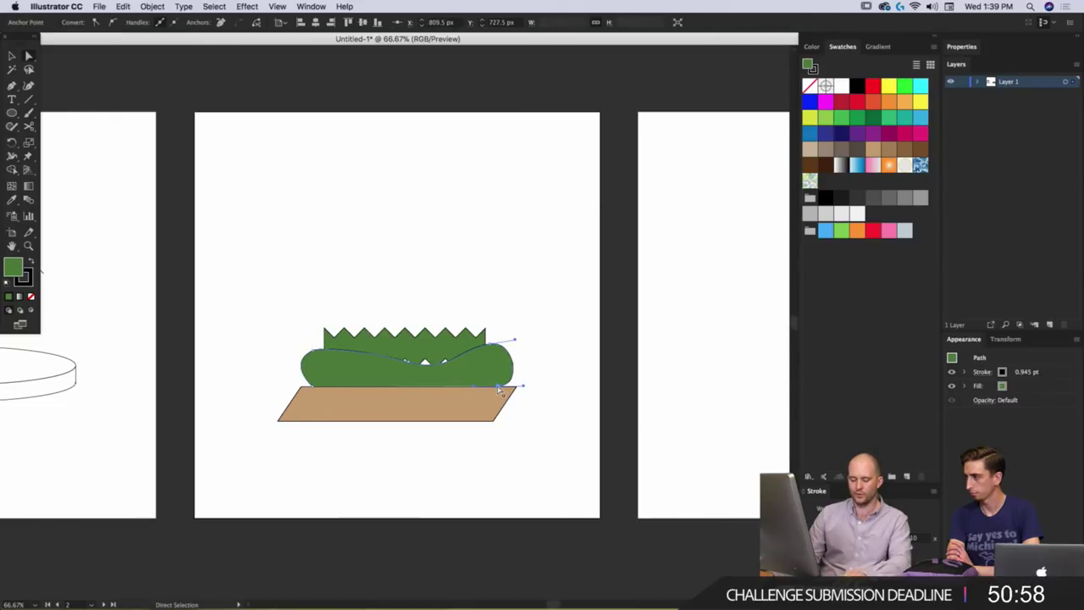
{"action": "key", "text": "v"}
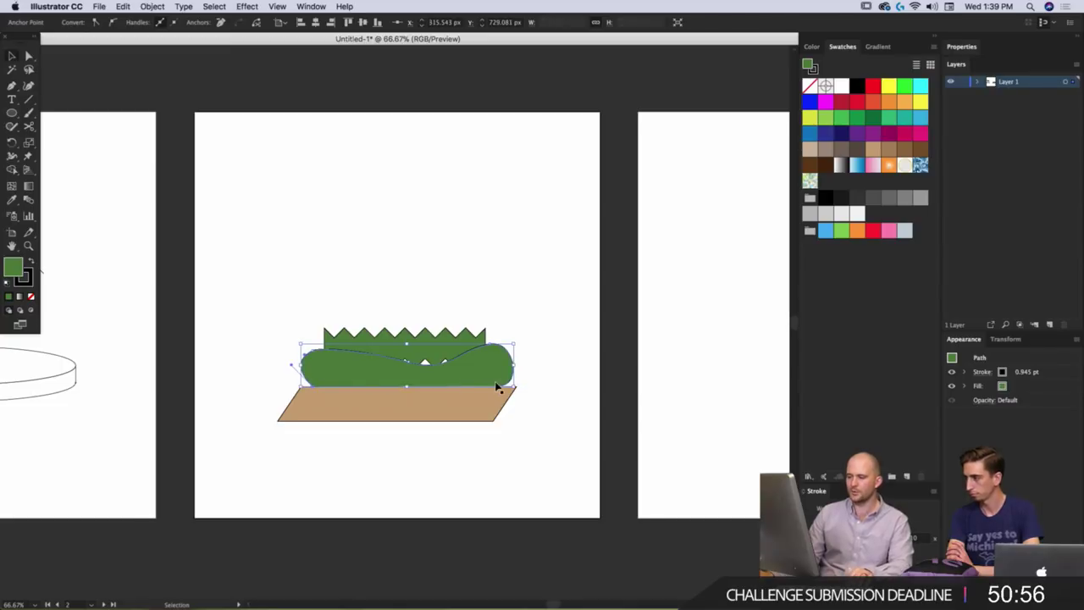
{"action": "left_click", "coordinate": [523, 372]}
{"action": "left_click", "coordinate": [509, 370]}
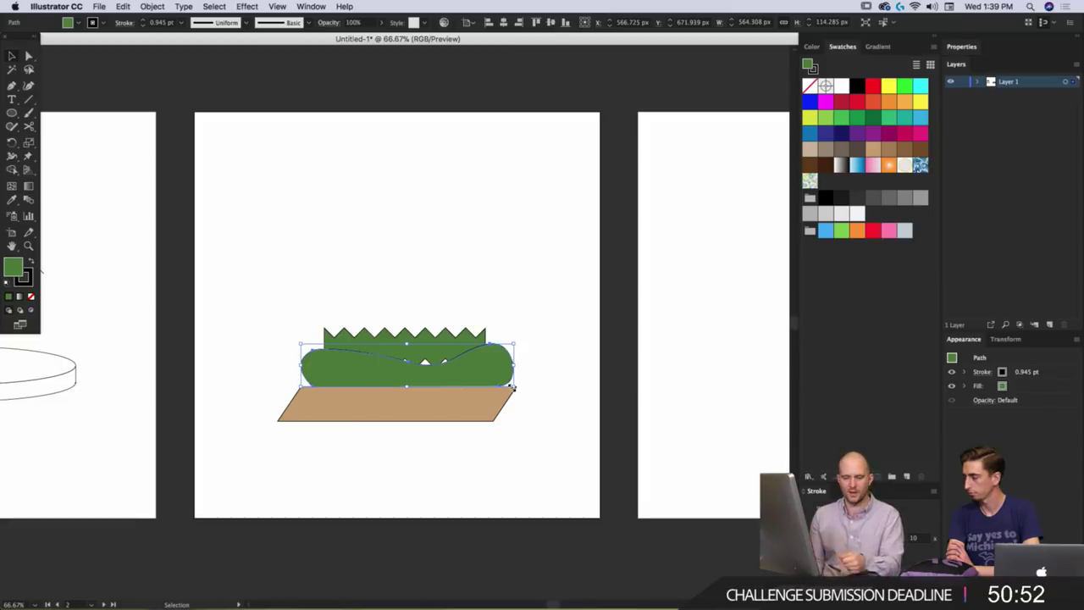
{"action": "left_click", "coordinate": [557, 331]}
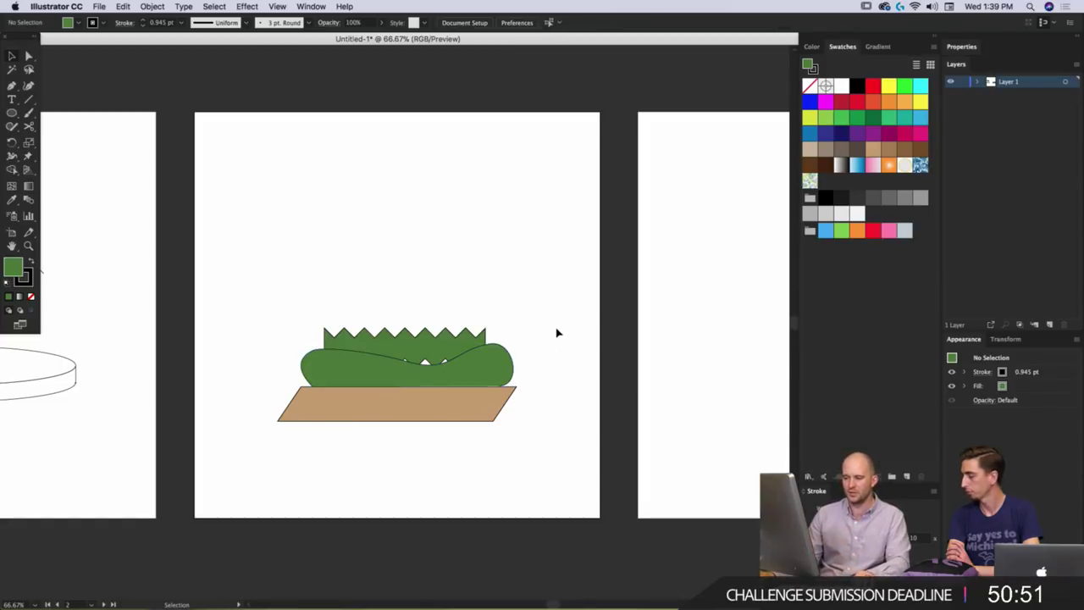
Tilt the green zigzag shape slightly clockwise, reposition it on the wavy shape's upper-left slope, and deselect it.
{"action": "left_click", "coordinate": [441, 336]}
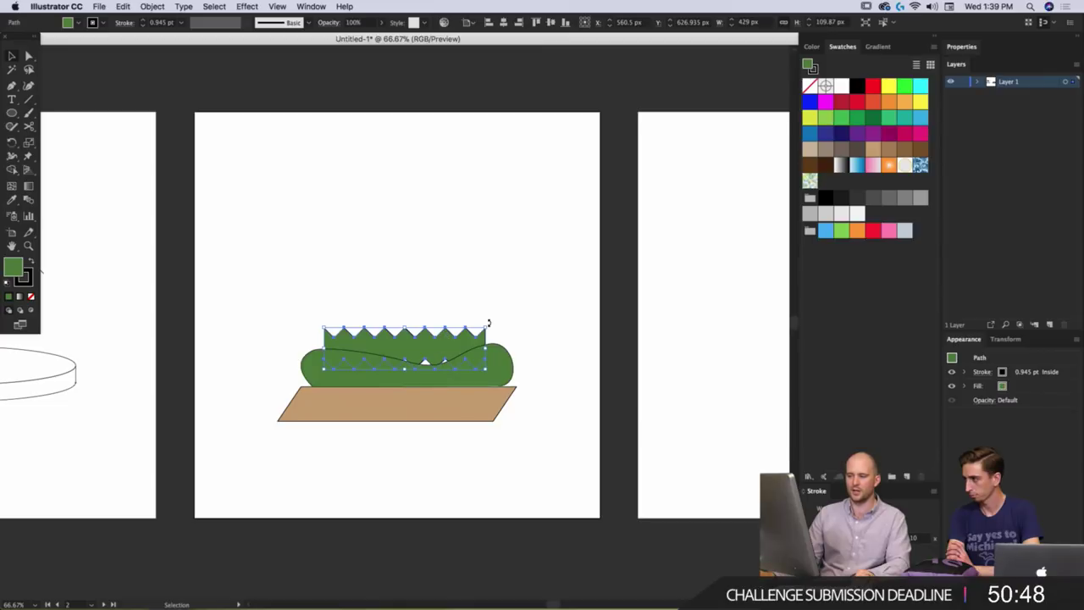
{"action": "mouse_move", "coordinate": [489, 323]}
{"action": "left_mouse_down"}
{"action": "mouse_move", "coordinate": [488, 343]}
{"action": "mouse_move", "coordinate": [428, 341]}
{"action": "mouse_move", "coordinate": [490, 310]}
{"action": "mouse_move", "coordinate": [498, 336]}
{"action": "left_mouse_up"}
{"action": "left_click_drag", "start_coordinate": [435, 348], "coordinate": [462, 342]}
{"action": "left_click", "coordinate": [523, 331]}
Move the green zigzag shape further left so its end overhangs the wavy shape, and deselect it.
{"action": "left_click", "coordinate": [483, 356]}
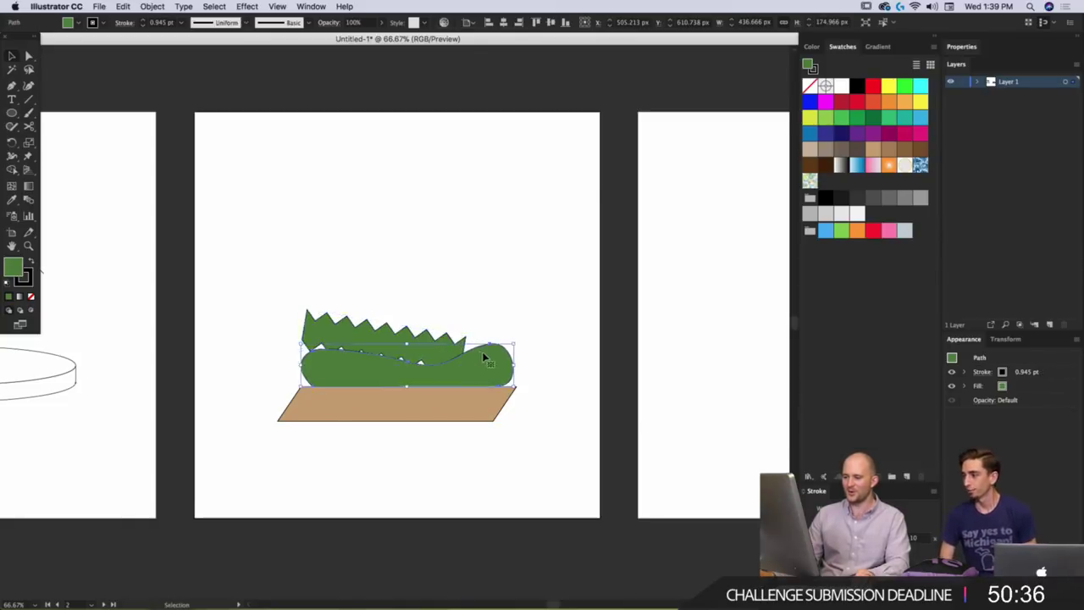
{"action": "left_click", "coordinate": [441, 342]}
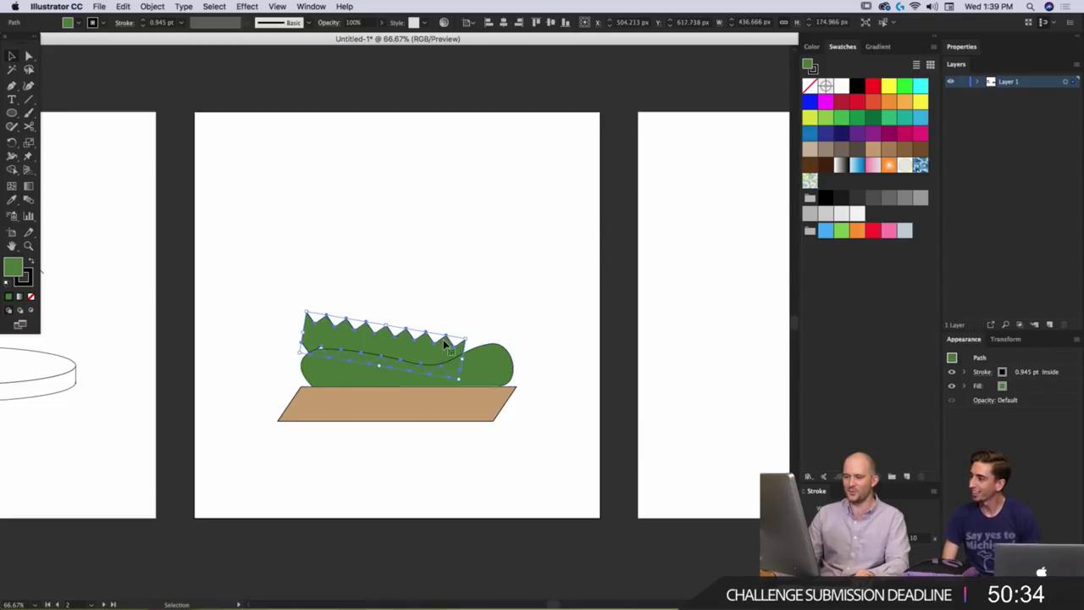
{"action": "left_click", "coordinate": [472, 348]}
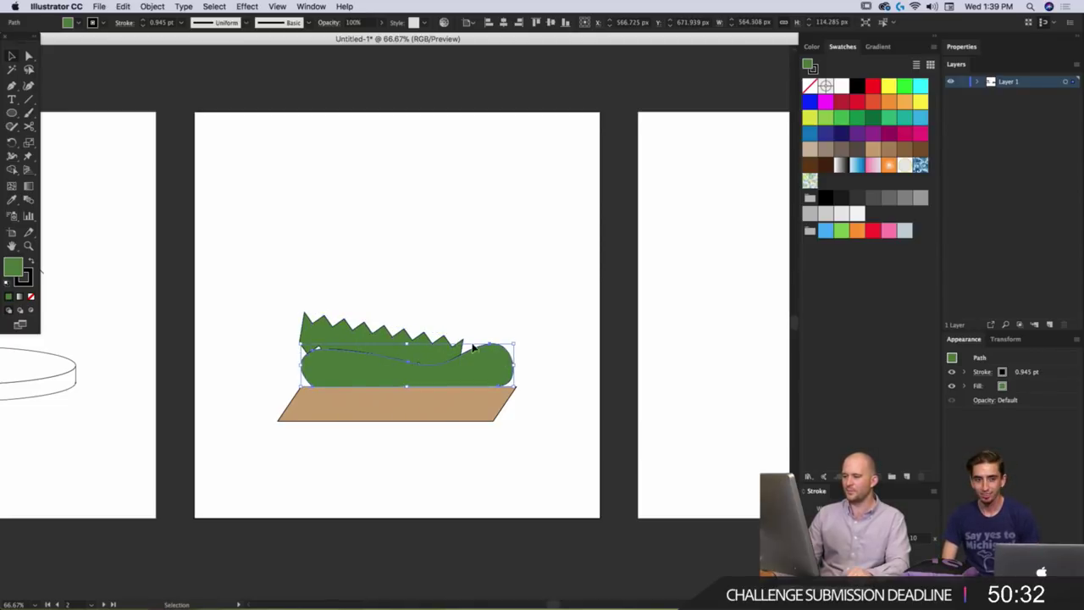
{"action": "left_click", "coordinate": [407, 329]}
{"action": "mouse_move", "coordinate": [380, 334]}
{"action": "left_mouse_down"}
{"action": "mouse_move", "coordinate": [389, 334]}
{"action": "mouse_move", "coordinate": [370, 333]}
{"action": "left_mouse_up"}
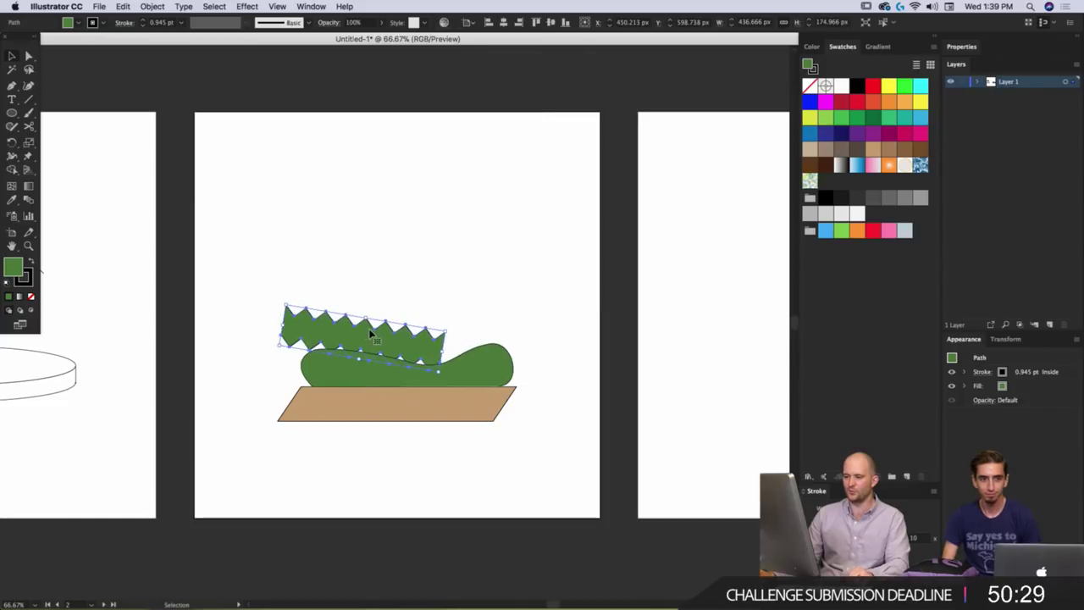
{"action": "left_click", "coordinate": [491, 319]}
Fill the wavy shape above the tan board with the lightest gray swatch and deselect it.
{"action": "left_click", "coordinate": [496, 359]}
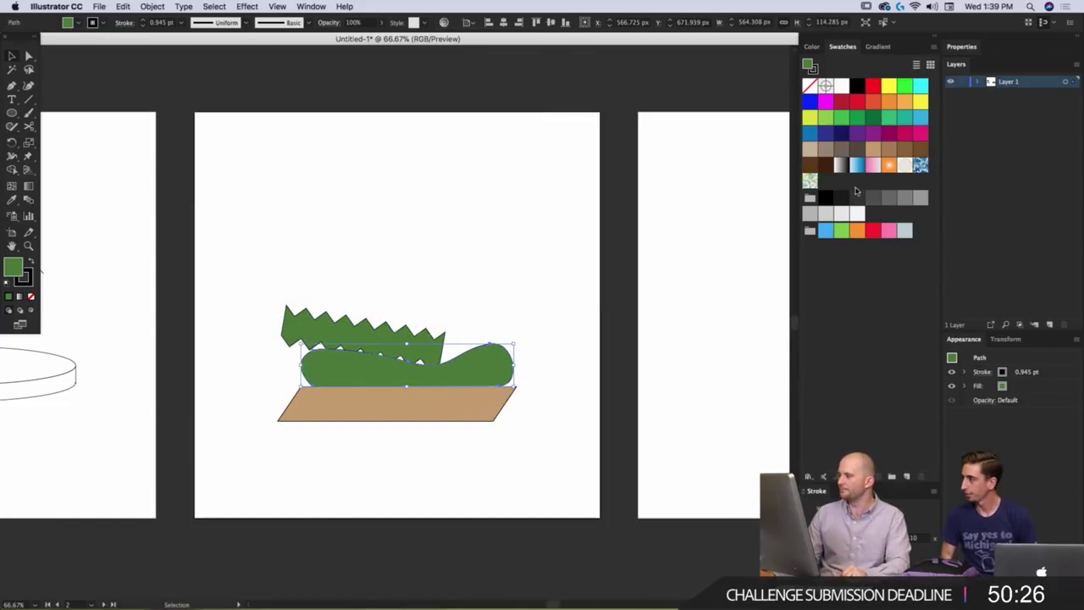
{"action": "left_click", "coordinate": [857, 213]}
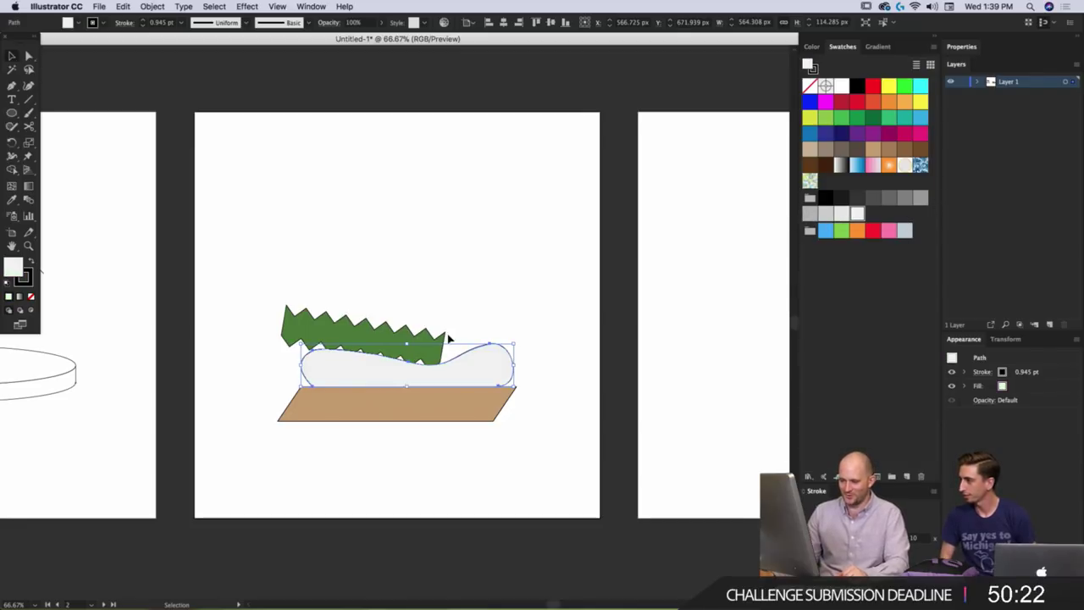
{"action": "left_click", "coordinate": [841, 215]}
{"action": "left_click", "coordinate": [852, 213]}
{"action": "left_click", "coordinate": [517, 254]}
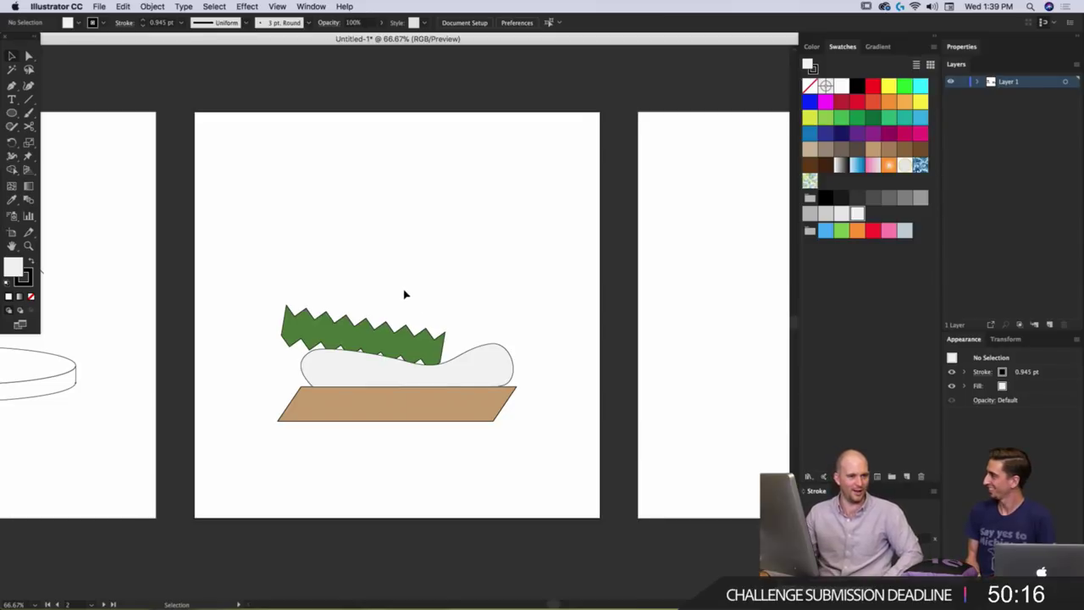
Remove the stroke from the zigzag shape, wavy shape and tan board together, and deselect them.
{"action": "left_click_drag", "start_coordinate": [418, 309], "coordinate": [358, 434]}
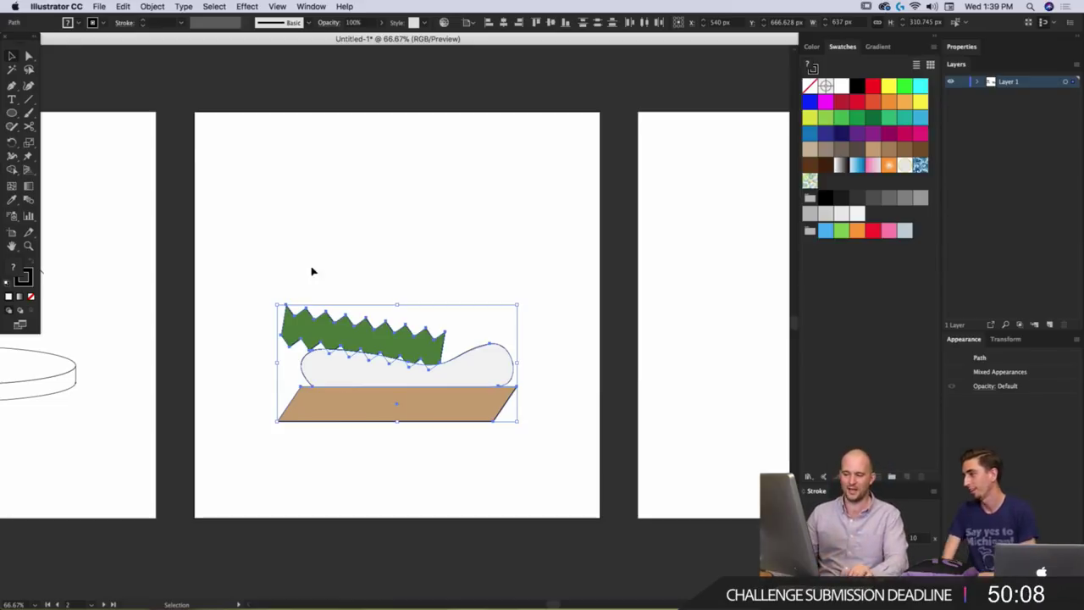
{"action": "left_click", "coordinate": [105, 23]}
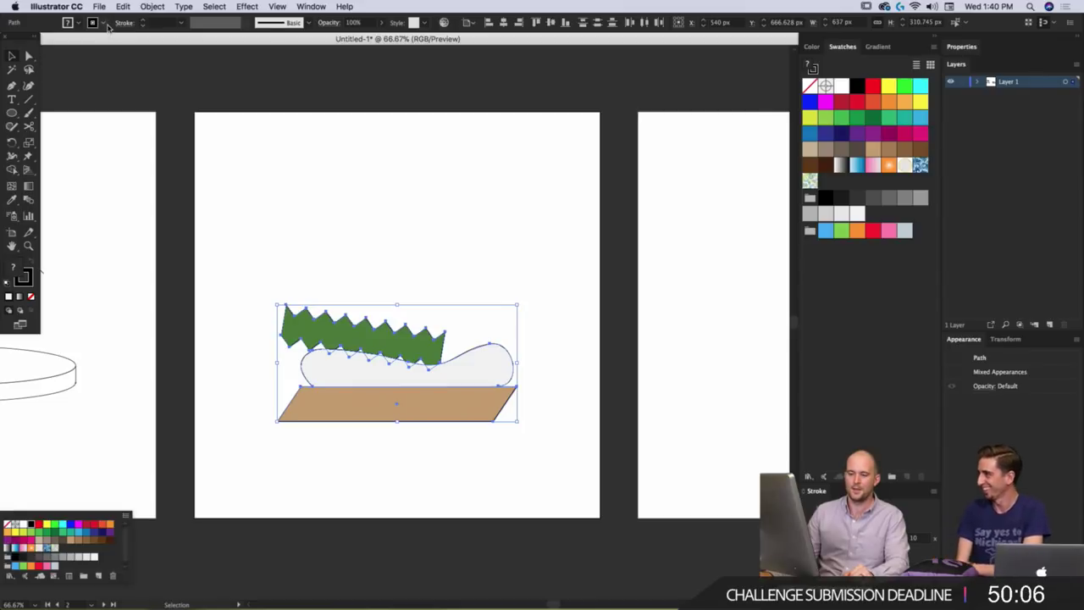
{"action": "left_click", "coordinate": [7, 525]}
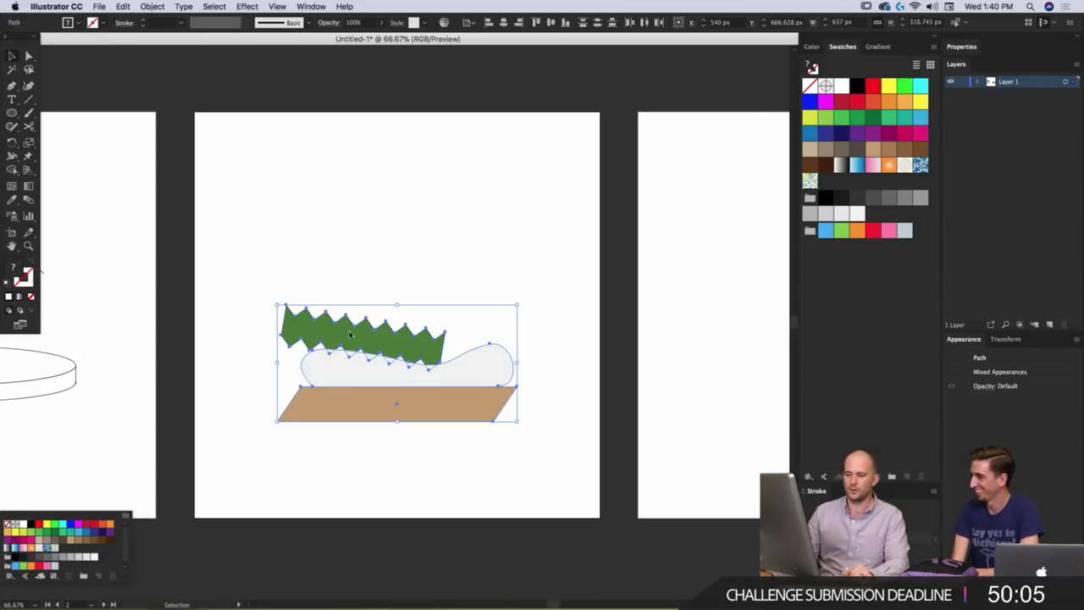
{"action": "left_click", "coordinate": [381, 256]}
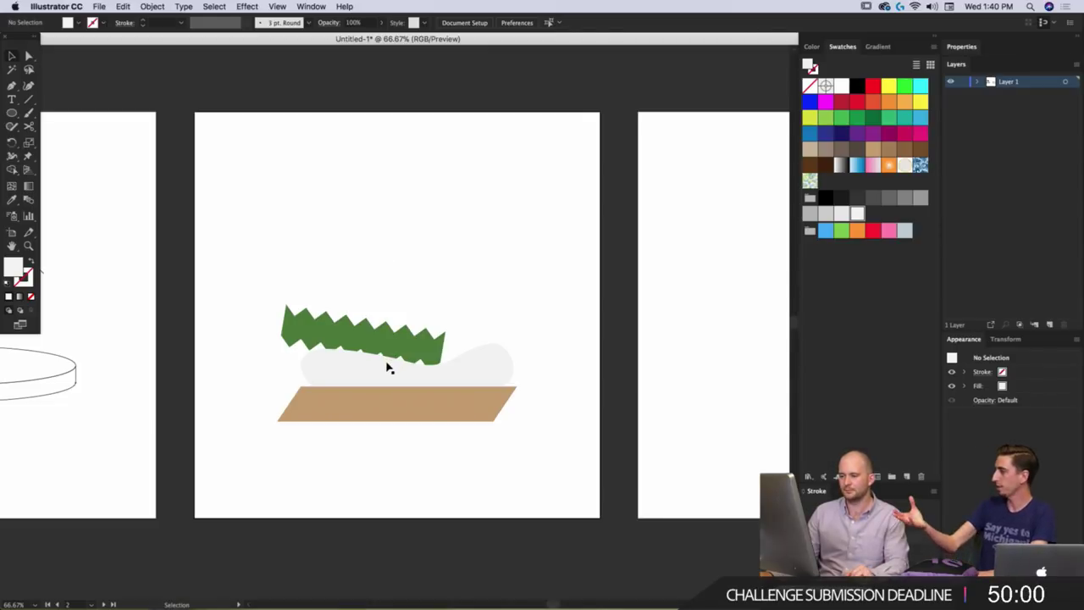
Nudge the green zigzag shape against the pale wavy shape, send it one level backward, and deselect it.
{"action": "left_click", "coordinate": [386, 334]}
{"action": "left_click_drag", "start_coordinate": [414, 332], "coordinate": [421, 337]}
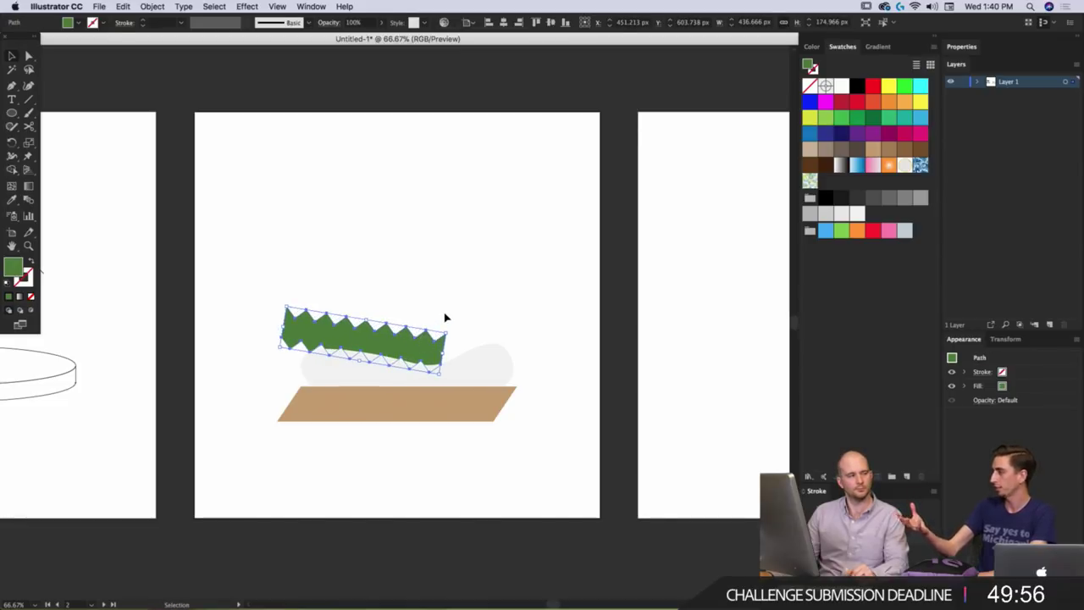
{"action": "key", "text": "super+bracketleft"}
{"action": "left_click", "coordinate": [450, 315]}
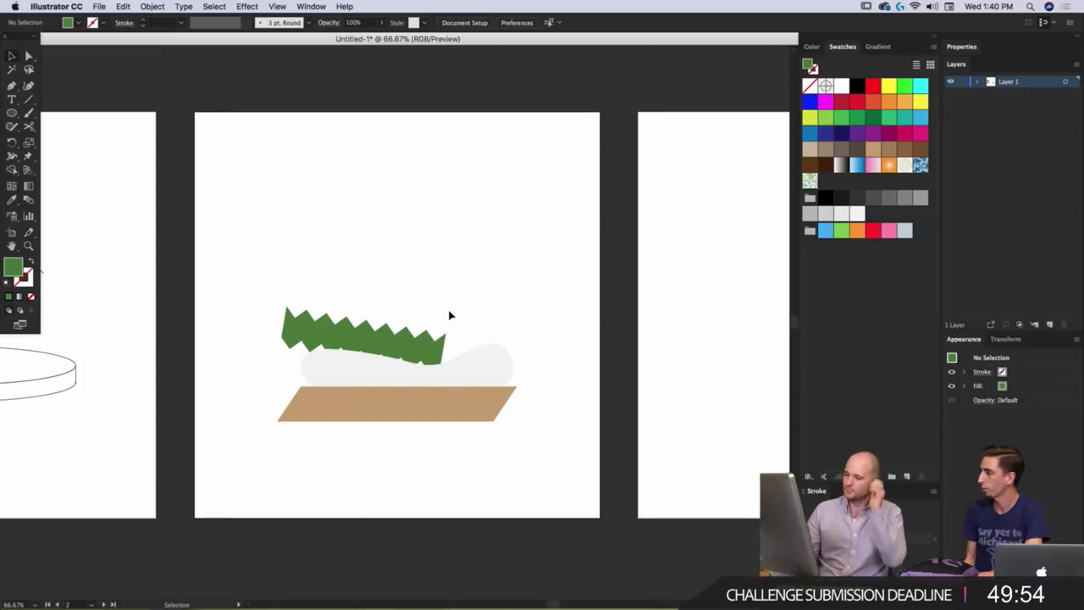
{"action": "left_click", "coordinate": [416, 345]}
{"action": "left_click", "coordinate": [439, 309]}
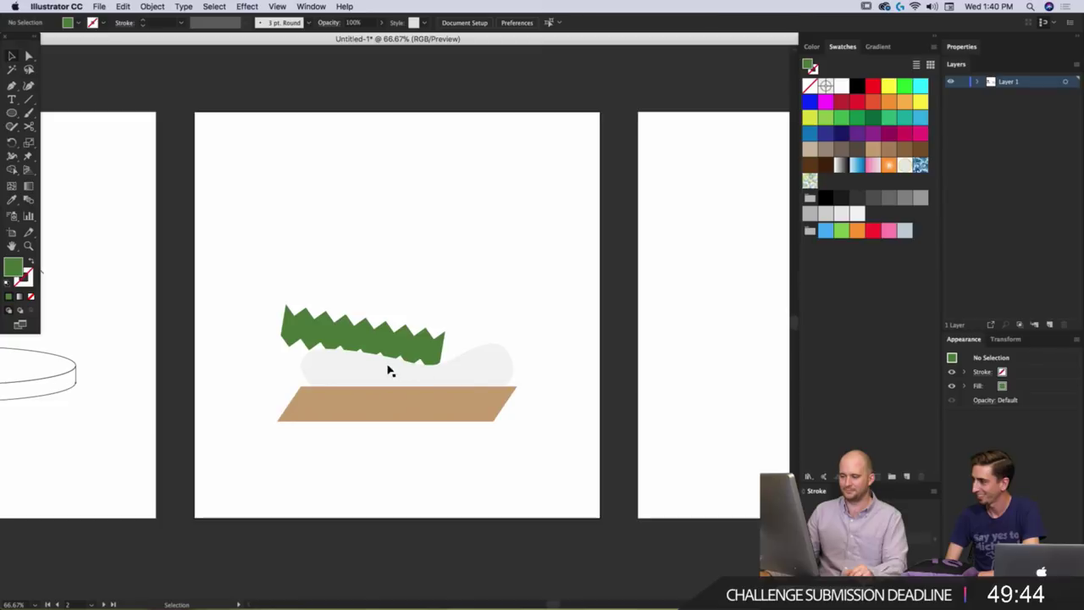
Draw a 211 px circle above the green zigzag shape, using the tan board's fill and no stroke.
{"action": "left_click", "coordinate": [363, 412]}
{"action": "left_click", "coordinate": [322, 453]}
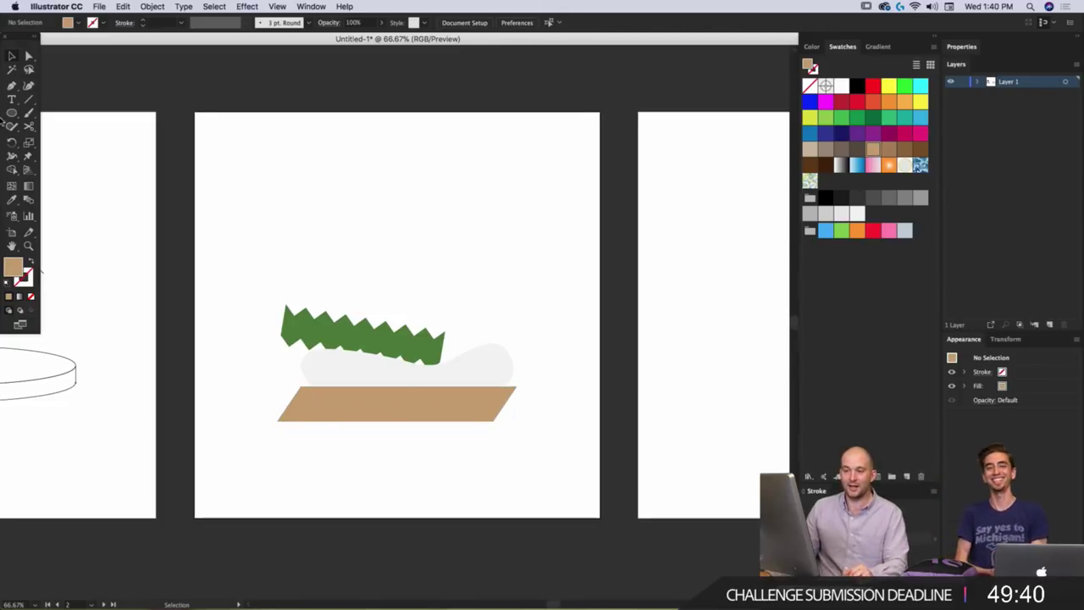
{"action": "left_click", "coordinate": [11, 113]}
{"action": "mouse_move", "coordinate": [372, 220]}
{"action": "left_mouse_down"}
{"action": "mouse_move", "coordinate": [453, 300]}
{"action": "mouse_move", "coordinate": [461, 276]}
{"action": "left_mouse_up"}
{"action": "key", "text": "v"}
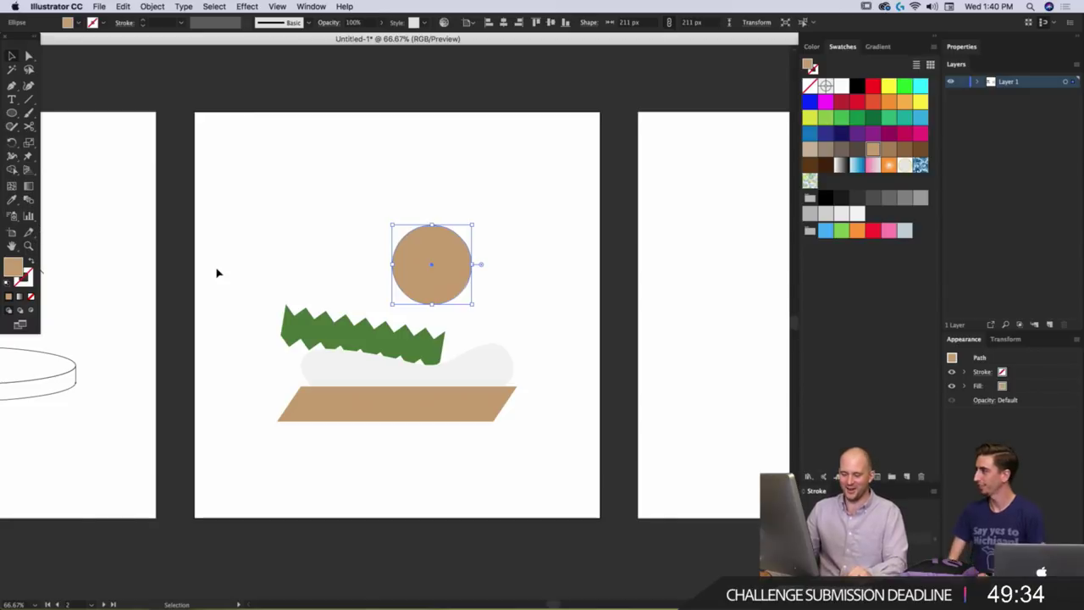
Fill the circle with the bright red swatch and deselect it.
{"action": "key", "text": "i"}
{"action": "left_click", "coordinate": [870, 88]}
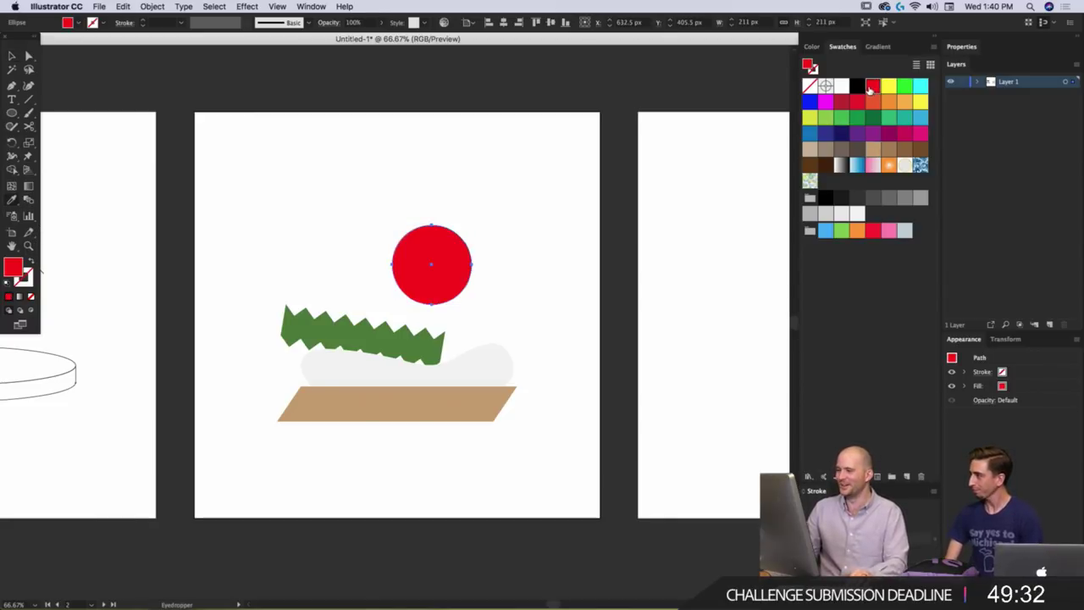
{"action": "left_click", "coordinate": [504, 242]}
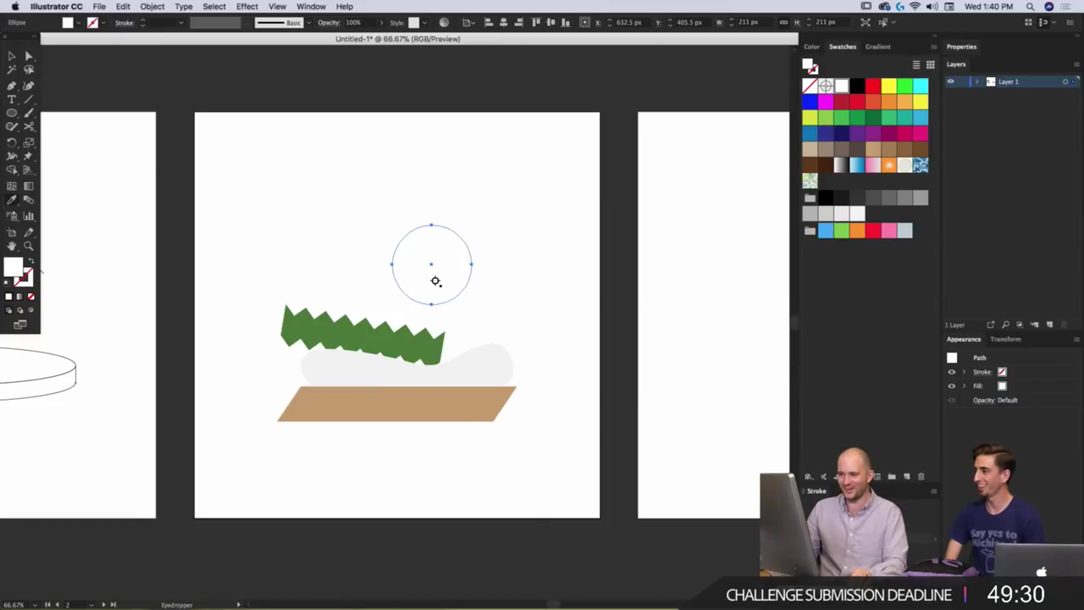
{"action": "key", "text": "v"}
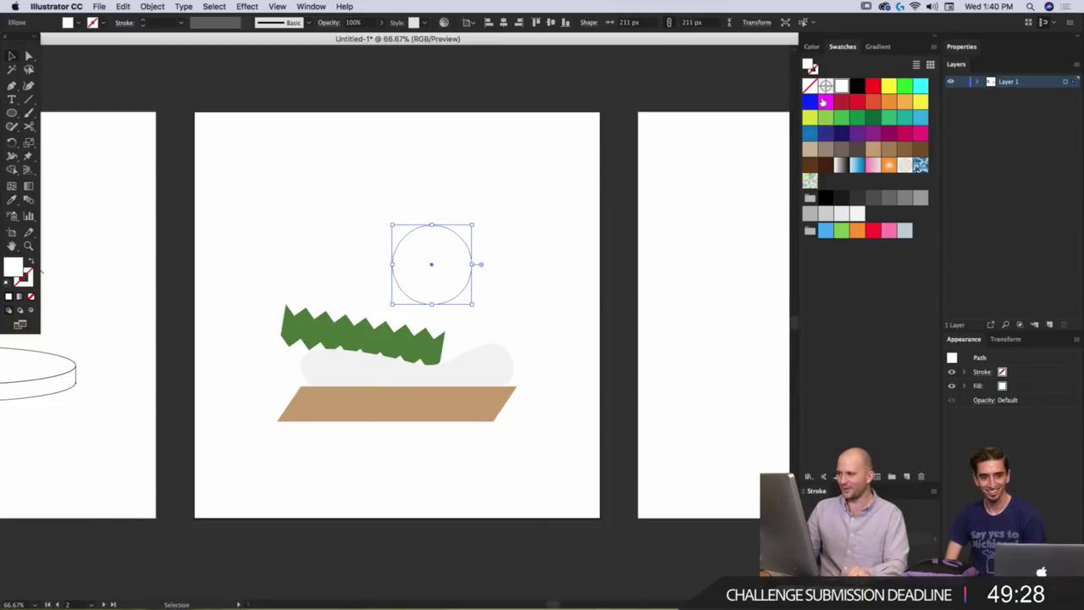
{"action": "left_click", "coordinate": [872, 86]}
{"action": "left_click", "coordinate": [494, 249]}
Move the red circle left and slightly down to rest just above the green zigzag shape, and deselect it.
{"action": "left_click_drag", "start_coordinate": [466, 274], "coordinate": [409, 281]}
{"action": "left_click", "coordinate": [501, 260]}
{"action": "left_click", "coordinate": [461, 306]}
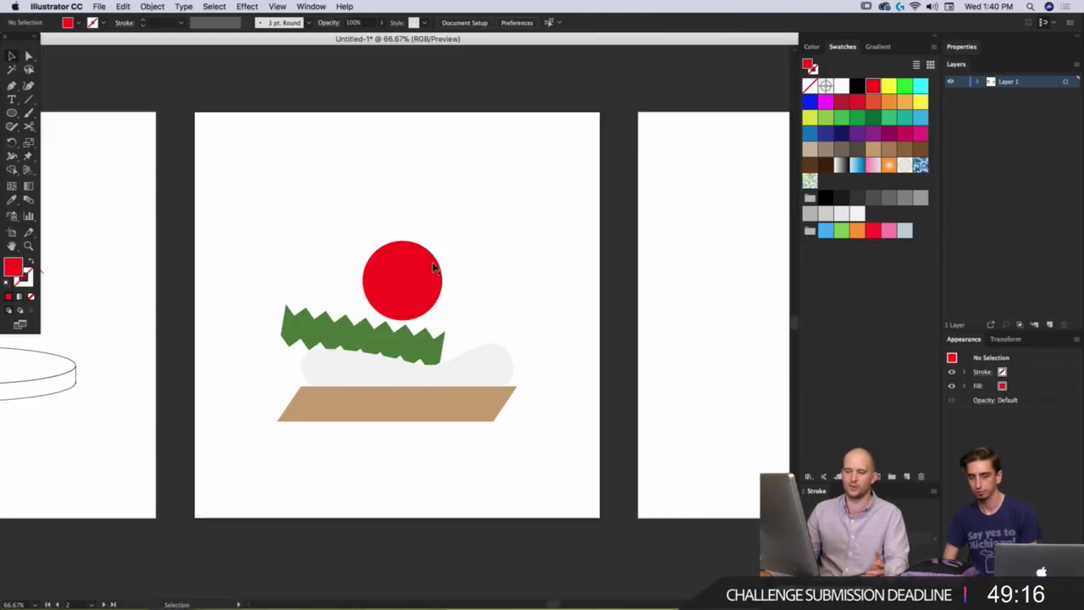
Draw a slanted line from the tan board up through the red circle and give it a 6 pt black stroke.
{"action": "left_click", "coordinate": [28, 99]}
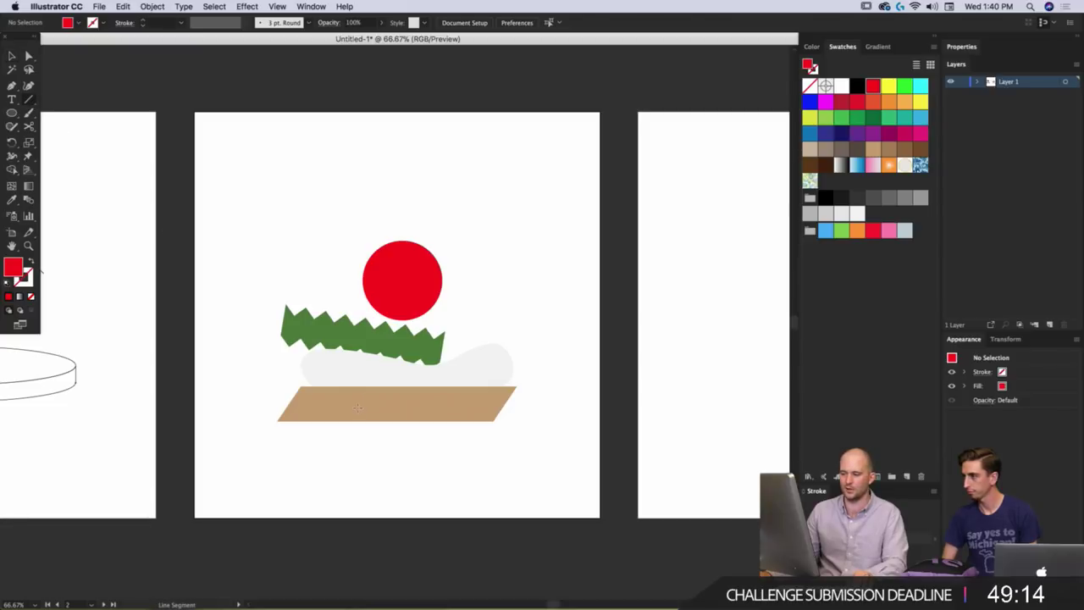
{"action": "mouse_move", "coordinate": [356, 407]}
{"action": "left_mouse_down"}
{"action": "mouse_move", "coordinate": [474, 175]}
{"action": "mouse_move", "coordinate": [442, 137]}
{"action": "left_mouse_up"}
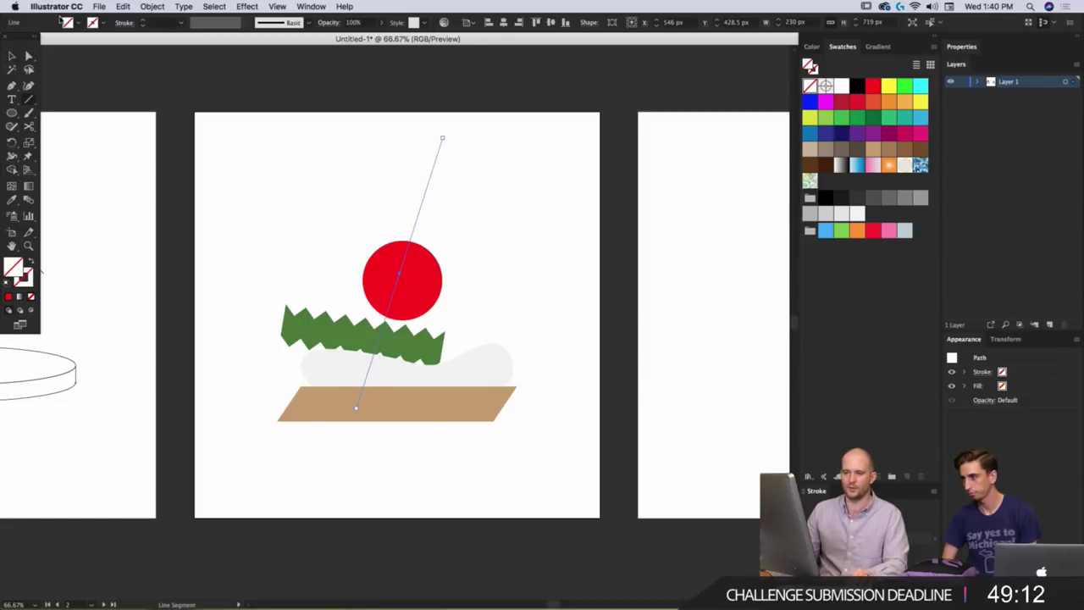
{"action": "left_click", "coordinate": [7, 283]}
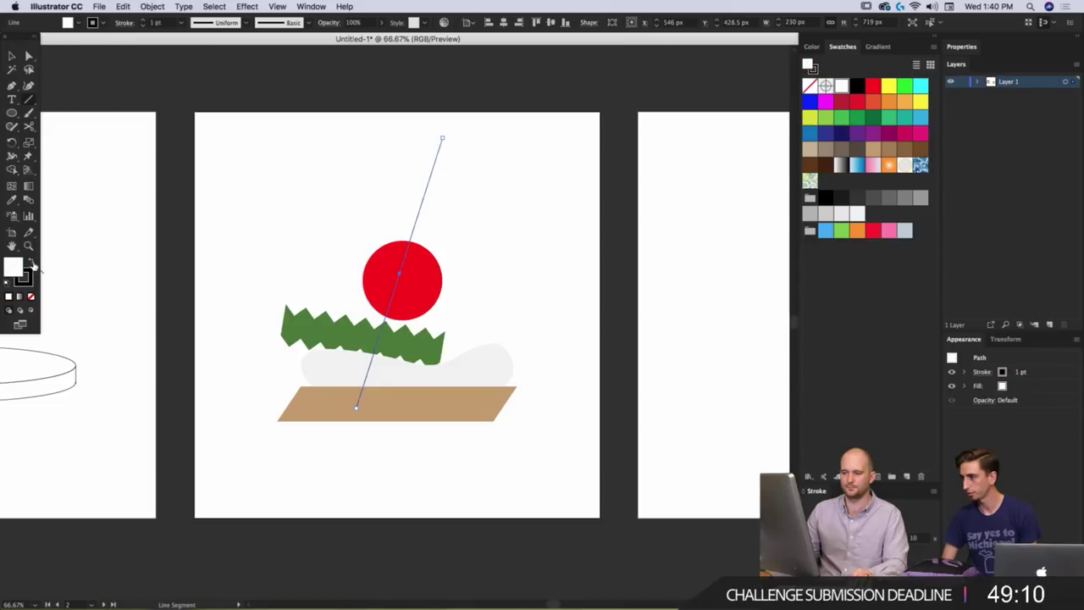
{"action": "left_click", "coordinate": [144, 20]}
{"action": "left_click", "coordinate": [143, 20]}
{"action": "left_click", "coordinate": [144, 20]}
{"action": "left_click", "coordinate": [144, 21]}
{"action": "left_click", "coordinate": [144, 20]}
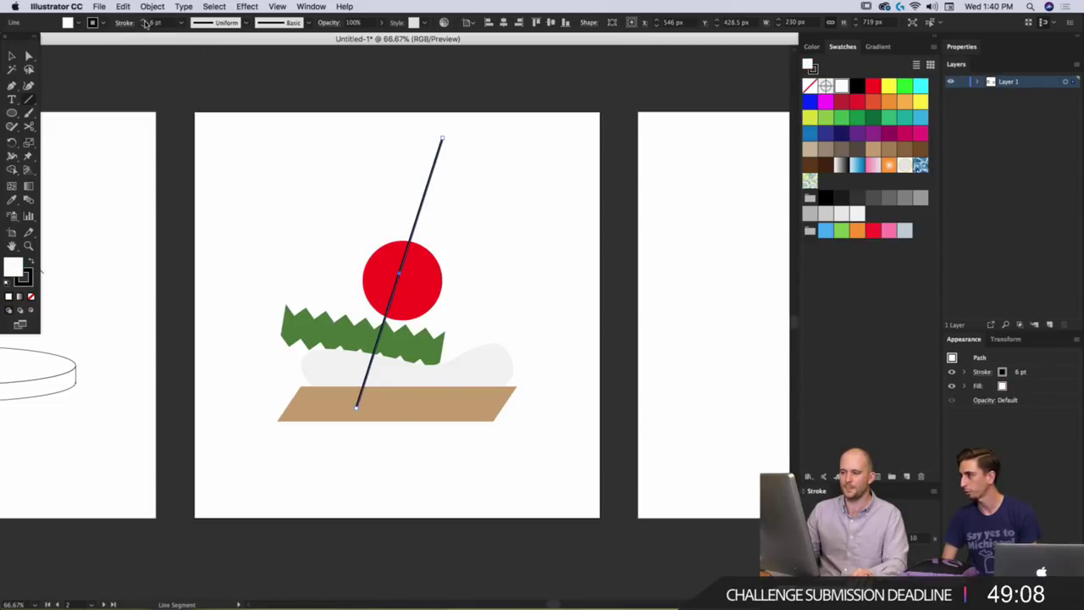
Shift the slanted black line slightly to the right and deselect it.
{"action": "left_click", "coordinate": [14, 57]}
{"action": "left_click", "coordinate": [434, 205]}
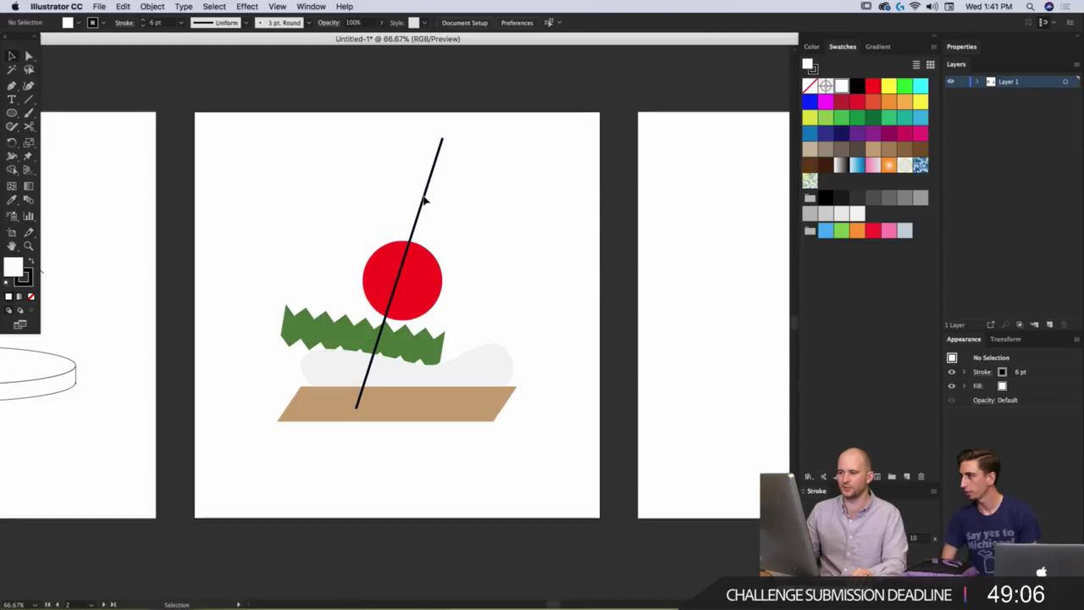
{"action": "left_click_drag", "start_coordinate": [425, 196], "coordinate": [430, 196]}
{"action": "left_click", "coordinate": [449, 205]}
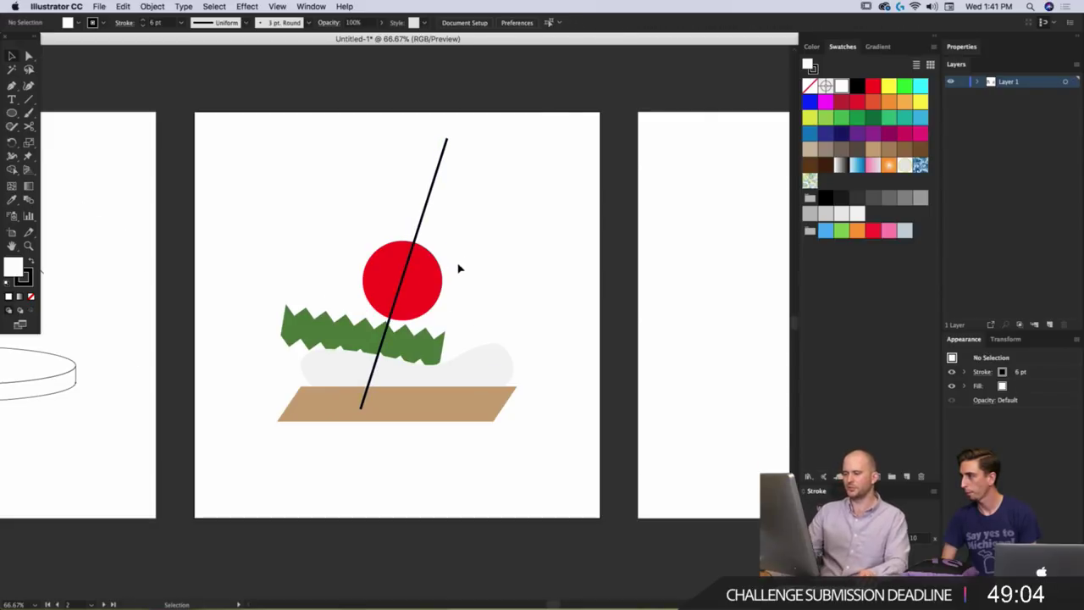
Select the green zigzag shape beneath the red circle.
{"action": "scroll", "coordinate": [458, 269], "scroll_direction": "down", "scroll_amount": 2}
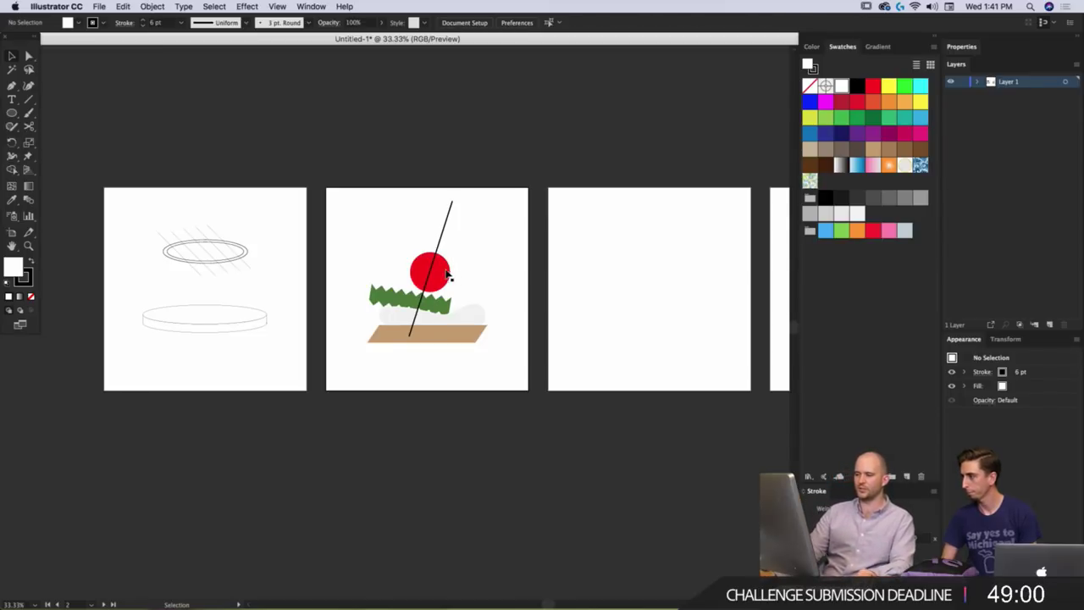
{"action": "scroll", "coordinate": [430, 277], "scroll_direction": "up", "scroll_amount": 2}
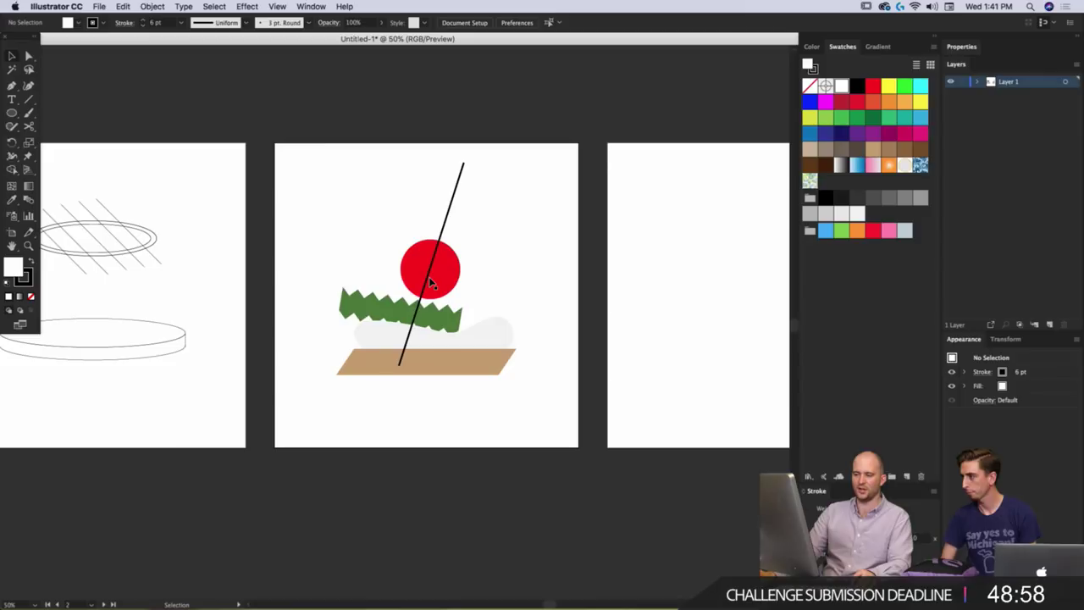
{"action": "scroll", "coordinate": [407, 284], "scroll_direction": "right", "scroll_amount": 3}
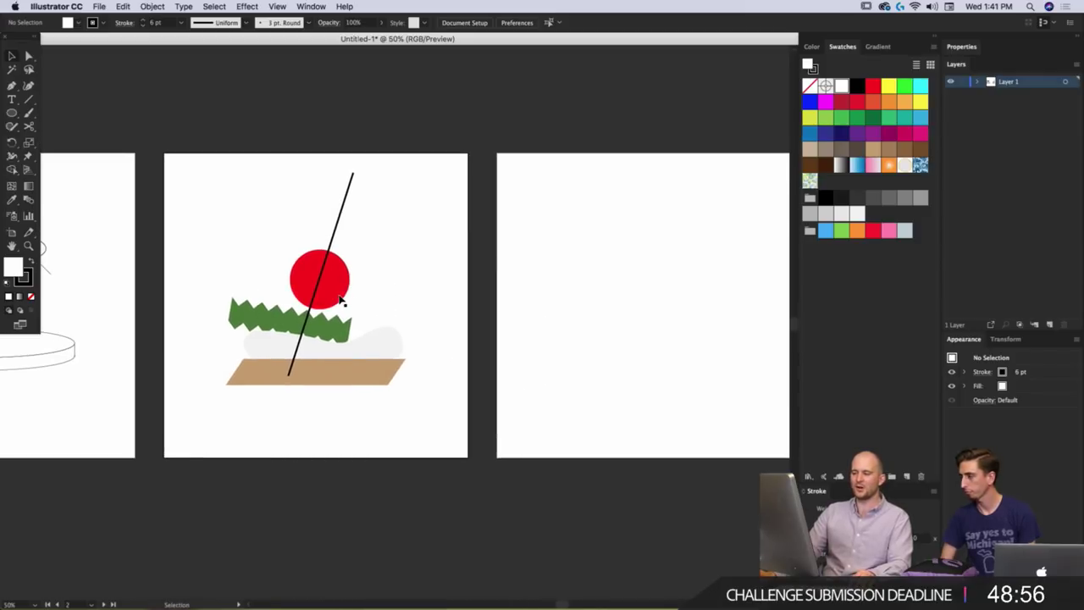
{"action": "scroll", "coordinate": [381, 286], "scroll_direction": "right", "scroll_amount": 2}
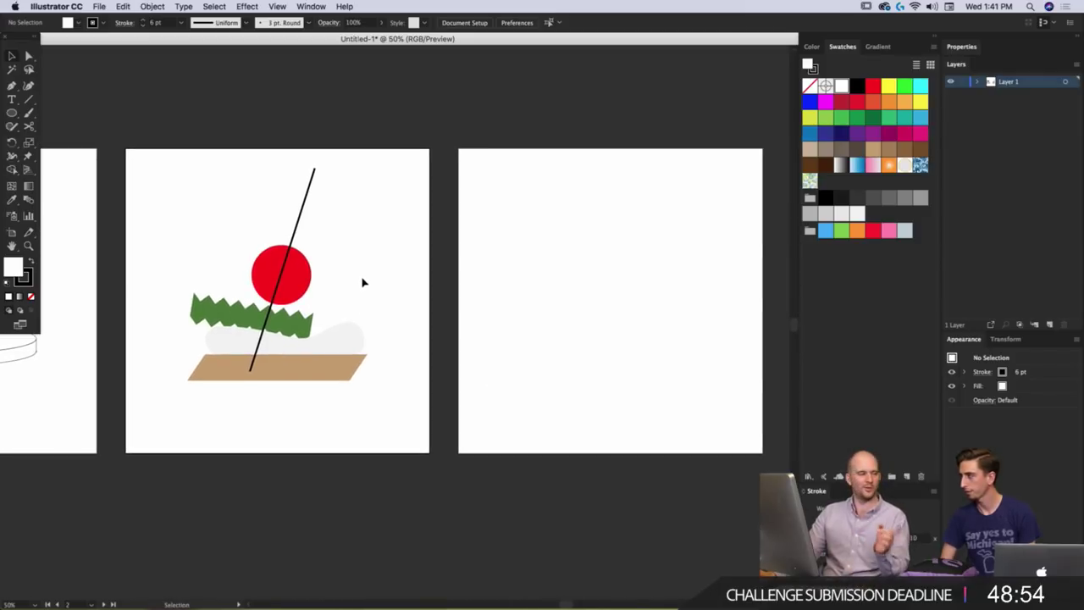
{"action": "left_click", "coordinate": [298, 322]}
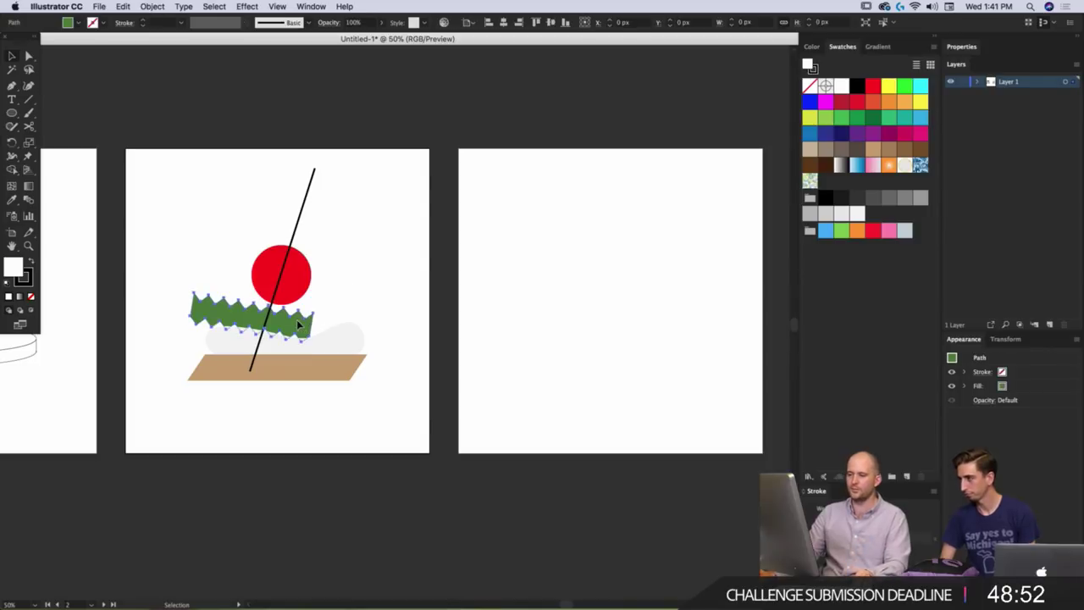
{"action": "left_click", "coordinate": [344, 311]}
{"action": "left_click", "coordinate": [300, 329]}
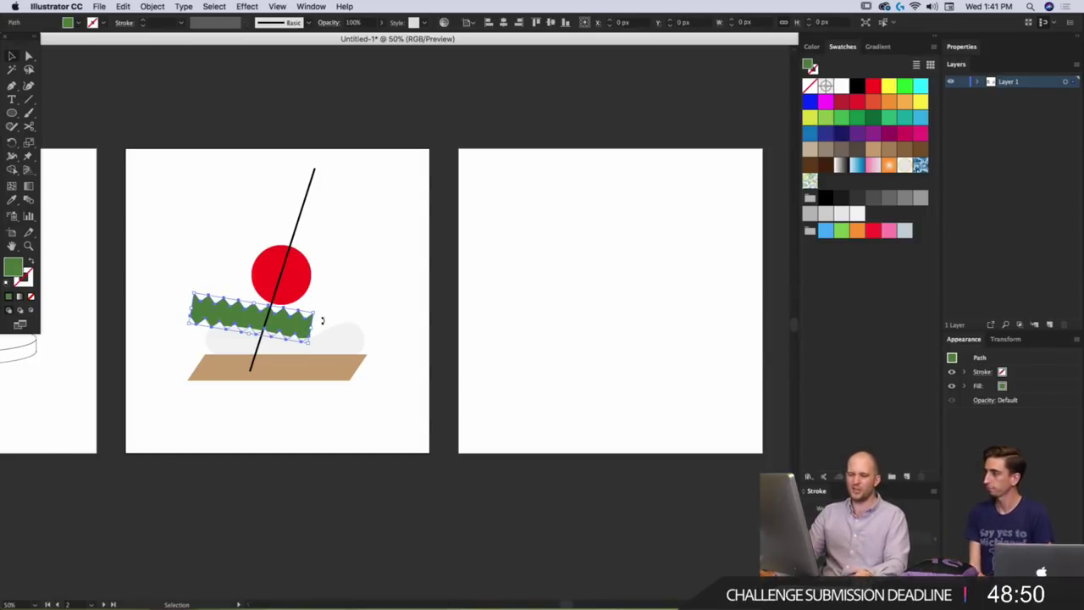
Draw a green circle about 372 px wide on the empty third artboard.
{"action": "left_click", "coordinate": [351, 298]}
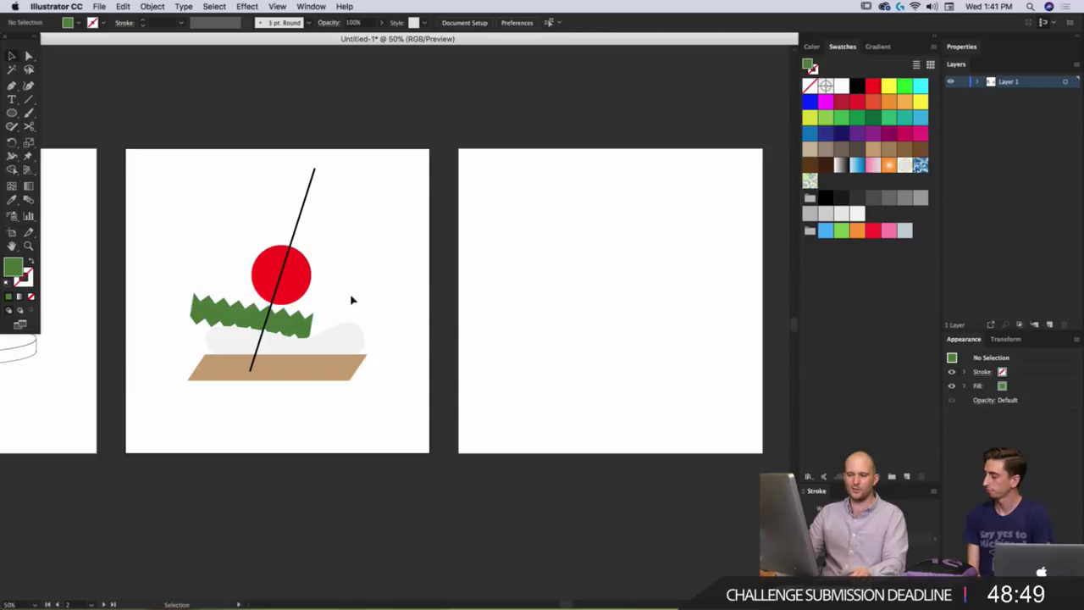
{"action": "left_click", "coordinate": [14, 113]}
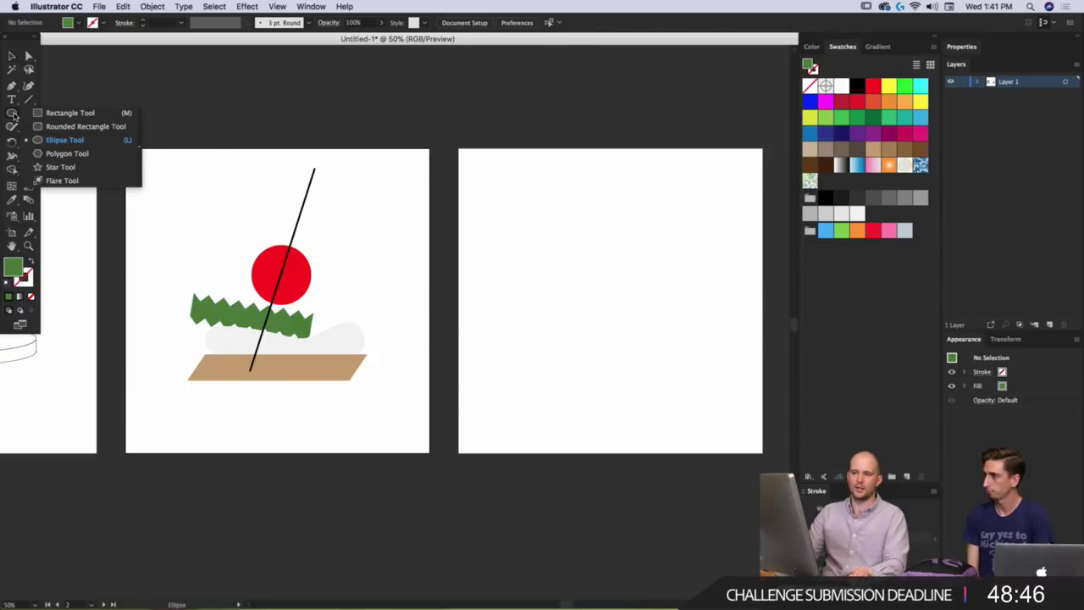
{"action": "left_click_drag", "start_coordinate": [508, 223], "coordinate": [616, 330]}
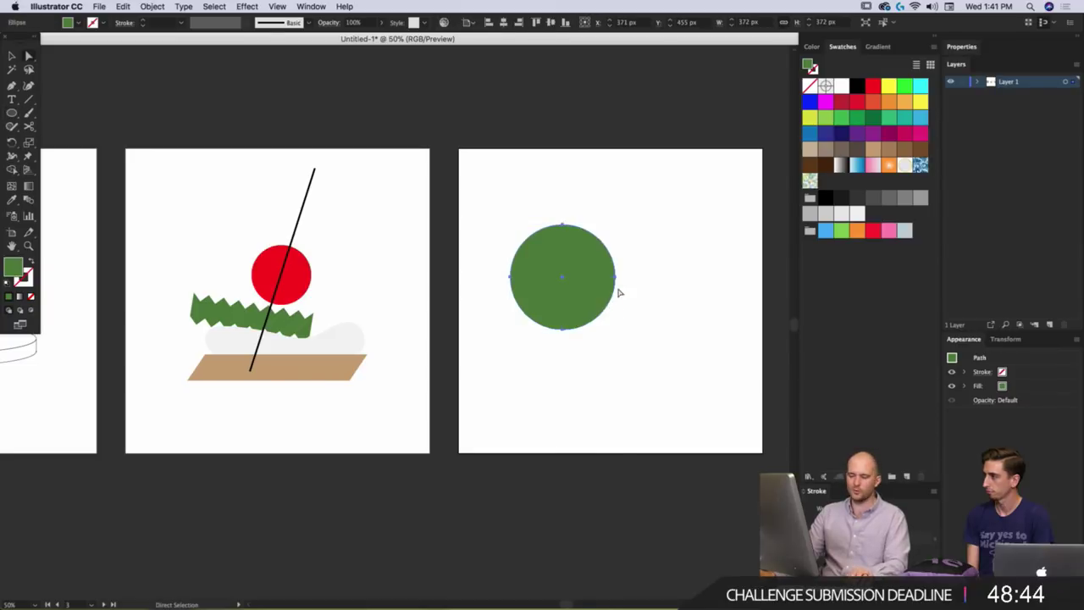
Delete the top and right anchor points of the green circle to leave only its lower-left arc.
{"action": "left_click_drag", "start_coordinate": [574, 219], "coordinate": [554, 250]}
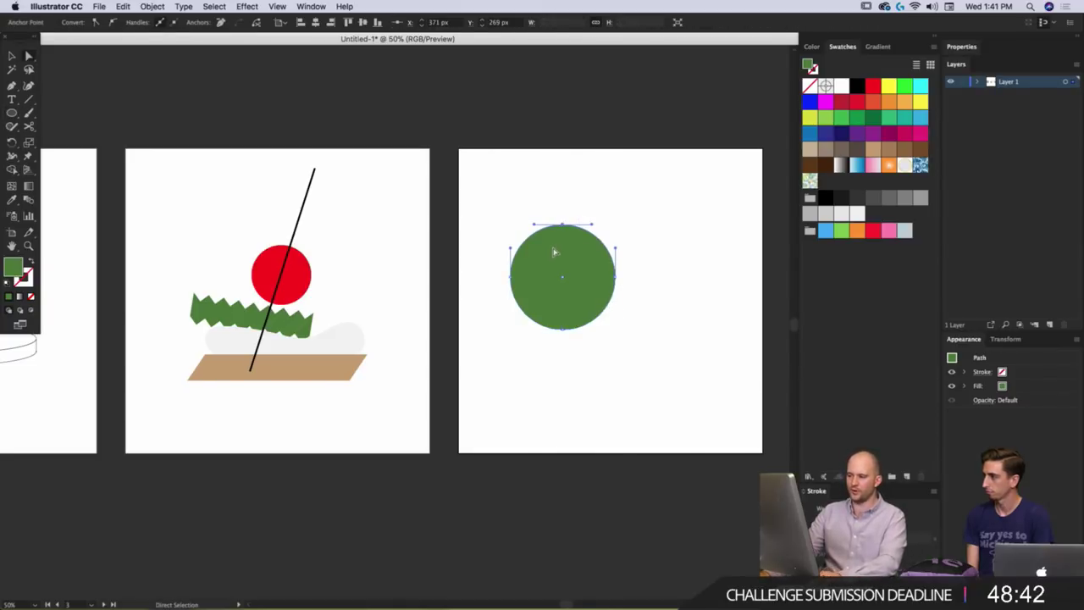
{"action": "key", "text": "Delete"}
{"action": "left_click_drag", "start_coordinate": [638, 235], "coordinate": [604, 298]}
{"action": "key", "text": "Delete"}
{"action": "left_click", "coordinate": [649, 310]}
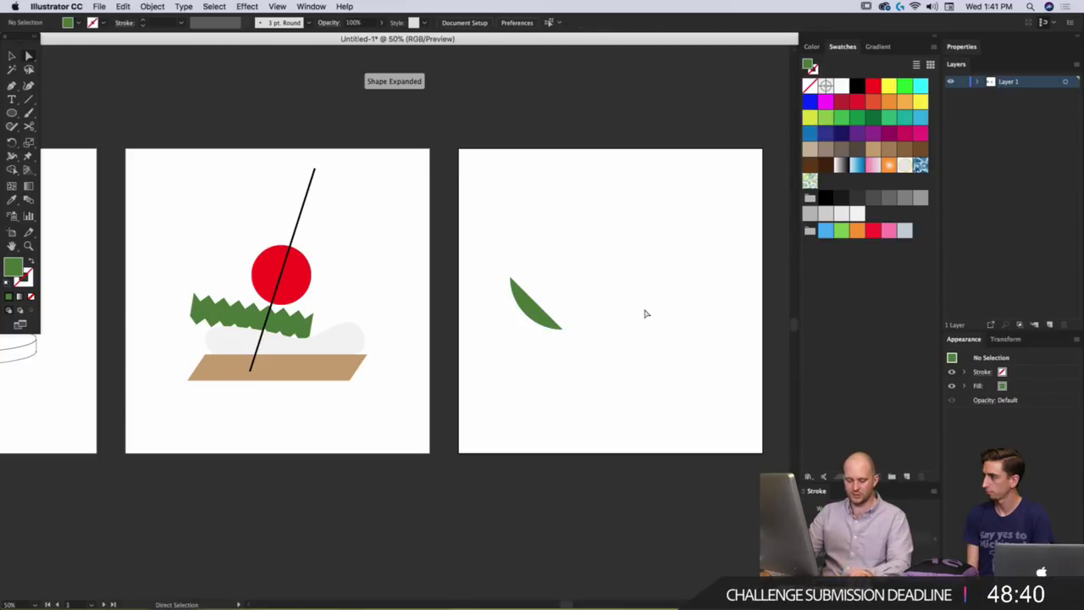
Enlarge the arc segment to about 394 px, rotate it so its straight edge is horizontal, and place it mid-artboard.
{"action": "key", "text": "v"}
{"action": "left_click", "coordinate": [554, 322]}
{"action": "left_click_drag", "start_coordinate": [590, 260], "coordinate": [649, 203]}
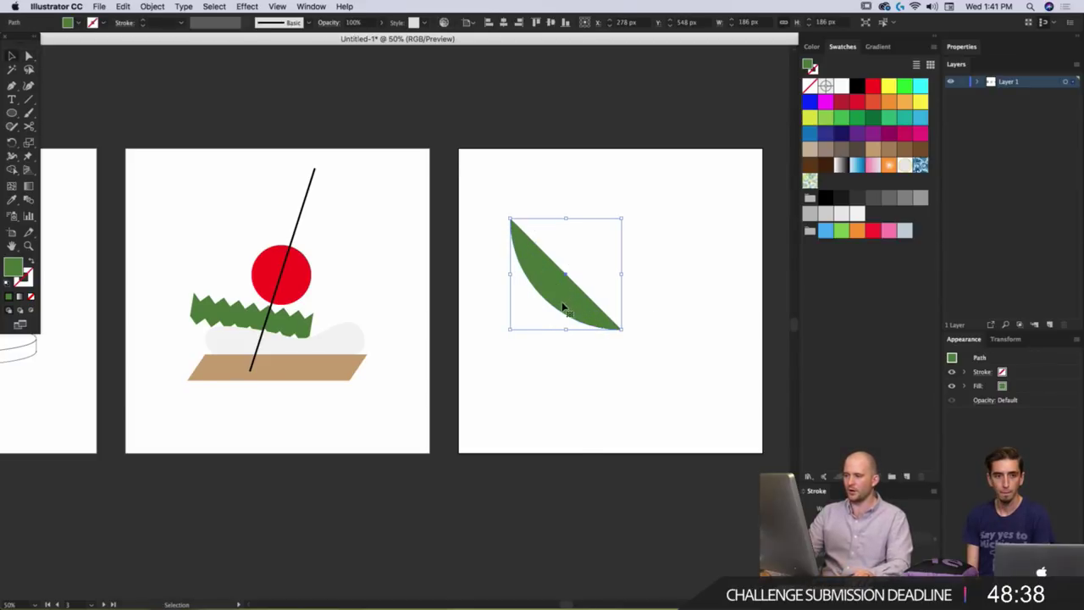
{"action": "left_click_drag", "start_coordinate": [562, 308], "coordinate": [573, 322]}
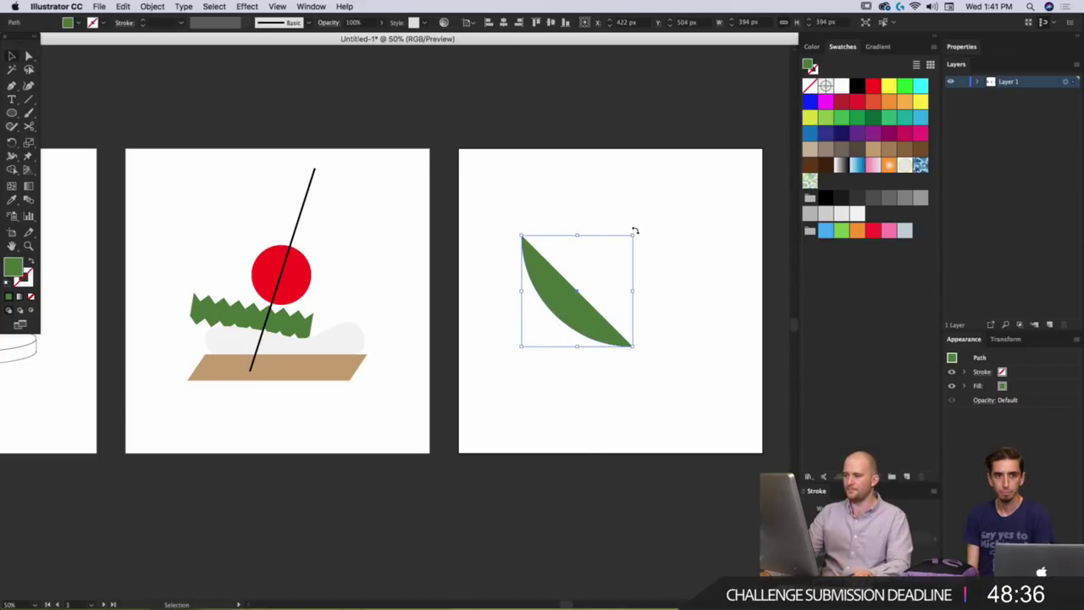
{"action": "left_click_drag", "start_coordinate": [635, 230], "coordinate": [578, 212]}
{"action": "left_click_drag", "start_coordinate": [606, 325], "coordinate": [636, 325]}
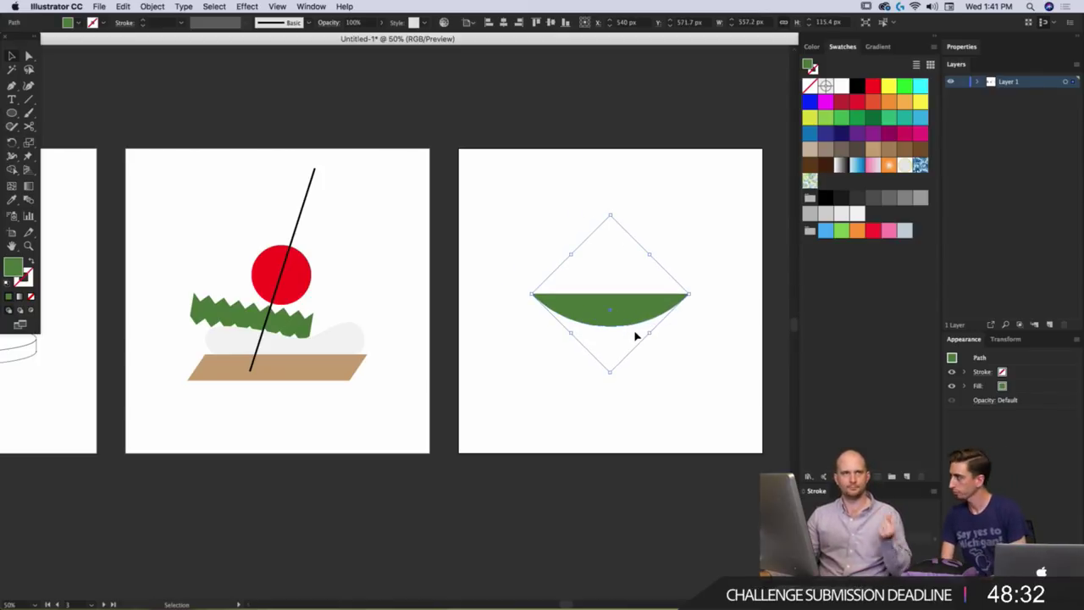
Give the arc a 70 pt stroke with round caps.
{"action": "left_click", "coordinate": [151, 22]}
{"action": "type", "text": "70"}
{"action": "key", "text": "Return"}
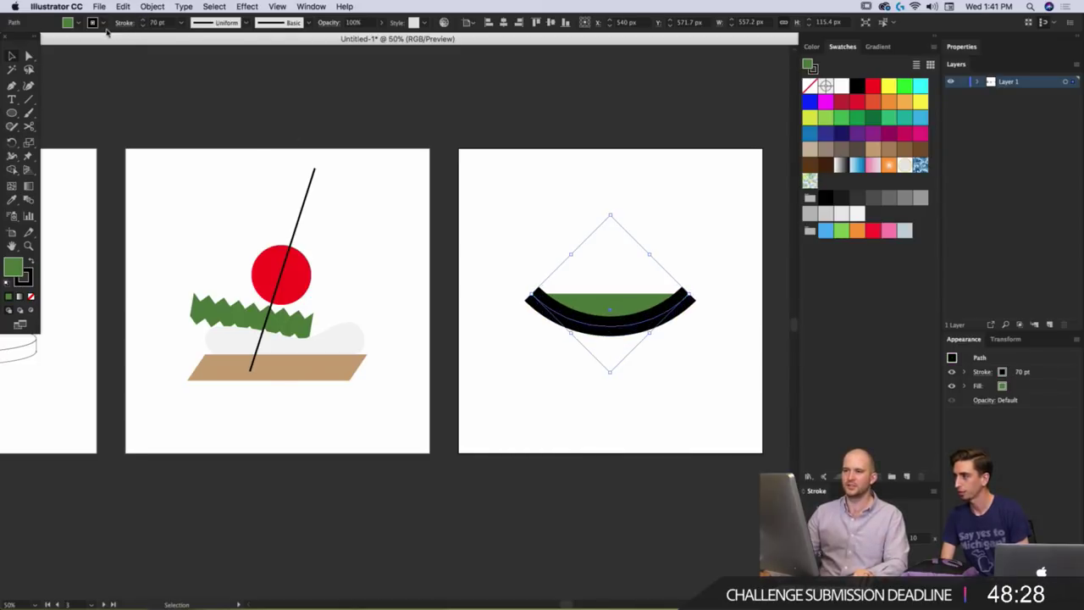
{"action": "left_click", "coordinate": [125, 23]}
{"action": "left_click", "coordinate": [60, 52]}
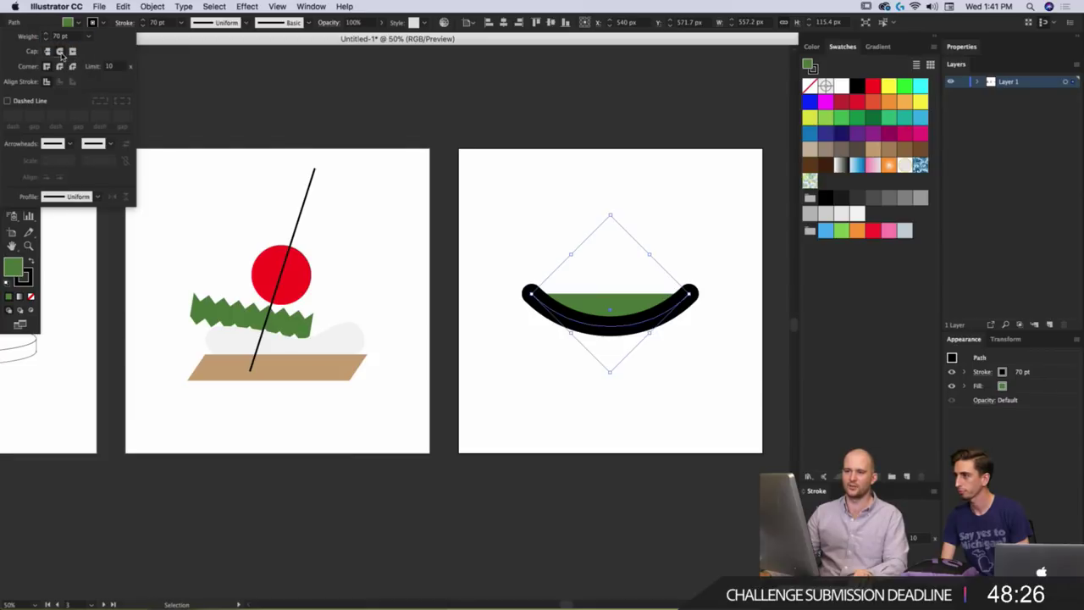
Remove the green fill from the arc, leaving only its black stroke.
{"action": "left_click", "coordinate": [100, 23]}
{"action": "left_click", "coordinate": [100, 23]}
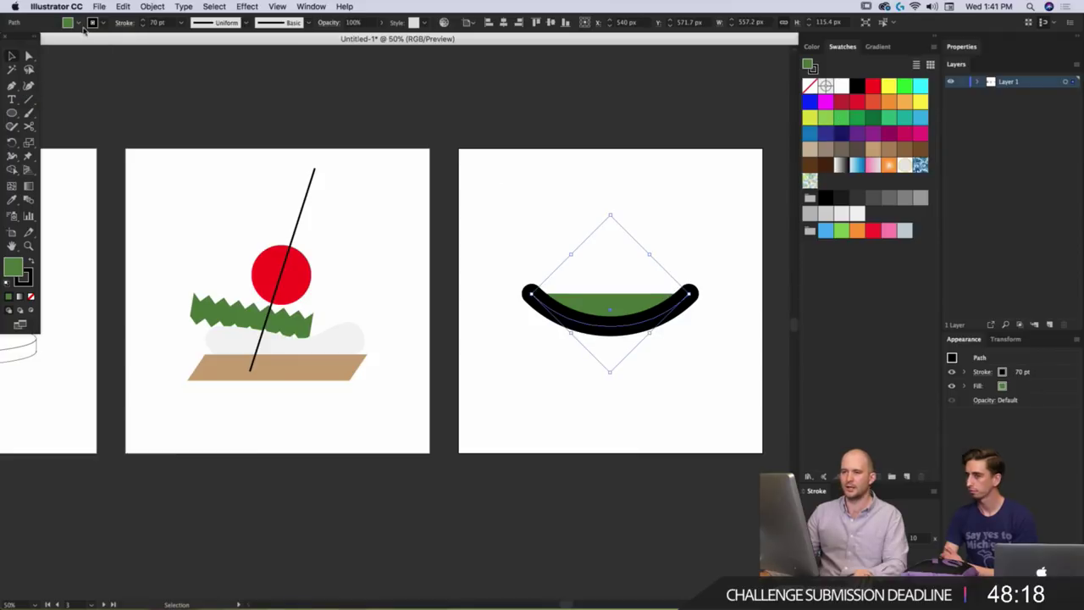
{"action": "left_click", "coordinate": [8, 43]}
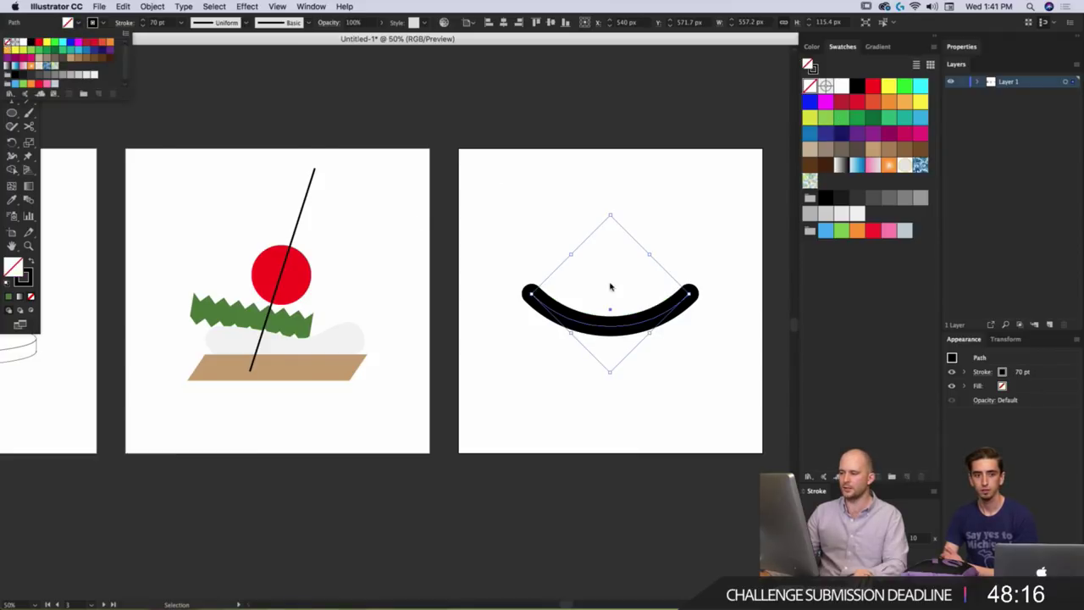
Enlarge the arc to about 603 px wide and set its stroke weight to 150 pt.
{"action": "mouse_move", "coordinate": [610, 217]}
{"action": "left_mouse_down"}
{"action": "mouse_move", "coordinate": [612, 116]}
{"action": "mouse_move", "coordinate": [624, 204]}
{"action": "mouse_move", "coordinate": [611, 203]}
{"action": "left_mouse_up"}
{"action": "double_click", "coordinate": [144, 20]}
{"action": "double_click", "coordinate": [144, 25]}
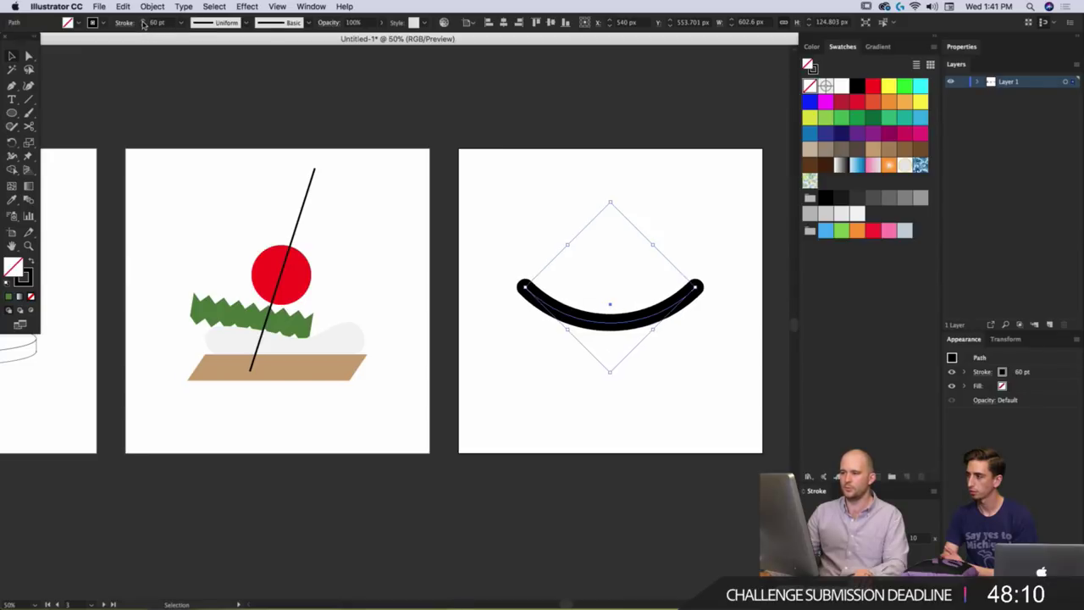
{"action": "left_click", "coordinate": [144, 19]}
{"action": "left_click", "coordinate": [144, 19]}
{"action": "double_click", "coordinate": [144, 19]}
{"action": "left_click", "coordinate": [144, 19]}
{"action": "double_click", "coordinate": [144, 19]}
{"action": "left_click", "coordinate": [144, 22]}
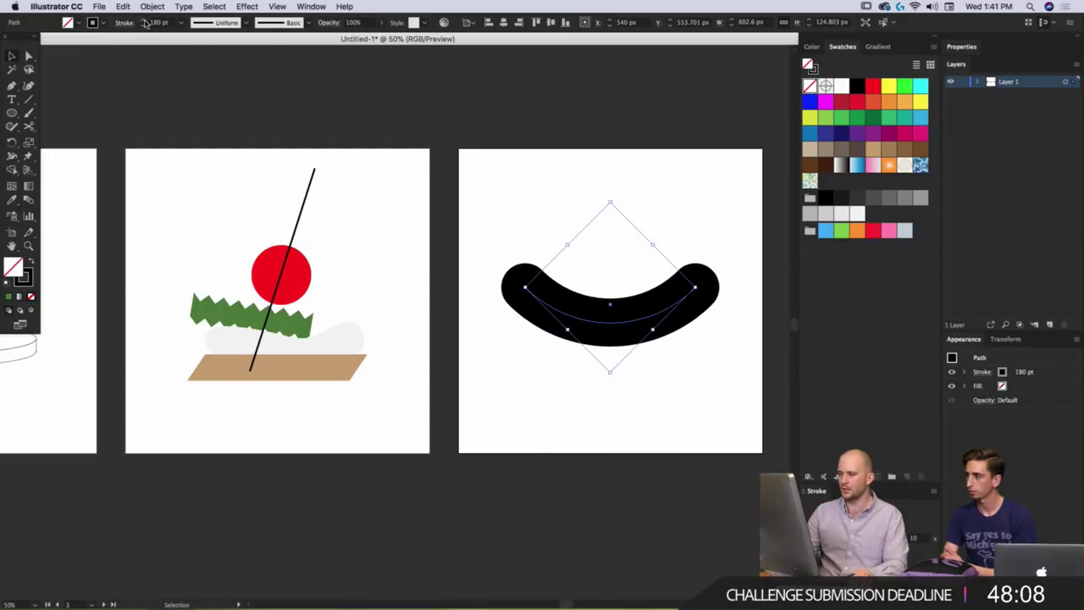
{"action": "left_click", "coordinate": [143, 26]}
{"action": "left_click", "coordinate": [143, 27]}
{"action": "left_click", "coordinate": [143, 26]}
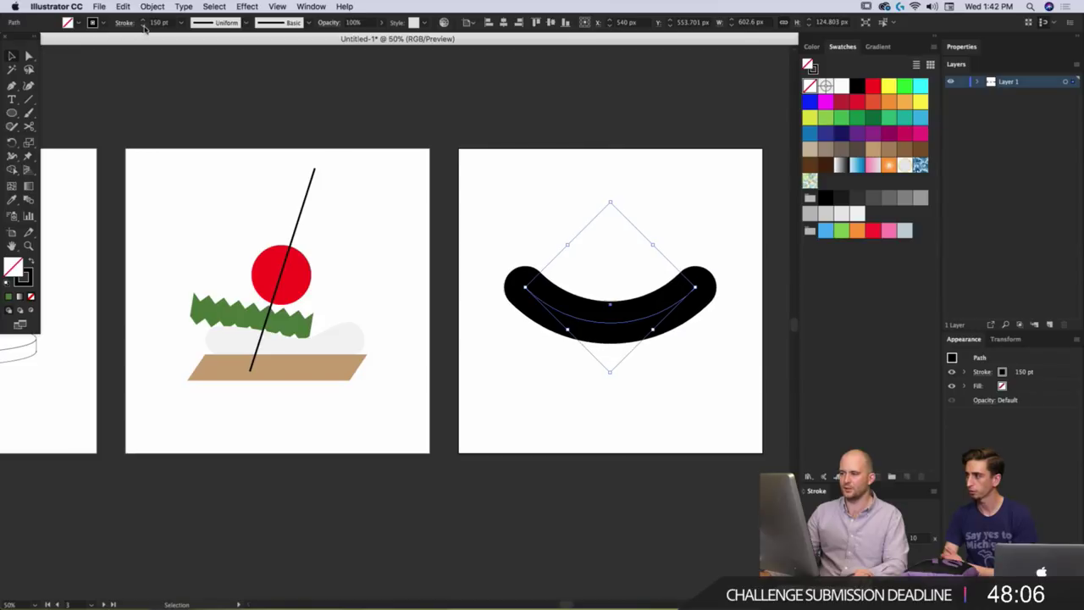
Move the arc up 20 px and place a copy of the second artboard's red circle above it, enlarged to about 257 px.
{"action": "left_click", "coordinate": [577, 285]}
{"action": "left_click_drag", "start_coordinate": [603, 328], "coordinate": [605, 323]}
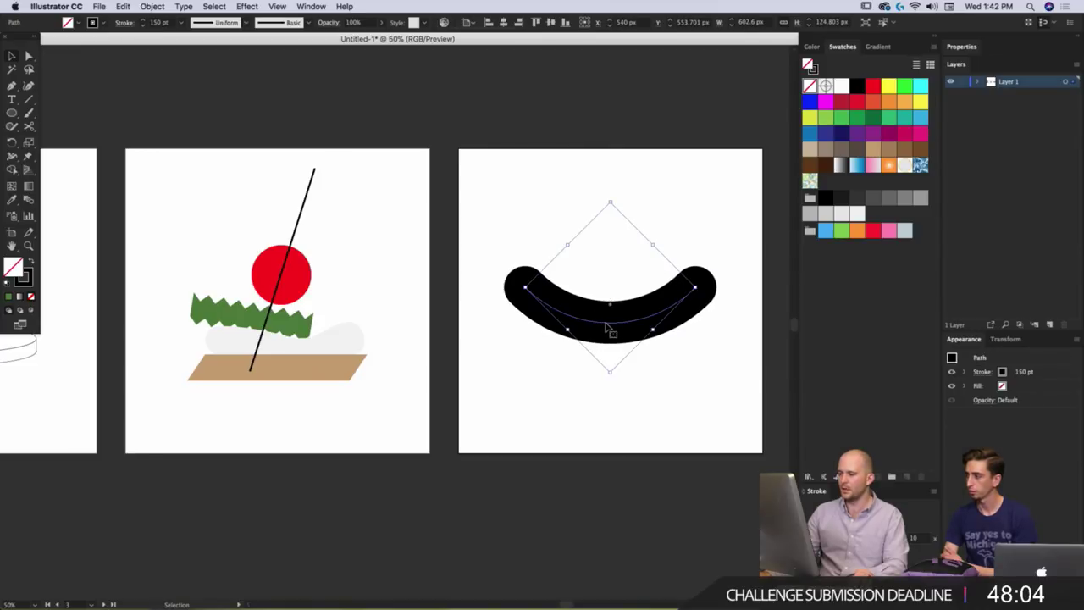
{"action": "left_click", "coordinate": [568, 247]}
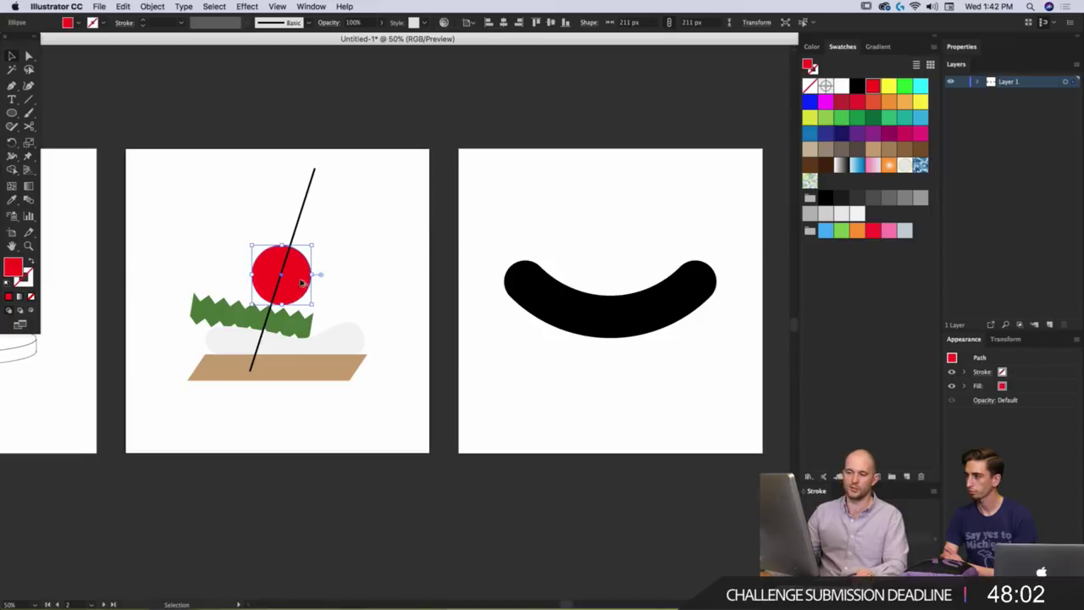
{"action": "left_click_drag", "start_coordinate": [310, 271], "coordinate": [652, 192]}
Set the arc's stroke weight to 100 pt.
{"action": "left_click_drag", "start_coordinate": [621, 286], "coordinate": [605, 342]}
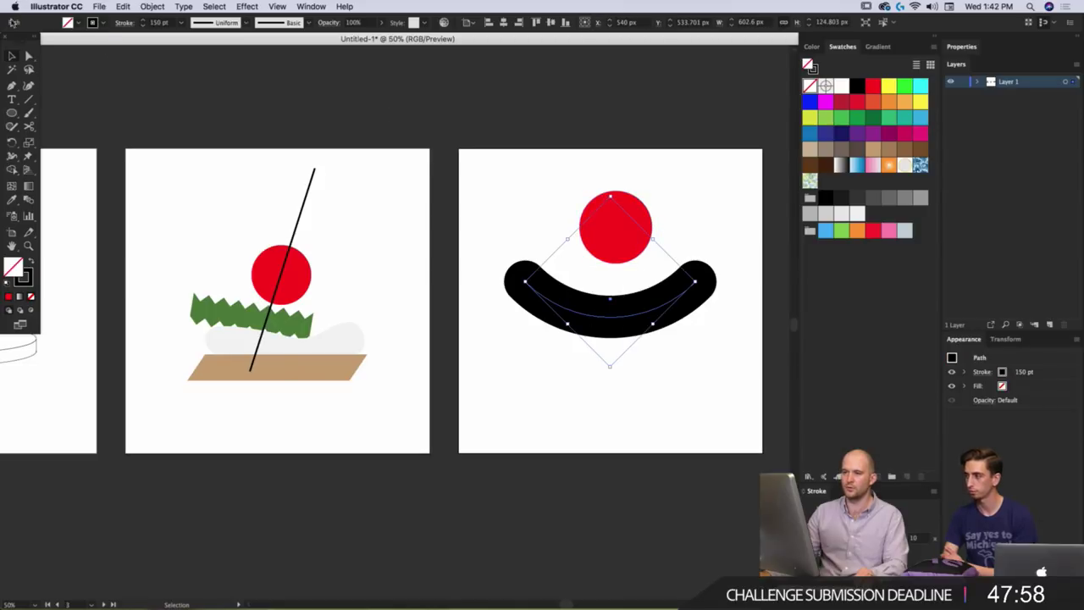
{"action": "left_click", "coordinate": [144, 26]}
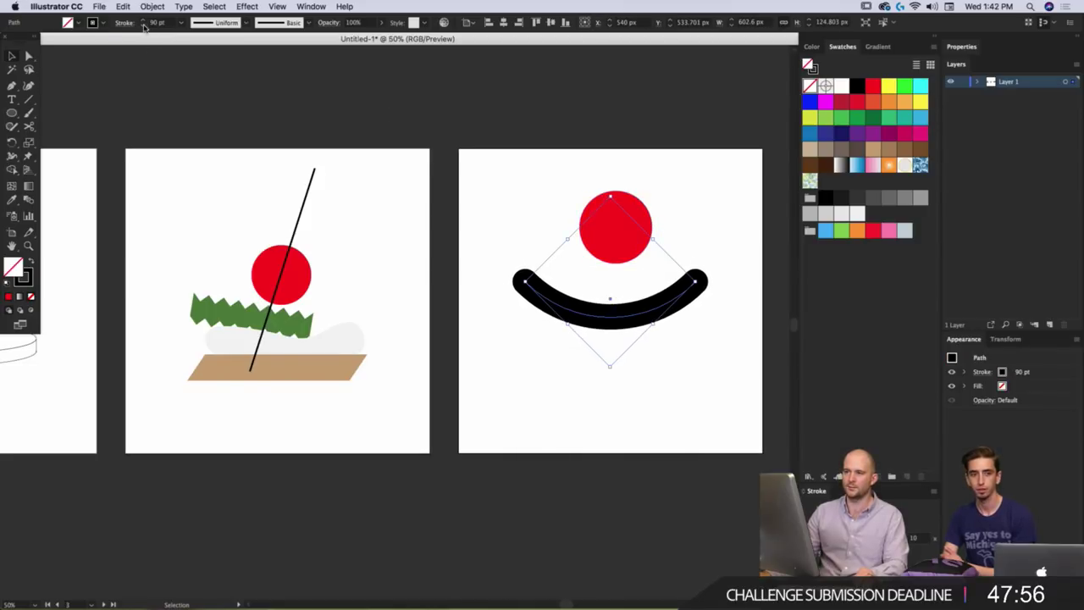
{"action": "left_click", "coordinate": [143, 19]}
{"action": "left_click", "coordinate": [485, 180]}
Move the arc up closer to the red circle and shift the circle slightly left.
{"action": "left_click", "coordinate": [608, 236]}
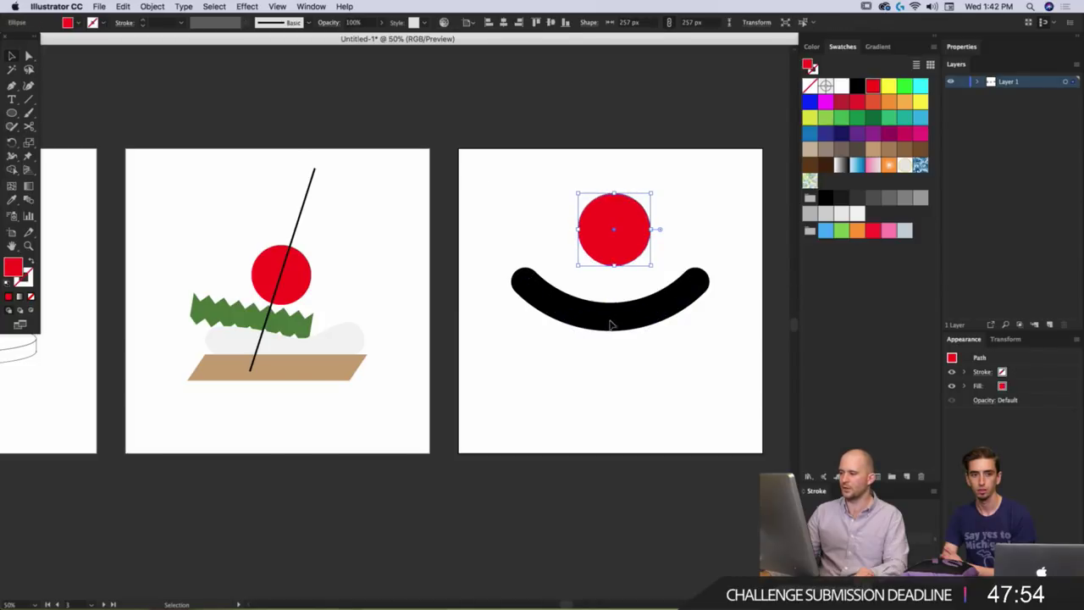
{"action": "left_click", "coordinate": [615, 308]}
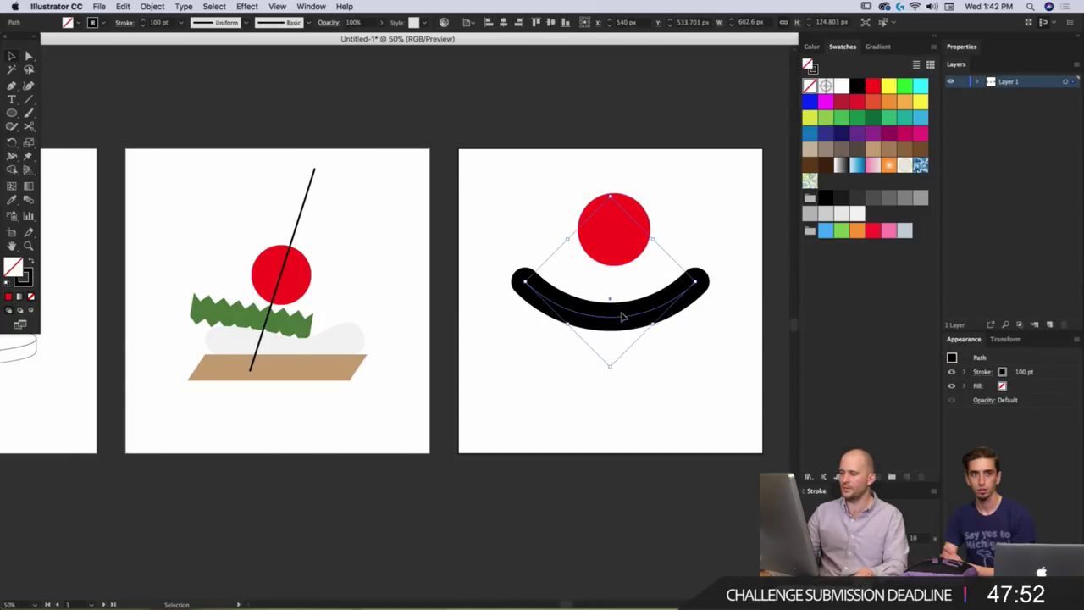
{"action": "left_click_drag", "start_coordinate": [620, 317], "coordinate": [627, 301]}
{"action": "left_click_drag", "start_coordinate": [615, 250], "coordinate": [610, 250]}
{"action": "left_click", "coordinate": [531, 206]}
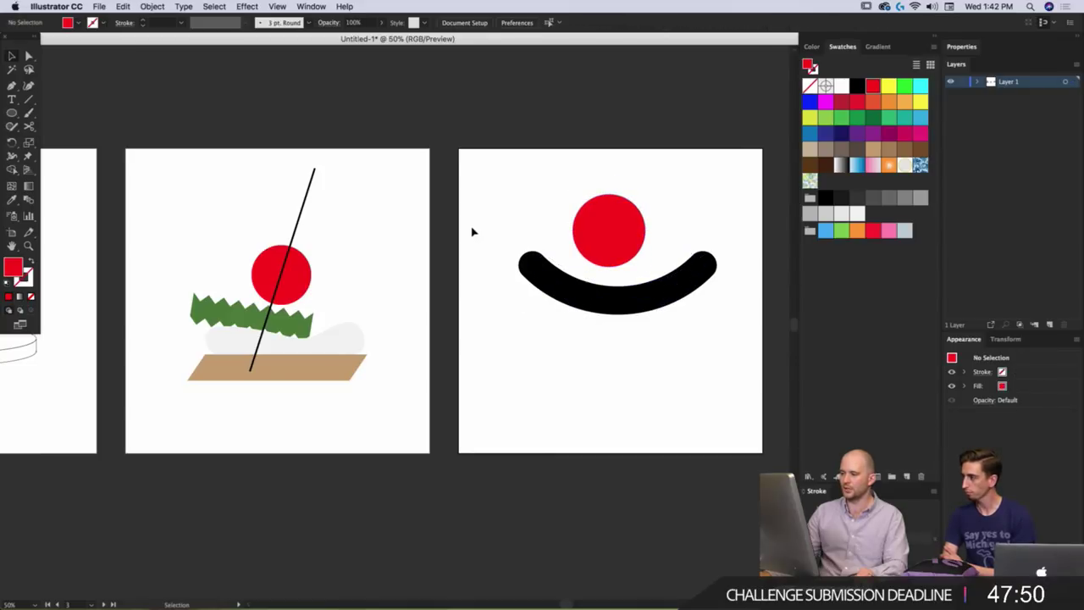
Align the red circle and the arc together by their horizontal centers.
{"action": "left_click_drag", "start_coordinate": [640, 184], "coordinate": [537, 371]}
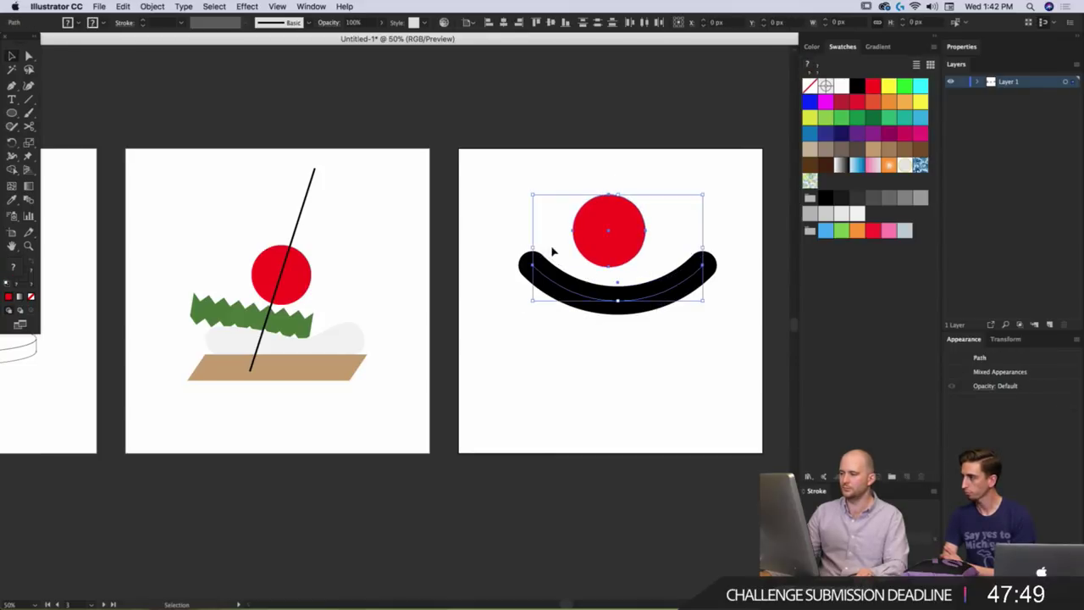
{"action": "left_click", "coordinate": [516, 23]}
{"action": "left_click", "coordinate": [581, 121]}
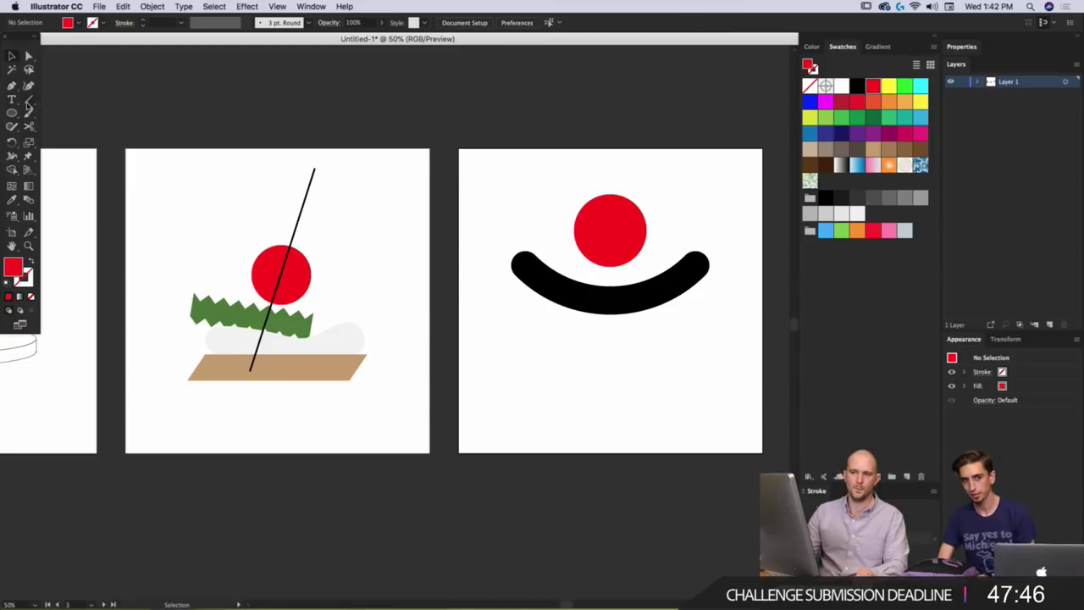
Draw a vertical line about 698 px long through the circle and arc, using the black skewer line's 6 pt stroke.
{"action": "left_click", "coordinate": [298, 224]}
{"action": "left_click", "coordinate": [480, 222]}
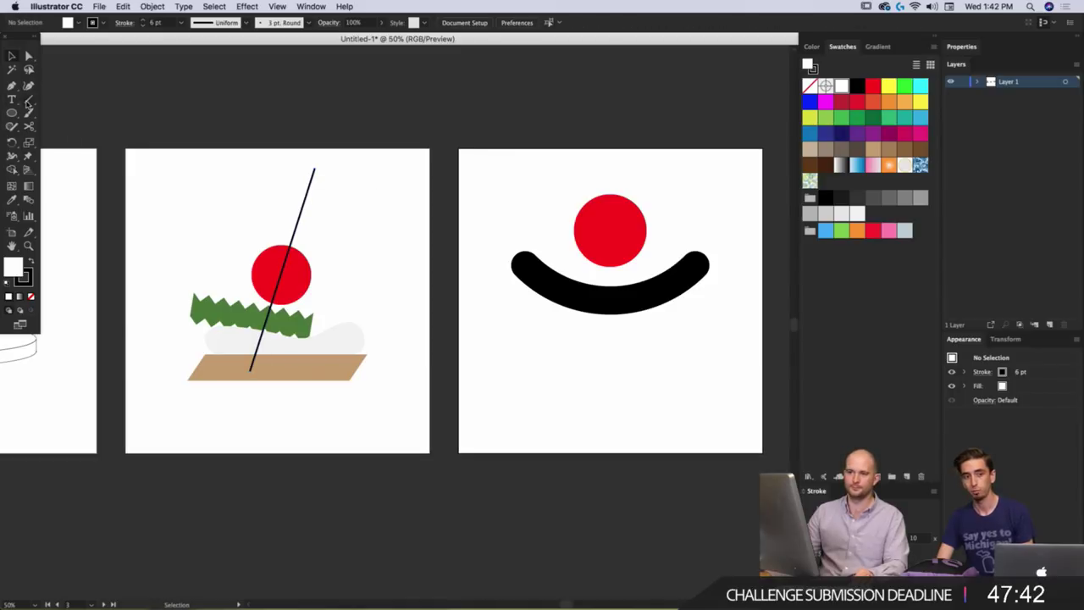
{"action": "left_click", "coordinate": [28, 100]}
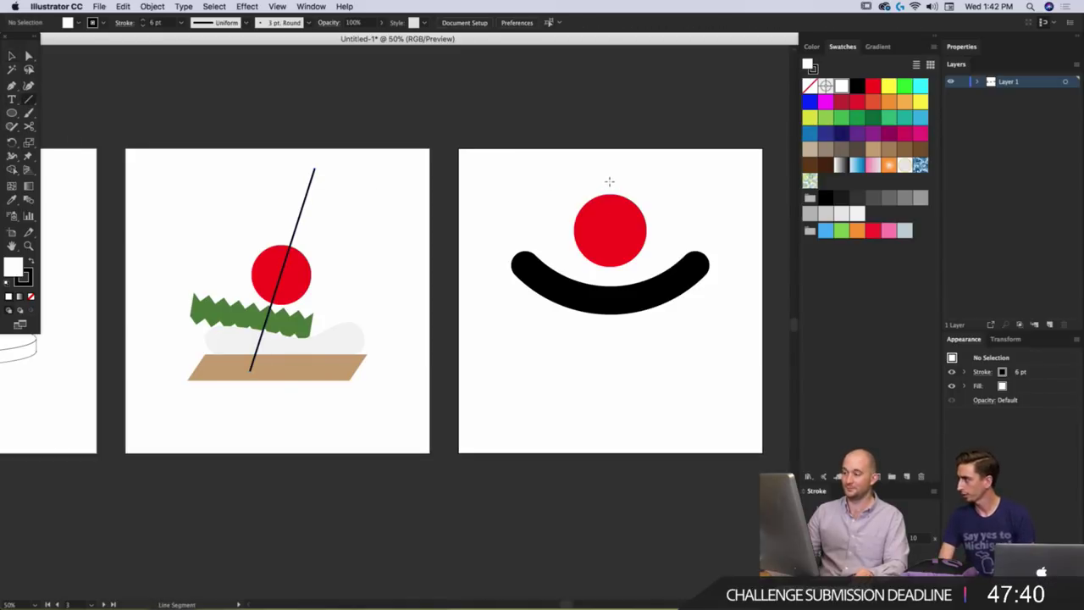
{"action": "left_click_drag", "start_coordinate": [609, 181], "coordinate": [609, 373]}
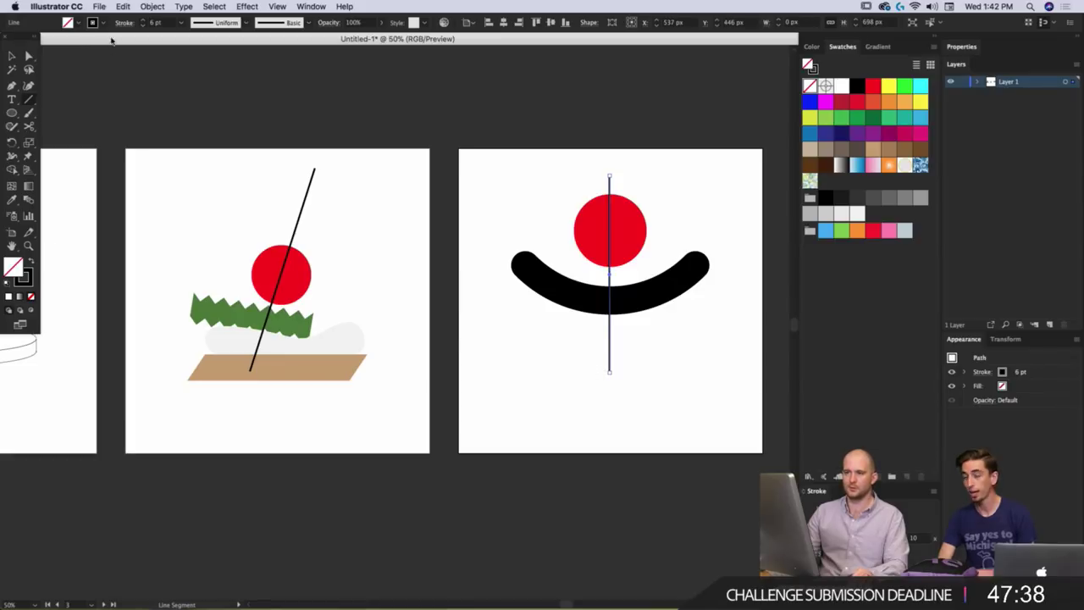
Set the vertical line's stroke weight to 40 pt and its stroke color to a medium brown.
{"action": "left_click", "coordinate": [142, 21], "text": "shift"}
{"action": "left_click", "coordinate": [142, 21], "text": "shift"}
{"action": "left_click", "coordinate": [142, 21], "text": "shift"}
{"action": "left_click", "coordinate": [143, 21], "text": "shift"}
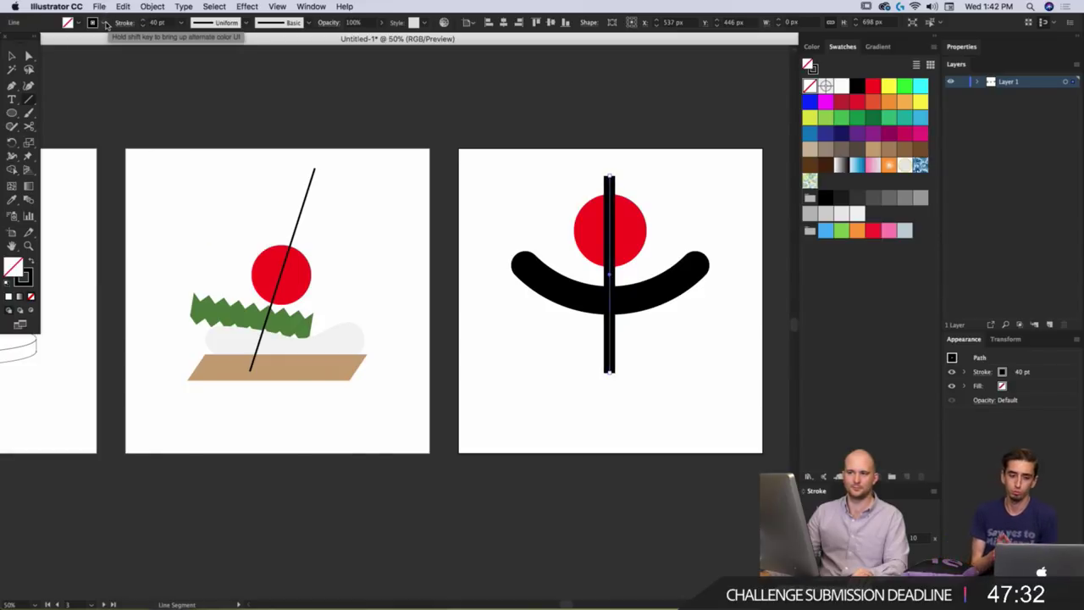
{"action": "left_click", "coordinate": [105, 24]}
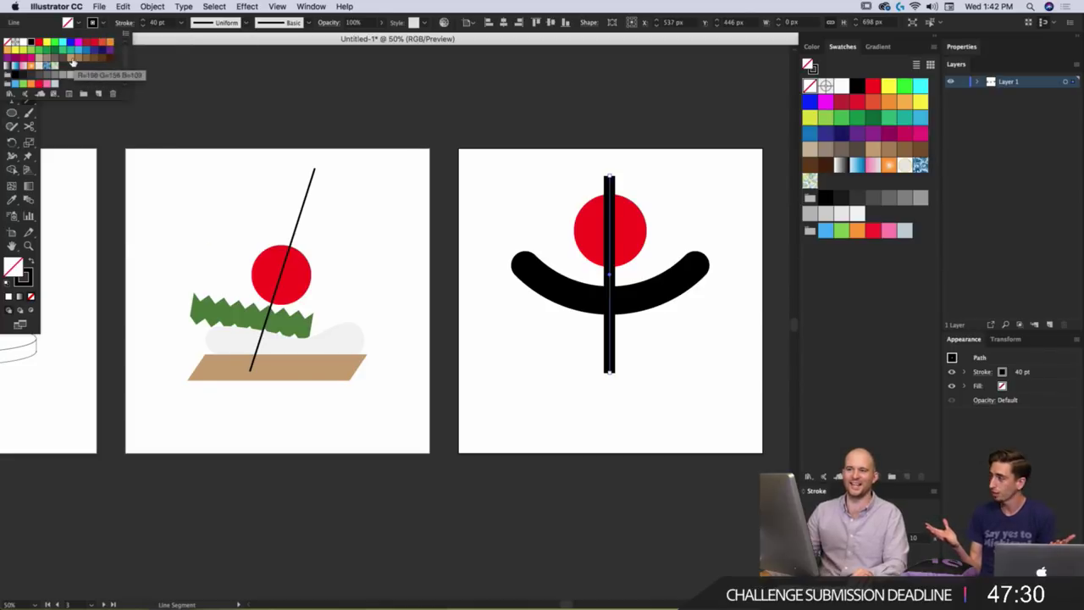
{"action": "left_click", "coordinate": [73, 59]}
{"action": "left_click", "coordinate": [76, 61]}
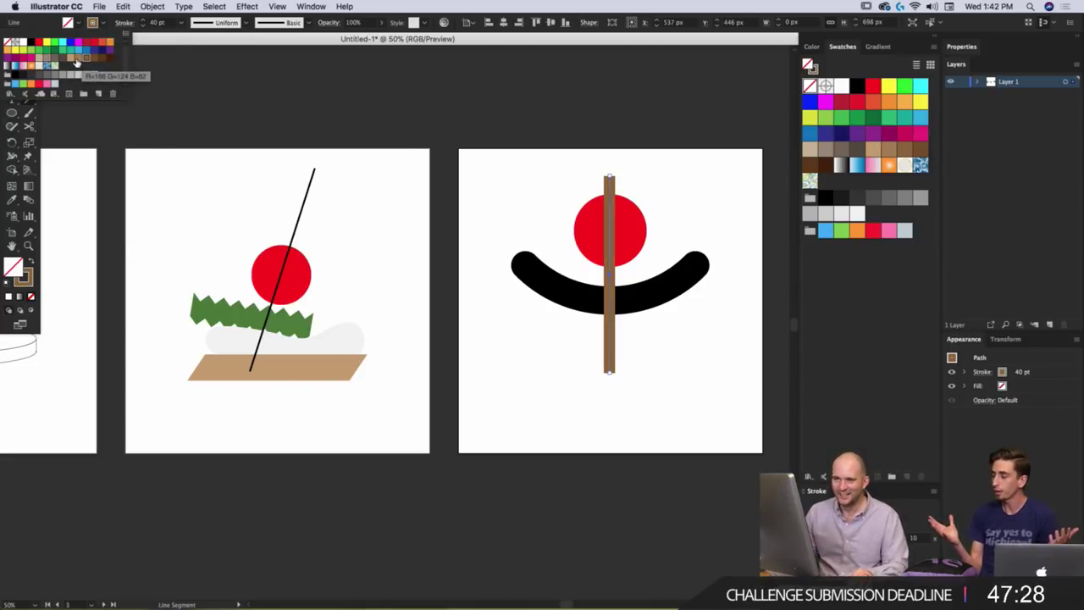
{"action": "left_click", "coordinate": [78, 60]}
{"action": "left_click", "coordinate": [612, 164]}
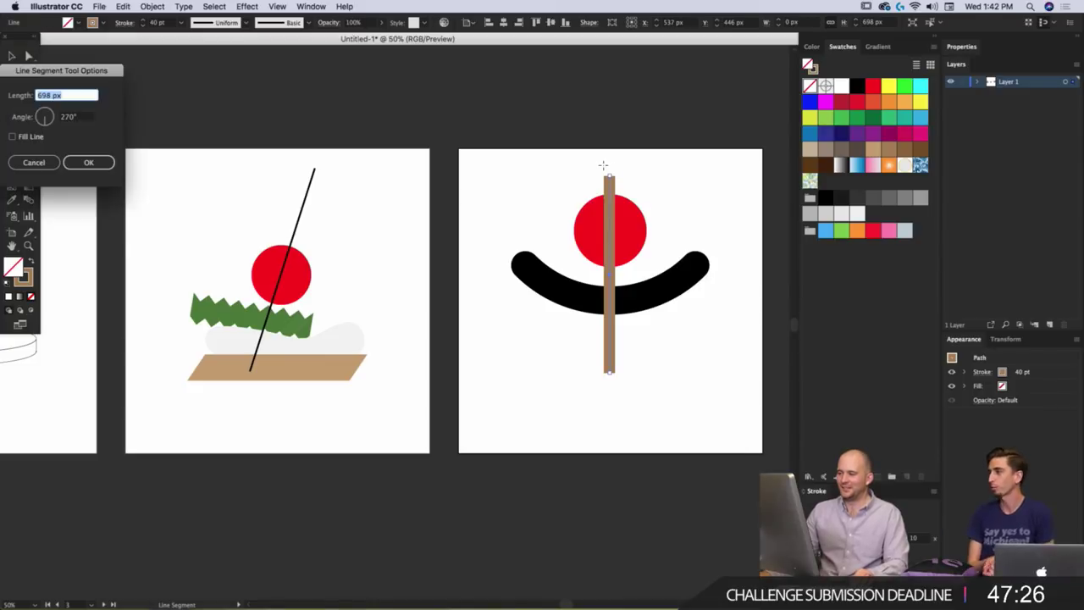
{"action": "key", "text": "Escape"}
{"action": "key", "text": "a"}
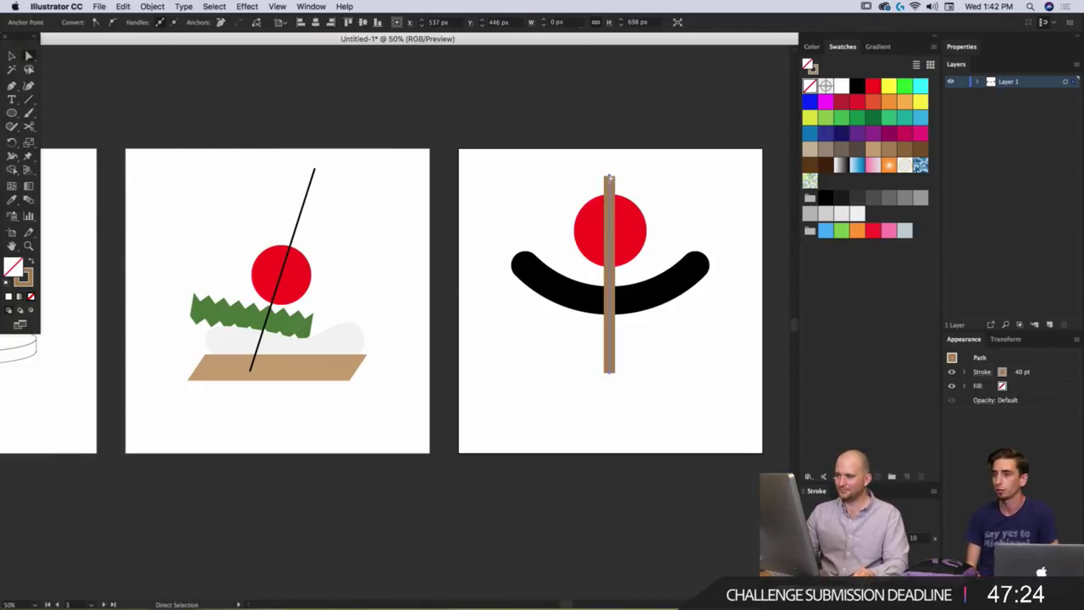
{"action": "left_click", "coordinate": [609, 178]}
{"action": "left_click", "coordinate": [652, 175]}
Bring the red circle and the black arc in front of the brown vertical line.
{"action": "key", "text": "v"}
{"action": "left_click_drag", "start_coordinate": [641, 221], "coordinate": [652, 313]}
{"action": "right_click", "coordinate": [643, 302]}
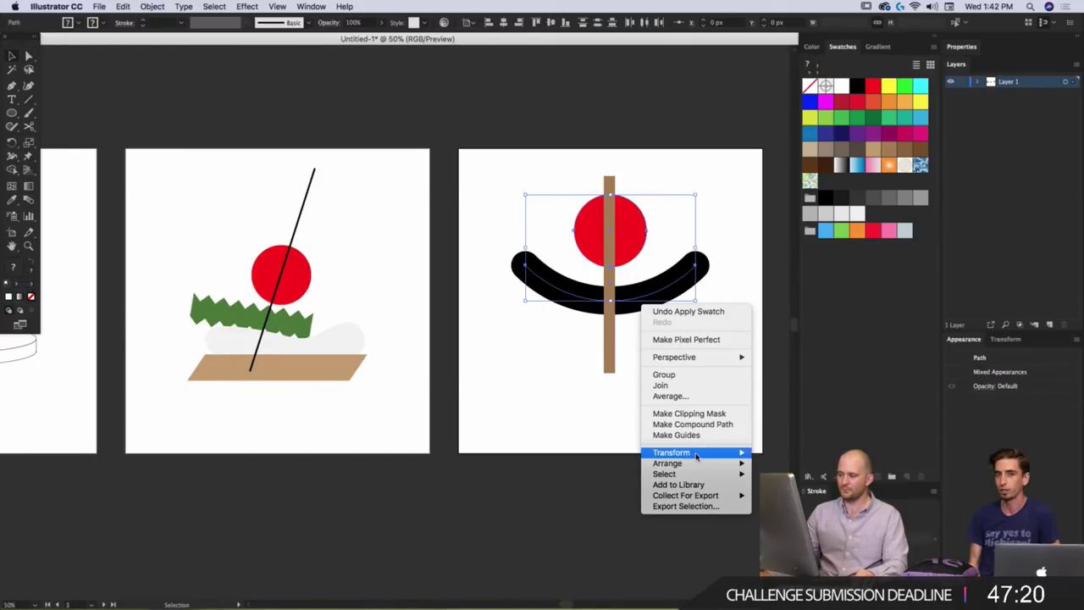
{"action": "mouse_move", "coordinate": [694, 463]}
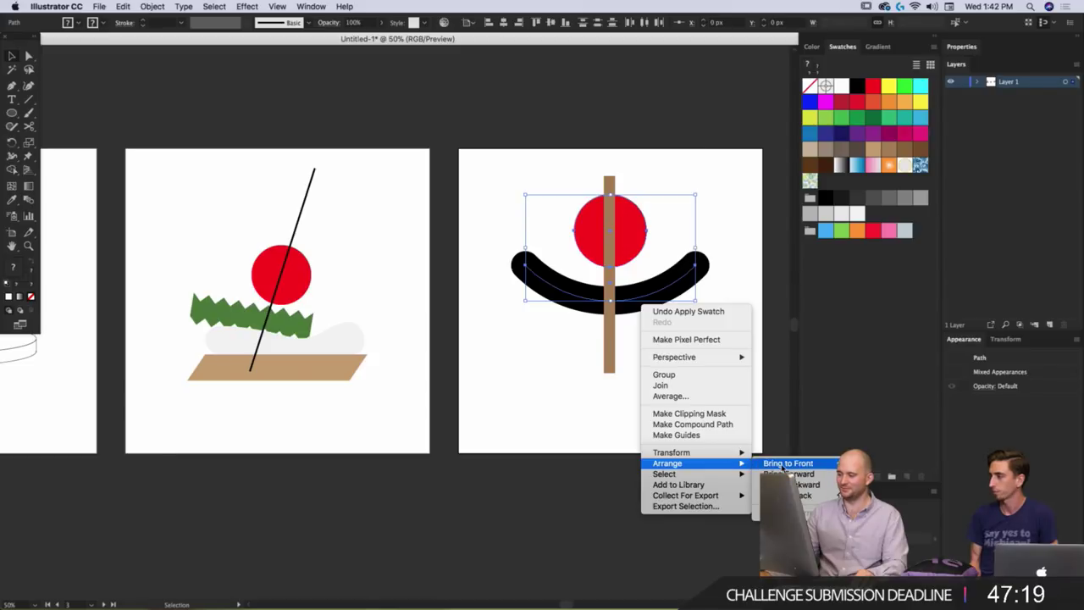
{"action": "left_click", "coordinate": [783, 463]}
{"action": "left_click", "coordinate": [673, 380]}
Draw a fully rounded bar about 712 by 96 px, centered on the skewer below the black arc, in the parallelogram's tan fill.
{"action": "left_click", "coordinate": [310, 375]}
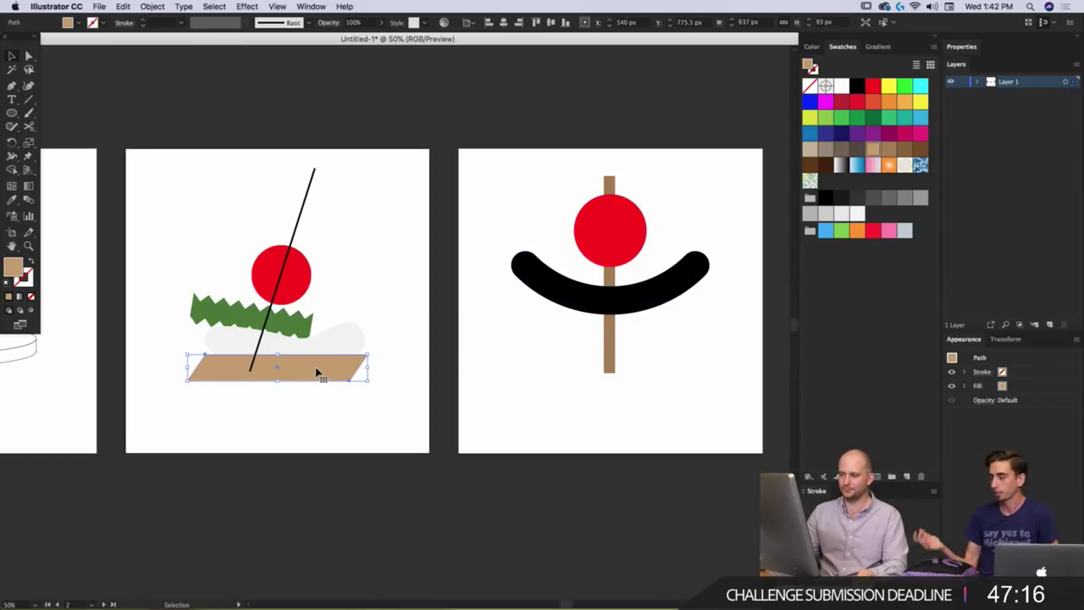
{"action": "left_click", "coordinate": [84, 187]}
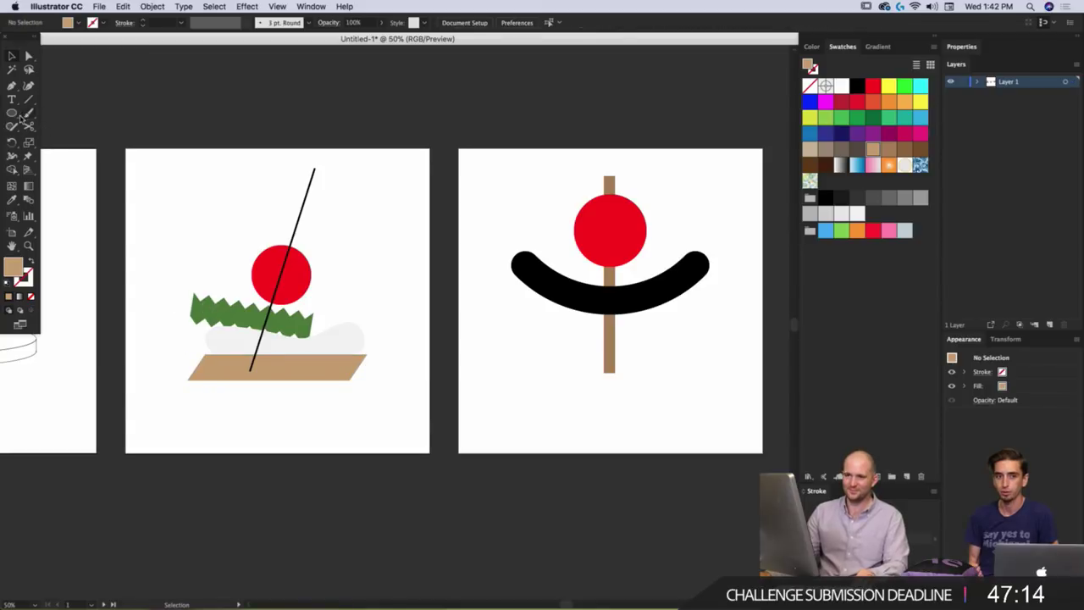
{"action": "key", "text": "m"}
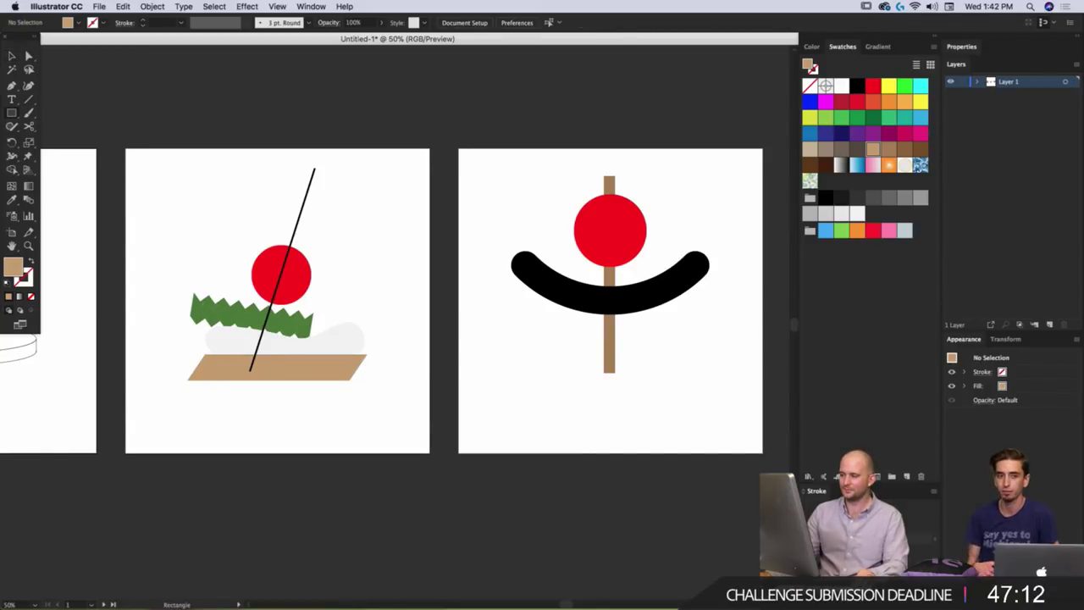
{"action": "left_click_drag", "start_coordinate": [609, 346], "coordinate": [712, 359]}
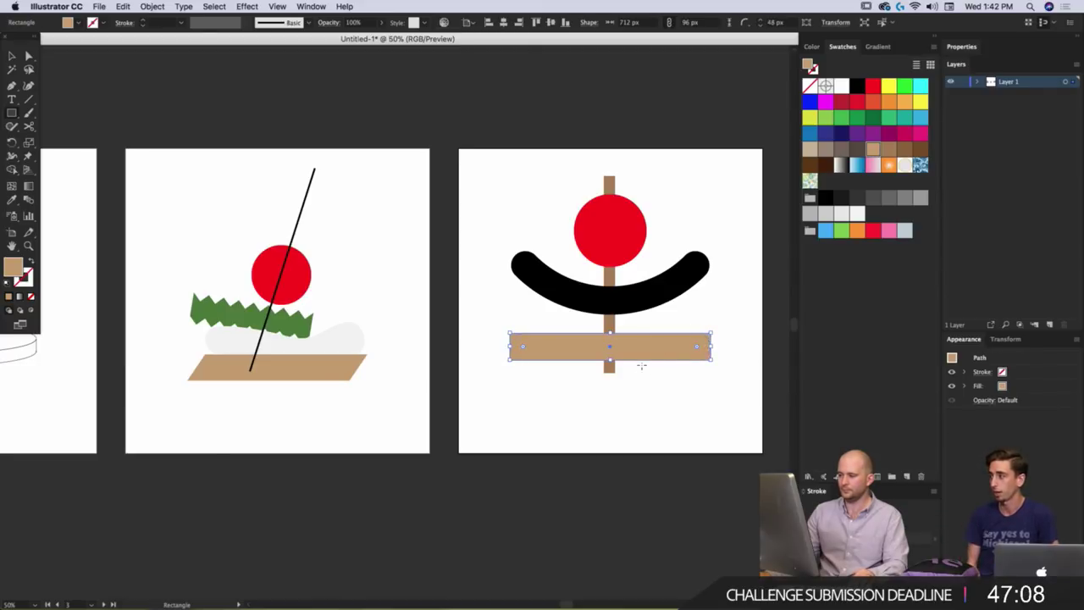
{"action": "key", "text": "v"}
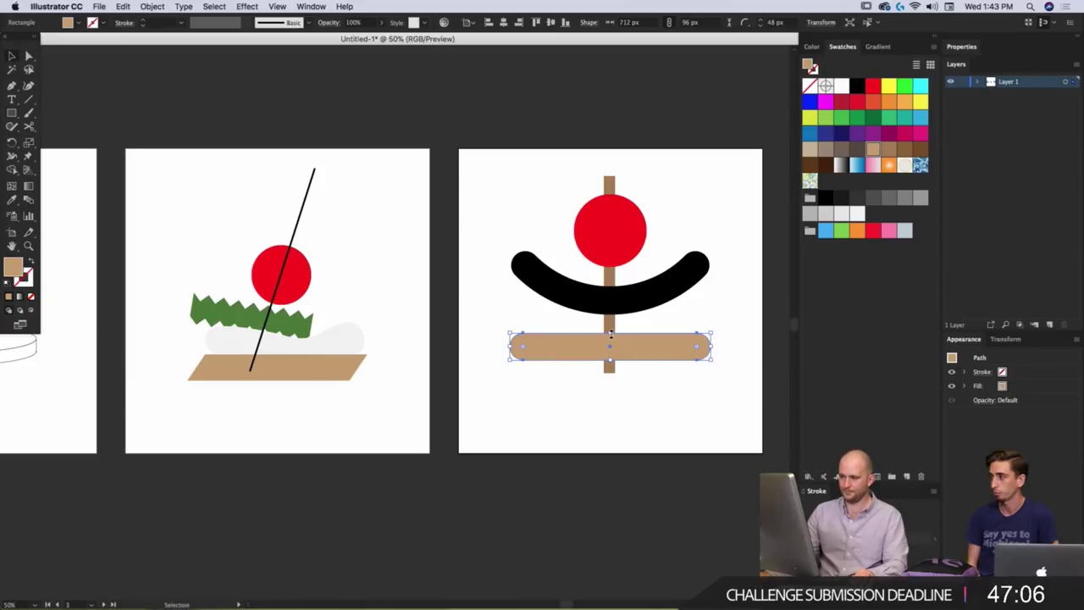
Resize the rounded bar to about 658 by 141 px over the skewer's lower end and fill it with light gray.
{"action": "left_click_drag", "start_coordinate": [610, 333], "coordinate": [613, 320]}
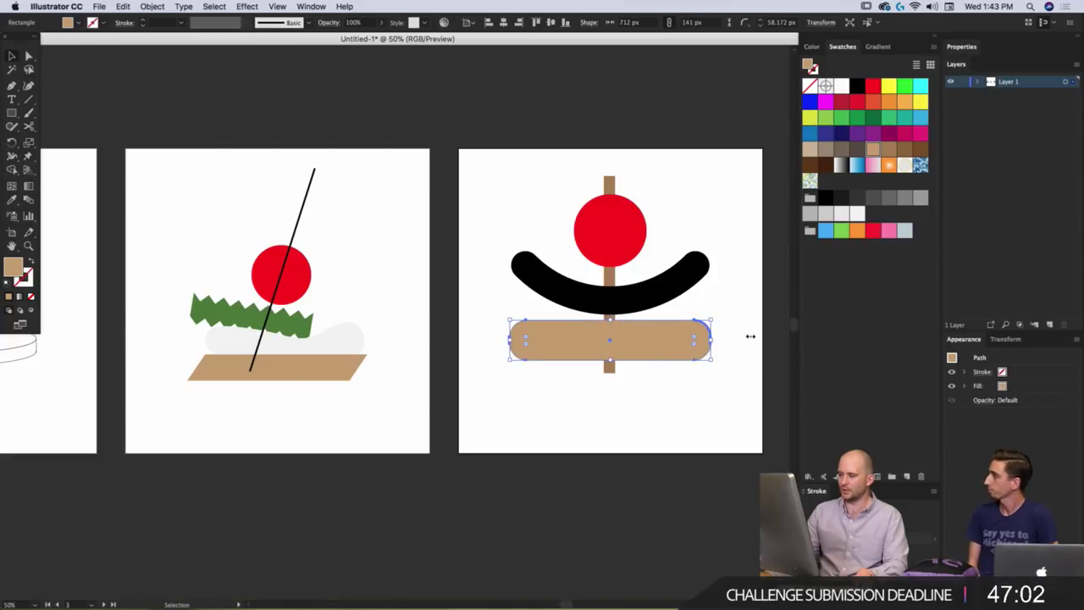
{"action": "left_click_drag", "start_coordinate": [710, 339], "coordinate": [703, 341]}
{"action": "left_click_drag", "start_coordinate": [644, 342], "coordinate": [625, 357]}
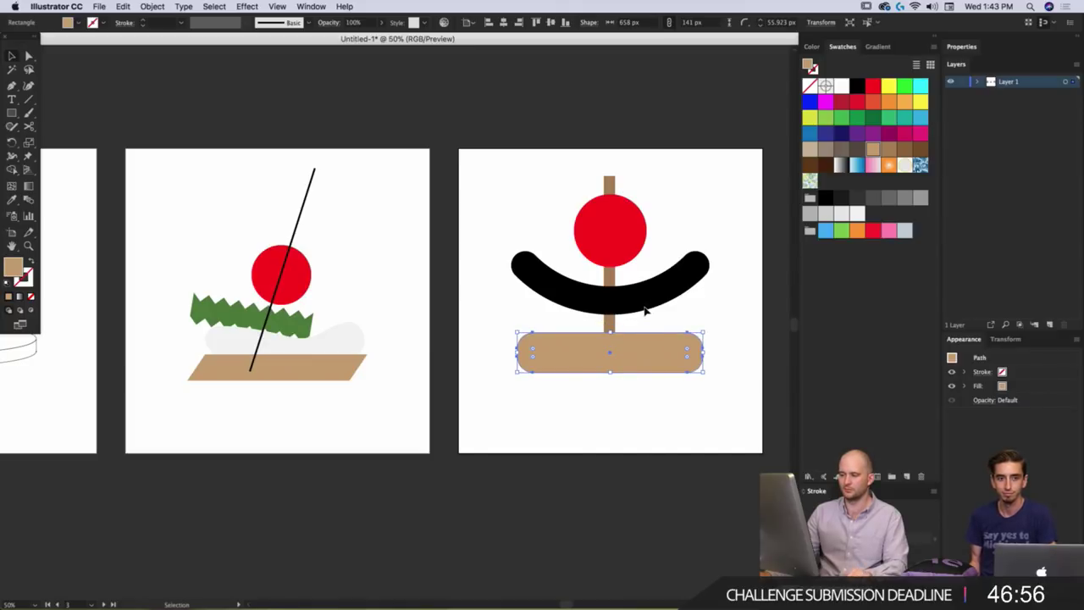
{"action": "left_click", "coordinate": [858, 214]}
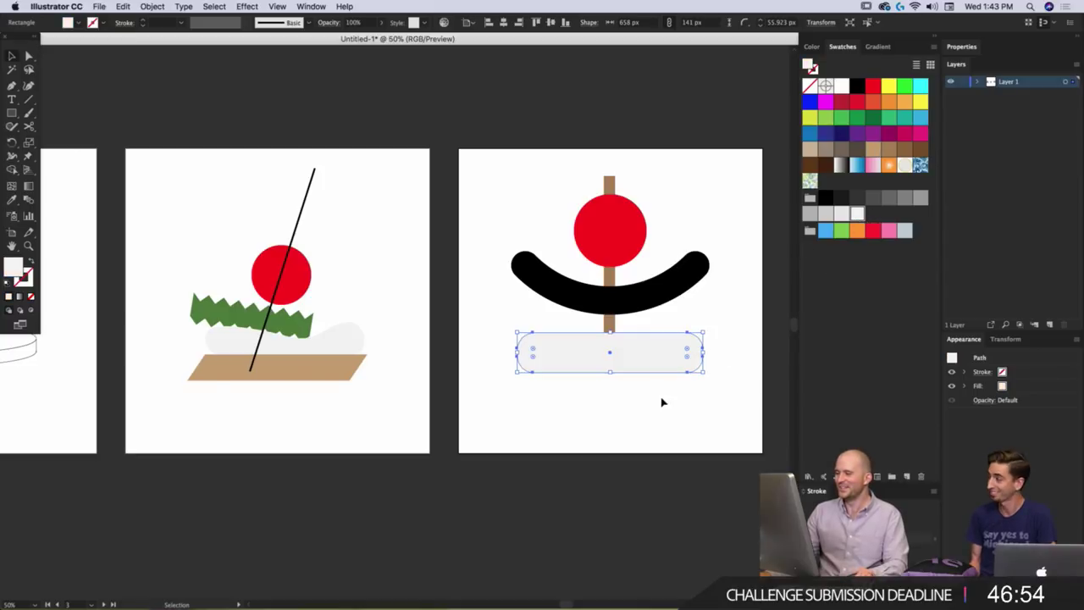
{"action": "left_click", "coordinate": [661, 399]}
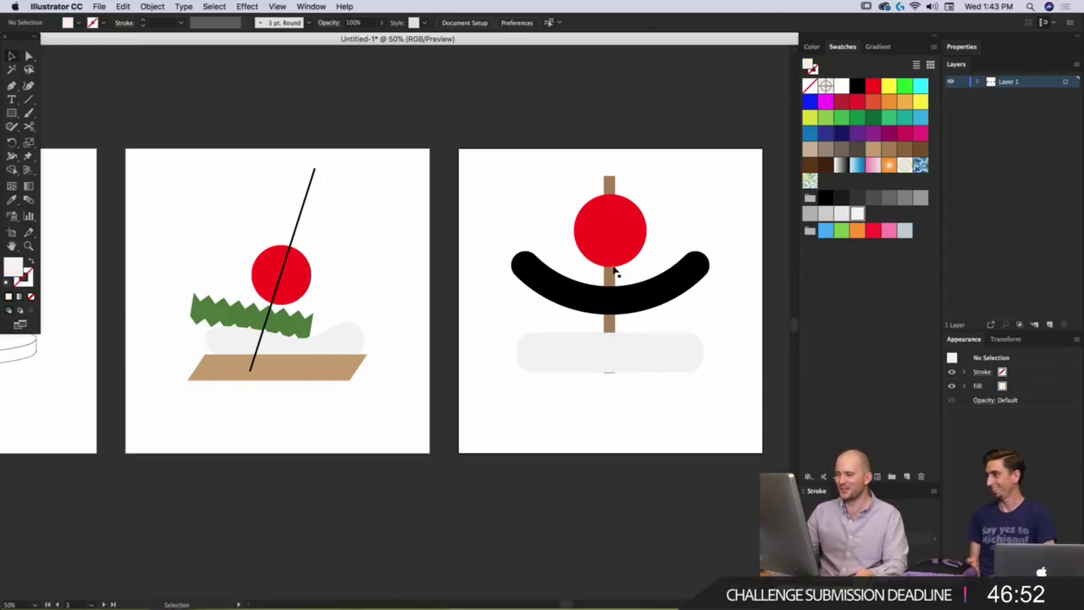
Move the black arc down to rest on the light gray bar, keeping it horizontally centered on the skewer.
{"action": "left_click_drag", "start_coordinate": [635, 303], "coordinate": [640, 316]}
{"action": "key", "text": "shift+Left"}
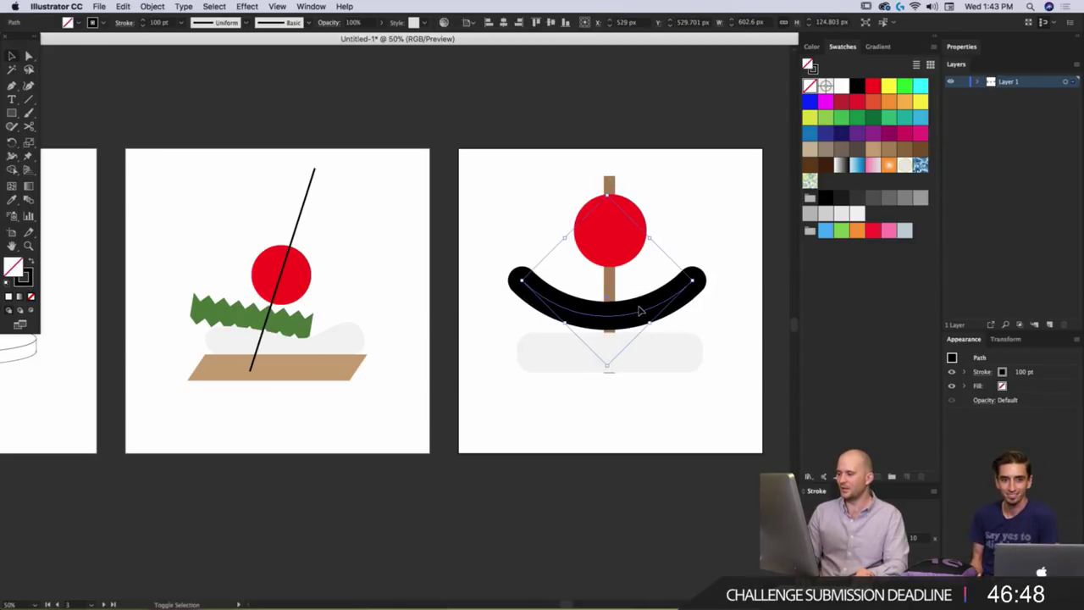
{"action": "key", "text": "shift+Right"}
{"action": "key", "text": "Down"}
{"action": "key", "text": "shift+Down"}
{"action": "left_click", "coordinate": [669, 211]}
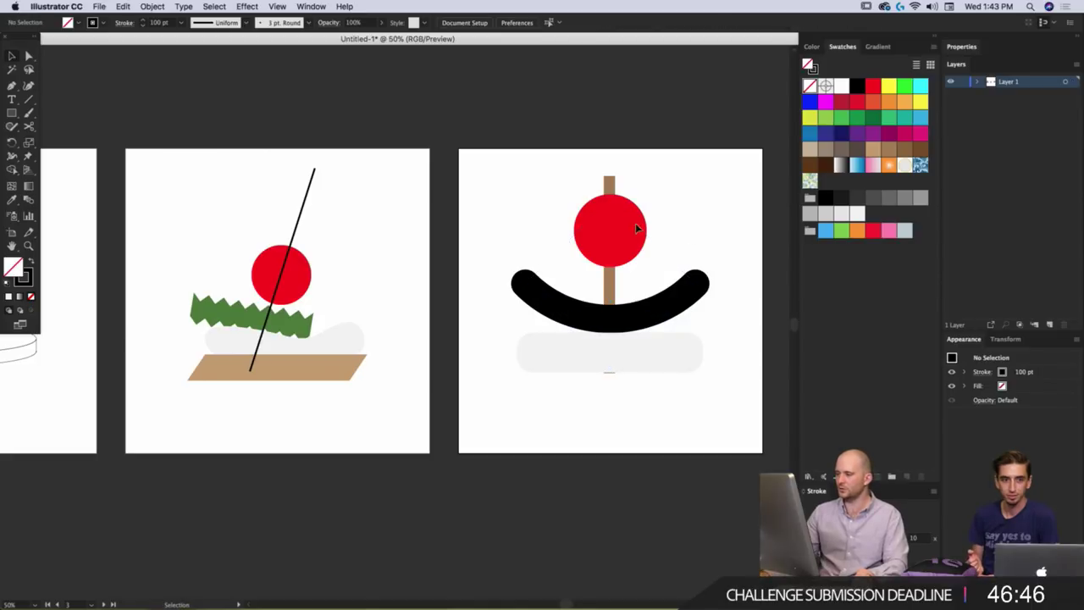
Move the red circle straight down so it rests in the curve of the black arc.
{"action": "left_click_drag", "start_coordinate": [637, 258], "coordinate": [636, 260]}
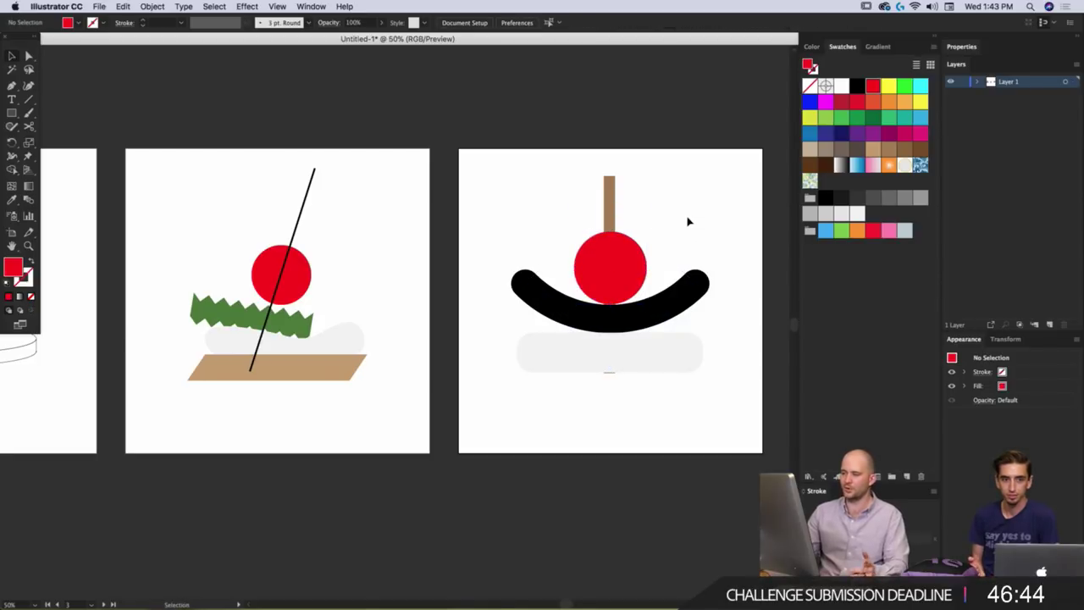
{"action": "left_click", "coordinate": [612, 205]}
{"action": "left_click", "coordinate": [638, 203]}
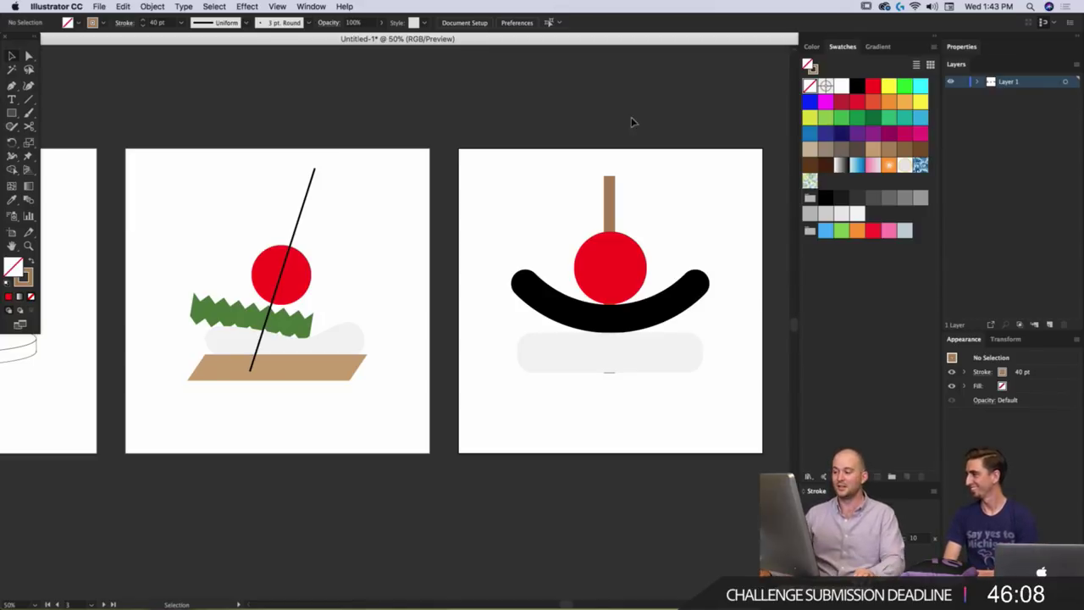
Shrink the light gray bar proportionally to about 523 by 112 px, keeping its upper edge under the arc.
{"action": "left_click", "coordinate": [694, 360]}
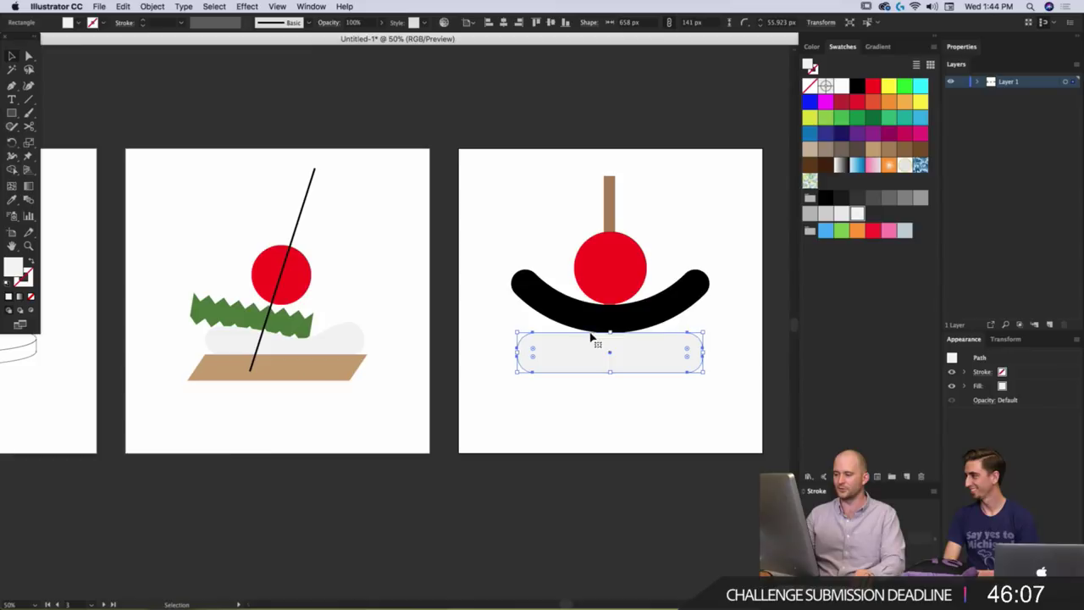
{"action": "left_click_drag", "start_coordinate": [611, 371], "coordinate": [612, 365]}
{"action": "left_click", "coordinate": [621, 391]}
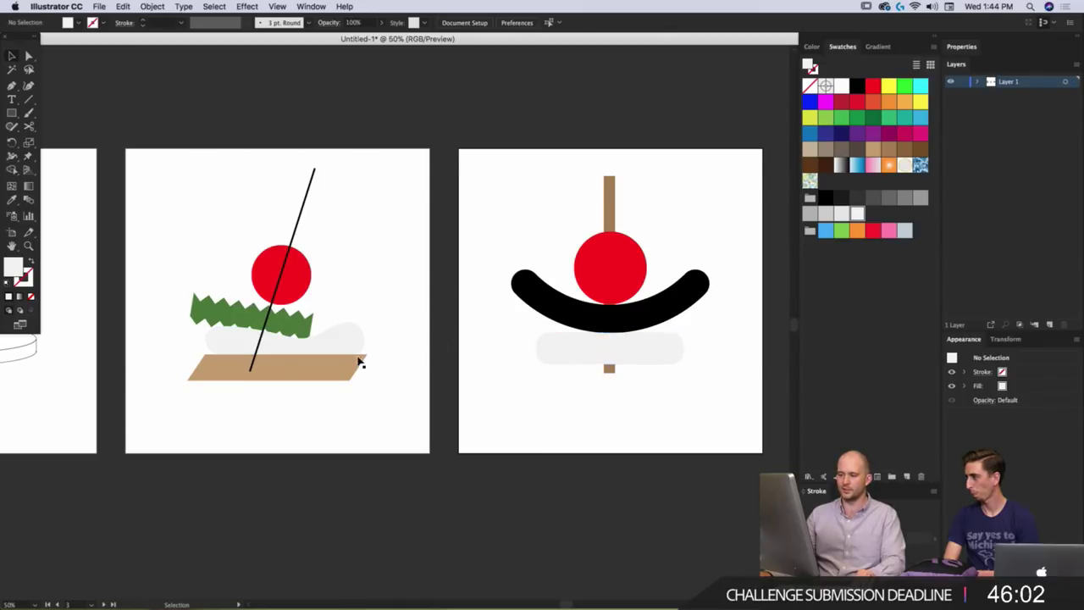
Copy the tan parallelogram from the second artboard to just below the gray bar and bring it in front of the skewer.
{"action": "left_click_drag", "start_coordinate": [339, 367], "coordinate": [659, 383]}
{"action": "key", "text": "a"}
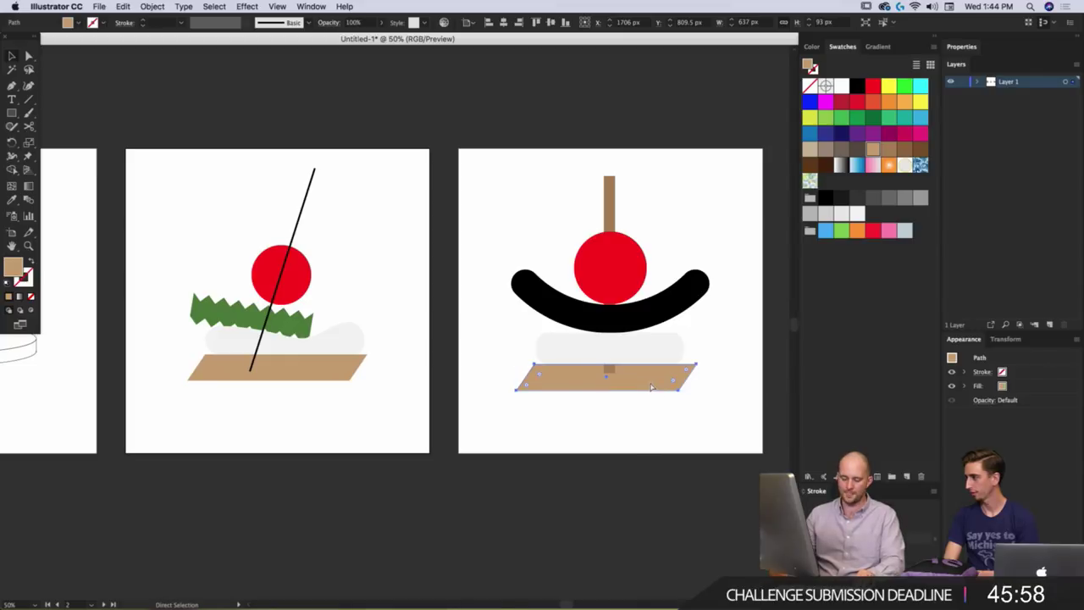
{"action": "key", "text": "v"}
{"action": "right_click", "coordinate": [651, 386]}
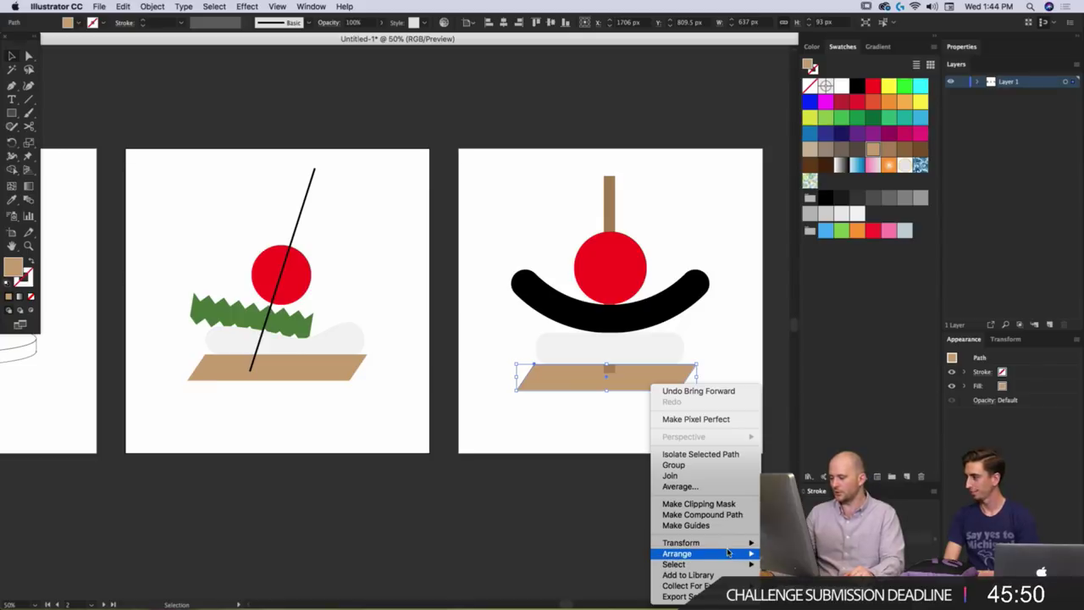
{"action": "key", "text": "Escape"}
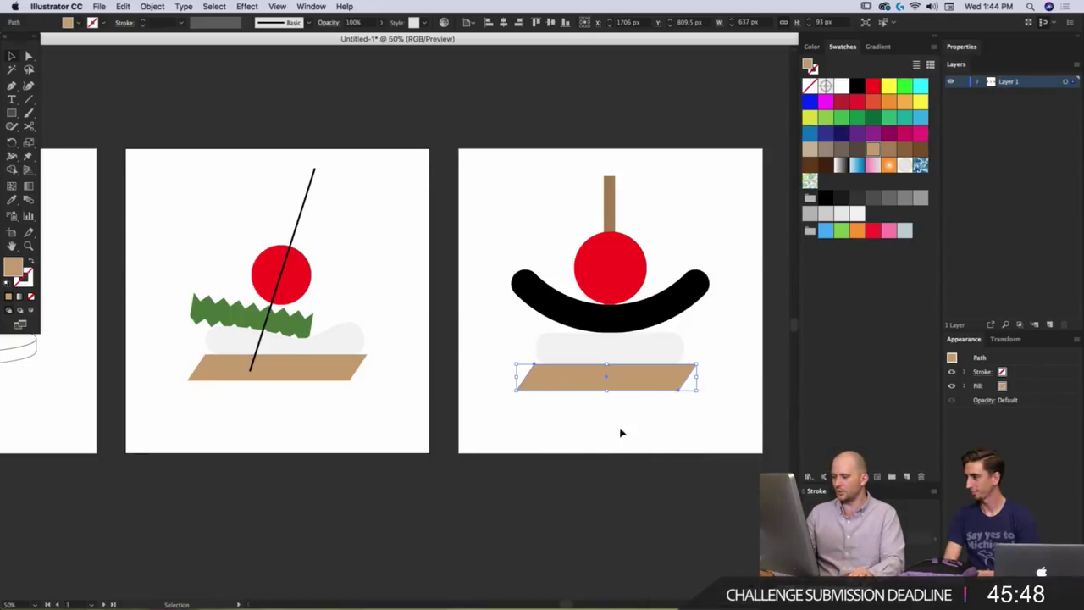
Enlarge the copied parallelogram proportionally from its upper edge until it is wider than the arc.
{"action": "left_click", "coordinate": [611, 387]}
{"action": "left_click_drag", "start_coordinate": [609, 395], "coordinate": [610, 399]}
{"action": "key", "text": "super+shift+a"}
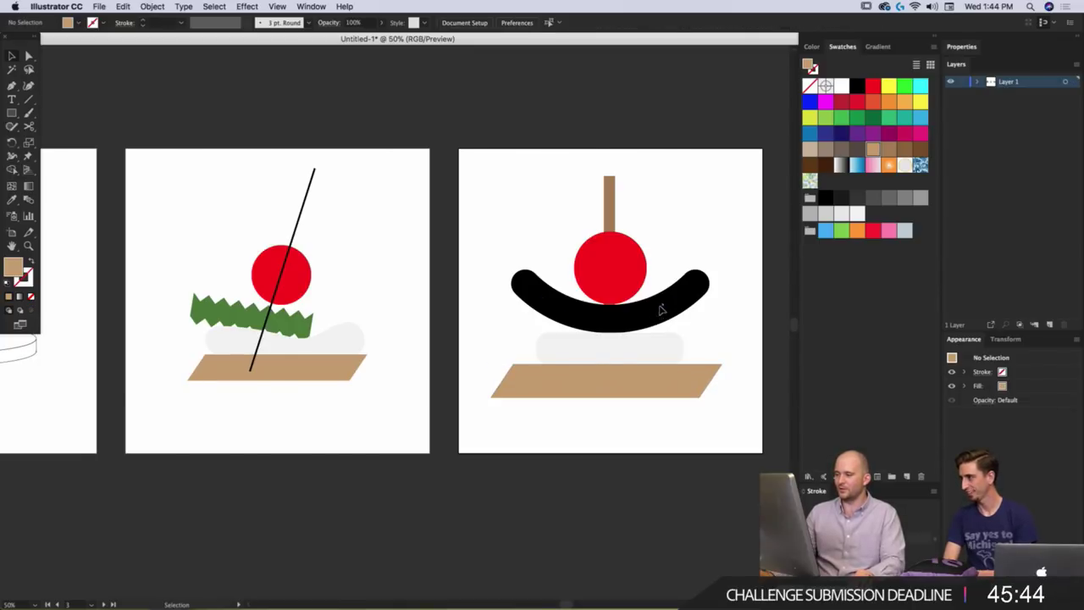
Sample the zigzag leaf's green onto the black arc and swap it from the fill to the stroke.
{"action": "left_click", "coordinate": [659, 310]}
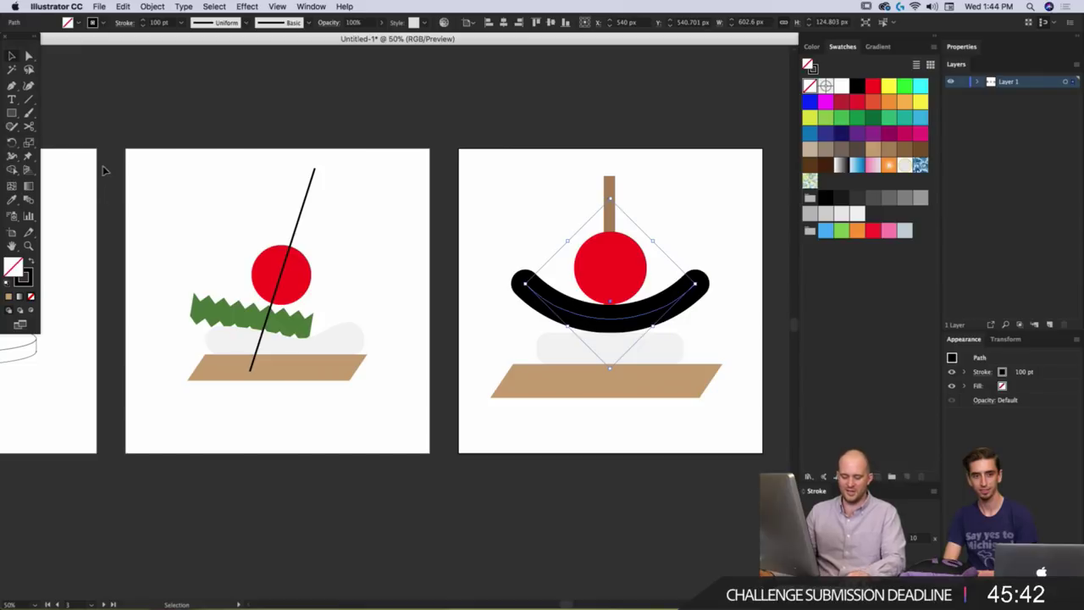
{"action": "key", "text": "i"}
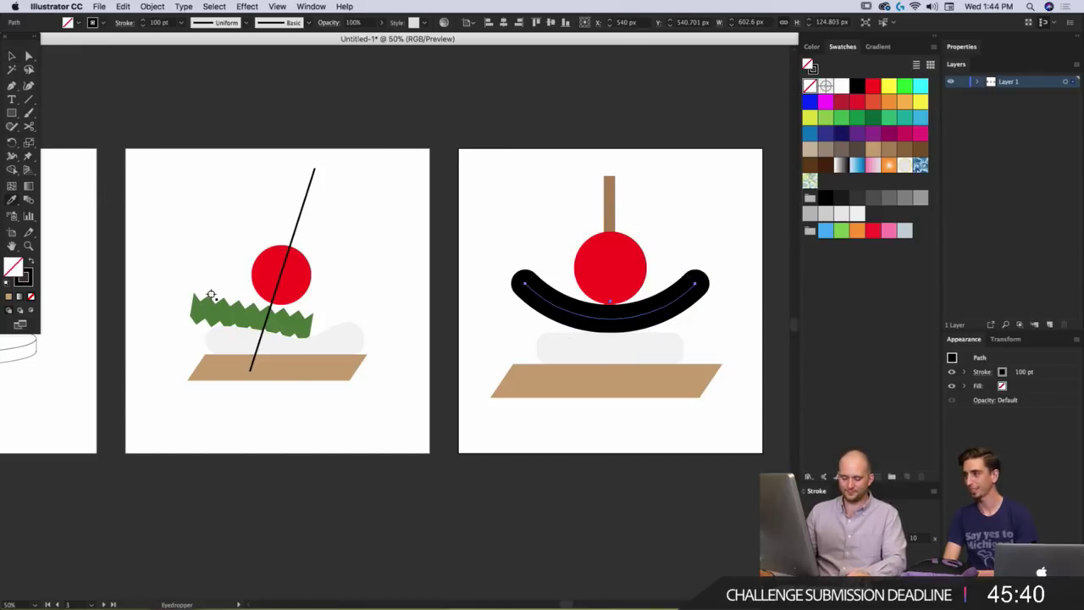
{"action": "left_click", "coordinate": [217, 306]}
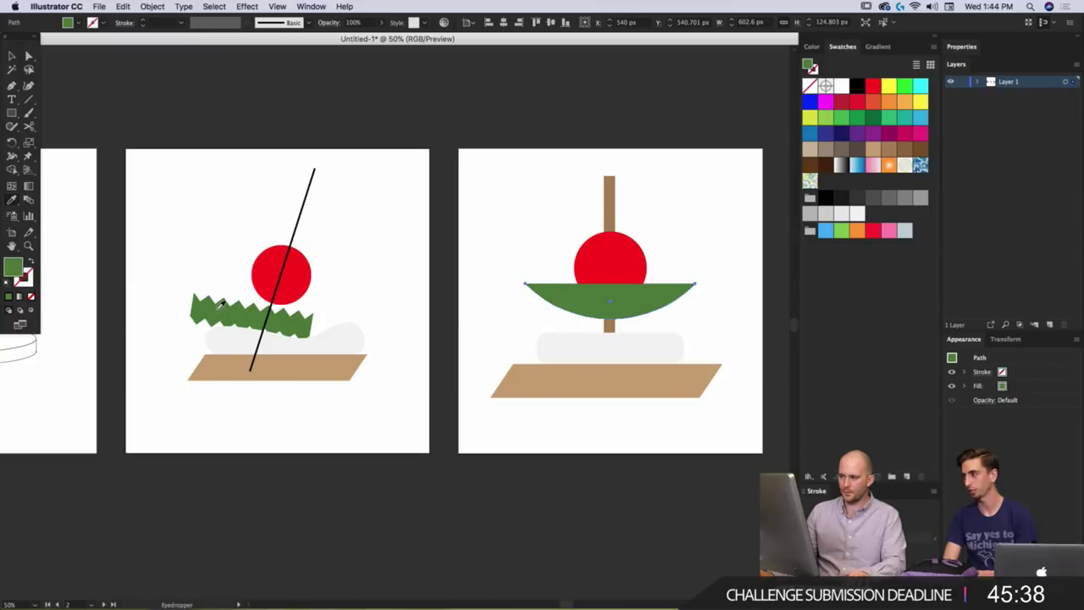
{"action": "left_click", "coordinate": [31, 264]}
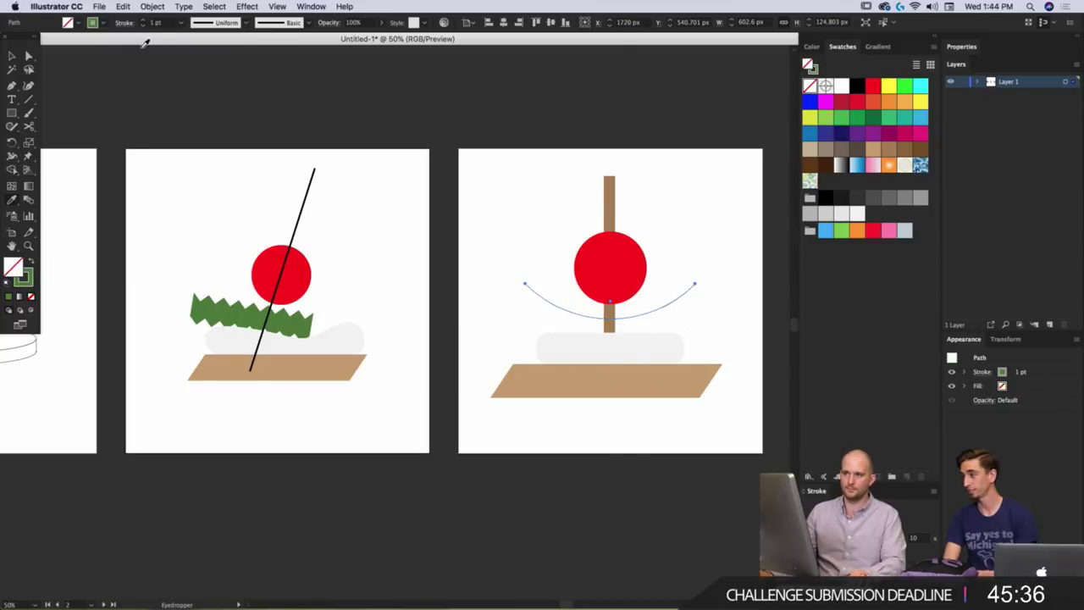
Set the green arc's stroke weight to 110 pt with round caps.
{"action": "left_click", "coordinate": [143, 20]}
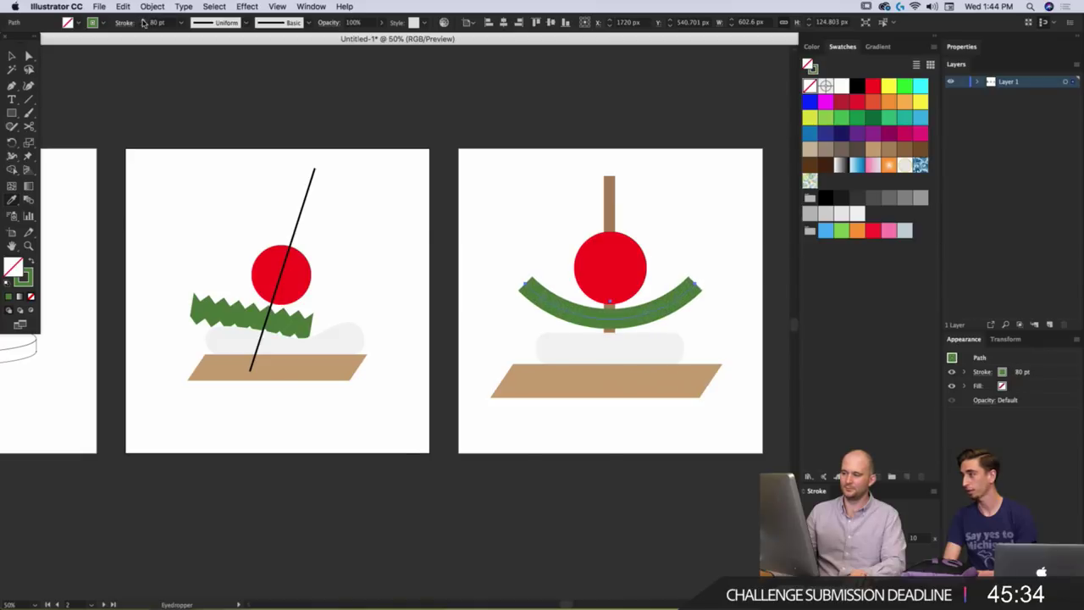
{"action": "left_click", "coordinate": [144, 23]}
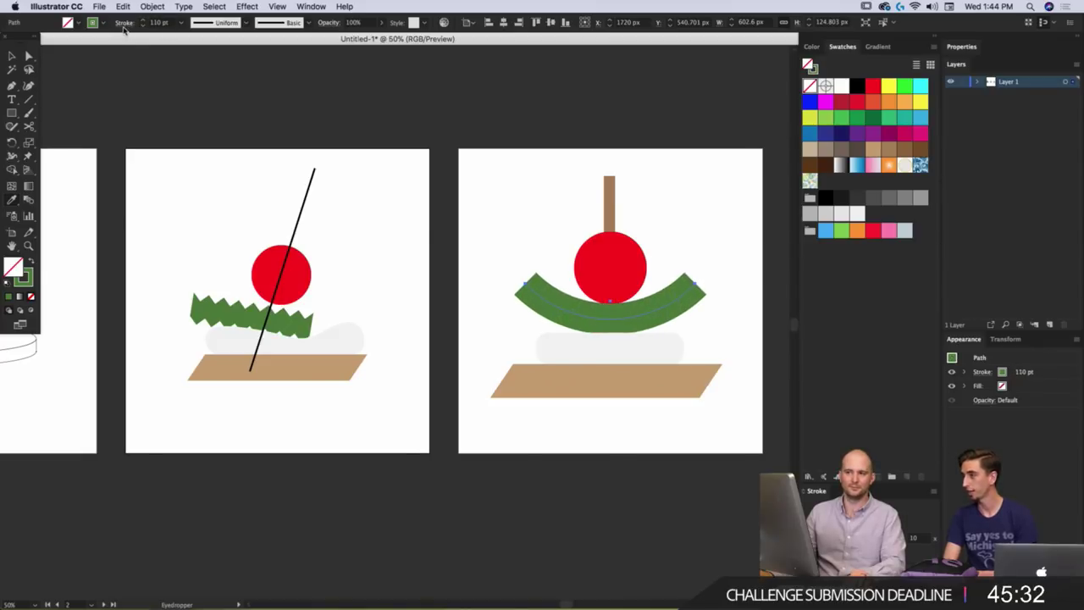
{"action": "left_click", "coordinate": [123, 23]}
{"action": "left_click", "coordinate": [59, 50]}
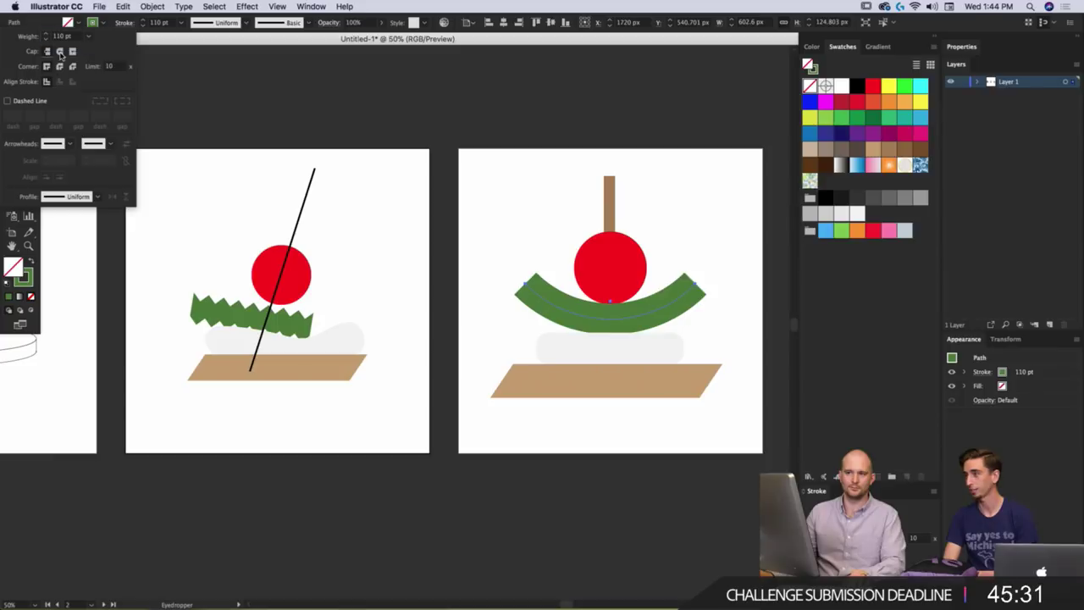
{"action": "key", "text": "i"}
{"action": "left_click", "coordinate": [496, 223]}
{"action": "key", "text": "super+z"}
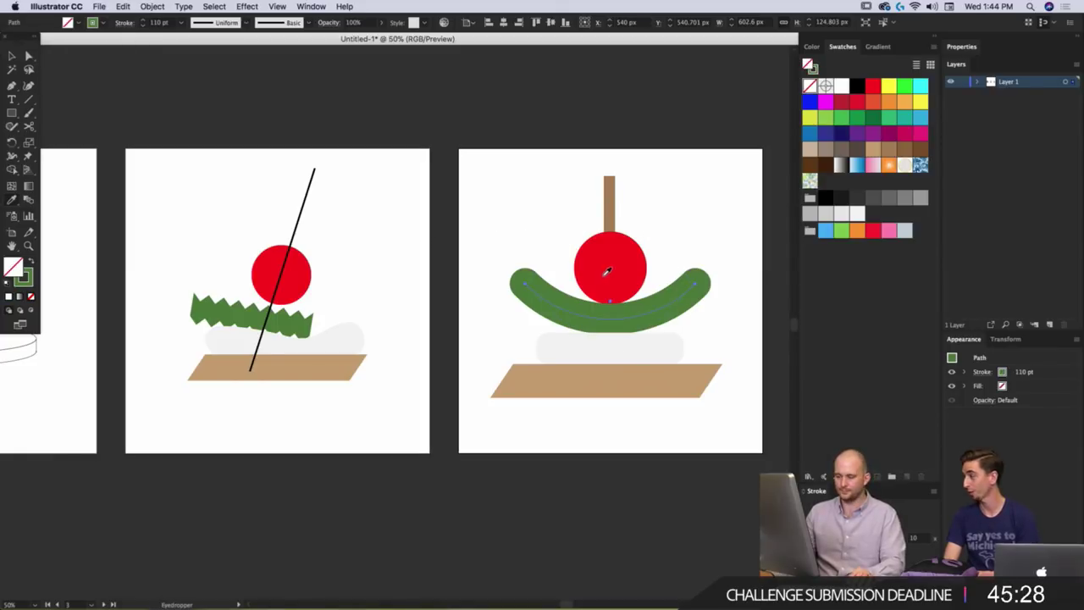
Move the red circle slightly up along the skewer, clear of the green arc.
{"action": "key", "text": "v"}
{"action": "left_click", "coordinate": [678, 237]}
{"action": "left_click", "coordinate": [624, 266]}
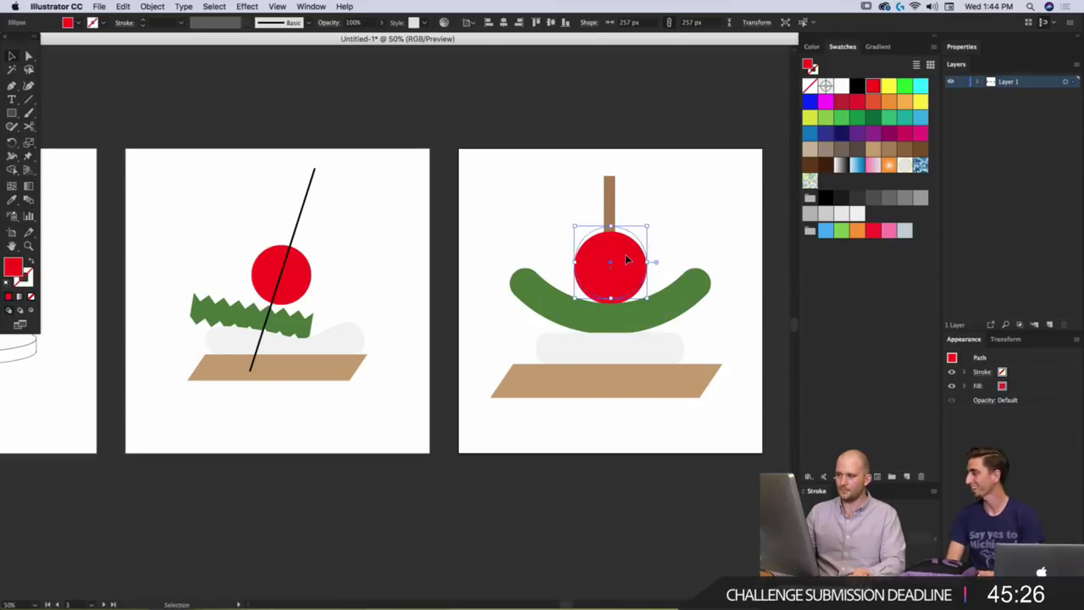
{"action": "left_click_drag", "start_coordinate": [624, 254], "coordinate": [627, 249]}
{"action": "left_click", "coordinate": [655, 245]}
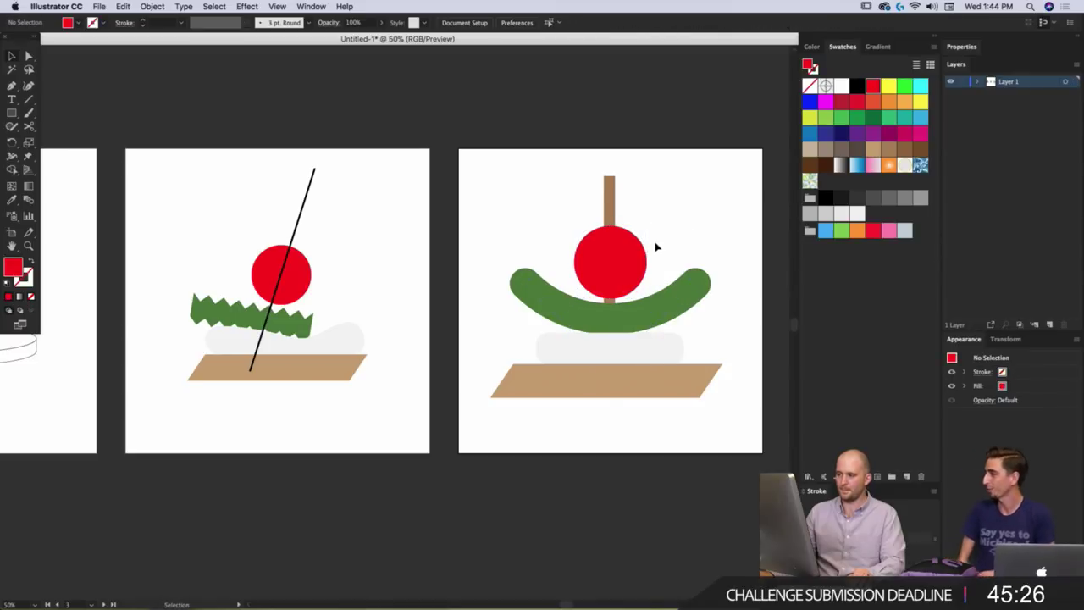
Nudge the green arc up 14 px so it meets the underside of the red circle.
{"action": "left_click", "coordinate": [680, 303]}
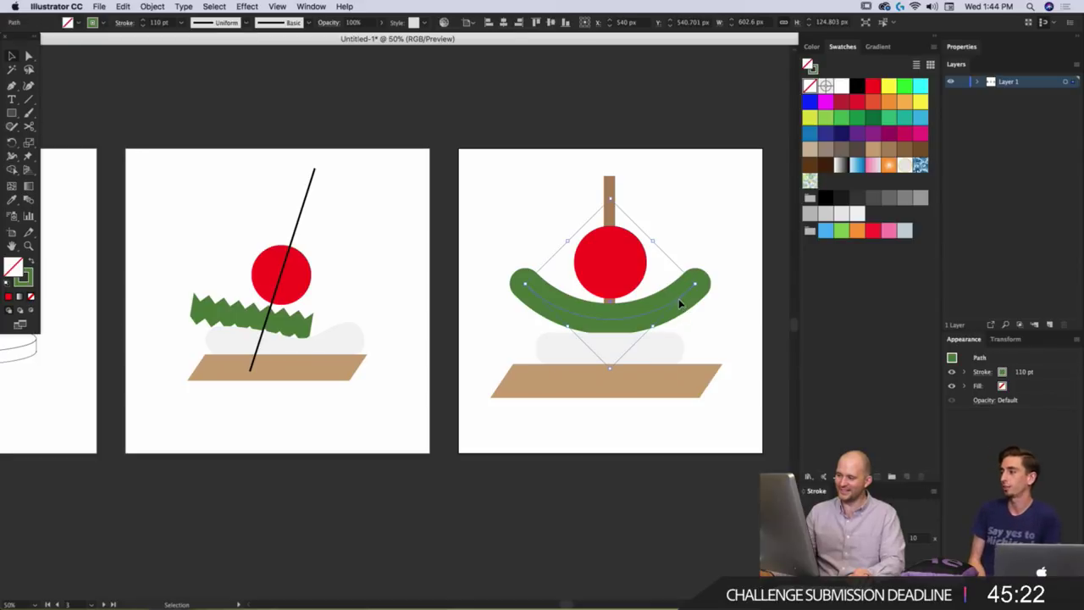
{"action": "key", "text": "Up"}
{"action": "key", "text": "Up"}
{"action": "key", "text": "Up"}
{"action": "key", "text": "Up"}
{"action": "key", "text": "Up"}
{"action": "key", "text": "Up"}
{"action": "key", "text": "Up"}
{"action": "key", "text": "Up"}
{"action": "key", "text": "Up"}
{"action": "key", "text": "Up"}
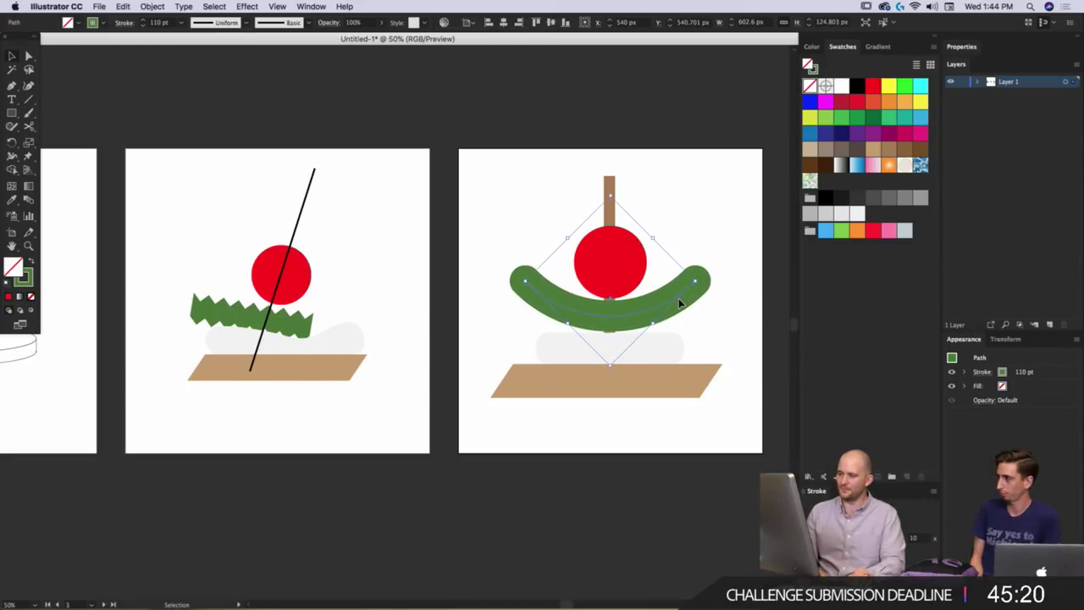
{"action": "key", "text": "Up"}
{"action": "key", "text": "Up"}
{"action": "key", "text": "Up"}
{"action": "key", "text": "Up"}
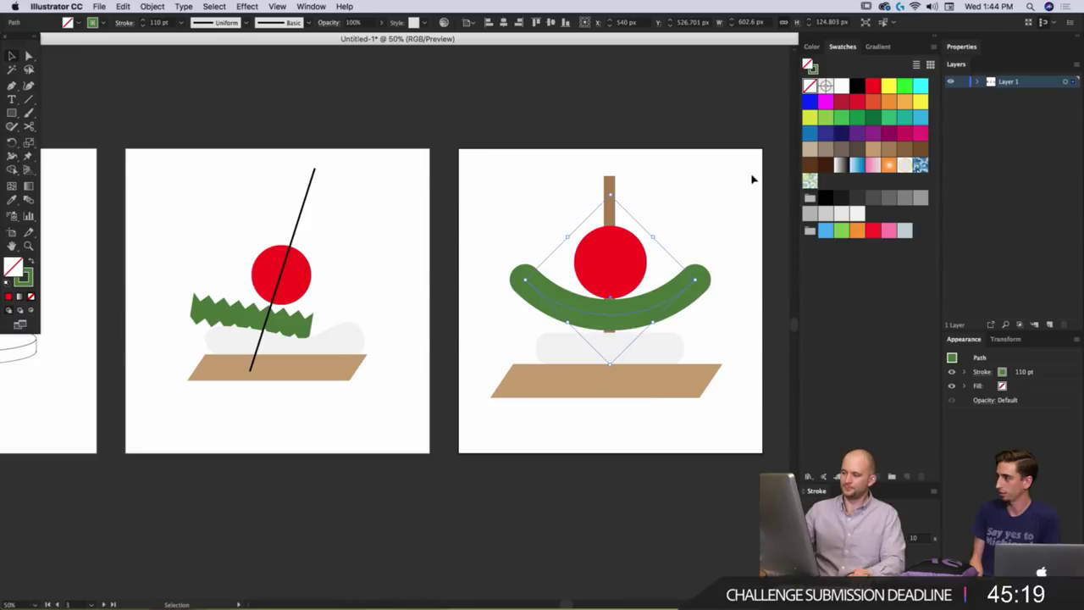
{"action": "left_click", "coordinate": [590, 480]}
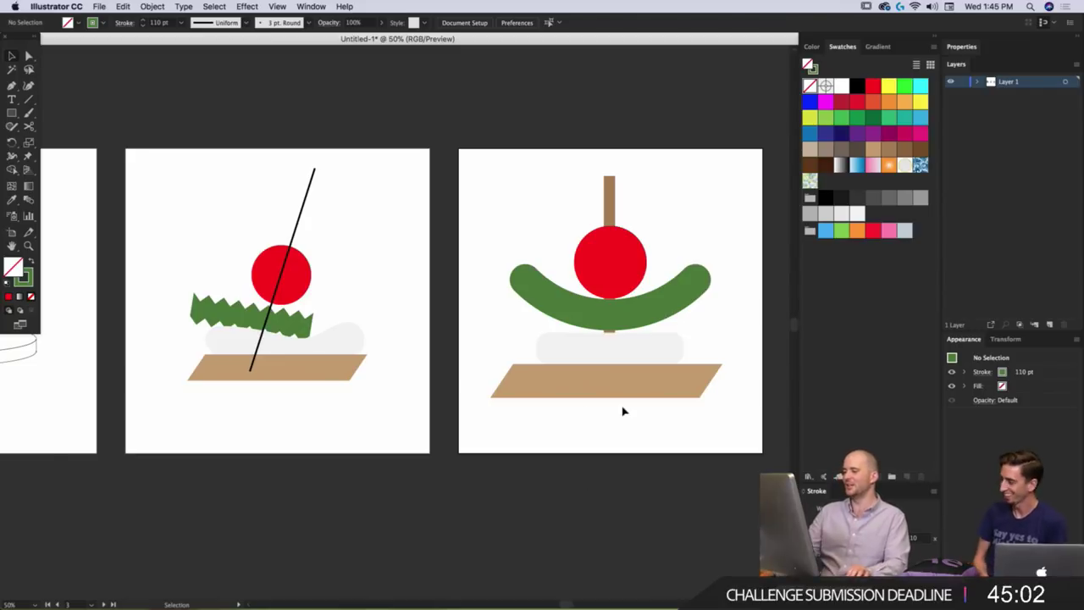
Widen the light gray bar evenly on both sides to nearly the green arc's width, keeping its height.
{"action": "left_click", "coordinate": [667, 356]}
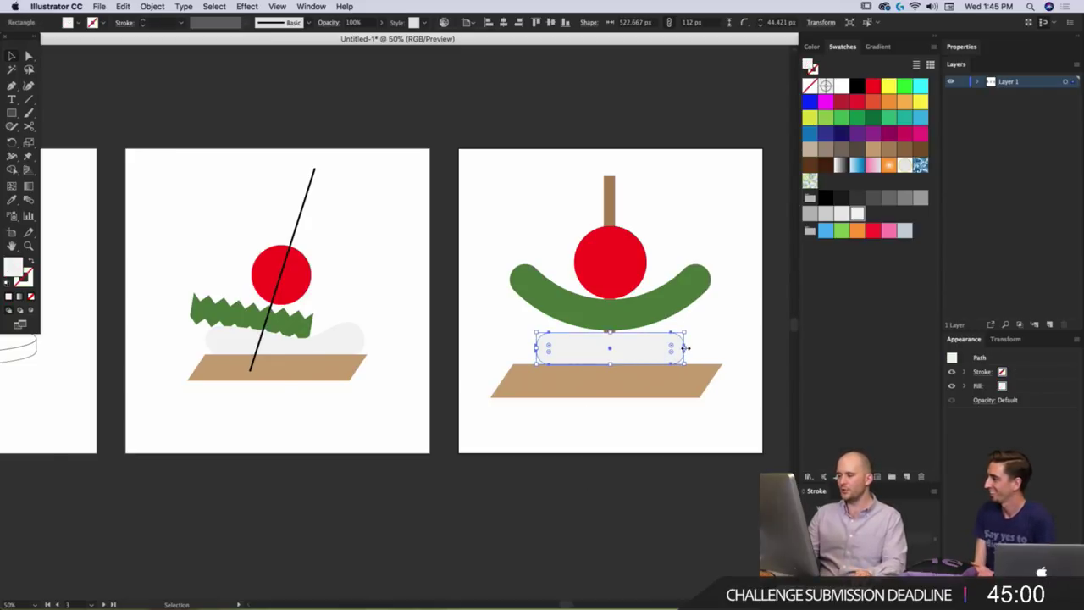
{"action": "left_click_drag", "start_coordinate": [685, 348], "coordinate": [706, 347]}
{"action": "left_click", "coordinate": [676, 432]}
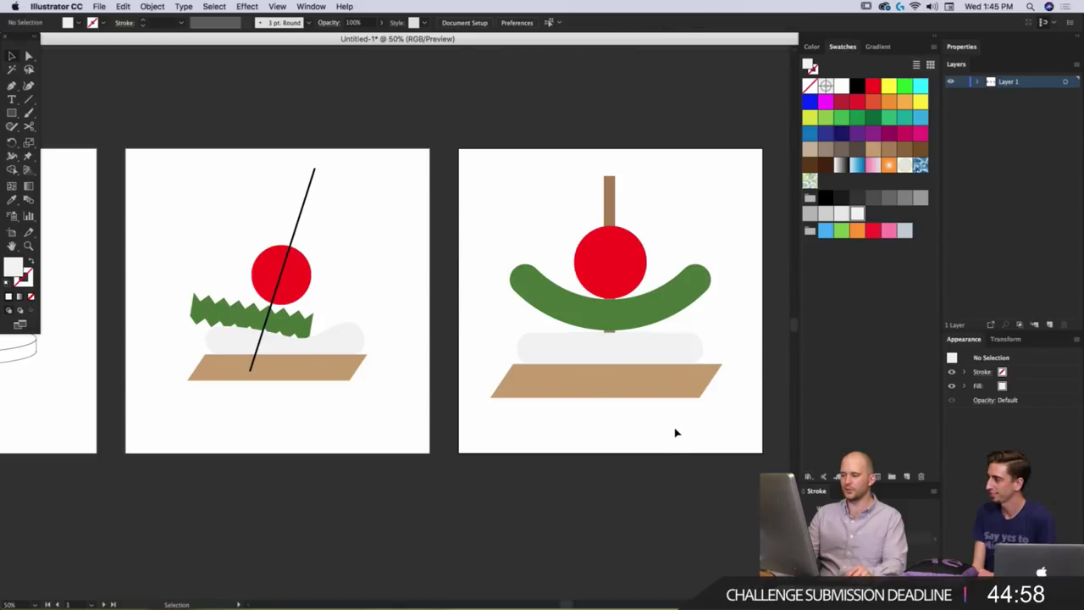
{"action": "scroll", "coordinate": [630, 448], "scroll_direction": "right", "scroll_amount": 5}
{"action": "left_click", "coordinate": [593, 367]}
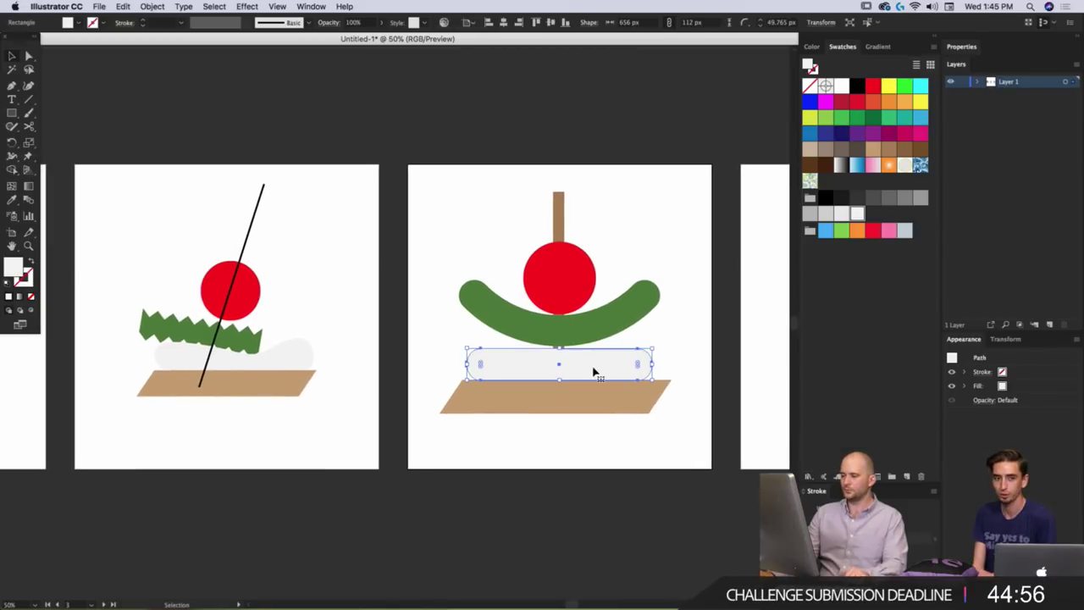
{"action": "left_click", "coordinate": [638, 458]}
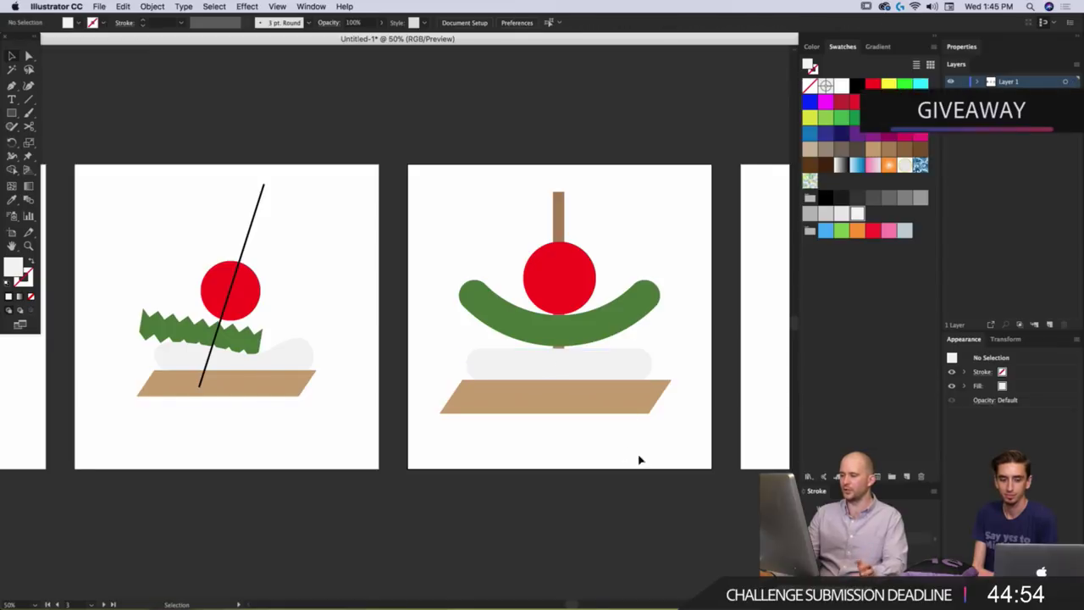
{"action": "scroll", "coordinate": [621, 449], "scroll_direction": "right", "scroll_amount": 2}
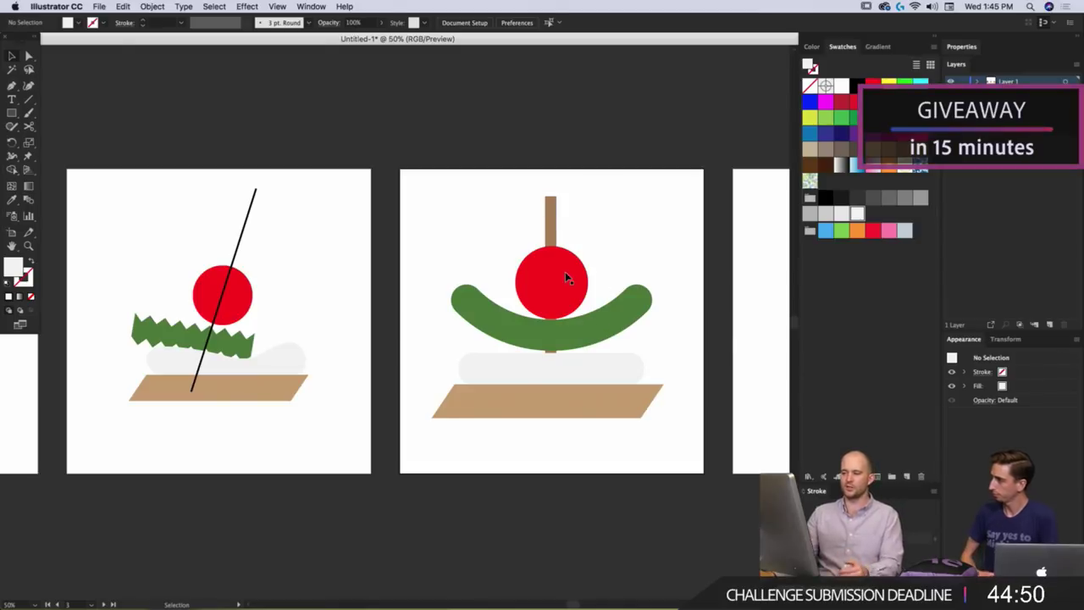
Scale the green arc down proportionally about its center to about 496 px wide and nudge it up 33 px.
{"action": "left_click", "coordinate": [590, 326]}
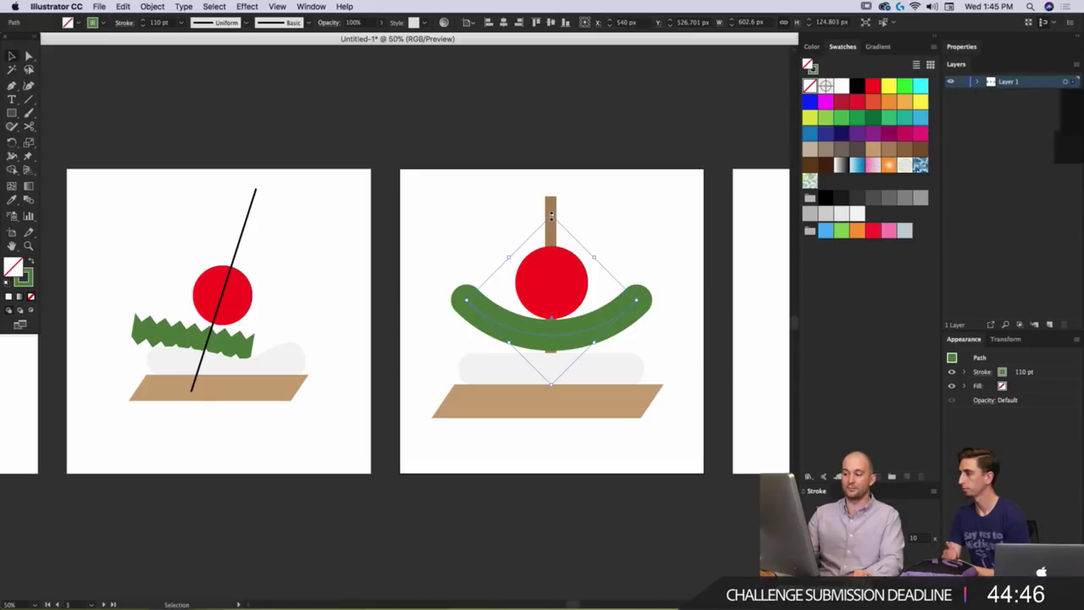
{"action": "mouse_move", "coordinate": [552, 217]}
{"action": "left_mouse_down"}
{"action": "mouse_move", "coordinate": [584, 272]}
{"action": "mouse_move", "coordinate": [568, 321]}
{"action": "left_mouse_up"}
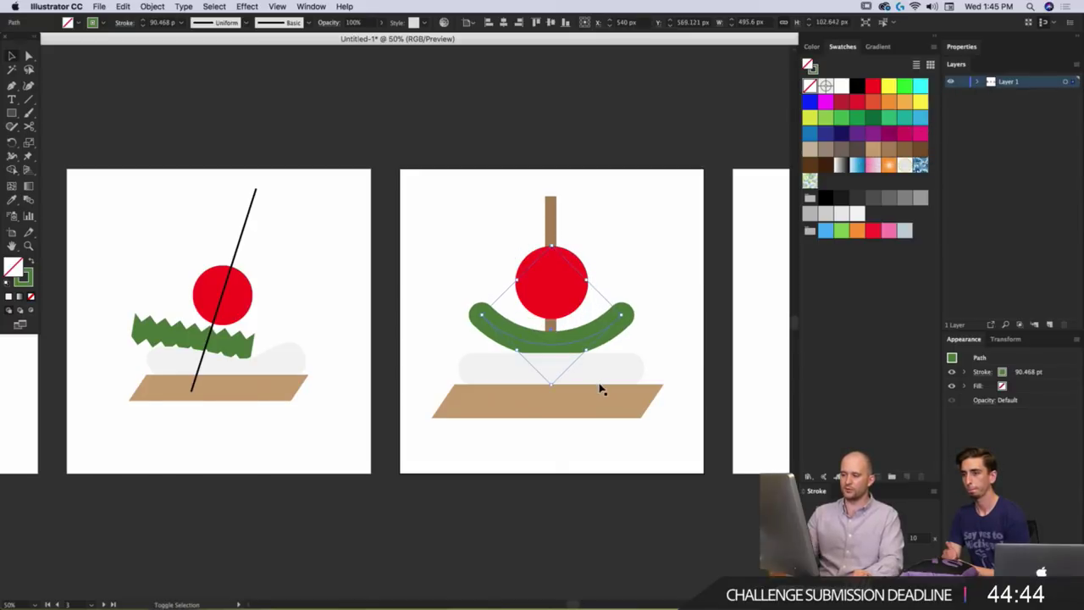
{"action": "key", "text": "shift+Up"}
{"action": "key", "text": "shift+Up"}
{"action": "key", "text": "shift+Up"}
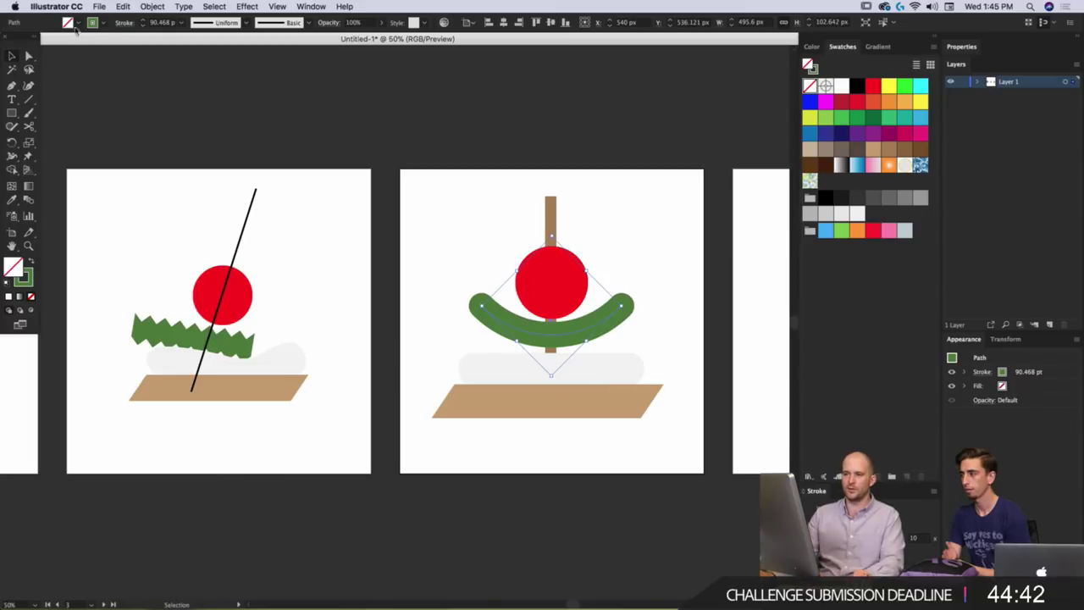
Set the green arc's stroke weight to 130 pt and deselect it.
{"action": "type", "text": "130"}
{"action": "key", "text": "Return"}
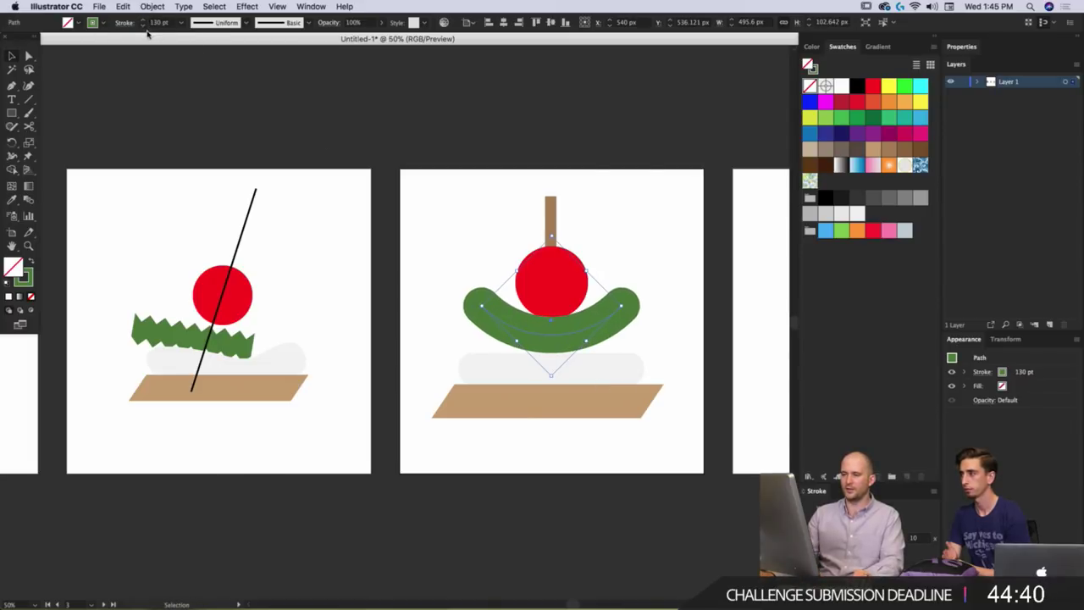
{"action": "left_click", "coordinate": [438, 174]}
Compare the simplified drawing with the original on the neighboring artboard, examining the jagged green shape and the light gray bar.
{"action": "left_click_drag", "start_coordinate": [581, 247], "coordinate": [549, 254]}
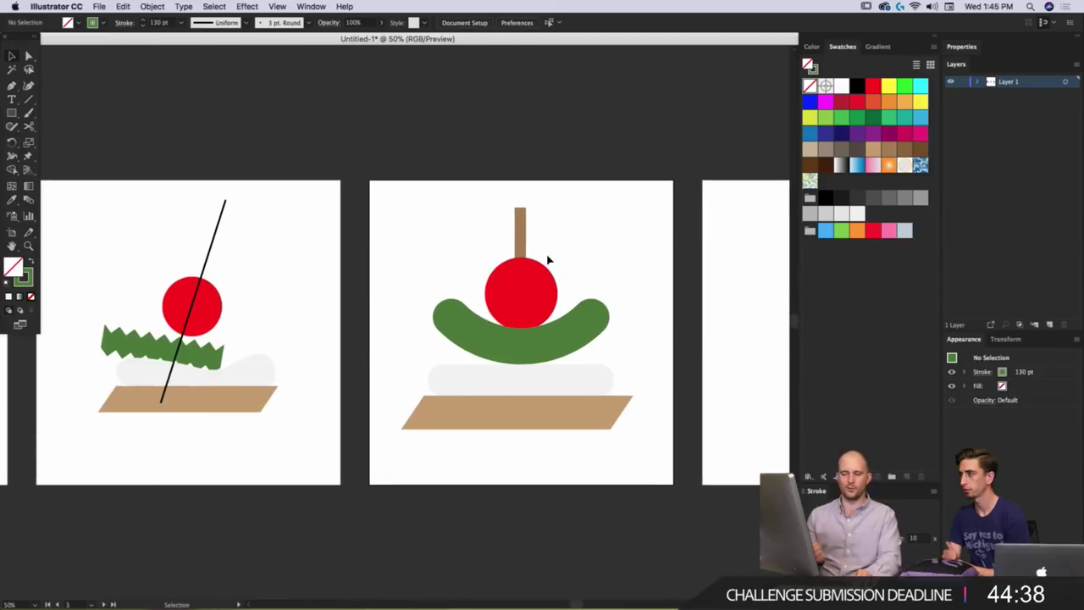
{"action": "left_click_drag", "start_coordinate": [307, 362], "coordinate": [505, 335]}
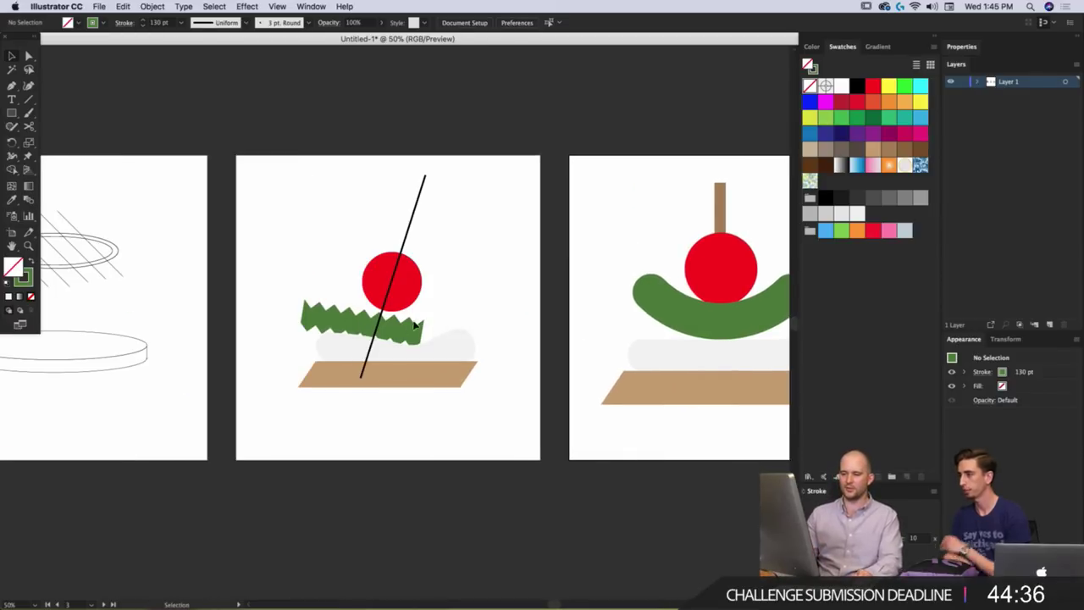
{"action": "key", "text": "super+="}
{"action": "key", "text": "super+-"}
{"action": "key", "text": "super+-"}
{"action": "key", "text": "super+-"}
{"action": "key", "text": "super+="}
{"action": "key", "text": "super+="}
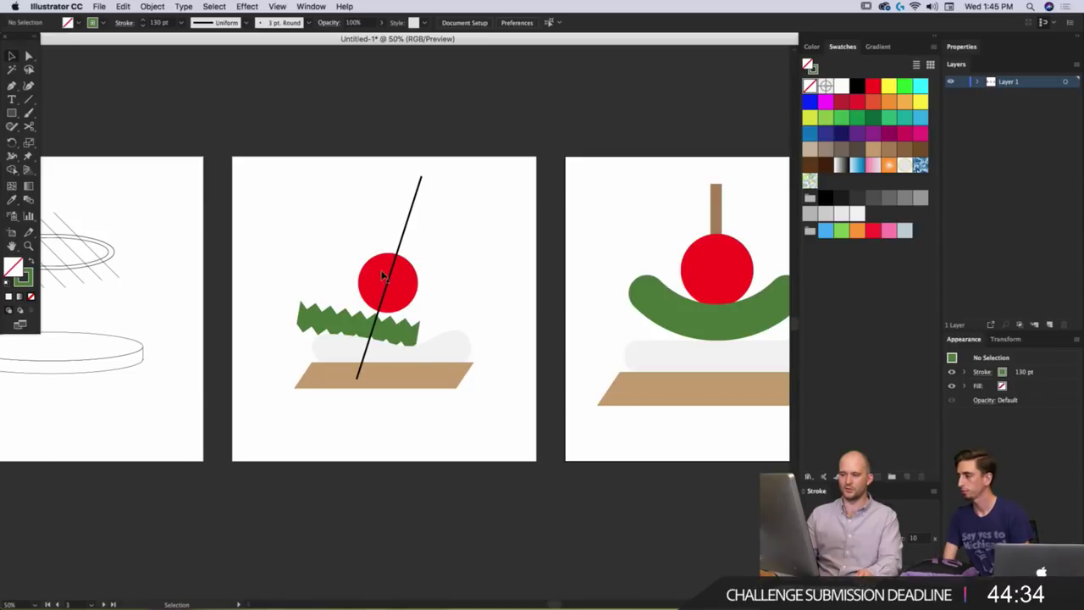
{"action": "left_click", "coordinate": [409, 324]}
{"action": "scroll", "coordinate": [472, 420], "scroll_direction": "right", "scroll_amount": 5}
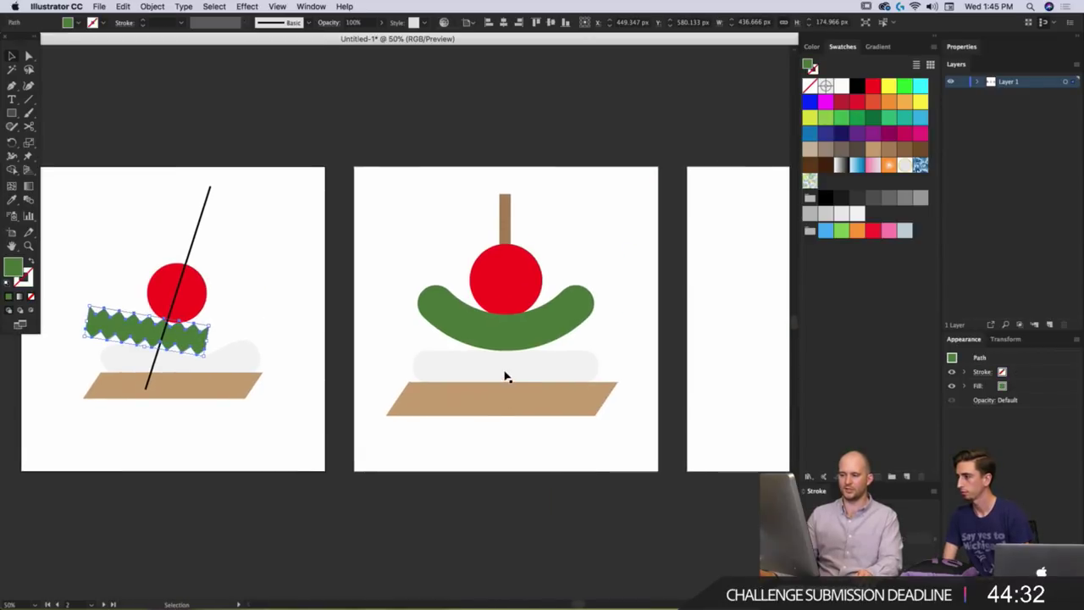
{"action": "key", "text": "super+equal"}
{"action": "left_click_drag", "start_coordinate": [511, 381], "coordinate": [503, 383]}
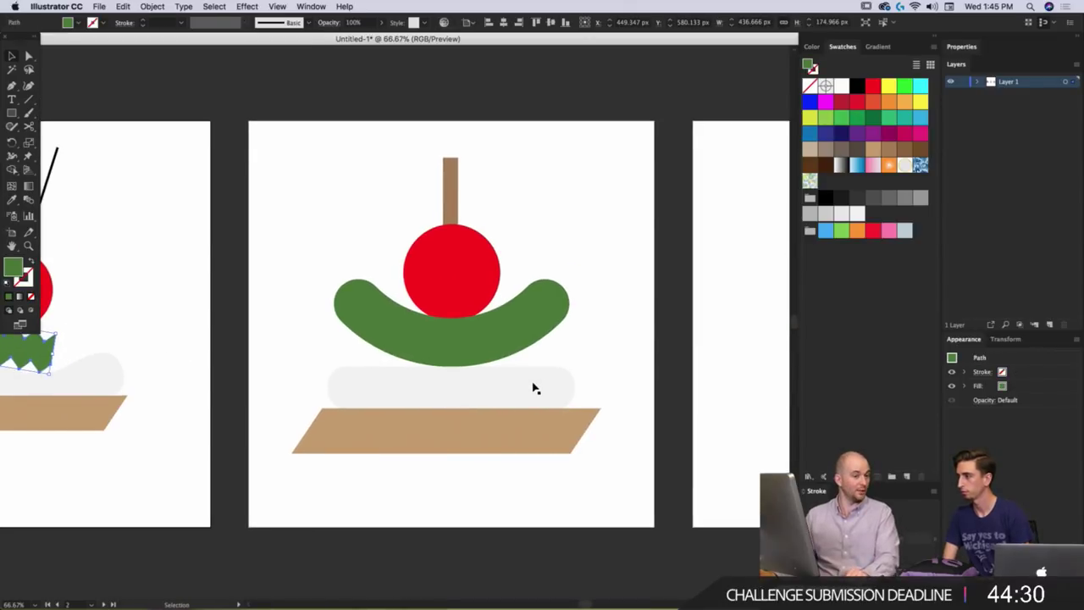
{"action": "left_click", "coordinate": [530, 392]}
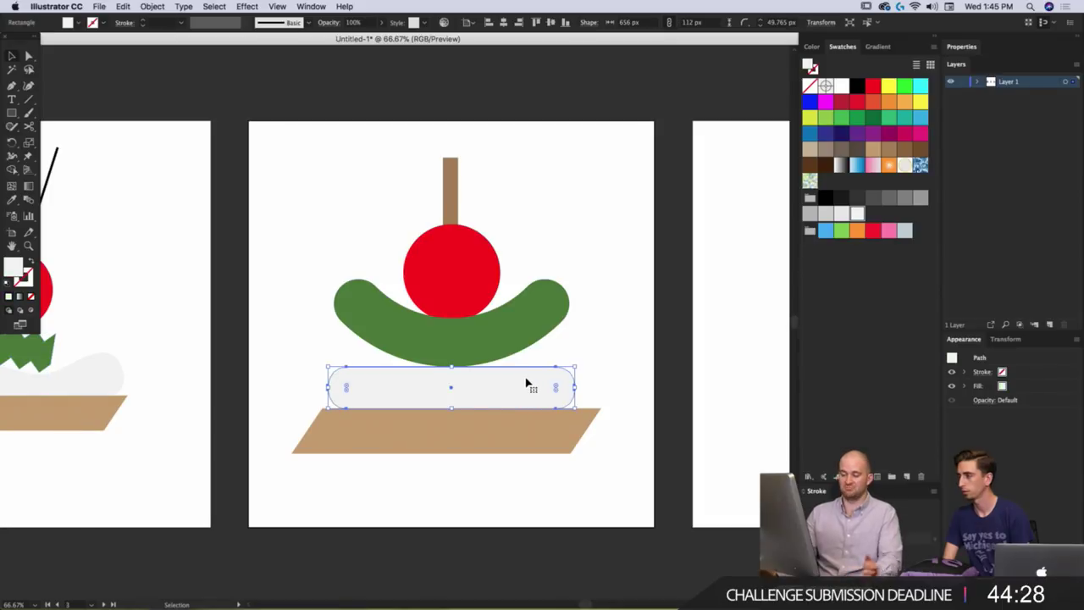
{"action": "left_click", "coordinate": [612, 354]}
{"action": "left_click_drag", "start_coordinate": [614, 350], "coordinate": [587, 361]}
{"action": "scroll", "coordinate": [591, 362], "scroll_direction": "down", "scroll_amount": 1}
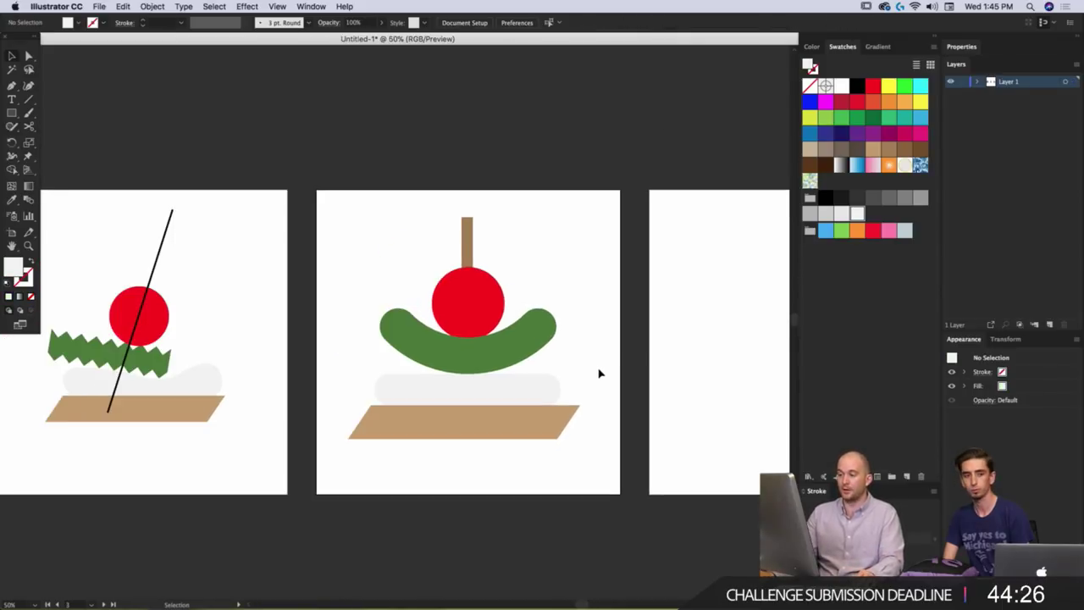
Draw a 1082 px background square covering the whole third artboard and send it behind all the other shapes.
{"action": "key", "text": "m"}
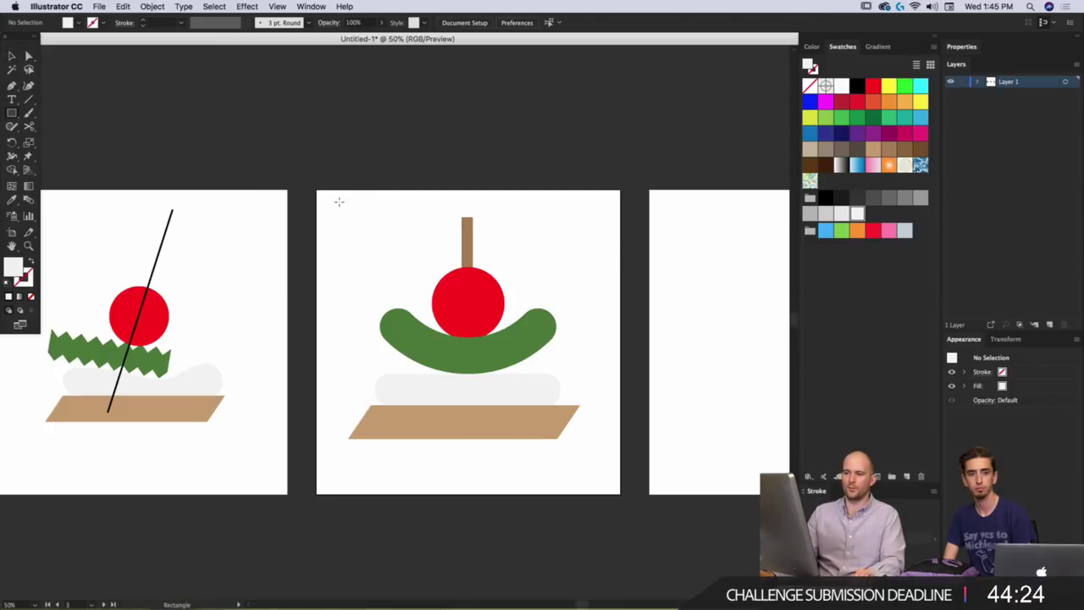
{"action": "mouse_move", "coordinate": [317, 188]}
{"action": "left_mouse_down"}
{"action": "mouse_move", "coordinate": [629, 499]}
{"action": "mouse_move", "coordinate": [621, 495]}
{"action": "left_mouse_up"}
{"action": "key", "text": "v"}
{"action": "key", "text": "ctrl+shift+bracketleft"}
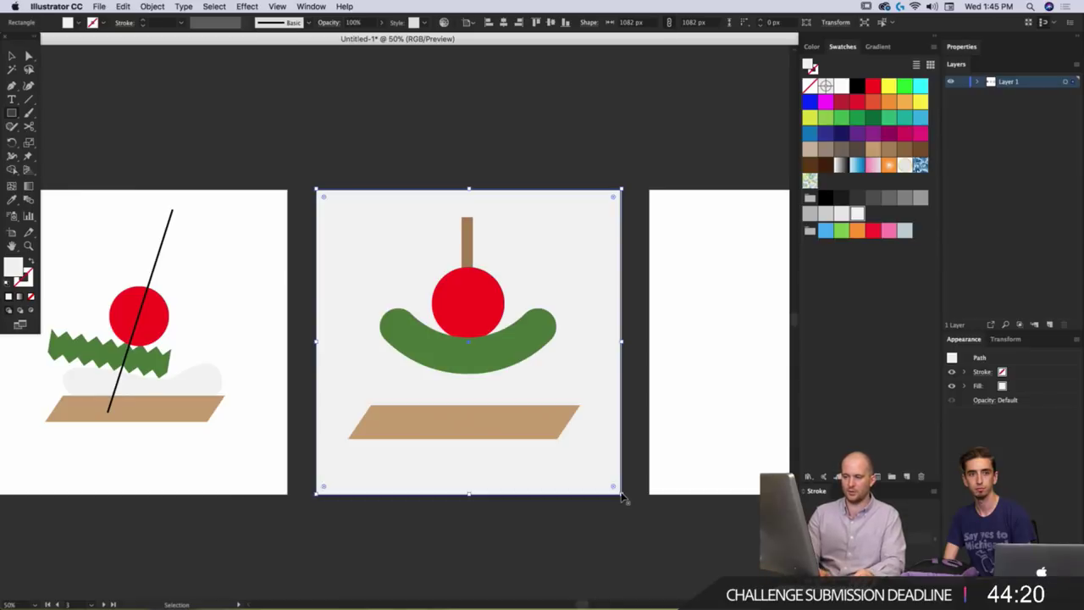
{"action": "key", "text": "v"}
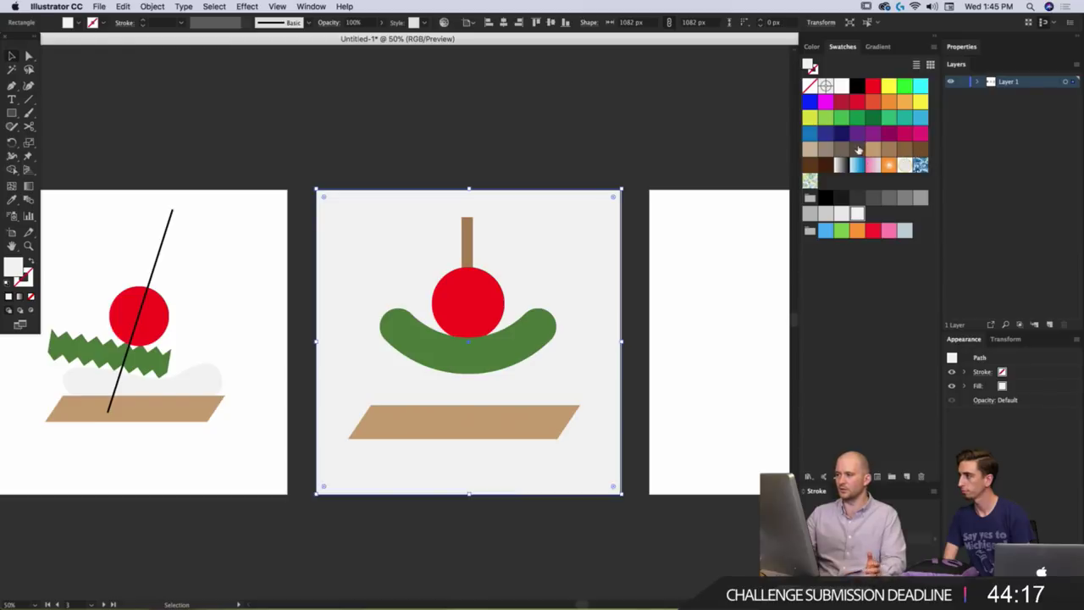
Try black and darker gray fills on the background square, settling on a medium-light gray that contrasts with the light bar.
{"action": "left_click", "coordinate": [855, 90]}
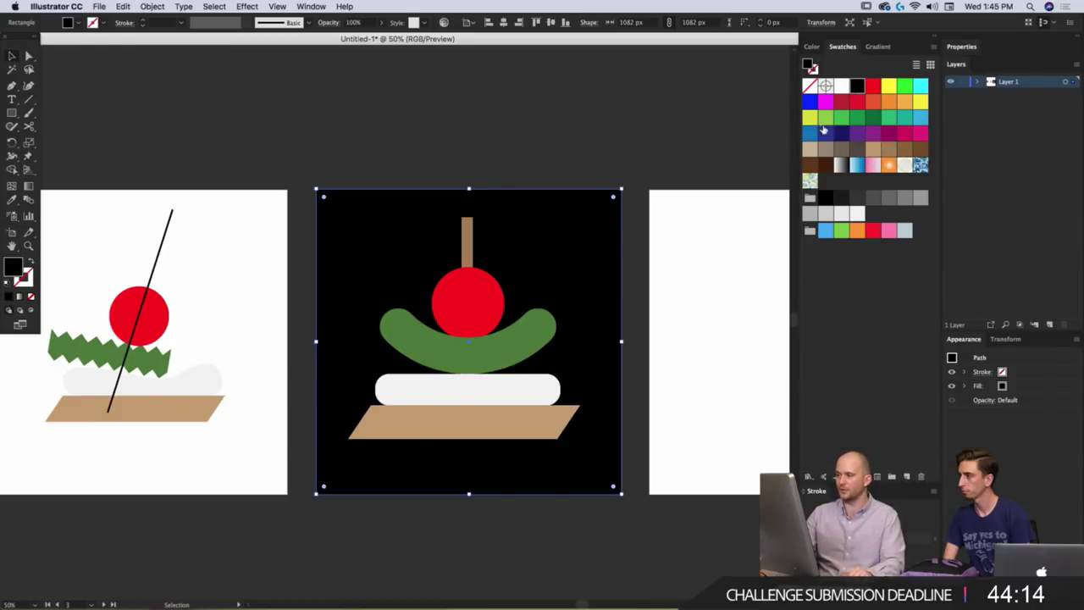
{"action": "left_click", "coordinate": [906, 198]}
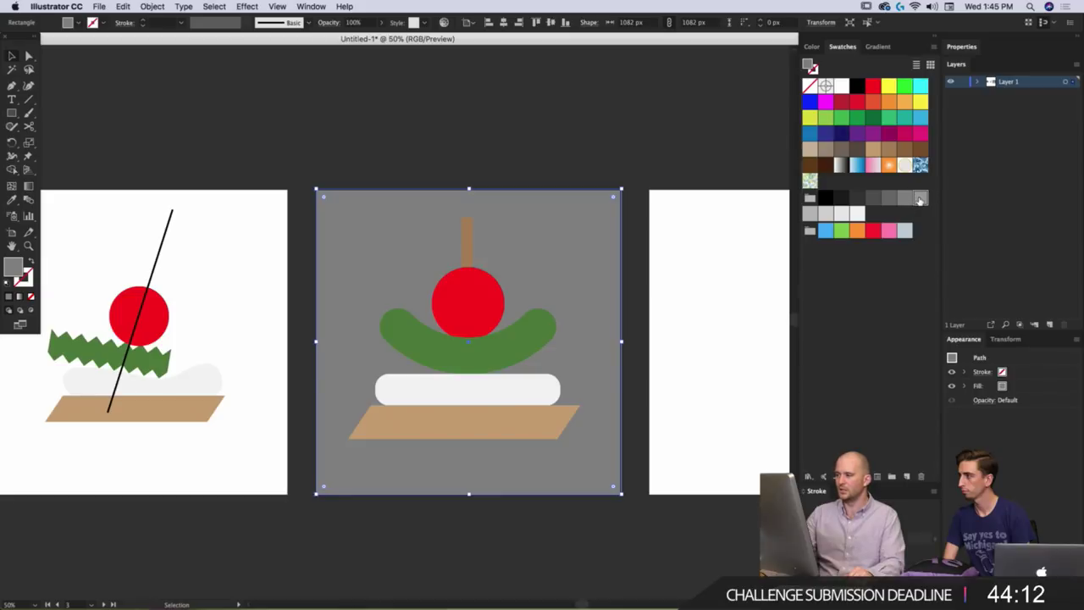
{"action": "left_click", "coordinate": [842, 213]}
{"action": "left_click", "coordinate": [811, 215]}
{"action": "left_click", "coordinate": [592, 532]}
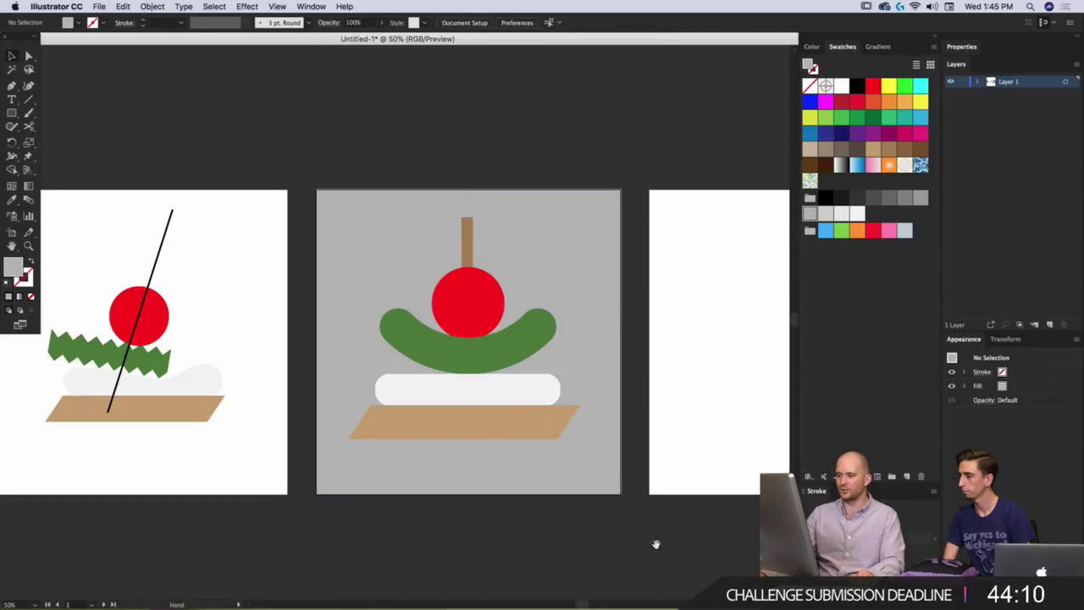
Change the red circle's fill on the third artboard to the darker orange-red #d3320d.
{"action": "scroll", "coordinate": [597, 533], "scroll_direction": "right", "scroll_amount": 2}
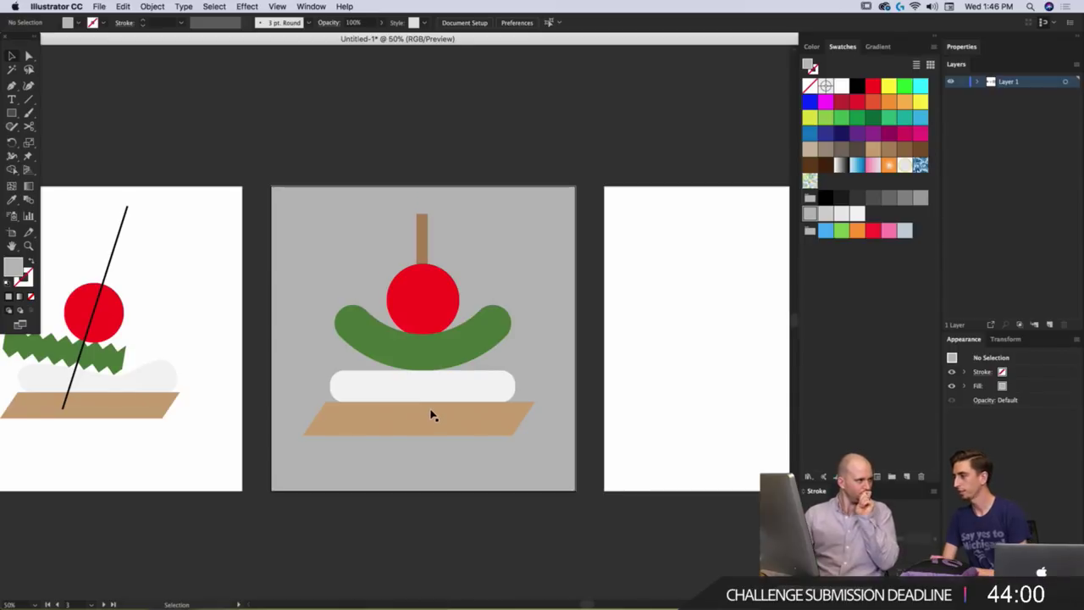
{"action": "left_click", "coordinate": [421, 282]}
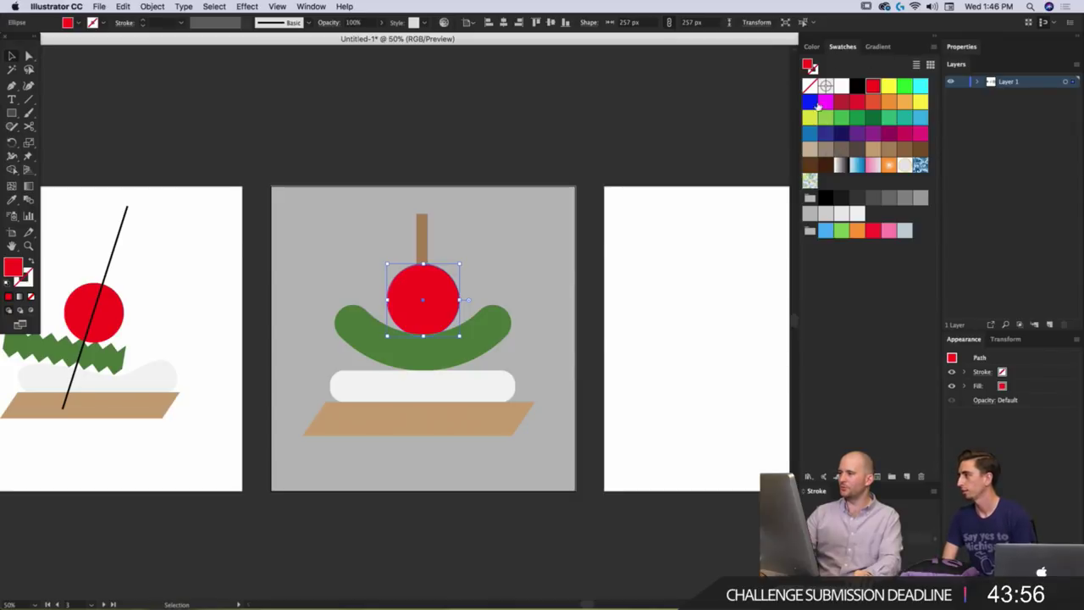
{"action": "double_click", "coordinate": [14, 271]}
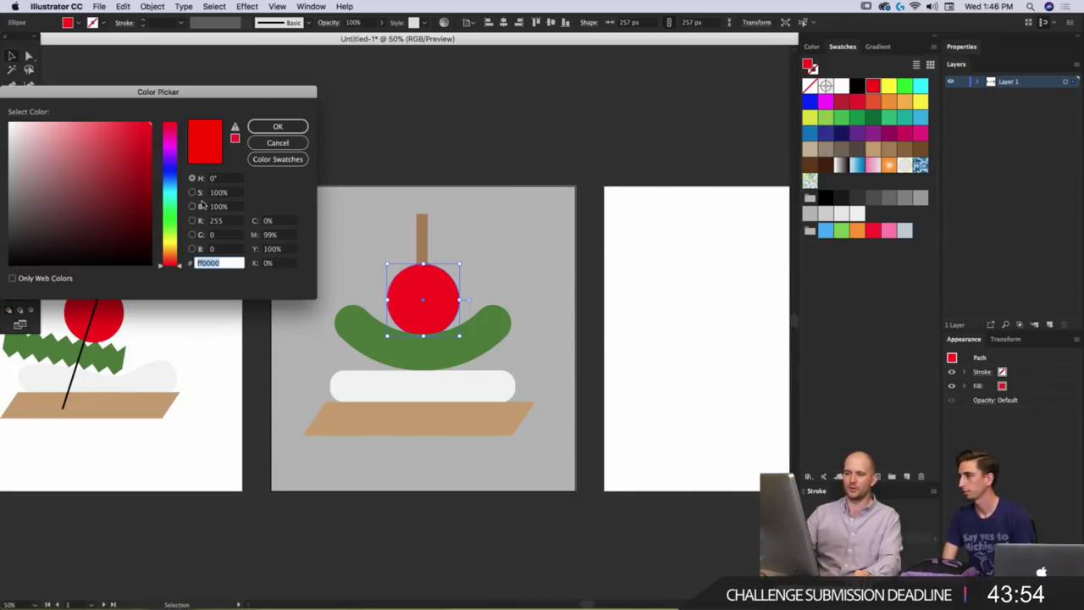
{"action": "mouse_move", "coordinate": [171, 130]}
{"action": "left_mouse_down"}
{"action": "mouse_move", "coordinate": [171, 159]}
{"action": "mouse_move", "coordinate": [179, 132]}
{"action": "left_mouse_up"}
{"action": "left_click", "coordinate": [192, 205]}
{"action": "left_click", "coordinate": [191, 193]}
{"action": "left_click", "coordinate": [191, 177]}
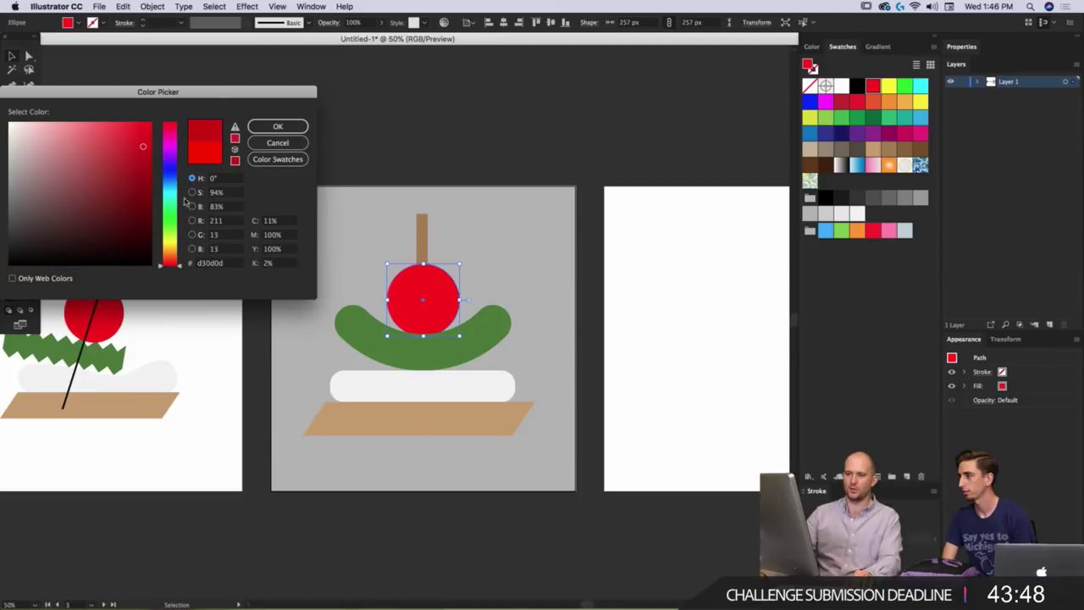
{"action": "left_click_drag", "start_coordinate": [173, 263], "coordinate": [175, 263]}
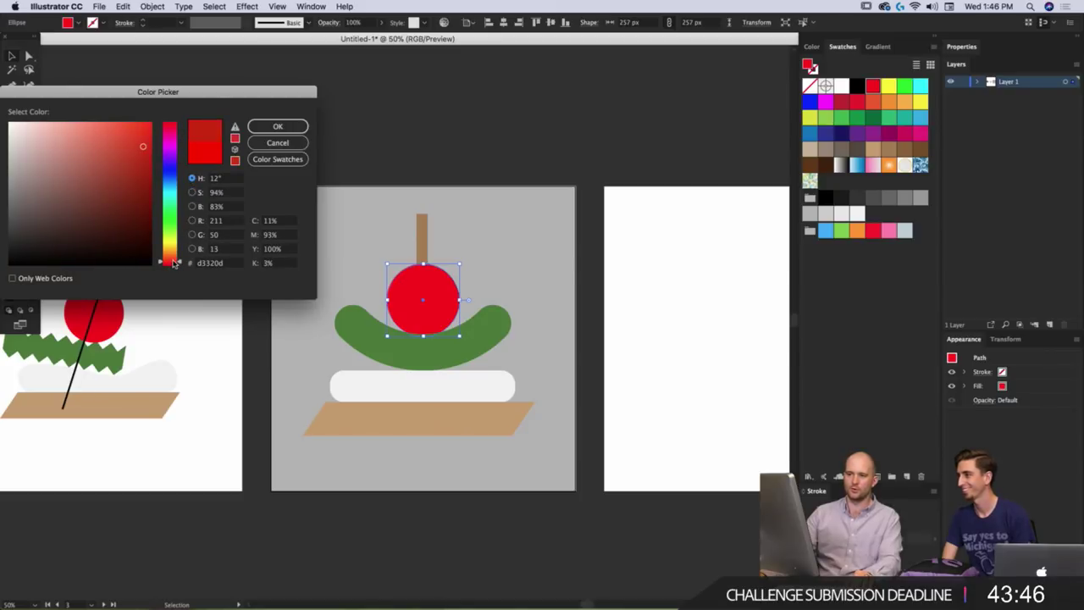
{"action": "left_click", "coordinate": [270, 128]}
{"action": "left_click", "coordinate": [457, 153]}
Review the green arc, the light bar and the tan base against the new gray background.
{"action": "scroll", "coordinate": [486, 211], "scroll_direction": "left", "scroll_amount": 3}
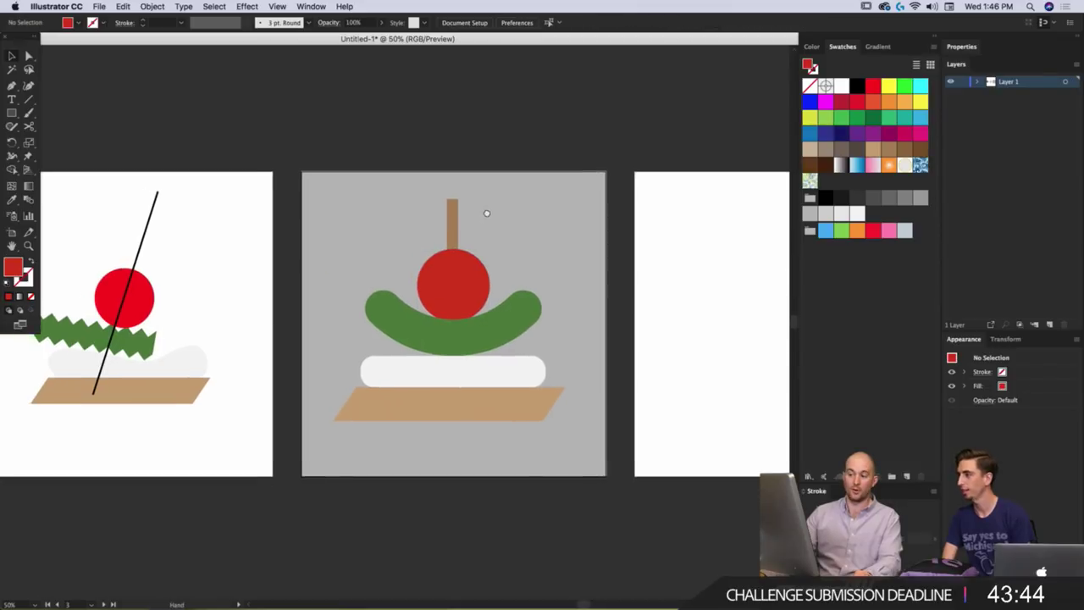
{"action": "left_click", "coordinate": [523, 323]}
{"action": "left_click", "coordinate": [497, 331]}
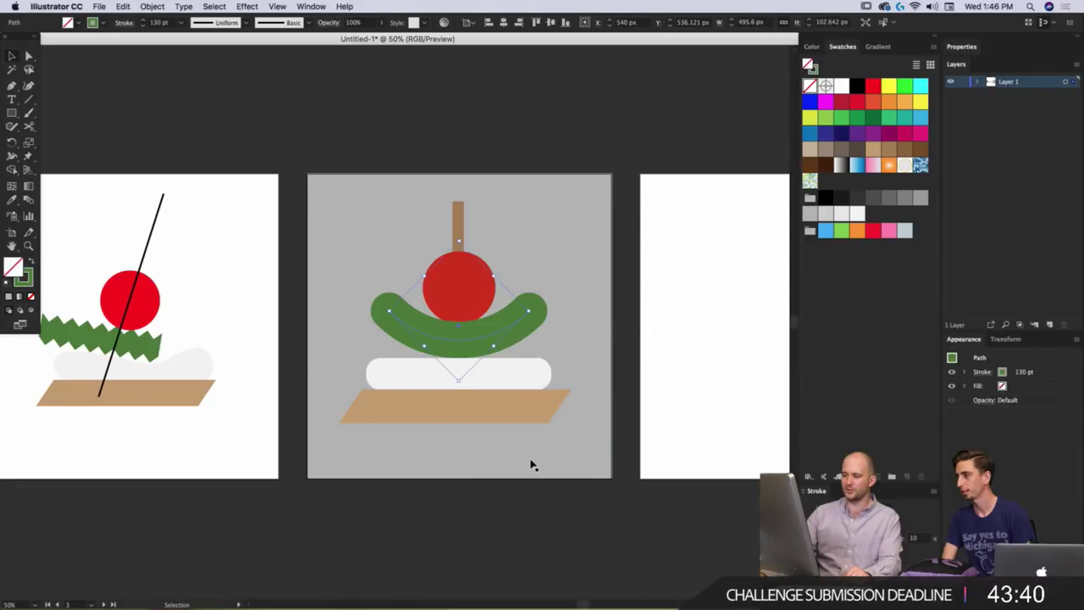
{"action": "left_click", "coordinate": [531, 533]}
{"action": "left_click", "coordinate": [512, 327]}
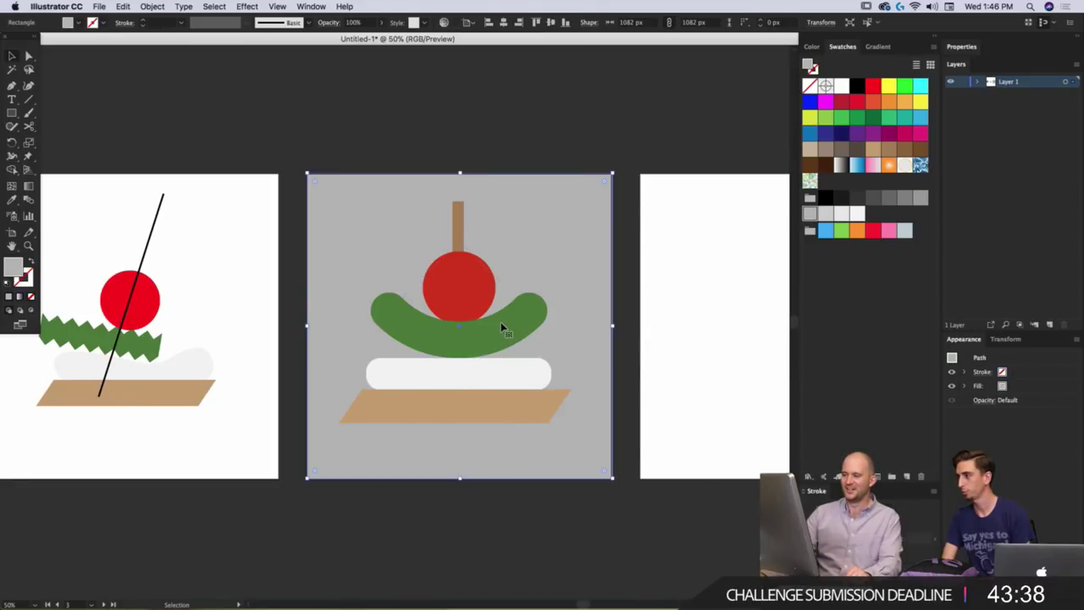
{"action": "left_click", "coordinate": [416, 516]}
{"action": "left_click", "coordinate": [473, 365]}
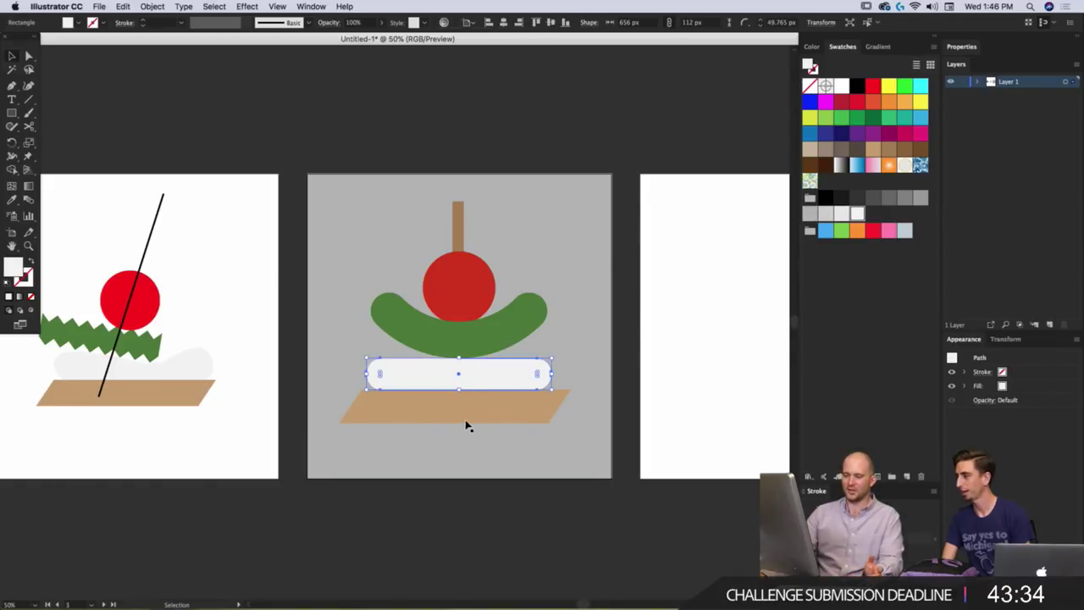
{"action": "left_click", "coordinate": [463, 502]}
{"action": "scroll", "coordinate": [491, 488], "scroll_direction": "up", "scroll_amount": 1}
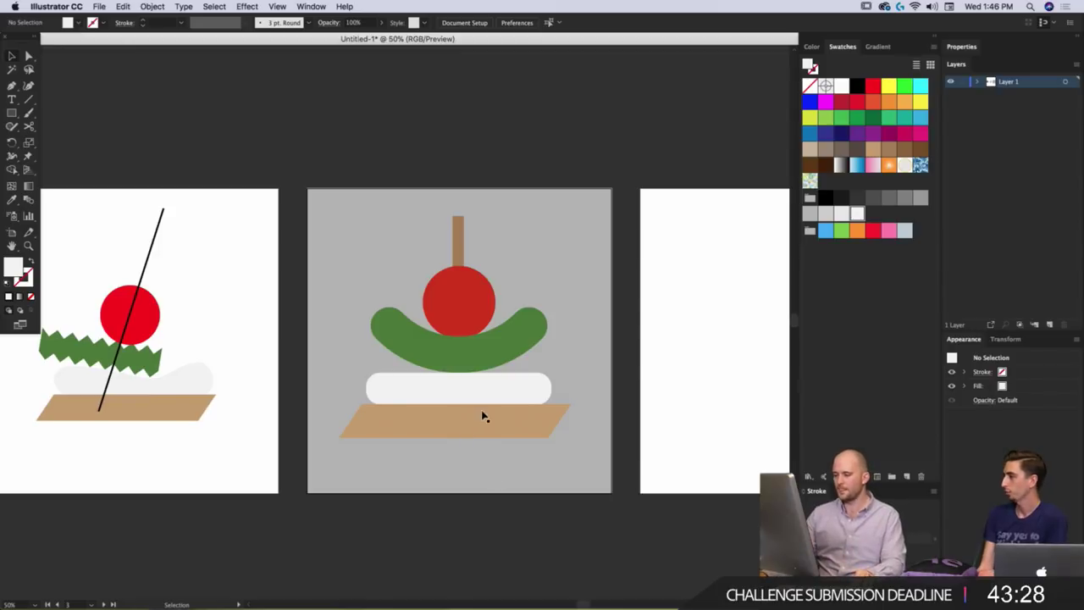
{"action": "key", "text": "space"}
{"action": "mouse_move", "coordinate": [480, 429]}
{"action": "left_mouse_down"}
{"action": "mouse_move", "coordinate": [511, 433]}
{"action": "mouse_move", "coordinate": [494, 416]}
{"action": "left_mouse_up"}
{"action": "scroll", "coordinate": [493, 415], "scroll_direction": "right", "scroll_amount": 2}
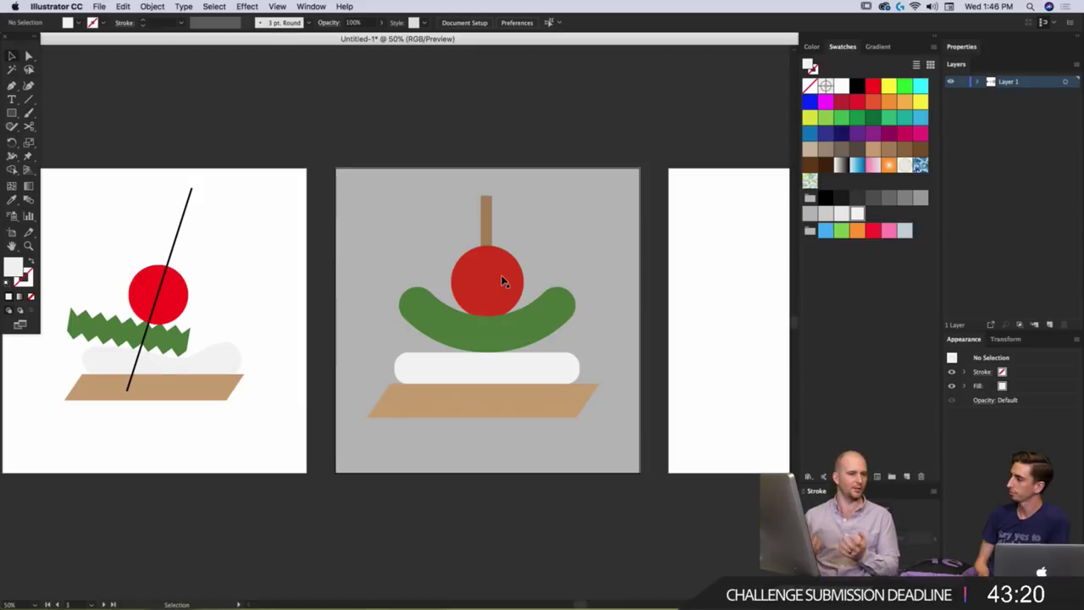
Switch to After Effects, collapse the properties of Shape Layer 1 in the Assebly composition and select its red circle.
{"action": "key", "text": "super+Tab"}
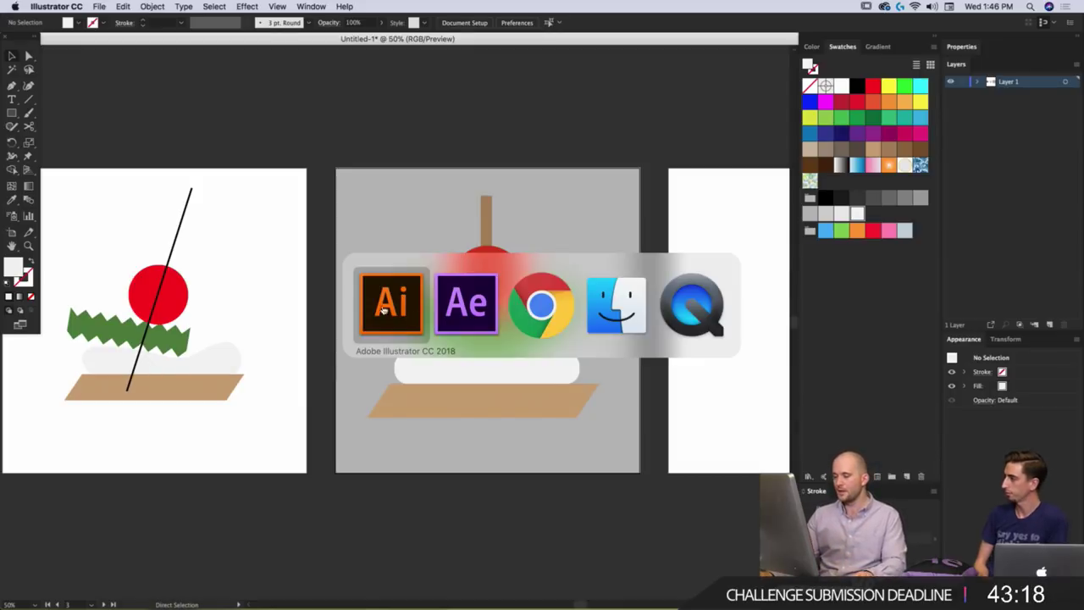
{"action": "left_click", "coordinate": [484, 313]}
{"action": "left_click", "coordinate": [398, 508]}
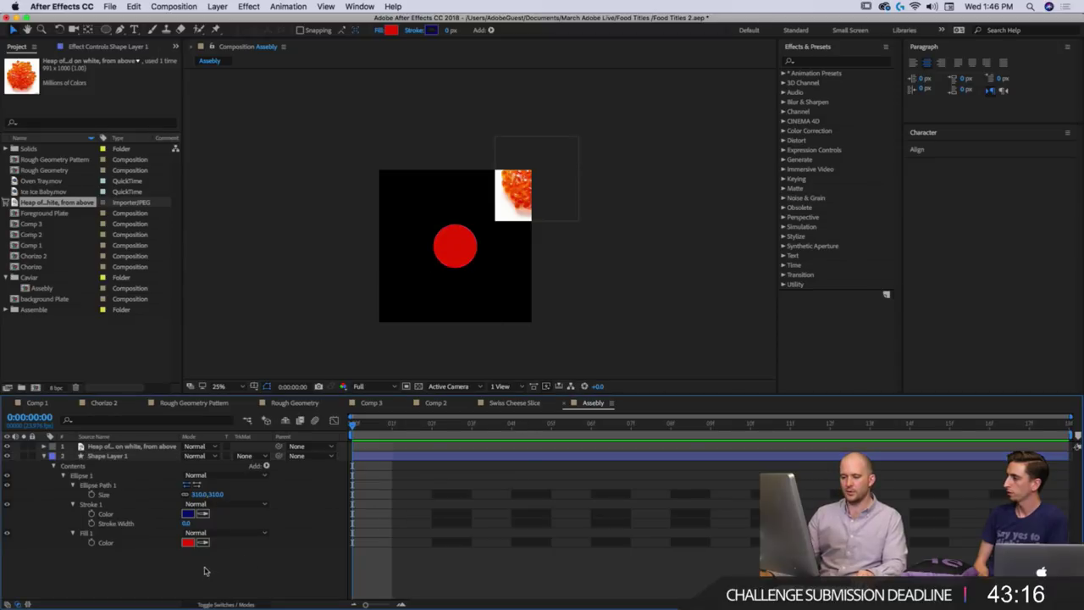
{"action": "left_click", "coordinate": [44, 456]}
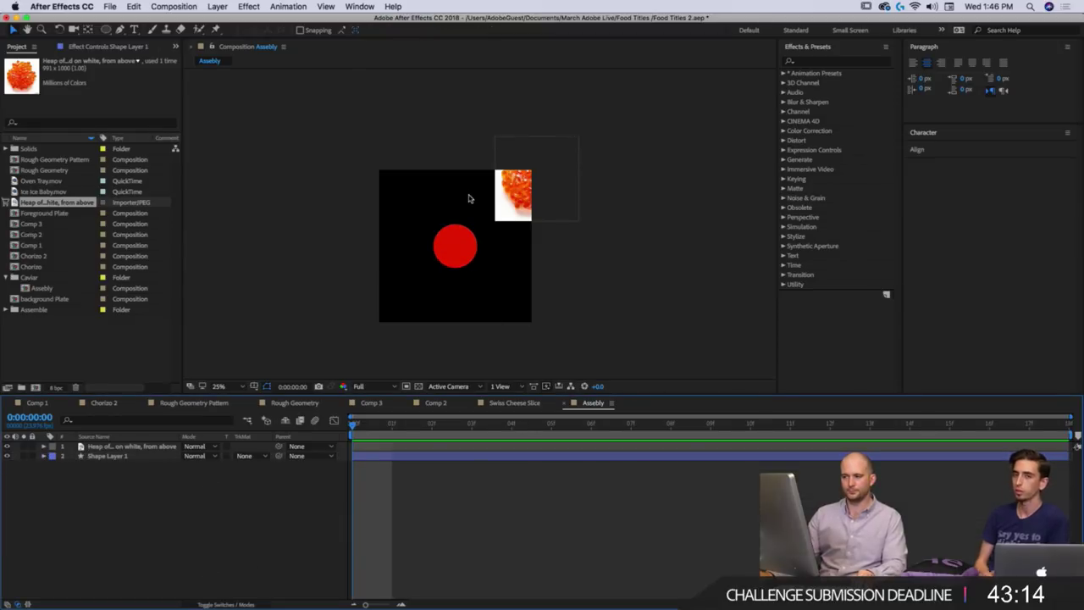
{"action": "left_click", "coordinate": [463, 252]}
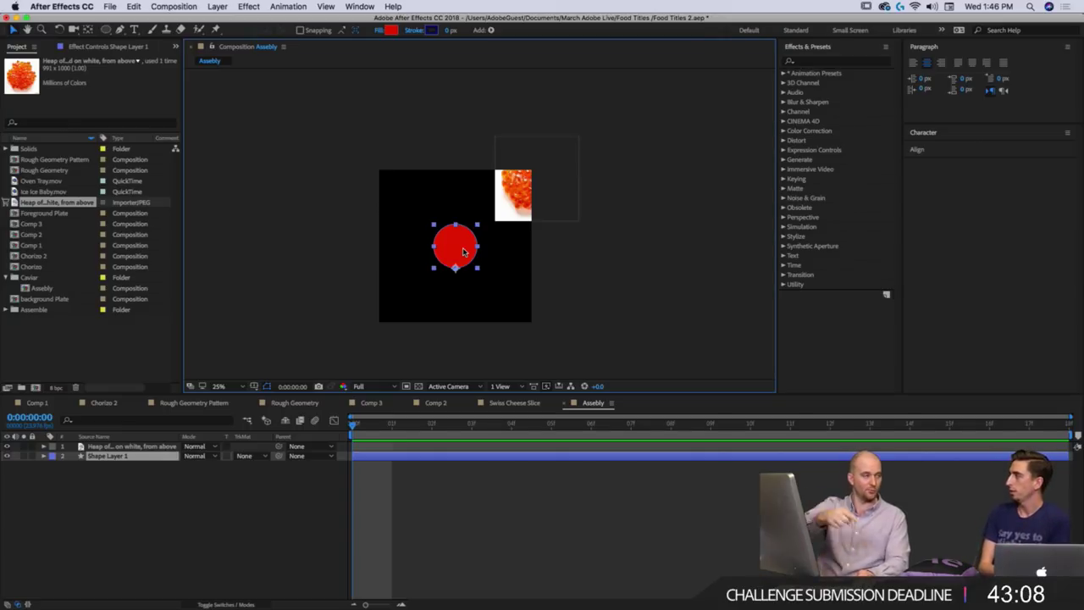
Switch to Illustrator and examine the tan base, gray background, green arc and red circle on the third artboard.
{"action": "key", "text": "super+Tab"}
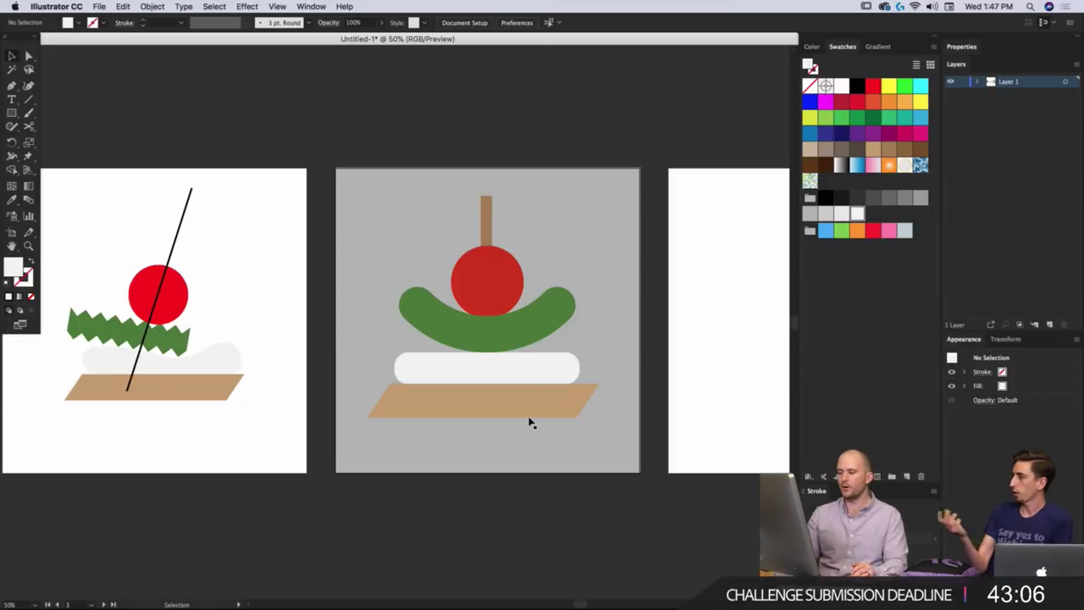
{"action": "left_click", "coordinate": [530, 399]}
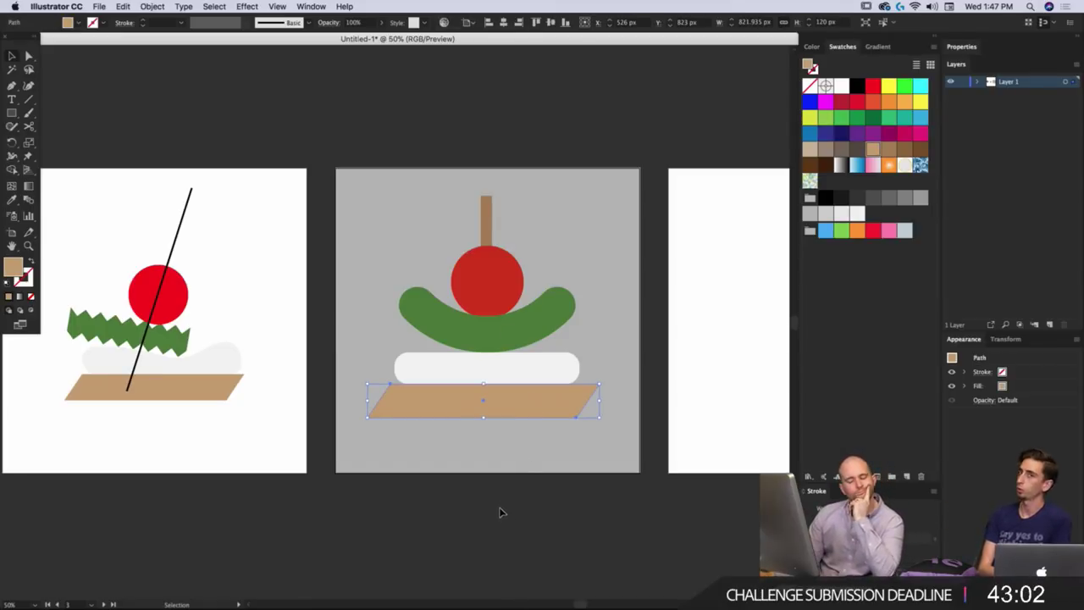
{"action": "left_click", "coordinate": [460, 481]}
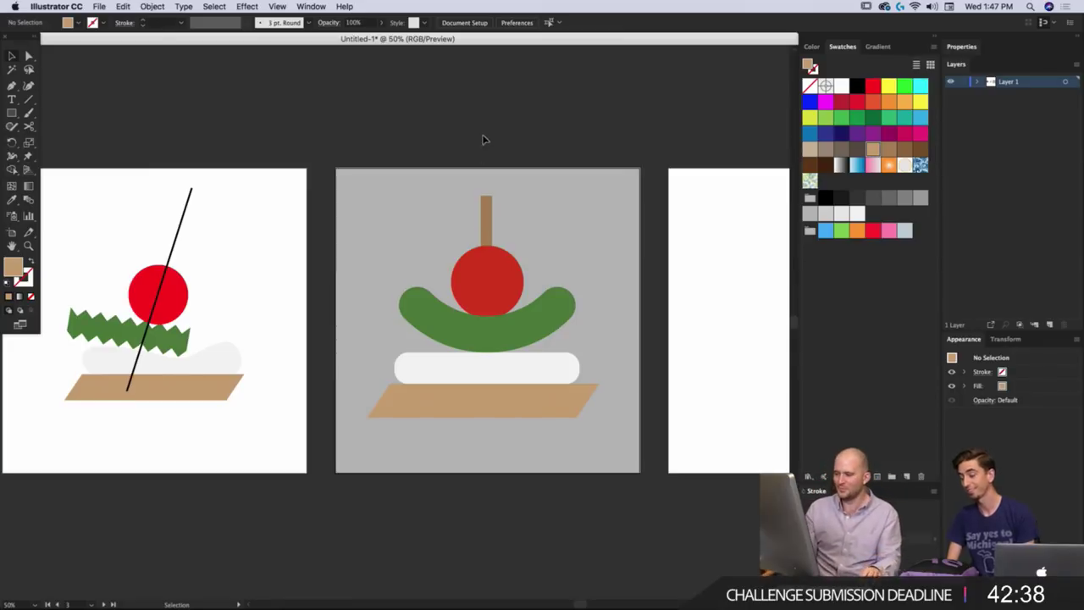
{"action": "left_click", "coordinate": [542, 323]}
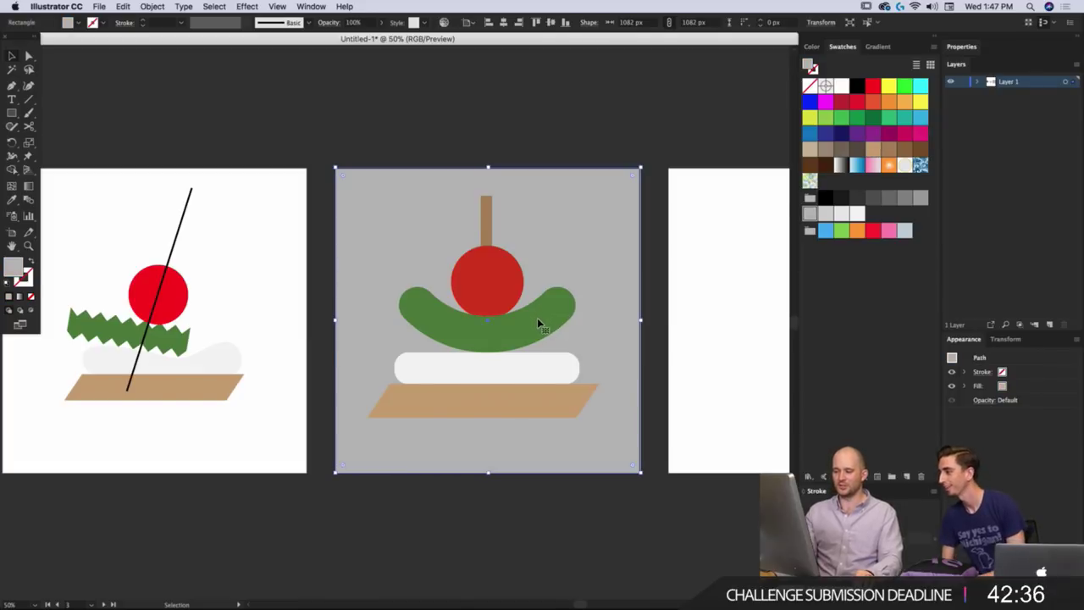
{"action": "left_click", "coordinate": [488, 508]}
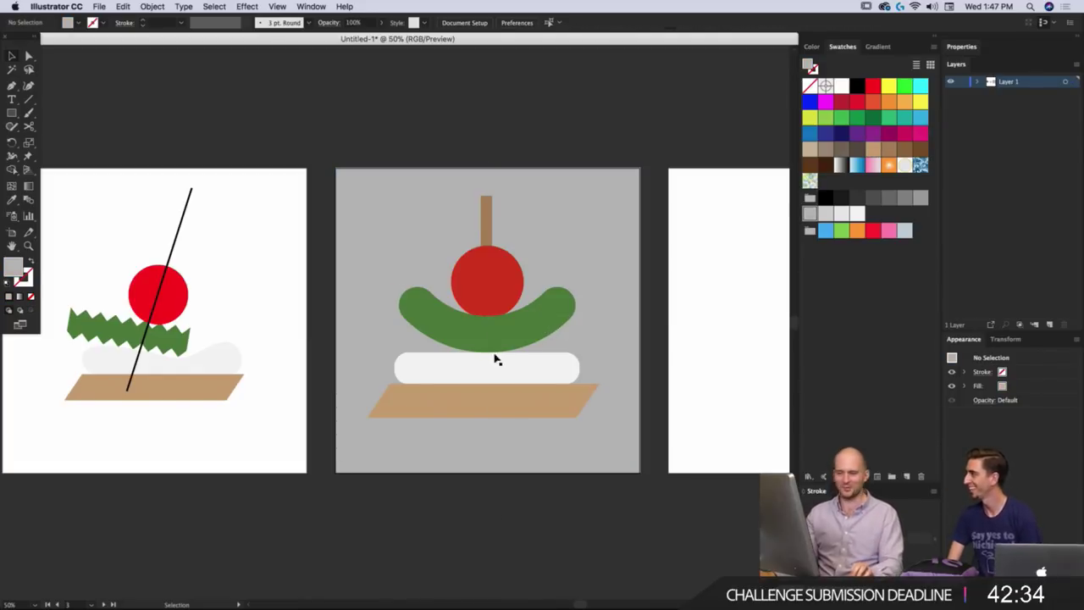
{"action": "left_click", "coordinate": [528, 322]}
{"action": "left_click", "coordinate": [528, 323]}
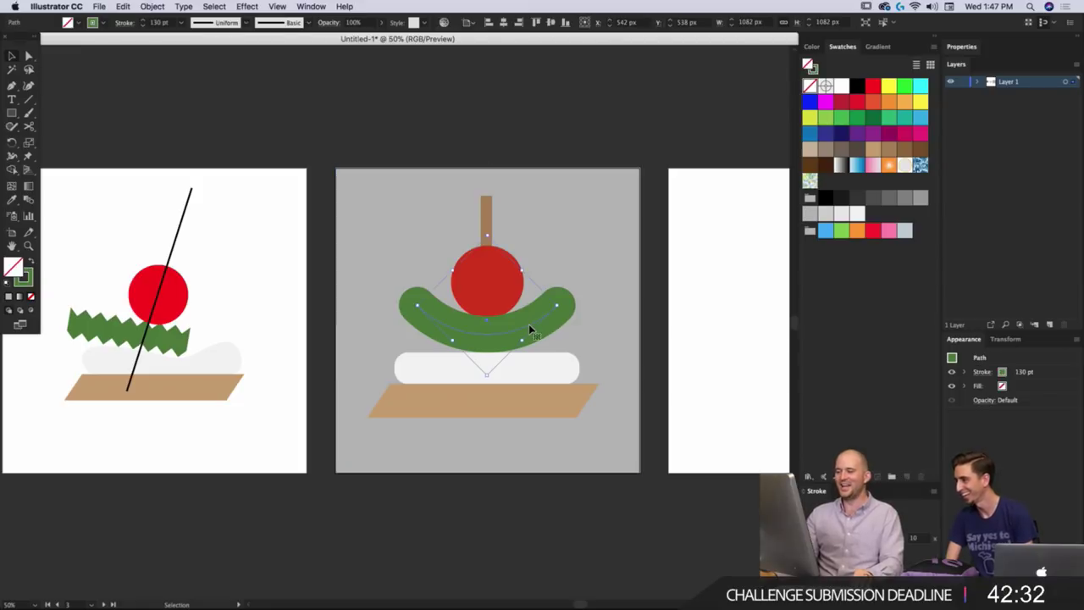
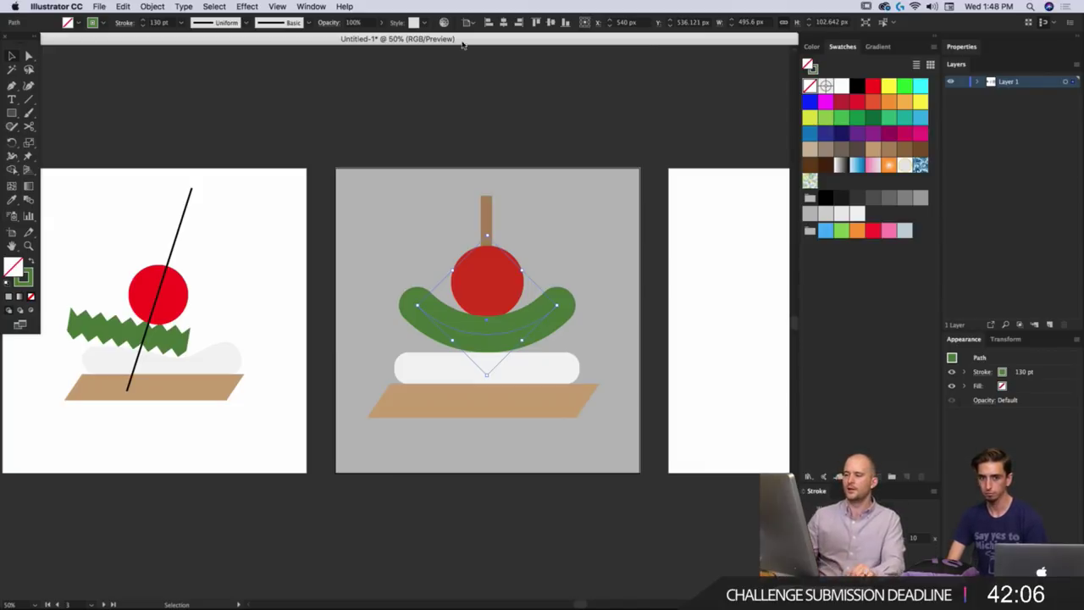
{"action": "left_click", "coordinate": [481, 280]}
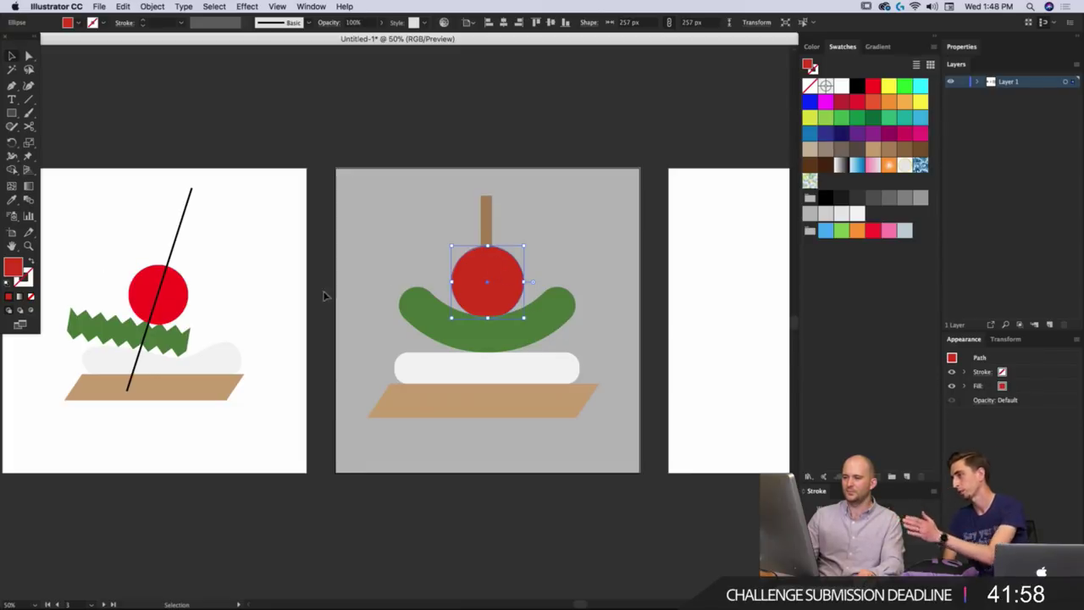
Try deleting the gray background square on the third artboard and selecting only the stacked shapes, and undo the deletion.
{"action": "key", "text": "space"}
{"action": "left_click_drag", "start_coordinate": [564, 327], "coordinate": [486, 387]}
{"action": "key", "text": "v"}
{"action": "left_click", "coordinate": [462, 466]}
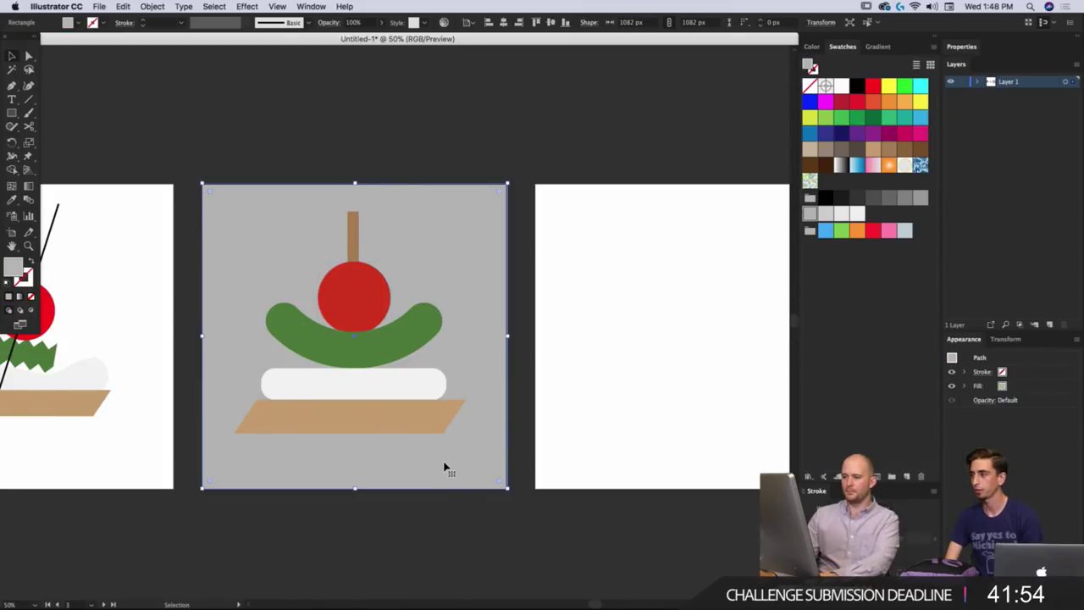
{"action": "key", "text": "Delete"}
{"action": "scroll", "coordinate": [380, 411], "scroll_direction": "right", "scroll_amount": 2}
{"action": "left_click", "coordinate": [380, 411]}
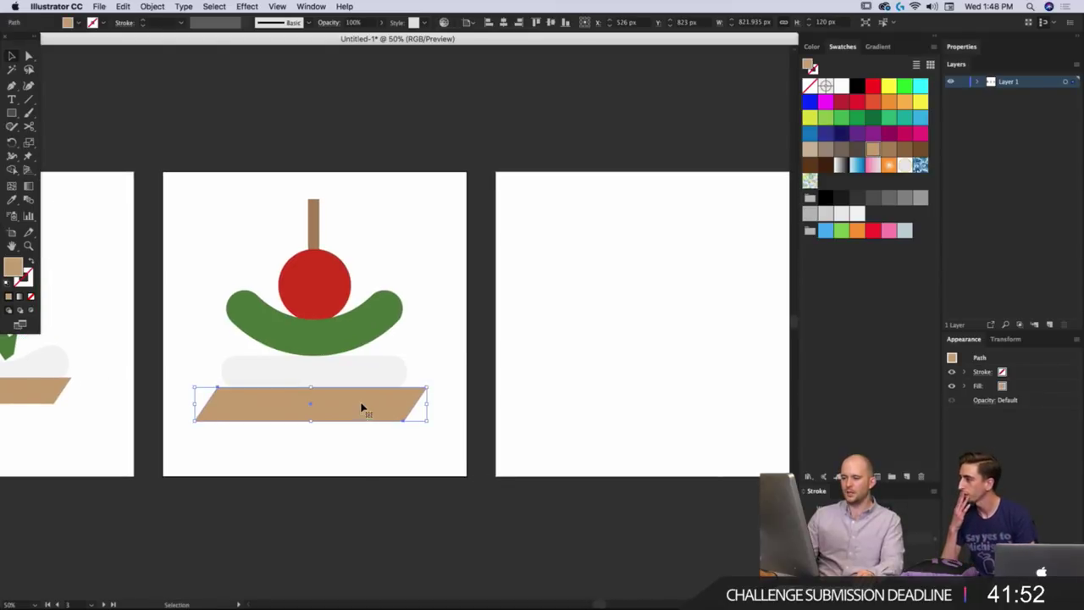
{"action": "left_click_drag", "start_coordinate": [396, 531], "coordinate": [268, 188]}
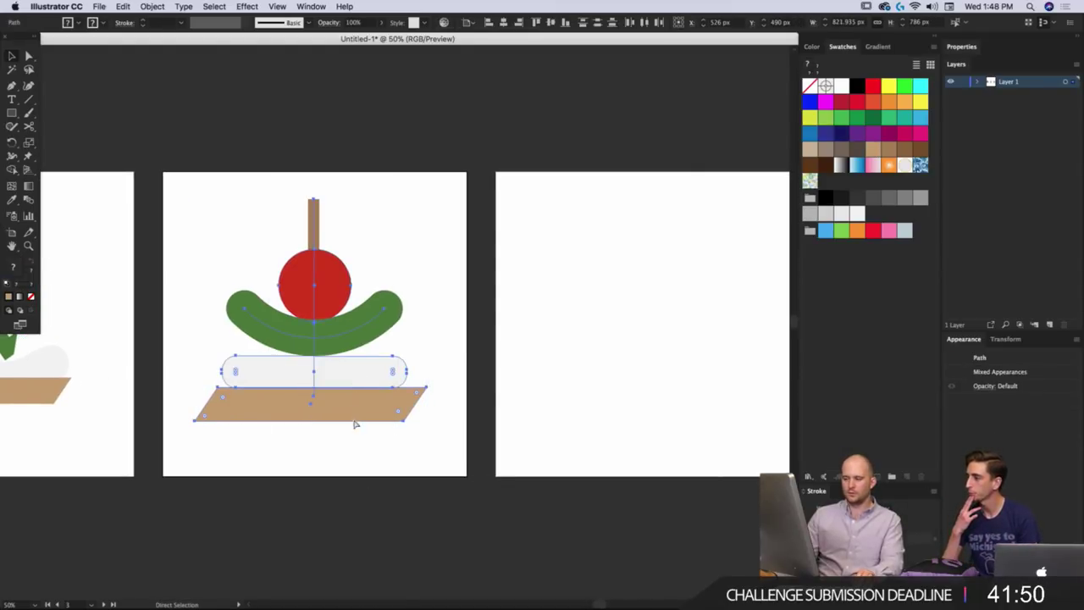
{"action": "key", "text": "super+z"}
Paste a copy of the stacked illustration and its gray background onto the empty fourth artboard, matching its placement on the third.
{"action": "left_click_drag", "start_coordinate": [544, 299], "coordinate": [415, 317]}
{"action": "left_click", "coordinate": [513, 331]}
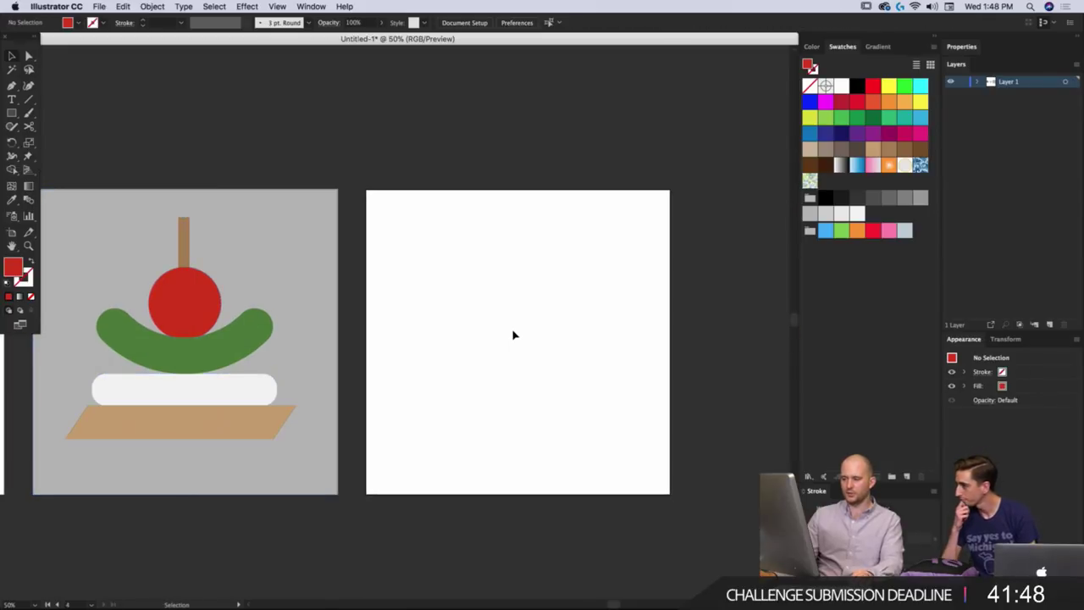
{"action": "key", "text": "shift+super+v"}
{"action": "key", "text": "shift+super+a"}
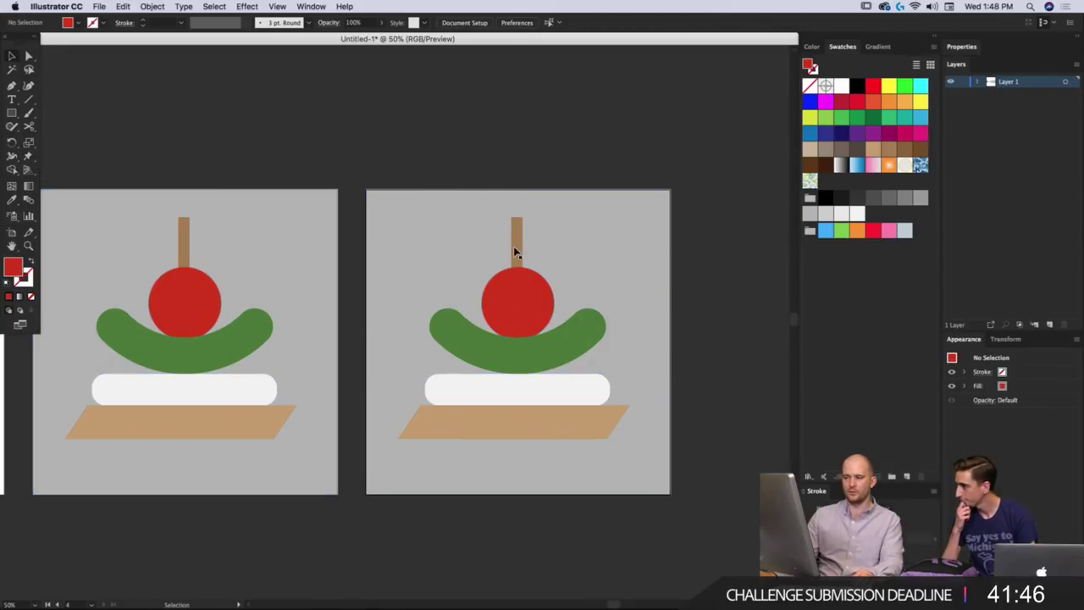
Tilt the brown stick clockwise on the fourth artboard and shift the red circle sideways to follow it.
{"action": "left_click", "coordinate": [515, 242]}
{"action": "mouse_move", "coordinate": [523, 220]}
{"action": "left_mouse_down"}
{"action": "mouse_move", "coordinate": [554, 225]}
{"action": "mouse_move", "coordinate": [559, 250]}
{"action": "left_mouse_up"}
{"action": "left_click_drag", "start_coordinate": [526, 294], "coordinate": [531, 296]}
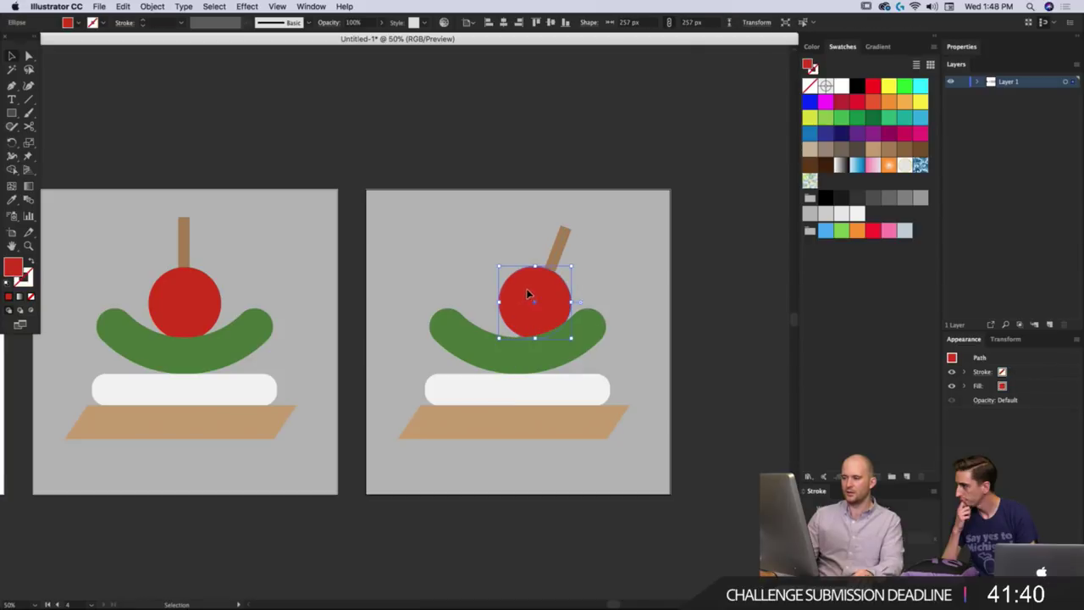
Rotate the green arc clockwise on the fourth artboard and seat the red circle in its curve.
{"action": "left_click", "coordinate": [583, 332]}
{"action": "left_click_drag", "start_coordinate": [593, 322], "coordinate": [570, 348]}
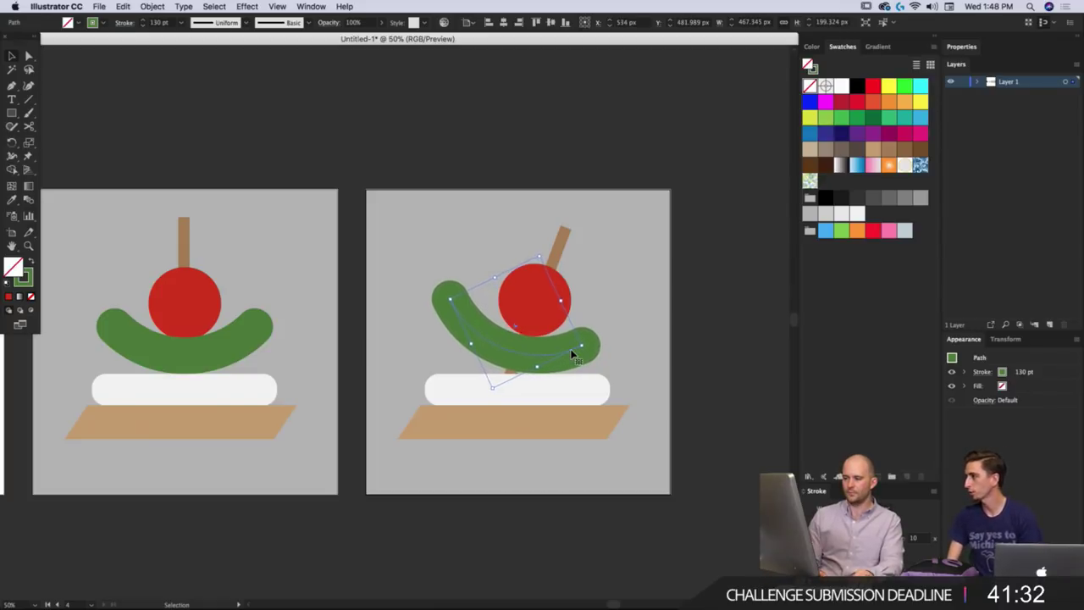
{"action": "left_click_drag", "start_coordinate": [532, 290], "coordinate": [539, 319]}
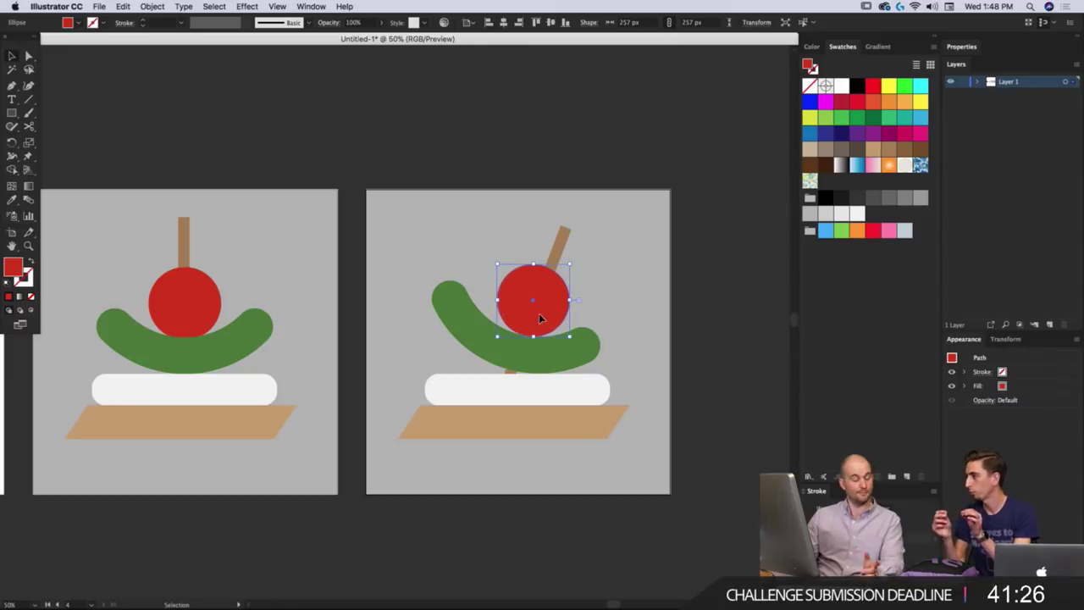
Raise the upper-left corner anchors of the light bar on the fourth artboard so its top edge slopes.
{"action": "left_click", "coordinate": [548, 391]}
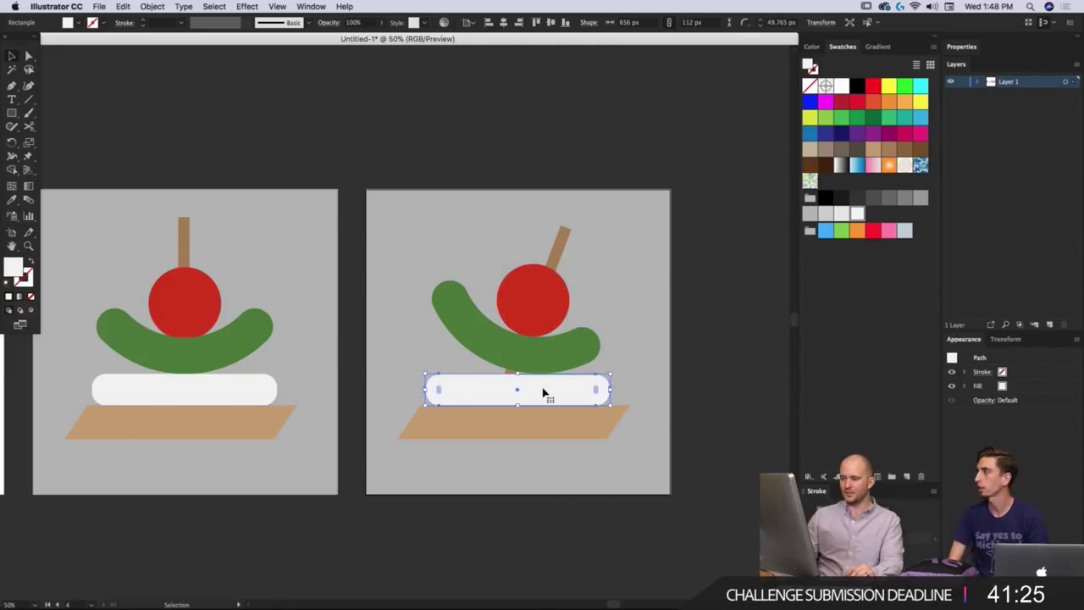
{"action": "key", "text": "a"}
{"action": "left_click", "coordinate": [440, 379]}
{"action": "left_click", "coordinate": [463, 396]}
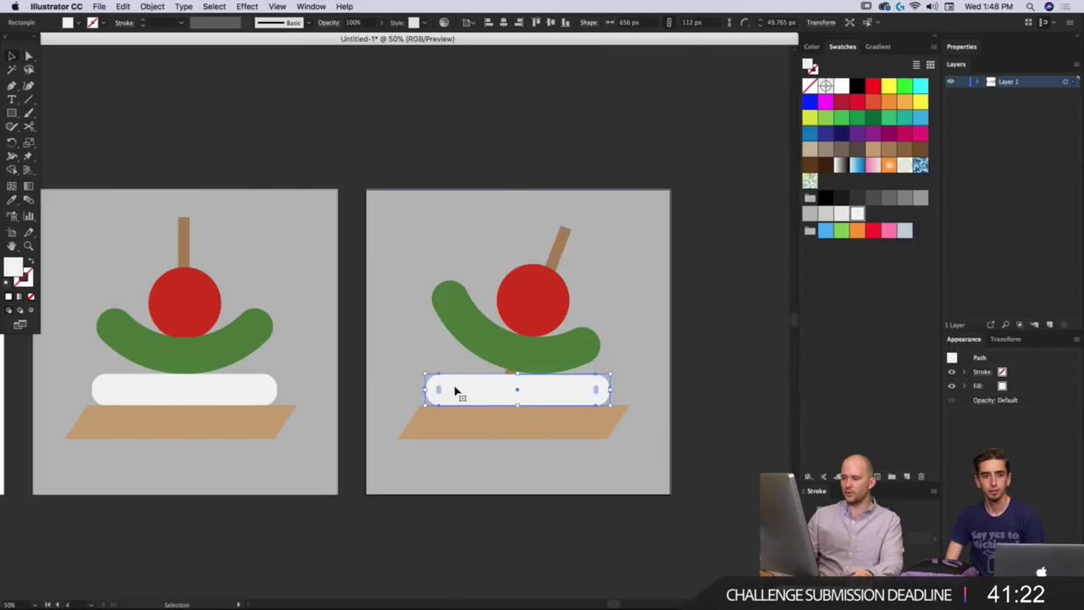
{"action": "left_click", "coordinate": [437, 379]}
{"action": "mouse_move", "coordinate": [441, 379]}
{"action": "left_mouse_down"}
{"action": "mouse_move", "coordinate": [431, 375]}
{"action": "mouse_move", "coordinate": [448, 370]}
{"action": "left_mouse_up"}
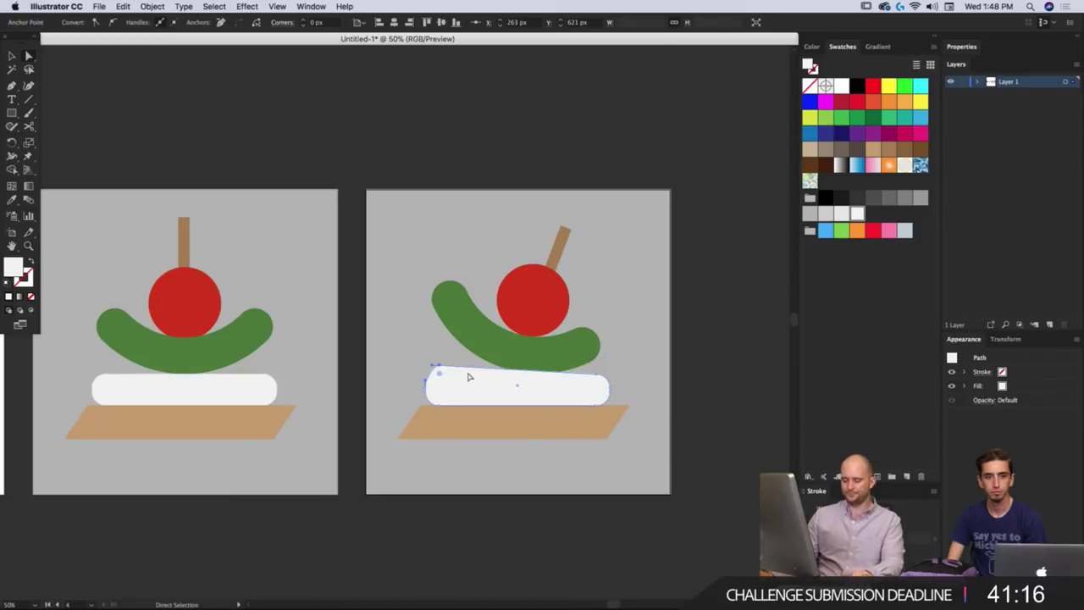
Add an anchor point on the light bar's top edge and pull it up into a peak near the middle.
{"action": "key", "text": "plus"}
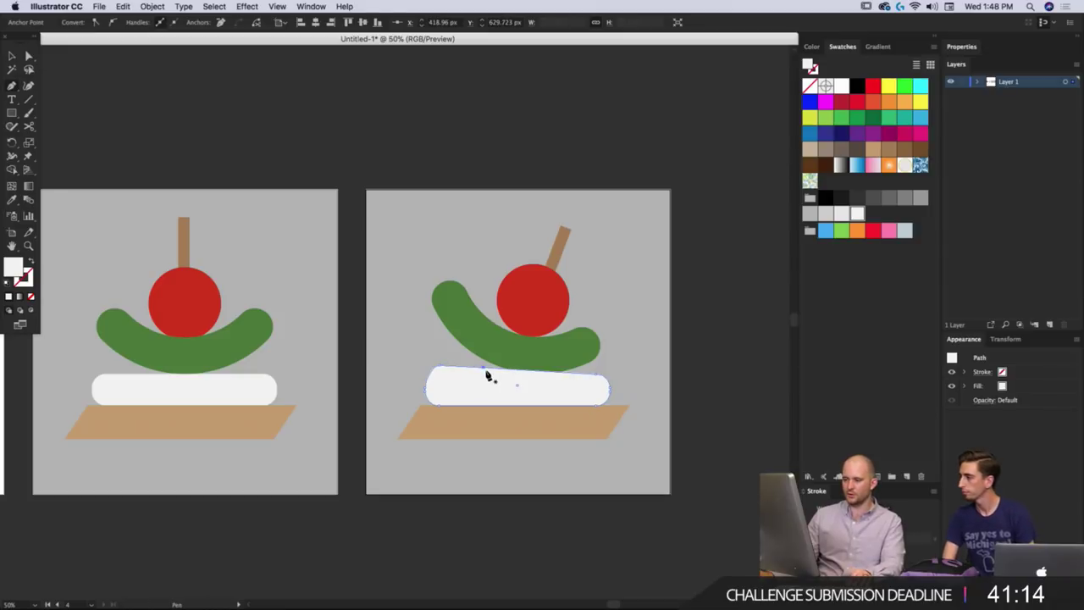
{"action": "left_click", "coordinate": [485, 368]}
{"action": "key", "text": "a"}
{"action": "left_click_drag", "start_coordinate": [484, 368], "coordinate": [508, 361]}
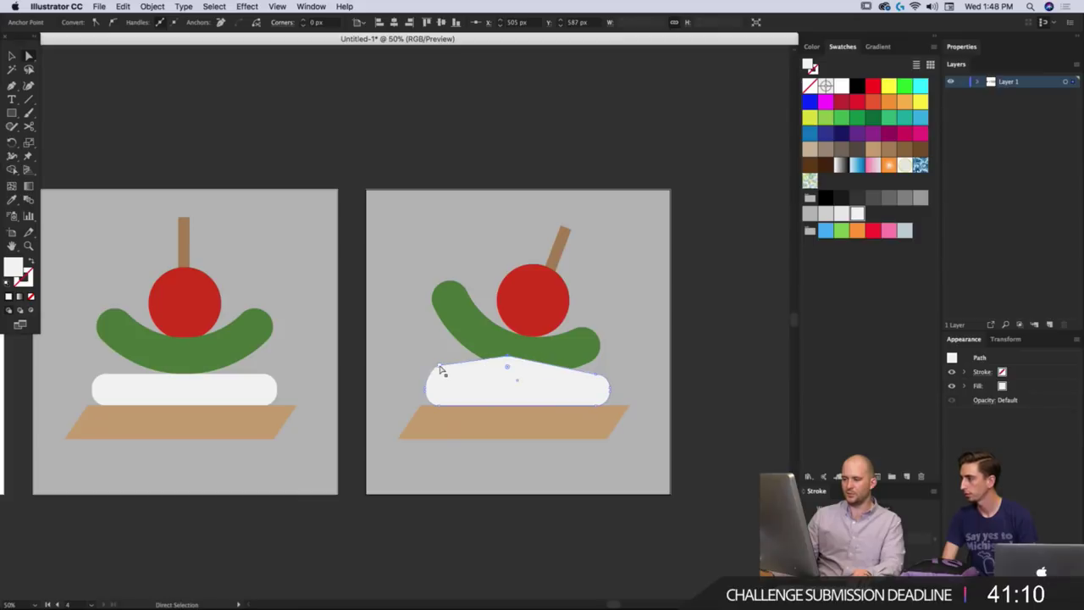
{"action": "left_click_drag", "start_coordinate": [440, 366], "coordinate": [439, 368]}
{"action": "left_click", "coordinate": [508, 356]}
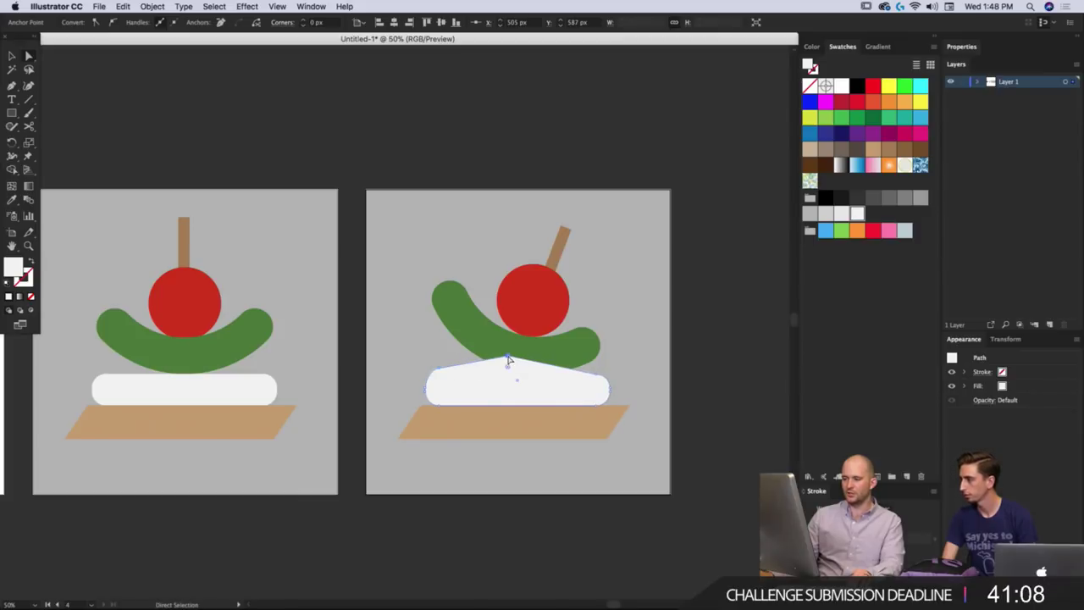
{"action": "left_click_drag", "start_coordinate": [508, 356], "coordinate": [509, 357]}
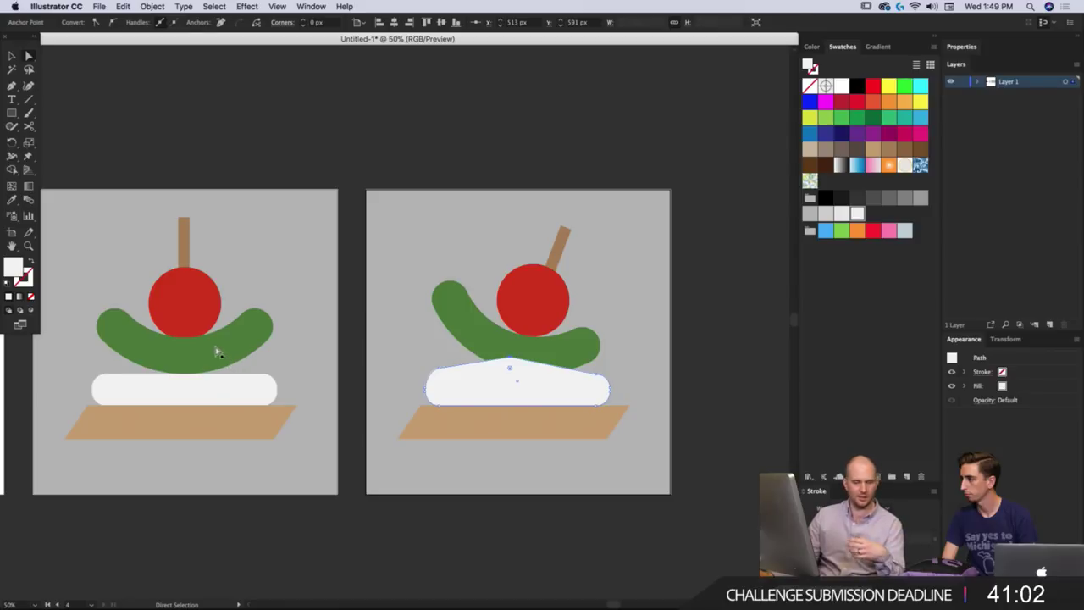
Convert the light bar's peak to a smooth point and lower it so the top edge waves beneath the green arc.
{"action": "left_click", "coordinate": [15, 86]}
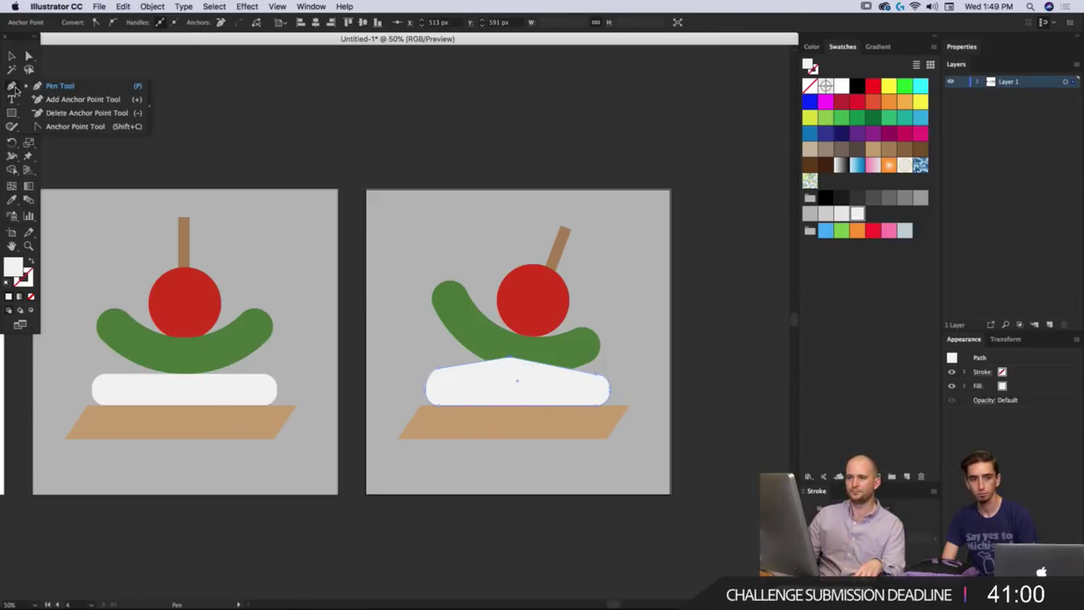
{"action": "left_click", "coordinate": [37, 126]}
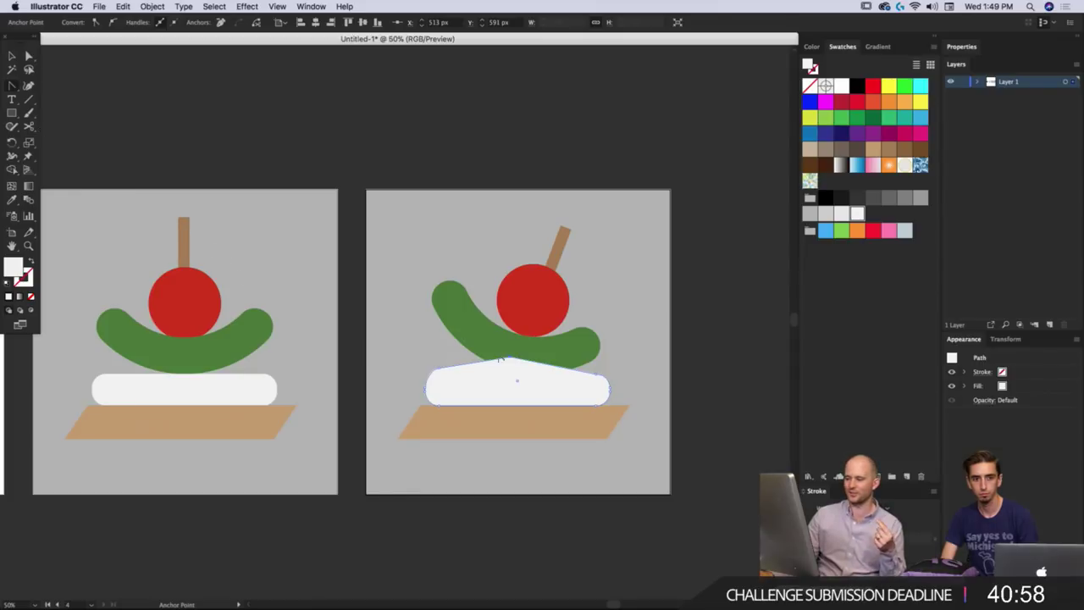
{"action": "mouse_move", "coordinate": [511, 361]}
{"action": "left_mouse_down"}
{"action": "mouse_move", "coordinate": [555, 375]}
{"action": "mouse_move", "coordinate": [511, 360]}
{"action": "mouse_move", "coordinate": [512, 375]}
{"action": "left_mouse_up"}
{"action": "key", "text": "a"}
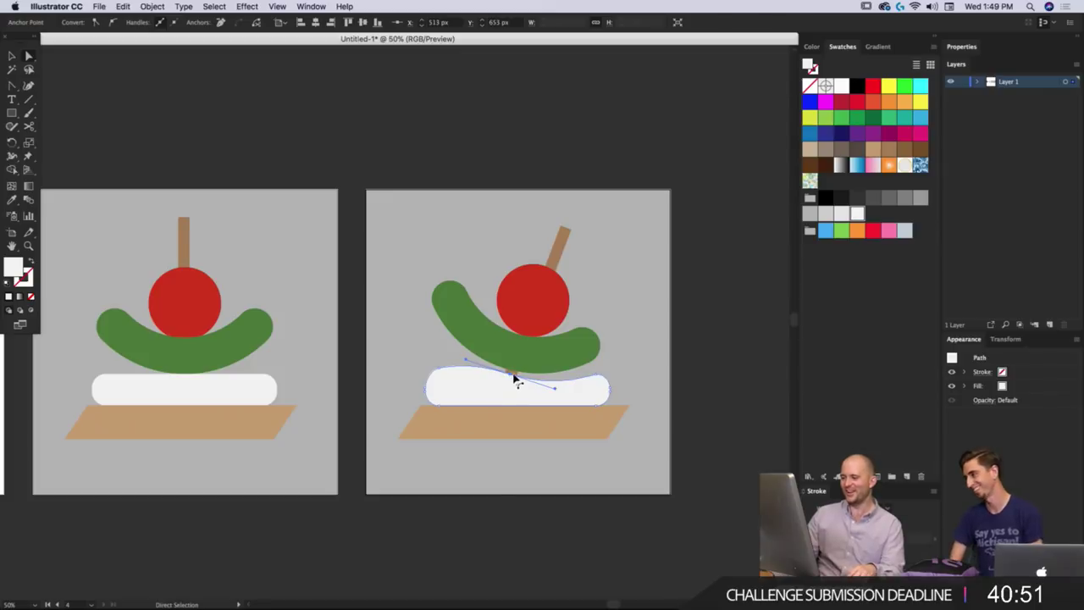
Lower the upper-right corner of the light bar slightly to finish its wavy top edge, and clear the selection.
{"action": "left_click", "coordinate": [603, 380]}
{"action": "mouse_move", "coordinate": [604, 373]}
{"action": "left_mouse_down"}
{"action": "mouse_move", "coordinate": [581, 382]}
{"action": "mouse_move", "coordinate": [603, 380]}
{"action": "left_mouse_up"}
{"action": "left_click", "coordinate": [511, 493]}
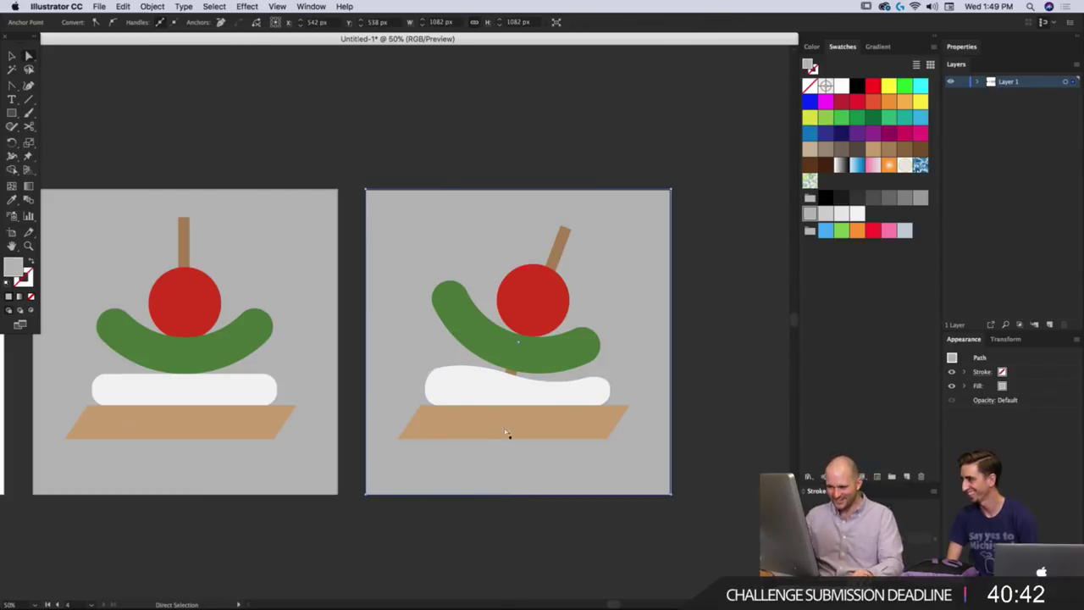
{"action": "left_click", "coordinate": [603, 386]}
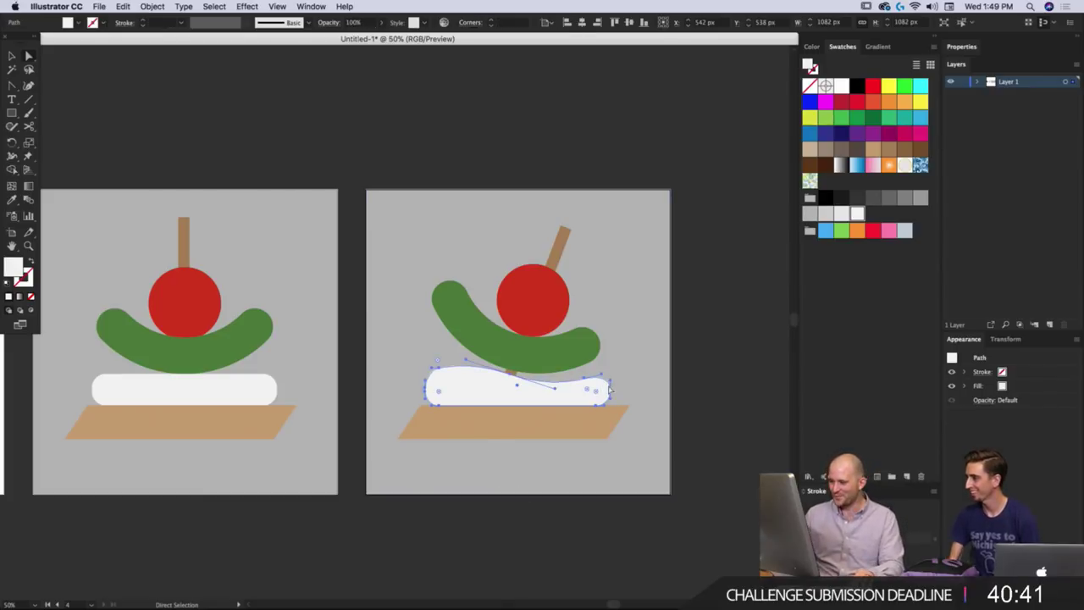
{"action": "left_click", "coordinate": [511, 539]}
{"action": "scroll", "coordinate": [488, 487], "scroll_direction": "left", "scroll_amount": 1}
{"action": "scroll", "coordinate": [593, 415], "scroll_direction": "left", "scroll_amount": 2}
{"action": "scroll", "coordinate": [593, 415], "scroll_direction": "up", "scroll_amount": 1}
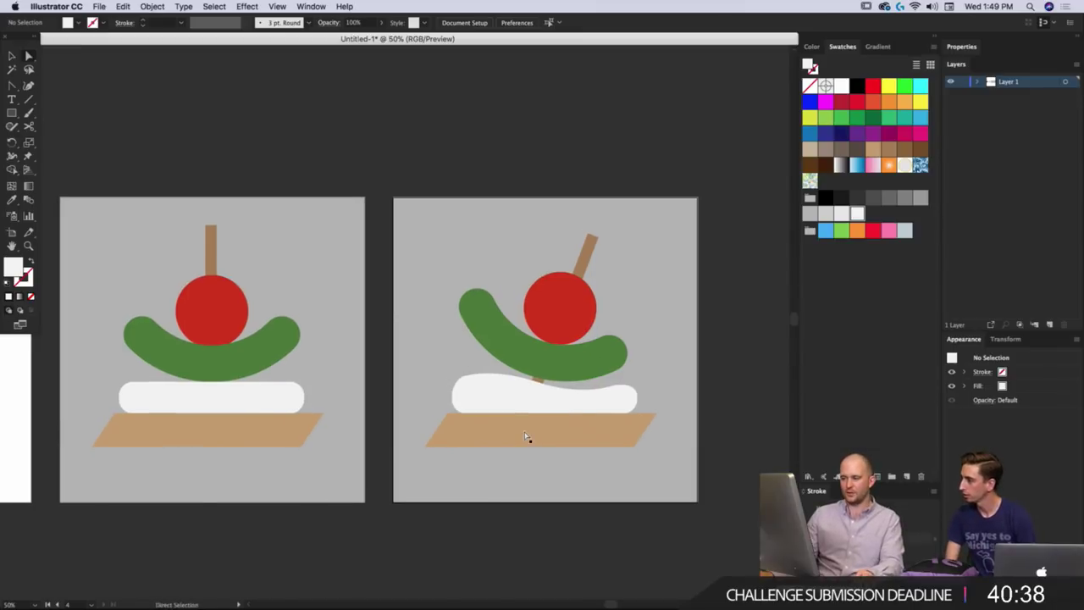
Slide the red circle up along the tilted stick, leaving a gap above the green arc.
{"action": "key", "text": "v"}
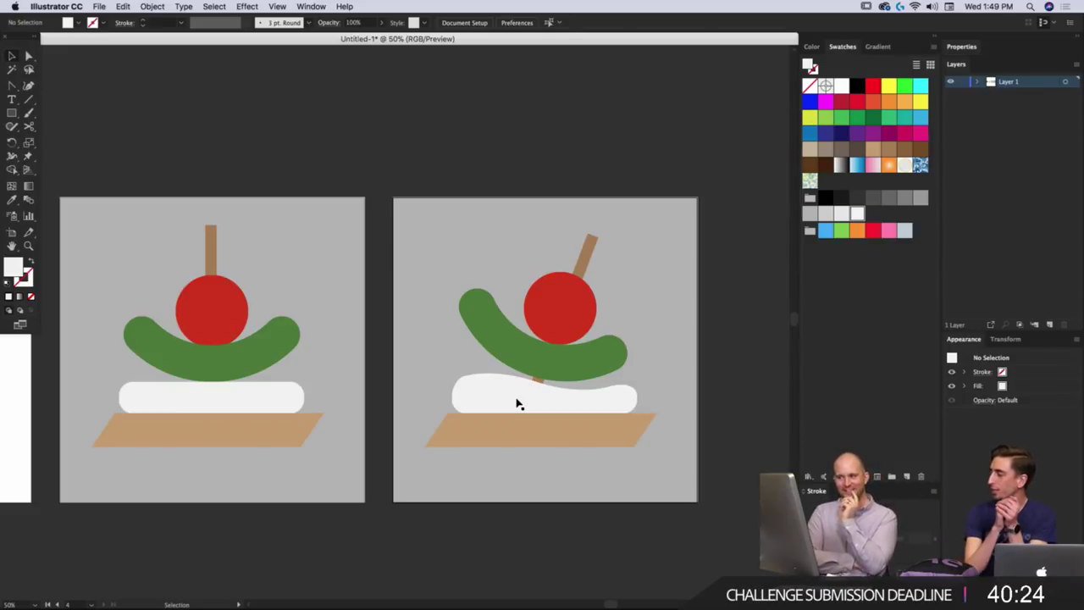
{"action": "left_click_drag", "start_coordinate": [576, 322], "coordinate": [583, 313]}
{"action": "left_click", "coordinate": [572, 512]}
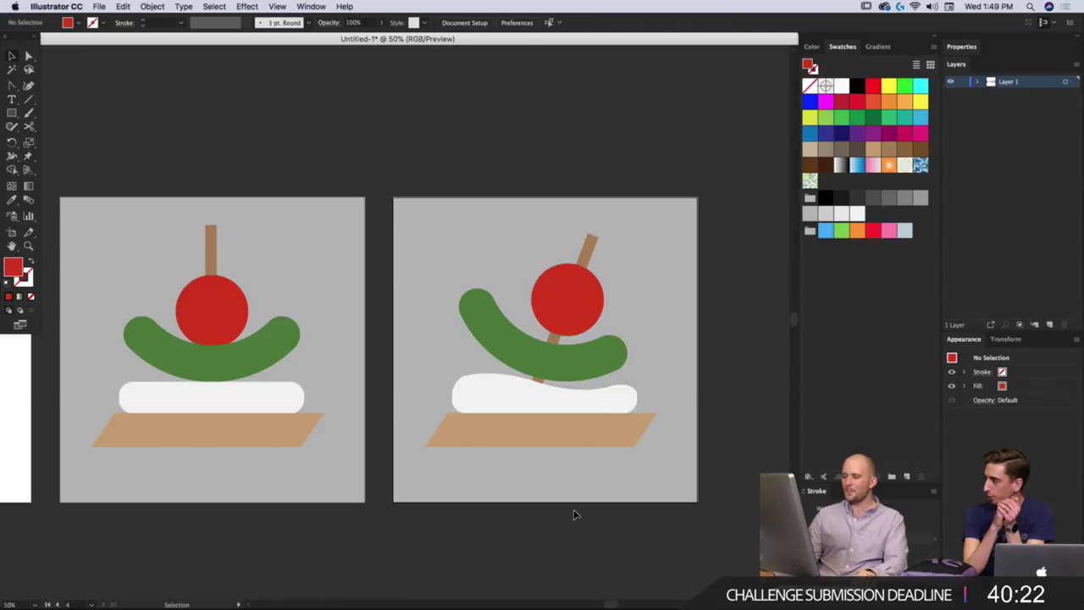
{"action": "scroll", "coordinate": [576, 404], "scroll_direction": "down", "scroll_amount": 2}
{"action": "scroll", "coordinate": [576, 404], "scroll_direction": "right", "scroll_amount": 2}
{"action": "left_click", "coordinate": [530, 428]}
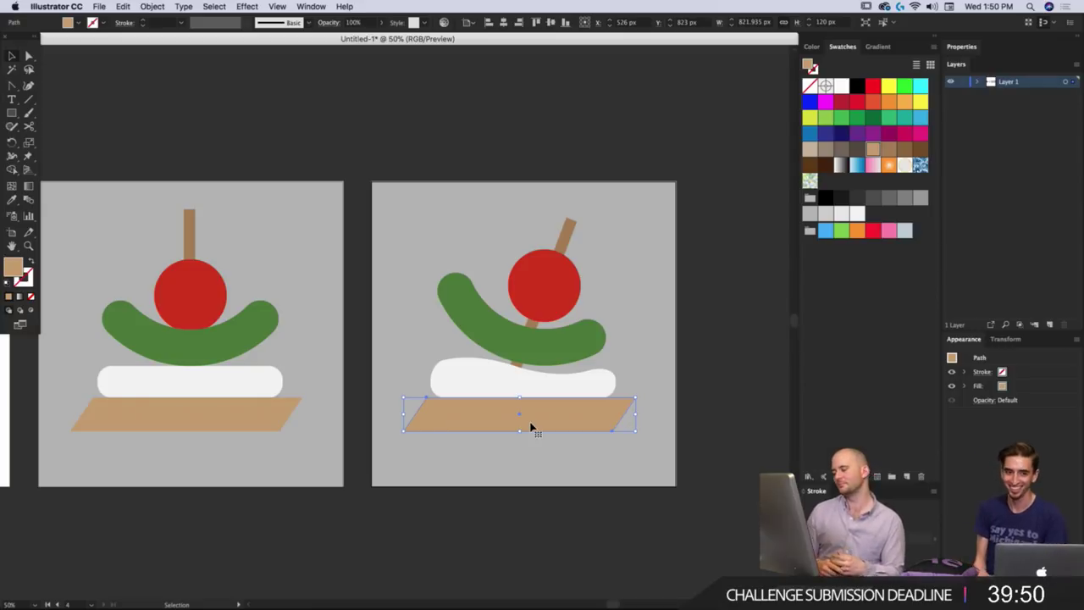
{"action": "left_click", "coordinate": [534, 511]}
{"action": "scroll", "coordinate": [550, 474], "scroll_direction": "up", "scroll_amount": 2}
{"action": "scroll", "coordinate": [551, 474], "scroll_direction": "left", "scroll_amount": 2}
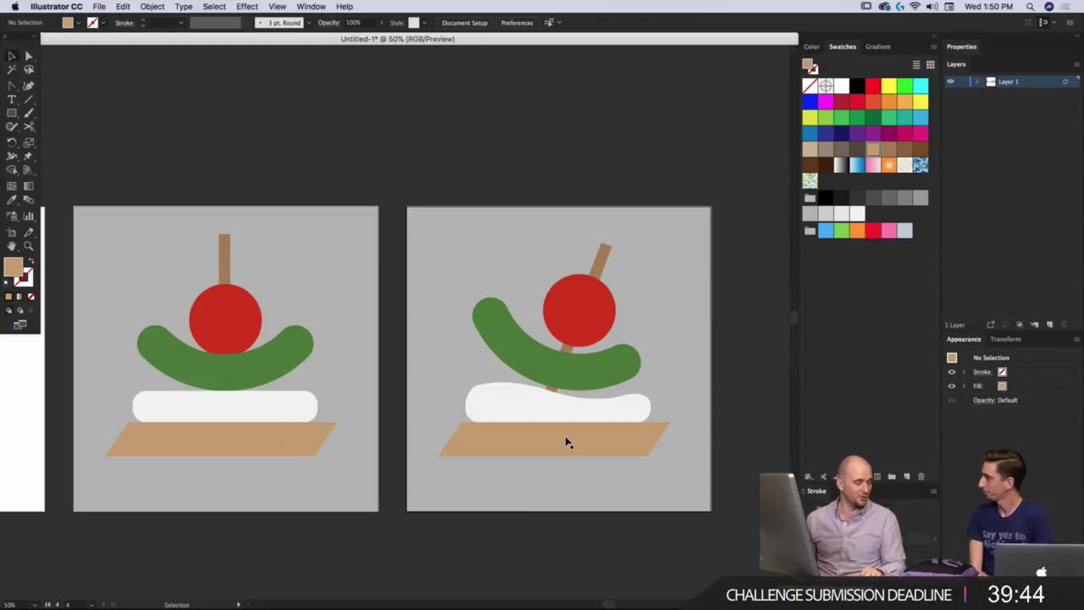
Switch to Google Chrome and back to Illustrator.
{"action": "key", "text": "super+Tab"}
{"action": "key", "text": "Tab"}
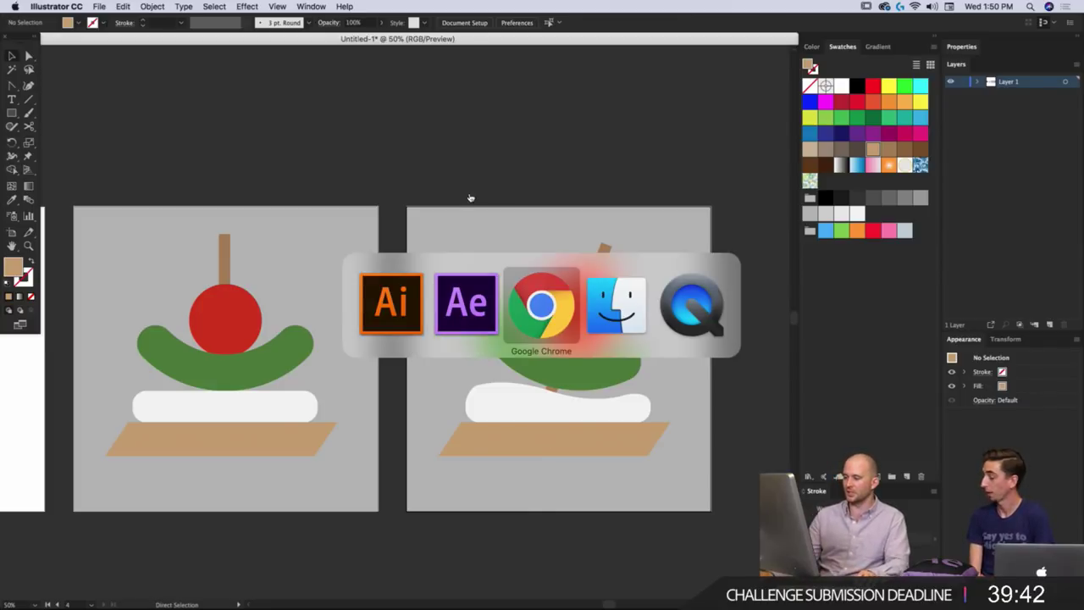
{"action": "key", "text": "super+Tab"}
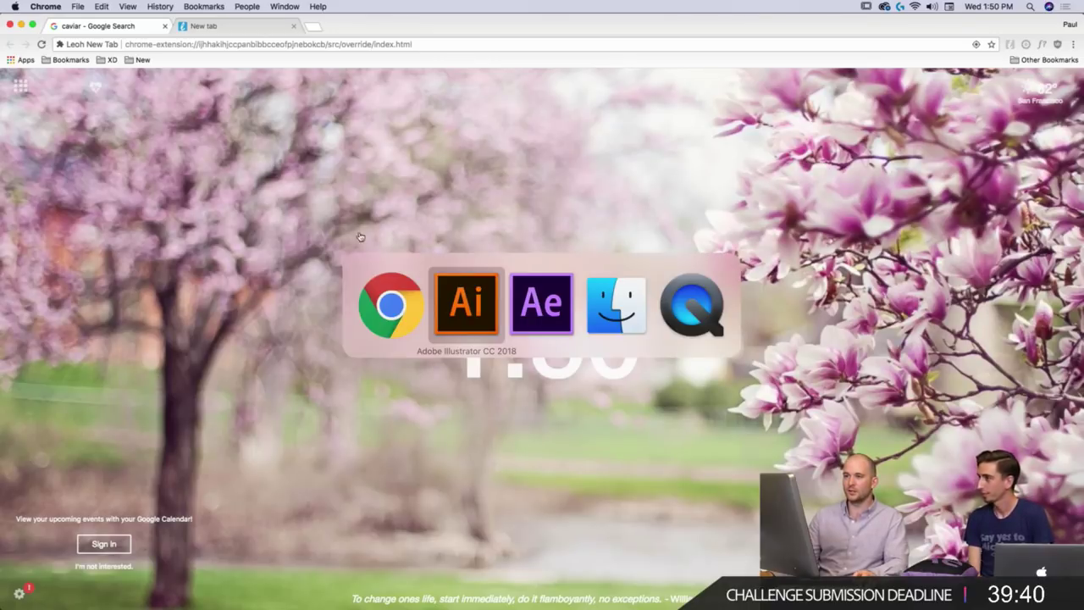
Switch to After Effects and delete the caviar image and the red circle from the Assebly composition.
{"action": "key", "text": "super+Tab"}
{"action": "left_click", "coordinate": [474, 300]}
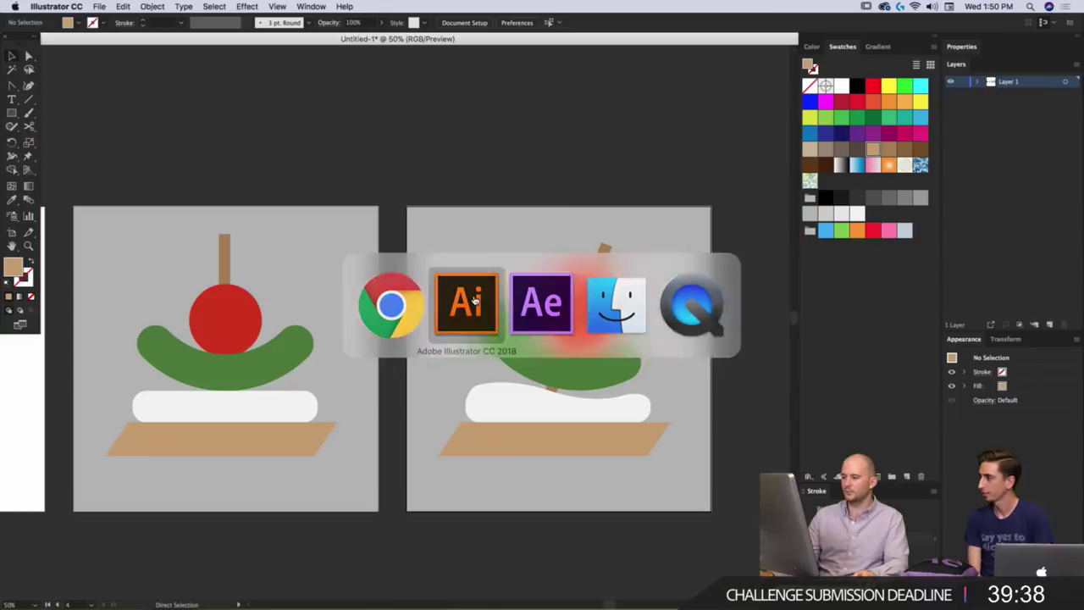
{"action": "key", "text": "super+Tab"}
{"action": "left_click", "coordinate": [533, 311]}
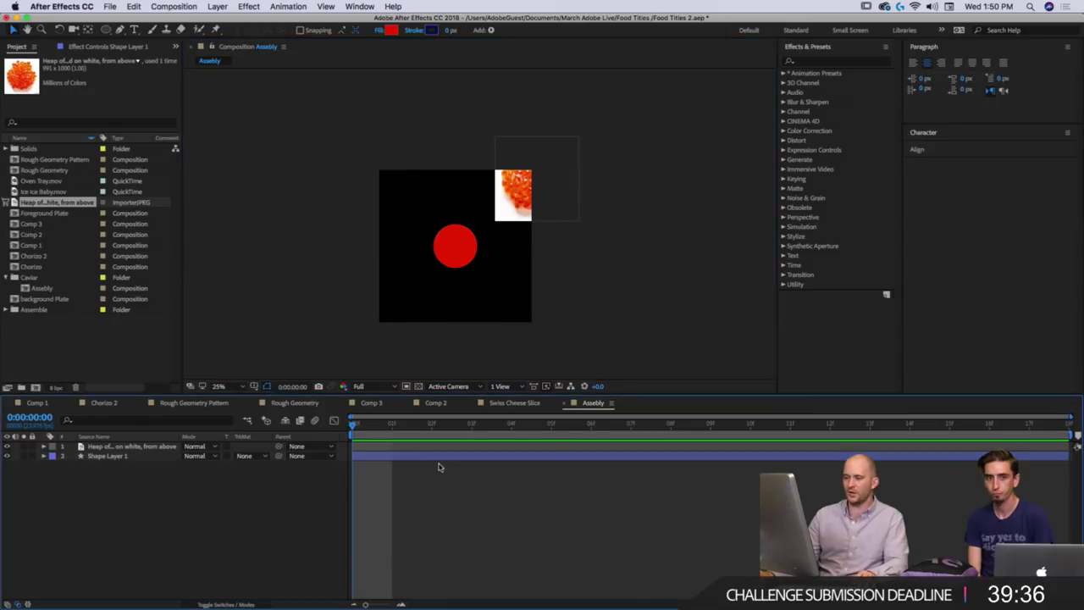
{"action": "left_click", "coordinate": [526, 185]}
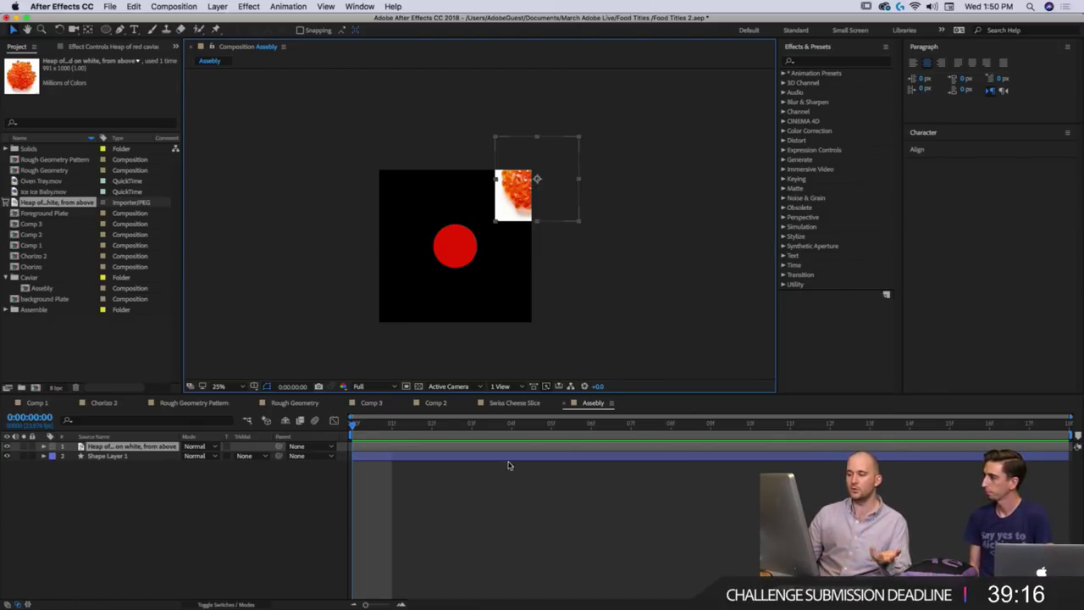
{"action": "key", "text": "Caps_Lock"}
{"action": "mouse_move", "coordinate": [552, 206]}
{"action": "left_mouse_down"}
{"action": "mouse_move", "coordinate": [543, 220]}
{"action": "mouse_move", "coordinate": [545, 204]}
{"action": "left_mouse_up"}
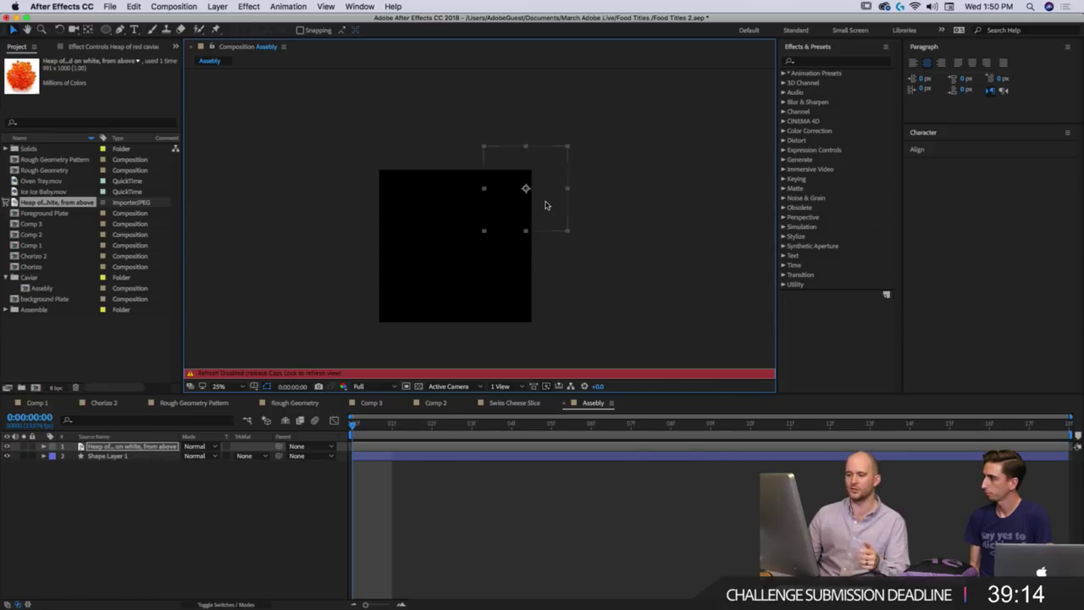
{"action": "key", "text": "Caps_Lock"}
{"action": "key", "text": "Delete"}
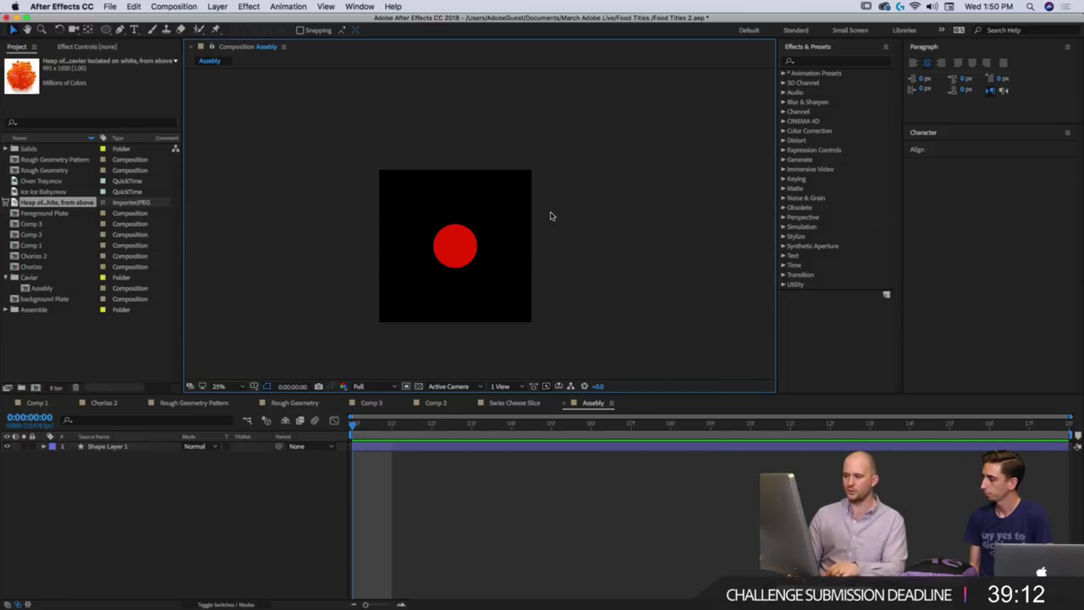
{"action": "left_click", "coordinate": [446, 263]}
{"action": "key", "text": "Delete"}
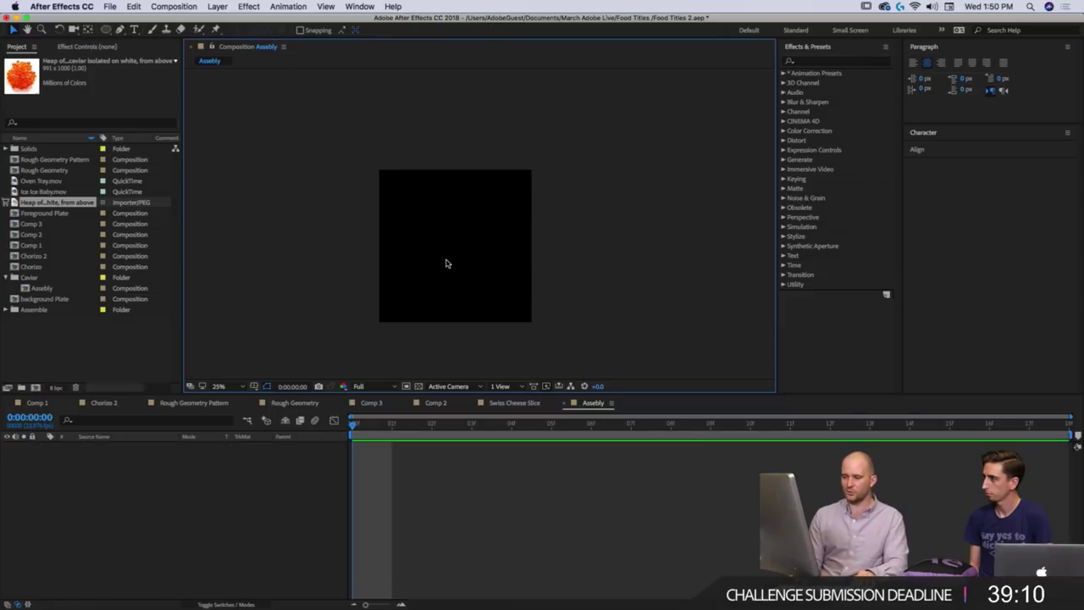
{"action": "left_click", "coordinate": [398, 487]}
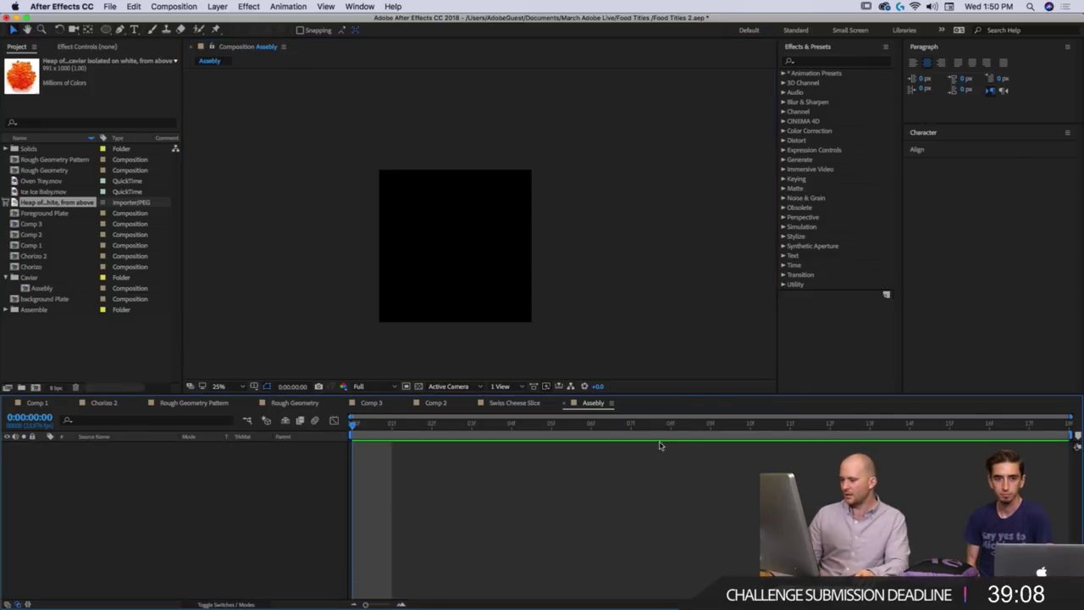
Set the Assebly composition's duration to 5 seconds in its composition settings.
{"action": "left_click", "coordinate": [611, 404]}
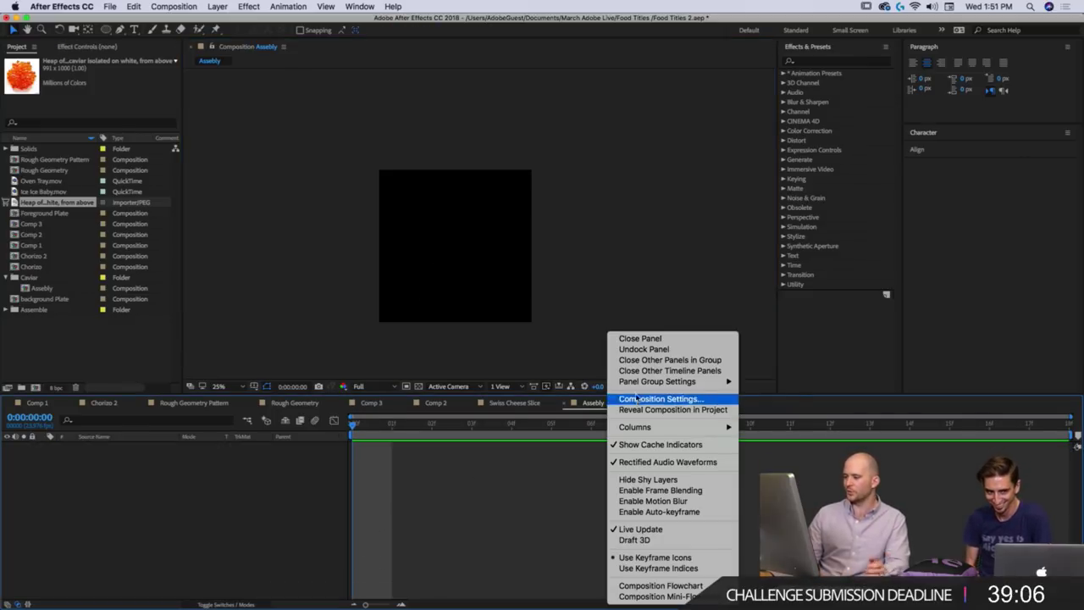
{"action": "left_click", "coordinate": [639, 399]}
{"action": "left_click", "coordinate": [322, 300]}
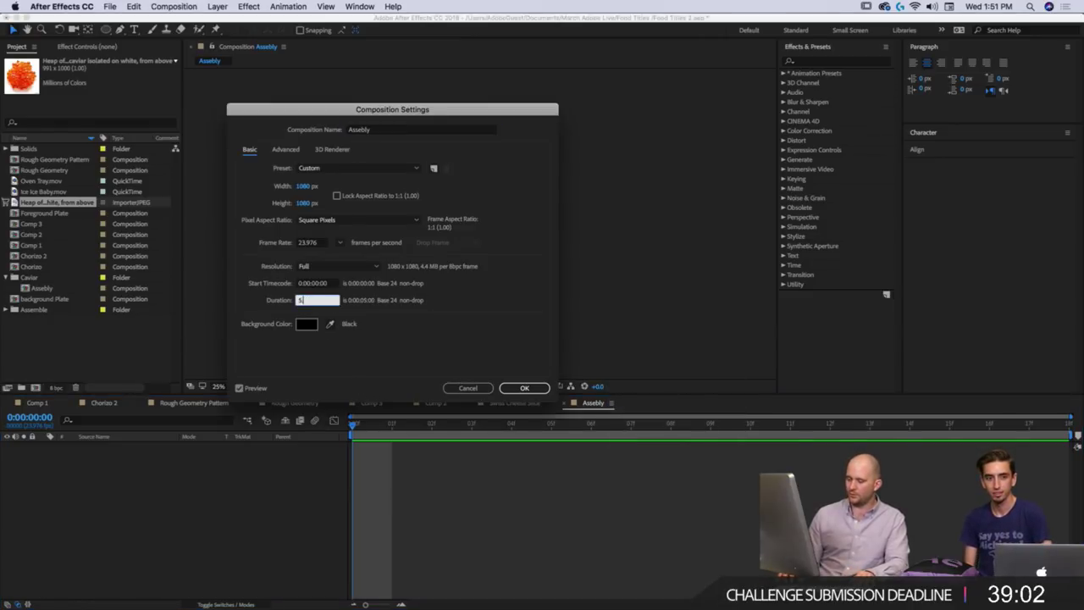
{"action": "key", "text": "Return"}
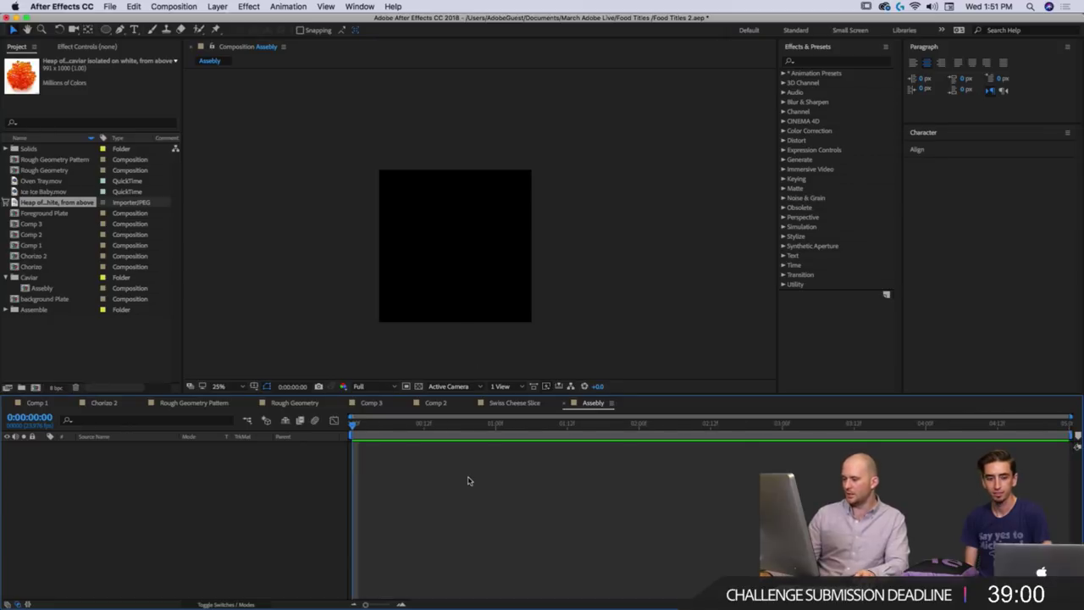
Copy the tan base parallelogram from the fourth artboard in Illustrator and return to After Effects.
{"action": "key", "text": "super+Tab"}
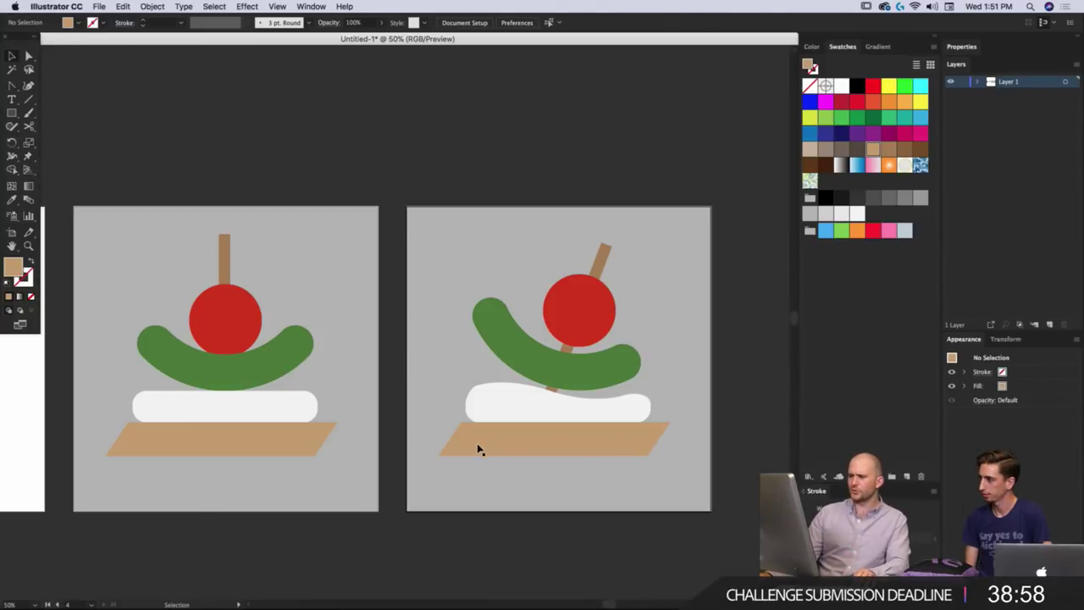
{"action": "left_click", "coordinate": [499, 448]}
{"action": "key", "text": "super+Tab"}
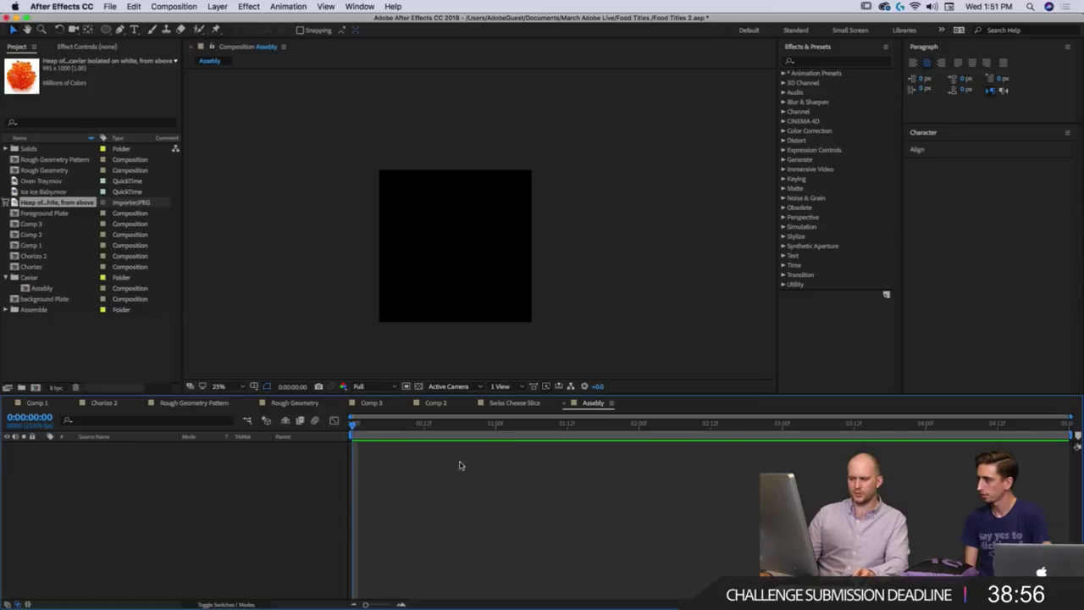
Draw a rough triangle with the Pen tool and replace its path with the copied parallelogram outline.
{"action": "left_click", "coordinate": [119, 30]}
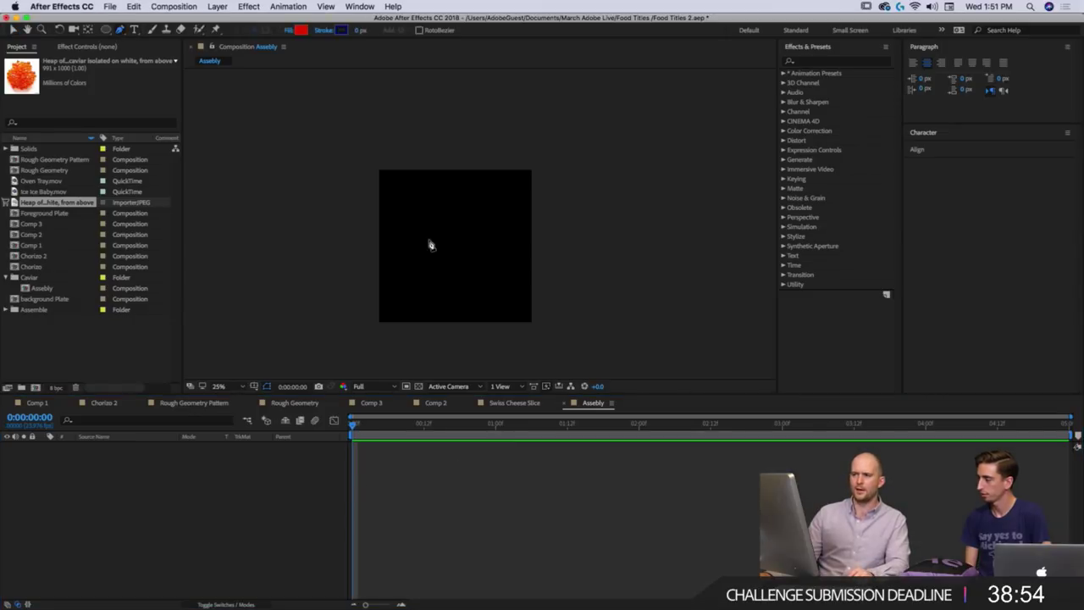
{"action": "left_click", "coordinate": [422, 218]}
{"action": "left_click", "coordinate": [403, 254]}
{"action": "left_click", "coordinate": [469, 248]}
{"action": "key", "text": "u"}
{"action": "key", "text": "u"}
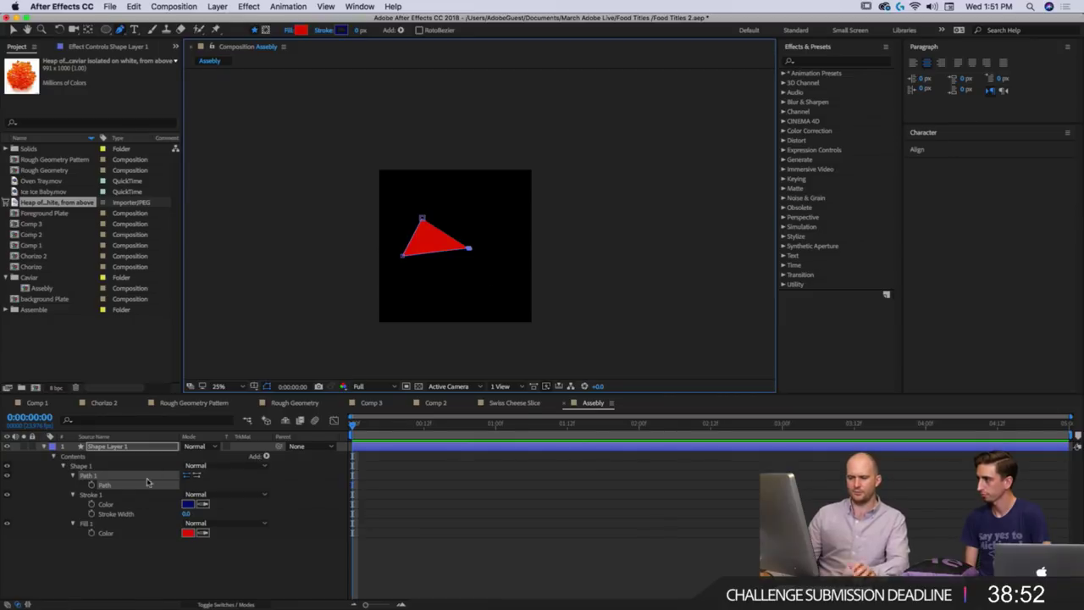
{"action": "left_click", "coordinate": [118, 486]}
{"action": "key", "text": "super+v"}
{"action": "left_click", "coordinate": [414, 500]}
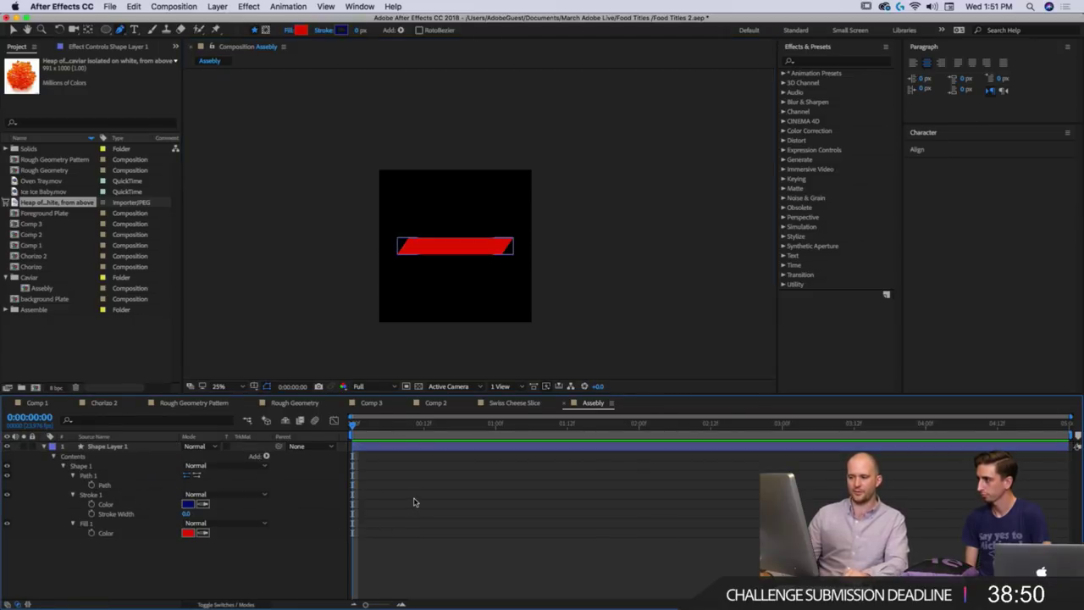
Delete the red parallelogram's shape layer, then switch to Illustrator and back to After Effects.
{"action": "key", "text": "v"}
{"action": "left_click", "coordinate": [445, 449]}
{"action": "key", "text": "Delete"}
{"action": "key", "text": "super+Tab"}
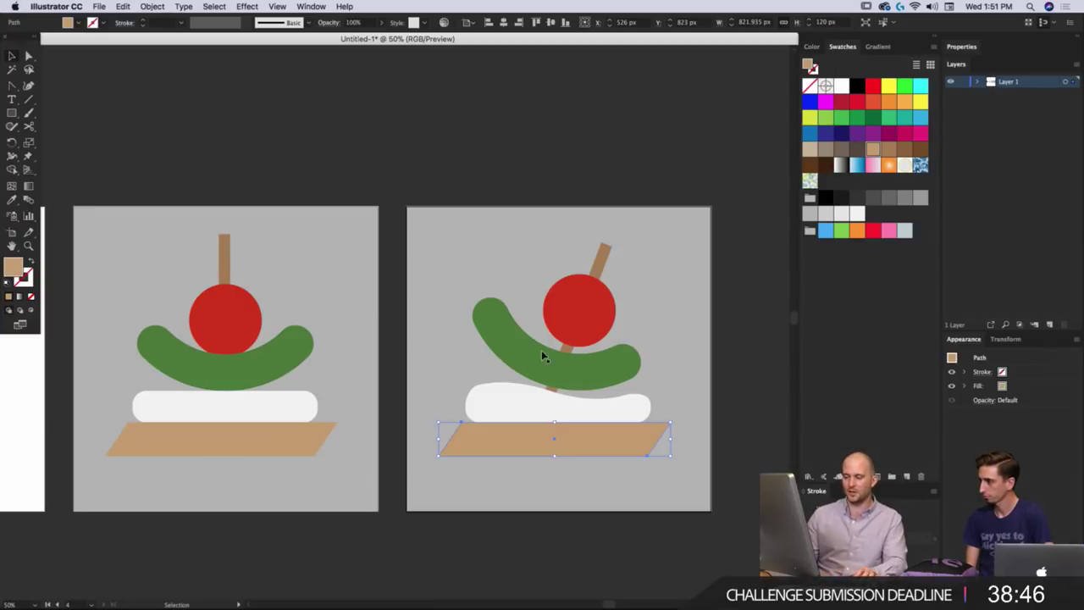
{"action": "key", "text": "super+Tab"}
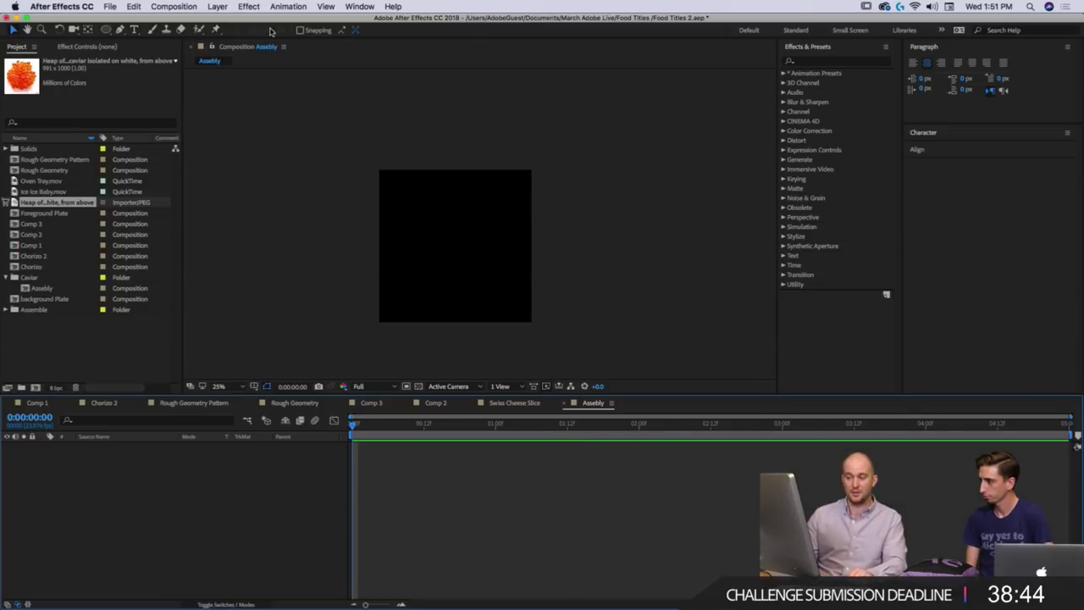
Start a shape layer with a single Pen point, paste the copied parallelogram onto its path, and remove its stroke.
{"action": "left_click", "coordinate": [119, 29]}
{"action": "left_click", "coordinate": [420, 204]}
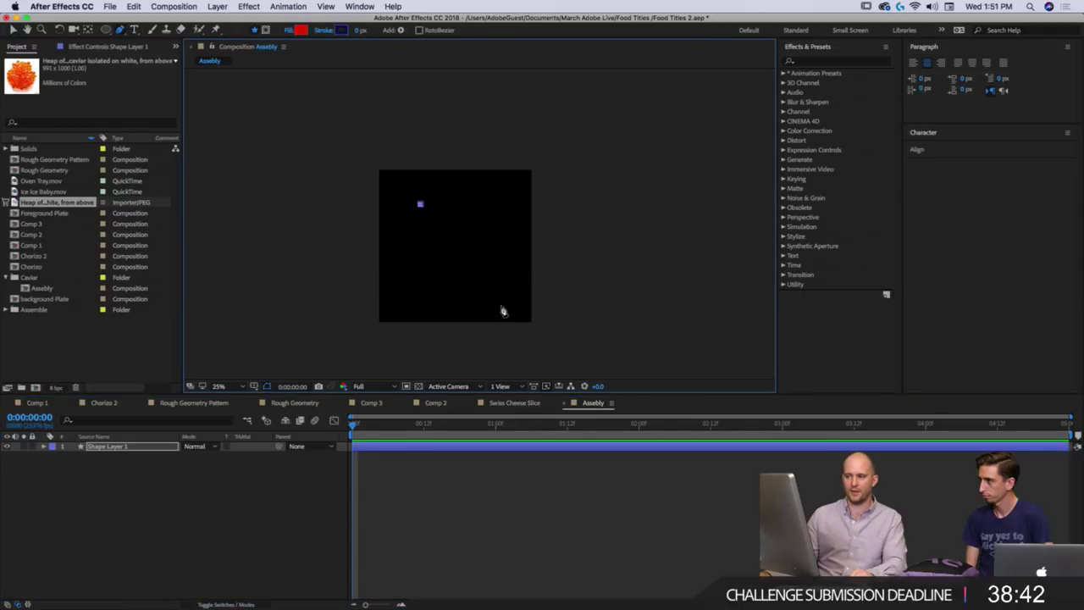
{"action": "key", "text": "u"}
{"action": "key", "text": "u"}
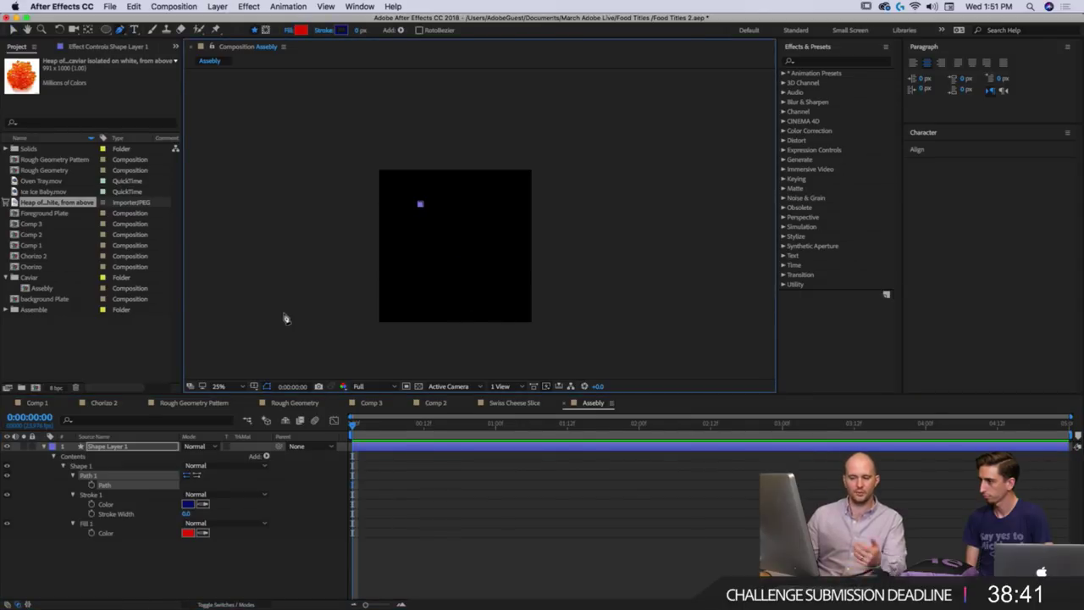
{"action": "left_click", "coordinate": [118, 486]}
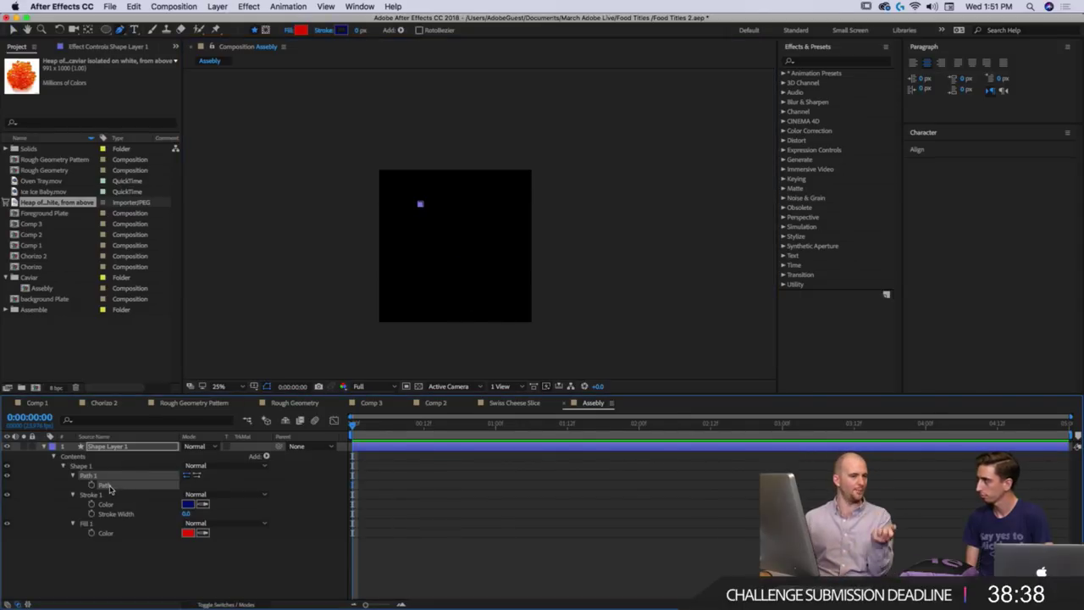
{"action": "key", "text": "super+v"}
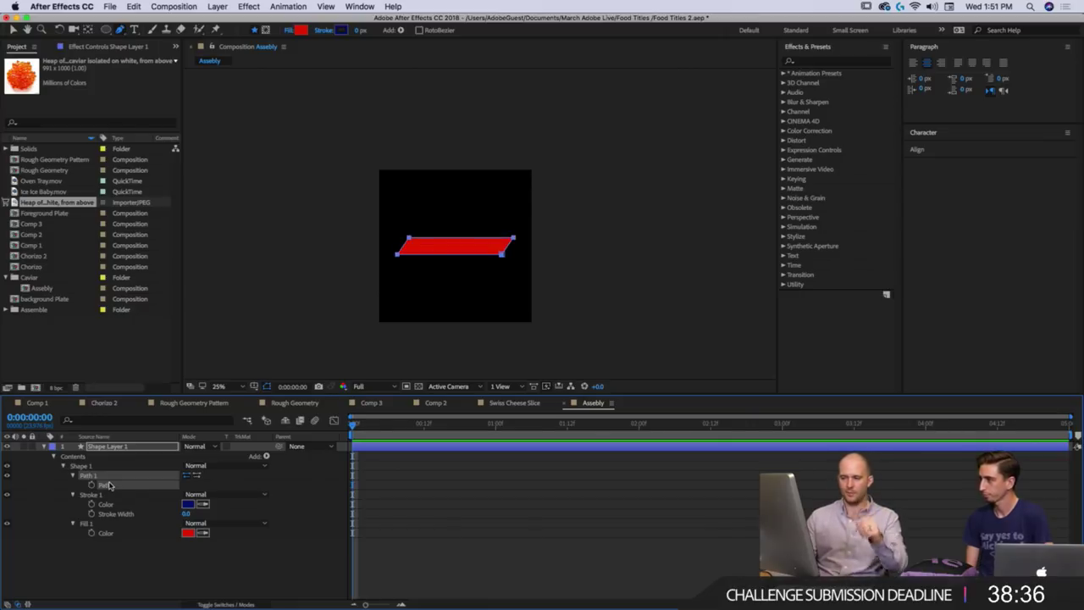
{"action": "key", "text": "v"}
{"action": "left_click", "coordinate": [232, 585]}
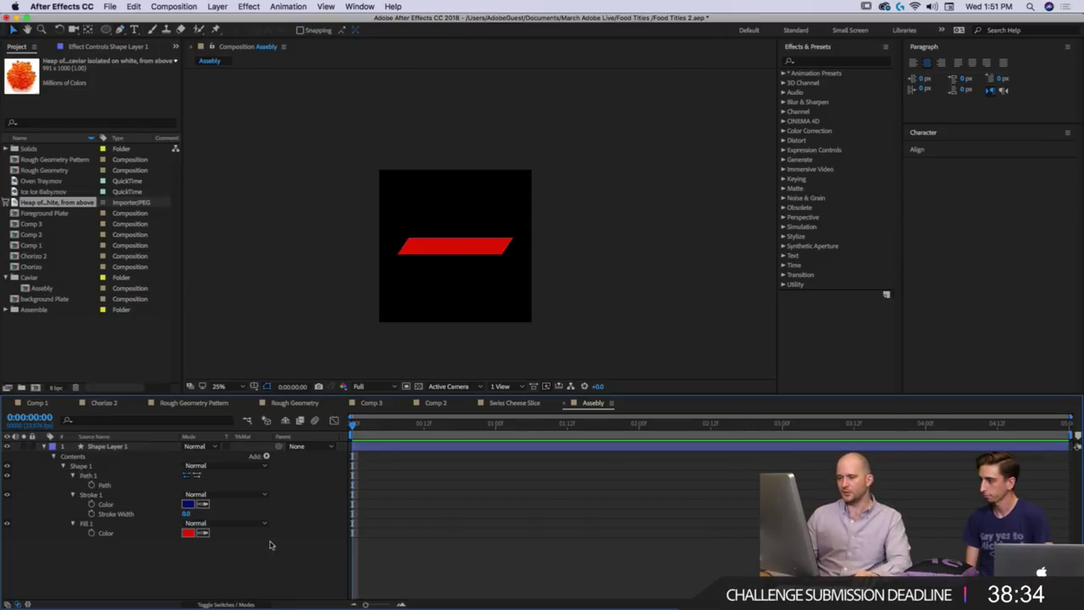
{"action": "left_click", "coordinate": [100, 495]}
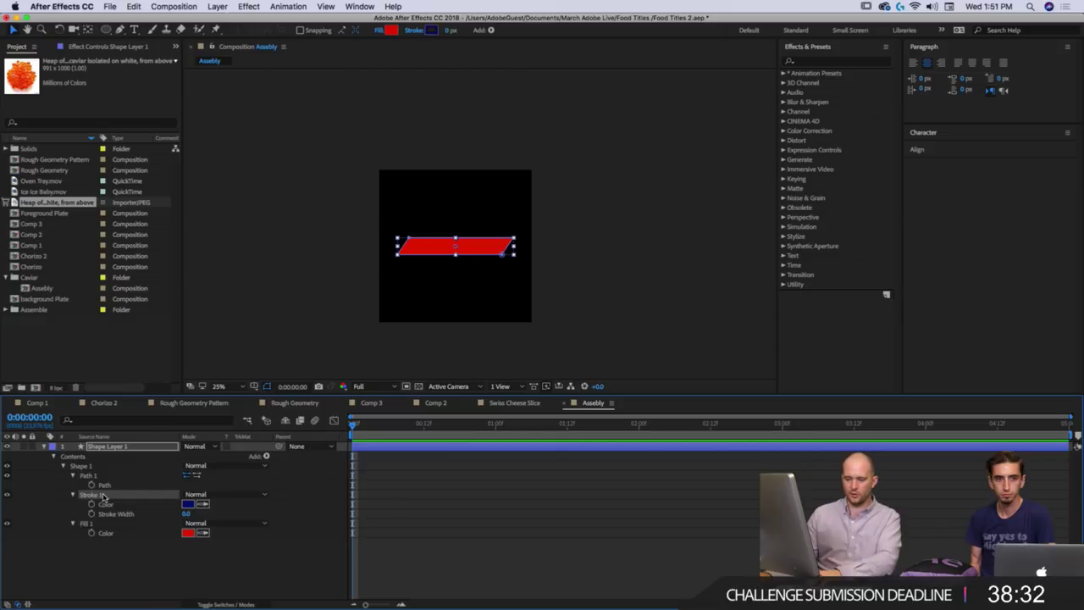
{"action": "key", "text": "Delete"}
Copy the tan base's hex color C69C6D from Illustrator and apply it as the parallelogram's fill in After Effects.
{"action": "key", "text": "super+Tab"}
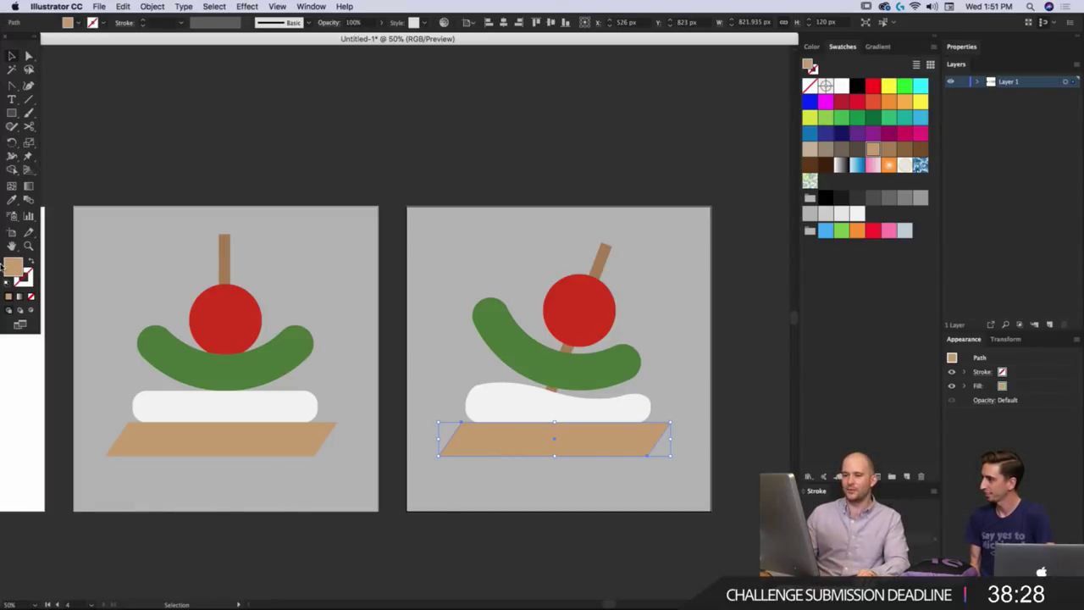
{"action": "double_click", "coordinate": [13, 267]}
{"action": "key", "text": "super+c"}
{"action": "key", "text": "super+Tab"}
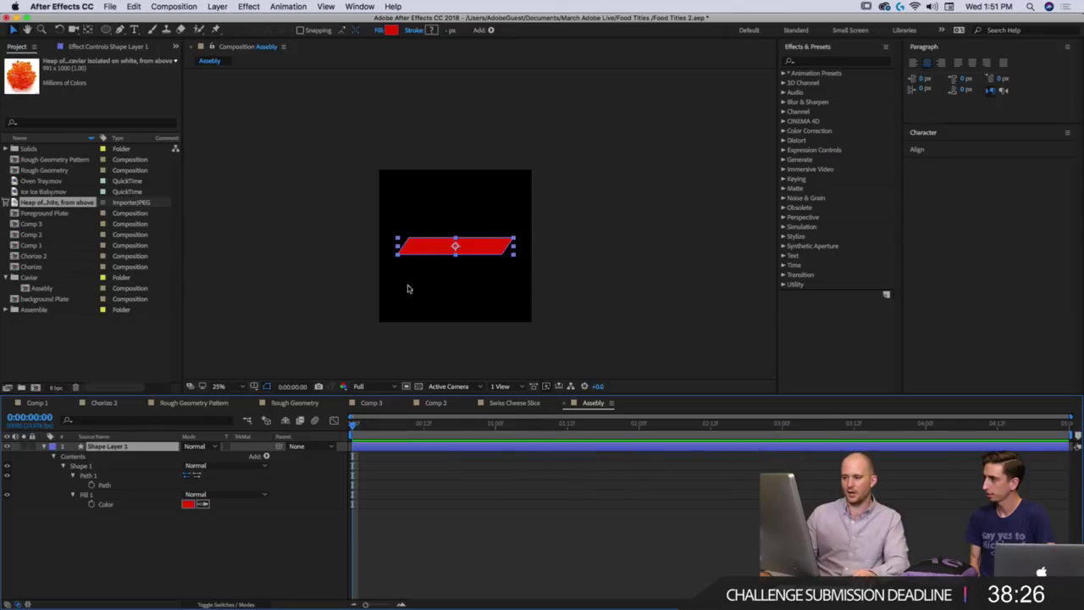
{"action": "left_click", "coordinate": [439, 241]}
{"action": "left_click", "coordinate": [392, 30]}
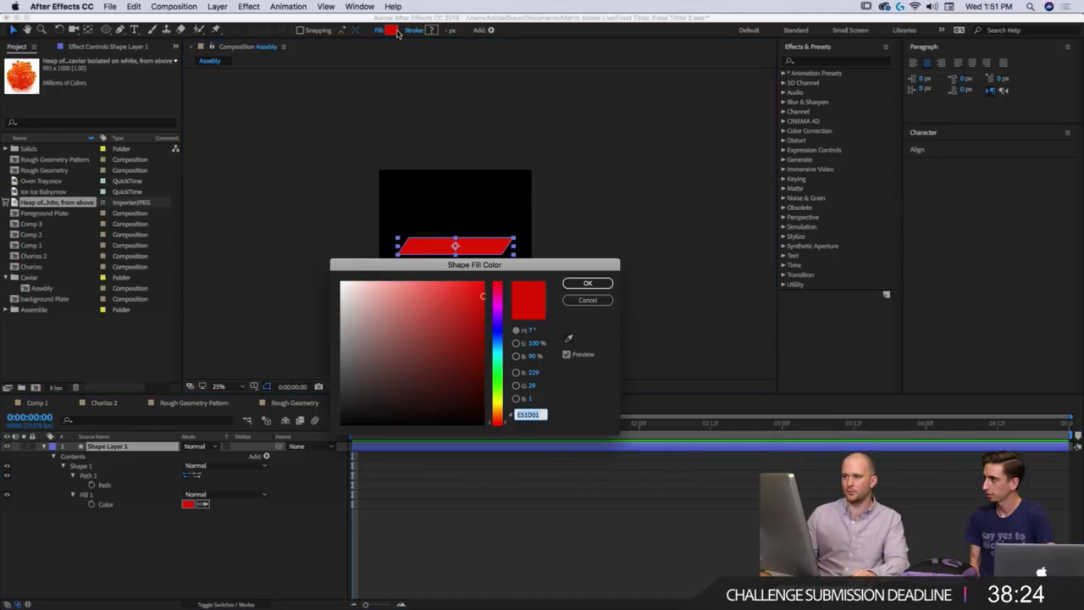
{"action": "key", "text": "super+v"}
{"action": "key", "text": "Return"}
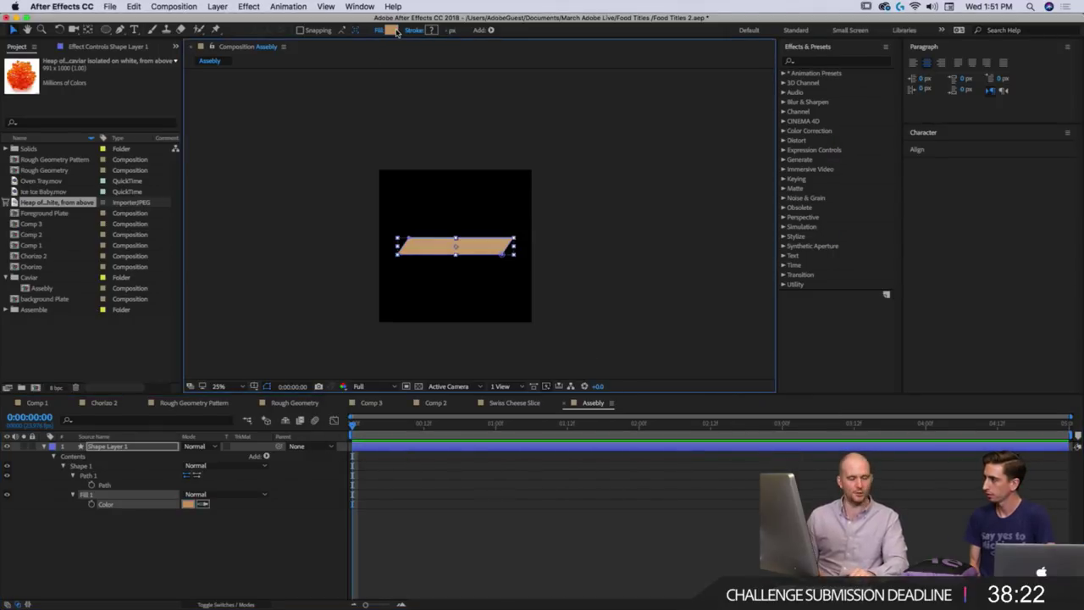
Compare the fill's hex value in After Effects and Illustrator, cancel both color pickers, and return to After Effects.
{"action": "left_click", "coordinate": [391, 31]}
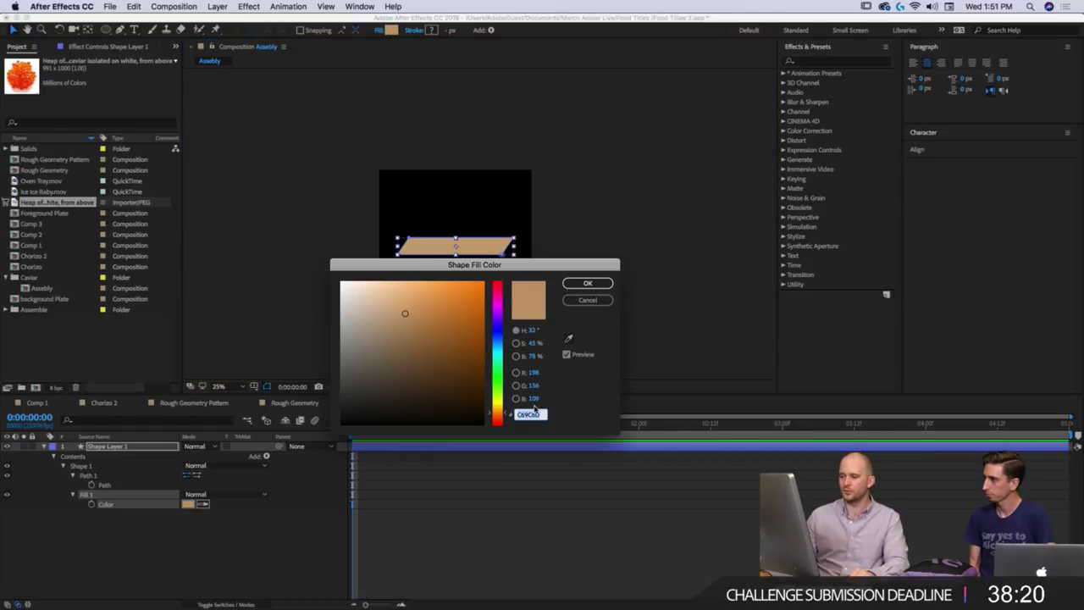
{"action": "left_click", "coordinate": [592, 299]}
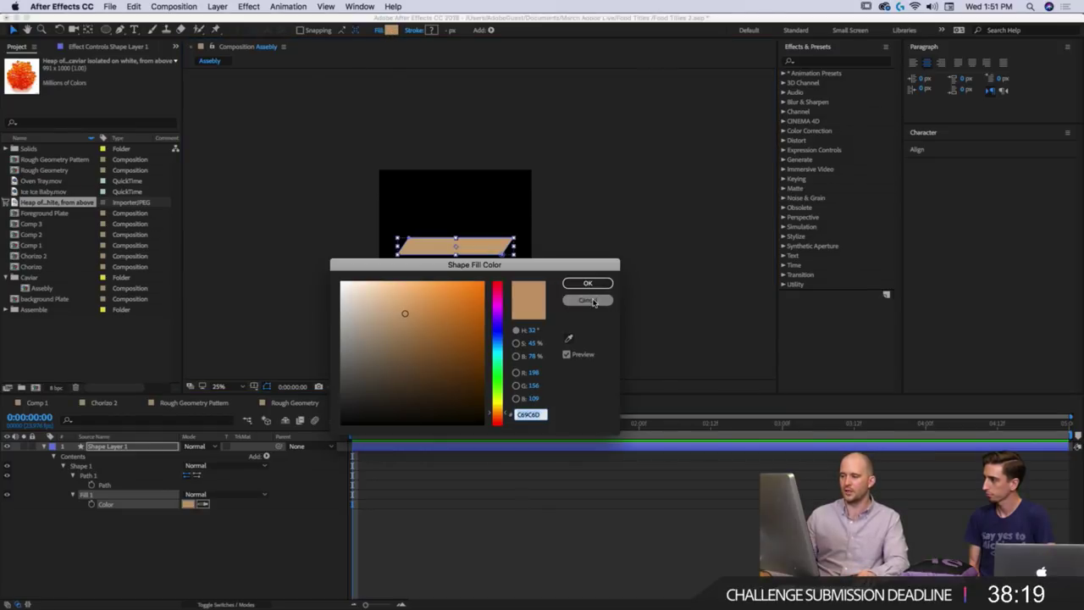
{"action": "left_click", "coordinate": [565, 531]}
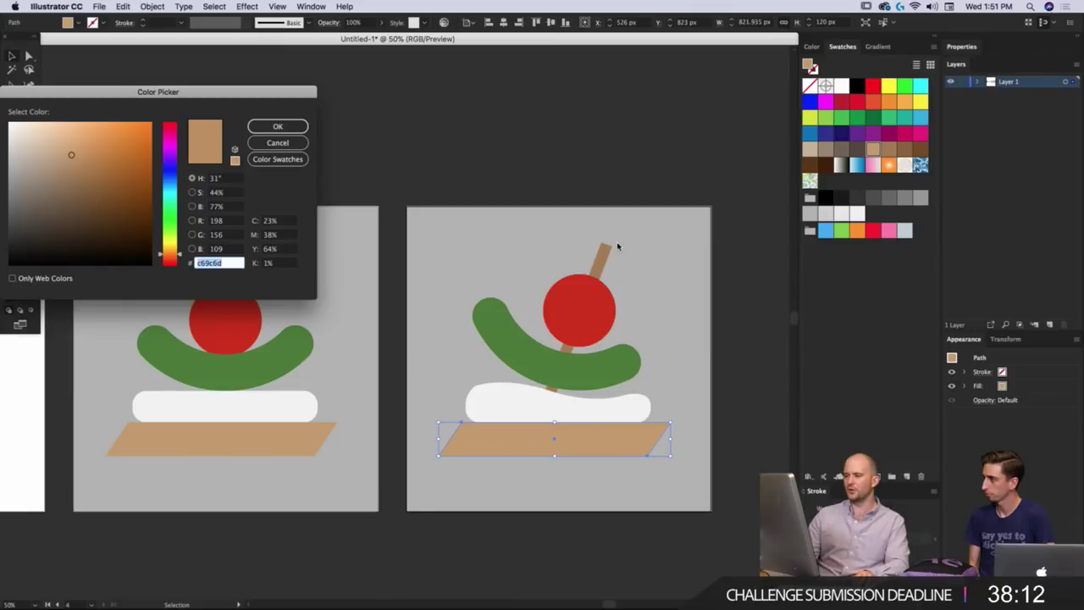
{"action": "left_click", "coordinate": [296, 144]}
{"action": "key", "text": "super+Tab"}
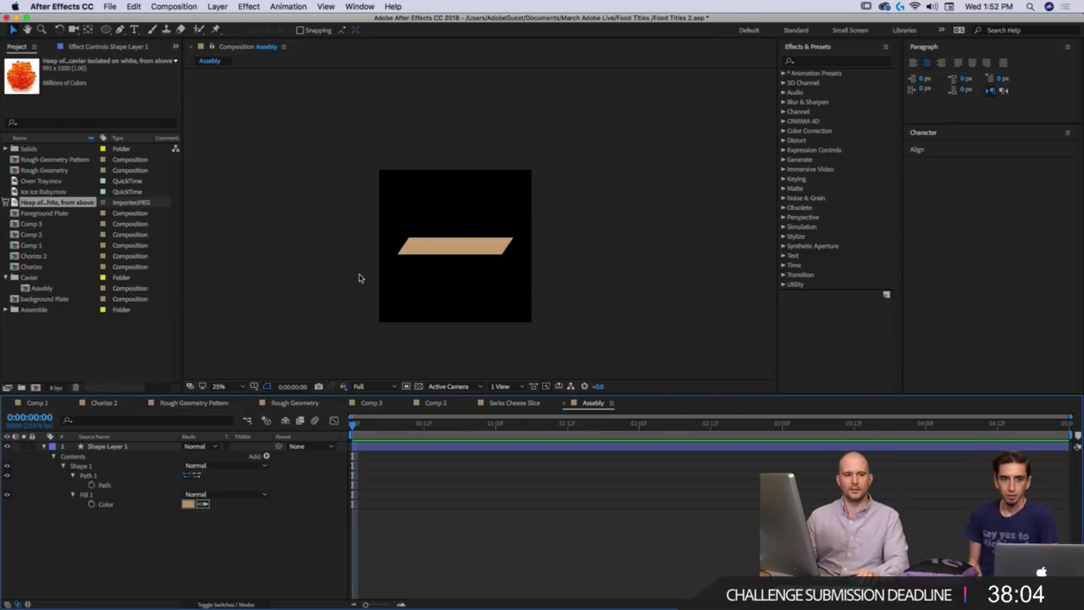
Move the tan parallelogram's anchor point to its lower-left corner with the Pan Behind tool.
{"action": "left_click", "coordinate": [427, 247]}
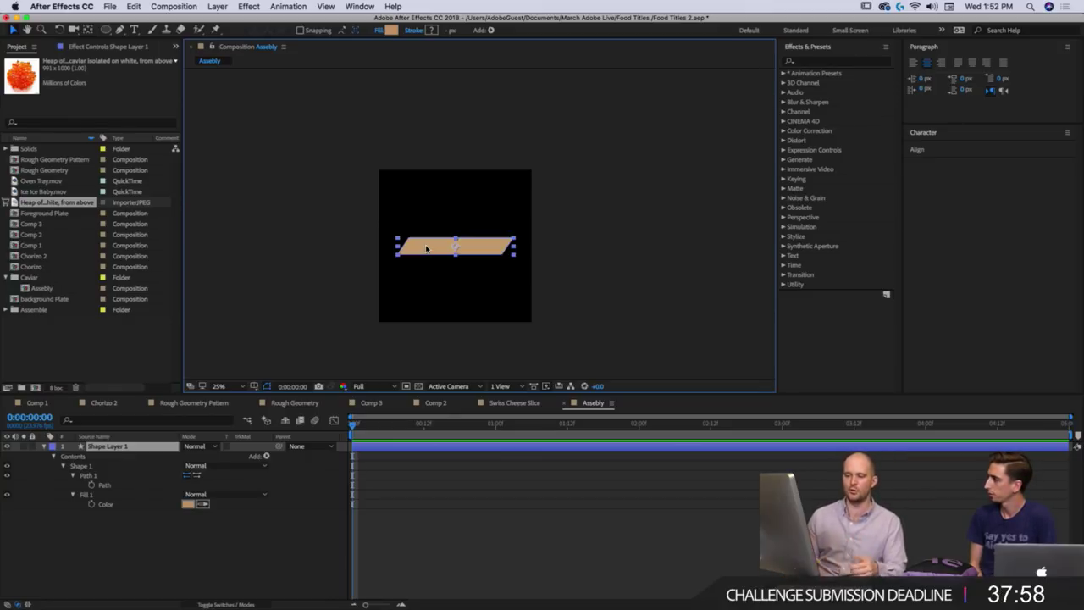
{"action": "left_click_drag", "start_coordinate": [375, 430], "coordinate": [325, 429]}
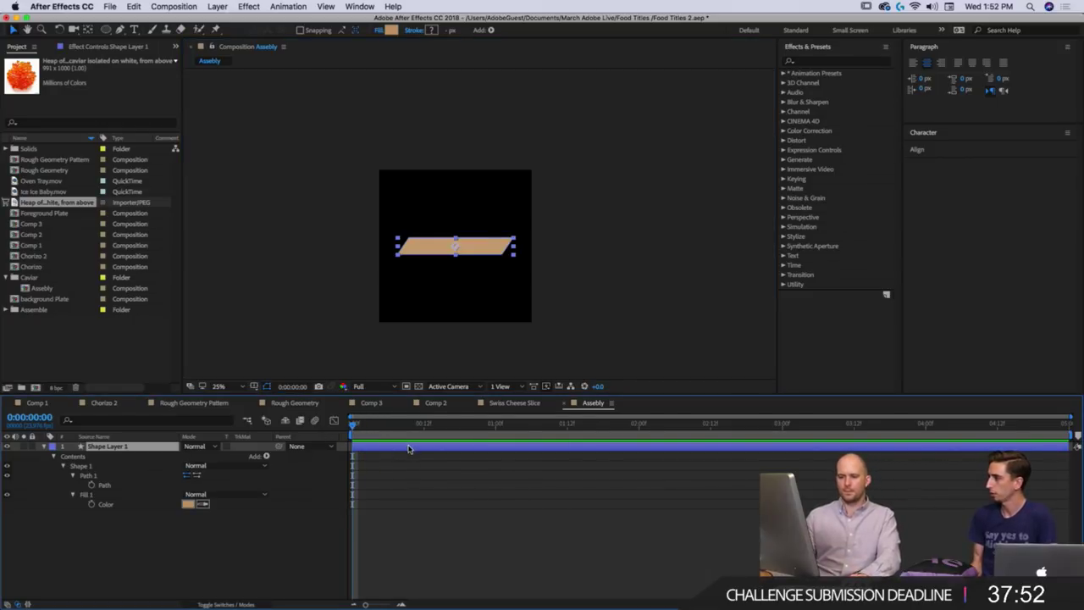
{"action": "key", "text": "y"}
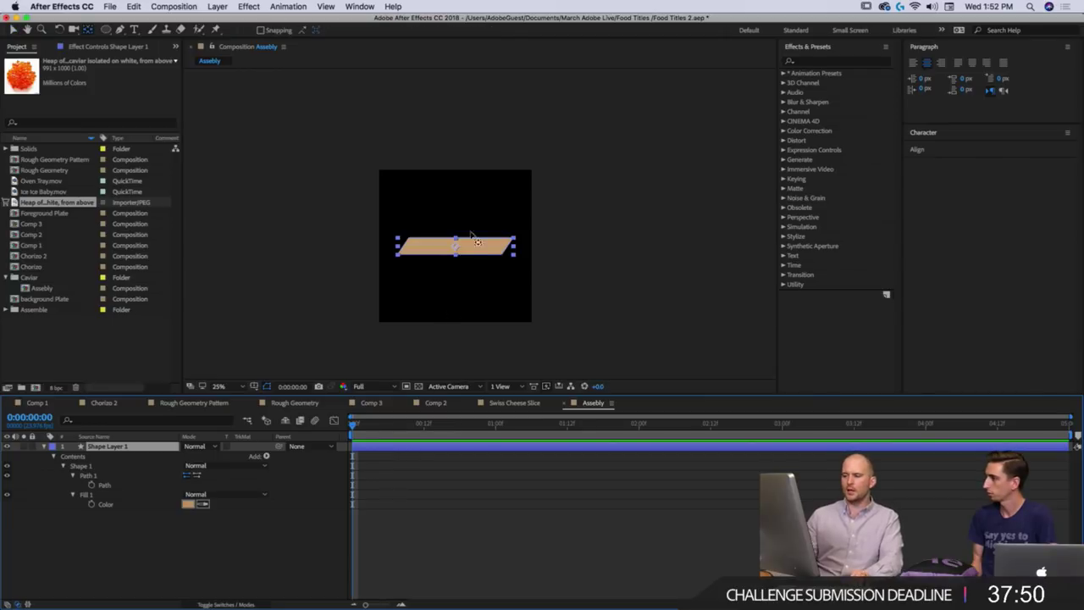
{"action": "left_click_drag", "start_coordinate": [455, 245], "coordinate": [398, 254]}
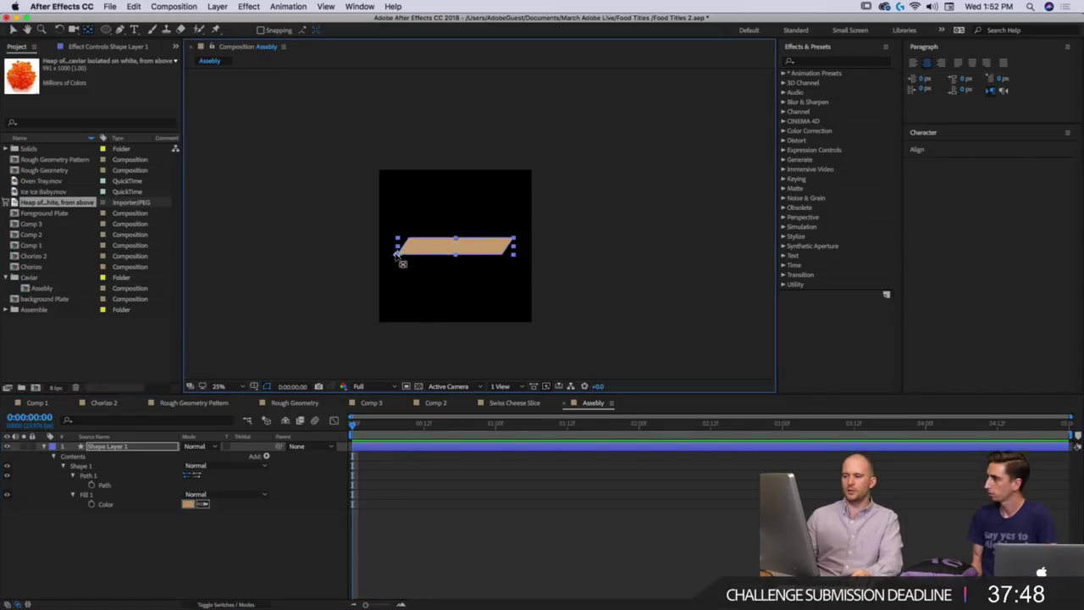
Try rotating the tan parallelogram about its lower-left corner anchor point.
{"action": "key", "text": "w"}
{"action": "left_click_drag", "start_coordinate": [465, 258], "coordinate": [489, 283]}
{"action": "key", "text": "v"}
{"action": "left_click", "coordinate": [442, 511]}
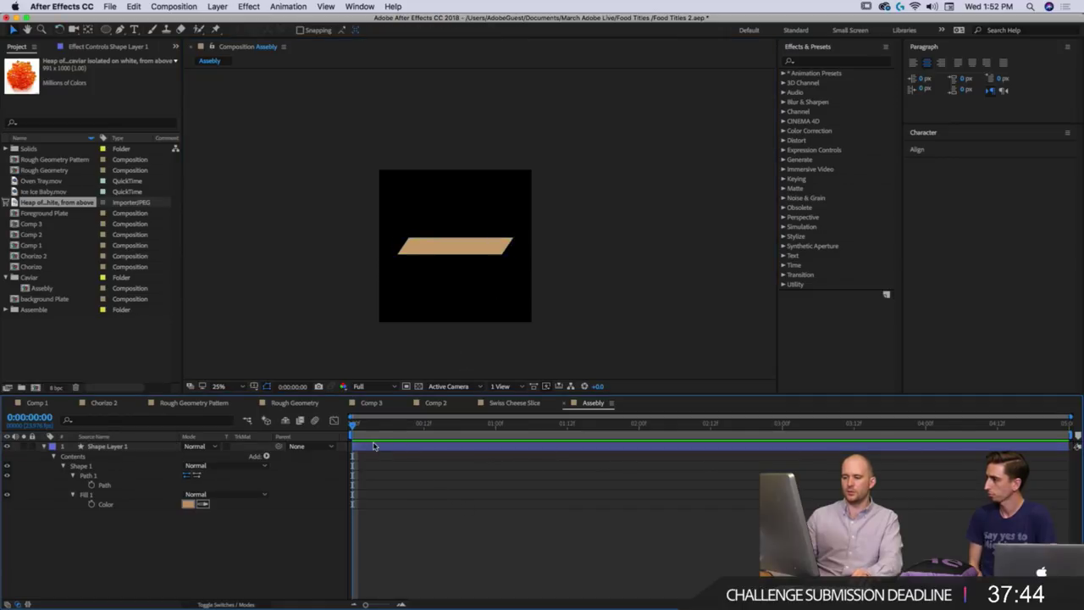
Display the Proportional Grid and lower the tan parallelogram onto the grid's lowest horizontal line.
{"action": "left_click", "coordinate": [372, 449]}
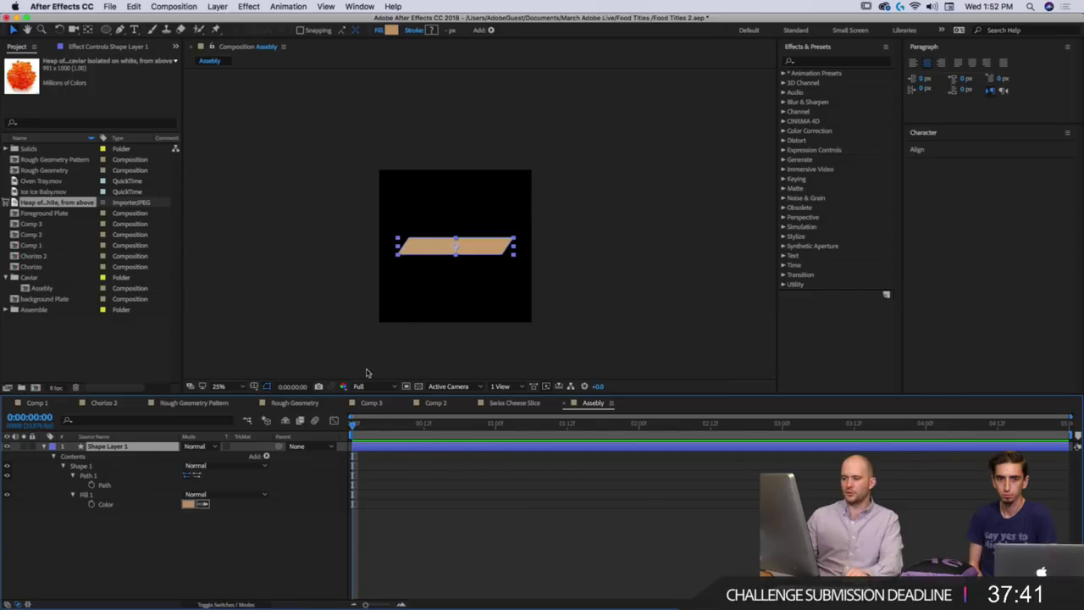
{"action": "left_click", "coordinate": [266, 386]}
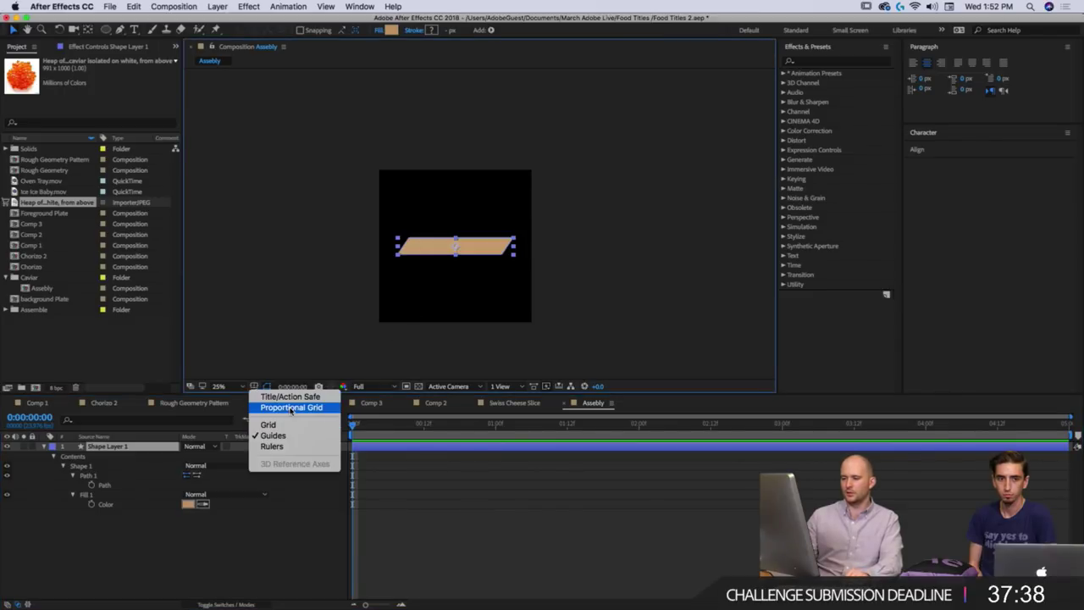
{"action": "left_click", "coordinate": [323, 408]}
{"action": "scroll", "coordinate": [455, 271], "scroll_direction": "up", "scroll_amount": 1}
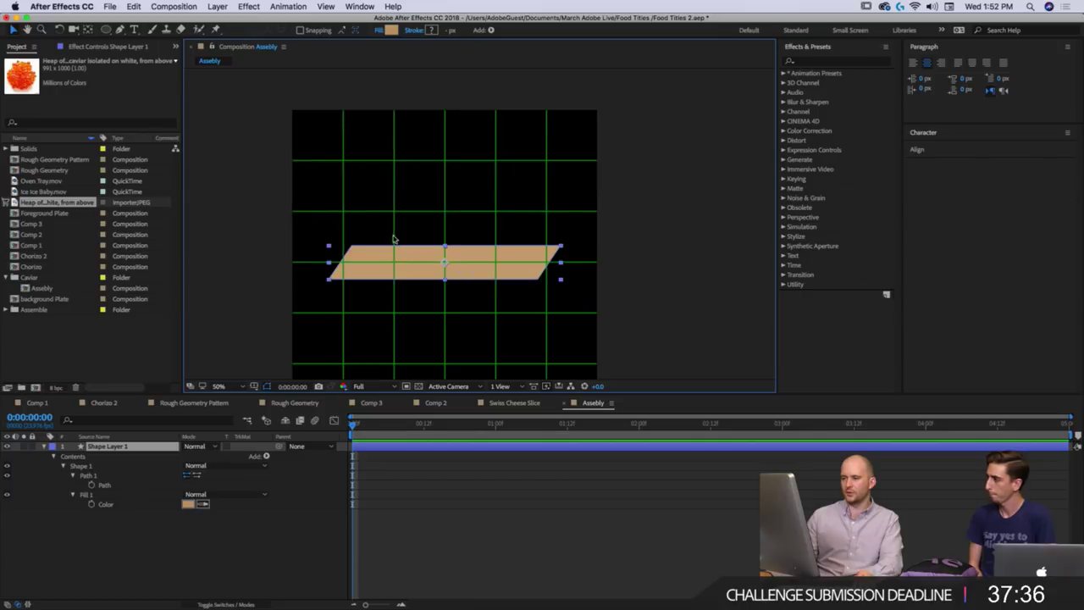
{"action": "scroll", "coordinate": [461, 264], "scroll_direction": "down", "scroll_amount": 1}
{"action": "left_click_drag", "start_coordinate": [461, 264], "coordinate": [467, 305]}
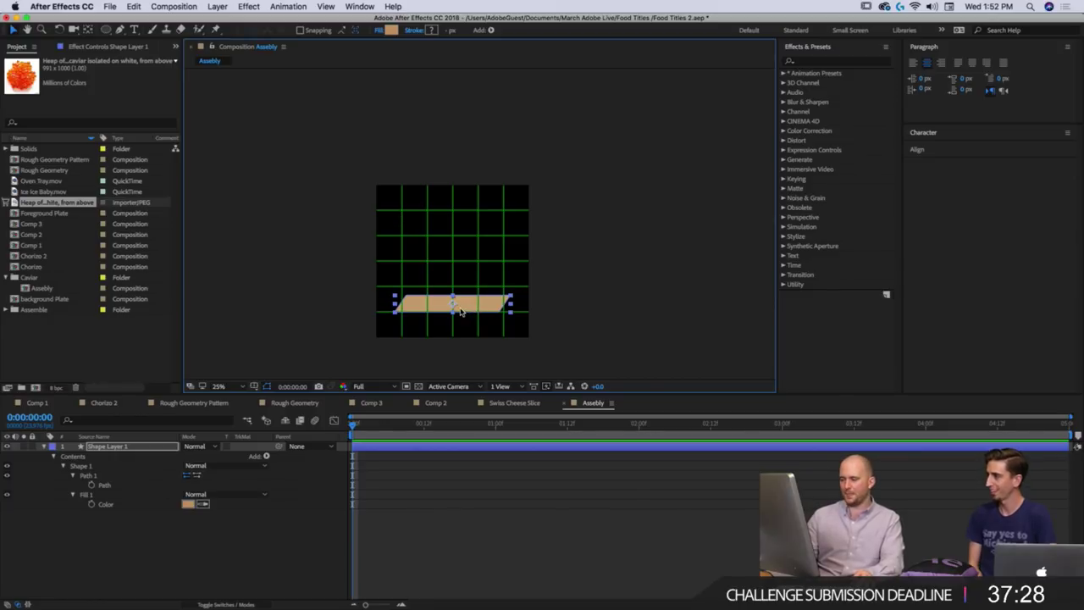
{"action": "left_click", "coordinate": [458, 523]}
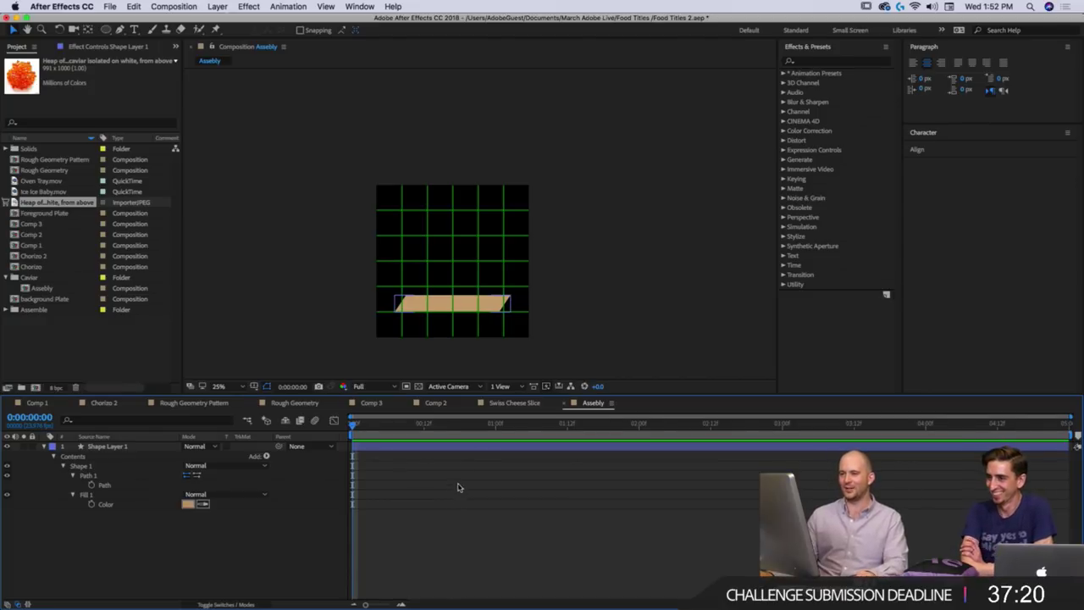
Free-transform the parallelogram's whole path, widening it from the center and stretching it to about one grid cell high.
{"action": "left_click", "coordinate": [451, 303]}
{"action": "scroll", "coordinate": [450, 319], "scroll_direction": "up", "scroll_amount": 1}
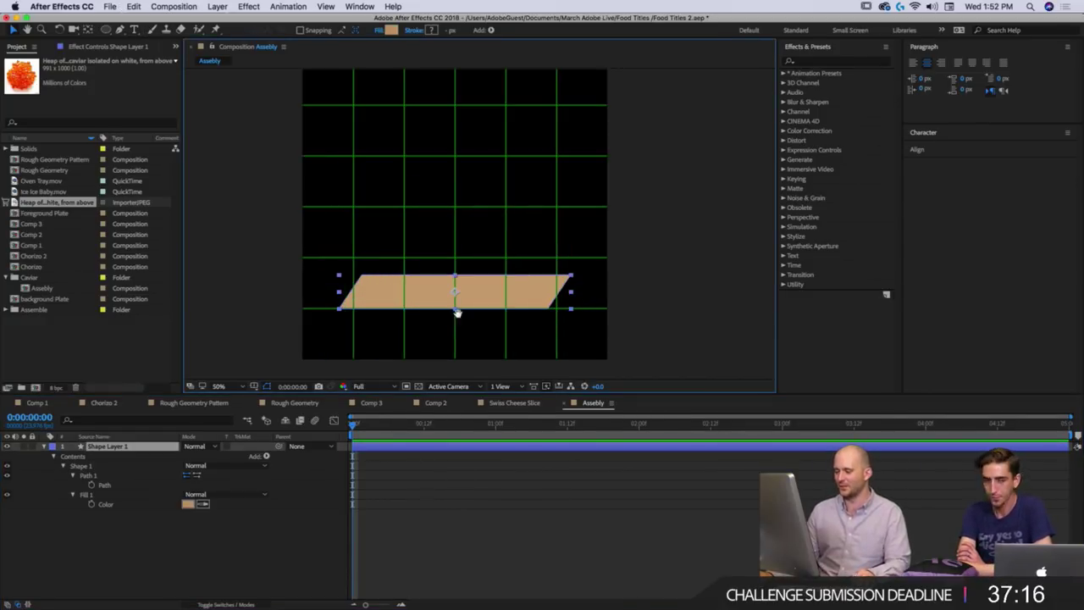
{"action": "left_click_drag", "start_coordinate": [464, 292], "coordinate": [472, 276]}
{"action": "double_click", "coordinate": [470, 268]}
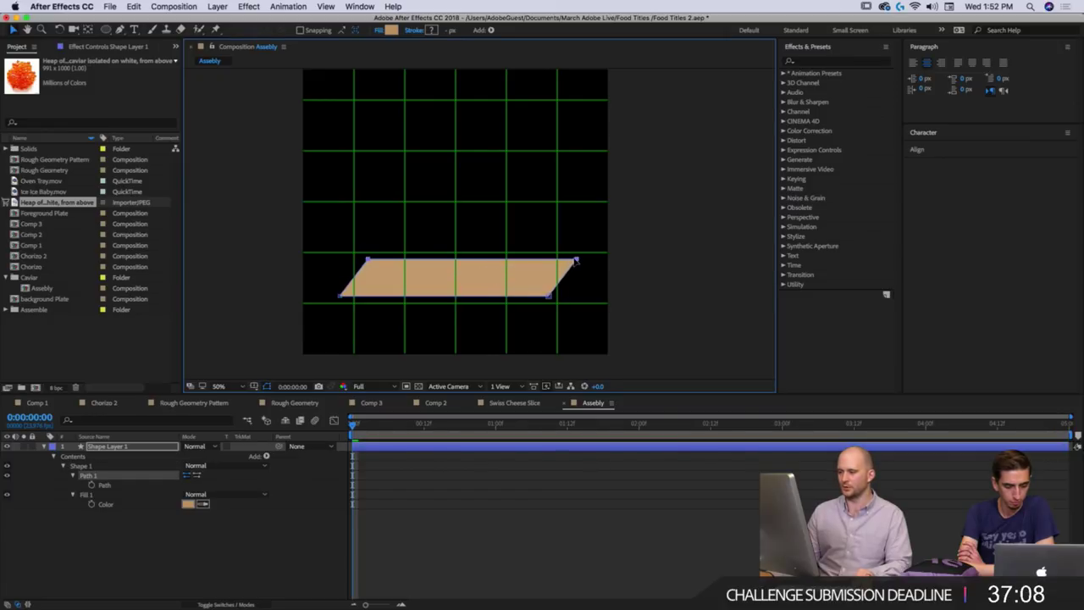
{"action": "left_click_drag", "start_coordinate": [591, 243], "coordinate": [302, 331]}
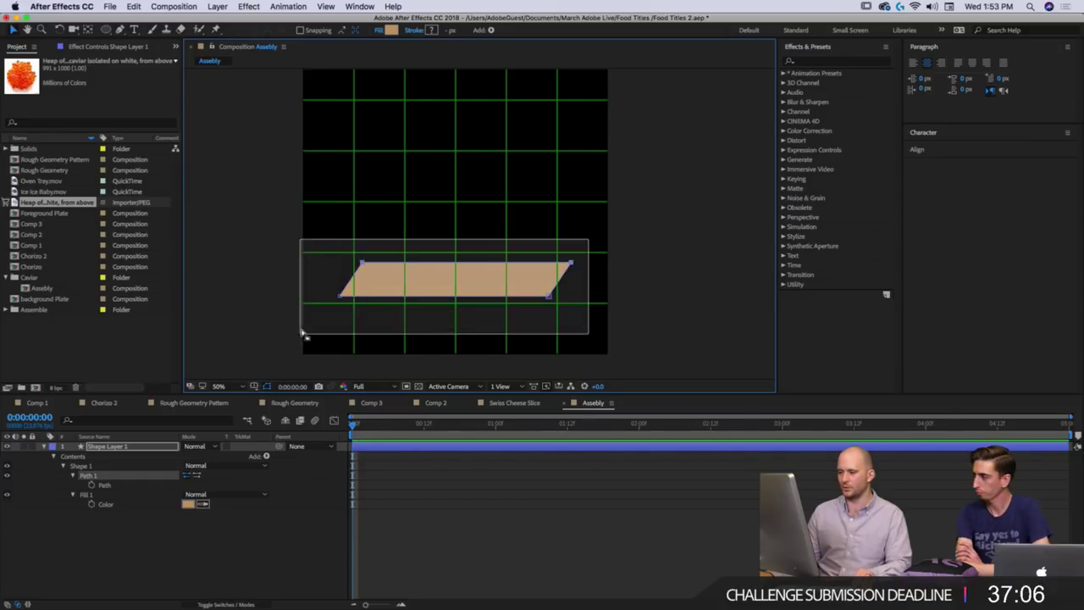
{"action": "double_click", "coordinate": [572, 261]}
{"action": "mouse_move", "coordinate": [572, 261]}
{"action": "left_mouse_down"}
{"action": "mouse_move", "coordinate": [615, 243]}
{"action": "mouse_move", "coordinate": [587, 261]}
{"action": "left_mouse_up"}
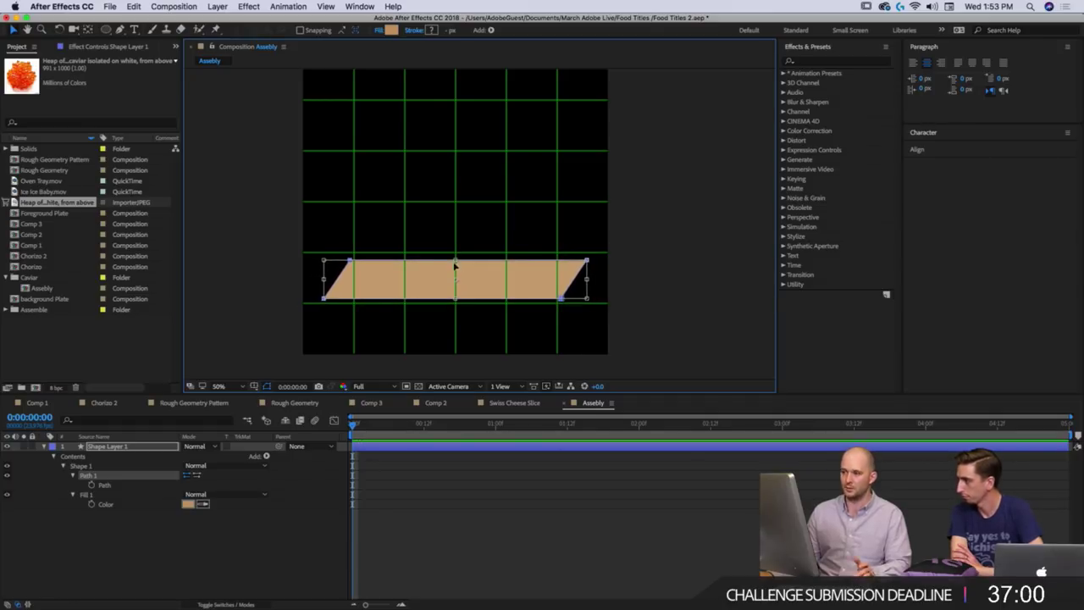
{"action": "left_click_drag", "start_coordinate": [456, 261], "coordinate": [456, 254]}
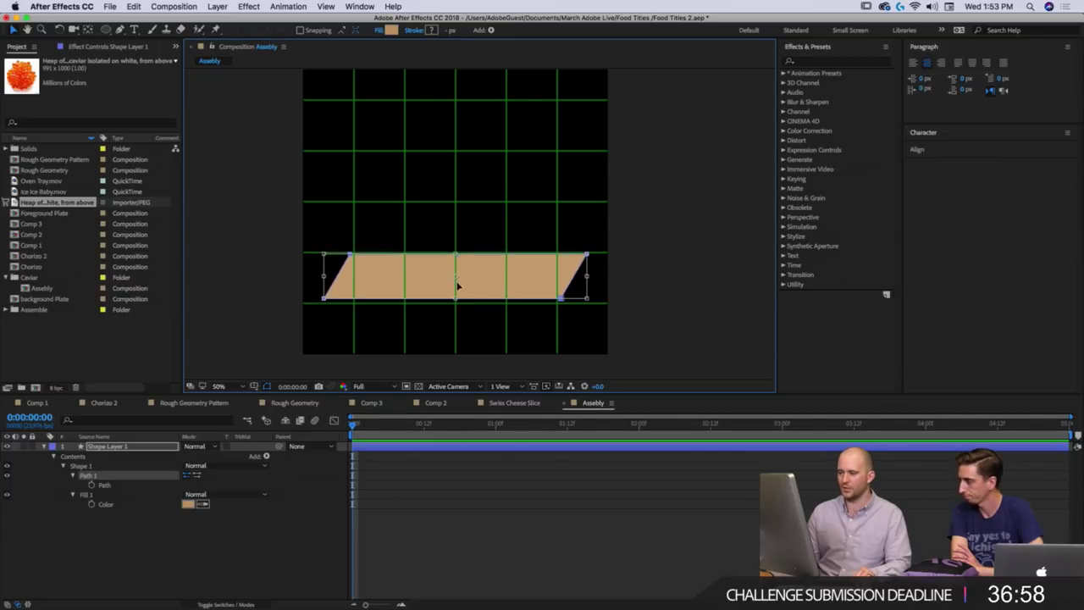
{"action": "left_click_drag", "start_coordinate": [455, 298], "coordinate": [455, 306]}
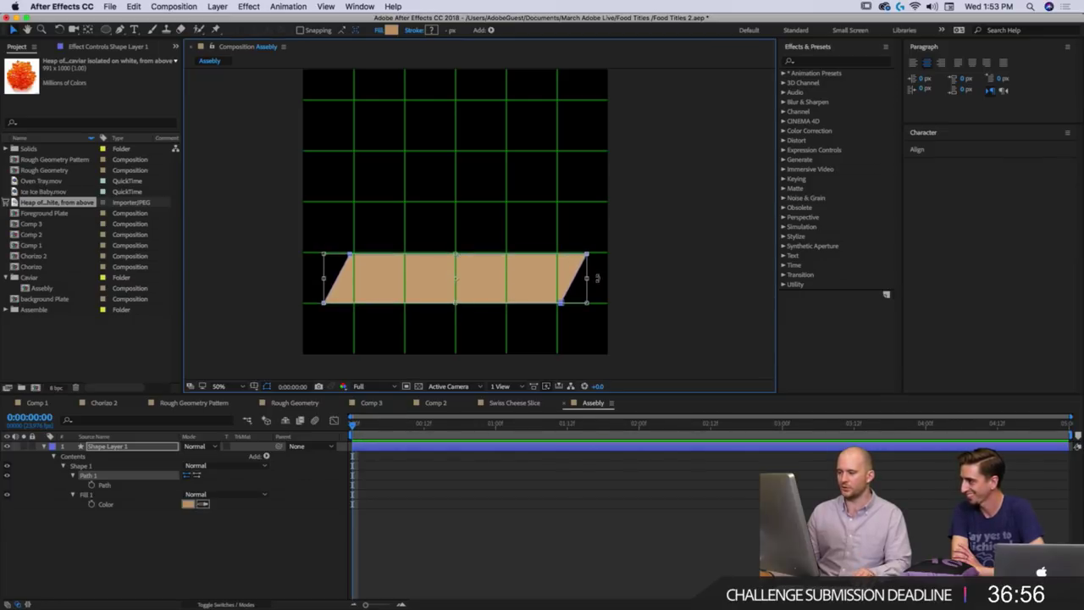
{"action": "left_click_drag", "start_coordinate": [588, 278], "coordinate": [581, 282]}
{"action": "left_click", "coordinate": [571, 496]}
Reveal only the Position, Scale, and Rotation properties of the parallelogram layer.
{"action": "left_click", "coordinate": [544, 447]}
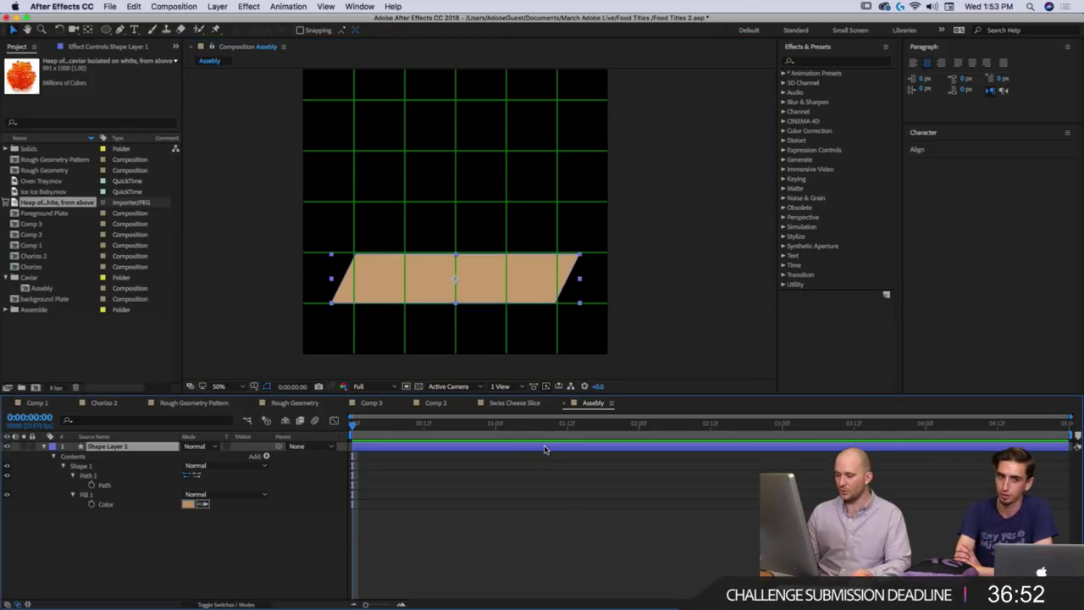
{"action": "key", "text": "shift+s"}
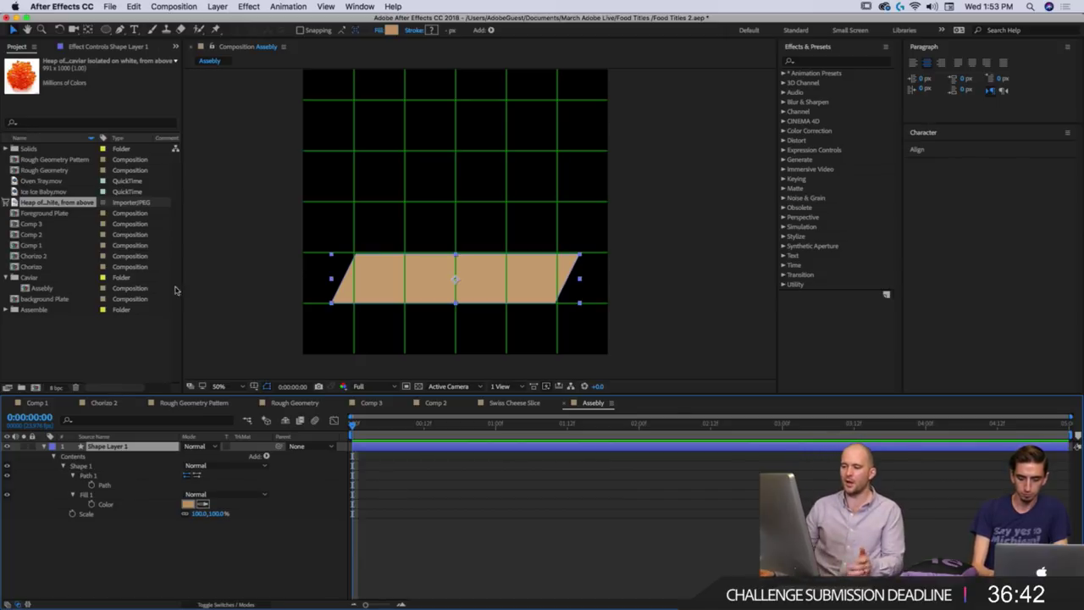
{"action": "scroll", "coordinate": [438, 269], "scroll_direction": "up", "scroll_amount": 2}
{"action": "left_click", "coordinate": [468, 447]}
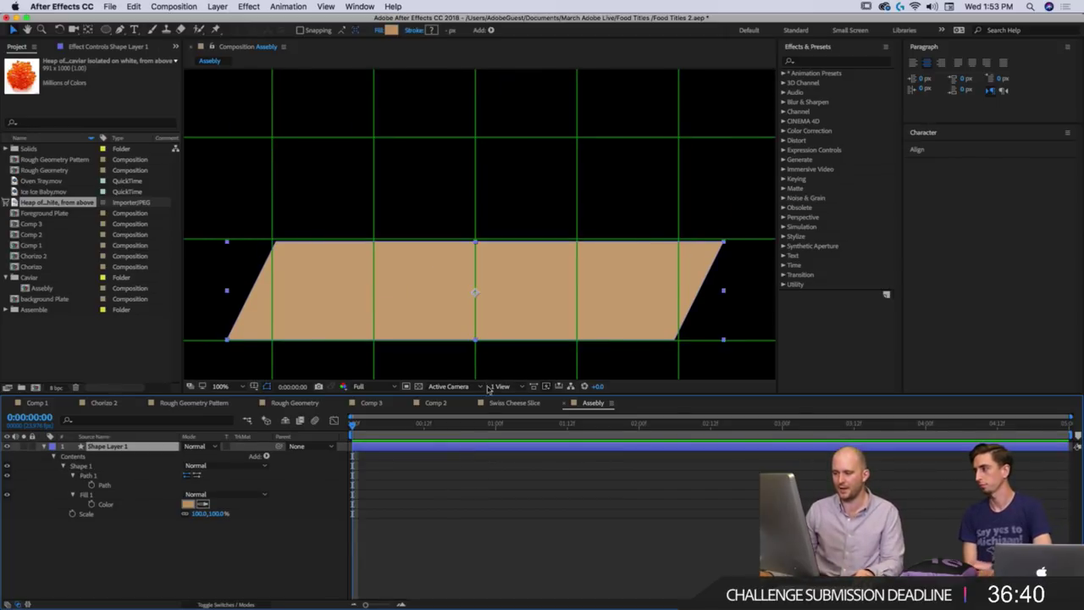
{"action": "left_click", "coordinate": [474, 292]}
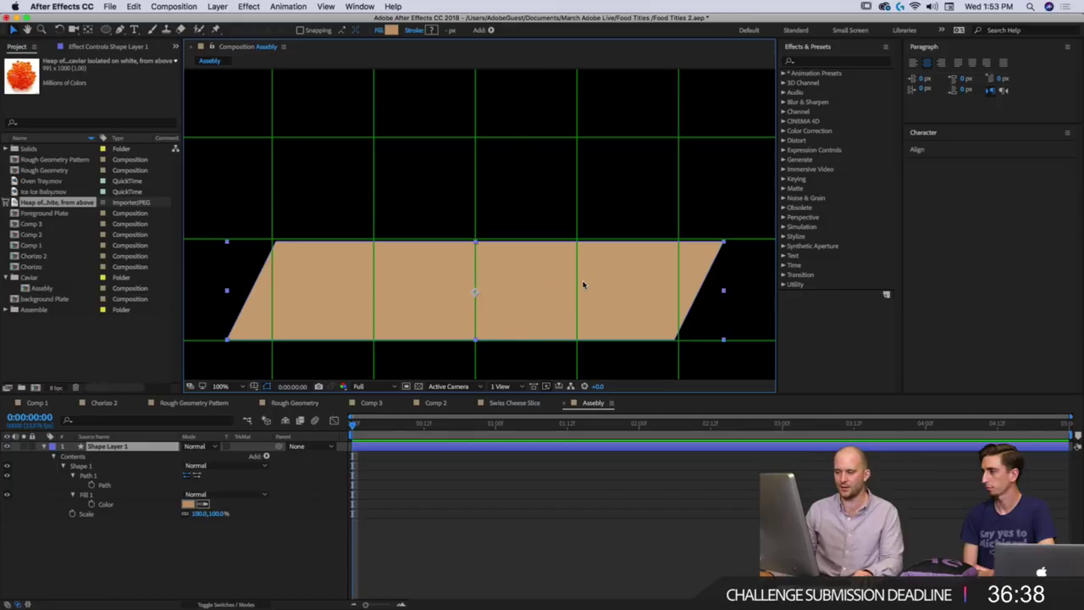
{"action": "scroll", "coordinate": [583, 284], "scroll_direction": "down", "scroll_amount": 2}
{"action": "scroll", "coordinate": [572, 286], "scroll_direction": "up", "scroll_amount": 1}
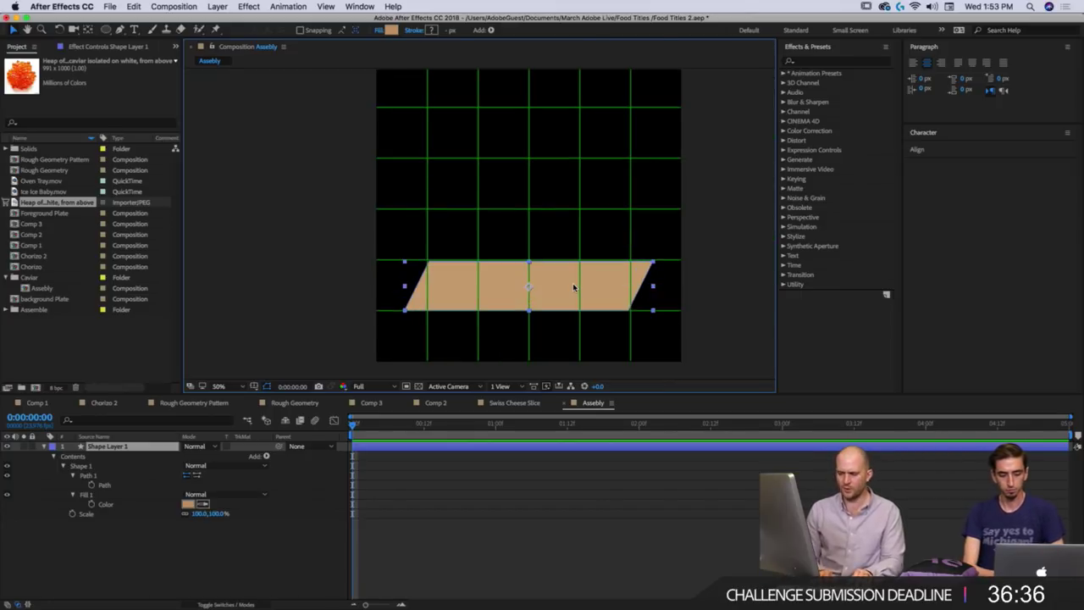
{"action": "key", "text": "s"}
{"action": "key", "text": "shift+p"}
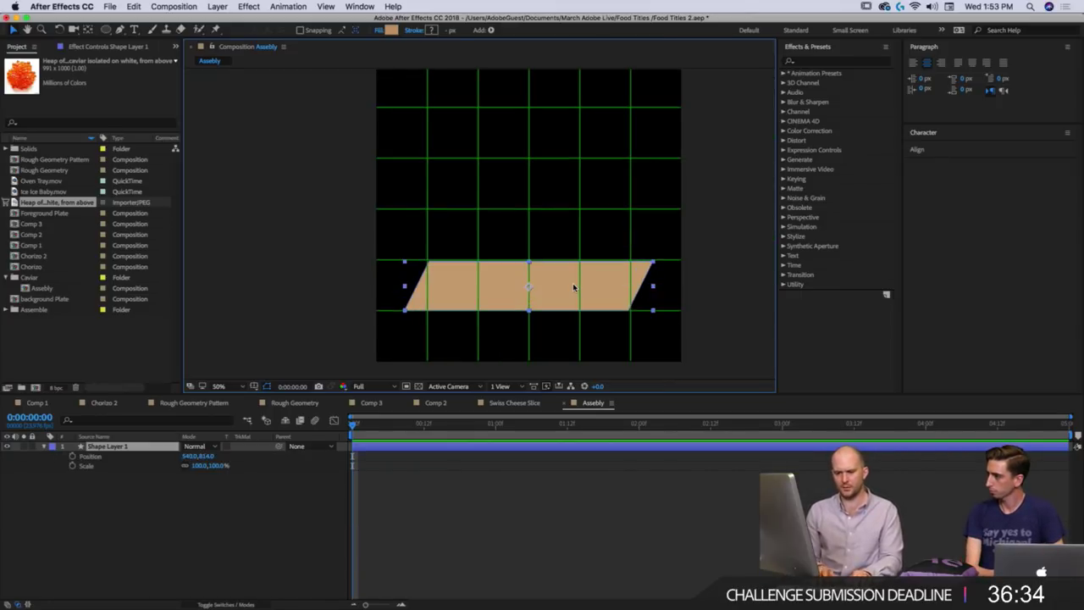
{"action": "key", "text": "shift+r"}
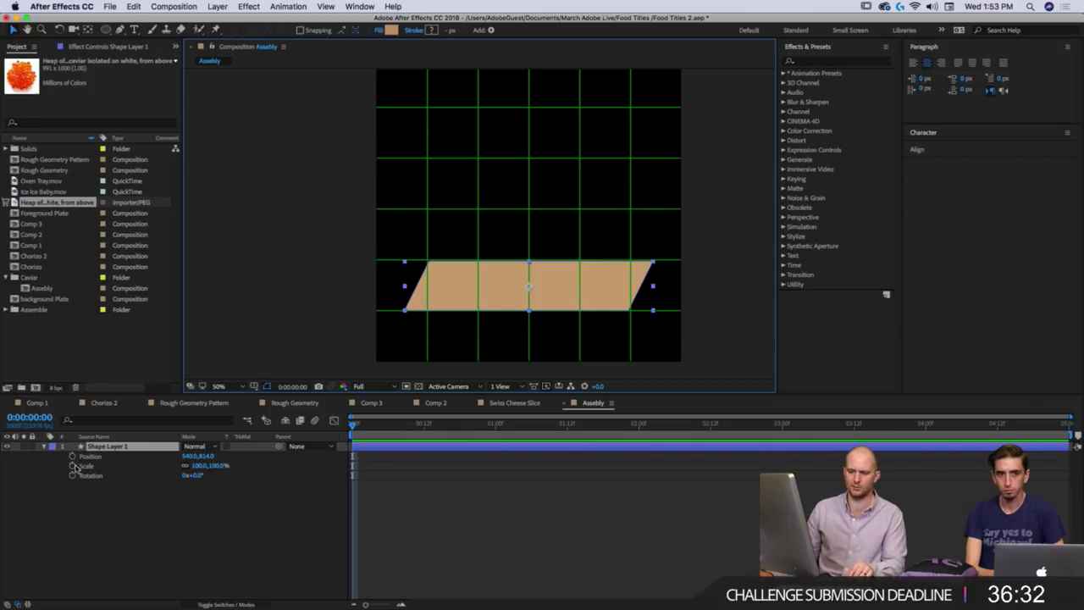
Set starting keyframes for the layer's Position, Scale, and Rotation at frame 11.
{"action": "left_click_drag", "start_coordinate": [368, 436], "coordinate": [423, 497]}
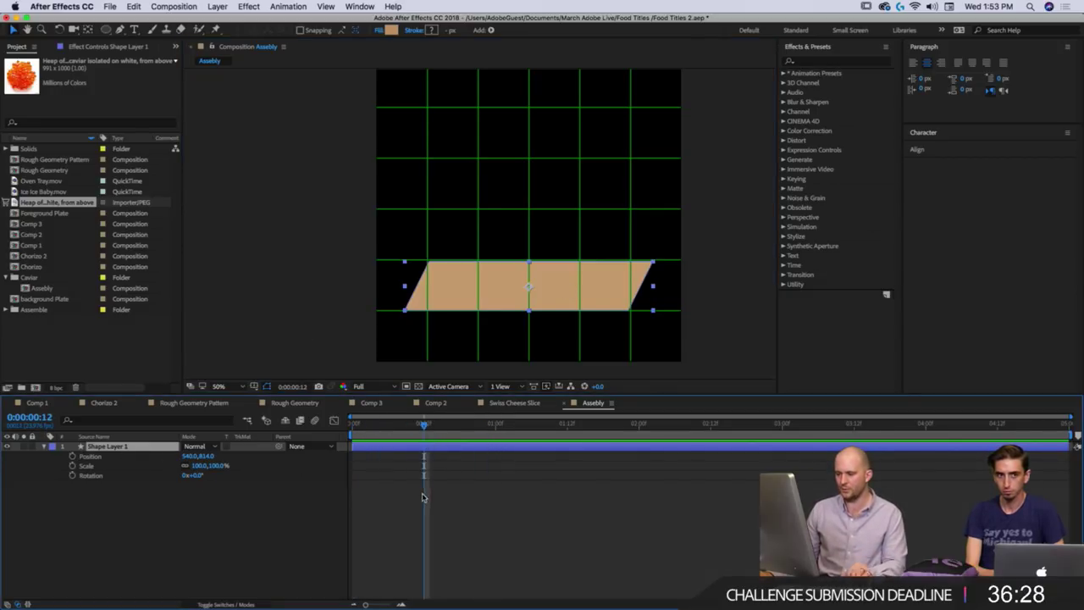
{"action": "left_click", "coordinate": [424, 497]}
{"action": "left_click", "coordinate": [415, 432]}
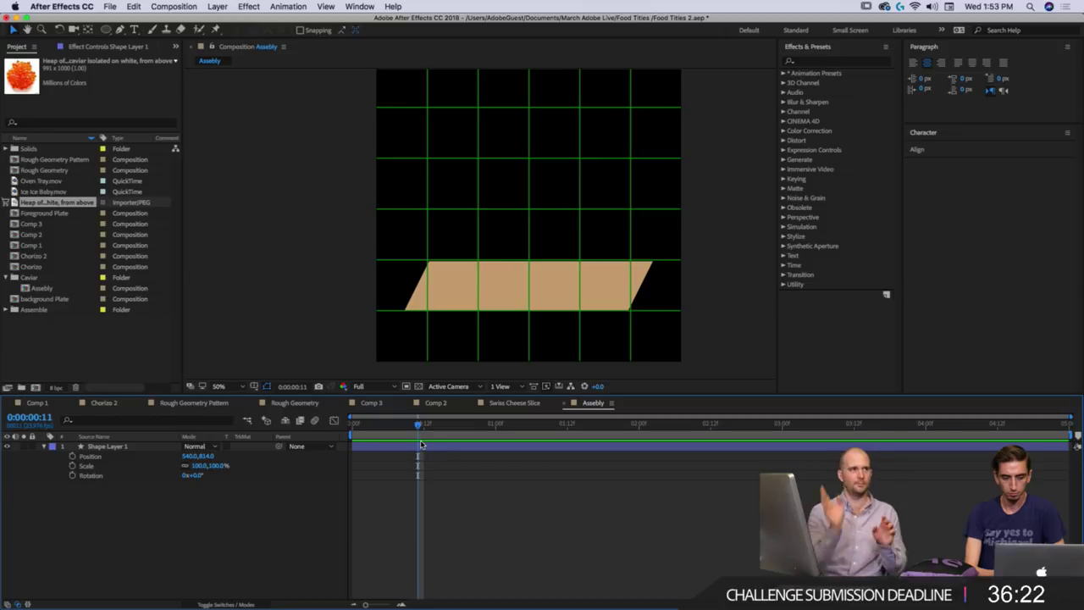
{"action": "left_click", "coordinate": [421, 444]}
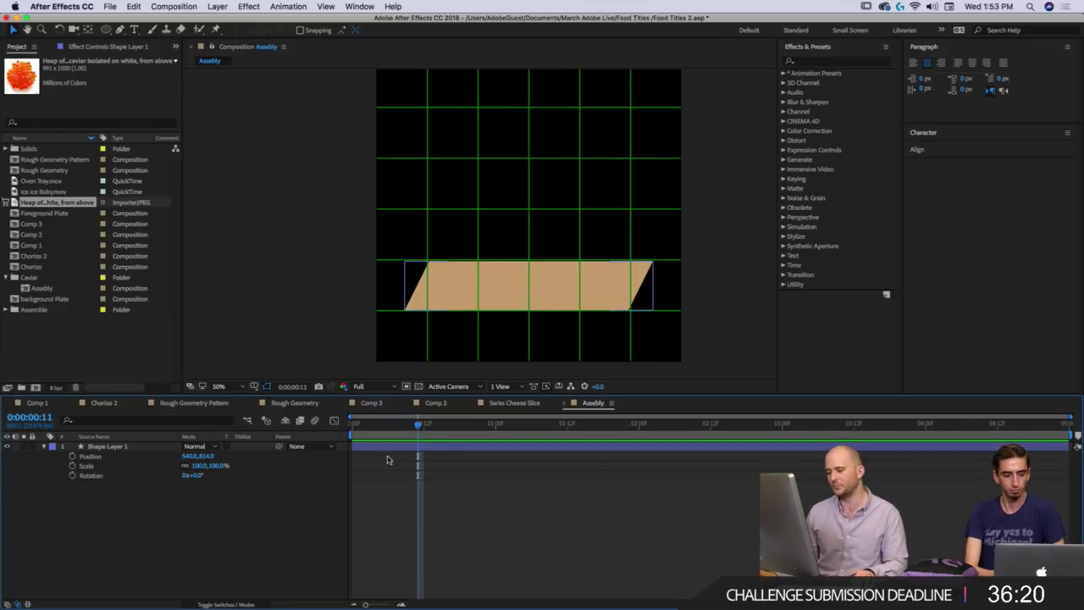
{"action": "left_click", "coordinate": [385, 449]}
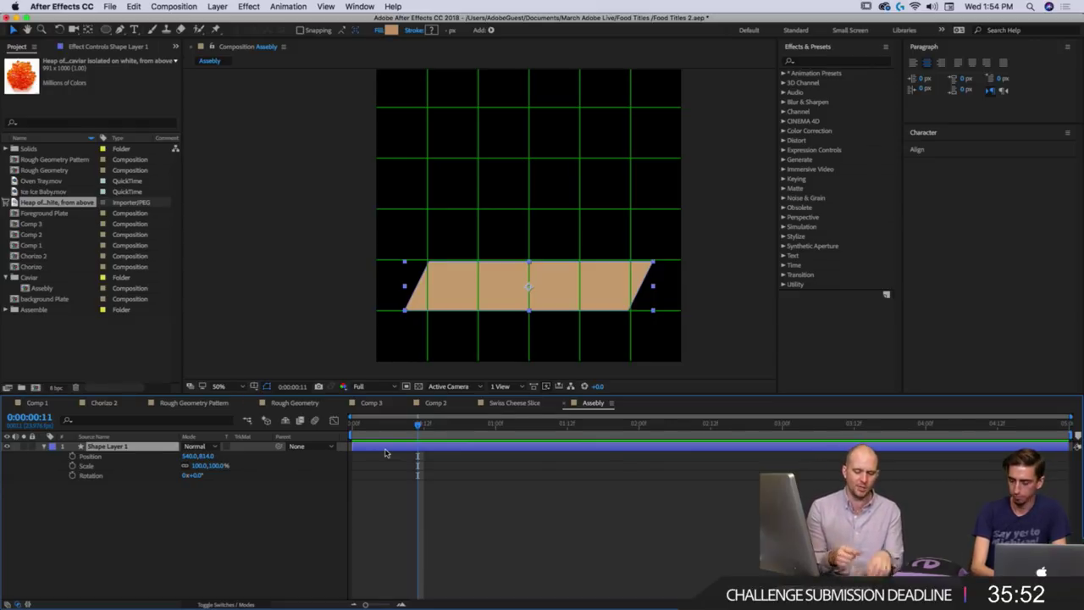
{"action": "left_click", "coordinate": [481, 511]}
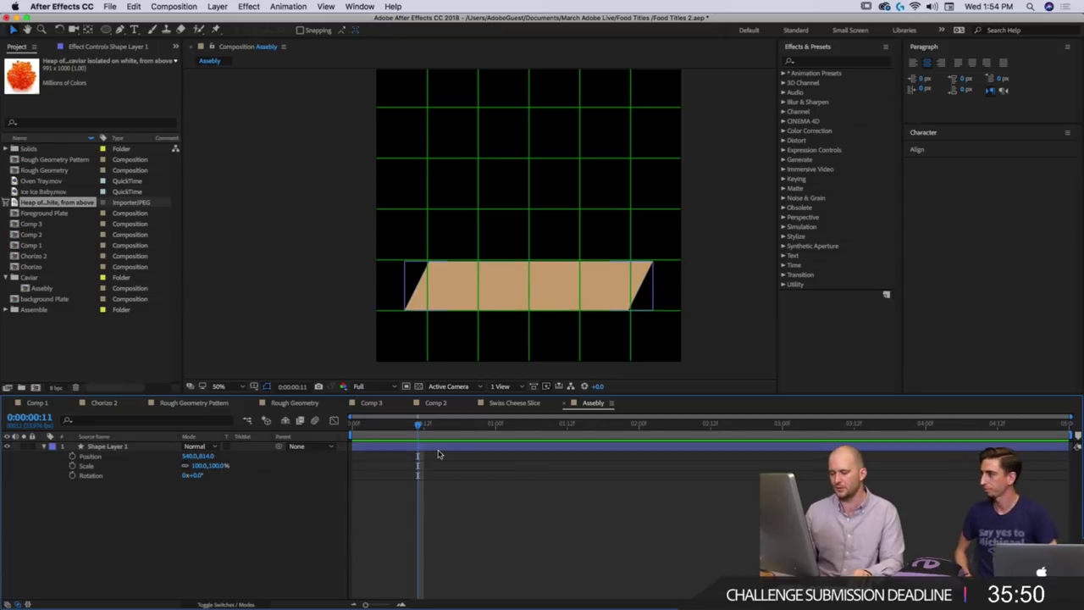
{"action": "left_click", "coordinate": [434, 449]}
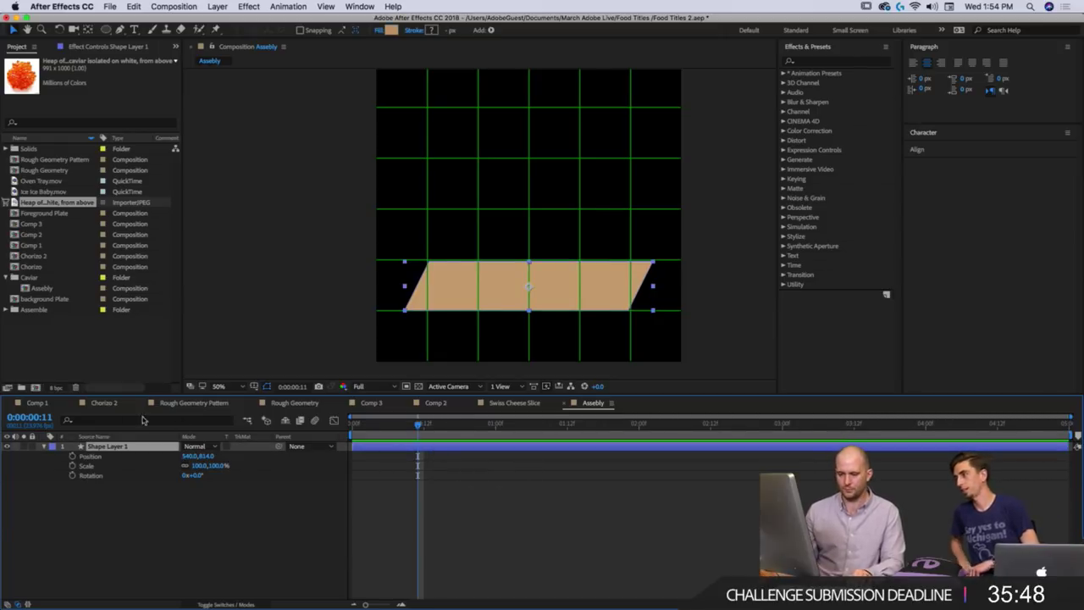
{"action": "left_click", "coordinate": [73, 456]}
{"action": "left_click", "coordinate": [73, 466]}
{"action": "left_click", "coordinate": [73, 475]}
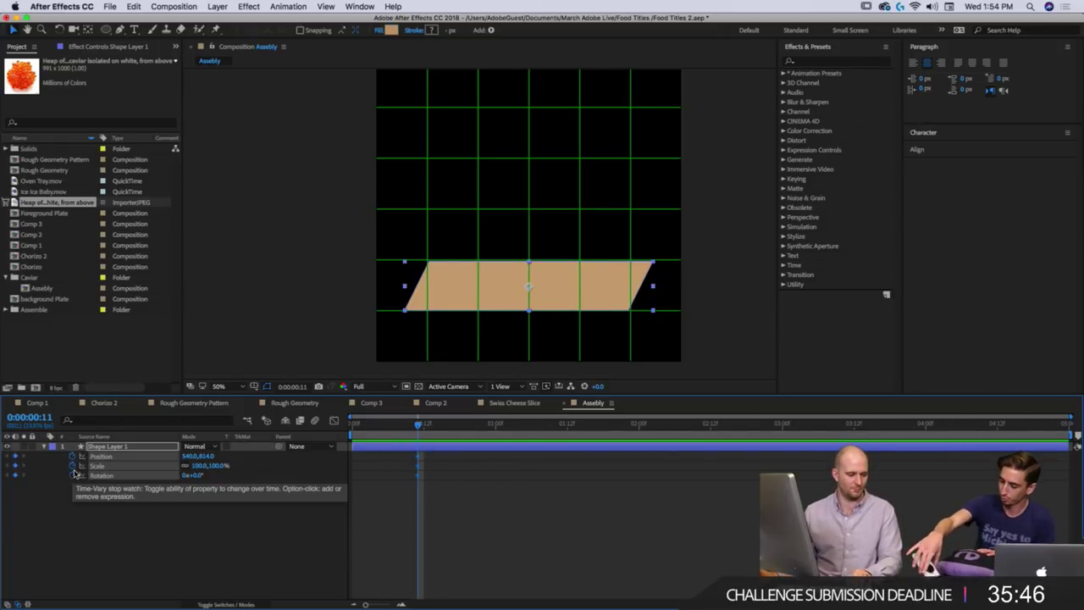
{"action": "left_click", "coordinate": [356, 457]}
At frame 0, set the parallelogram's Scale to 30%, Rotation to 39°, and Position to 540, 972.
{"action": "left_click", "coordinate": [540, 293]}
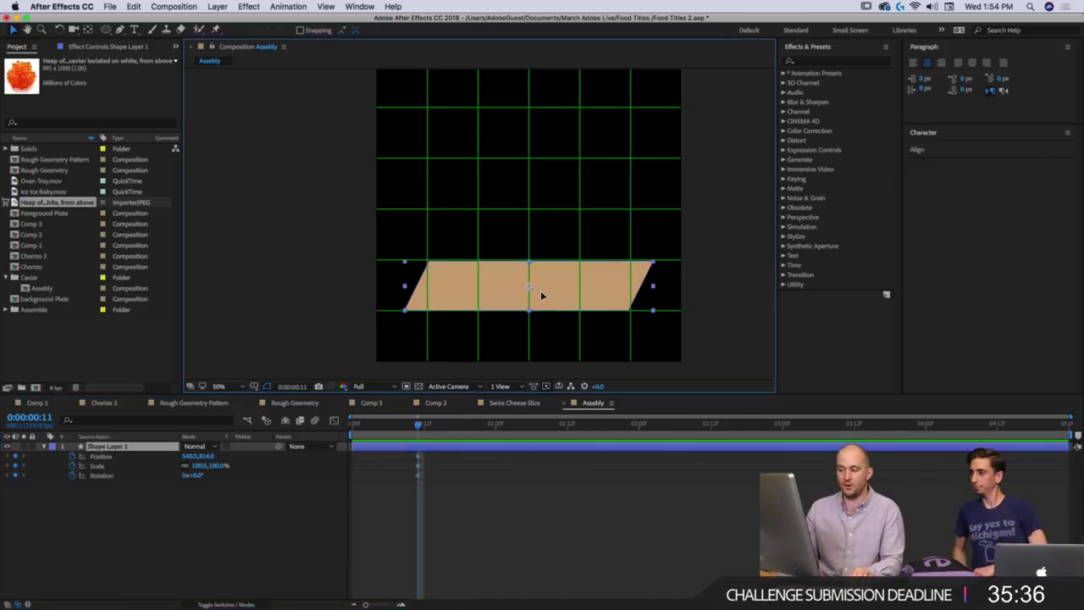
{"action": "left_click_drag", "start_coordinate": [417, 423], "coordinate": [353, 424]}
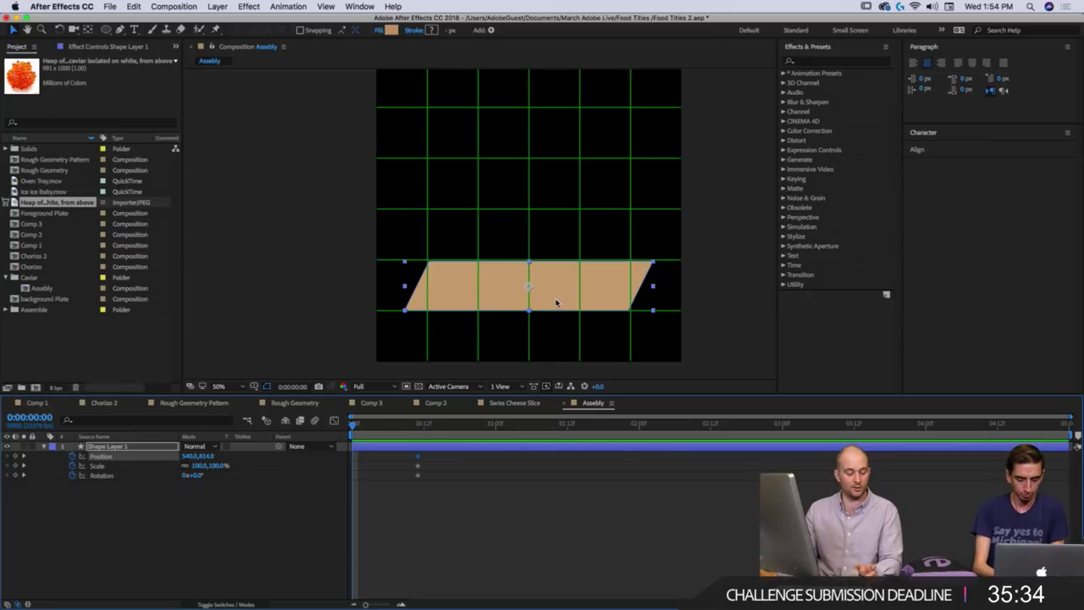
{"action": "key", "text": "s"}
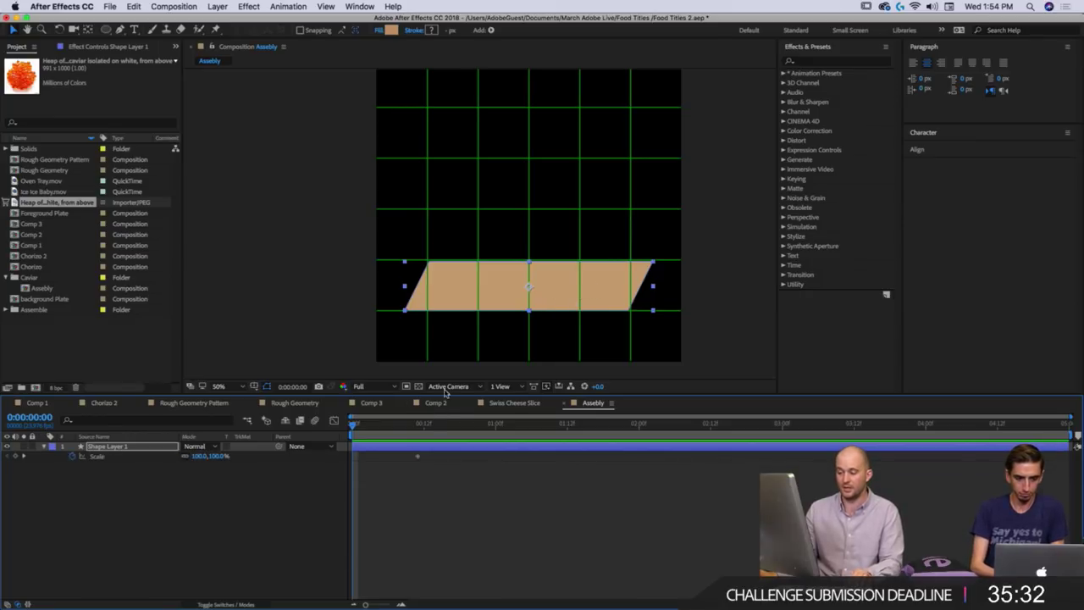
{"action": "key", "text": "u"}
{"action": "left_click_drag", "start_coordinate": [192, 468], "coordinate": [217, 476]}
{"action": "left_click_drag", "start_coordinate": [556, 301], "coordinate": [556, 346]}
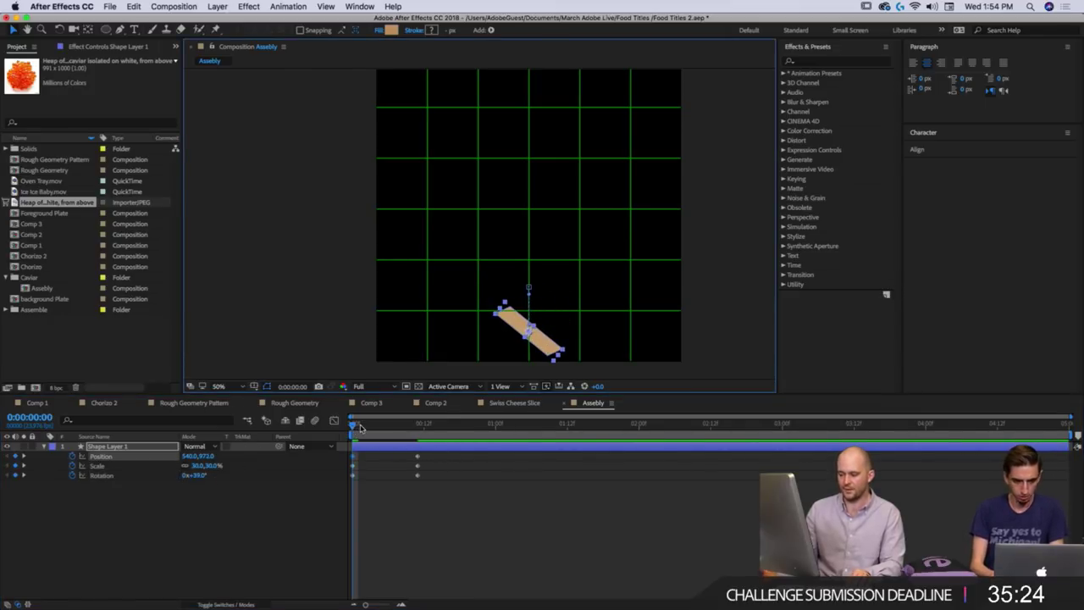
Shift the ending Position, Scale, and Rotation keyframes to frame 15 and preview the animation.
{"action": "left_click_drag", "start_coordinate": [359, 427], "coordinate": [442, 476]}
{"action": "left_click_drag", "start_coordinate": [416, 430], "coordinate": [343, 435]}
{"action": "key", "text": "space"}
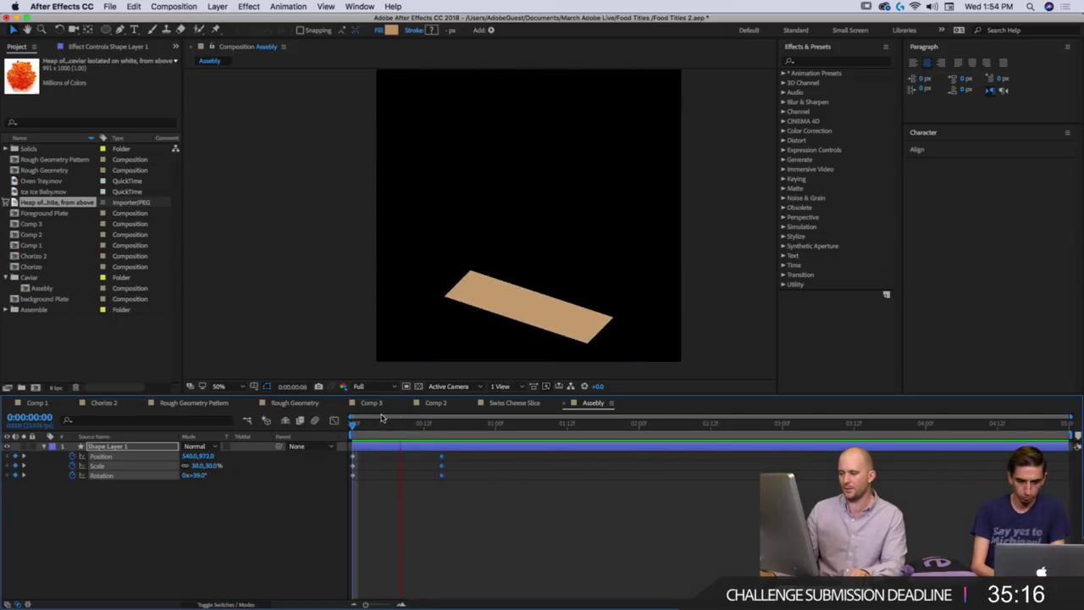
{"action": "key", "text": "space"}
At frame 7, raise the parallelogram to 540, 480.3, rotate it to -146.5°, and preview the motion.
{"action": "left_click", "coordinate": [394, 426]}
{"action": "left_click_drag", "start_coordinate": [582, 333], "coordinate": [486, 155]}
{"action": "key", "text": "w"}
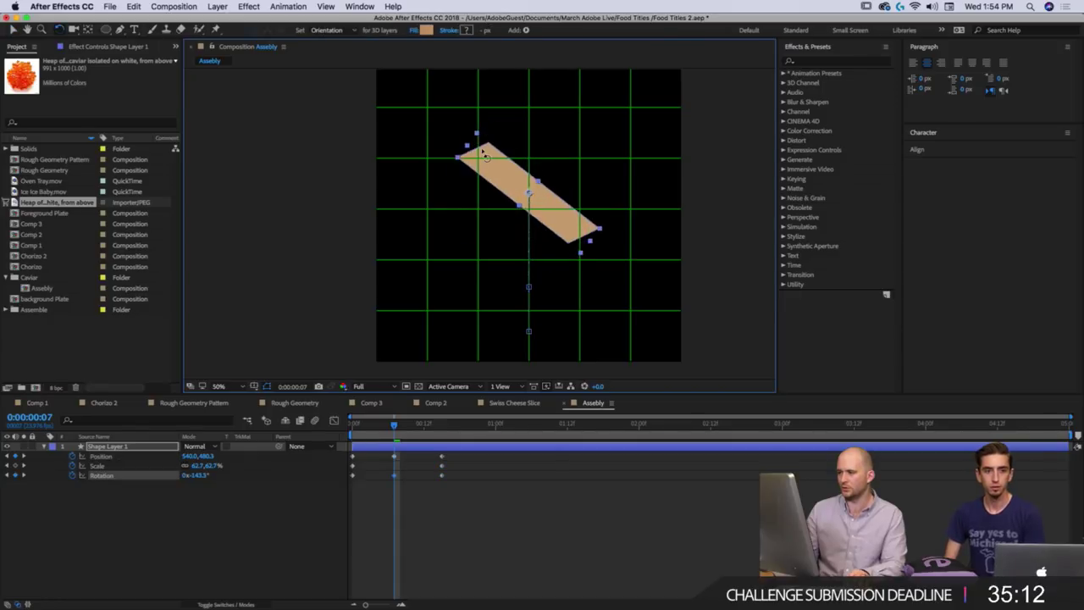
{"action": "key", "text": "space"}
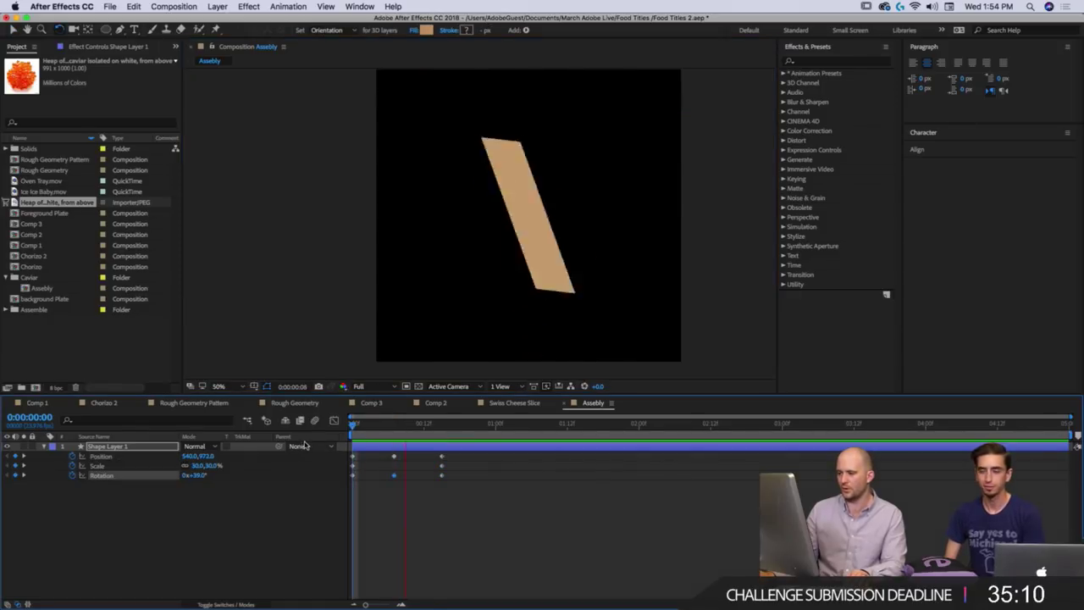
{"action": "key", "text": "space"}
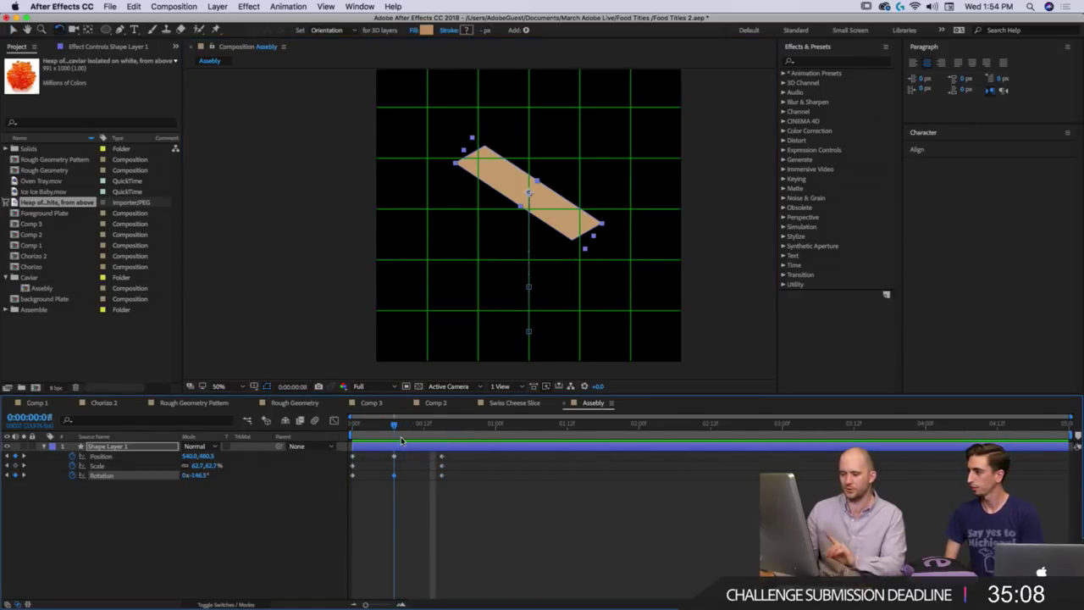
Delete the parallelogram's Rotation keyframe at frame 15.
{"action": "key", "text": "k"}
{"action": "key", "text": "Delete"}
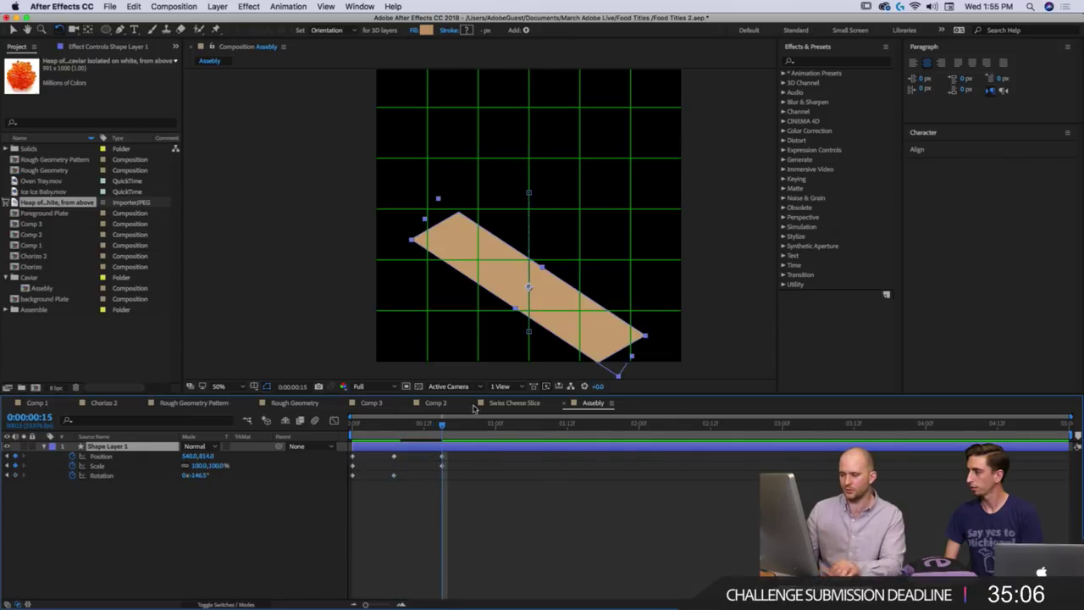
Try an additional rotation of the parallelogram at frame 15, preview it, and delete the resulting Rotation keyframe.
{"action": "left_click_drag", "start_coordinate": [603, 337], "coordinate": [433, 302]}
{"action": "key", "text": "space"}
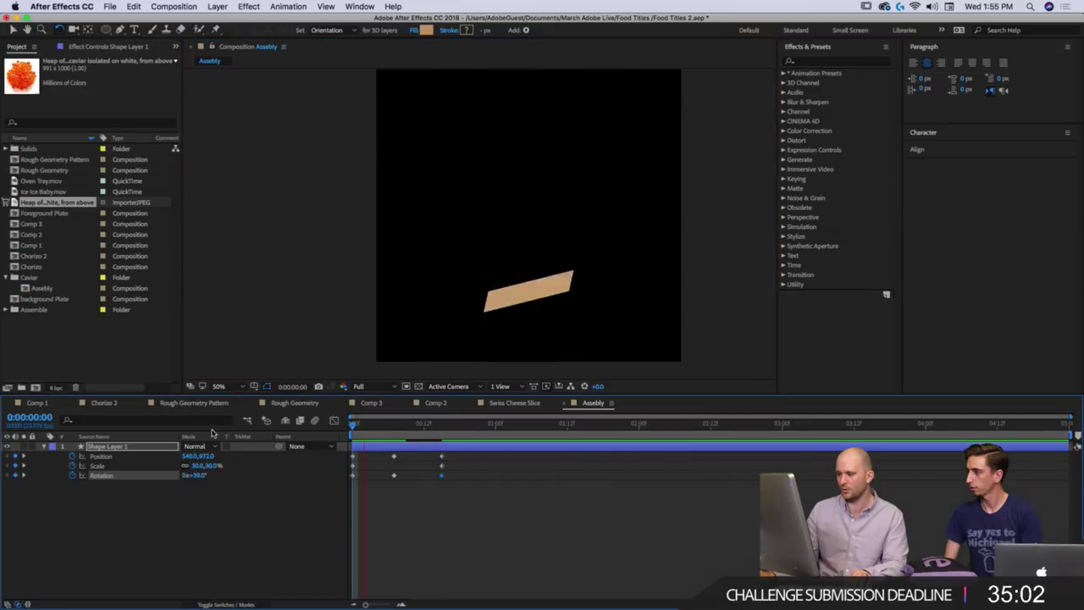
{"action": "key", "text": "space"}
{"action": "left_click_drag", "start_coordinate": [393, 432], "coordinate": [392, 436]}
{"action": "left_click", "coordinate": [441, 481]}
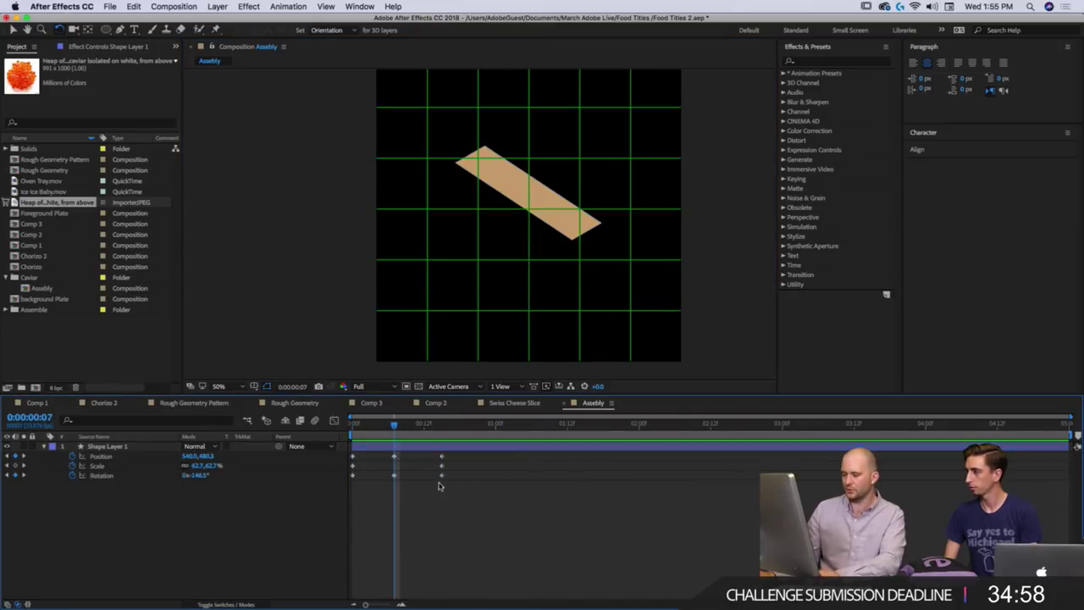
{"action": "left_click", "coordinate": [442, 476]}
{"action": "key", "text": "Delete"}
Preview the parallelogram's animation repeatedly from frame 0 to judge its motion around frame 7.
{"action": "left_click", "coordinate": [379, 433]}
{"action": "key", "text": "space"}
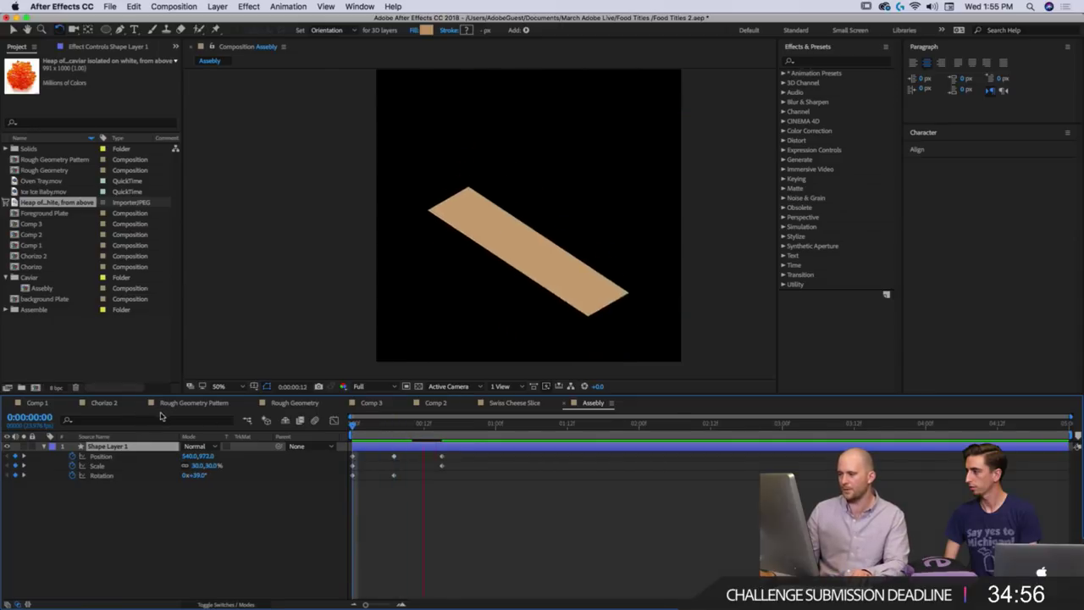
{"action": "key", "text": "space"}
{"action": "left_click", "coordinate": [390, 435]}
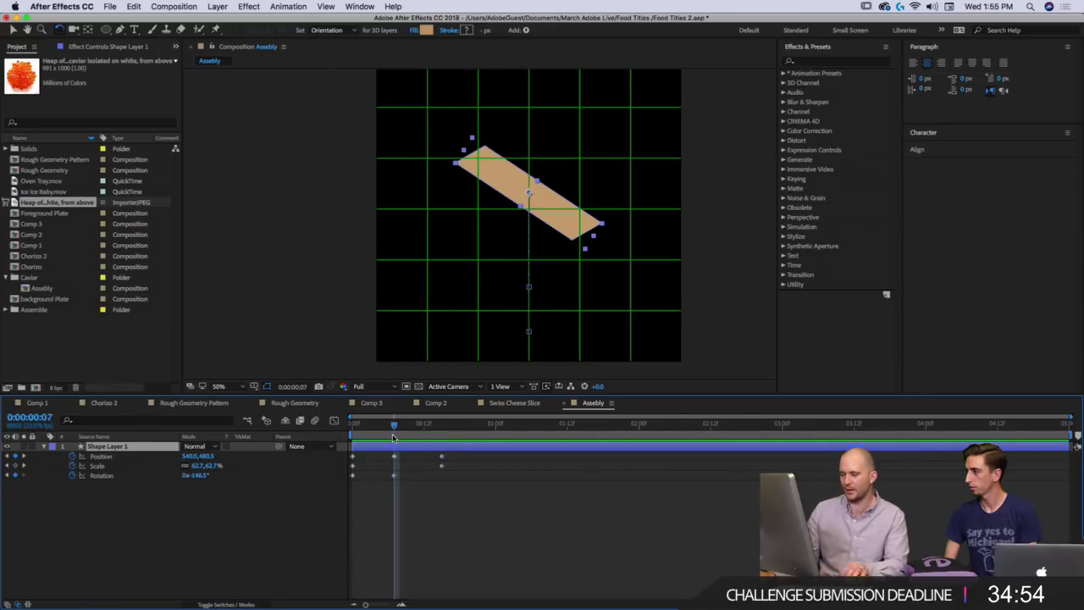
{"action": "key", "text": "Home"}
{"action": "key", "text": "space"}
{"action": "key", "text": "space"}
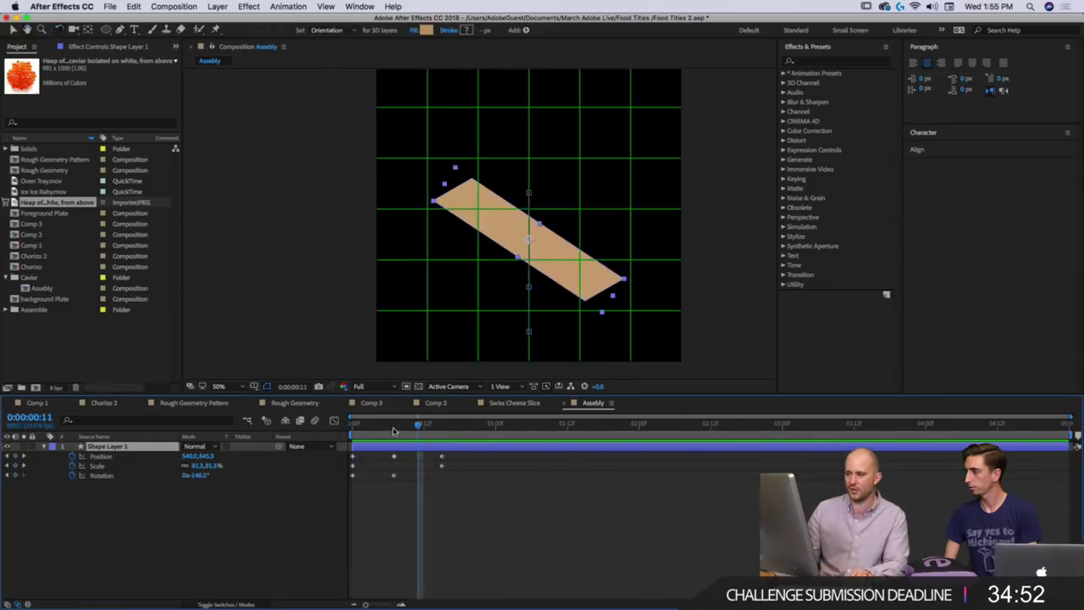
Apply Easy Ease to the parallelogram's Position keyframe at frame 7.
{"action": "left_click", "coordinate": [393, 430]}
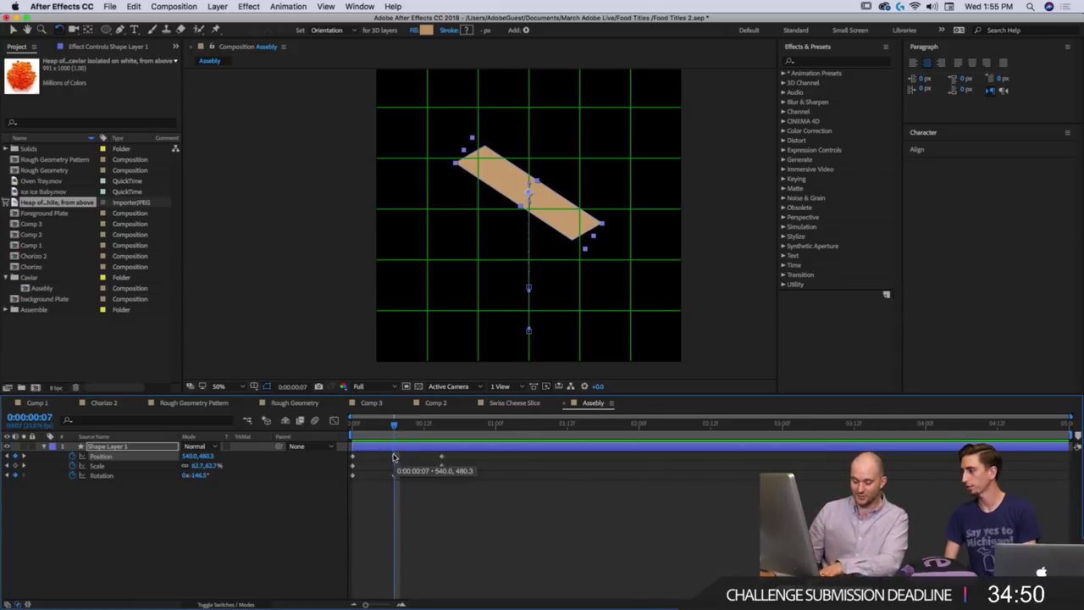
{"action": "left_click_drag", "start_coordinate": [350, 433], "coordinate": [394, 434]}
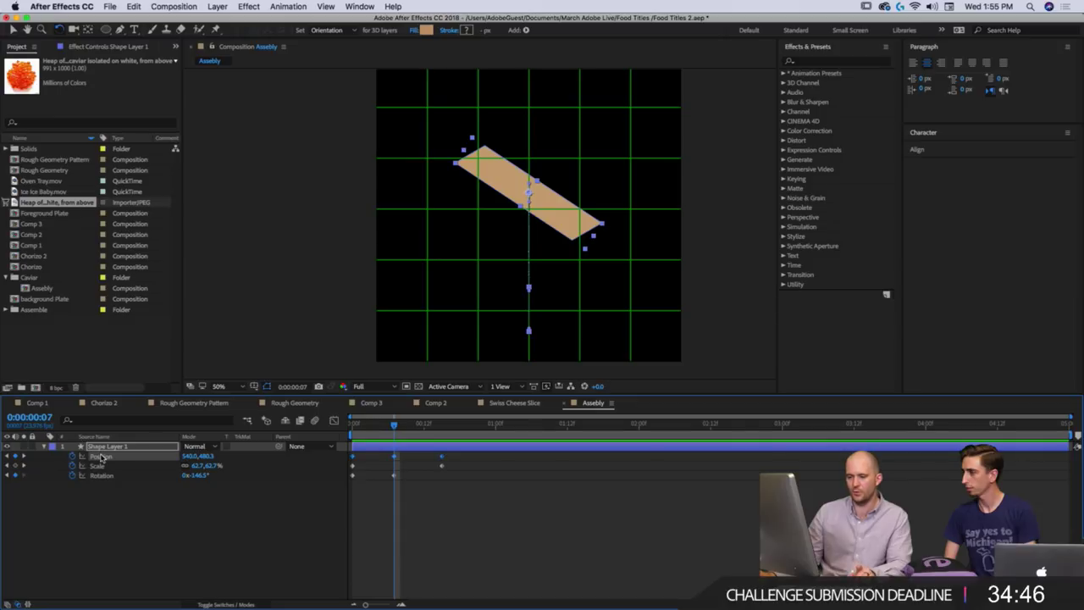
{"action": "left_click", "coordinate": [314, 547]}
{"action": "left_click", "coordinate": [394, 456]}
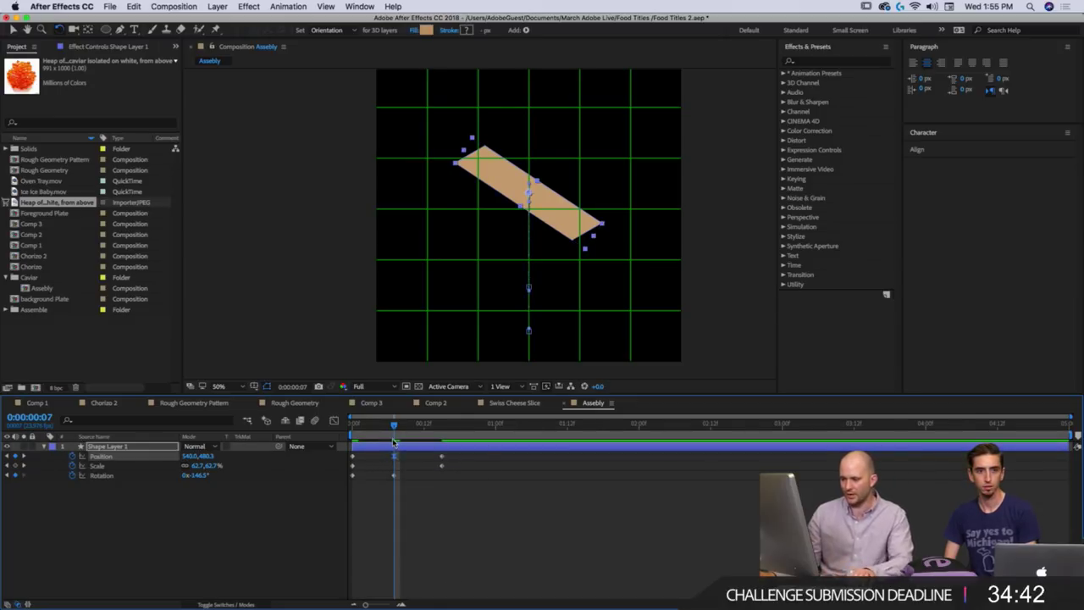
Move the parallelogram's ending Scale keyframe to frame 7, preview the motion, and apply Easy Ease to that keyframe.
{"action": "left_click", "coordinate": [359, 432]}
{"action": "left_click_drag", "start_coordinate": [373, 433], "coordinate": [389, 476]}
{"action": "key", "text": "space"}
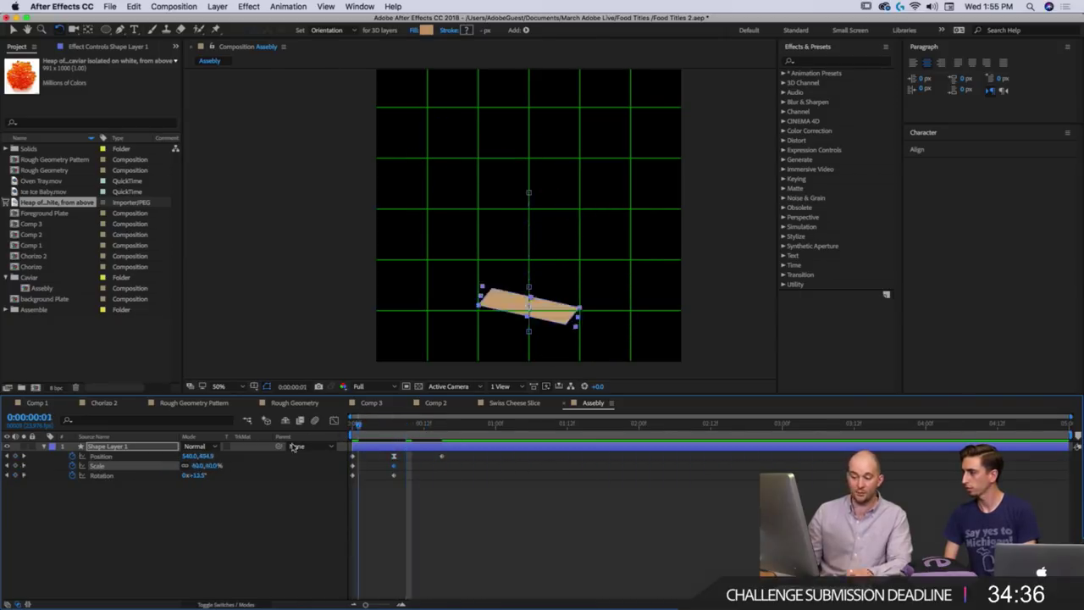
{"action": "key", "text": "space"}
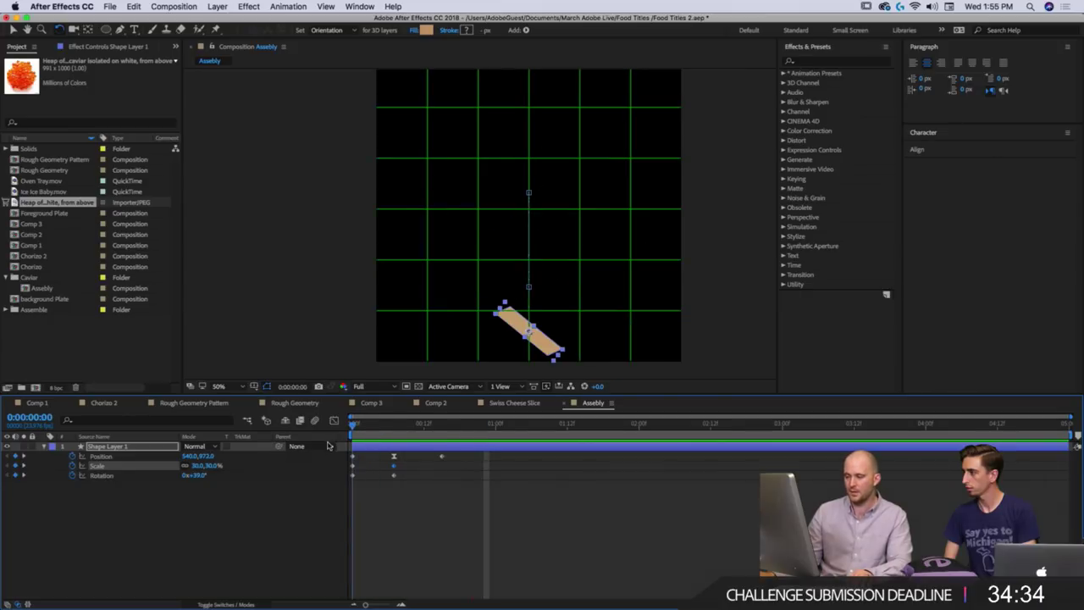
{"action": "key", "text": "F9"}
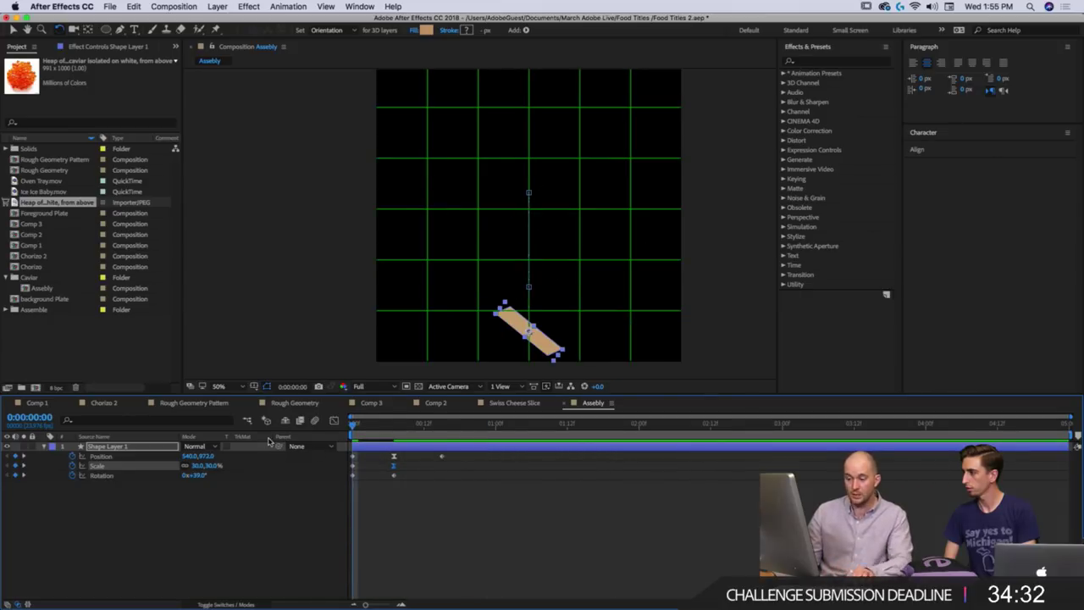
Try lengthening the Scale curve's ease into the frame 7 keyframe in the Graph Editor, preview it, and undo the change.
{"action": "left_click", "coordinate": [102, 456]}
{"action": "left_click", "coordinate": [335, 421]}
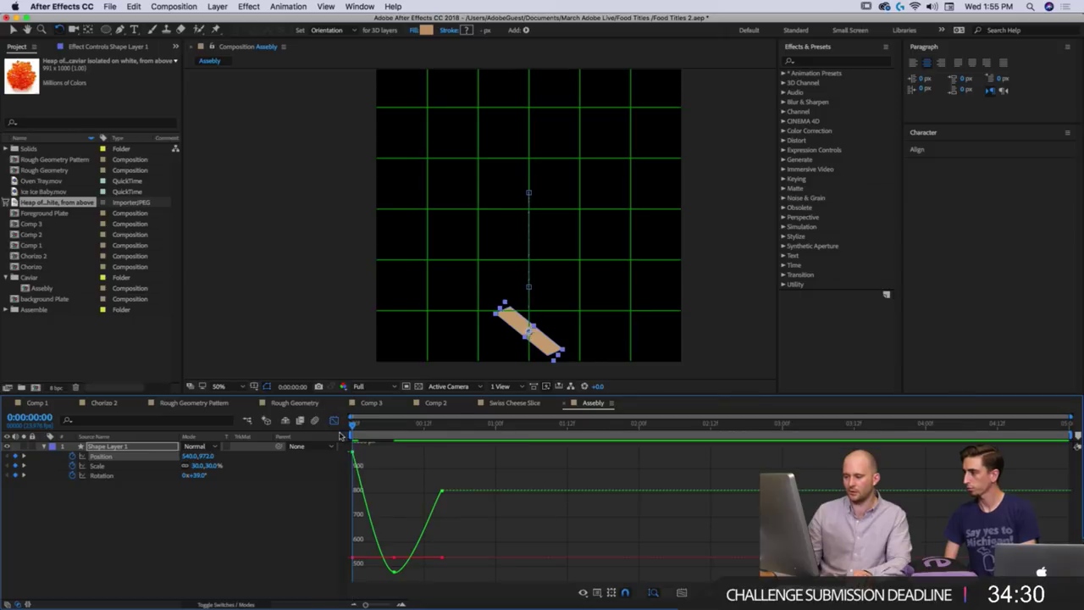
{"action": "left_click", "coordinate": [98, 466]}
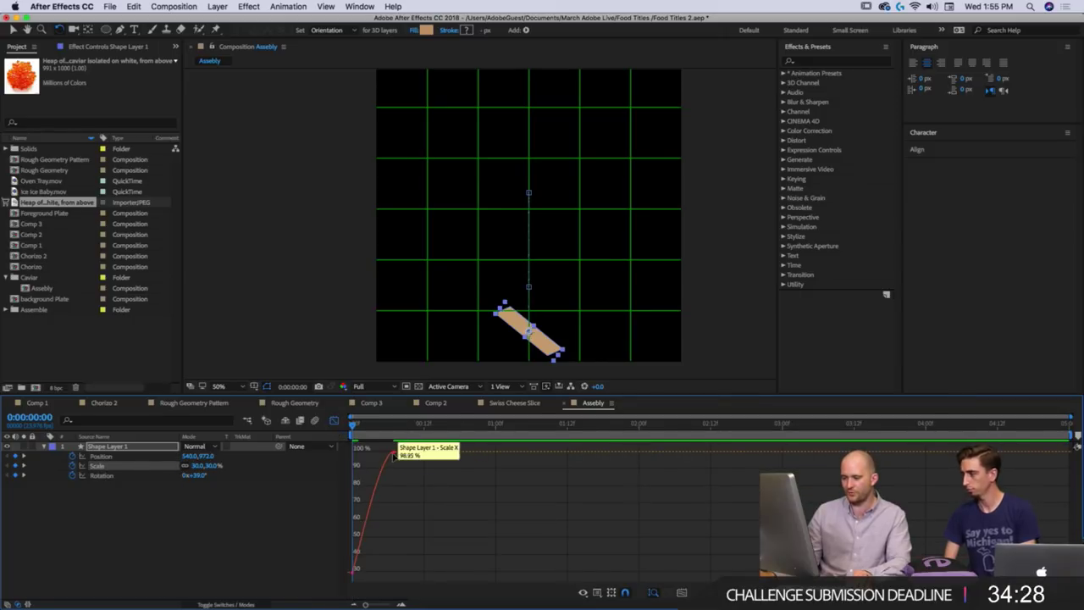
{"action": "left_click_drag", "start_coordinate": [380, 452], "coordinate": [319, 447]}
{"action": "key", "text": "space"}
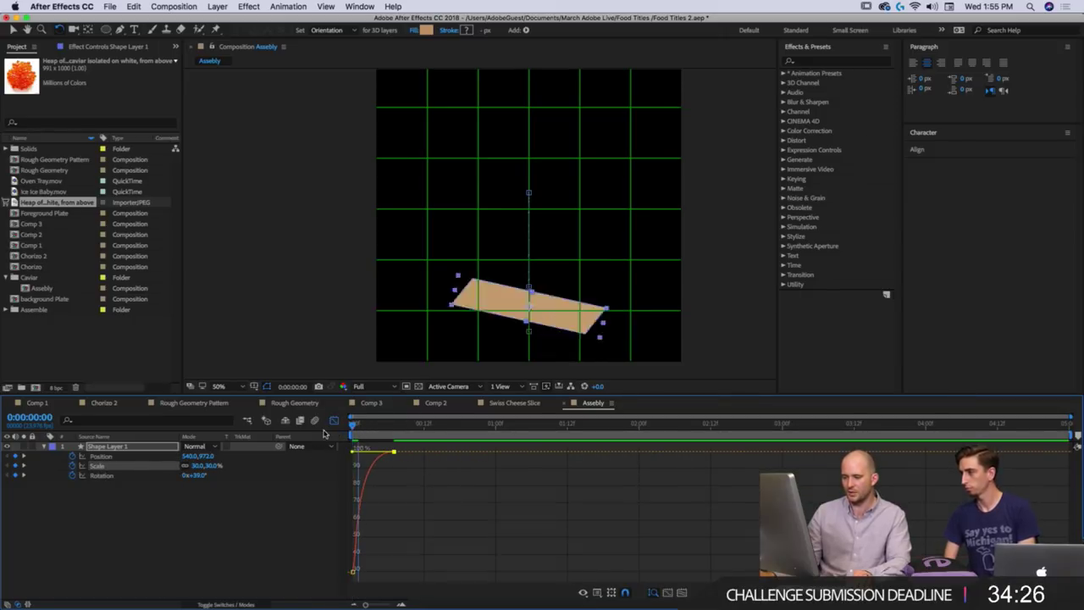
{"action": "left_click_drag", "start_coordinate": [377, 429], "coordinate": [393, 432]}
{"action": "key", "text": "super+z"}
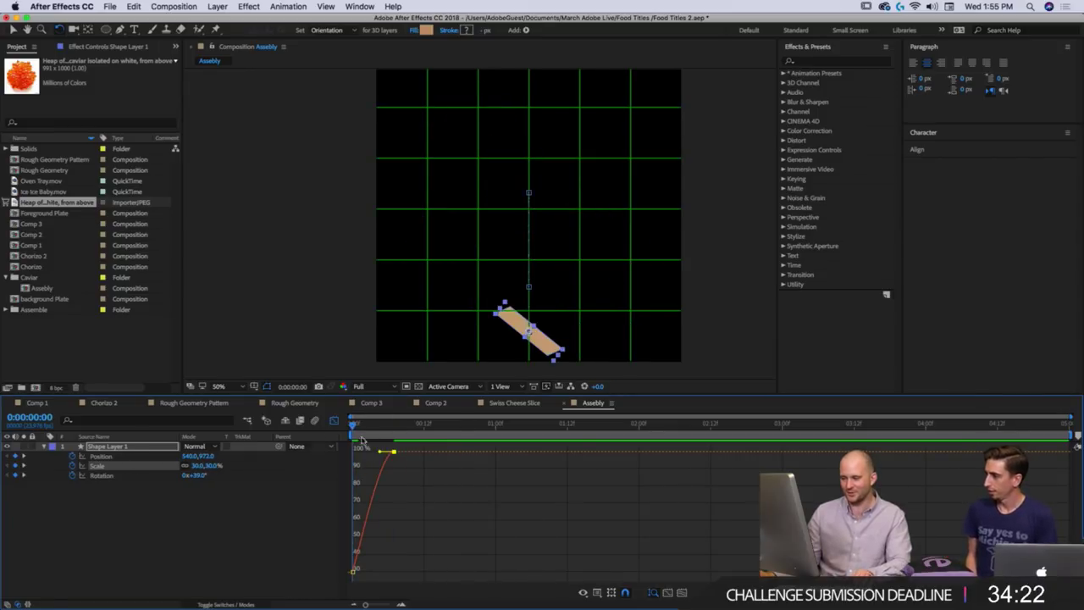
At frame 7, set the parallelogram's Scale to 62% and preview the animation.
{"action": "key", "text": "space"}
{"action": "left_click_drag", "start_coordinate": [319, 432], "coordinate": [392, 439]}
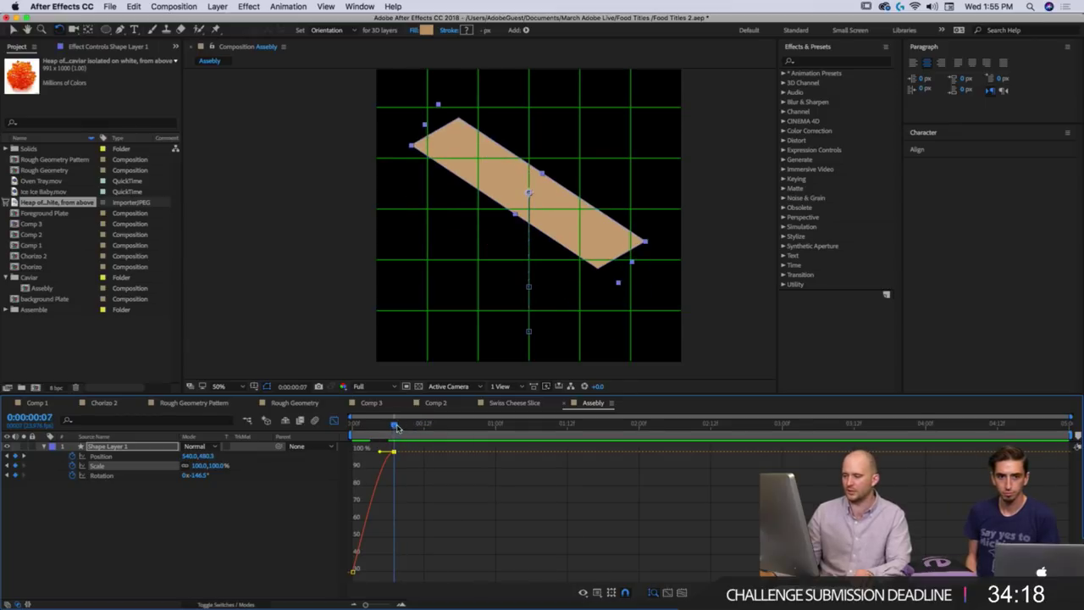
{"action": "key", "text": "u"}
{"action": "key", "text": "u"}
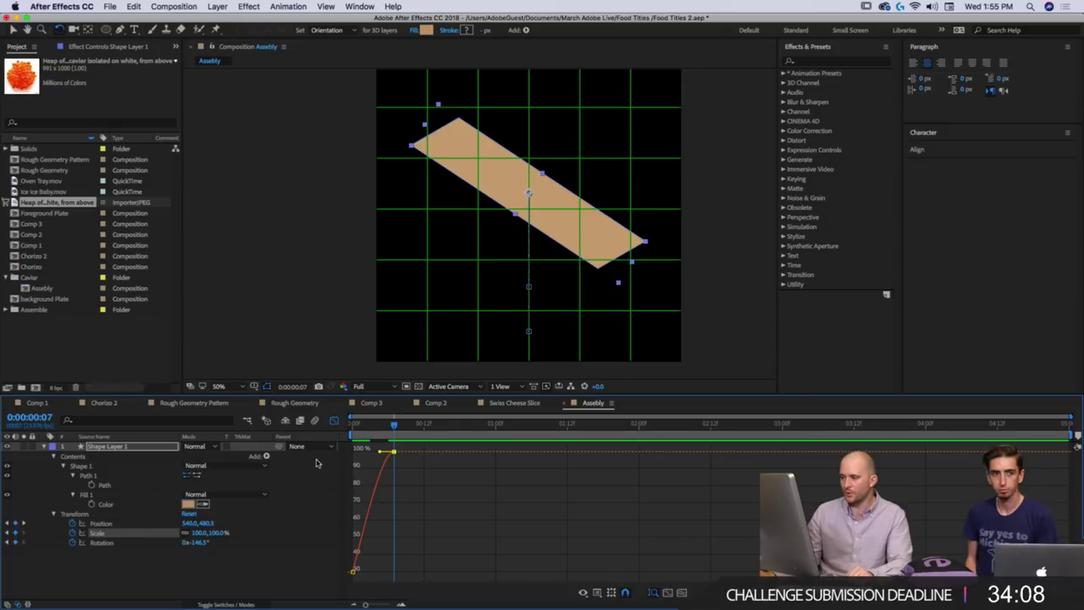
{"action": "left_click_drag", "start_coordinate": [217, 539], "coordinate": [202, 540]}
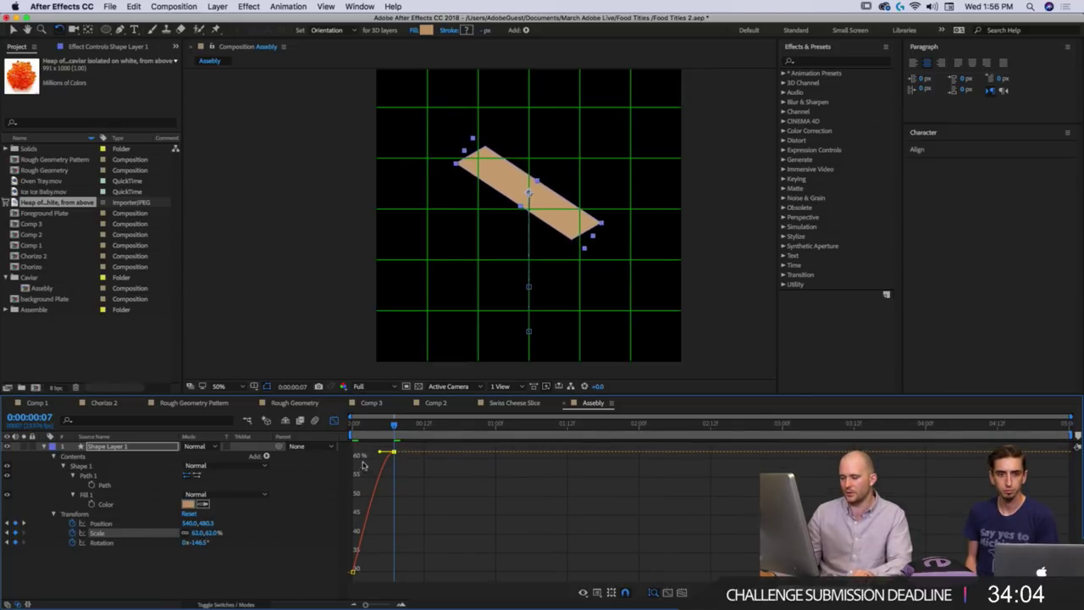
{"action": "key", "text": "space"}
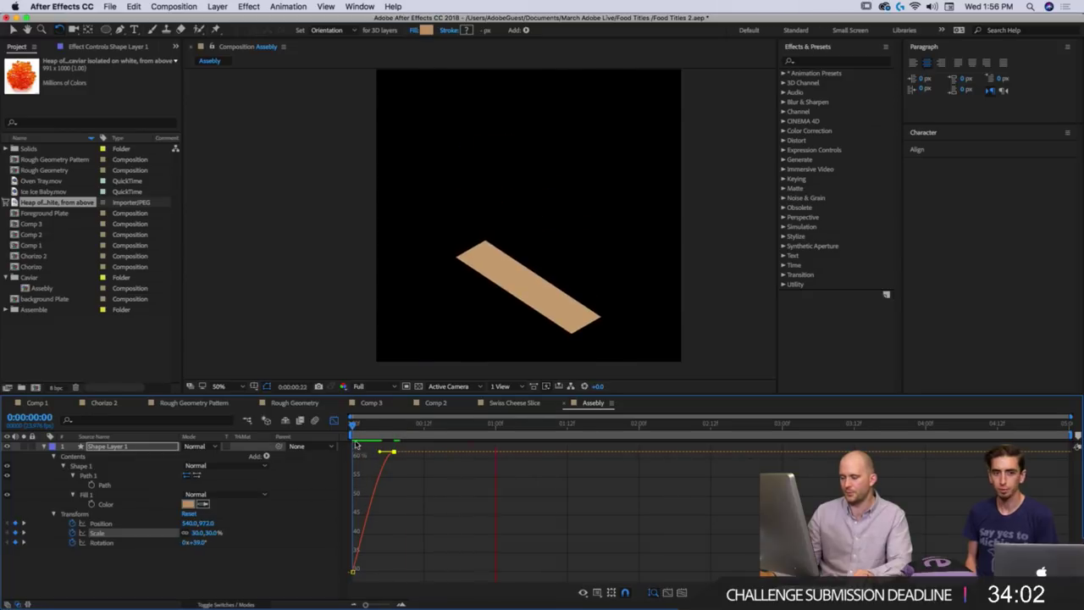
{"action": "key", "text": "space"}
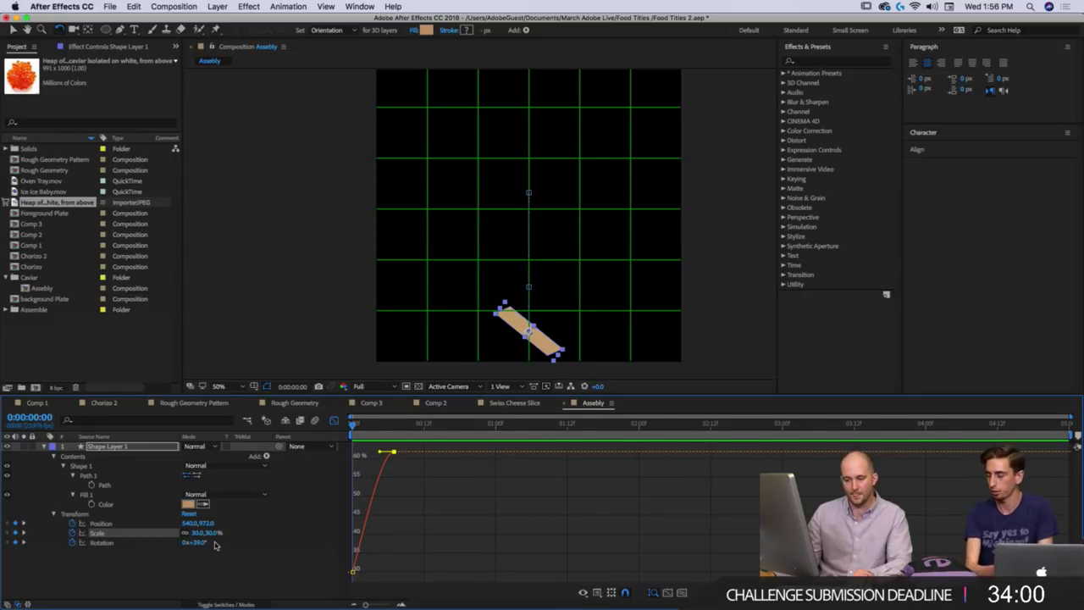
Hide the grids in the composition view and preview the animation without them.
{"action": "left_click", "coordinate": [392, 426]}
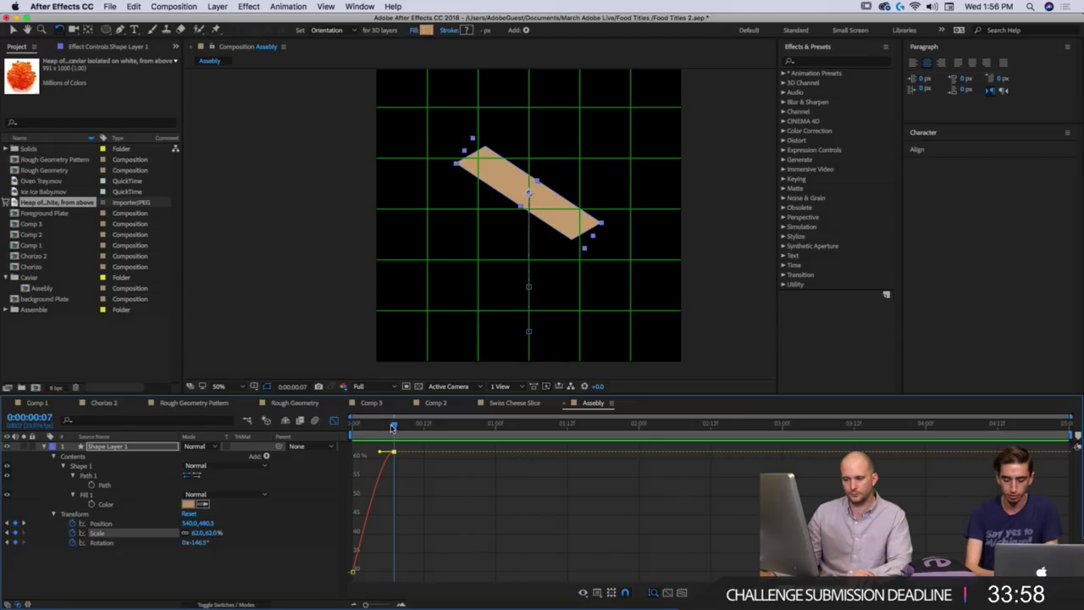
{"action": "mouse_move", "coordinate": [392, 426]}
{"action": "left_mouse_down"}
{"action": "mouse_move", "coordinate": [366, 428]}
{"action": "mouse_move", "coordinate": [389, 431]}
{"action": "left_mouse_up"}
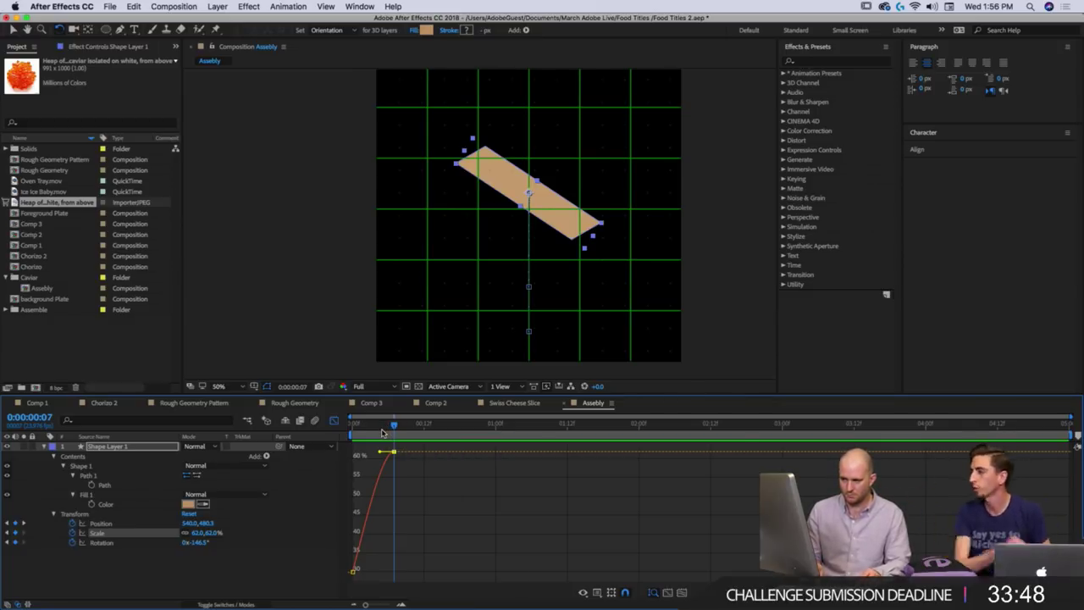
{"action": "left_click", "coordinate": [267, 386]}
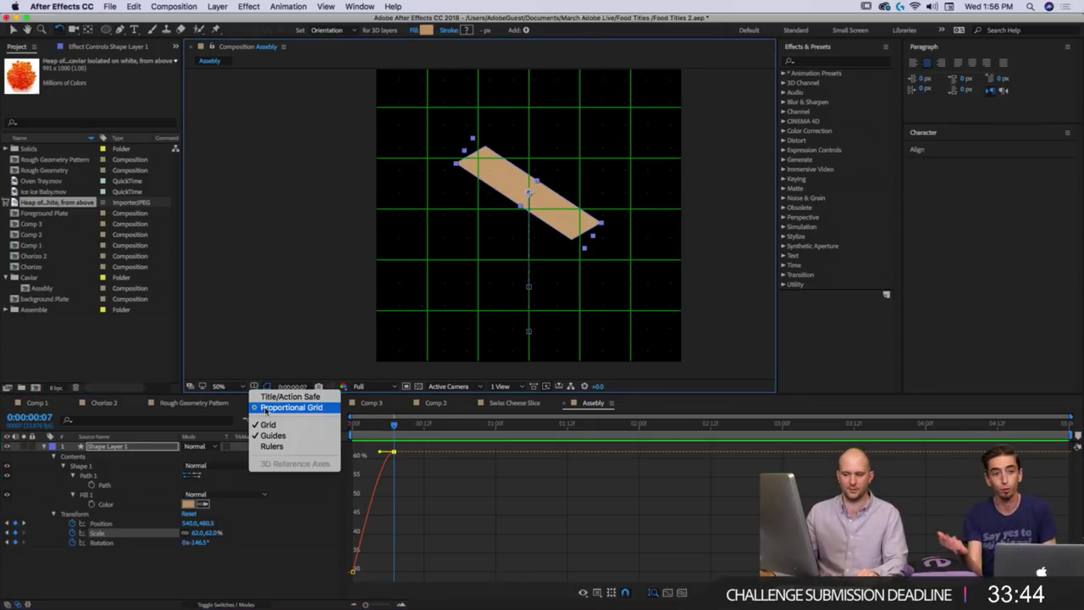
{"action": "left_click", "coordinate": [265, 408]}
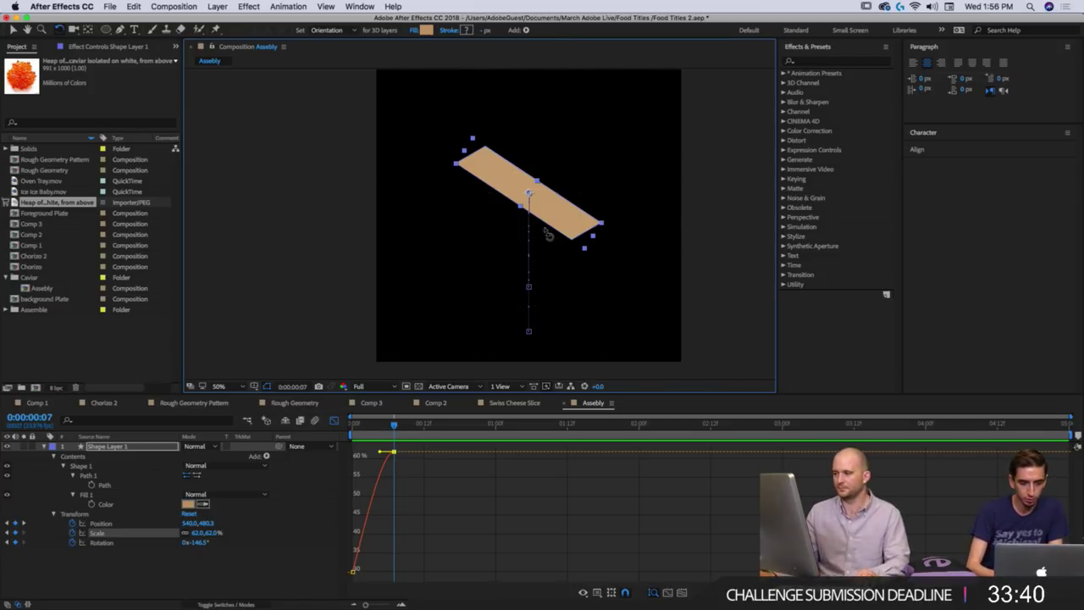
{"action": "key", "text": "space"}
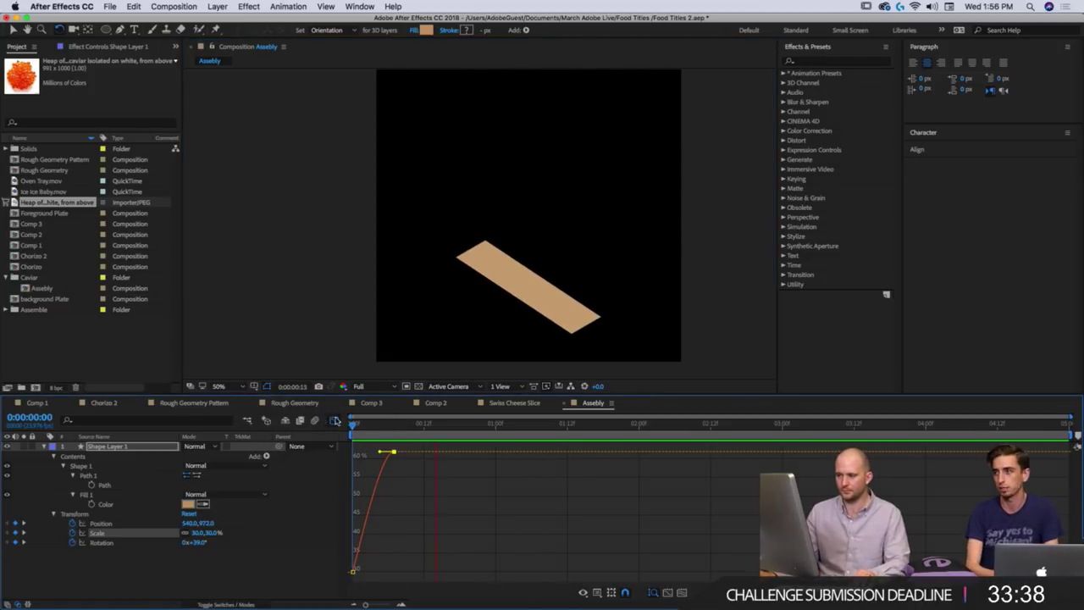
{"action": "key", "text": "space"}
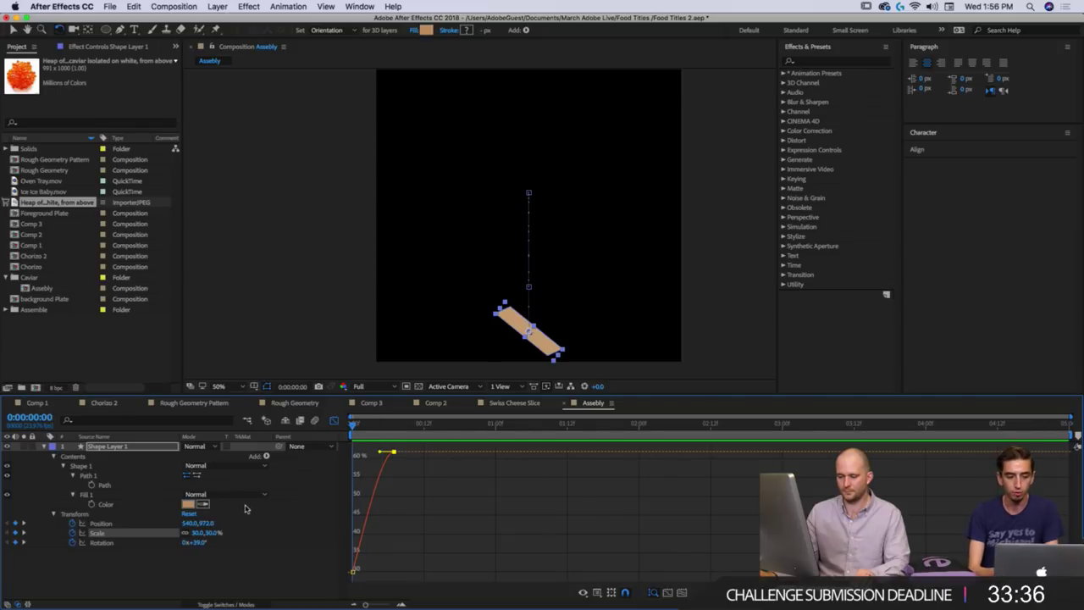
At frame 7, set the parallelogram's Rotation to -45° and preview the motion.
{"action": "left_click_drag", "start_coordinate": [380, 437], "coordinate": [393, 431]}
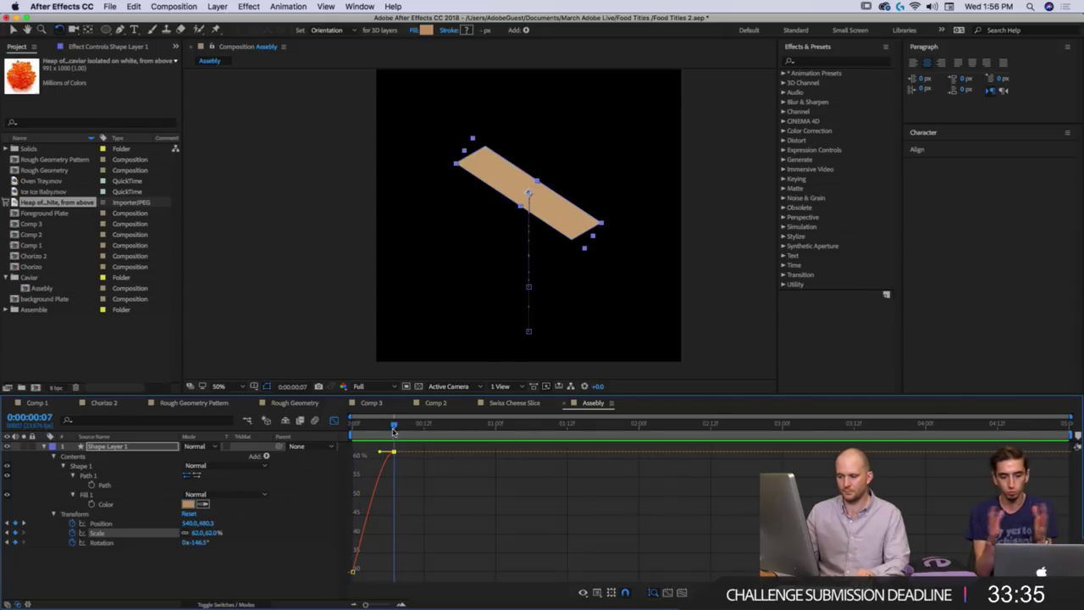
{"action": "left_click", "coordinate": [200, 544]}
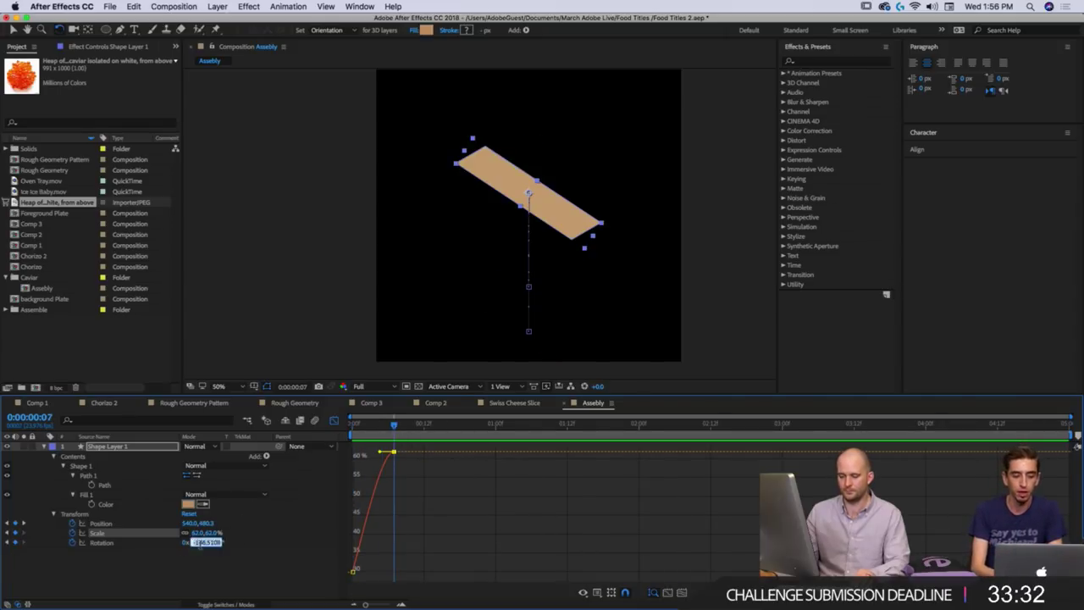
{"action": "left_click", "coordinate": [218, 565]}
{"action": "left_click", "coordinate": [199, 544]}
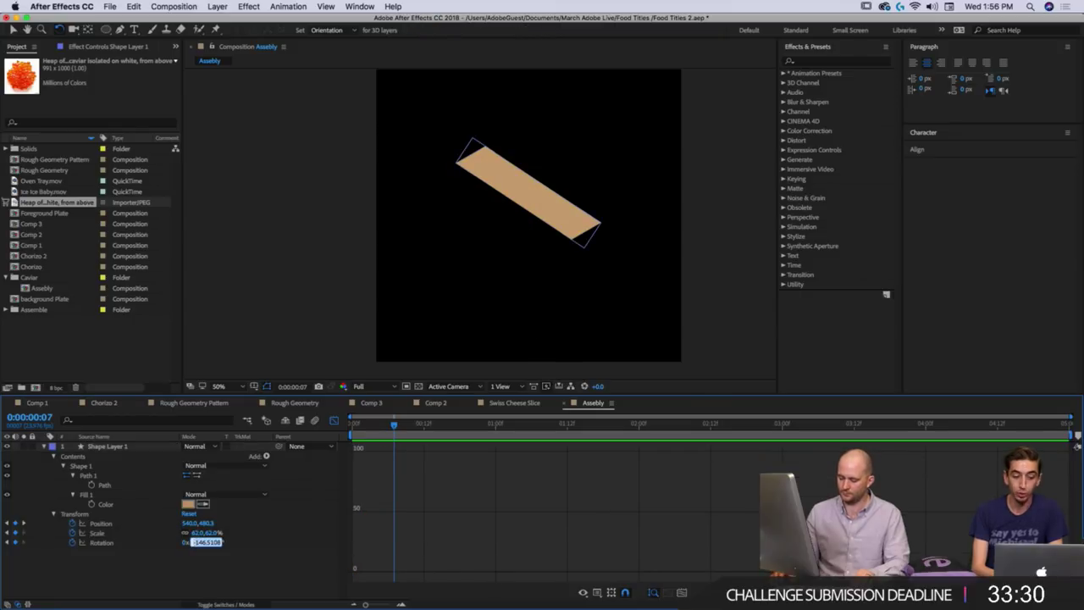
{"action": "type", "text": "-45"}
{"action": "key", "text": "Return"}
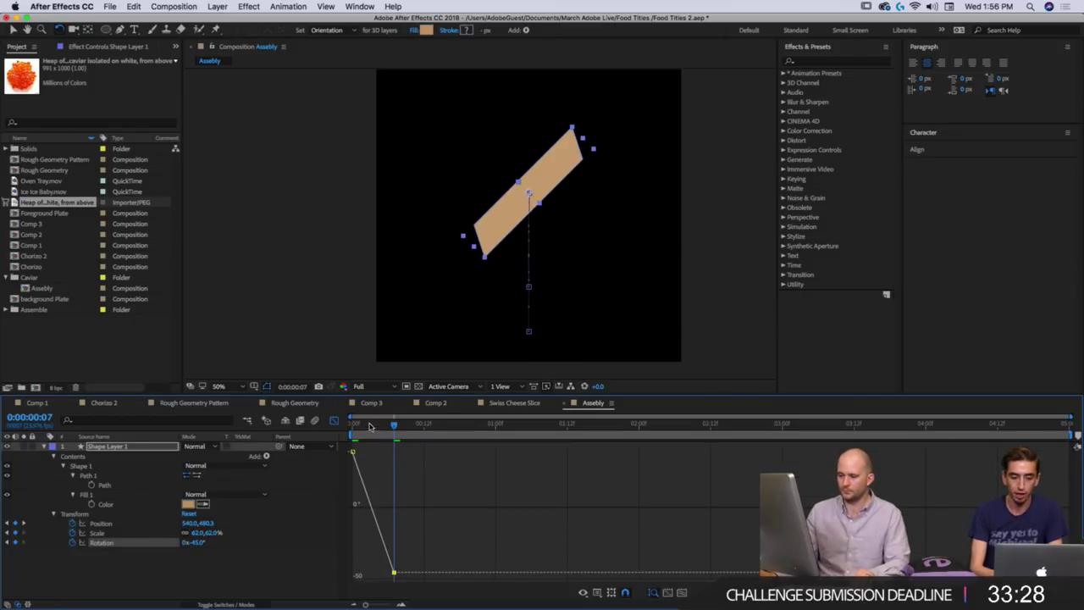
{"action": "left_click_drag", "start_coordinate": [370, 426], "coordinate": [249, 449]}
{"action": "key", "text": "space"}
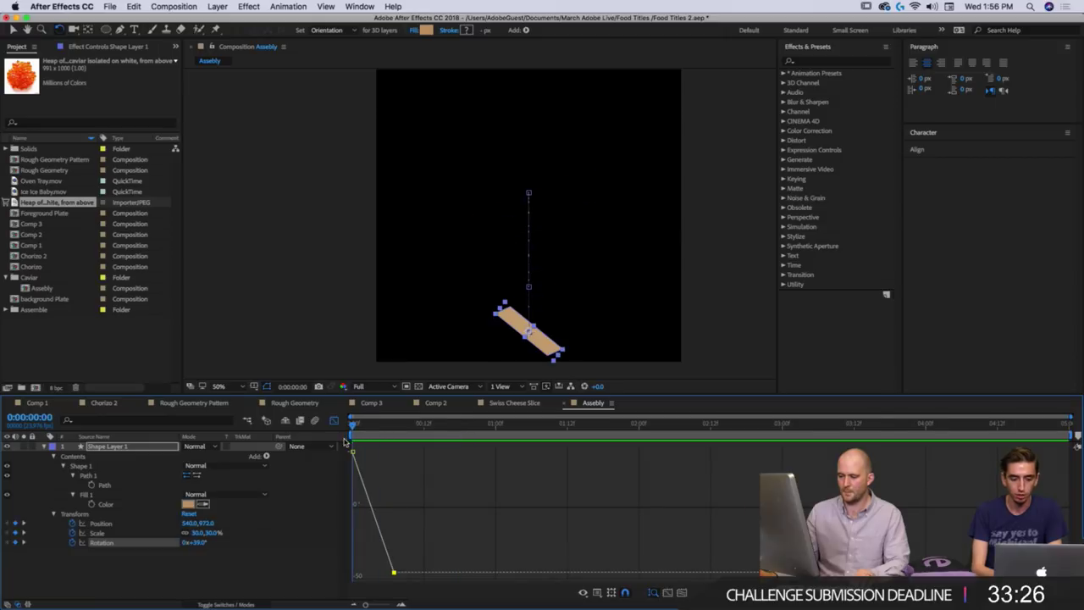
Return to the keyframe view, ease the final Rotation keyframe and move it to frame 8, and shift the middle Position and Scale keyframes to frame 5.
{"action": "left_click", "coordinate": [335, 420]}
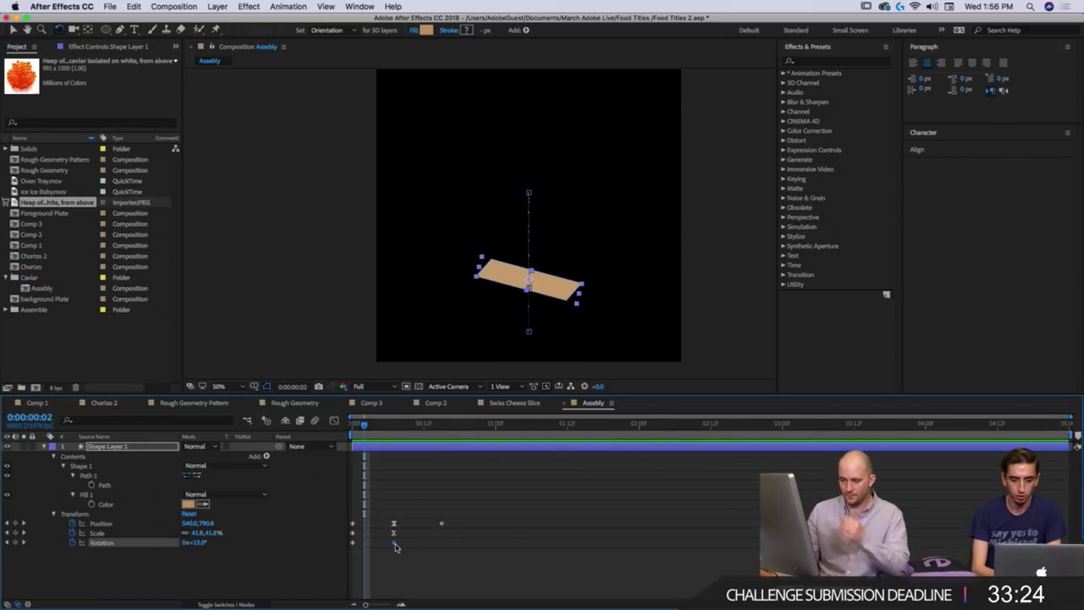
{"action": "mouse_move", "coordinate": [394, 542]}
{"action": "left_mouse_down"}
{"action": "mouse_move", "coordinate": [414, 546]}
{"action": "mouse_move", "coordinate": [382, 534]}
{"action": "left_mouse_up"}
{"action": "key", "text": "space"}
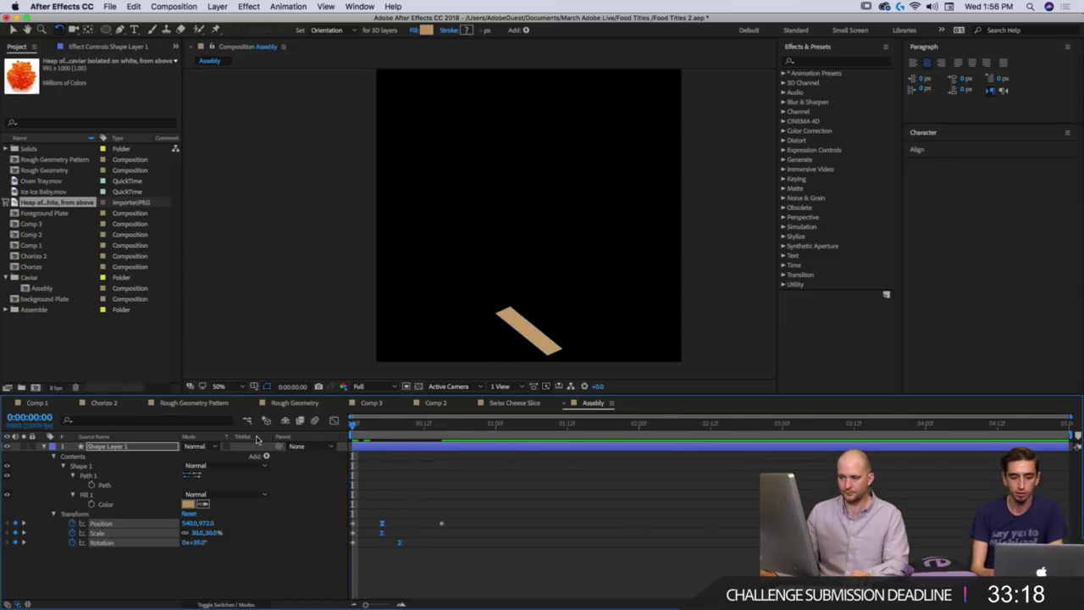
Move the parallelogram's ending Position keyframe to frame 11 and preview the faster animation.
{"action": "left_click_drag", "start_coordinate": [373, 437], "coordinate": [383, 436]}
{"action": "left_click", "coordinate": [440, 523]}
{"action": "left_click_drag", "start_coordinate": [437, 526], "coordinate": [417, 526]}
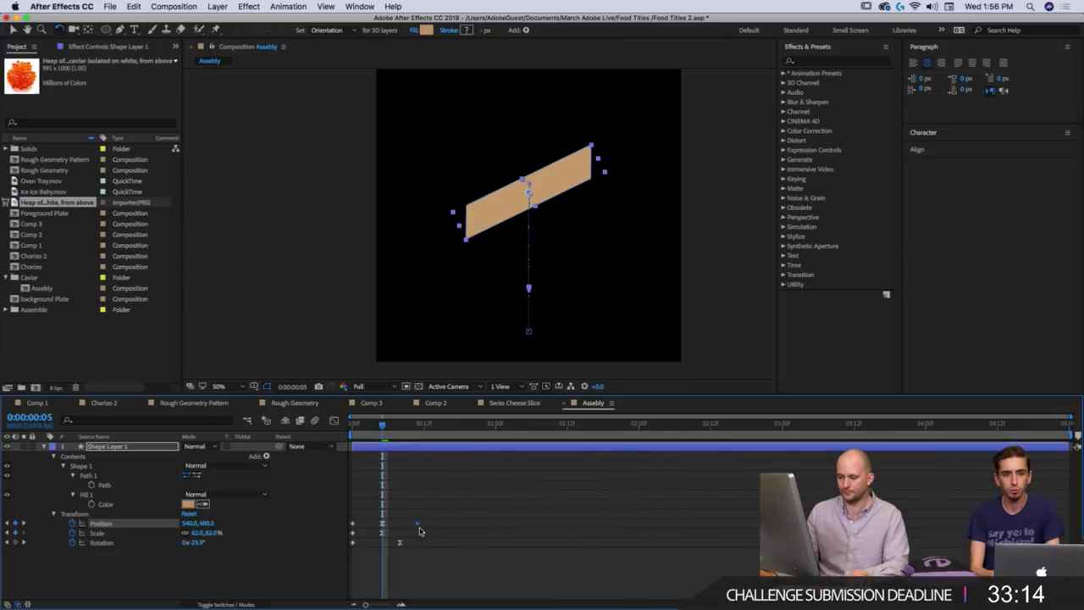
{"action": "key", "text": "space"}
{"action": "key", "text": "space"}
{"action": "key", "text": "space"}
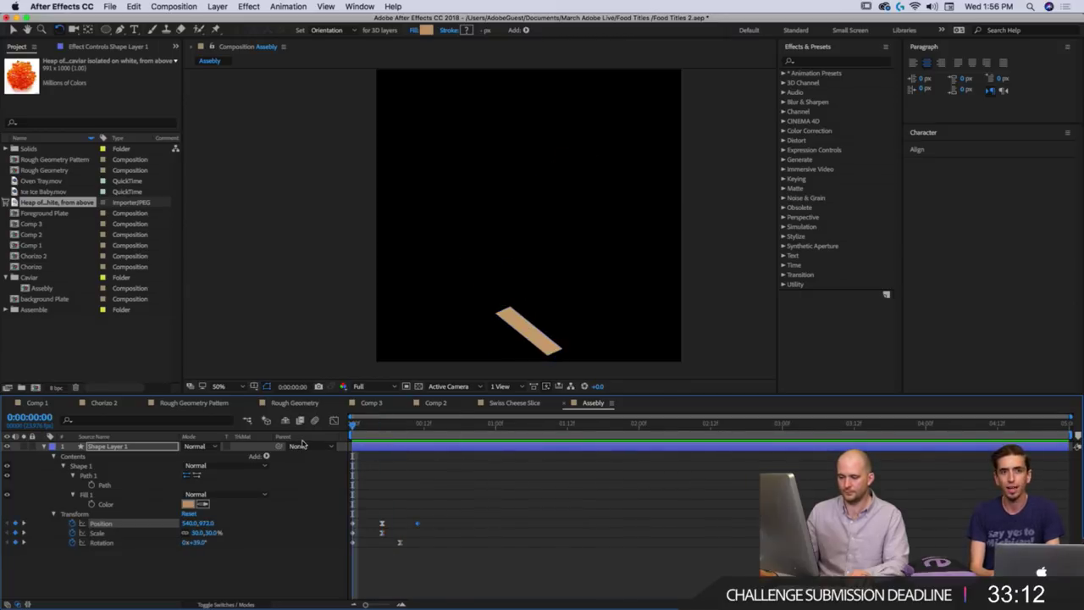
Shift the later keyframes one frame: middle Position and Scale to frame 6, Rotation to 9, ending Position to 12; preview the motion.
{"action": "key", "text": "space"}
{"action": "left_click_drag", "start_coordinate": [376, 436], "coordinate": [381, 441]}
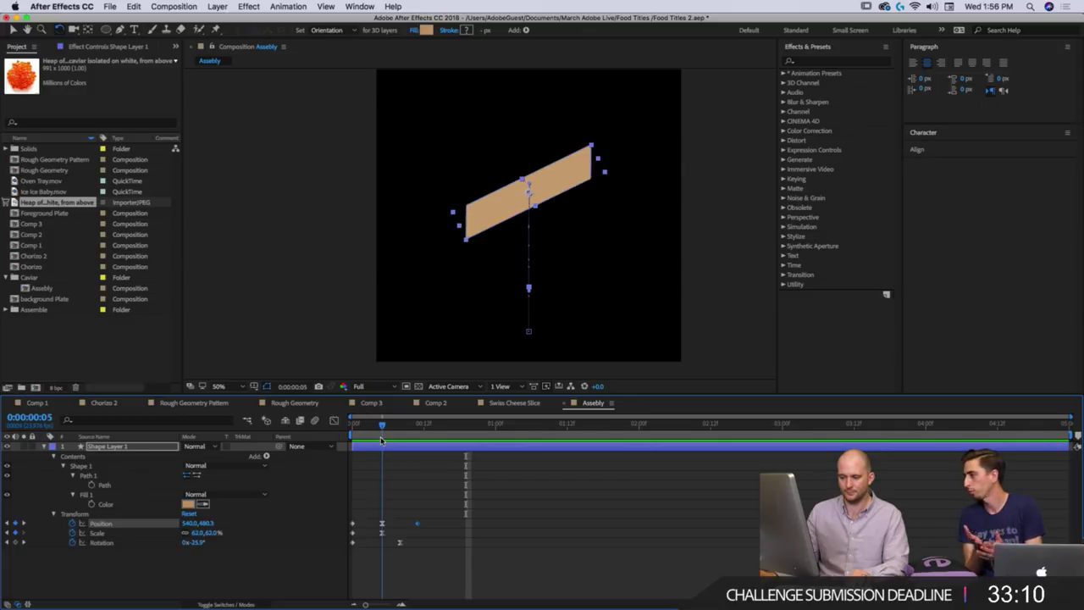
{"action": "left_click_drag", "start_coordinate": [440, 518], "coordinate": [390, 536]}
{"action": "left_click_drag", "start_coordinate": [376, 429], "coordinate": [343, 428]}
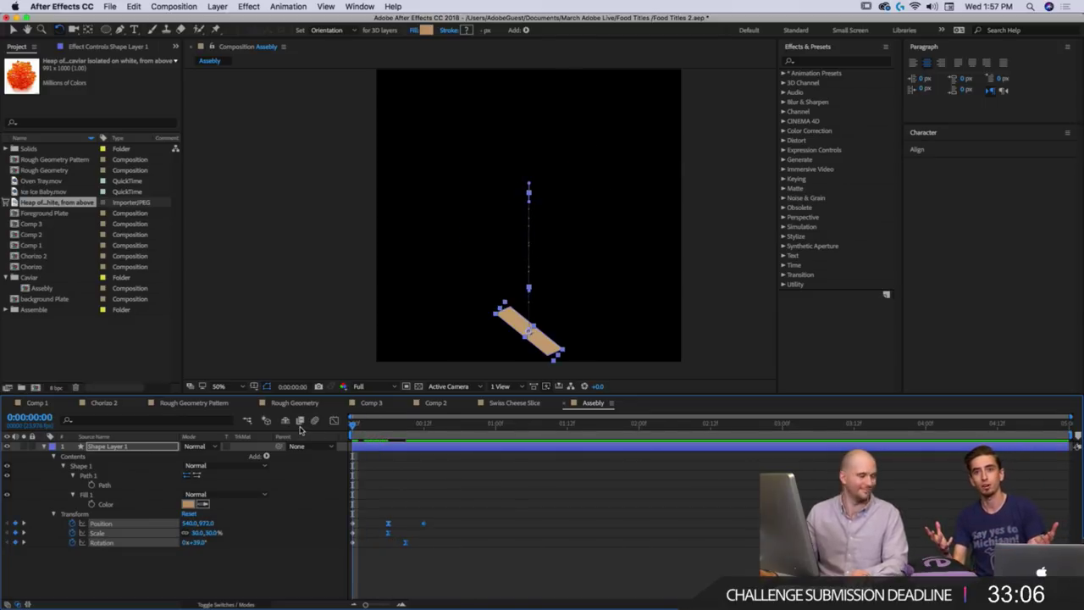
{"action": "key", "text": "space"}
{"action": "key", "text": "space"}
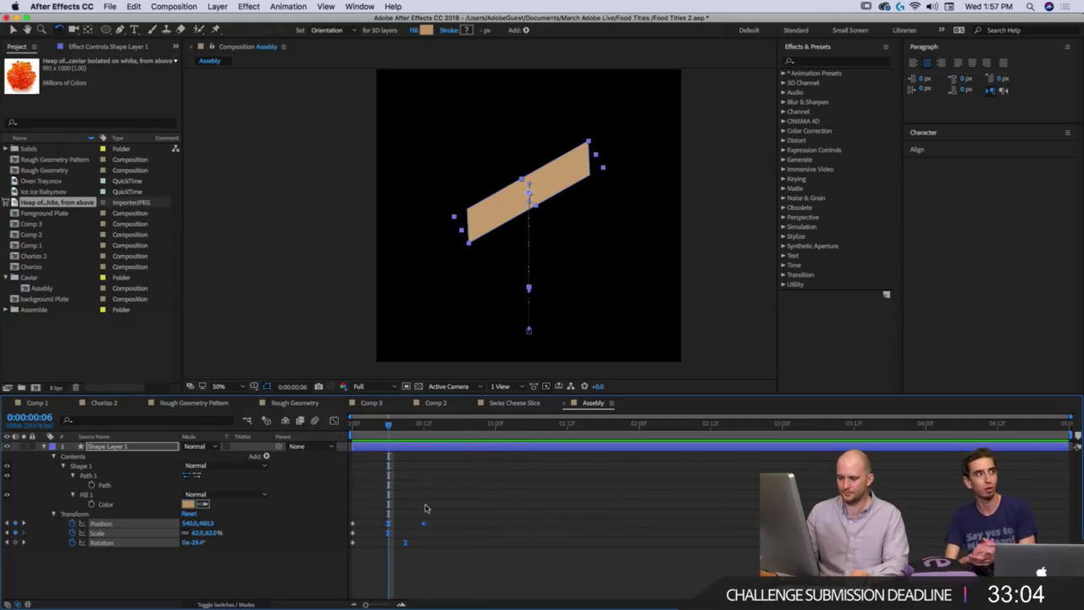
Move the middle Position and Scale keyframes to frame 8, the final Rotation keyframe to frame 11, and the ending Position keyframe to frame 14.
{"action": "left_click", "coordinate": [398, 522]}
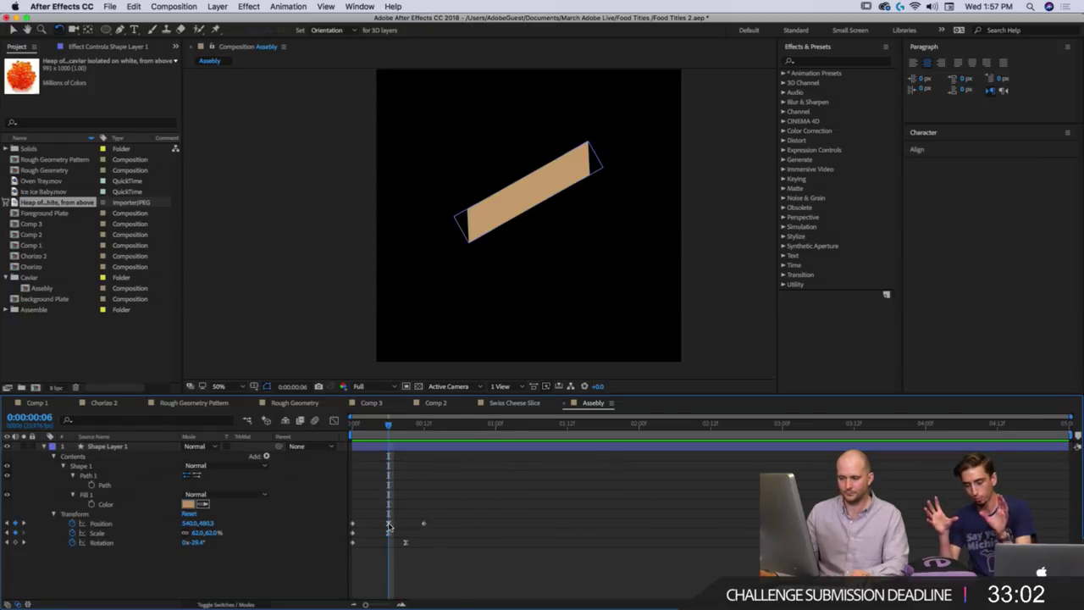
{"action": "left_click", "coordinate": [388, 524]}
{"action": "left_click_drag", "start_coordinate": [425, 513], "coordinate": [401, 521]}
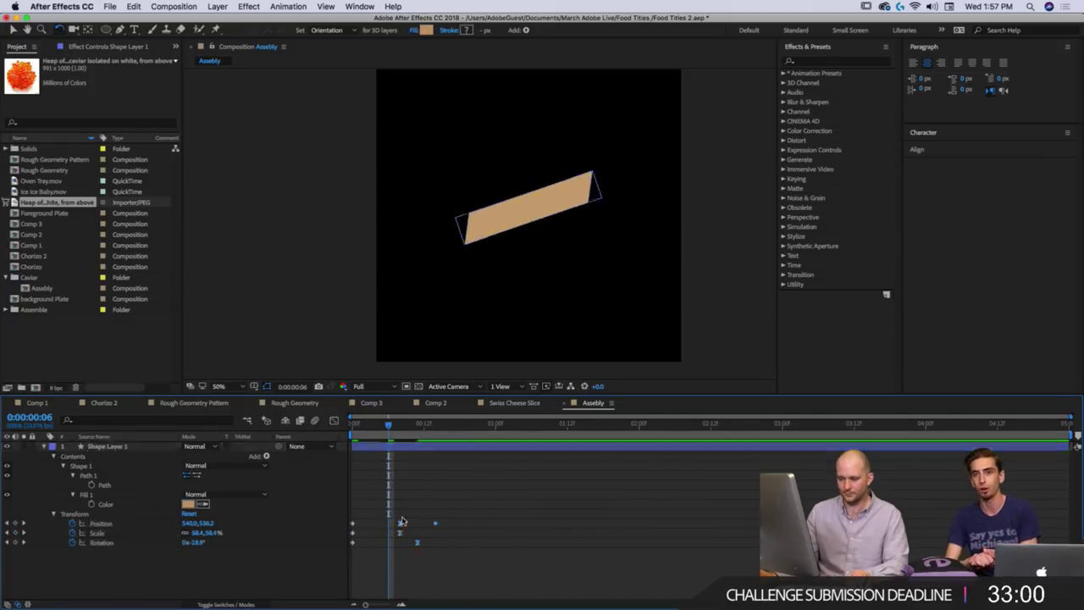
{"action": "left_click", "coordinate": [401, 524]}
Display the Position speed graph, lengthen the incoming ease of the frame 8 keyframe, and preview the motion.
{"action": "left_click", "coordinate": [334, 421]}
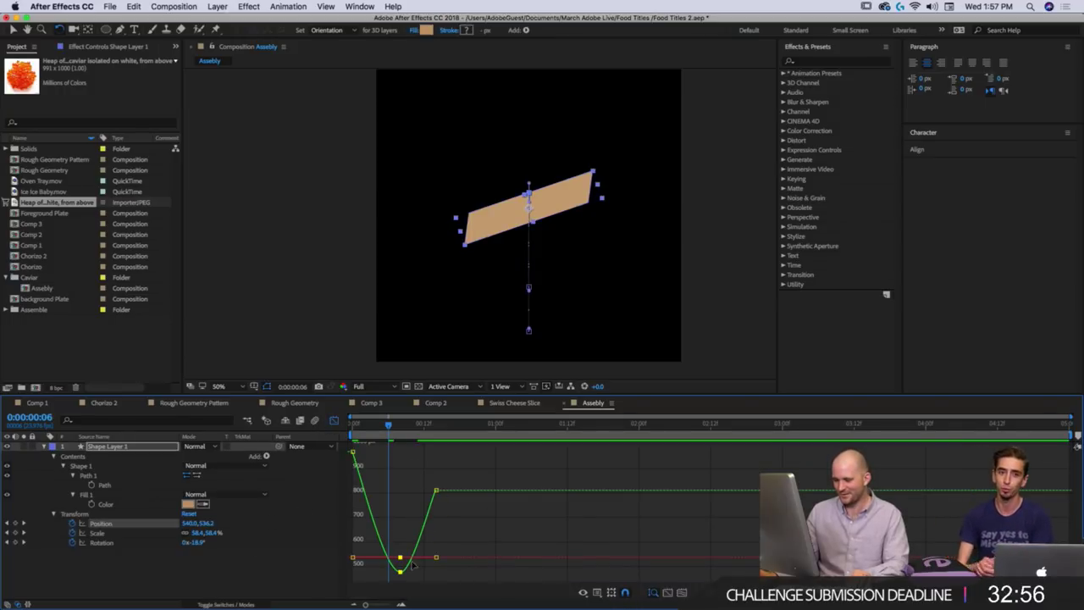
{"action": "left_click", "coordinate": [596, 592]}
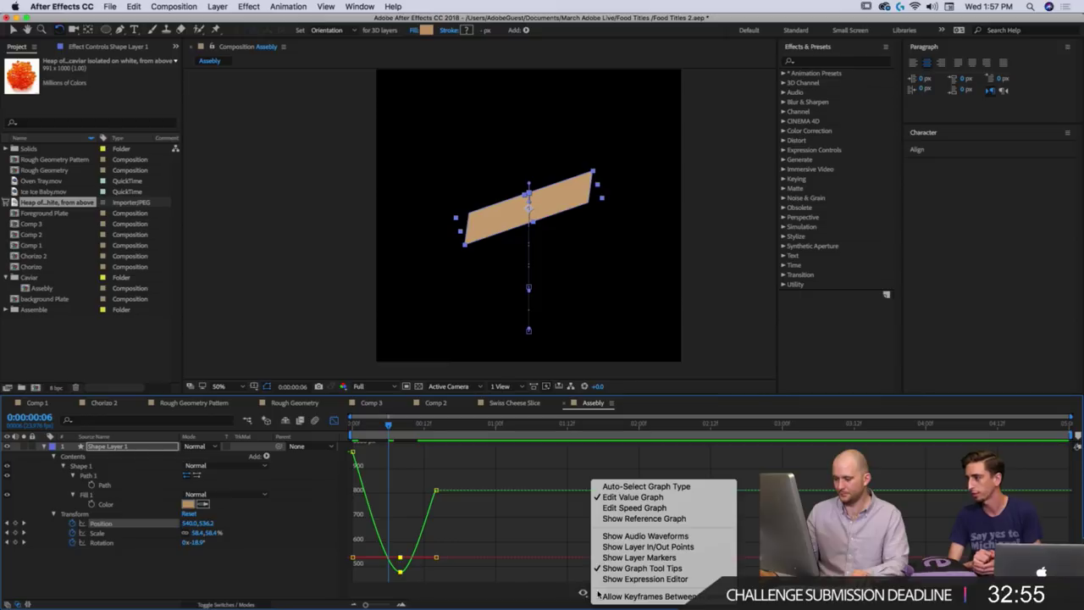
{"action": "left_click", "coordinate": [623, 510]}
{"action": "left_click_drag", "start_coordinate": [393, 572], "coordinate": [375, 573]}
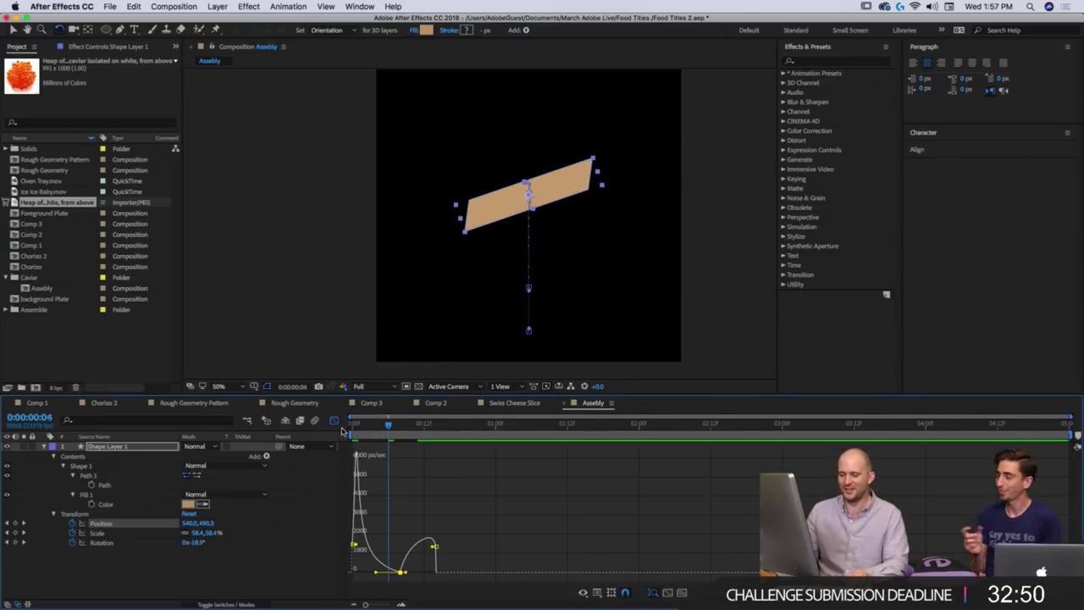
{"action": "key", "text": "space"}
{"action": "left_click_drag", "start_coordinate": [371, 427], "coordinate": [298, 441]}
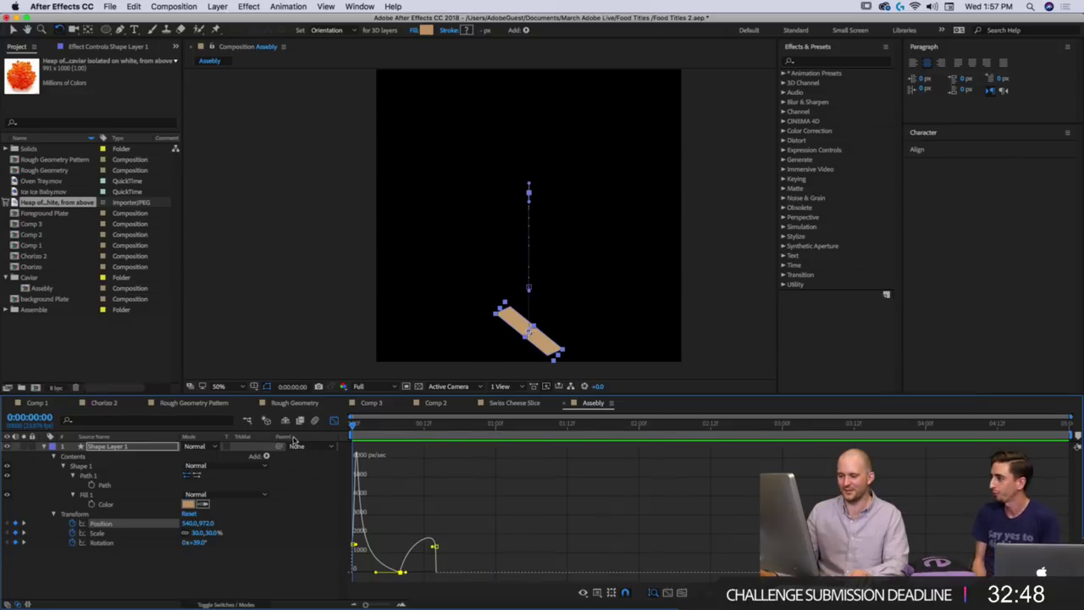
{"action": "key", "text": "space"}
{"action": "key", "text": "space"}
{"action": "left_click", "coordinate": [399, 430]}
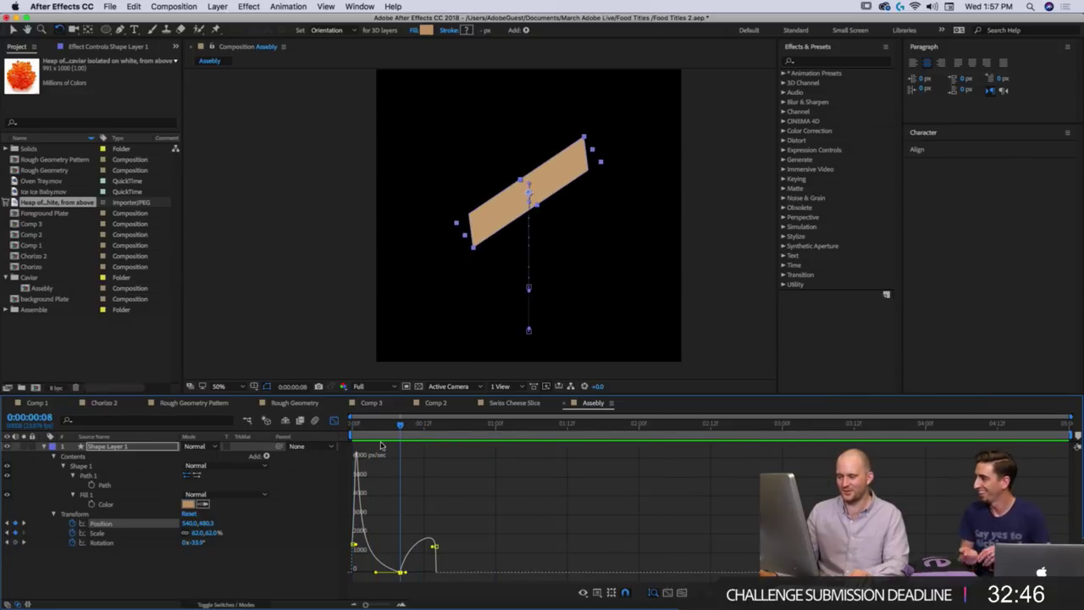
At frame 8, set the parallelogram's Rotation to -131.9° and preview the spin.
{"action": "left_click_drag", "start_coordinate": [195, 542], "coordinate": [345, 491]}
{"action": "key", "text": "space"}
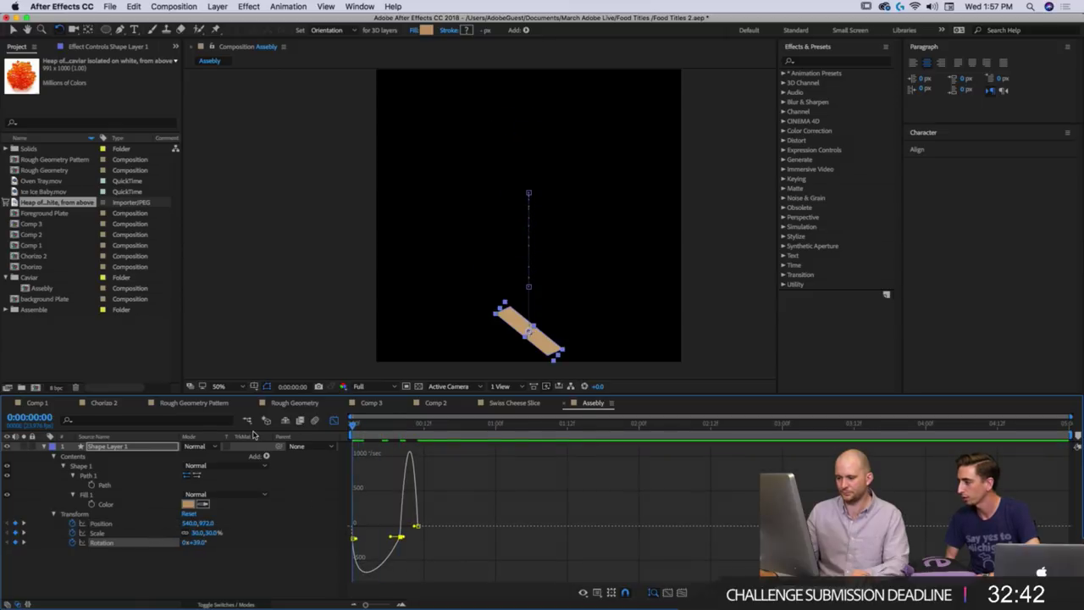
{"action": "key", "text": "space"}
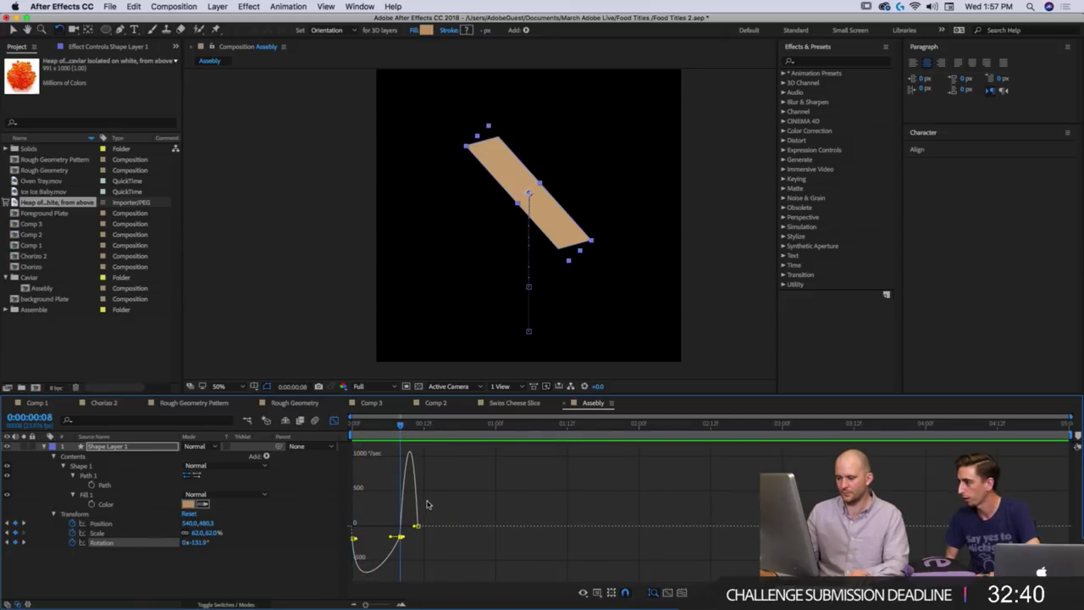
Delete the last Rotation keyframe, preview the result, and return to the keyframe view at frame 8.
{"action": "left_click", "coordinate": [417, 526]}
{"action": "key", "text": "Delete"}
{"action": "key", "text": "space"}
{"action": "key", "text": "space"}
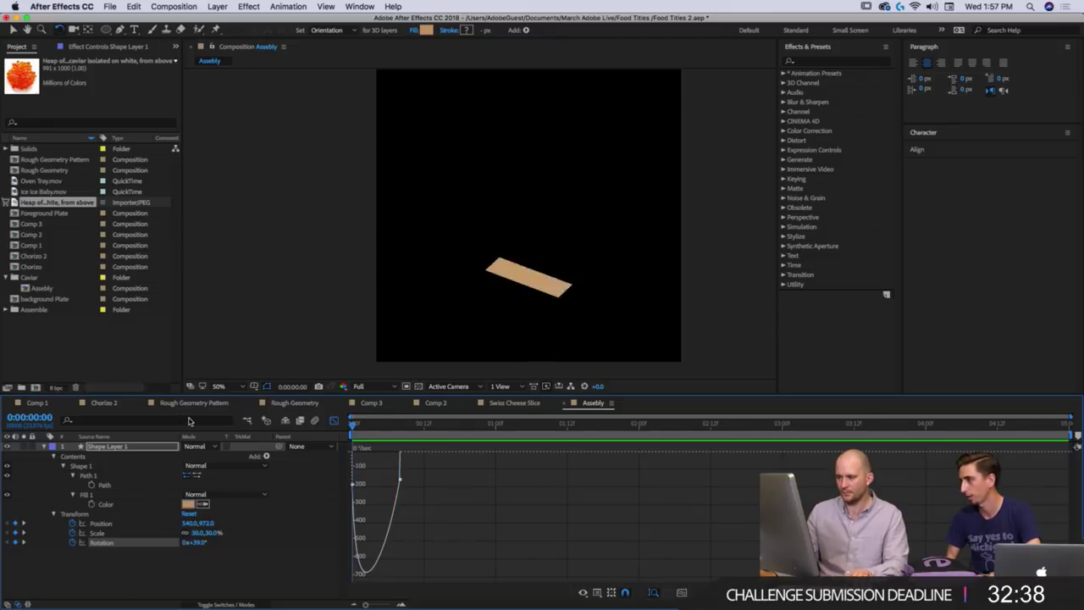
{"action": "left_click", "coordinate": [389, 426]}
{"action": "left_click_drag", "start_coordinate": [391, 430], "coordinate": [401, 426]}
{"action": "key", "text": "shift+F3"}
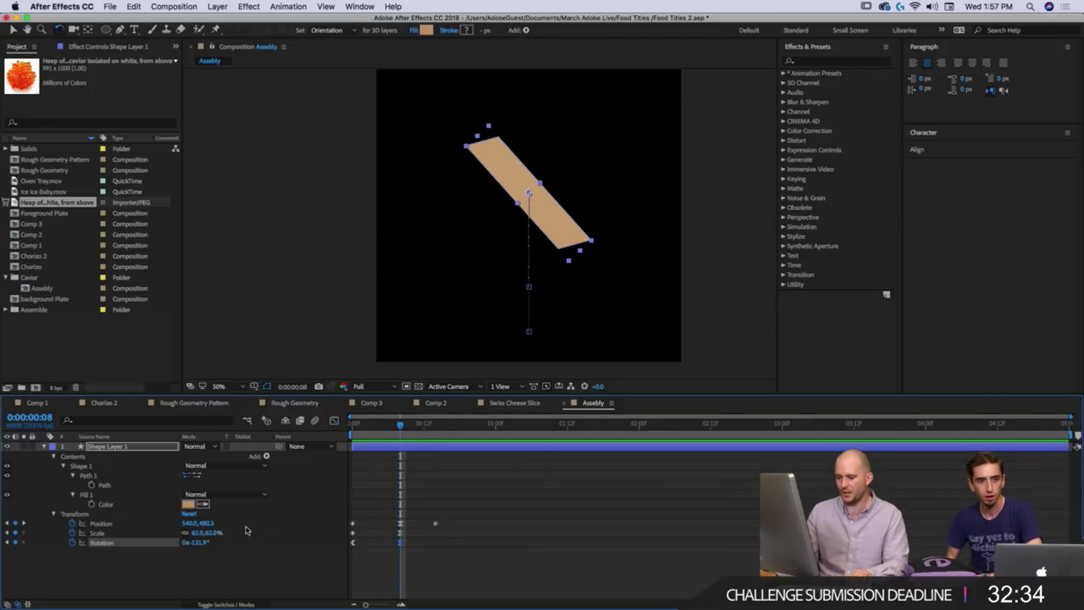
Remove all Rotation keyframes from frame 0 and set the parallelogram's Rotation to -27° at frame 8.
{"action": "left_click_drag", "start_coordinate": [383, 426], "coordinate": [312, 440]}
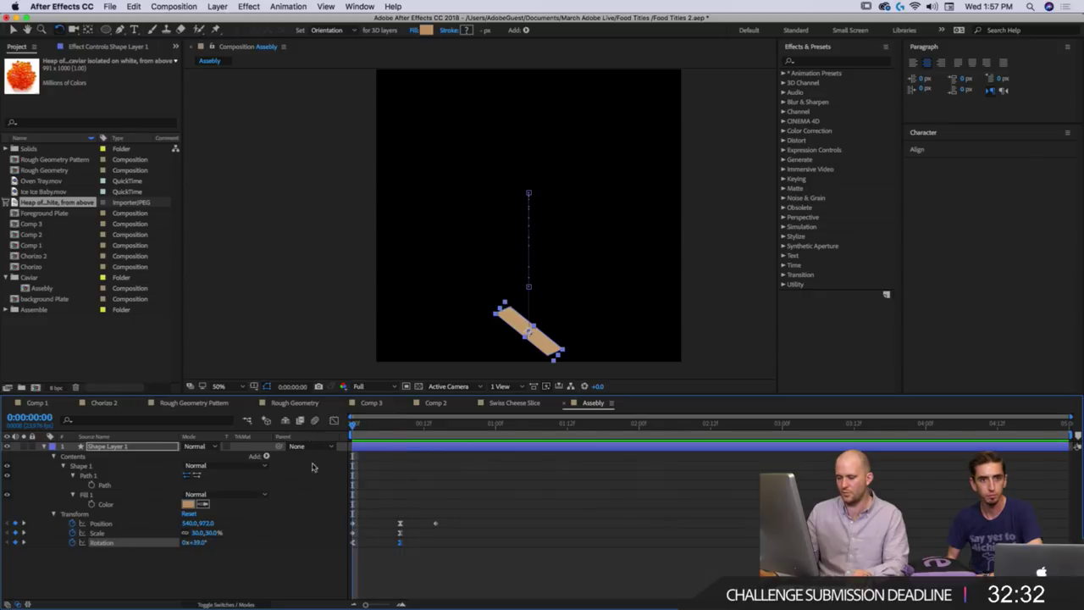
{"action": "left_click", "coordinate": [97, 544]}
{"action": "key", "text": "Delete"}
{"action": "left_click", "coordinate": [93, 543]}
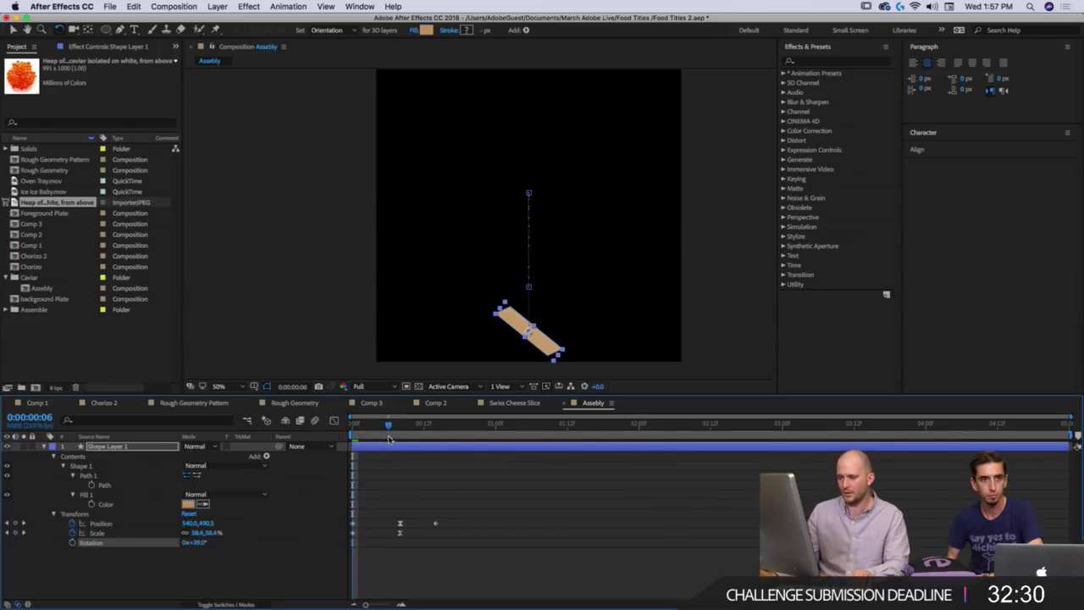
{"action": "left_click_drag", "start_coordinate": [389, 438], "coordinate": [401, 436]}
{"action": "left_click_drag", "start_coordinate": [195, 542], "coordinate": [163, 543]}
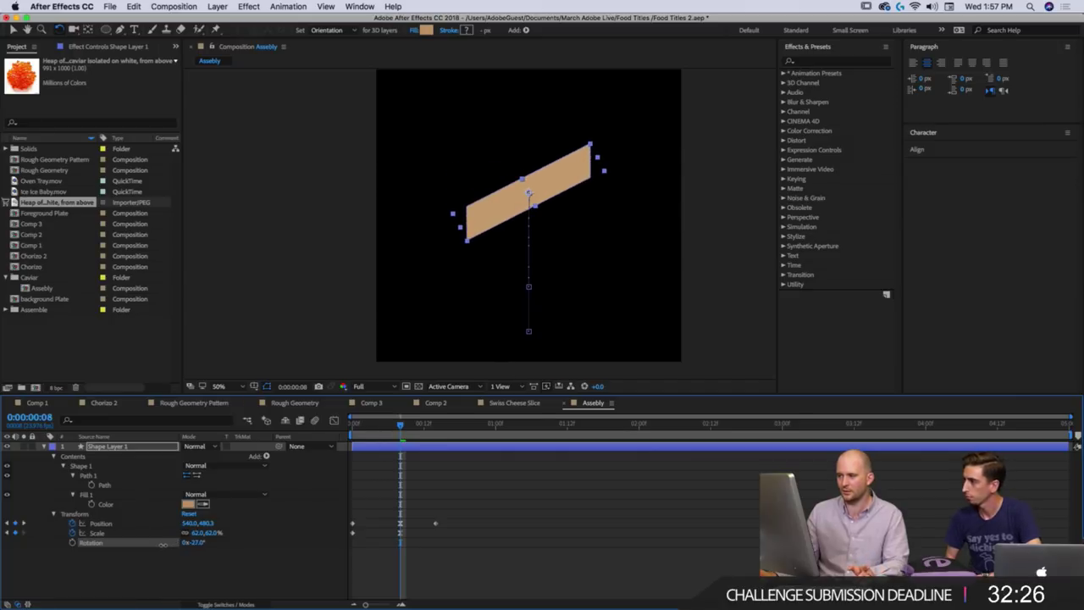
At frame 14, set Rotation to 0°, show the rulers, and place a horizontal guide along the parallelogram's lower edge.
{"action": "left_click_drag", "start_coordinate": [416, 435], "coordinate": [442, 442]}
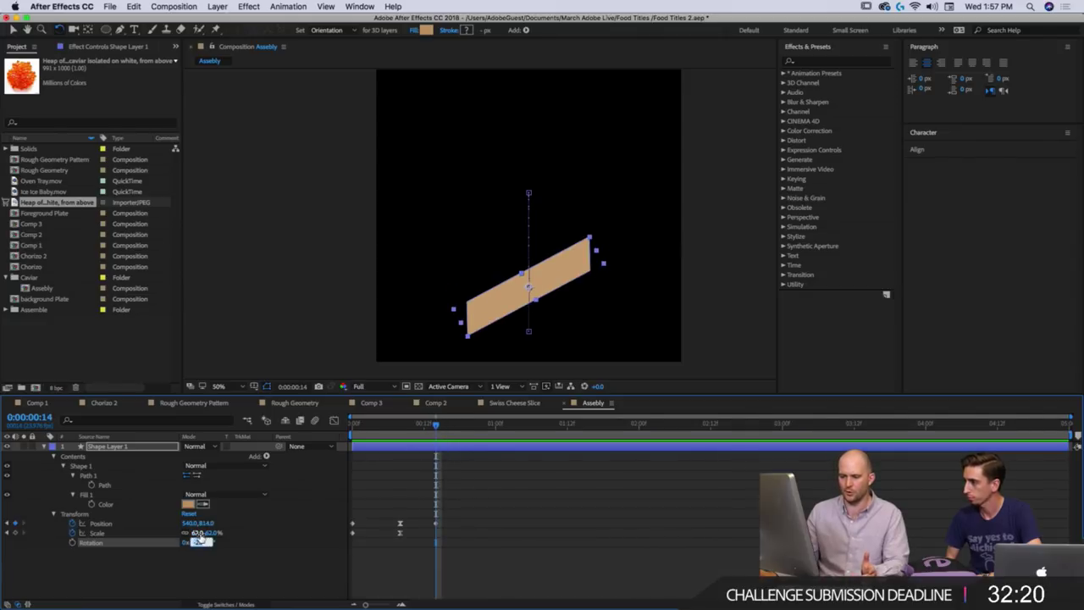
{"action": "type", "text": "0"}
{"action": "key", "text": "Return"}
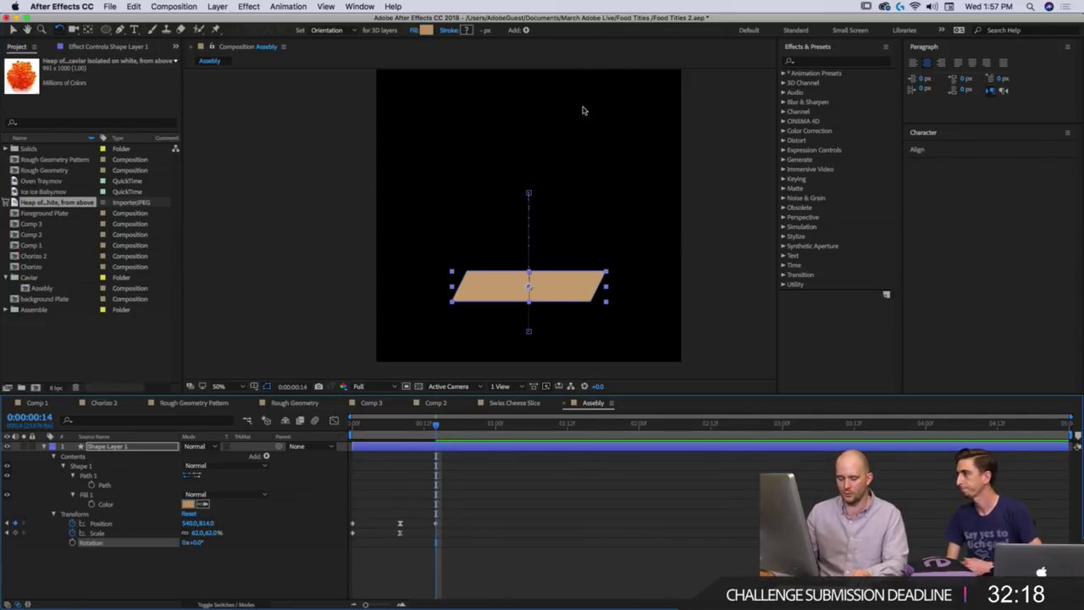
{"action": "key", "text": "super+t"}
{"action": "key", "text": "super+r"}
{"action": "left_click_drag", "start_coordinate": [584, 73], "coordinate": [612, 306]}
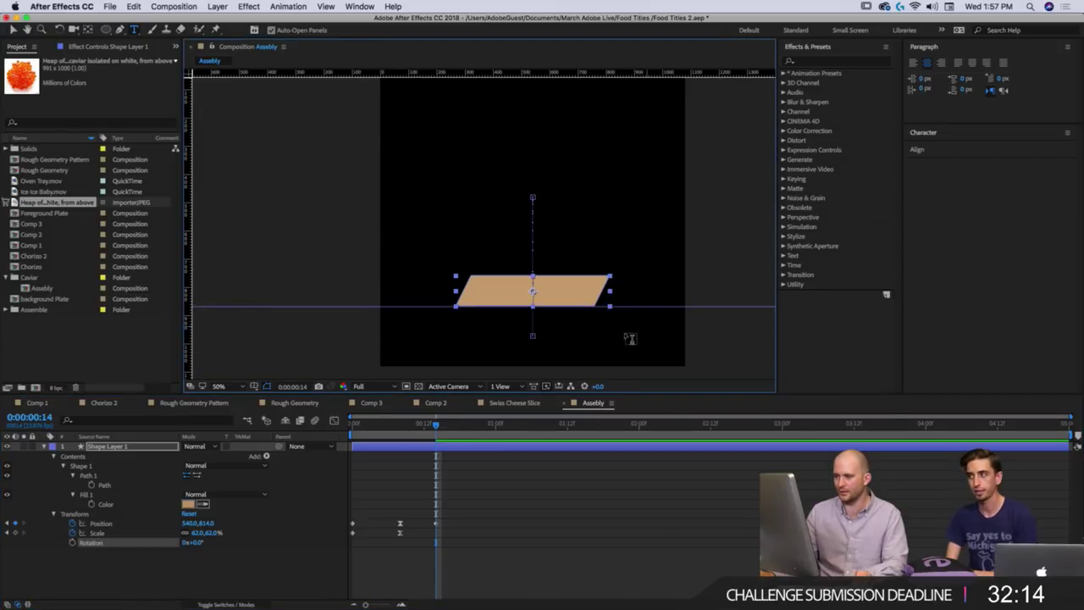
At frame 8, set the parallelogram's Rotation to -33° and preview the animation from the start.
{"action": "left_click", "coordinate": [406, 424]}
{"action": "mouse_move", "coordinate": [403, 440]}
{"action": "left_mouse_down"}
{"action": "mouse_move", "coordinate": [317, 450]}
{"action": "mouse_move", "coordinate": [400, 439]}
{"action": "left_mouse_up"}
{"action": "left_click_drag", "start_coordinate": [194, 544], "coordinate": [166, 544]}
{"action": "key", "text": "space"}
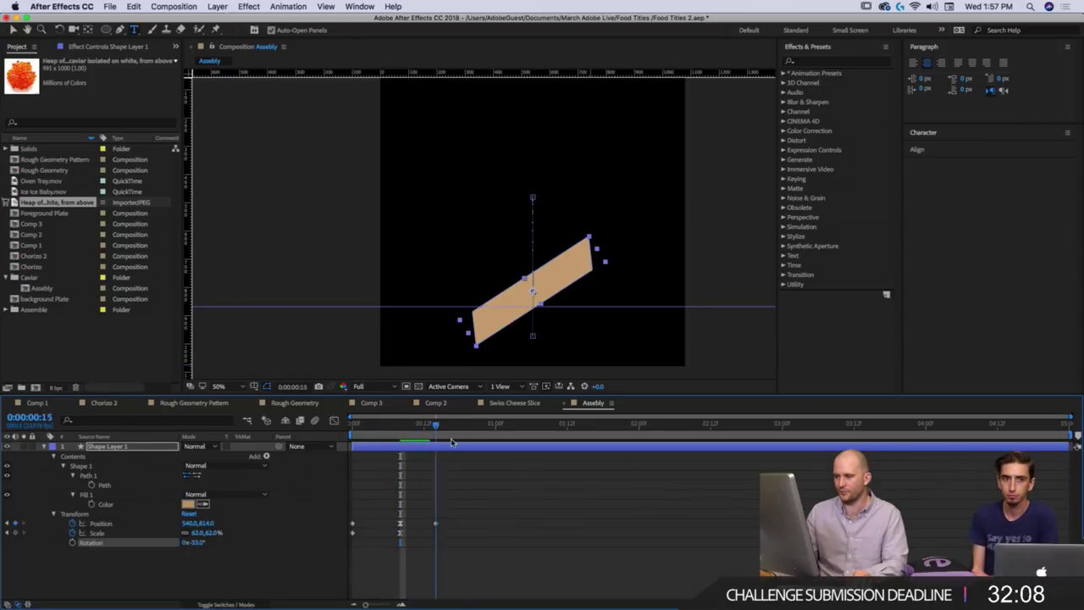
{"action": "left_click_drag", "start_coordinate": [406, 439], "coordinate": [273, 441]}
{"action": "key", "text": "space"}
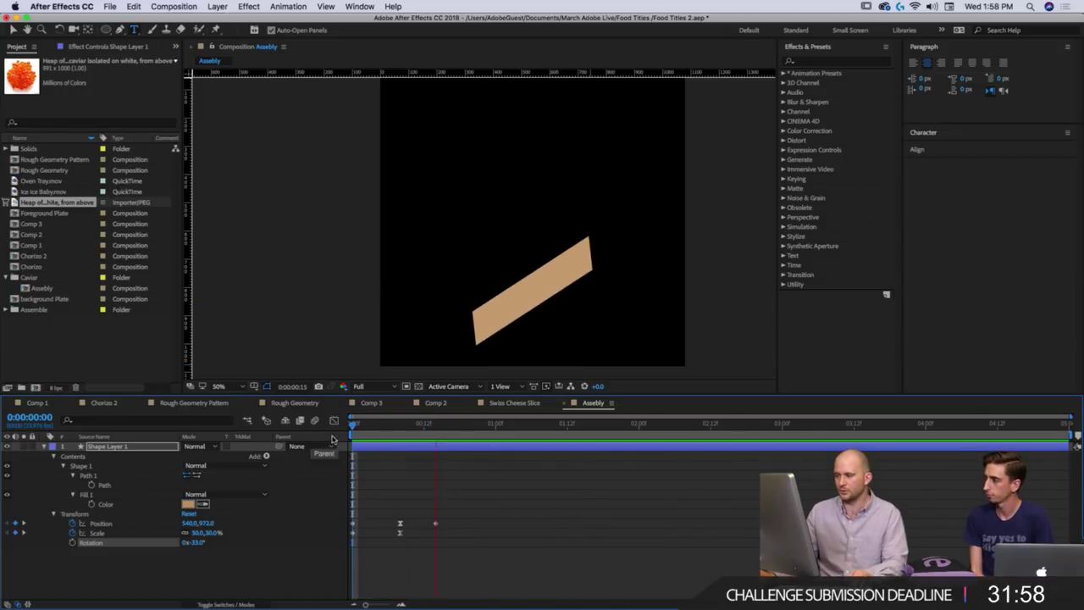
{"action": "key", "text": "space"}
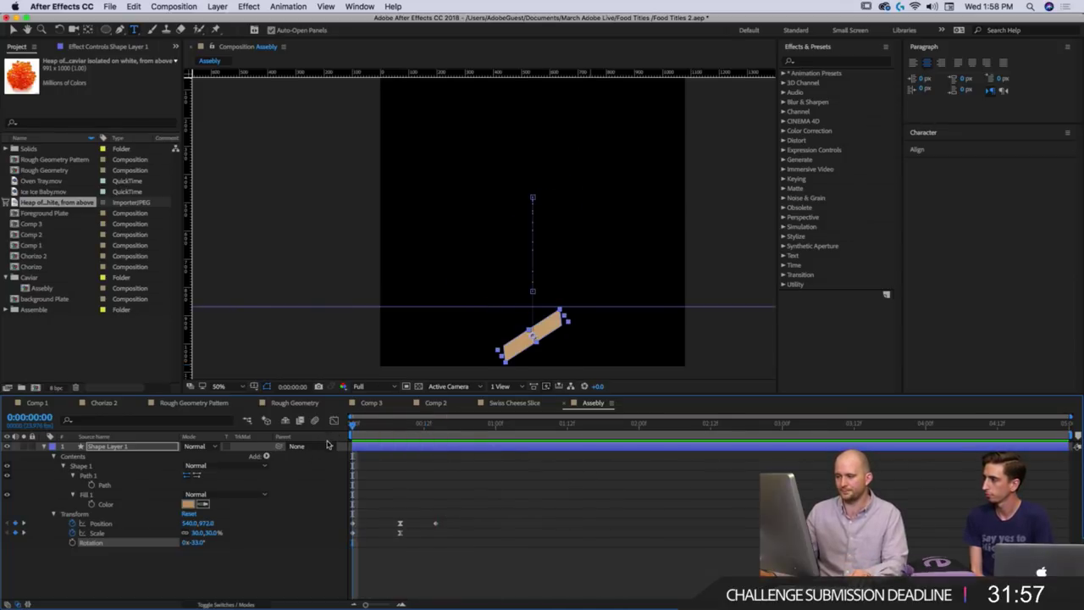
Keyframe the parallelogram's Rotation at -33° on frame 8 and set it to 36° at frame 0.
{"action": "left_click", "coordinate": [404, 432]}
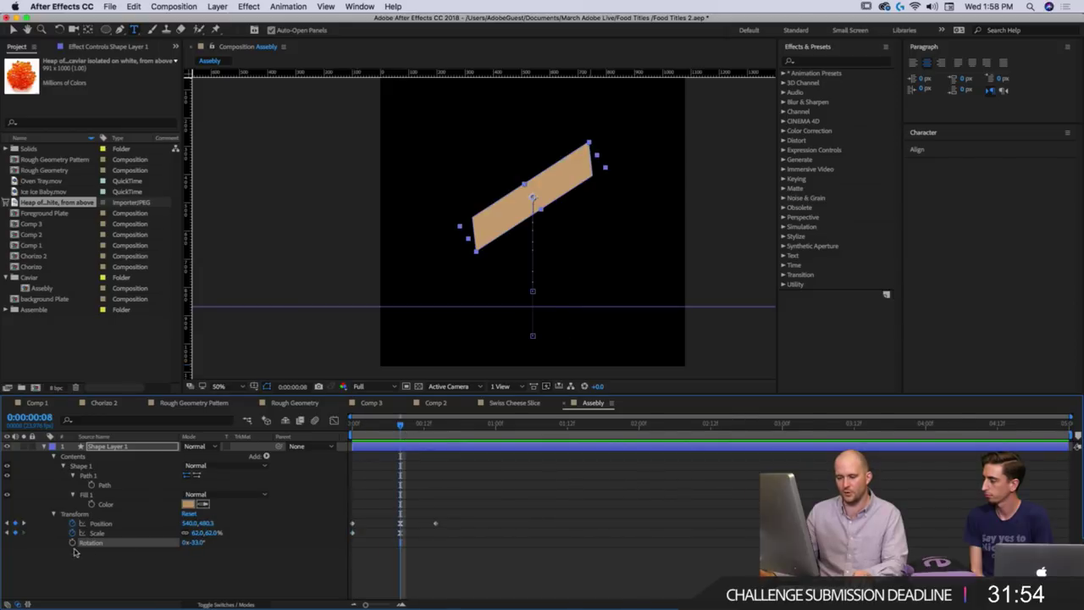
{"action": "left_click_drag", "start_coordinate": [393, 434], "coordinate": [259, 450]}
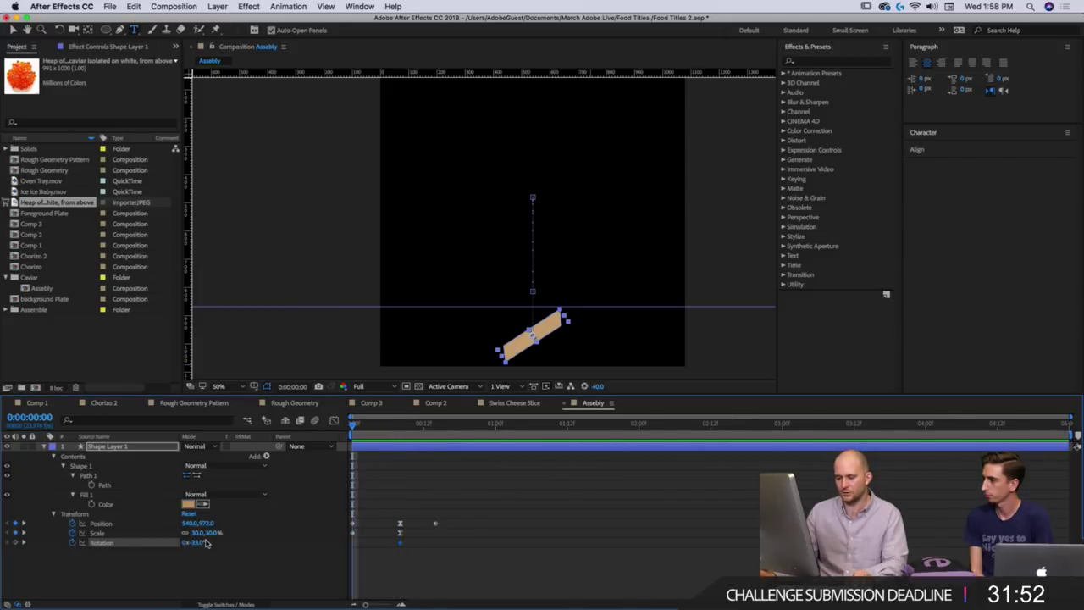
{"action": "left_click_drag", "start_coordinate": [205, 542], "coordinate": [280, 555]}
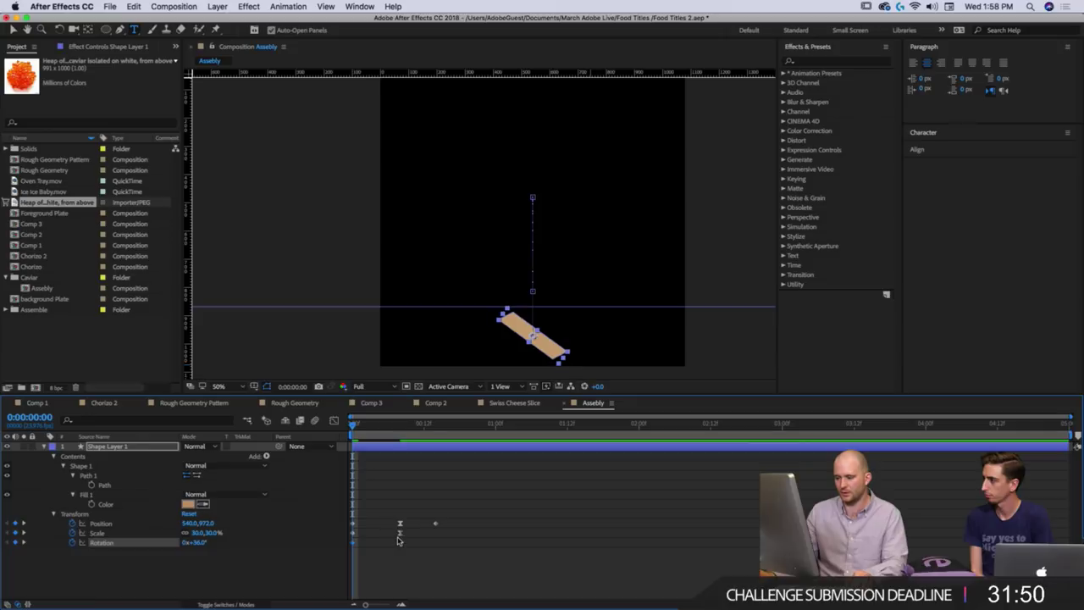
Ease the frame 8 Rotation keyframe and preview the animation from the start.
{"action": "key", "text": "space"}
{"action": "key", "text": "space"}
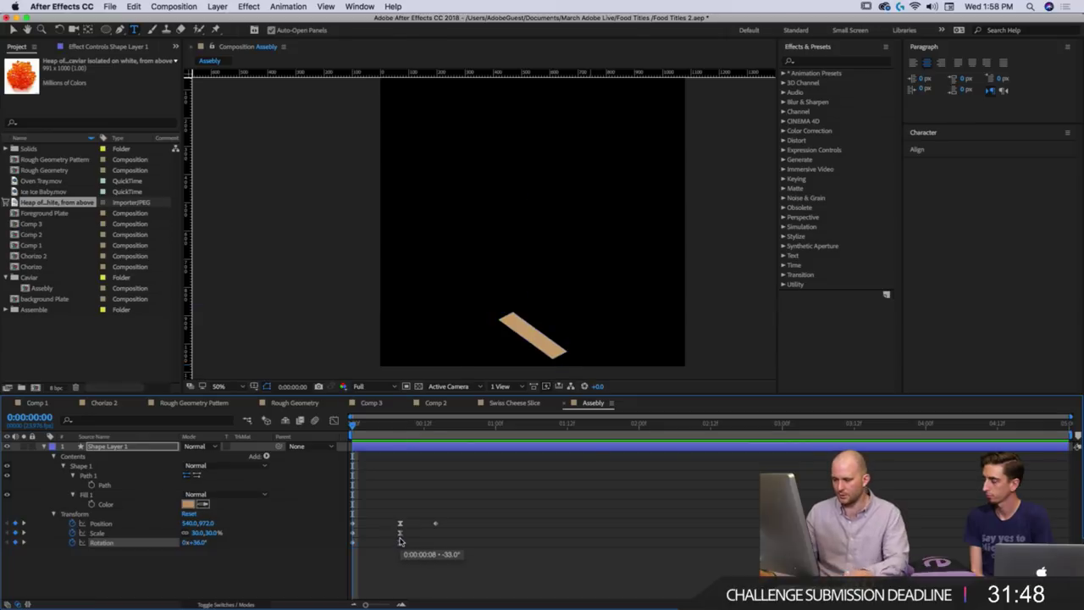
{"action": "left_click_drag", "start_coordinate": [405, 436], "coordinate": [291, 446]}
{"action": "key", "text": "space"}
{"action": "key", "text": "space"}
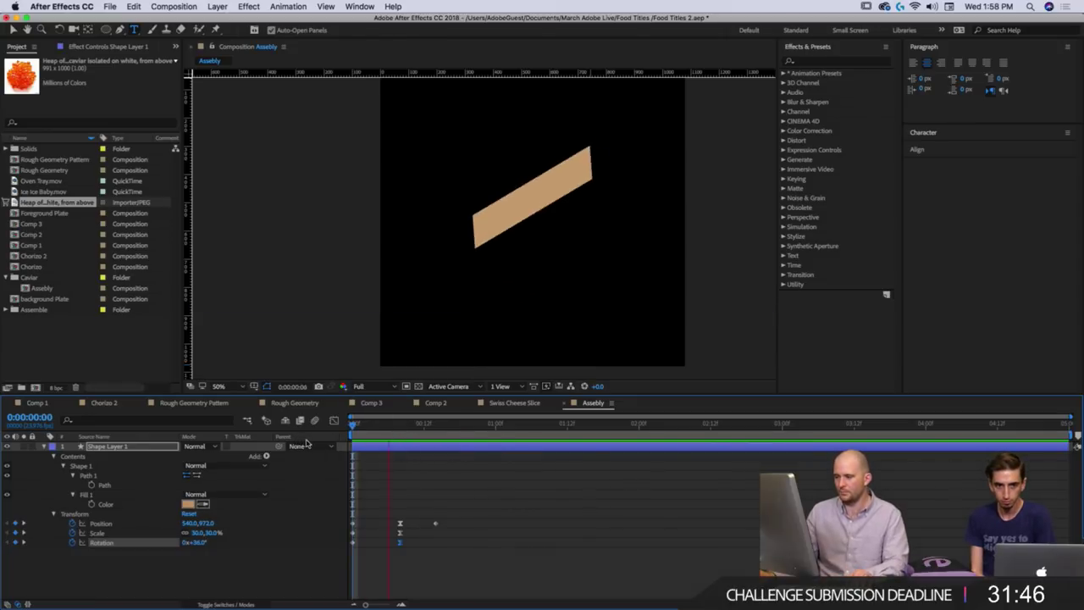
Move the middle Position, Scale and Rotation keyframes to frame 7 and the ending Position keyframe to frame 12, and preview the motion.
{"action": "left_click", "coordinate": [394, 437]}
{"action": "left_click_drag", "start_coordinate": [393, 438], "coordinate": [401, 439]}
{"action": "mouse_move", "coordinate": [441, 514]}
{"action": "left_mouse_down"}
{"action": "mouse_move", "coordinate": [391, 551]}
{"action": "mouse_move", "coordinate": [394, 524]}
{"action": "mouse_move", "coordinate": [424, 524]}
{"action": "left_mouse_up"}
{"action": "left_click", "coordinate": [412, 525]}
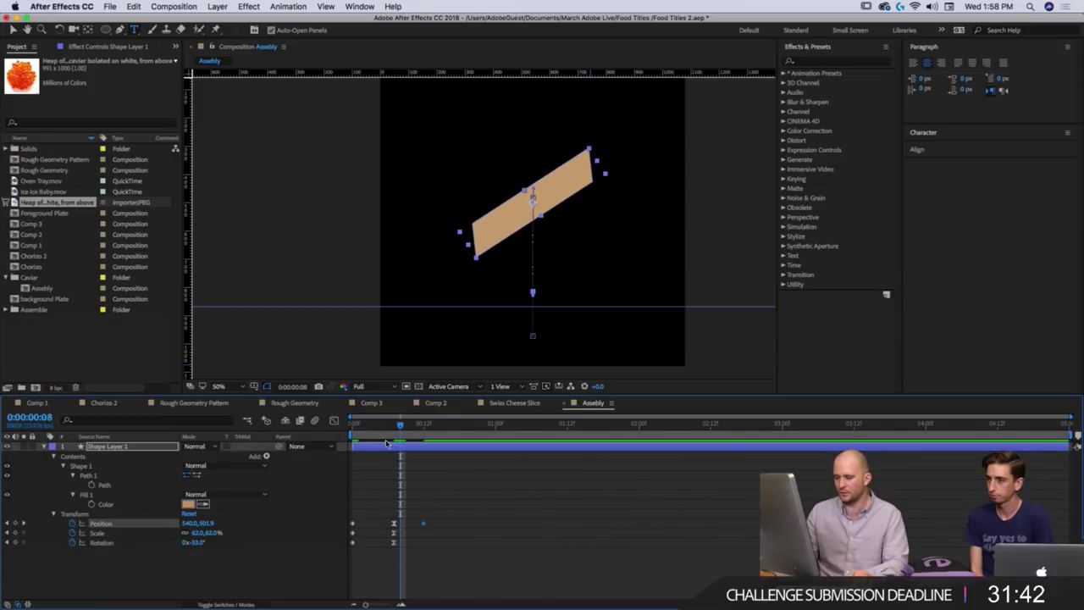
{"action": "left_click_drag", "start_coordinate": [394, 439], "coordinate": [271, 426]}
{"action": "key", "text": "space"}
{"action": "key", "text": "space"}
{"action": "key", "text": "space"}
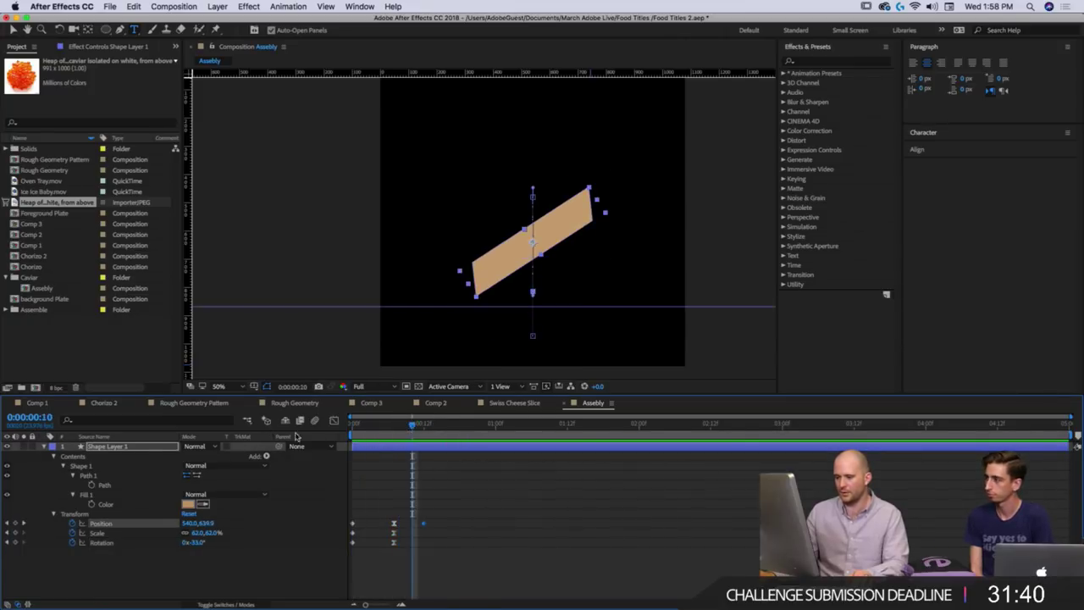
In the Position speed graph, lengthen the frame 7 keyframe's outgoing ease, preview the fall, and shorten that ease slightly.
{"action": "left_click", "coordinate": [335, 422]}
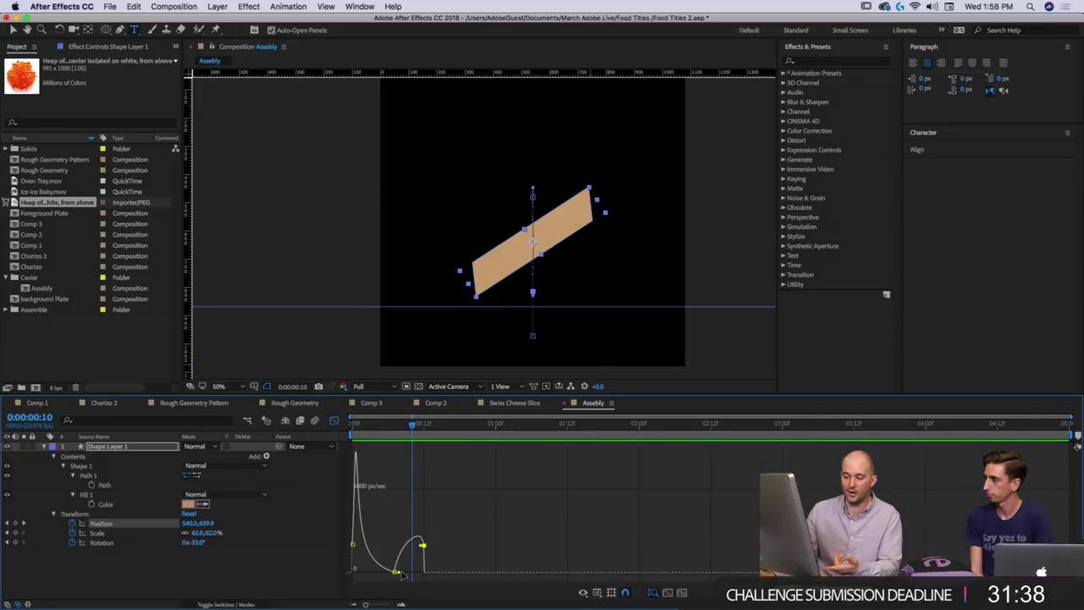
{"action": "left_click_drag", "start_coordinate": [404, 575], "coordinate": [409, 574]}
{"action": "left_click_drag", "start_coordinate": [391, 430], "coordinate": [270, 440]}
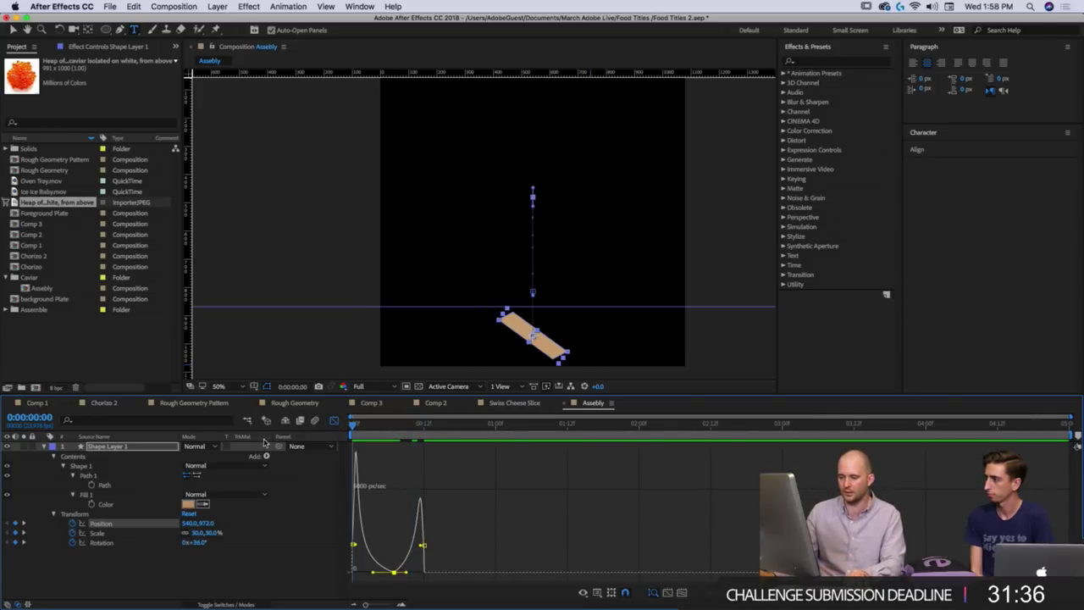
{"action": "key", "text": "space"}
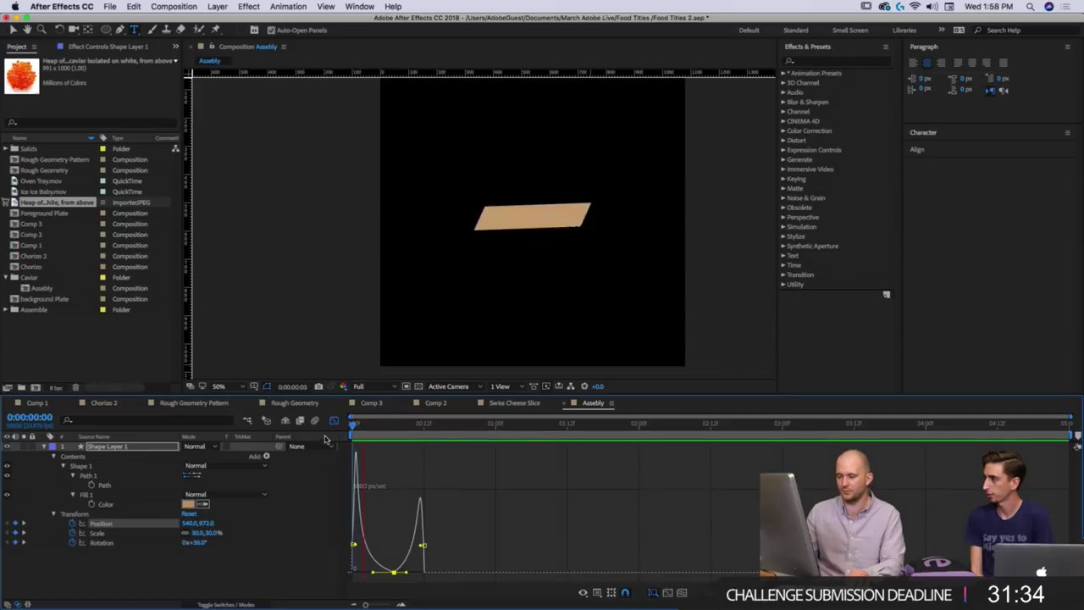
{"action": "key", "text": "space"}
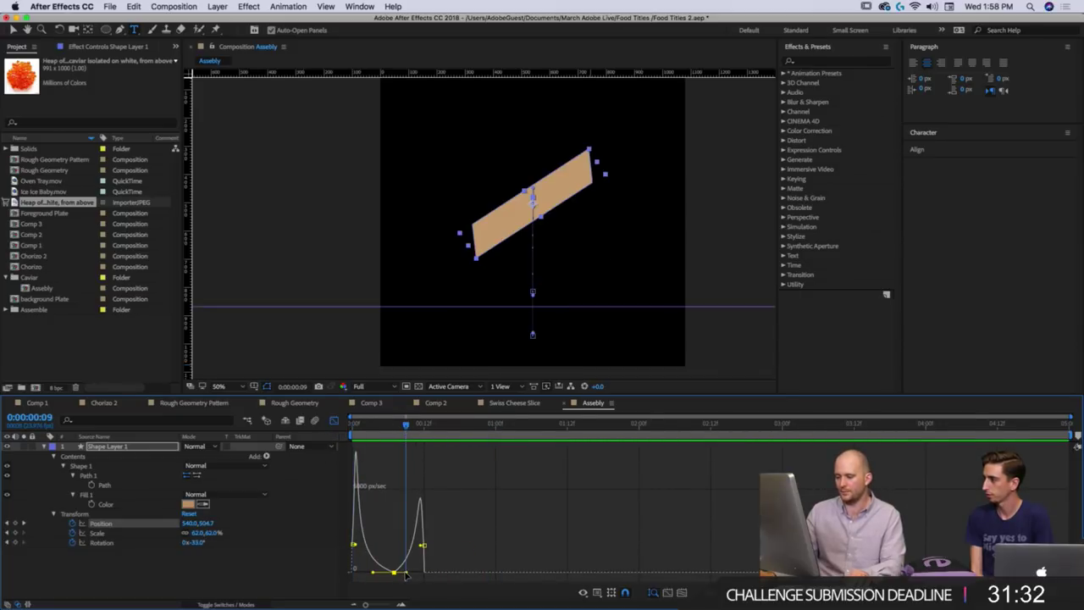
{"action": "left_click_drag", "start_coordinate": [407, 574], "coordinate": [402, 573]}
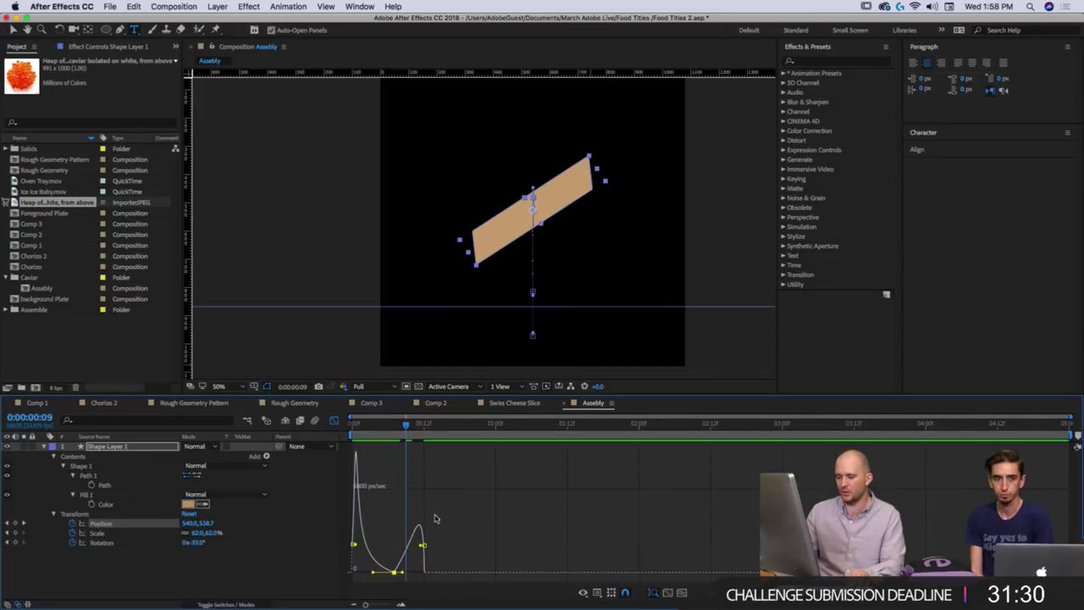
At frame 11, raise the parallelogram until its lower corner meets the horizontal guide, and delete the frame 12 Position keyframe.
{"action": "key", "text": "space"}
{"action": "key", "text": "space"}
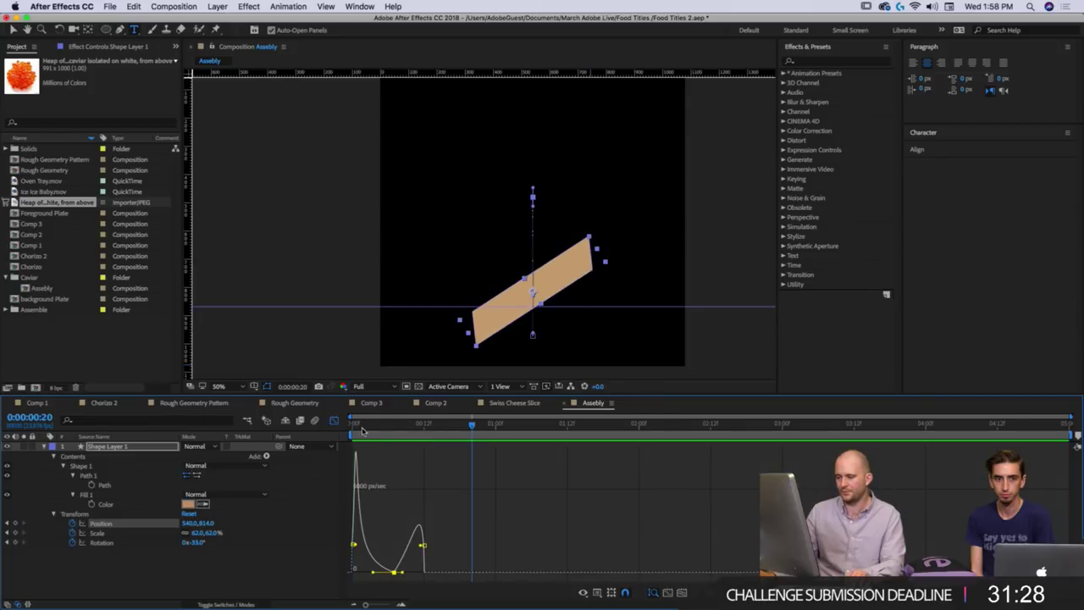
{"action": "left_click", "coordinate": [335, 423]}
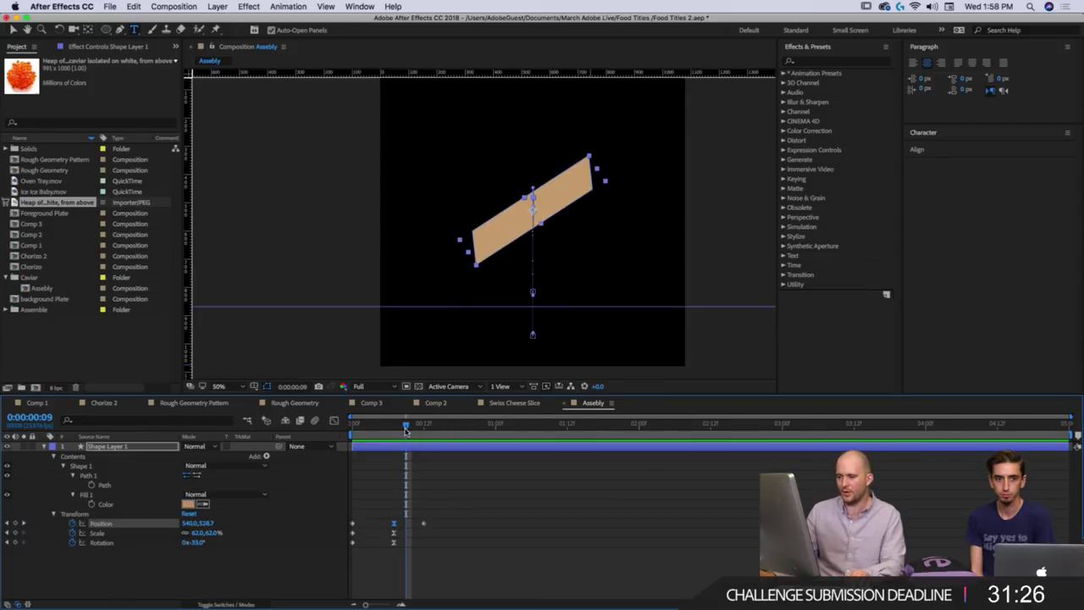
{"action": "left_click_drag", "start_coordinate": [405, 429], "coordinate": [415, 434]}
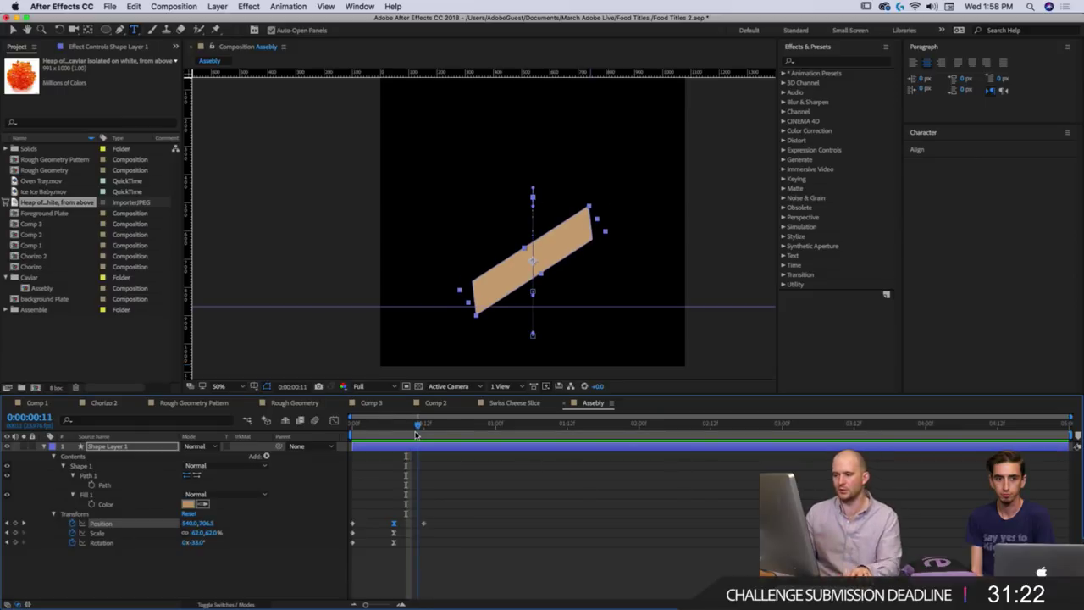
{"action": "left_click_drag", "start_coordinate": [415, 435], "coordinate": [418, 434]}
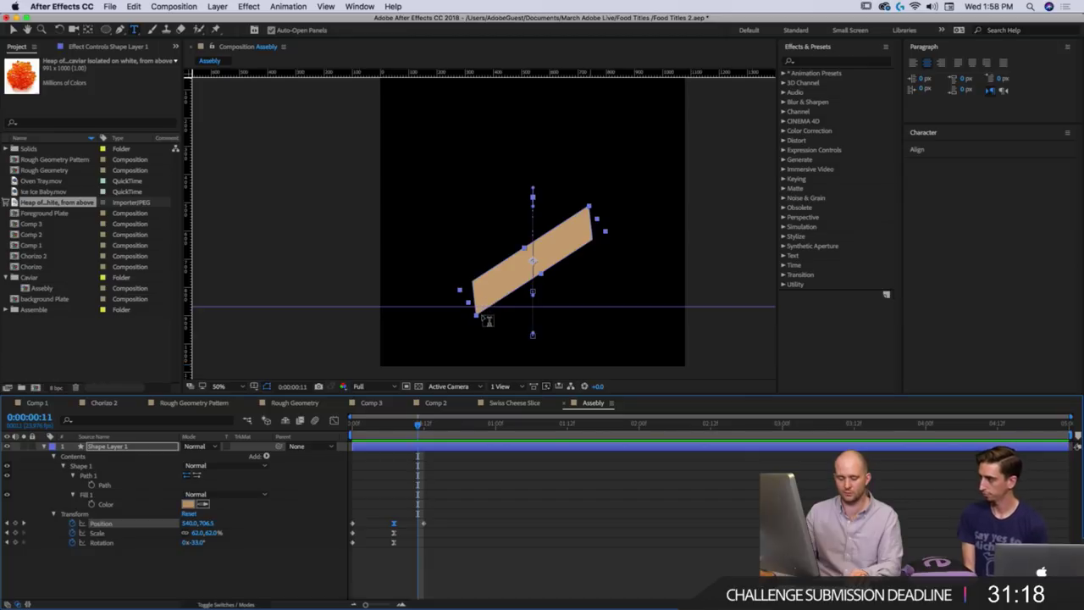
{"action": "key", "text": "v"}
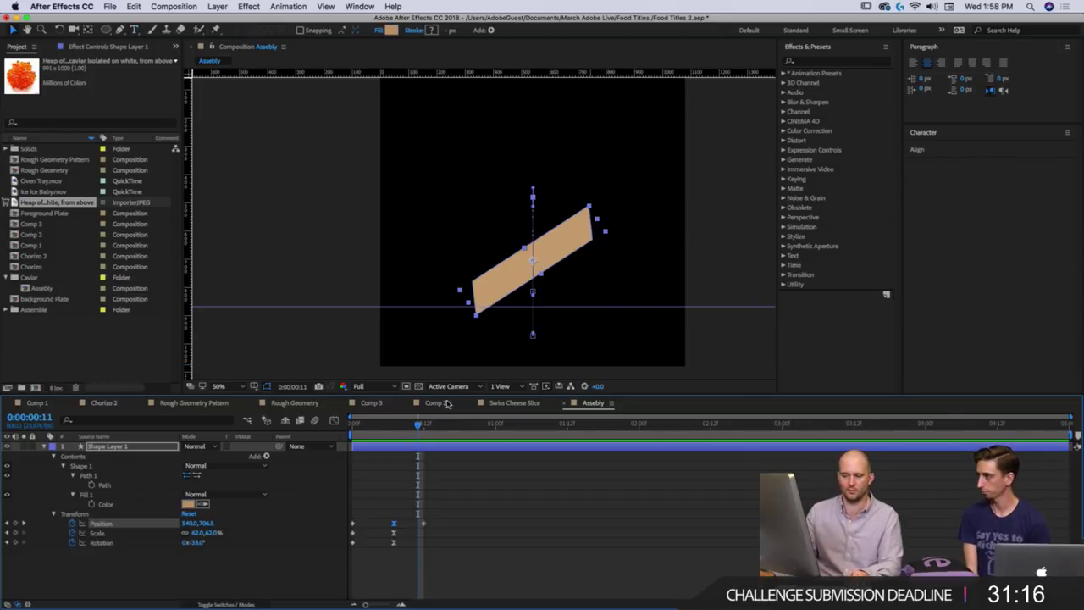
{"action": "mouse_move", "coordinate": [415, 435]}
{"action": "left_mouse_down"}
{"action": "mouse_move", "coordinate": [399, 441]}
{"action": "mouse_move", "coordinate": [418, 444]}
{"action": "left_mouse_up"}
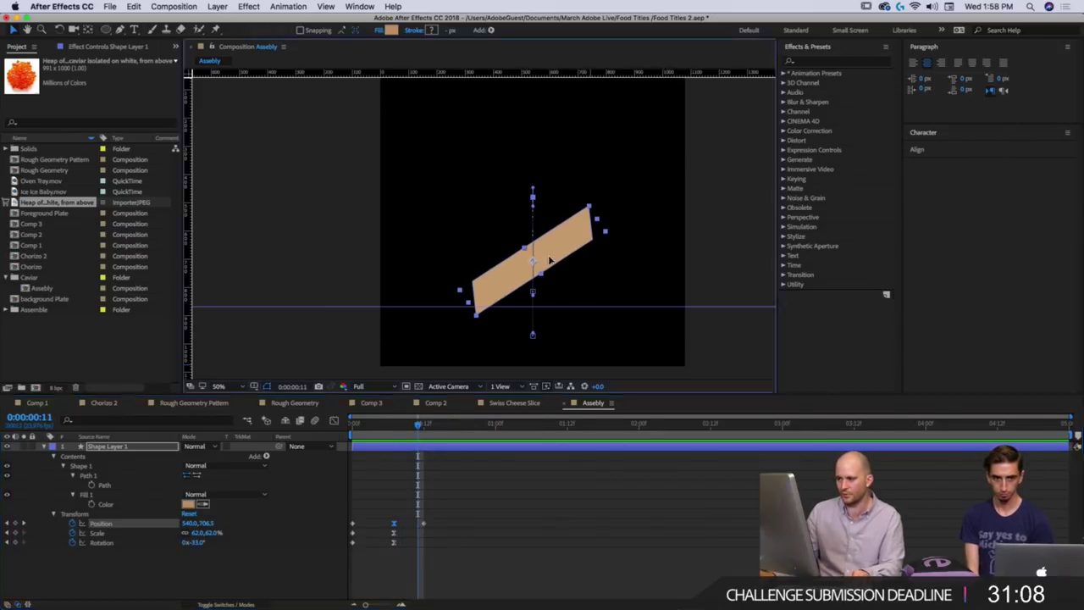
{"action": "left_click_drag", "start_coordinate": [547, 258], "coordinate": [551, 254]}
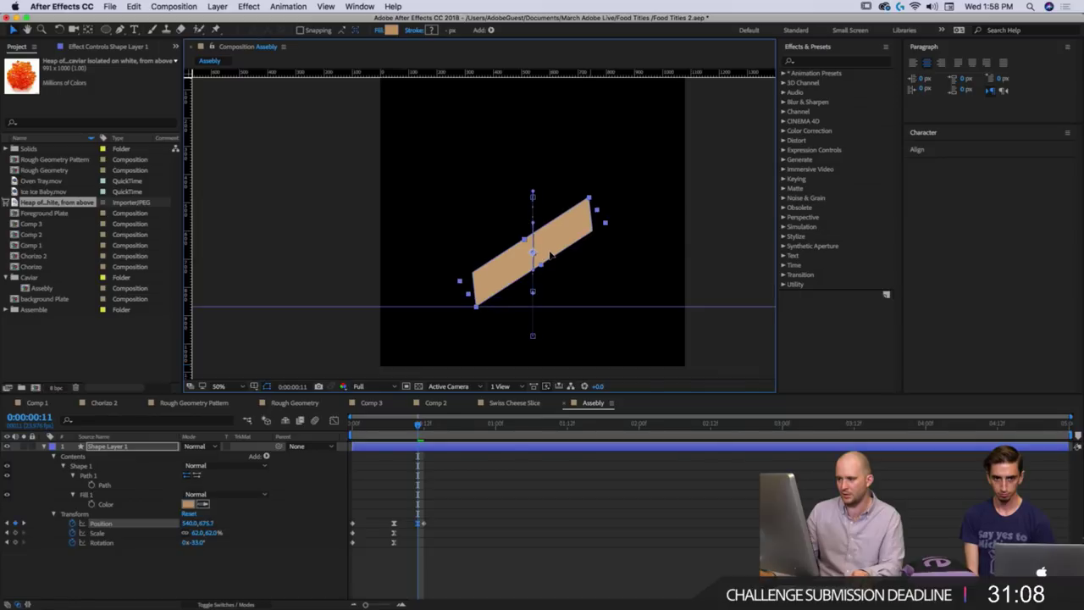
{"action": "left_click", "coordinate": [415, 433]}
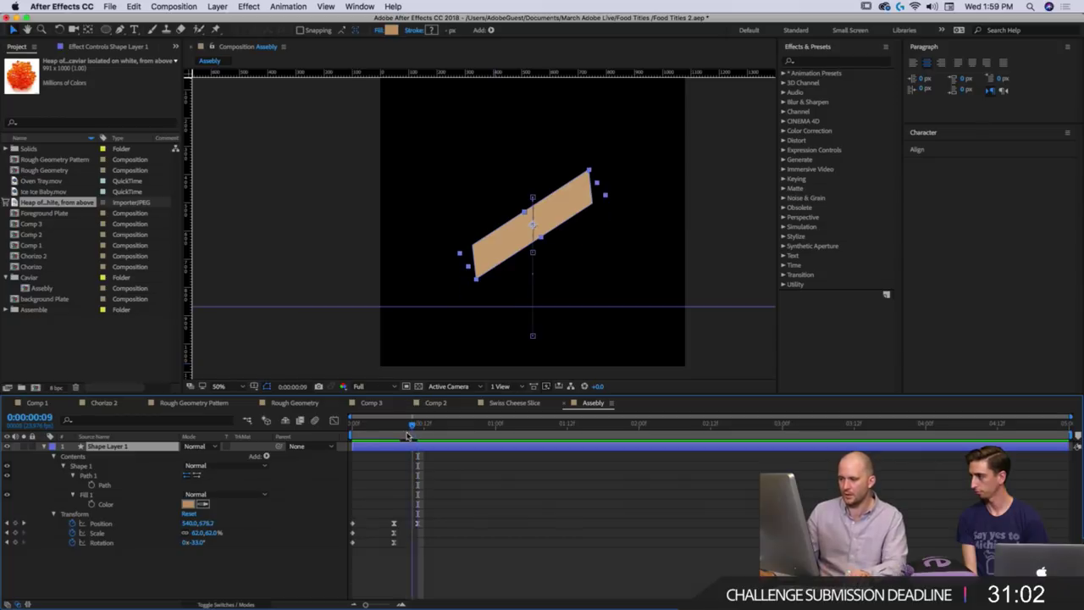
{"action": "left_click", "coordinate": [419, 433]}
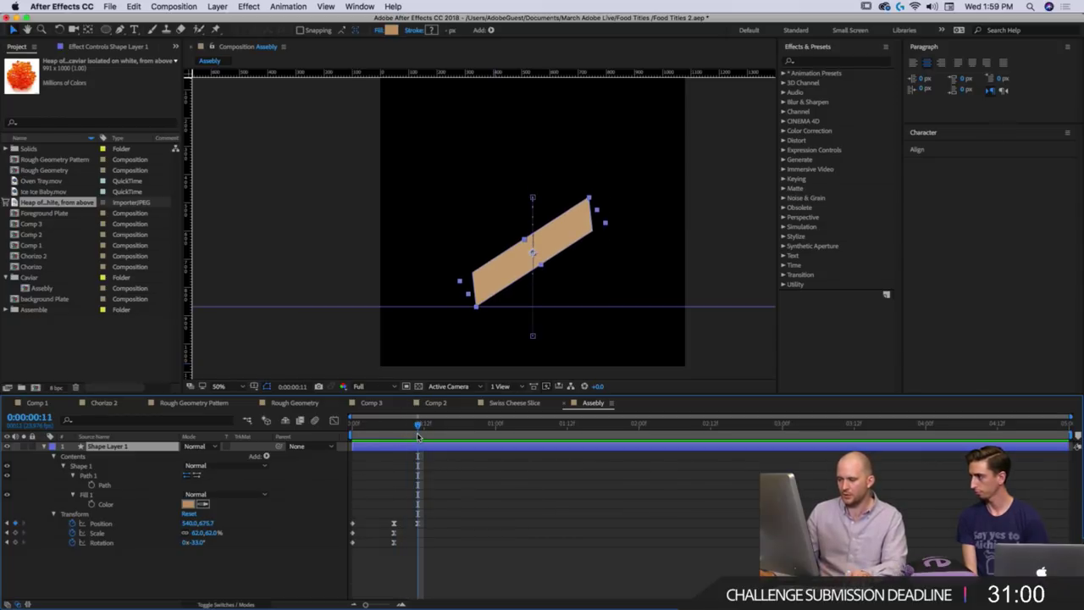
{"action": "key", "text": "w"}
{"action": "left_click_drag", "start_coordinate": [586, 236], "coordinate": [542, 281]}
{"action": "key", "text": "v"}
{"action": "left_click_drag", "start_coordinate": [397, 431], "coordinate": [417, 432]}
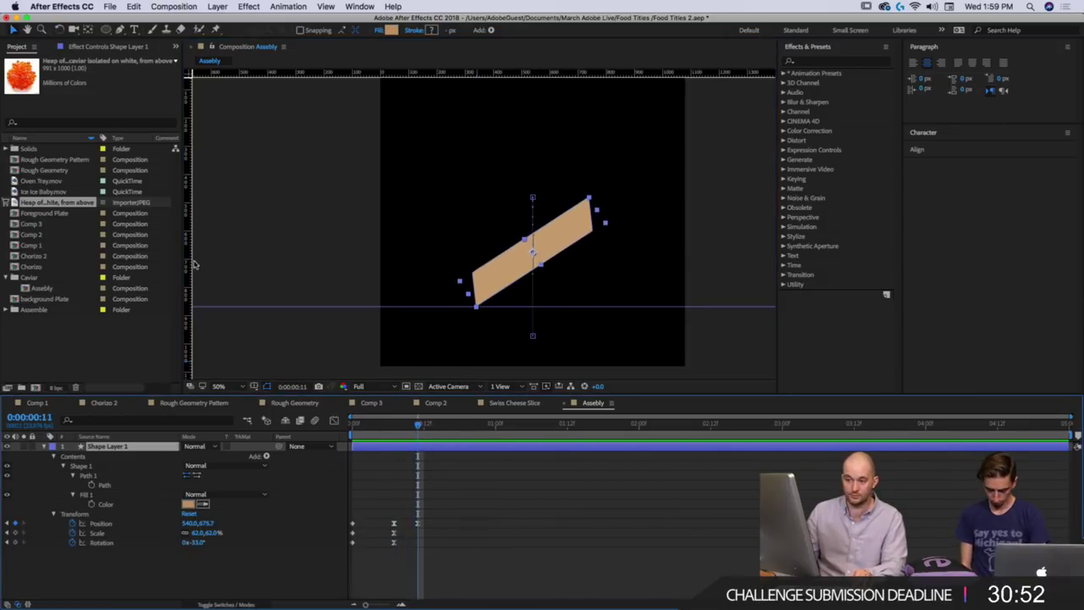
Add a vertical guide through the parallelogram's lower corner and add a Rotation keyframe at frame 11.
{"action": "left_click_drag", "start_coordinate": [193, 265], "coordinate": [475, 324]}
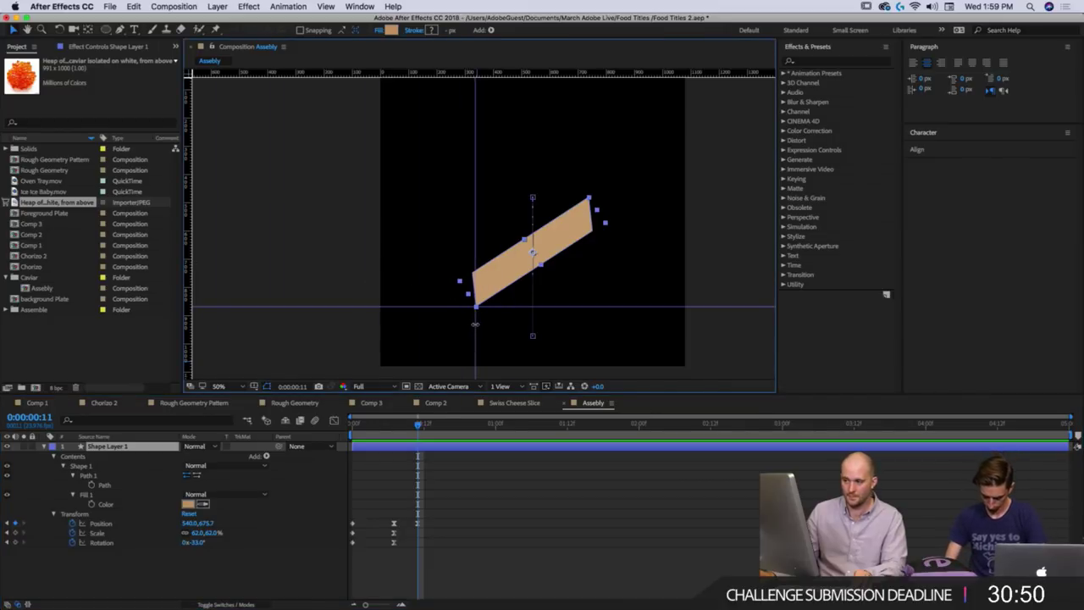
{"action": "left_click", "coordinate": [421, 433]}
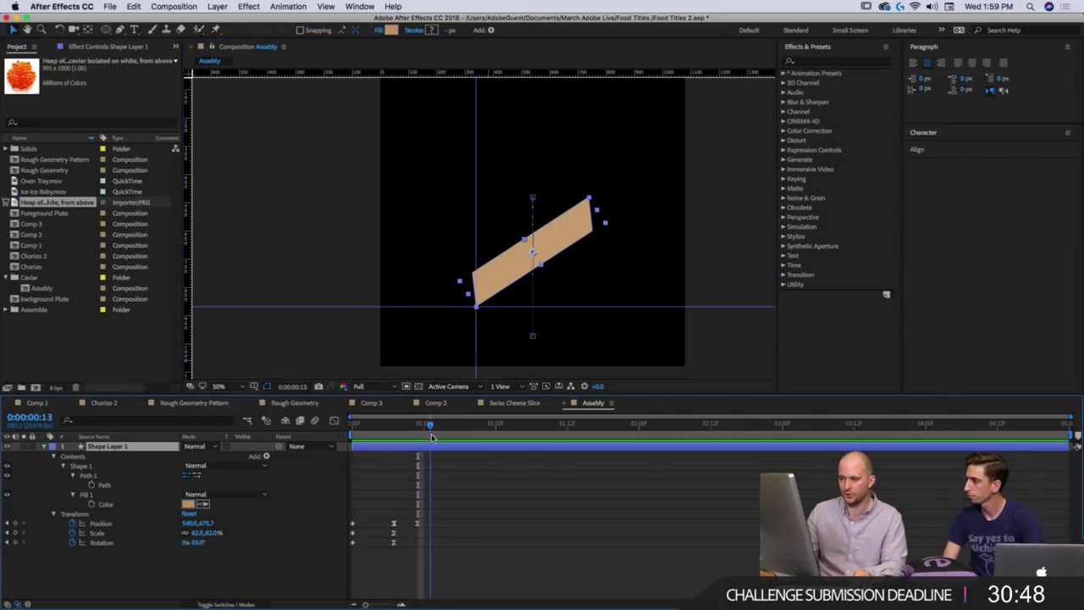
{"action": "left_click", "coordinate": [15, 542]}
{"action": "left_click", "coordinate": [132, 545]}
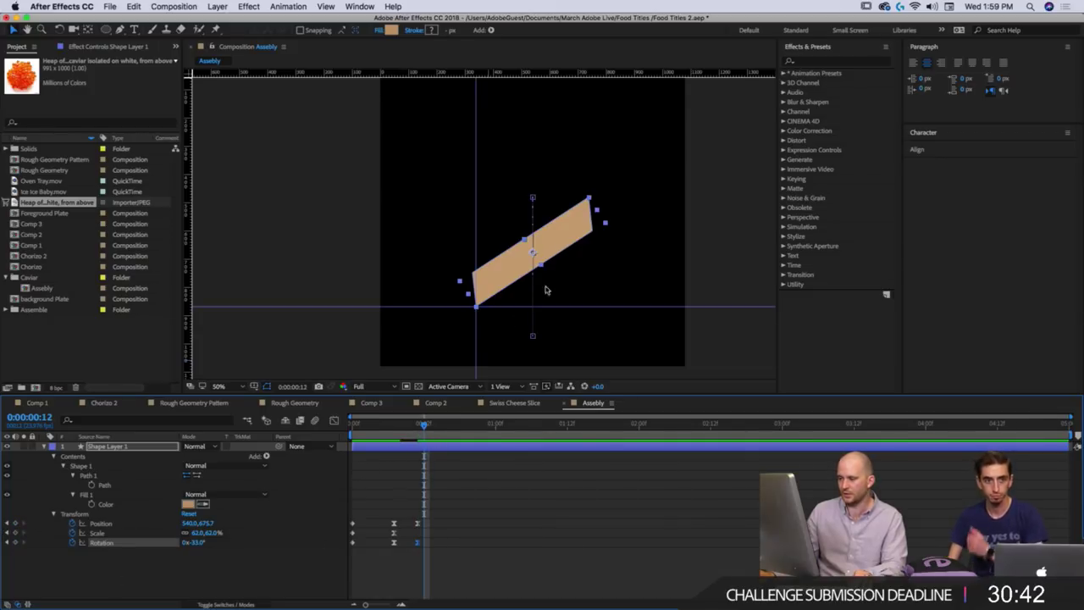
At frame 15, rotate the parallelogram flat and set its Rotation to exactly 0°.
{"action": "key", "text": "w"}
{"action": "left_click_drag", "start_coordinate": [576, 244], "coordinate": [581, 264]}
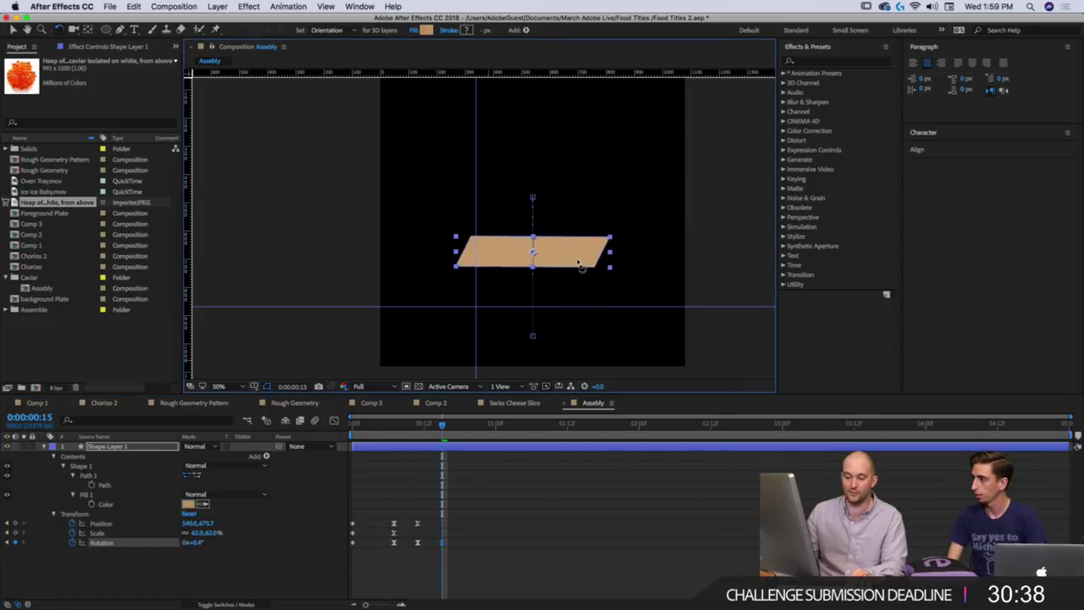
{"action": "left_click", "coordinate": [196, 542]}
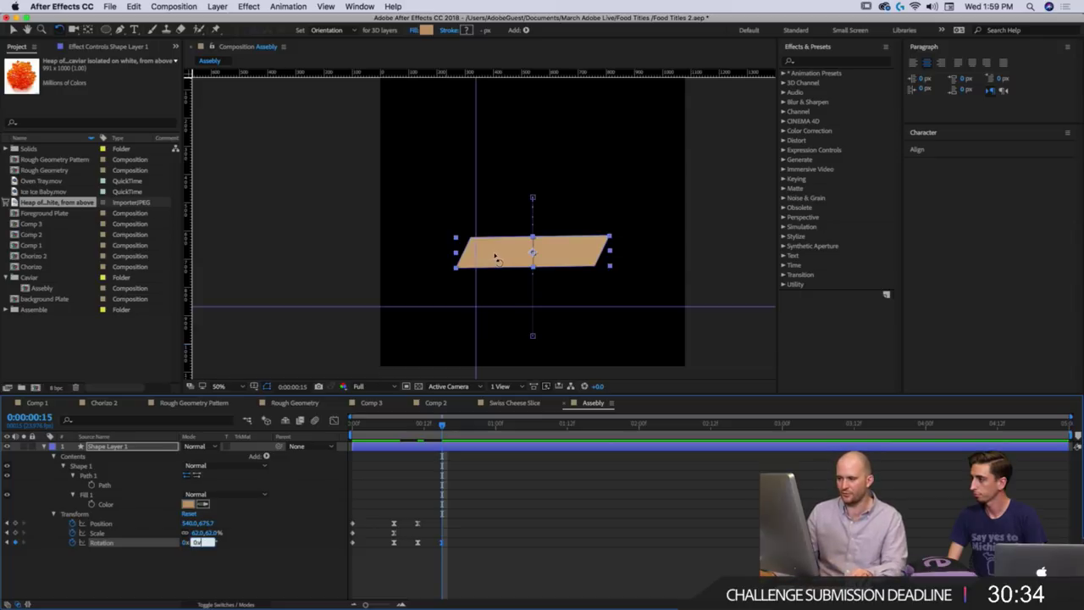
{"action": "key", "text": "Return"}
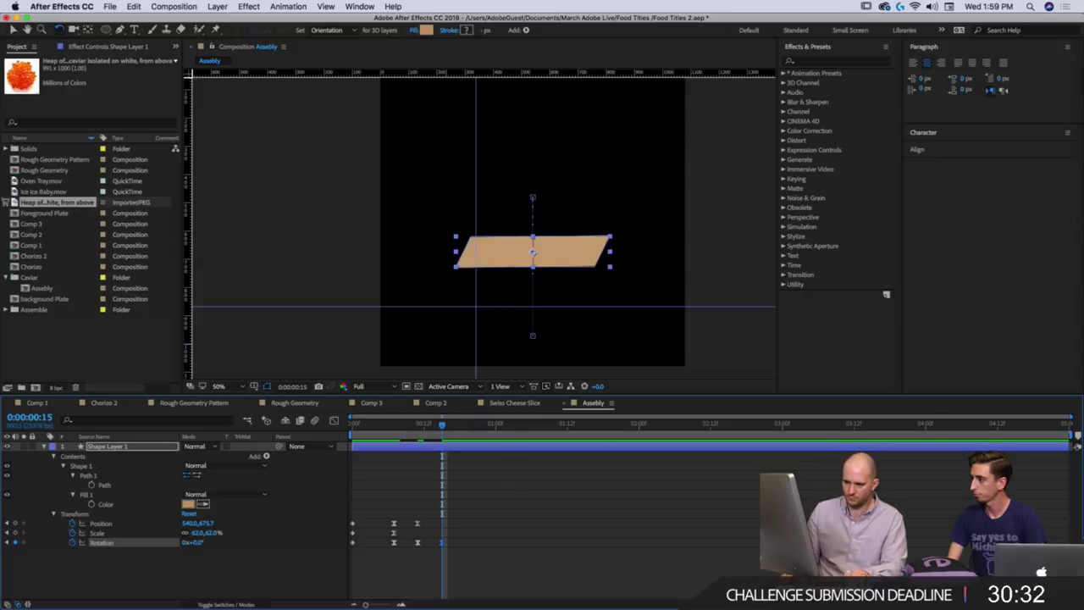
At frame 15, move the parallelogram so its lower corner sits where the two guides cross, and review the tip-over.
{"action": "key", "text": "v"}
{"action": "left_click_drag", "start_coordinate": [499, 256], "coordinate": [518, 295]}
{"action": "left_click_drag", "start_coordinate": [437, 434], "coordinate": [418, 433]}
{"action": "left_click_drag", "start_coordinate": [447, 533], "coordinate": [431, 558]}
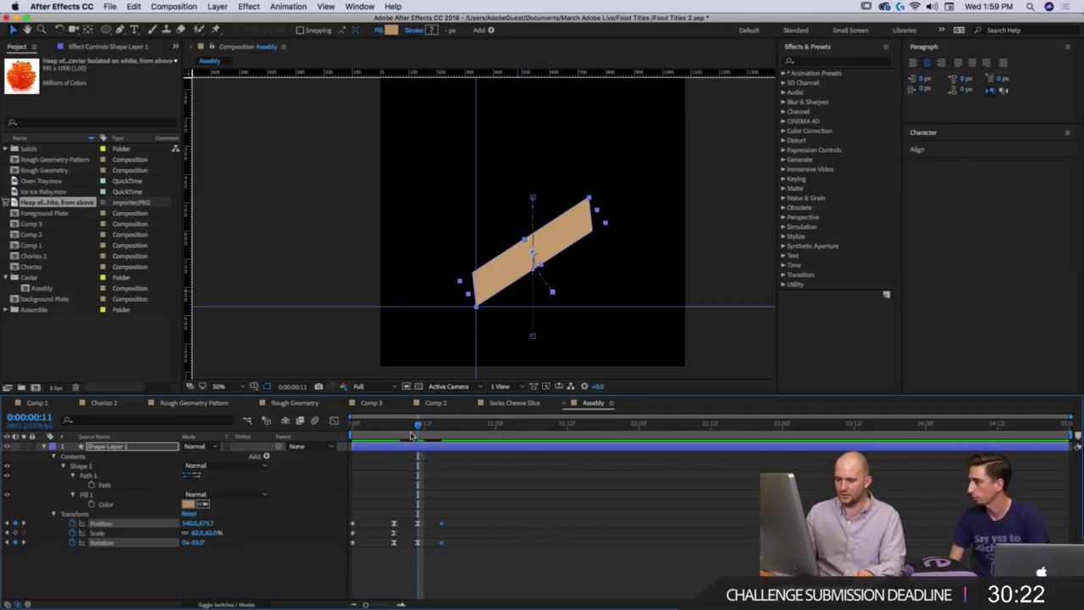
{"action": "key", "text": "j"}
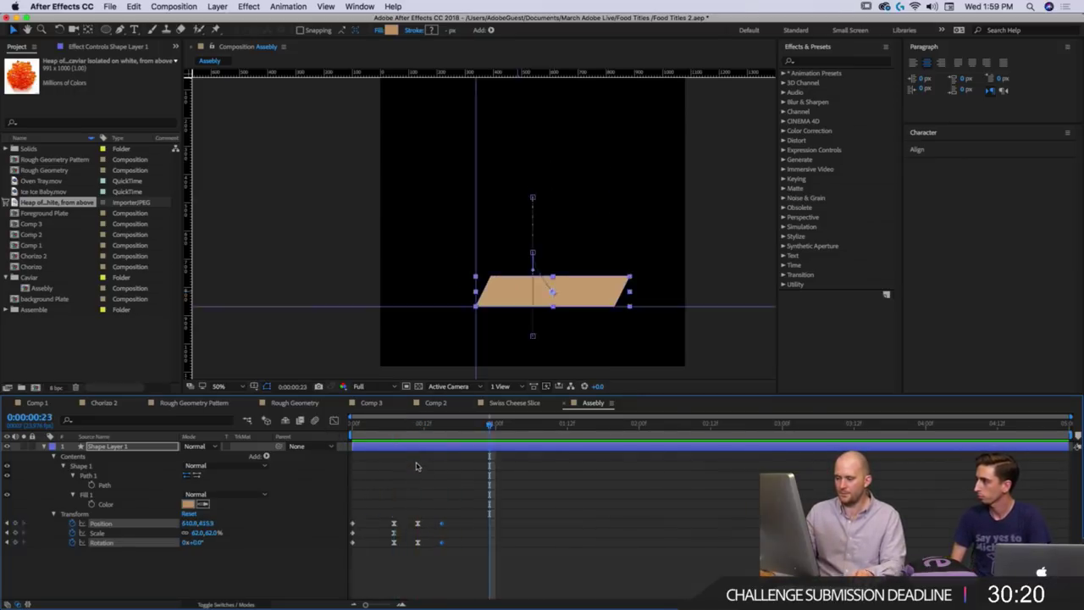
{"action": "left_click_drag", "start_coordinate": [411, 440], "coordinate": [425, 447]}
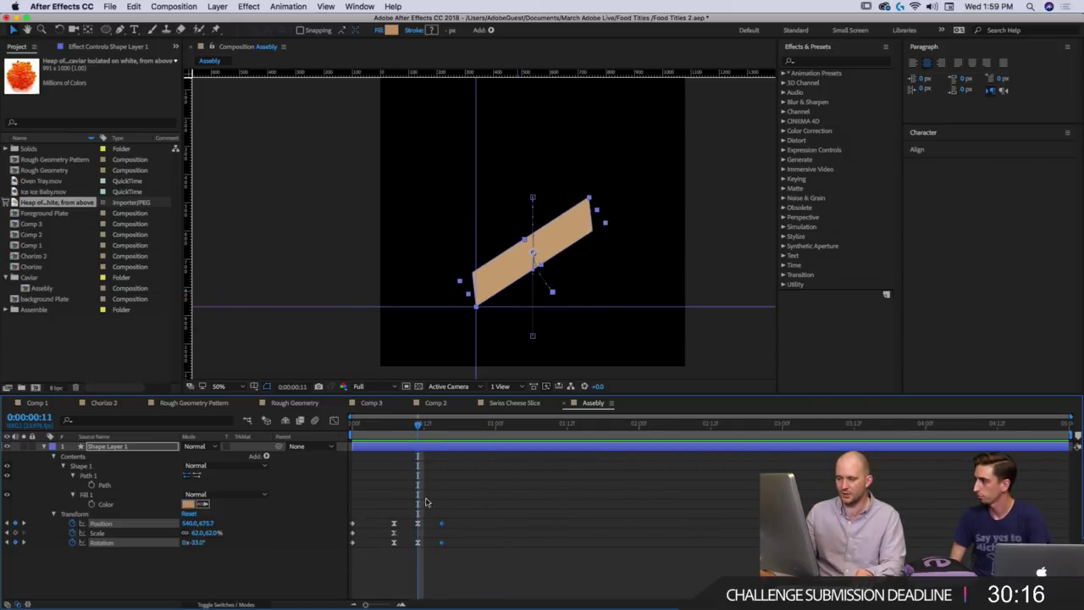
Convert the Position and Rotation keyframes on frames 11 and 15 to linear and preview the motion from frame 7.
{"action": "left_click", "coordinate": [335, 420]}
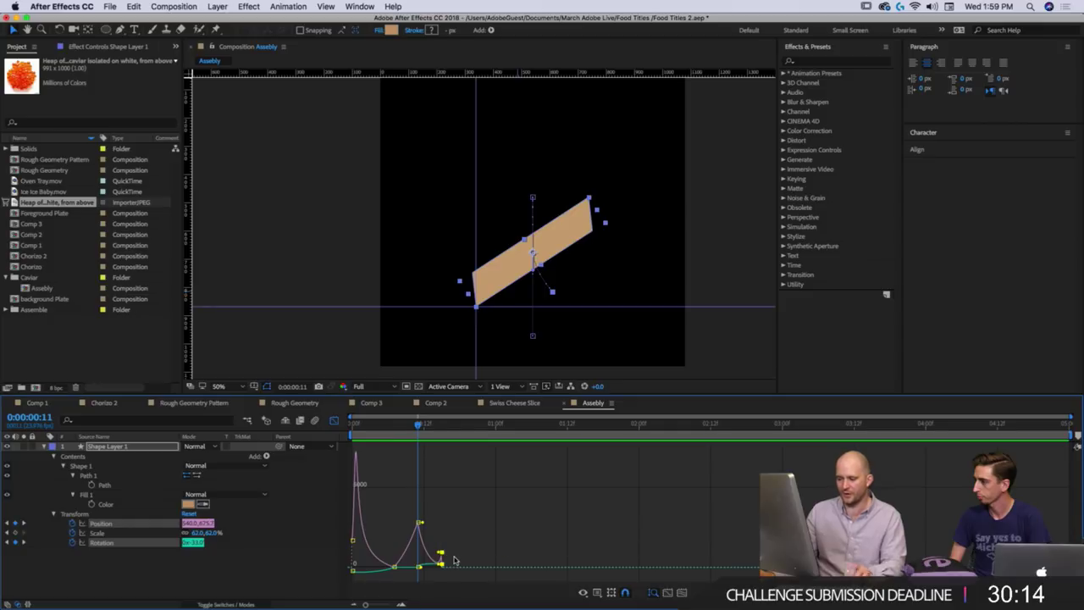
{"action": "left_click", "coordinate": [334, 421]}
{"action": "left_click_drag", "start_coordinate": [461, 516], "coordinate": [414, 555]}
{"action": "left_click", "coordinate": [417, 542], "text": "super"}
{"action": "left_click", "coordinate": [394, 429]}
{"action": "key", "text": "space"}
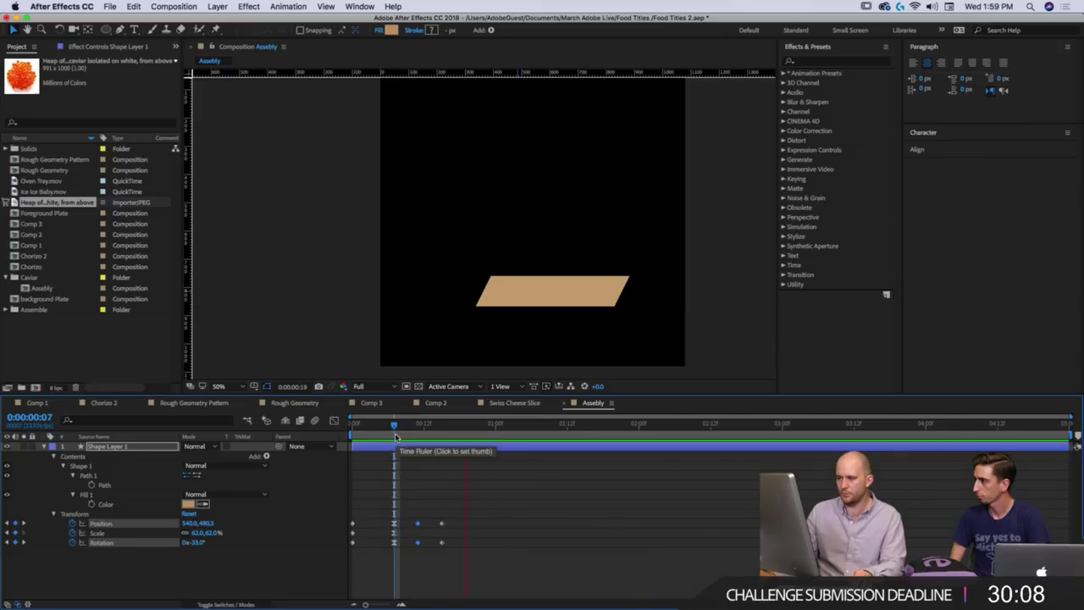
{"action": "key", "text": "space"}
Nudge the parallelogram on frames 12, 13 and 14 so its lower corner stays at the guides' crossing, and preview the animation.
{"action": "left_click_drag", "start_coordinate": [394, 430], "coordinate": [425, 454]}
{"action": "scroll", "coordinate": [514, 312], "scroll_direction": "up", "scroll_amount": 1}
{"action": "left_click_drag", "start_coordinate": [475, 281], "coordinate": [485, 276]}
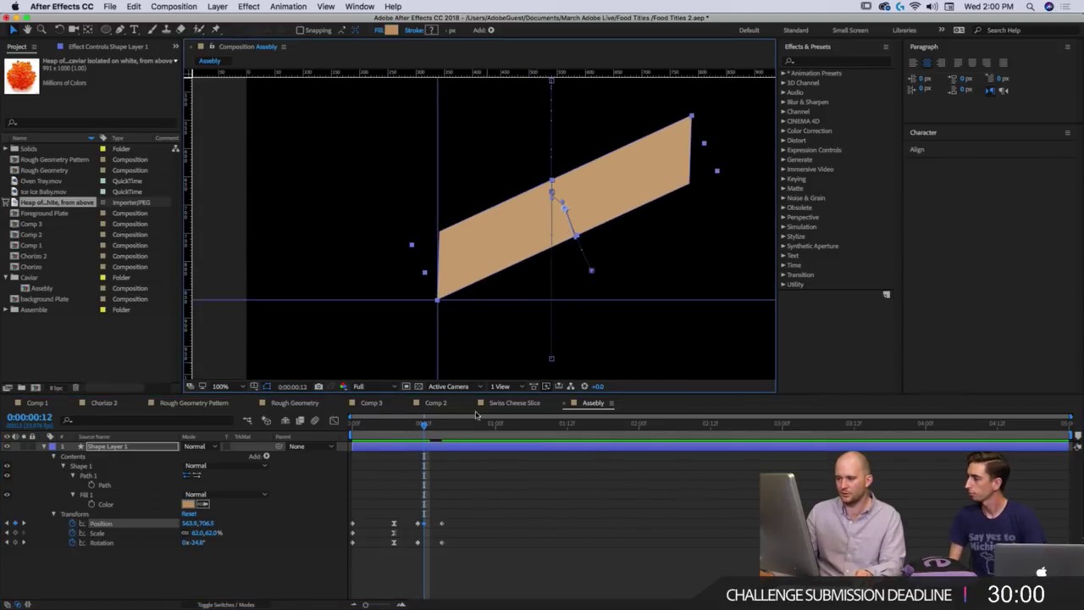
{"action": "left_click_drag", "start_coordinate": [424, 425], "coordinate": [430, 423]}
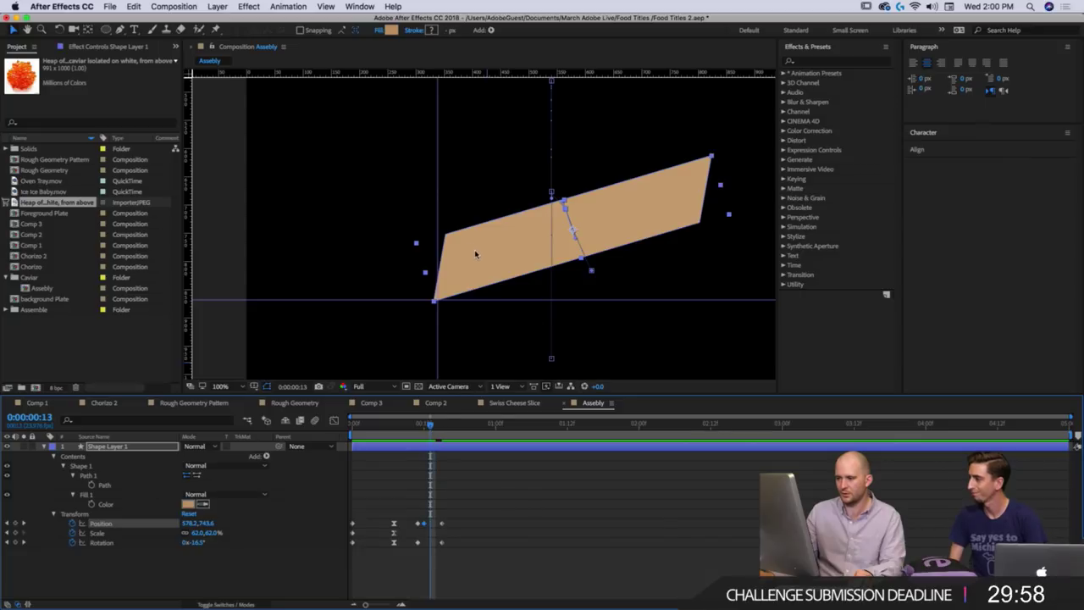
{"action": "left_click_drag", "start_coordinate": [475, 255], "coordinate": [479, 255]}
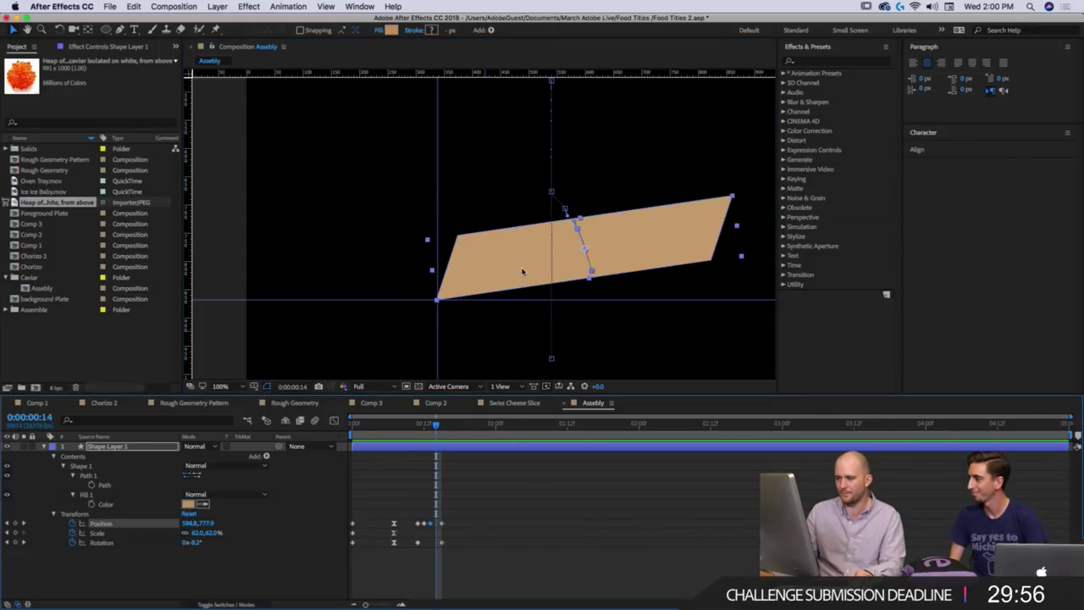
{"action": "key", "text": "comma"}
{"action": "key", "text": "space"}
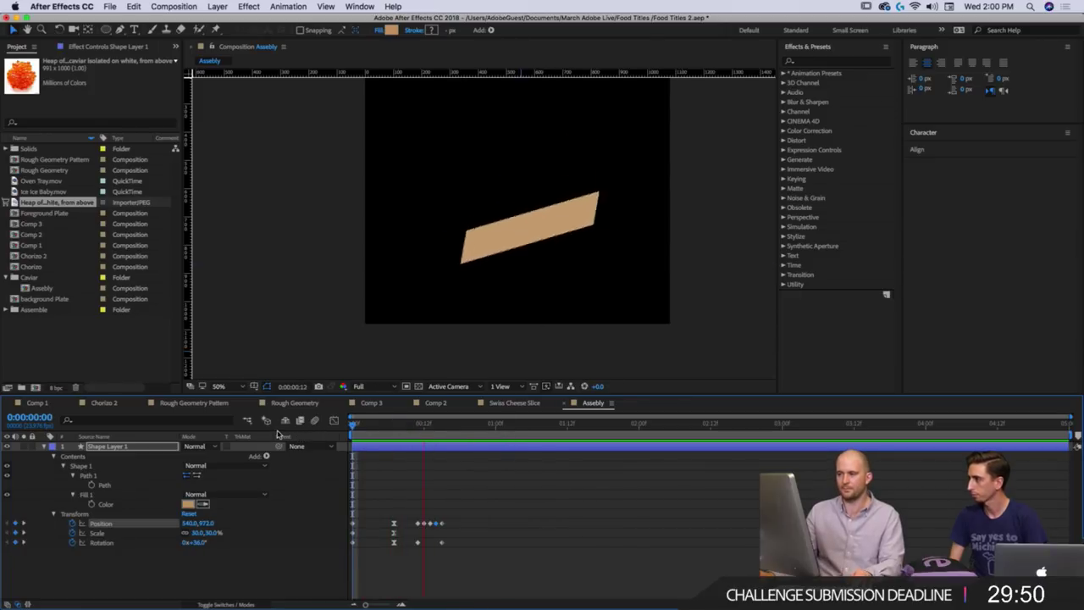
{"action": "key", "text": "space"}
{"action": "left_click_drag", "start_coordinate": [422, 427], "coordinate": [398, 443]}
{"action": "key", "text": "space"}
{"action": "key", "text": "space"}
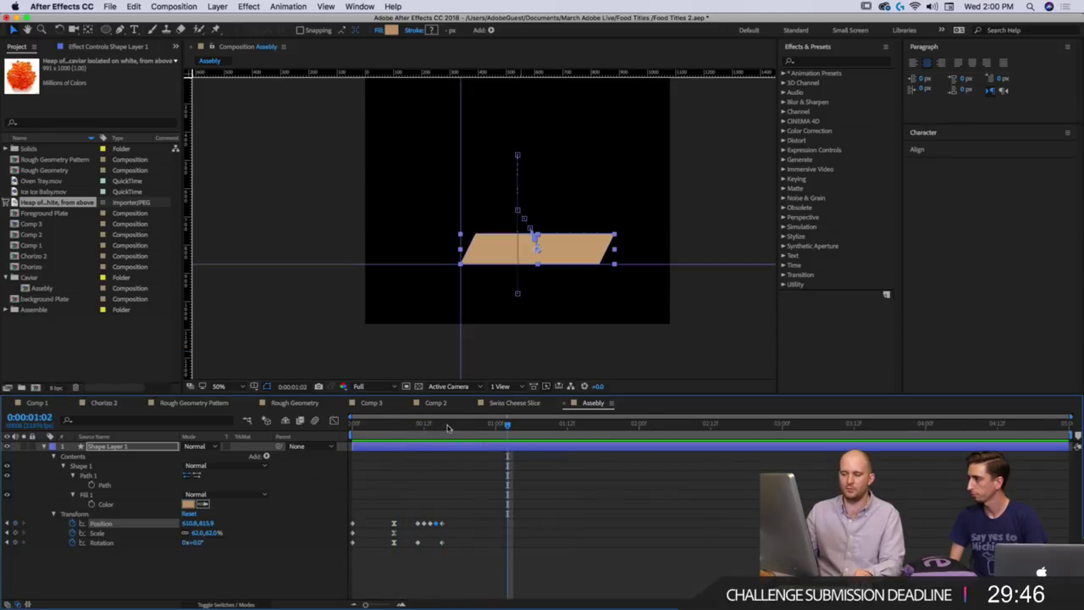
Compress the tip-over's Position and Rotation keyframes proportionally from frame 11 so the last ones fall on frame 14, and preview the result.
{"action": "left_click", "coordinate": [418, 429]}
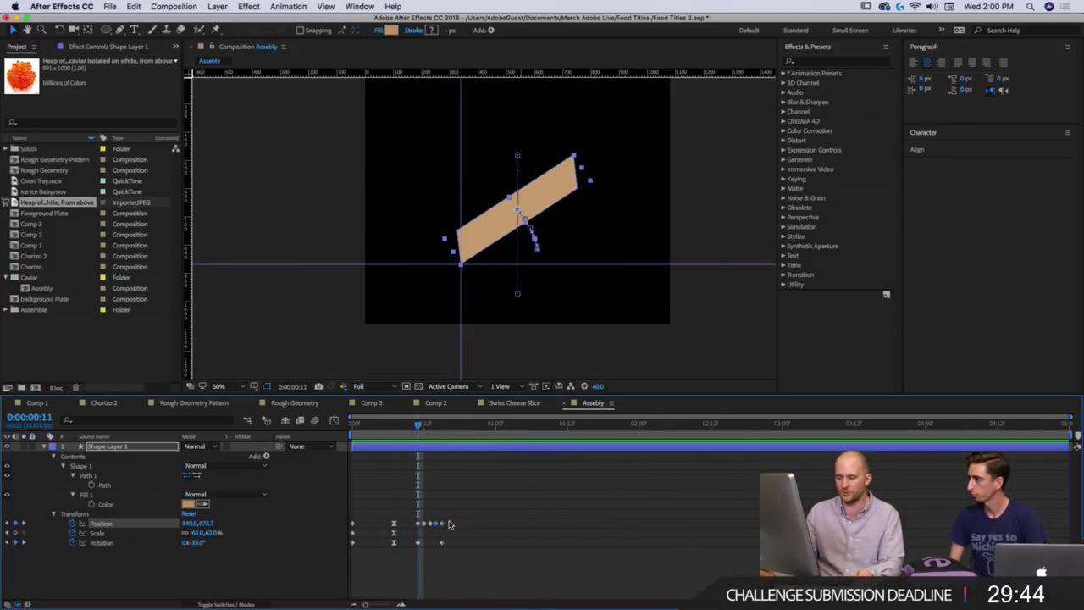
{"action": "left_click_drag", "start_coordinate": [448, 521], "coordinate": [414, 558]}
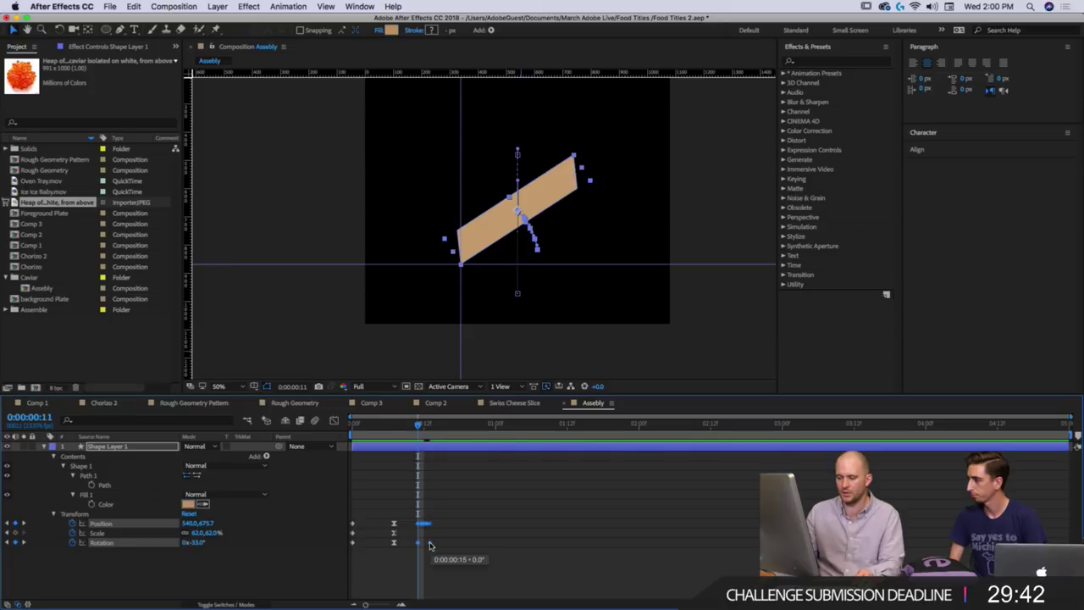
{"action": "key", "text": "Home"}
{"action": "key", "text": "space"}
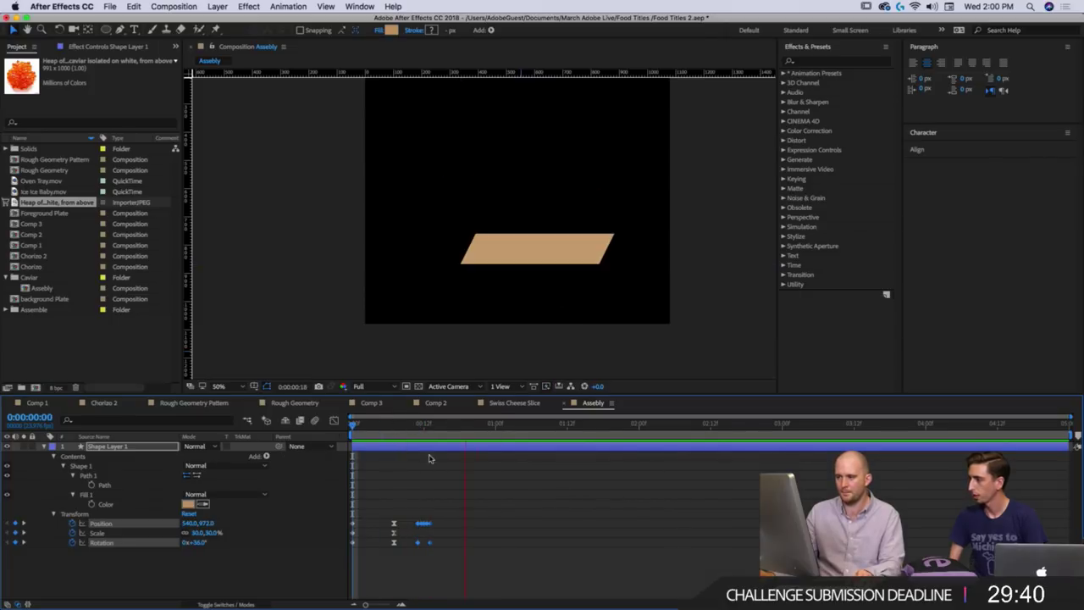
{"action": "key", "text": "space"}
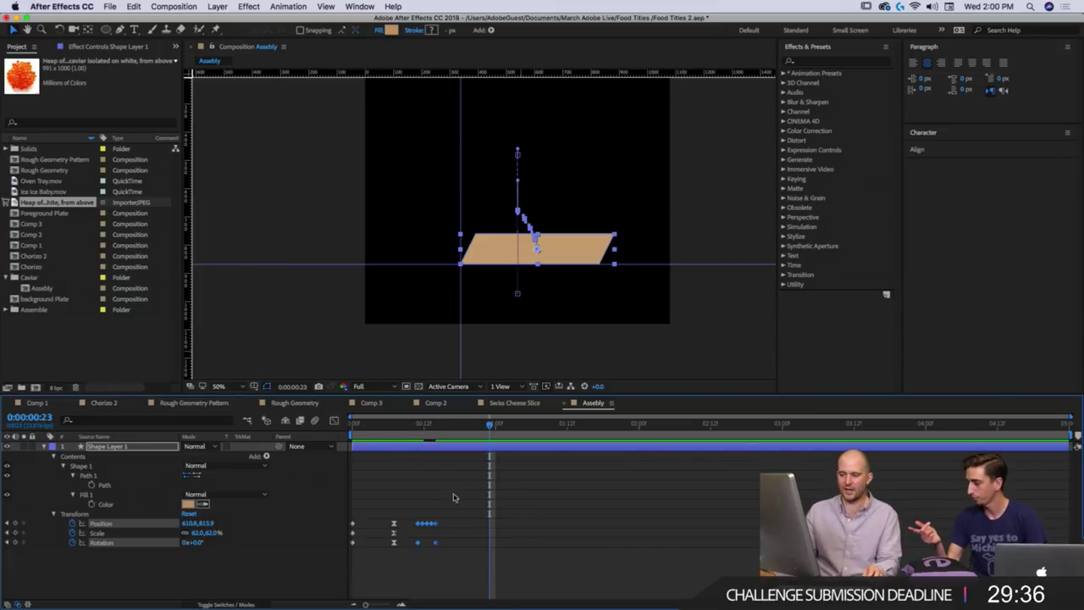
{"action": "left_click_drag", "start_coordinate": [458, 512], "coordinate": [436, 524]}
{"action": "key", "text": "space"}
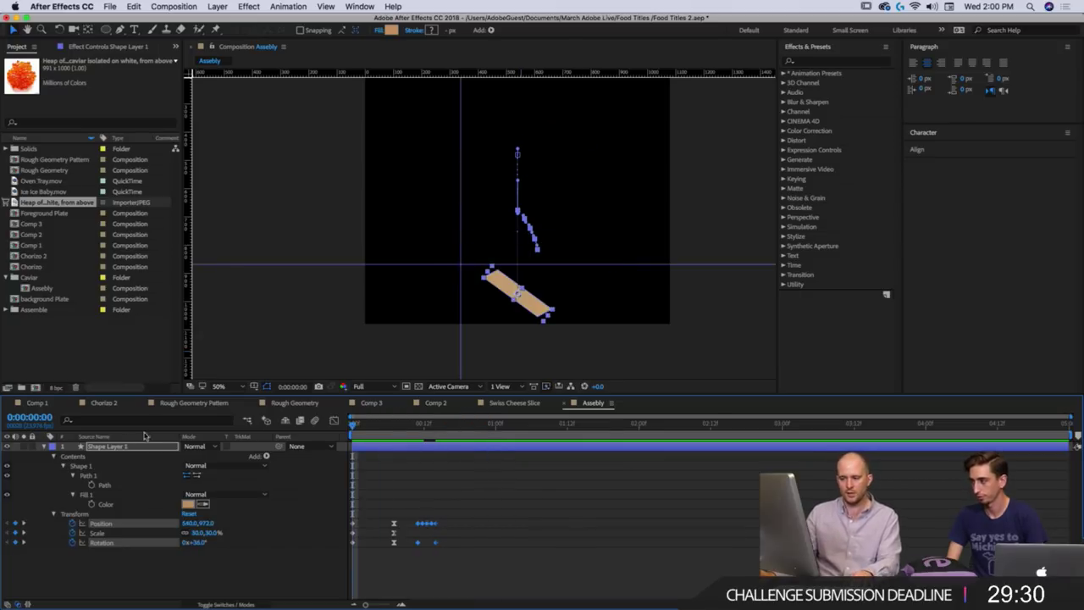
{"action": "key", "text": "space"}
Examine up close how the compressed Position keyframes line up with frames 11 and 12.
{"action": "scroll", "coordinate": [432, 530], "scroll_direction": "up", "scroll_amount": 3, "text": "alt"}
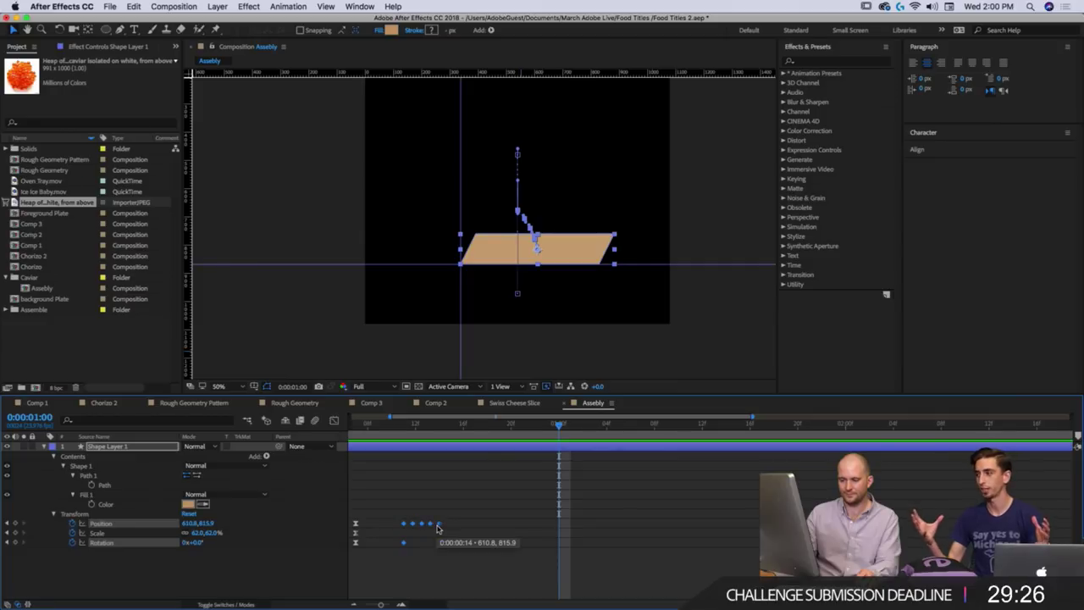
{"action": "left_click", "coordinate": [403, 425]}
{"action": "key", "text": "Page_Down"}
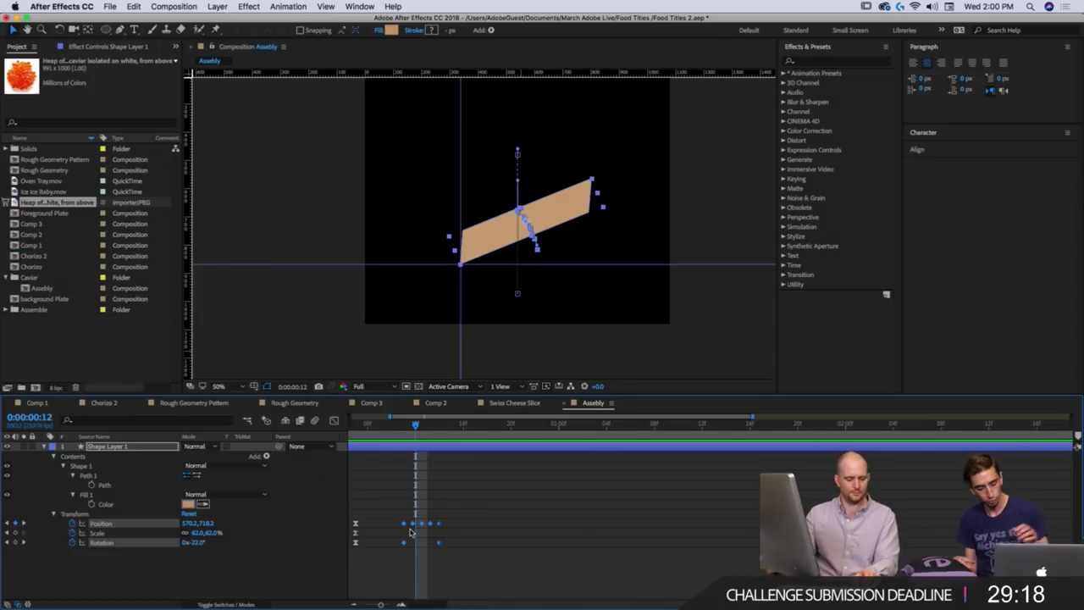
{"action": "mouse_move", "coordinate": [422, 527]}
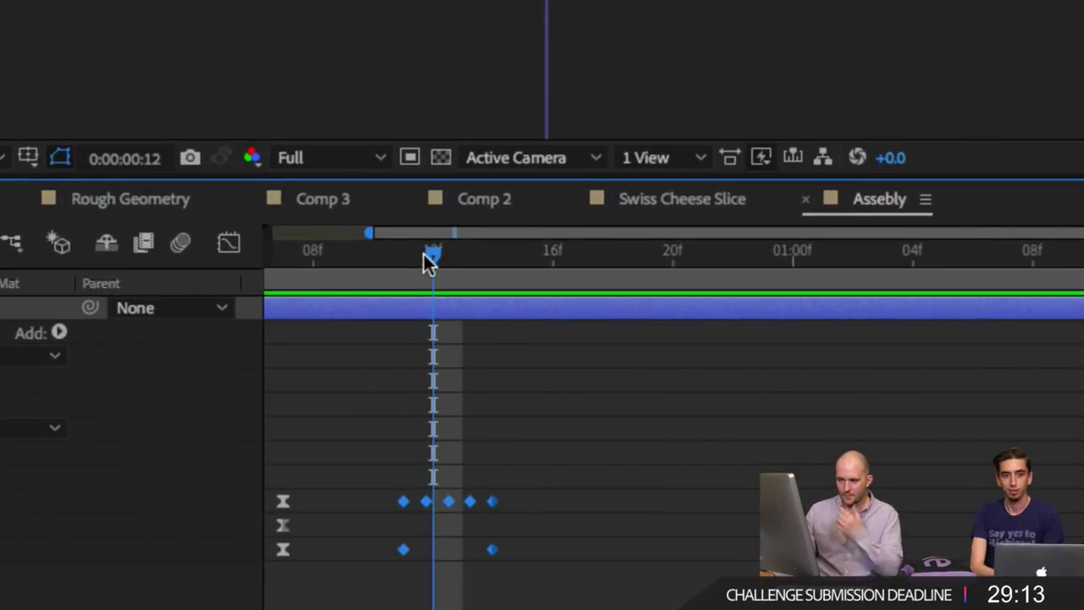
{"action": "left_click_drag", "start_coordinate": [424, 320], "coordinate": [402, 327]}
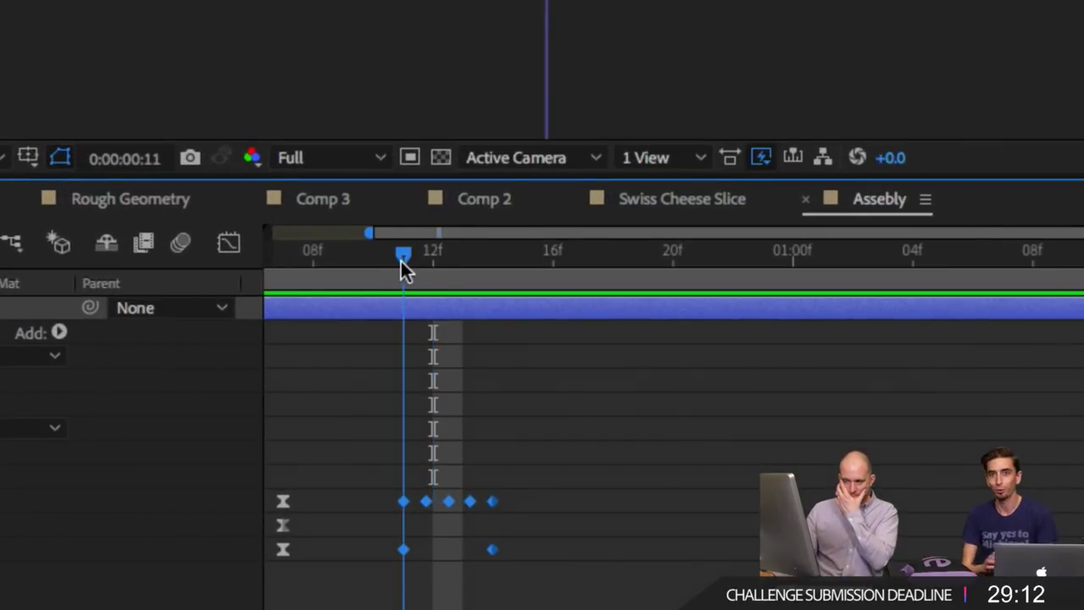
Check the compressed Position keyframes against frames 11 and 12 and preview the animation from the start.
{"action": "left_click_drag", "start_coordinate": [401, 261], "coordinate": [435, 279]}
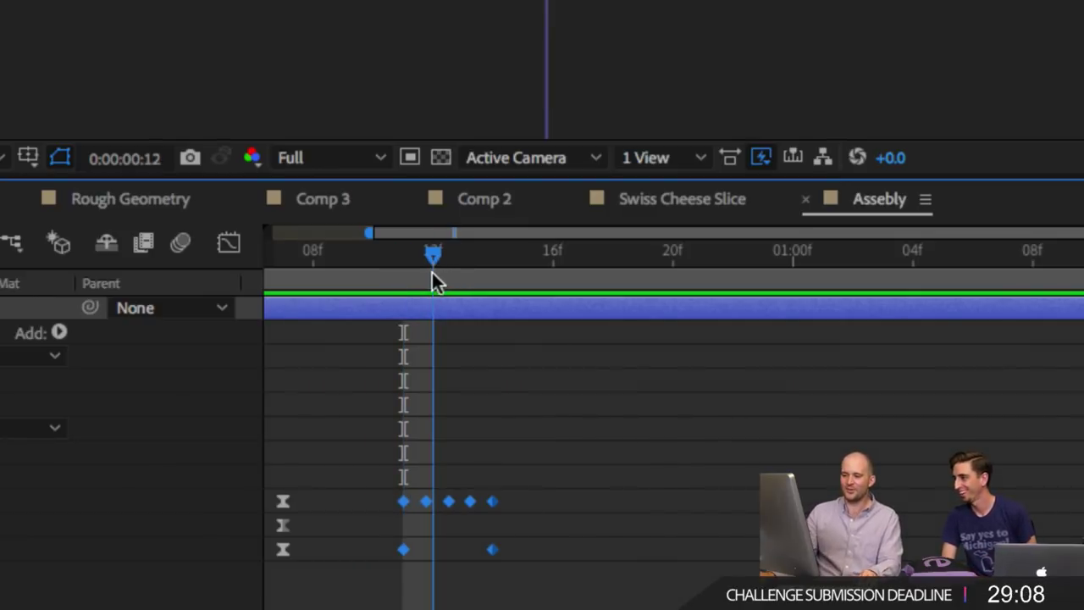
{"action": "mouse_move", "coordinate": [430, 509]}
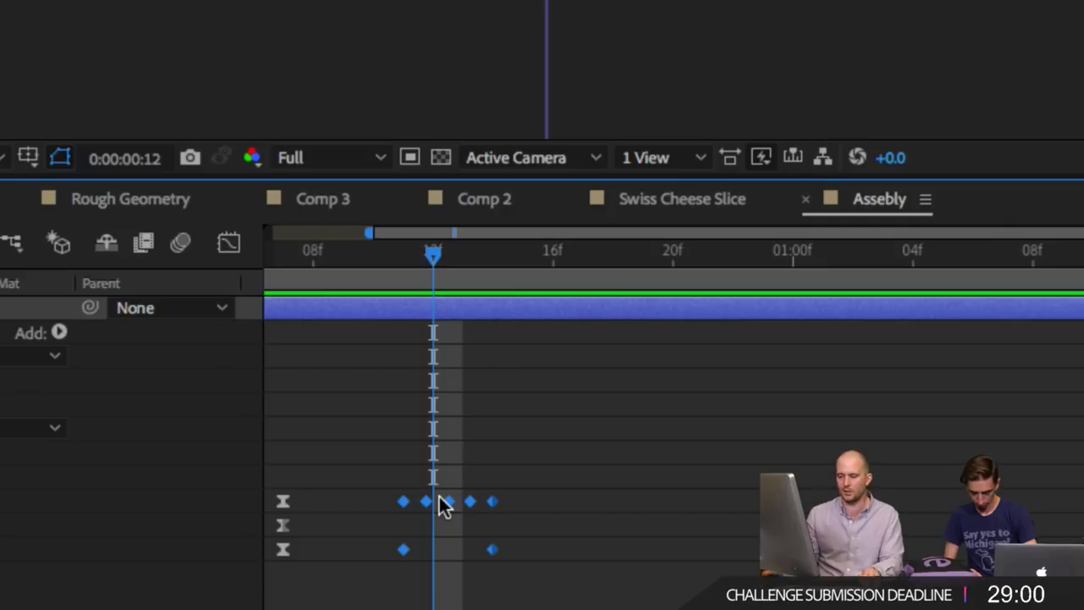
{"action": "key", "text": "-"}
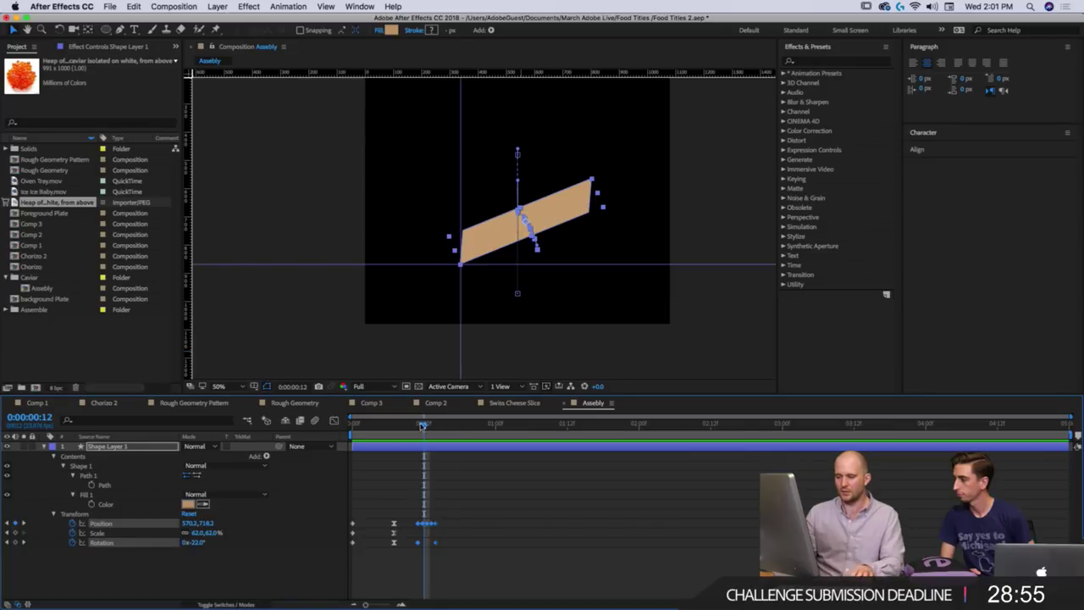
{"action": "left_click_drag", "start_coordinate": [422, 425], "coordinate": [337, 446]}
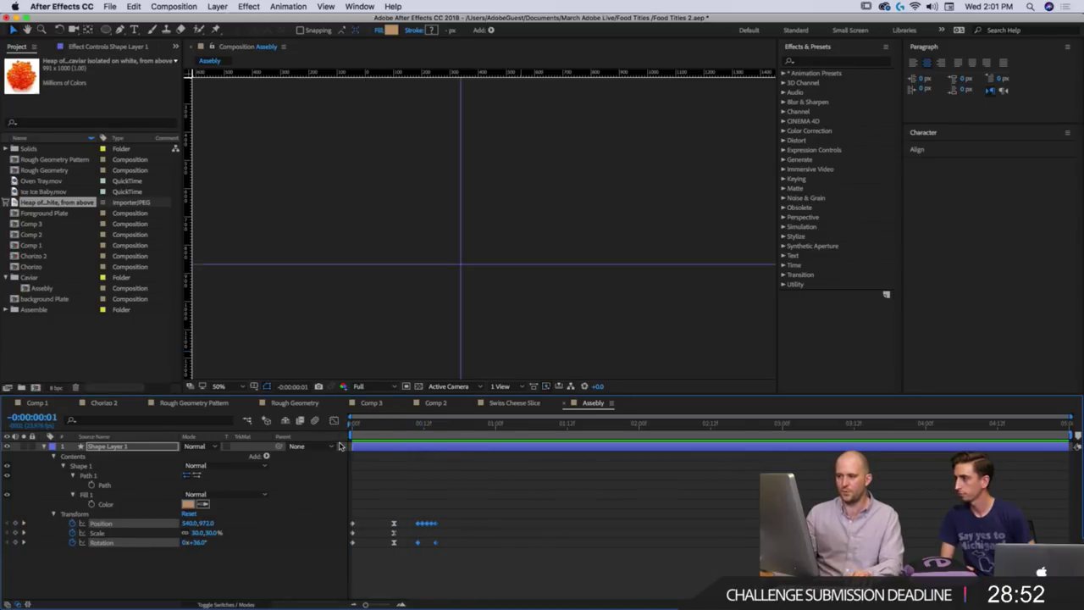
{"action": "key", "text": "space"}
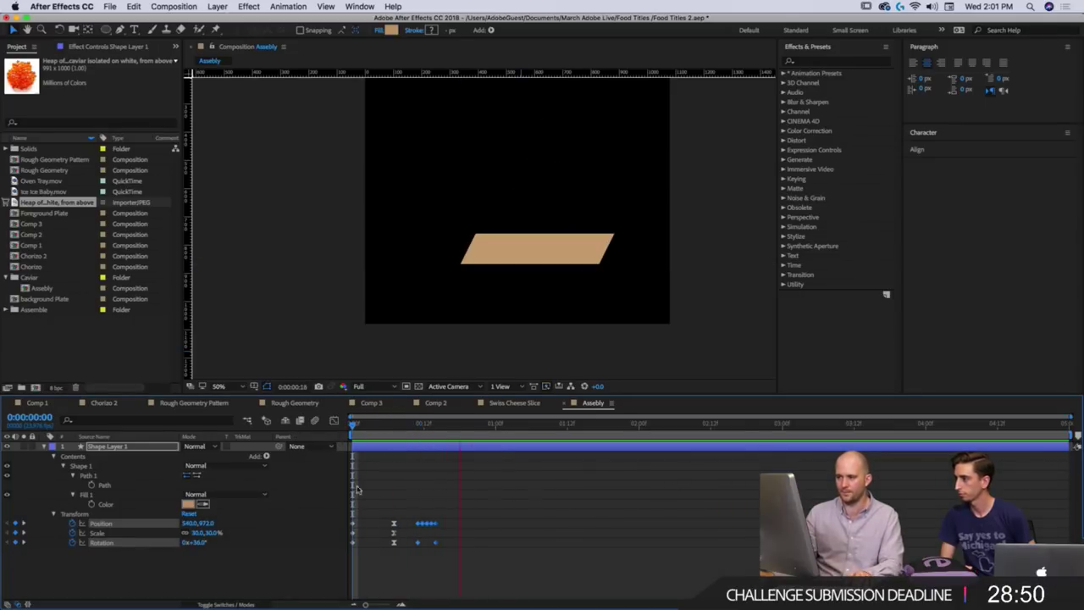
Shift the parallelogram's shape layer two frames later in the timeline and preview the animation from the start.
{"action": "left_click_drag", "start_coordinate": [378, 447], "coordinate": [332, 428]}
{"action": "key", "text": "space"}
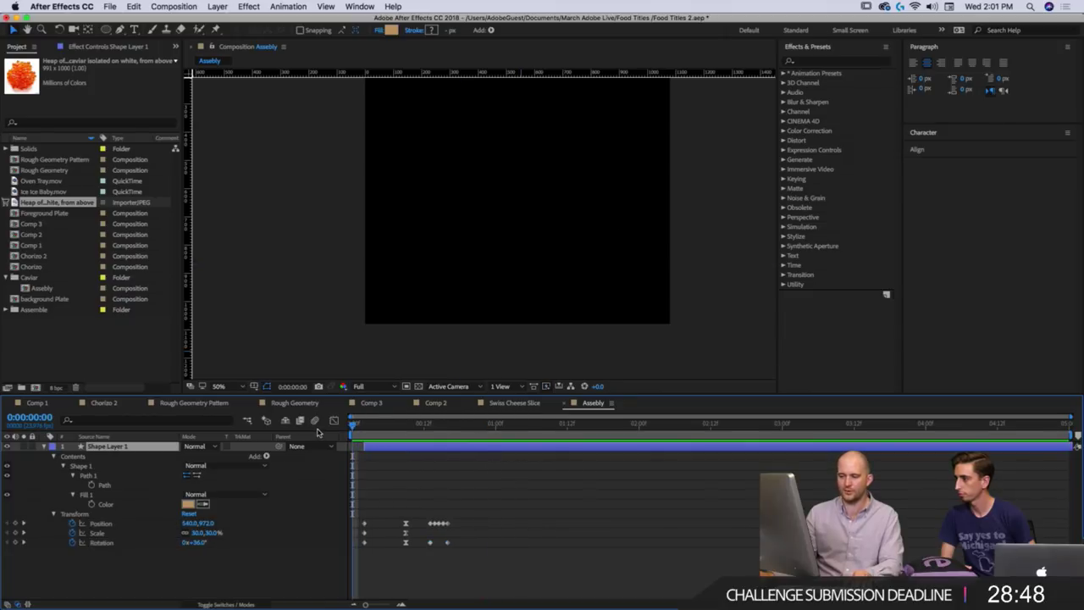
{"action": "key", "text": "space"}
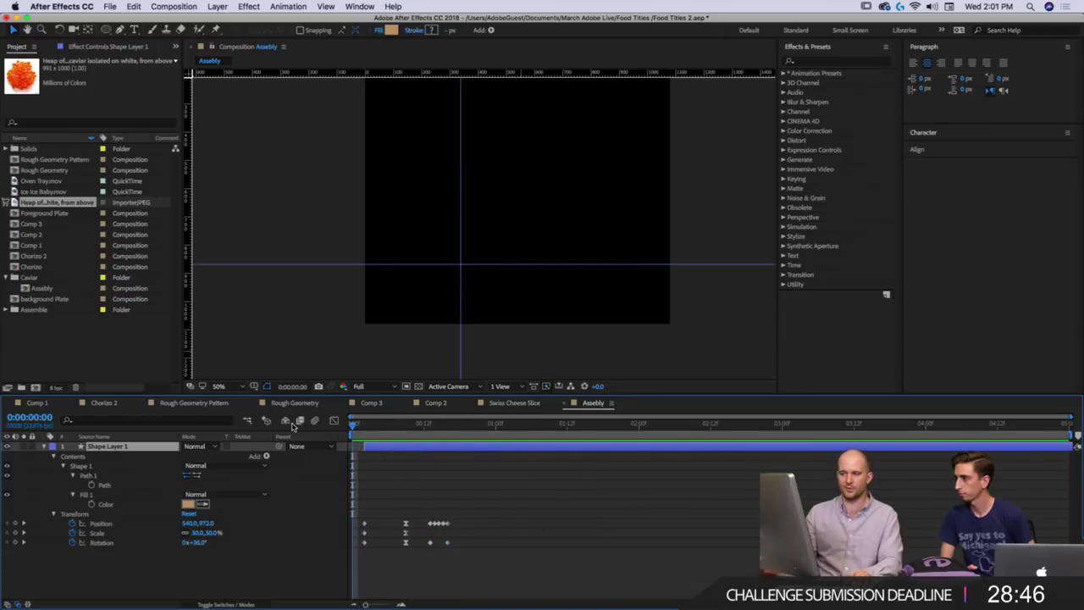
{"action": "key", "text": "space"}
{"action": "key", "text": "space"}
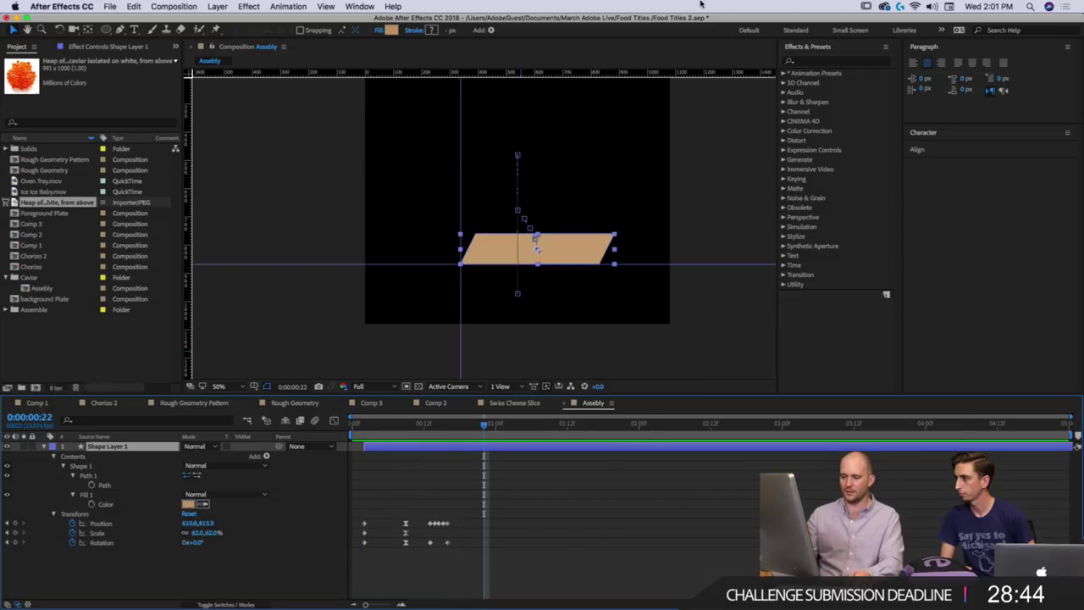
Add a null object at frame 16 and place its anchor on the guides' crossing at the parallelogram's lower corner.
{"action": "left_click", "coordinate": [455, 426]}
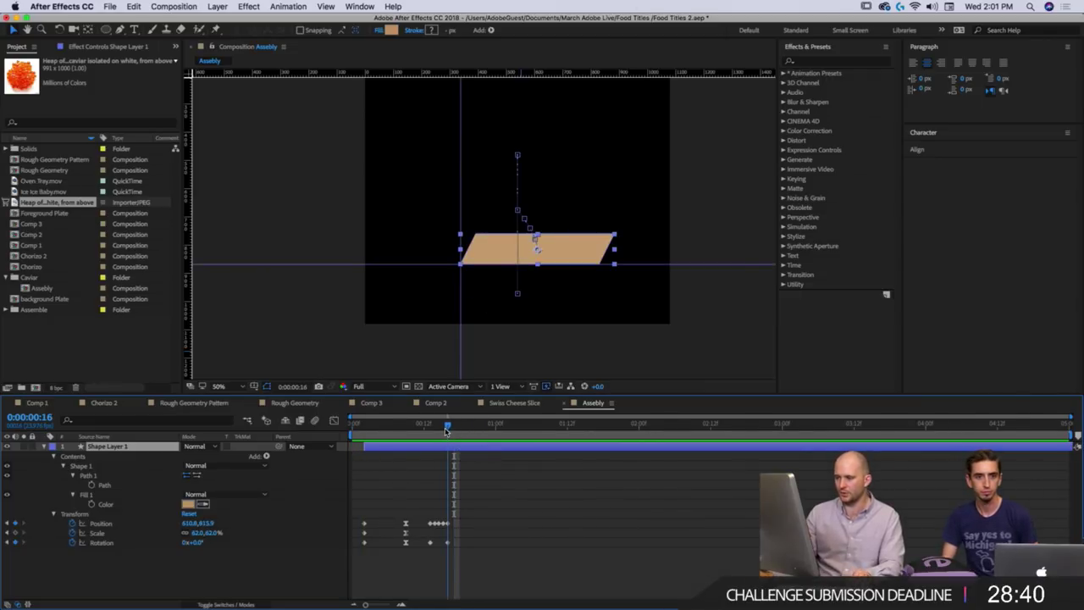
{"action": "left_click", "coordinate": [446, 427]}
{"action": "mouse_move", "coordinate": [446, 427]}
{"action": "left_mouse_down"}
{"action": "mouse_move", "coordinate": [465, 427]}
{"action": "mouse_move", "coordinate": [416, 445]}
{"action": "mouse_move", "coordinate": [449, 430]}
{"action": "left_mouse_up"}
{"action": "key", "text": "space"}
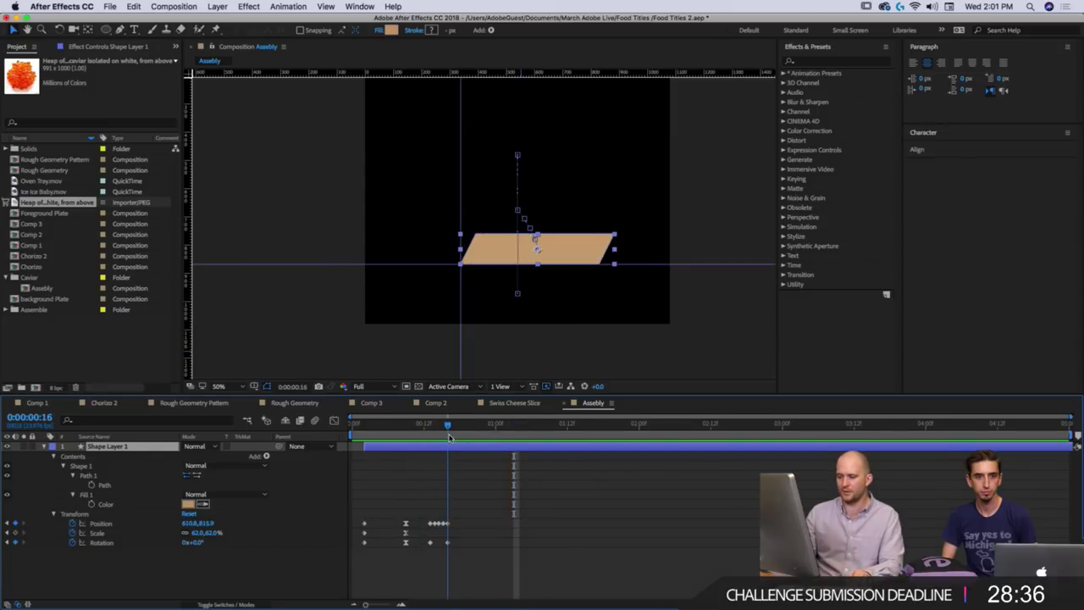
{"action": "left_click", "coordinate": [298, 576]}
{"action": "right_click", "coordinate": [204, 477]}
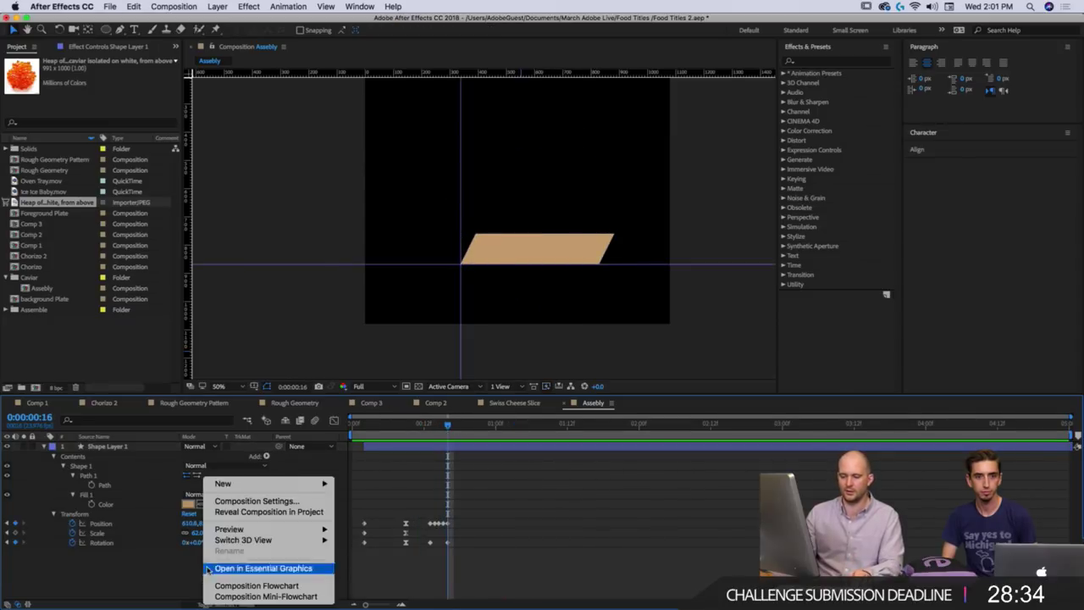
{"action": "mouse_move", "coordinate": [254, 483]}
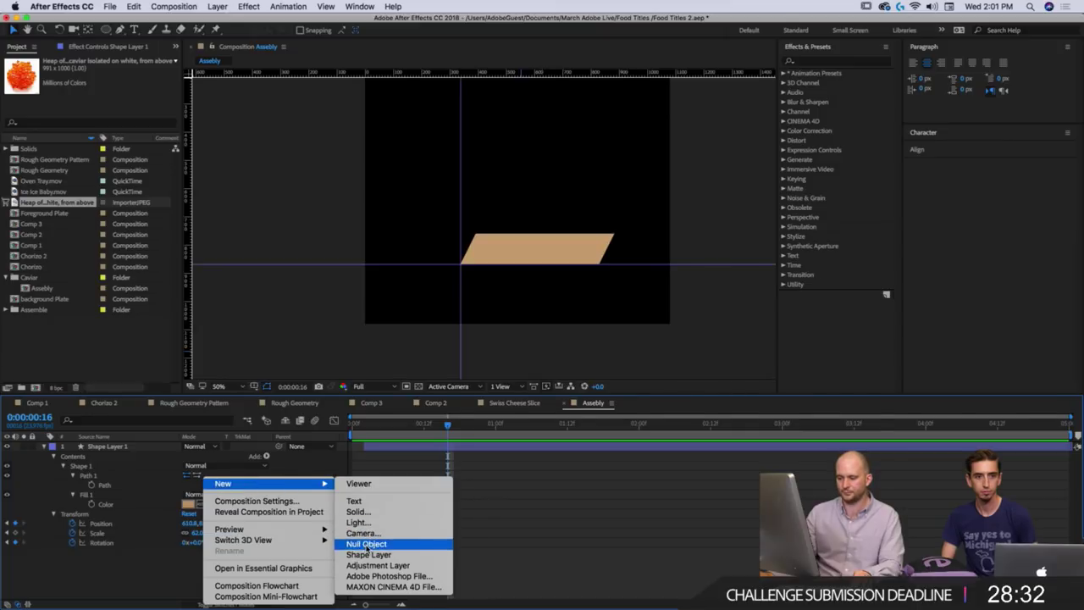
{"action": "left_click", "coordinate": [366, 544]}
{"action": "left_click_drag", "start_coordinate": [478, 280], "coordinate": [469, 271]}
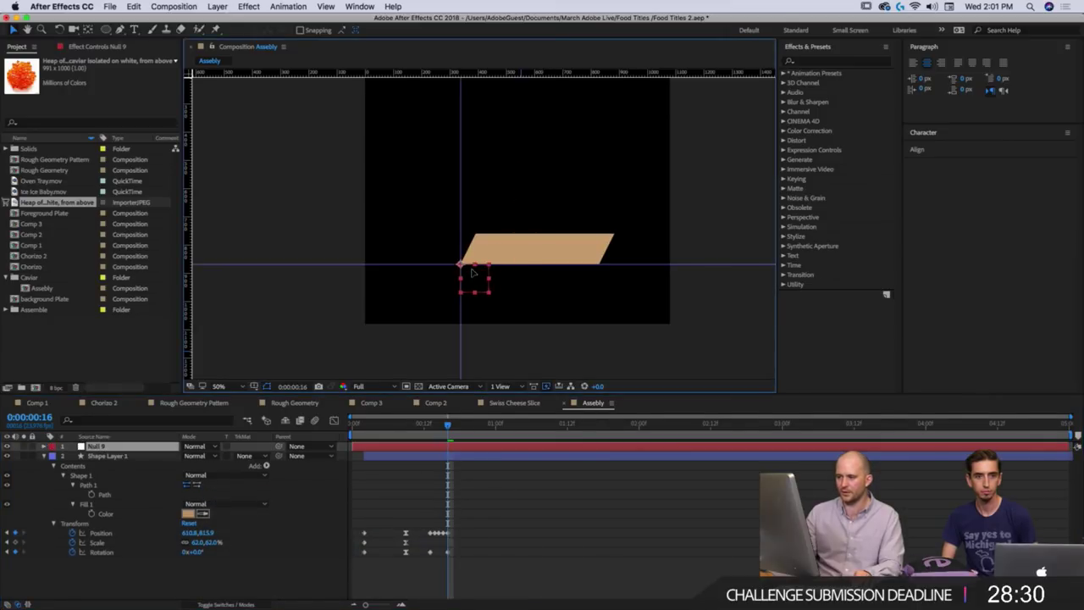
Parent the parallelogram's shape layer to the null object and preview the motion.
{"action": "mouse_move", "coordinate": [279, 455]}
{"action": "left_mouse_down"}
{"action": "mouse_move", "coordinate": [284, 464]}
{"action": "mouse_move", "coordinate": [277, 447]}
{"action": "left_mouse_up"}
{"action": "left_click", "coordinate": [413, 431]}
{"action": "key", "text": "space"}
Keyframe the null's Rotation at 0° on frame 16 and rotate it to about -4.8° on frame 19.
{"action": "left_click_drag", "start_coordinate": [415, 435], "coordinate": [449, 458]}
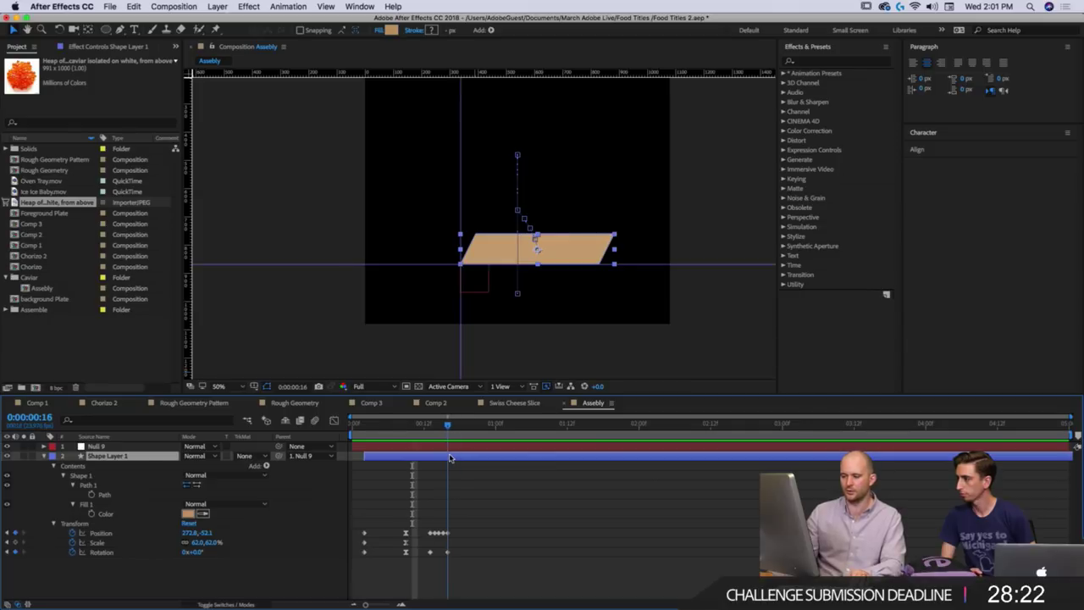
{"action": "left_click", "coordinate": [449, 446]}
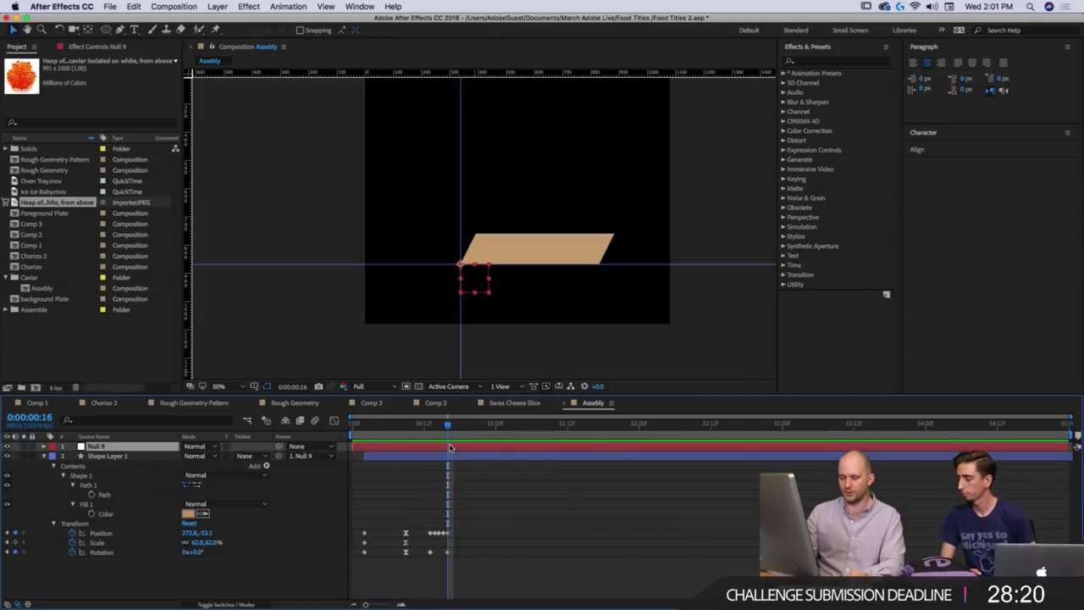
{"action": "key", "text": "r"}
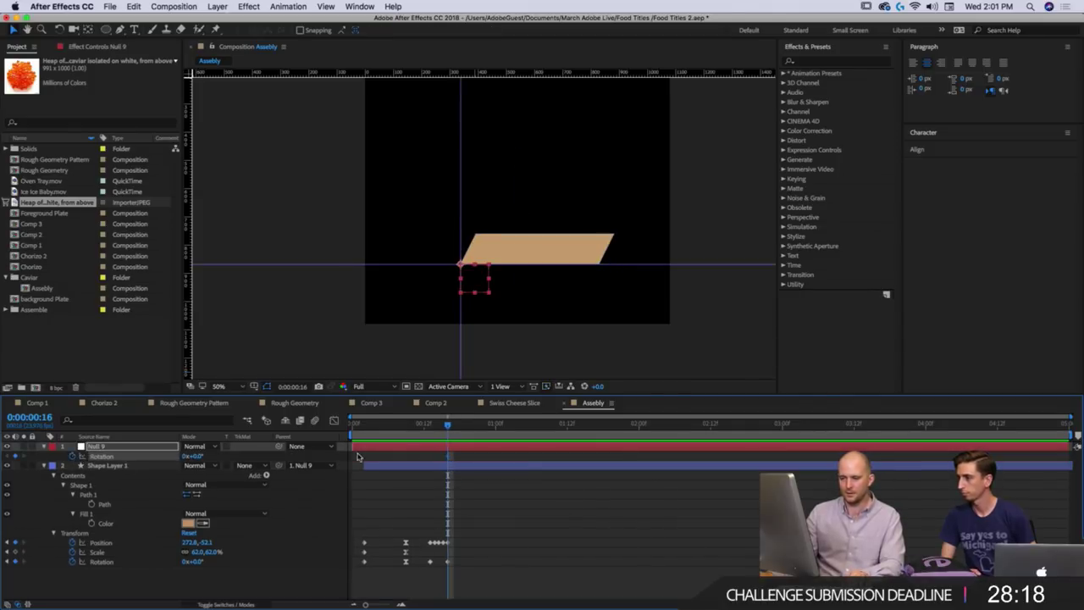
{"action": "left_click_drag", "start_coordinate": [446, 434], "coordinate": [464, 433]}
{"action": "key", "text": "w"}
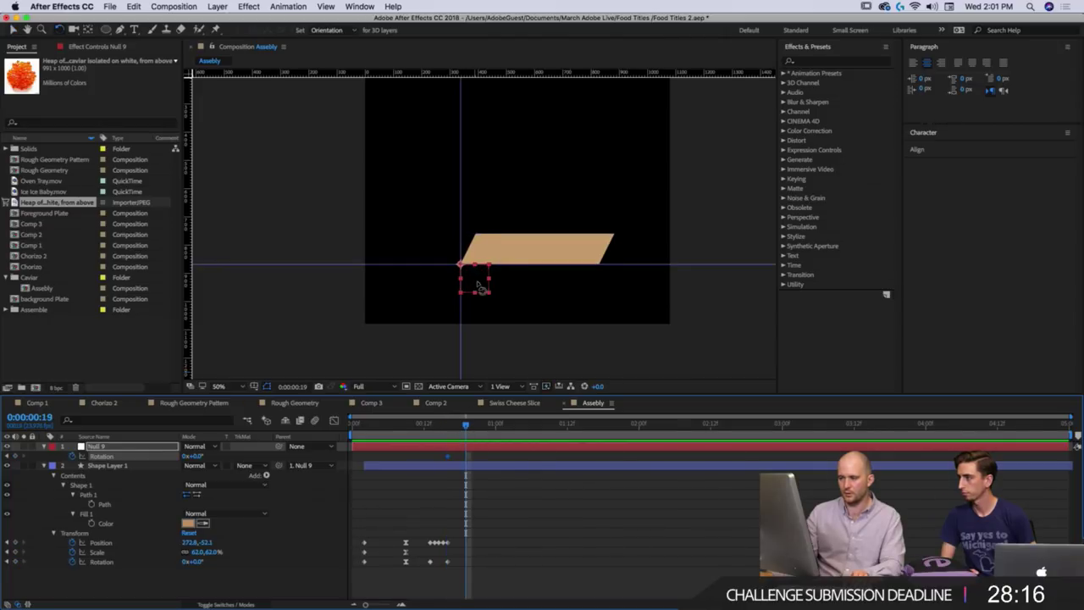
{"action": "mouse_move", "coordinate": [479, 290]}
{"action": "left_mouse_down"}
{"action": "mouse_move", "coordinate": [491, 284]}
{"action": "mouse_move", "coordinate": [485, 294]}
{"action": "left_mouse_up"}
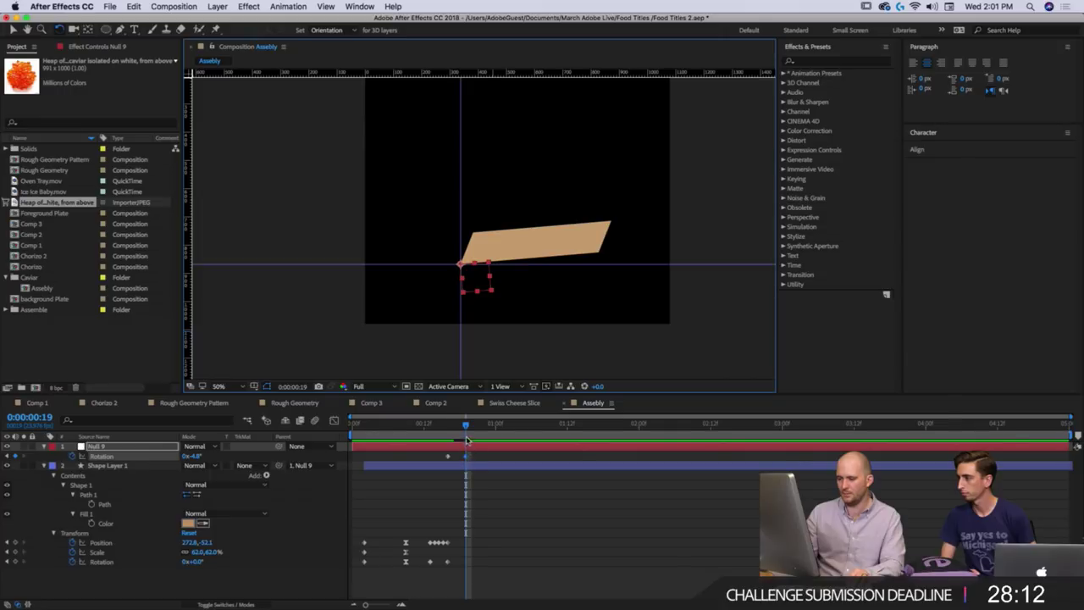
Set the null's Rotation to 0° on frame 22.
{"action": "left_click_drag", "start_coordinate": [466, 439], "coordinate": [486, 439]}
{"action": "left_click", "coordinate": [195, 456]}
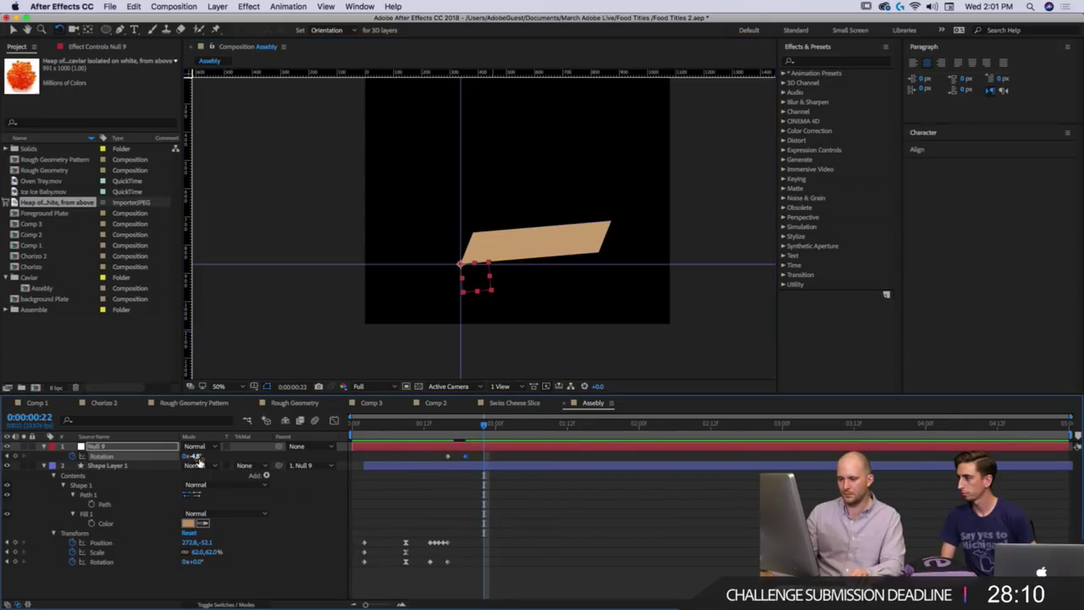
{"action": "type", "text": "0"}
{"action": "key", "text": "Return"}
Apply Easy Ease to the null's Rotation keyframe on frame 19 and preview the animation from the start.
{"action": "left_click", "coordinate": [465, 456]}
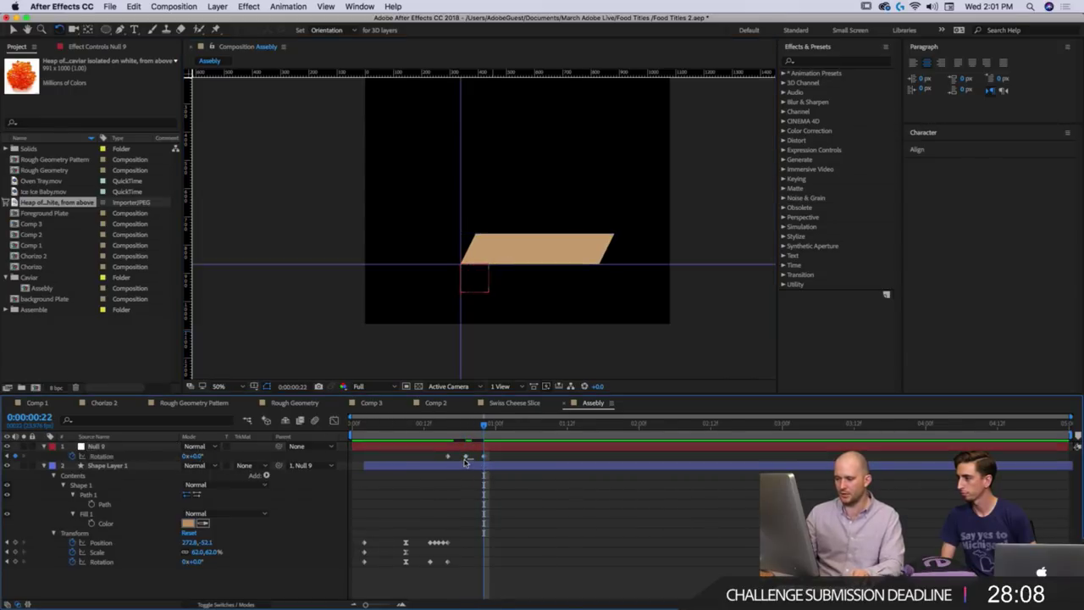
{"action": "key", "text": "F10"}
{"action": "key", "text": "F9"}
{"action": "left_click_drag", "start_coordinate": [449, 427], "coordinate": [405, 427]}
{"action": "key", "text": "space"}
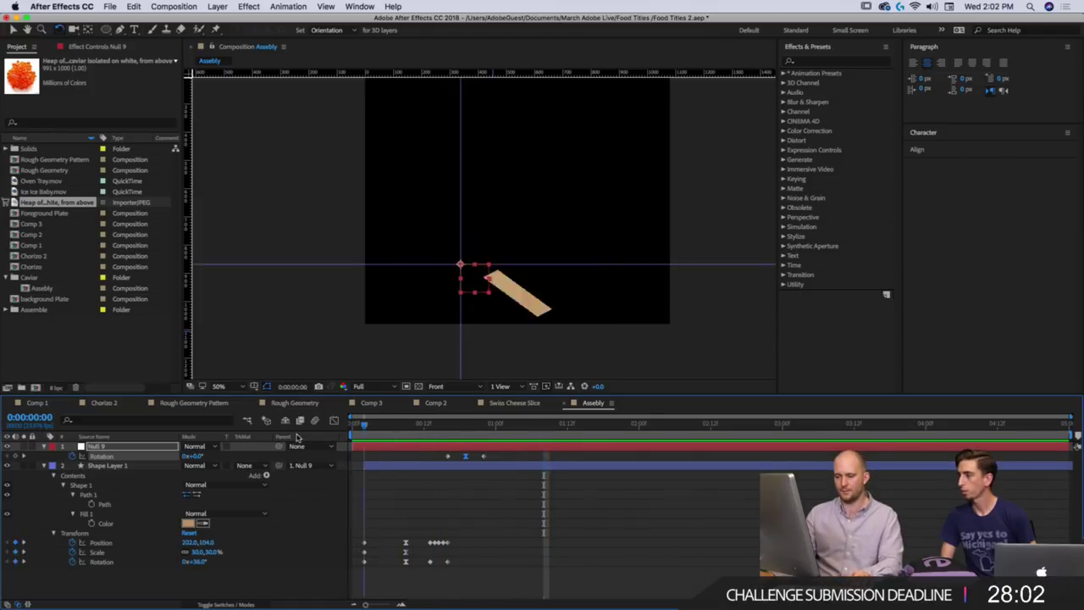
{"action": "key", "text": "space"}
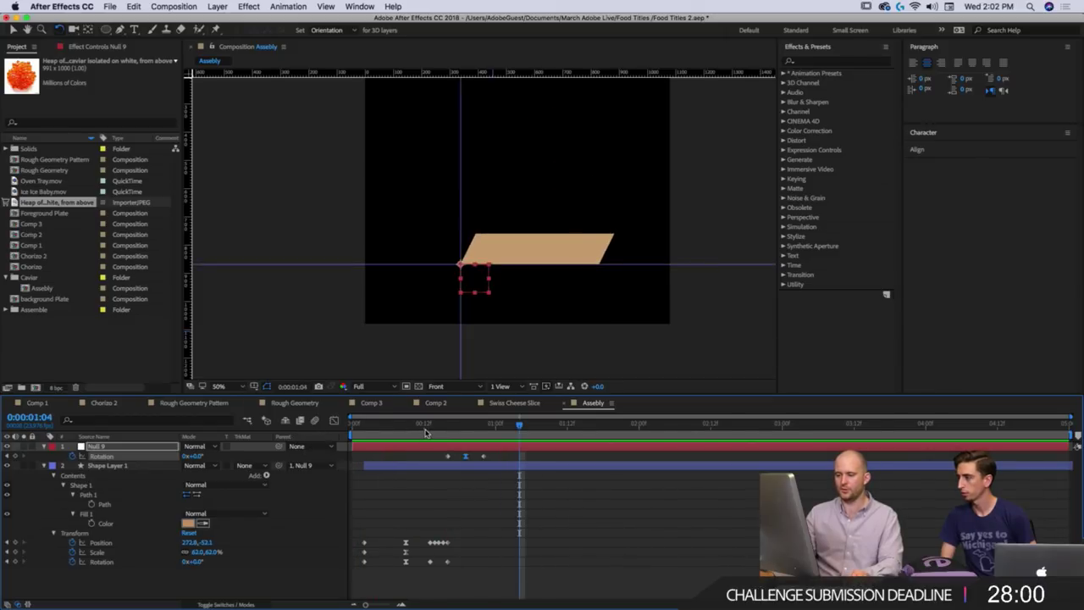
Review the tip-over and rebound between frames 13 and 18 by scrubbing through them and replaying the animation.
{"action": "left_click", "coordinate": [430, 427]}
{"action": "left_click", "coordinate": [487, 242]}
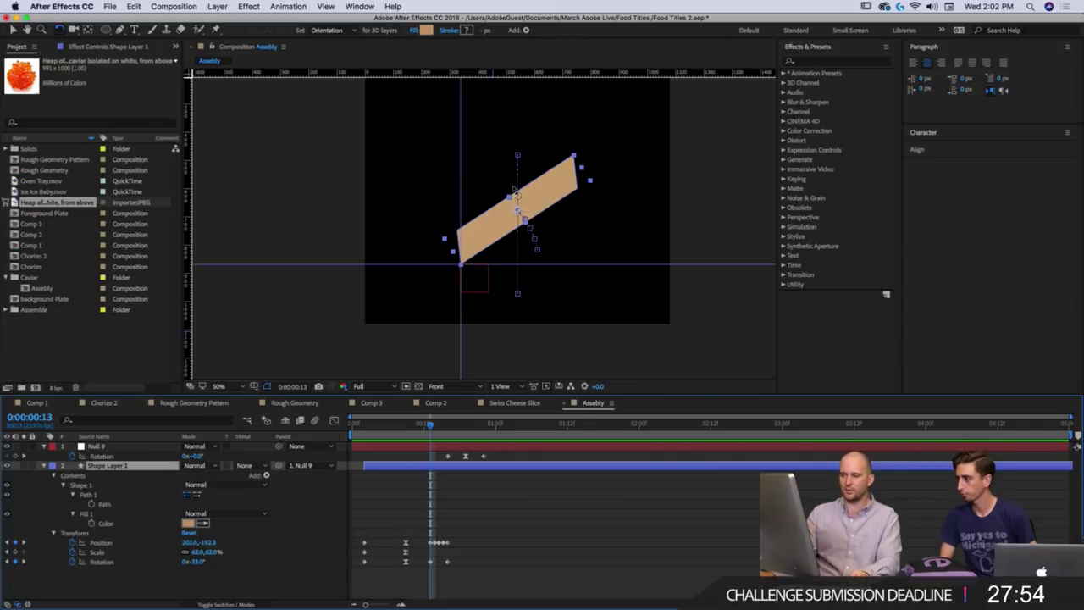
{"action": "left_click_drag", "start_coordinate": [431, 428], "coordinate": [460, 429]}
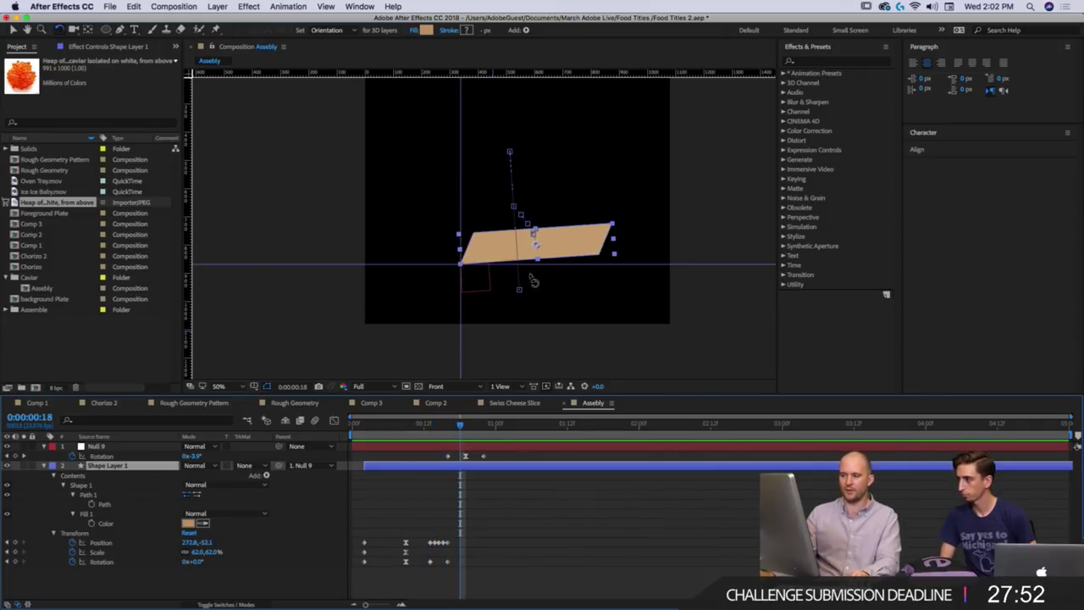
{"action": "left_click", "coordinate": [472, 443]}
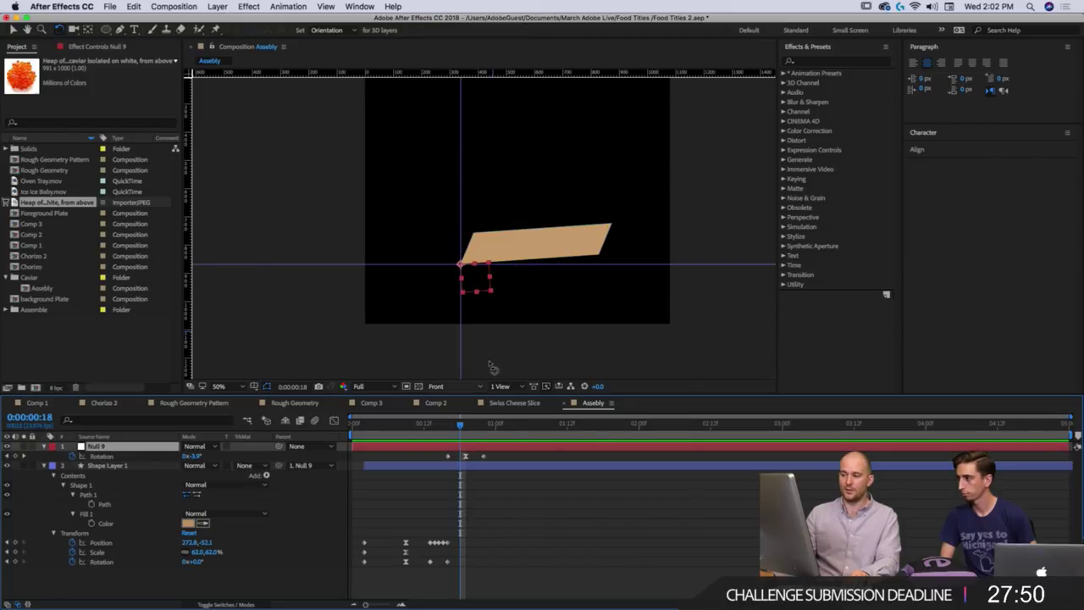
{"action": "key", "text": "Page_Up"}
{"action": "key", "text": "Page_Up"}
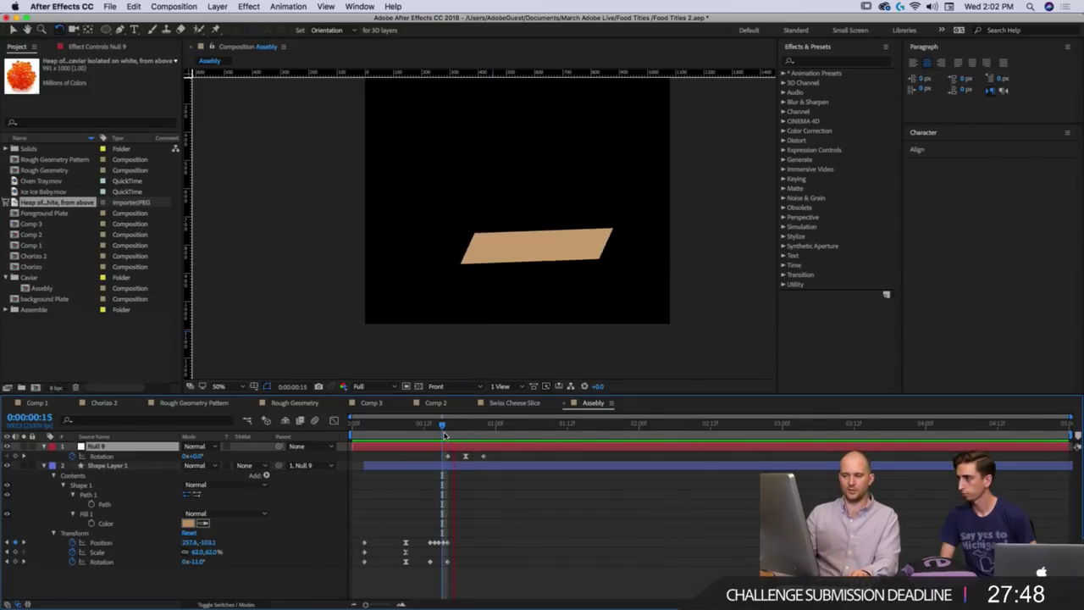
{"action": "left_click_drag", "start_coordinate": [444, 433], "coordinate": [347, 435]}
{"action": "key", "text": "space"}
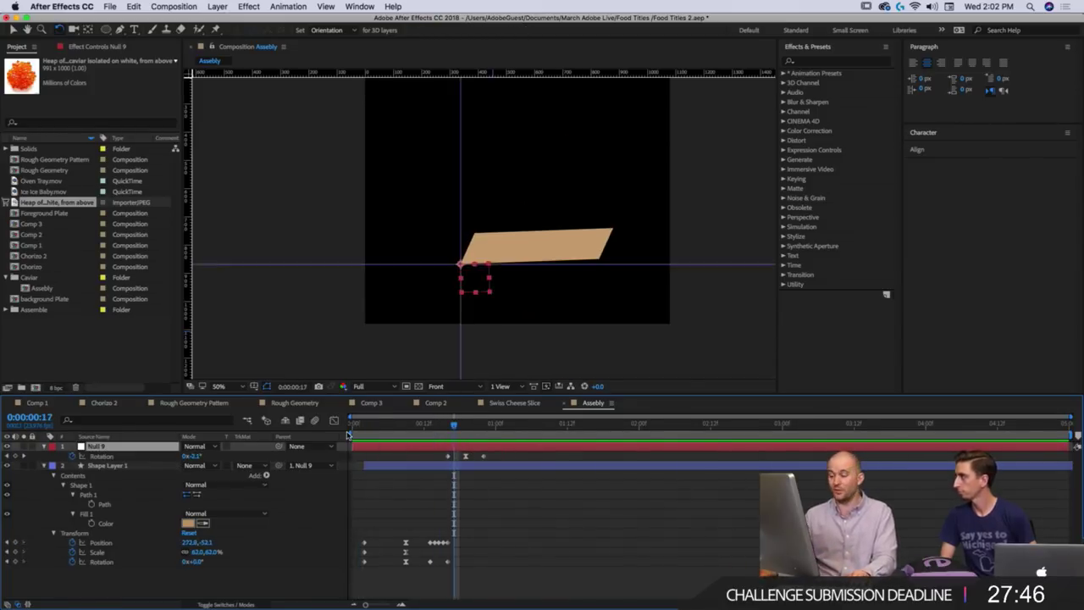
{"action": "left_click_drag", "start_coordinate": [458, 429], "coordinate": [424, 439]}
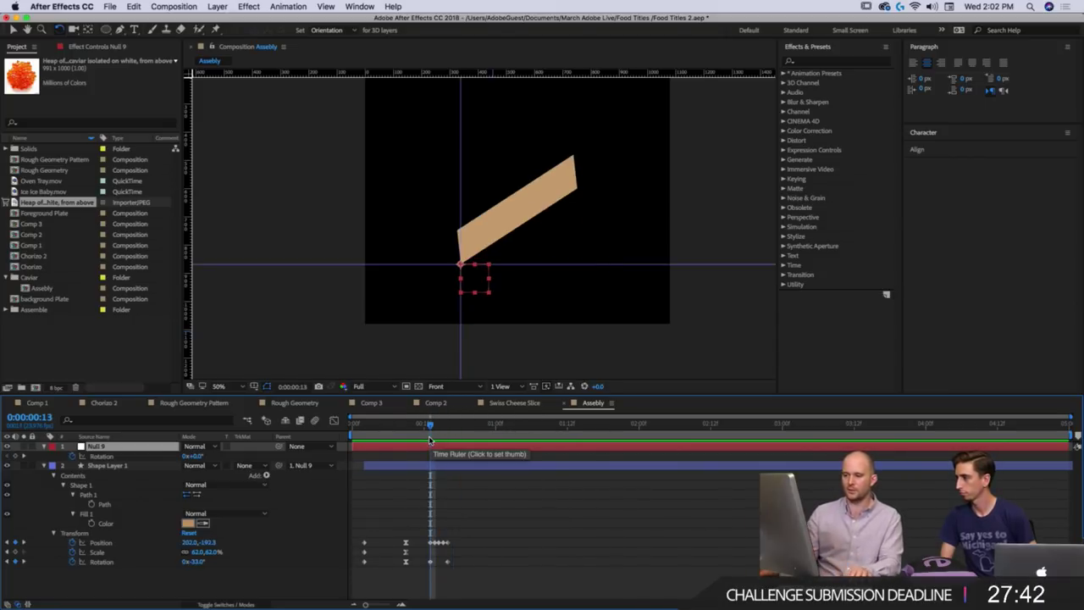
{"action": "mouse_move", "coordinate": [430, 433]}
{"action": "left_mouse_down"}
{"action": "mouse_move", "coordinate": [476, 427]}
{"action": "mouse_move", "coordinate": [431, 434]}
{"action": "left_mouse_up"}
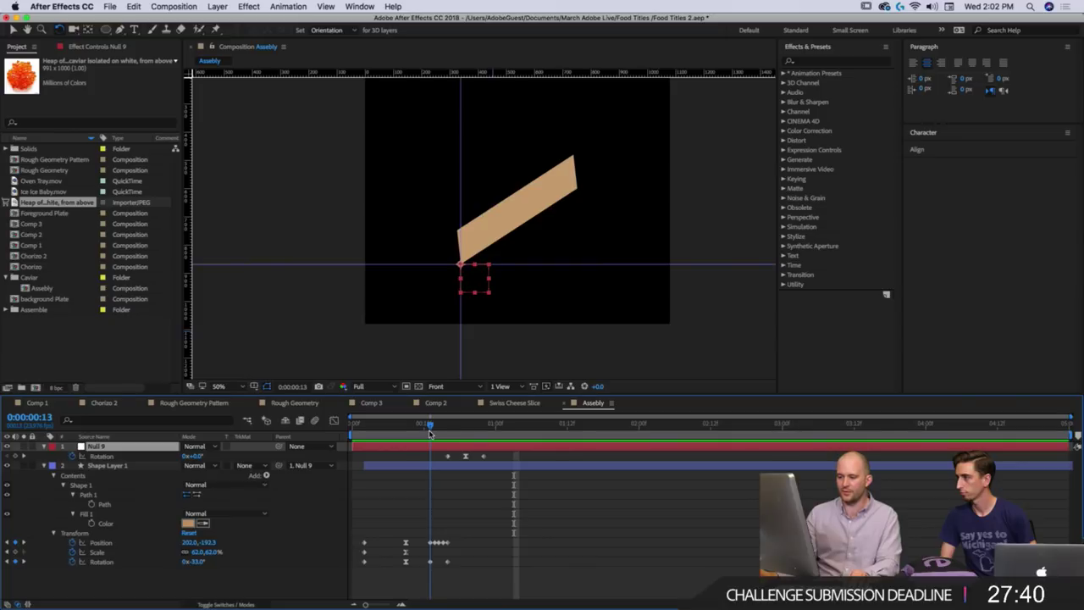
Delete the shape layer's Rotation keyframes on frames 13 and 16 and its Position keyframes after frame 13.
{"action": "left_click", "coordinate": [442, 558]}
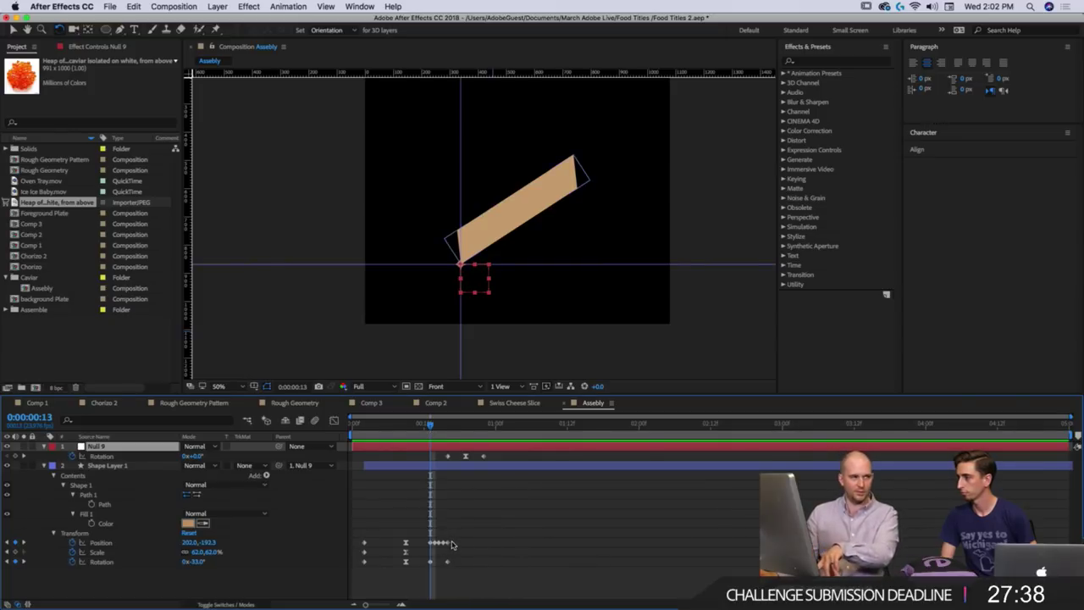
{"action": "left_click", "coordinate": [102, 562]}
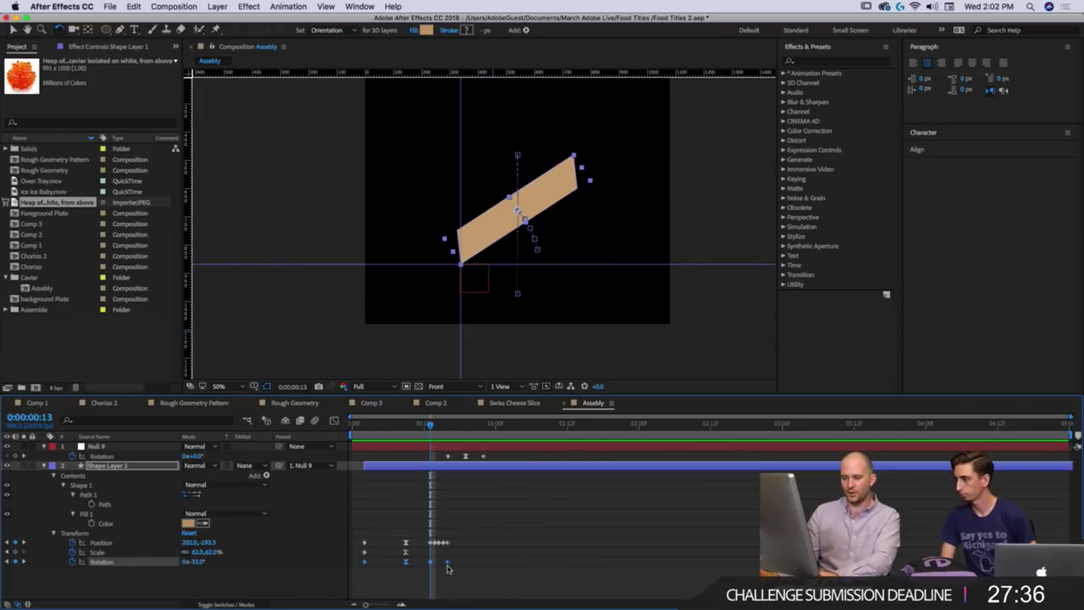
{"action": "left_click_drag", "start_coordinate": [455, 556], "coordinate": [430, 578]}
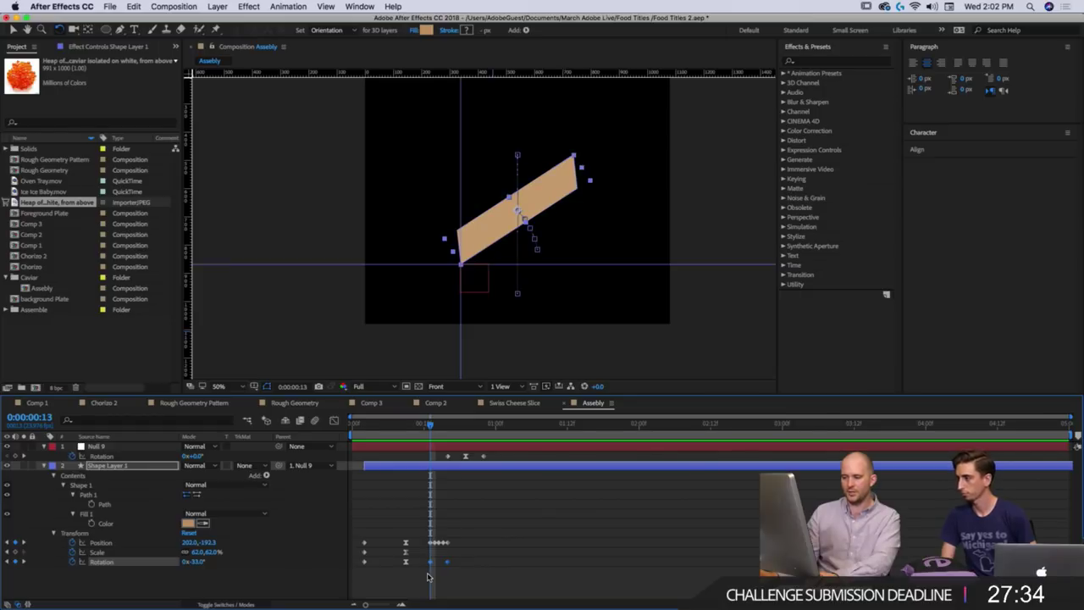
{"action": "left_click", "coordinate": [458, 542]}
{"action": "mouse_move", "coordinate": [447, 546]}
{"action": "left_mouse_down"}
{"action": "mouse_move", "coordinate": [431, 550]}
{"action": "mouse_move", "coordinate": [451, 528]}
{"action": "left_mouse_up"}
{"action": "key", "text": "Delete"}
{"action": "key", "text": "super+z"}
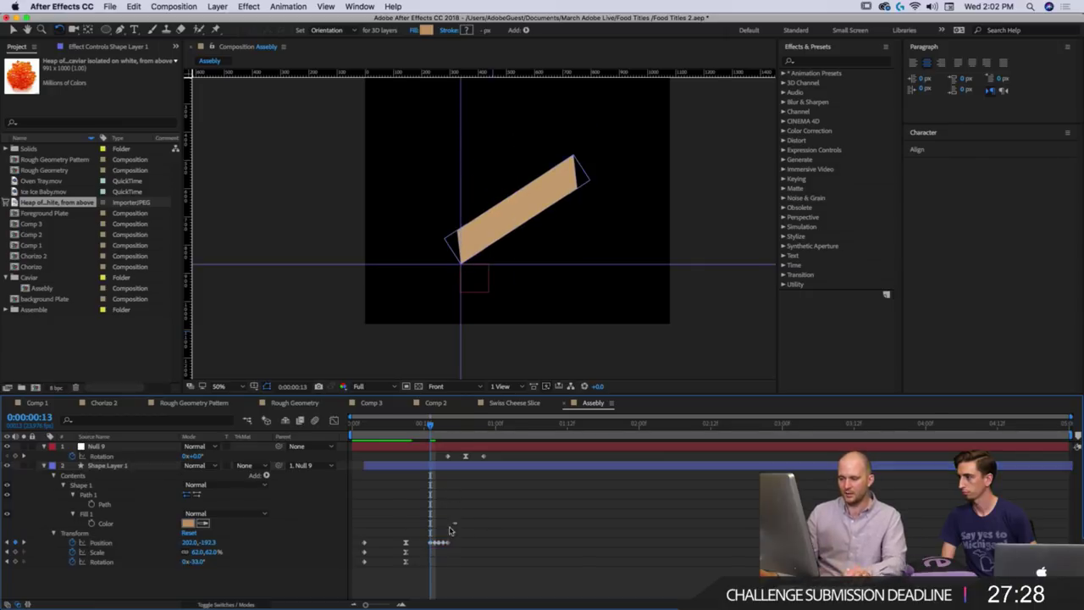
{"action": "left_click", "coordinate": [450, 447]}
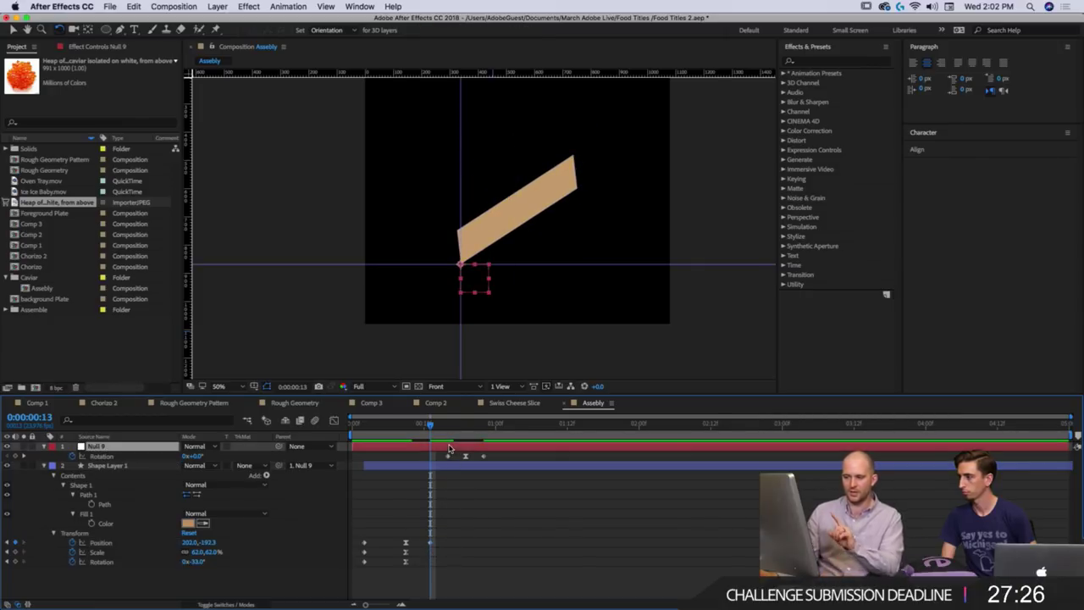
{"action": "left_click", "coordinate": [183, 497]}
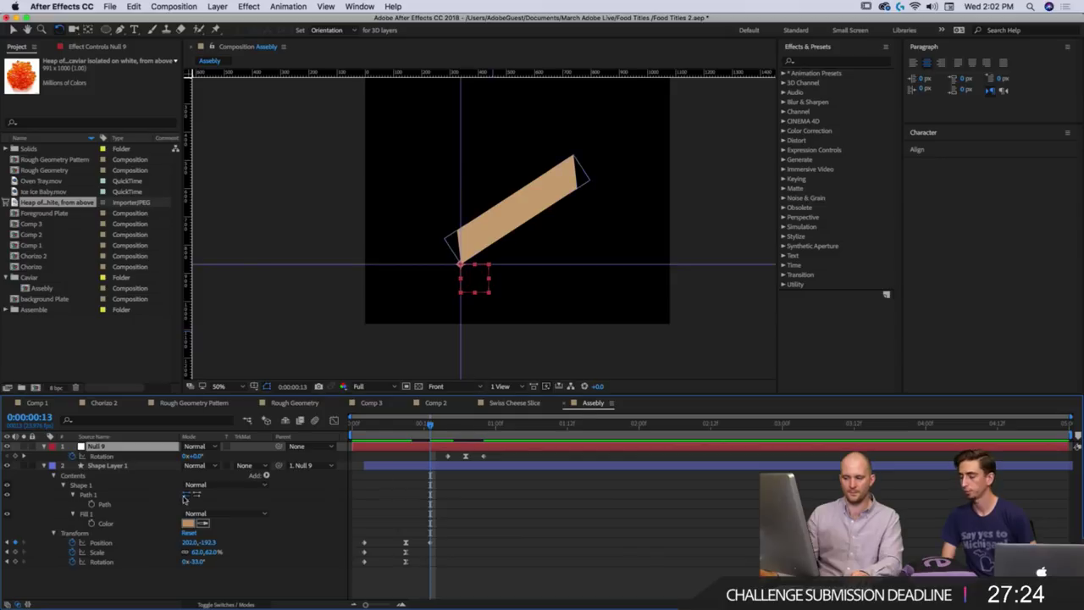
Keyframe the null's Rotation at 0° on frame 13, and raise its following Rotation keyframes together so the one on frame 16 is 33°.
{"action": "left_click", "coordinate": [15, 456]}
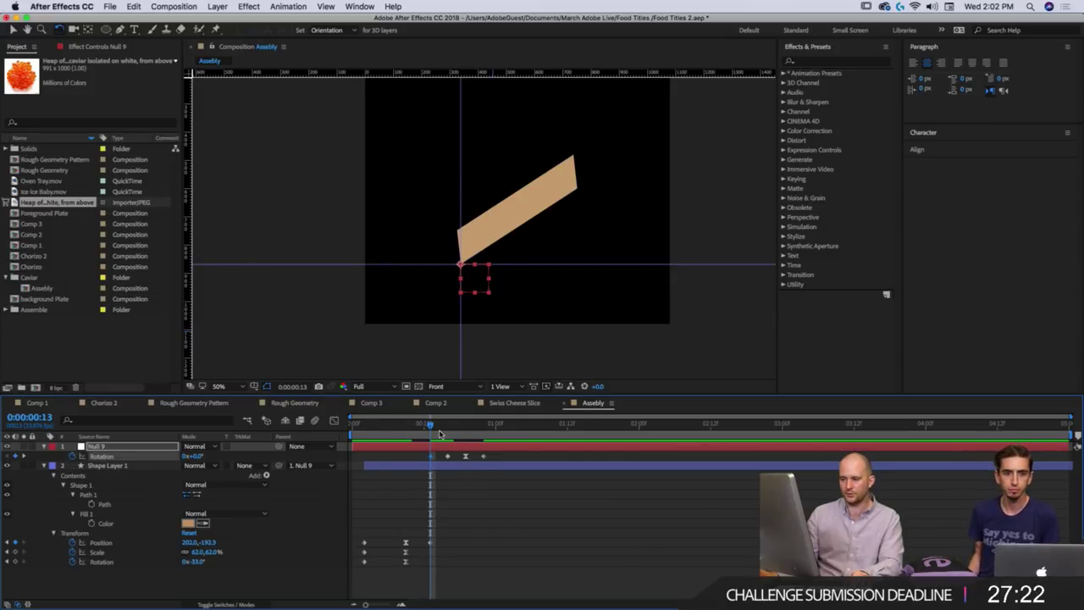
{"action": "left_click_drag", "start_coordinate": [440, 432], "coordinate": [447, 432]}
{"action": "left_click_drag", "start_coordinate": [515, 457], "coordinate": [446, 460]}
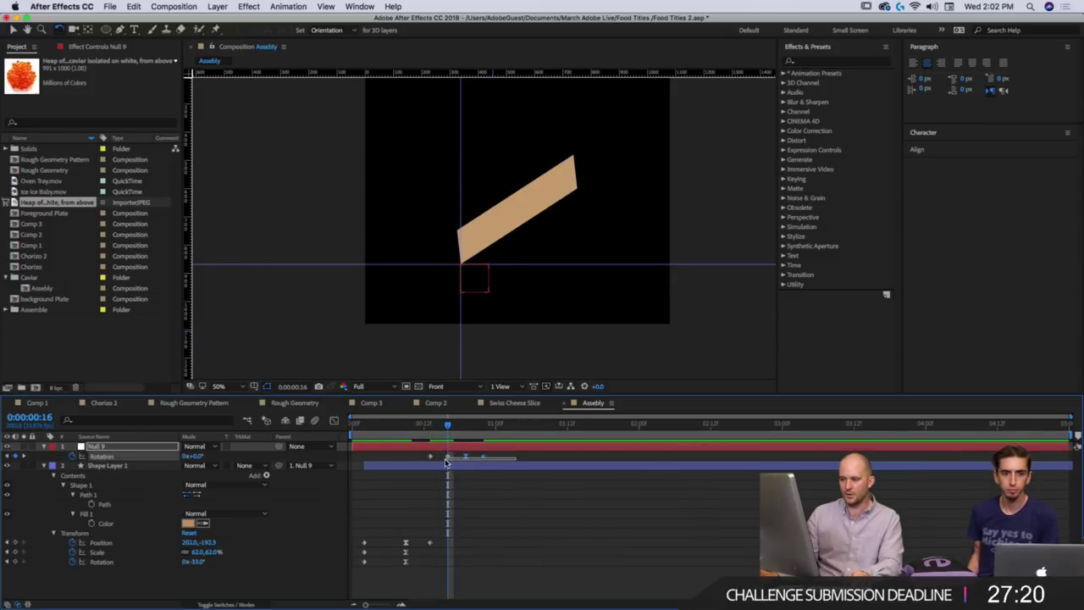
{"action": "left_click_drag", "start_coordinate": [194, 457], "coordinate": [216, 456]}
Apply Easy Ease to the null's Rotation keyframe on frame 13 and preview the animation from the start.
{"action": "left_click_drag", "start_coordinate": [438, 434], "coordinate": [431, 433]}
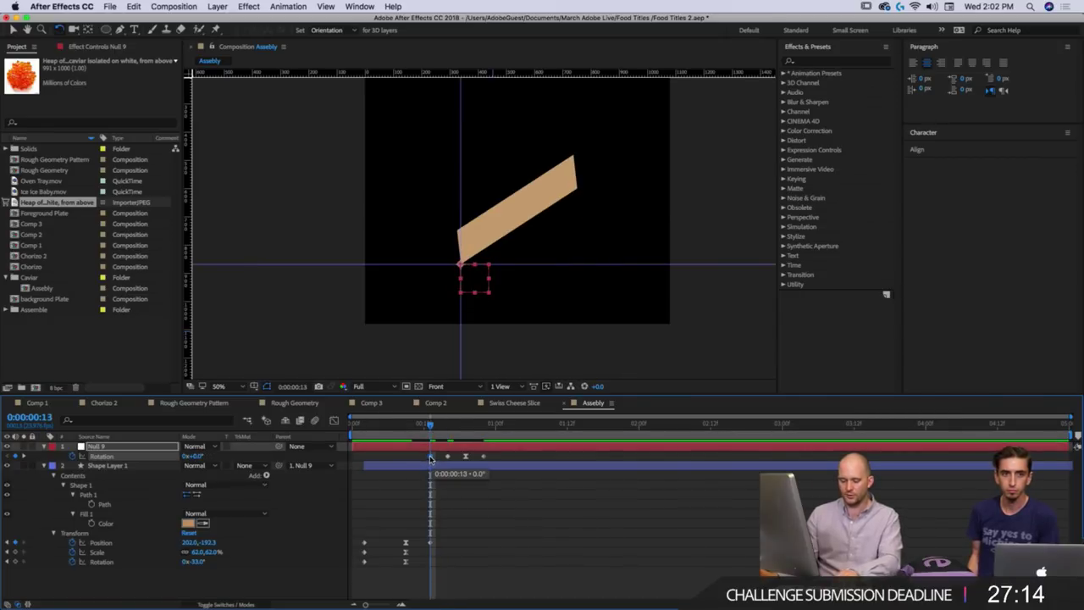
{"action": "left_click", "coordinate": [394, 426]}
{"action": "key", "text": "space"}
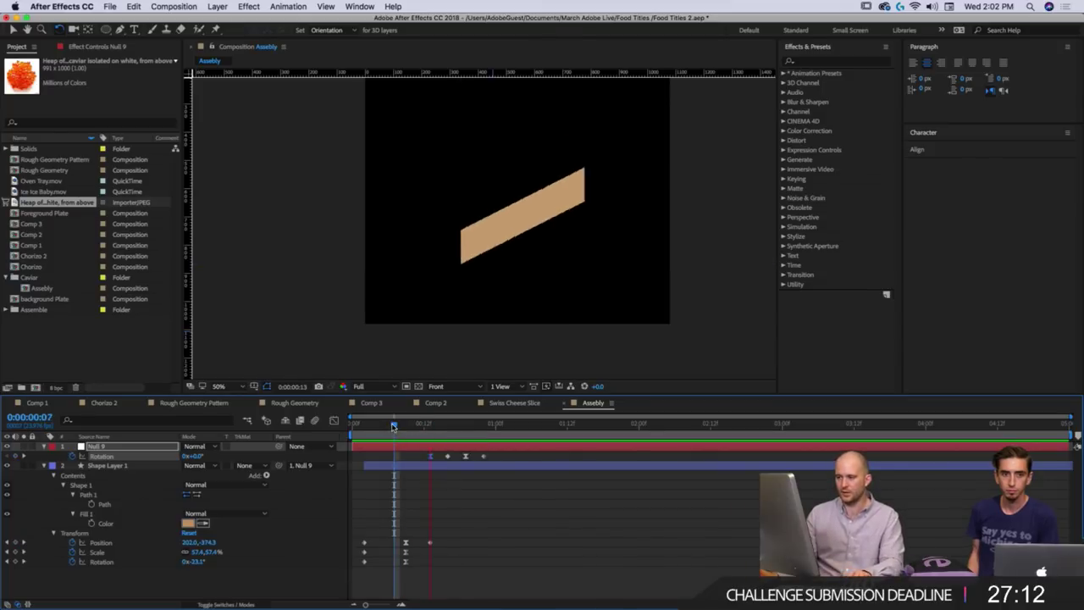
{"action": "key", "text": "space"}
{"action": "left_click_drag", "start_coordinate": [394, 427], "coordinate": [319, 433]}
{"action": "key", "text": "space"}
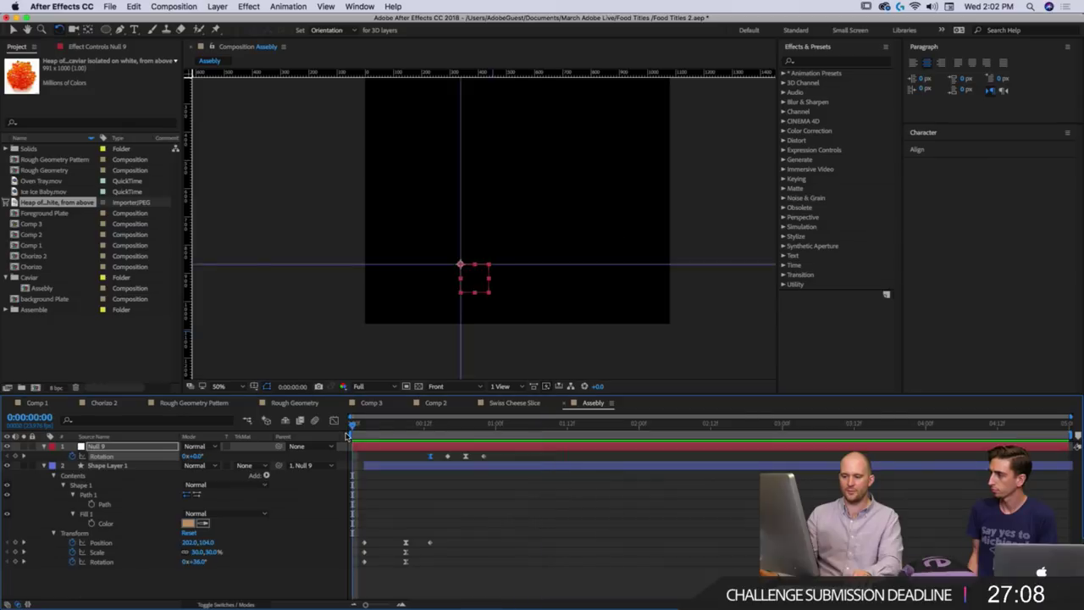
{"action": "key", "text": "space"}
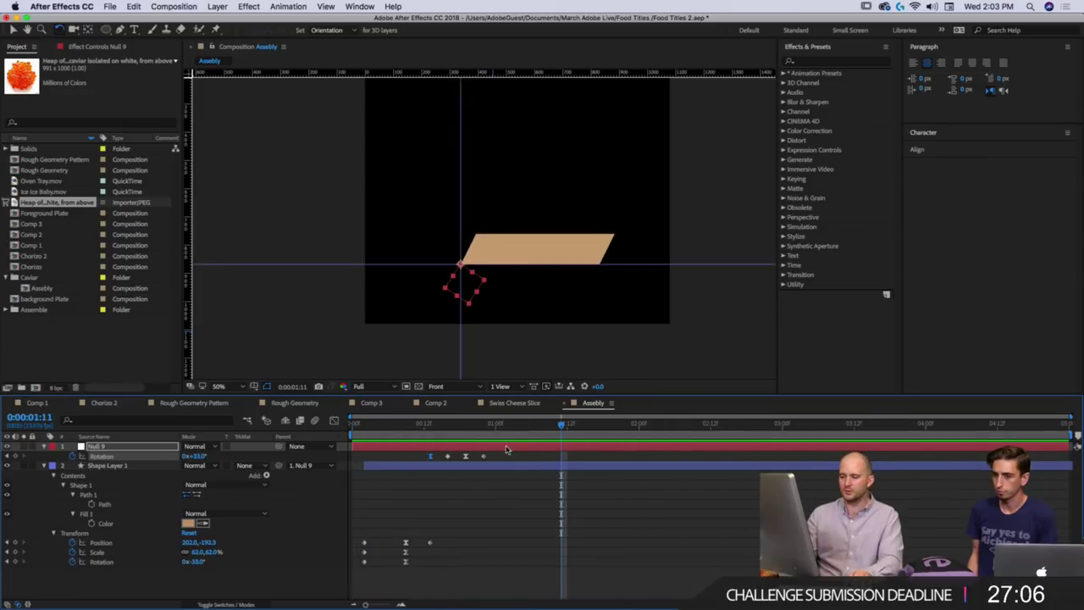
Add a Position keyframe of 338, 868 to the null on frame 13 and preview the animation.
{"action": "mouse_move", "coordinate": [439, 438]}
{"action": "left_mouse_down"}
{"action": "mouse_move", "coordinate": [429, 432]}
{"action": "mouse_move", "coordinate": [471, 433]}
{"action": "mouse_move", "coordinate": [431, 450]}
{"action": "left_mouse_up"}
{"action": "left_click", "coordinate": [440, 445]}
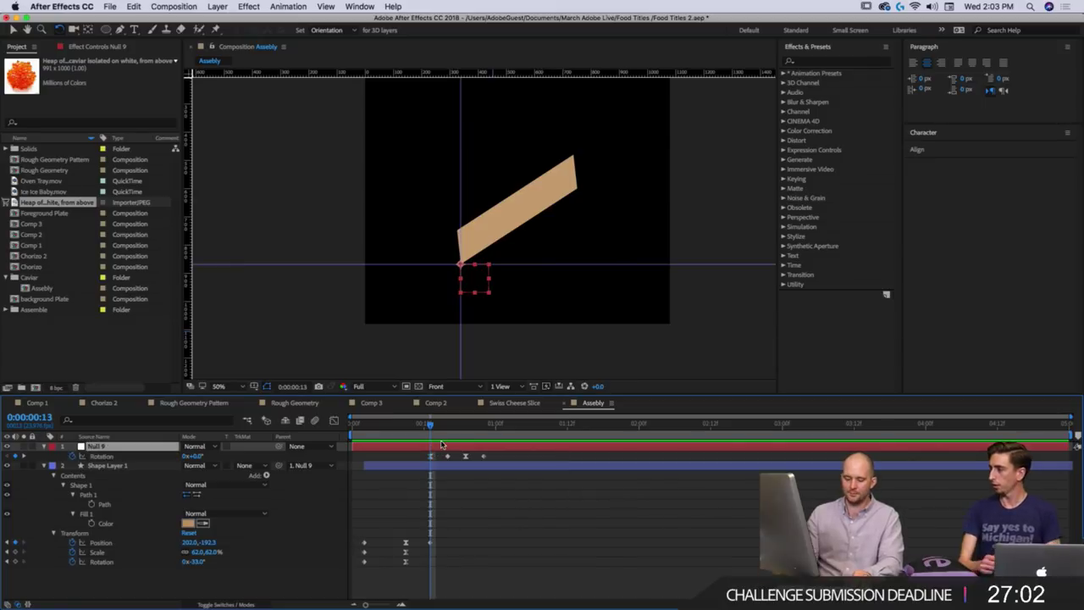
{"action": "key", "text": "shift+p"}
{"action": "left_click_drag", "start_coordinate": [70, 456], "coordinate": [126, 463]}
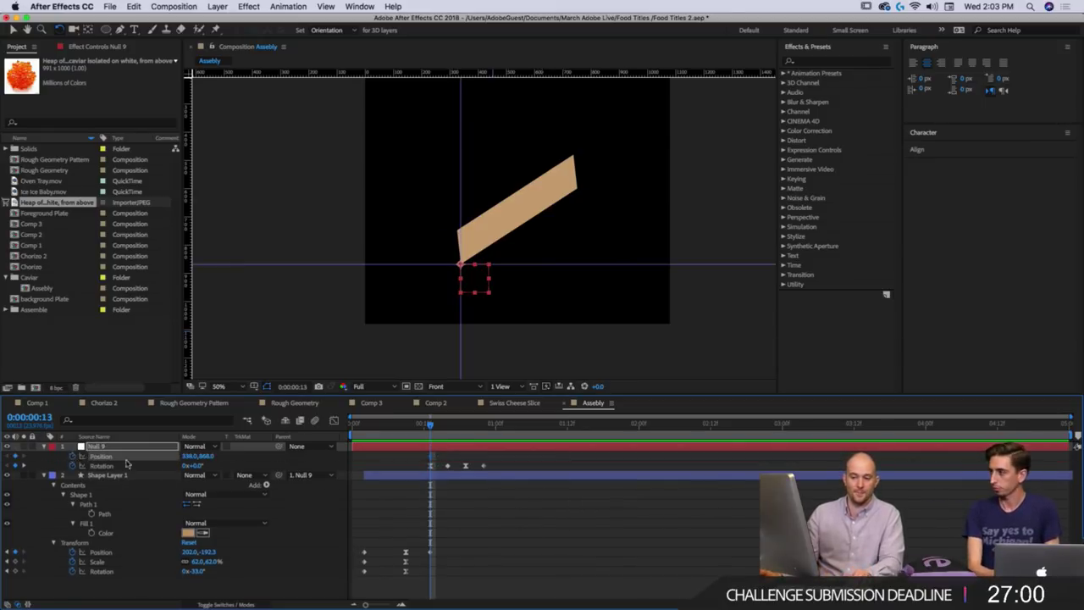
{"action": "key", "text": "space"}
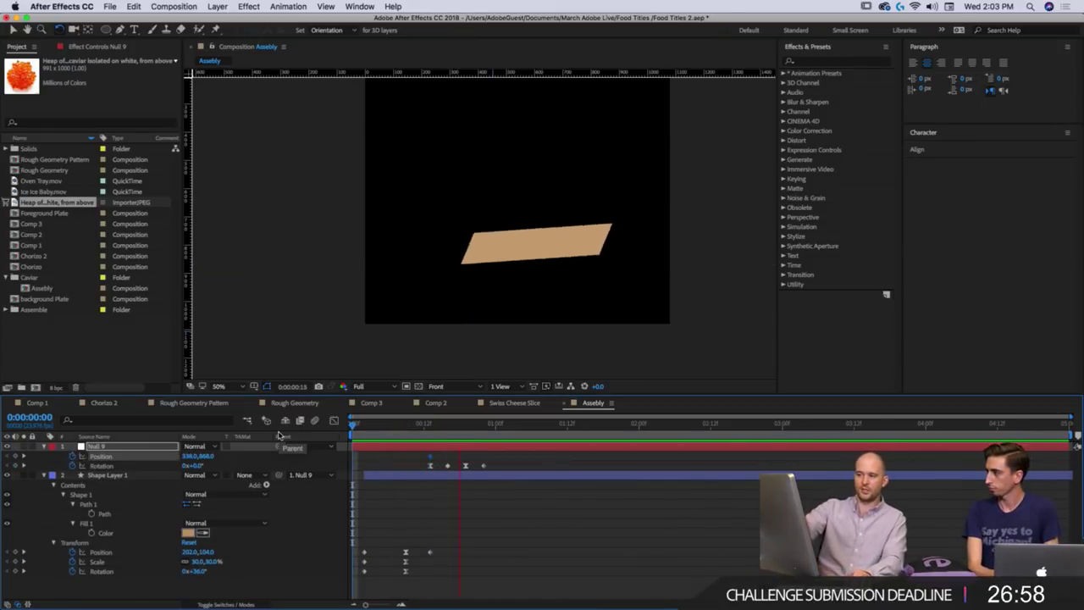
{"action": "key", "text": "space"}
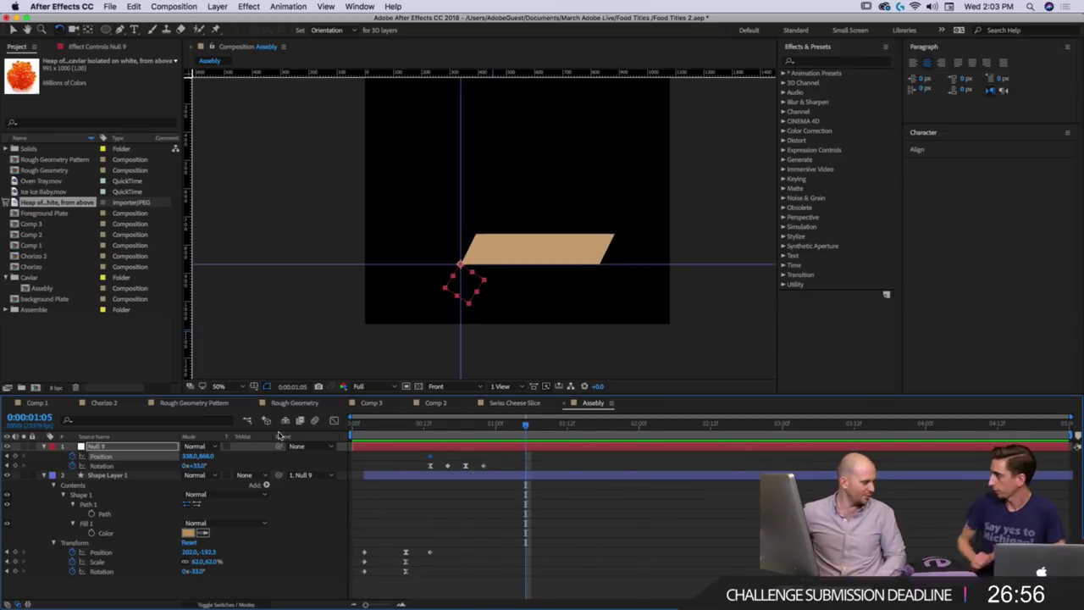
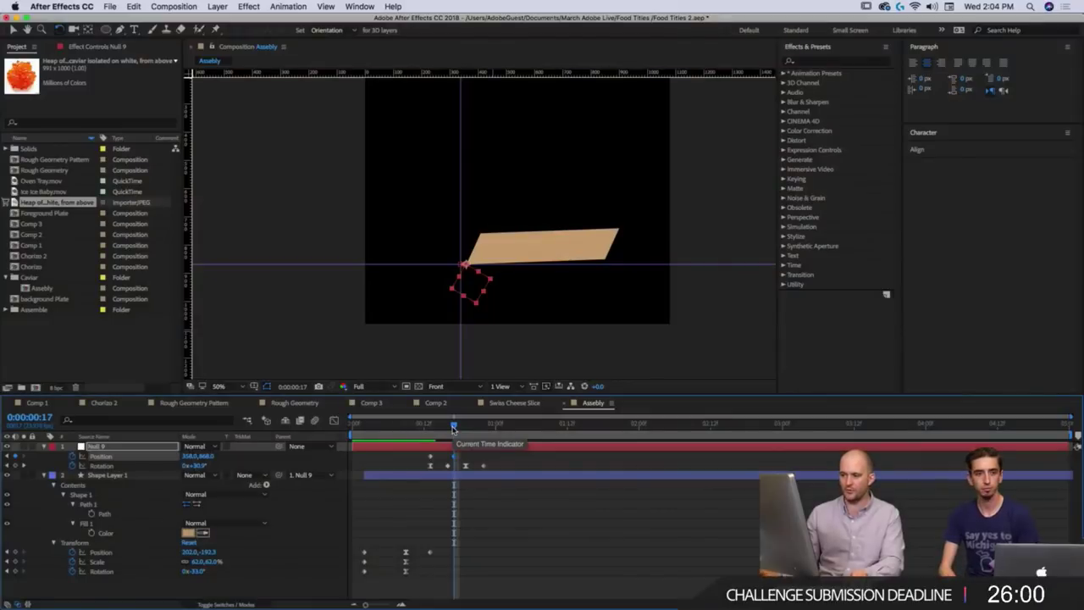
Set the null's Position to 378, 868 on frame 17 and shift that keyframe to frame 18.
{"action": "key", "text": "shift+Right"}
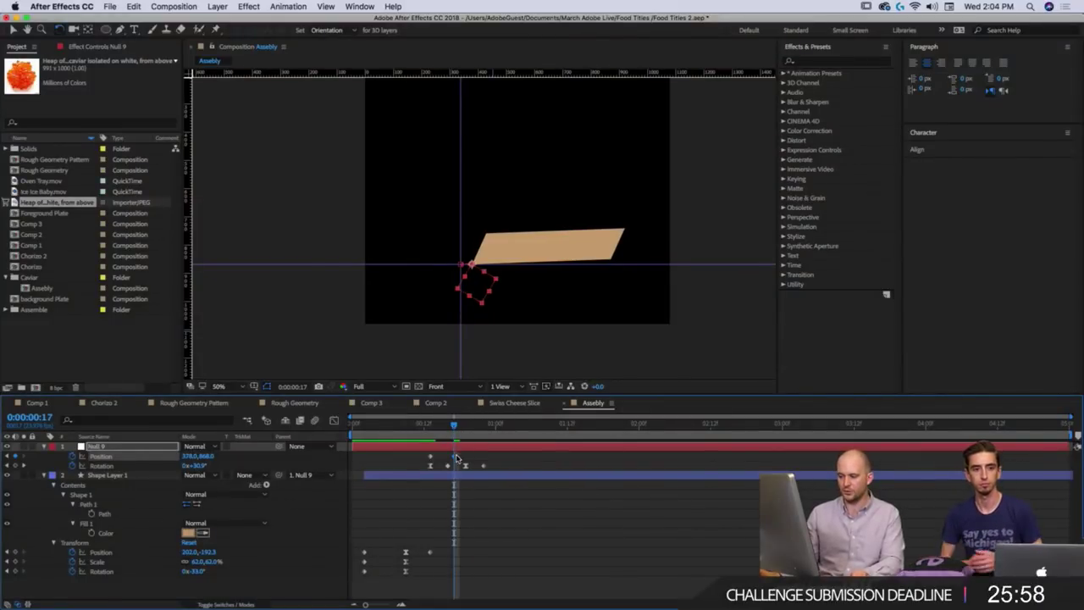
{"action": "left_click", "coordinate": [457, 458]}
{"action": "mouse_move", "coordinate": [454, 457]}
{"action": "left_mouse_down"}
{"action": "mouse_move", "coordinate": [471, 459]}
{"action": "mouse_move", "coordinate": [458, 462]}
{"action": "left_mouse_up"}
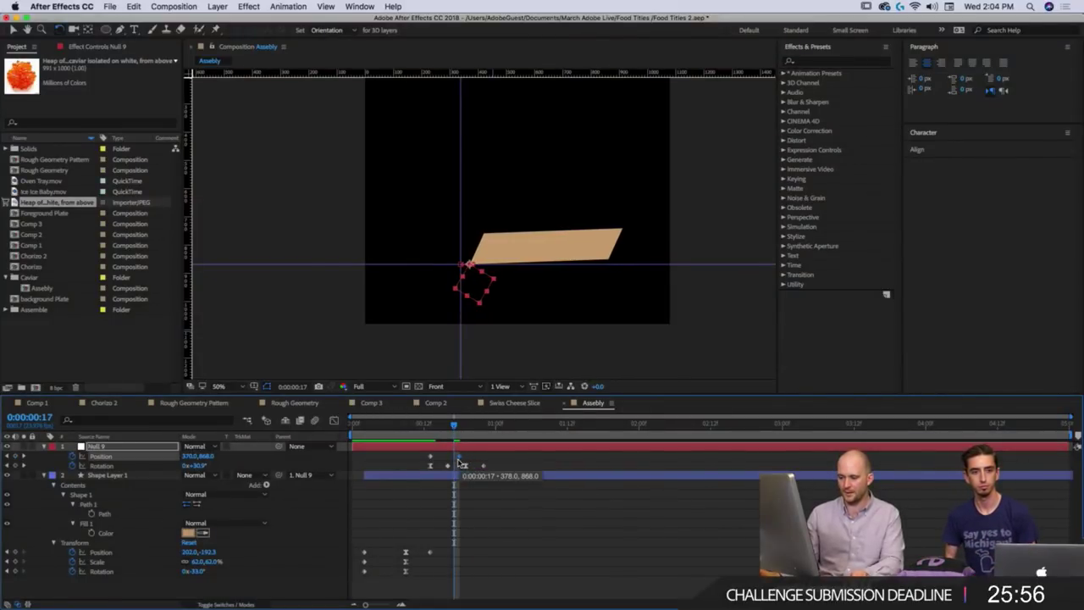
Apply Easy Ease to the null's second Position keyframe and preview the slide from the start.
{"action": "left_click", "coordinate": [430, 430]}
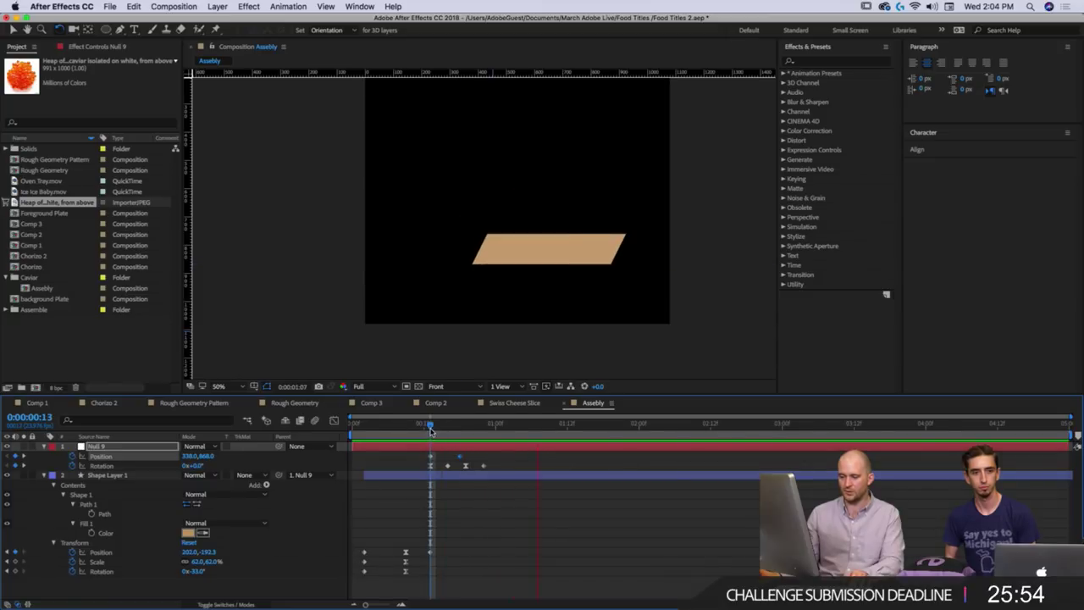
{"action": "left_click_drag", "start_coordinate": [431, 428], "coordinate": [413, 432]}
{"action": "key", "text": "space"}
{"action": "key", "text": "space"}
{"action": "key", "text": "space"}
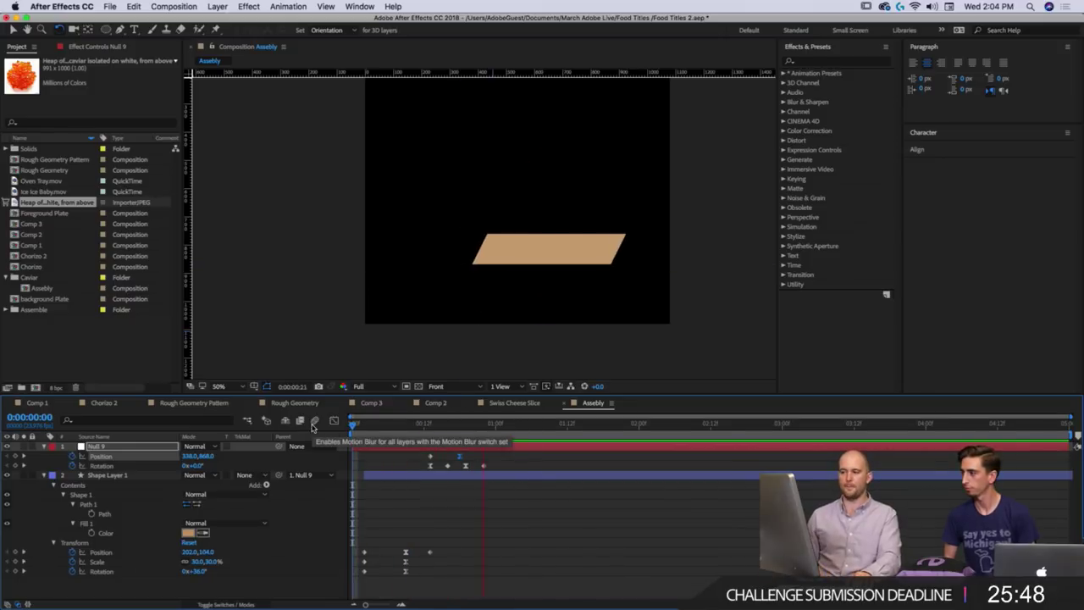
{"action": "key", "text": "space"}
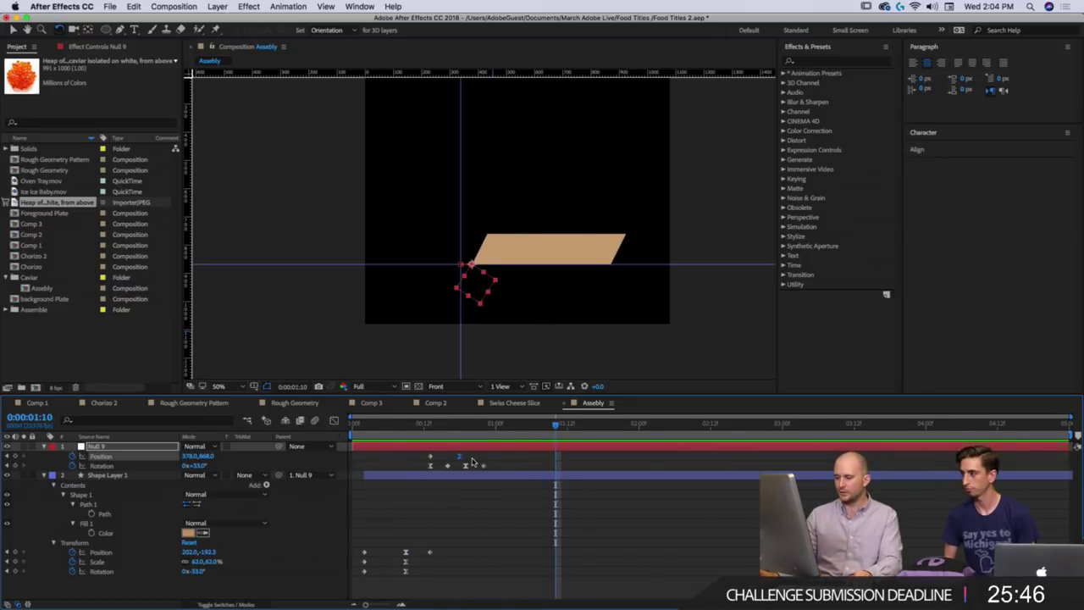
Apply Easy Ease to the null's first Position keyframe on frame 13.
{"action": "left_click_drag", "start_coordinate": [474, 462], "coordinate": [431, 461]}
{"action": "left_click_drag", "start_coordinate": [432, 424], "coordinate": [436, 439]}
{"action": "left_click", "coordinate": [436, 457]}
{"action": "left_click", "coordinate": [431, 456]}
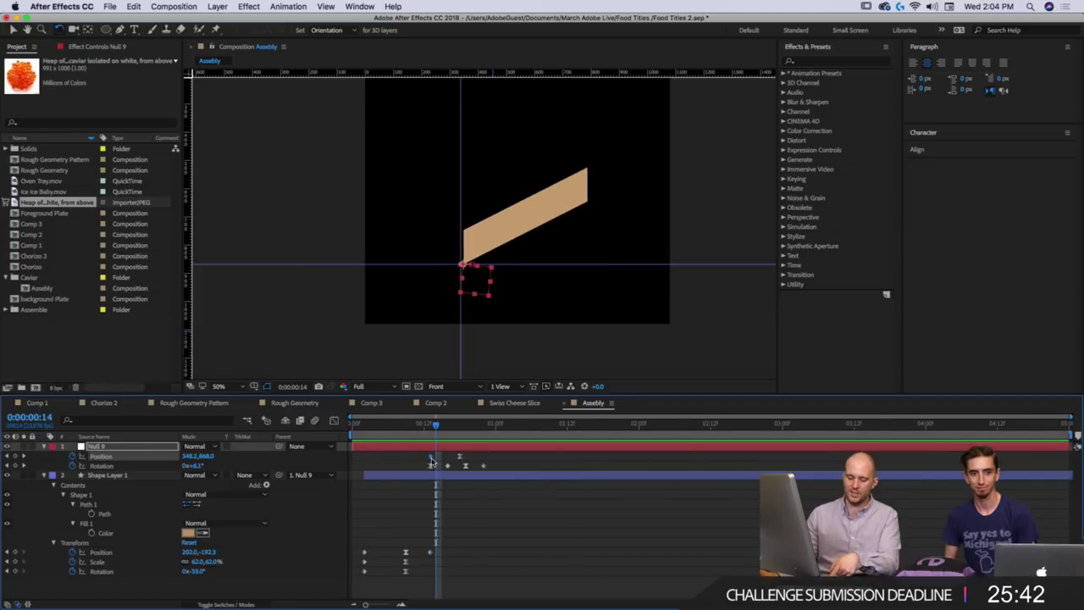
{"action": "mouse_move", "coordinate": [431, 460]}
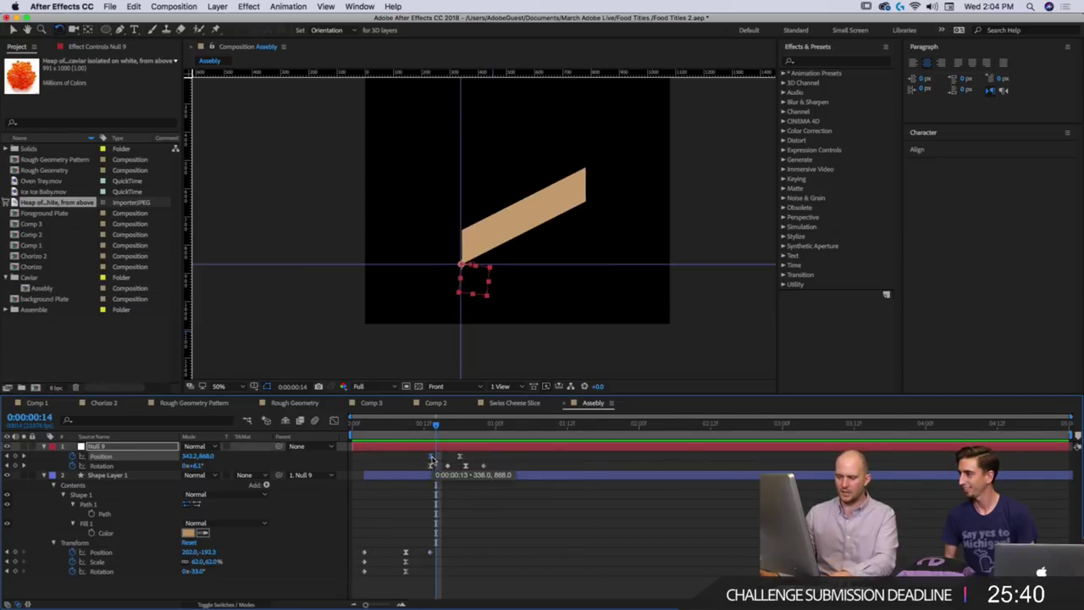
Move the null's last Position keyframe to frame 20 and replay the animation.
{"action": "left_click", "coordinate": [425, 431]}
{"action": "key", "text": "j"}
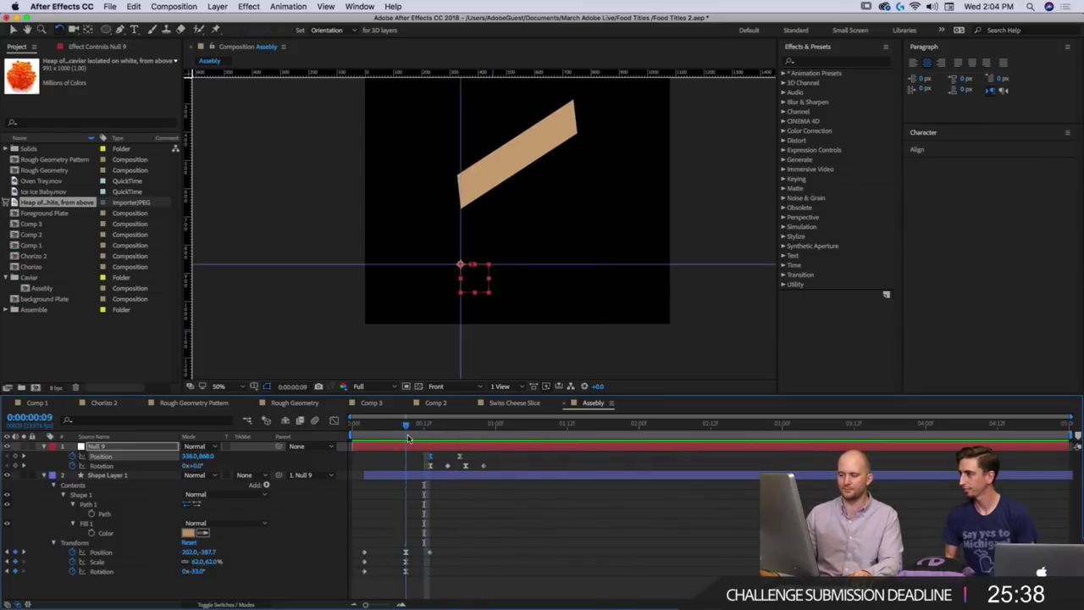
{"action": "left_click_drag", "start_coordinate": [460, 457], "coordinate": [358, 429]}
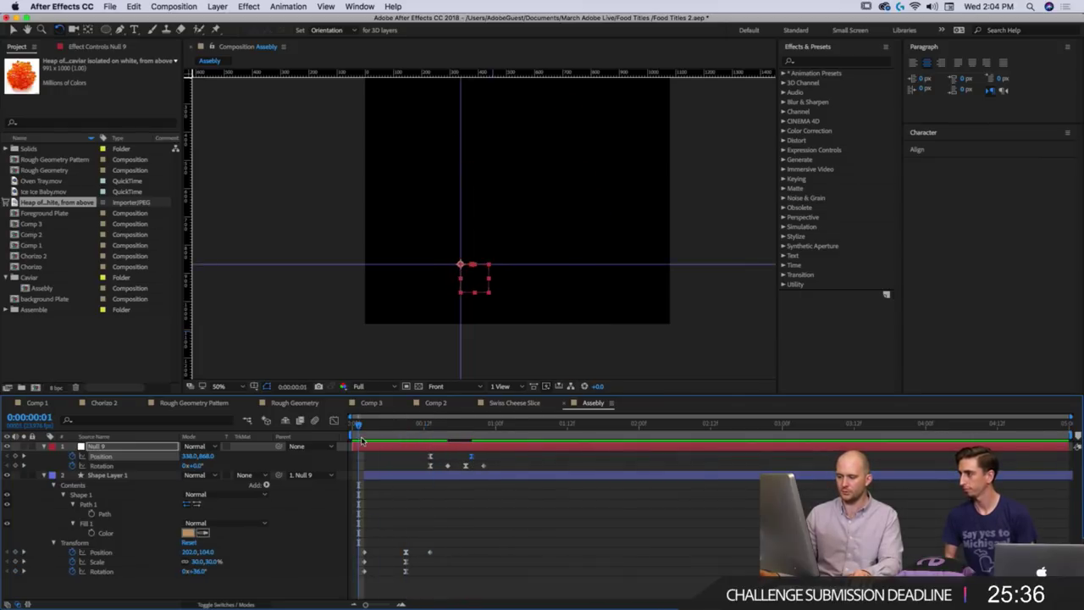
{"action": "key", "text": "space"}
{"action": "left_click", "coordinate": [549, 423]}
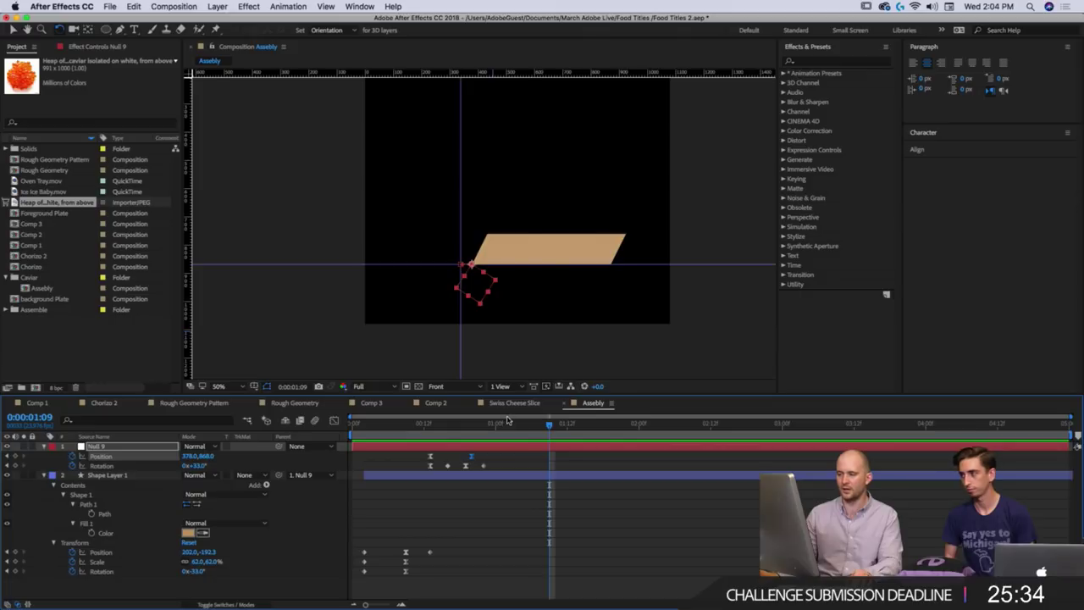
Shift both of the null's Position keyframes so its path runs from 210.6, 868 to 250.6, 868, and preview the result.
{"action": "key", "text": "v"}
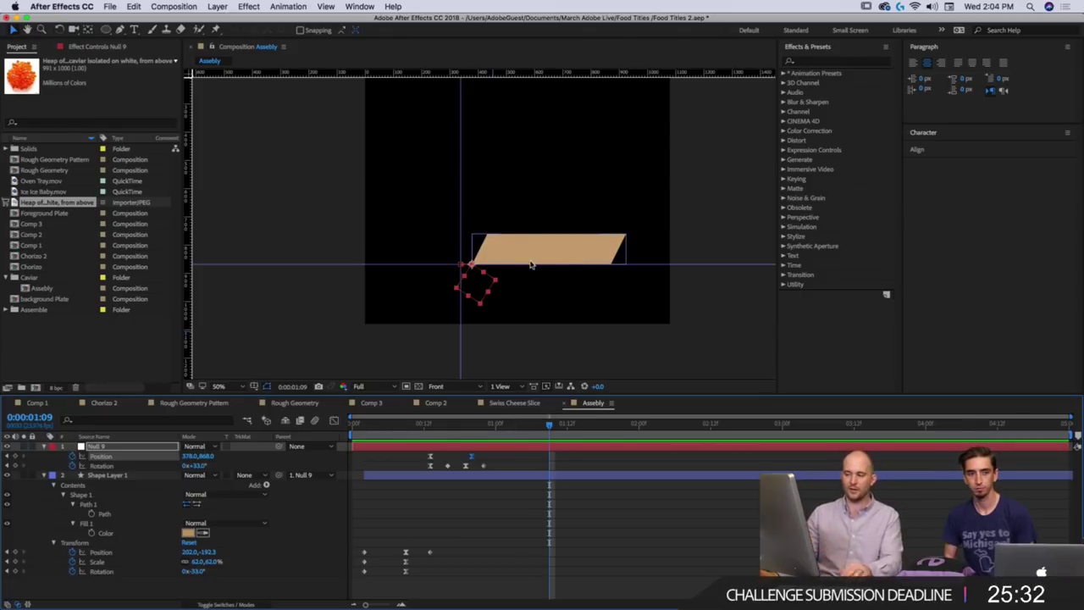
{"action": "left_click_drag", "start_coordinate": [421, 432], "coordinate": [556, 440]}
{"action": "scroll", "coordinate": [514, 196], "scroll_direction": "down", "scroll_amount": 2}
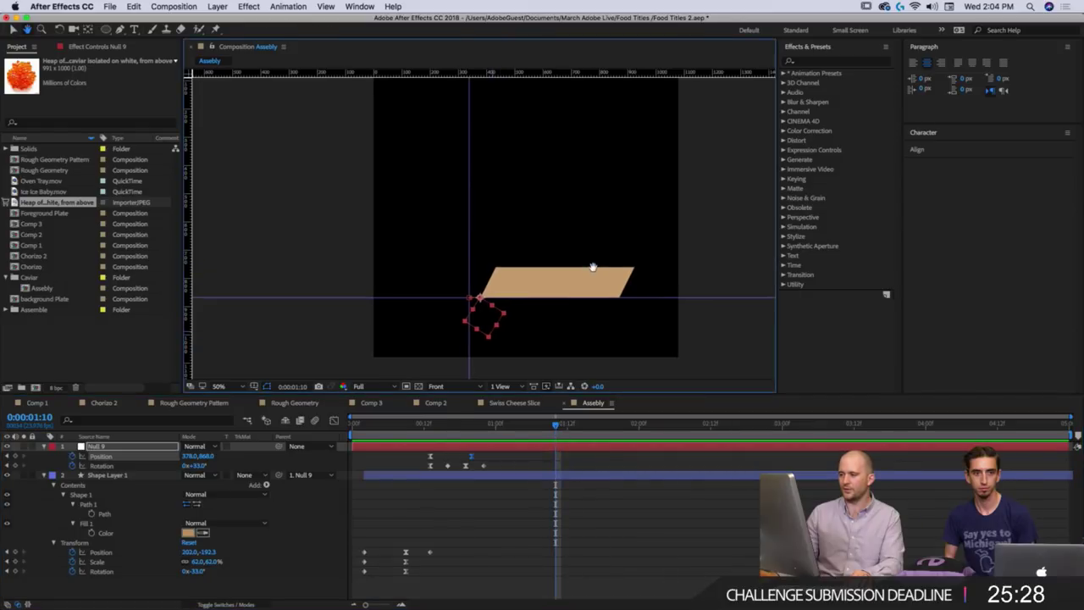
{"action": "left_click", "coordinate": [518, 481]}
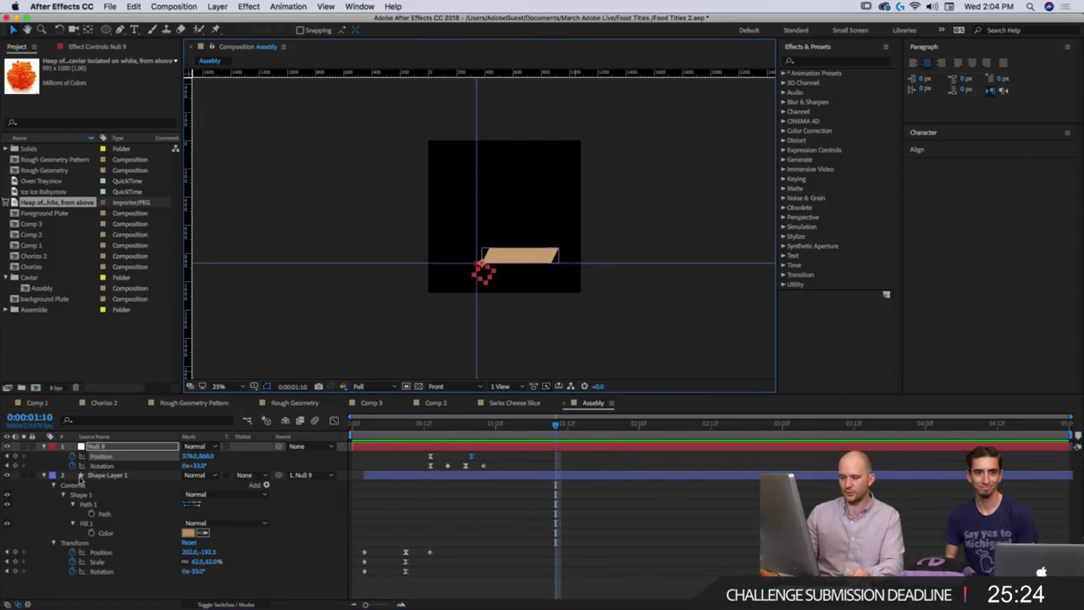
{"action": "left_click", "coordinate": [102, 456]}
{"action": "left_click_drag", "start_coordinate": [485, 424], "coordinate": [471, 424]}
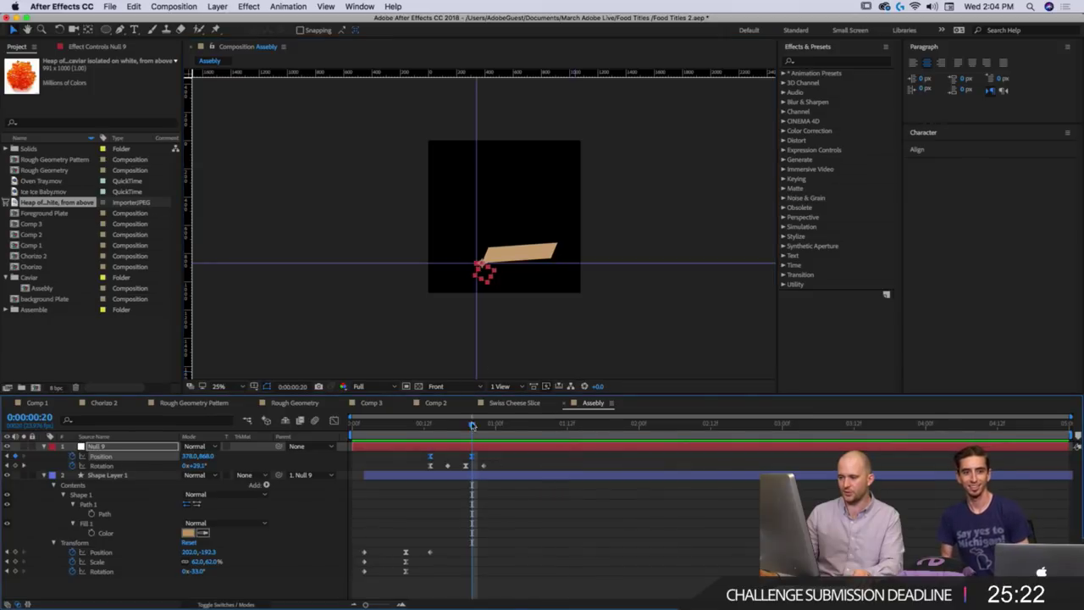
{"action": "left_click_drag", "start_coordinate": [491, 279], "coordinate": [474, 280]}
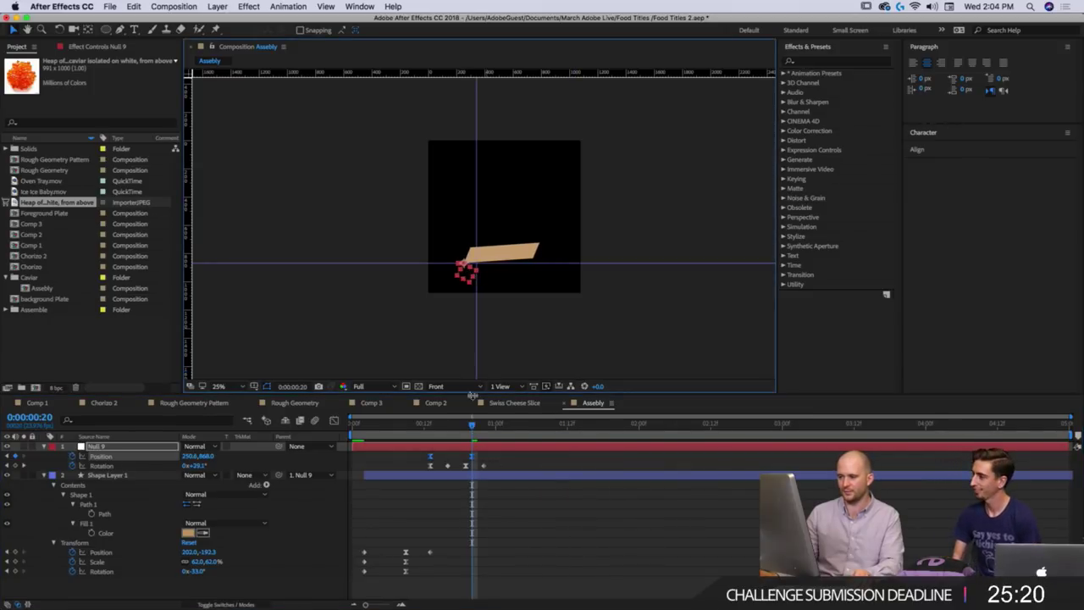
{"action": "key", "text": "space"}
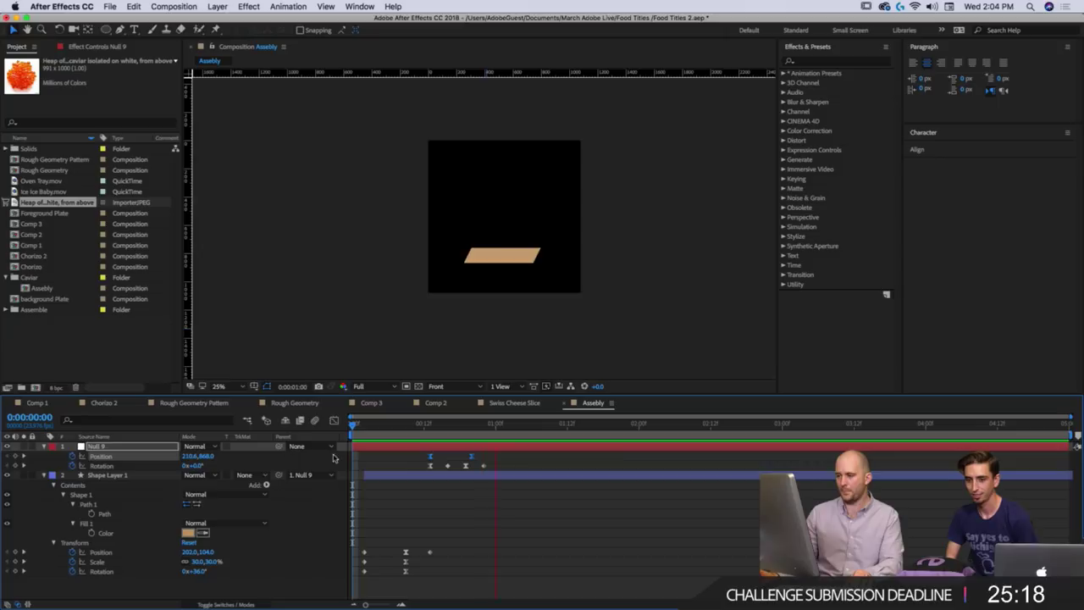
{"action": "mouse_move", "coordinate": [380, 429]}
{"action": "left_mouse_down"}
{"action": "mouse_move", "coordinate": [351, 430]}
{"action": "mouse_move", "coordinate": [380, 436]}
{"action": "mouse_move", "coordinate": [365, 444]}
{"action": "left_mouse_up"}
{"action": "left_click", "coordinate": [386, 477]}
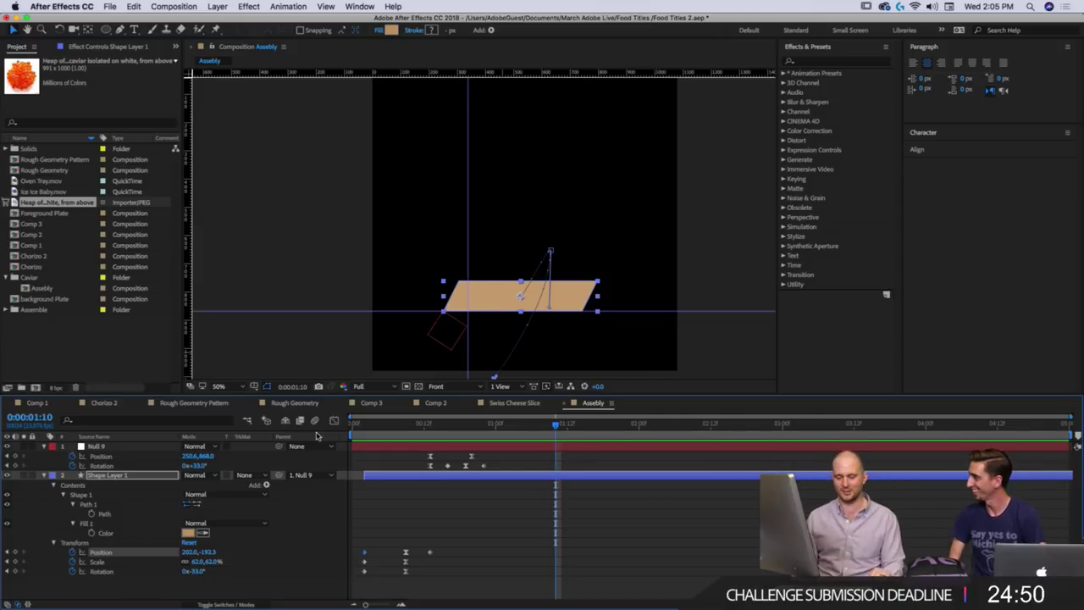
Display the grid overlay across the whole composition.
{"action": "scroll", "coordinate": [530, 315], "scroll_direction": "down", "scroll_amount": 2}
{"action": "scroll", "coordinate": [530, 315], "scroll_direction": "up", "scroll_amount": 1}
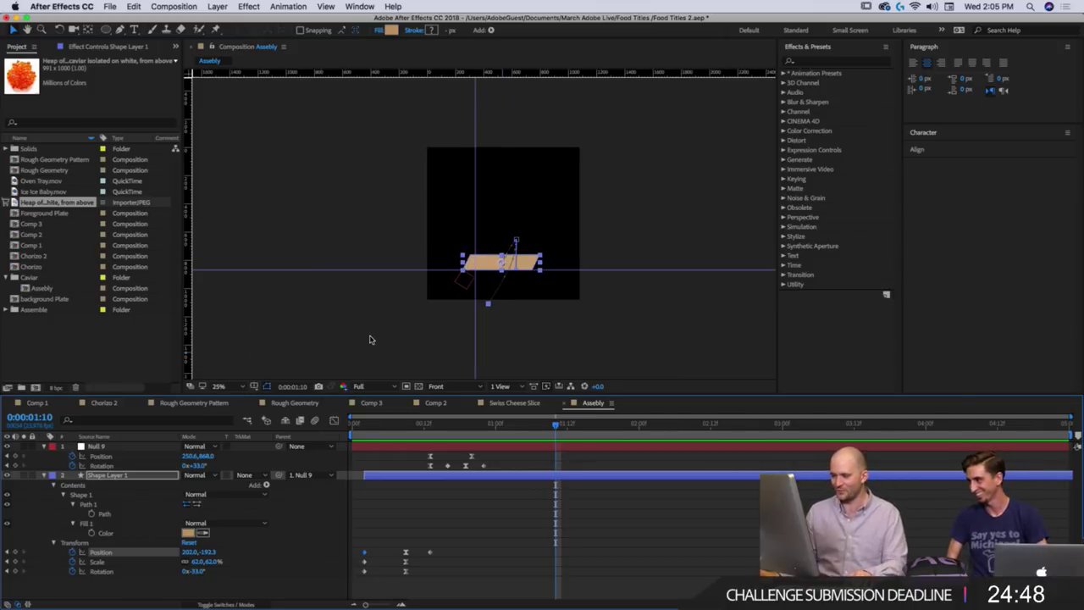
{"action": "left_click", "coordinate": [258, 387]}
{"action": "left_click", "coordinate": [266, 408]}
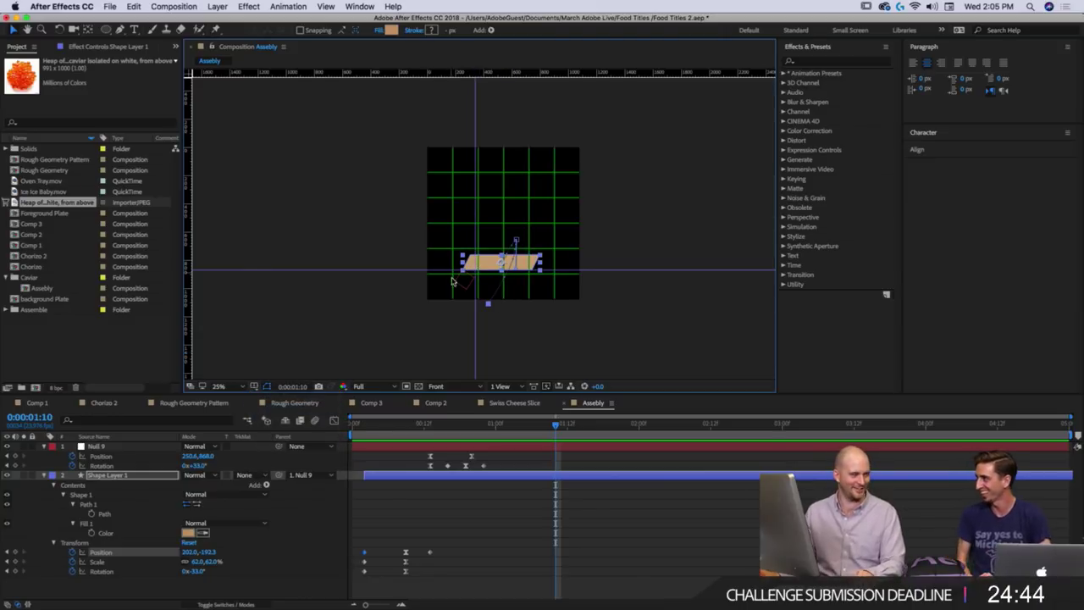
Examine the bread slice's placement against the grid from frame 20 onward and replay the animation.
{"action": "left_click", "coordinate": [471, 435]}
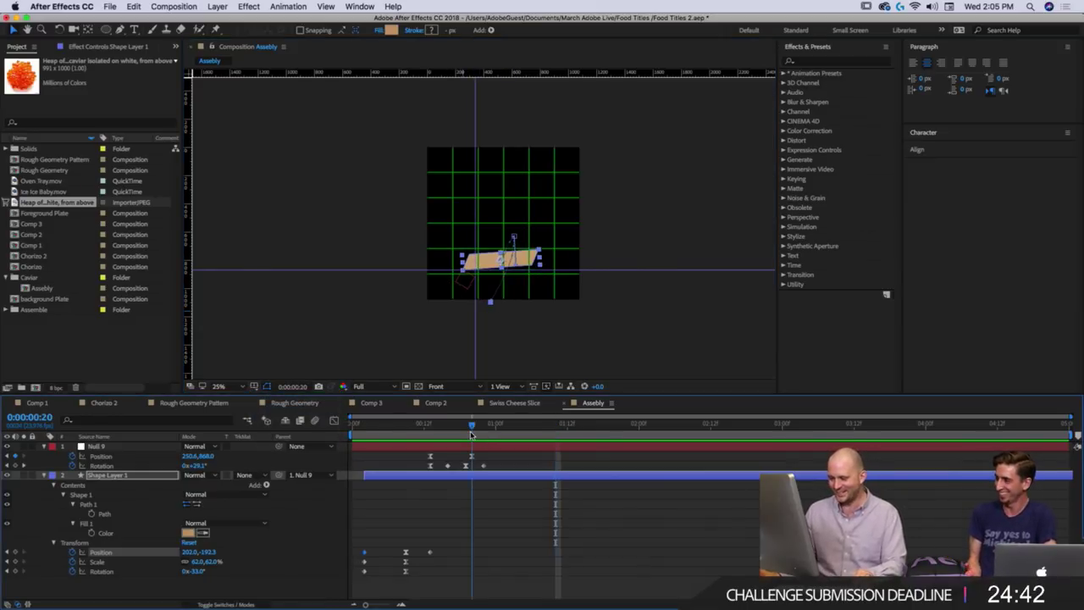
{"action": "left_click", "coordinate": [135, 446]}
{"action": "key", "text": "period"}
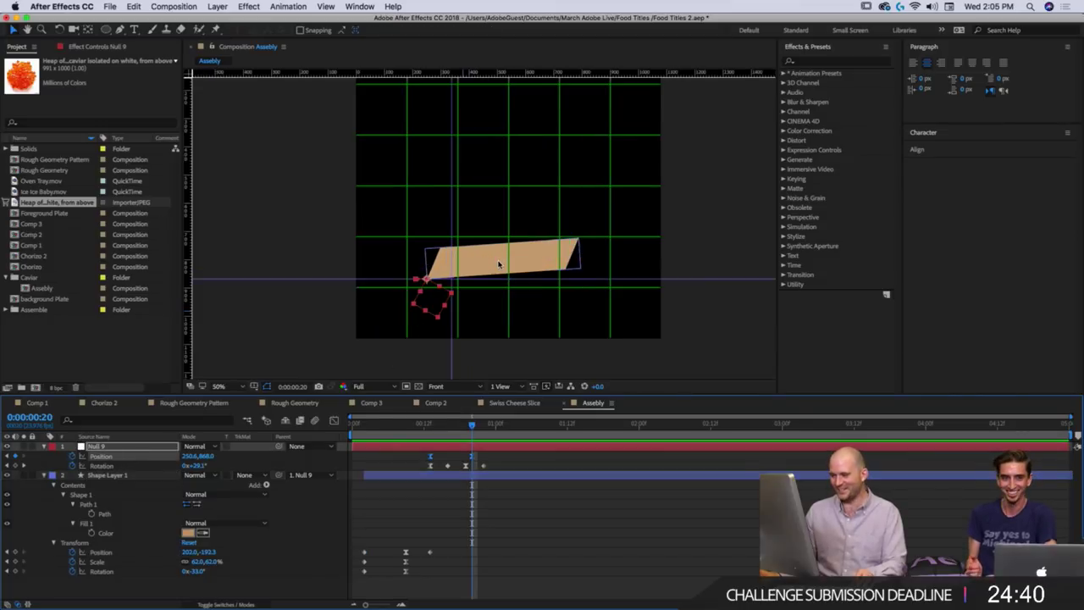
{"action": "left_click_drag", "start_coordinate": [470, 426], "coordinate": [490, 425]}
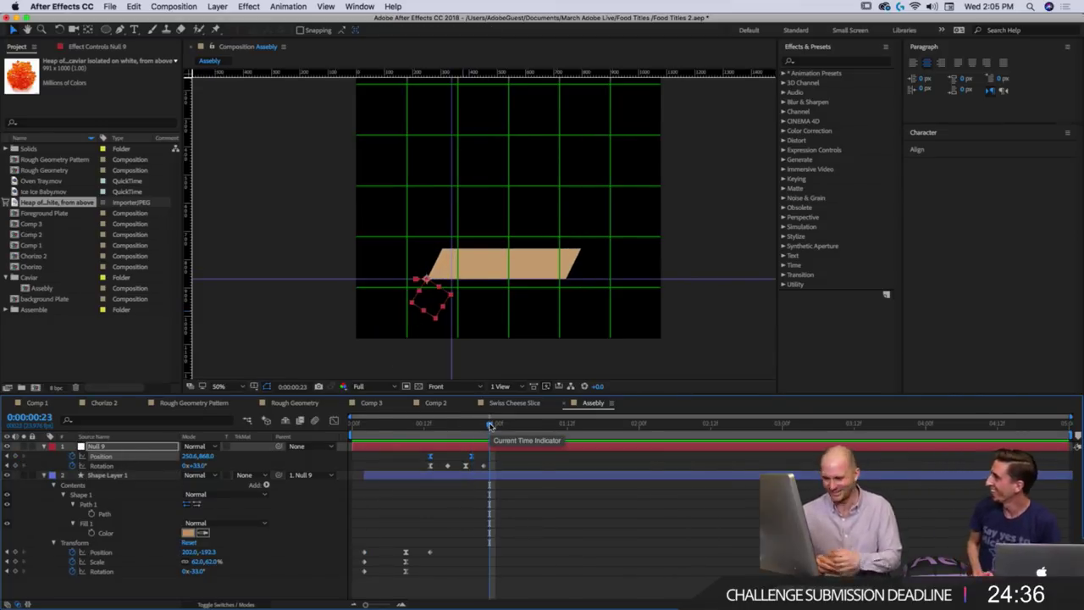
{"action": "key", "text": "Home"}
{"action": "key", "text": "comma"}
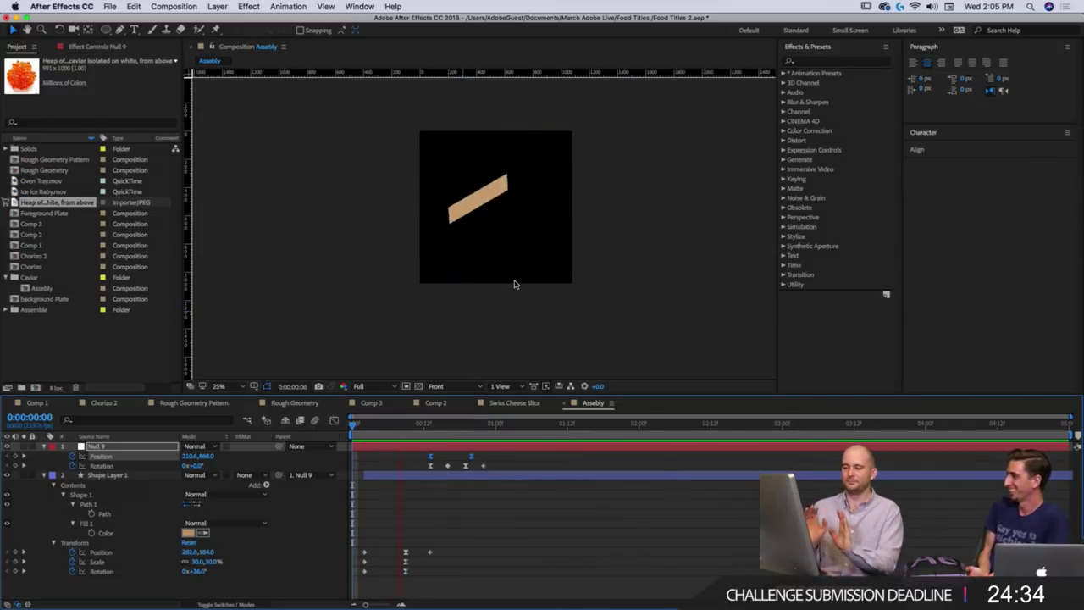
{"action": "key", "text": "space"}
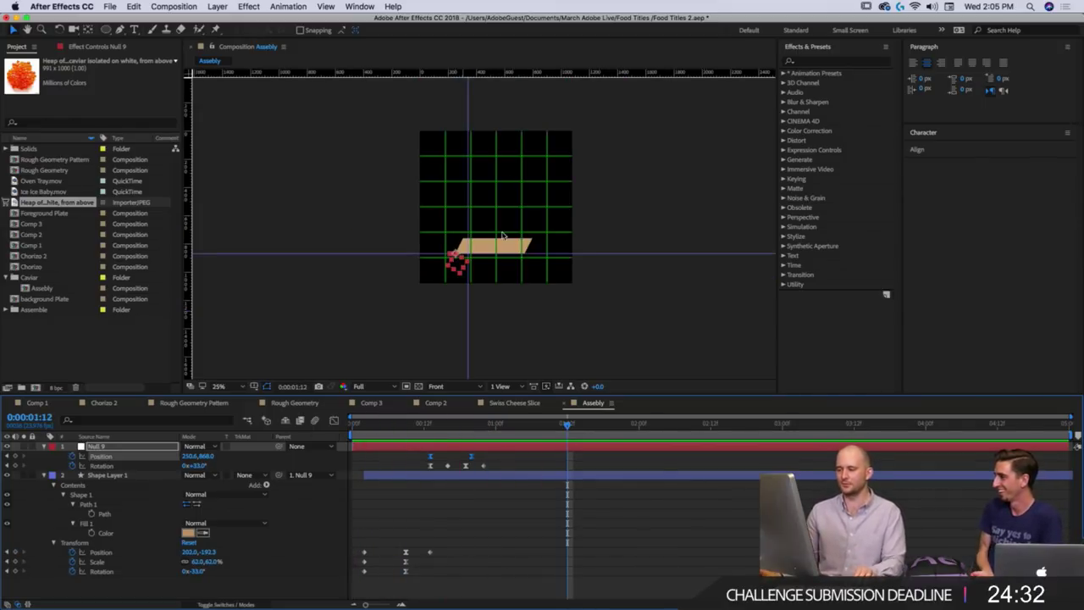
{"action": "mouse_move", "coordinate": [493, 435]}
{"action": "left_mouse_down"}
{"action": "mouse_move", "coordinate": [457, 436]}
{"action": "mouse_move", "coordinate": [501, 447]}
{"action": "left_mouse_up"}
{"action": "left_click", "coordinate": [525, 467]}
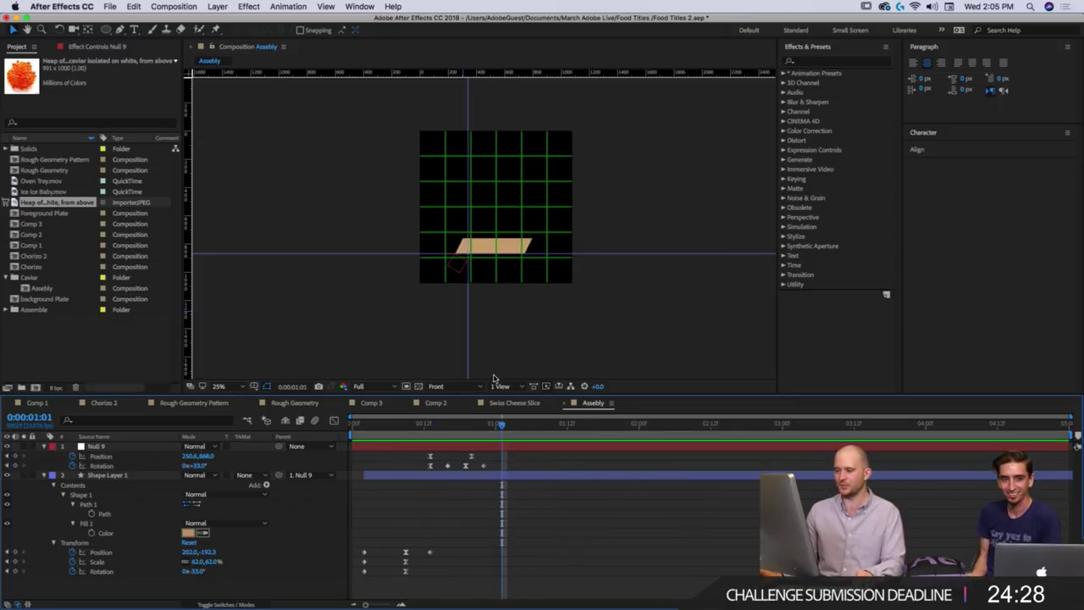
Switch to Illustrator to consult the straight and tilted stack artboards, and return to After Effects.
{"action": "key", "text": "super+Tab"}
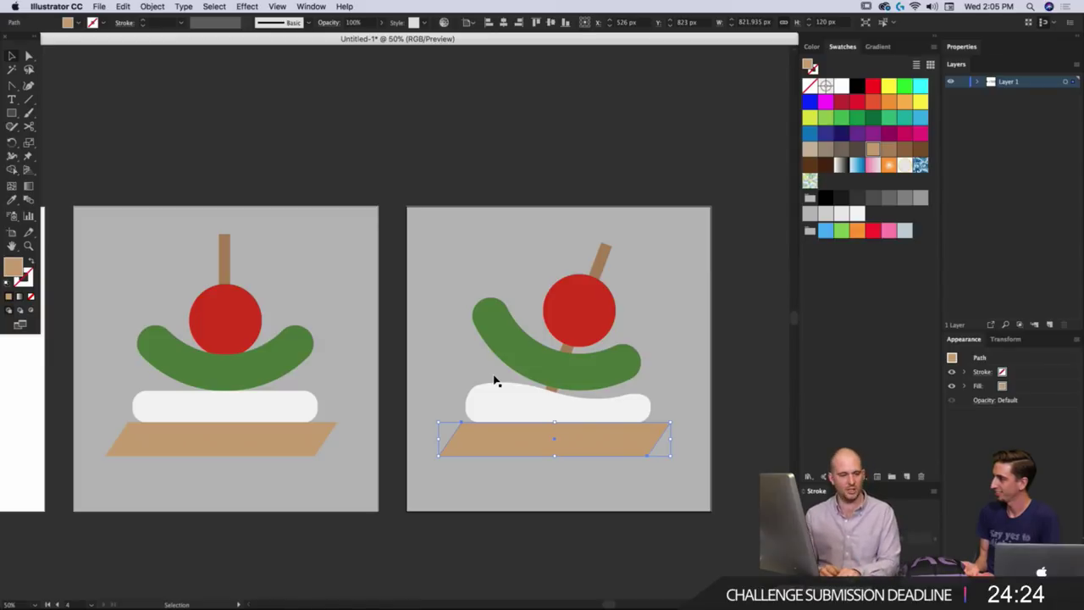
{"action": "key", "text": "super+Tab"}
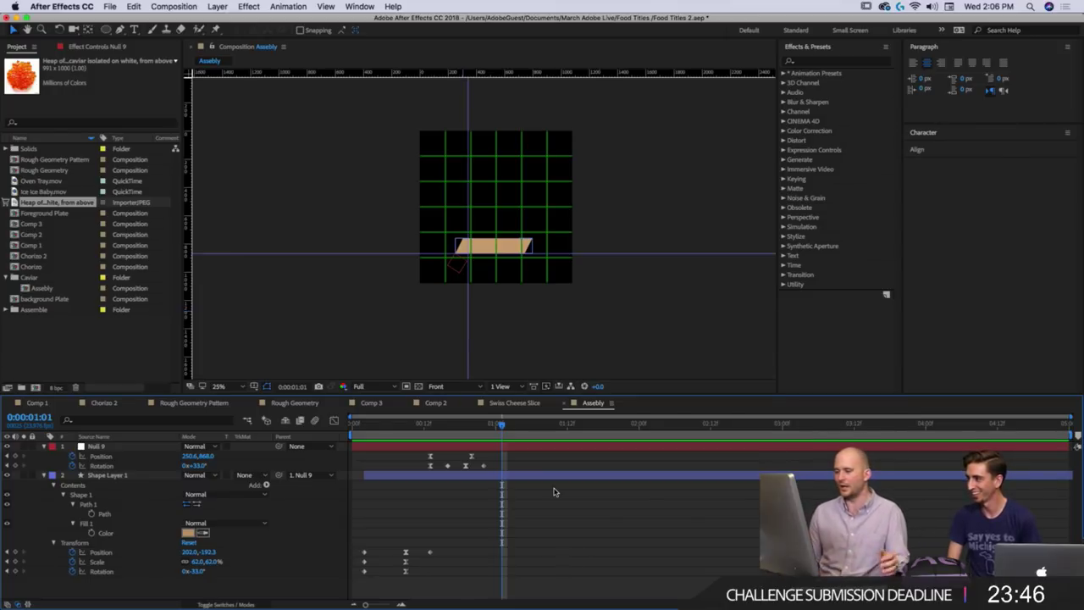
Play back the tan parallelogram's animation from the start of the Assebly composition.
{"action": "left_click_drag", "start_coordinate": [465, 424], "coordinate": [402, 434]}
{"action": "key", "text": "Home"}
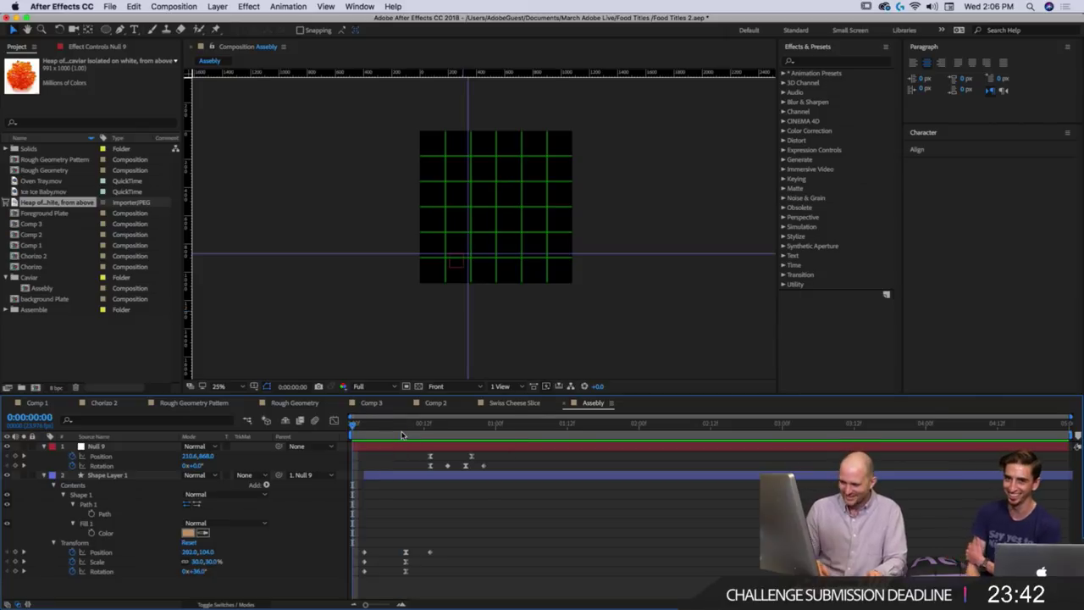
{"action": "key", "text": "space"}
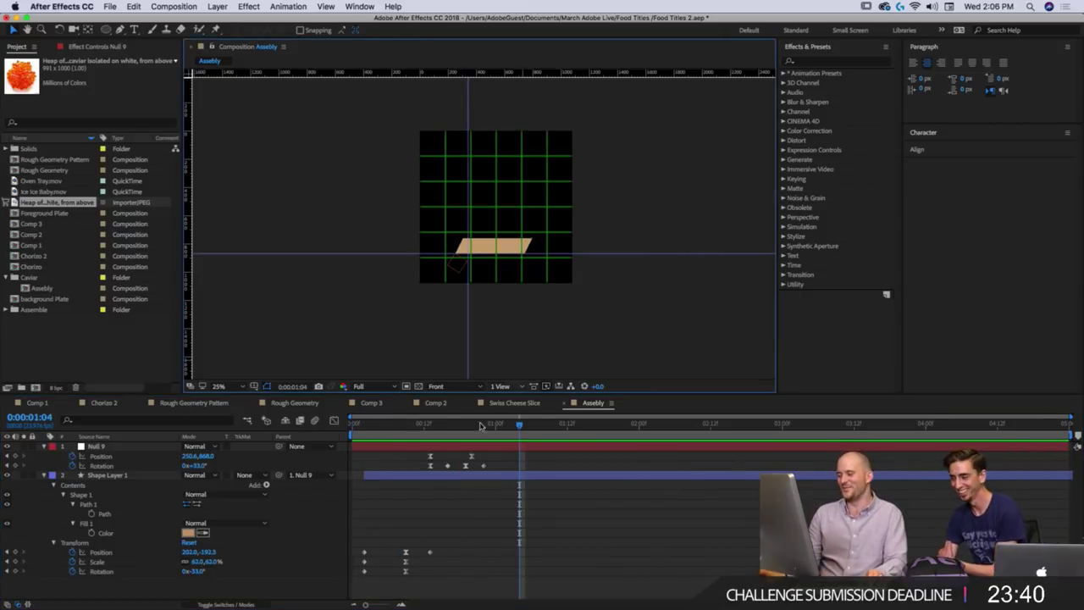
{"action": "left_click_drag", "start_coordinate": [446, 436], "coordinate": [406, 436]}
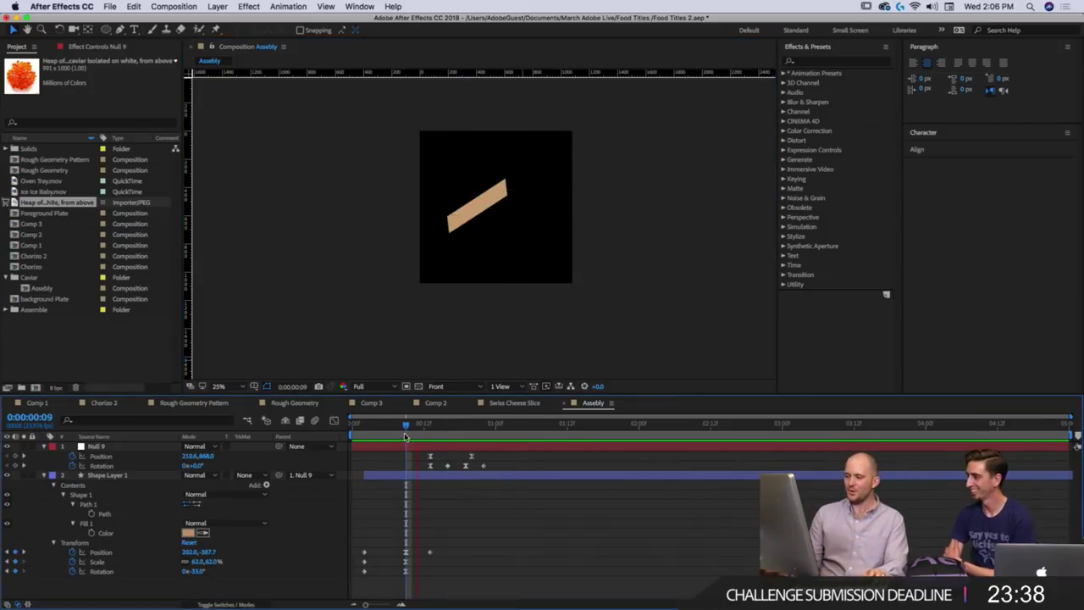
{"action": "key", "text": "space"}
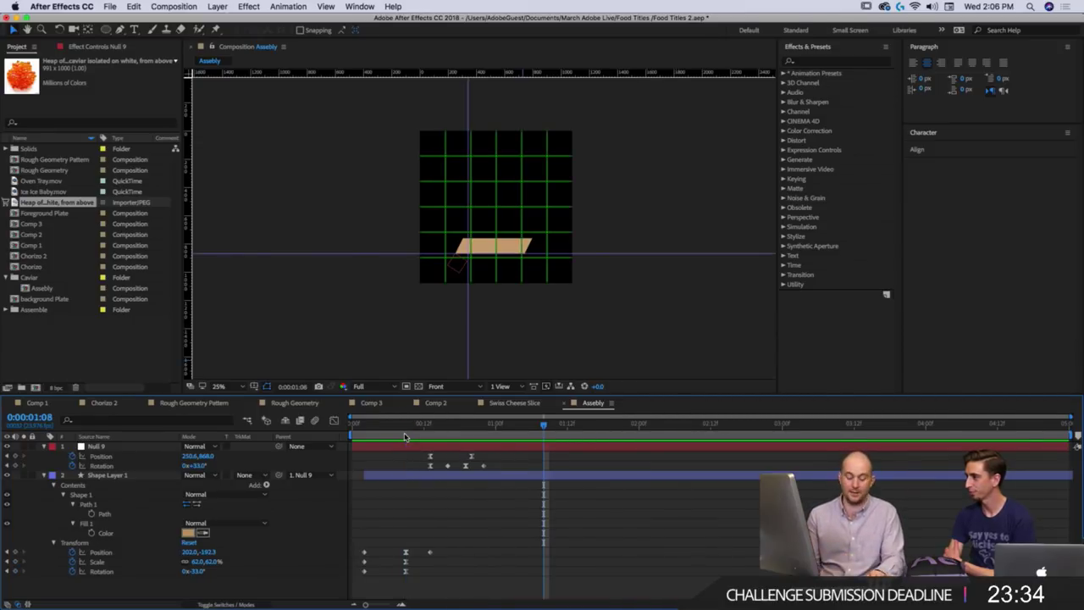
Switch to Illustrator to examine the curved white shape in the stacked-food mock-up, and return to After Effects.
{"action": "key", "text": "super+Tab"}
{"action": "left_click", "coordinate": [520, 407]}
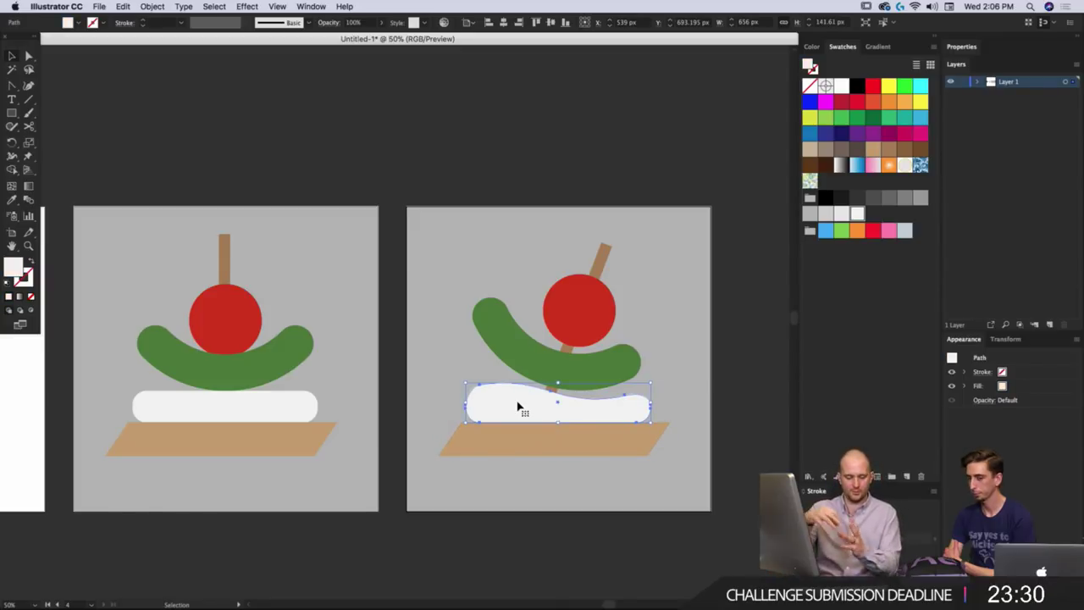
{"action": "key", "text": "super+Tab"}
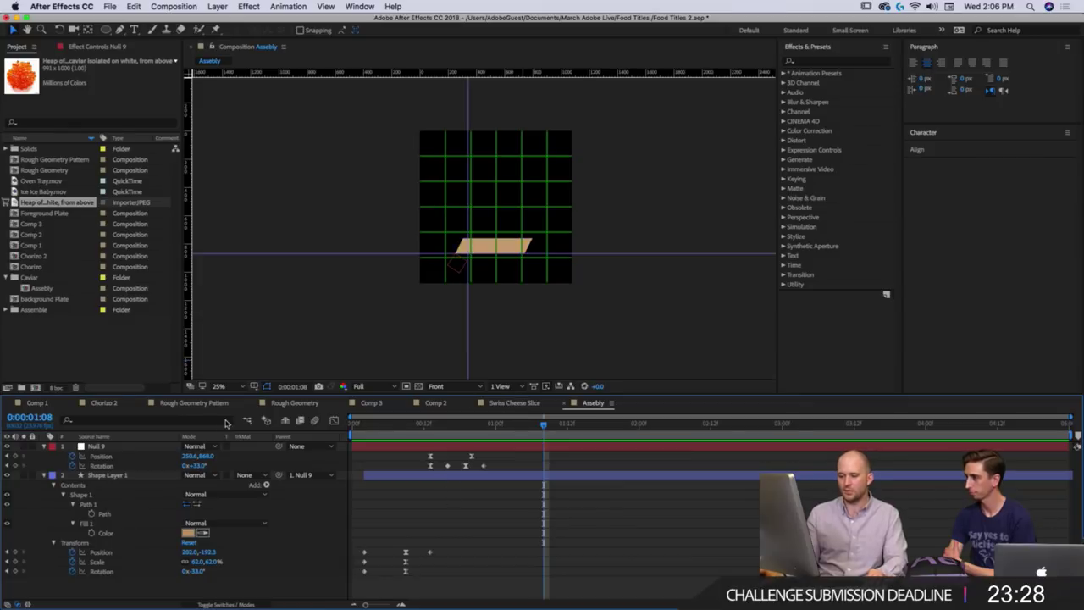
Collapse the existing layers' properties and add a composition-sized ellipse shape layer with its modified properties shown.
{"action": "key", "text": "super+a"}
{"action": "left_click", "coordinate": [44, 447]}
{"action": "left_click", "coordinate": [65, 494]}
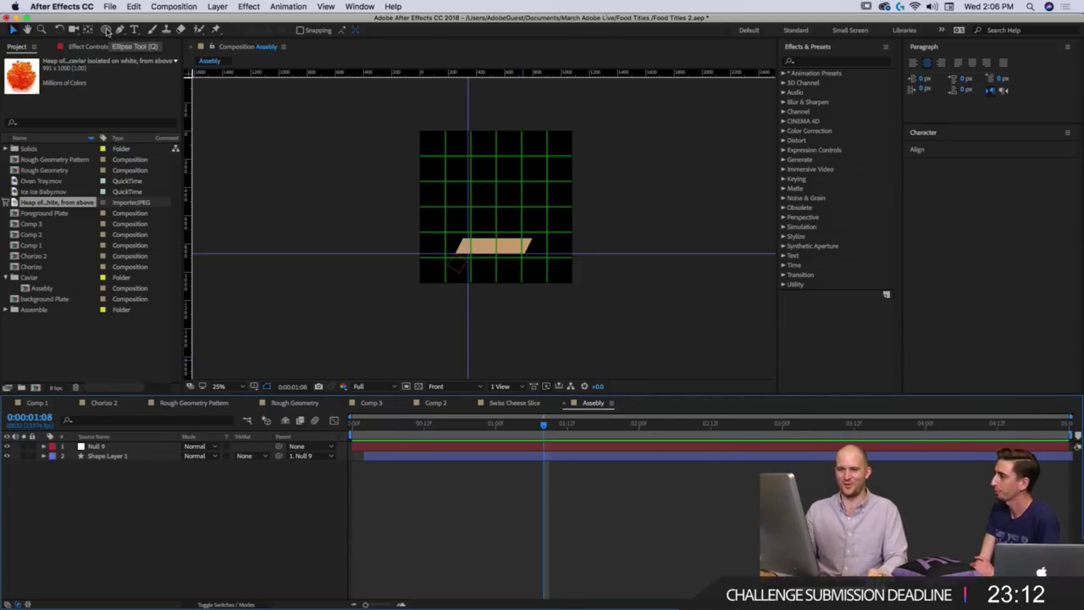
{"action": "double_click", "coordinate": [106, 29]}
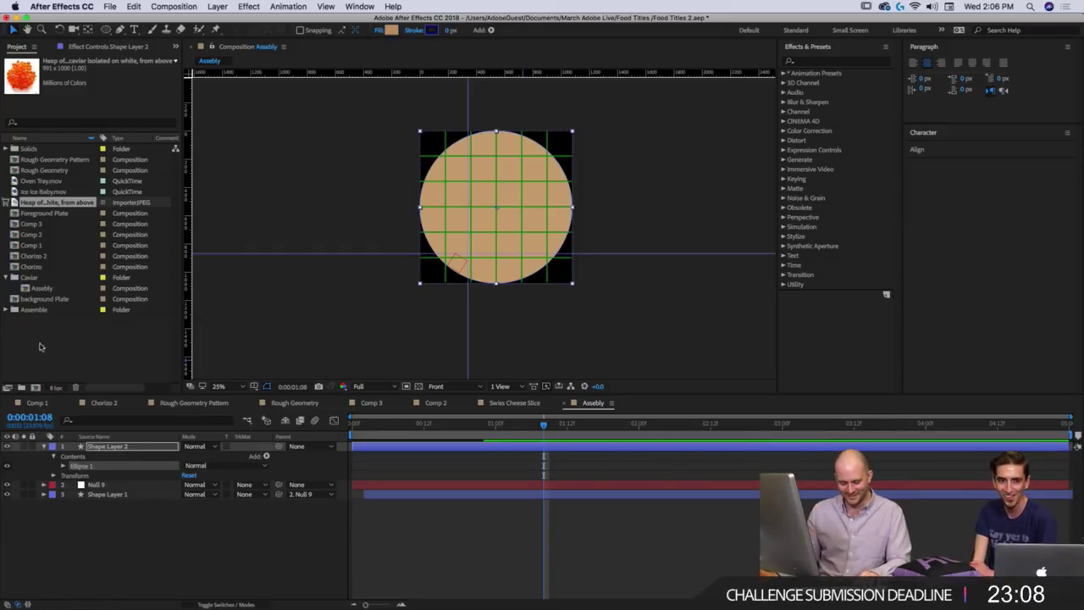
{"action": "key", "text": "u"}
{"action": "key", "text": "u"}
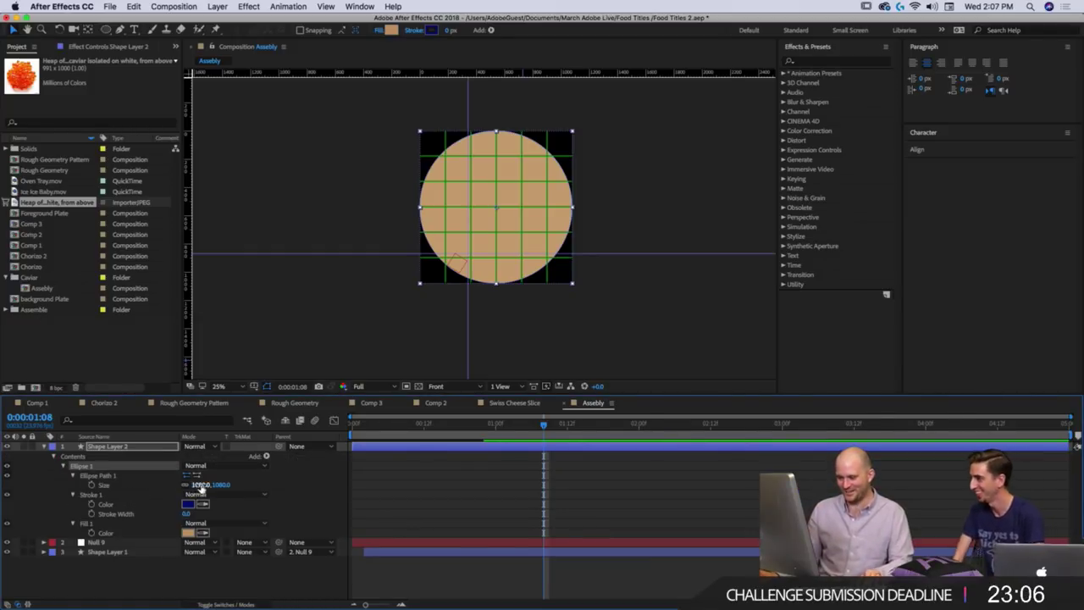
Set the ellipse's size to 280 by 280 with proportions linked.
{"action": "left_click_drag", "start_coordinate": [201, 485], "coordinate": [159, 498]}
{"action": "left_click", "coordinate": [198, 491]}
{"action": "left_click", "coordinate": [295, 487]}
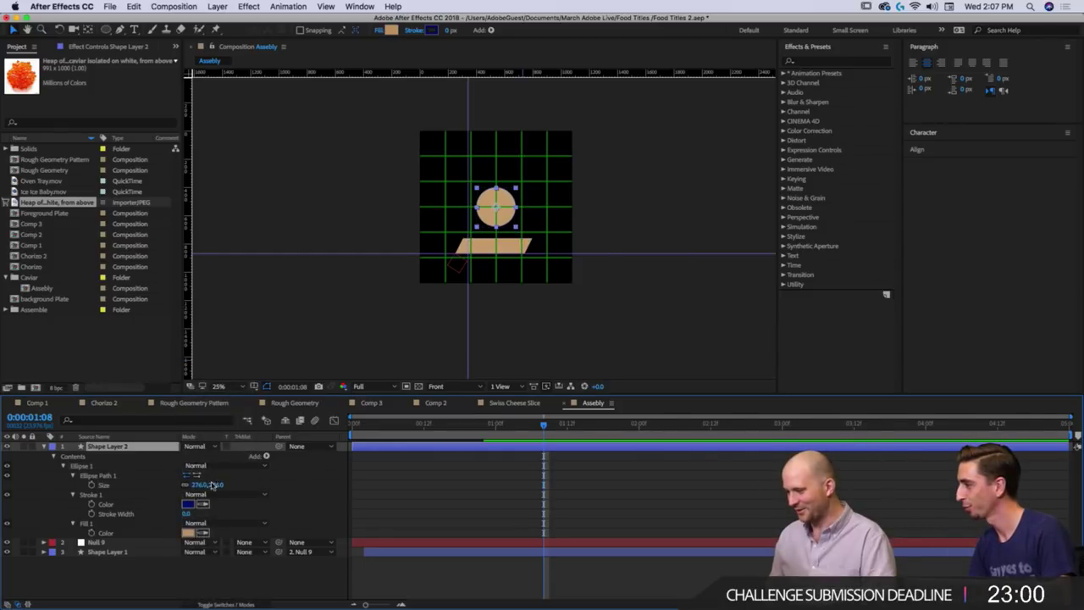
{"action": "left_click", "coordinate": [216, 484]}
{"action": "type", "text": "280"}
{"action": "key", "text": "Return"}
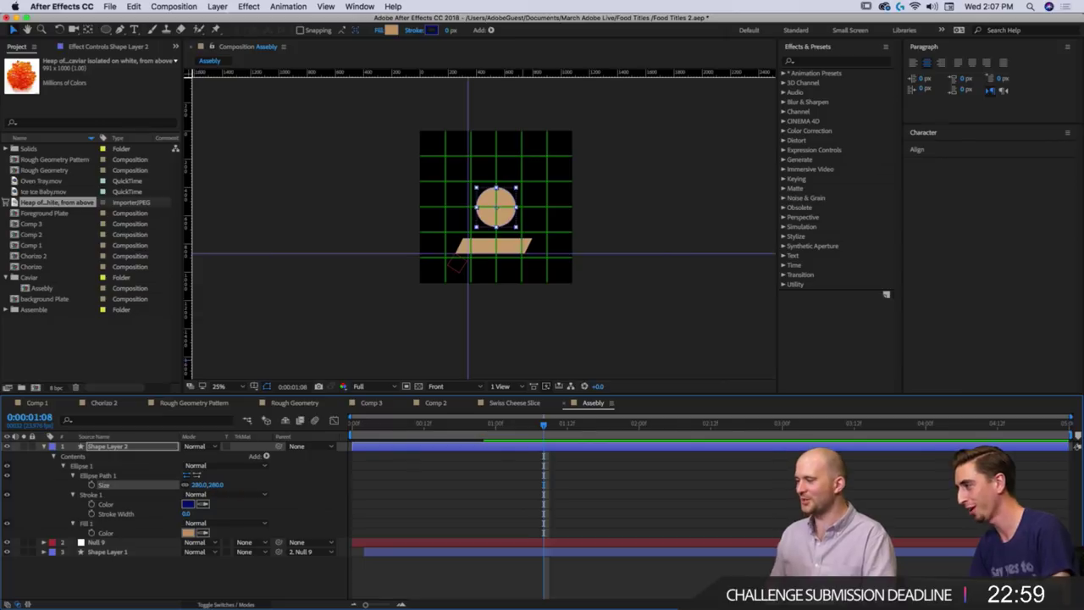
Set the circle layer's stroke to None.
{"action": "left_click", "coordinate": [345, 462]}
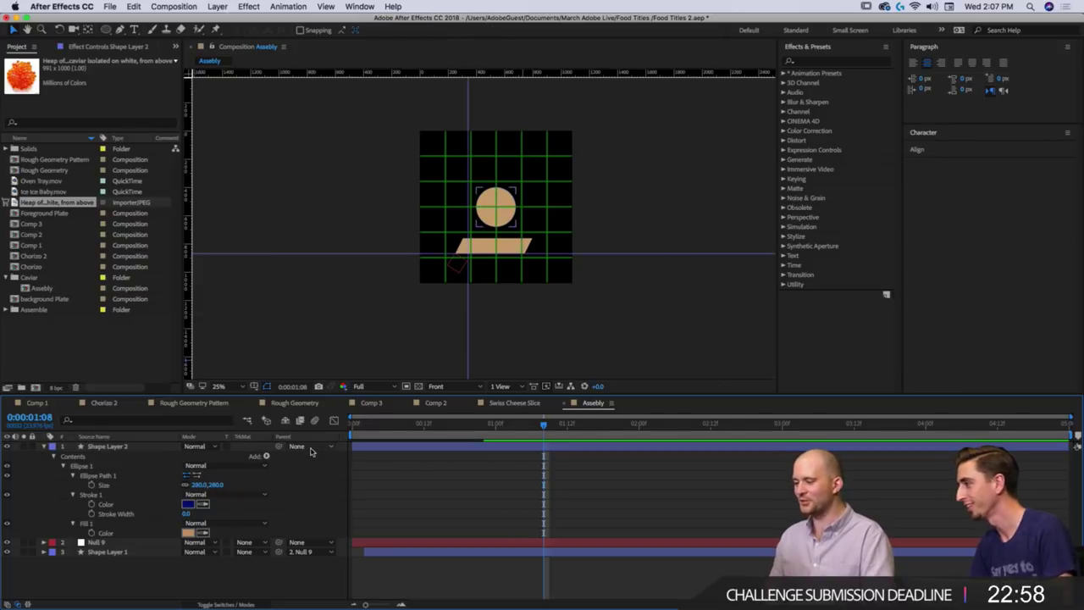
{"action": "left_click", "coordinate": [105, 446]}
{"action": "left_click", "coordinate": [412, 33]}
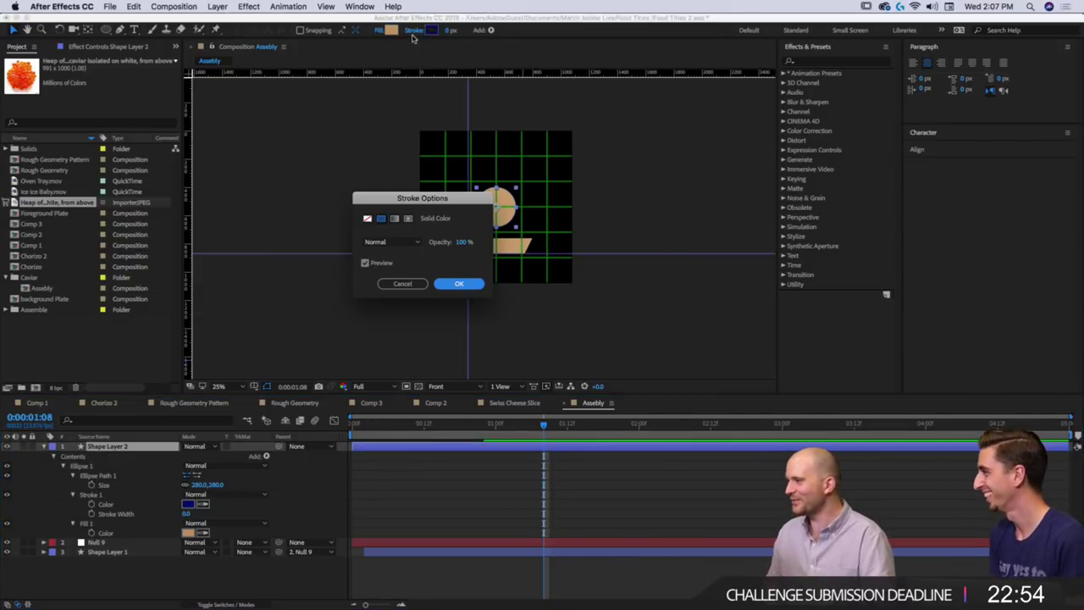
{"action": "left_click", "coordinate": [367, 218]}
{"action": "left_click", "coordinate": [459, 284]}
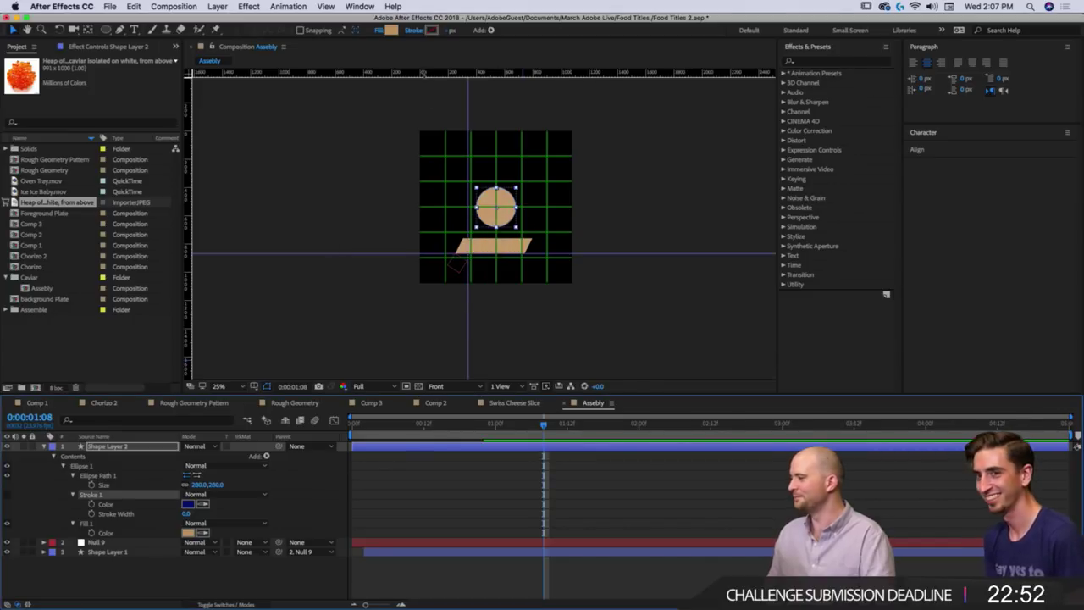
Change the circle's fill to a neutral near-white colour.
{"action": "left_click", "coordinate": [390, 29]}
{"action": "left_click", "coordinate": [341, 296]}
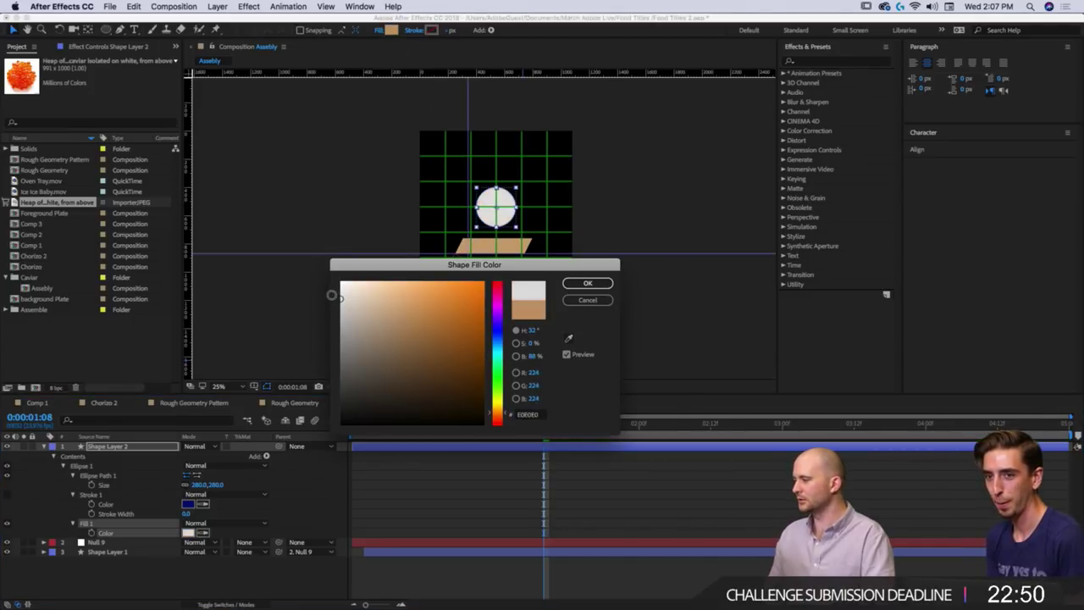
{"action": "left_click", "coordinate": [586, 283]}
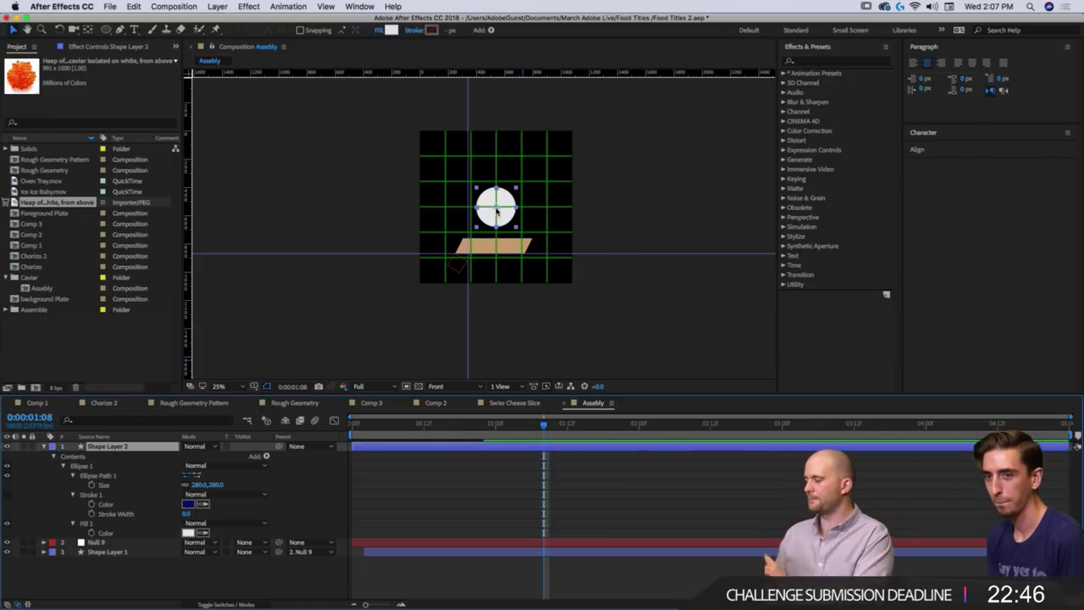
Convert the circle's ellipse path to a Bezier path and select its Path property.
{"action": "left_click", "coordinate": [95, 477]}
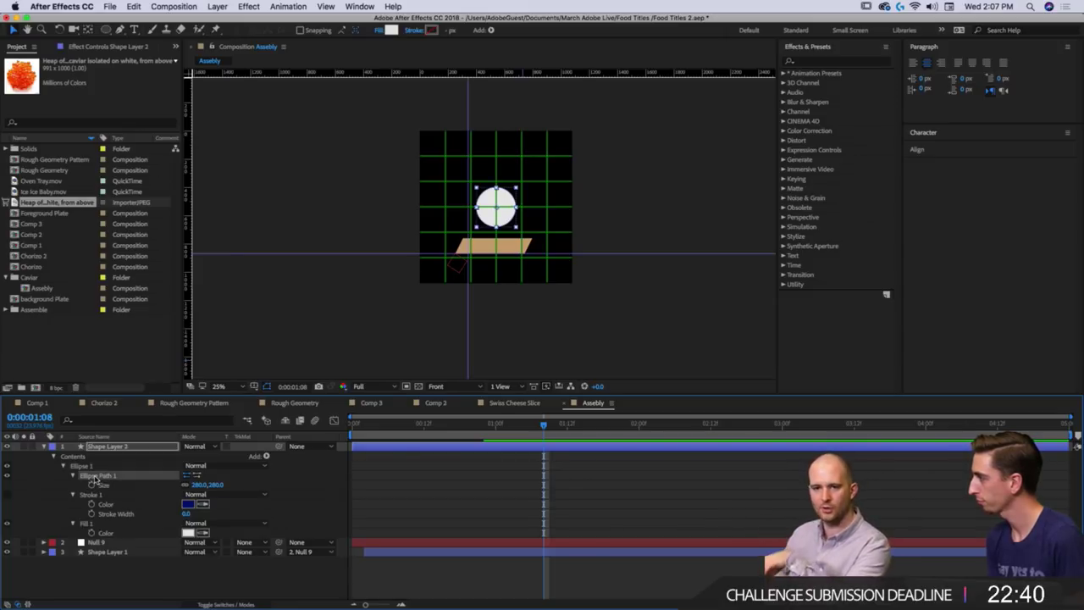
{"action": "right_click", "coordinate": [98, 480]}
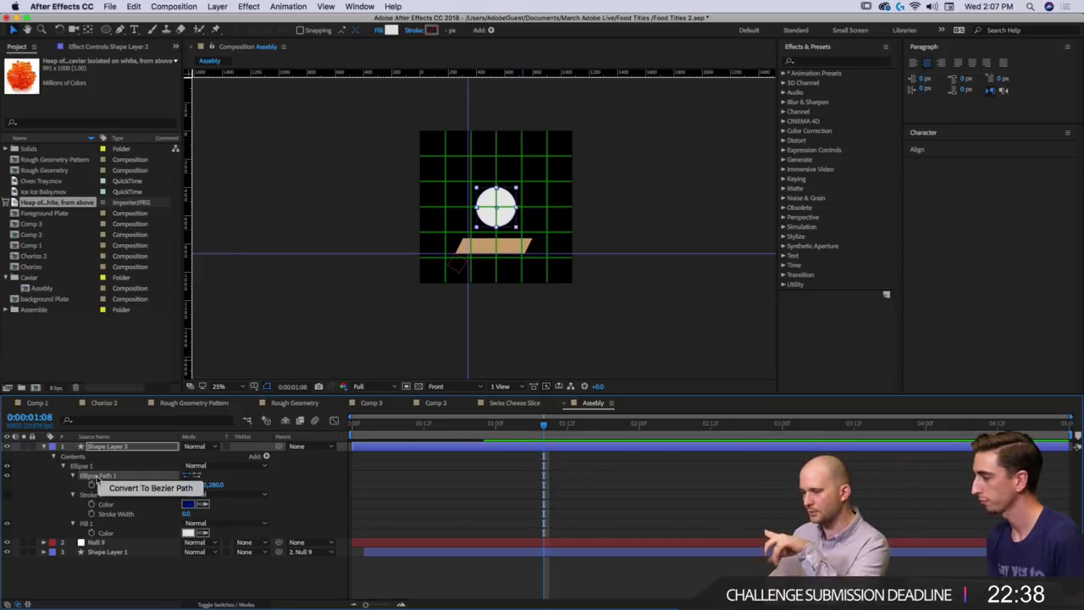
{"action": "left_click", "coordinate": [113, 490]}
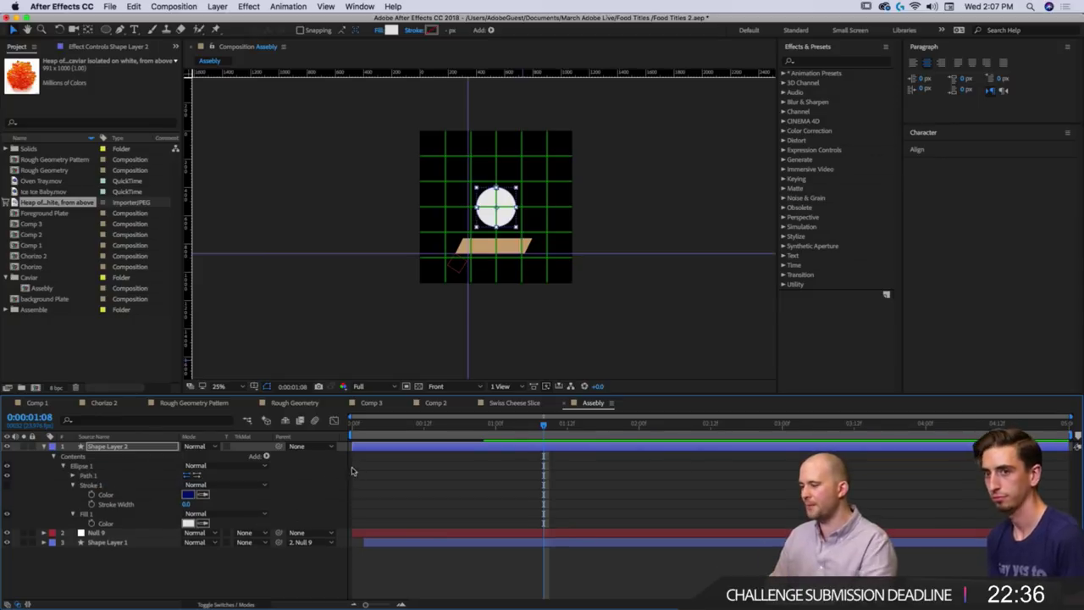
{"action": "left_click", "coordinate": [72, 475]}
{"action": "left_click", "coordinate": [106, 484]}
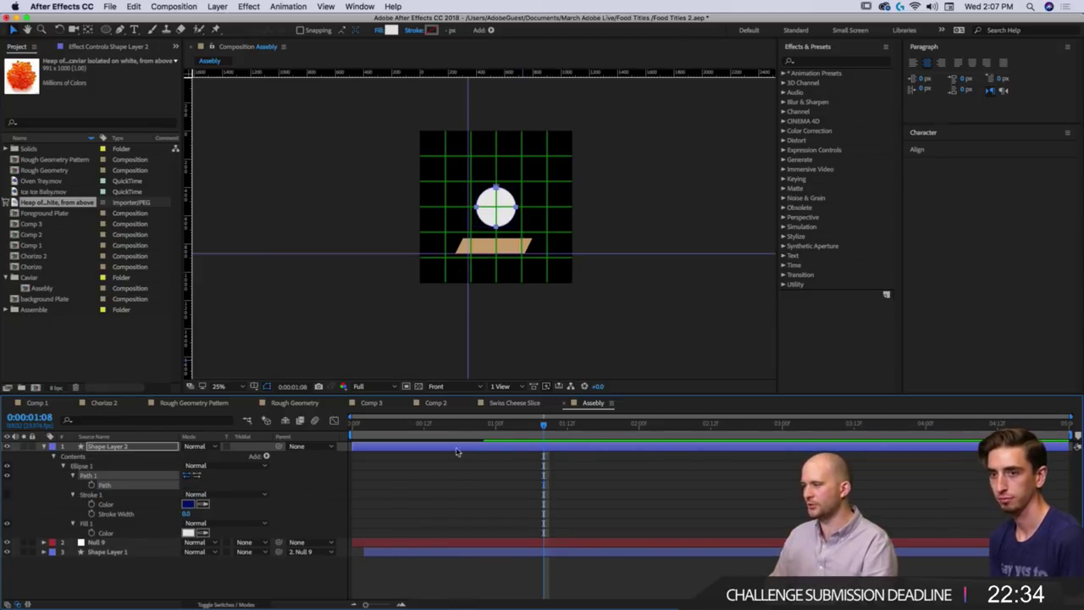
Shift the circle's layer in time so that it starts at 0:00:00:14, while the parallelogram is swinging down.
{"action": "scroll", "coordinate": [499, 225], "scroll_direction": "up", "scroll_amount": 2}
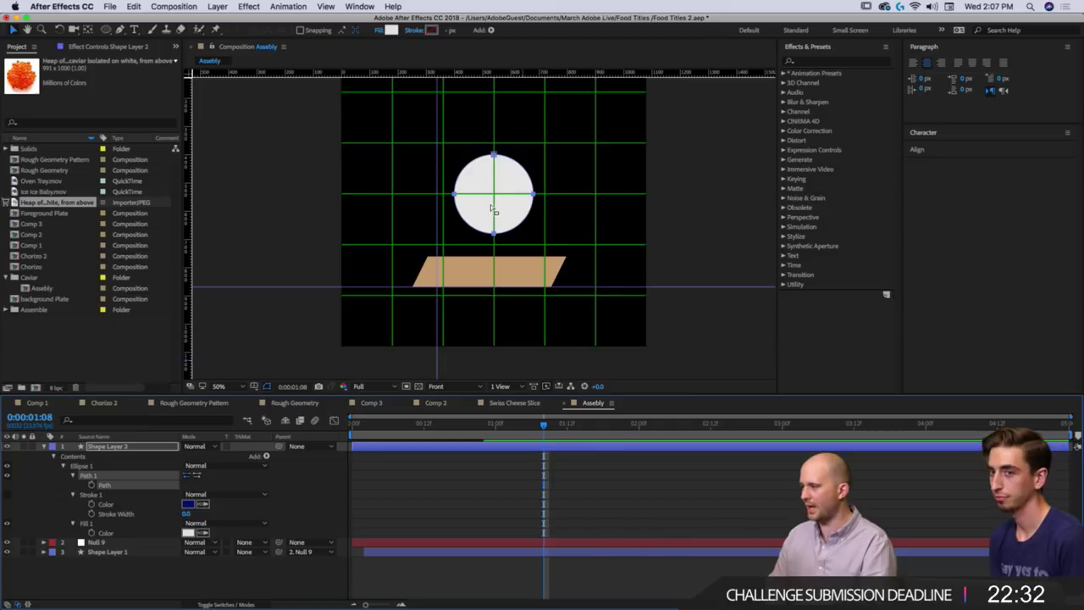
{"action": "left_click_drag", "start_coordinate": [495, 207], "coordinate": [500, 237]}
{"action": "scroll", "coordinate": [500, 239], "scroll_direction": "down", "scroll_amount": 1}
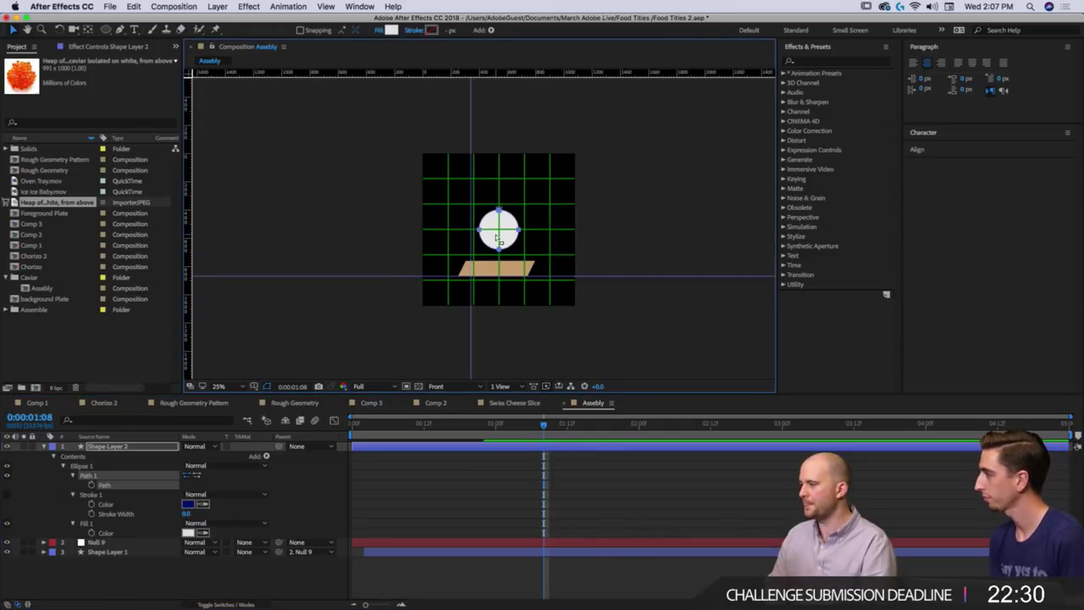
{"action": "scroll", "coordinate": [502, 246], "scroll_direction": "up", "scroll_amount": 1}
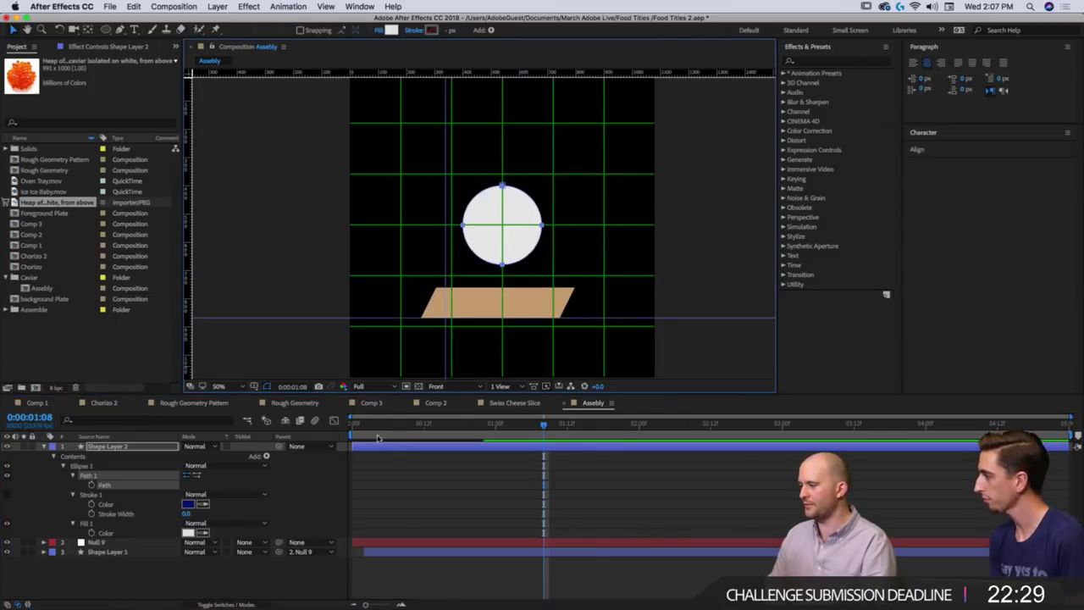
{"action": "key", "text": "Home"}
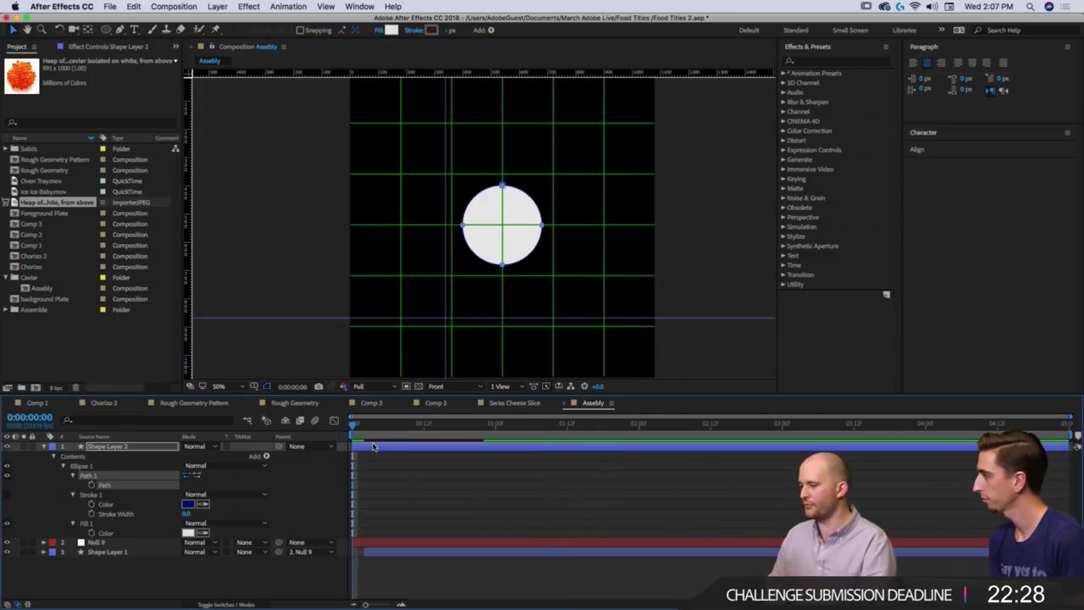
{"action": "left_click", "coordinate": [373, 447]}
{"action": "scroll", "coordinate": [501, 225], "scroll_direction": "down", "scroll_amount": 2}
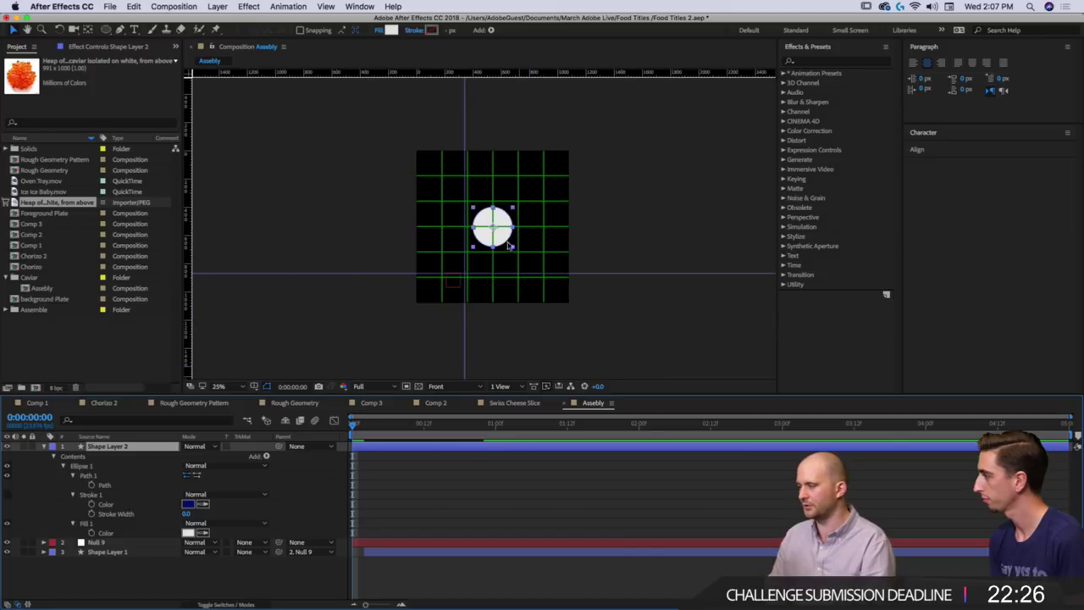
{"action": "key", "text": "space"}
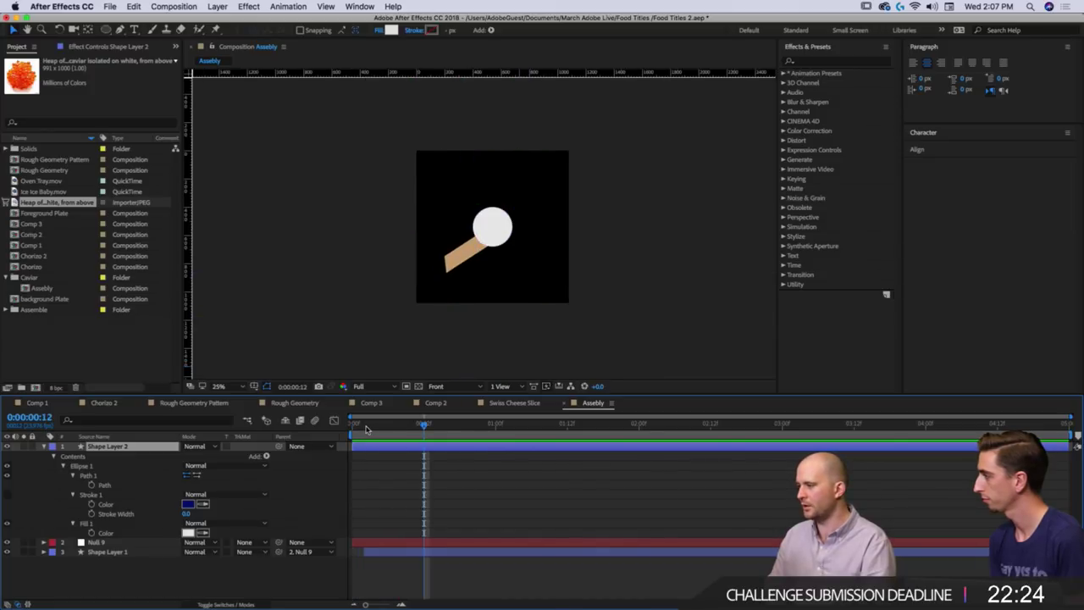
{"action": "left_click_drag", "start_coordinate": [385, 427], "coordinate": [480, 450]}
{"action": "left_click", "coordinate": [420, 456]}
{"action": "left_click", "coordinate": [461, 454]}
{"action": "left_click", "coordinate": [460, 451]}
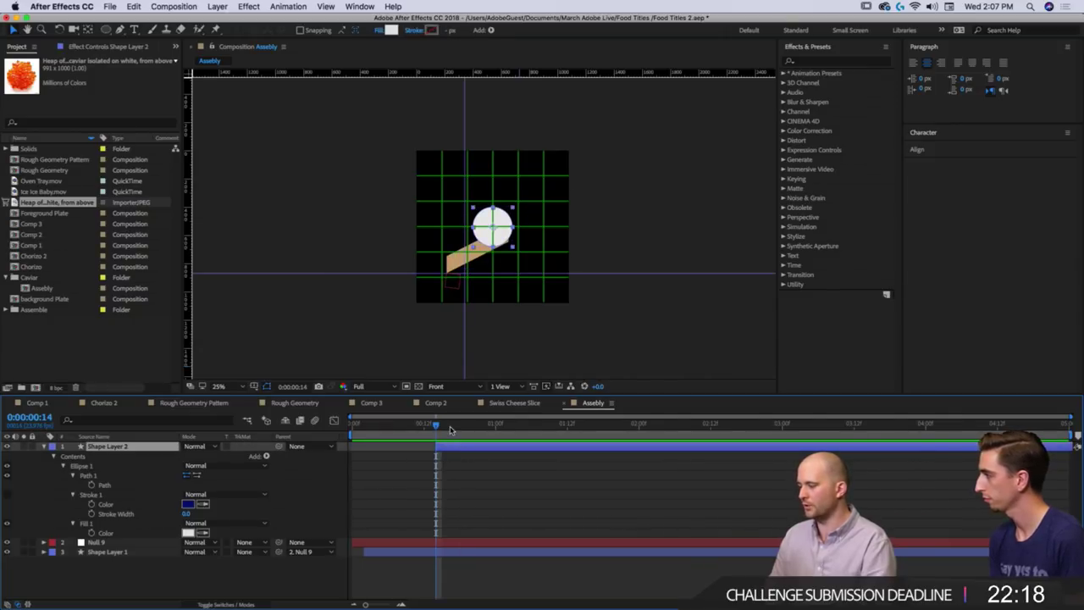
Add a Position keyframe for the circle at 0:00:00:14 and place it above the frame at 540, -144.
{"action": "key", "text": "p"}
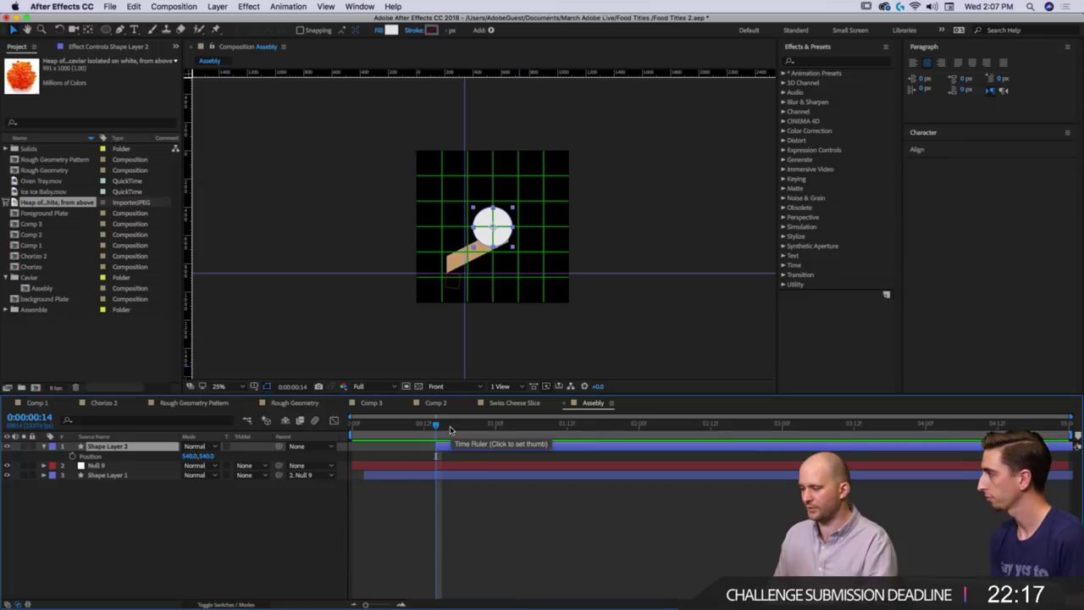
{"action": "left_click", "coordinate": [72, 455]}
{"action": "left_click_drag", "start_coordinate": [506, 237], "coordinate": [507, 134]}
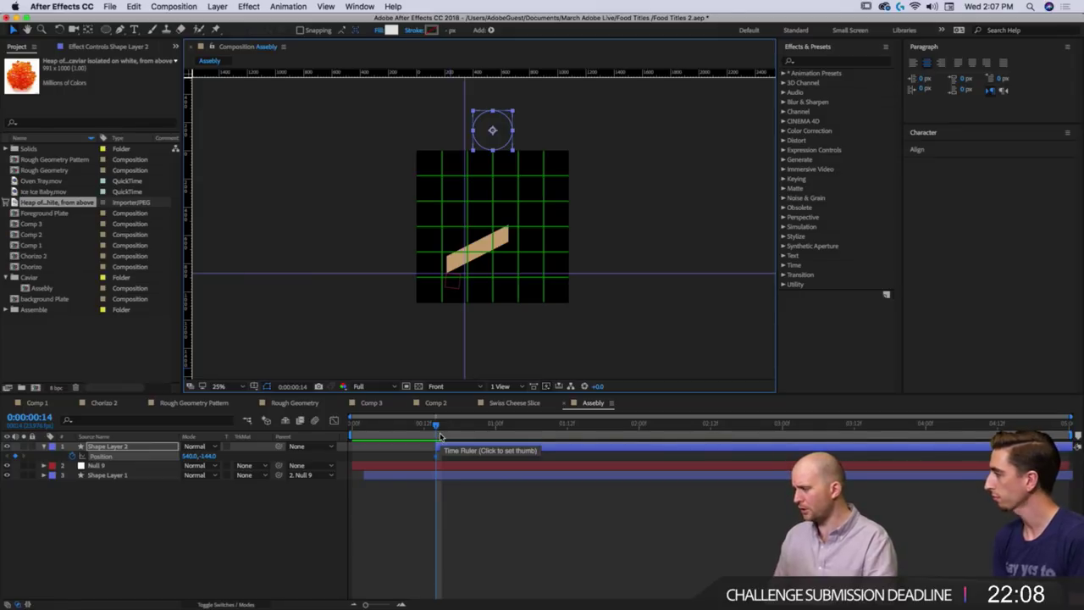
At 0:00:01:00, keyframe the circle's position at 540, 619 so it rests on top of the tan parallelogram.
{"action": "left_click_drag", "start_coordinate": [442, 432], "coordinate": [496, 433]}
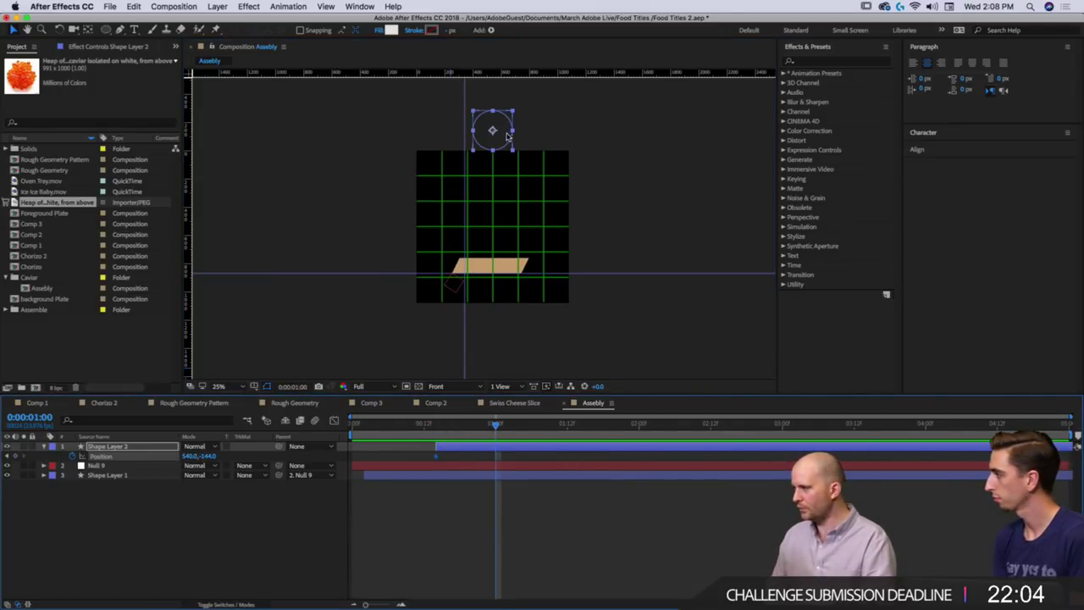
{"action": "left_click_drag", "start_coordinate": [509, 136], "coordinate": [500, 238]}
{"action": "scroll", "coordinate": [506, 247], "scroll_direction": "up", "scroll_amount": 3}
{"action": "scroll", "coordinate": [498, 239], "scroll_direction": "down", "scroll_amount": 2}
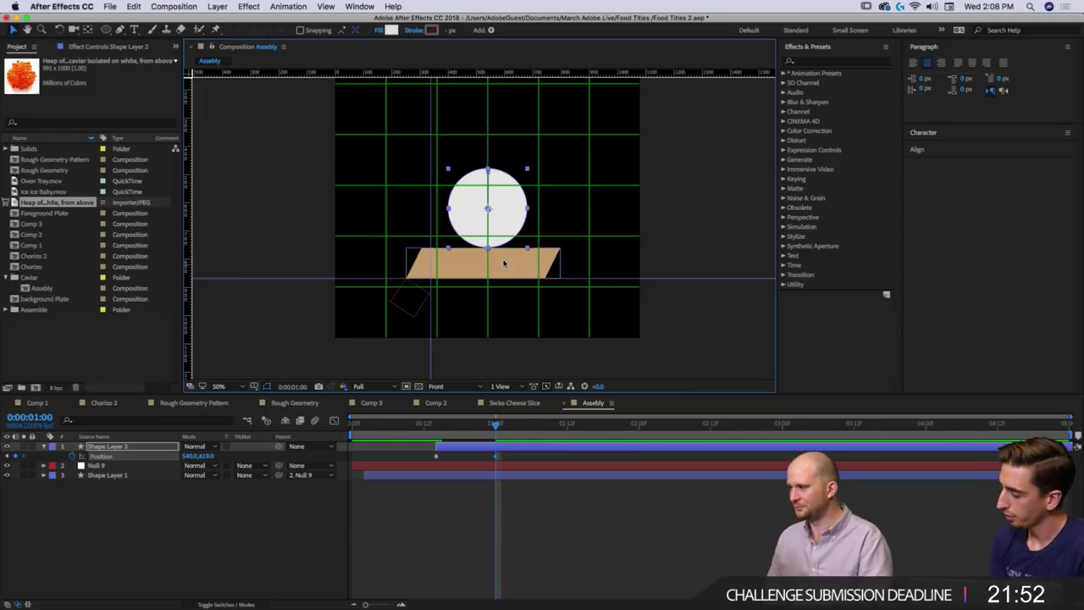
{"action": "scroll", "coordinate": [508, 256], "scroll_direction": "down", "scroll_amount": 1}
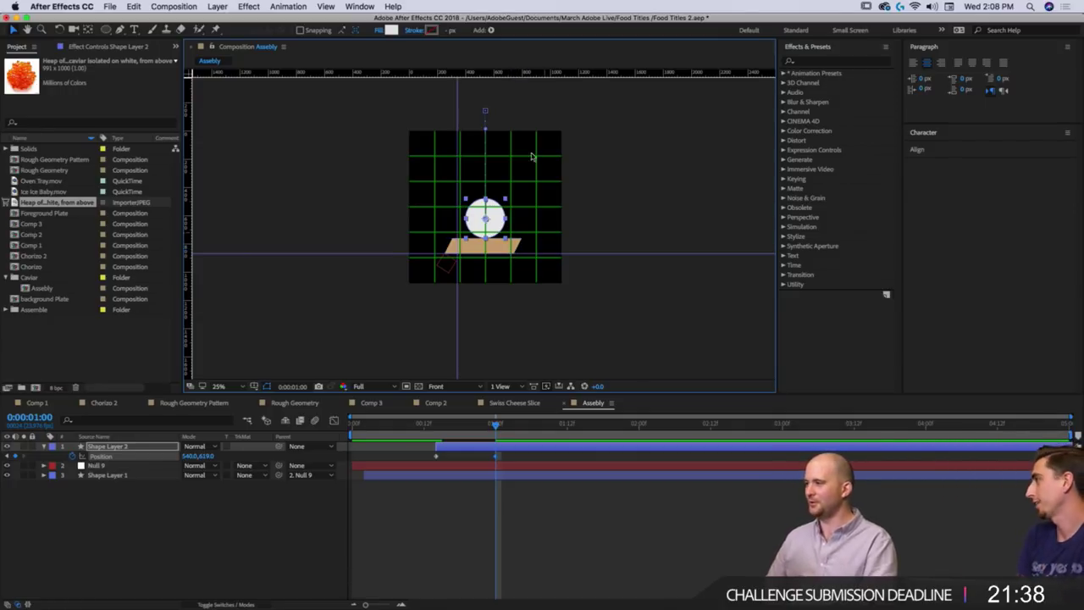
Move the circle's motion path start outside the frame's upper-right corner and apply Easy Ease to its Position keyframe at 0:00:01:00.
{"action": "left_click_drag", "start_coordinate": [486, 112], "coordinate": [576, 133]}
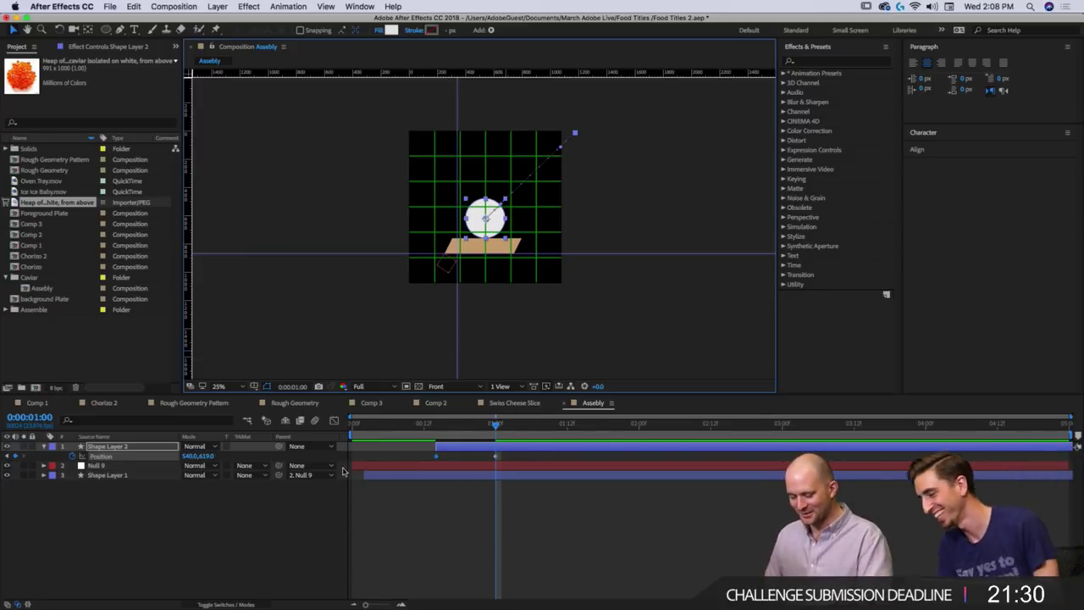
{"action": "left_click", "coordinate": [496, 458]}
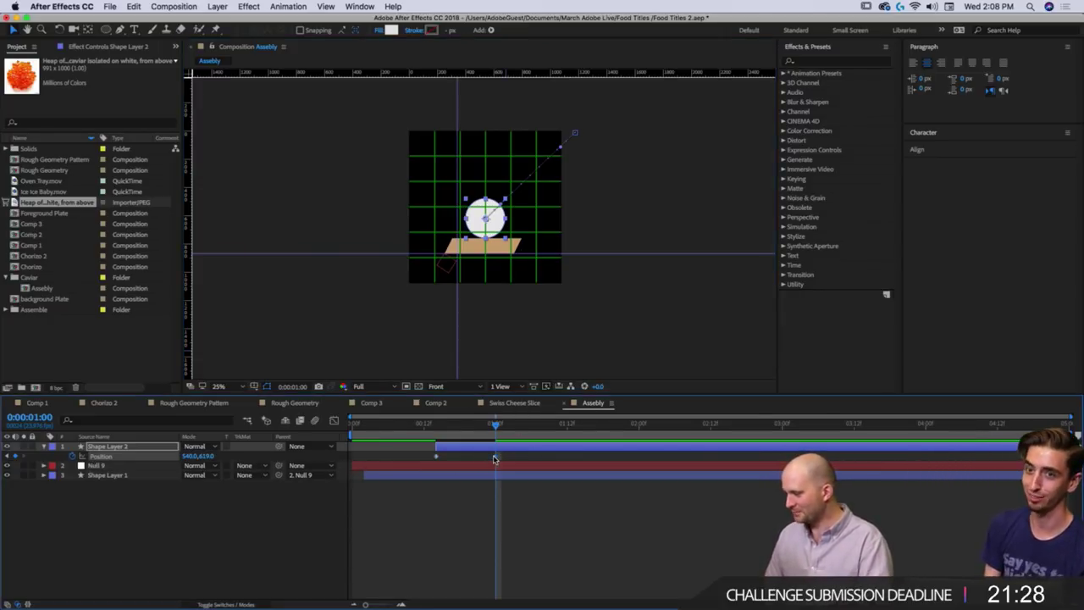
{"action": "key", "text": "F9"}
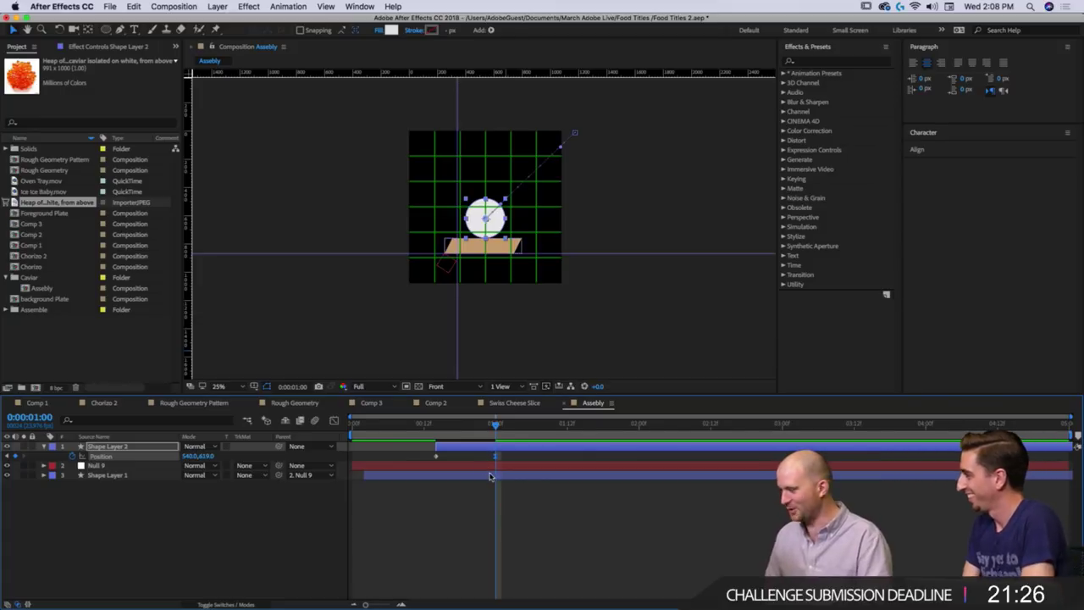
Play back the circle's fall and move its second Position keyframe to 0:00:00:21, while the parallelogram is still settling.
{"action": "left_click_drag", "start_coordinate": [451, 427], "coordinate": [479, 438]}
{"action": "key", "text": "space"}
{"action": "left_click", "coordinate": [476, 456]}
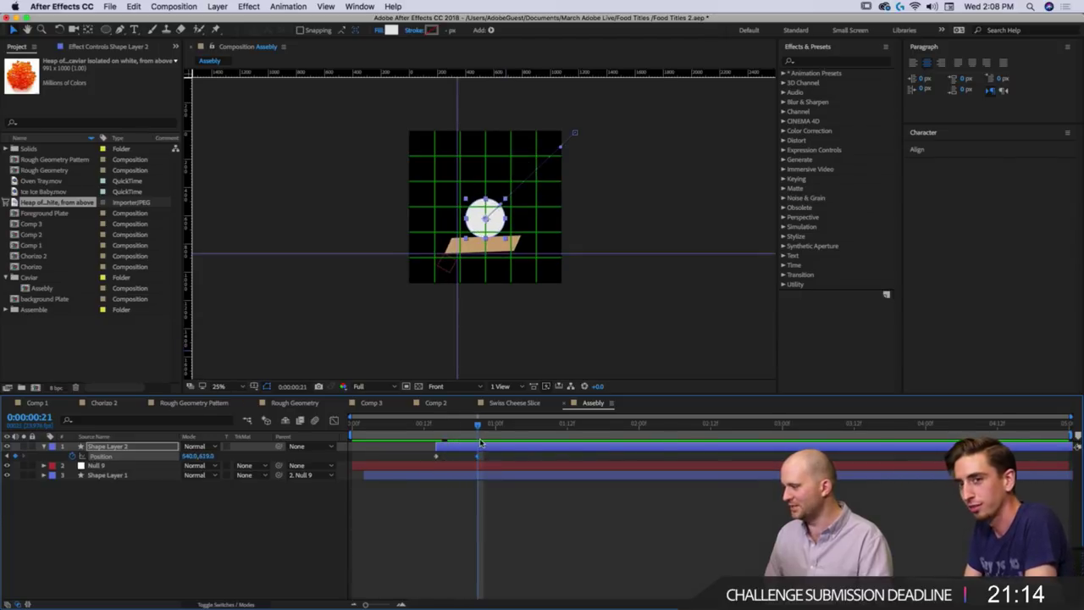
Shift the circle's landing position to 680, 611 and retime that Position keyframe to 0:00:00:19.
{"action": "scroll", "coordinate": [497, 230], "scroll_direction": "up", "scroll_amount": 2}
{"action": "left_click_drag", "start_coordinate": [489, 202], "coordinate": [535, 221]}
{"action": "left_click_drag", "start_coordinate": [433, 435], "coordinate": [412, 437]}
{"action": "scroll", "coordinate": [507, 247], "scroll_direction": "down", "scroll_amount": 2}
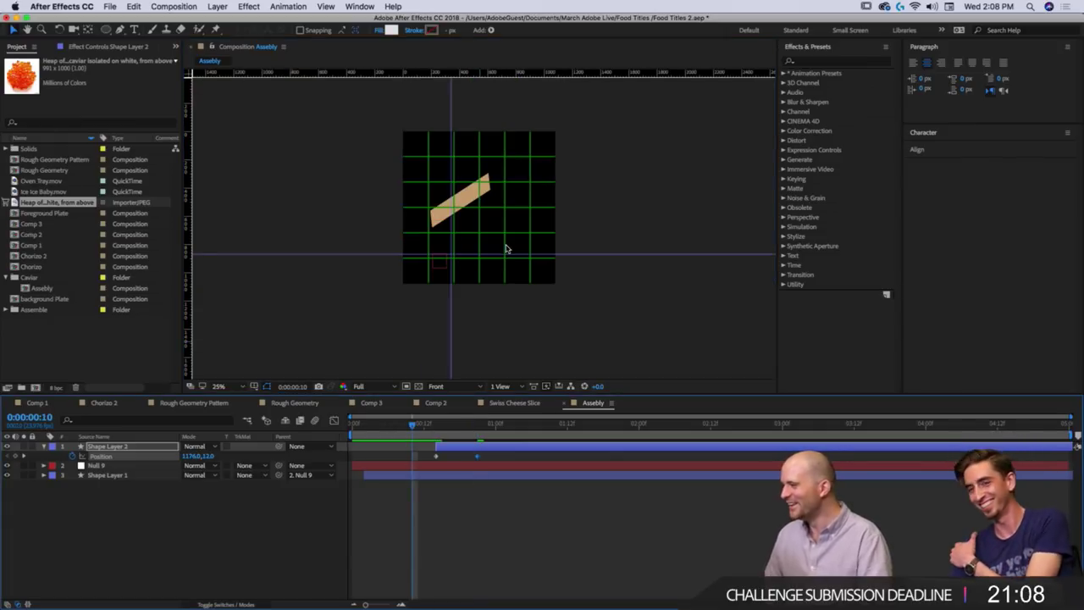
{"action": "key", "text": "space"}
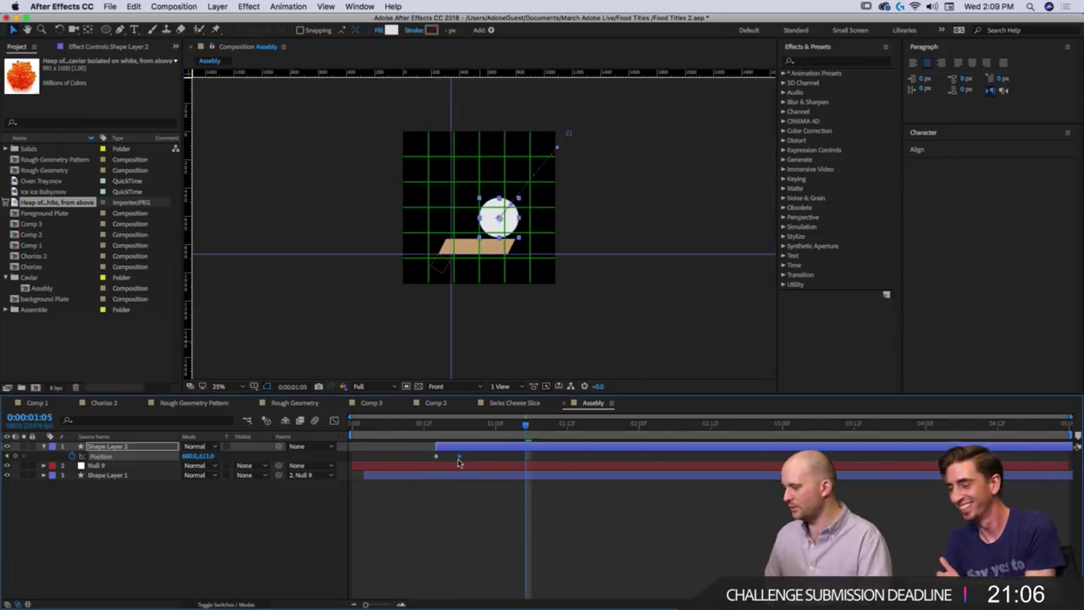
{"action": "left_click", "coordinate": [432, 425]}
{"action": "left_click_drag", "start_coordinate": [432, 425], "coordinate": [467, 449]}
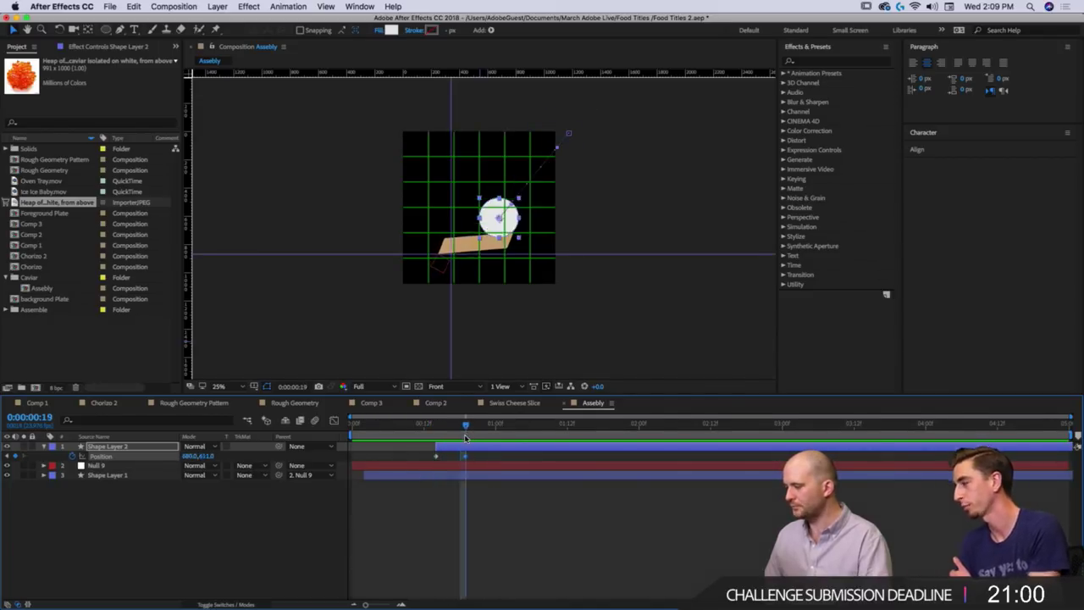
{"action": "left_click", "coordinate": [475, 453]}
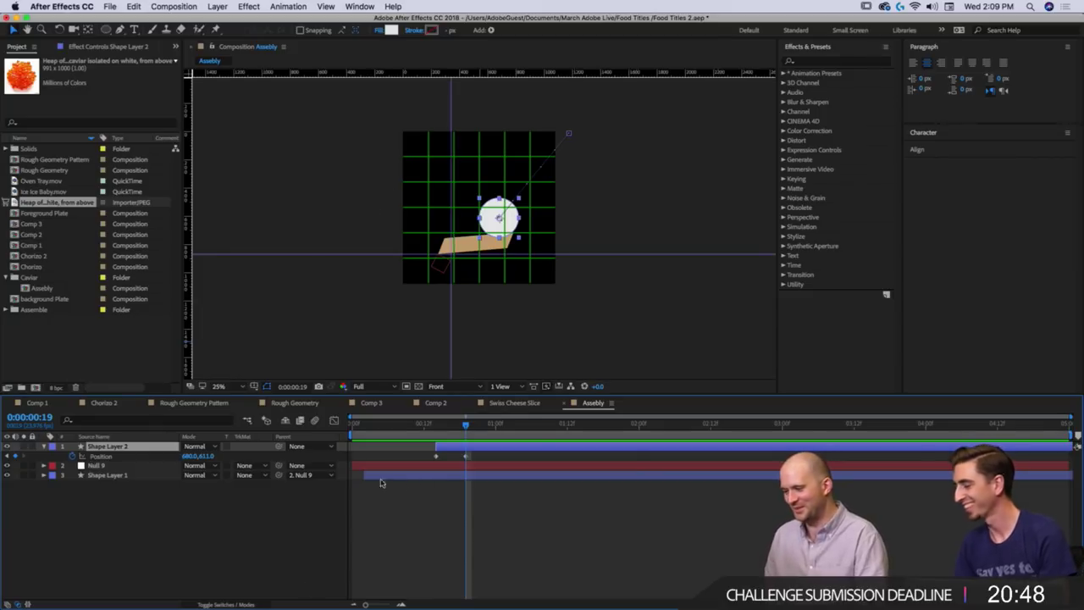
{"action": "key", "text": "super+Tab"}
{"action": "key", "text": "super+Tab"}
{"action": "key", "text": "super+shift+Tab"}
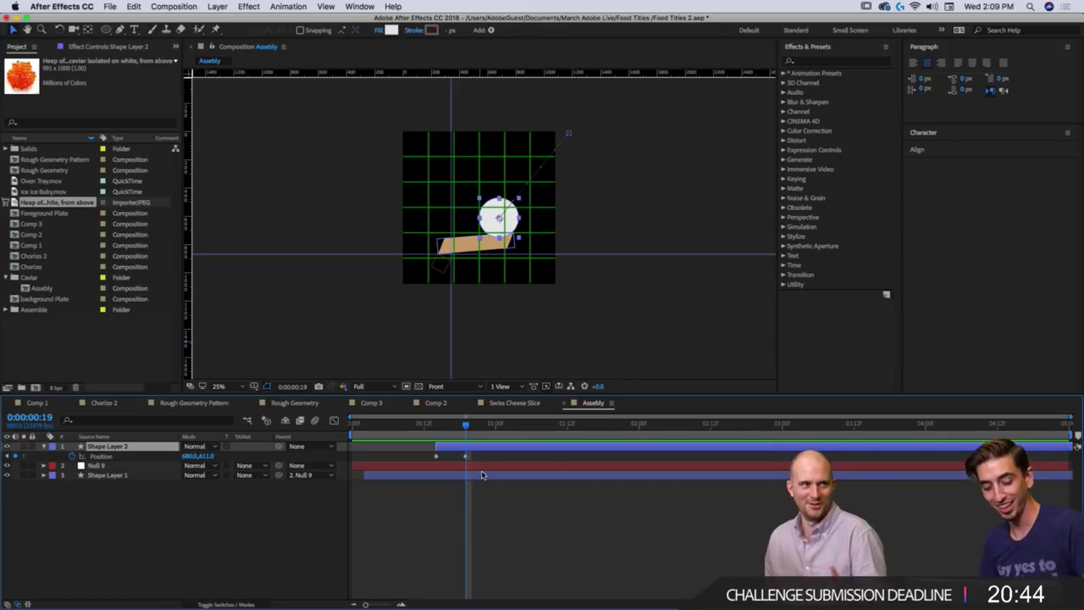
Keyframe the circle's start at -164, -16 outside the frame's upper-left corner at 0:00:00:14, and move its landing keyframe to 0:00:00:21.
{"action": "left_click", "coordinate": [466, 456]}
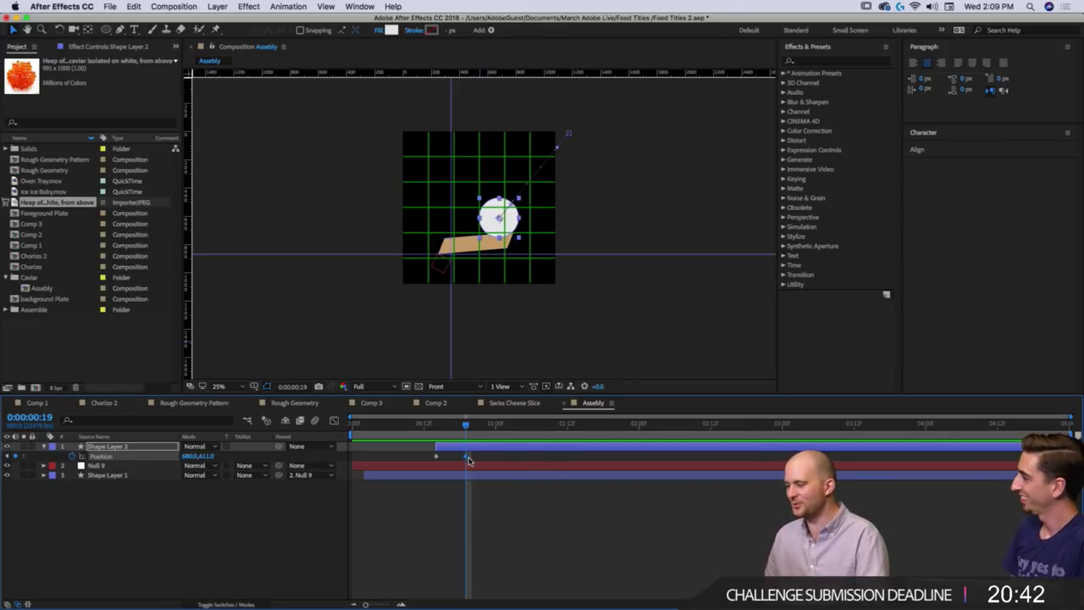
{"action": "mouse_move", "coordinate": [468, 434]}
{"action": "left_mouse_down"}
{"action": "mouse_move", "coordinate": [457, 434]}
{"action": "mouse_move", "coordinate": [483, 436]}
{"action": "left_mouse_up"}
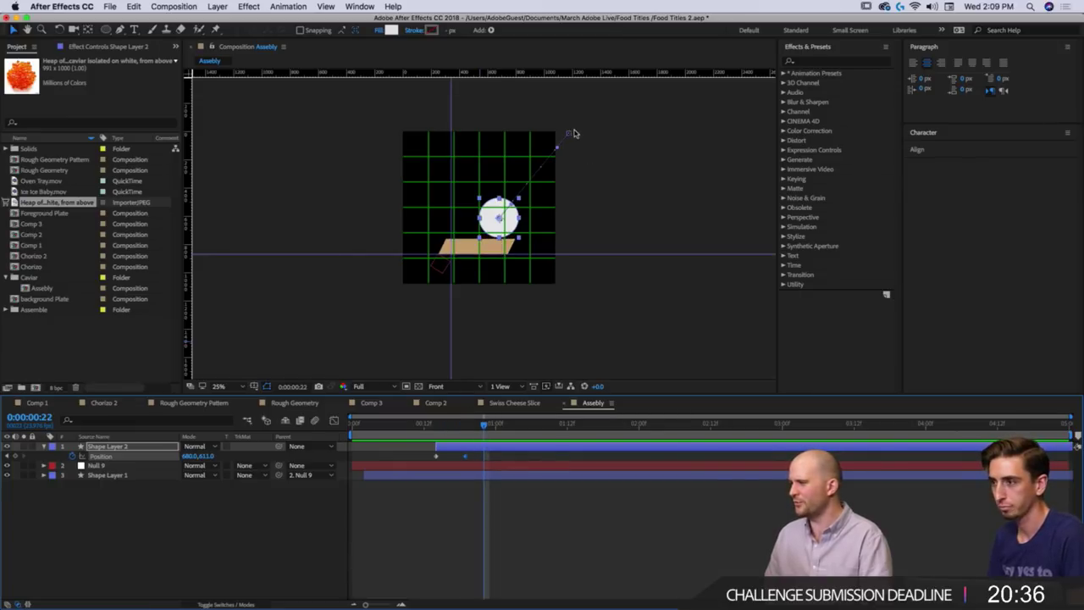
{"action": "left_click", "coordinate": [434, 434]}
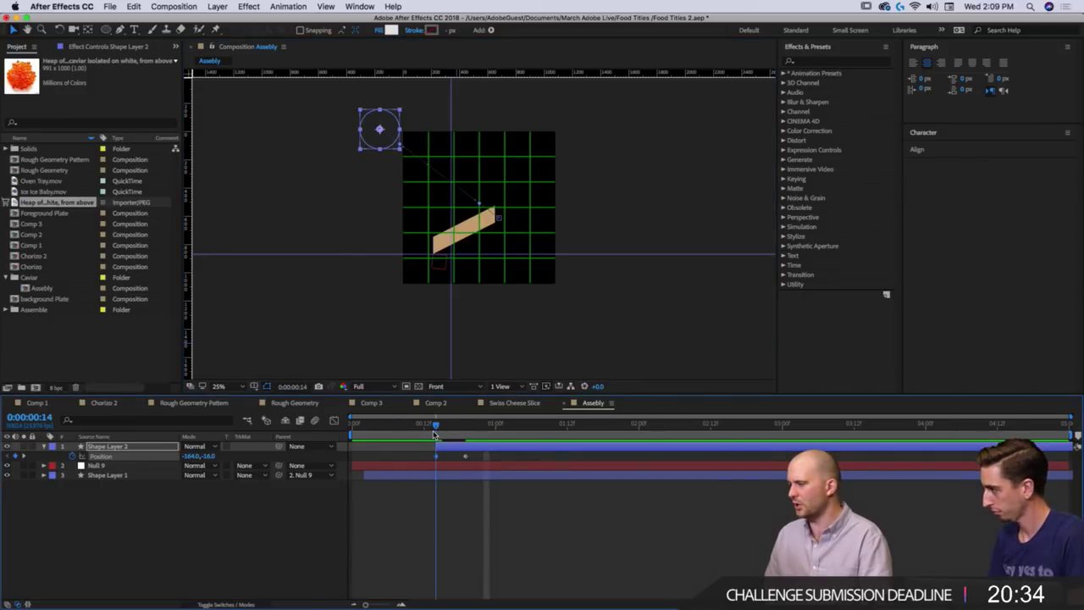
{"action": "left_click_drag", "start_coordinate": [435, 434], "coordinate": [475, 456]}
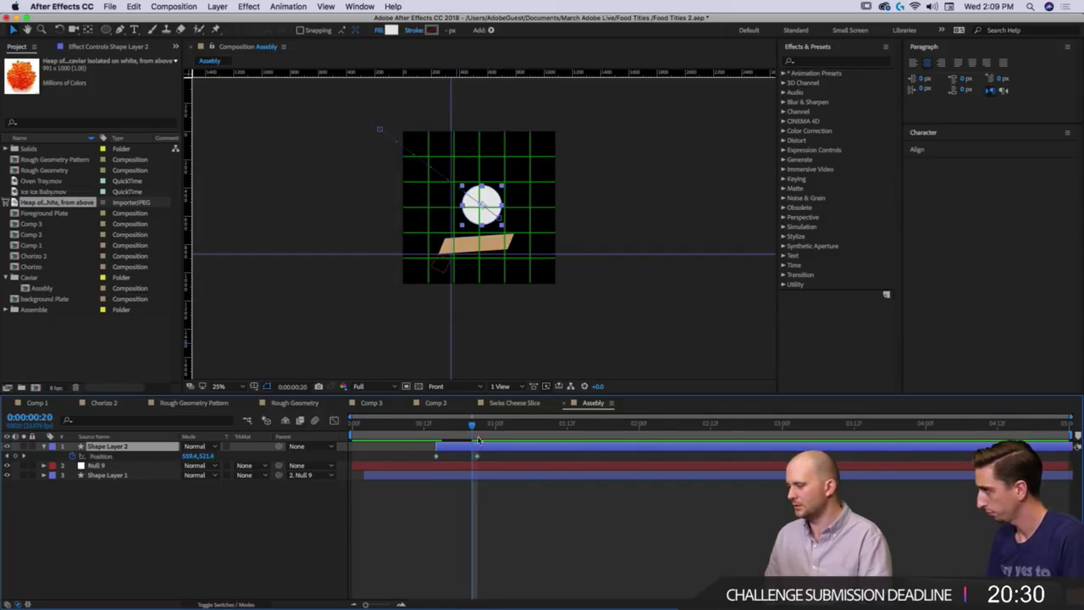
At 0:00:00:21, place the circle at 654, 599 and rotate it to about -48.7°.
{"action": "left_click", "coordinate": [478, 437]}
{"action": "left_click", "coordinate": [505, 225]}
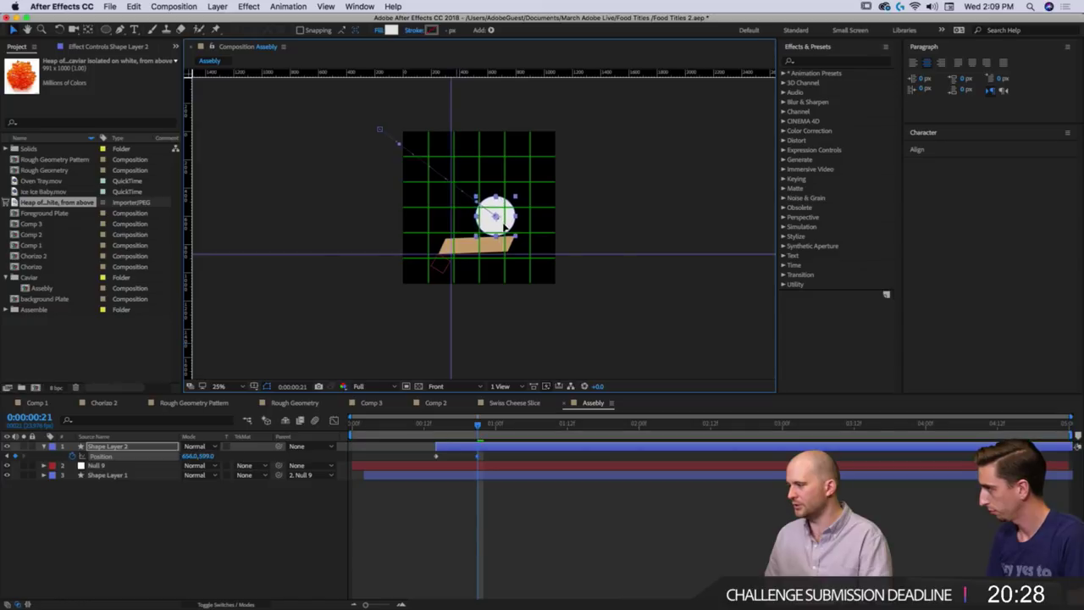
{"action": "key", "text": "w"}
{"action": "mouse_move", "coordinate": [495, 229]}
{"action": "left_mouse_down"}
{"action": "mouse_move", "coordinate": [509, 238]}
{"action": "mouse_move", "coordinate": [498, 236]}
{"action": "left_mouse_up"}
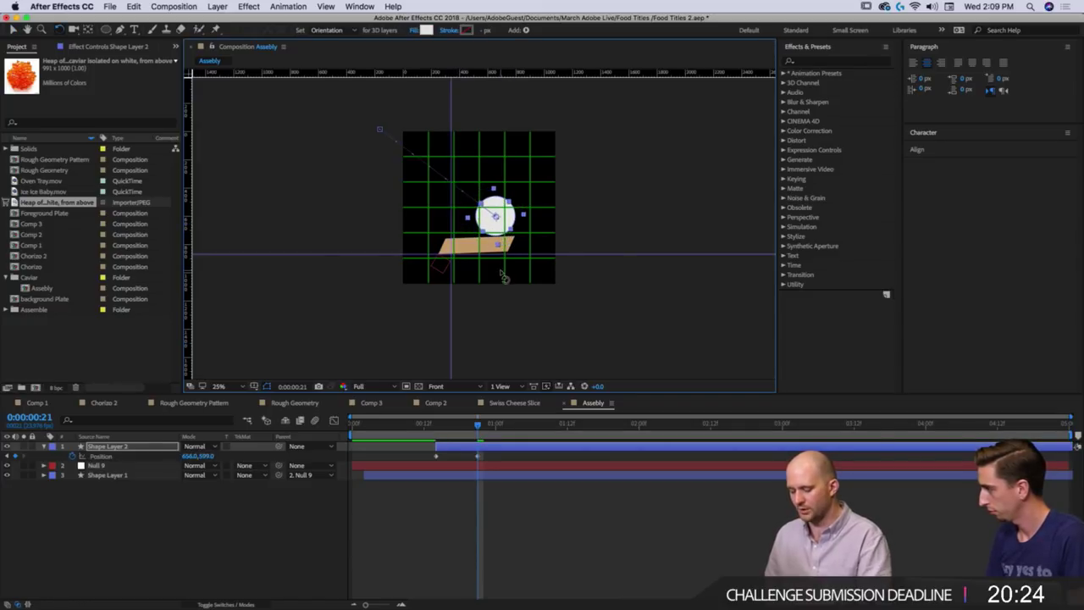
Move the circle's Position keyframe at 0:00:00:21 to 420, 611, above the parallelogram's left end.
{"action": "left_click_drag", "start_coordinate": [478, 425], "coordinate": [477, 450]}
{"action": "left_click", "coordinate": [479, 455]}
{"action": "left_click", "coordinate": [480, 438]}
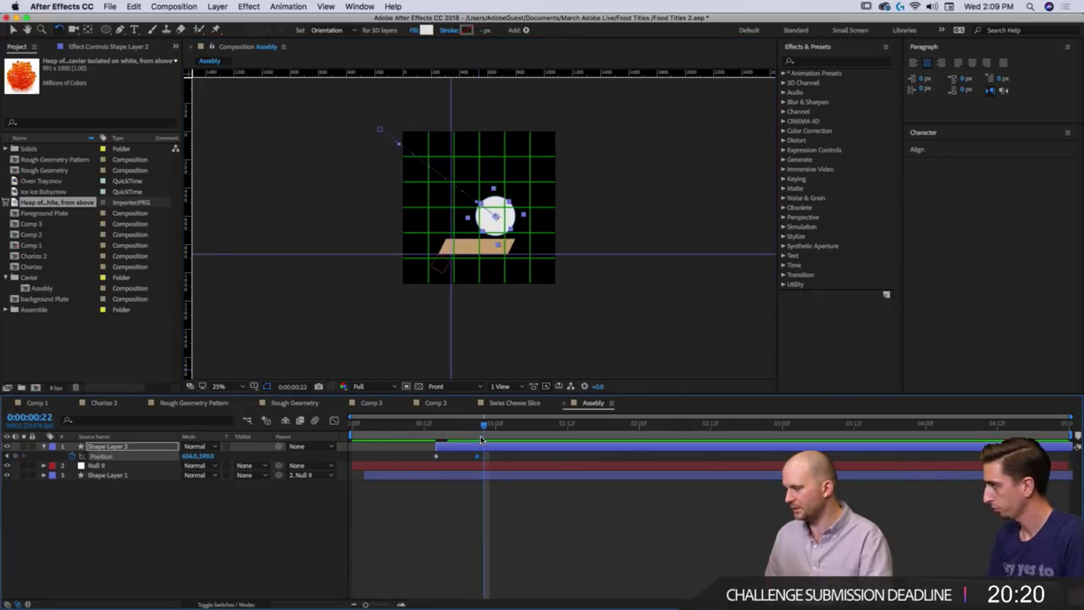
{"action": "key", "text": "v"}
{"action": "left_click_drag", "start_coordinate": [511, 221], "coordinate": [479, 218]}
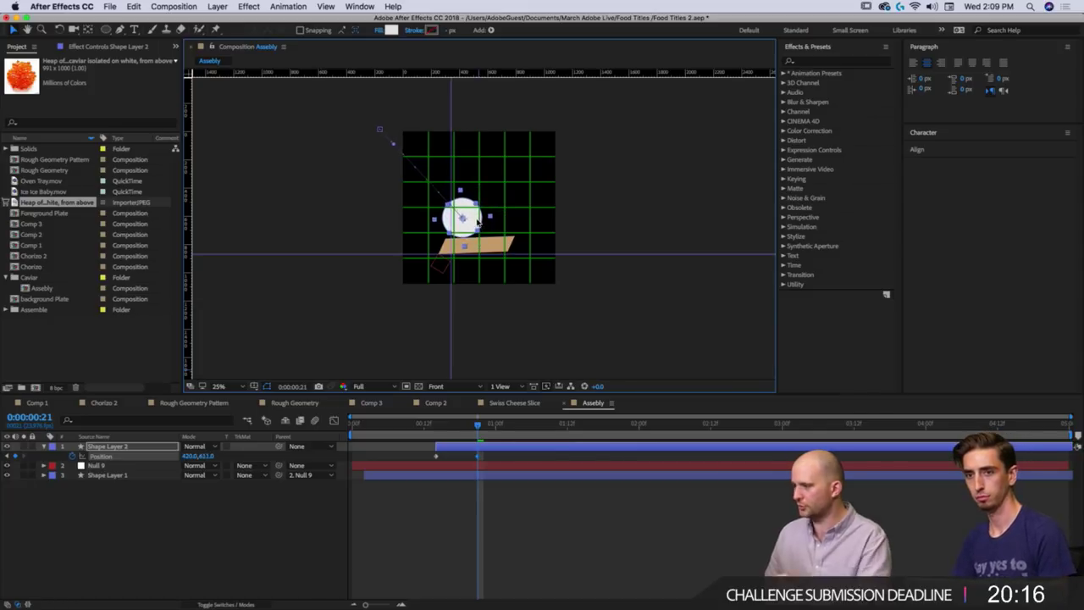
Add a Position keyframe at 0:00:01:01 with the circle at 535.6, 611, centered above the parallelogram.
{"action": "left_click_drag", "start_coordinate": [482, 435], "coordinate": [500, 434]}
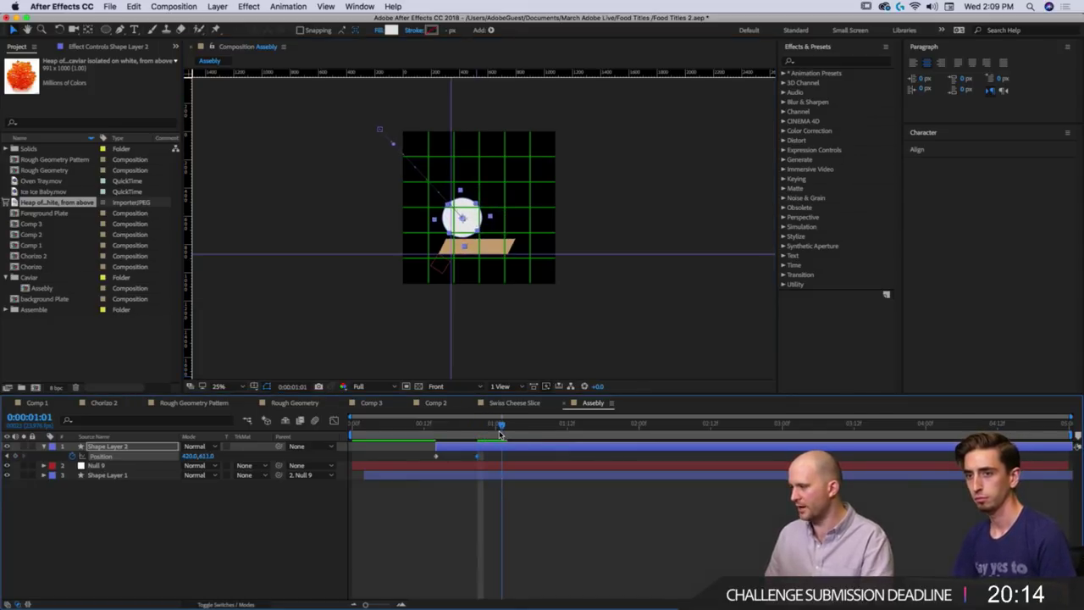
{"action": "scroll", "coordinate": [488, 265], "scroll_direction": "up", "scroll_amount": 2}
{"action": "left_click_drag", "start_coordinate": [463, 182], "coordinate": [498, 183]}
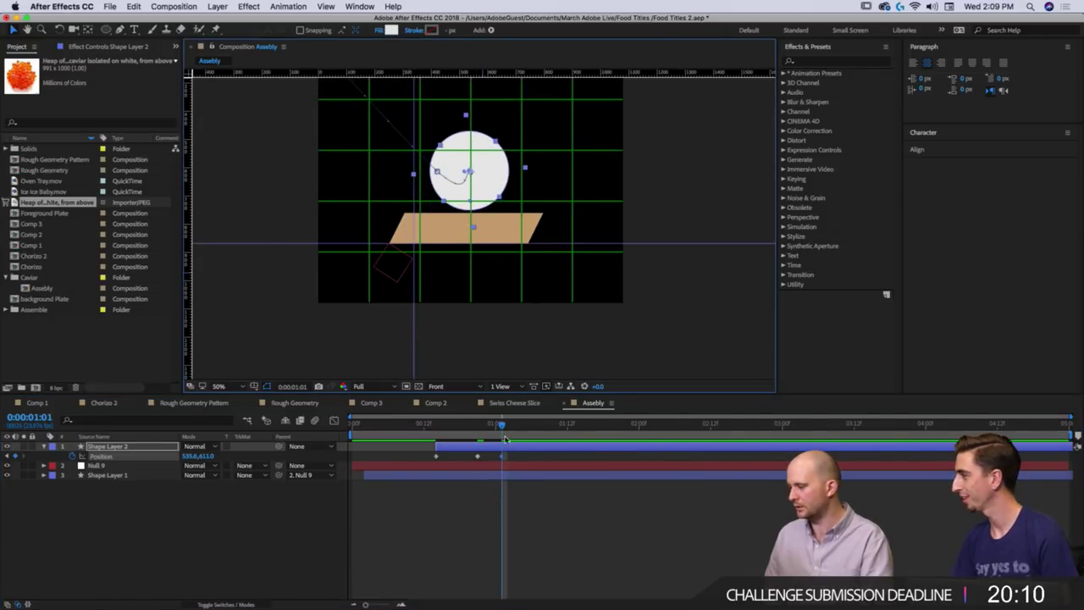
Reshape the motion path at the circle's middle keyframe, with a diagonal incoming handle and a horizontal outgoing handle.
{"action": "scroll", "coordinate": [465, 194], "scroll_direction": "up", "scroll_amount": 2}
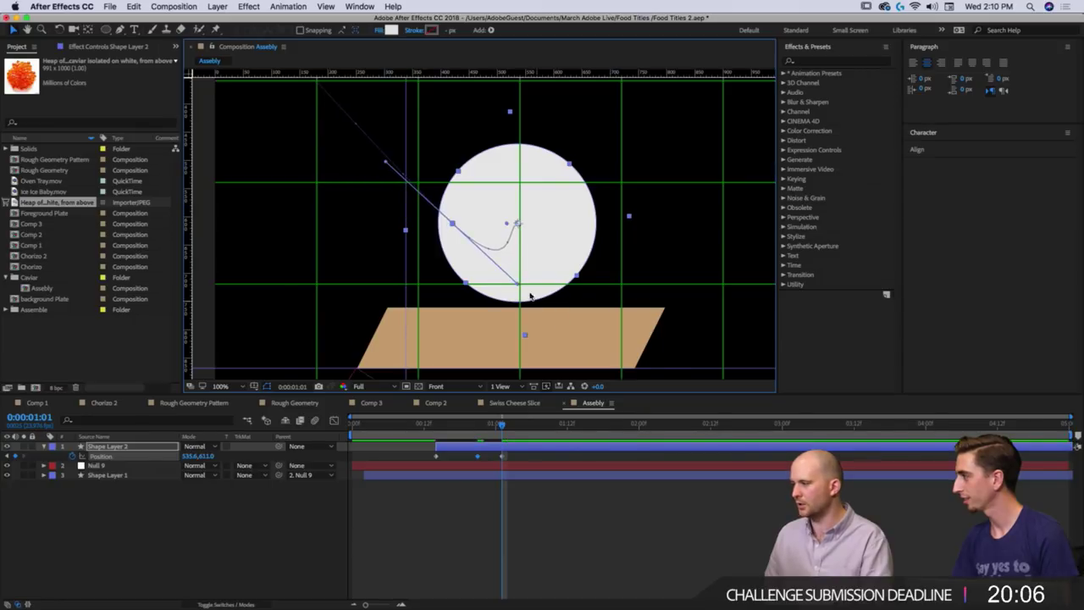
{"action": "left_click_drag", "start_coordinate": [513, 281], "coordinate": [484, 223]}
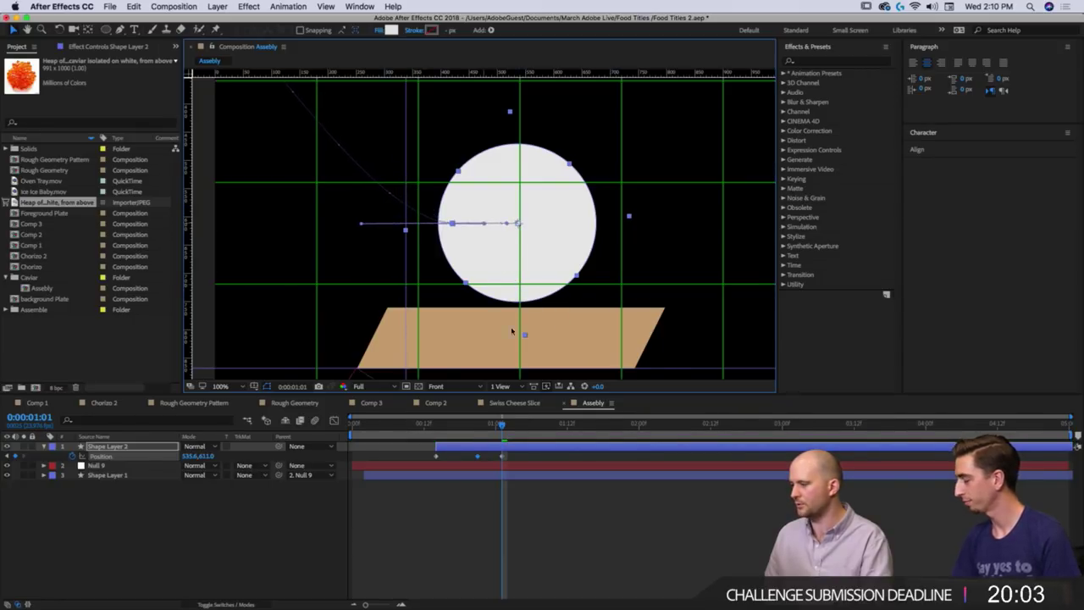
{"action": "left_click", "coordinate": [489, 434]}
{"action": "left_click_drag", "start_coordinate": [487, 434], "coordinate": [498, 433]}
{"action": "left_click_drag", "start_coordinate": [363, 224], "coordinate": [402, 136]}
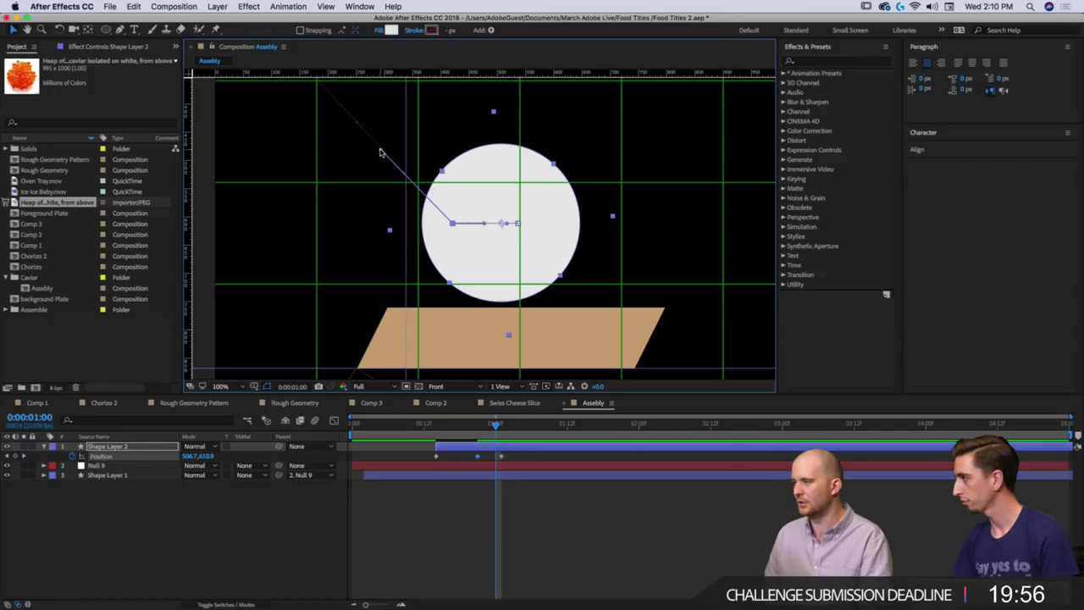
Apply Easy Ease to the circle's last Position keyframe and move the middle one to 0:00:00:20.
{"action": "scroll", "coordinate": [380, 153], "scroll_direction": "down", "scroll_amount": 4}
{"action": "left_click", "coordinate": [434, 423]}
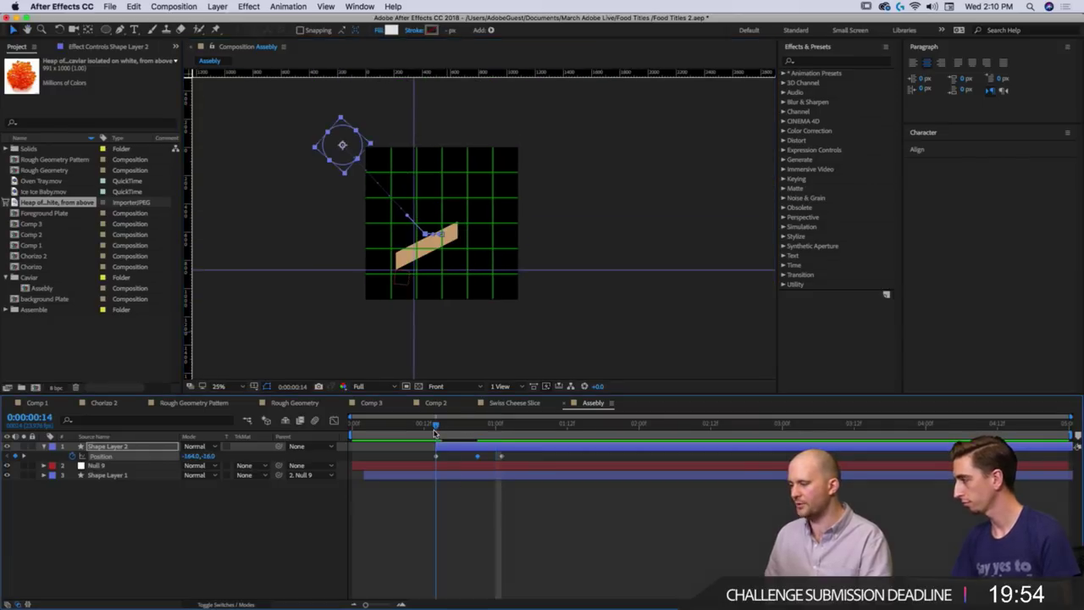
{"action": "key", "text": "space"}
{"action": "key", "text": "space"}
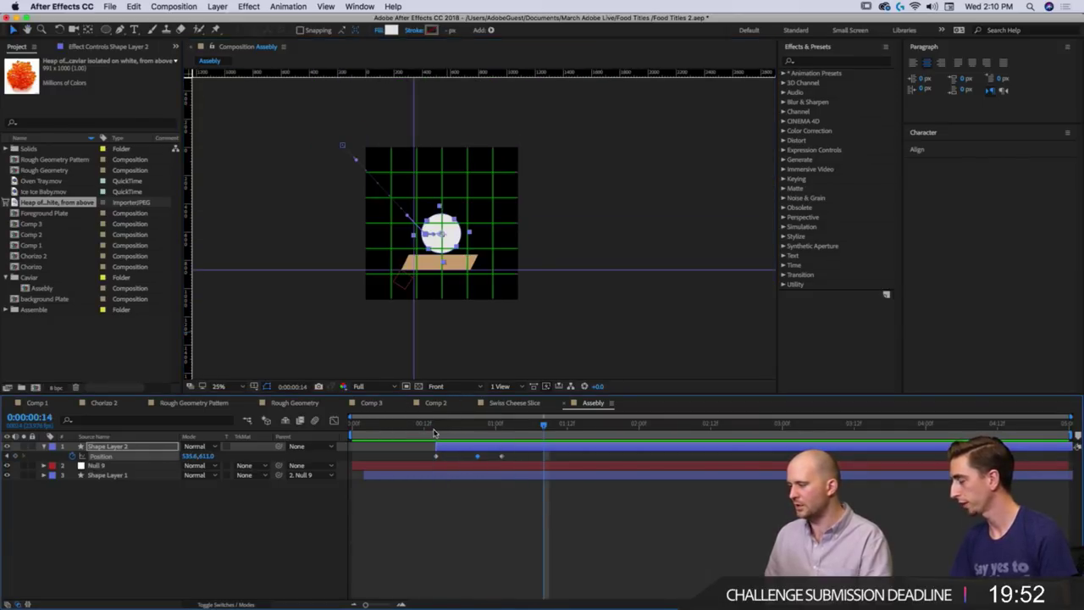
{"action": "left_click", "coordinate": [435, 426]}
{"action": "key", "text": "space"}
{"action": "key", "text": "space"}
{"action": "left_click_drag", "start_coordinate": [451, 427], "coordinate": [466, 426]}
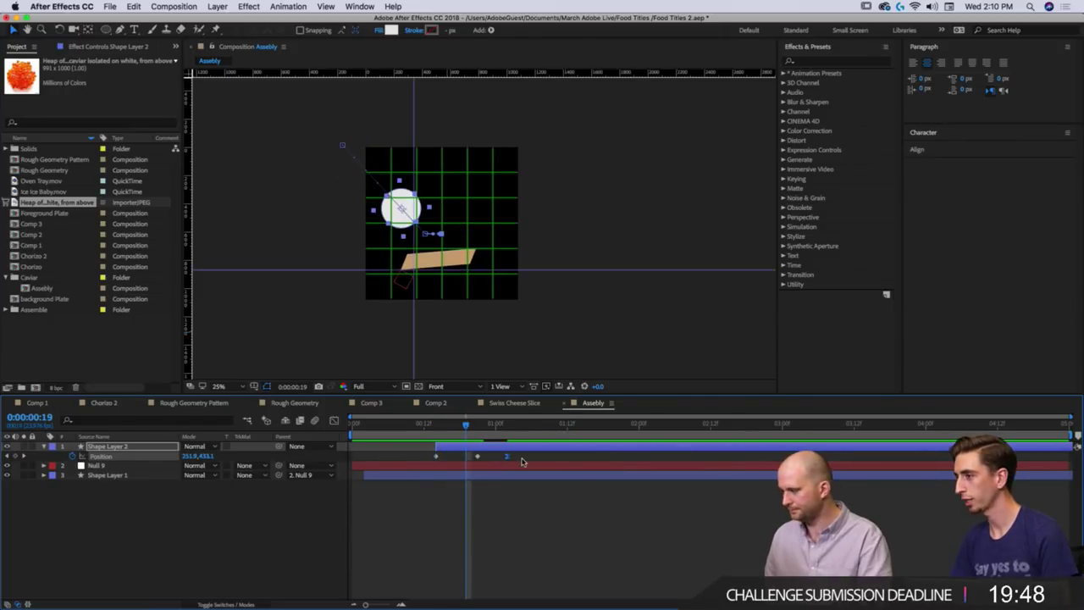
{"action": "left_click_drag", "start_coordinate": [522, 454], "coordinate": [471, 457]}
Play back the slide and shift the circle's last two Position keyframes to 0:00:00:19 and 0:00:01:00.
{"action": "left_click", "coordinate": [436, 428]}
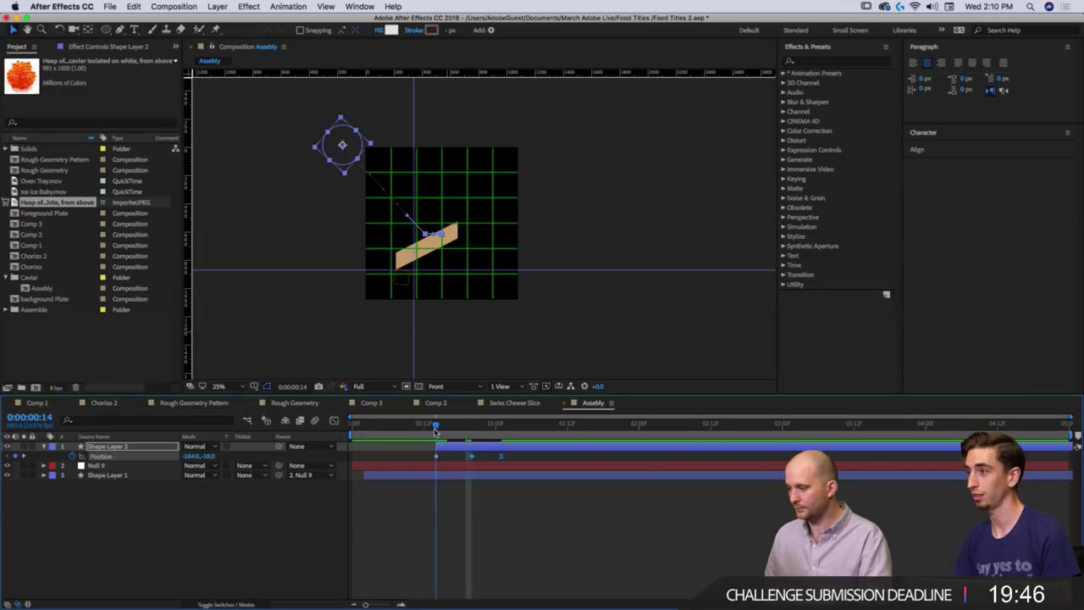
{"action": "key", "text": "space"}
{"action": "key", "text": "space"}
{"action": "key", "text": "space"}
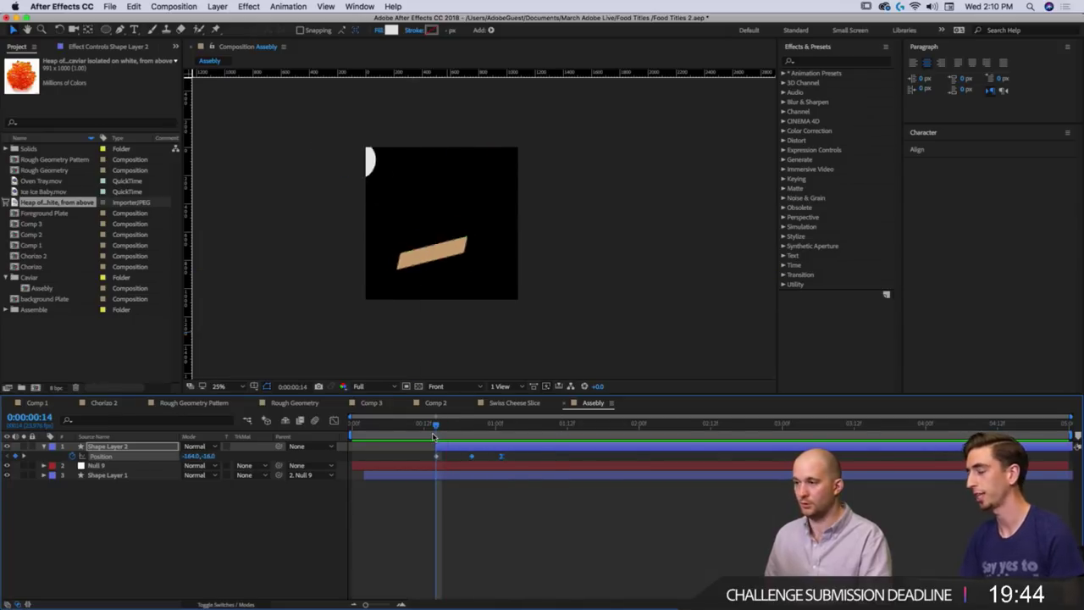
{"action": "key", "text": "space"}
{"action": "left_click_drag", "start_coordinate": [437, 428], "coordinate": [460, 442]}
{"action": "key", "text": "space"}
{"action": "key", "text": "space"}
{"action": "key", "text": "space"}
Reveal the circle layer's modified properties and add a keyframe to its ellipse Path at 0:00:00:18.
{"action": "left_click", "coordinate": [436, 433]}
{"action": "key", "text": "u"}
{"action": "key", "text": "u"}
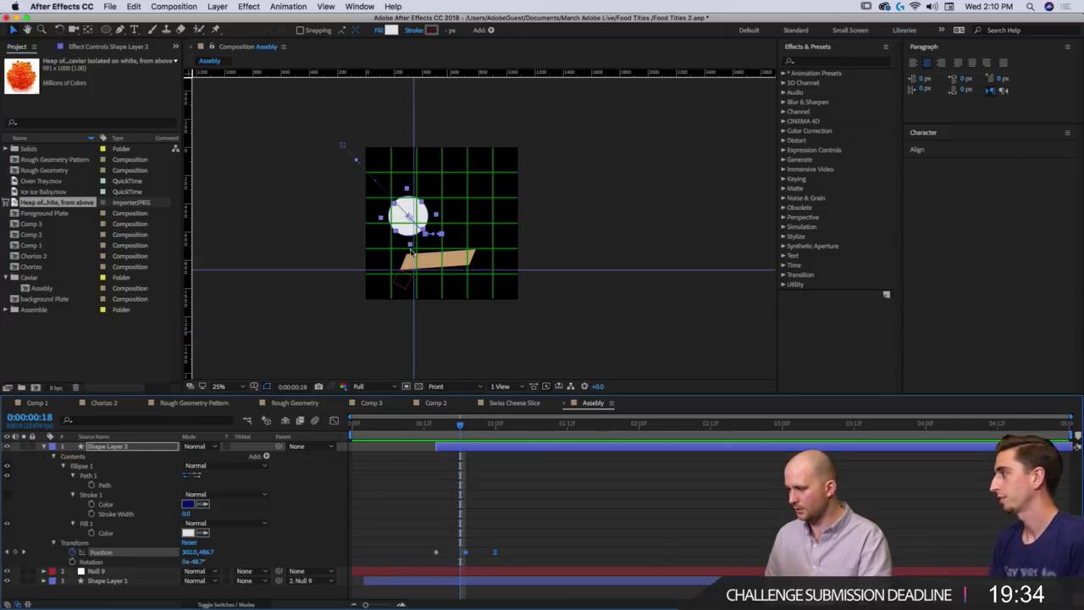
{"action": "left_click", "coordinate": [119, 486]}
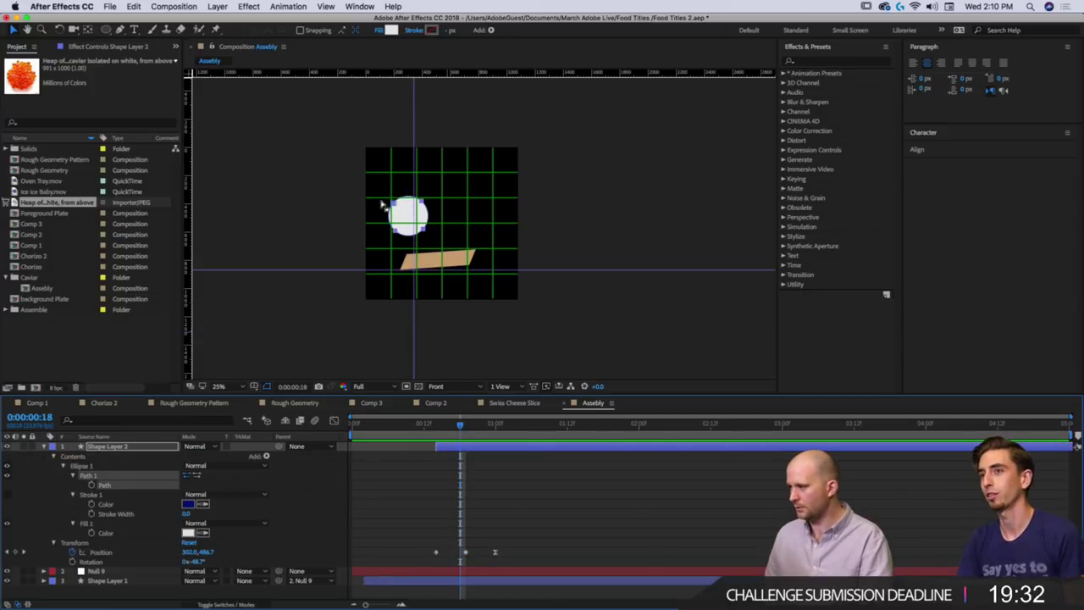
{"action": "scroll", "coordinate": [381, 203], "scroll_direction": "up", "scroll_amount": 2}
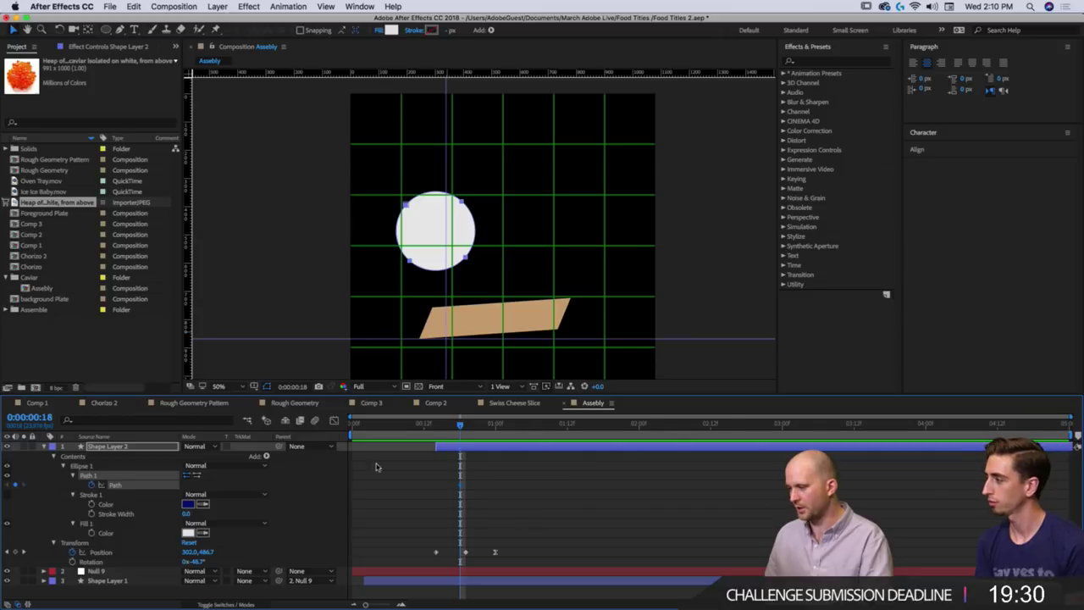
At 0:00:00:16, stretch the circle's path points toward the upper left into a slanted teardrop along the flight direction.
{"action": "left_click_drag", "start_coordinate": [467, 438], "coordinate": [448, 428]}
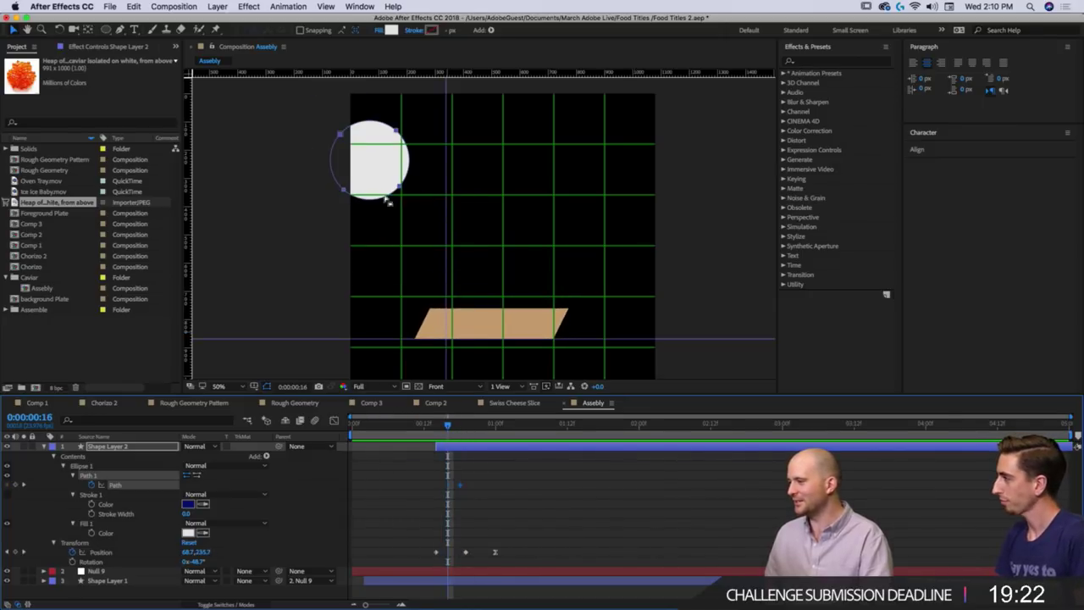
{"action": "left_click_drag", "start_coordinate": [341, 123], "coordinate": [315, 117]}
{"action": "left_click_drag", "start_coordinate": [346, 189], "coordinate": [345, 184]}
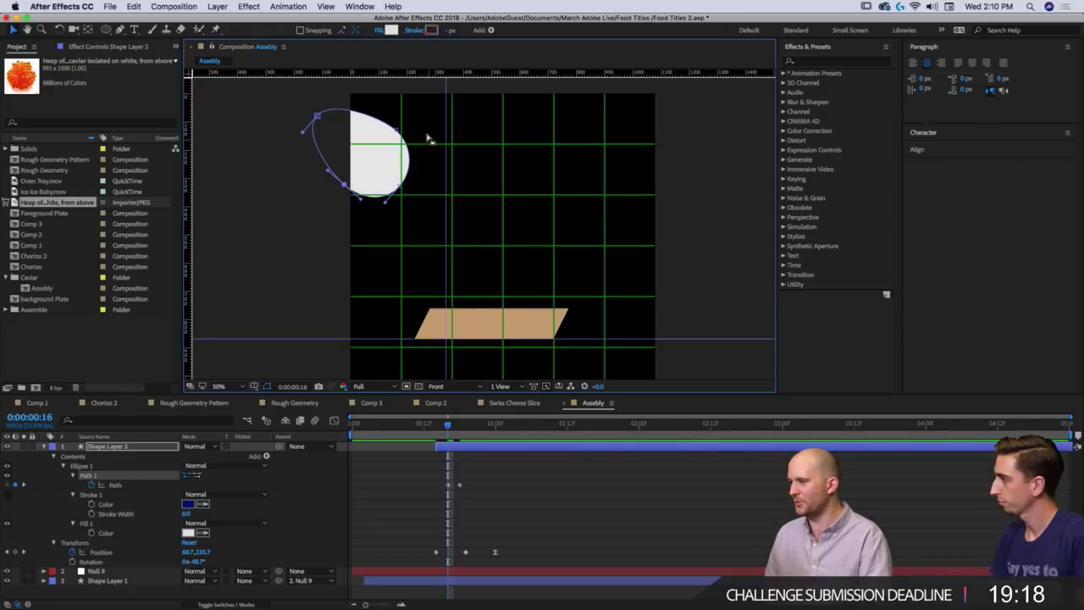
{"action": "left_click_drag", "start_coordinate": [400, 135], "coordinate": [345, 181]}
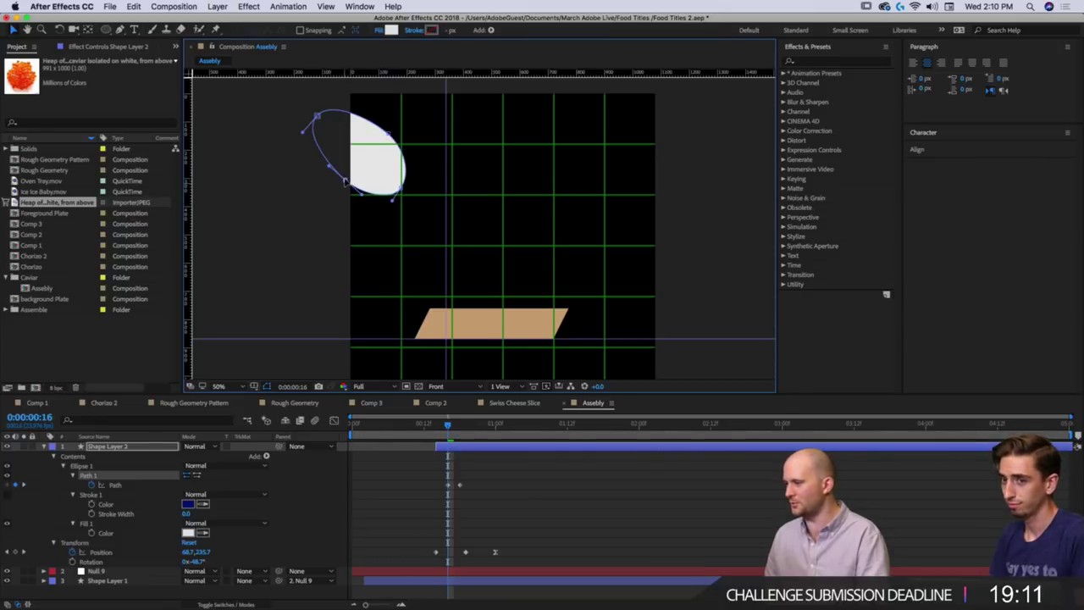
Use the Convert Vertex tool to sharpen the stretched shape's upper-left point into a narrower tail.
{"action": "left_click_drag", "start_coordinate": [123, 31], "coordinate": [161, 76]}
{"action": "left_click", "coordinate": [318, 118]}
{"action": "left_click_drag", "start_coordinate": [319, 117], "coordinate": [322, 111]}
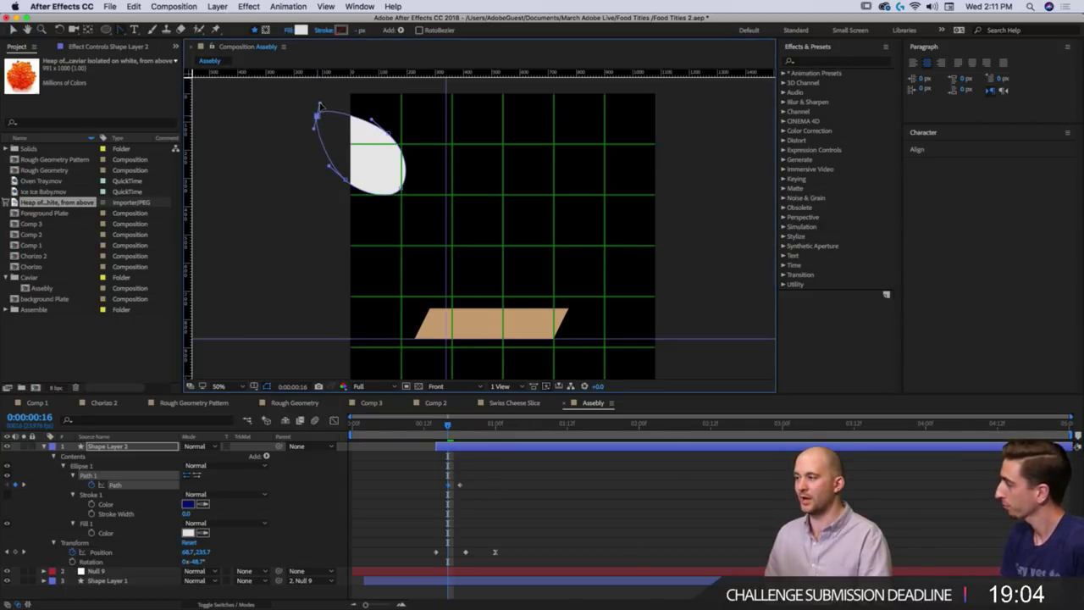
Play back the circle's flight from 0:00:00:16 and inspect its in-between shape at 0:00:00:17.
{"action": "key", "text": "space"}
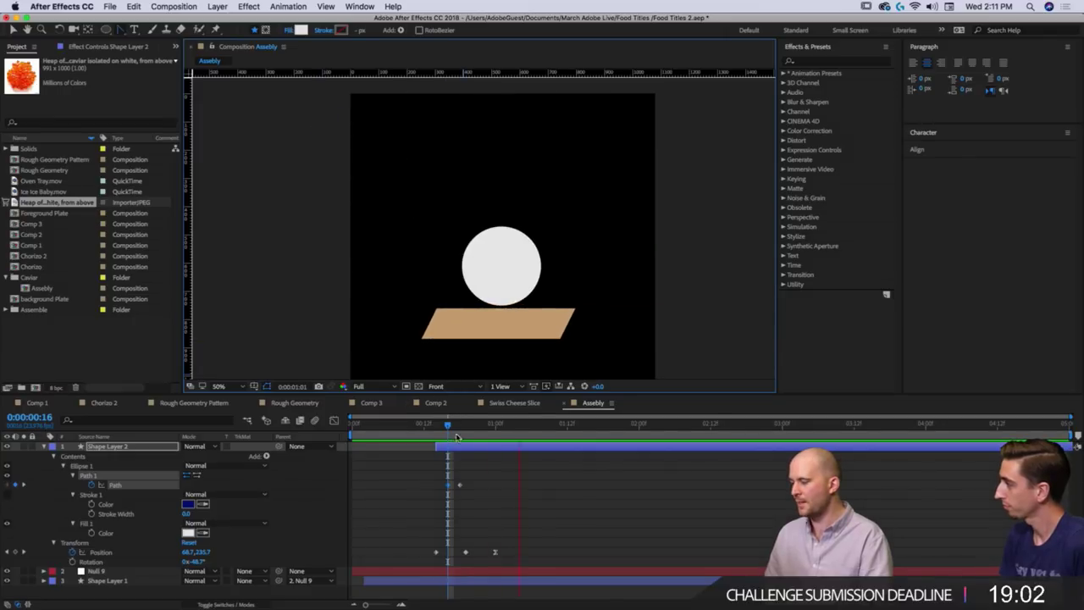
{"action": "left_click", "coordinate": [446, 426]}
{"action": "mouse_move", "coordinate": [446, 427]}
{"action": "left_mouse_down"}
{"action": "mouse_move", "coordinate": [462, 433]}
{"action": "mouse_move", "coordinate": [448, 436]}
{"action": "left_mouse_up"}
{"action": "key", "text": "space"}
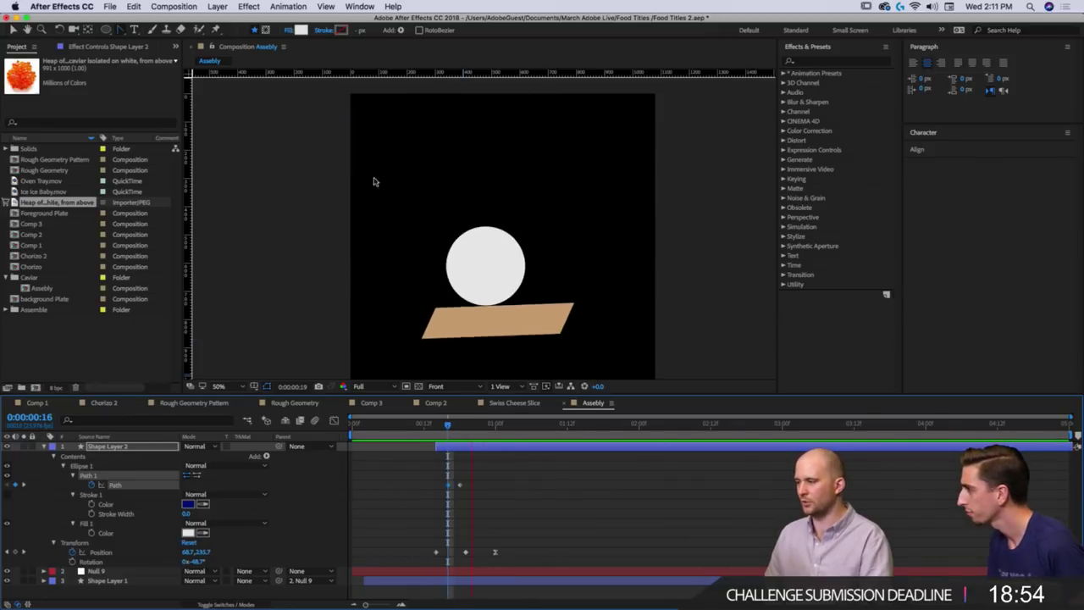
{"action": "key", "text": "space"}
{"action": "left_click", "coordinate": [453, 428]}
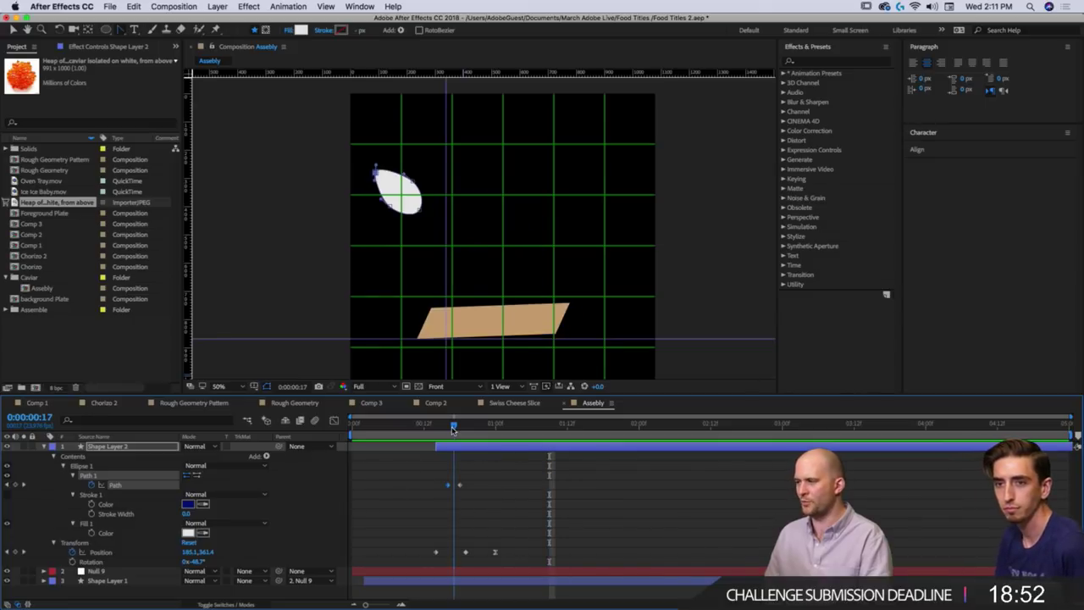
At 0:00:00:18, set the upper-left point of the circle's path as the first vertex.
{"action": "left_click_drag", "start_coordinate": [458, 431], "coordinate": [460, 432]}
{"action": "left_click", "coordinate": [392, 222]}
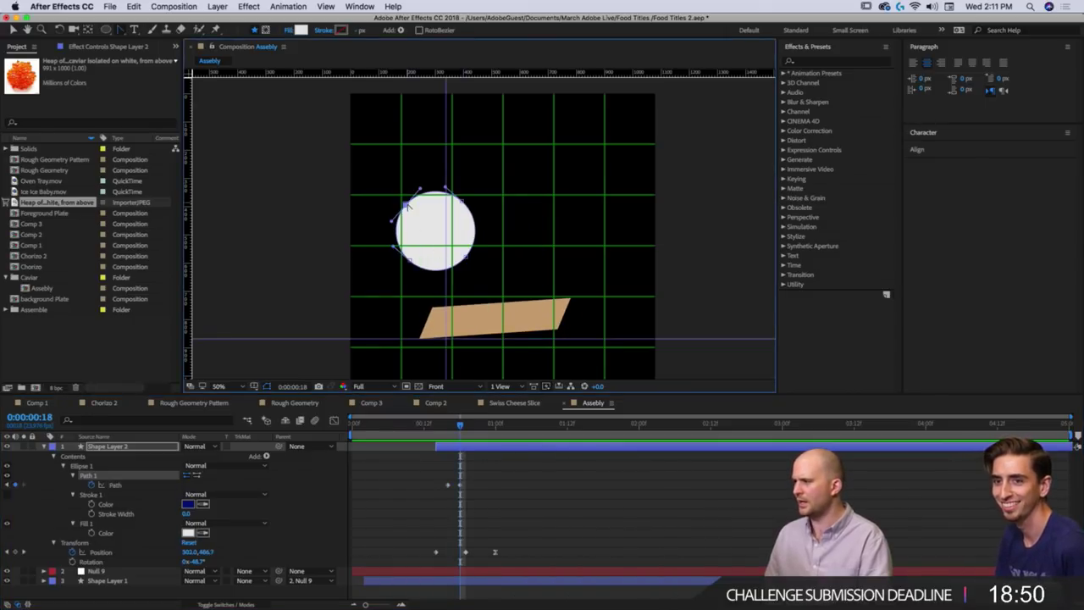
{"action": "left_click", "coordinate": [327, 5]}
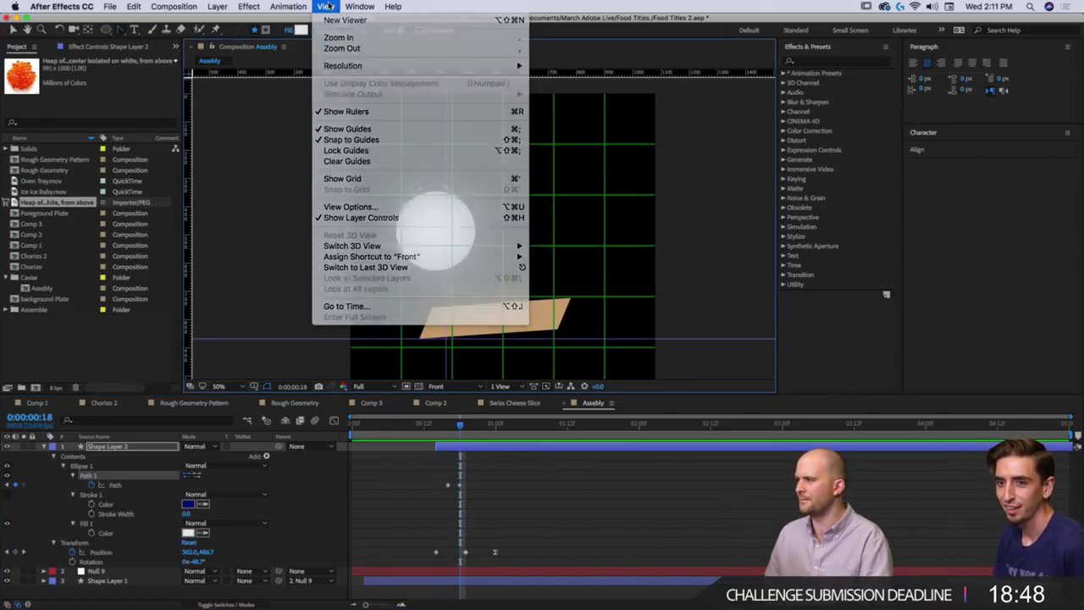
{"action": "left_click", "coordinate": [400, 208]}
{"action": "right_click", "coordinate": [405, 206]}
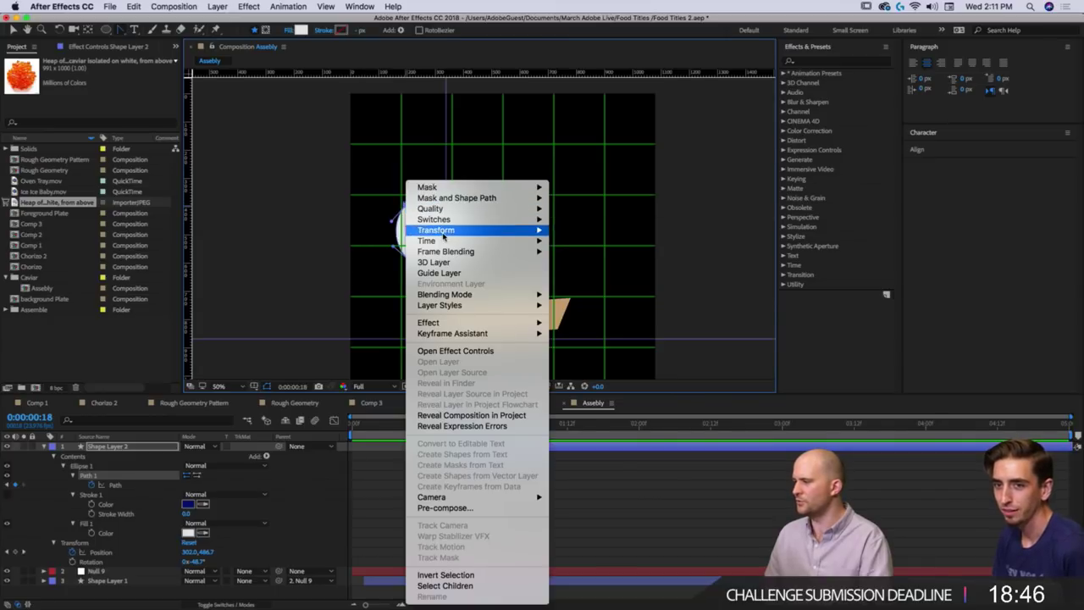
{"action": "mouse_move", "coordinate": [442, 237]}
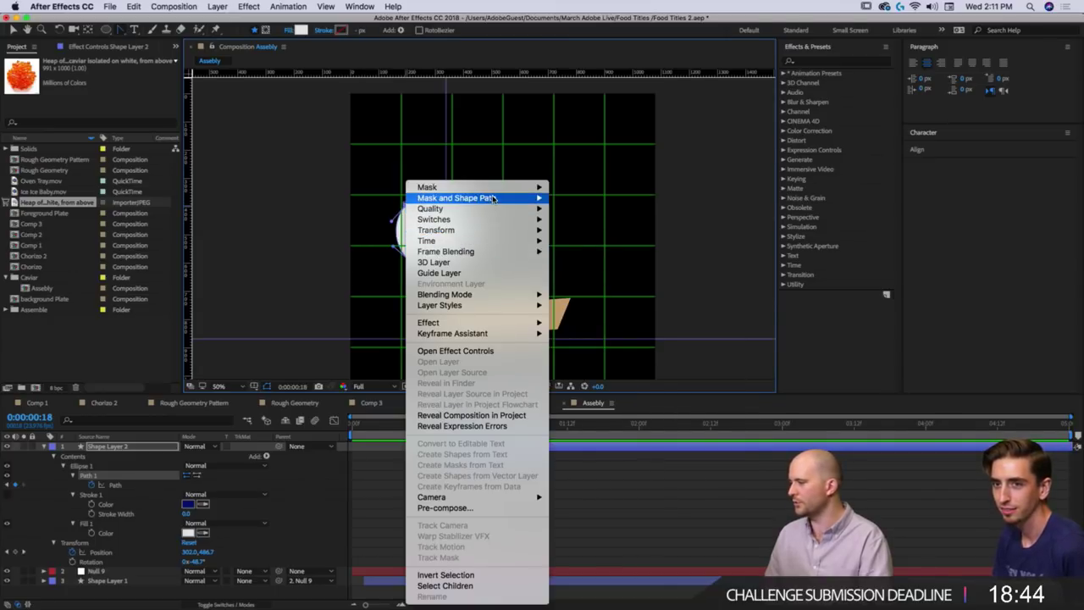
{"action": "mouse_move", "coordinate": [495, 201]}
{"action": "left_click", "coordinate": [590, 227]}
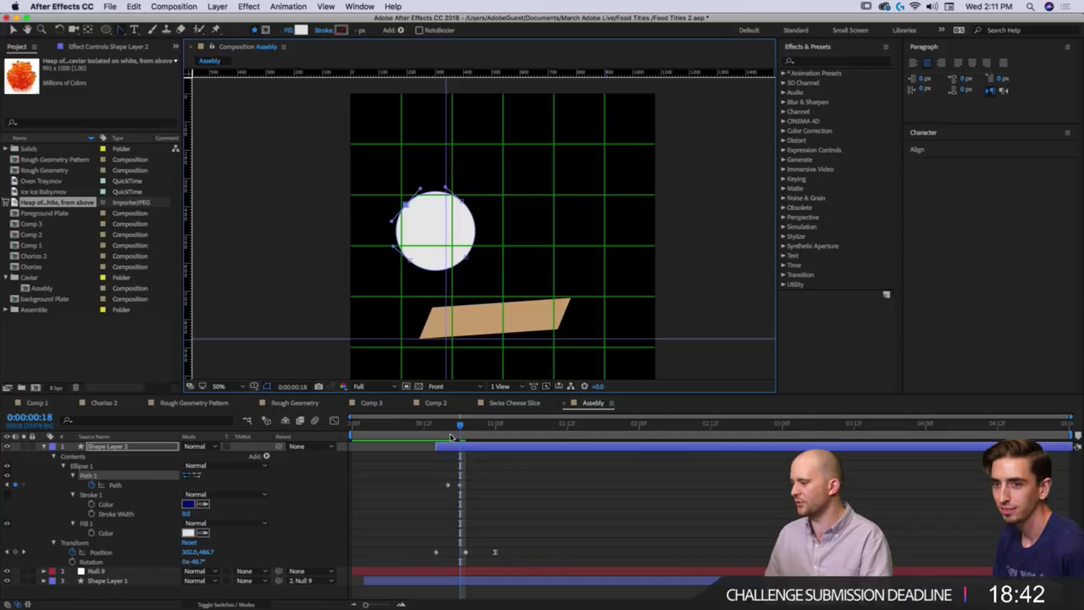
Check the shape's morph from 0:00:00:16 through 0:00:00:17.
{"action": "mouse_move", "coordinate": [450, 430]}
{"action": "left_mouse_down"}
{"action": "mouse_move", "coordinate": [516, 437]}
{"action": "mouse_move", "coordinate": [446, 434]}
{"action": "left_mouse_up"}
{"action": "key", "text": "space"}
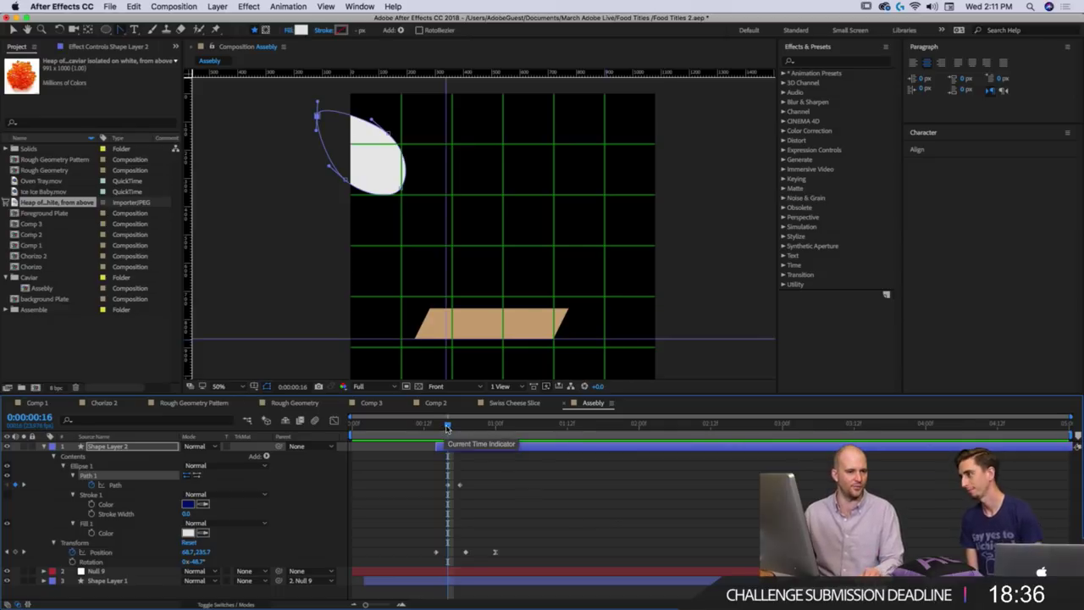
{"action": "left_click_drag", "start_coordinate": [448, 427], "coordinate": [454, 429]}
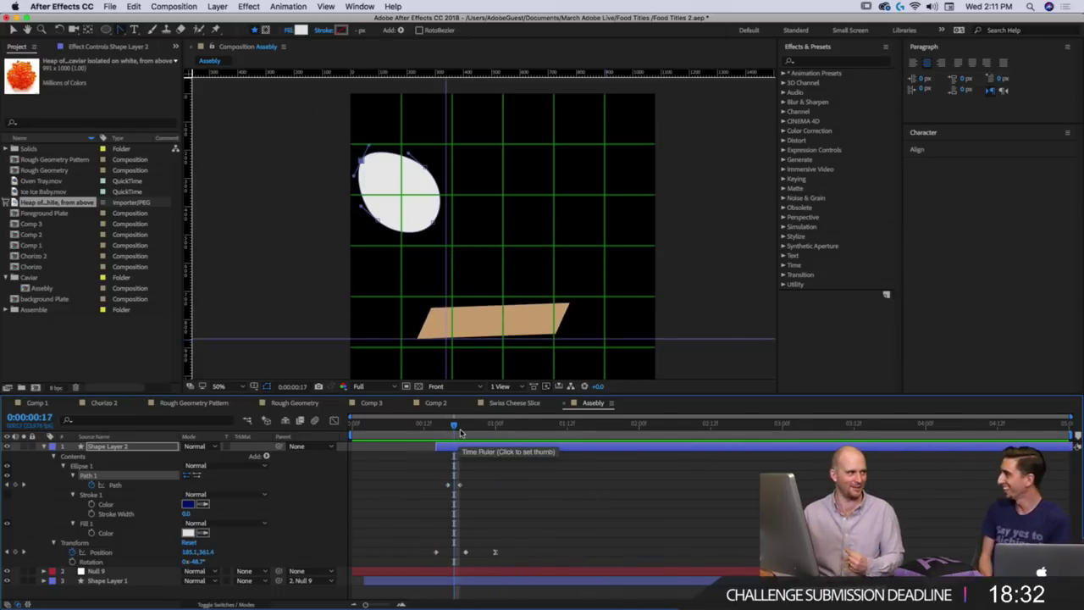
At 0:00:00:14, free-transform the off-screen teardrop path to make it longer and narrower along the flight direction.
{"action": "left_click_drag", "start_coordinate": [462, 430], "coordinate": [436, 431]}
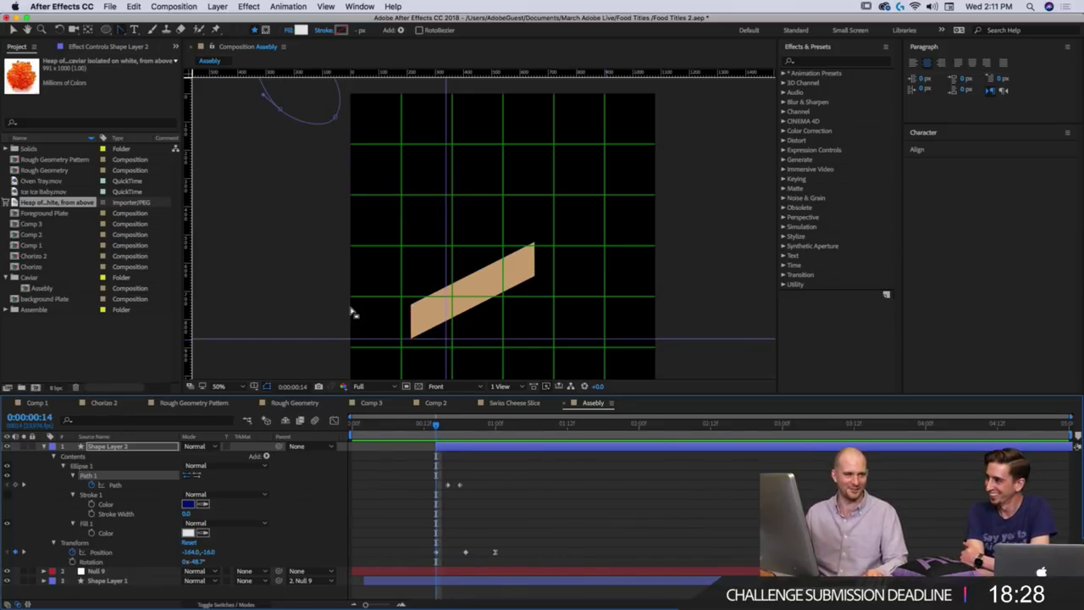
{"action": "key", "text": "v"}
{"action": "key", "text": "comma"}
{"action": "key", "text": "comma"}
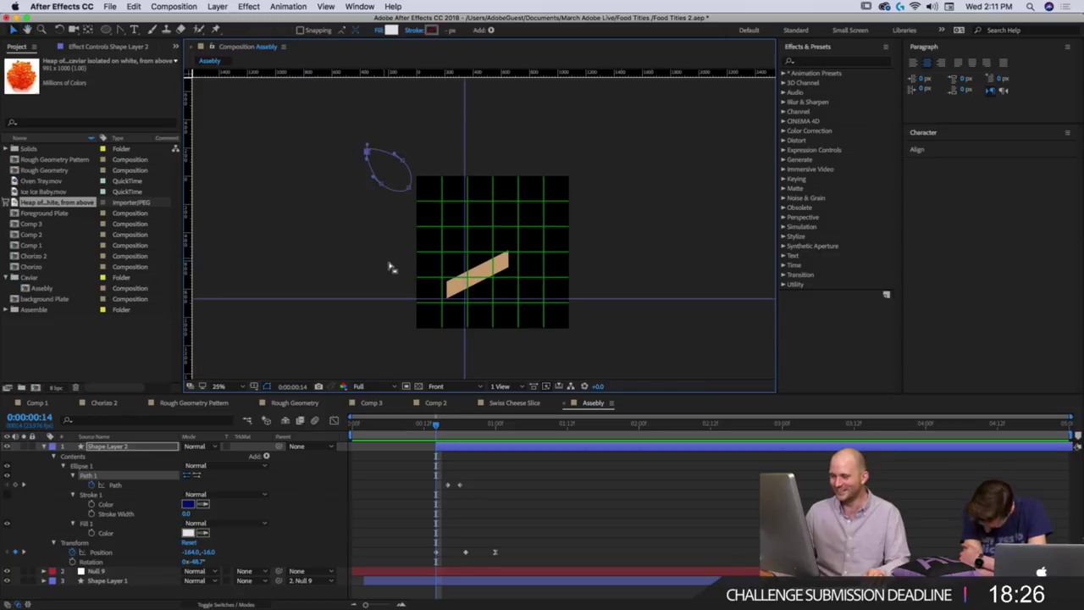
{"action": "left_click", "coordinate": [447, 486]}
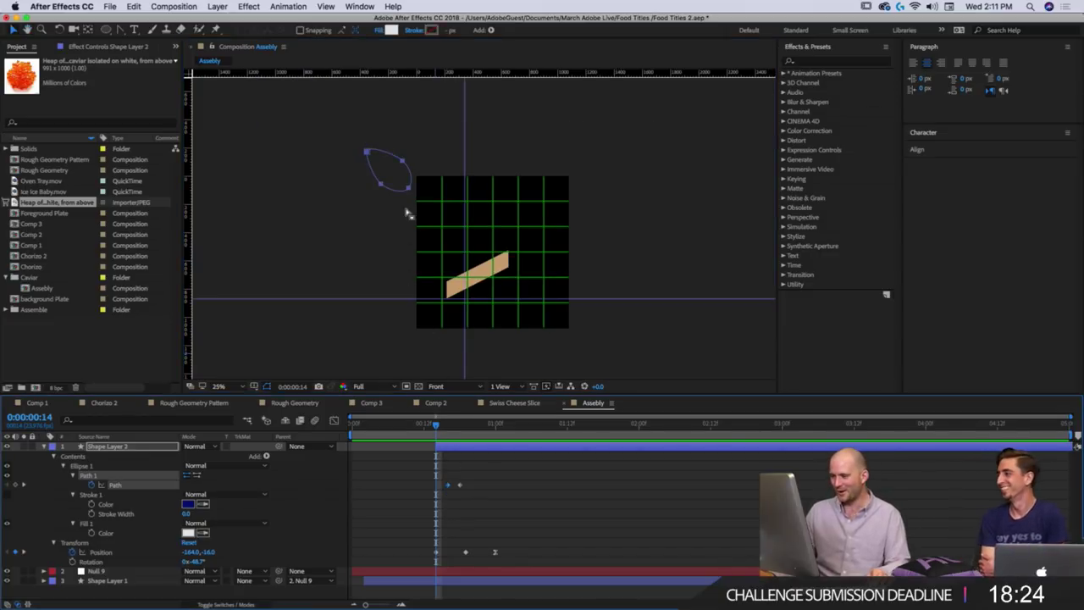
{"action": "scroll", "coordinate": [402, 173], "scroll_direction": "up", "scroll_amount": 2}
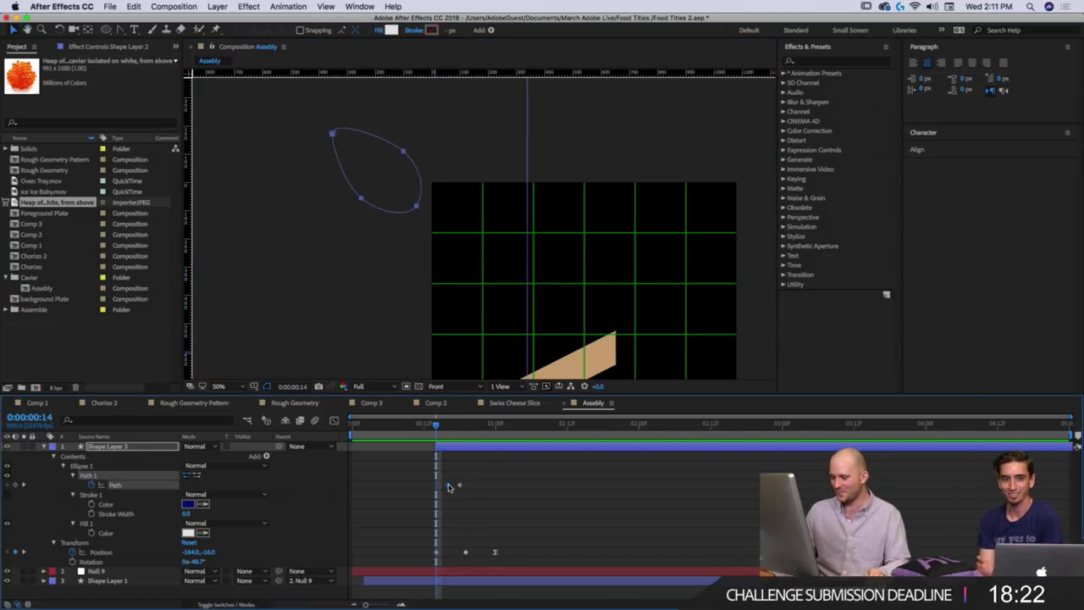
{"action": "double_click", "coordinate": [419, 210]}
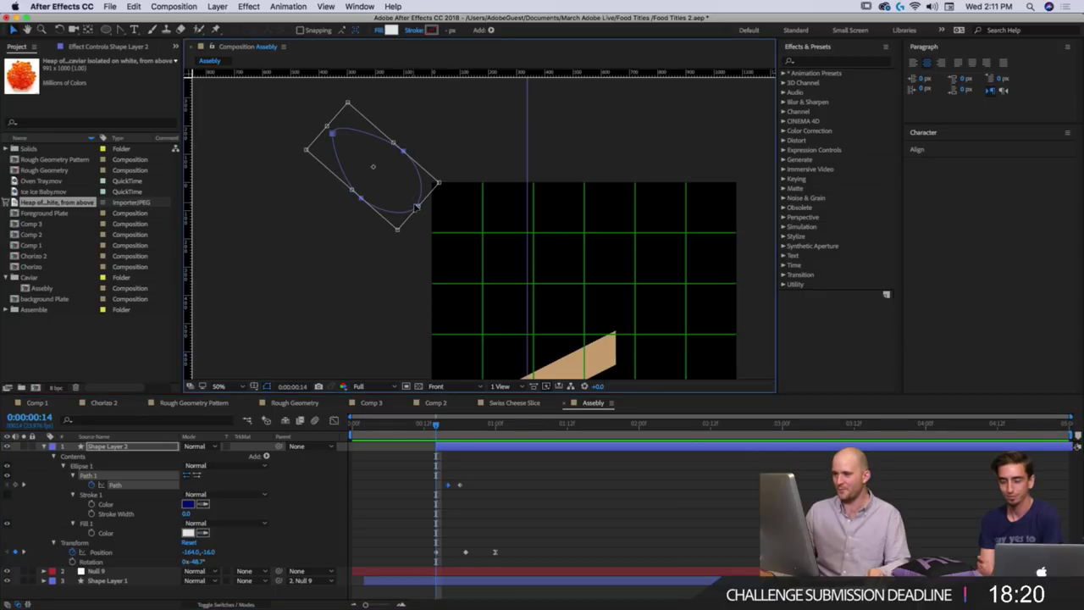
{"action": "left_click_drag", "start_coordinate": [418, 205], "coordinate": [427, 215]}
{"action": "left_click_drag", "start_coordinate": [398, 147], "coordinate": [392, 154]}
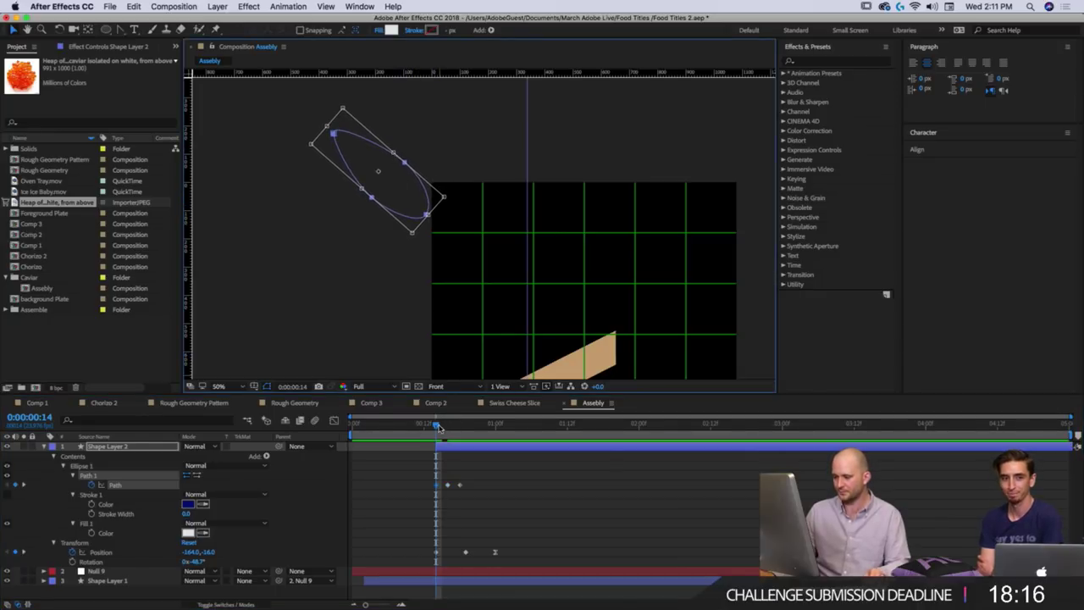
At 0:00:00:17, free-transform the circle's path into a slightly narrower oval.
{"action": "left_click_drag", "start_coordinate": [438, 426], "coordinate": [455, 432]}
{"action": "left_click_drag", "start_coordinate": [521, 301], "coordinate": [511, 288]}
{"action": "double_click", "coordinate": [505, 298]}
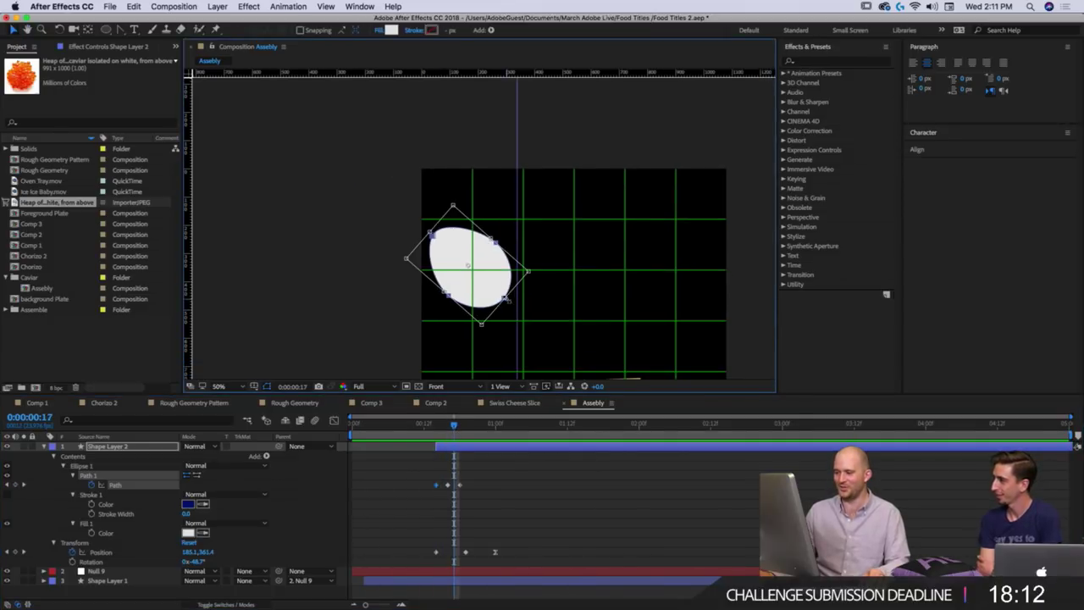
{"action": "left_click_drag", "start_coordinate": [489, 239], "coordinate": [486, 243]}
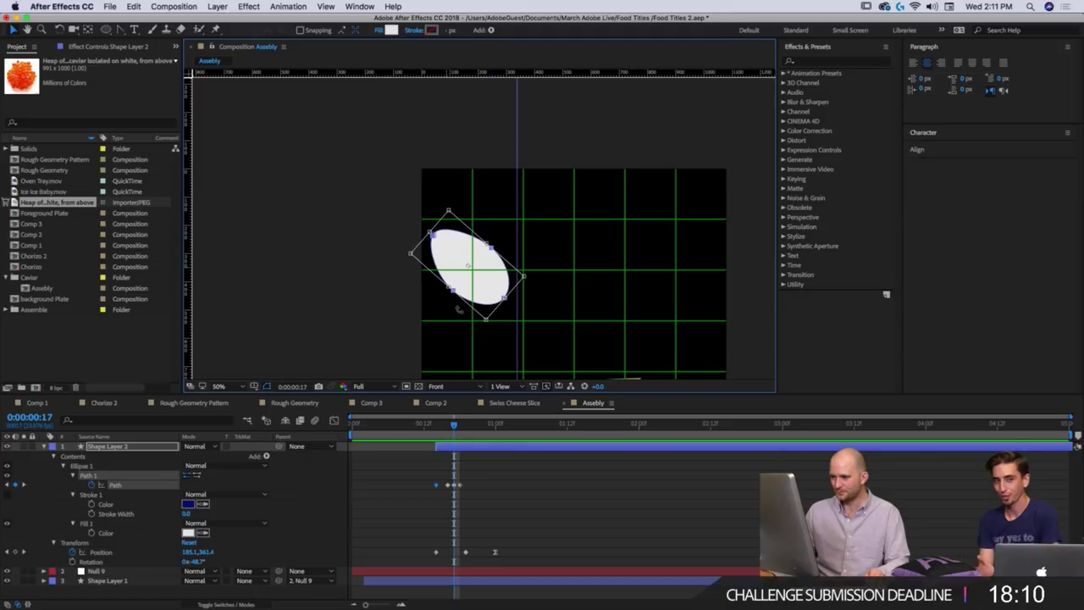
Review the circle's landing and inspect its path points against the tan base at 0:00:00:19.
{"action": "mouse_move", "coordinate": [453, 425]}
{"action": "left_mouse_down"}
{"action": "mouse_move", "coordinate": [441, 425]}
{"action": "mouse_move", "coordinate": [464, 433]}
{"action": "left_mouse_up"}
{"action": "scroll", "coordinate": [517, 240], "scroll_direction": "down", "scroll_amount": 2}
{"action": "key", "text": "space"}
{"action": "scroll", "coordinate": [510, 291], "scroll_direction": "up", "scroll_amount": 2}
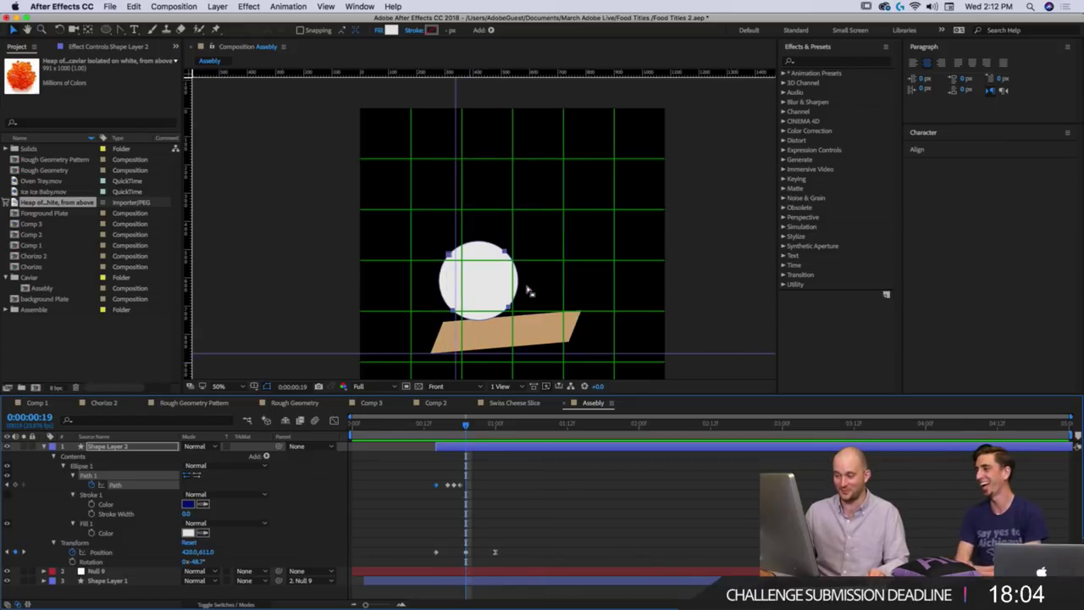
{"action": "left_click_drag", "start_coordinate": [527, 293], "coordinate": [526, 268]}
{"action": "left_click", "coordinate": [508, 282]}
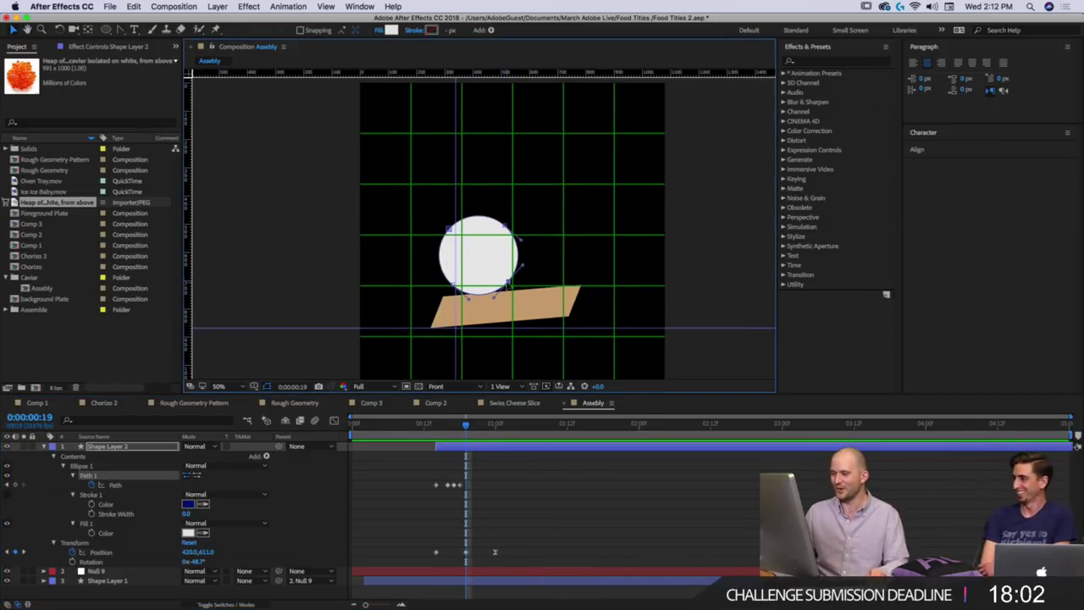
Move the round Path keyframe from 0:00:00:18 to 0:00:00:19 and paste a copy of the 0:00:00:17 keyframe at 0:00:00:18.
{"action": "mouse_move", "coordinate": [463, 428]}
{"action": "left_mouse_down"}
{"action": "mouse_move", "coordinate": [453, 431]}
{"action": "mouse_move", "coordinate": [462, 425]}
{"action": "left_mouse_up"}
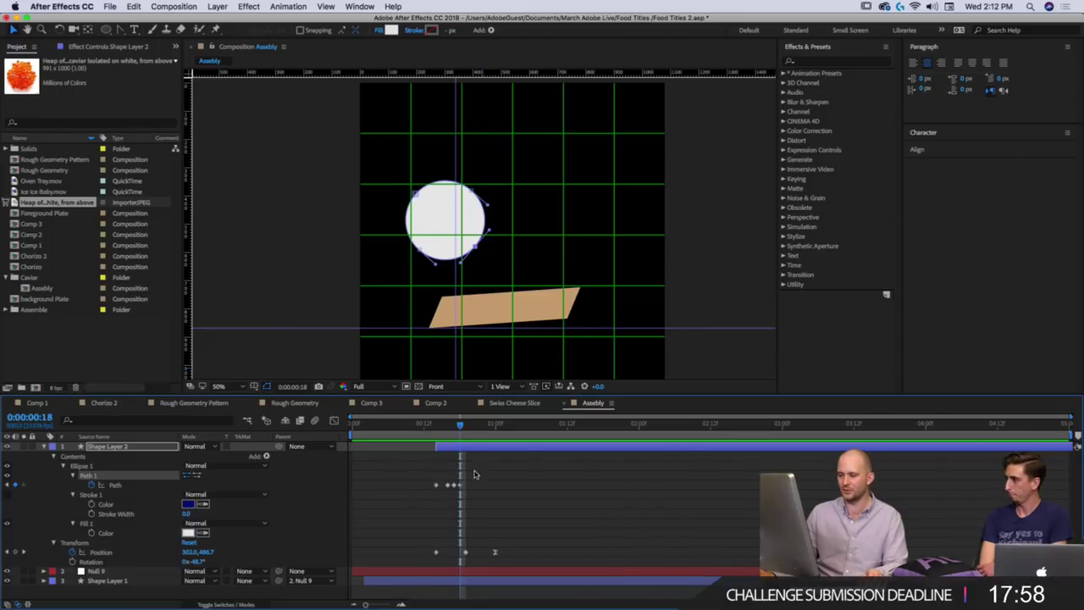
{"action": "left_click_drag", "start_coordinate": [460, 485], "coordinate": [466, 484]}
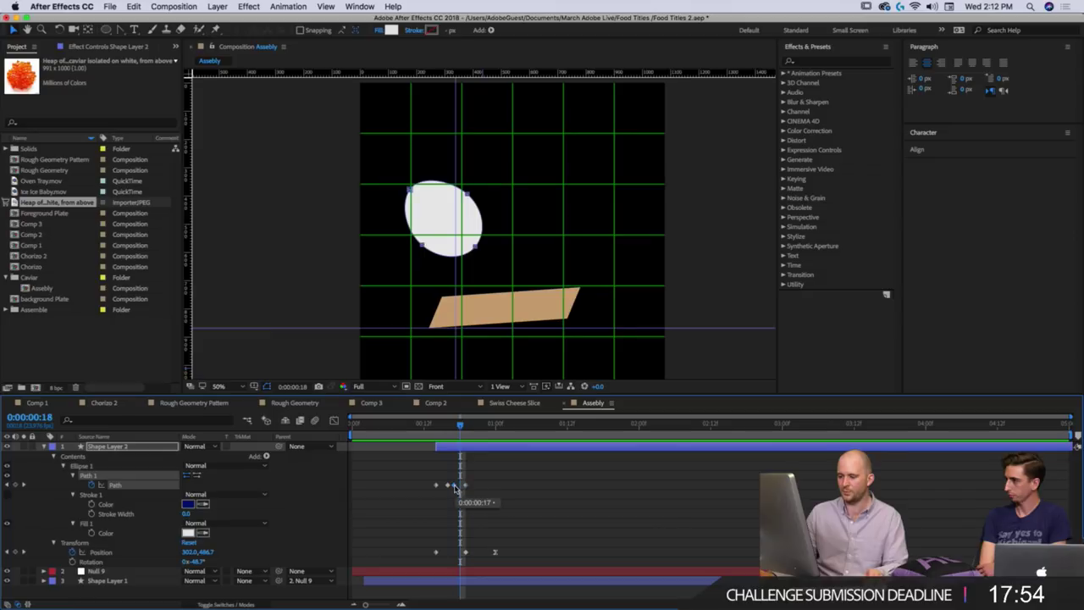
{"action": "key", "text": "super+v"}
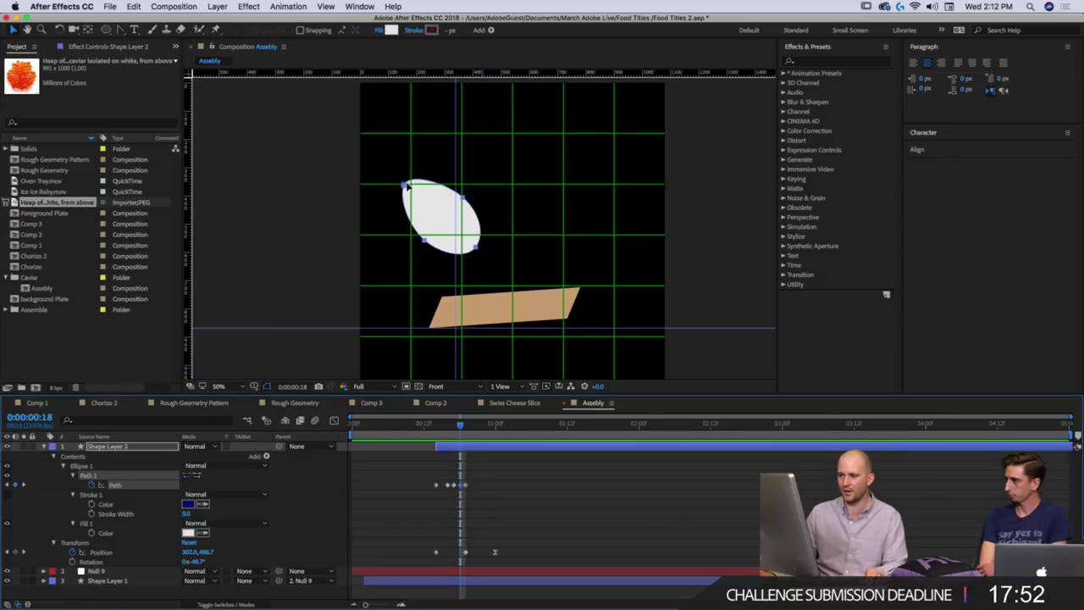
At 0:00:00:18, stretch the pasted shape further toward the upper left, and review the flight up to 0:00:00:19.
{"action": "double_click", "coordinate": [407, 188]}
{"action": "left_click_drag", "start_coordinate": [401, 182], "coordinate": [375, 157]}
{"action": "left_click", "coordinate": [438, 426]}
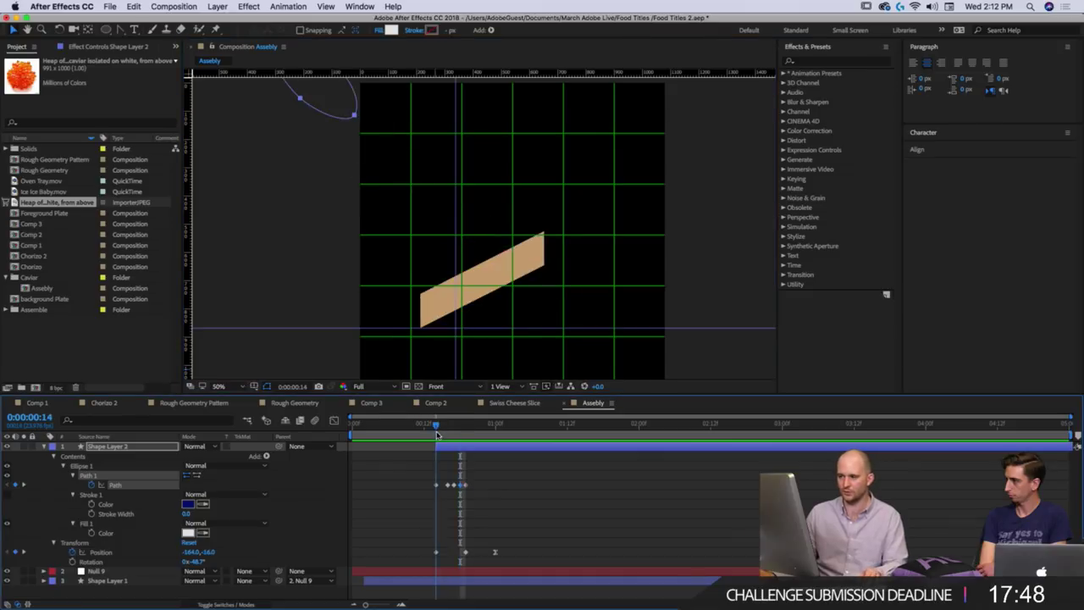
{"action": "key", "text": "space"}
{"action": "left_click_drag", "start_coordinate": [442, 430], "coordinate": [466, 441]}
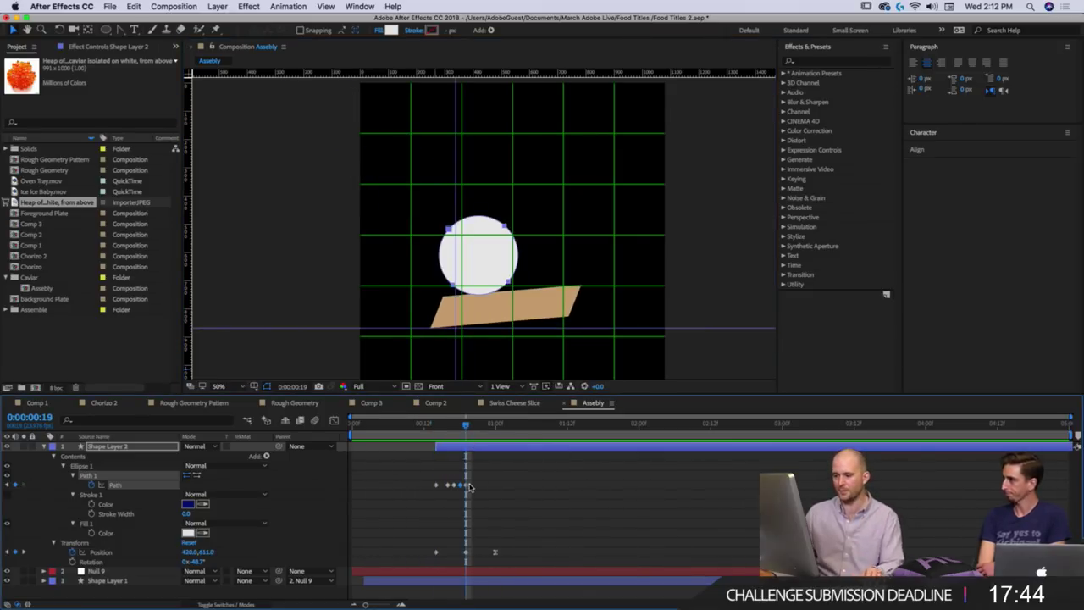
{"action": "left_click", "coordinate": [457, 227]}
{"action": "key", "text": "super+v"}
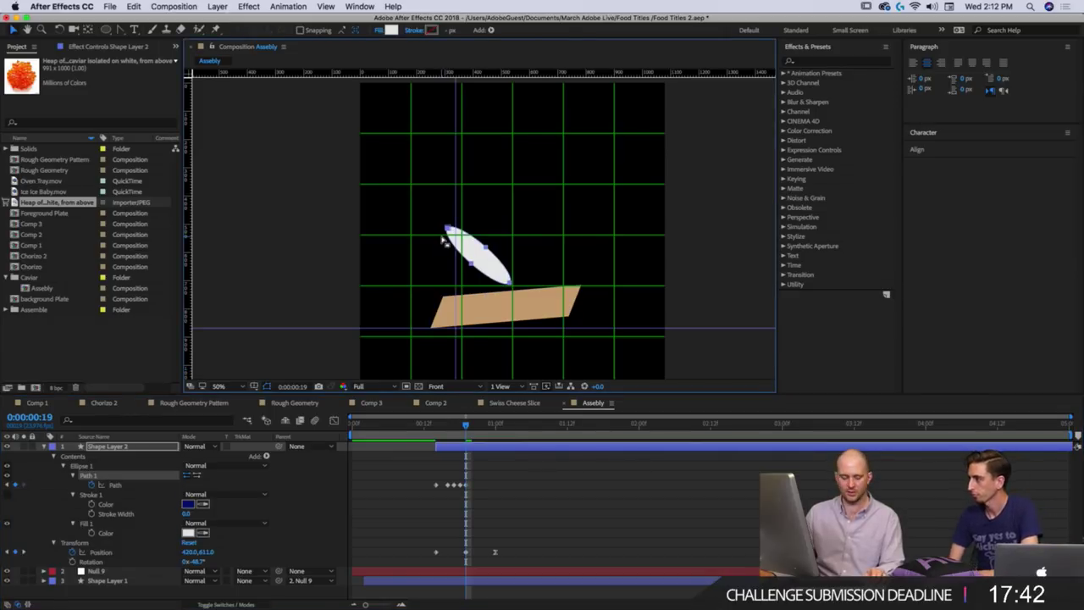
{"action": "key", "text": "super+z"}
At 0:00:00:19, pull the circle's upper-left path point outward and flatten its underside along the tan base's upper edge.
{"action": "left_click_drag", "start_coordinate": [419, 205], "coordinate": [461, 243]}
{"action": "left_click_drag", "start_coordinate": [449, 228], "coordinate": [525, 269]}
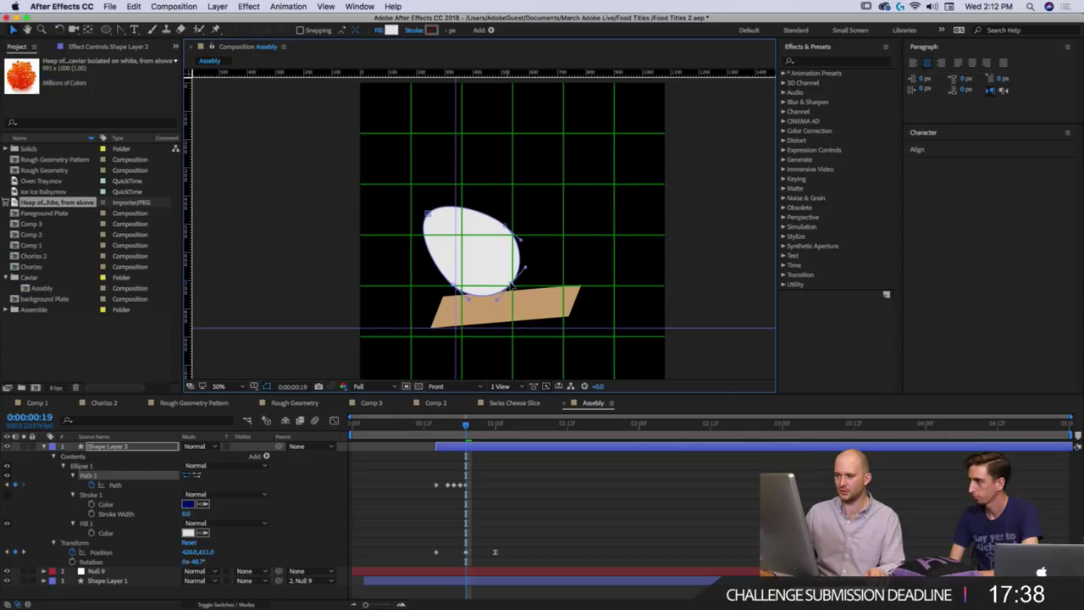
{"action": "mouse_move", "coordinate": [454, 285]}
{"action": "left_mouse_down"}
{"action": "mouse_move", "coordinate": [460, 278]}
{"action": "mouse_move", "coordinate": [443, 288]}
{"action": "mouse_move", "coordinate": [465, 299]}
{"action": "left_mouse_up"}
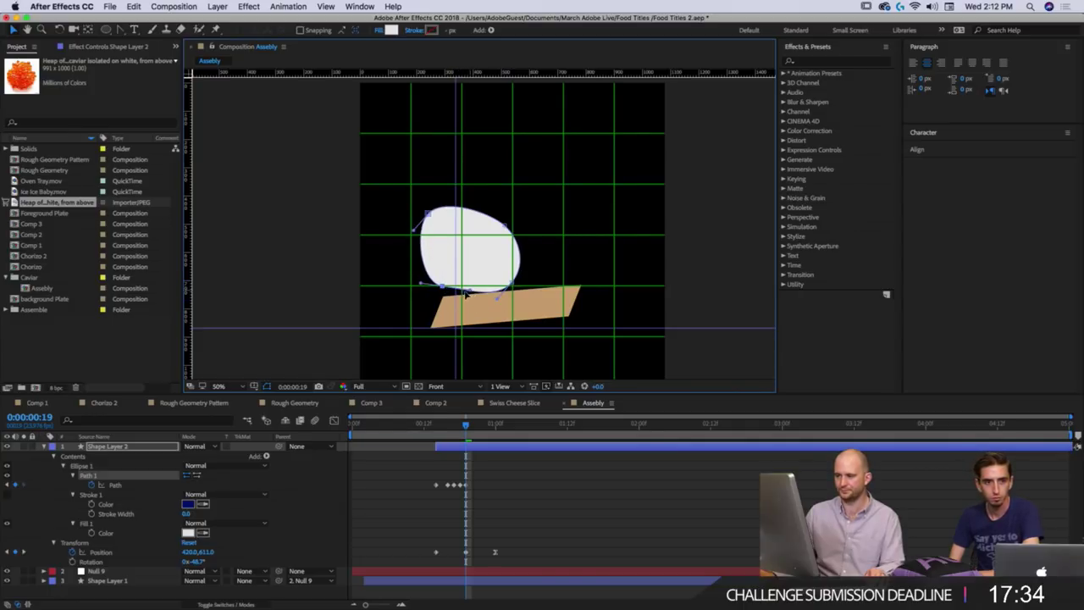
{"action": "key", "text": "period"}
{"action": "left_click_drag", "start_coordinate": [403, 346], "coordinate": [415, 355]}
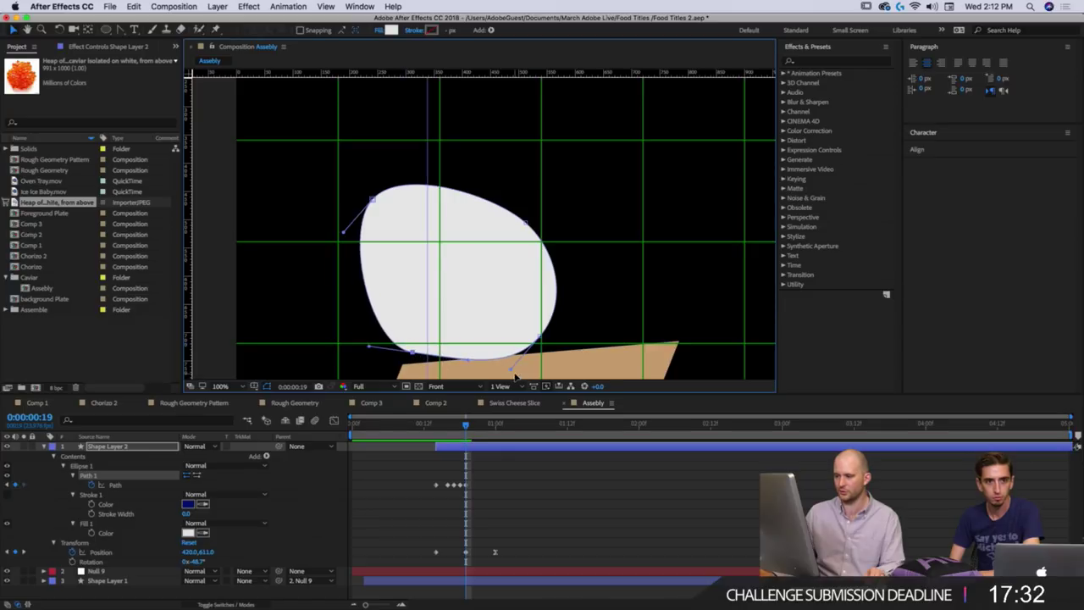
{"action": "left_click_drag", "start_coordinate": [511, 369], "coordinate": [418, 364]}
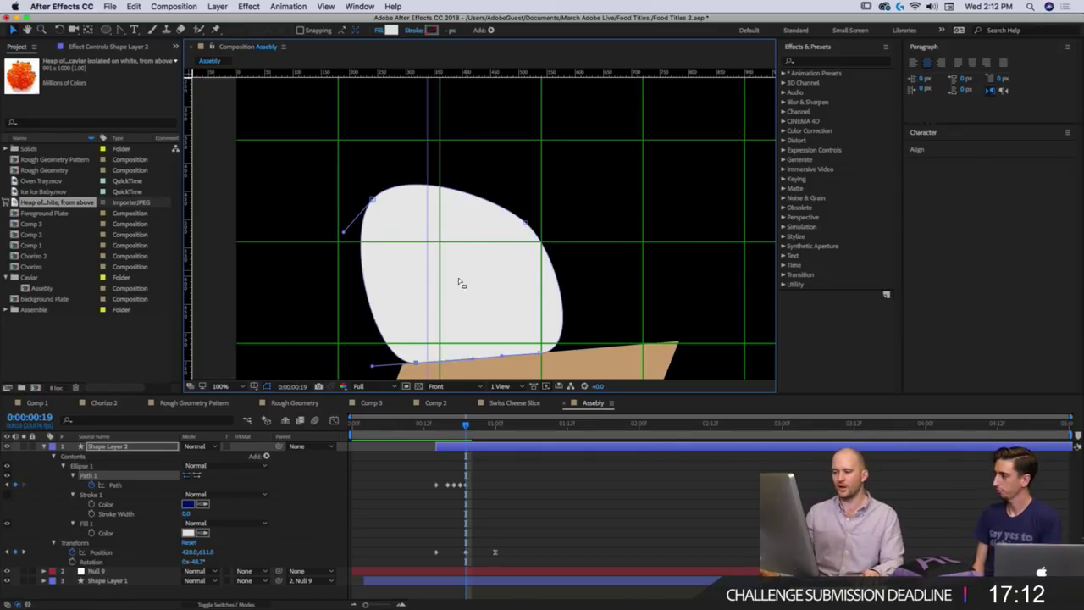
Refine the landing shape by nudging its two upper points outward and lengthening the lower-right point's handle along the base.
{"action": "left_click_drag", "start_coordinate": [370, 202], "coordinate": [362, 198]}
{"action": "left_click_drag", "start_coordinate": [524, 223], "coordinate": [466, 192]}
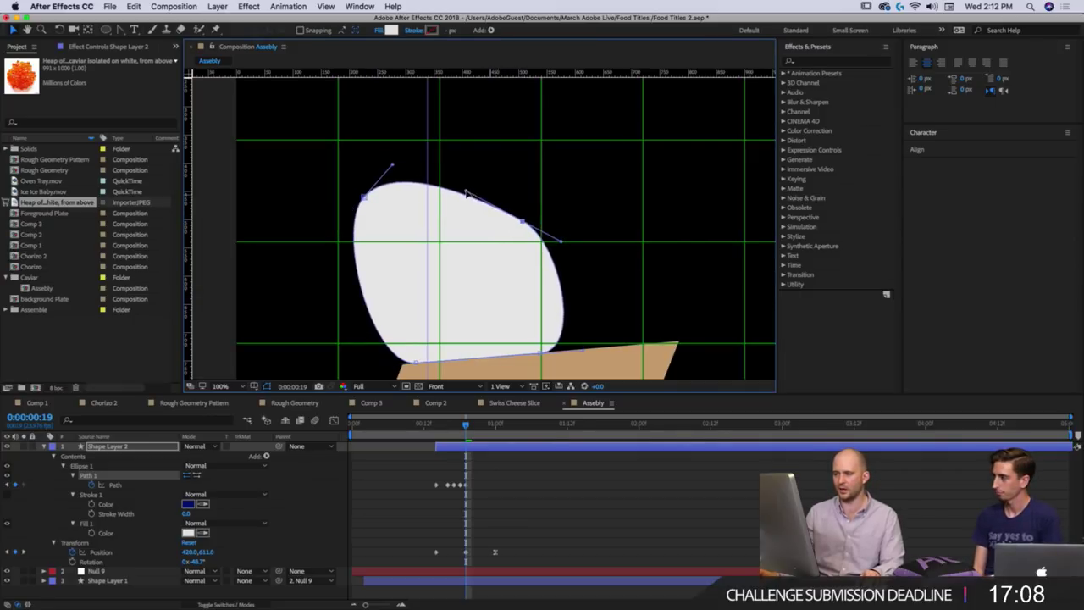
{"action": "left_click_drag", "start_coordinate": [522, 222], "coordinate": [532, 220]}
{"action": "left_click_drag", "start_coordinate": [582, 350], "coordinate": [604, 354]}
Slim the landing shape by pulling in its lower-left curve and upper-right point, and compare it with the shape at 0:00:00:18.
{"action": "key", "text": "comma"}
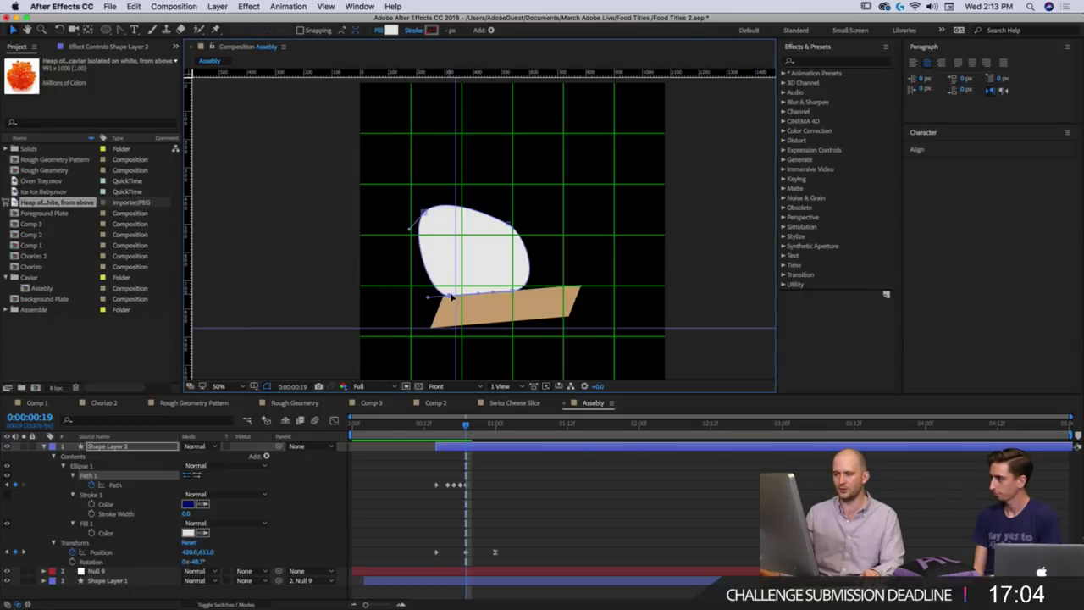
{"action": "left_click_drag", "start_coordinate": [452, 295], "coordinate": [463, 297]}
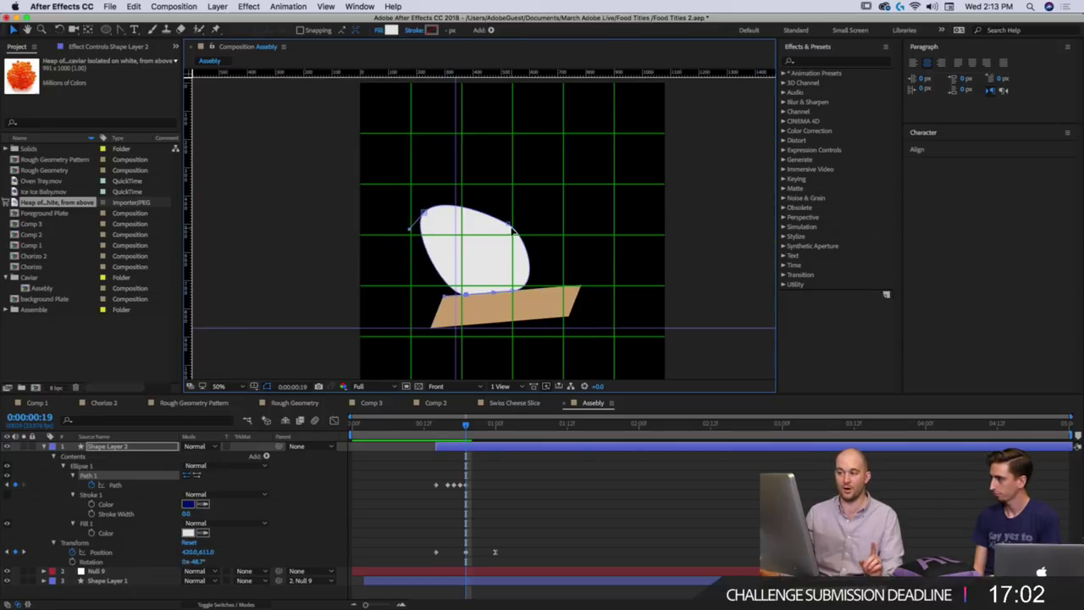
{"action": "left_click_drag", "start_coordinate": [509, 225], "coordinate": [500, 234]}
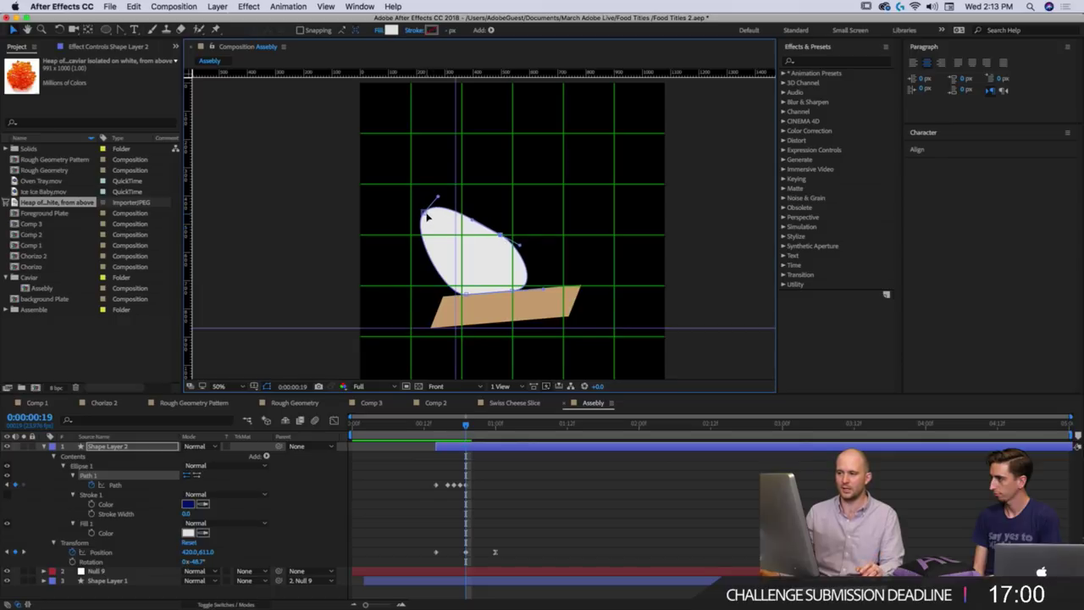
{"action": "left_click", "coordinate": [462, 434]}
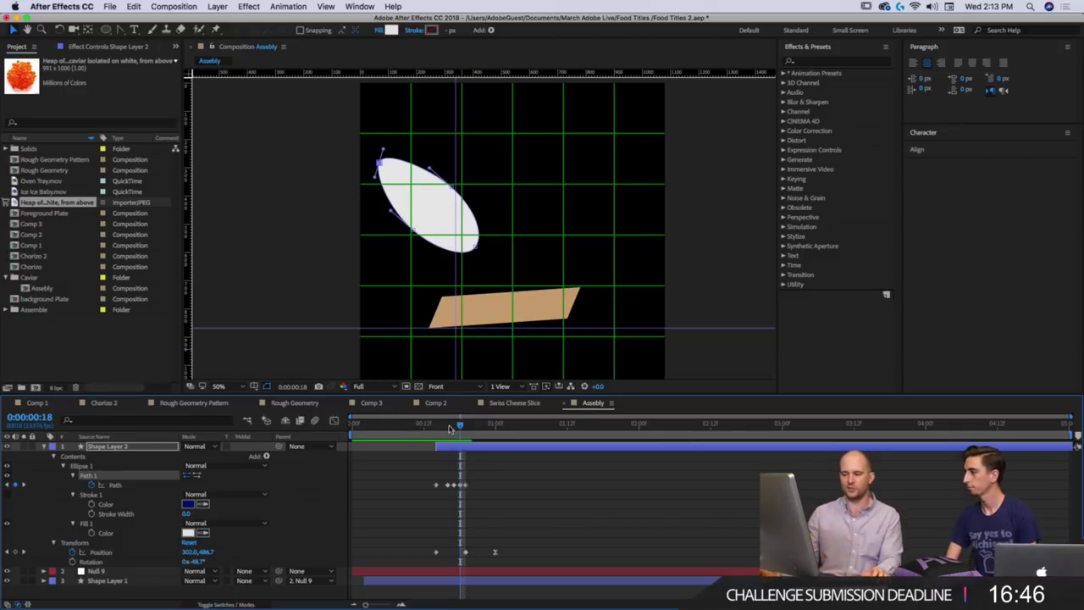
At 0:00:00:19, pull the landing shape's upper-right and lower-right path points inward and preview the landing.
{"action": "left_click_drag", "start_coordinate": [459, 428], "coordinate": [466, 428]}
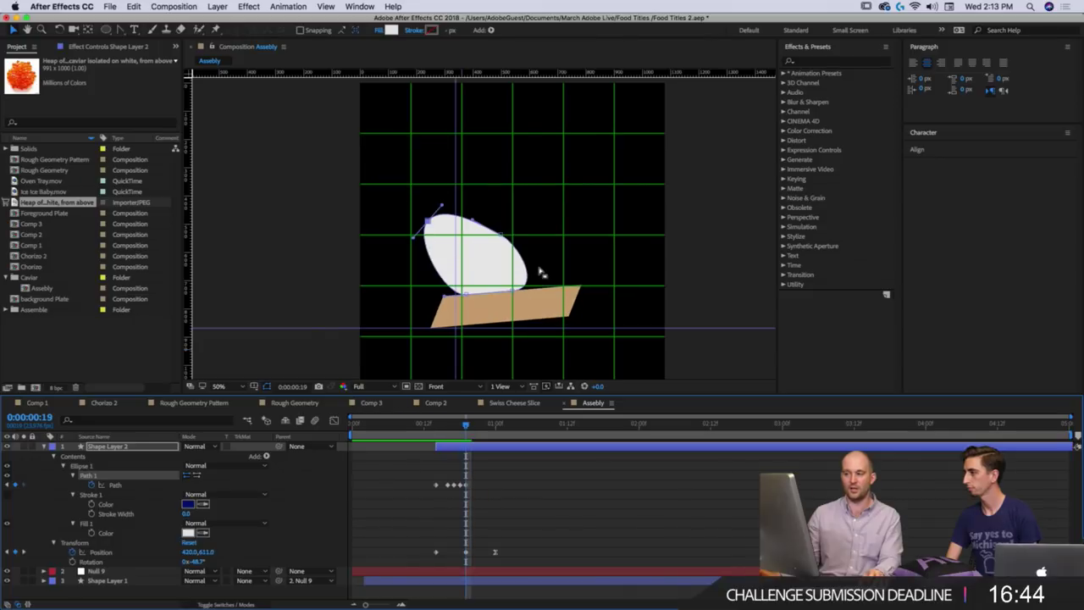
{"action": "left_click", "coordinate": [501, 239]}
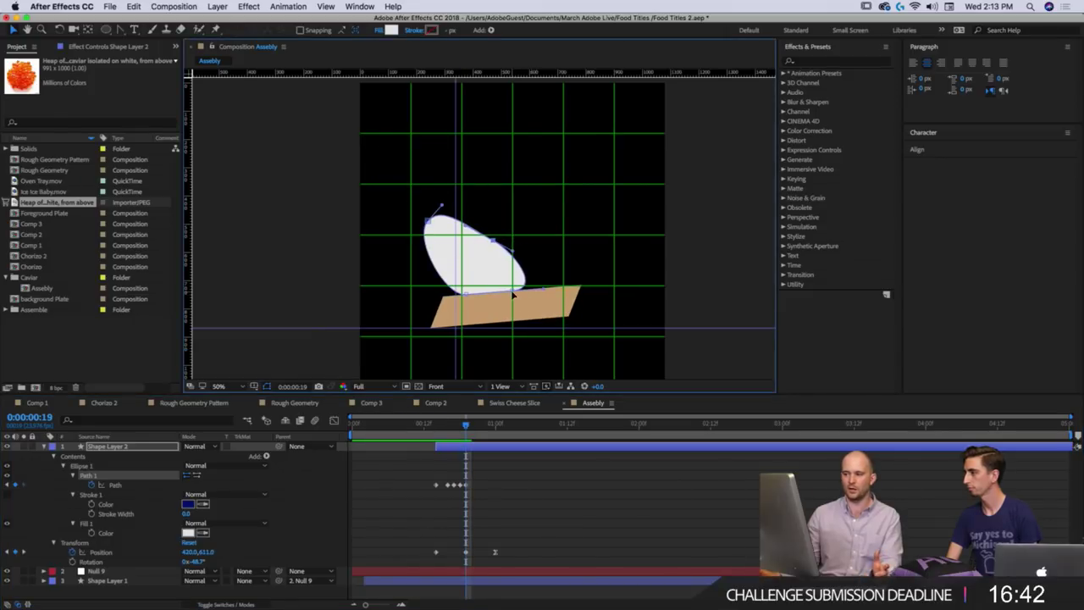
{"action": "left_click_drag", "start_coordinate": [512, 293], "coordinate": [503, 293]}
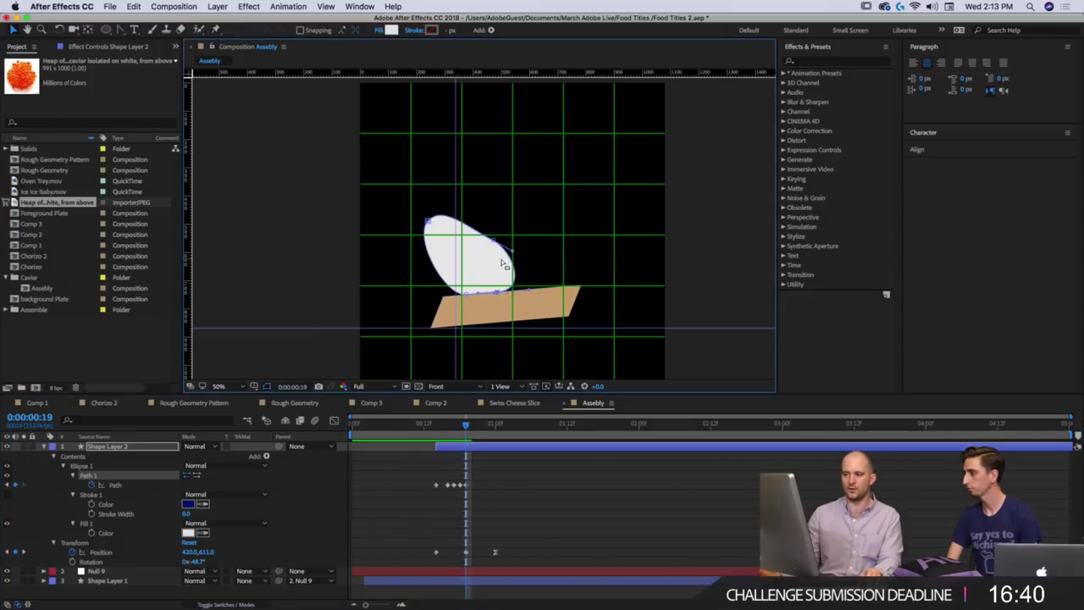
{"action": "left_click_drag", "start_coordinate": [465, 425], "coordinate": [461, 434]}
{"action": "key", "text": "space"}
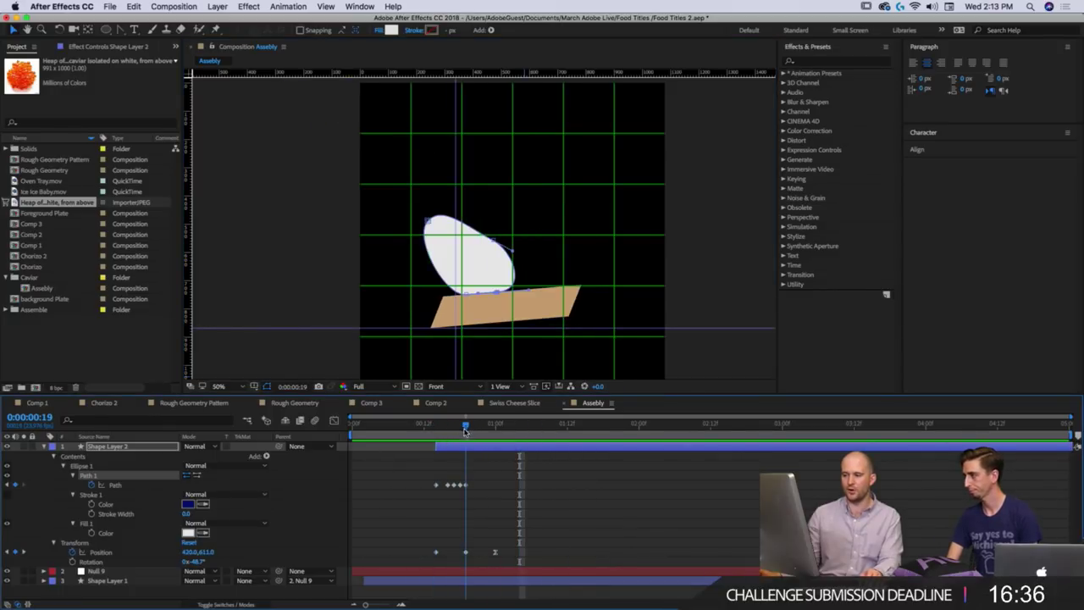
At 0:00:01:00, bring the shape's two bottom path points down and apart so its underside sits on the tan base's top edge.
{"action": "left_click_drag", "start_coordinate": [464, 430], "coordinate": [496, 426]}
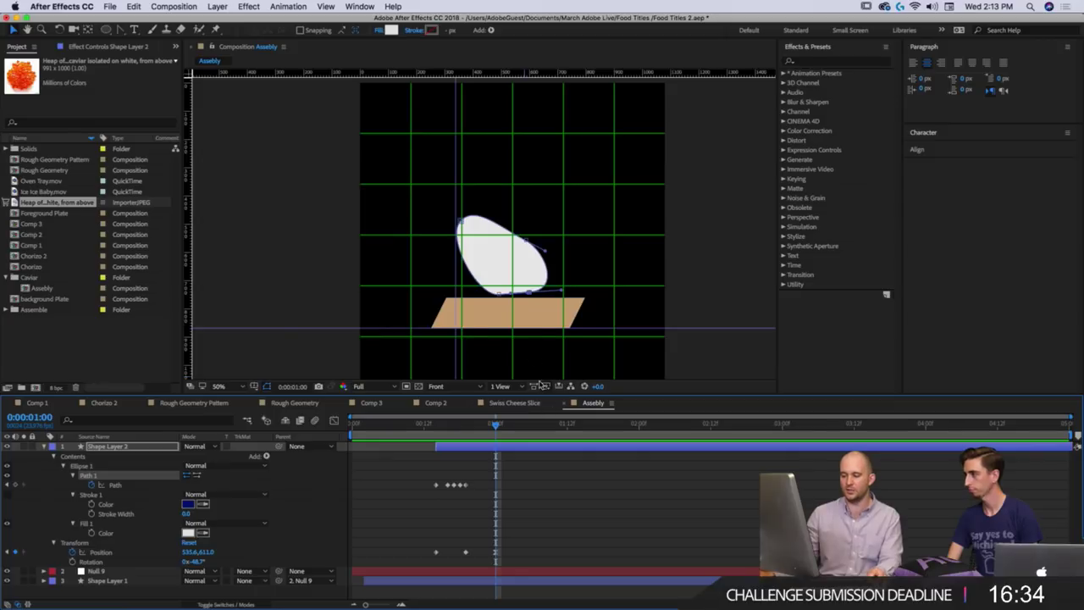
{"action": "scroll", "coordinate": [528, 303], "scroll_direction": "up", "scroll_amount": 1}
{"action": "left_click_drag", "start_coordinate": [529, 283], "coordinate": [559, 290]}
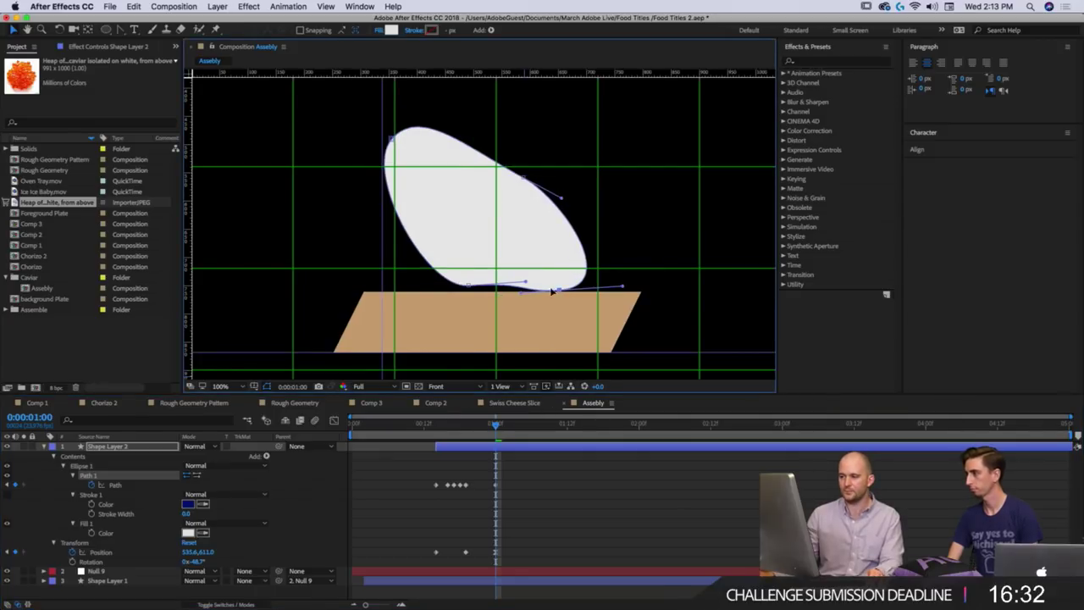
{"action": "mouse_move", "coordinate": [470, 285]}
{"action": "left_mouse_down"}
{"action": "mouse_move", "coordinate": [460, 292]}
{"action": "mouse_move", "coordinate": [517, 291]}
{"action": "mouse_move", "coordinate": [460, 295]}
{"action": "left_mouse_up"}
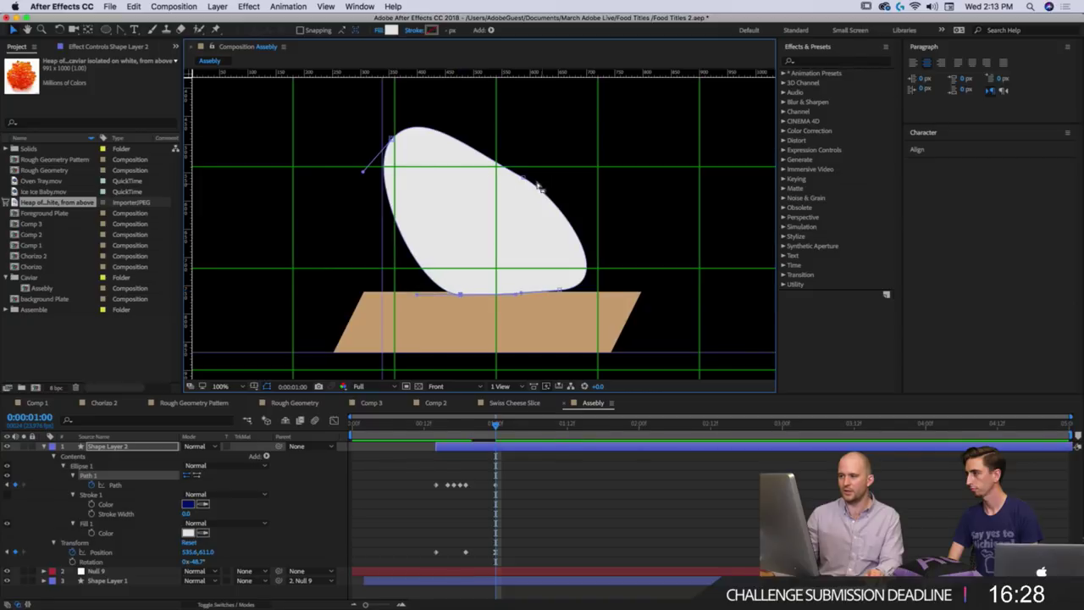
Squash the shape at 0:00:01:00 into a low dome by lowering its upper points, spreading the right side, and leveling the bottom-right handle.
{"action": "left_click_drag", "start_coordinate": [523, 178], "coordinate": [577, 208]}
{"action": "left_click_drag", "start_coordinate": [394, 142], "coordinate": [383, 254]}
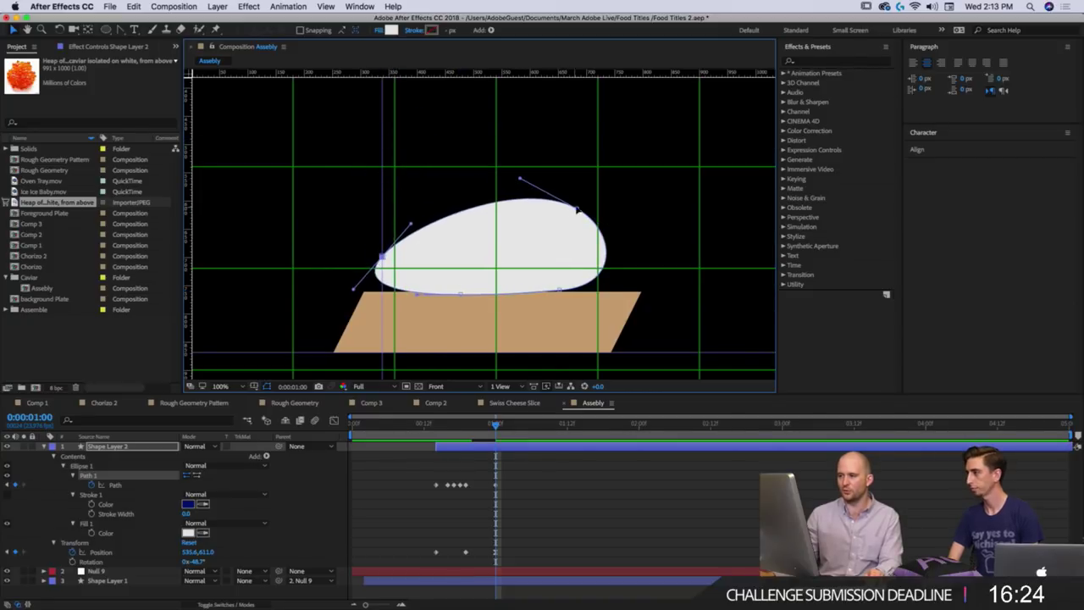
{"action": "left_click_drag", "start_coordinate": [576, 208], "coordinate": [598, 235]}
{"action": "left_click_drag", "start_coordinate": [559, 289], "coordinate": [642, 294]}
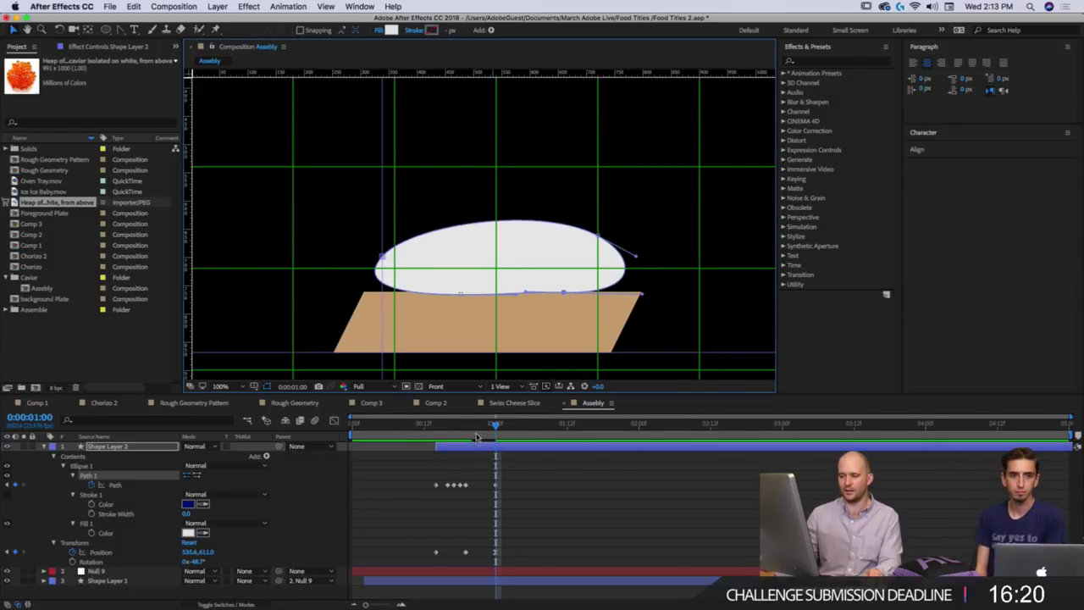
Preview the landing, move the flattened shape's Path keyframe earlier to 0:00:00:22, and replay the squash.
{"action": "left_click_drag", "start_coordinate": [477, 437], "coordinate": [423, 443]}
{"action": "scroll", "coordinate": [489, 196], "scroll_direction": "down", "scroll_amount": 1}
{"action": "key", "text": "space"}
{"action": "key", "text": "space"}
{"action": "key", "text": "space"}
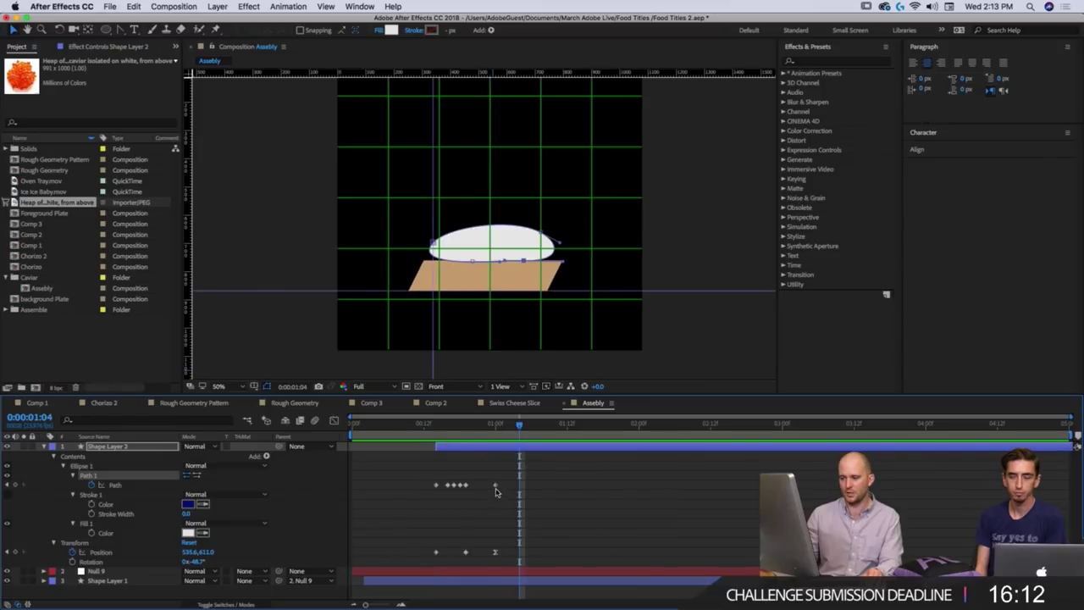
{"action": "left_click", "coordinate": [431, 433]}
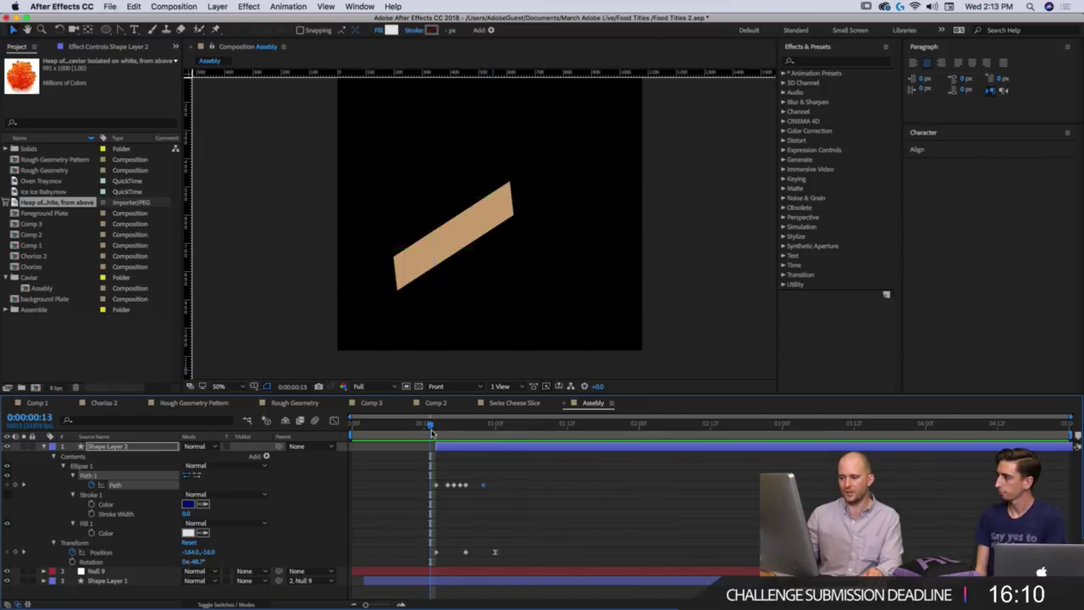
{"action": "left_click_drag", "start_coordinate": [431, 433], "coordinate": [486, 440]}
{"action": "key", "text": "space"}
{"action": "key", "text": "space"}
{"action": "key", "text": "space"}
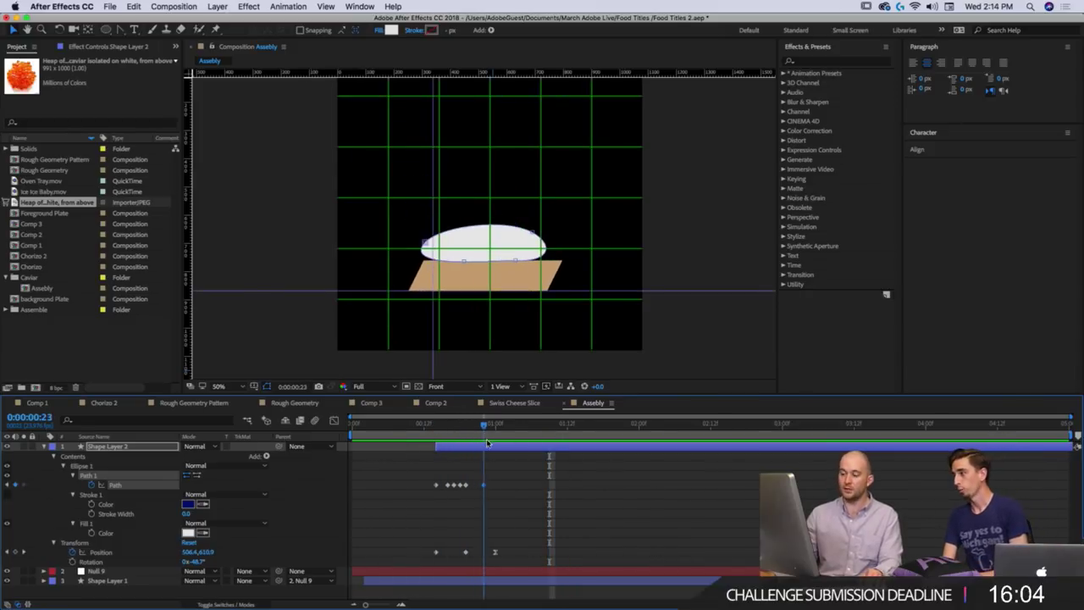
At 0:00:00:23, pull the dome's upper-left point inward, lower its upper-right point slightly, and align the bottom-right point with the base.
{"action": "left_click", "coordinate": [438, 240]}
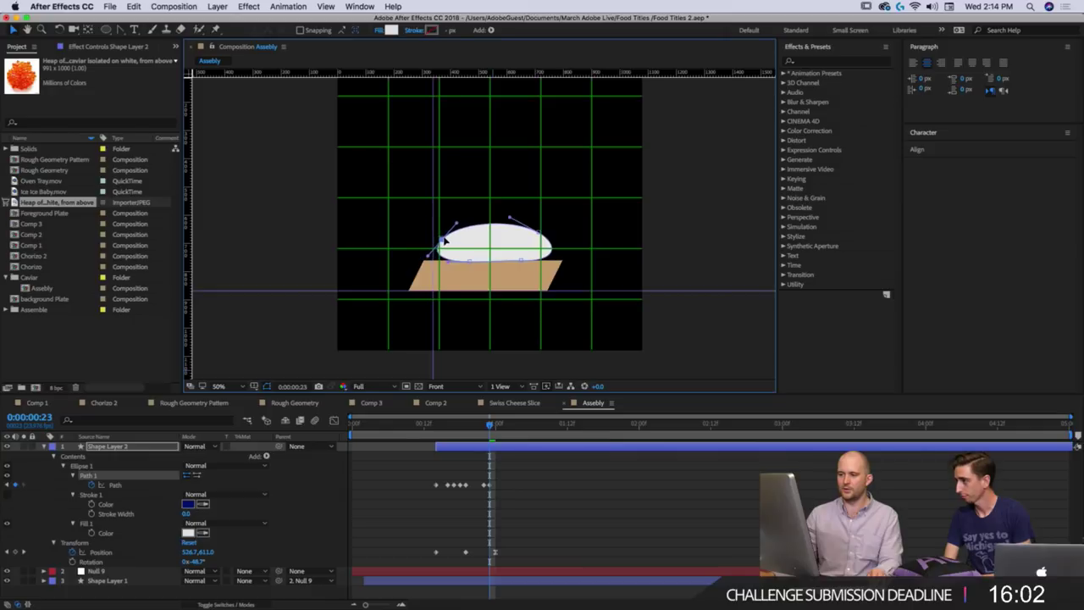
{"action": "left_click_drag", "start_coordinate": [538, 236], "coordinate": [543, 241]}
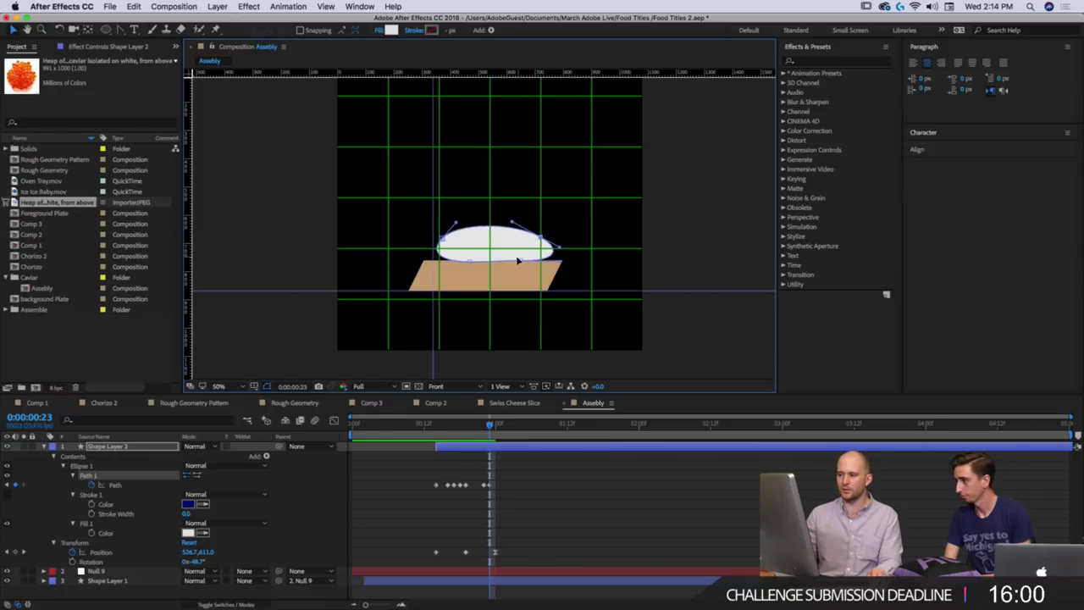
{"action": "scroll", "coordinate": [519, 263], "scroll_direction": "up", "scroll_amount": 2}
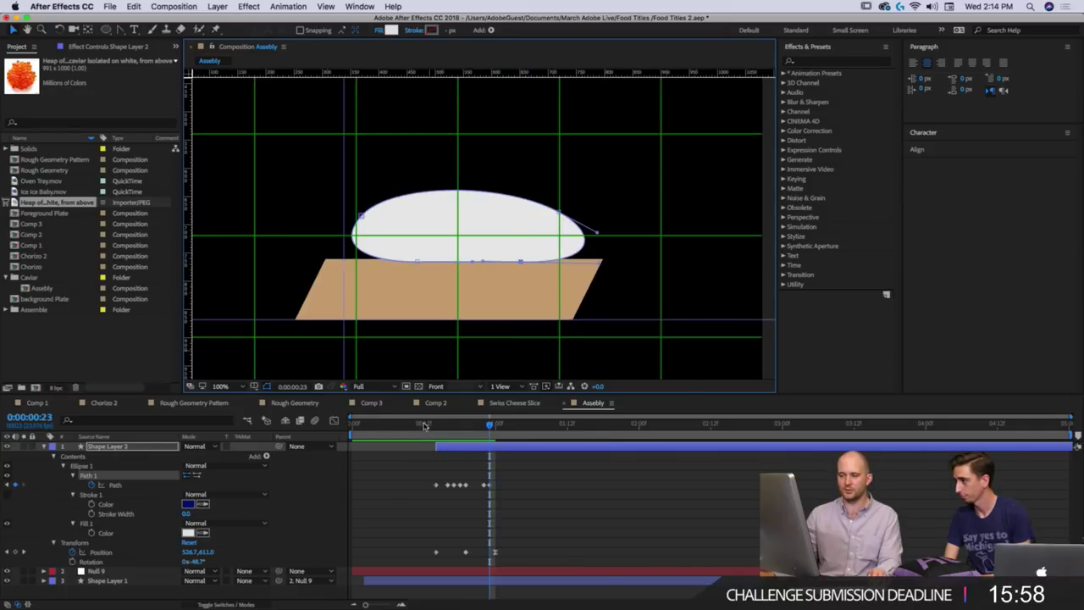
Move Shape Layer 2 below Shape Layer 1 in the layer stack and preview the whole animation.
{"action": "left_click", "coordinate": [44, 447]}
{"action": "left_click_drag", "start_coordinate": [106, 446], "coordinate": [106, 470]}
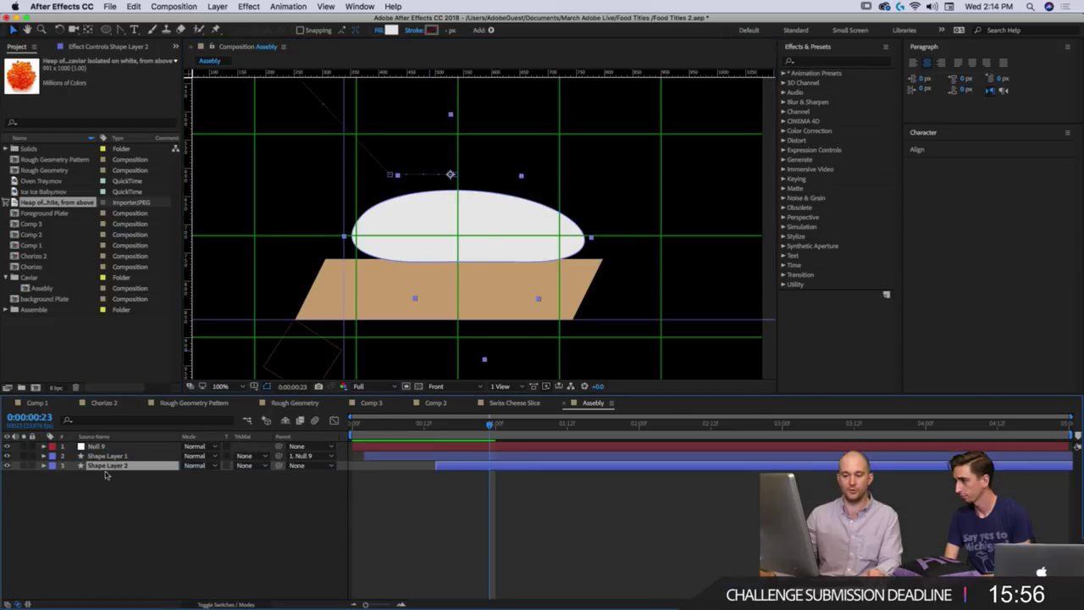
{"action": "left_click", "coordinate": [467, 511]}
{"action": "left_click", "coordinate": [441, 455]}
{"action": "key", "text": "space"}
{"action": "scroll", "coordinate": [469, 268], "scroll_direction": "down", "scroll_amount": 2}
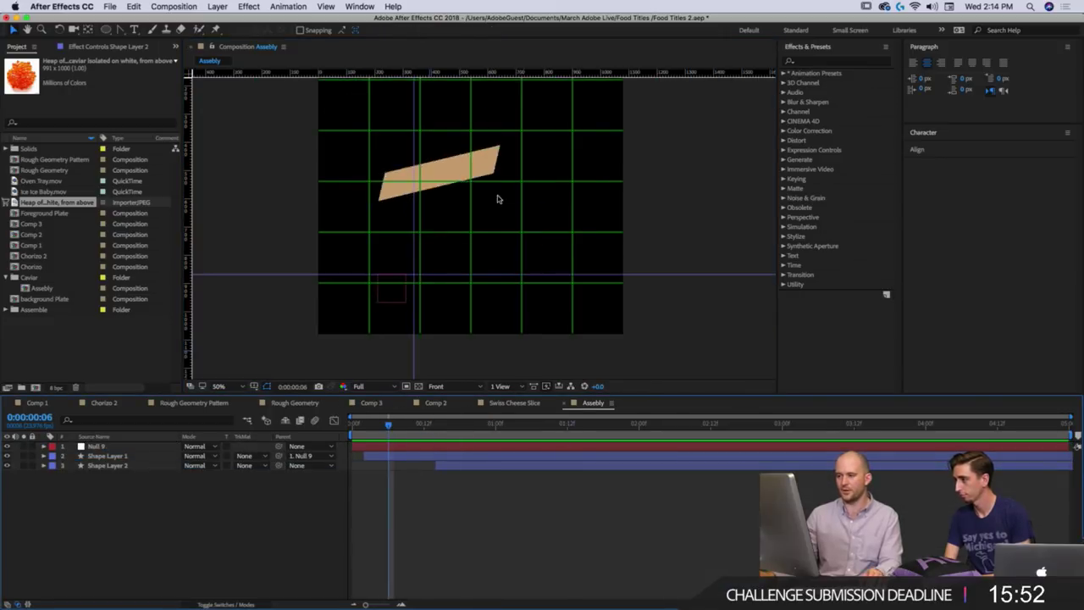
{"action": "scroll", "coordinate": [511, 198], "scroll_direction": "down", "scroll_amount": 2}
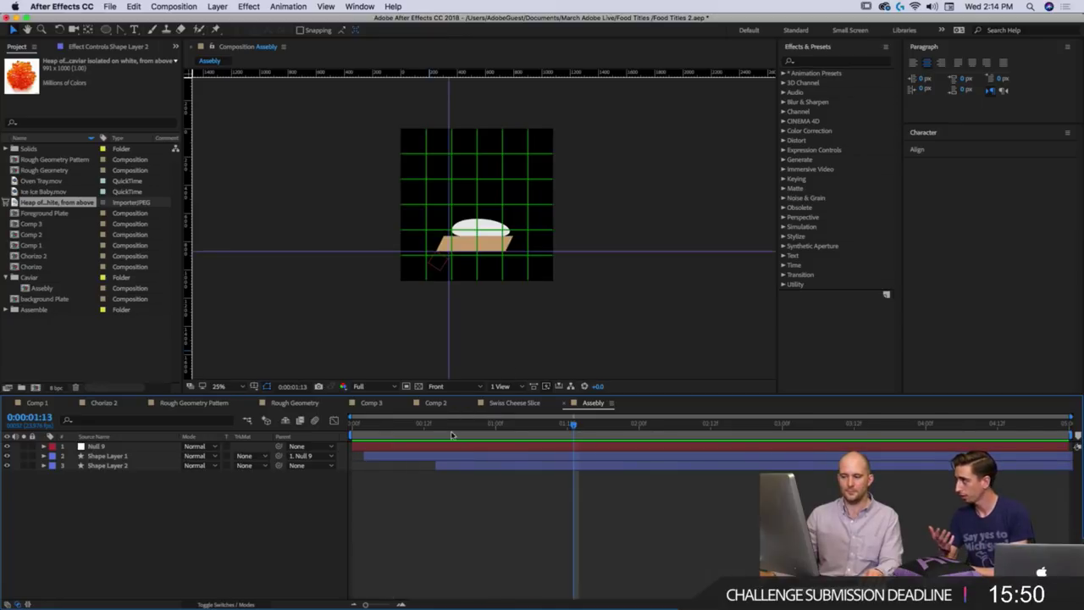
Reveal Shape Layer 2's keyframes and, at 0:00:00:22, raise the white shape's upper-right path point slightly inward.
{"action": "left_click", "coordinate": [483, 226]}
{"action": "key", "text": "u"}
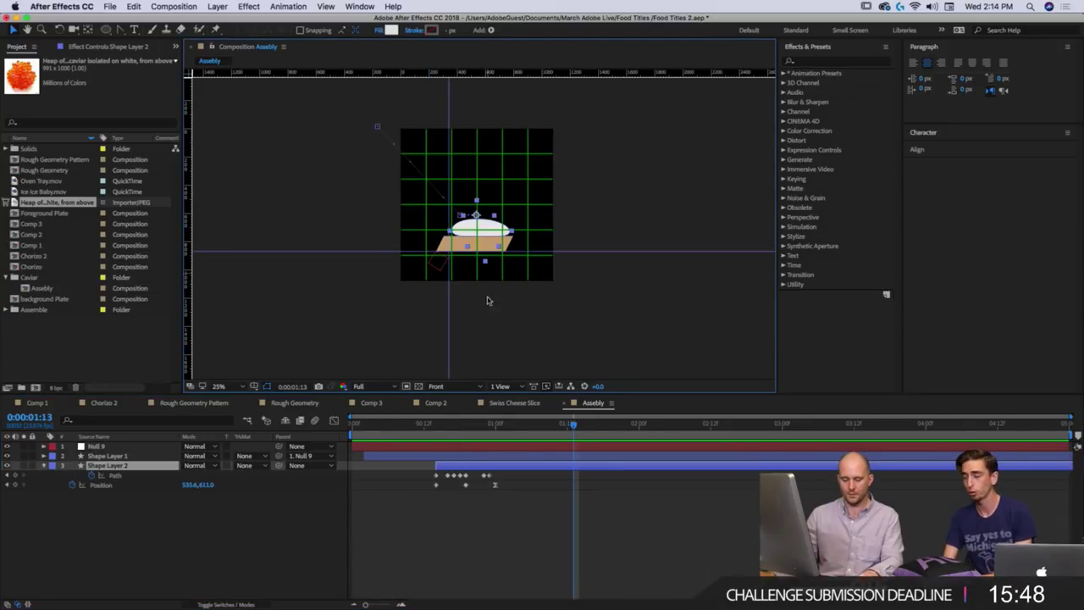
{"action": "left_click", "coordinate": [484, 425]}
{"action": "mouse_move", "coordinate": [483, 425]}
{"action": "left_mouse_down"}
{"action": "mouse_move", "coordinate": [466, 425]}
{"action": "mouse_move", "coordinate": [477, 425]}
{"action": "left_mouse_up"}
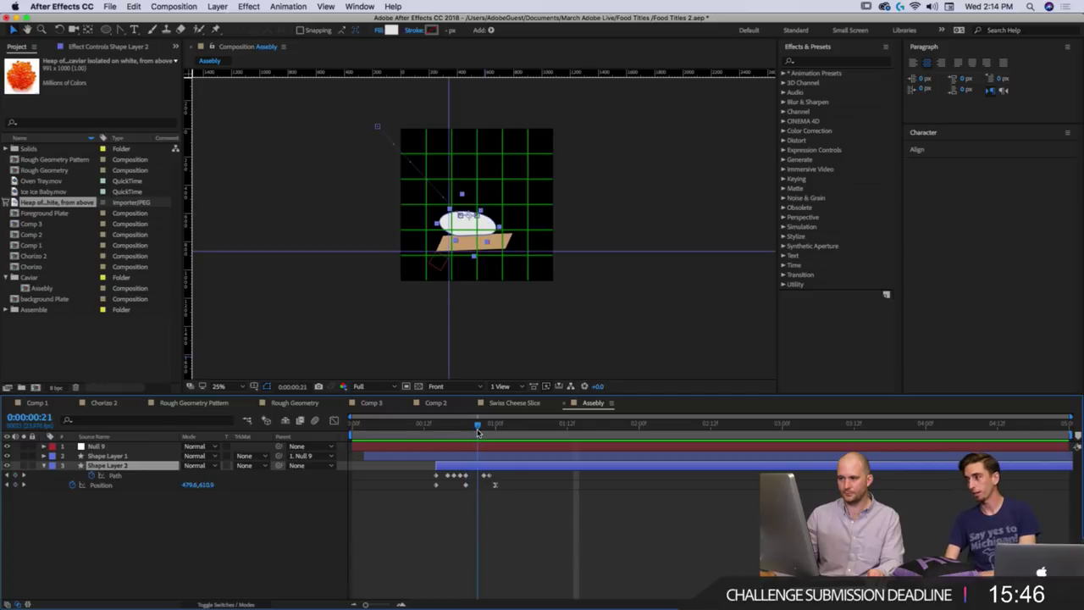
{"action": "scroll", "coordinate": [446, 199], "scroll_direction": "up", "scroll_amount": 2}
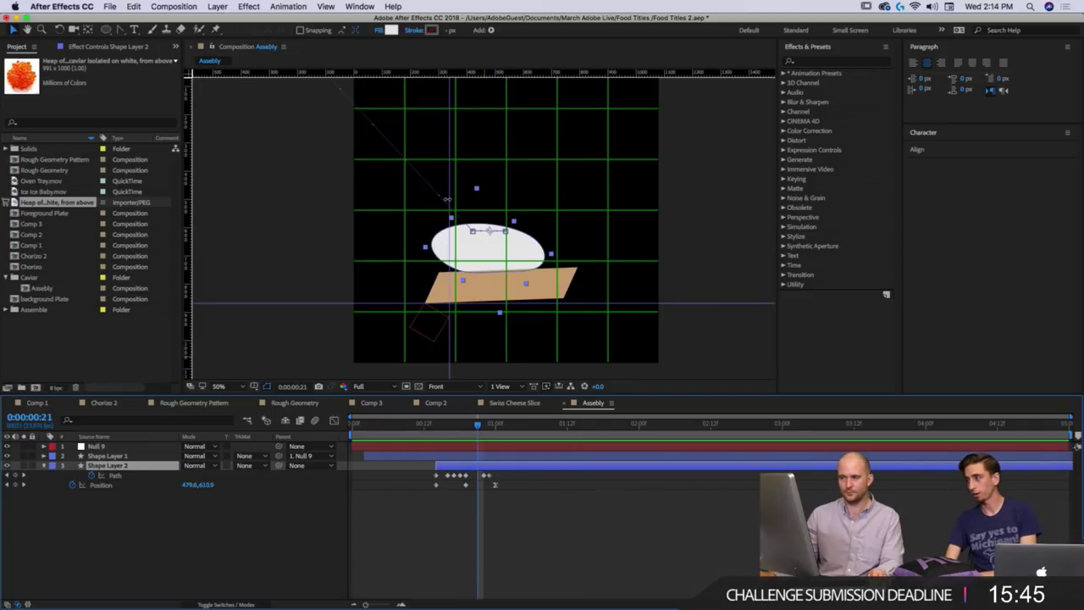
{"action": "left_click_drag", "start_coordinate": [478, 426], "coordinate": [480, 430]}
{"action": "left_click", "coordinate": [485, 476]}
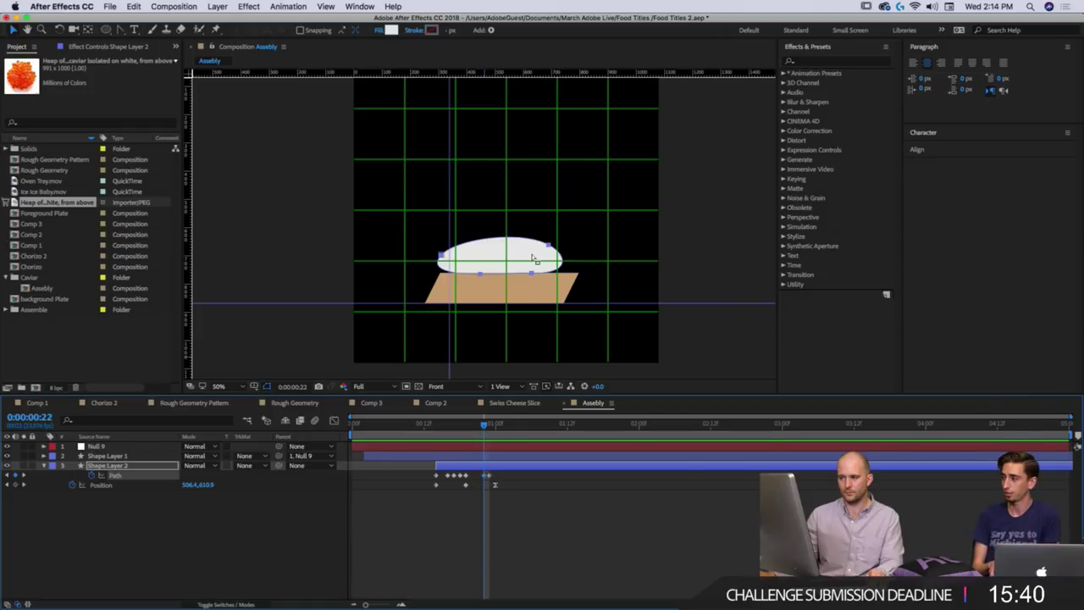
{"action": "left_click_drag", "start_coordinate": [549, 245], "coordinate": [543, 240]}
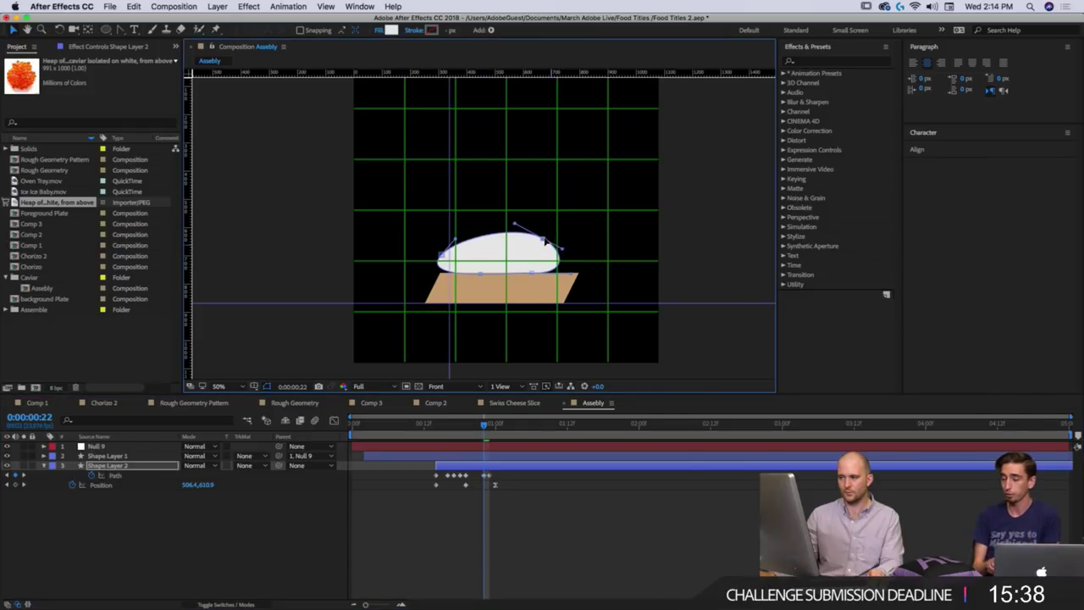
Move the last Path keyframe to 0:00:01:00, then at 0:00:00:23 pull the upper-right point outward and the upper-left point inward and down.
{"action": "left_click", "coordinate": [476, 426]}
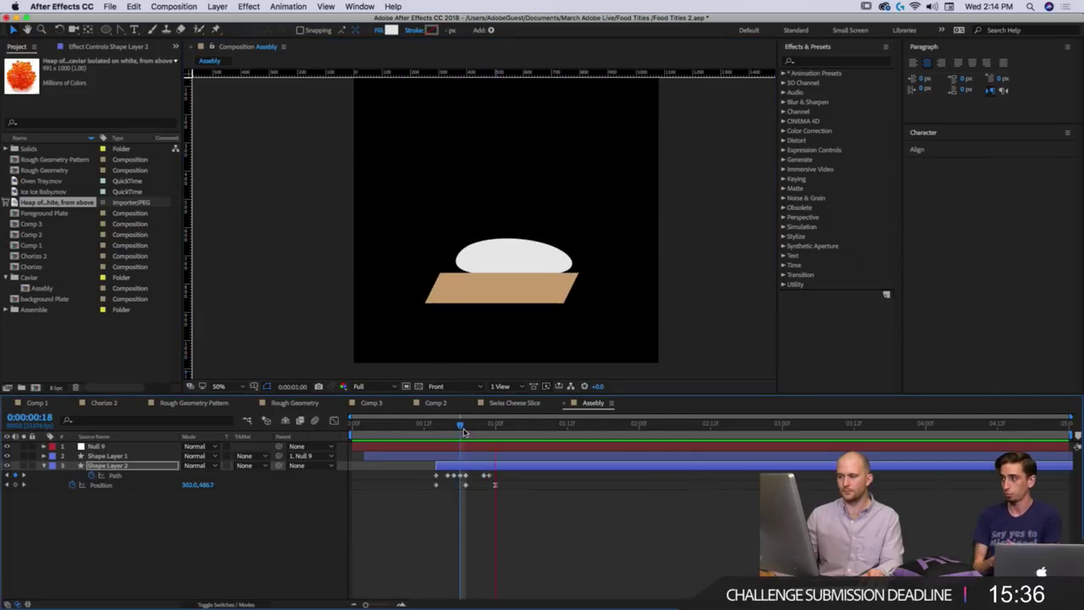
{"action": "left_click_drag", "start_coordinate": [476, 432], "coordinate": [488, 430]}
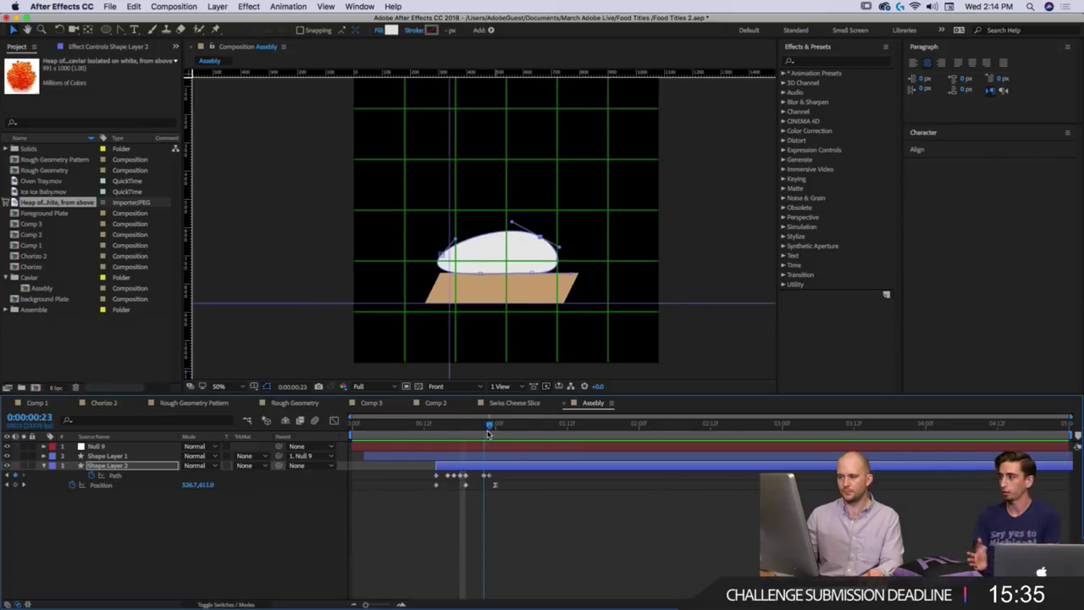
{"action": "left_click", "coordinate": [493, 477]}
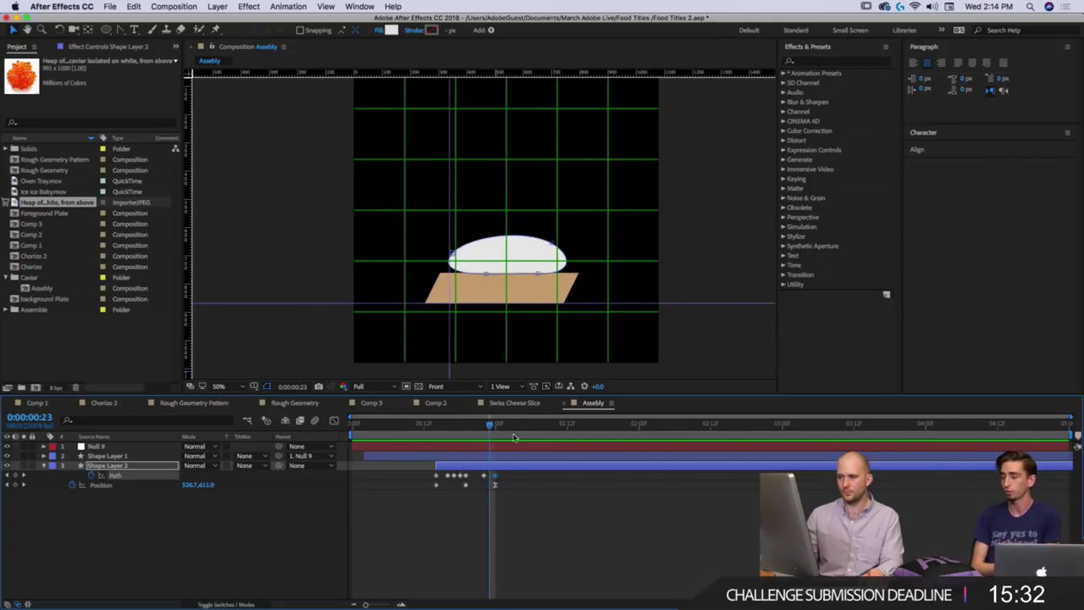
{"action": "left_click_drag", "start_coordinate": [551, 243], "coordinate": [560, 240]}
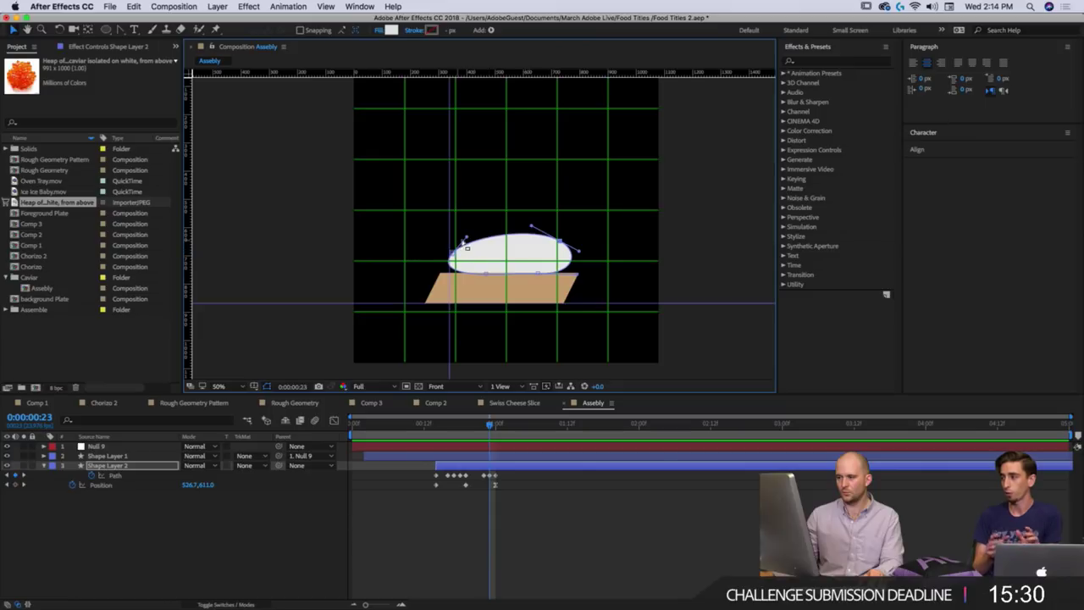
{"action": "left_click_drag", "start_coordinate": [463, 242], "coordinate": [463, 255]}
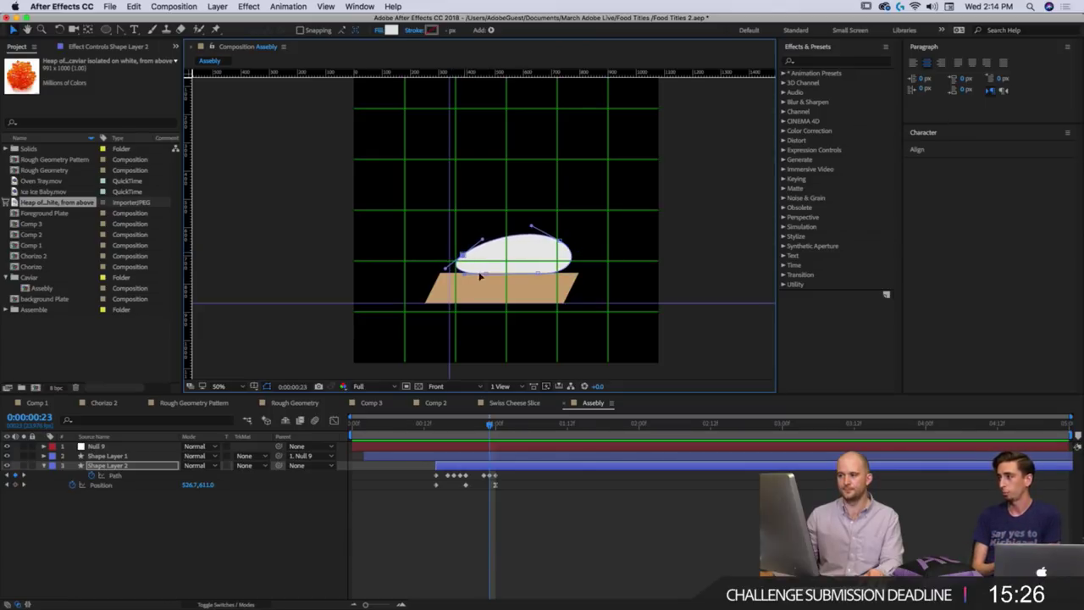
Delete the Path keyframe at 0:00:01:00 and move the 0:00:00:23 keyframe into its place.
{"action": "left_click_drag", "start_coordinate": [467, 447], "coordinate": [496, 438]}
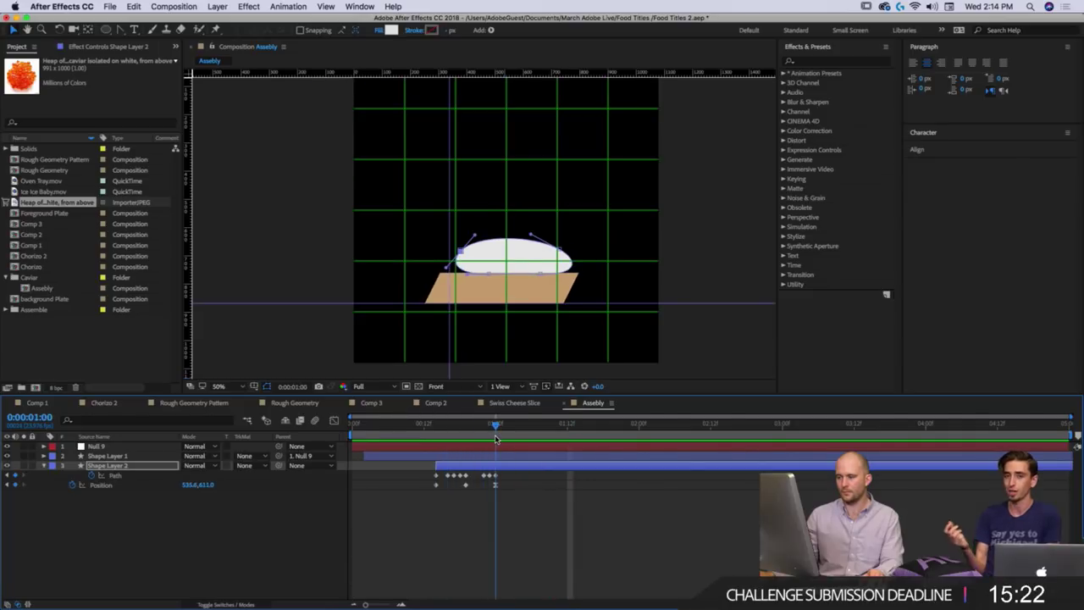
{"action": "left_click", "coordinate": [496, 477]}
{"action": "key", "text": "Delete"}
{"action": "left_click_drag", "start_coordinate": [489, 476], "coordinate": [495, 475]}
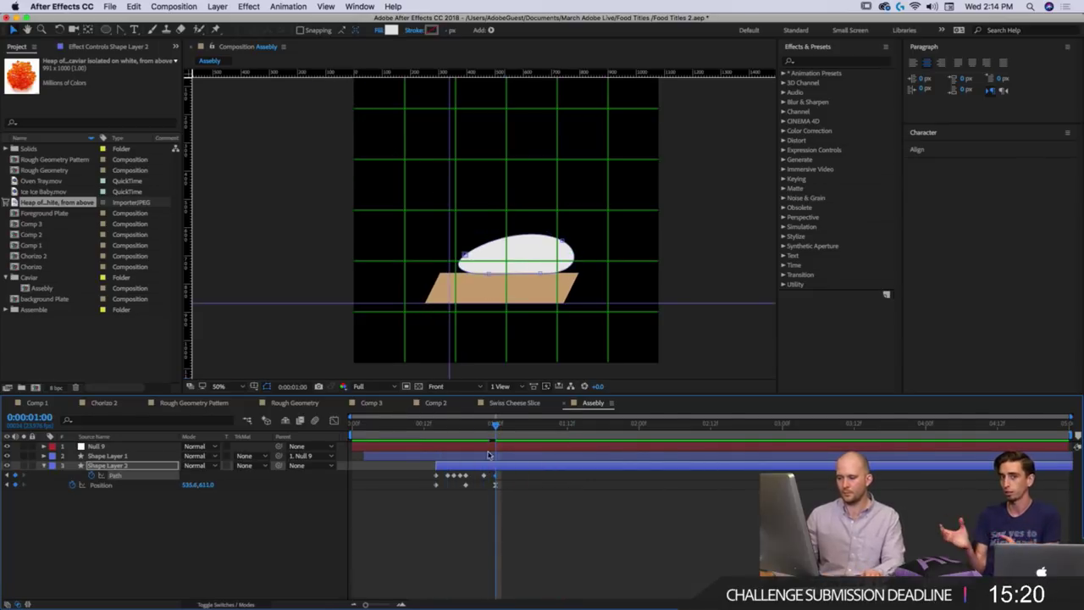
Preview the slide from about 0:00:00:18 and apply Easy Ease to the final Path keyframe.
{"action": "left_click", "coordinate": [459, 428]}
{"action": "key", "text": "space"}
{"action": "mouse_move", "coordinate": [460, 429]}
{"action": "left_mouse_down"}
{"action": "mouse_move", "coordinate": [430, 429]}
{"action": "mouse_move", "coordinate": [478, 426]}
{"action": "left_mouse_up"}
{"action": "key", "text": "space"}
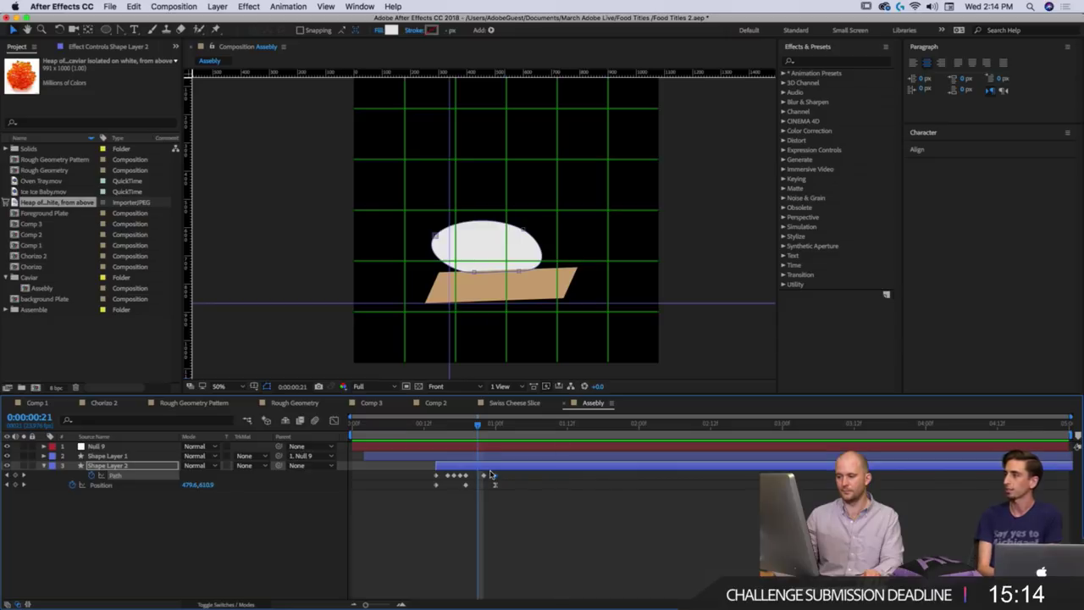
{"action": "key", "text": "comma"}
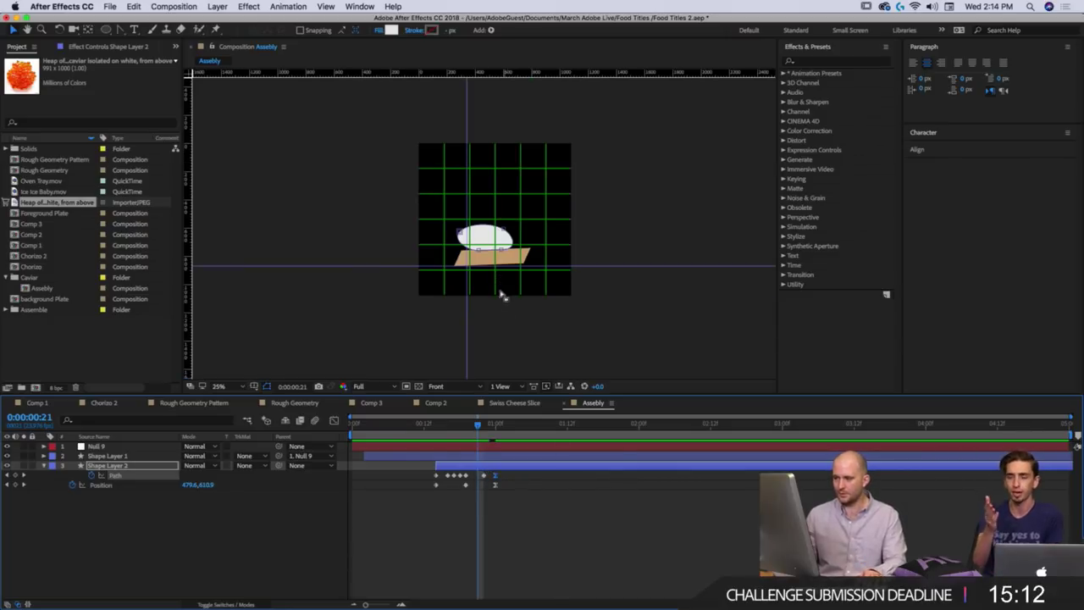
Move the eased Path keyframe to 0:00:01:02 and replay the landing from 0:00:00:12.
{"action": "left_click", "coordinate": [424, 422]}
{"action": "key", "text": "comma"}
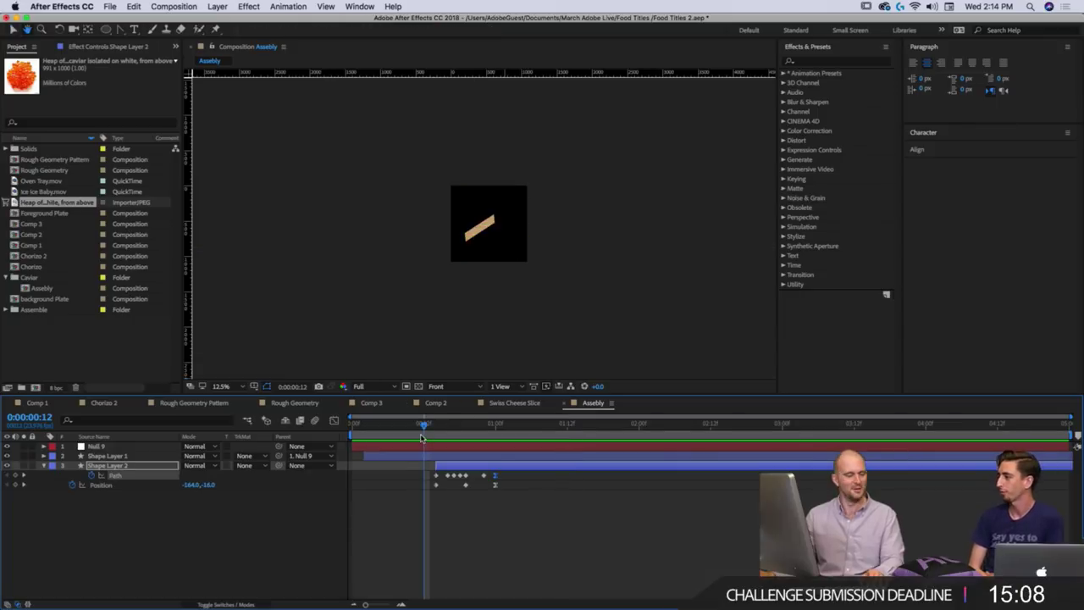
{"action": "key", "text": "space"}
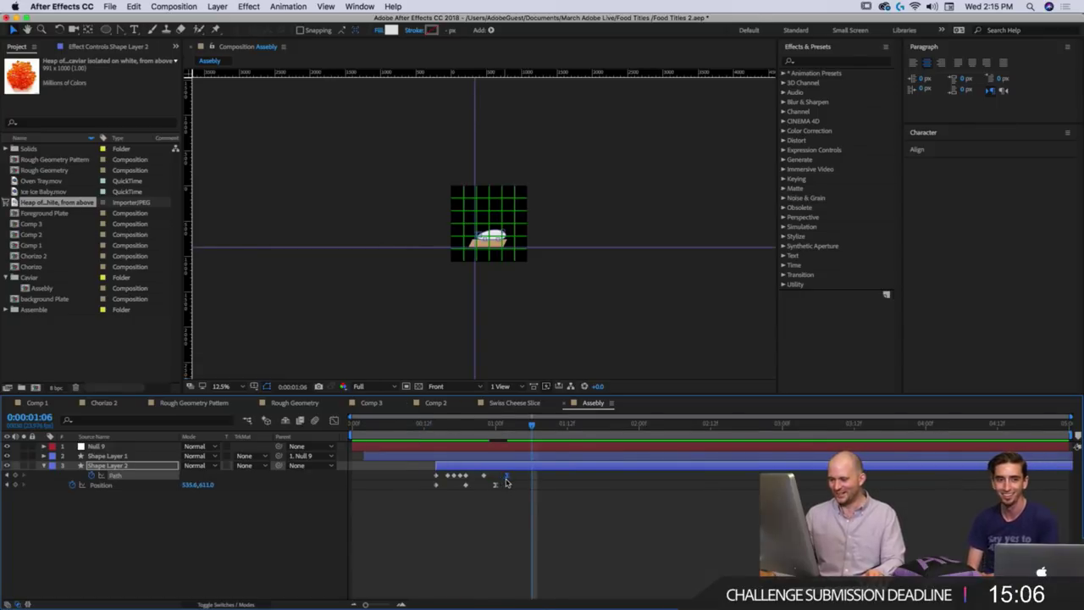
{"action": "left_click", "coordinate": [436, 427]}
{"action": "key", "text": "space"}
{"action": "left_click_drag", "start_coordinate": [436, 428], "coordinate": [425, 426]}
{"action": "scroll", "coordinate": [457, 271], "scroll_direction": "up", "scroll_amount": 2}
{"action": "key", "text": "space"}
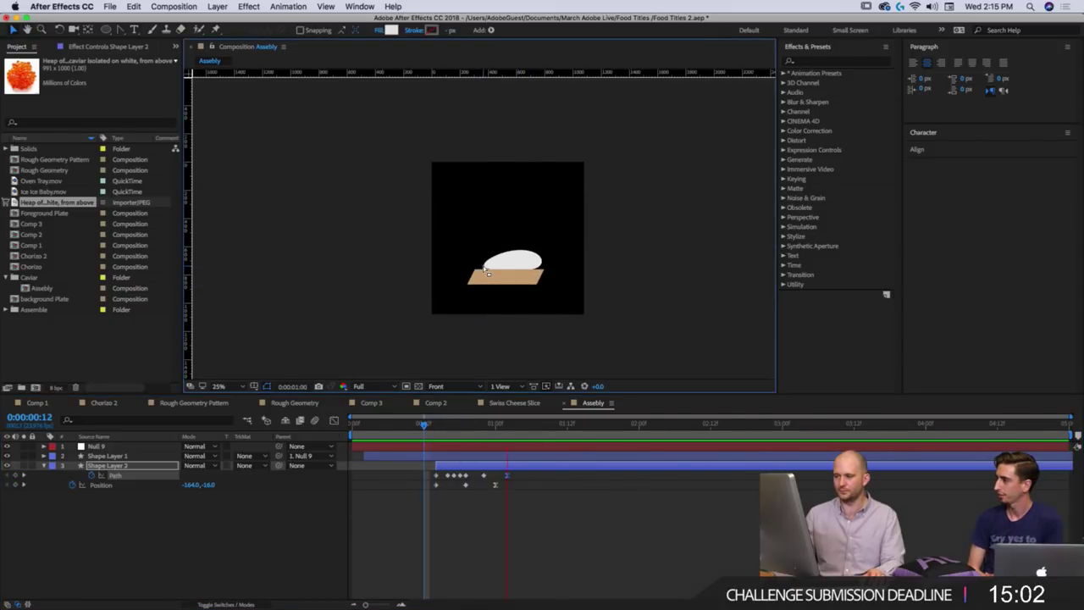
Replay the white shape's landing and slide from about 0:00:00:12, then play the animation from near its start.
{"action": "key", "text": "space"}
{"action": "left_click", "coordinate": [420, 427]}
{"action": "key", "text": "space"}
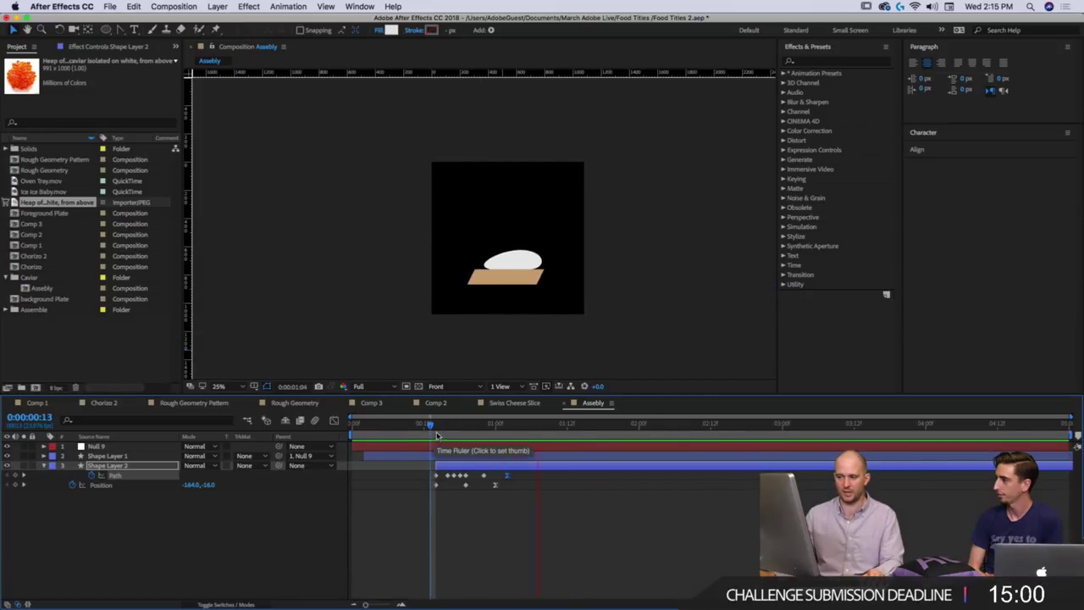
{"action": "key", "text": "space"}
{"action": "left_click_drag", "start_coordinate": [420, 431], "coordinate": [363, 433]}
{"action": "key", "text": "space"}
{"action": "key", "text": "space"}
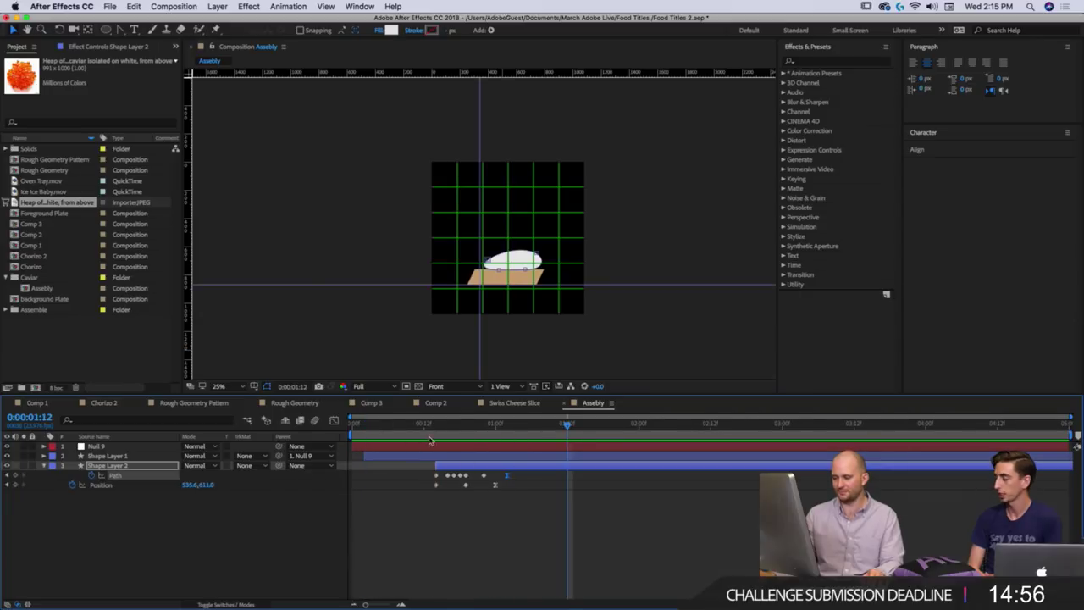
Deselect all layers and preview the whole assembly animation from the beginning.
{"action": "left_click", "coordinate": [519, 428]}
{"action": "left_click", "coordinate": [523, 505]}
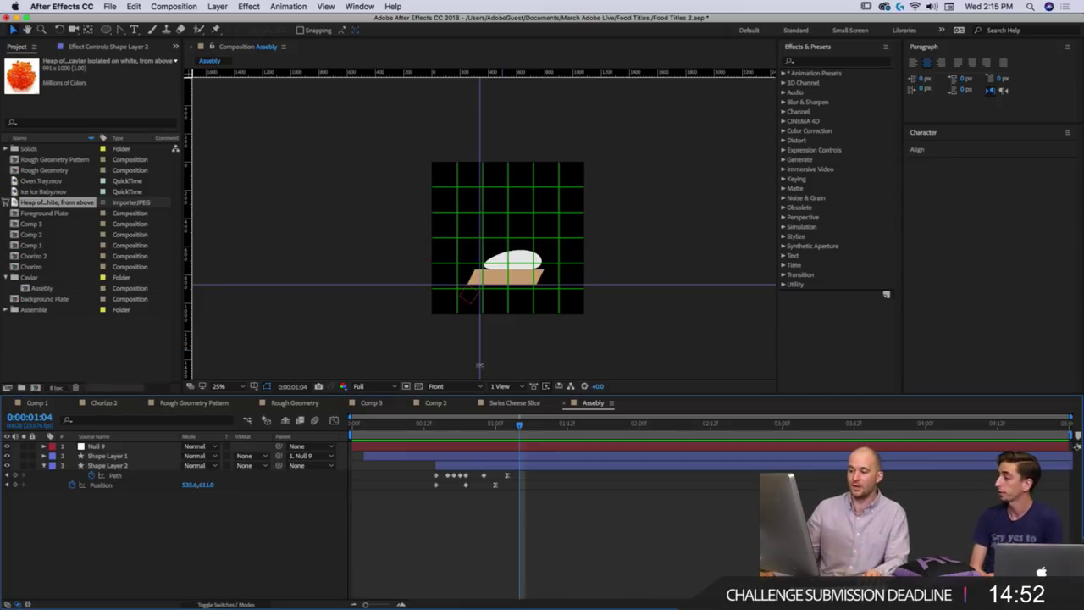
{"action": "left_click", "coordinate": [355, 427]}
{"action": "key", "text": "space"}
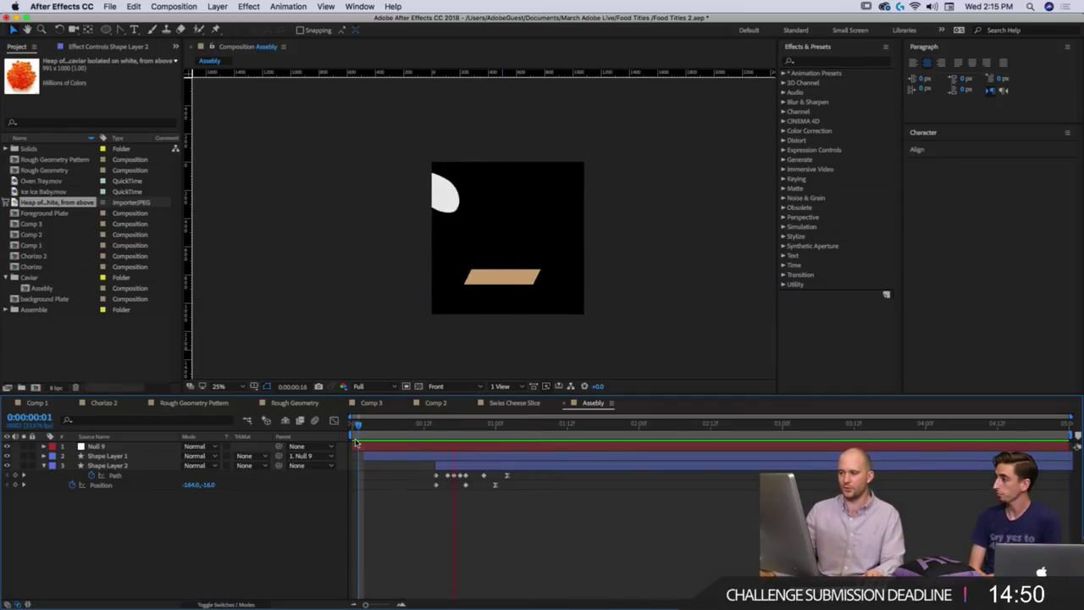
{"action": "key", "text": "space"}
Switch to Illustrator, copy the green curved path from the tilted food stack artwork, and return to After Effects.
{"action": "key", "text": "super+Tab"}
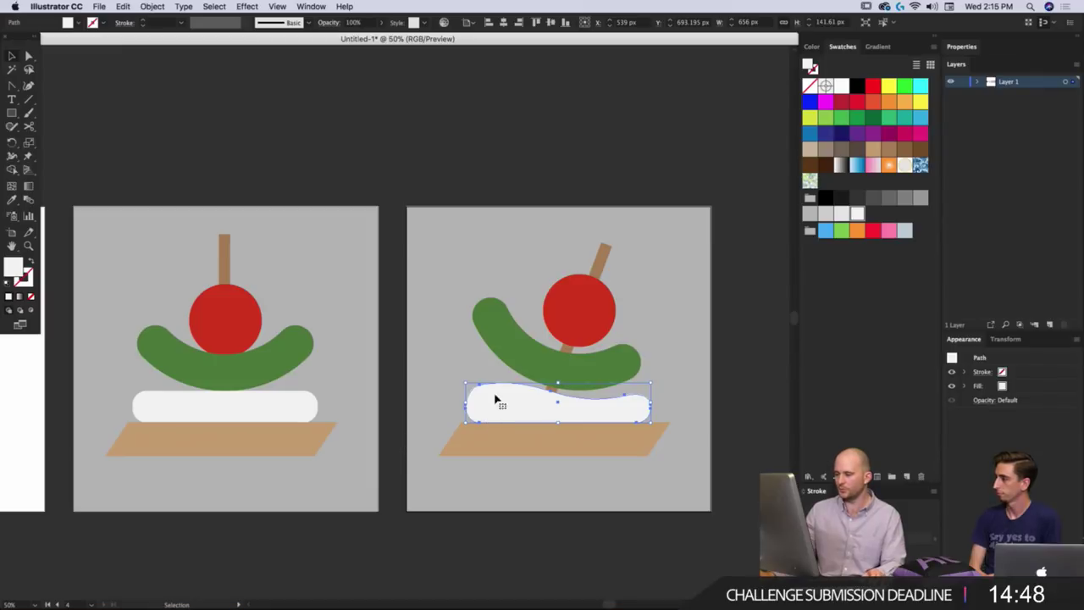
{"action": "left_click", "coordinate": [601, 366]}
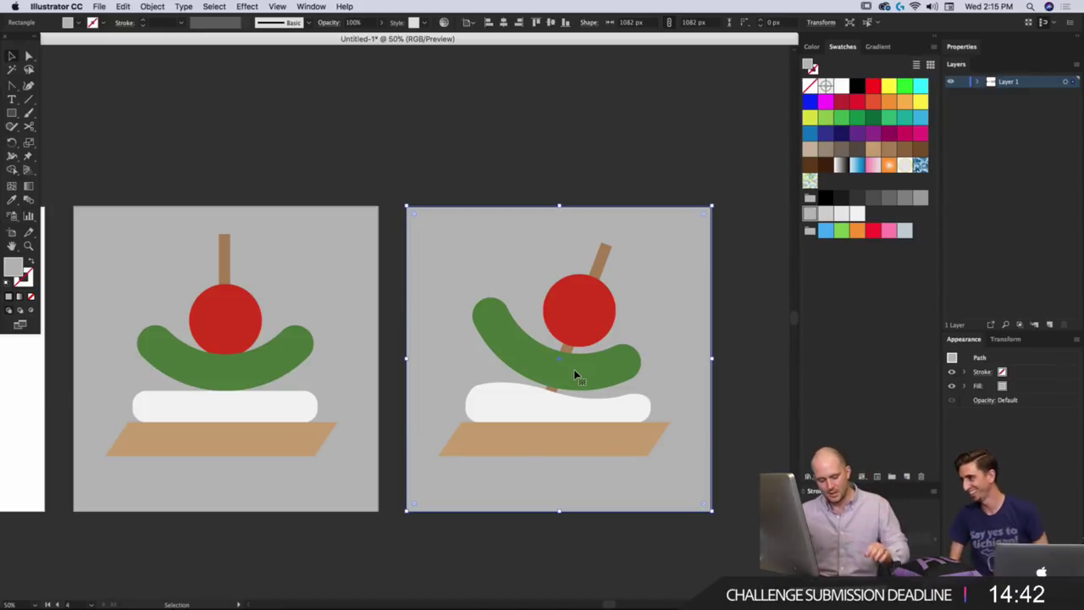
{"action": "left_click", "coordinate": [736, 336]}
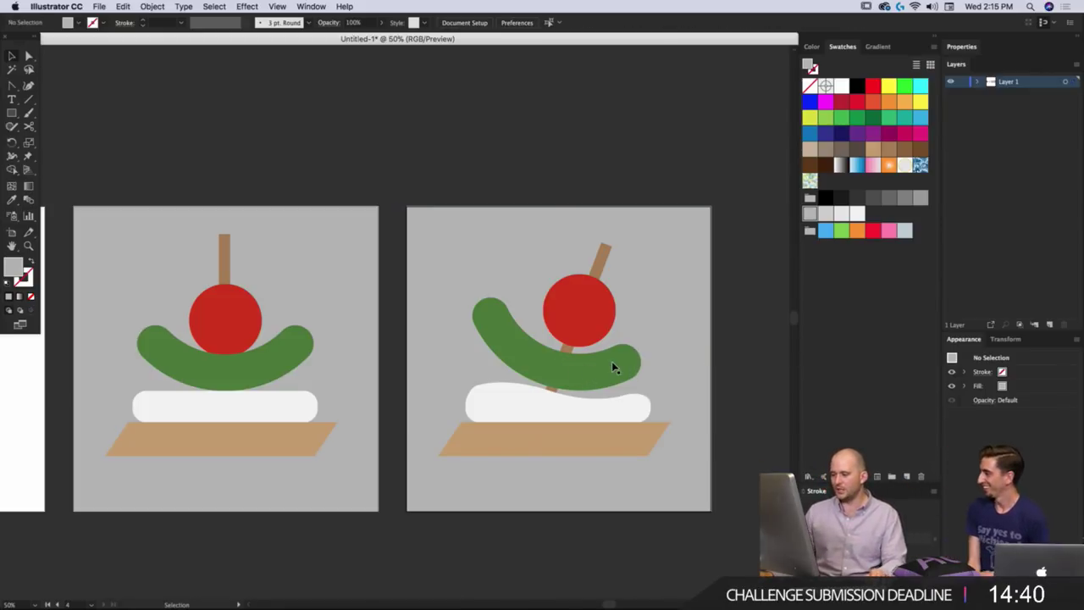
{"action": "left_click", "coordinate": [606, 366]}
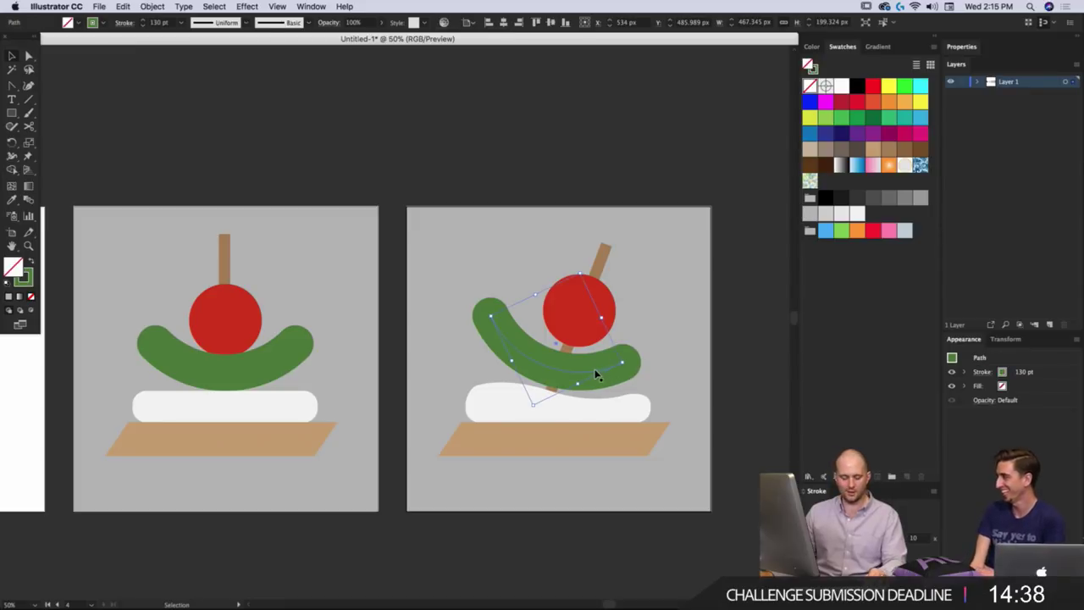
{"action": "key", "text": "super+Tab"}
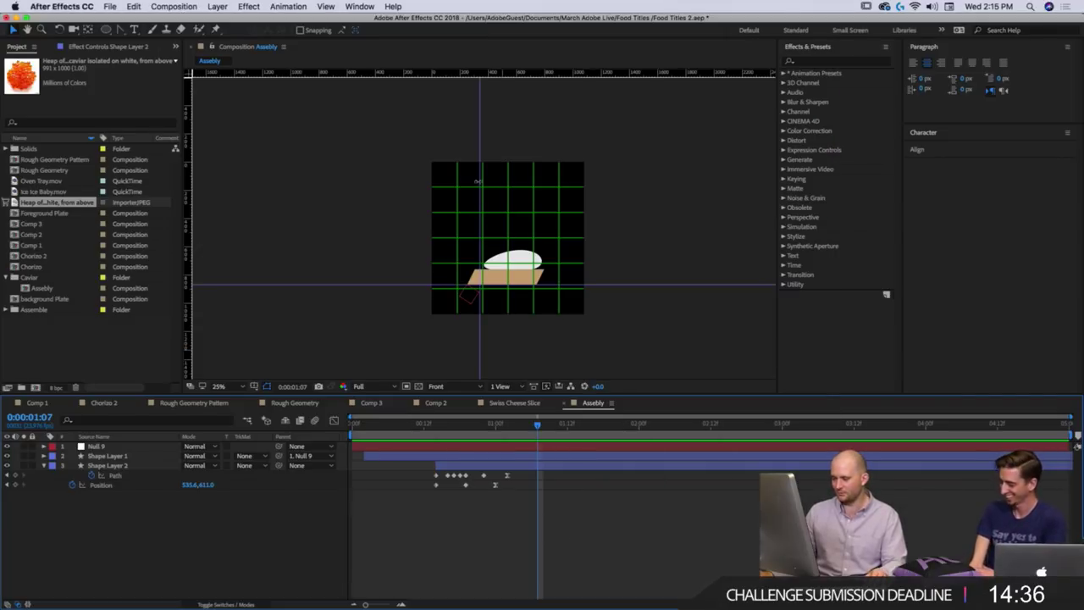
With no layer selected, draw a two-point placeholder path above the white shape with the Pen tool and reveal its modified properties.
{"action": "scroll", "coordinate": [500, 233], "scroll_direction": "up", "scroll_amount": 2}
{"action": "scroll", "coordinate": [510, 249], "scroll_direction": "down", "scroll_amount": 2}
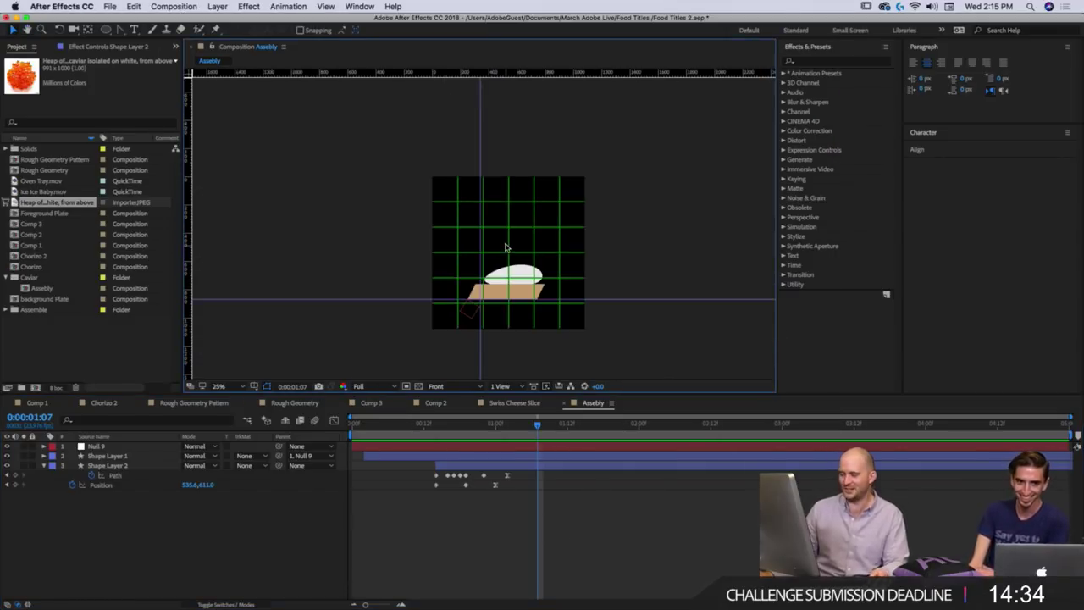
{"action": "scroll", "coordinate": [511, 249], "scroll_direction": "up", "scroll_amount": 2}
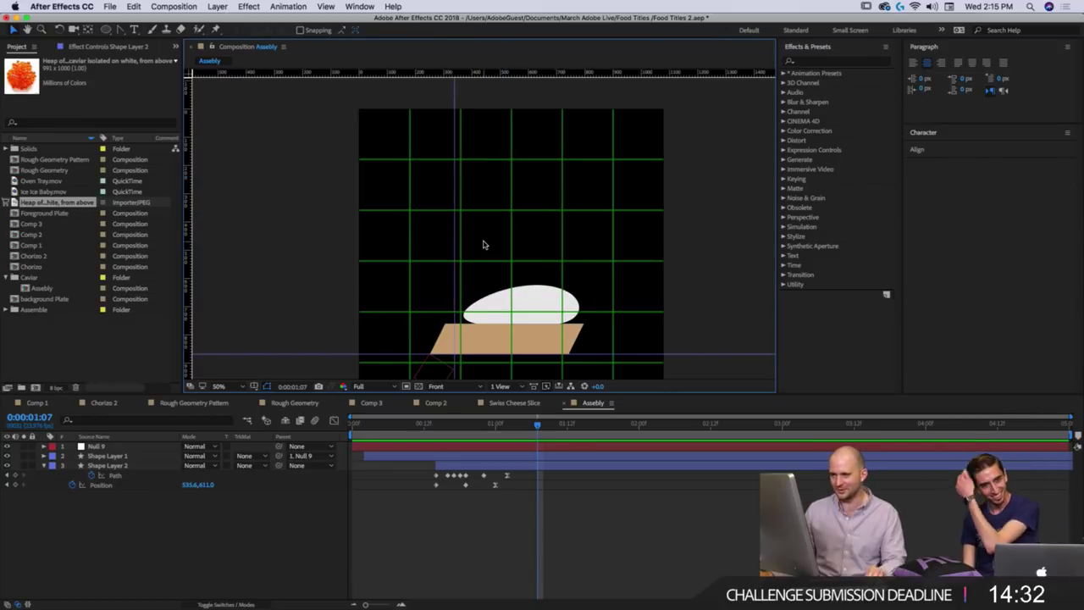
{"action": "scroll", "coordinate": [508, 246], "scroll_direction": "down", "scroll_amount": 2}
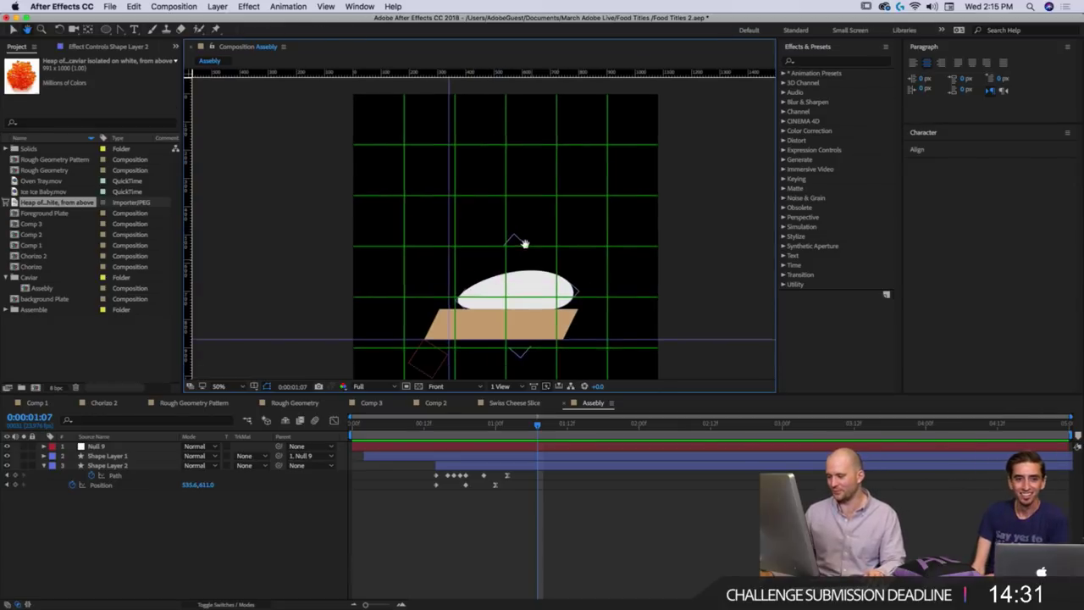
{"action": "left_click", "coordinate": [457, 320]}
{"action": "left_click", "coordinate": [498, 508]}
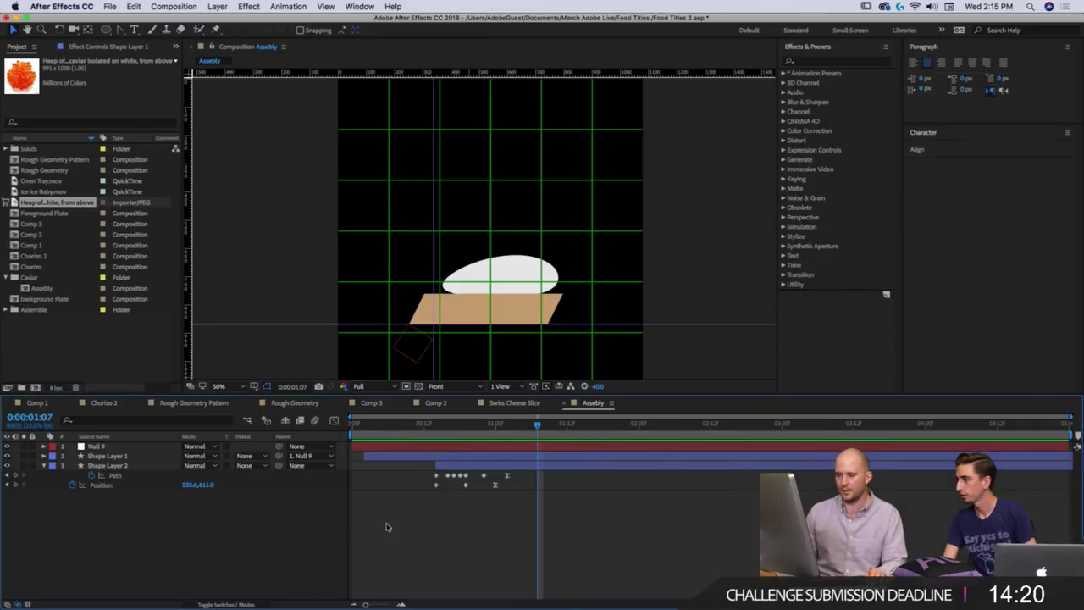
{"action": "left_click_drag", "start_coordinate": [110, 32], "coordinate": [111, 33]}
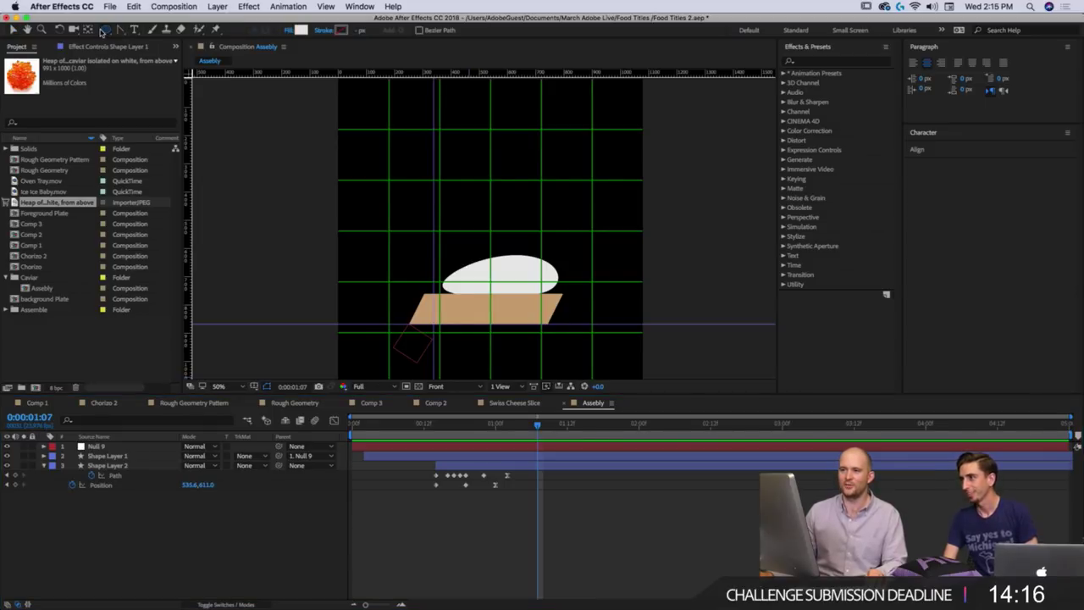
{"action": "left_click", "coordinate": [104, 31]}
{"action": "left_click", "coordinate": [120, 30]}
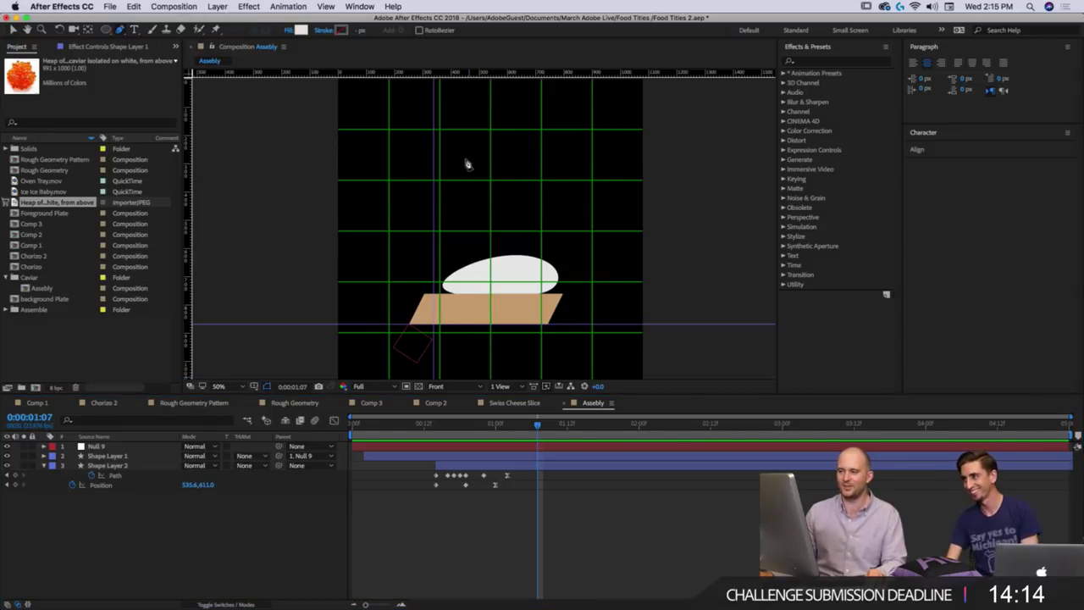
{"action": "left_click", "coordinate": [501, 153]}
{"action": "left_click", "coordinate": [469, 196]}
{"action": "key", "text": "u"}
{"action": "key", "text": "u"}
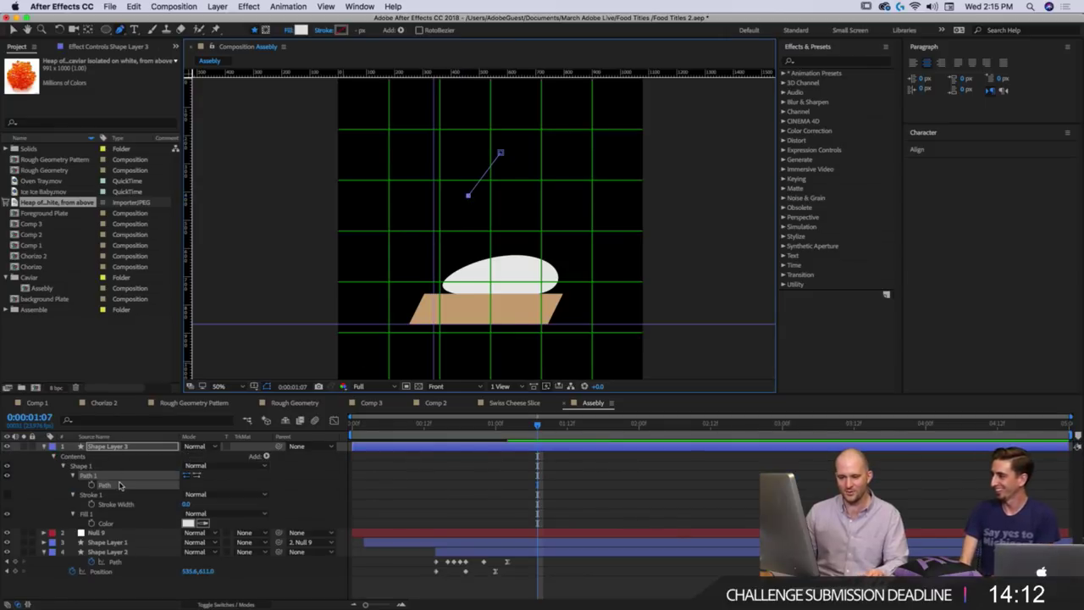
Paste the copied Illustrator curve into the new shape layer's Path property and select that layer.
{"action": "left_click", "coordinate": [120, 485]}
{"action": "key", "text": "super+v"}
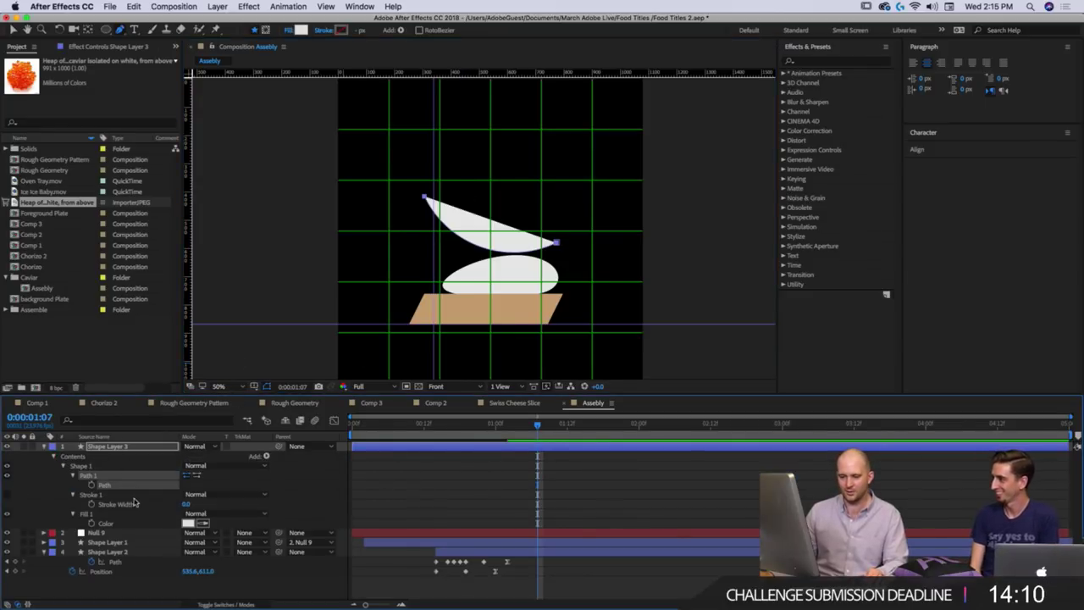
{"action": "left_click", "coordinate": [415, 489]}
{"action": "left_click", "coordinate": [485, 449]}
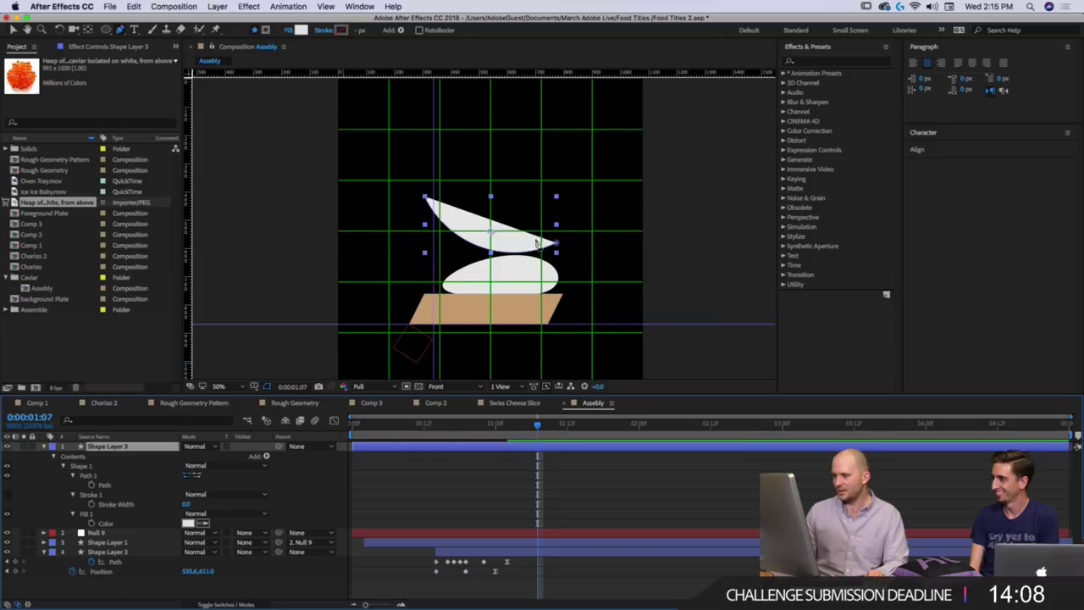
{"action": "key", "text": "w"}
{"action": "key", "text": "v"}
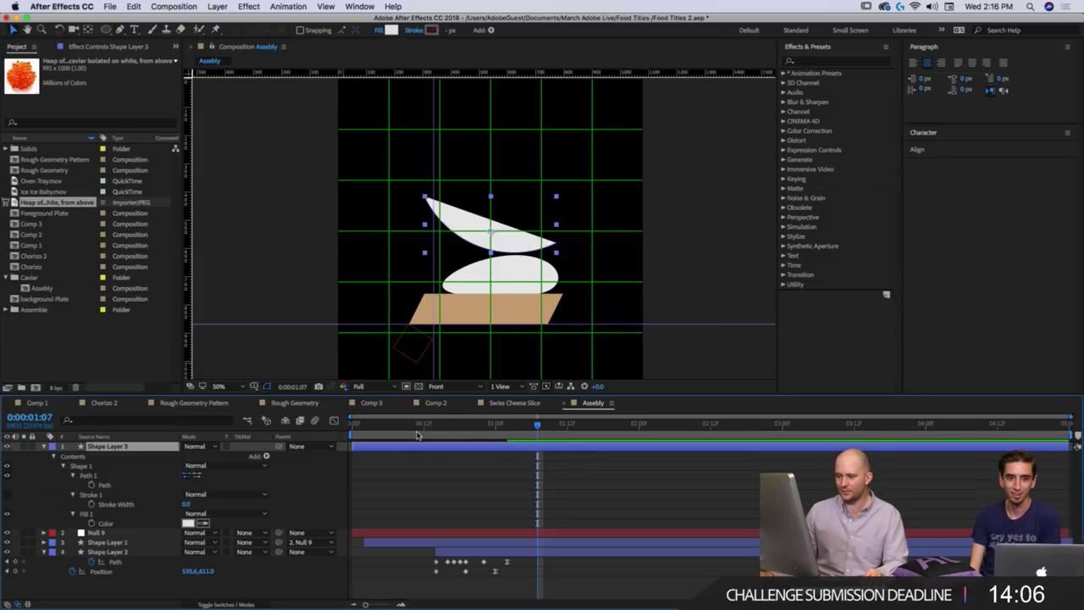
Set the pasted curve's stroke width to 91 px and delete its Fill 1.
{"action": "left_click", "coordinate": [158, 488]}
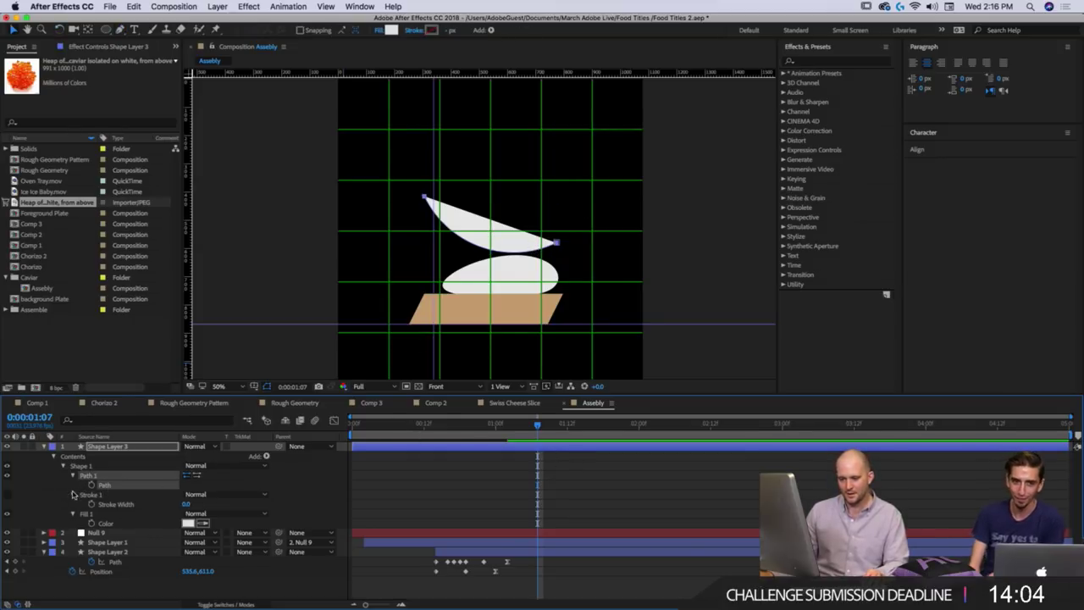
{"action": "left_click", "coordinate": [73, 494]}
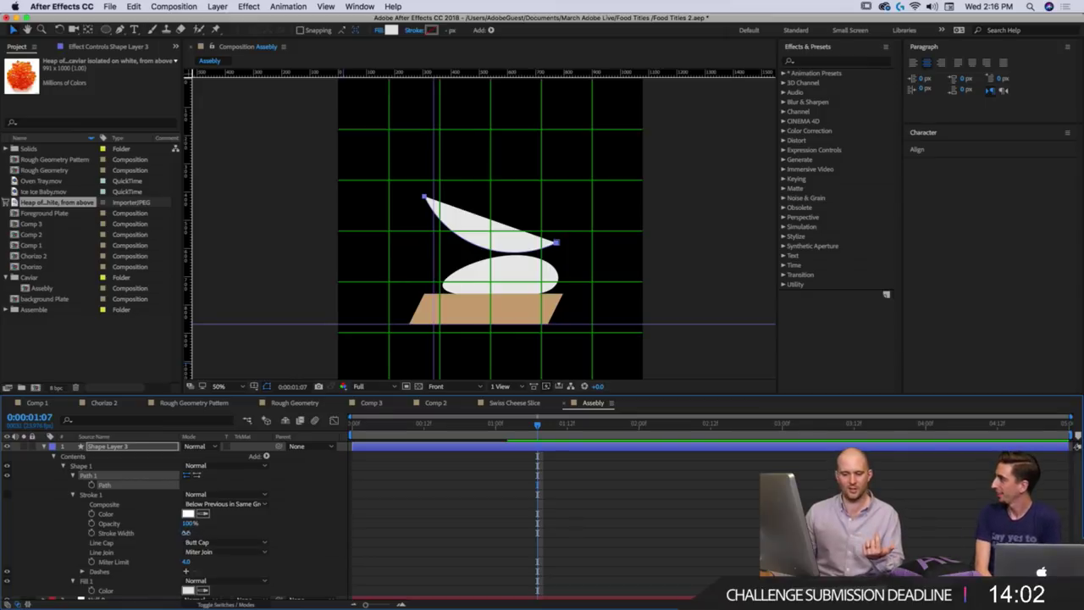
{"action": "left_click_drag", "start_coordinate": [187, 533], "coordinate": [237, 531]}
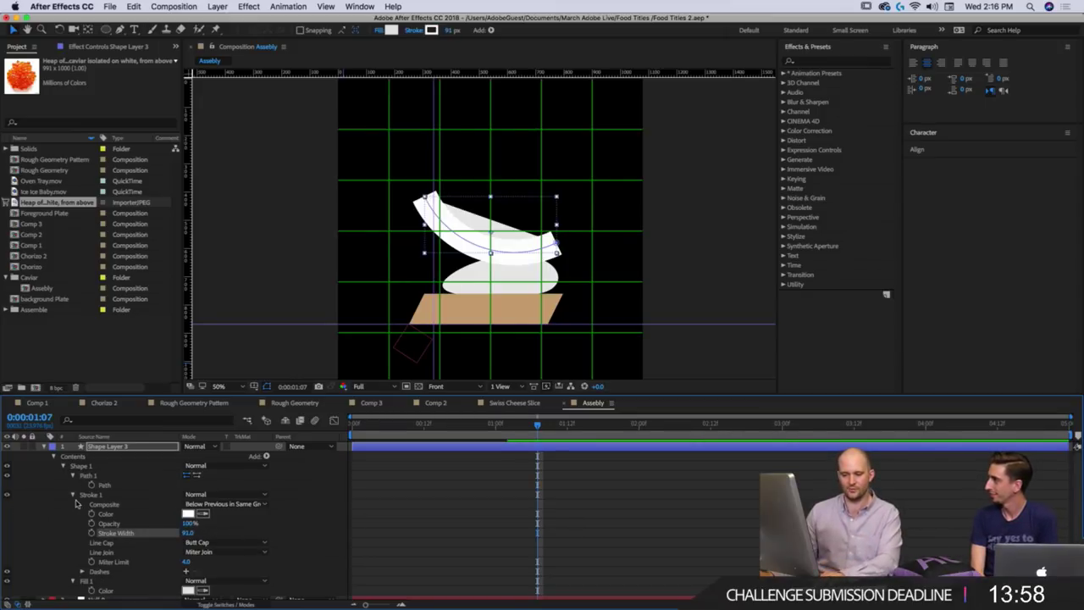
{"action": "left_click", "coordinate": [74, 495]}
{"action": "left_click", "coordinate": [84, 504]}
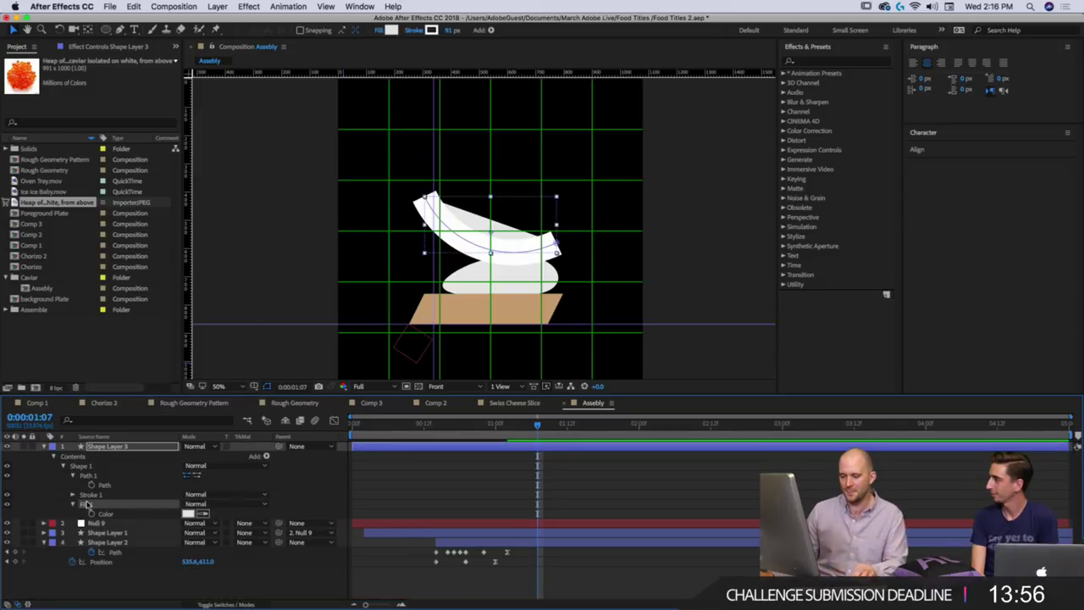
{"action": "key", "text": "Delete"}
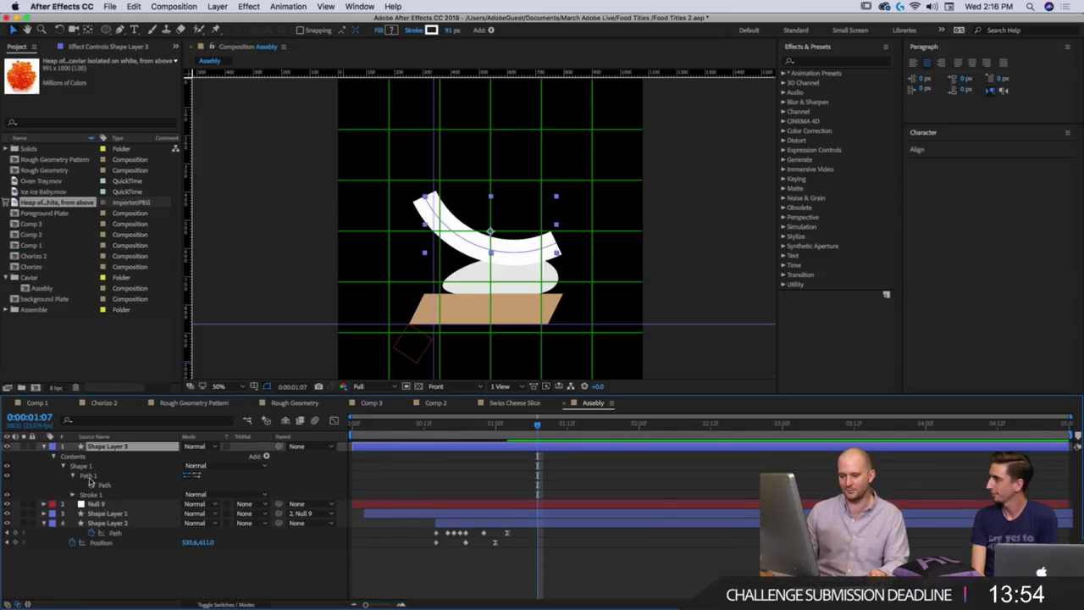
Collapse the curve's path settings and increase its stroke width to 125 px.
{"action": "left_click", "coordinate": [73, 476]}
{"action": "left_click", "coordinate": [73, 485]}
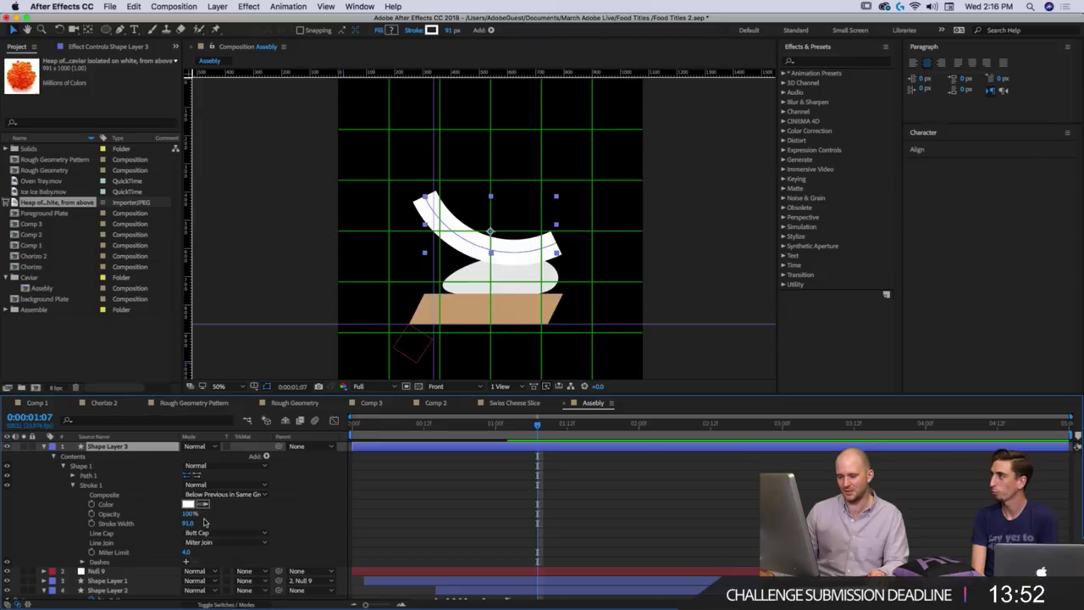
{"action": "mouse_move", "coordinate": [191, 522]}
{"action": "left_mouse_down"}
{"action": "mouse_move", "coordinate": [220, 522]}
{"action": "mouse_move", "coordinate": [206, 523]}
{"action": "left_mouse_up"}
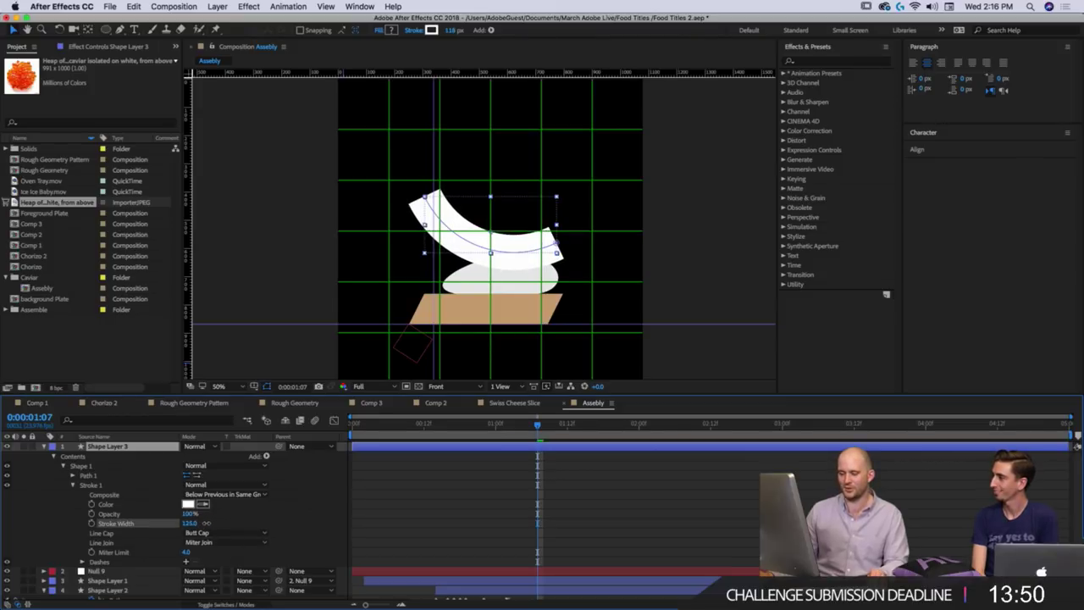
Switch to Illustrator, copy the green stroke's hex code 4a7937, and return to After Effects.
{"action": "key", "text": "super+Tab"}
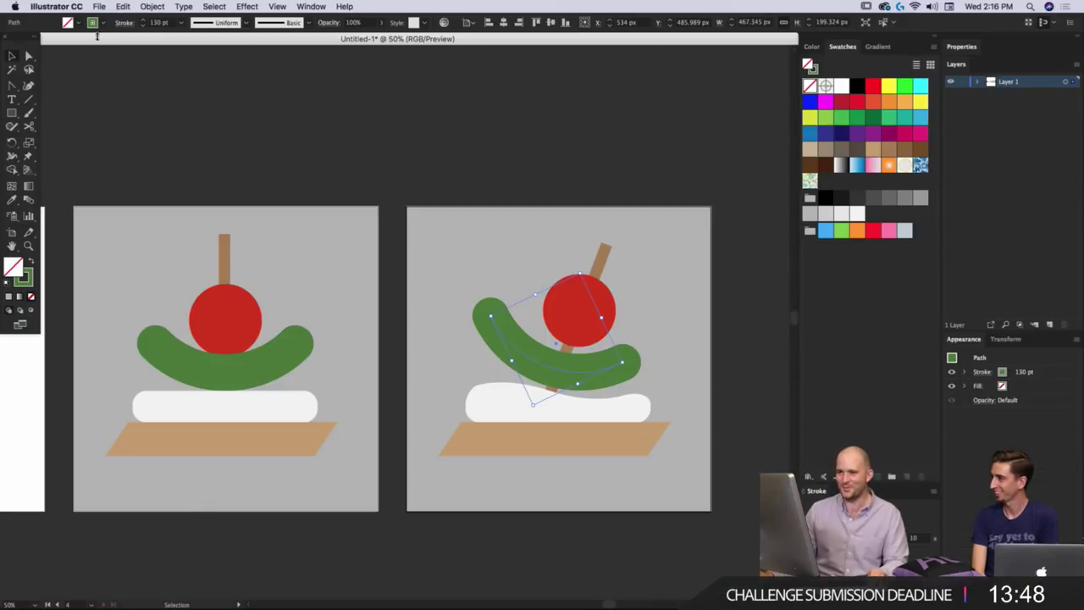
{"action": "double_click", "coordinate": [26, 286]}
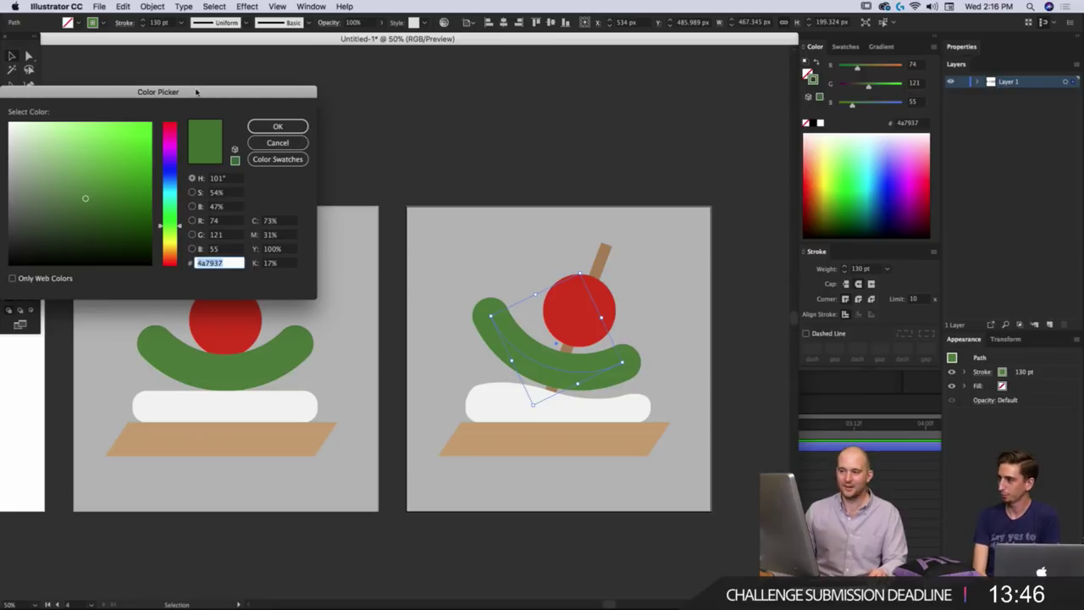
{"action": "left_click", "coordinate": [269, 125]}
{"action": "key", "text": "super+Tab"}
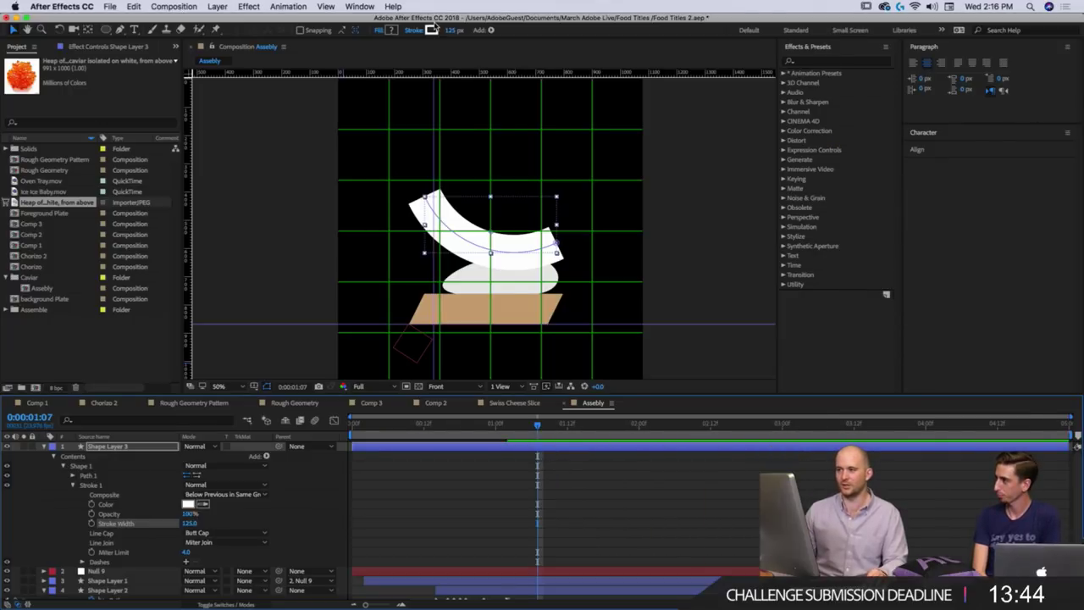
Set the curve's stroke color to hex 4A7937.
{"action": "left_click", "coordinate": [432, 29]}
{"action": "type", "text": "4A7937"}
{"action": "key", "text": "Return"}
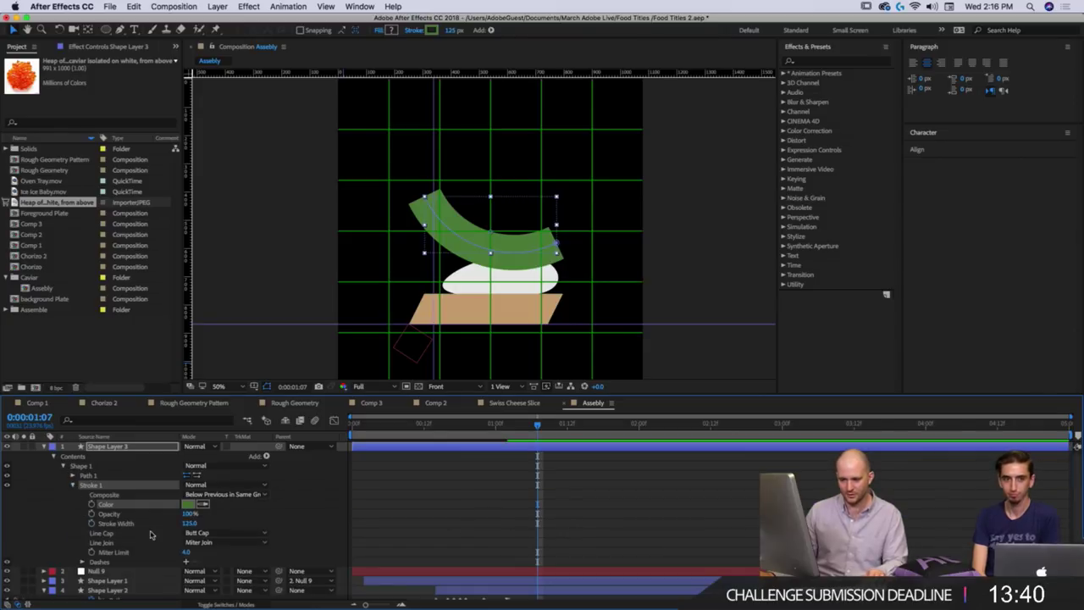
Set the green stroke's line cap to Round Cap and its line join to Round Join.
{"action": "left_click", "coordinate": [203, 533]}
{"action": "left_click", "coordinate": [208, 545]}
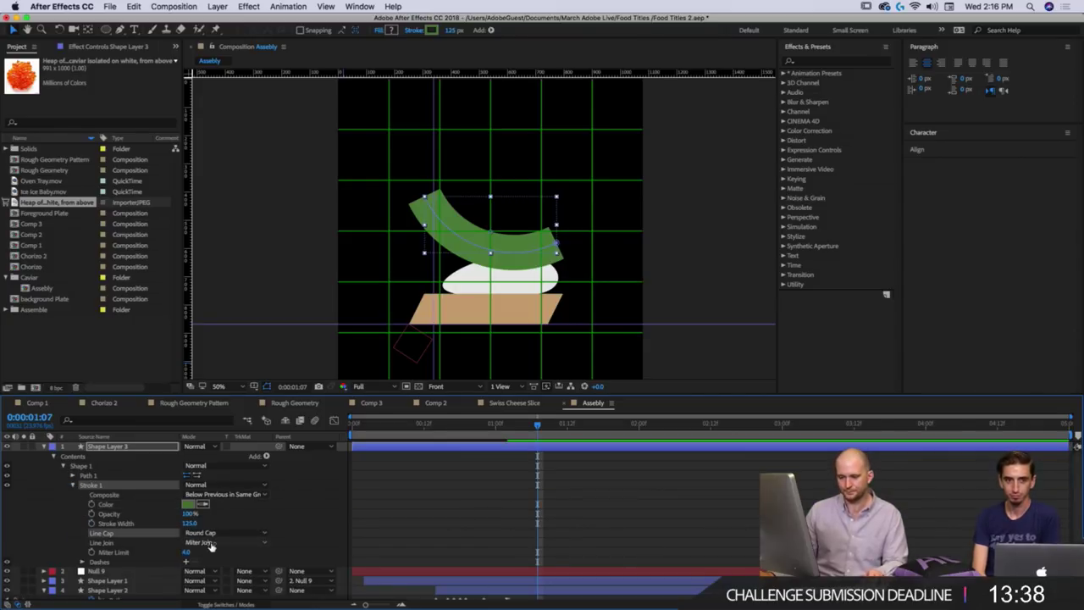
{"action": "left_click", "coordinate": [204, 542]}
{"action": "left_click", "coordinate": [213, 563]}
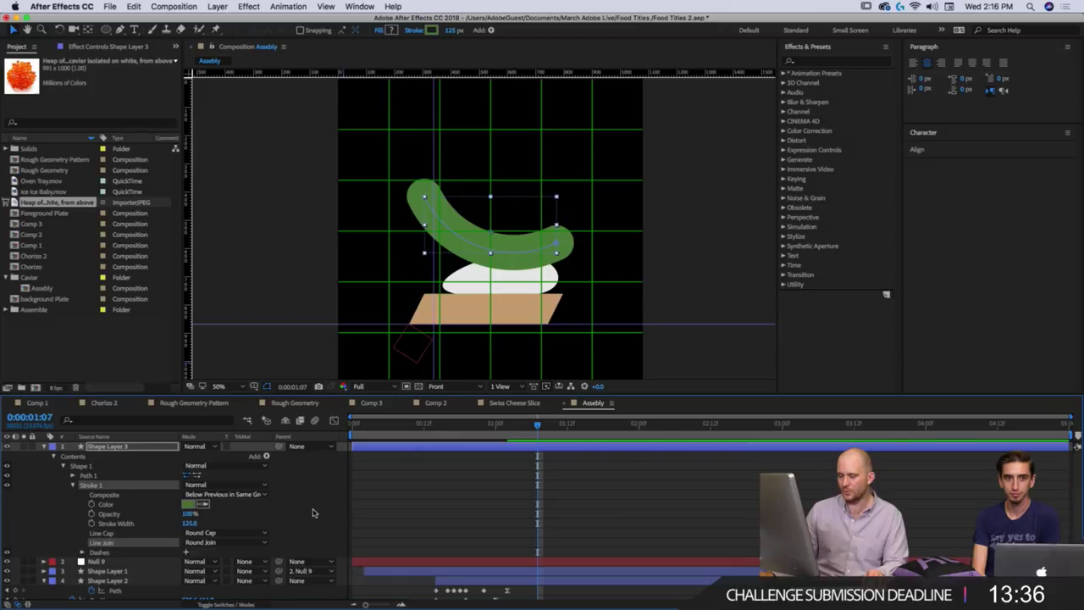
{"action": "left_click", "coordinate": [260, 519]}
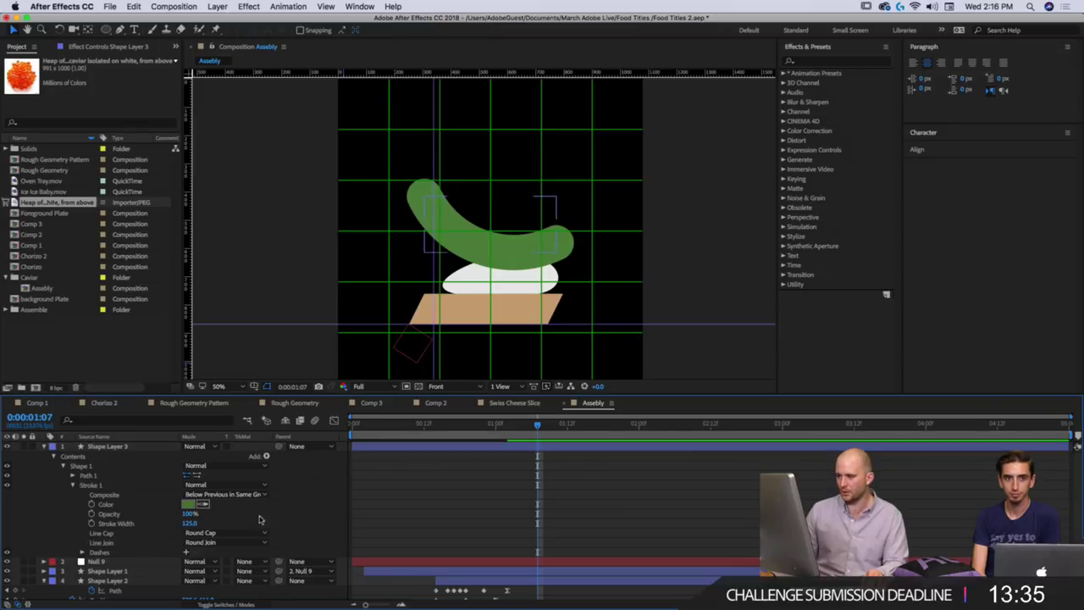
Scale down the green curve and rotate it slightly clockwise so it sits on the white shape.
{"action": "left_click", "coordinate": [541, 246]}
{"action": "left_click_drag", "start_coordinate": [556, 201], "coordinate": [542, 212]}
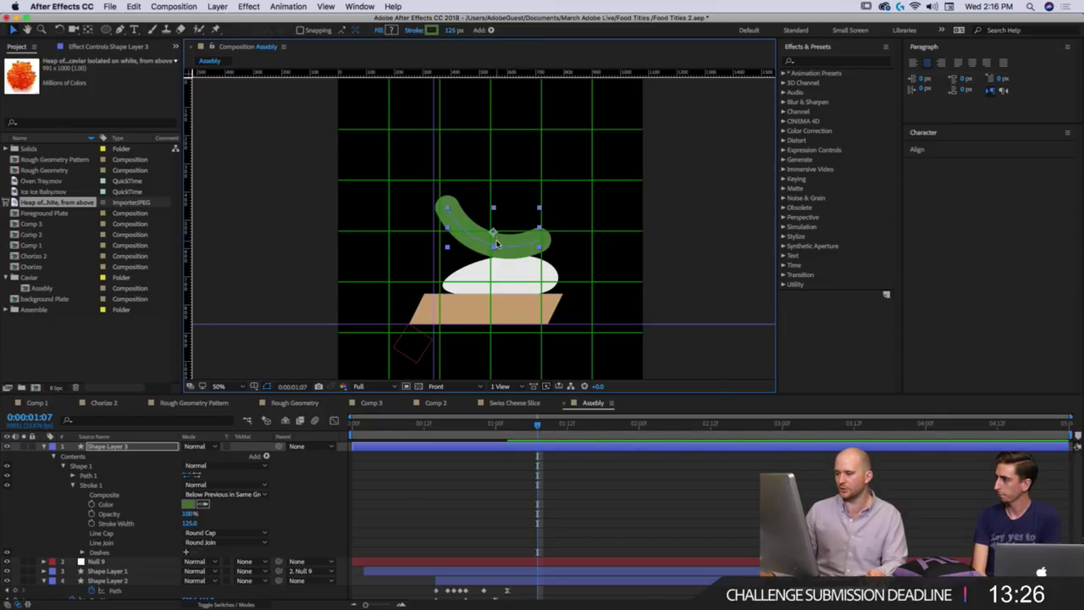
{"action": "key", "text": "w"}
{"action": "mouse_move", "coordinate": [539, 249]}
{"action": "left_mouse_down"}
{"action": "mouse_move", "coordinate": [542, 242]}
{"action": "mouse_move", "coordinate": [523, 256]}
{"action": "left_mouse_up"}
{"action": "key", "text": "v"}
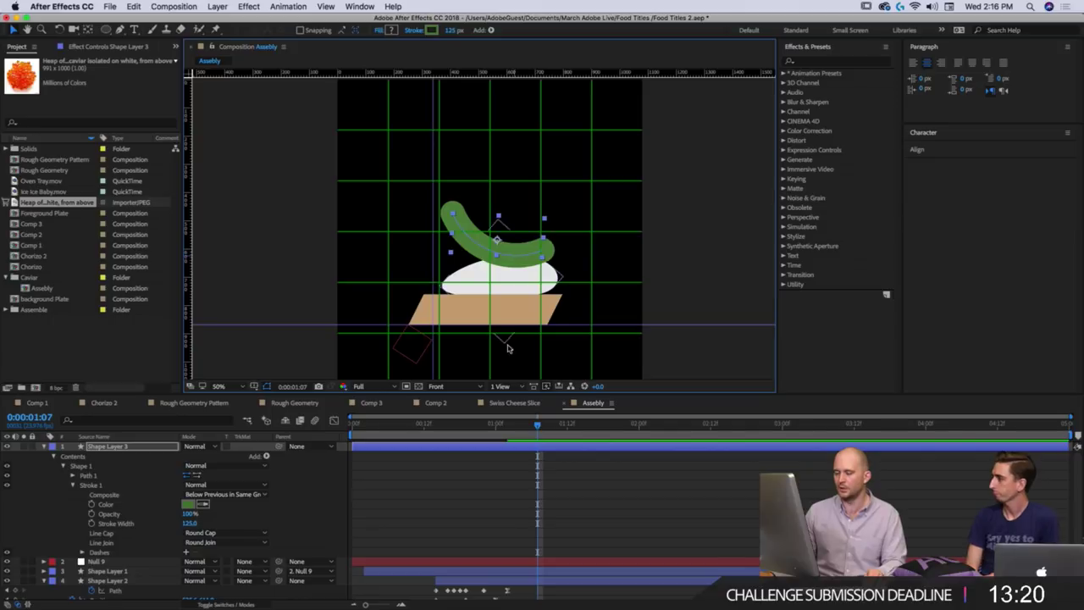
Shift the green curve's layer so that it starts at 0:00:00:23.
{"action": "key", "text": "space"}
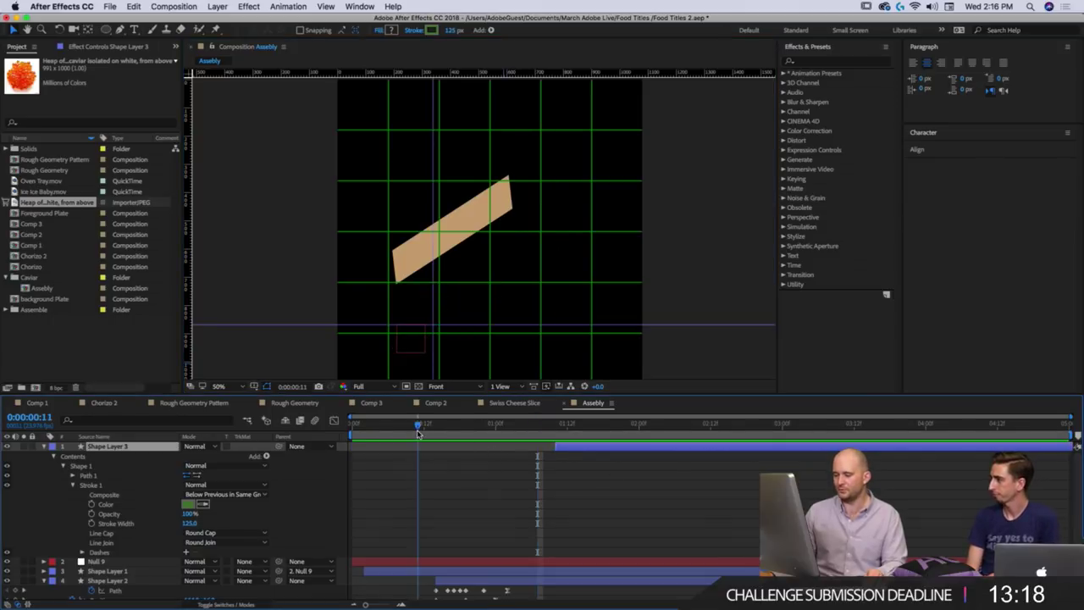
{"action": "left_click_drag", "start_coordinate": [581, 449], "coordinate": [517, 451]}
{"action": "left_click", "coordinate": [489, 427]}
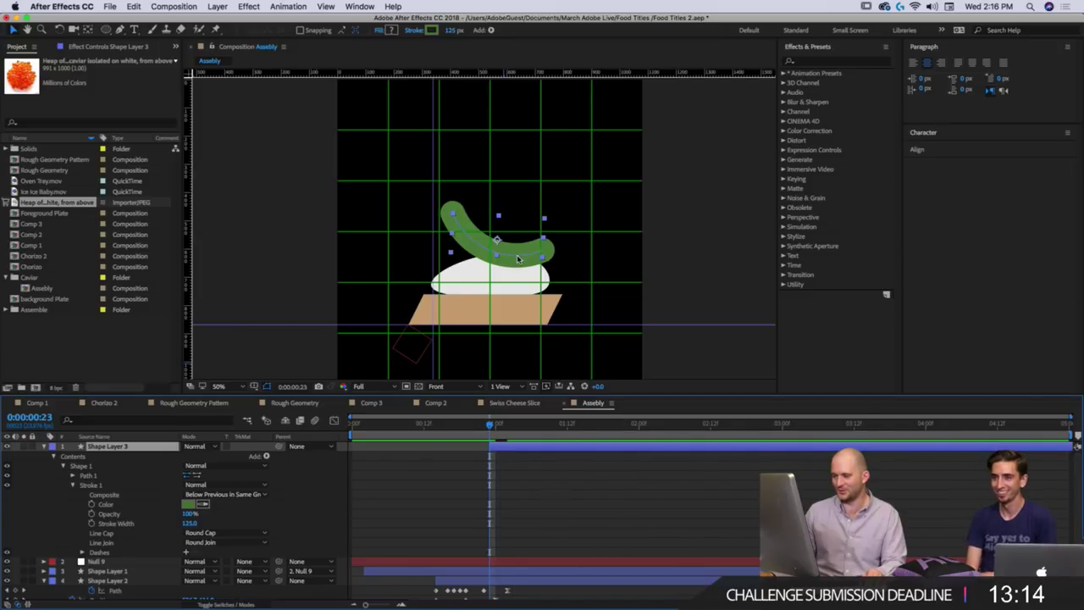
Start Position and Rotation keyframes for the green curve at 0:00:00:23.
{"action": "key", "text": "shift+p"}
{"action": "key", "text": "shift+r"}
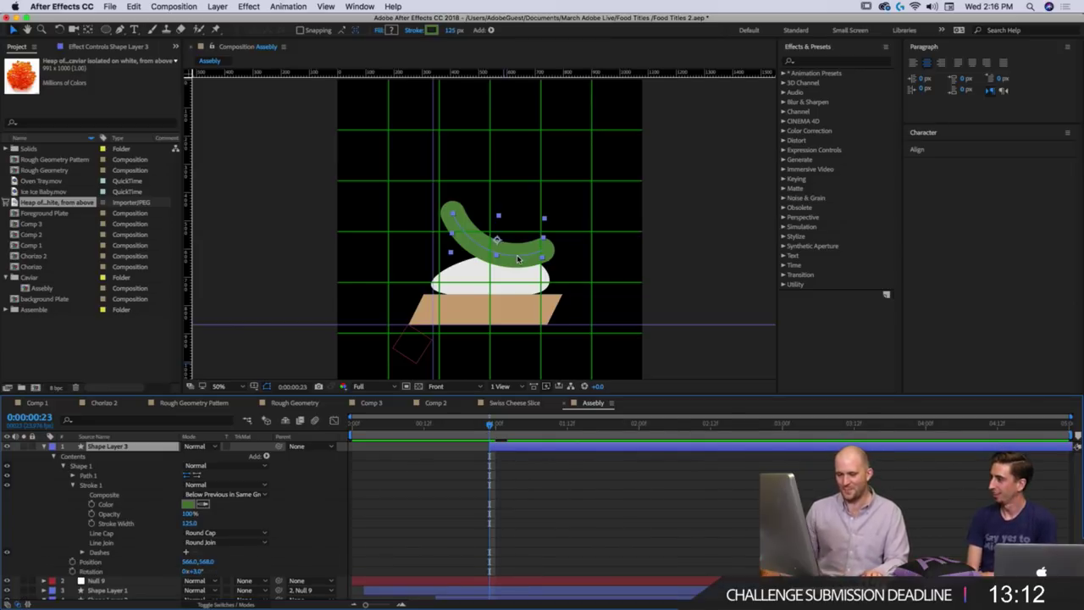
{"action": "left_click", "coordinate": [71, 561]}
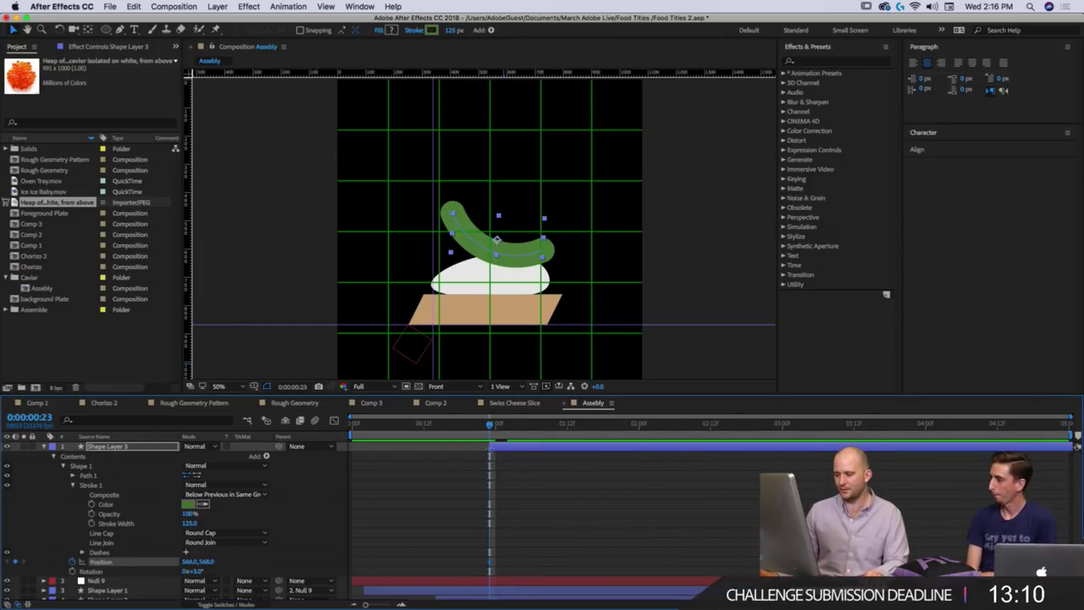
{"action": "left_click", "coordinate": [497, 449]}
{"action": "left_click", "coordinate": [72, 570]}
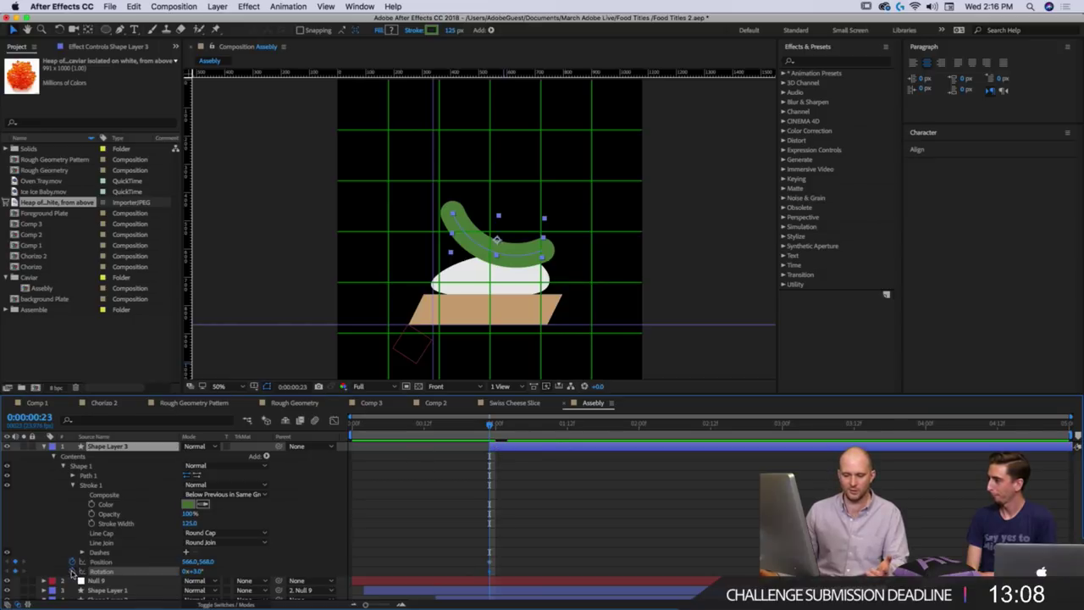
Add a Position keyframe for the green curve at 0:00:01:08.
{"action": "key", "text": "comma"}
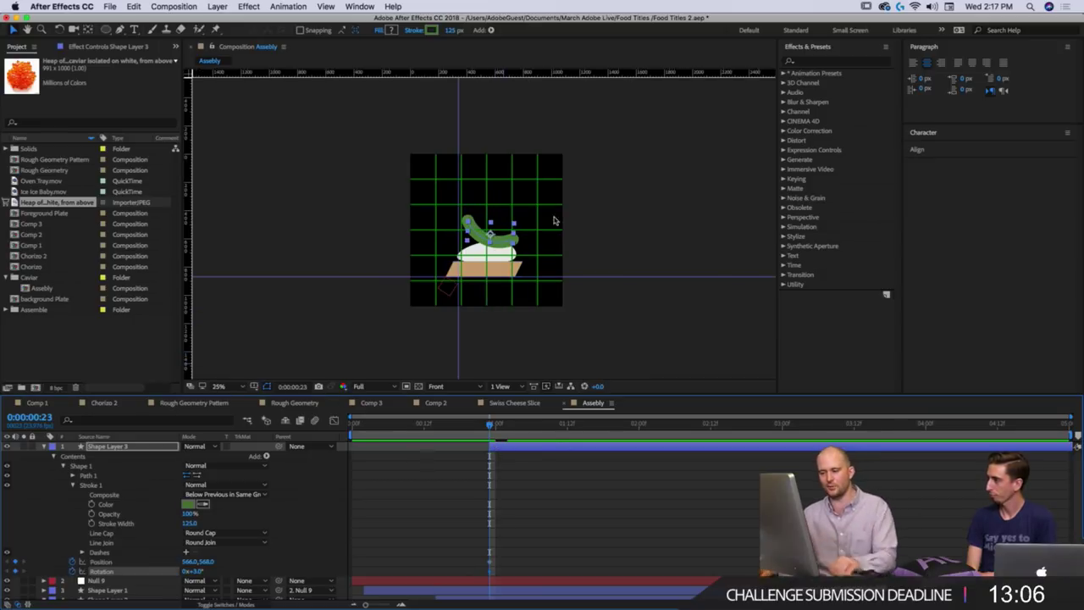
{"action": "left_click_drag", "start_coordinate": [508, 425], "coordinate": [544, 438]}
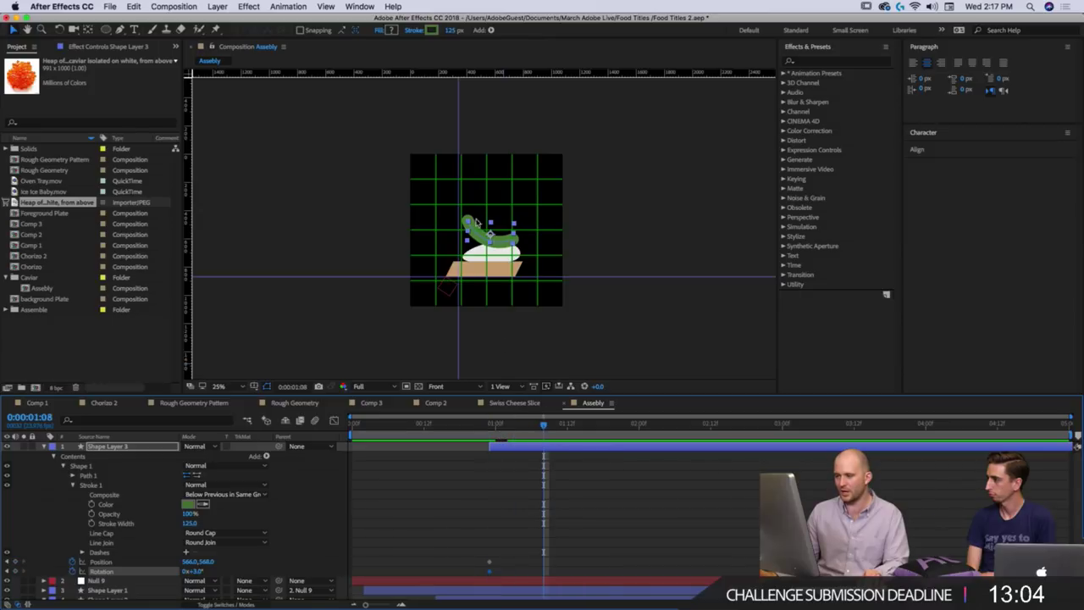
{"action": "left_click", "coordinate": [15, 562]}
At 0:00:00:23, move the green curve beyond the frame's upper right to position 1294, 68, rotate it to -47.5°, and preview the motion.
{"action": "key", "text": "j"}
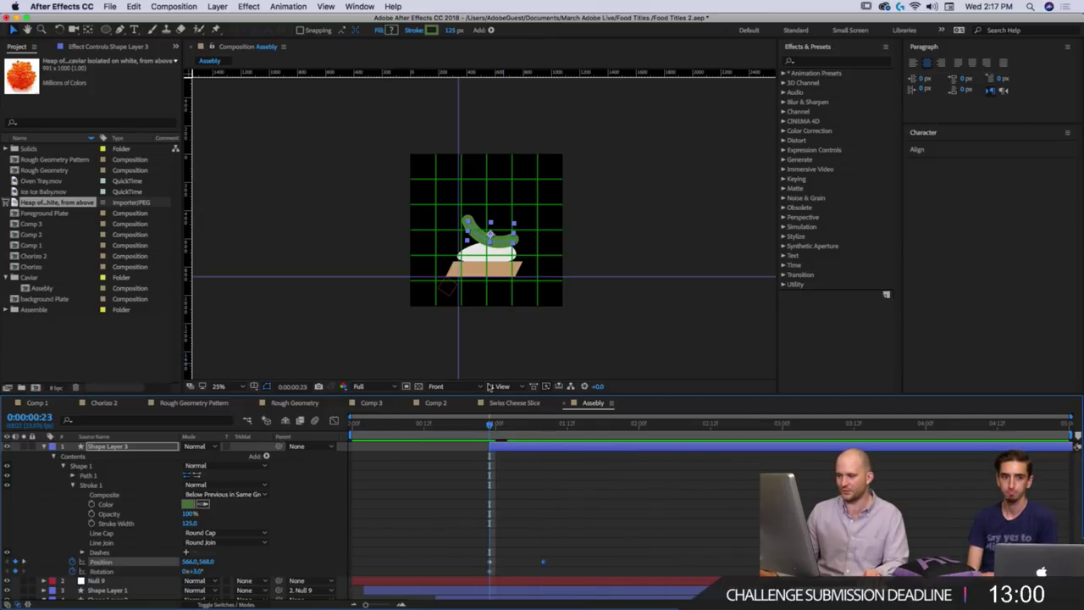
{"action": "left_click_drag", "start_coordinate": [507, 231], "coordinate": [595, 163]}
{"action": "key", "text": "w"}
{"action": "key", "text": "space"}
{"action": "key", "text": "space"}
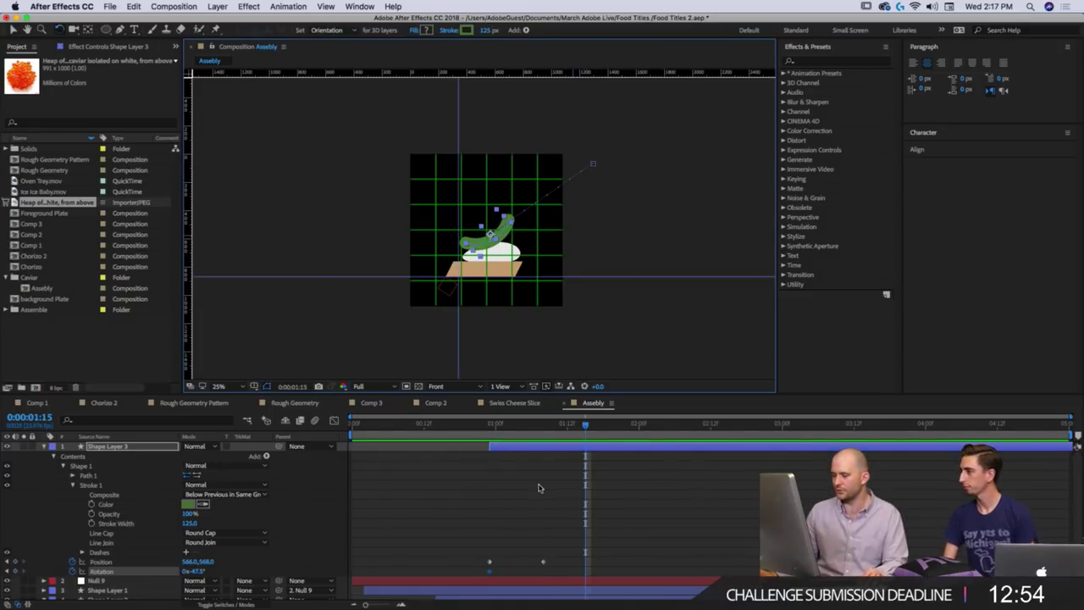
Move the green curve's second Position keyframe to 0:00:01:04 and preview the faster entrance.
{"action": "left_click_drag", "start_coordinate": [544, 561], "coordinate": [519, 562]}
{"action": "left_click", "coordinate": [476, 427]}
{"action": "key", "text": "space"}
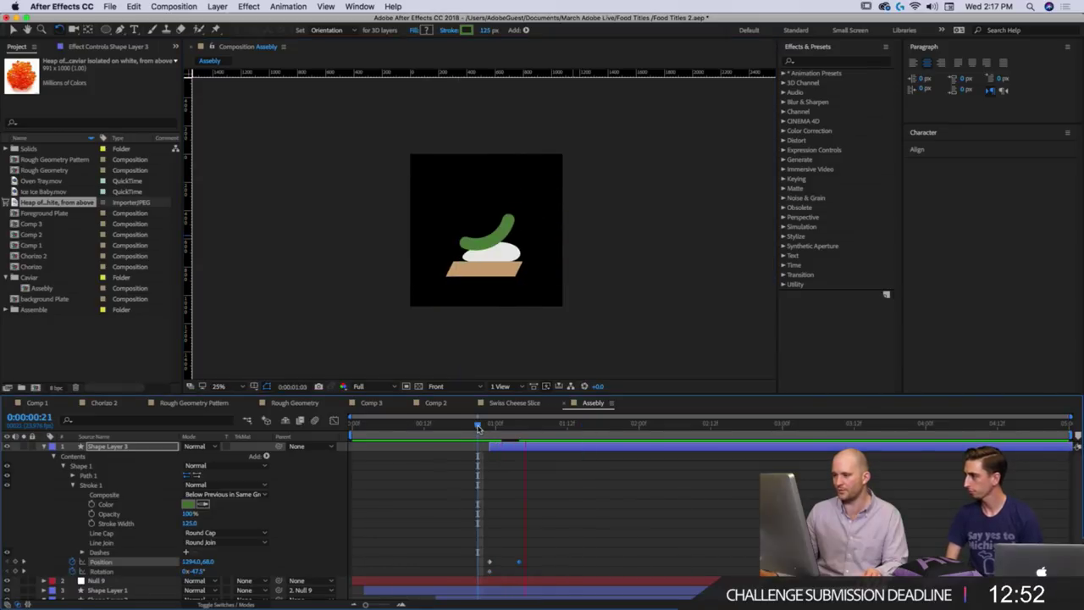
At 0:00:01:04, set the green curve's position to 646, 576 on the white shape and its rotation to -23.5°.
{"action": "left_click_drag", "start_coordinate": [477, 428], "coordinate": [508, 428]}
{"action": "scroll", "coordinate": [498, 237], "scroll_direction": "up", "scroll_amount": 2}
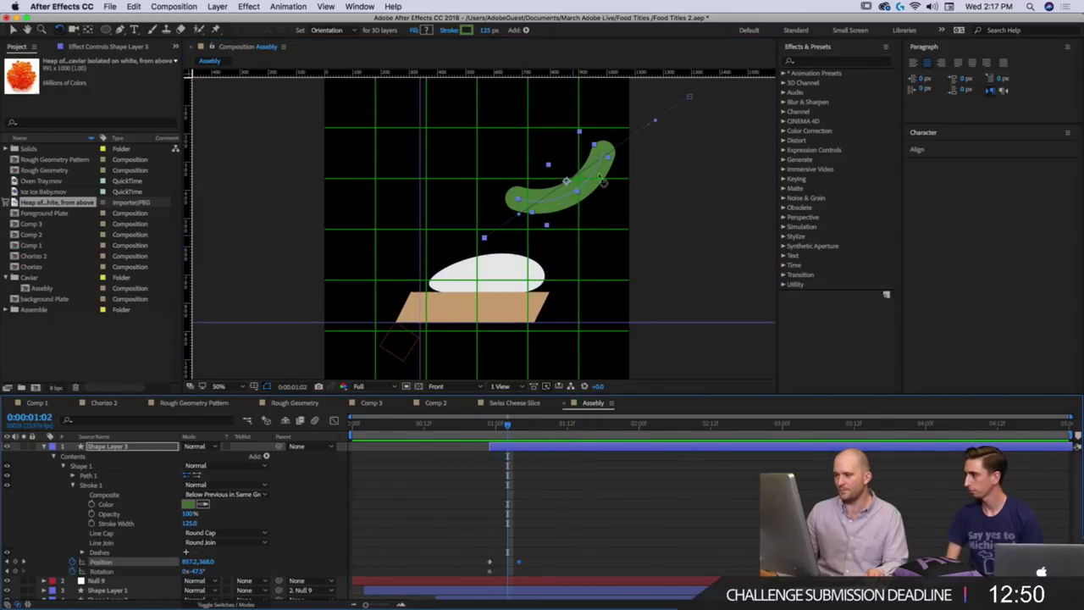
{"action": "key", "text": "v"}
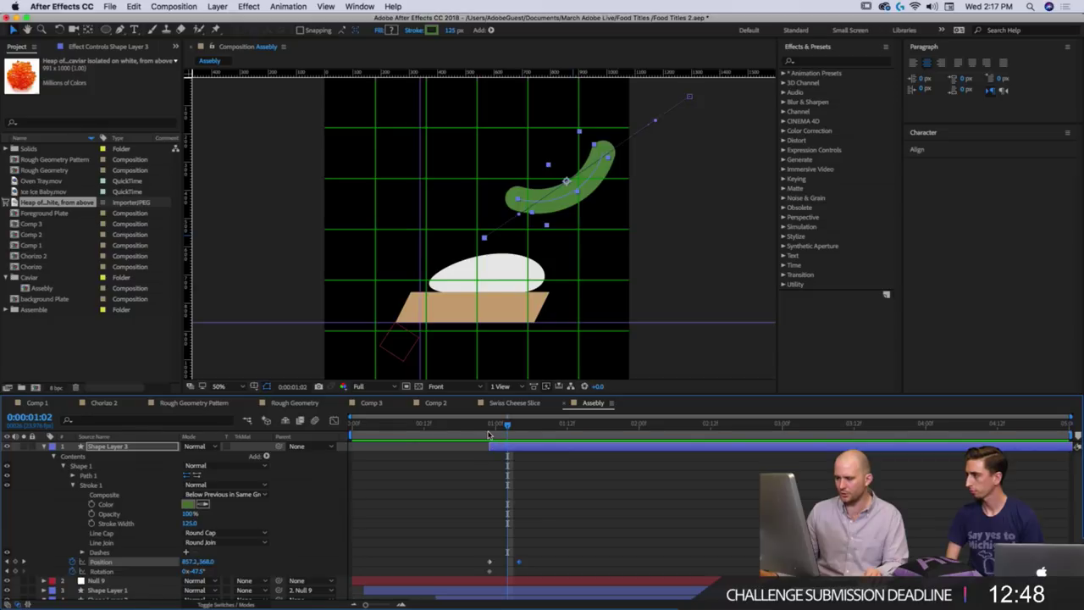
{"action": "mouse_move", "coordinate": [508, 428]}
{"action": "left_mouse_down"}
{"action": "mouse_move", "coordinate": [491, 430]}
{"action": "mouse_move", "coordinate": [501, 430]}
{"action": "left_mouse_up"}
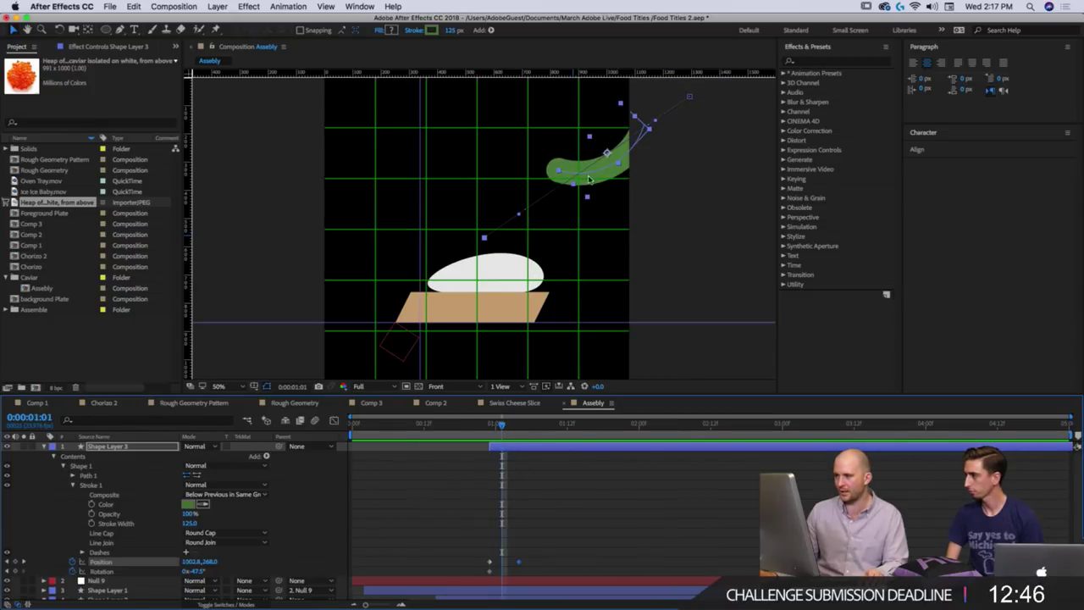
{"action": "key", "text": "Page_Down"}
{"action": "key", "text": "Page_Down"}
{"action": "key", "text": "Page_Down"}
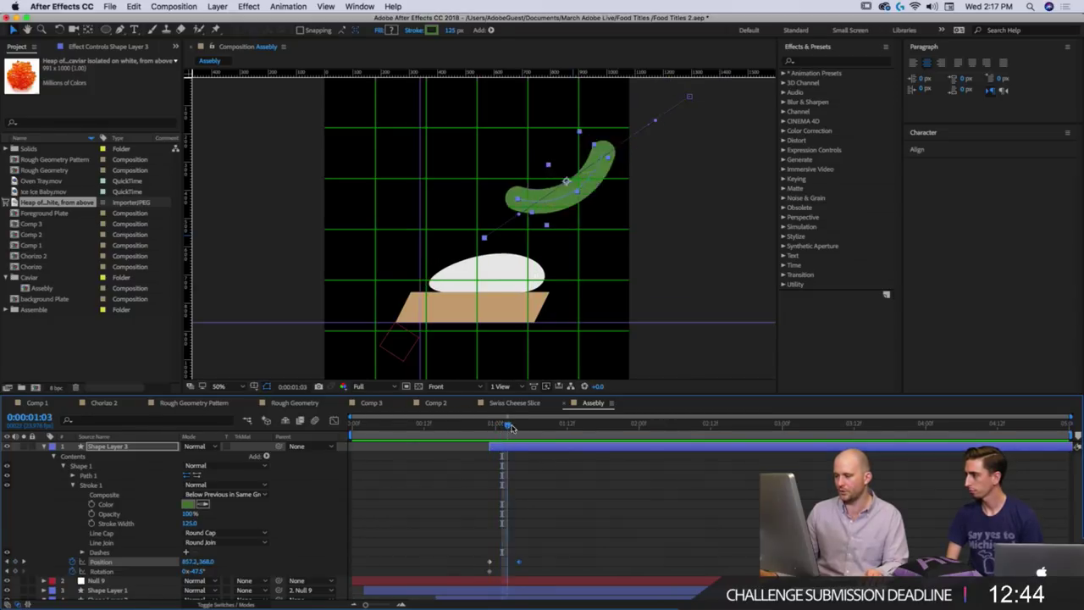
{"action": "left_click_drag", "start_coordinate": [502, 227], "coordinate": [529, 238]}
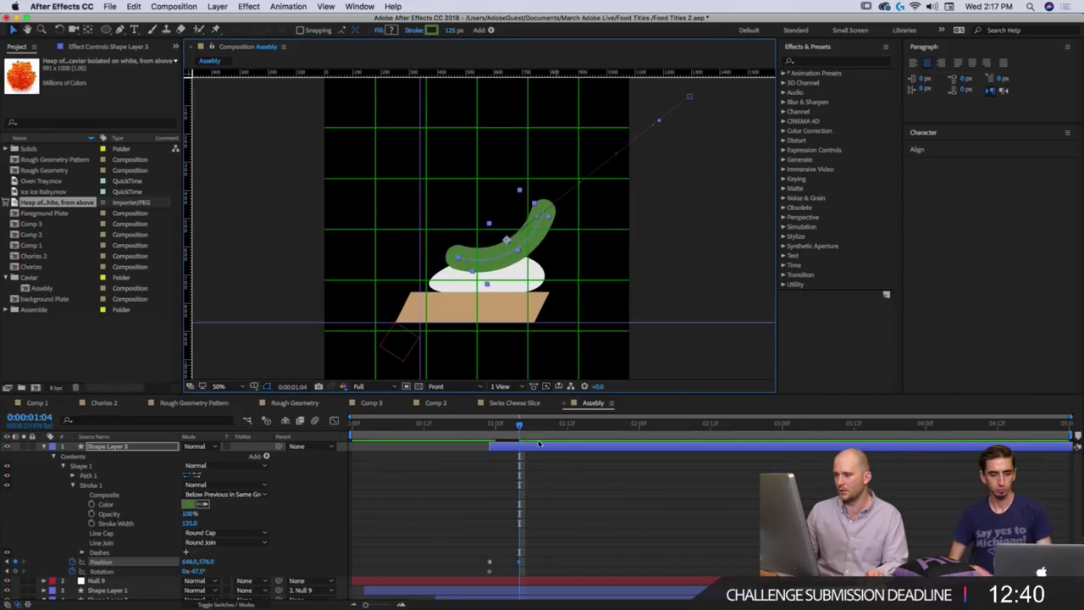
{"action": "left_click_drag", "start_coordinate": [193, 572], "coordinate": [213, 572]}
At 0:00:01:08, rotate the green curve to -8.7° and slide it over the white shape to position 580, 584.
{"action": "left_click_drag", "start_coordinate": [520, 430], "coordinate": [543, 429]}
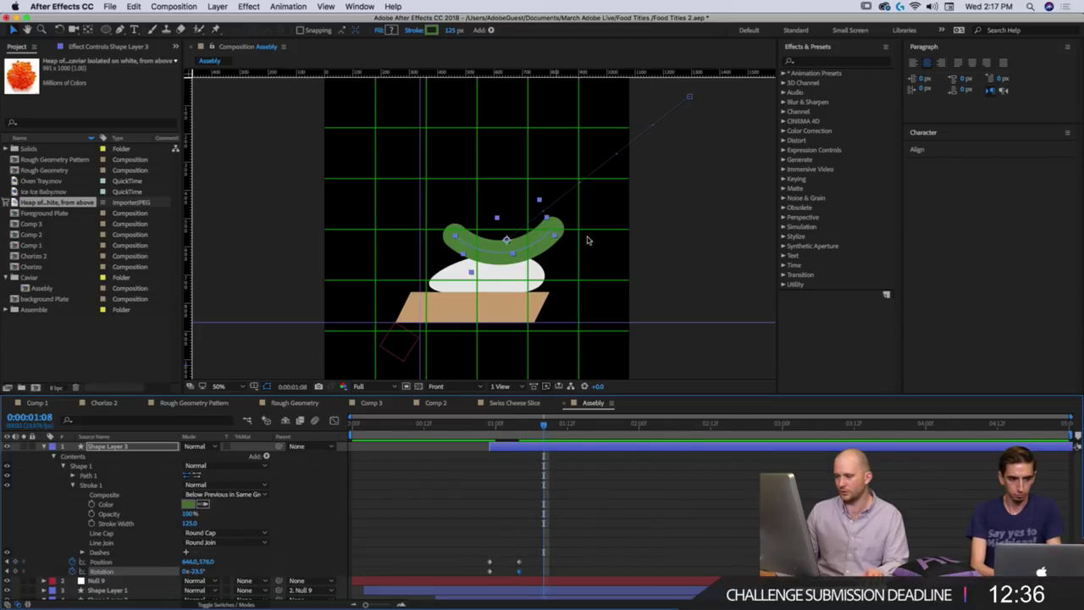
{"action": "key", "text": "w"}
{"action": "left_click_drag", "start_coordinate": [536, 243], "coordinate": [522, 264]}
{"action": "key", "text": "v"}
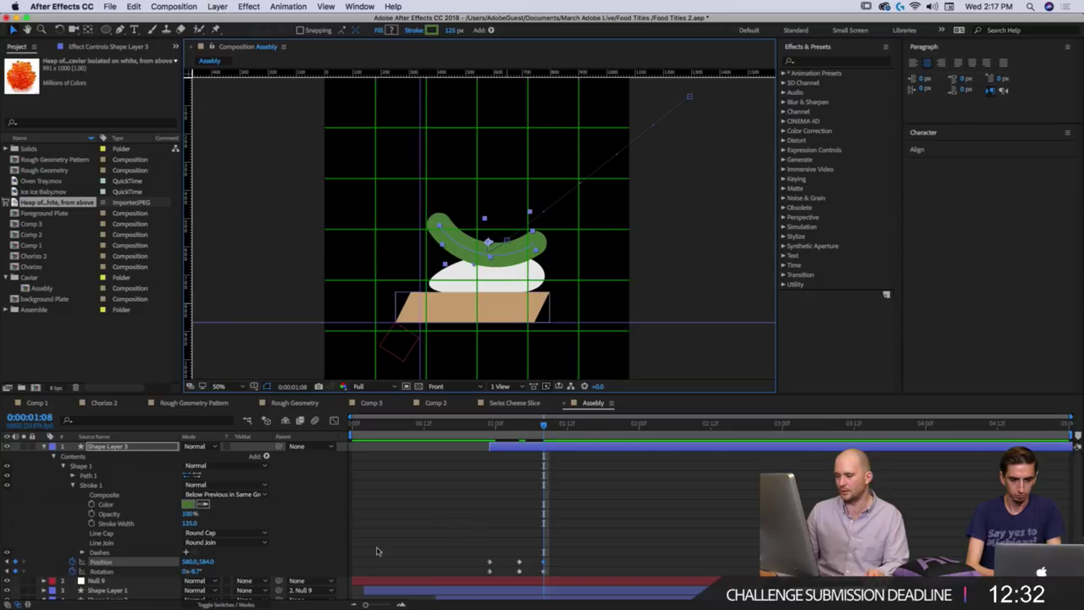
Set the temporal interpolation of all the green curve's Position keyframes to Bezier and preview the landing.
{"action": "left_click", "coordinate": [121, 563]}
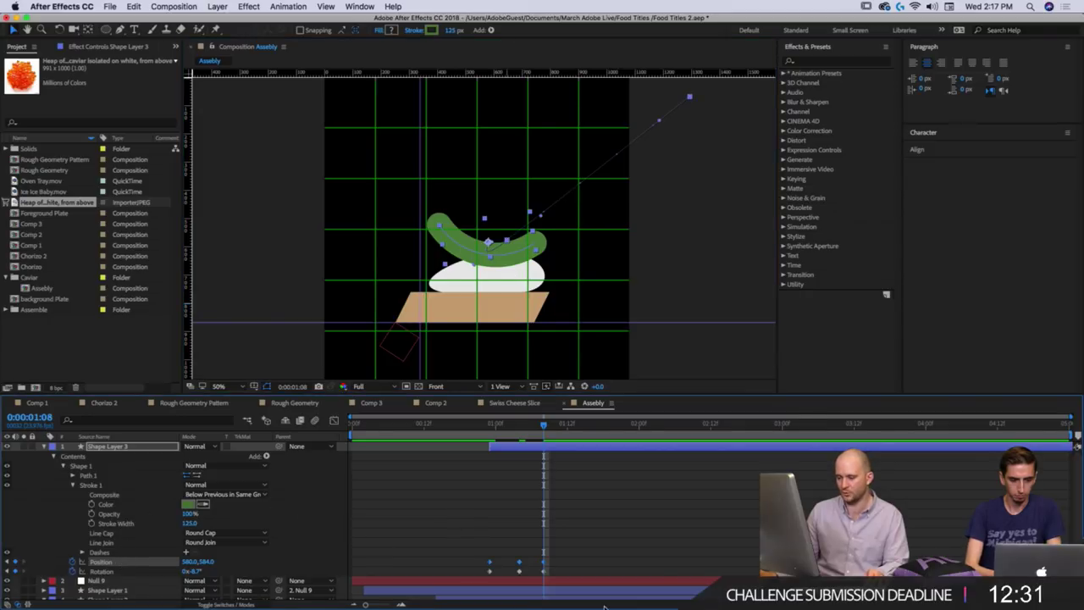
{"action": "right_click", "coordinate": [545, 568]}
{"action": "left_click", "coordinate": [569, 566]}
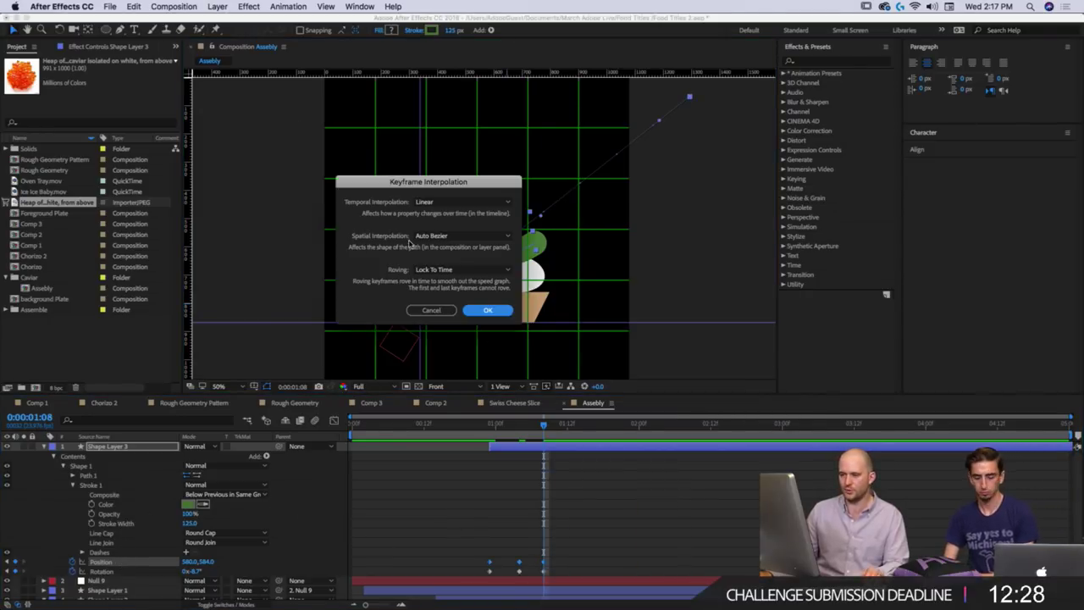
{"action": "left_click", "coordinate": [439, 203]}
{"action": "left_click", "coordinate": [448, 242]}
{"action": "left_click", "coordinate": [492, 310]}
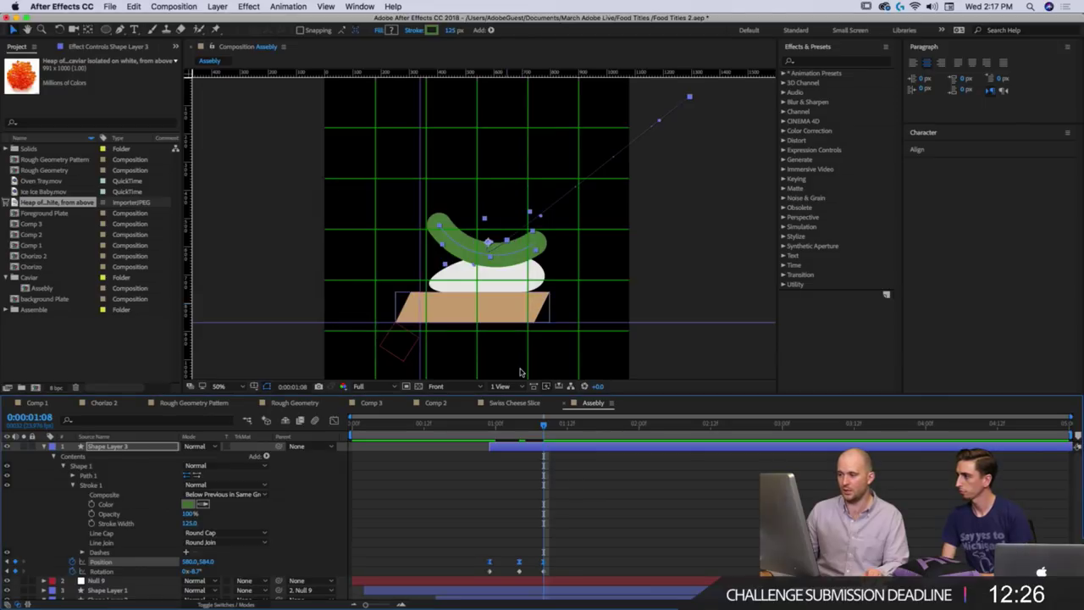
{"action": "left_click_drag", "start_coordinate": [543, 426], "coordinate": [532, 449]}
{"action": "key", "text": "space"}
Set the spatial interpolation of all the green curve's Position keyframes to Linear.
{"action": "left_click", "coordinate": [172, 563]}
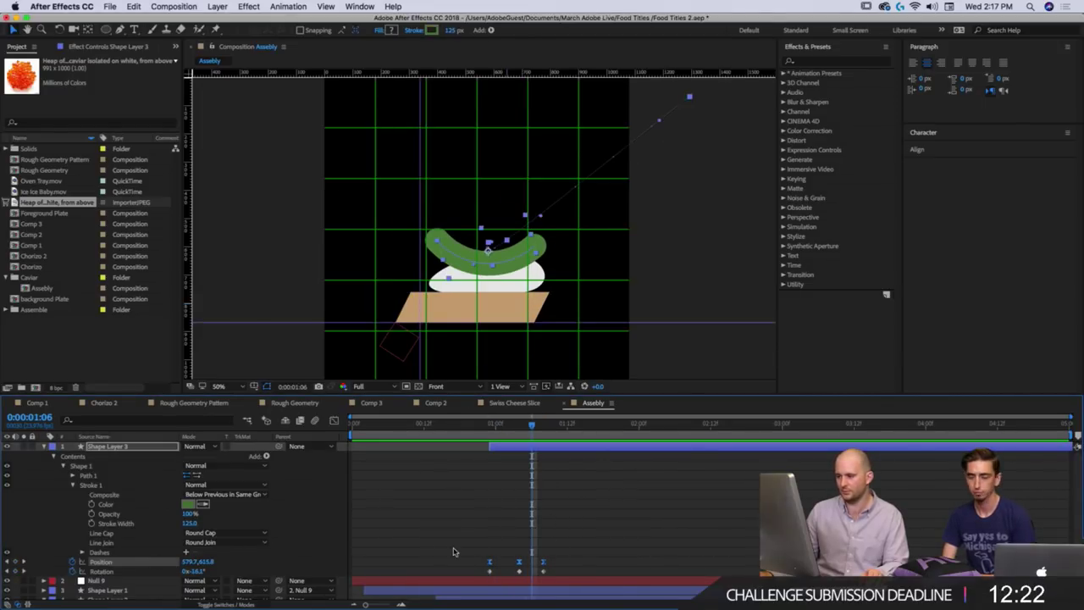
{"action": "right_click", "coordinate": [544, 564]}
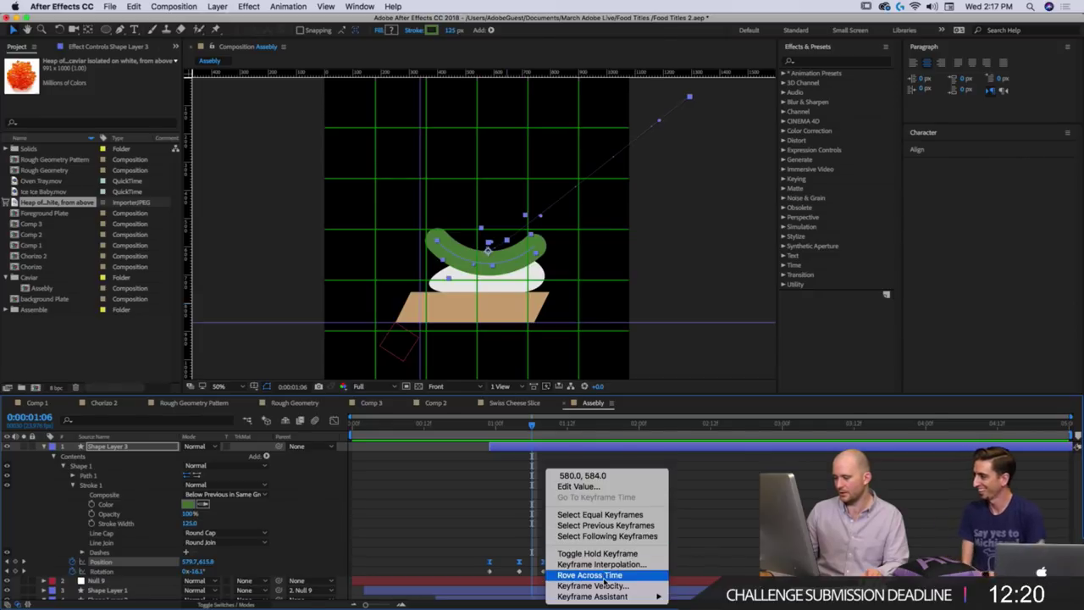
{"action": "left_click", "coordinate": [596, 563]}
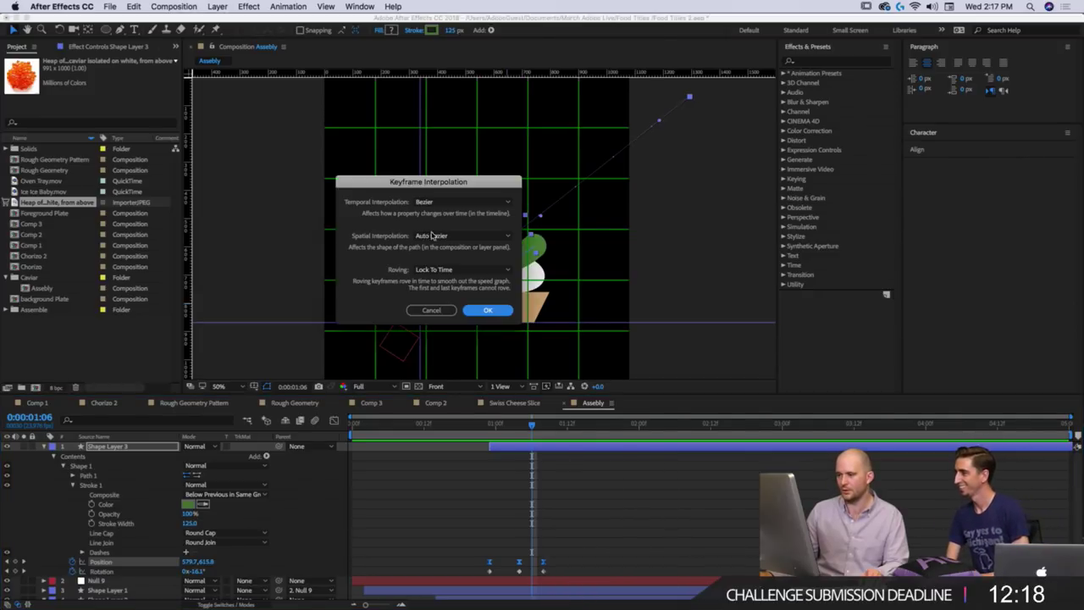
{"action": "left_click", "coordinate": [450, 203]}
{"action": "left_click", "coordinate": [396, 203]}
{"action": "left_click", "coordinate": [449, 236]}
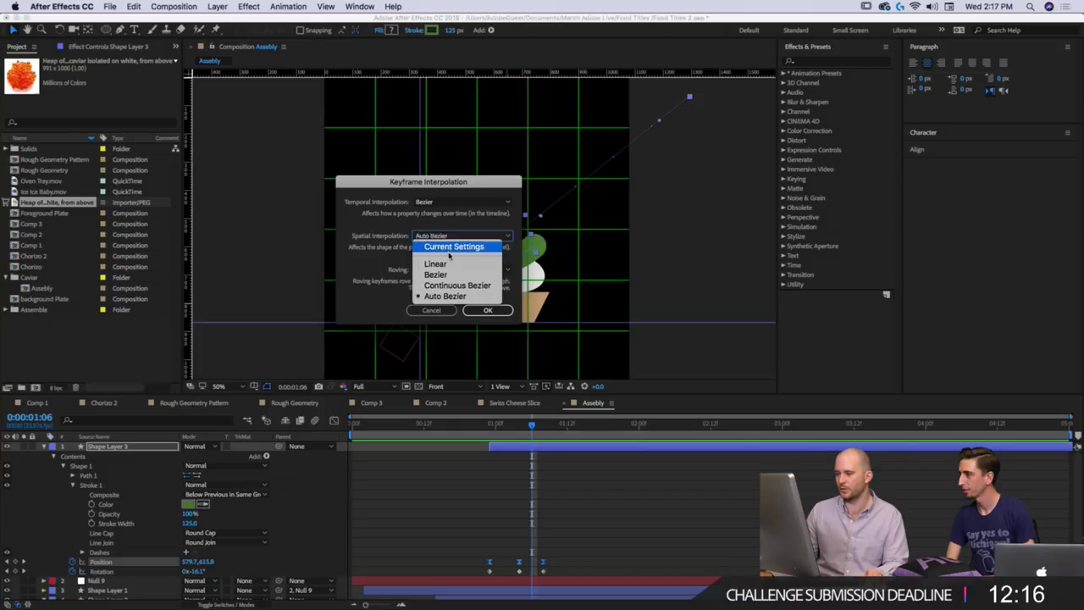
{"action": "left_click", "coordinate": [443, 263]}
{"action": "left_click", "coordinate": [507, 310]}
{"action": "left_click", "coordinate": [605, 474]}
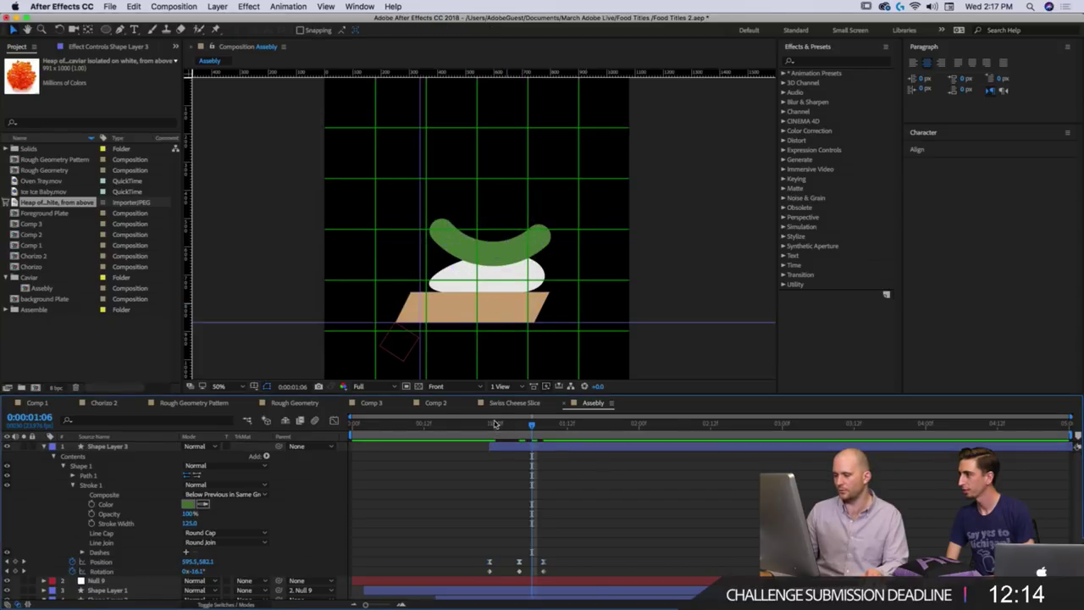
Convert the green curve's first two Position keyframes back to linear timing and preview its landing.
{"action": "left_click", "coordinate": [490, 561]}
{"action": "left_click", "coordinate": [519, 562], "text": "super"}
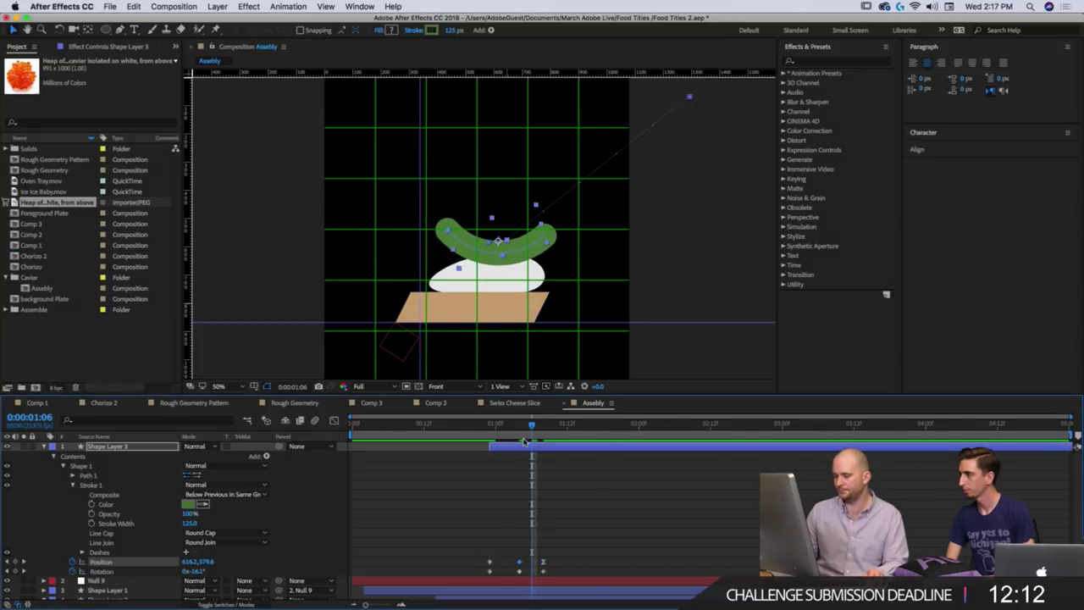
{"action": "mouse_move", "coordinate": [506, 426]}
{"action": "left_mouse_down"}
{"action": "mouse_move", "coordinate": [490, 426]}
{"action": "mouse_move", "coordinate": [549, 444]}
{"action": "mouse_move", "coordinate": [514, 445]}
{"action": "left_mouse_up"}
{"action": "scroll", "coordinate": [529, 249], "scroll_direction": "down", "scroll_amount": 1}
{"action": "key", "text": "space"}
{"action": "scroll", "coordinate": [484, 272], "scroll_direction": "up", "scroll_amount": 1}
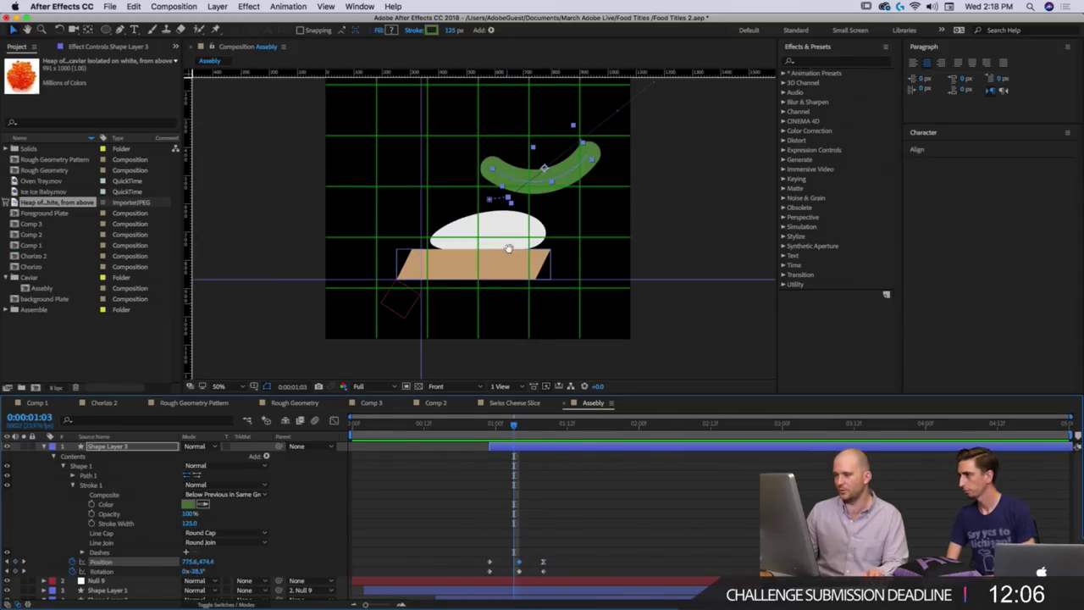
Ease the green curve's last Rotation keyframe and move the middle Rotation keyframe to 0:00:01:03.
{"action": "left_click", "coordinate": [520, 572]}
{"action": "mouse_move", "coordinate": [543, 575]}
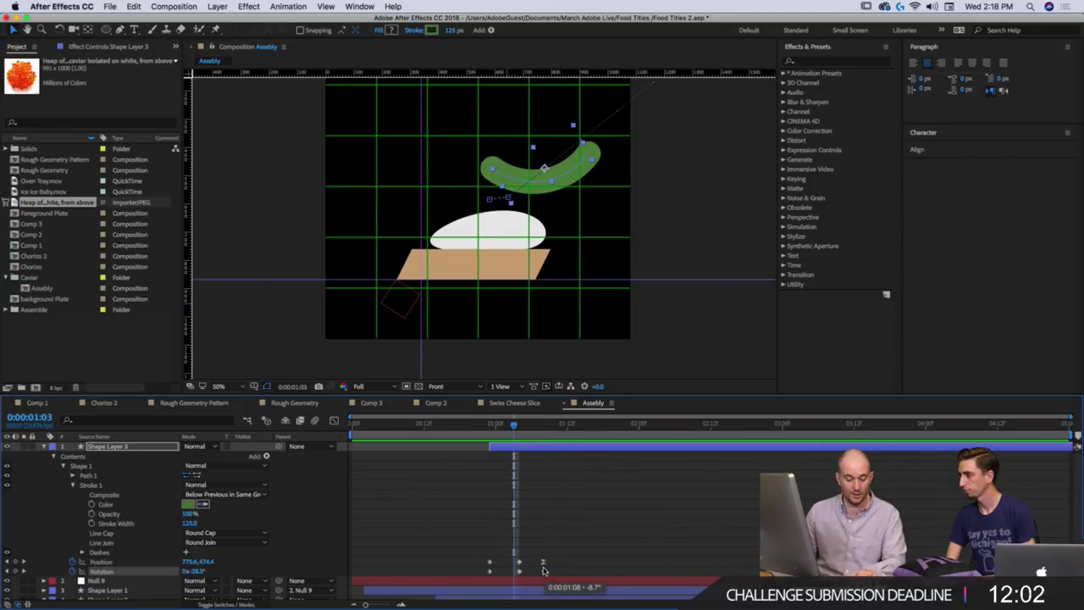
{"action": "left_click_drag", "start_coordinate": [520, 572], "coordinate": [513, 572]}
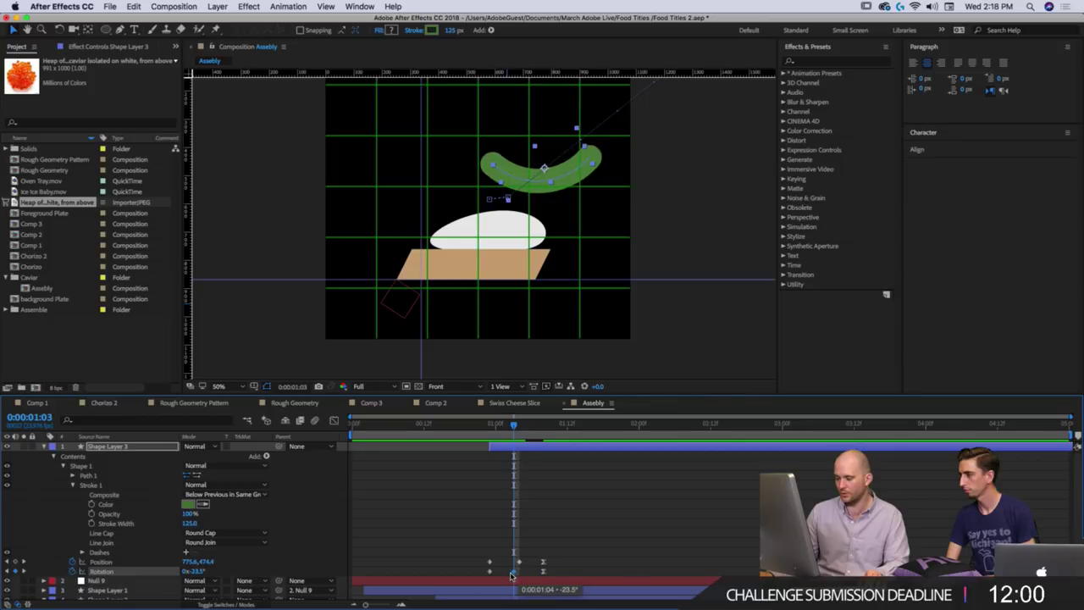
Move the green curve's last Position keyframe to 0:00:01:06 and preview the animation.
{"action": "left_click", "coordinate": [489, 426]}
{"action": "left_click_drag", "start_coordinate": [488, 428], "coordinate": [461, 453]}
{"action": "left_click", "coordinate": [490, 432]}
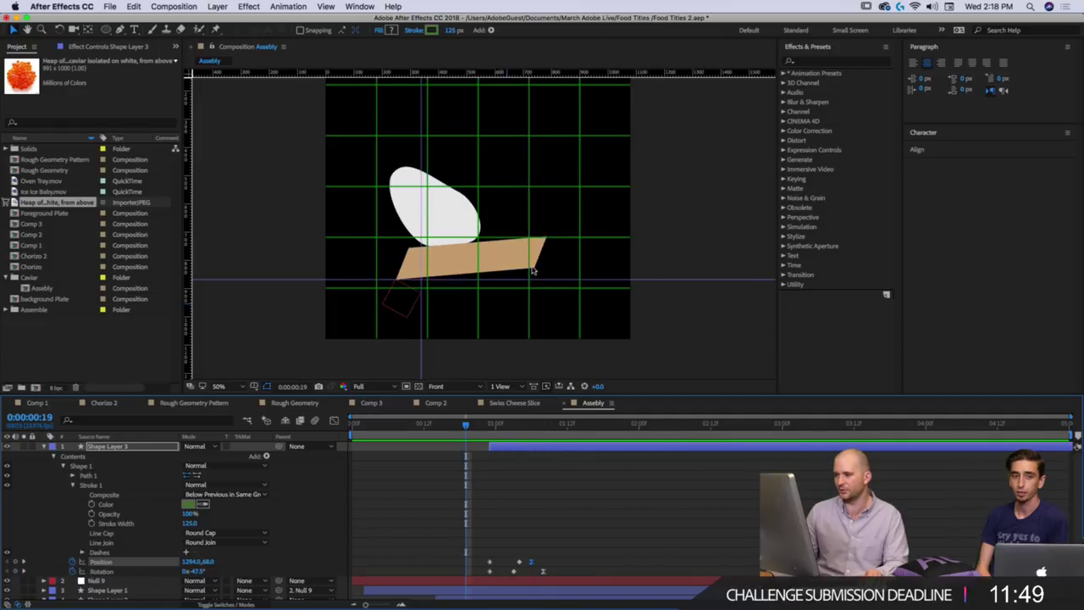
{"action": "scroll", "coordinate": [533, 271], "scroll_direction": "down", "scroll_amount": 2}
{"action": "key", "text": "space"}
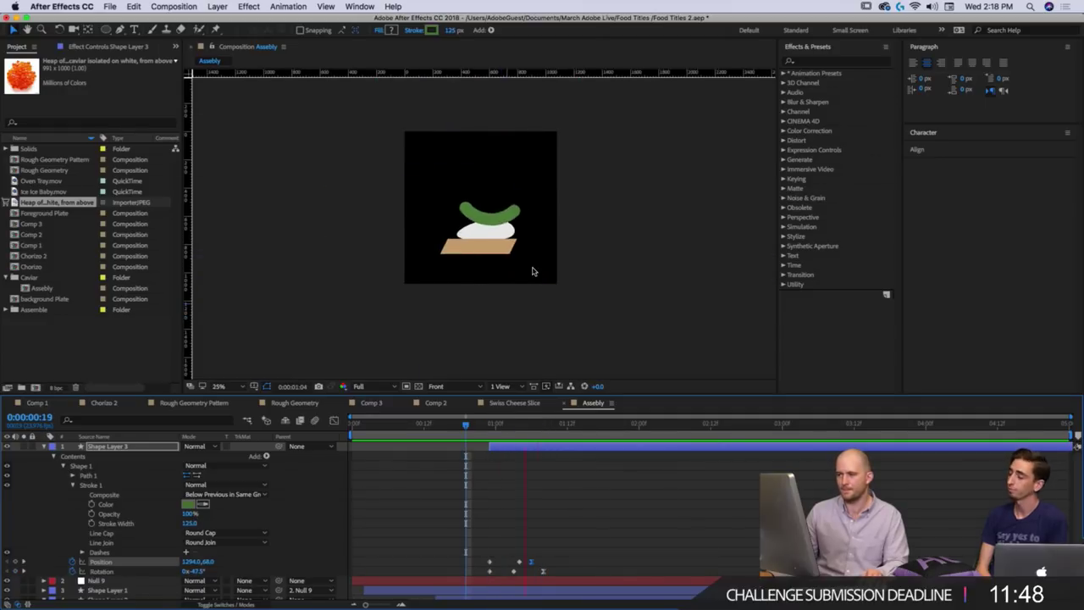
{"action": "key", "text": "space"}
Add a Path keyframe to the white shape at 0:00:01:04, where the green curve lands.
{"action": "mouse_move", "coordinate": [514, 430]}
{"action": "left_mouse_down"}
{"action": "mouse_move", "coordinate": [504, 435]}
{"action": "mouse_move", "coordinate": [518, 431]}
{"action": "left_mouse_up"}
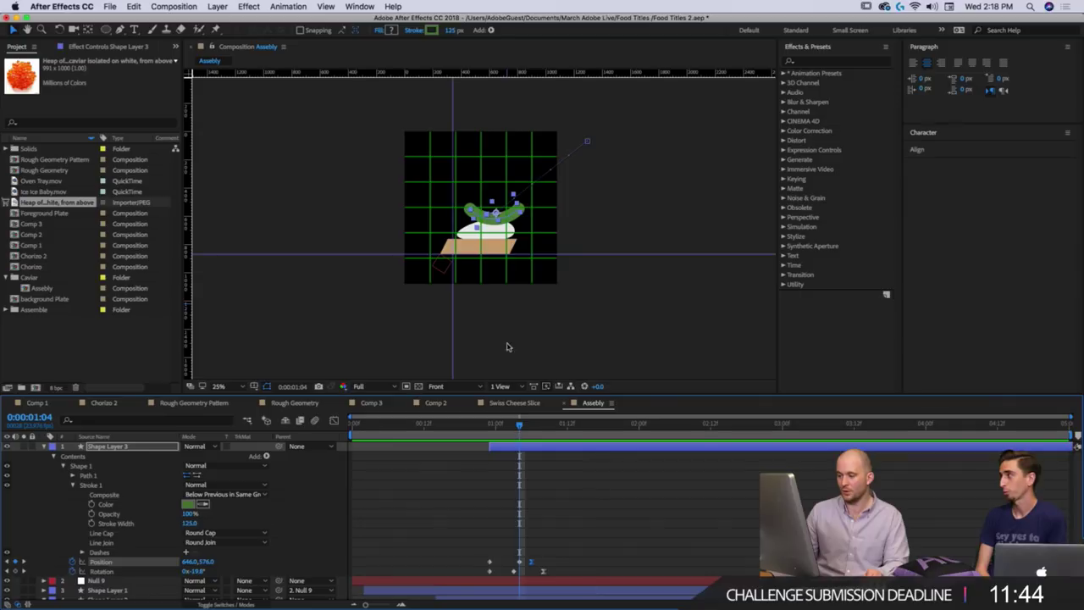
{"action": "scroll", "coordinate": [476, 214], "scroll_direction": "up", "scroll_amount": 2}
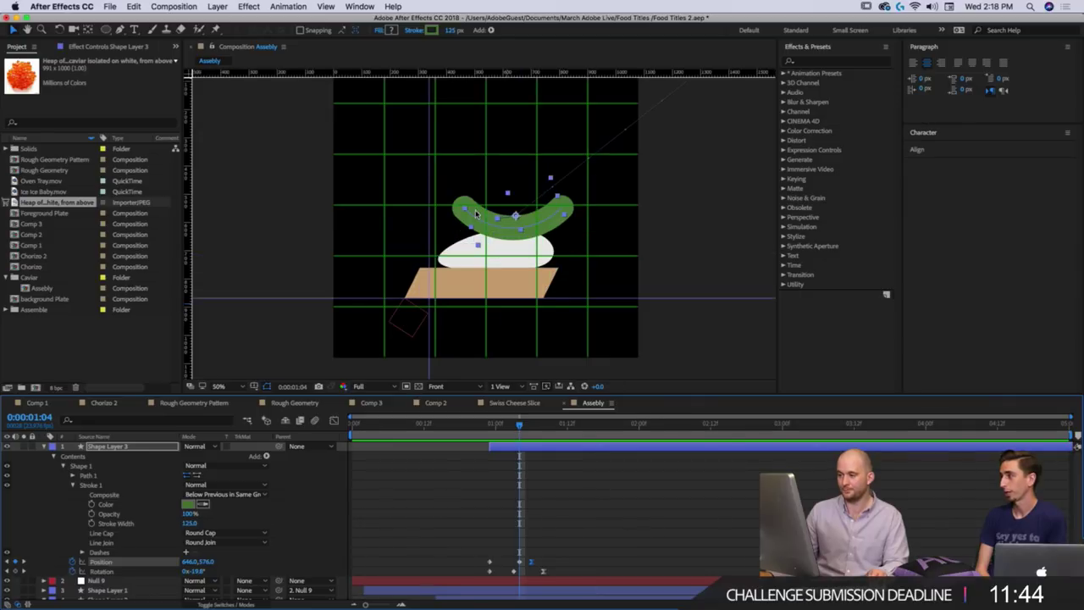
{"action": "left_click", "coordinate": [550, 258]}
{"action": "key", "text": "u"}
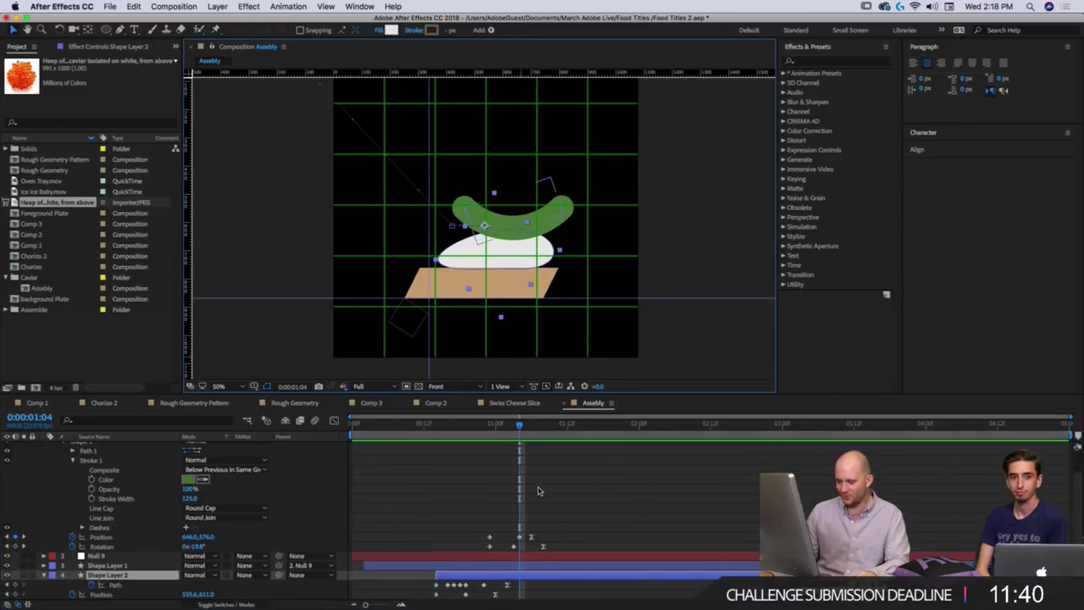
{"action": "left_click_drag", "start_coordinate": [508, 429], "coordinate": [520, 431]}
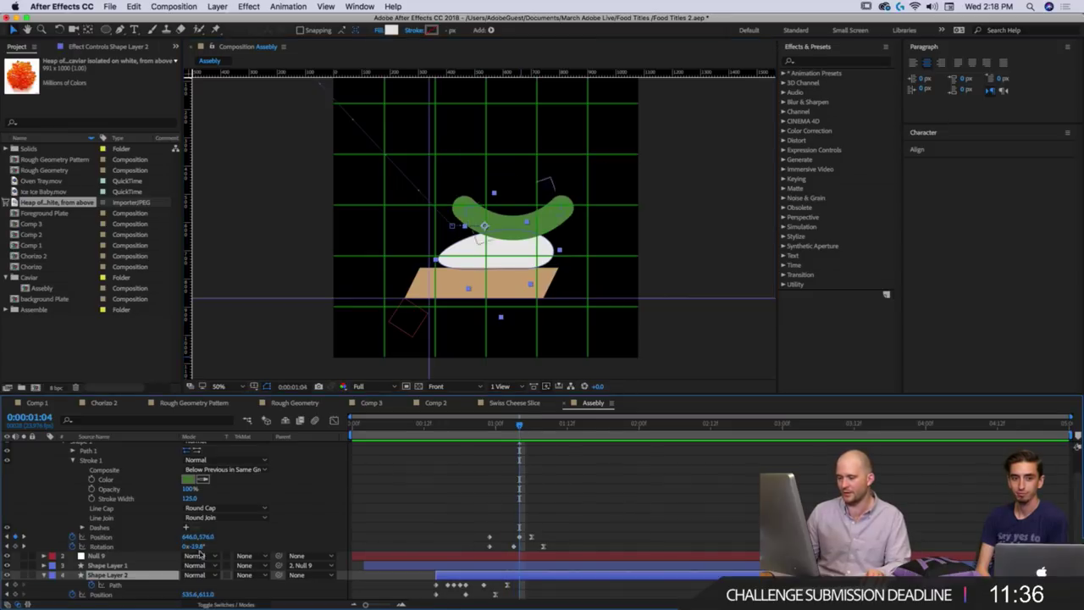
{"action": "left_click", "coordinate": [112, 585]}
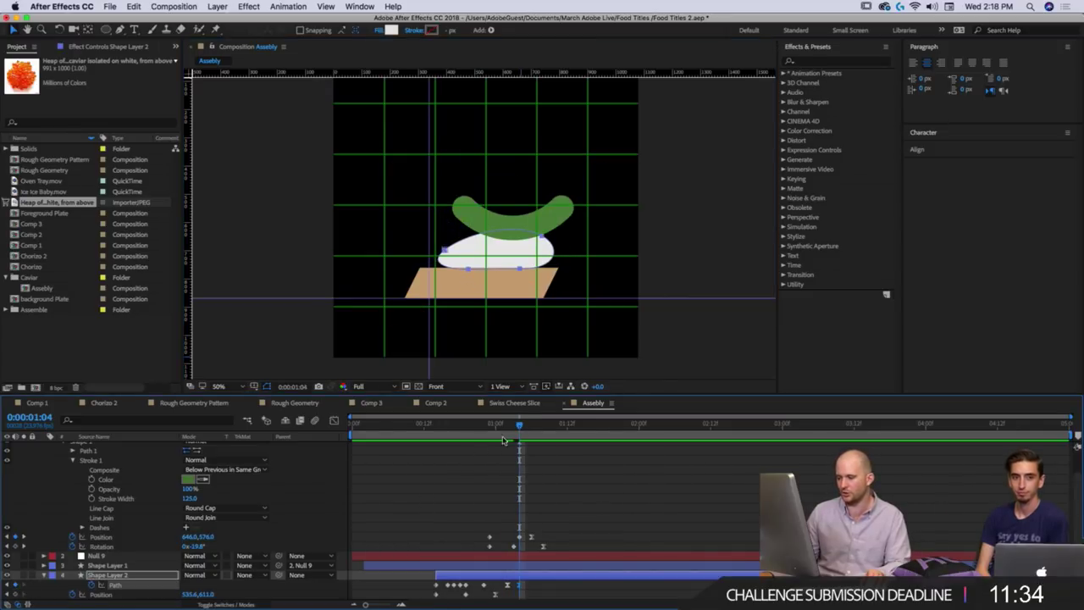
Reshape the white shape's path at 0:00:01:08, lowering its upper-right point and bulging its left side beneath the green curve.
{"action": "left_click_drag", "start_coordinate": [534, 434], "coordinate": [543, 441]}
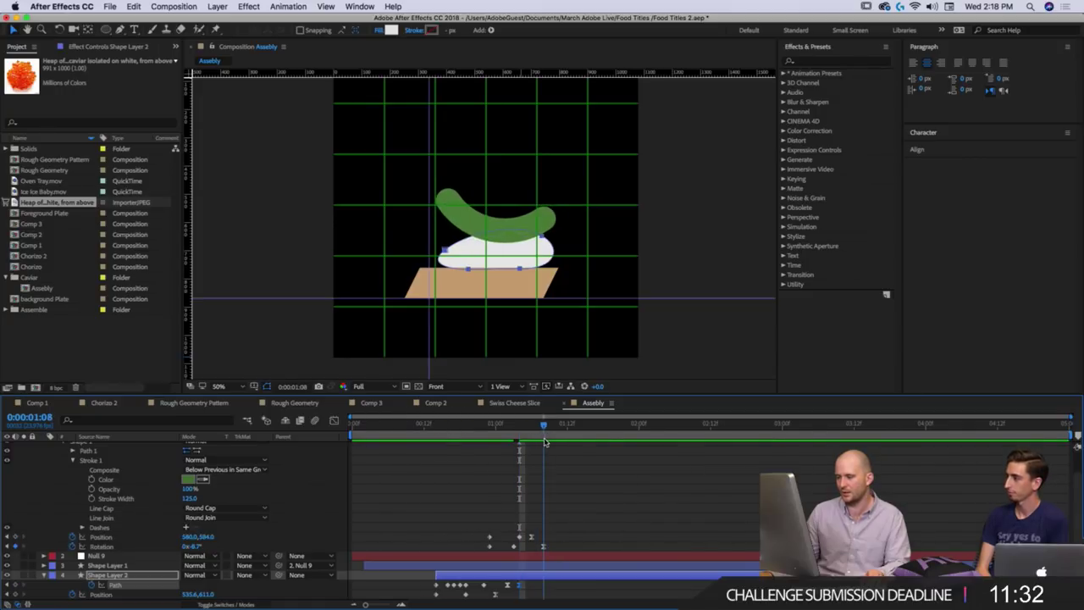
{"action": "left_click", "coordinate": [585, 223]}
{"action": "left_click_drag", "start_coordinate": [542, 236], "coordinate": [535, 240]}
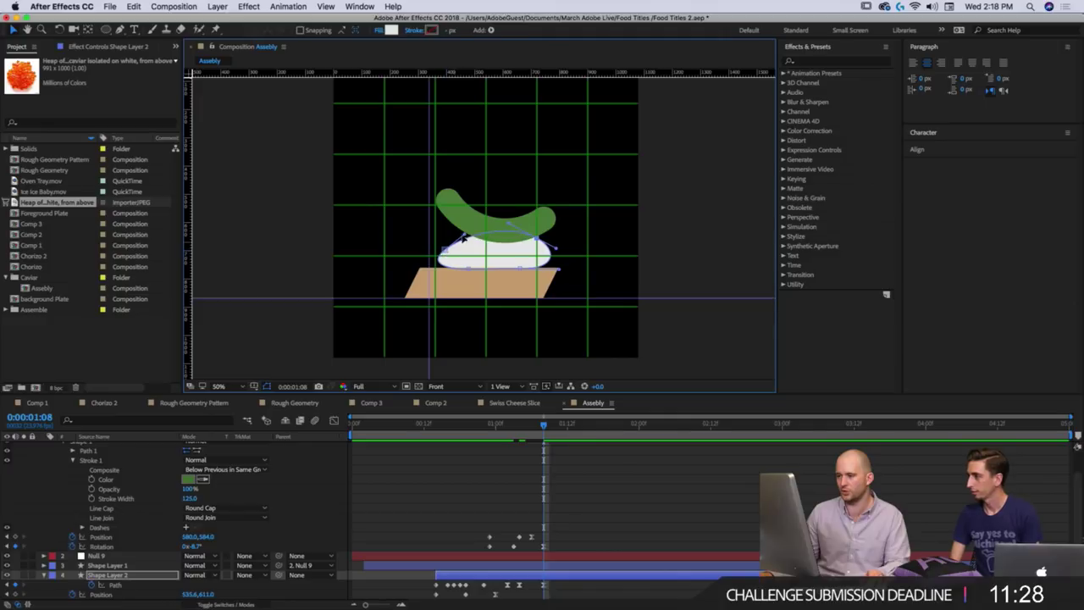
{"action": "left_click_drag", "start_coordinate": [463, 240], "coordinate": [439, 247]}
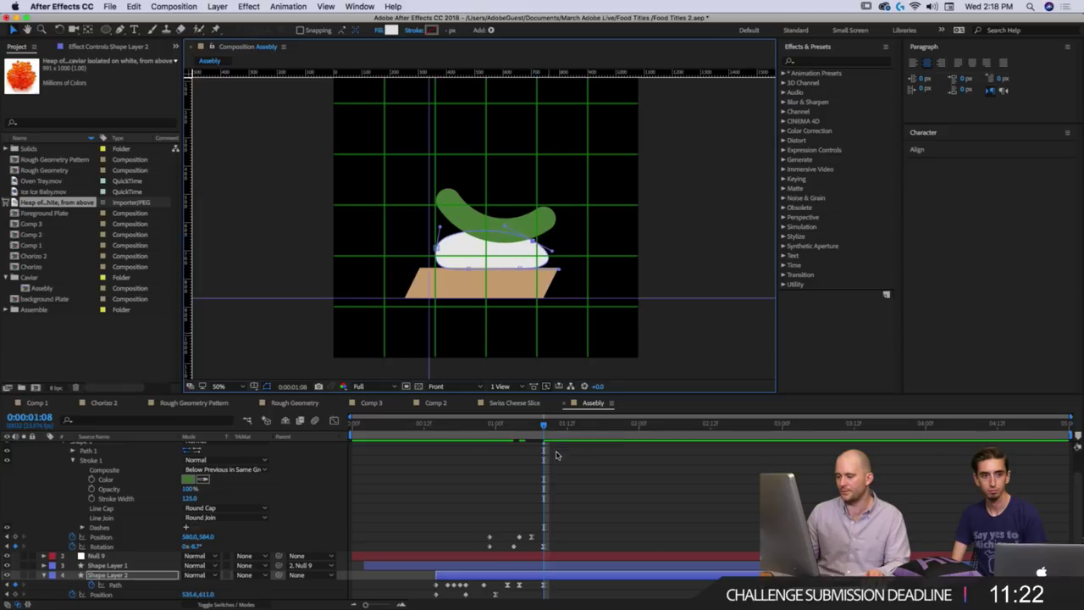
Preview the white shape's reaction to the green curve's landing and collapse the green curve layer's properties.
{"action": "left_click_drag", "start_coordinate": [508, 426], "coordinate": [484, 417]}
{"action": "key", "text": "space"}
{"action": "key", "text": "comma"}
{"action": "key", "text": "space"}
{"action": "key", "text": "space"}
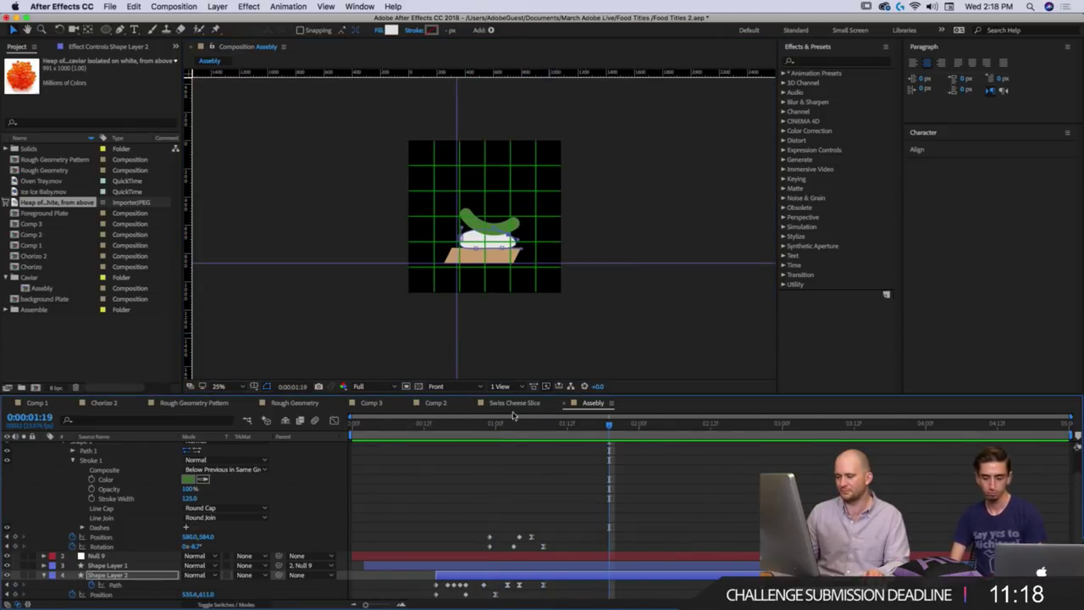
{"action": "left_click", "coordinate": [500, 428]}
{"action": "left_click_drag", "start_coordinate": [499, 429], "coordinate": [572, 483]}
{"action": "left_click", "coordinate": [491, 486]}
{"action": "scroll", "coordinate": [72, 458], "scroll_direction": "up", "scroll_amount": 2}
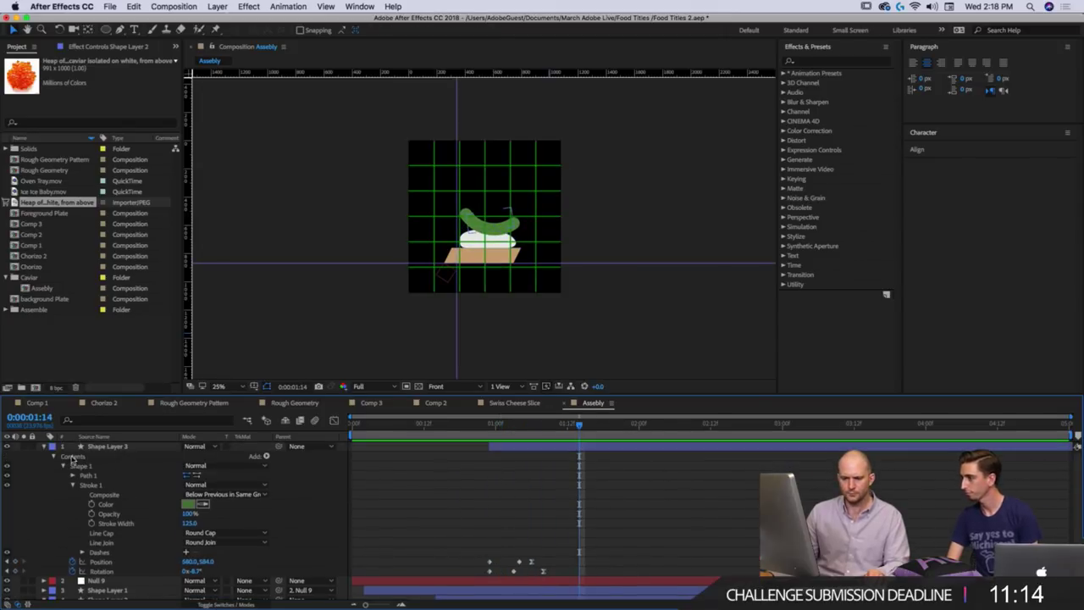
{"action": "left_click", "coordinate": [43, 449]}
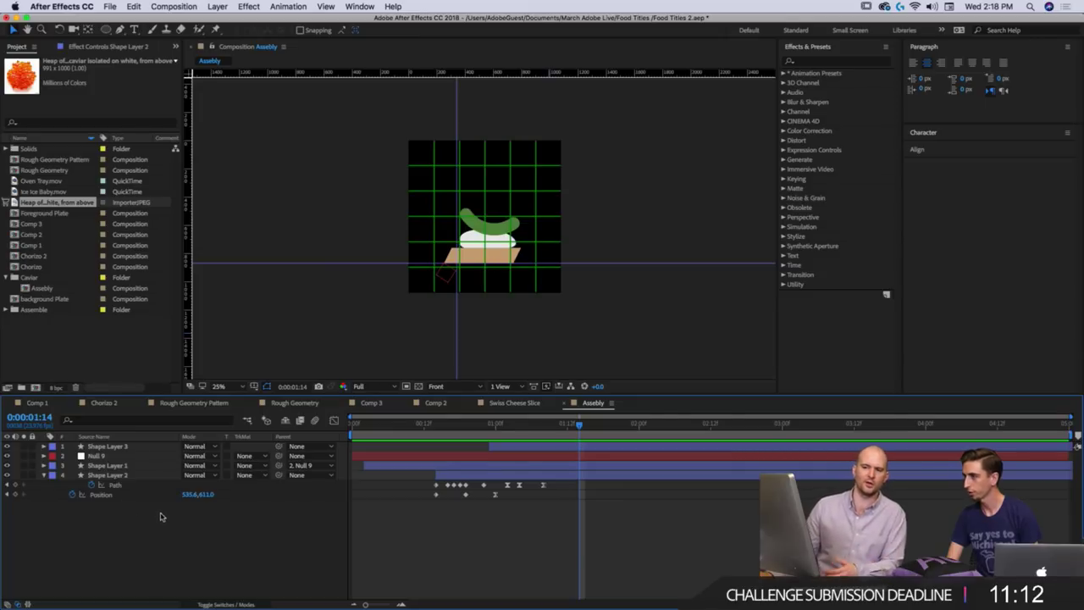
Change the tan base's fill type to Linear Gradient.
{"action": "left_click", "coordinate": [489, 253]}
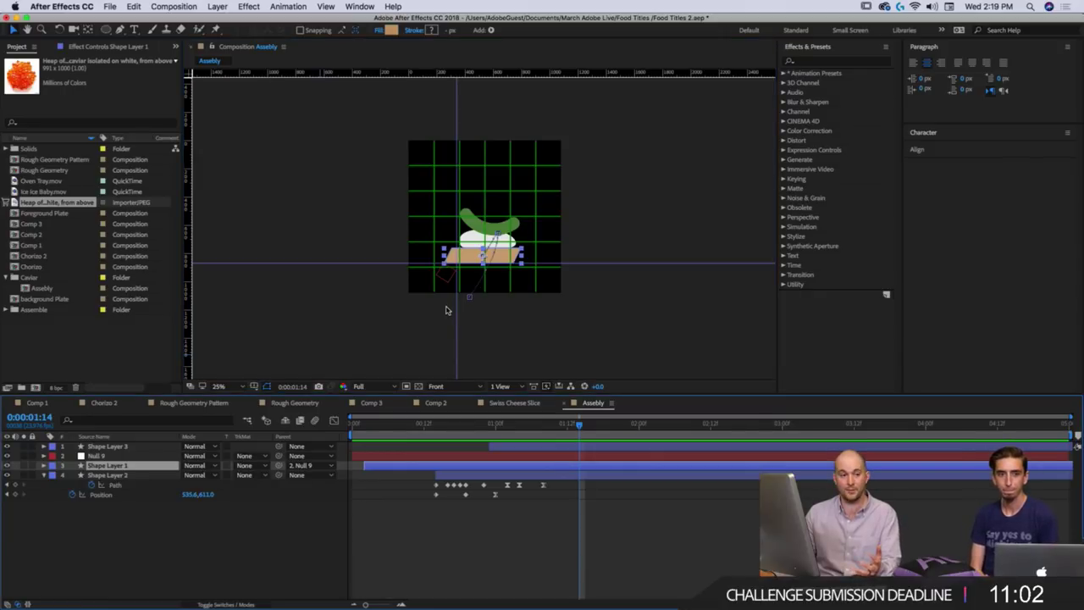
{"action": "left_click", "coordinate": [937, 48]}
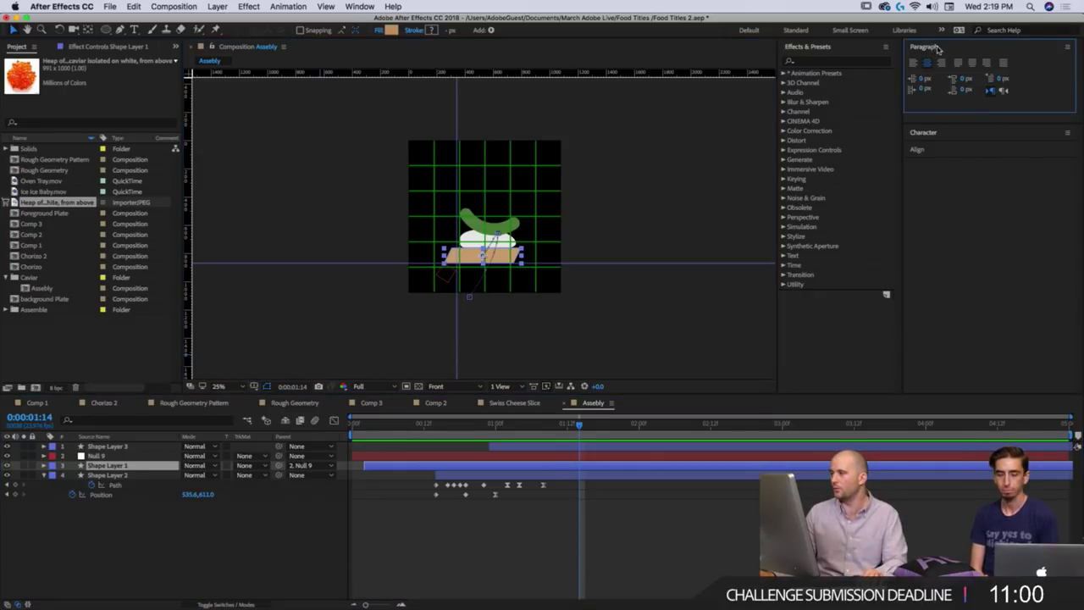
{"action": "left_click", "coordinate": [932, 133]}
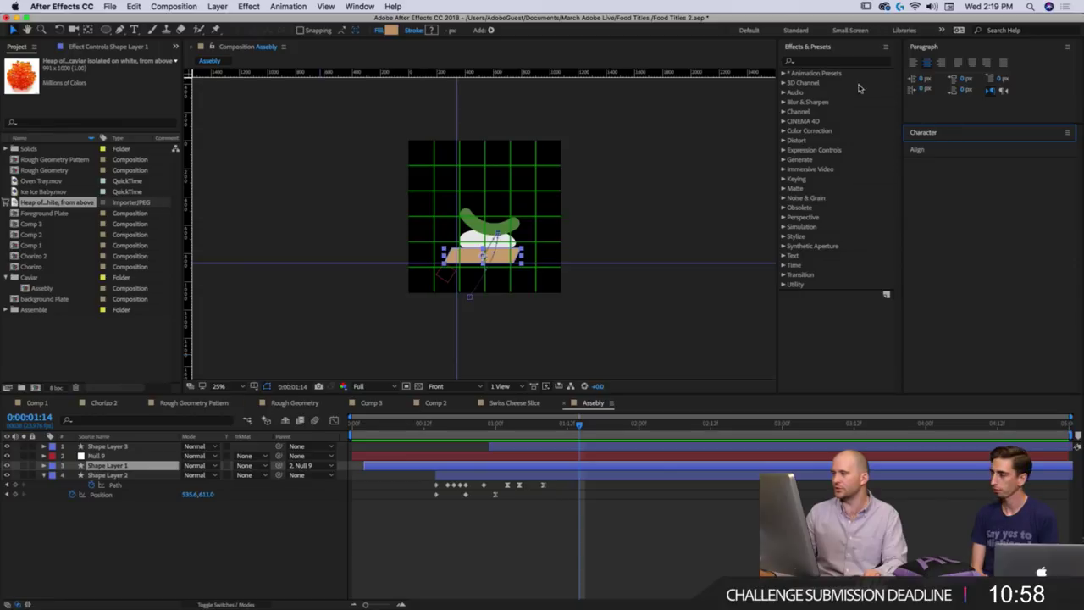
{"action": "left_click", "coordinate": [834, 65]}
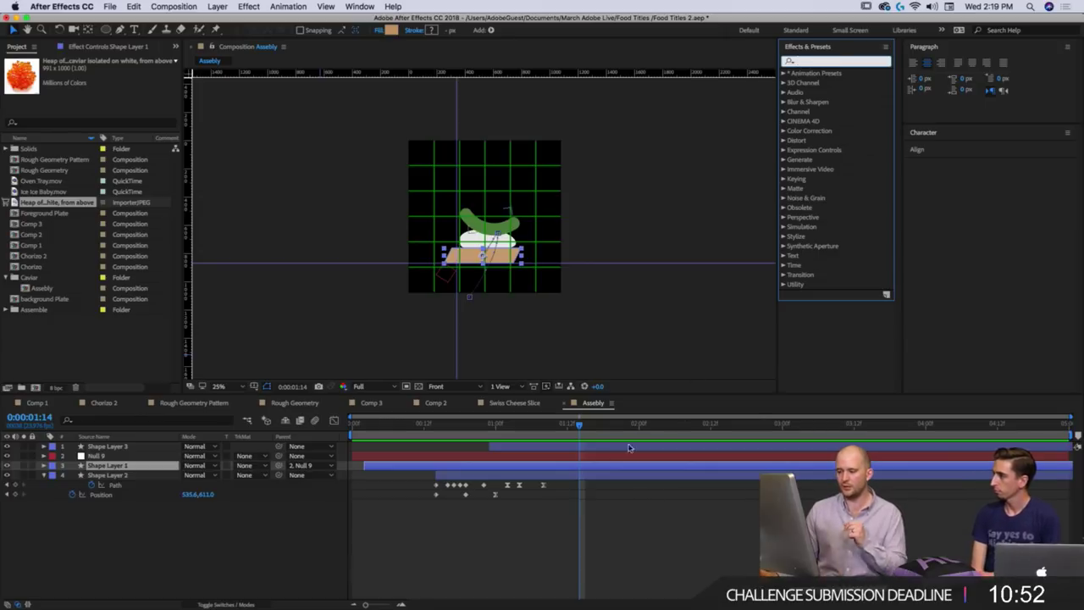
{"action": "left_click", "coordinate": [378, 30]}
{"action": "left_click", "coordinate": [394, 219]}
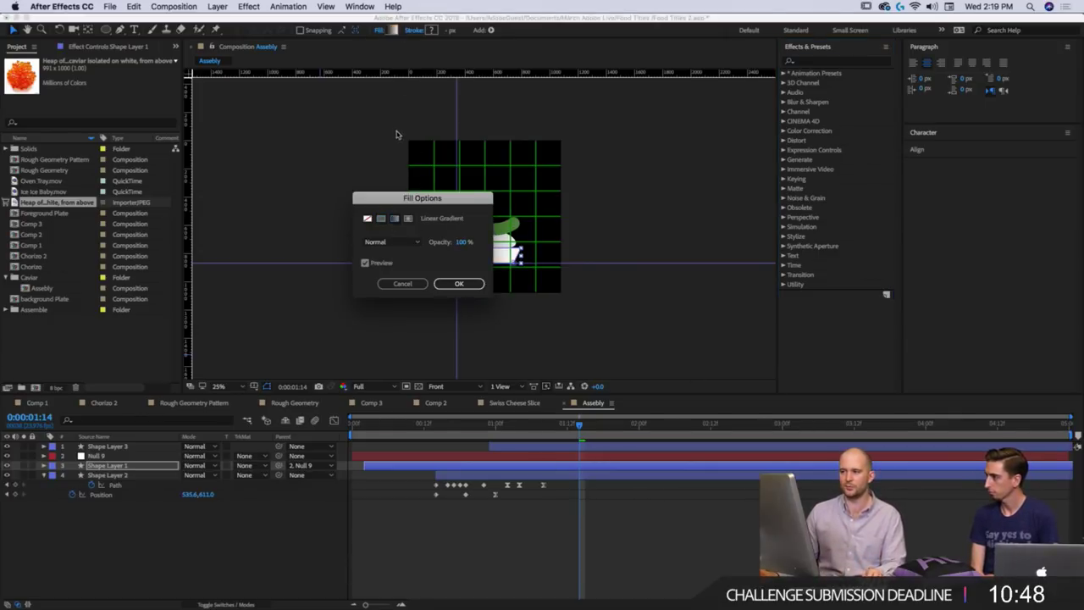
{"action": "left_click", "coordinate": [453, 284]}
Angle the base's gradient diagonally, with its white end above the upper-left and its black end below the lower-right corner.
{"action": "left_click_drag", "start_coordinate": [490, 257], "coordinate": [436, 260]}
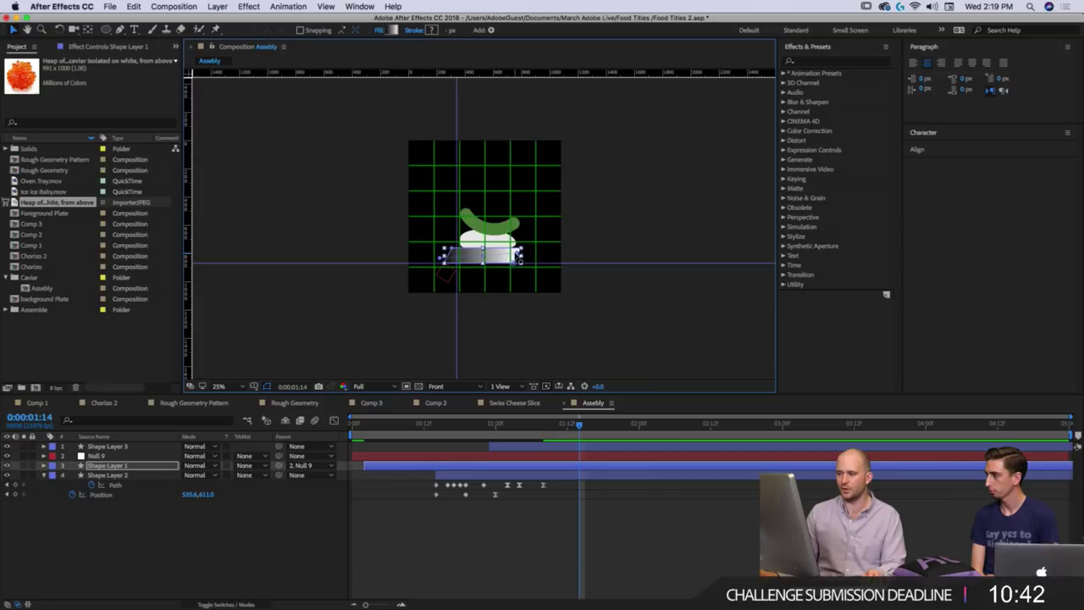
{"action": "left_click_drag", "start_coordinate": [516, 254], "coordinate": [530, 279]}
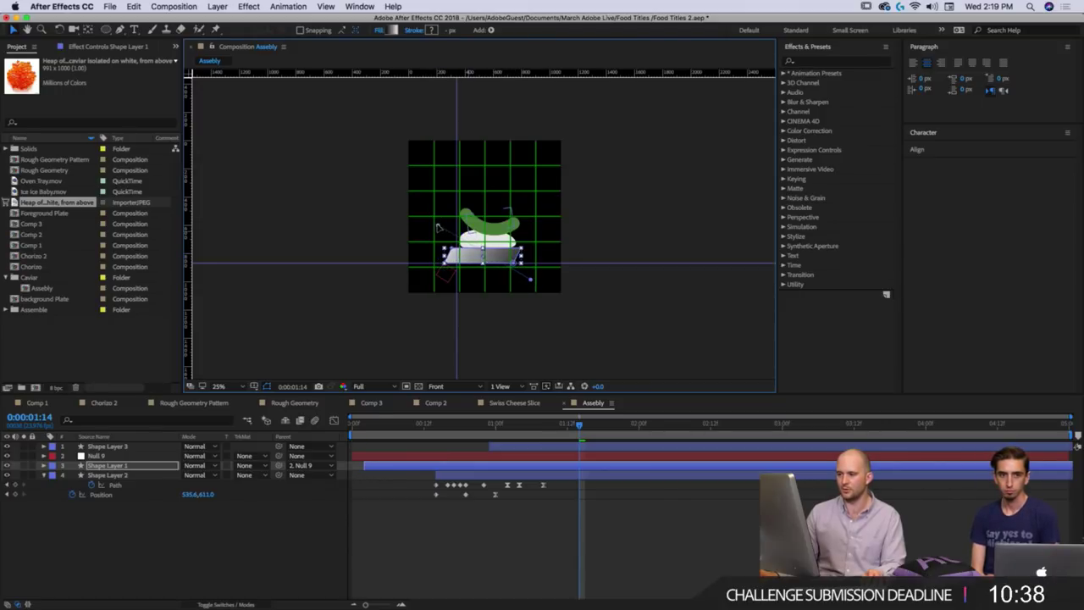
{"action": "left_click_drag", "start_coordinate": [518, 276], "coordinate": [517, 274]}
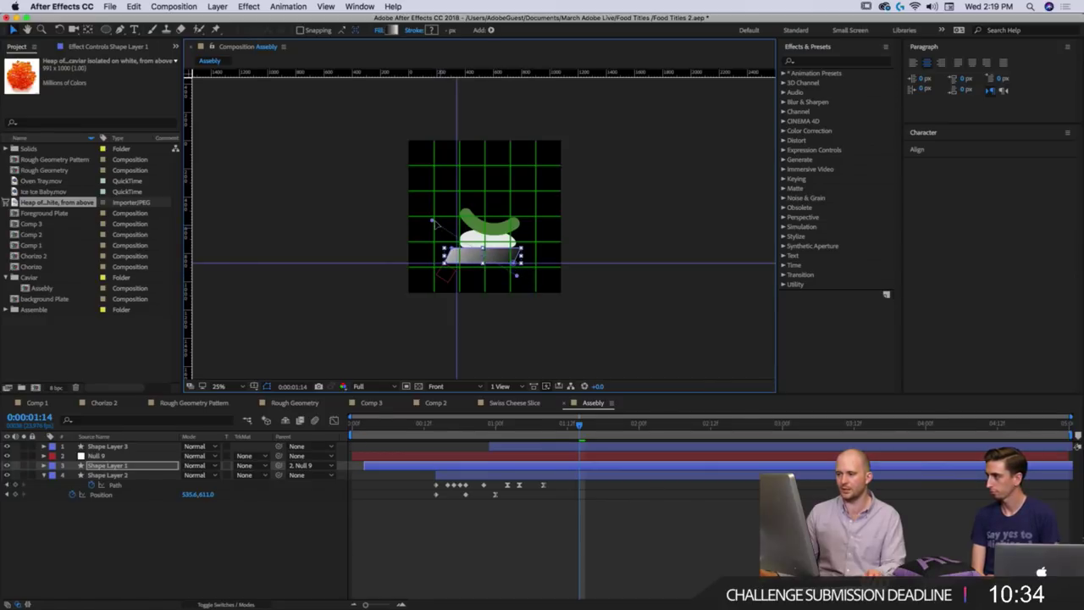
{"action": "key", "text": "period"}
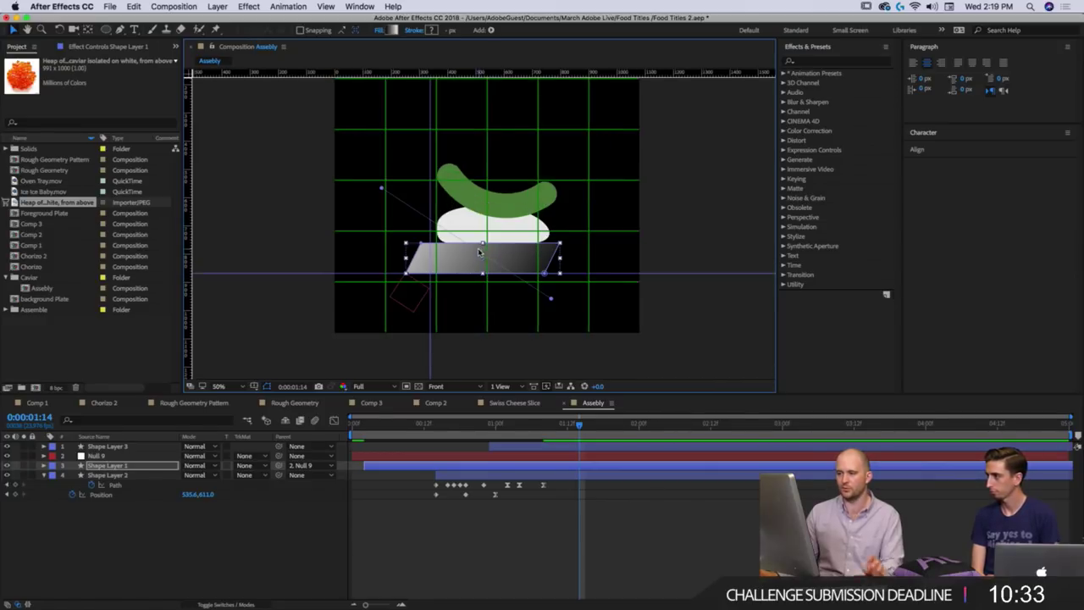
Apply the Posterize effect to the base and set its Level to 3.
{"action": "left_click", "coordinate": [536, 468]}
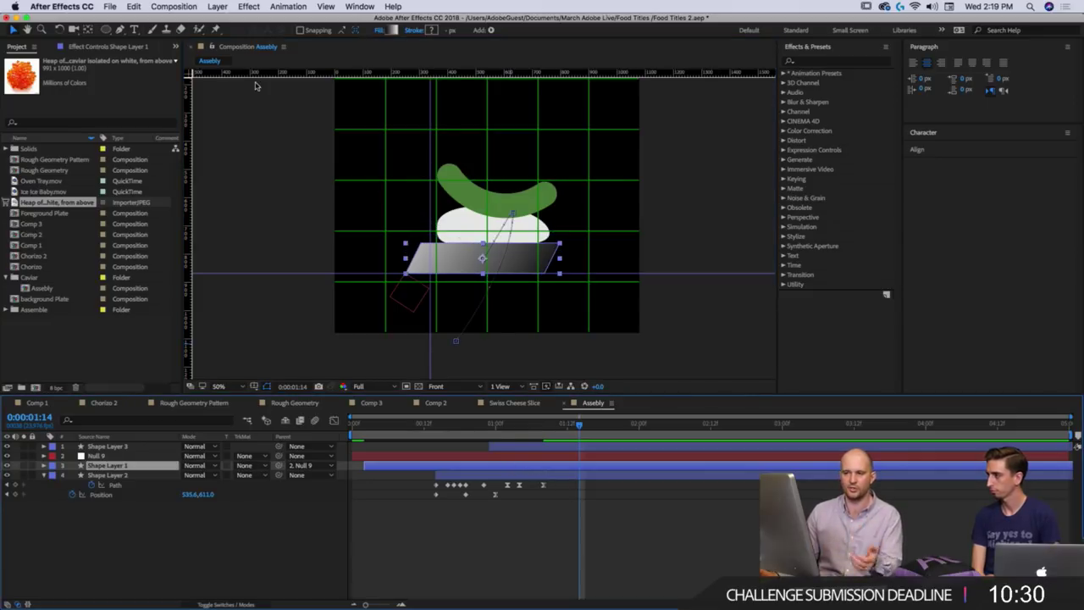
{"action": "left_click", "coordinate": [106, 46]}
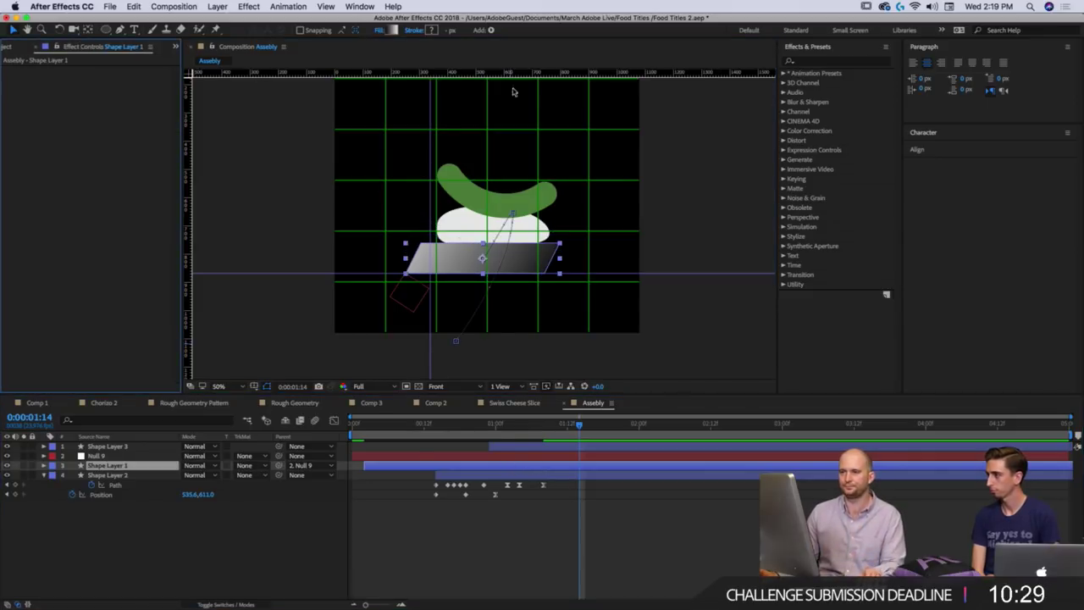
{"action": "left_click", "coordinate": [819, 61]}
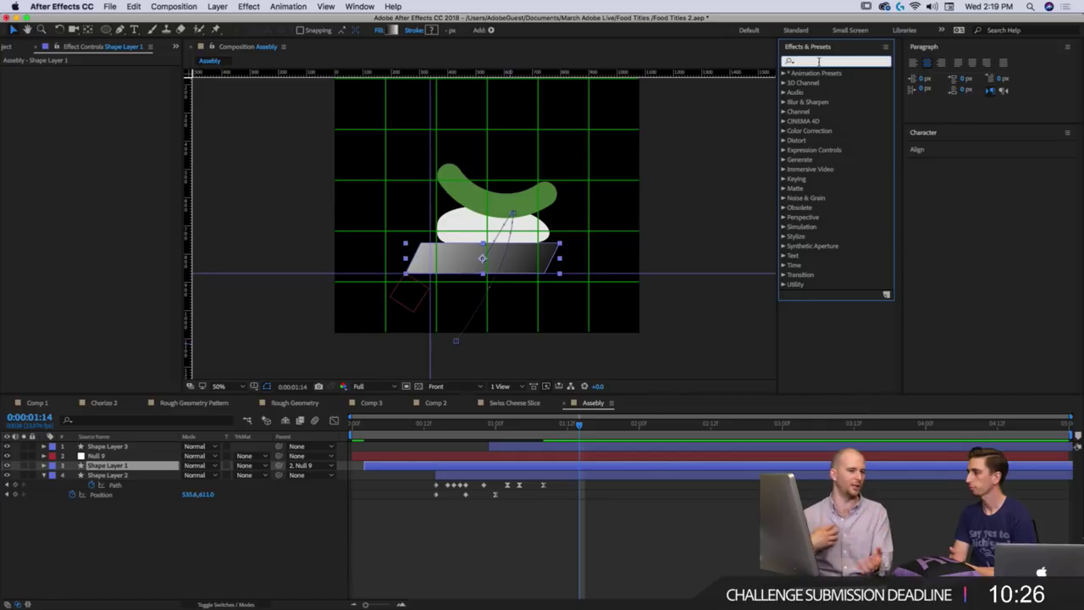
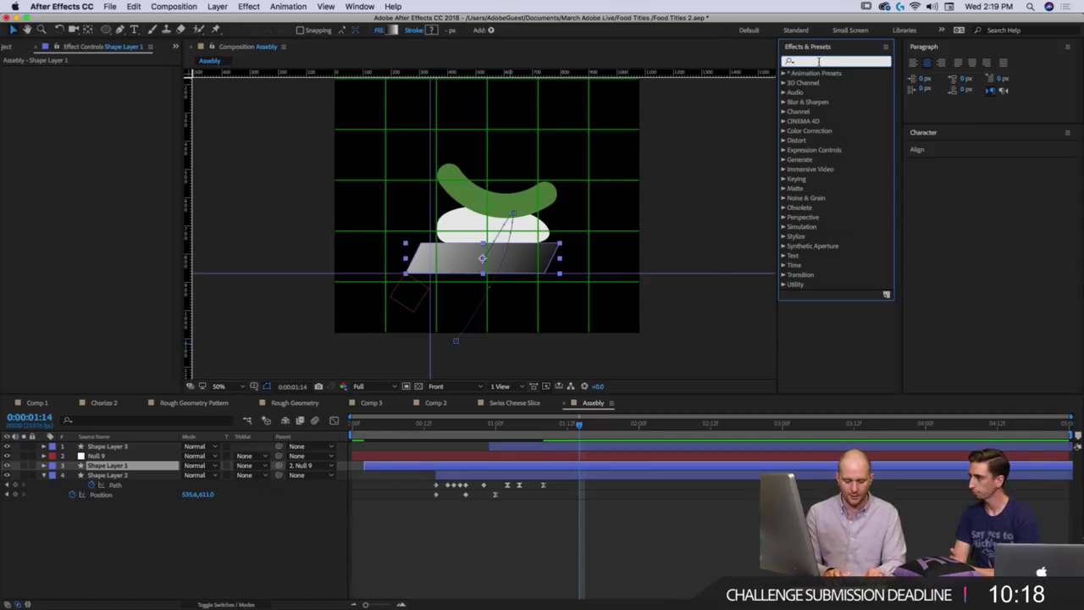
{"action": "type", "text": "poster"}
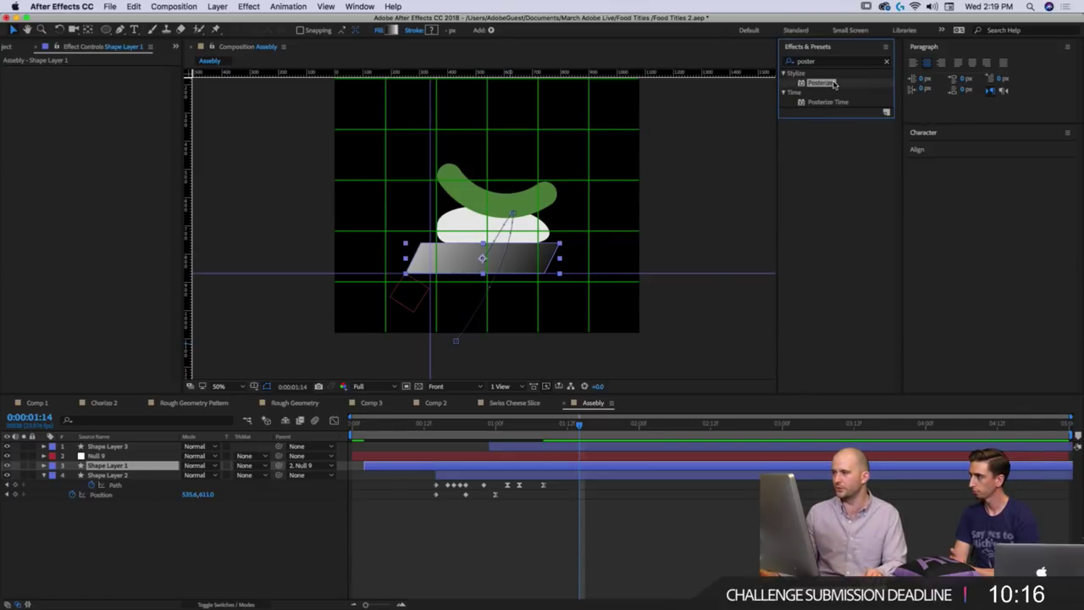
{"action": "double_click", "coordinate": [836, 83]}
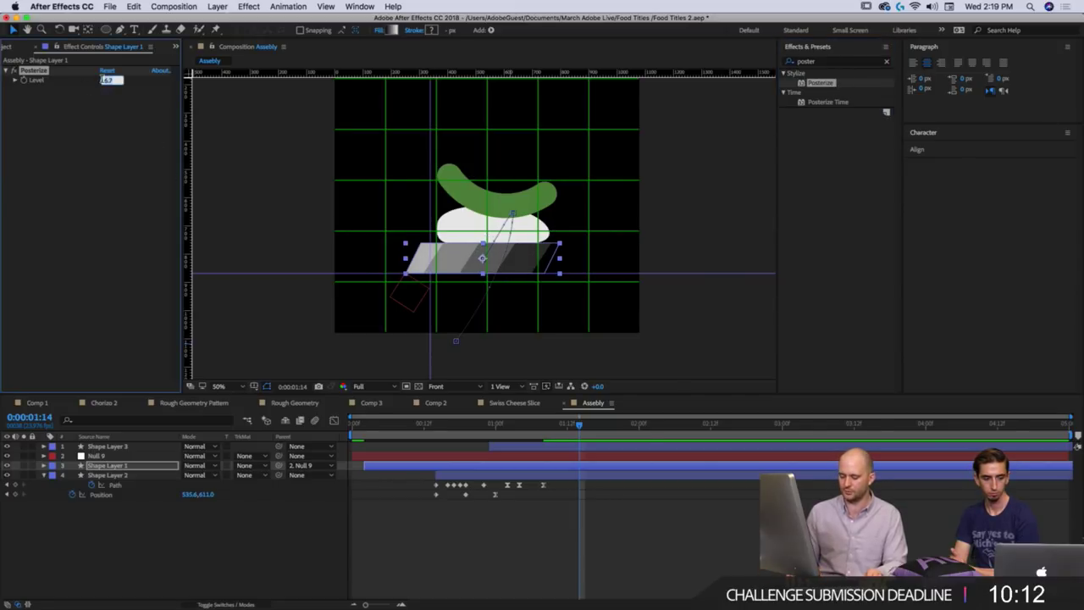
{"action": "type", "text": "3"}
{"action": "key", "text": "Return"}
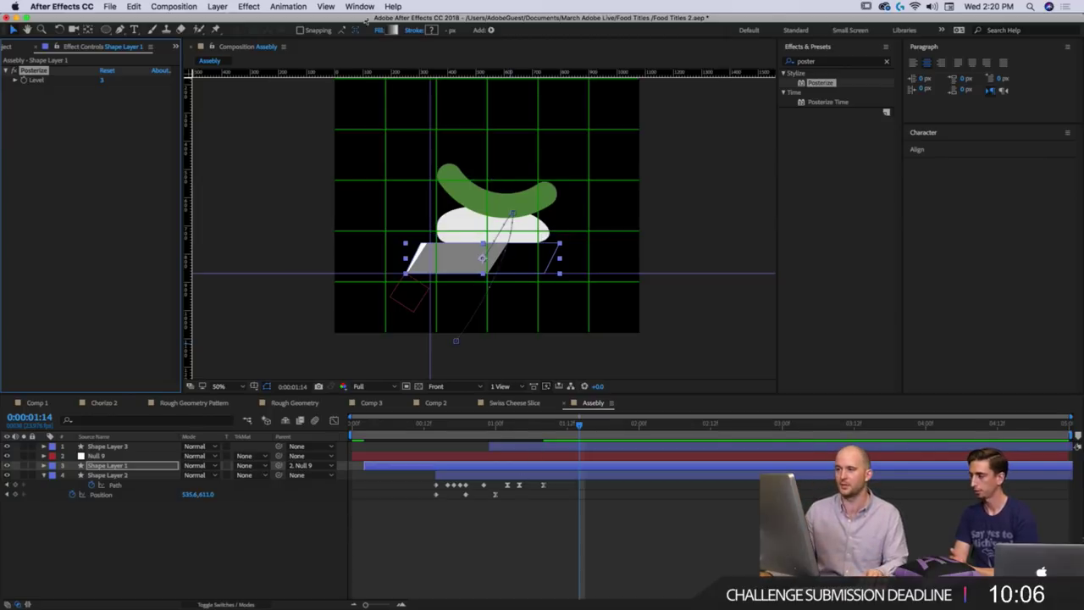
Shift both ends of the base's gradient slightly toward the lower right to widen the white band and move the grey one.
{"action": "left_click", "coordinate": [380, 31]}
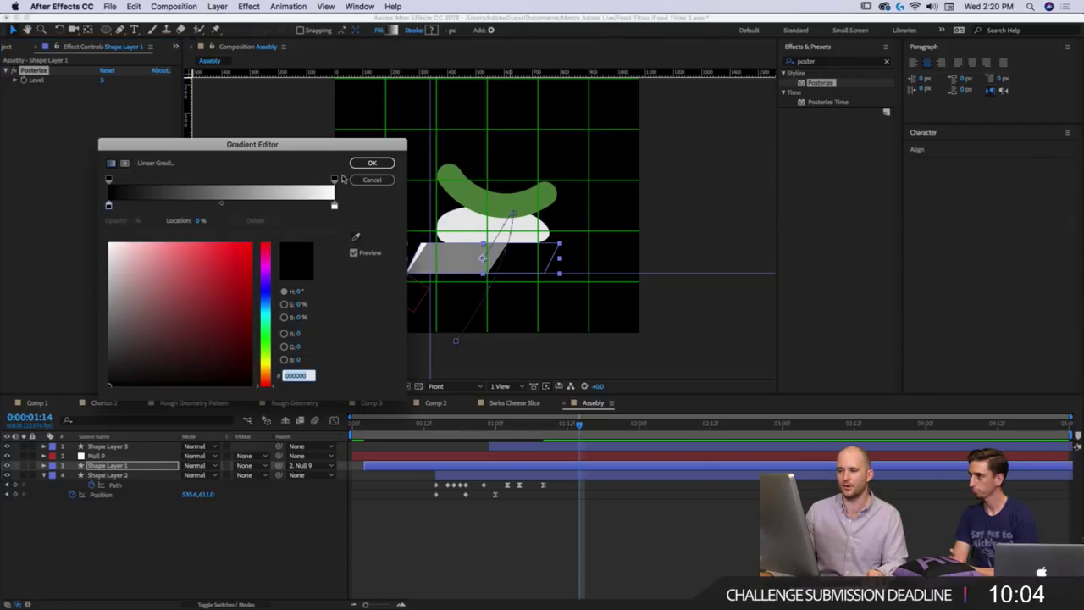
{"action": "left_click", "coordinate": [370, 163]}
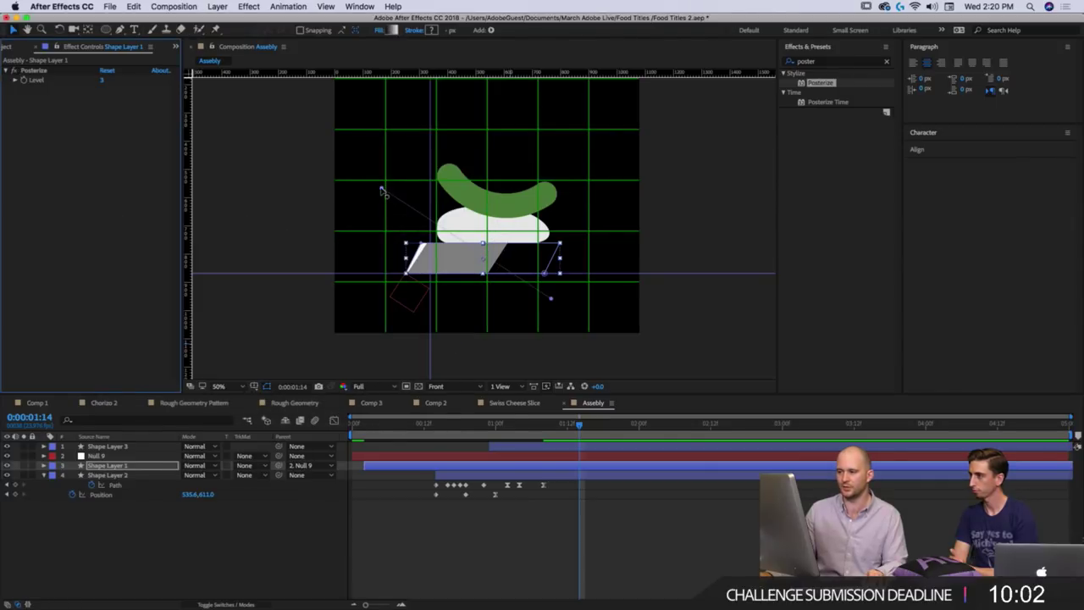
{"action": "left_click_drag", "start_coordinate": [381, 191], "coordinate": [396, 201]}
{"action": "left_click_drag", "start_coordinate": [552, 298], "coordinate": [558, 308]}
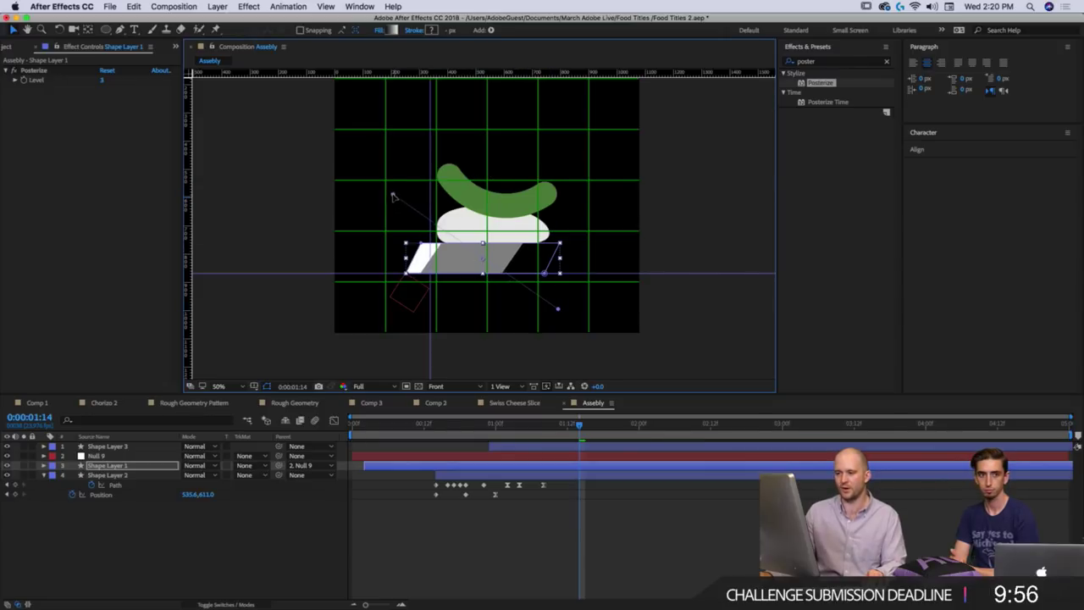
Apply the Noise HLS effect to the base ahead of Posterize and set its Lightness to 20%.
{"action": "left_click", "coordinate": [53, 75]}
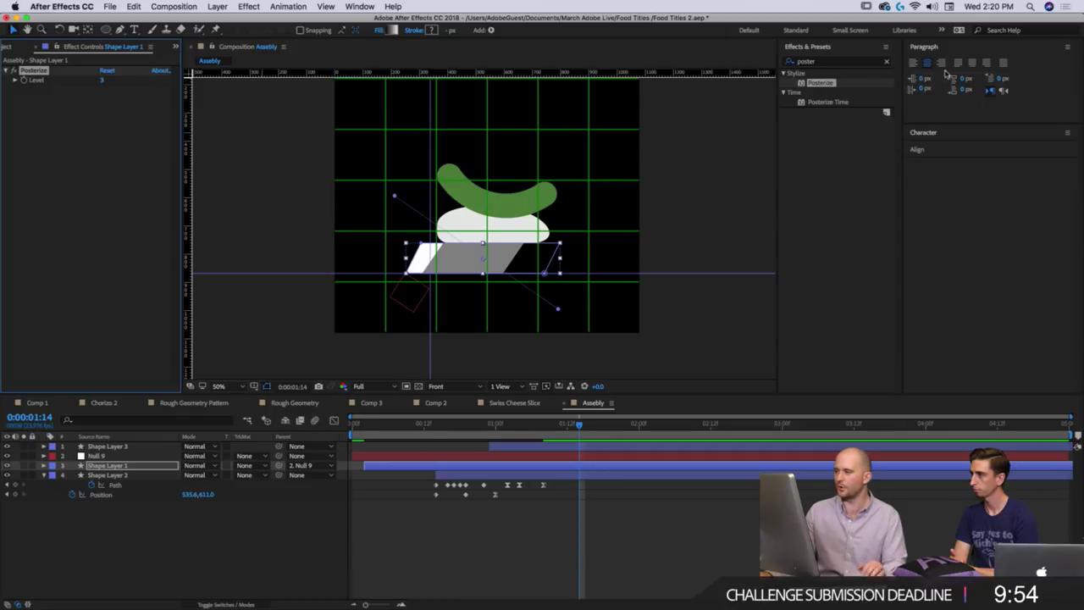
{"action": "left_click", "coordinate": [855, 61]}
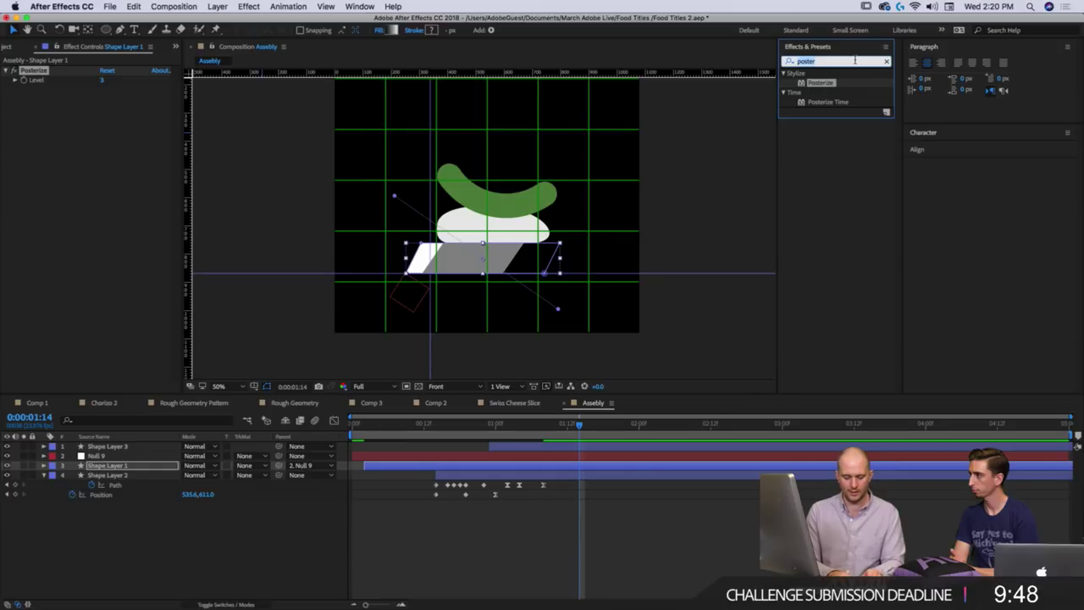
{"action": "type", "text": "noise"}
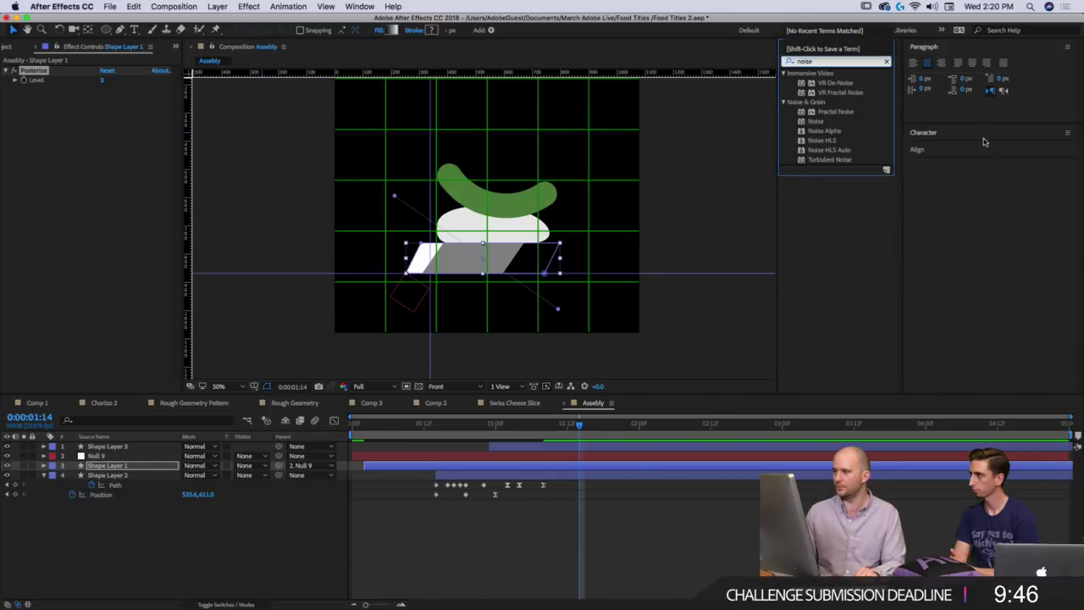
{"action": "left_click", "coordinate": [800, 141]}
{"action": "left_click_drag", "start_coordinate": [269, 57], "coordinate": [91, 64]}
{"action": "left_click", "coordinate": [54, 161]}
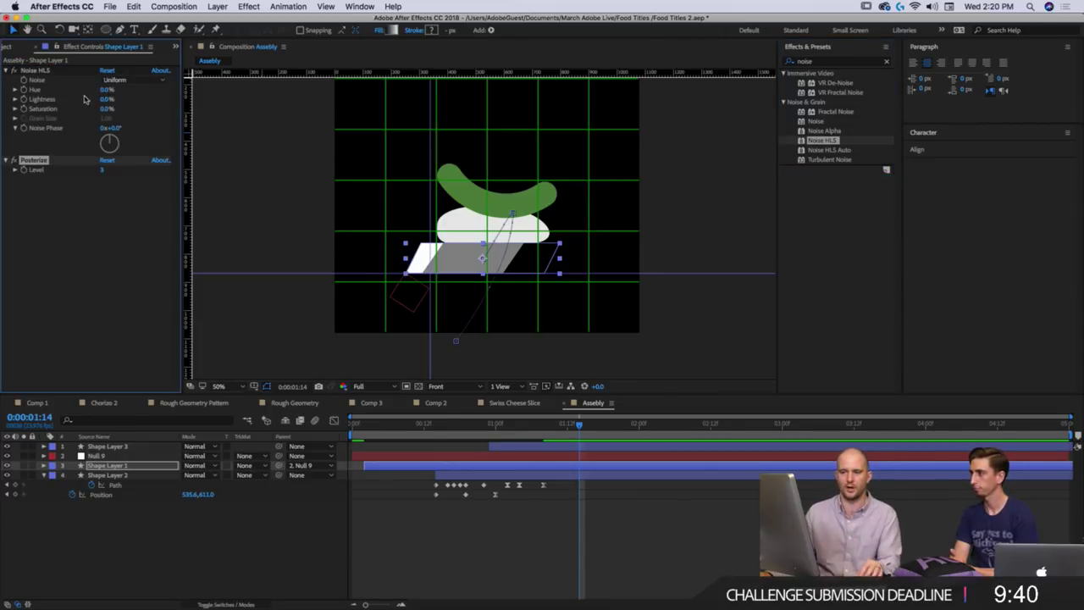
{"action": "left_click_drag", "start_coordinate": [108, 105], "coordinate": [116, 100]}
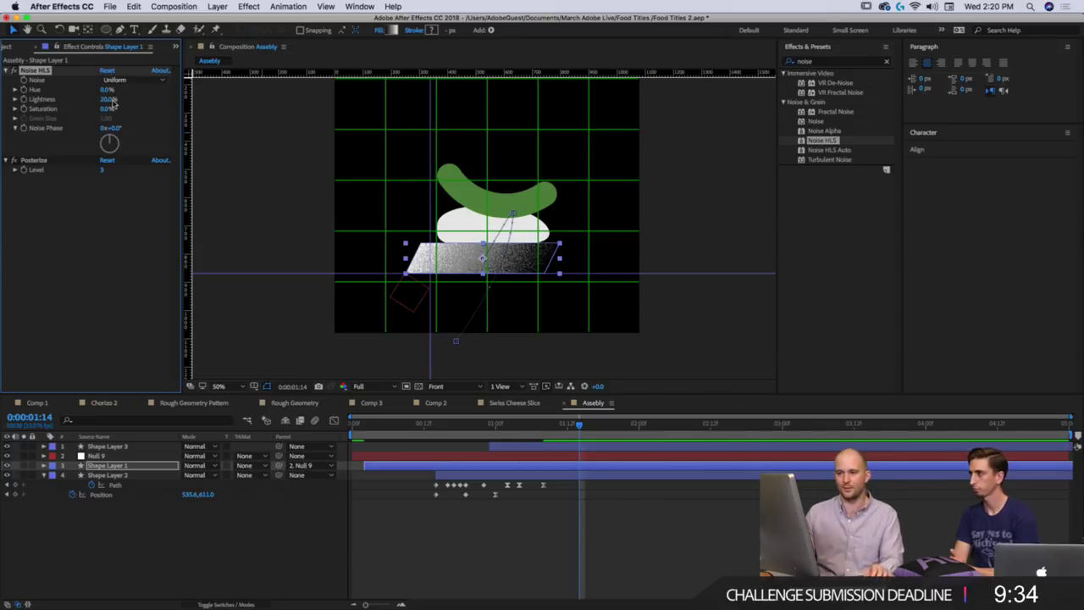
Apply the Tritone effect to the base after Posterize.
{"action": "mouse_move", "coordinate": [105, 99]}
{"action": "left_mouse_down"}
{"action": "mouse_move", "coordinate": [92, 101]}
{"action": "mouse_move", "coordinate": [109, 106]}
{"action": "left_mouse_up"}
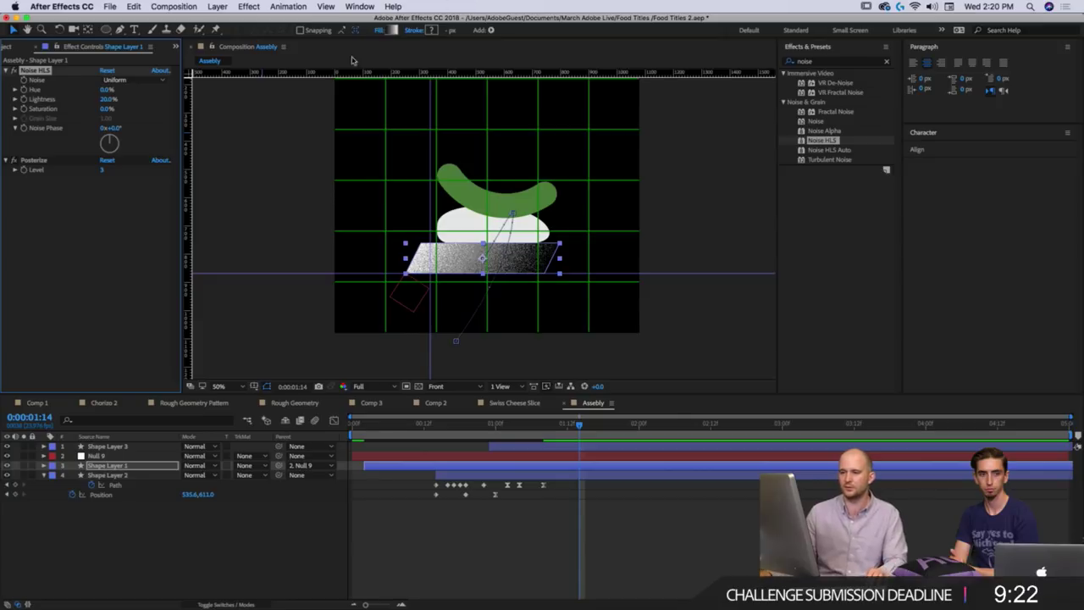
{"action": "left_click", "coordinate": [71, 176]}
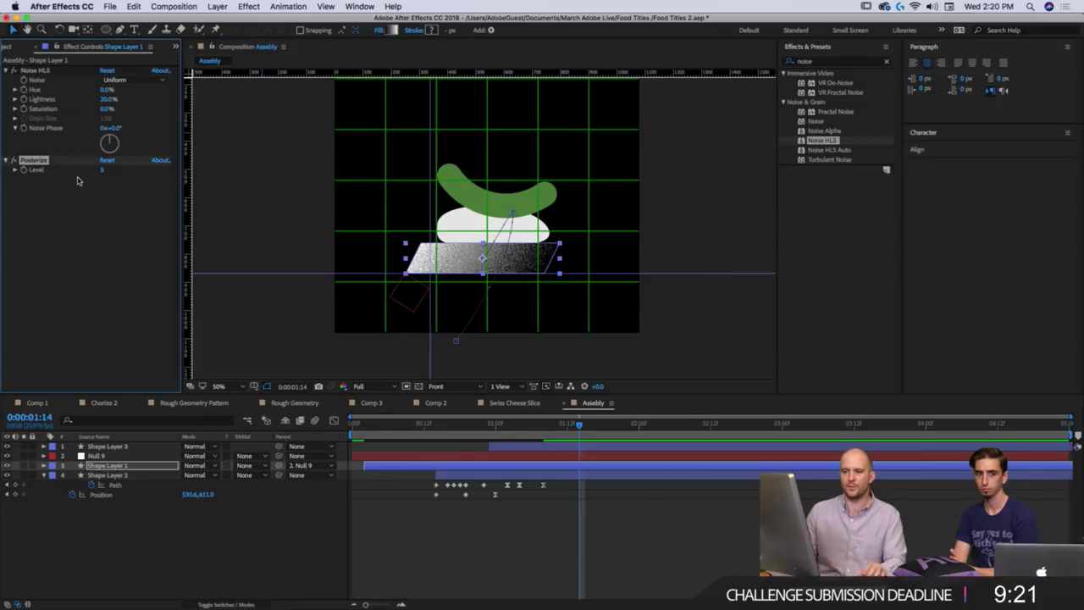
{"action": "left_click", "coordinate": [66, 222]}
{"action": "left_click", "coordinate": [820, 60]}
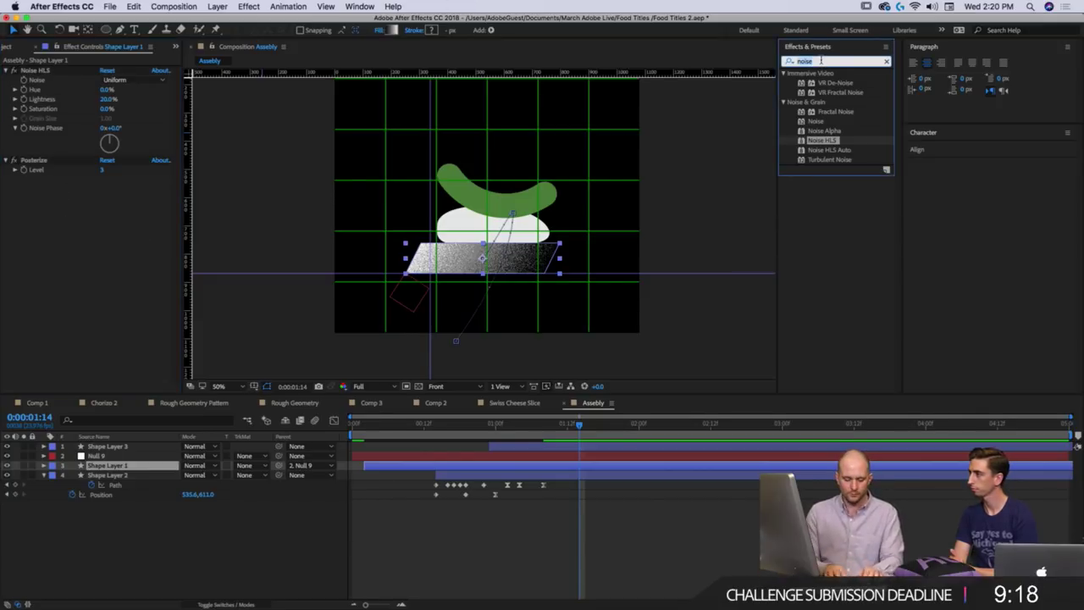
{"action": "type", "text": "tri"}
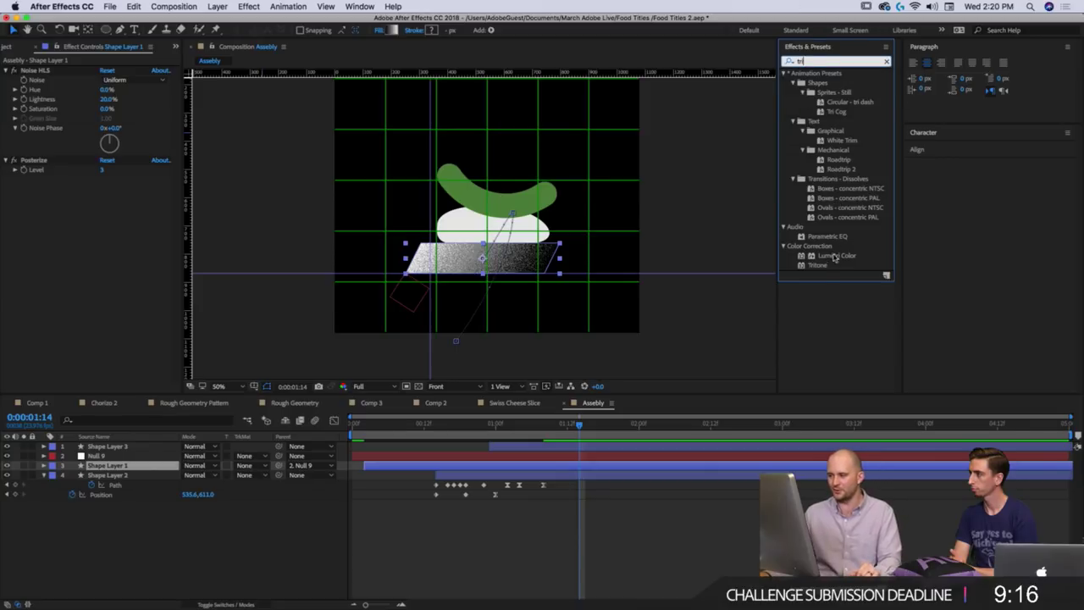
{"action": "type", "text": "ton"}
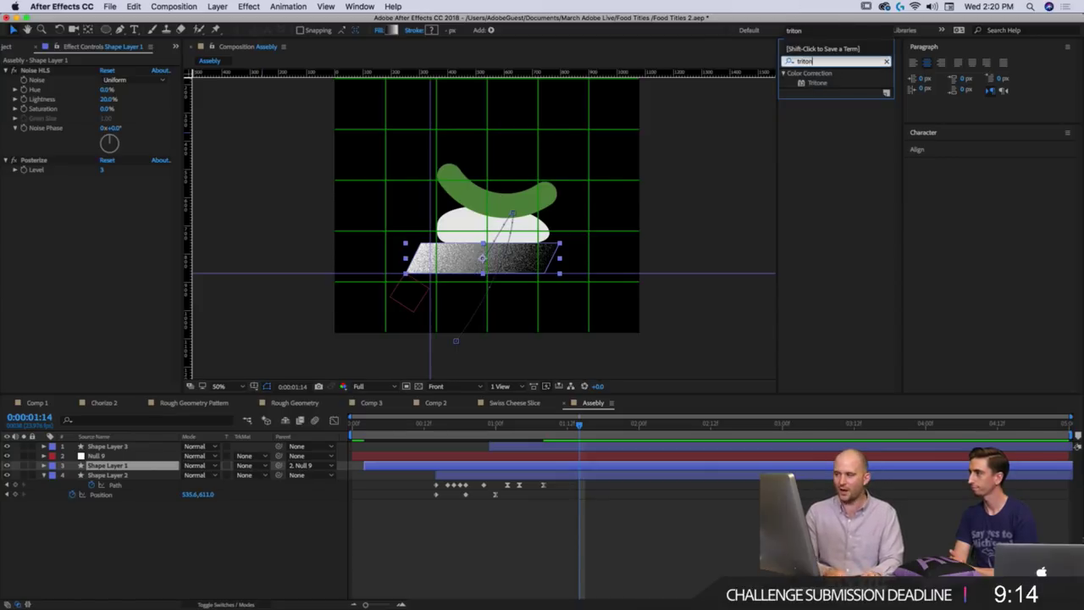
{"action": "left_click_drag", "start_coordinate": [815, 84], "coordinate": [132, 209]}
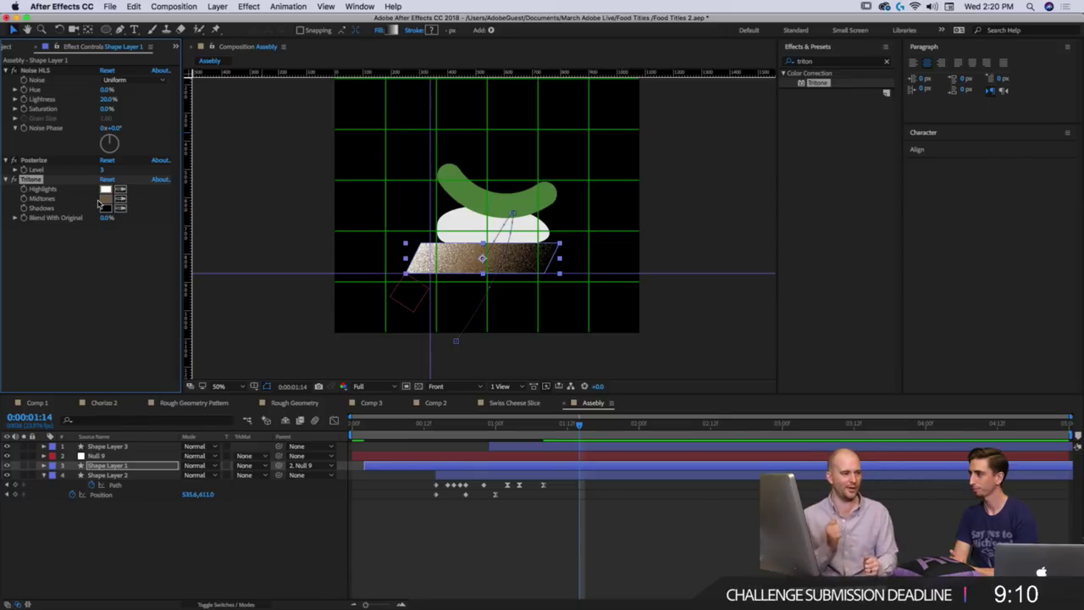
{"action": "left_click", "coordinate": [68, 159]}
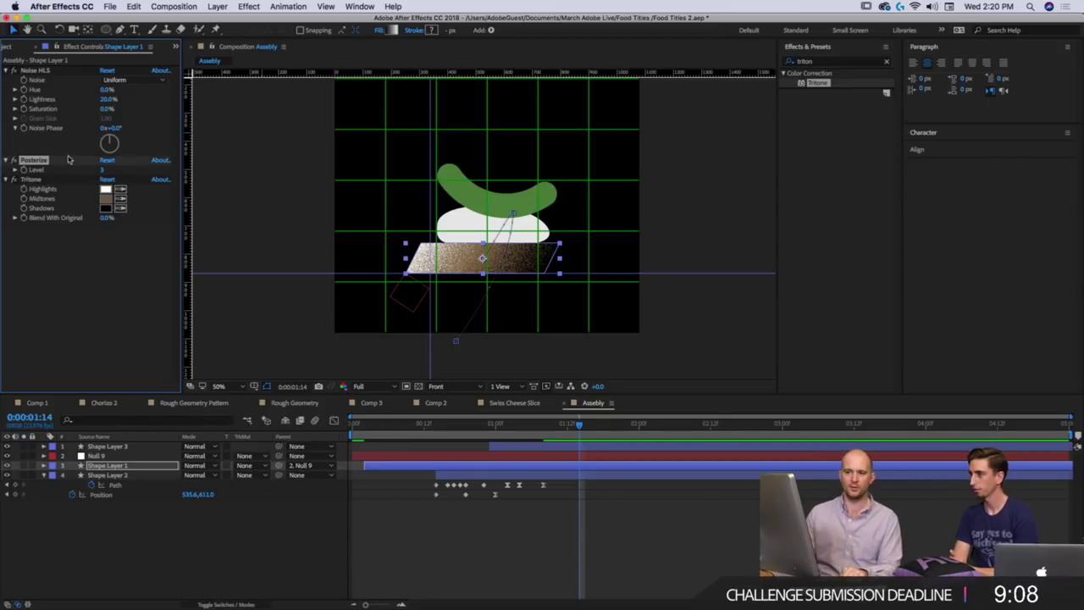
Sample the brown 7F6446 of Tritone's Midtones into its Highlights and Shadows so all three colors match.
{"action": "left_click", "coordinate": [109, 199]}
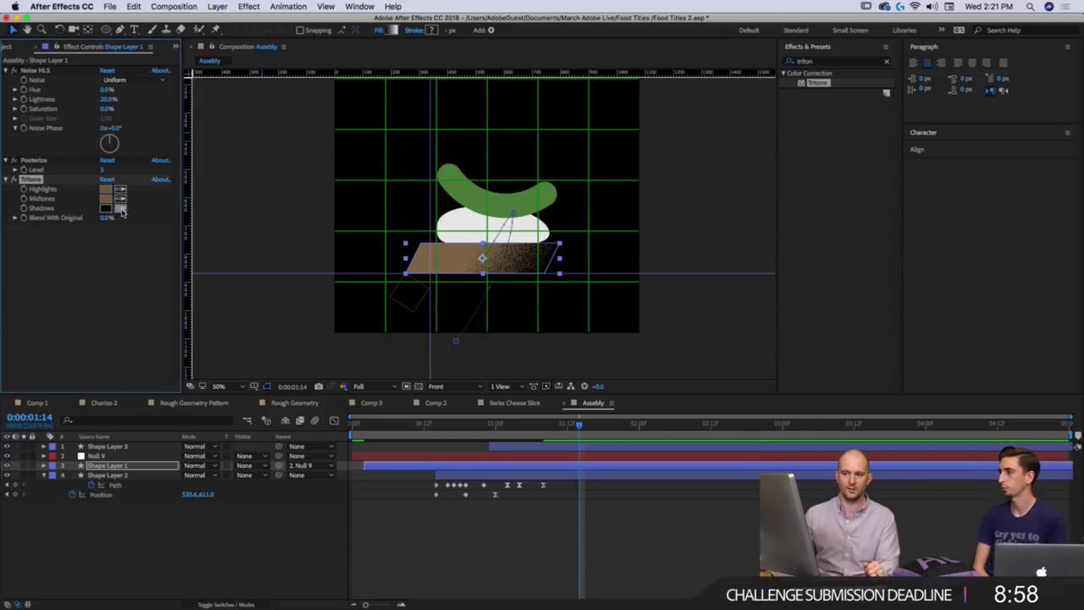
{"action": "left_click", "coordinate": [121, 201]}
{"action": "left_click", "coordinate": [109, 198]}
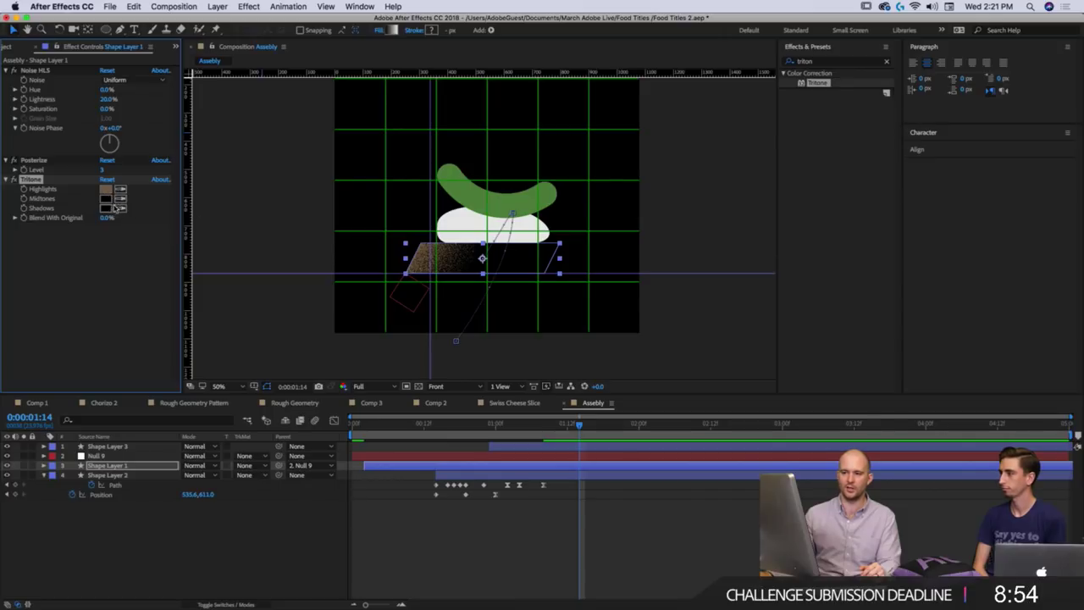
{"action": "left_click", "coordinate": [121, 199]}
{"action": "left_click", "coordinate": [106, 189]}
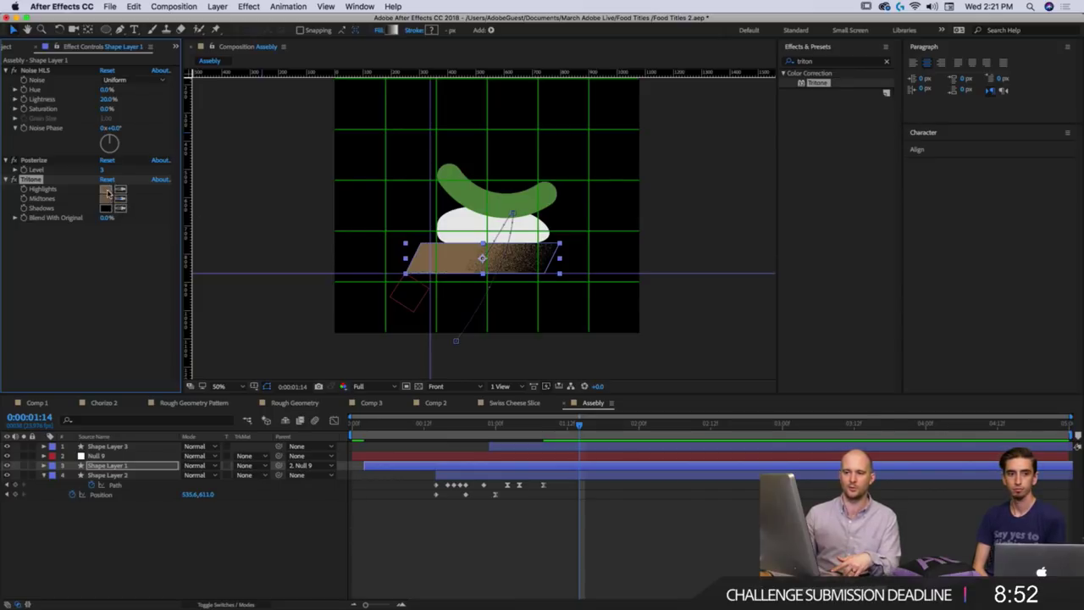
{"action": "left_click", "coordinate": [109, 199]}
Darken Tritone's Shadows color to 52462C, with hue 40°, saturation 46% and brightness 32%.
{"action": "left_click", "coordinate": [106, 208]}
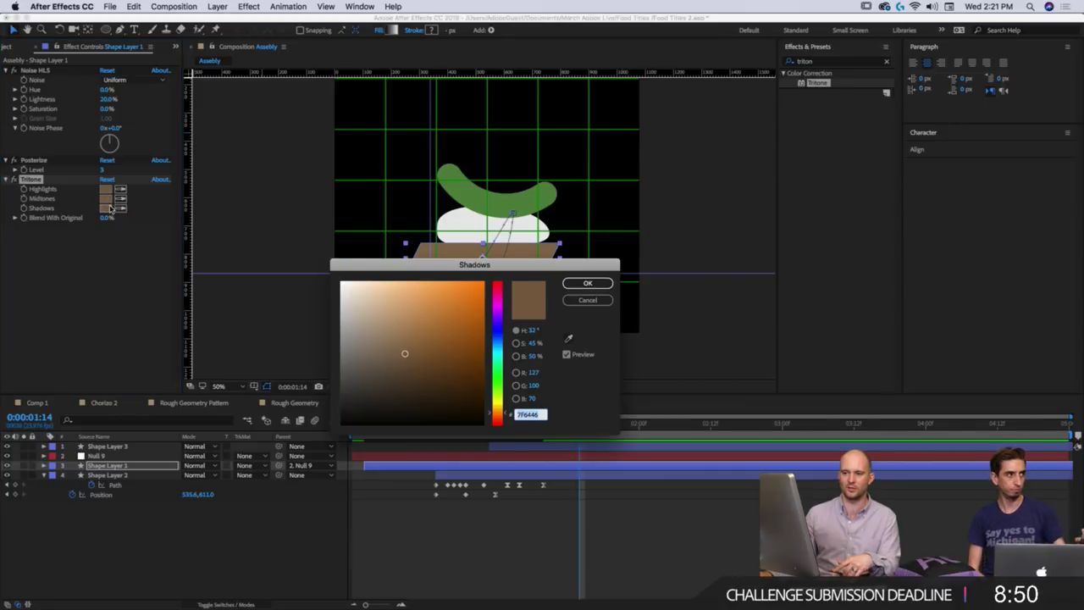
{"action": "left_click", "coordinate": [516, 357]}
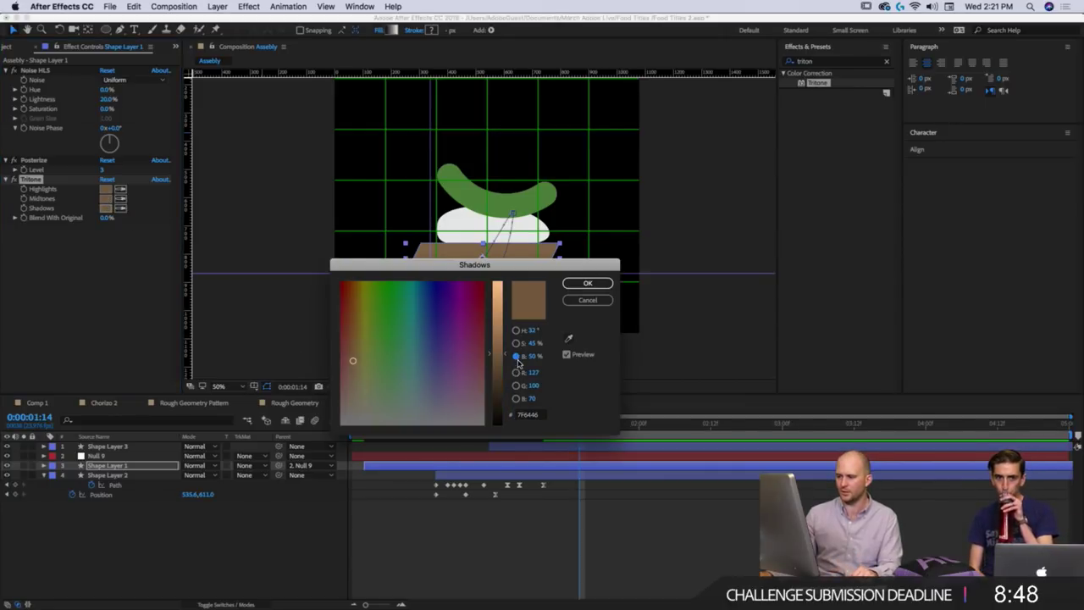
{"action": "left_click_drag", "start_coordinate": [498, 357], "coordinate": [501, 382]}
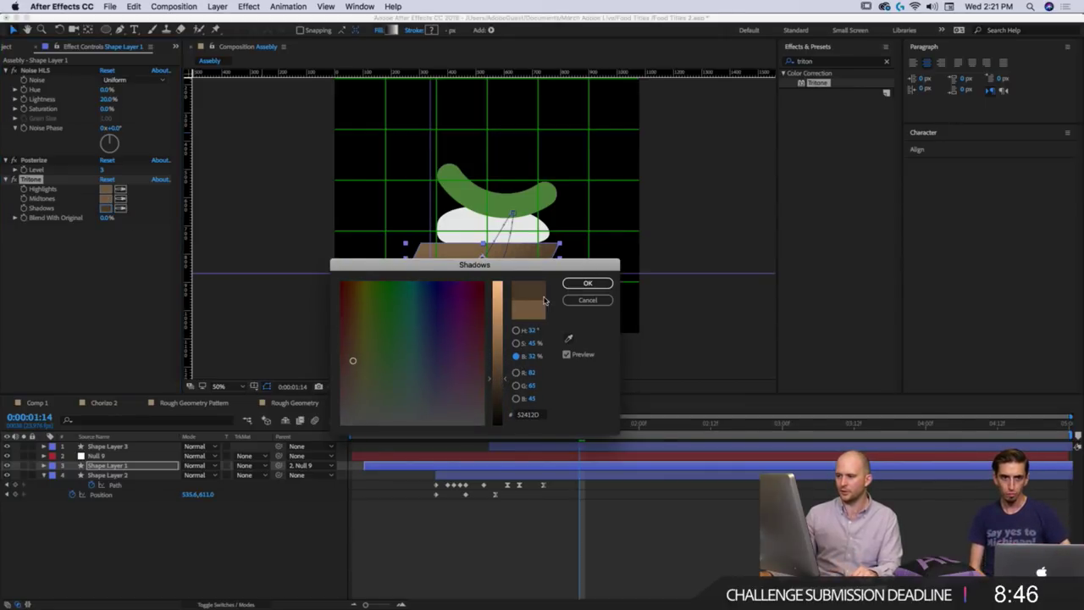
{"action": "left_click", "coordinate": [516, 330]}
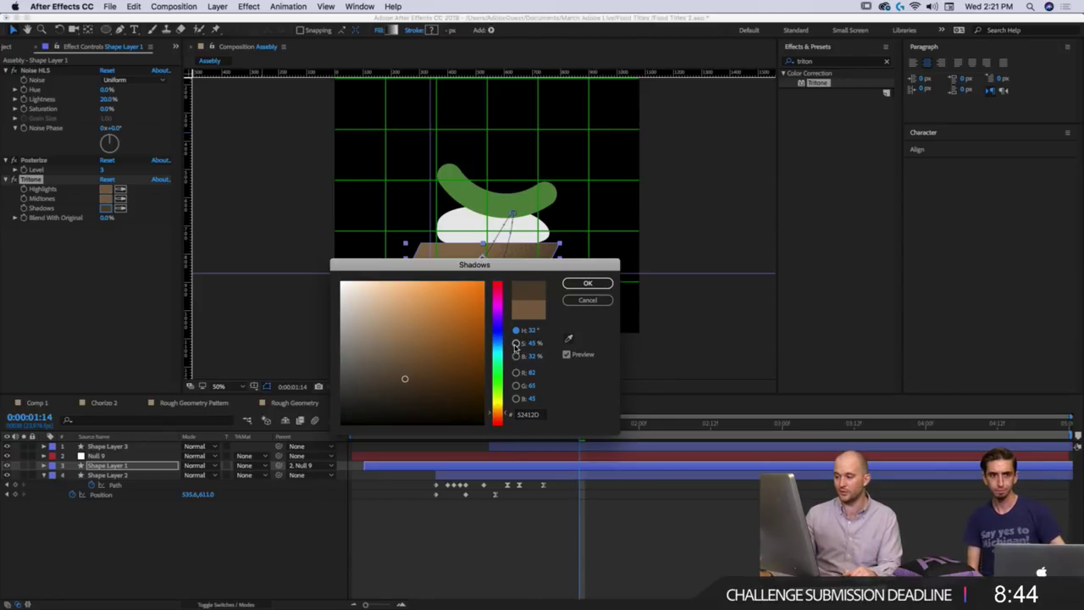
{"action": "left_click_drag", "start_coordinate": [506, 414], "coordinate": [506, 412]}
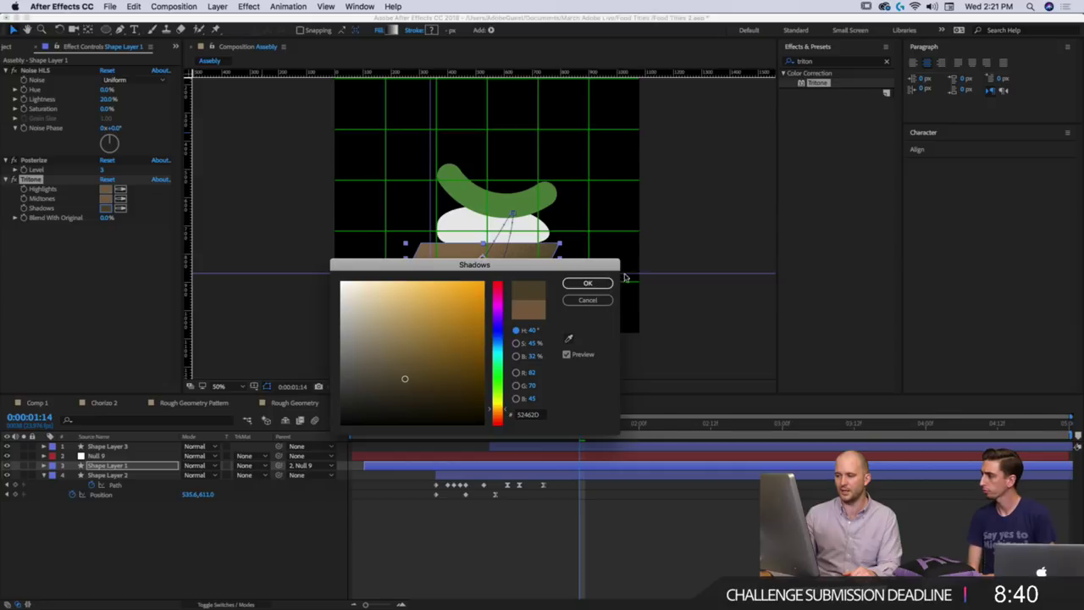
{"action": "left_click", "coordinate": [518, 344]}
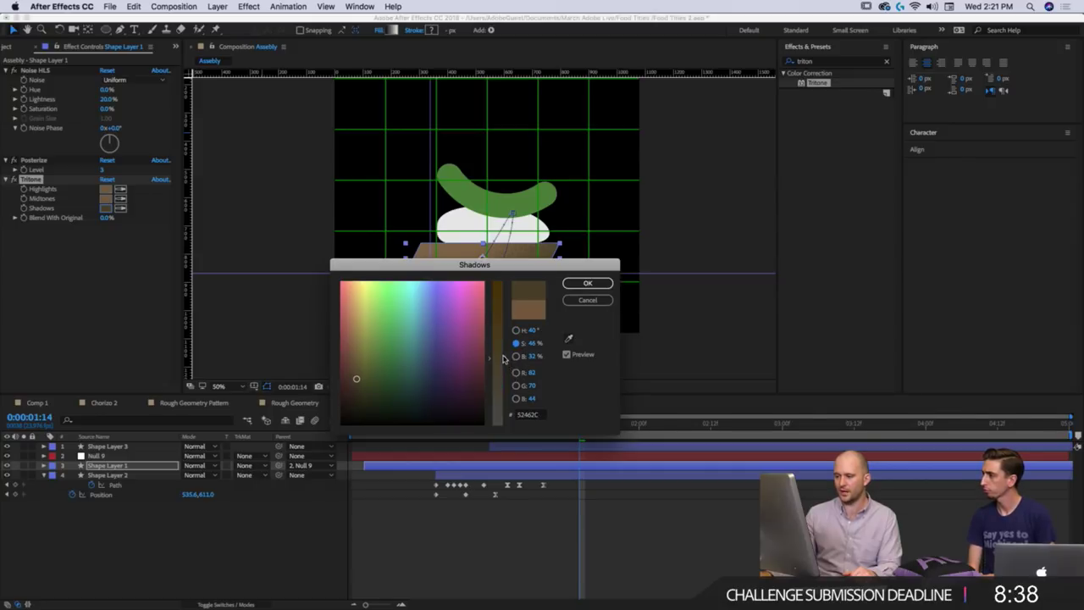
{"action": "left_click", "coordinate": [588, 283]}
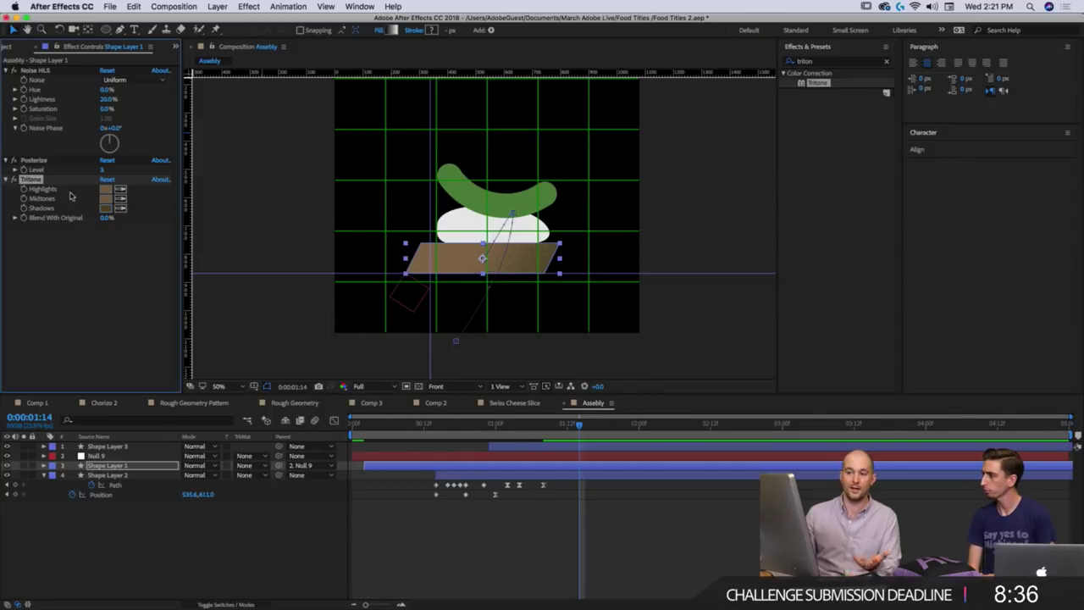
Lighten Tritone's Highlights color to BE9E7A, with saturation 35% and brightness 74%, and deselect the base layer.
{"action": "left_click", "coordinate": [105, 188]}
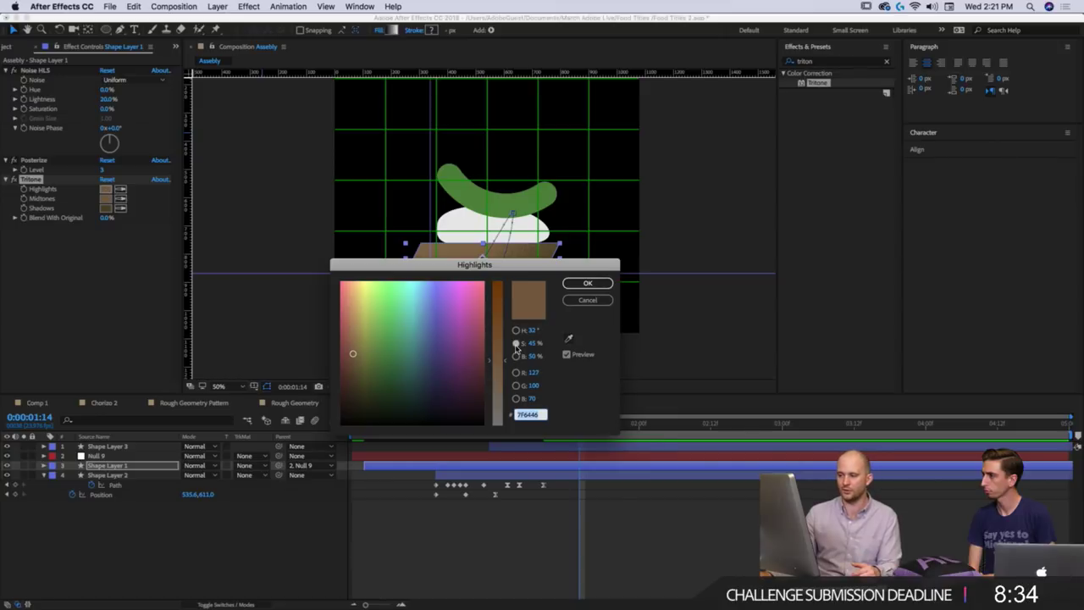
{"action": "left_click", "coordinate": [502, 373]}
{"action": "left_click", "coordinate": [515, 355]}
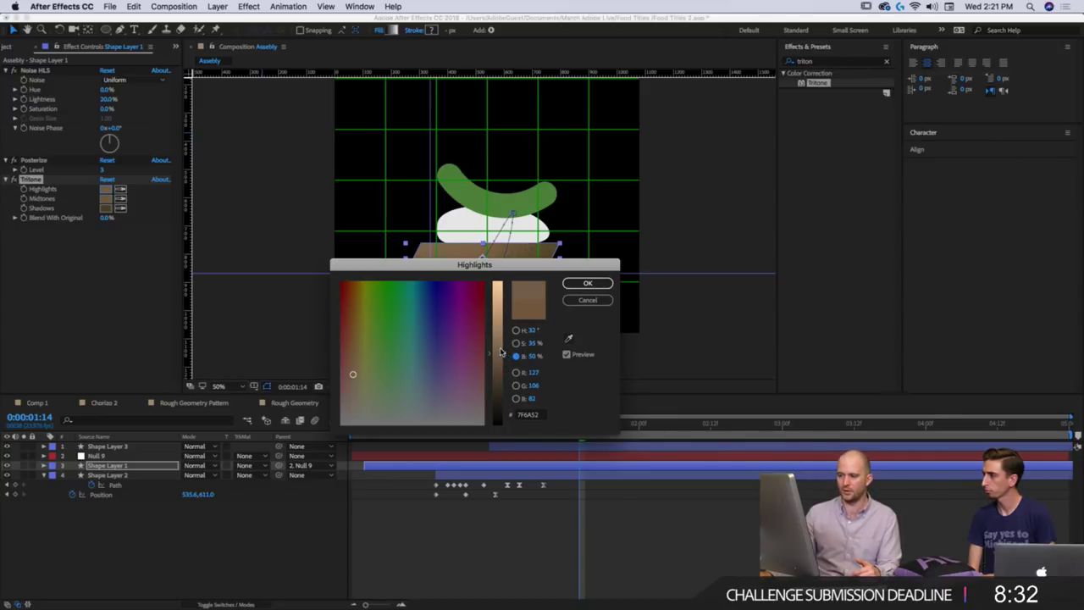
{"action": "left_click_drag", "start_coordinate": [500, 353], "coordinate": [500, 321]}
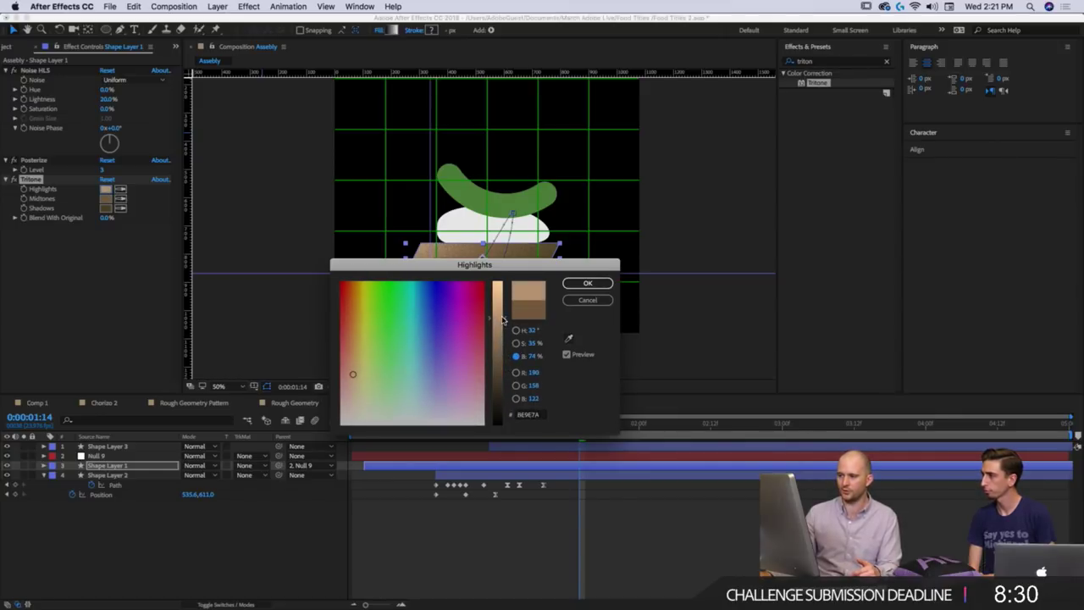
{"action": "left_click", "coordinate": [588, 283]}
{"action": "left_click", "coordinate": [552, 531]}
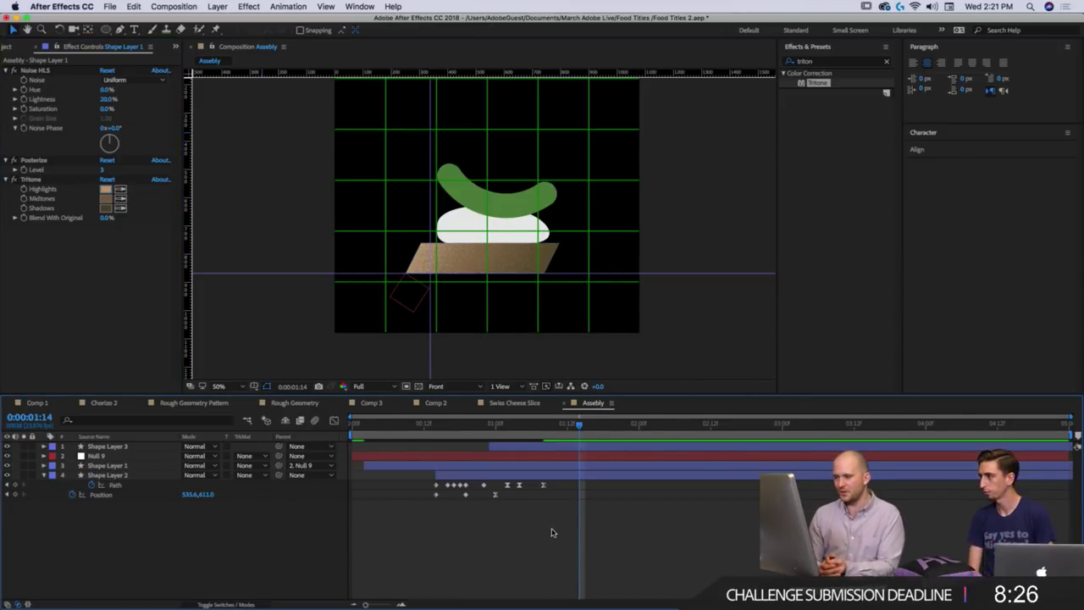
Inspect the base's brown grain up close and collapse its Noise HLS, Posterize and Tritone settings.
{"action": "left_click", "coordinate": [523, 476]}
{"action": "left_click", "coordinate": [537, 252]}
{"action": "key", "text": "."}
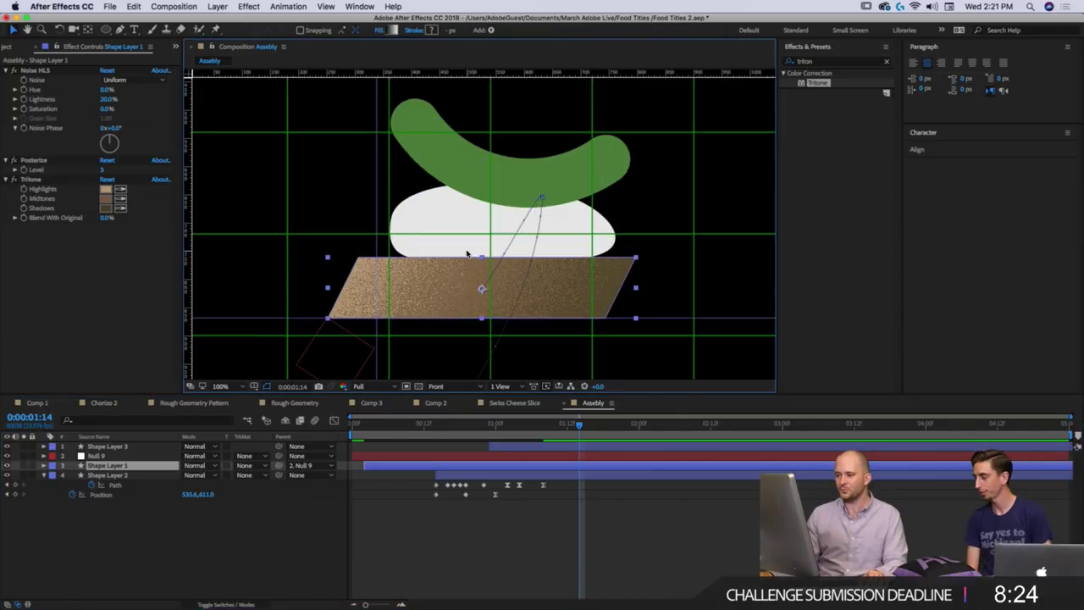
{"action": "left_click", "coordinate": [6, 70]}
{"action": "left_click", "coordinate": [6, 79]}
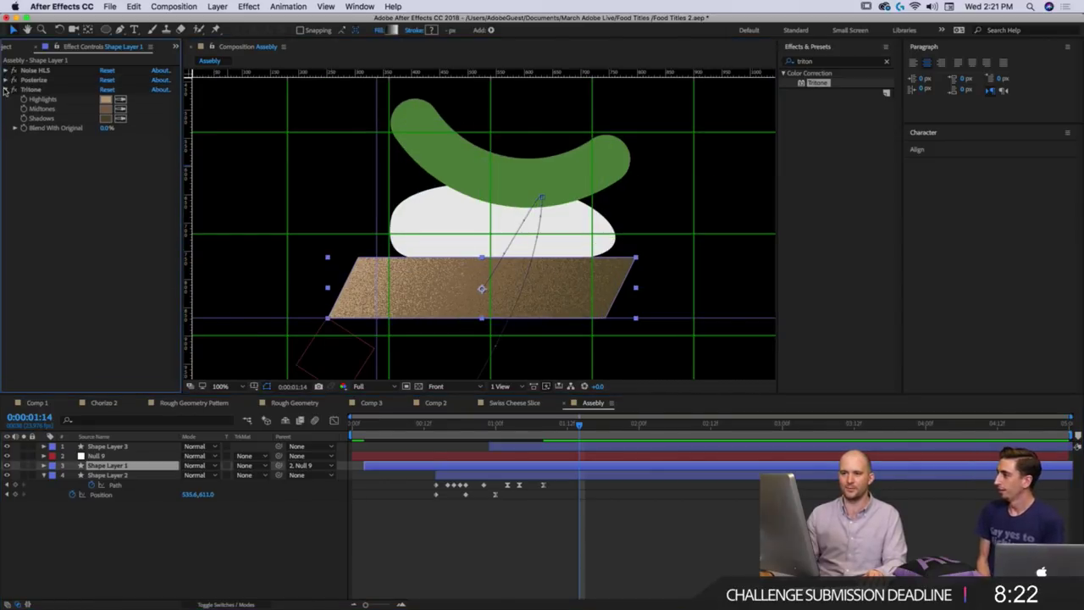
{"action": "left_click", "coordinate": [6, 88]}
{"action": "key", "text": "comma"}
Preview the stacking animation from the start several times and park the playhead at 0:00:01:10.
{"action": "left_click_drag", "start_coordinate": [537, 426], "coordinate": [311, 433]}
{"action": "left_click", "coordinate": [523, 529]}
{"action": "key", "text": "space"}
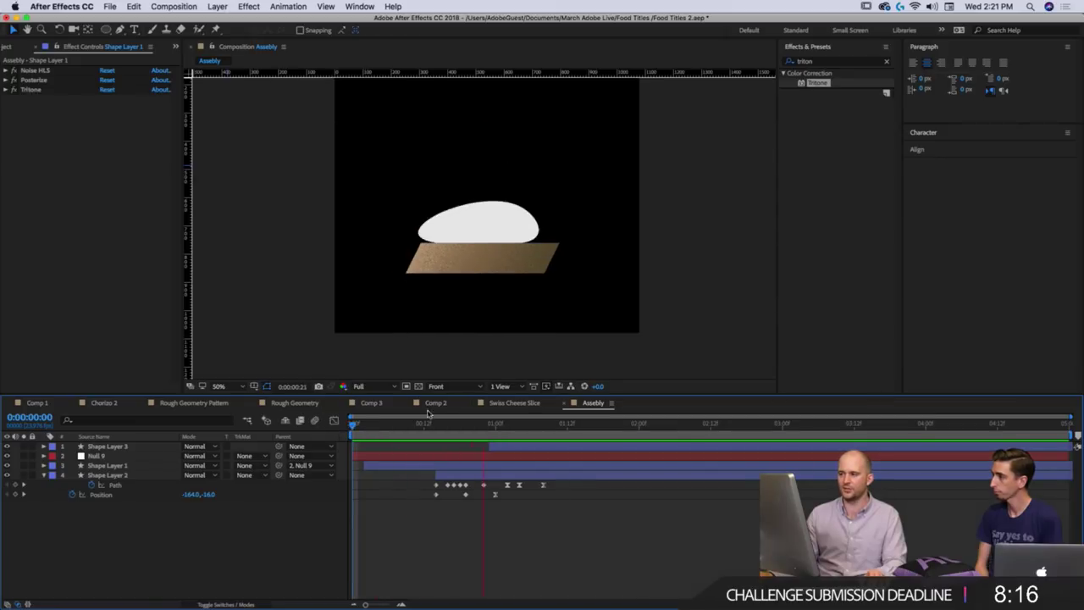
{"action": "key", "text": "space"}
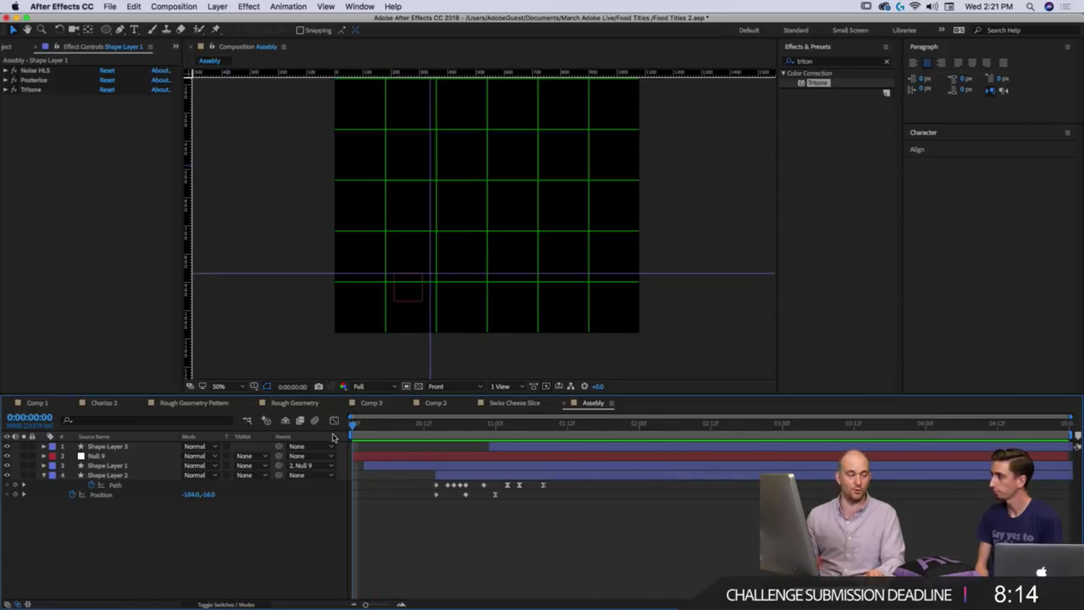
{"action": "key", "text": "space"}
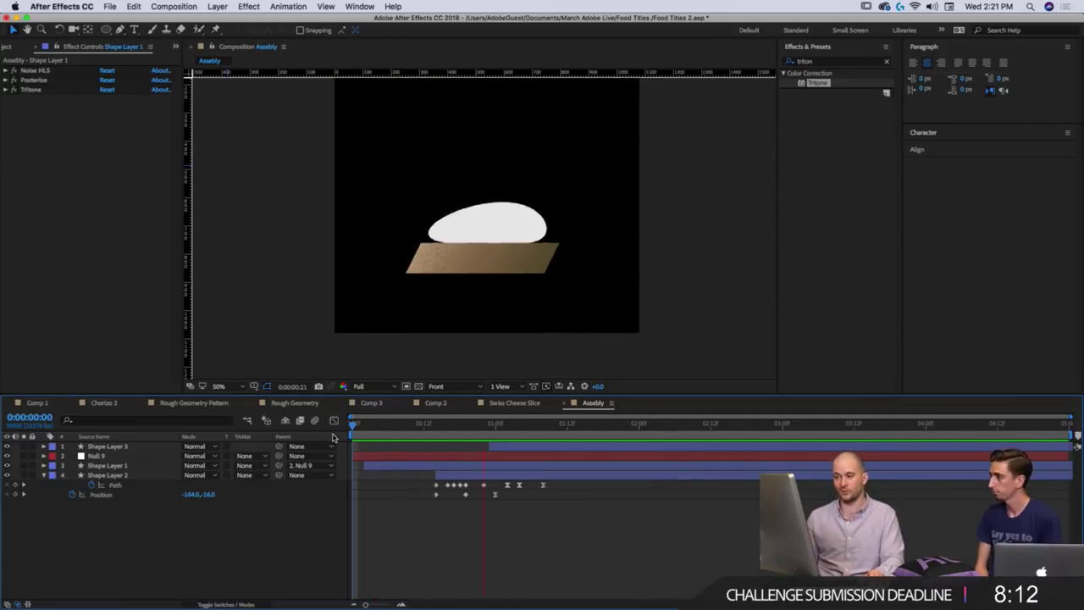
{"action": "key", "text": "space"}
{"action": "left_click_drag", "start_coordinate": [419, 430], "coordinate": [330, 436]}
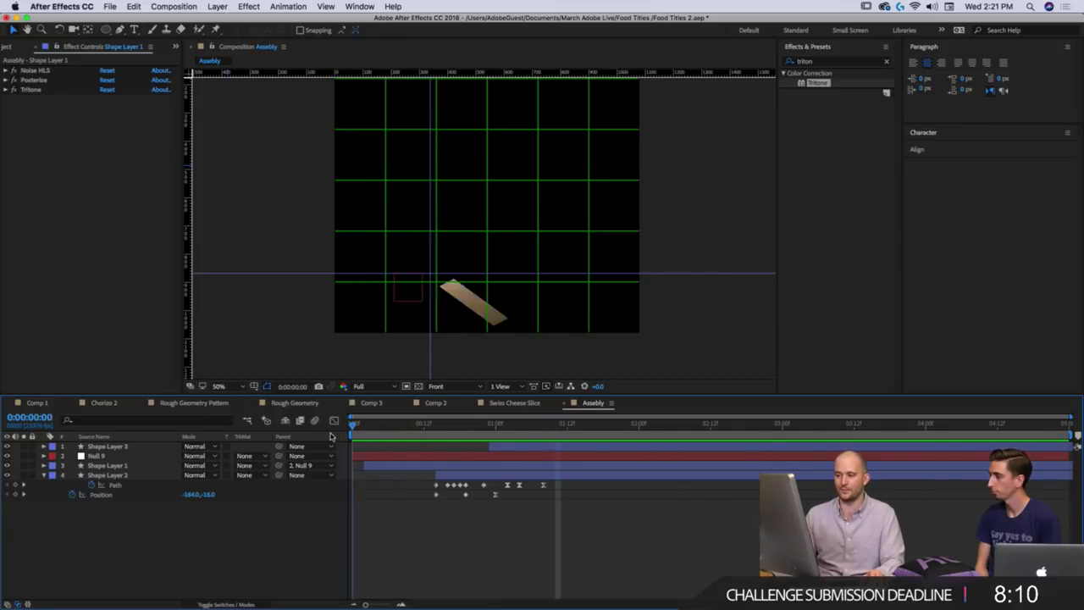
{"action": "key", "text": "space"}
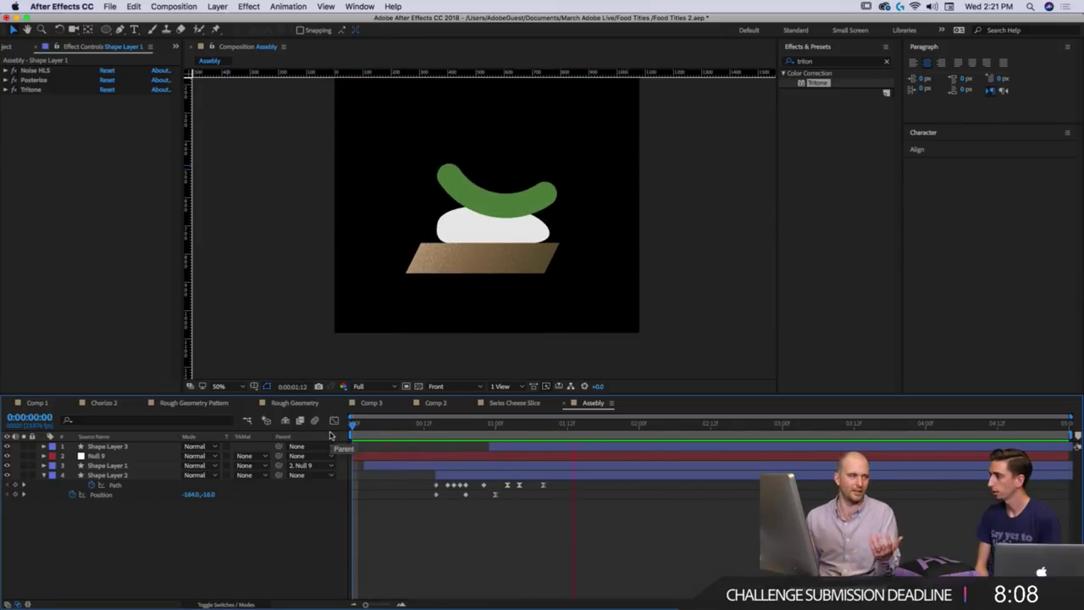
{"action": "key", "text": "space"}
{"action": "left_click_drag", "start_coordinate": [357, 431], "coordinate": [561, 453]}
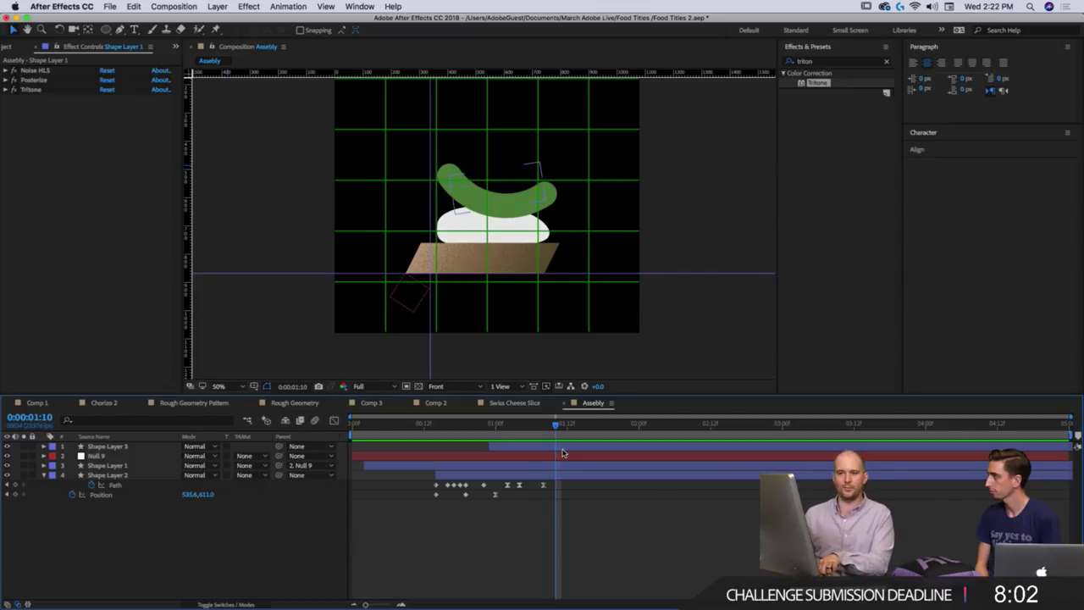
{"action": "left_click", "coordinate": [37, 71]}
{"action": "left_click", "coordinate": [40, 90], "text": "shift"}
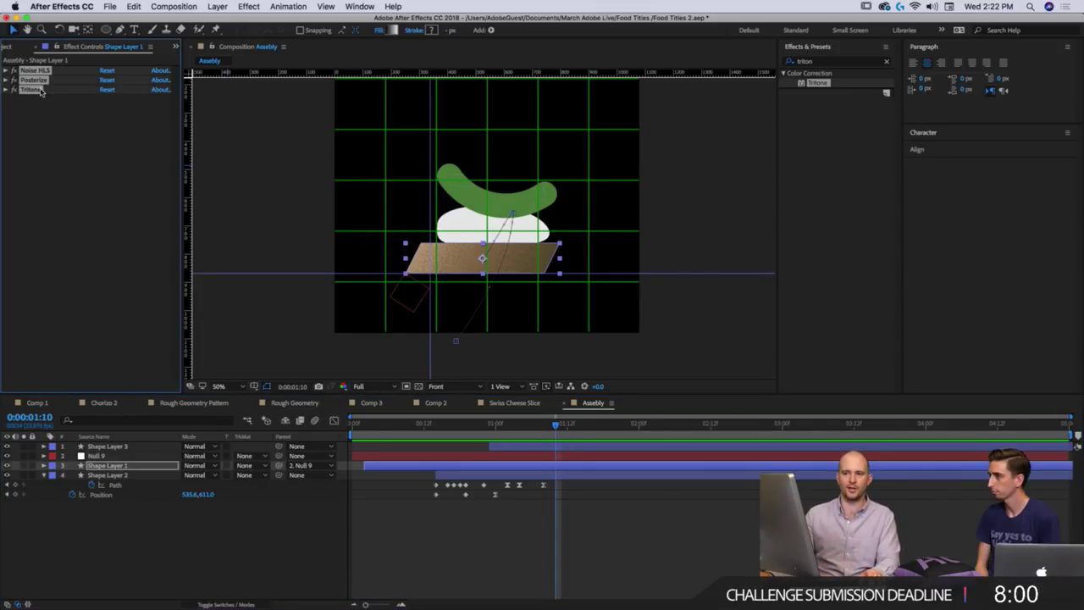
{"action": "left_click", "coordinate": [260, 526]}
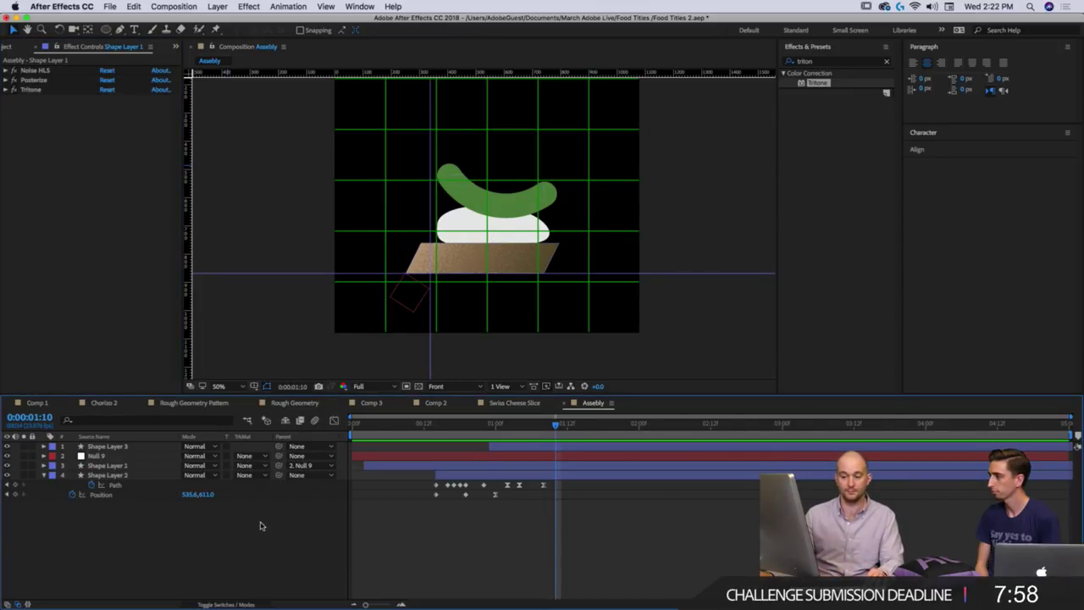
Create a new 1080 × 1080 px, five-second composition named "Bread RTexture" at 23.976 fps.
{"action": "left_click", "coordinate": [15, 47]}
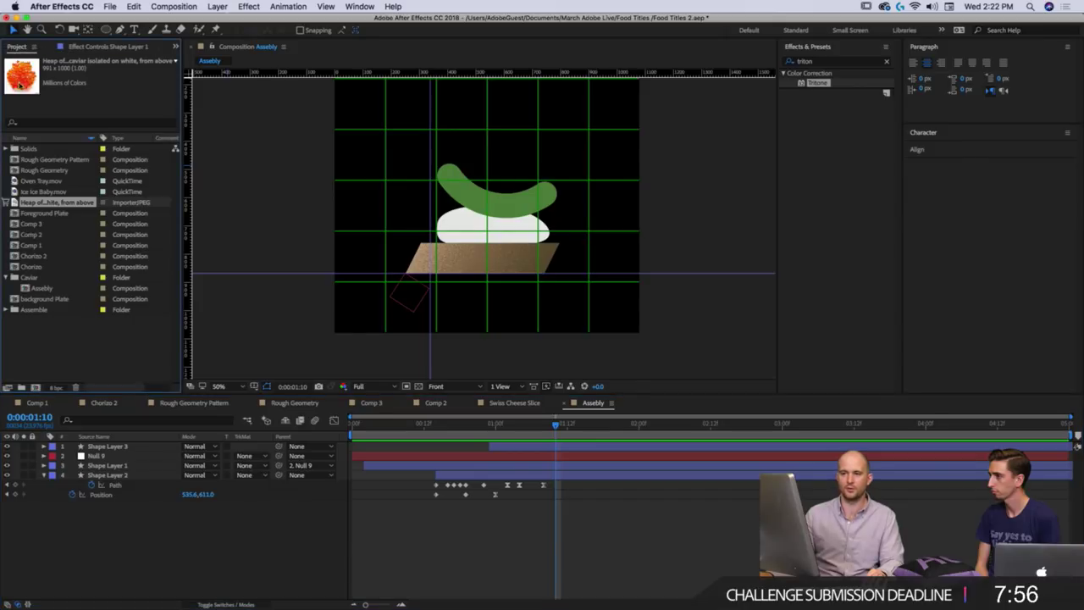
{"action": "left_click", "coordinate": [38, 388]}
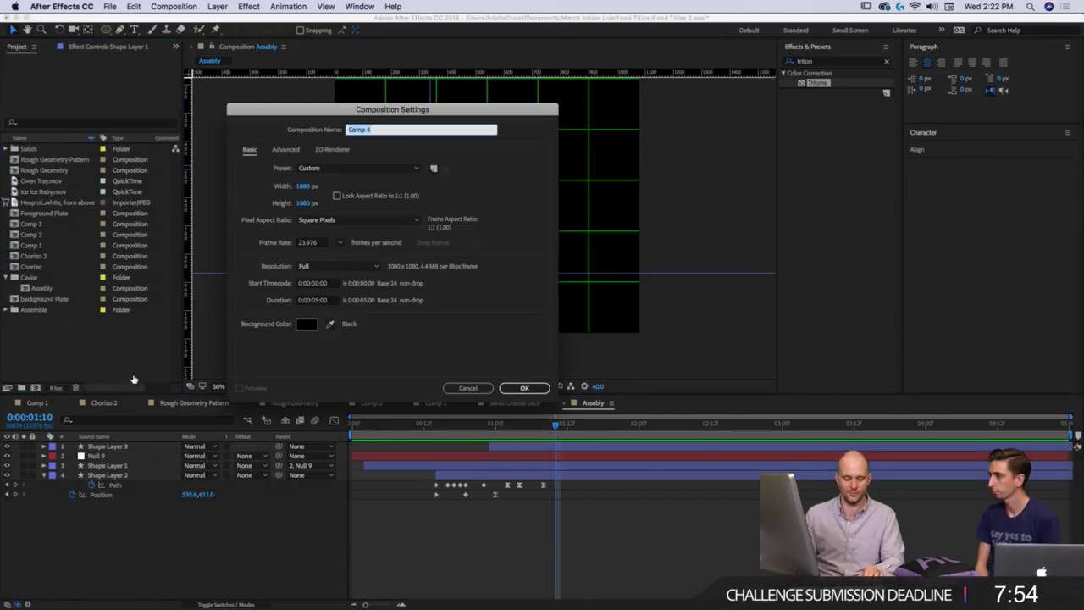
{"action": "type", "text": "Bread RTex"}
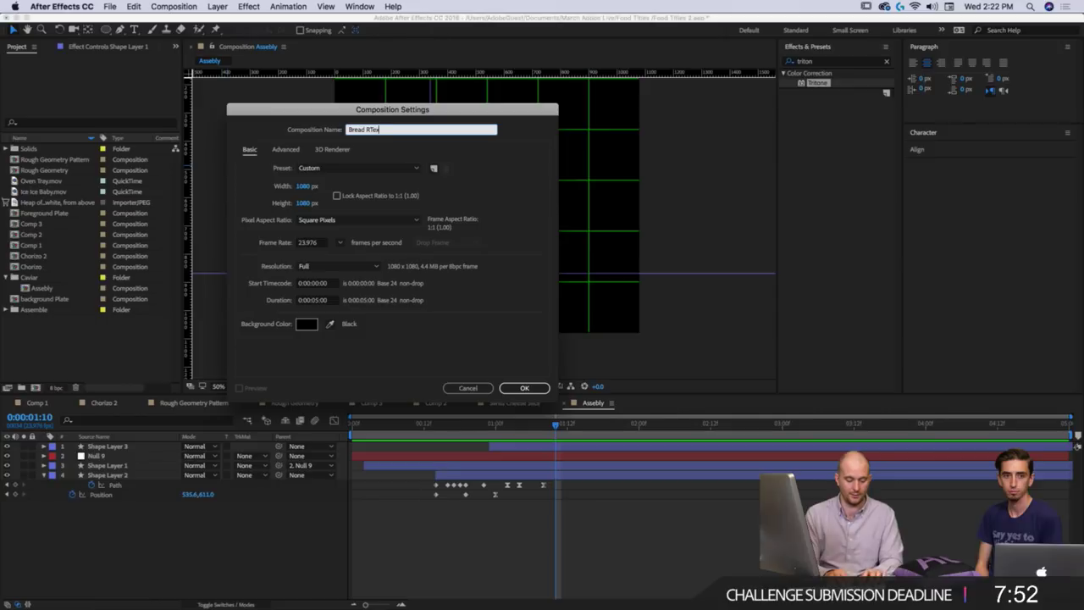
{"action": "type", "text": "ture"}
{"action": "key", "text": "Return"}
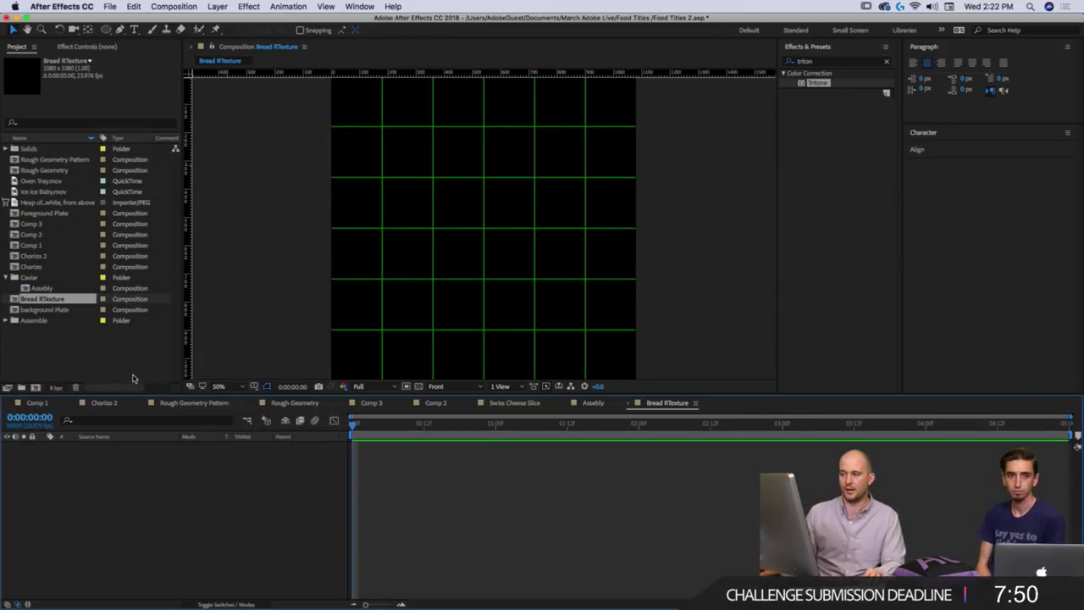
Add a full-frame rectangle to Bread RTexture and spread its gradient diagonally from black at lower left to white at upper right.
{"action": "scroll", "coordinate": [437, 205], "scroll_direction": "down", "scroll_amount": 1}
{"action": "left_click_drag", "start_coordinate": [106, 30], "coordinate": [127, 32]}
{"action": "double_click", "coordinate": [110, 31]}
{"action": "key", "text": "v"}
{"action": "left_click_drag", "start_coordinate": [497, 229], "coordinate": [546, 165]}
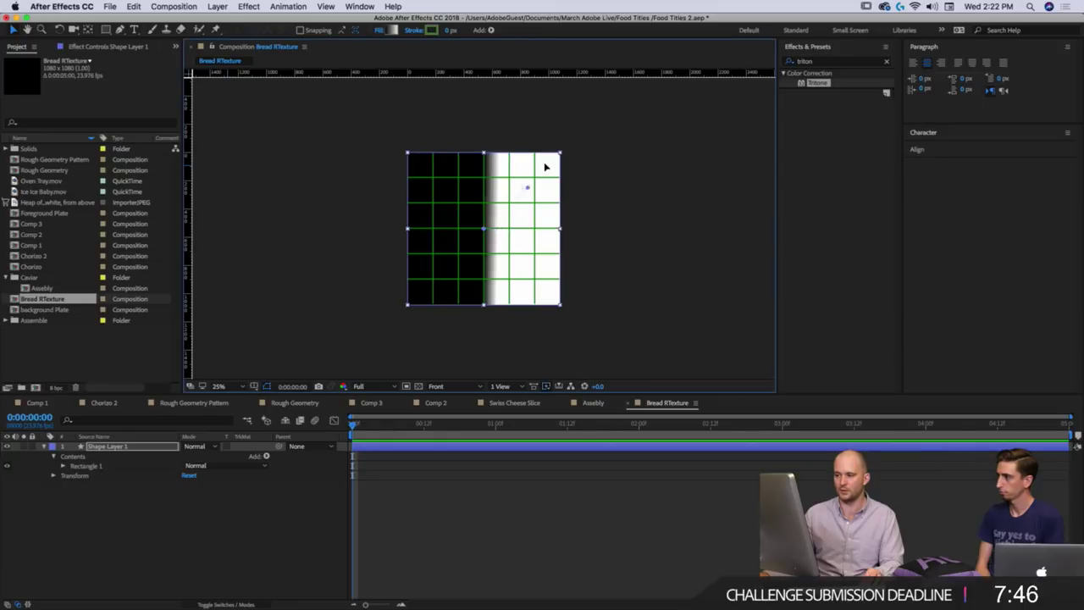
{"action": "left_click_drag", "start_coordinate": [484, 228], "coordinate": [422, 290]}
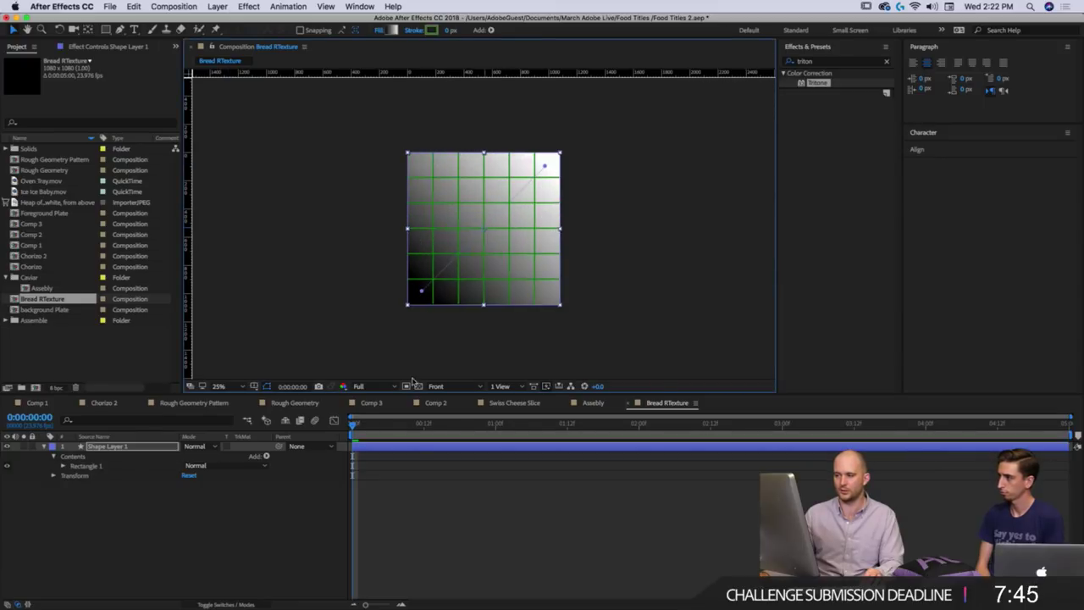
Paste the copied Noise HLS, Posterize and Tritone effects onto the gradient rectangle layer.
{"action": "left_click", "coordinate": [407, 446]}
{"action": "key", "text": "super+v"}
{"action": "left_click", "coordinate": [461, 505]}
{"action": "key", "text": "period"}
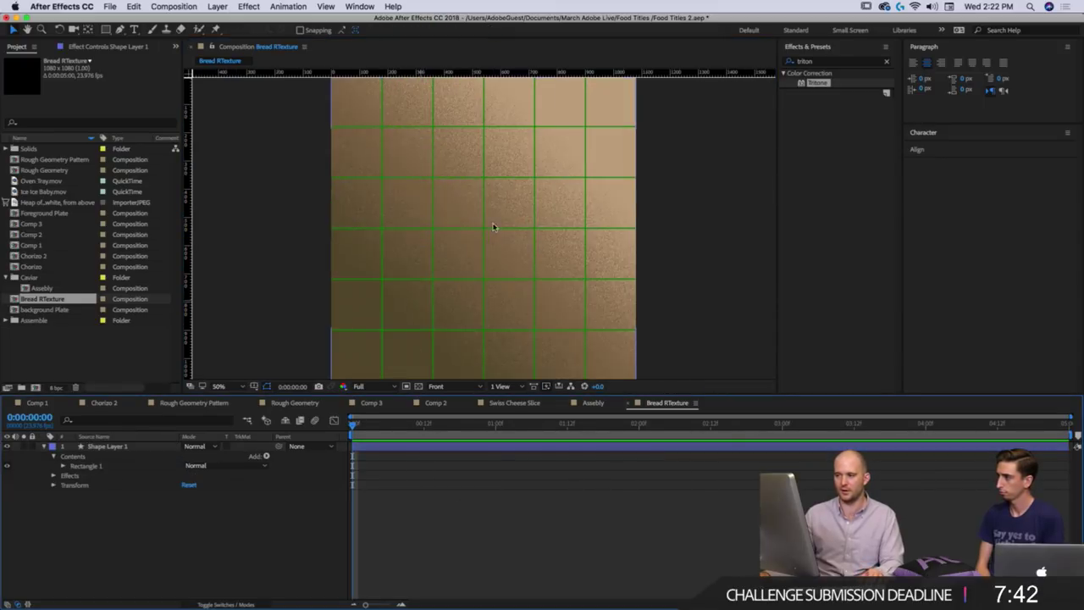
Close Bread RTexture, place it in the Assebly composition directly above Shape Layer 2, and parent it to that layer.
{"action": "key", "text": "super+w"}
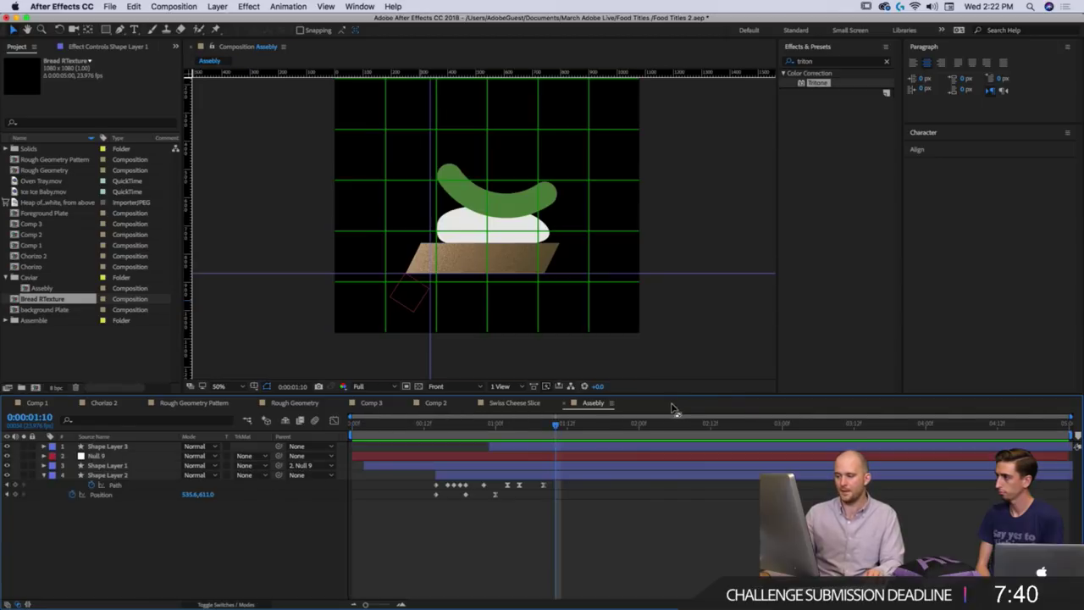
{"action": "left_click_drag", "start_coordinate": [75, 295], "coordinate": [109, 479]}
{"action": "left_click_drag", "start_coordinate": [279, 475], "coordinate": [118, 484]}
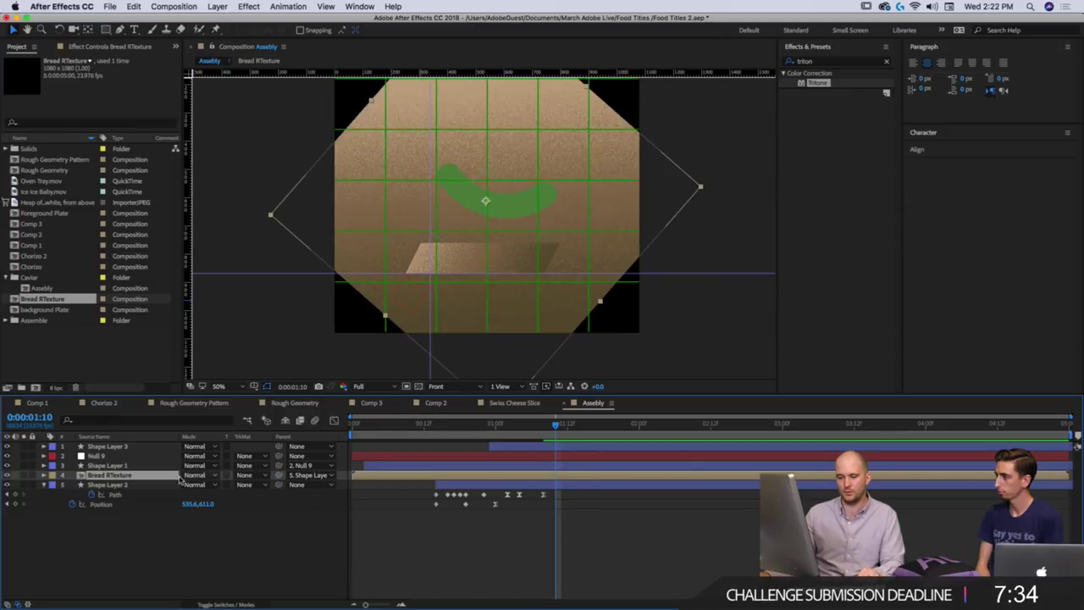
Rename Shape Layer 2 as "Bread".
{"action": "left_click", "coordinate": [153, 484]}
{"action": "key", "text": "Return"}
{"action": "type", "text": "Bread"}
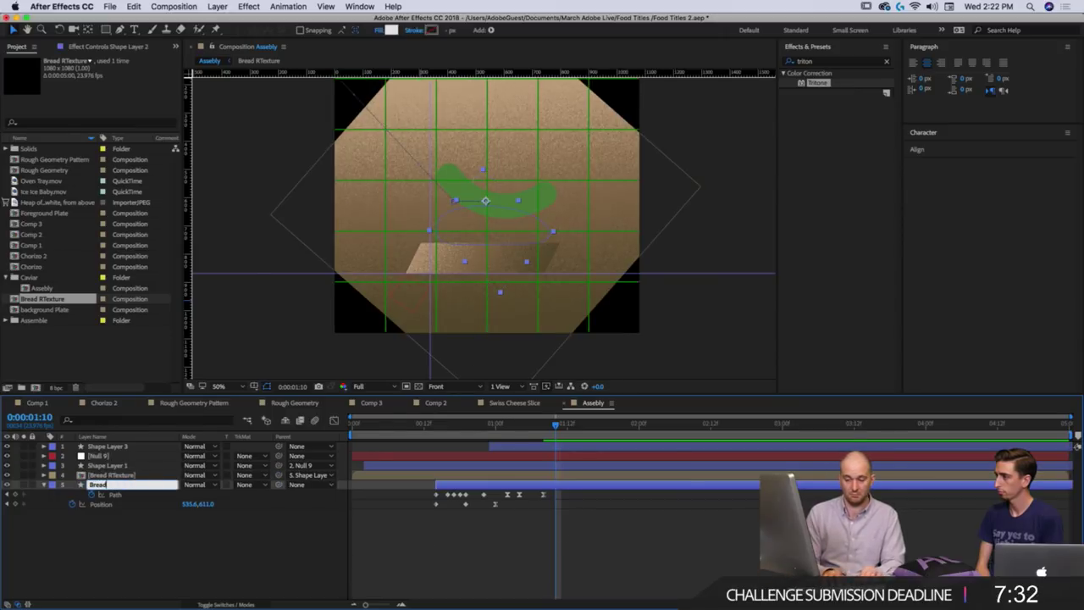
{"action": "key", "text": "Return"}
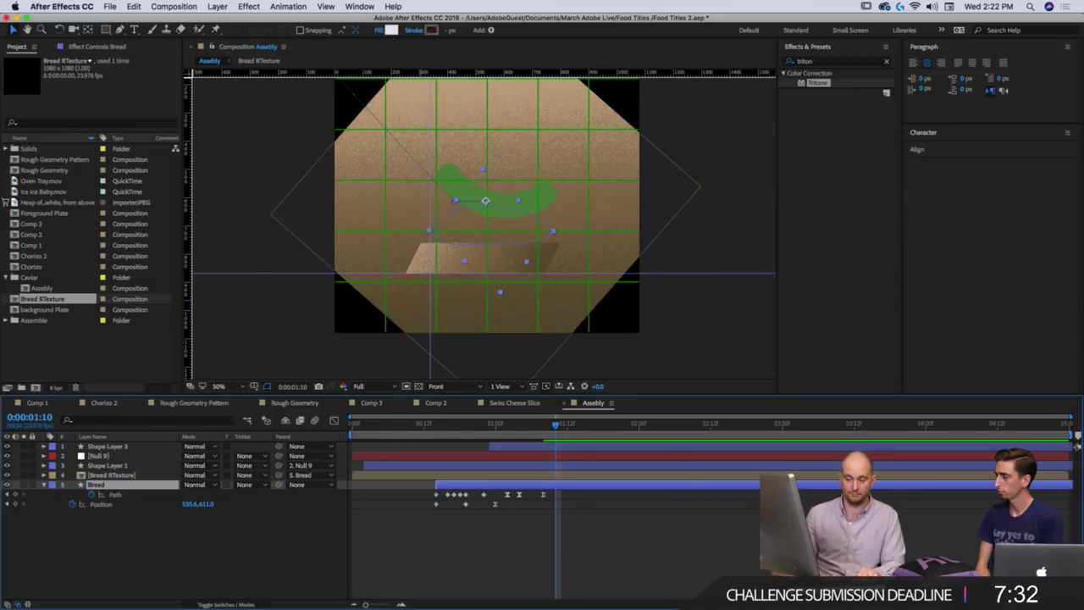
Solo the Bread RTexture layer and its parent shape layer and preview how they move around 0:00:00:18.
{"action": "left_click", "coordinate": [25, 485]}
{"action": "left_click", "coordinate": [25, 475]}
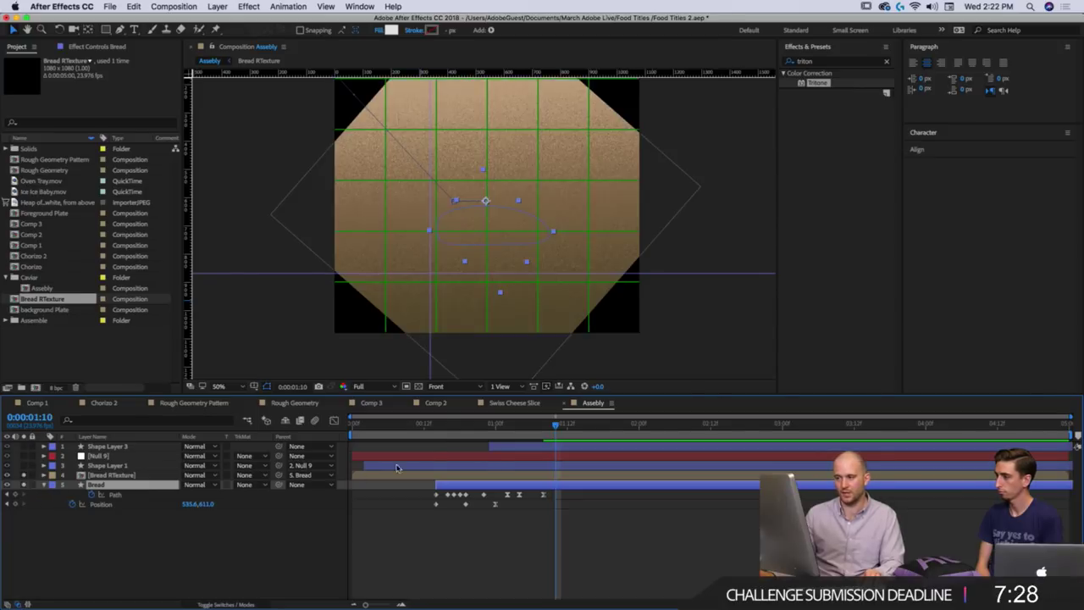
{"action": "mouse_move", "coordinate": [472, 427]}
{"action": "left_mouse_down"}
{"action": "mouse_move", "coordinate": [431, 427]}
{"action": "mouse_move", "coordinate": [483, 427]}
{"action": "mouse_move", "coordinate": [460, 427]}
{"action": "left_mouse_up"}
{"action": "key", "text": "space"}
{"action": "key", "text": "space"}
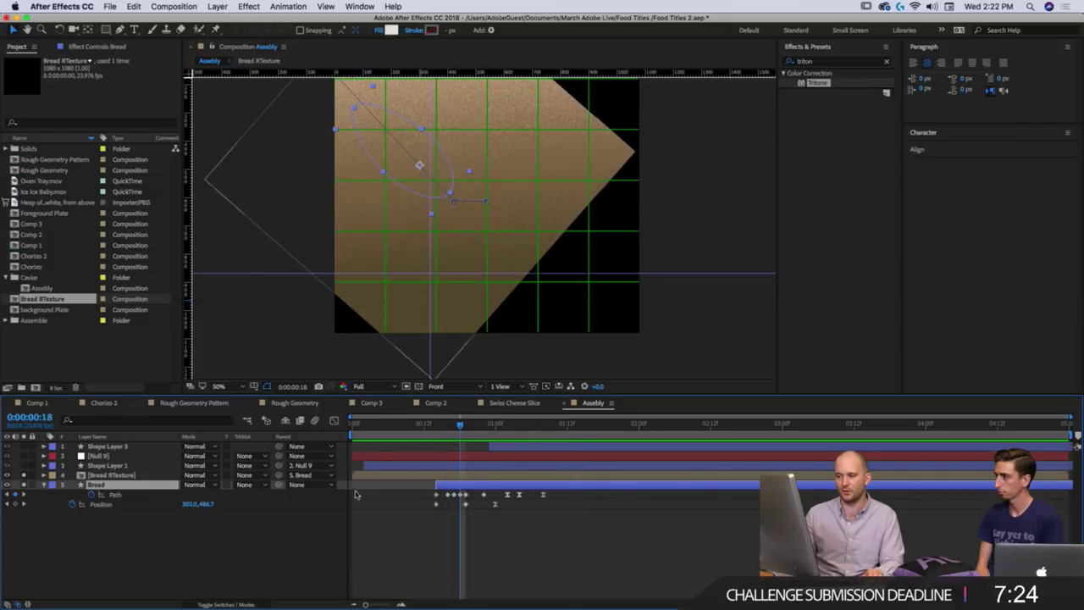
Rename the white ellipse's layer as "Cheese".
{"action": "key", "text": "Return"}
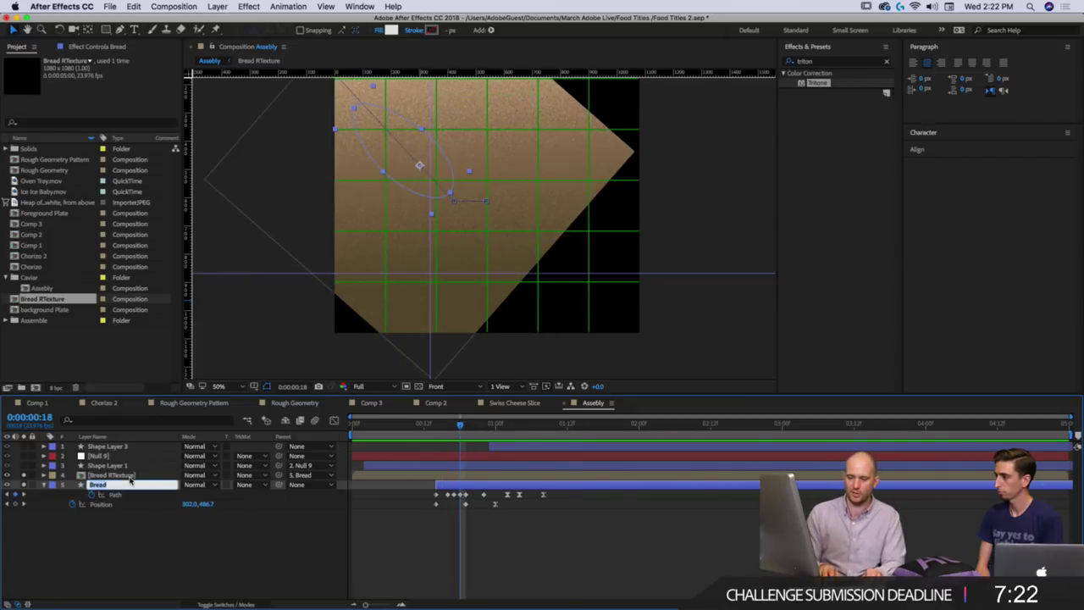
{"action": "type", "text": "Cheese"}
{"action": "key", "text": "Return"}
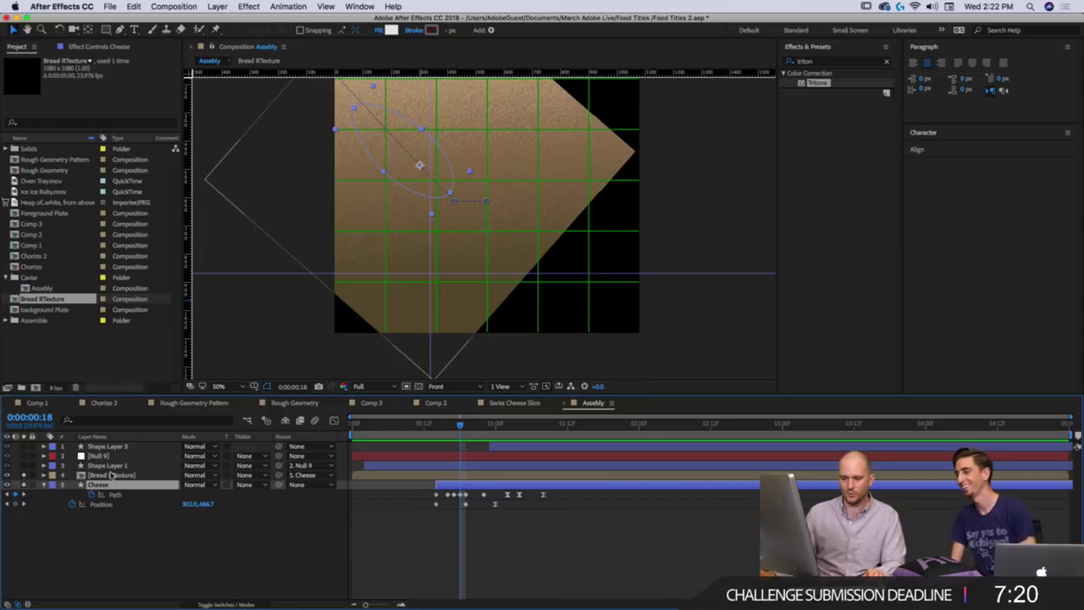
Move the Bread RTexture layer above Shape Layer 1 and rename Shape Layer 1 as "Bread".
{"action": "left_click_drag", "start_coordinate": [108, 475], "coordinate": [100, 475]}
{"action": "left_click", "coordinate": [100, 474]}
{"action": "key", "text": "Return"}
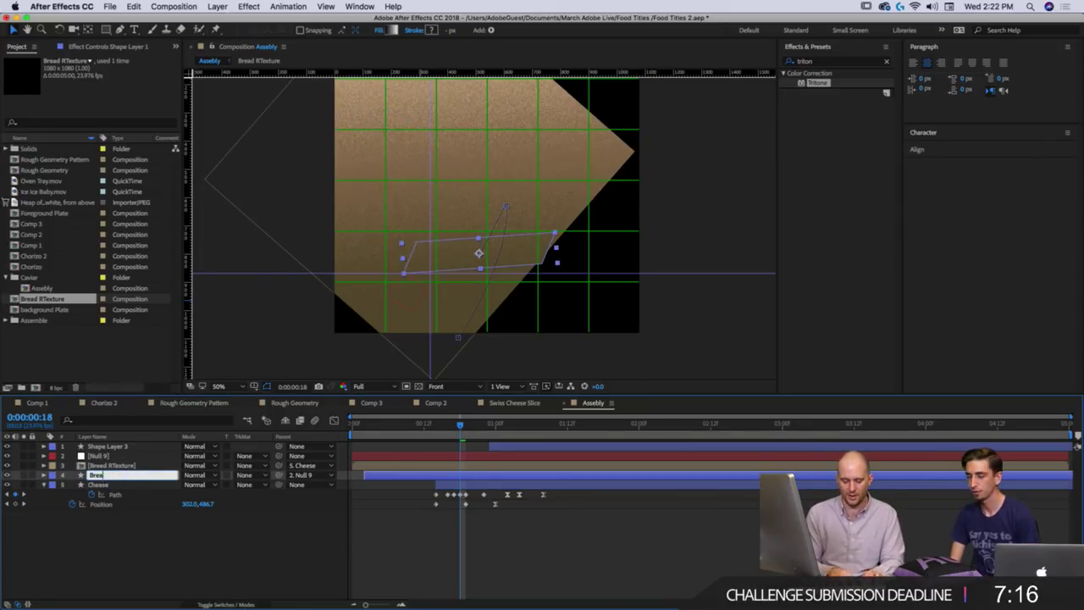
{"action": "type", "text": "Bread"}
{"action": "key", "text": "Return"}
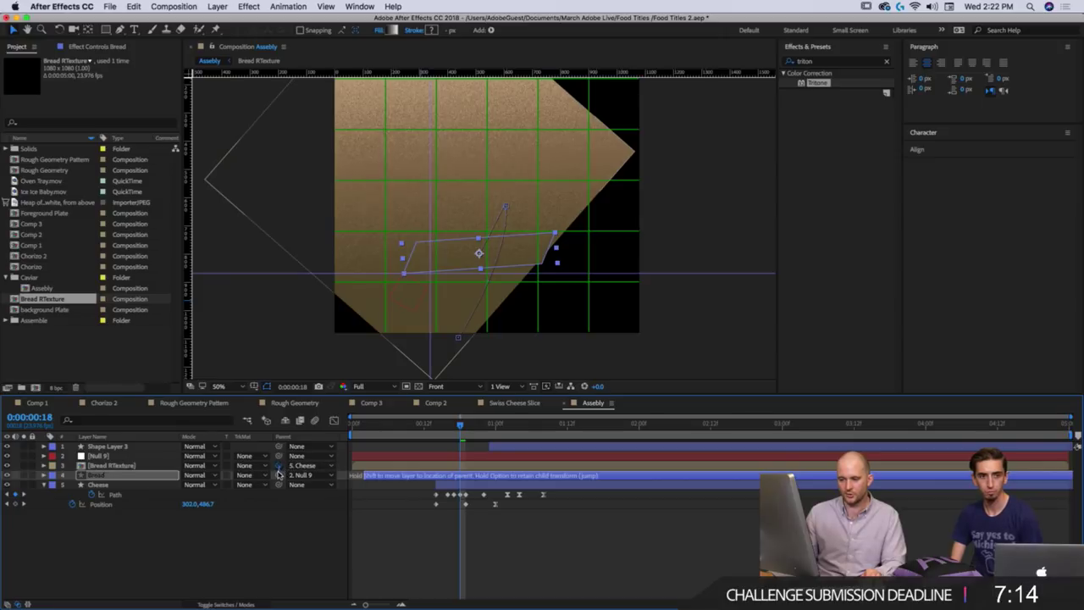
Parent the Bread RTexture layer to the Bread layer and preview the motion from 0:00:00:11.
{"action": "left_click_drag", "start_coordinate": [460, 426], "coordinate": [419, 440]}
{"action": "key", "text": "space"}
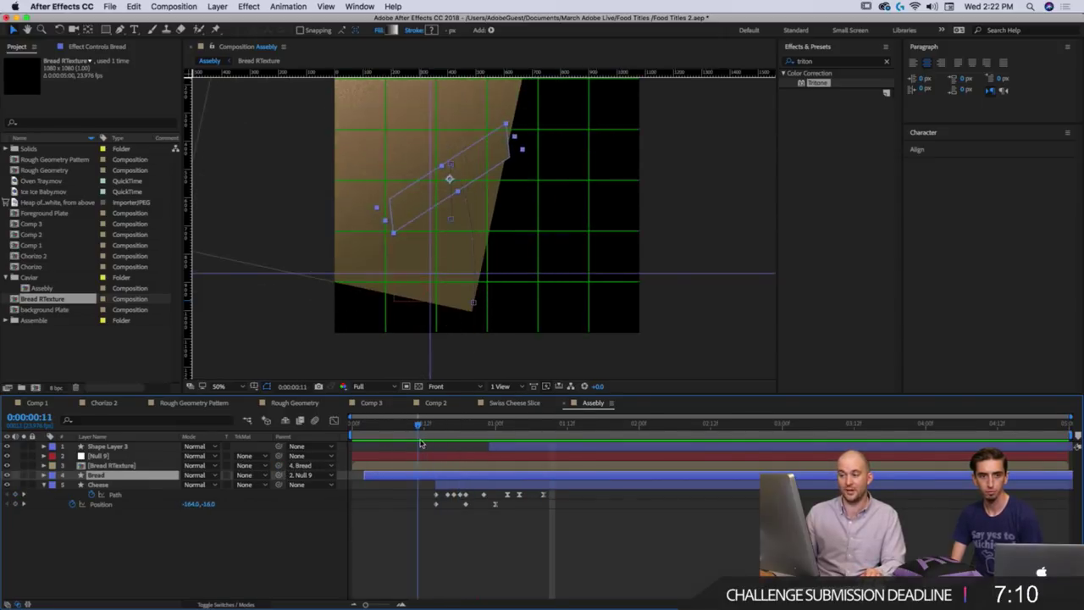
{"action": "key", "text": "space"}
{"action": "key", "text": "space"}
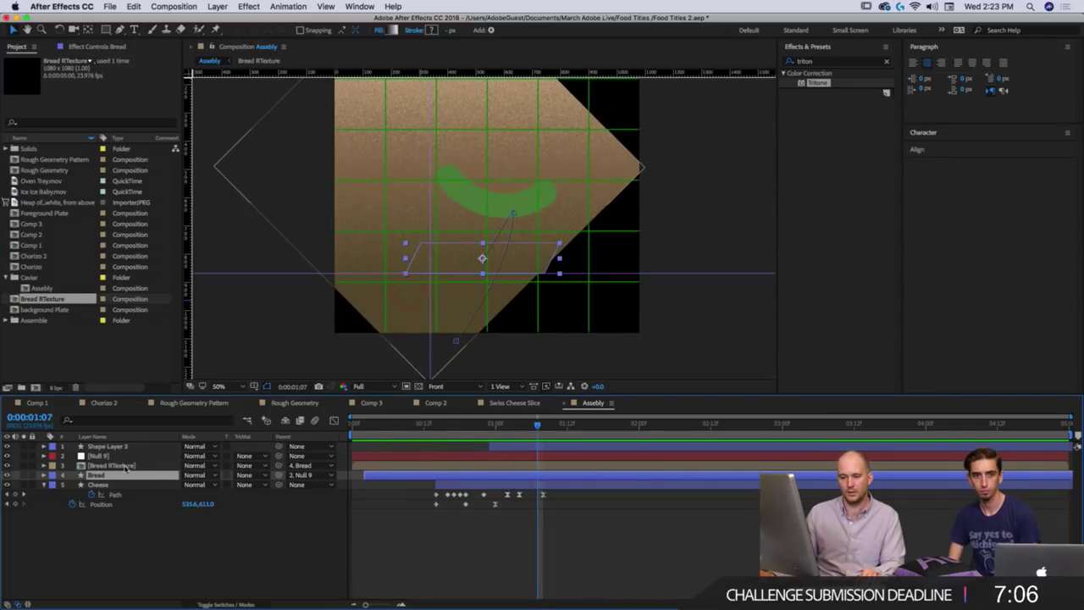
Move Bread RTexture directly below the Bread layer and set its track matte to Alpha, using Bread as the matte.
{"action": "left_click_drag", "start_coordinate": [127, 468], "coordinate": [117, 480]}
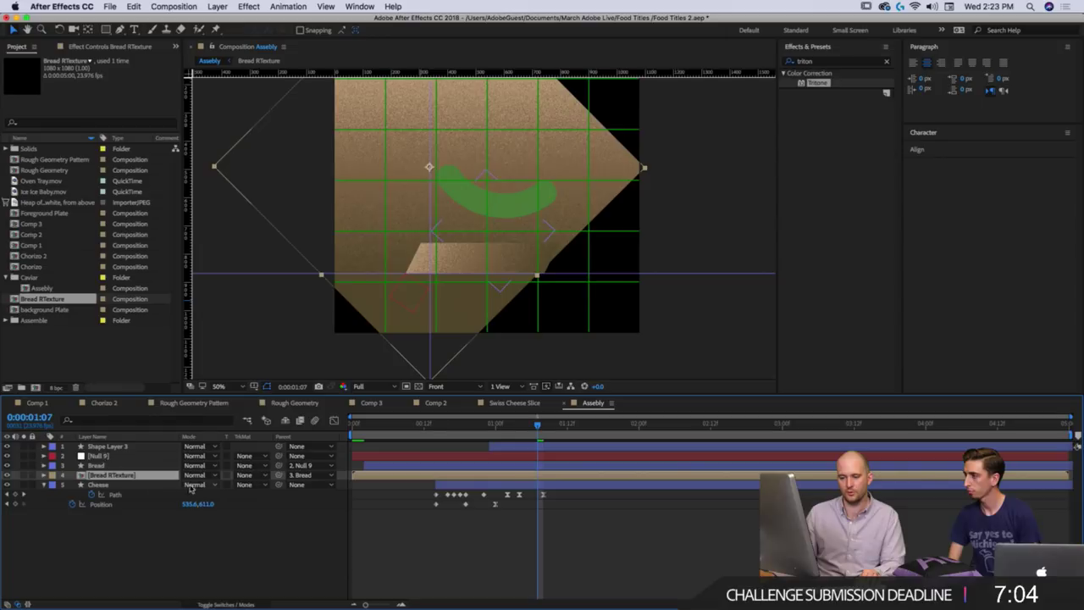
{"action": "left_click", "coordinate": [242, 476]}
{"action": "left_click", "coordinate": [251, 508]}
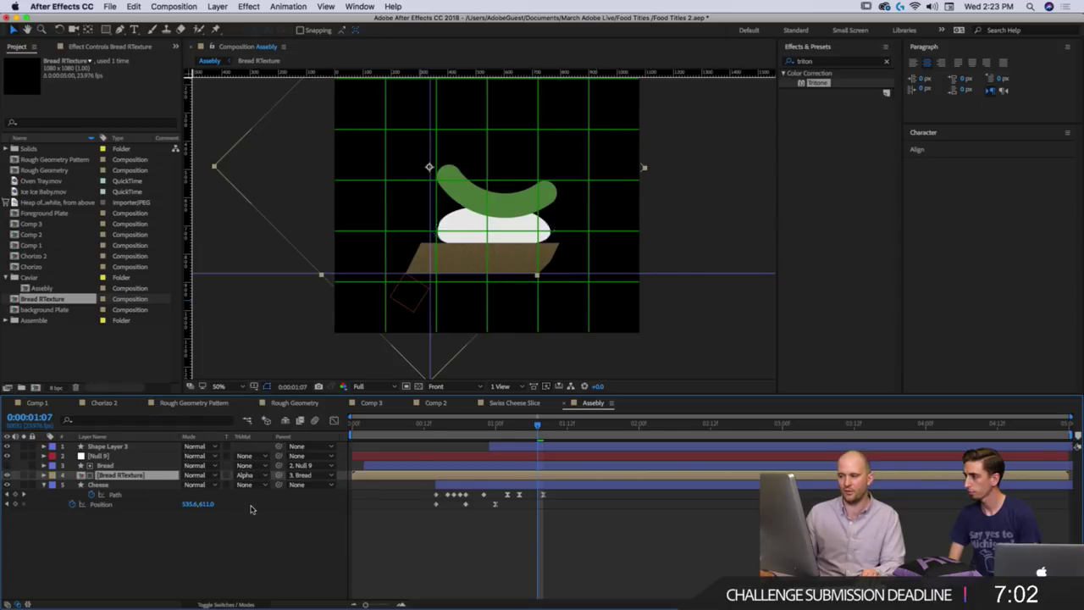
Scale down, rotate and reposition the Bread RTexture layer so that it still covers the bread slab.
{"action": "left_click_drag", "start_coordinate": [396, 200], "coordinate": [431, 229]}
{"action": "left_click_drag", "start_coordinate": [428, 326], "coordinate": [518, 330]}
{"action": "left_click_drag", "start_coordinate": [587, 376], "coordinate": [551, 327]}
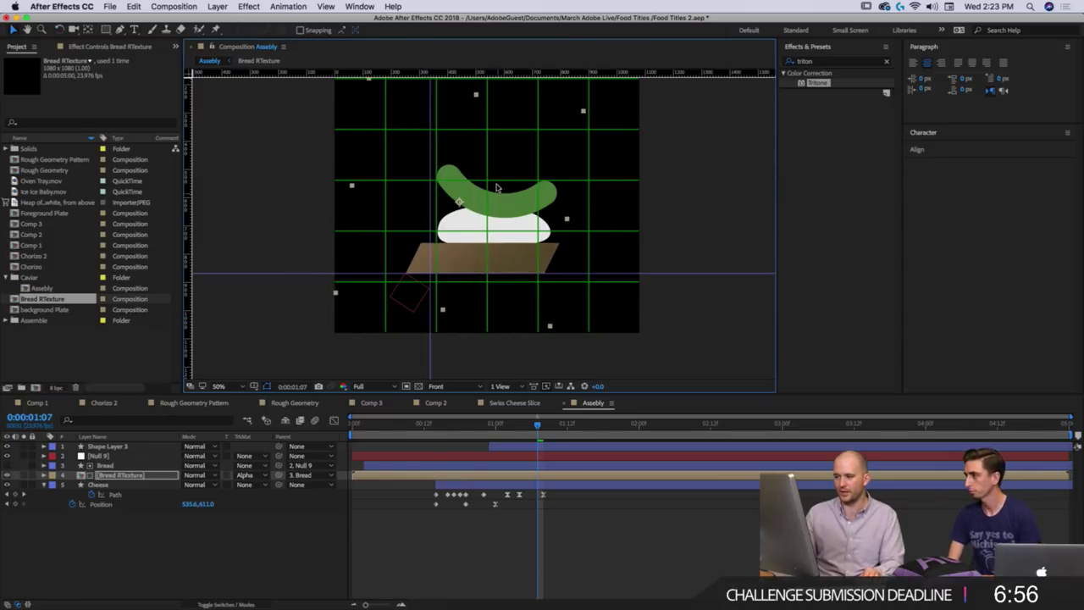
{"action": "left_click_drag", "start_coordinate": [495, 176], "coordinate": [500, 191]}
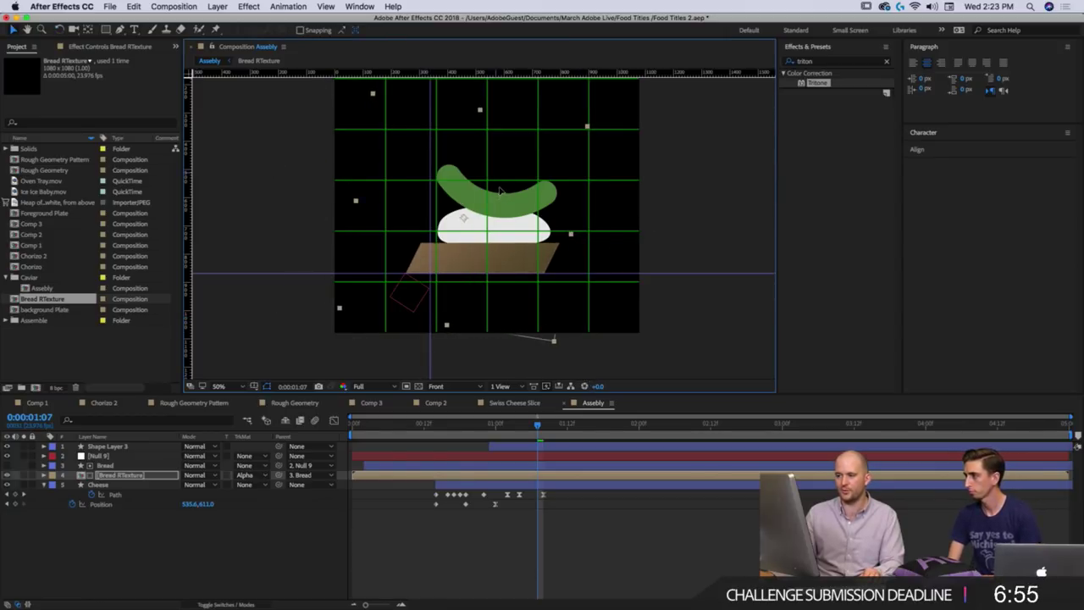
Preview the matted bread texture from the start of the stacking animation several times.
{"action": "left_click", "coordinate": [420, 424]}
{"action": "key", "text": "space"}
{"action": "key", "text": "space"}
{"action": "left_click_drag", "start_coordinate": [391, 425], "coordinate": [343, 417]}
{"action": "key", "text": "space"}
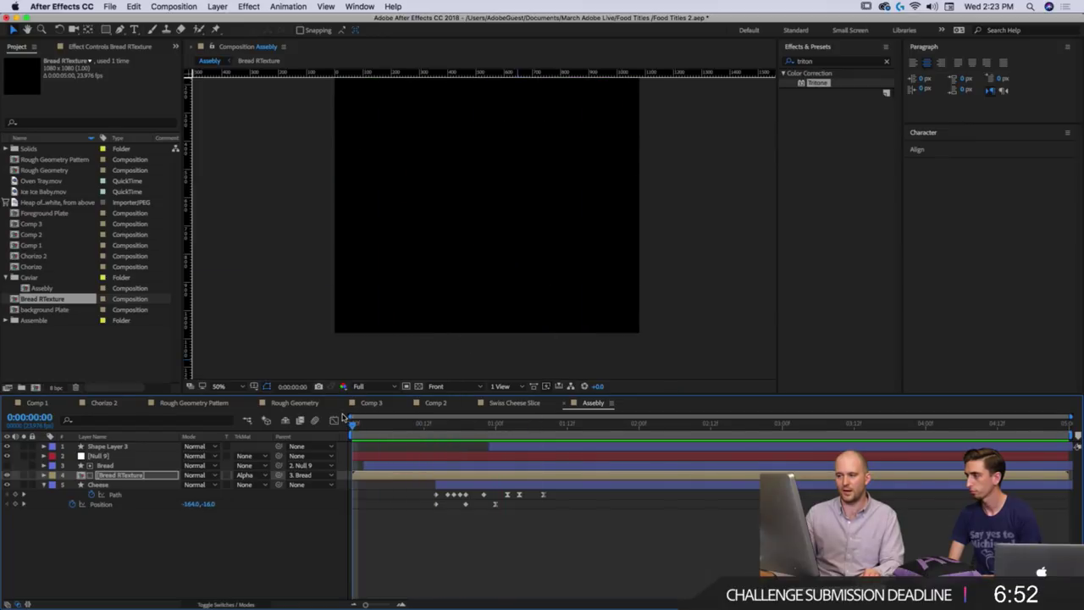
{"action": "key", "text": "space"}
{"action": "key", "text": "space"}
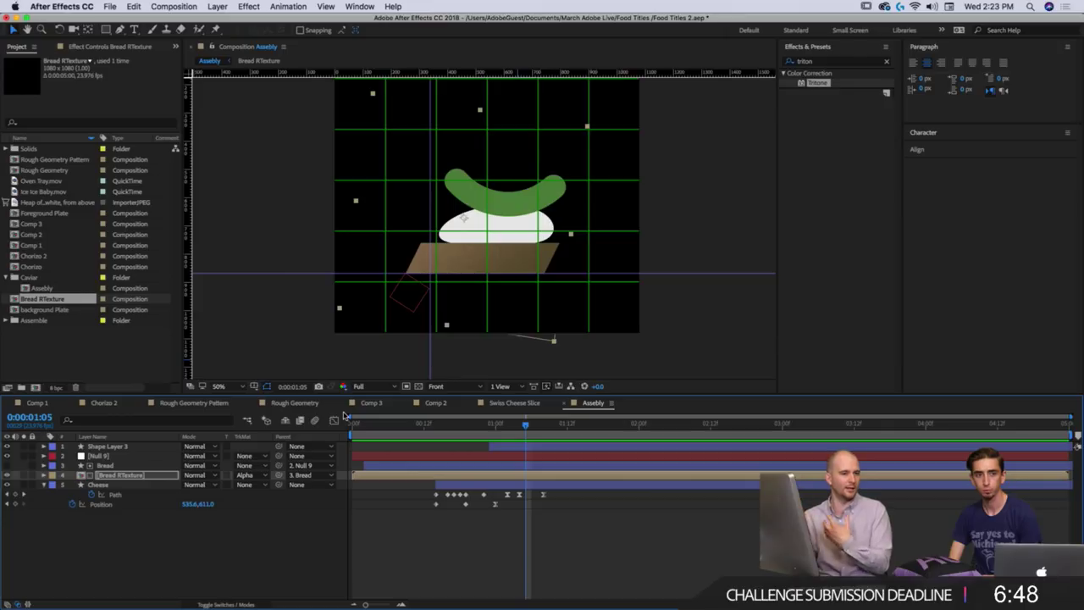
{"action": "left_click", "coordinate": [353, 423]}
{"action": "key", "text": "space"}
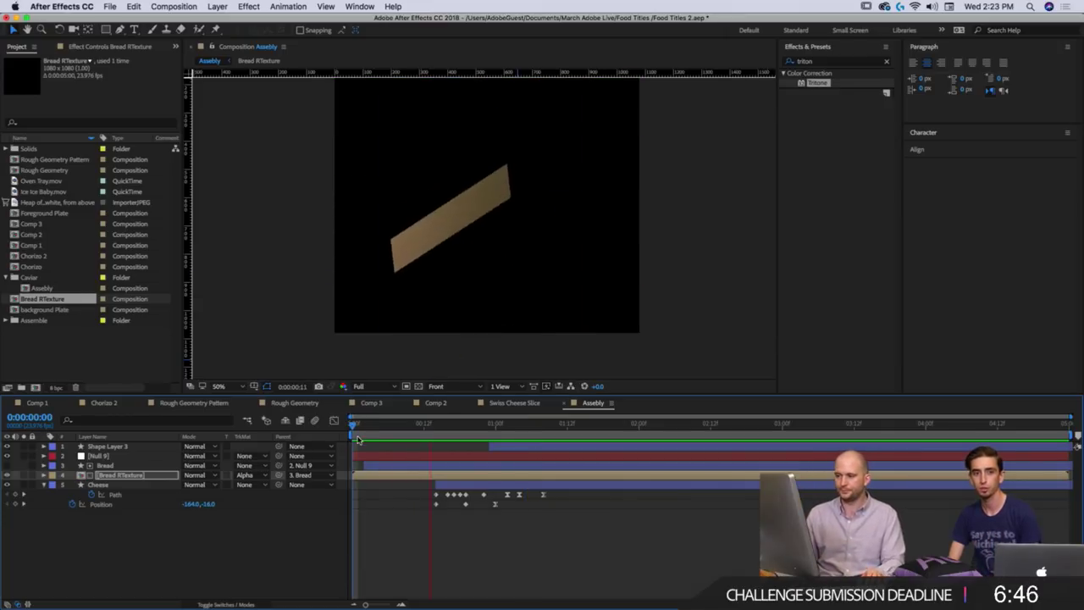
{"action": "key", "text": "space"}
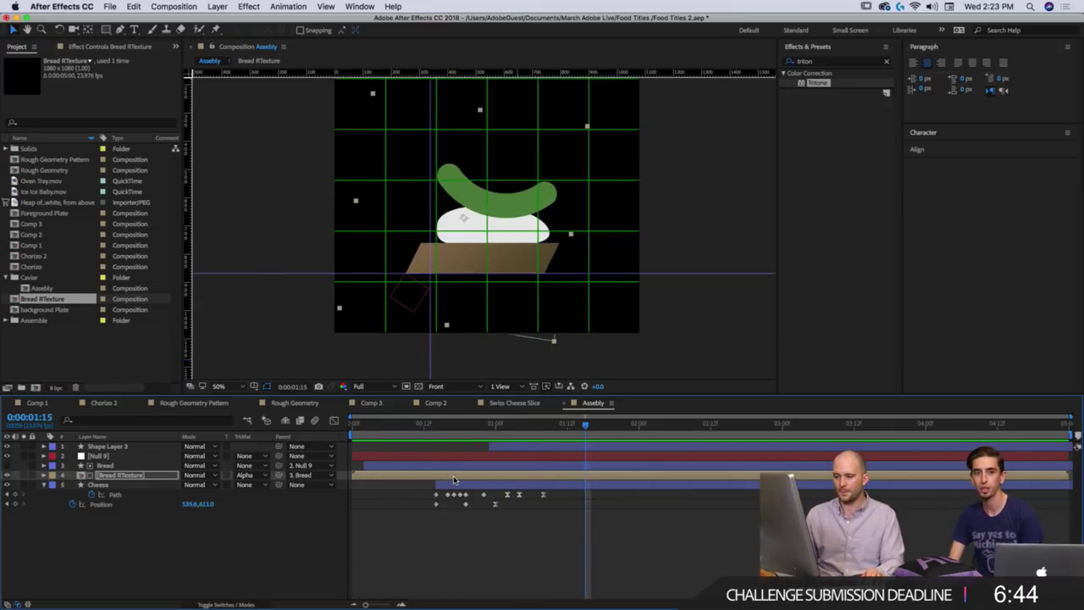
Delete the Bread RTexture layer from the Assebly composition and make the Bread layer visible again.
{"action": "key", "text": "Delete"}
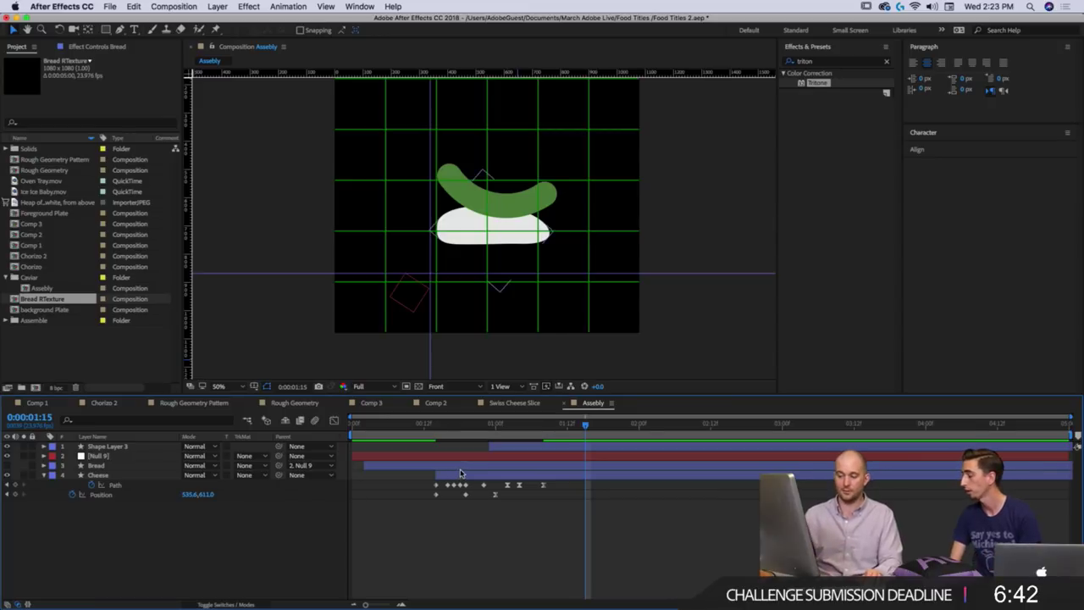
{"action": "key", "text": "super+z"}
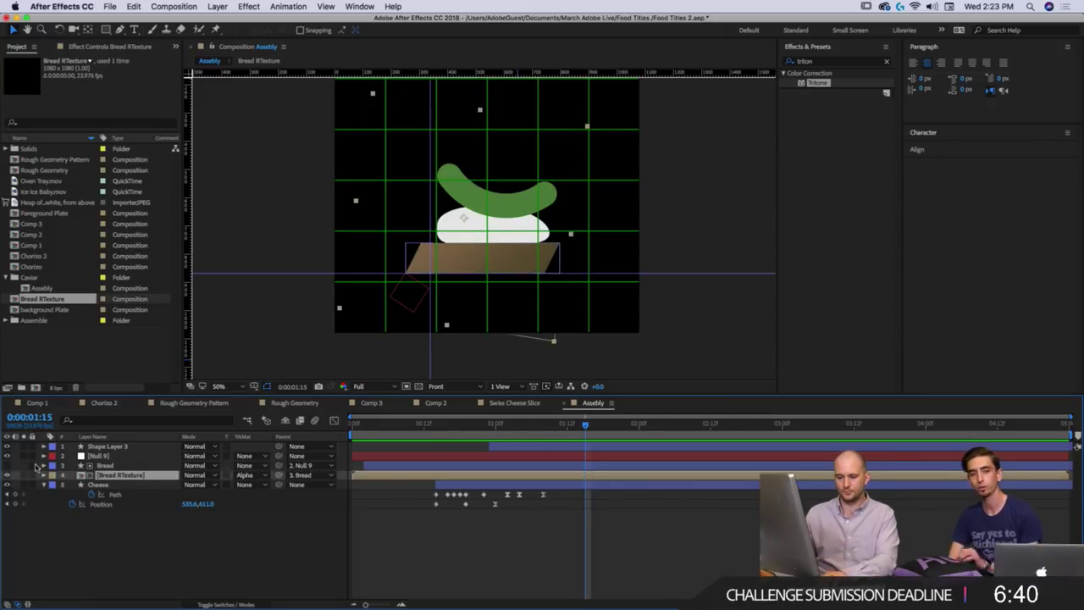
{"action": "key", "text": "Delete"}
{"action": "left_click", "coordinate": [8, 466]}
{"action": "left_click", "coordinate": [105, 466]}
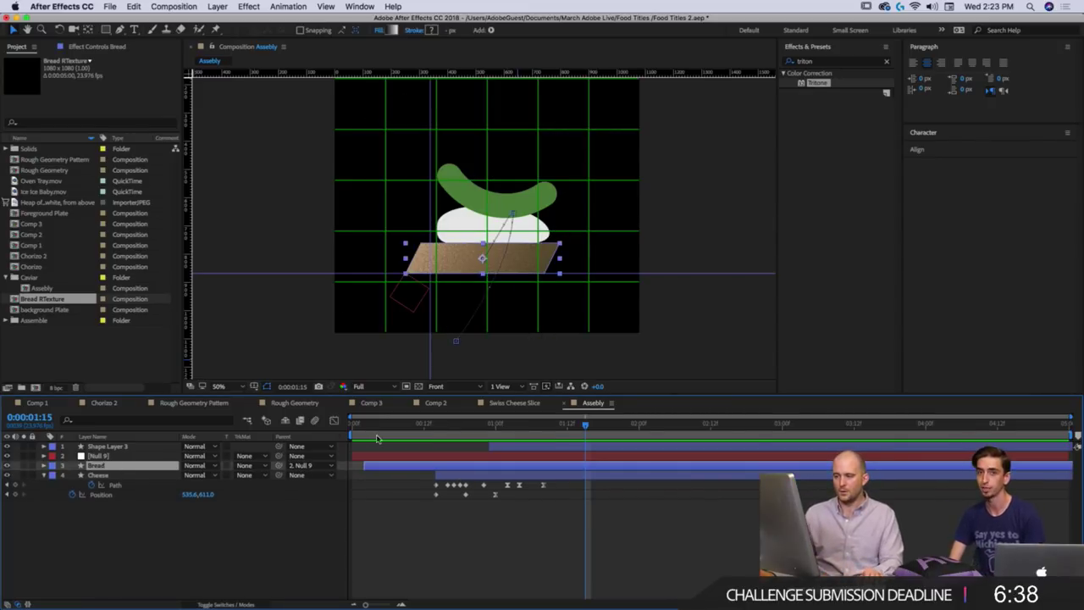
Replay the stacking animation several times to check the grain applied directly to the bread.
{"action": "left_click_drag", "start_coordinate": [445, 433], "coordinate": [328, 436]}
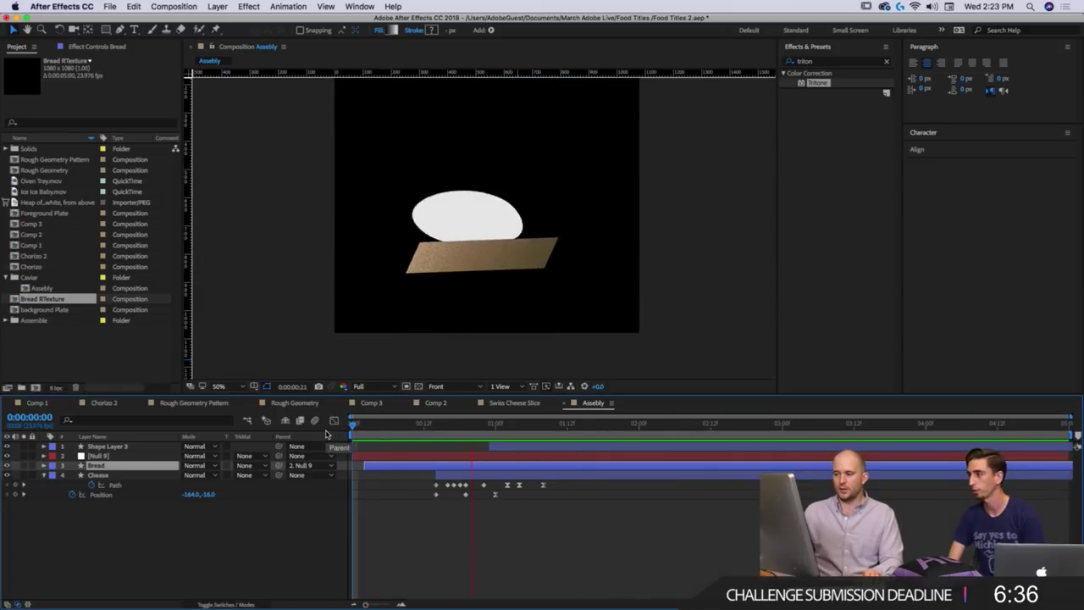
{"action": "key", "text": "space"}
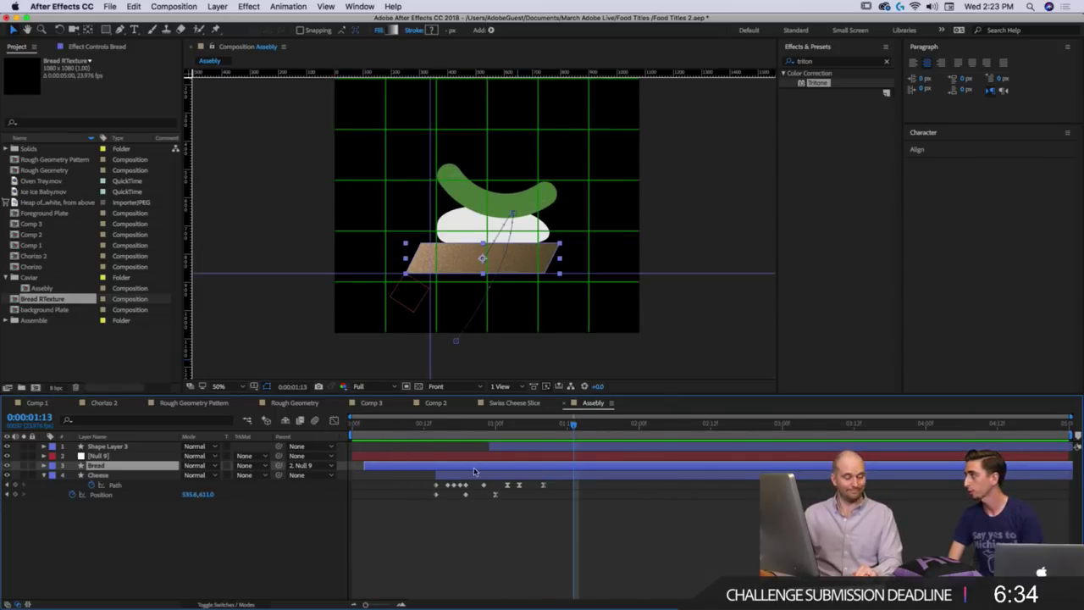
{"action": "left_click_drag", "start_coordinate": [471, 425], "coordinate": [389, 426]}
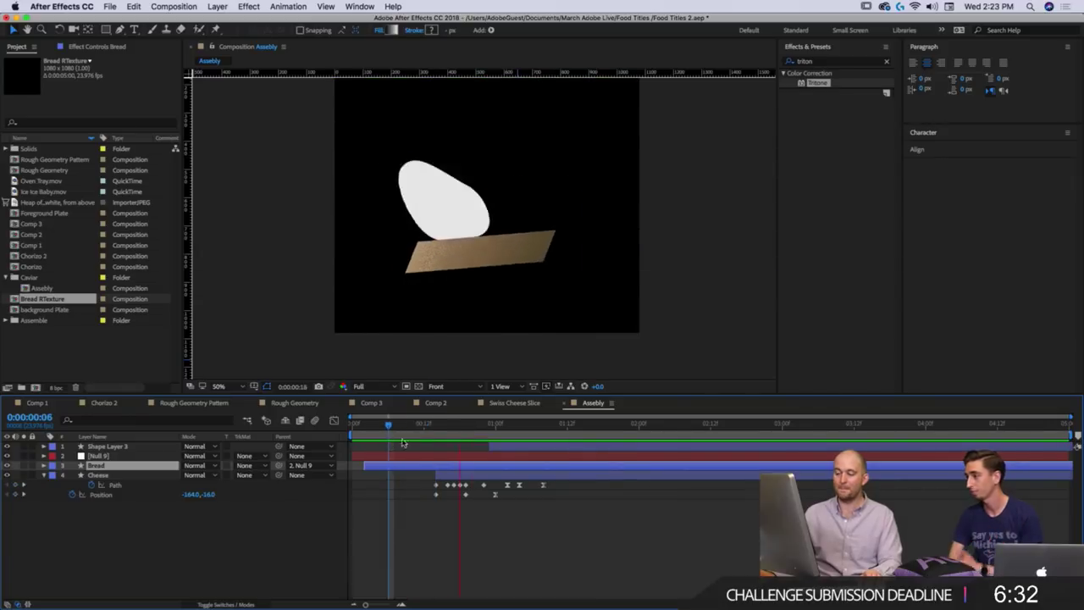
{"action": "key", "text": "space"}
{"action": "key", "text": "space"}
{"action": "left_click", "coordinate": [400, 425]}
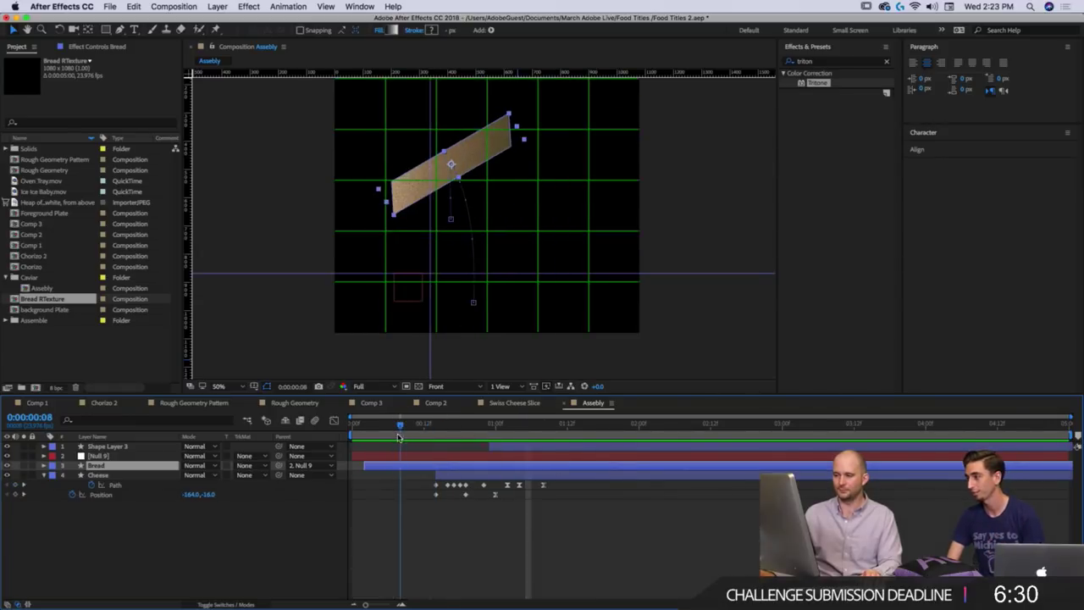
{"action": "key", "text": "space"}
{"action": "key", "text": "space"}
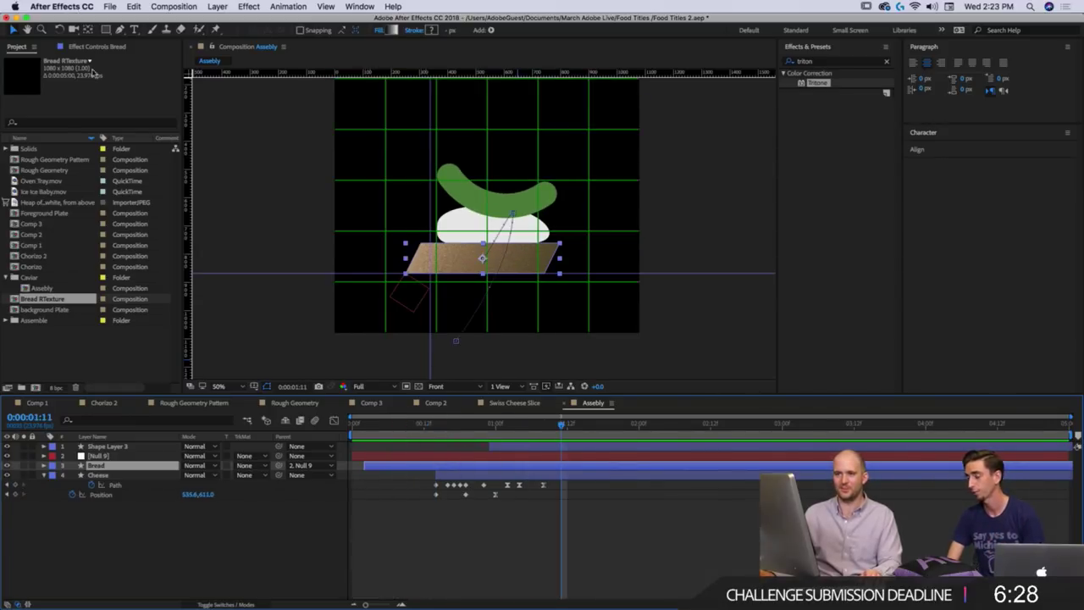
Copy the Noise HLS, Posterize and Tritone effects from the Bread layer onto the green Shape Layer 3.
{"action": "left_click", "coordinate": [95, 48]}
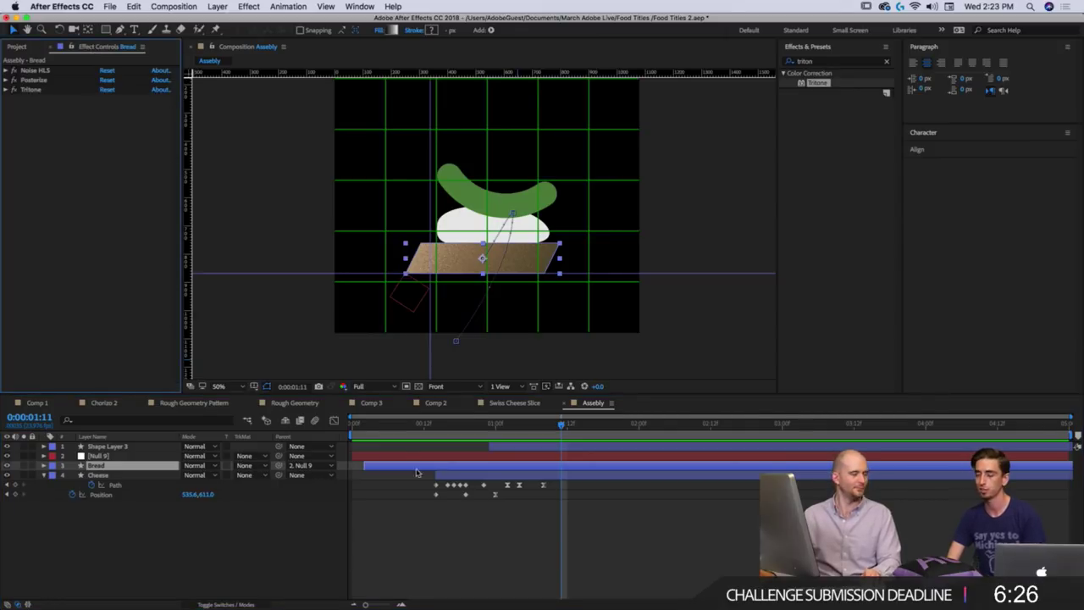
{"action": "left_click", "coordinate": [527, 536]}
{"action": "left_click", "coordinate": [35, 71]}
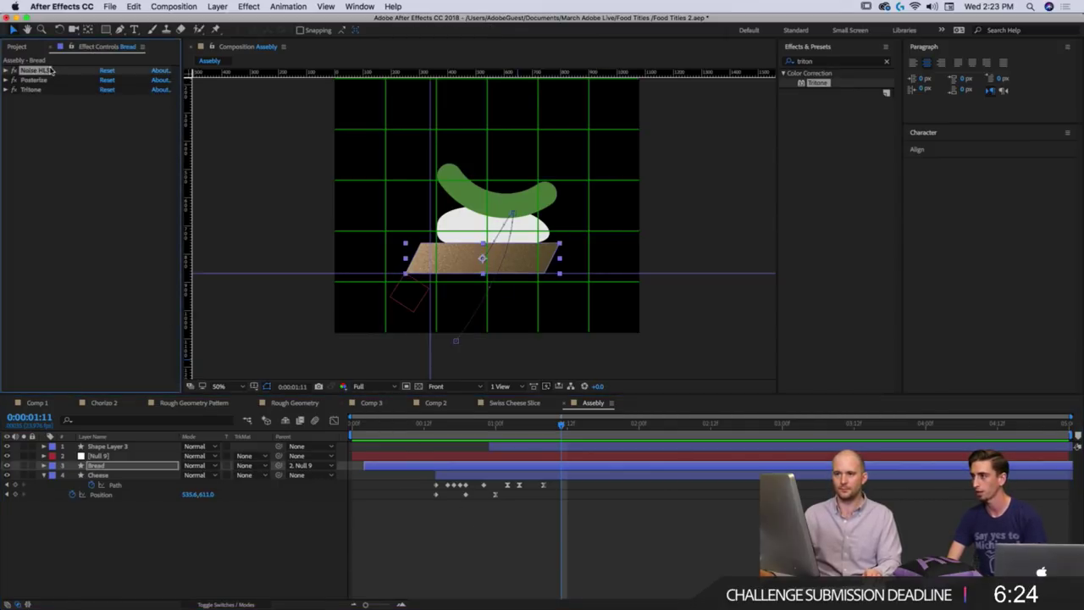
{"action": "left_click", "coordinate": [44, 90], "text": "shift"}
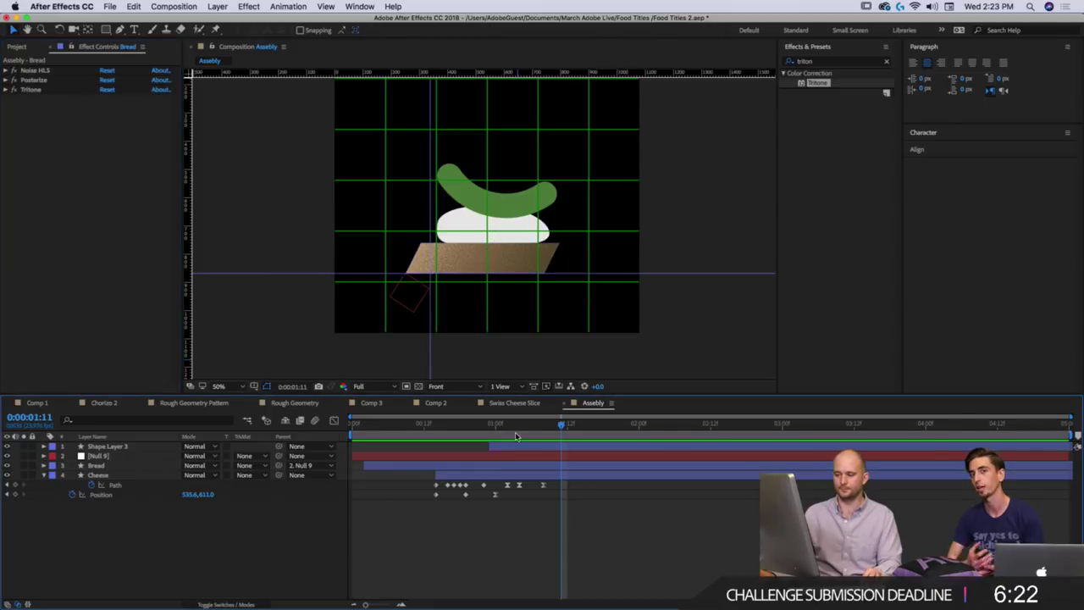
{"action": "left_click", "coordinate": [529, 446]}
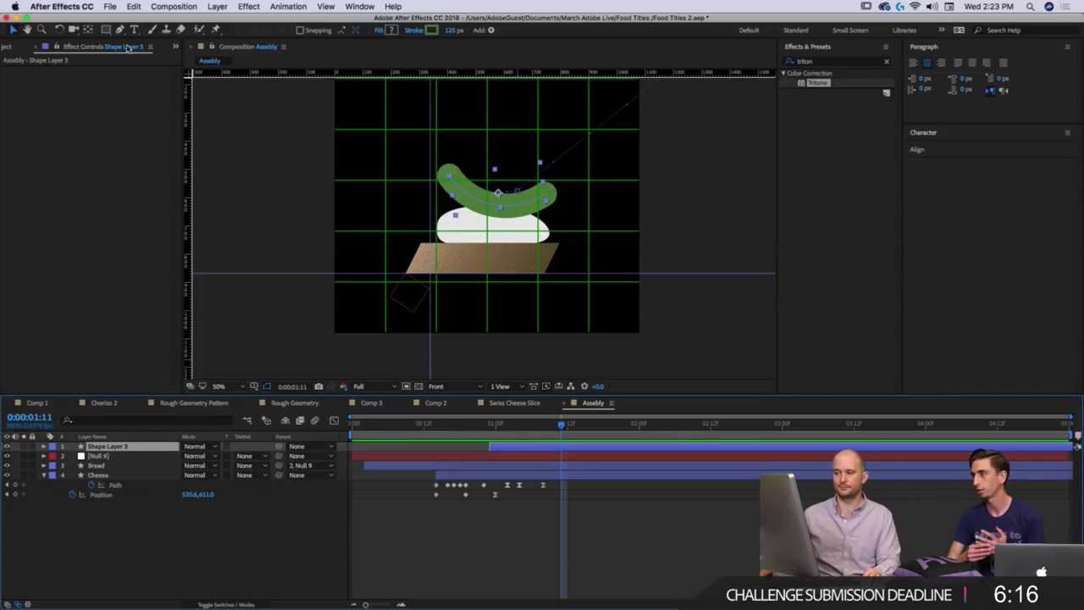
{"action": "key", "text": "super+v"}
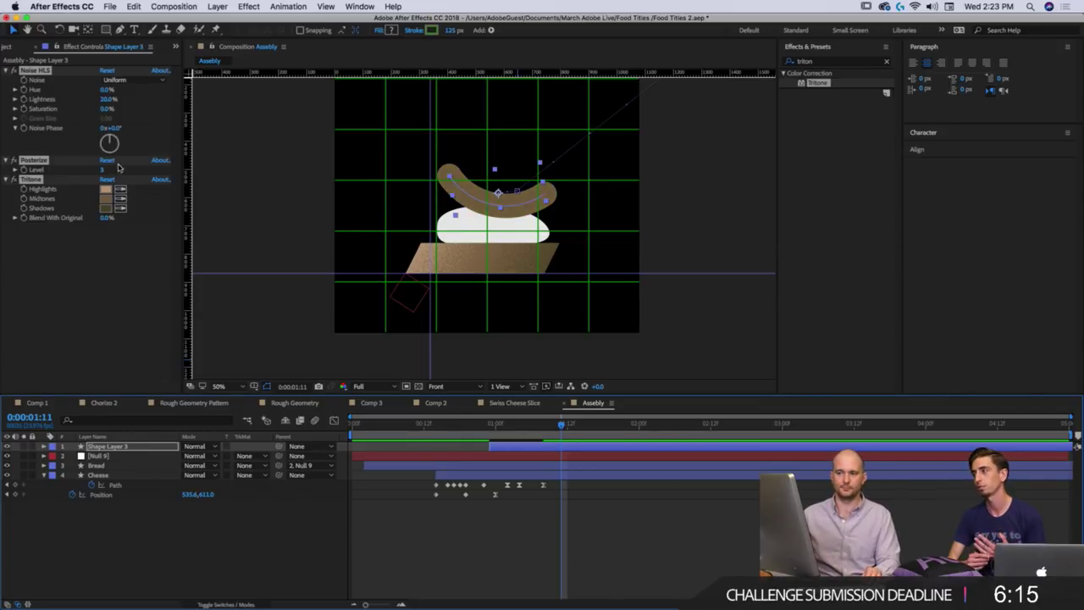
Set the Tritone highlights, midtones and shadows of Shape Layer 3 to its own stroke green, 4A7937.
{"action": "left_click", "coordinate": [433, 31]}
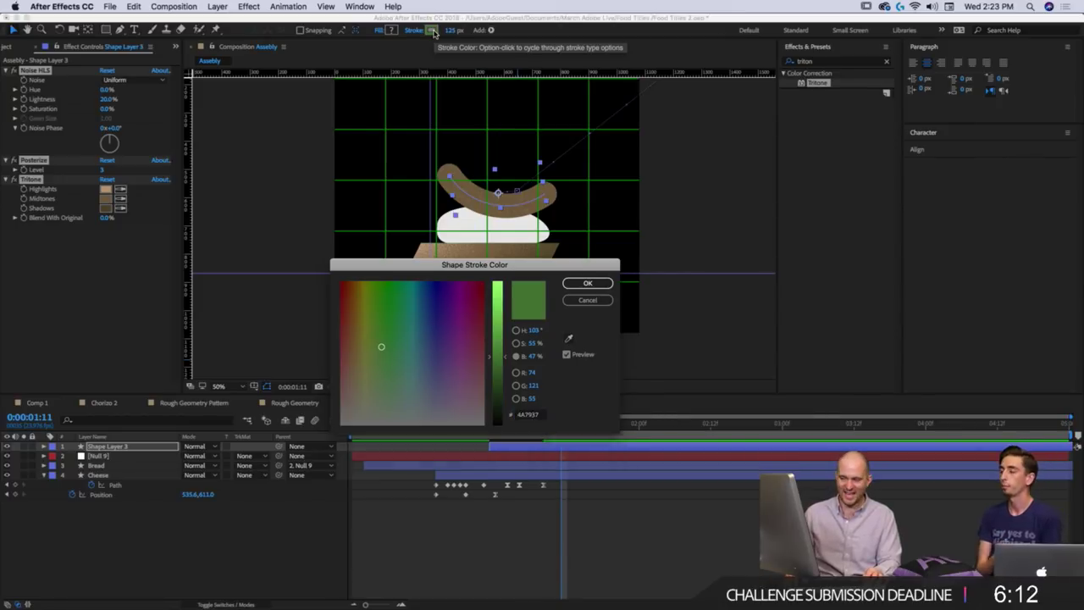
{"action": "key", "text": "Escape"}
{"action": "left_click", "coordinate": [105, 190]}
{"action": "key", "text": "super+v"}
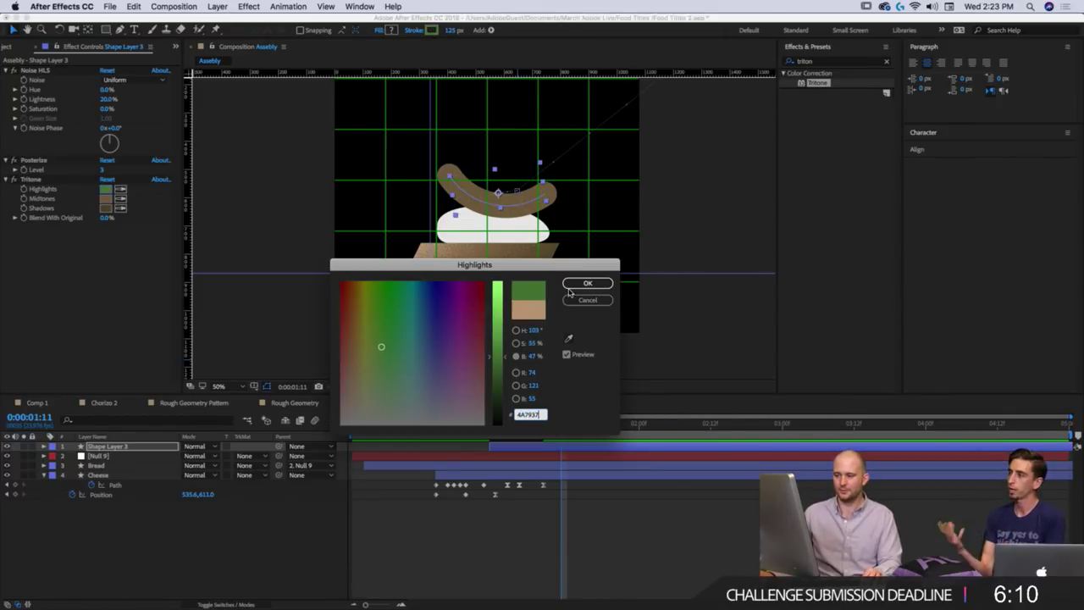
{"action": "left_click", "coordinate": [585, 283]}
{"action": "left_click", "coordinate": [106, 198]}
{"action": "left_click", "coordinate": [380, 347]}
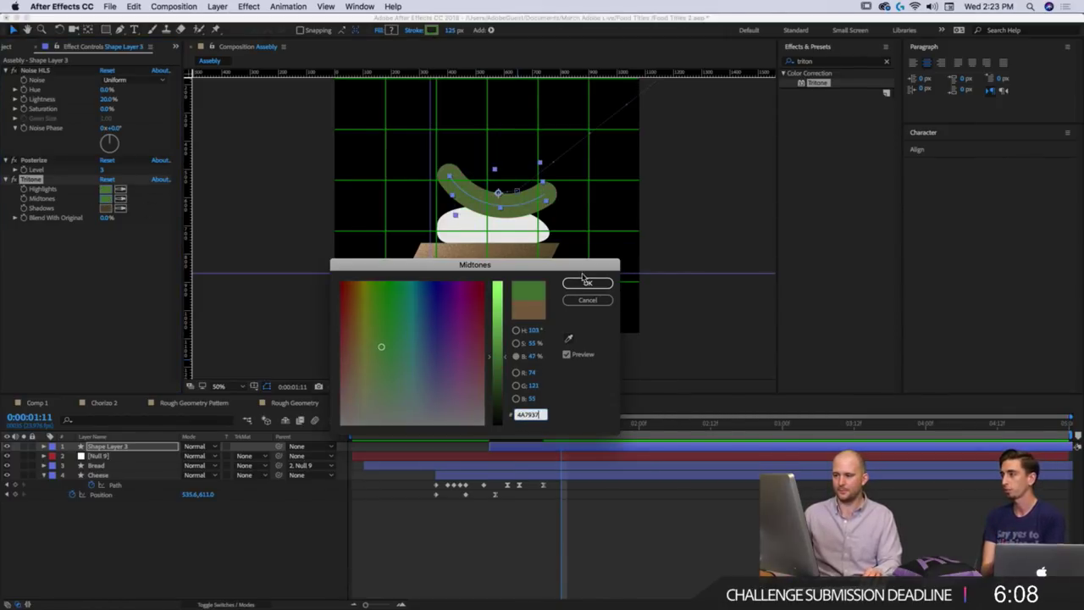
{"action": "left_click", "coordinate": [582, 286]}
{"action": "left_click", "coordinate": [106, 208]}
{"action": "left_click", "coordinate": [380, 347]}
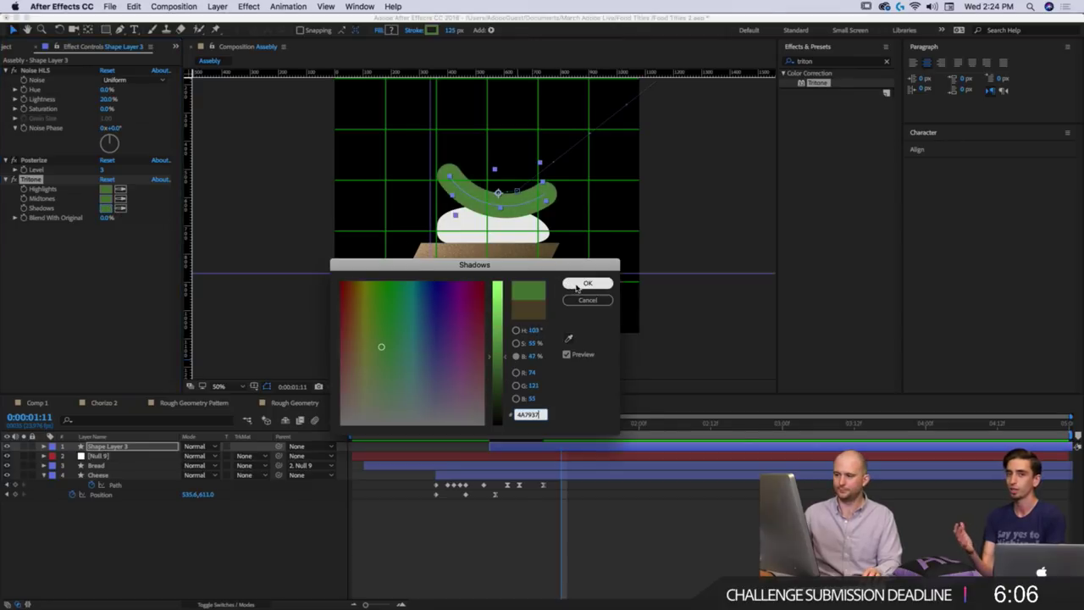
{"action": "left_click", "coordinate": [571, 285]}
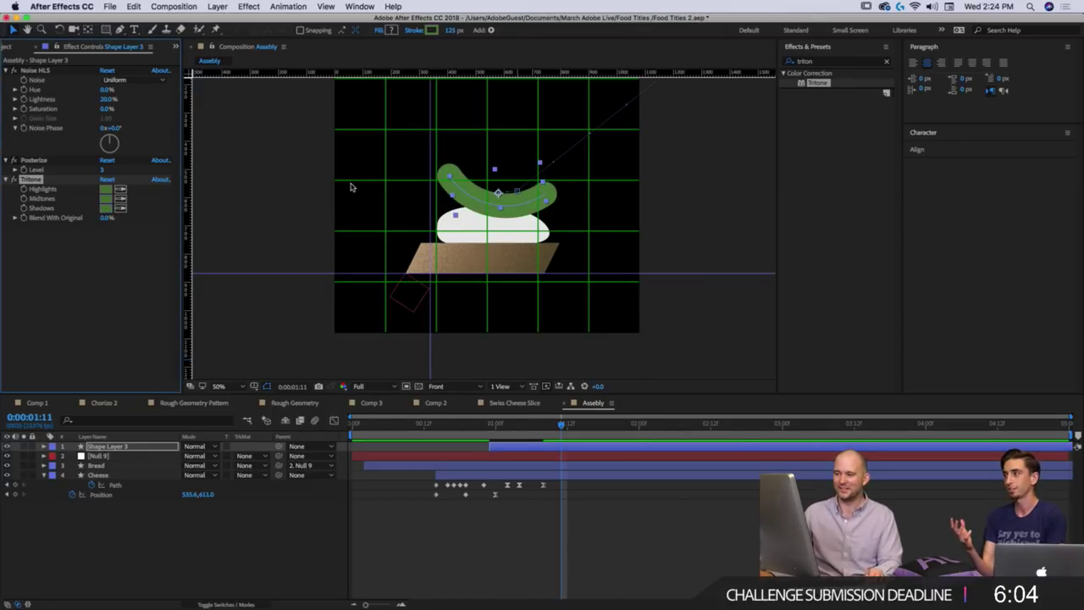
Preview the landing of the green piece with its Tritone colours applied.
{"action": "left_click", "coordinate": [482, 428]}
{"action": "key", "text": "space"}
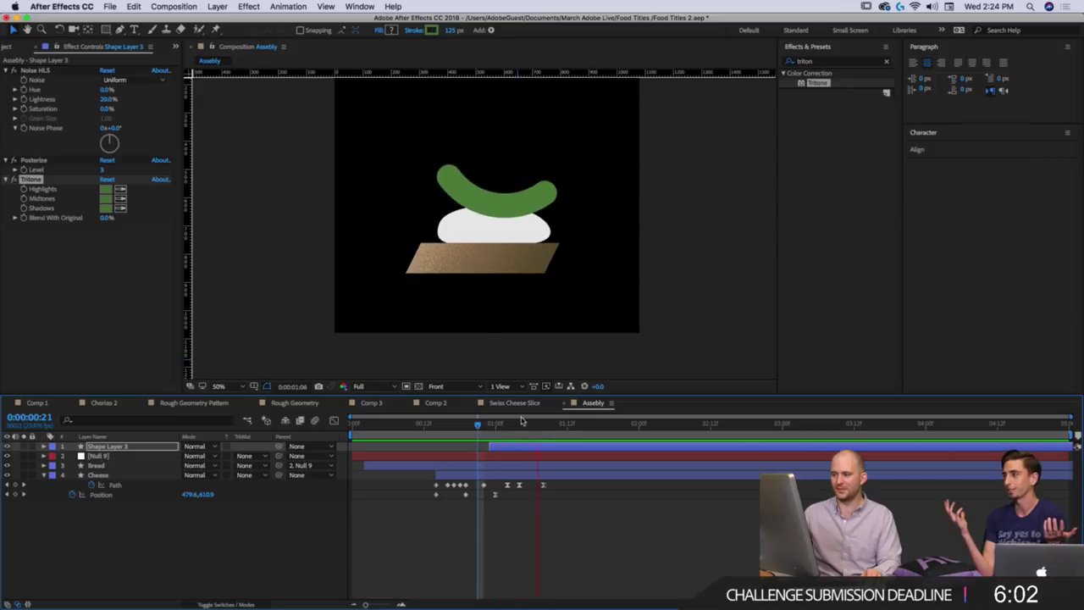
{"action": "key", "text": "space"}
Brighten the Tritone highlights colour of Shape Layer 3 to the lighter green 69AB4E.
{"action": "left_click", "coordinate": [56, 185]}
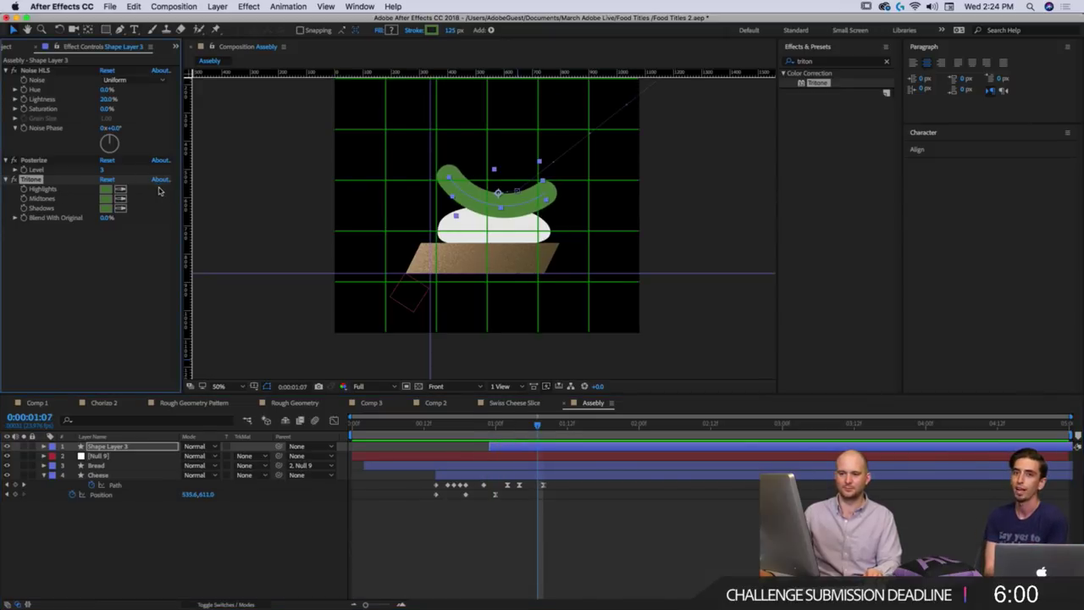
{"action": "left_click", "coordinate": [108, 190]}
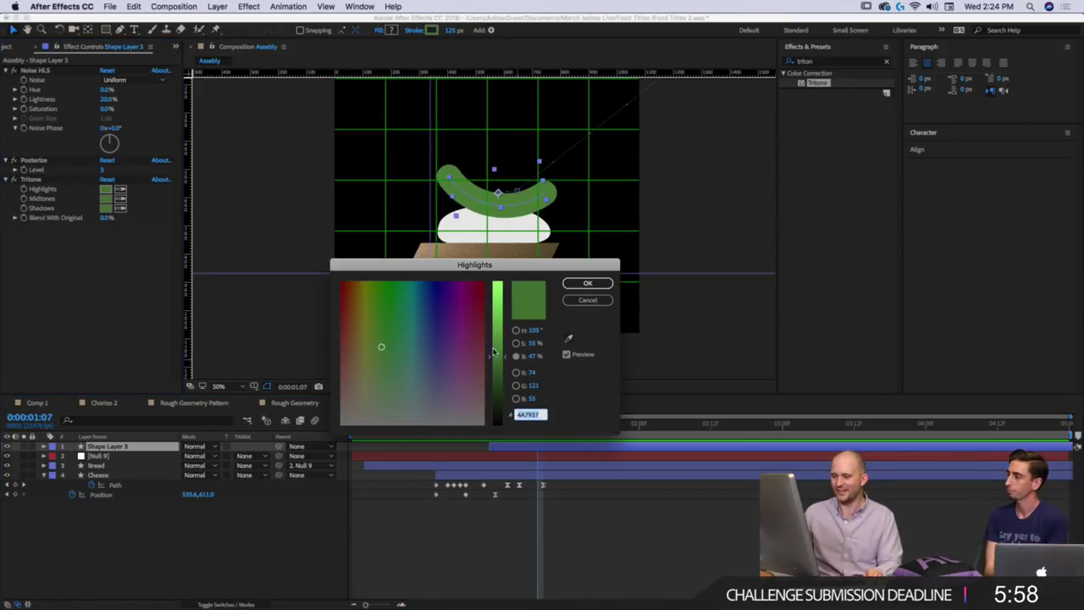
{"action": "left_click", "coordinate": [496, 347]}
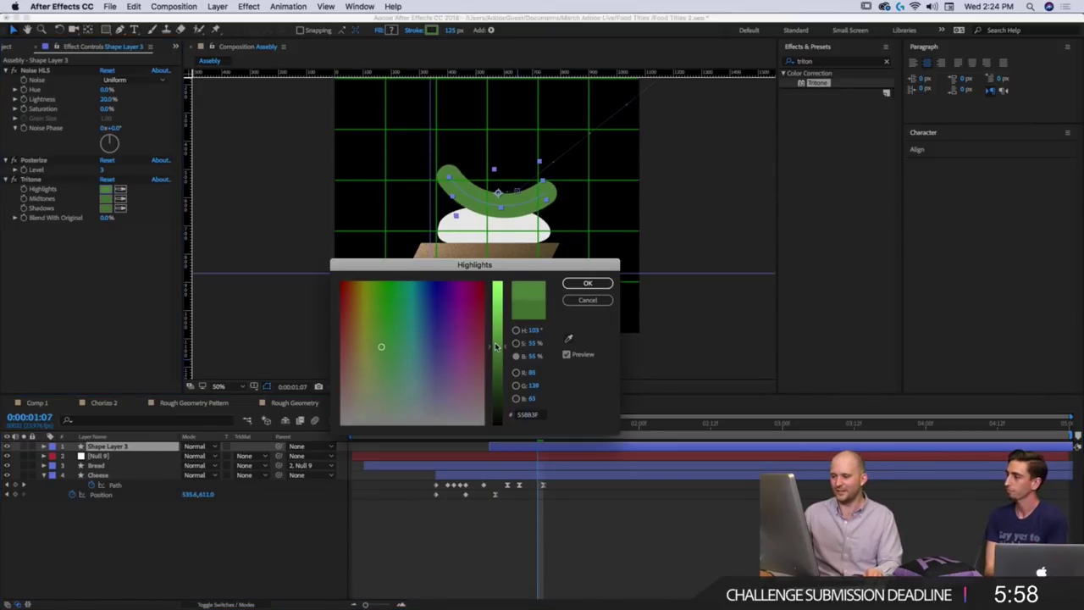
{"action": "left_click", "coordinate": [584, 283]}
{"action": "scroll", "coordinate": [453, 185], "scroll_direction": "up", "scroll_amount": 2}
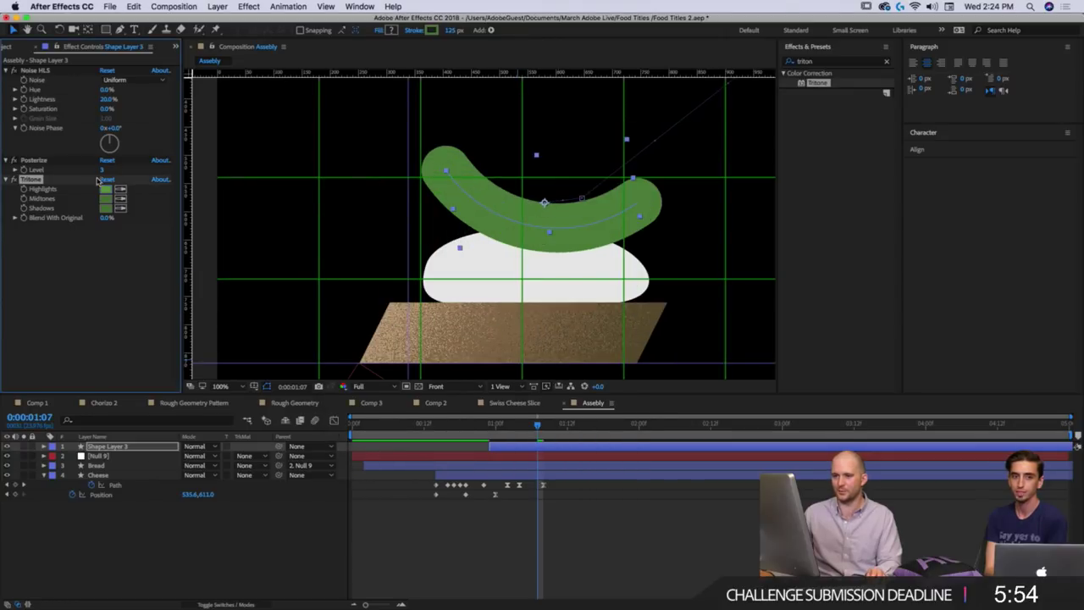
{"action": "left_click", "coordinate": [105, 190]}
{"action": "left_click", "coordinate": [494, 330]}
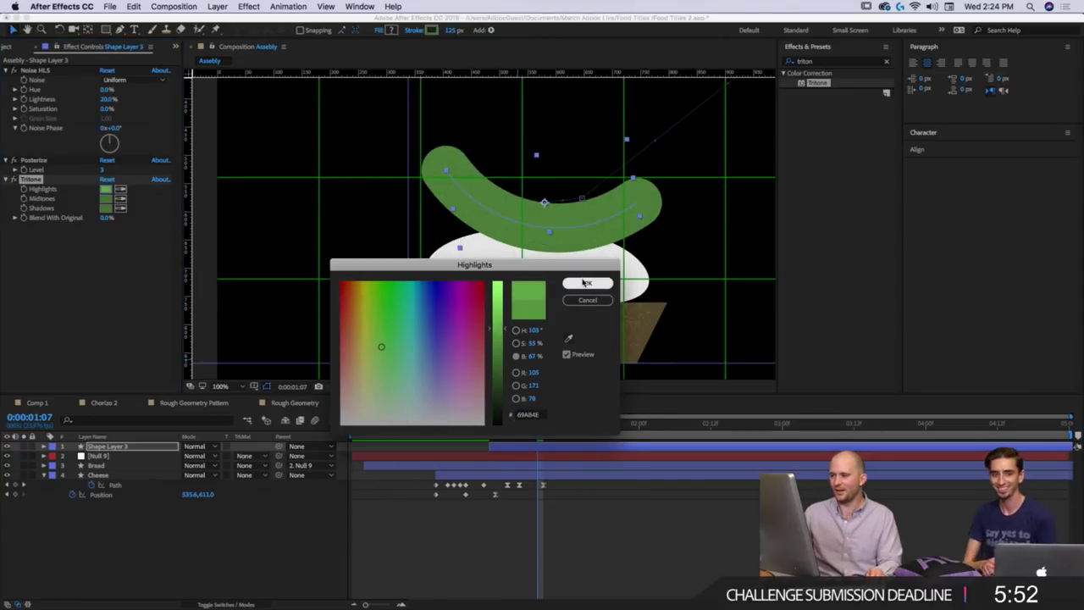
{"action": "left_click", "coordinate": [584, 283]}
Darken the Tritone shadows colour of Shape Layer 3 to a deep green of the same hue.
{"action": "left_click", "coordinate": [105, 208]}
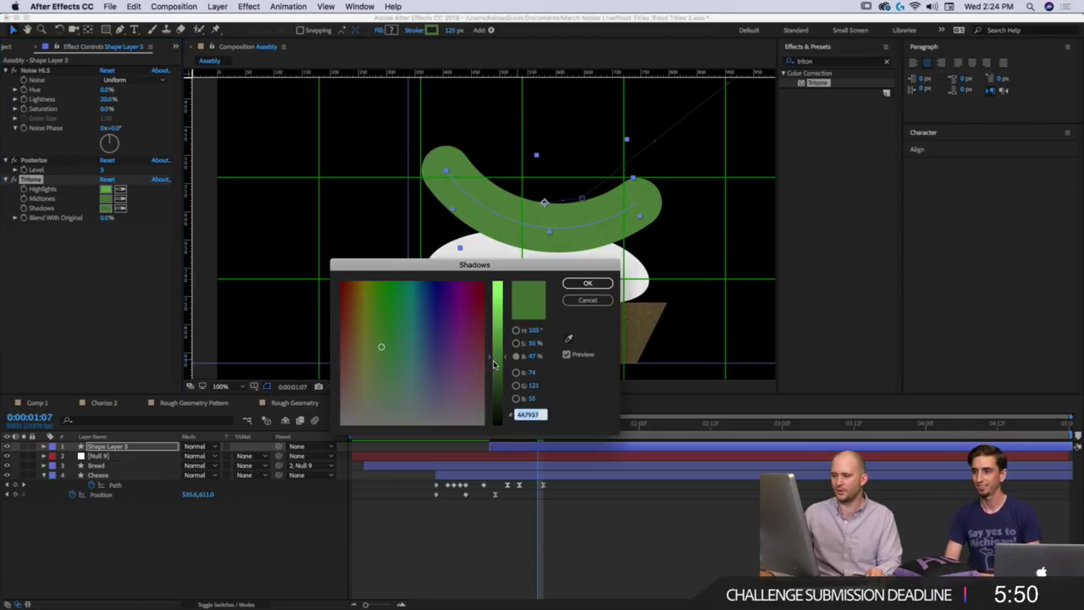
{"action": "left_click_drag", "start_coordinate": [497, 357], "coordinate": [497, 386]}
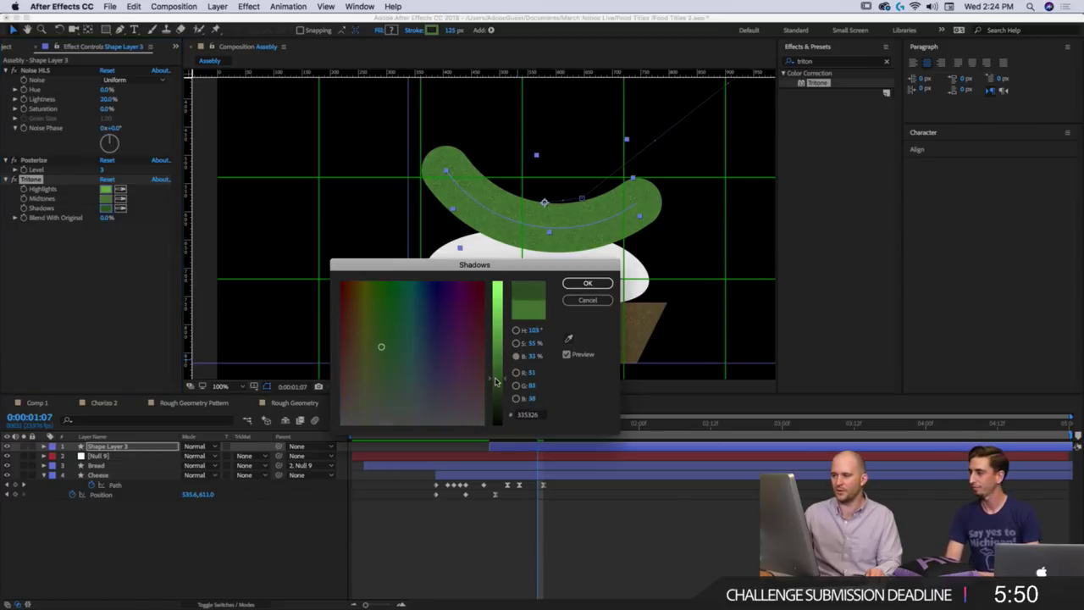
{"action": "left_click", "coordinate": [584, 283]}
{"action": "scroll", "coordinate": [463, 216], "scroll_direction": "down", "scroll_amount": 2}
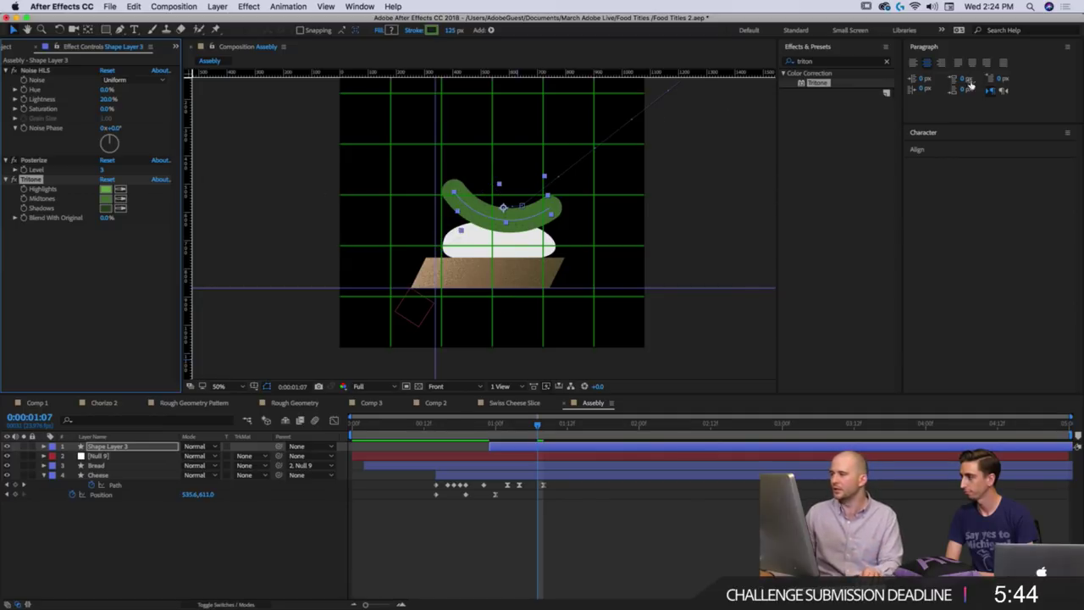
Add a Gradient Ramp above Noise HLS on Shape Layer 3 and set its shape to Radial Ramp.
{"action": "left_click", "coordinate": [929, 57]}
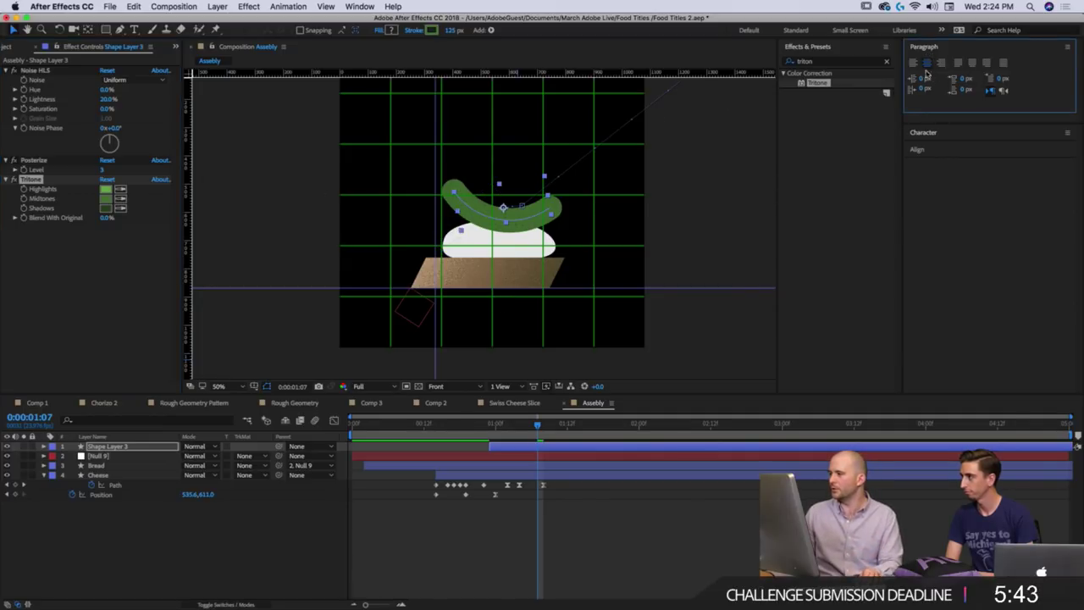
{"action": "left_click", "coordinate": [830, 62]}
{"action": "type", "text": "gradi"}
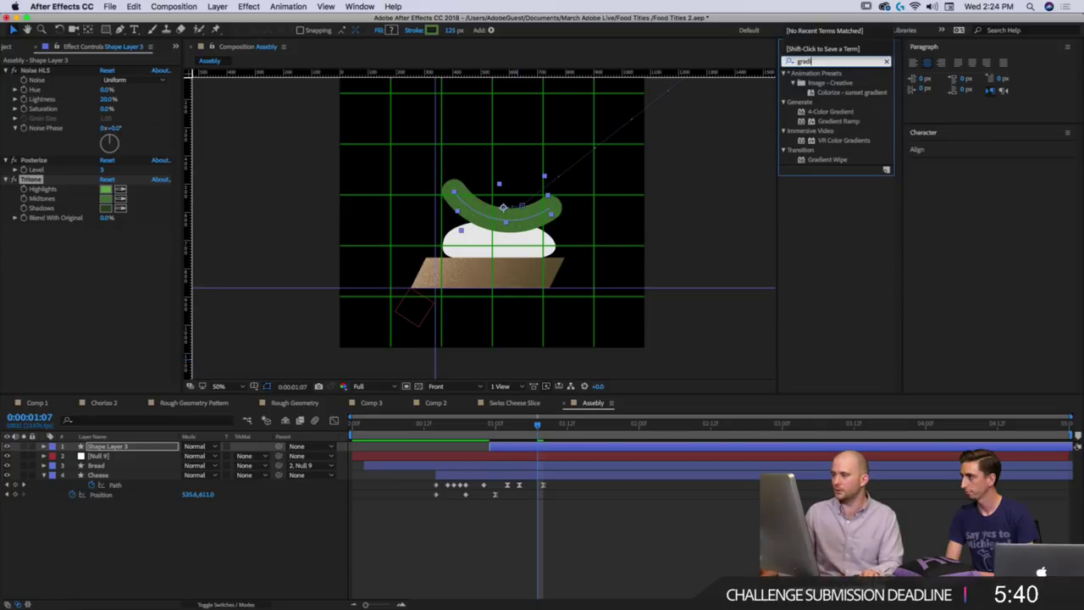
{"action": "left_click", "coordinate": [836, 121]}
{"action": "left_click_drag", "start_coordinate": [184, 119], "coordinate": [43, 74]}
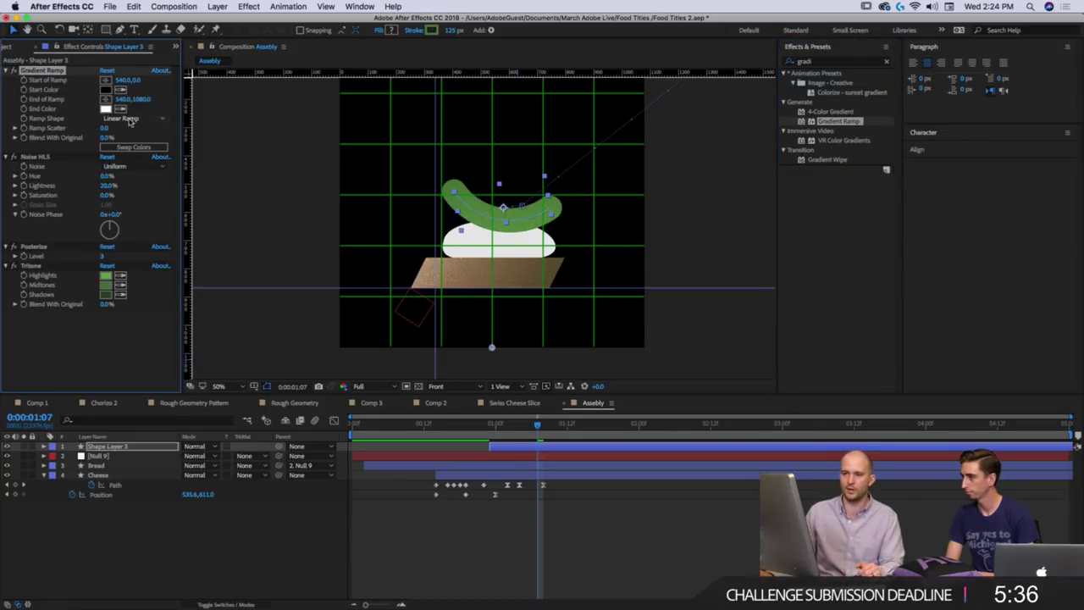
{"action": "left_click", "coordinate": [122, 119]}
{"action": "left_click", "coordinate": [136, 141]}
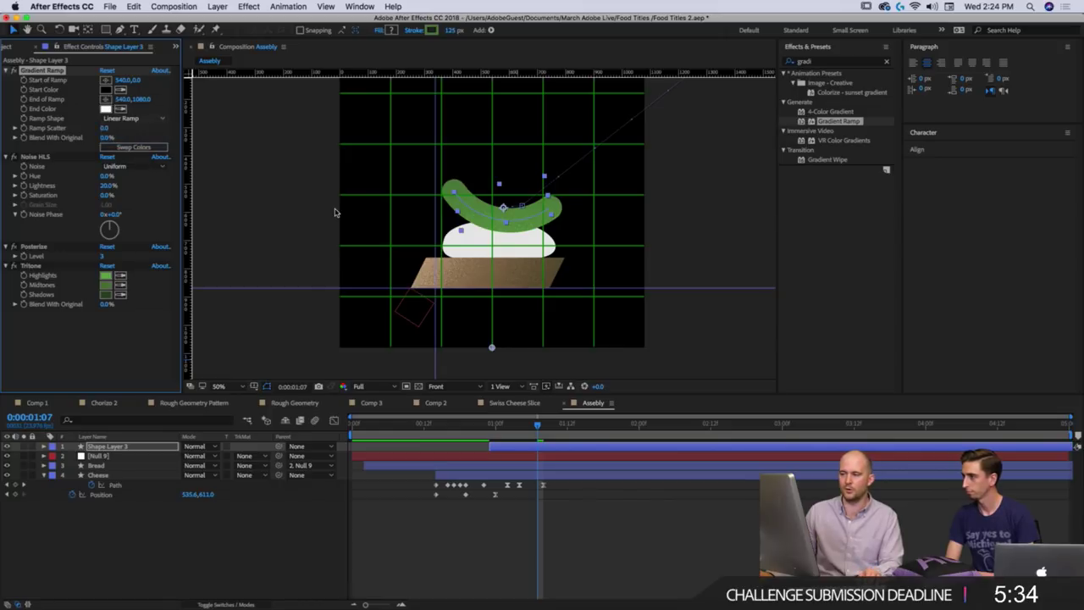
Place the radial ramp diagonally across the green piece, starting at about 842, 722 and ending at about 168, 198.
{"action": "left_click_drag", "start_coordinate": [491, 347], "coordinate": [422, 161]}
{"action": "scroll", "coordinate": [476, 188], "scroll_direction": "down", "scroll_amount": 2}
{"action": "mouse_move", "coordinate": [481, 118]}
{"action": "left_mouse_down"}
{"action": "mouse_move", "coordinate": [515, 210]}
{"action": "mouse_move", "coordinate": [555, 232]}
{"action": "left_mouse_up"}
{"action": "scroll", "coordinate": [515, 209], "scroll_direction": "up", "scroll_amount": 2}
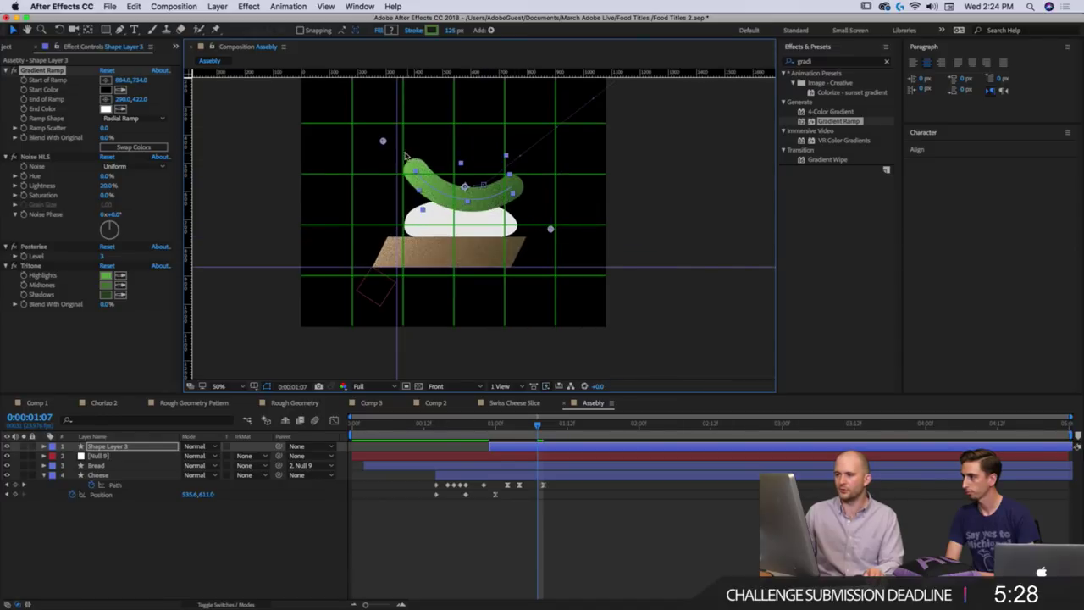
{"action": "mouse_move", "coordinate": [371, 127]}
{"action": "left_mouse_down"}
{"action": "mouse_move", "coordinate": [364, 116]}
{"action": "mouse_move", "coordinate": [368, 145]}
{"action": "mouse_move", "coordinate": [383, 138]}
{"action": "left_mouse_up"}
{"action": "key", "text": "space"}
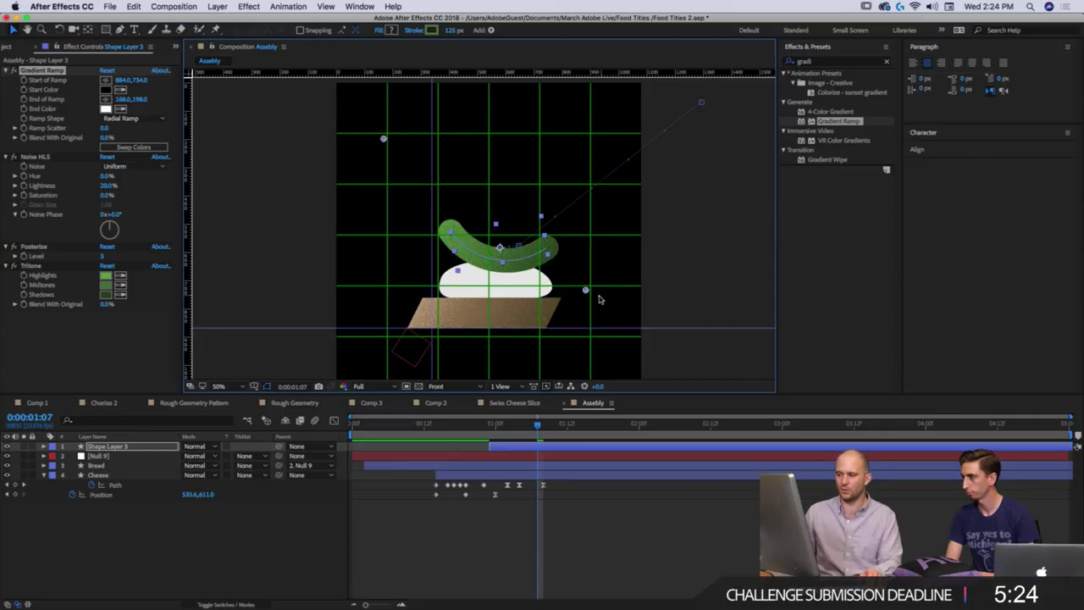
{"action": "key", "text": "comma"}
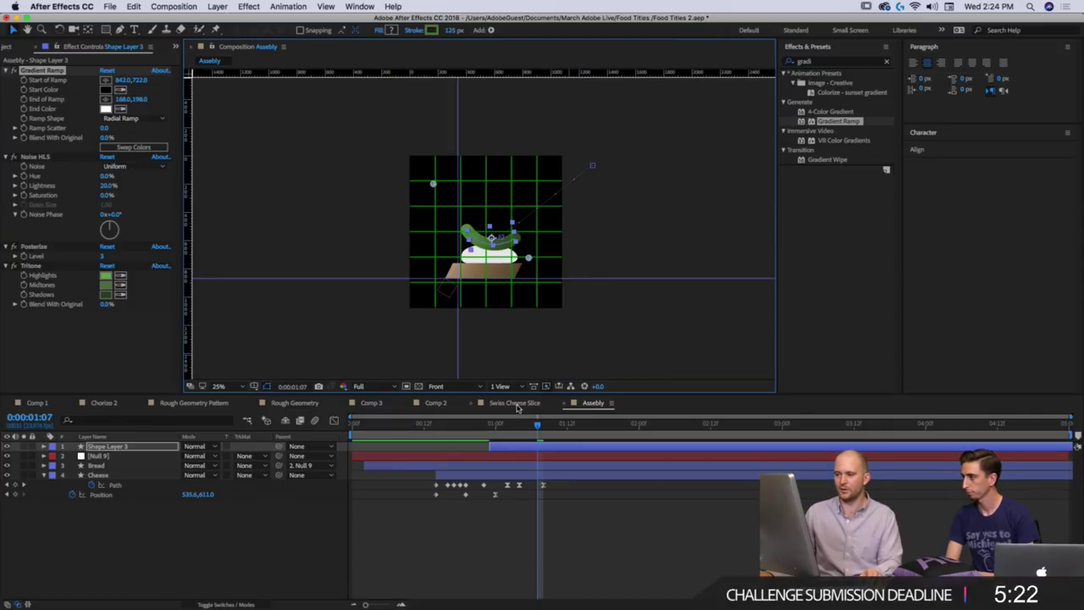
Play back the stacking animation from two different points to check the grainy gradient on the green piece.
{"action": "left_click", "coordinate": [489, 439]}
{"action": "key", "text": "space"}
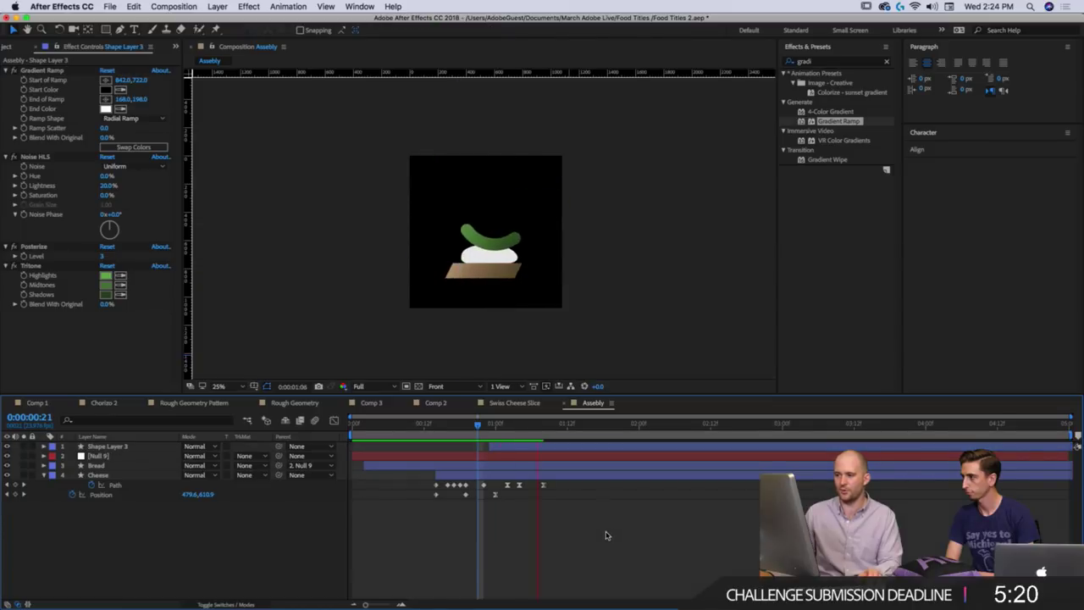
{"action": "key", "text": "space"}
{"action": "left_click", "coordinate": [397, 430]}
{"action": "key", "text": "space"}
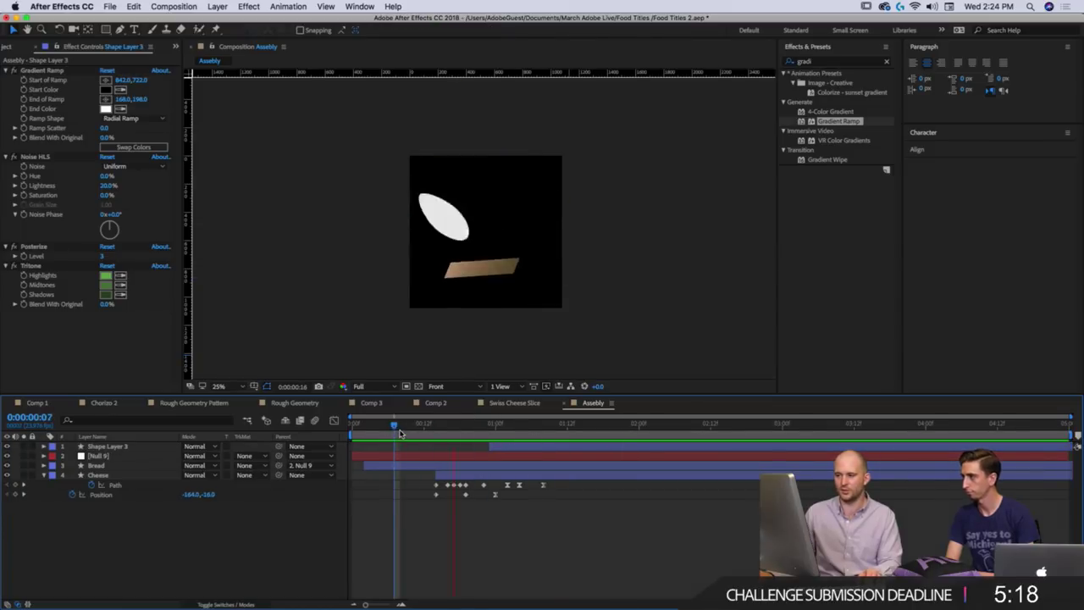
{"action": "key", "text": "space"}
{"action": "key", "text": "period"}
Collapse the existing effects on Shape Layer 3 and add Roughen Edges below Tritone.
{"action": "left_click", "coordinate": [489, 247]}
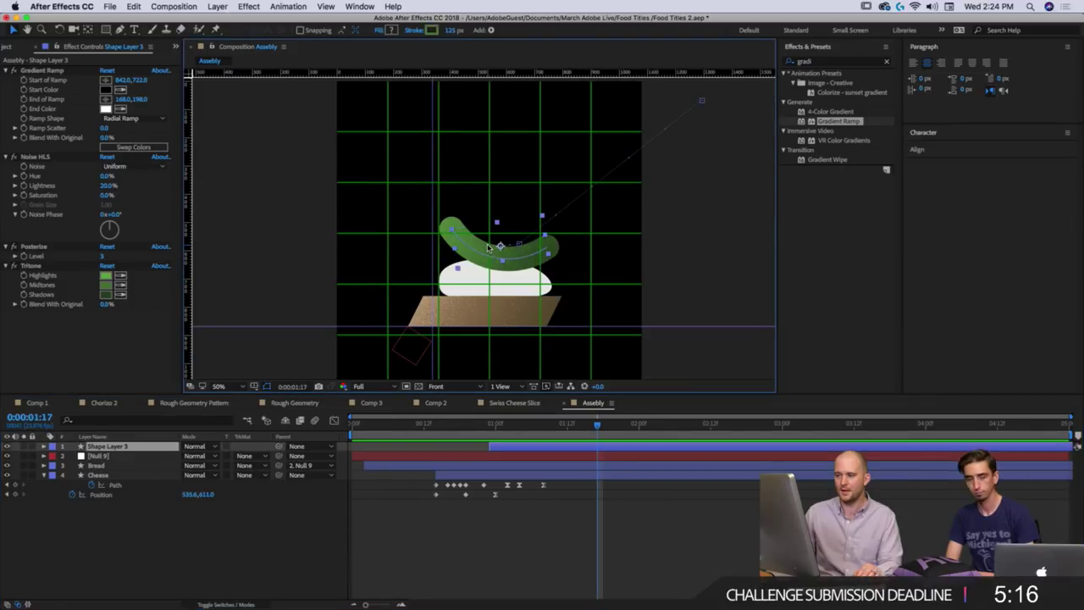
{"action": "left_click", "coordinate": [5, 71]}
{"action": "left_click", "coordinate": [5, 79]}
{"action": "left_click", "coordinate": [5, 88]}
{"action": "left_click", "coordinate": [5, 99]}
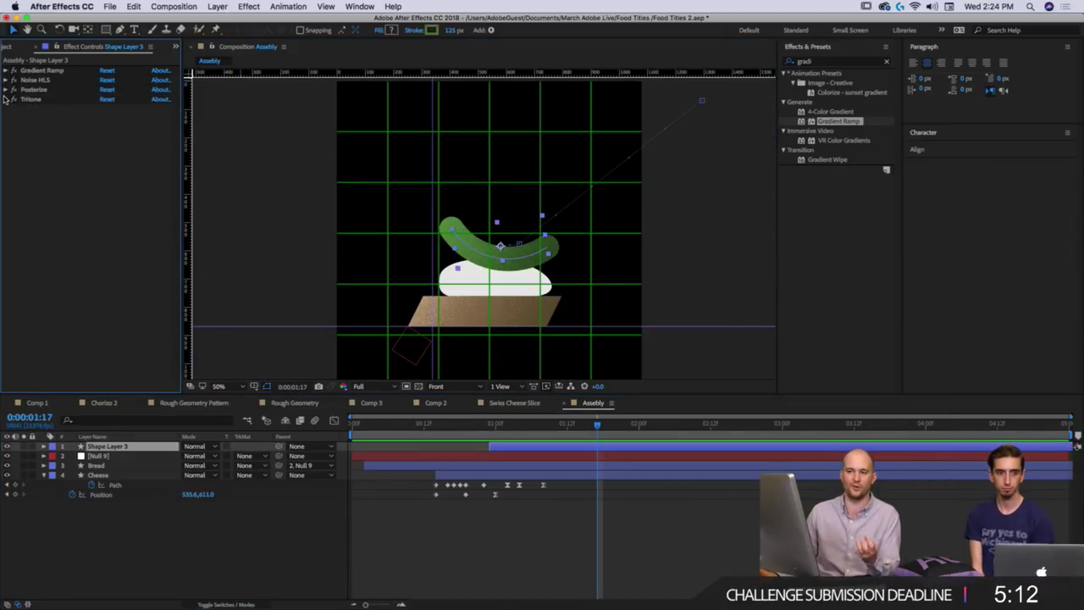
{"action": "left_click", "coordinate": [829, 66]}
{"action": "type", "text": "rougher"}
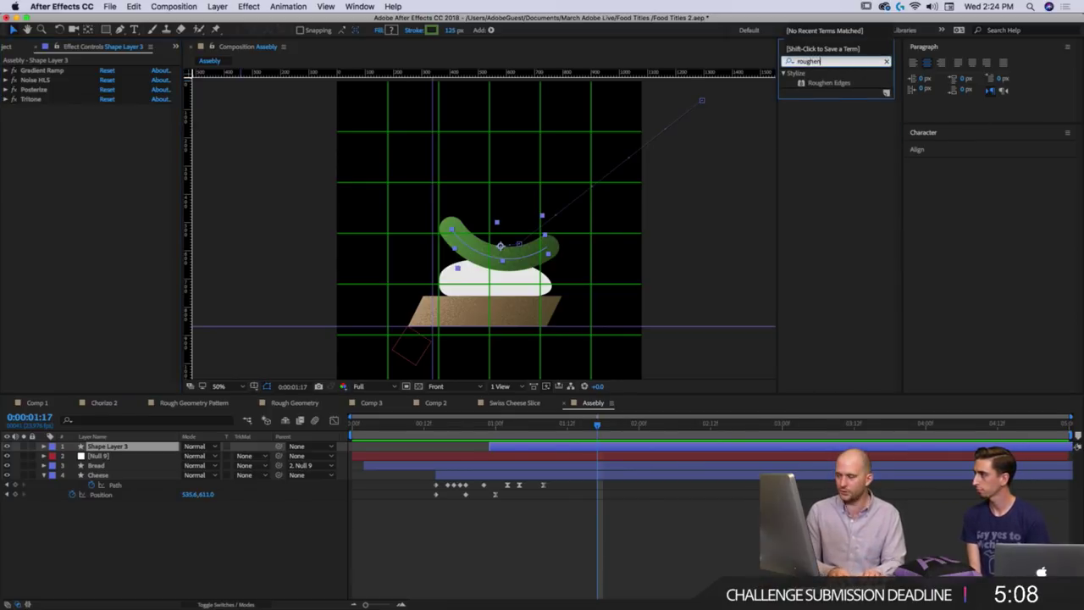
{"action": "left_click_drag", "start_coordinate": [844, 83], "coordinate": [90, 180]}
Set the Roughen Edges scale to 10 and show the transparency grid behind the green piece to inspect its edges.
{"action": "scroll", "coordinate": [501, 236], "scroll_direction": "up", "scroll_amount": 3}
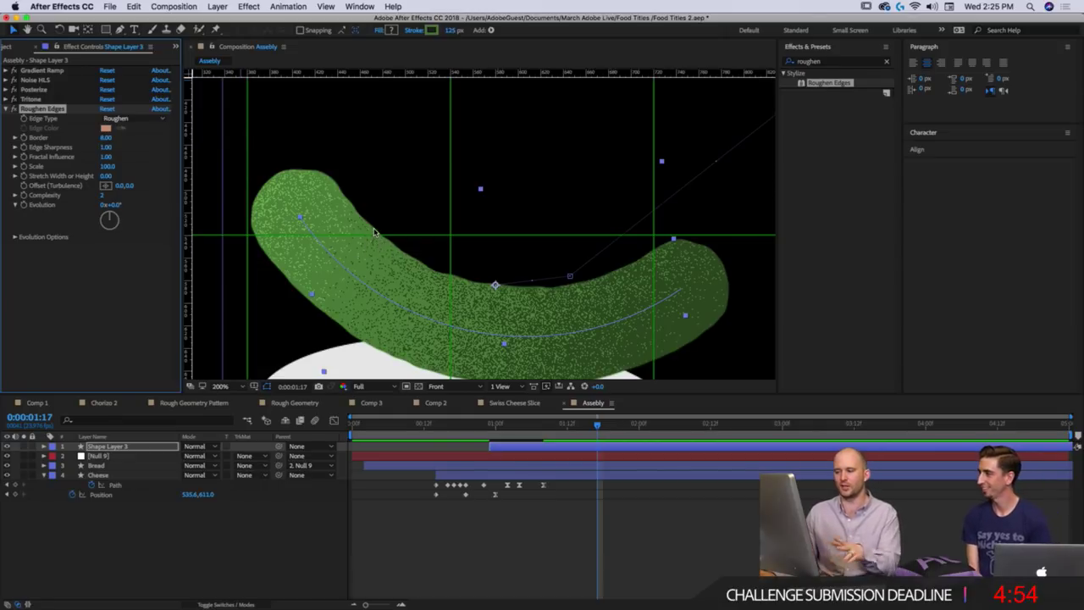
{"action": "key", "text": "comma"}
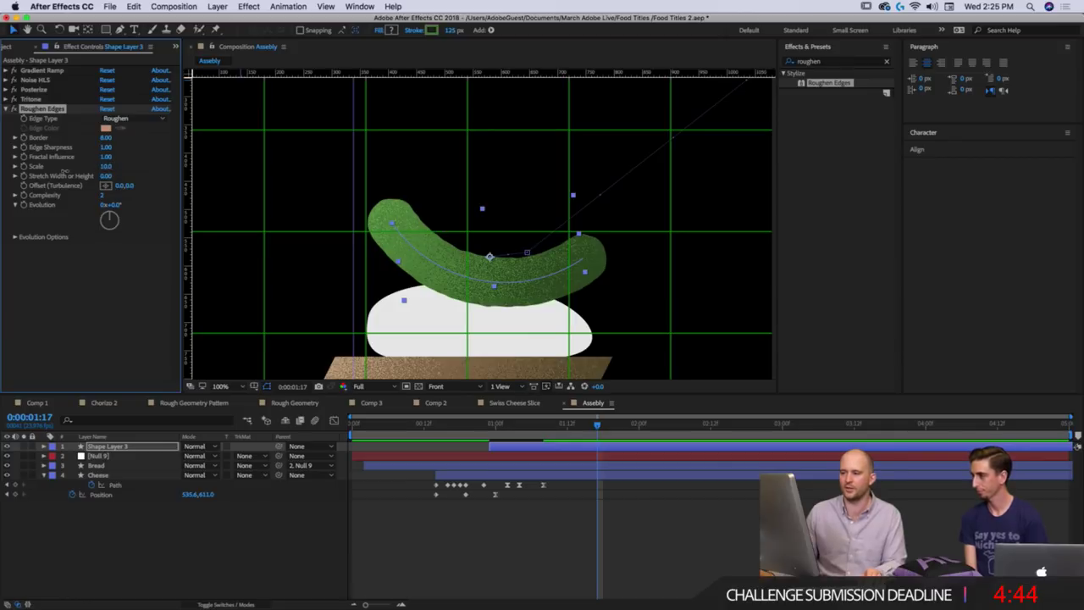
{"action": "scroll", "coordinate": [425, 227], "scroll_direction": "up", "scroll_amount": 4}
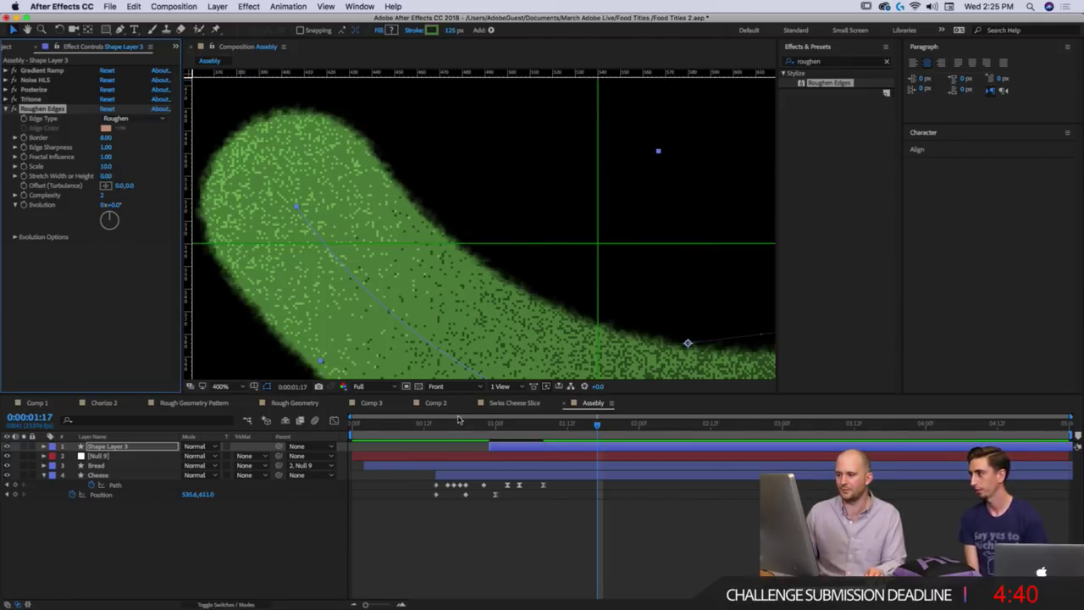
{"action": "left_click", "coordinate": [418, 386]}
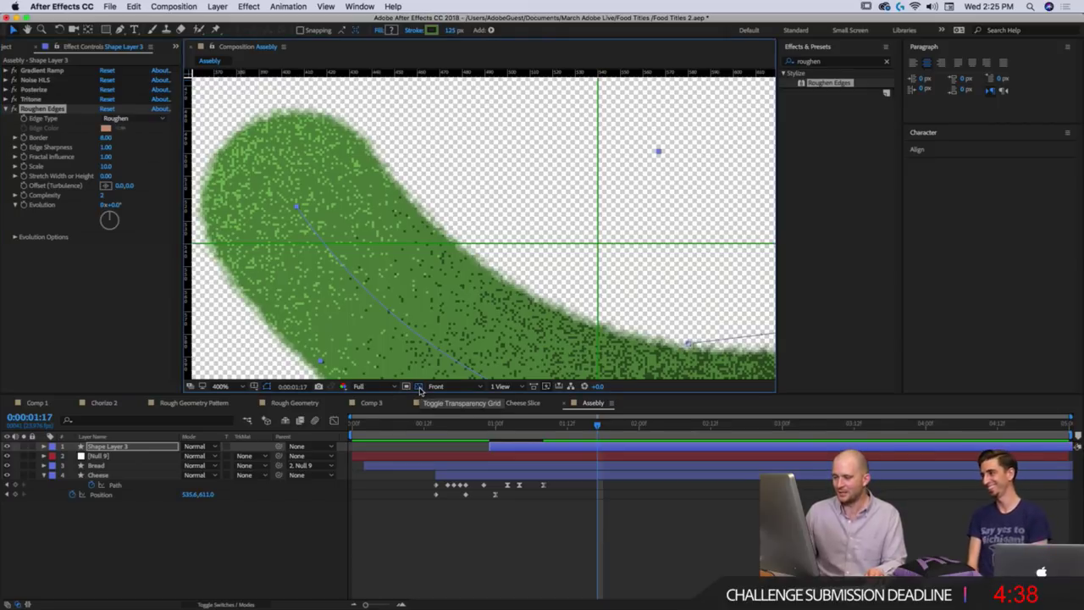
Compare the green piece's roughened edge against the transparency grid and the plain black background.
{"action": "left_click", "coordinate": [418, 386]}
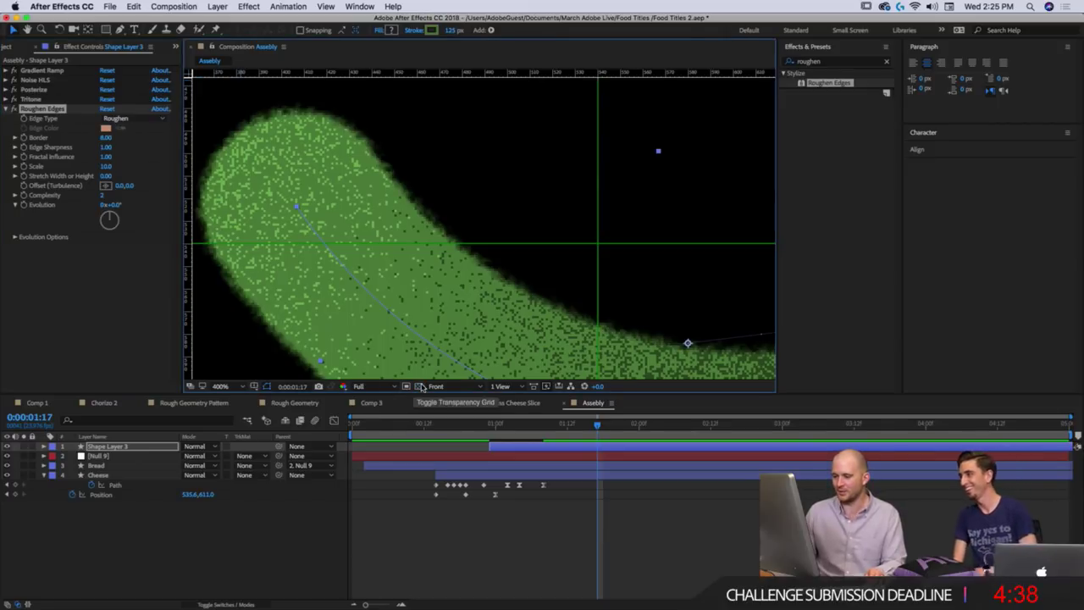
{"action": "left_click", "coordinate": [419, 386]}
{"action": "scroll", "coordinate": [473, 299], "scroll_direction": "down", "scroll_amount": 4}
{"action": "scroll", "coordinate": [472, 299], "scroll_direction": "up", "scroll_amount": 4}
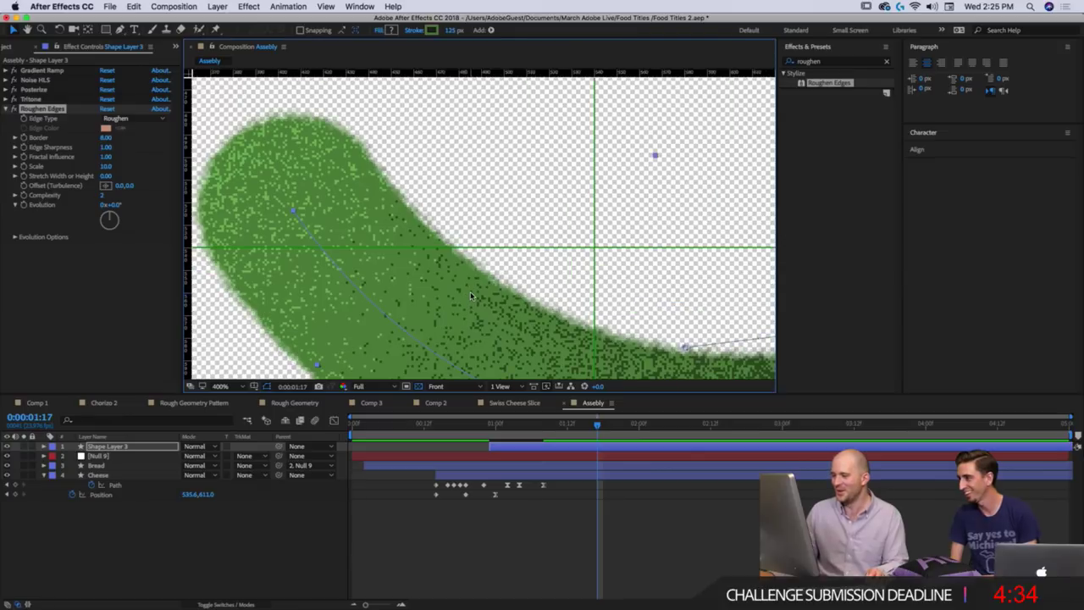
{"action": "scroll", "coordinate": [466, 297], "scroll_direction": "down", "scroll_amount": 1}
{"action": "scroll", "coordinate": [466, 297], "scroll_direction": "up", "scroll_amount": 1}
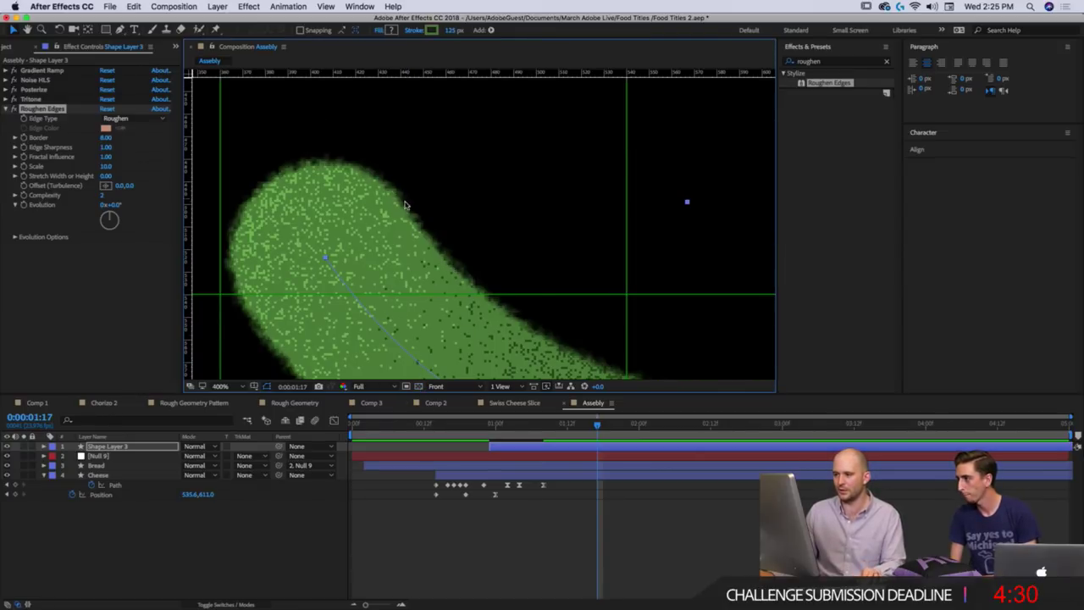
Set the green piece's Roughen Edges edge sharpness to 7.12, judging the result on its upper edge.
{"action": "key", "text": "space"}
{"action": "left_click_drag", "start_coordinate": [508, 277], "coordinate": [288, 166]}
{"action": "left_click_drag", "start_coordinate": [515, 271], "coordinate": [400, 226]}
{"action": "mouse_move", "coordinate": [493, 286]}
{"action": "left_mouse_down"}
{"action": "mouse_move", "coordinate": [364, 279]}
{"action": "mouse_move", "coordinate": [559, 243]}
{"action": "left_mouse_up"}
{"action": "scroll", "coordinate": [423, 226], "scroll_direction": "up", "scroll_amount": 1}
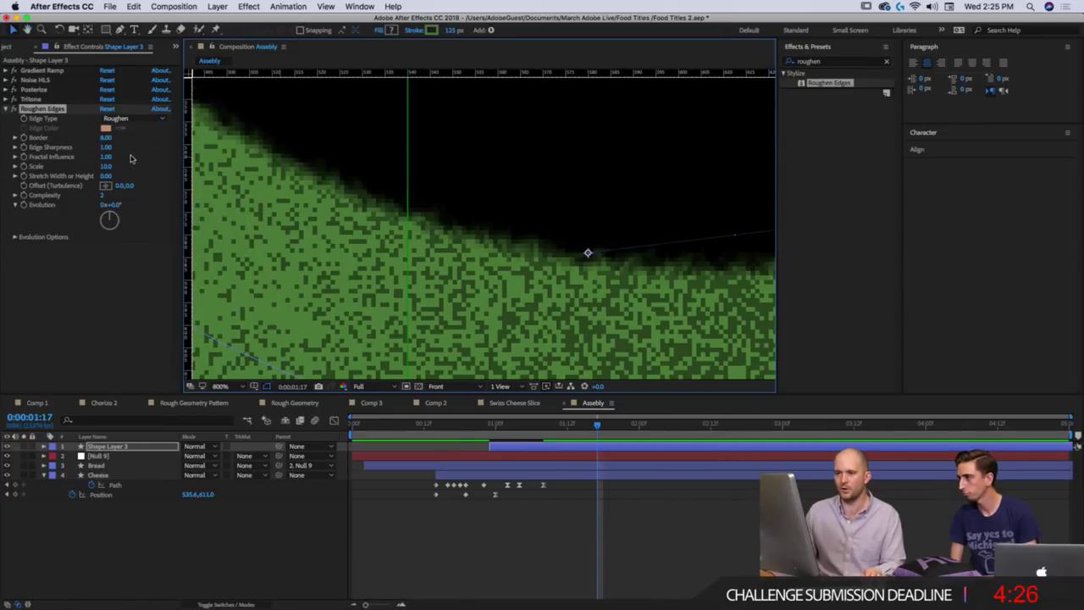
{"action": "left_click_drag", "start_coordinate": [106, 149], "coordinate": [162, 150]}
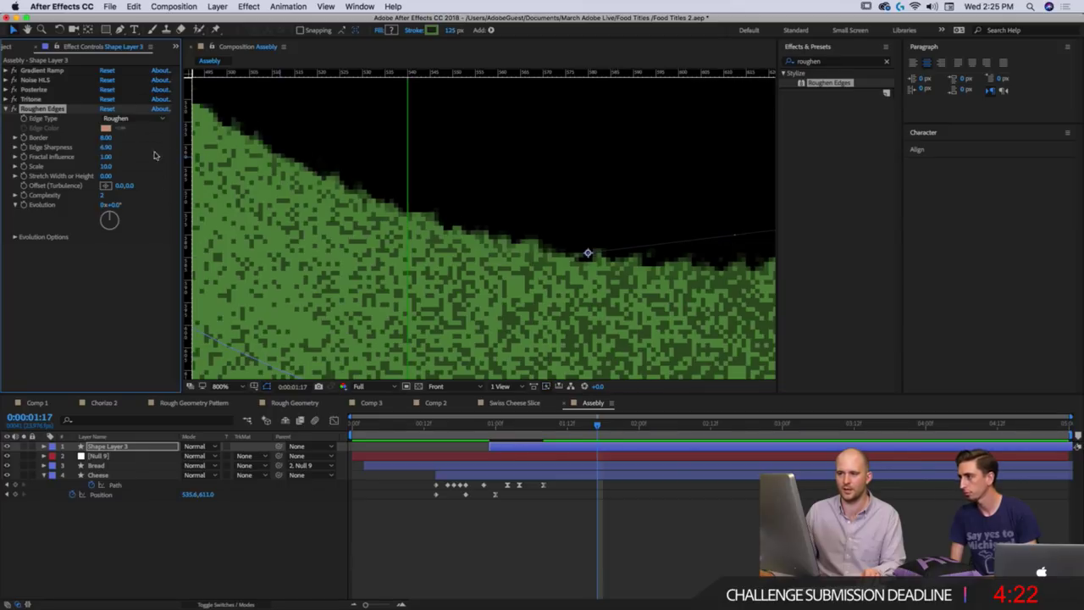
{"action": "scroll", "coordinate": [491, 177], "scroll_direction": "down", "scroll_amount": 3}
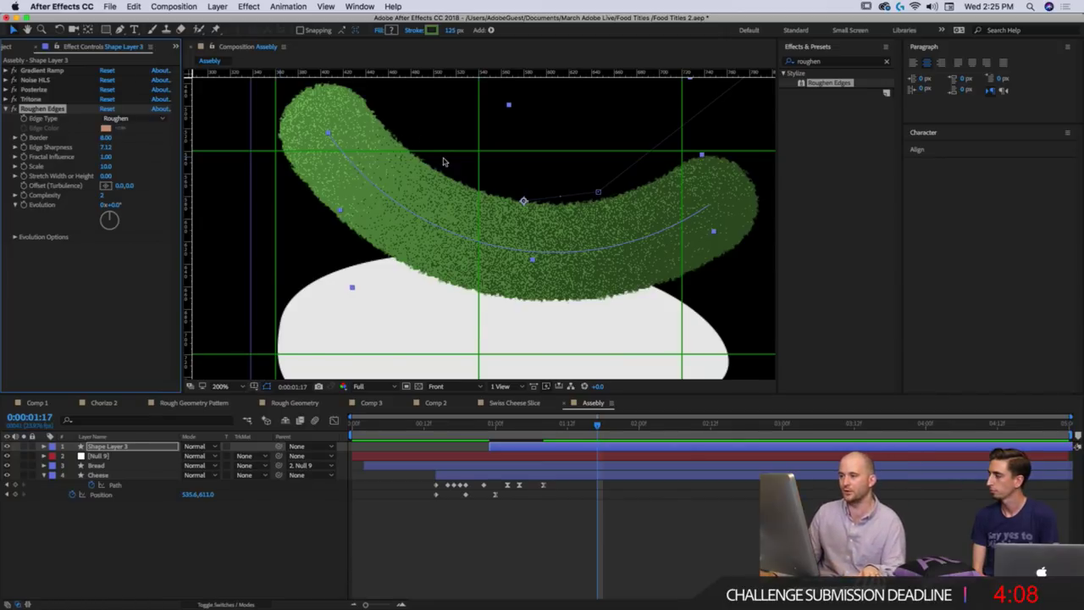
{"action": "left_click", "coordinate": [126, 163]}
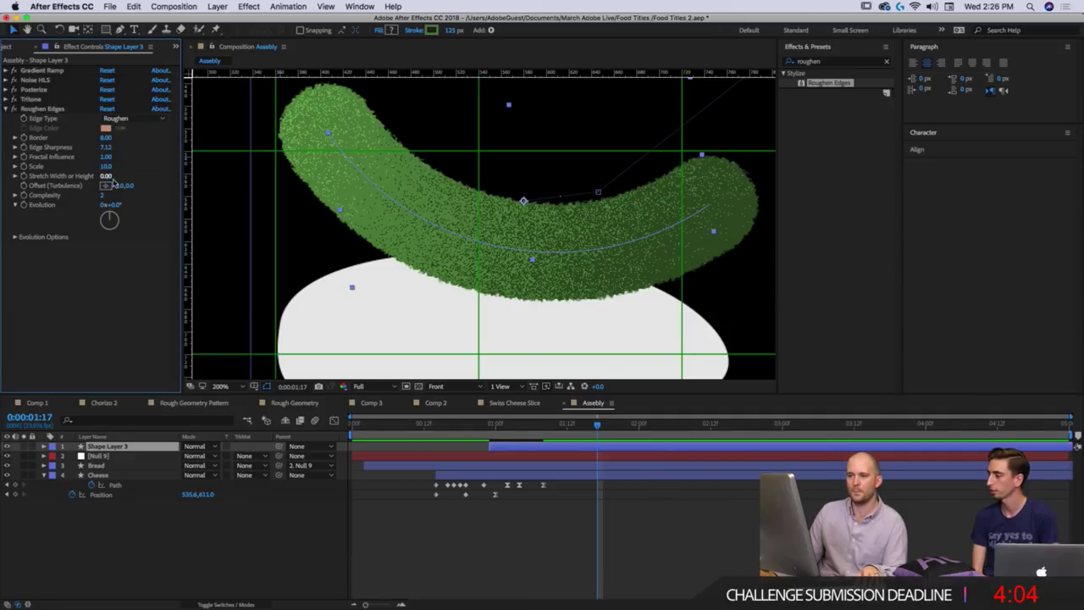
Move to 0:00:00:19 and rename Shape Layer 3 as Pickle.
{"action": "left_click", "coordinate": [466, 423]}
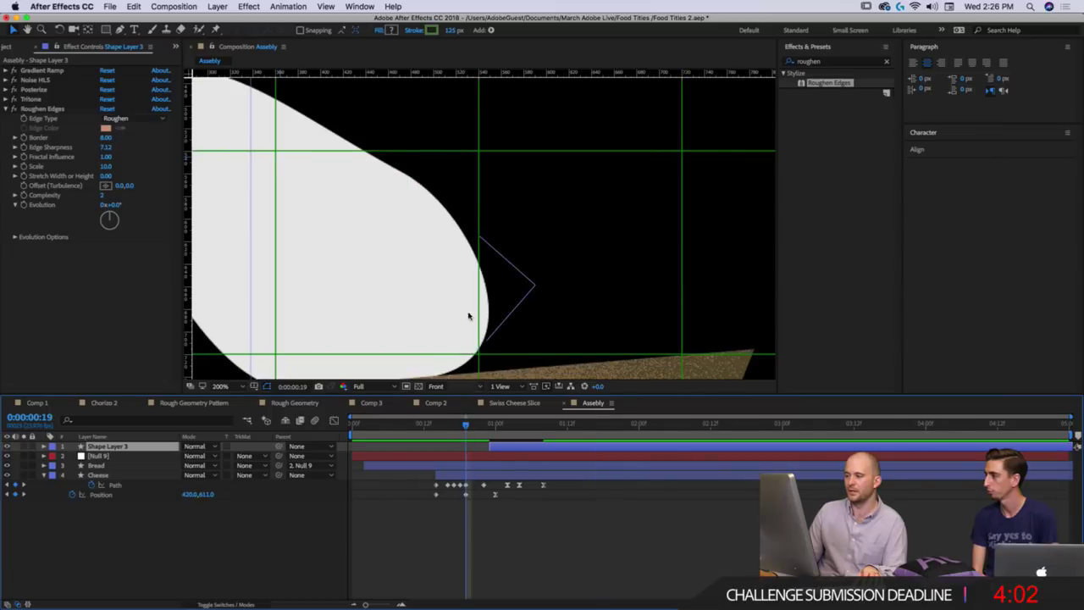
{"action": "key", "text": "comma"}
{"action": "left_click", "coordinate": [442, 276]}
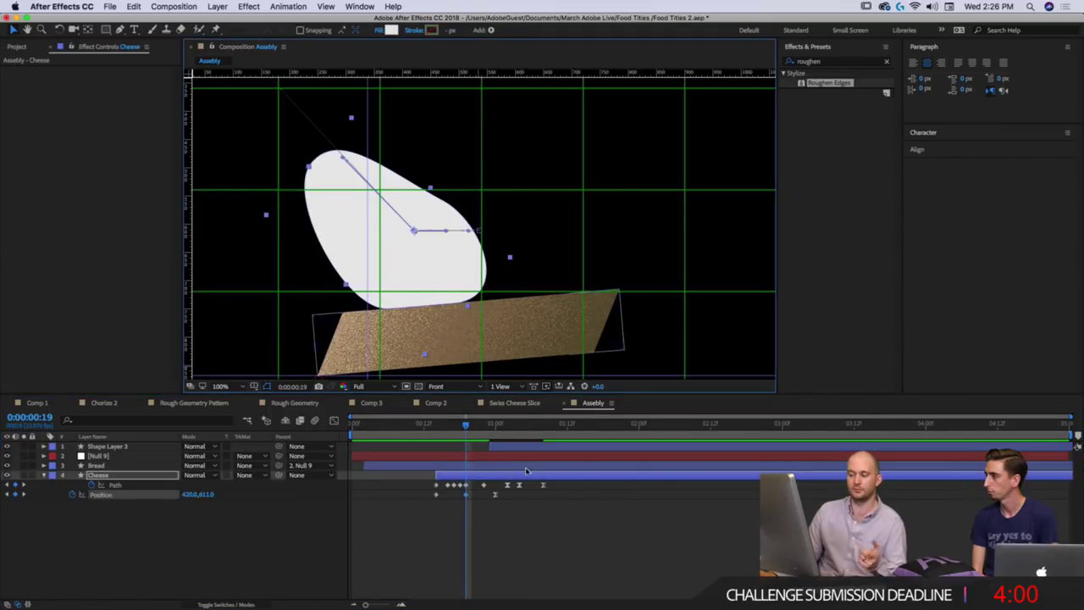
{"action": "left_click", "coordinate": [500, 446]}
{"action": "left_click", "coordinate": [144, 464]}
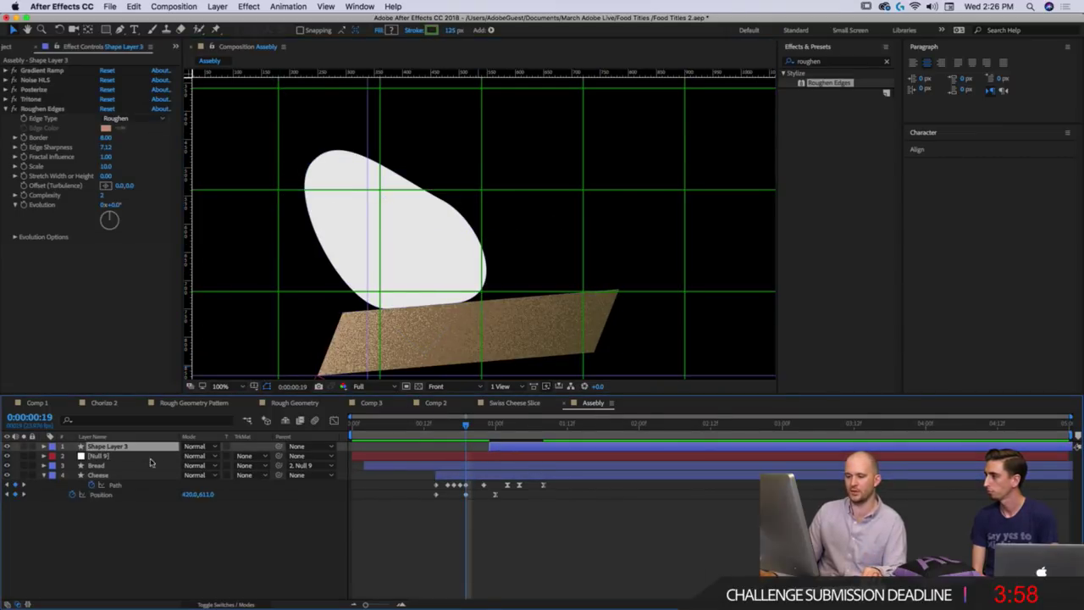
{"action": "left_click", "coordinate": [119, 446]}
{"action": "key", "text": "Return"}
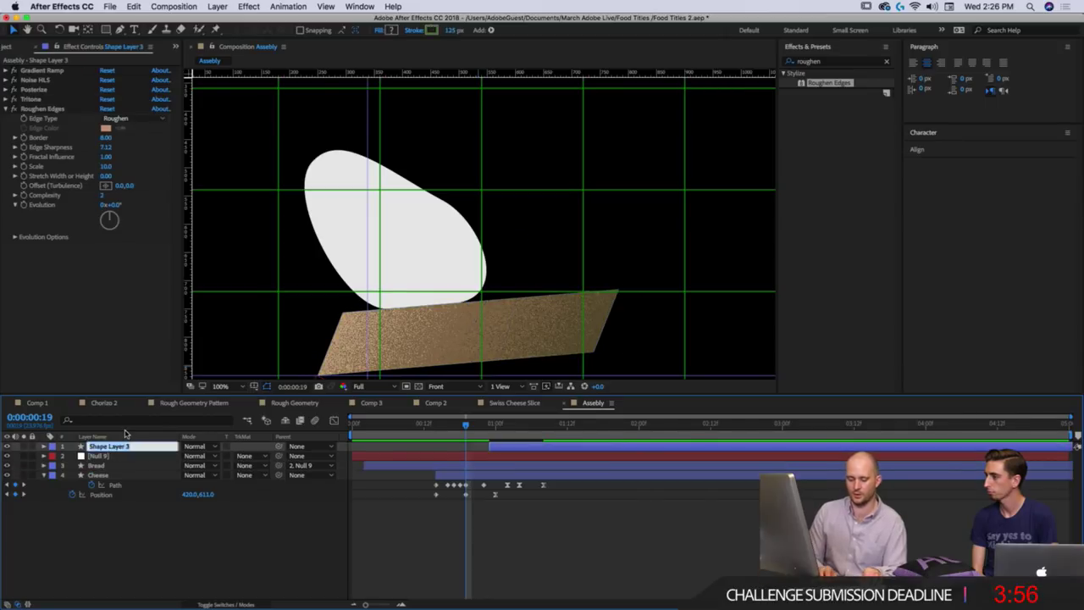
{"action": "type", "text": "Pickle"}
{"action": "key", "text": "Return"}
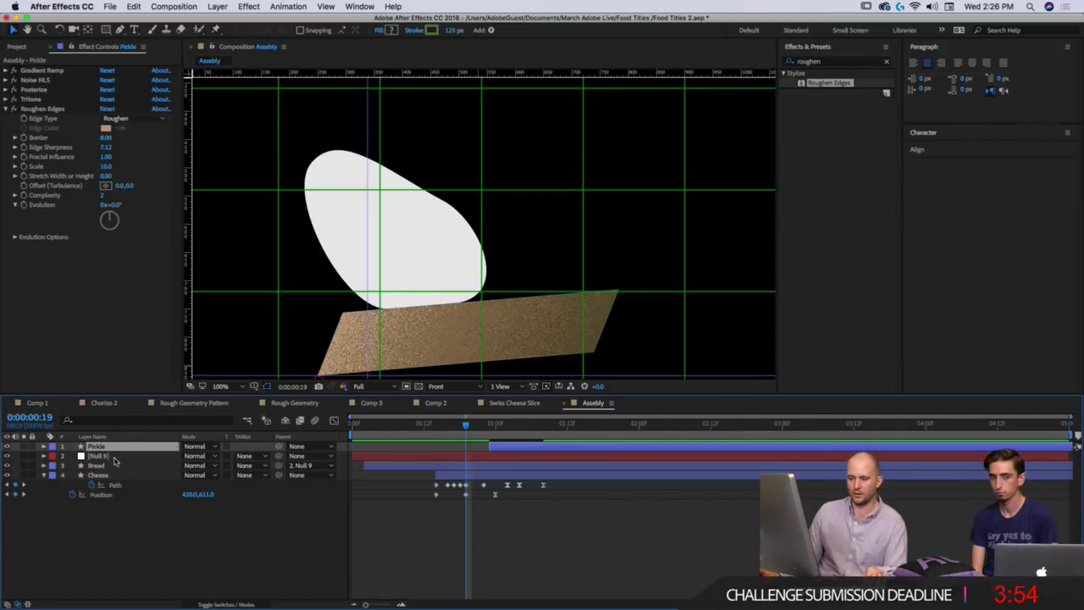
Copy all of the Pickle layer's effects, from Gradient Ramp to Roughen Edges, onto the Cheese layer.
{"action": "left_click", "coordinate": [107, 464]}
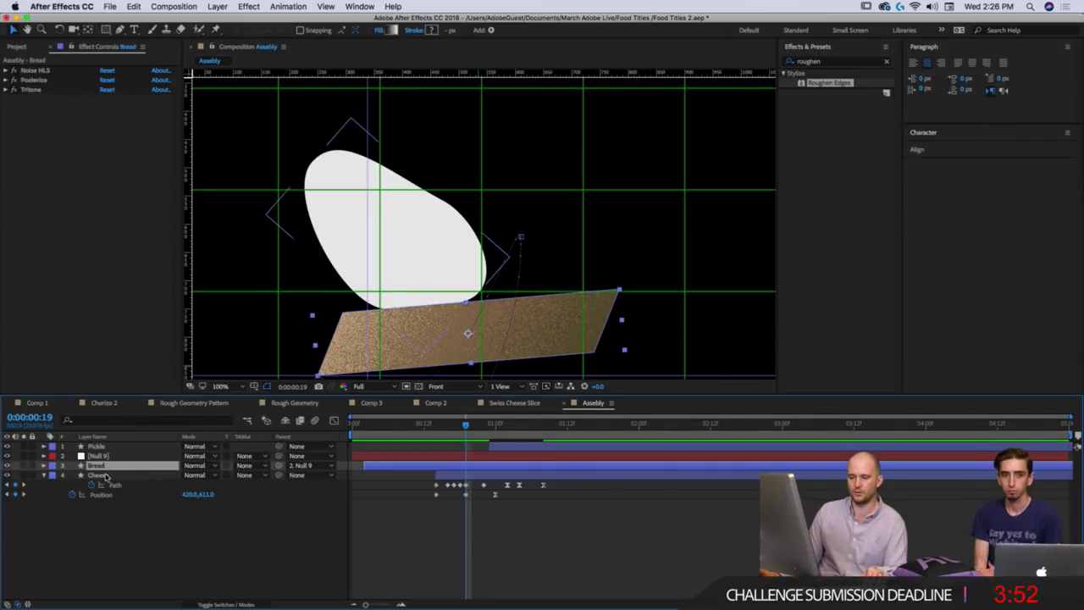
{"action": "left_click", "coordinate": [99, 475]}
{"action": "left_click", "coordinate": [104, 447]}
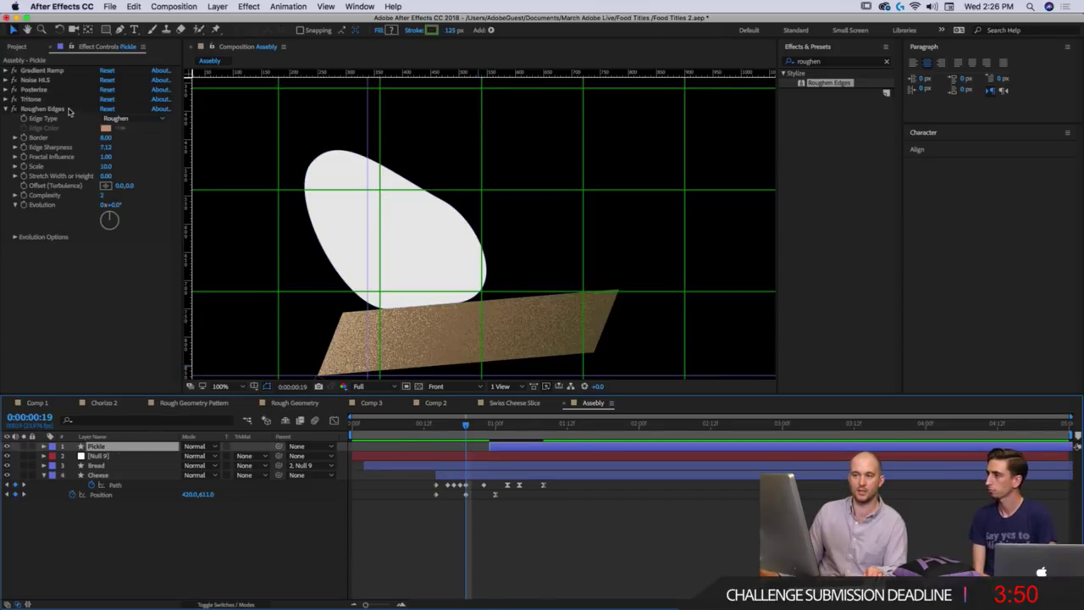
{"action": "left_click", "coordinate": [61, 110]}
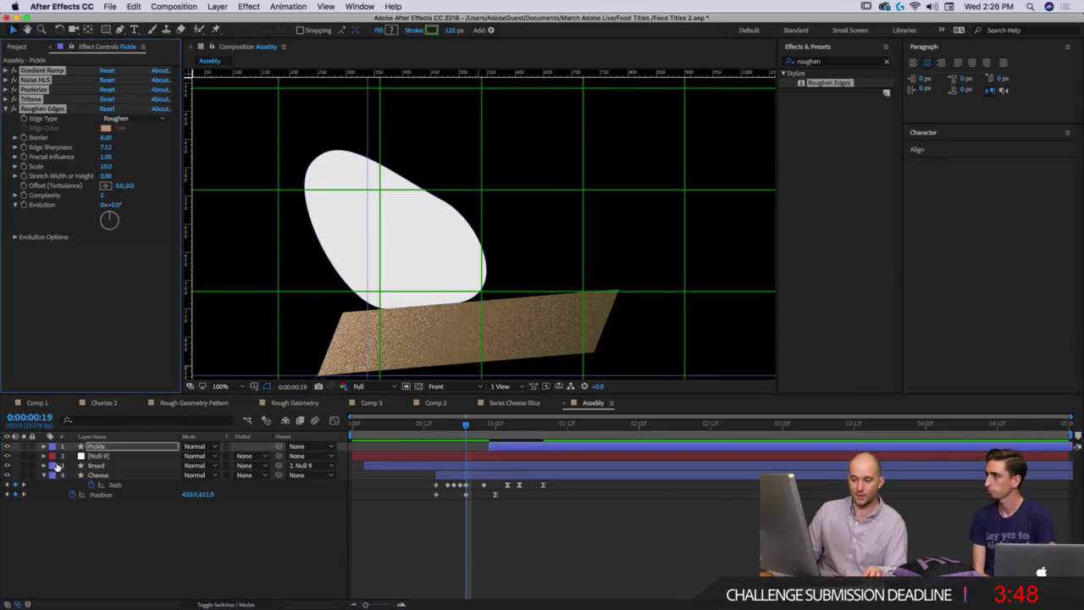
{"action": "left_click", "coordinate": [98, 465]}
{"action": "left_click", "coordinate": [98, 475]}
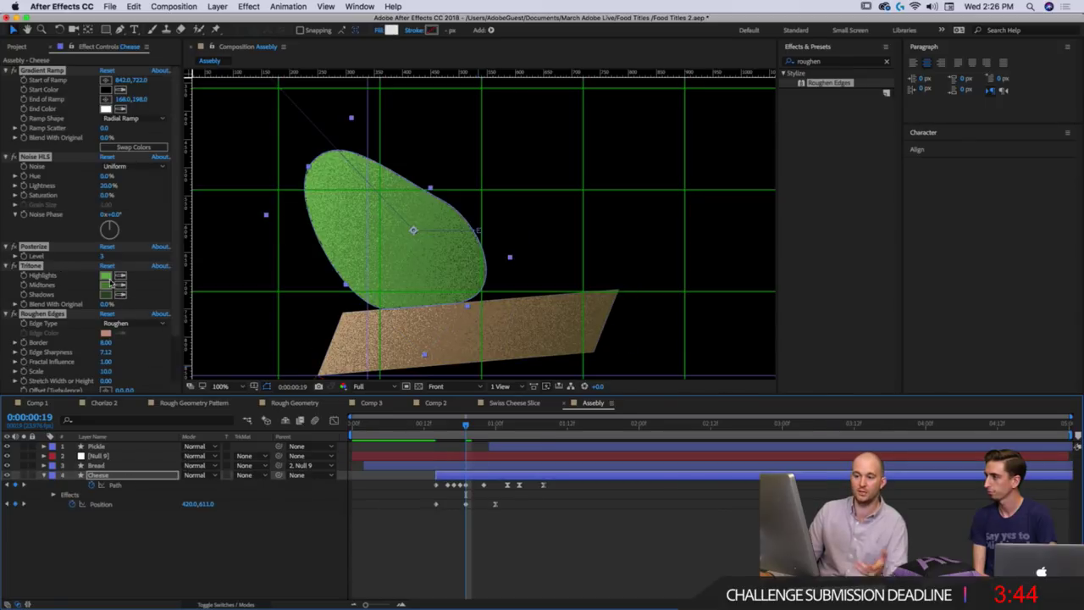
Change the Cheese layer's Tritone colours from green to neutral greys, with the highlights at about D5D5D5.
{"action": "left_click", "coordinate": [105, 275]}
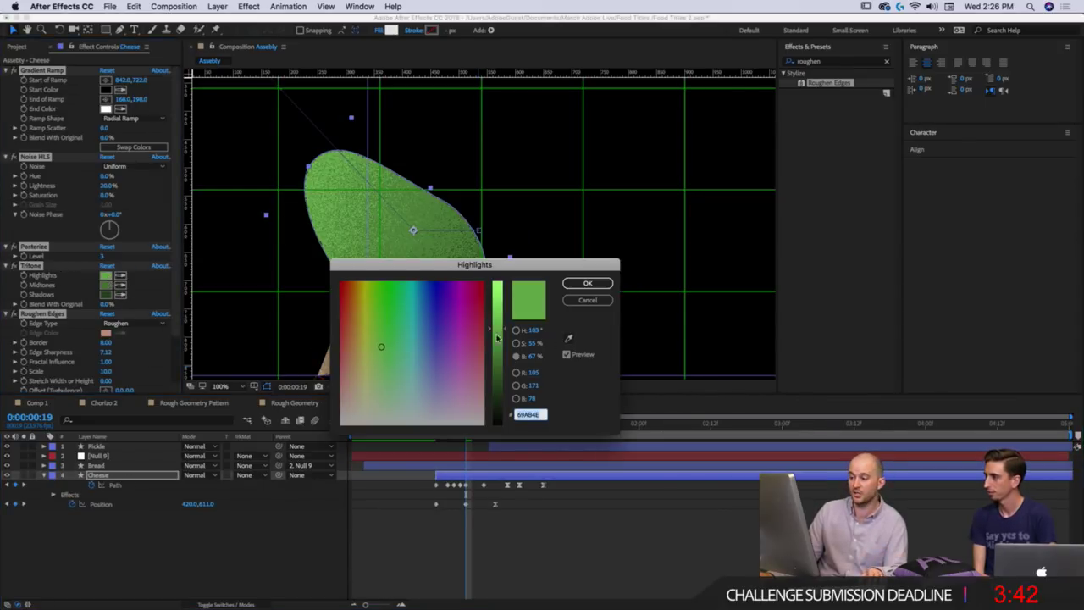
{"action": "left_click", "coordinate": [438, 416]}
{"action": "left_click", "coordinate": [587, 283]}
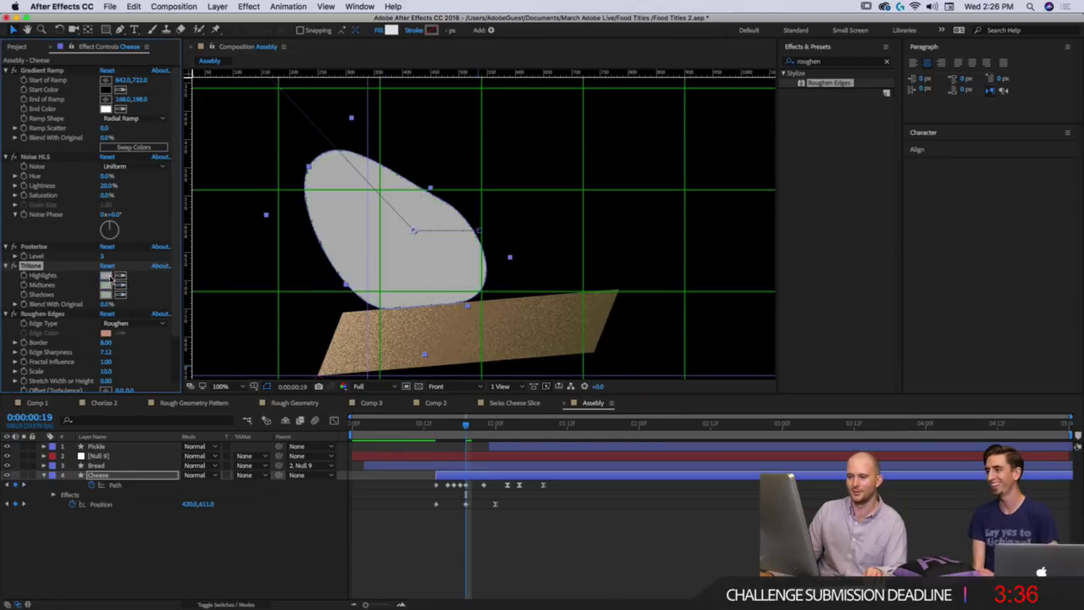
{"action": "left_click", "coordinate": [107, 276]}
{"action": "left_click_drag", "start_coordinate": [496, 310], "coordinate": [498, 305]}
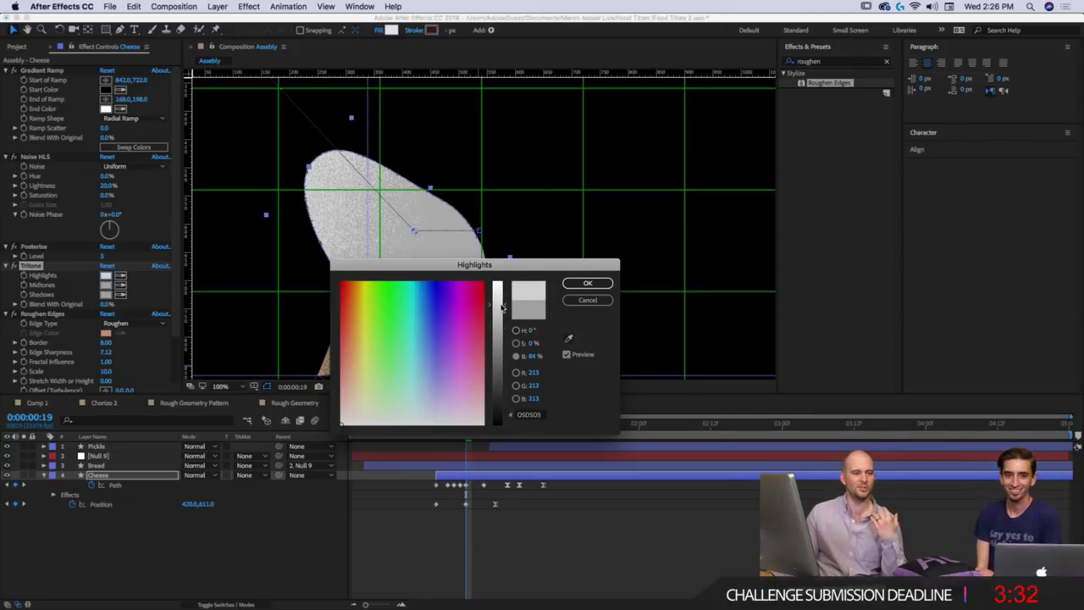
{"action": "left_click", "coordinate": [588, 283]}
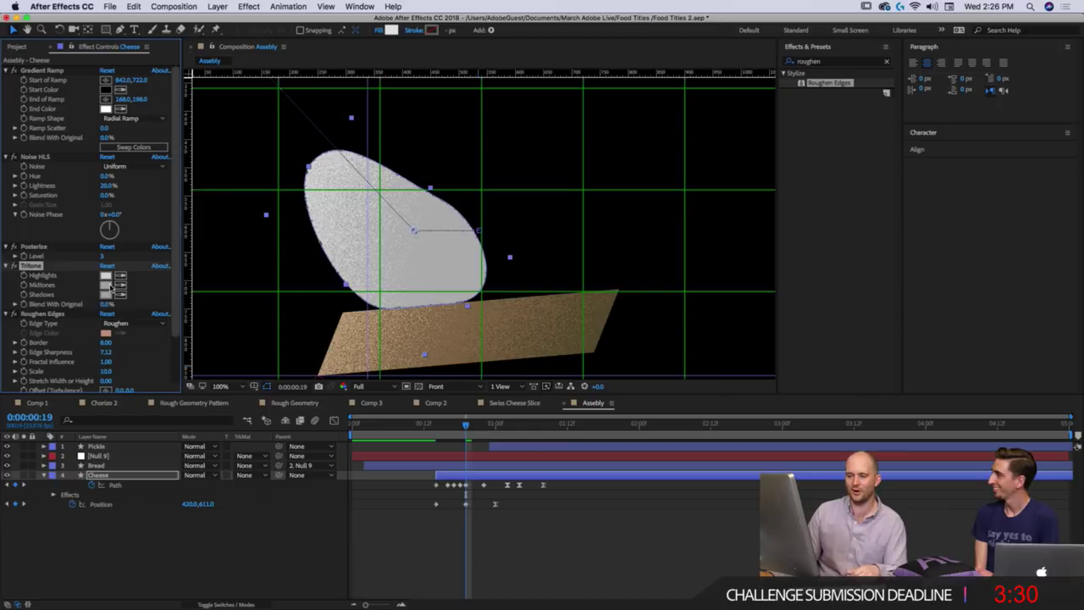
Set the Cheese layer's Tritone midtones to about C4C4C4 and its shadows to about BABABA.
{"action": "left_click", "coordinate": [106, 293]}
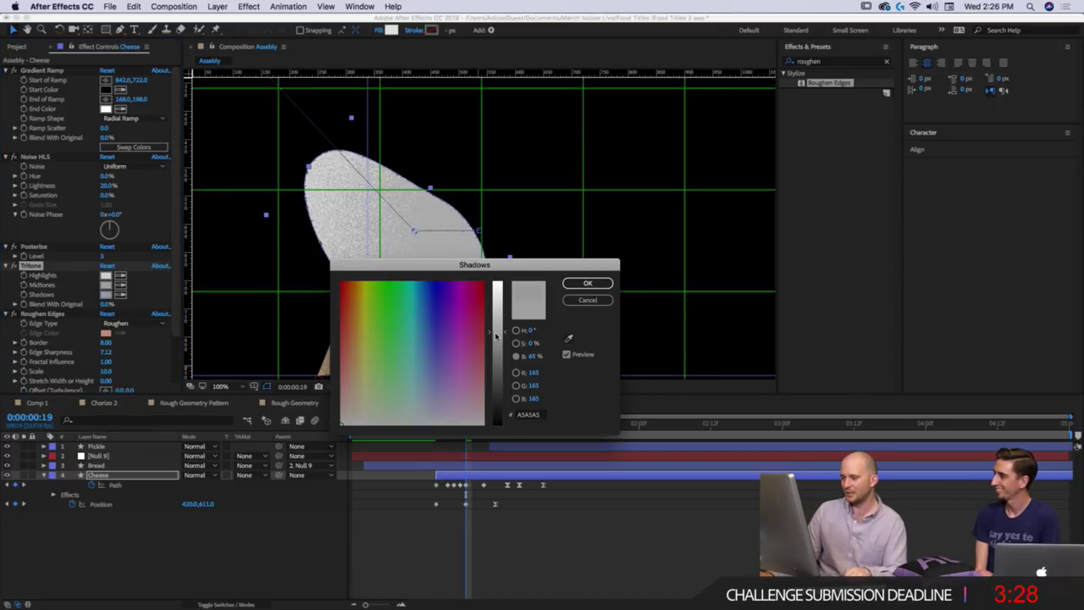
{"action": "left_click", "coordinate": [587, 283]}
{"action": "left_click", "coordinate": [106, 286]}
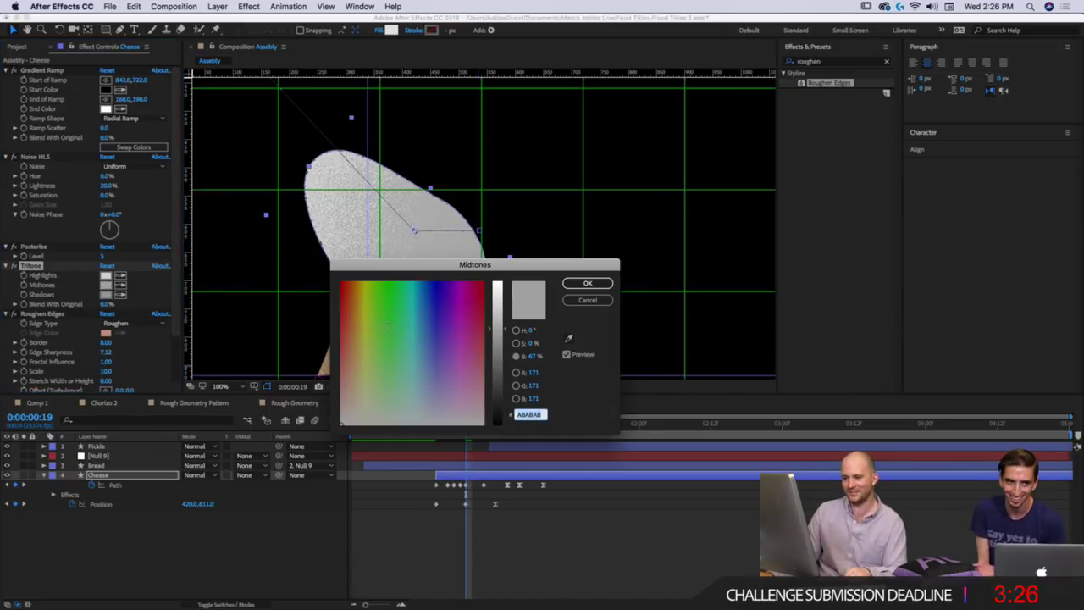
{"action": "left_click_drag", "start_coordinate": [505, 328], "coordinate": [498, 316]}
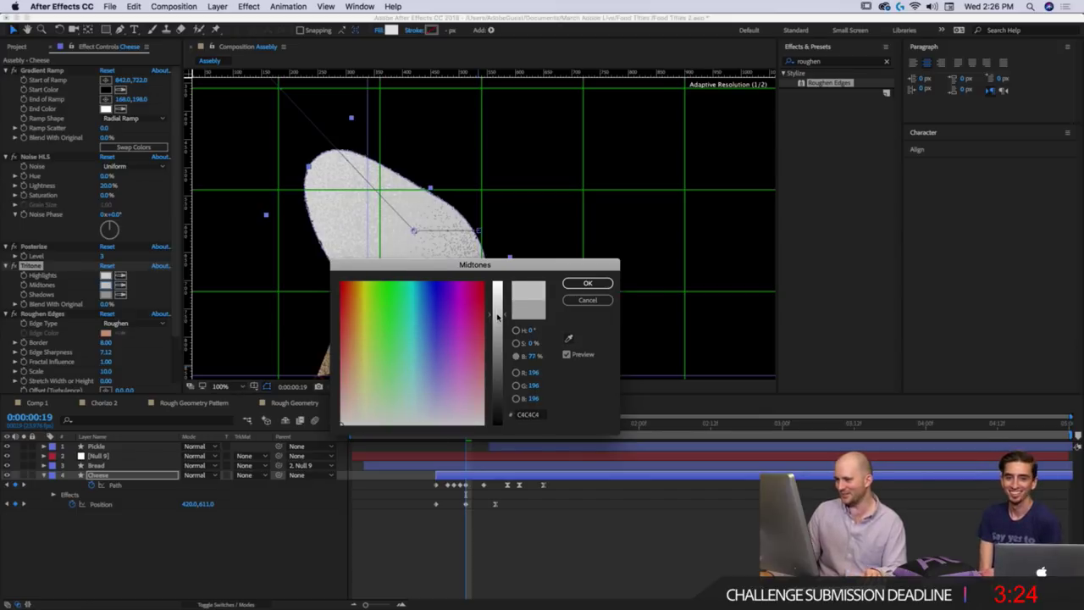
{"action": "left_click", "coordinate": [586, 283]}
{"action": "left_click", "coordinate": [106, 294]}
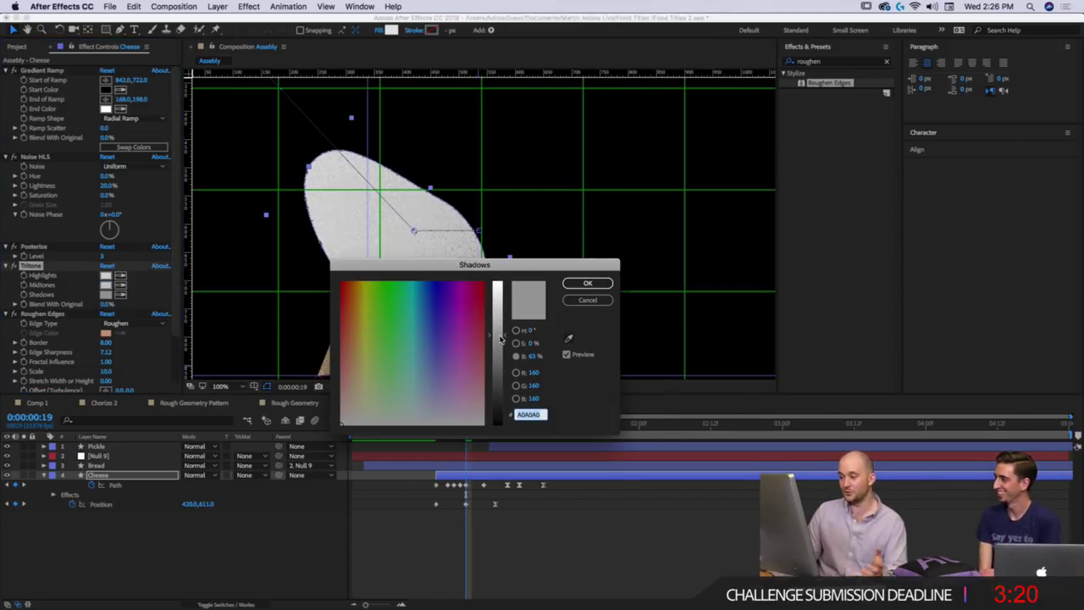
{"action": "left_click_drag", "start_coordinate": [500, 339], "coordinate": [497, 322]}
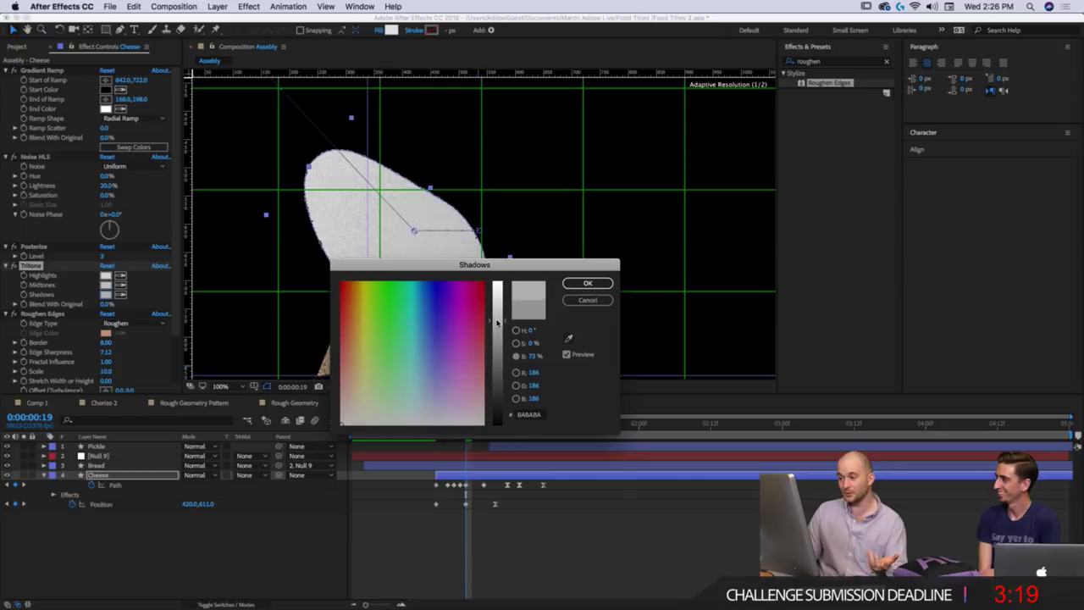
{"action": "left_click", "coordinate": [587, 282]}
End the work area at 0:00:02:00 and play back the stacking animation to check the grainy cheese.
{"action": "key", "text": "space"}
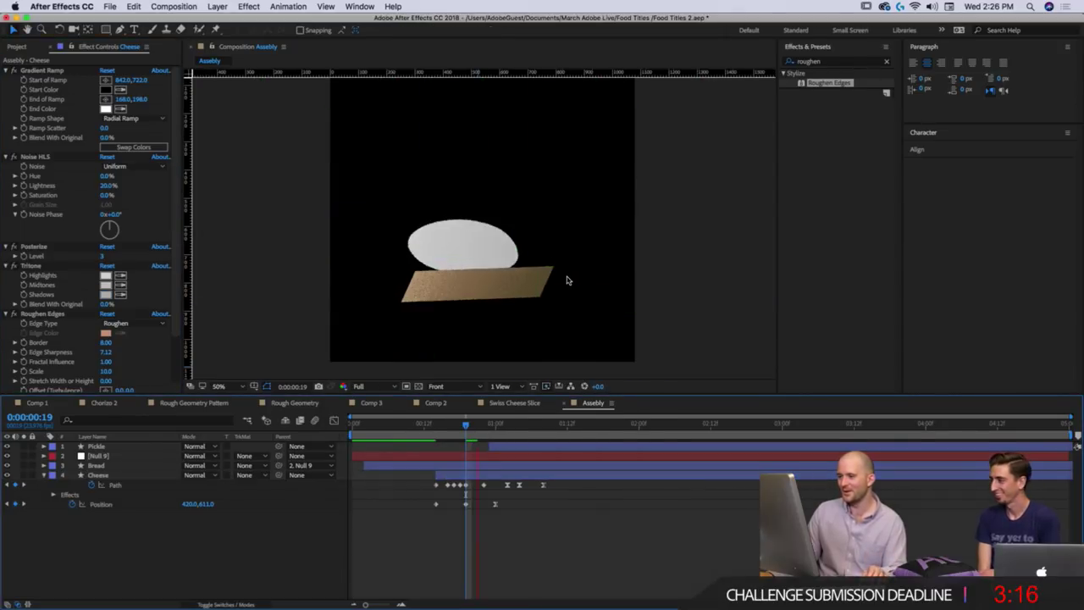
{"action": "key", "text": "space"}
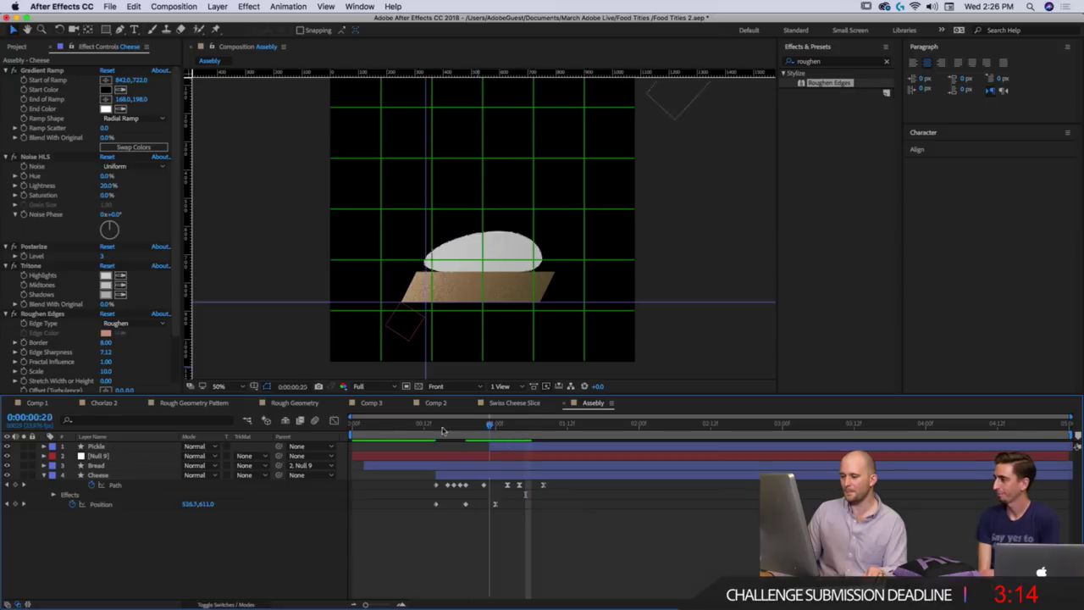
{"action": "key", "text": "comma"}
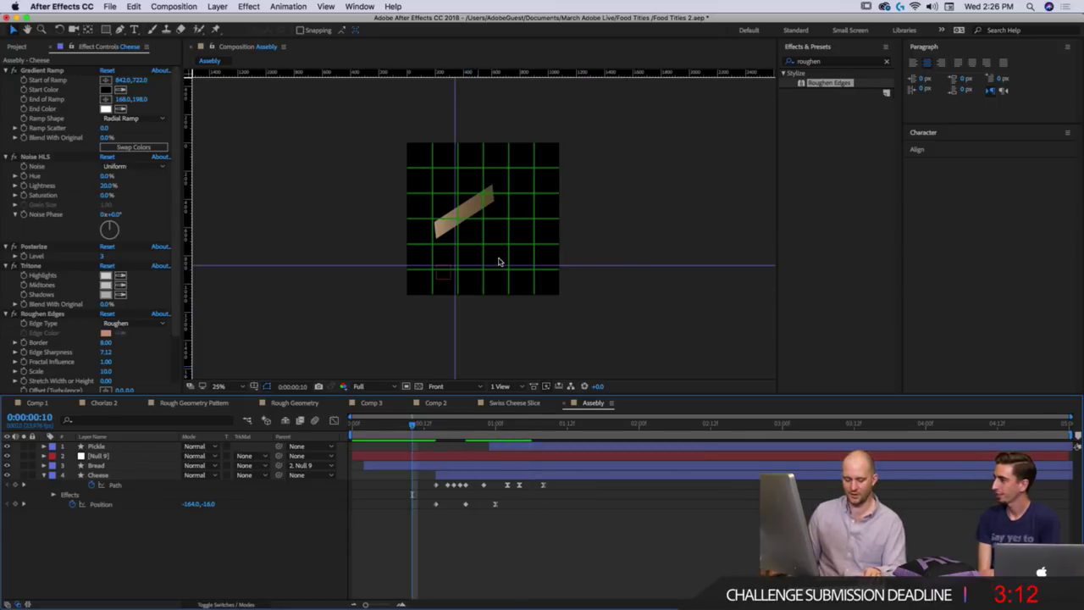
{"action": "left_click", "coordinate": [639, 423]}
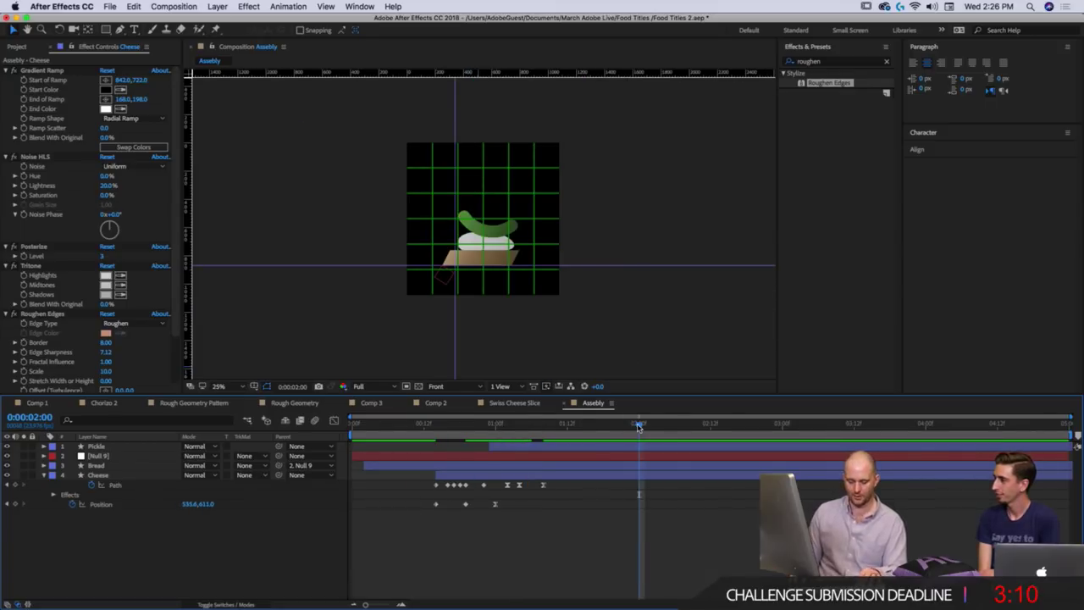
{"action": "key", "text": "space"}
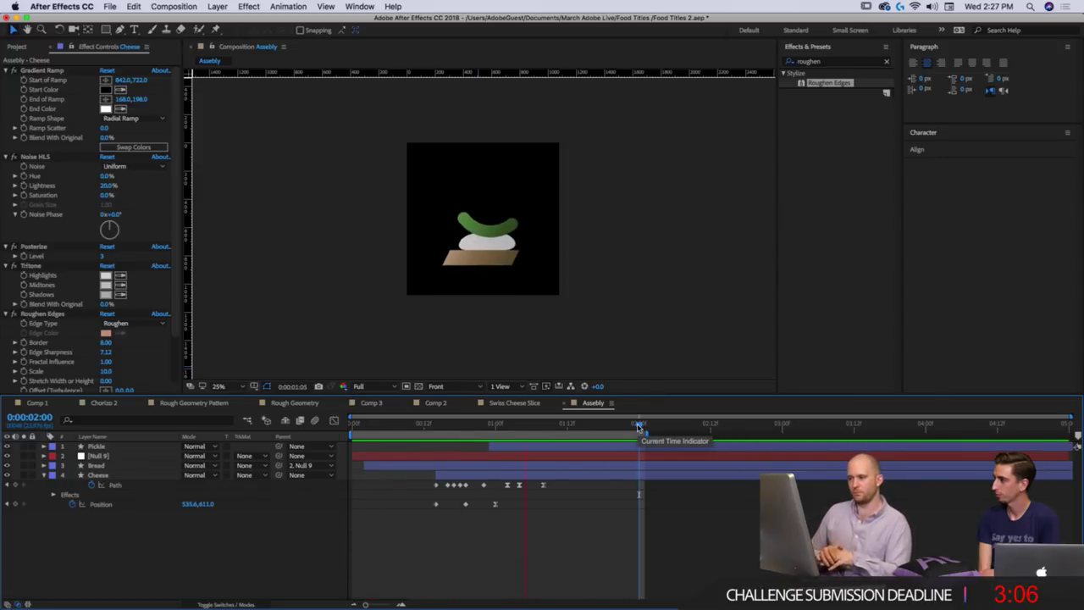
{"action": "key", "text": "space"}
Duplicate the Cheese layer at 0:00:01:04, where the pickle rests on the cheese.
{"action": "left_click", "coordinate": [503, 425]}
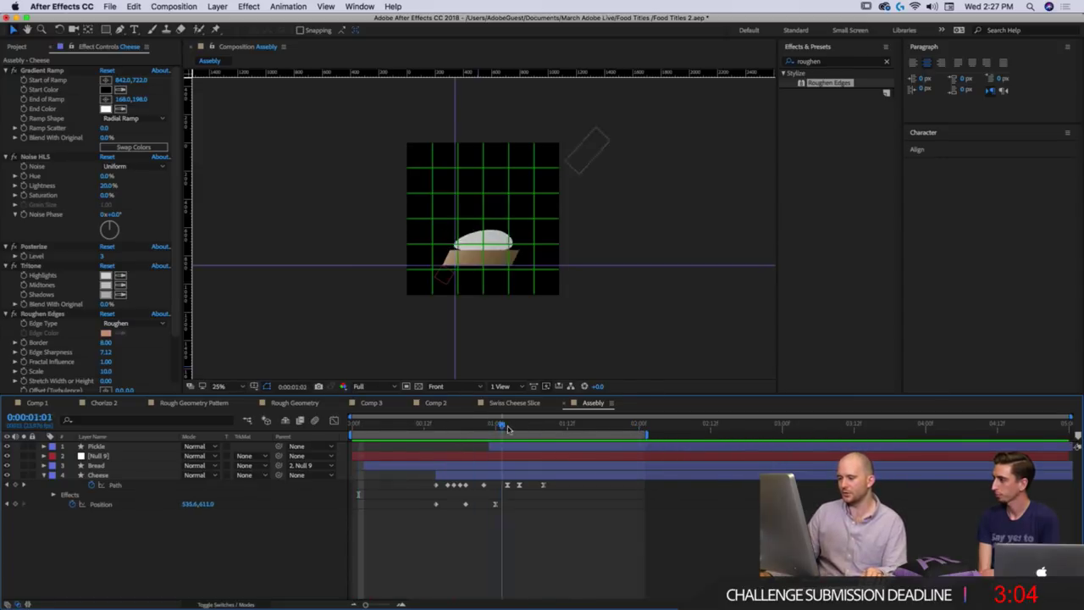
{"action": "left_click_drag", "start_coordinate": [508, 430], "coordinate": [567, 425]}
{"action": "scroll", "coordinate": [458, 196], "scroll_direction": "up", "scroll_amount": 4}
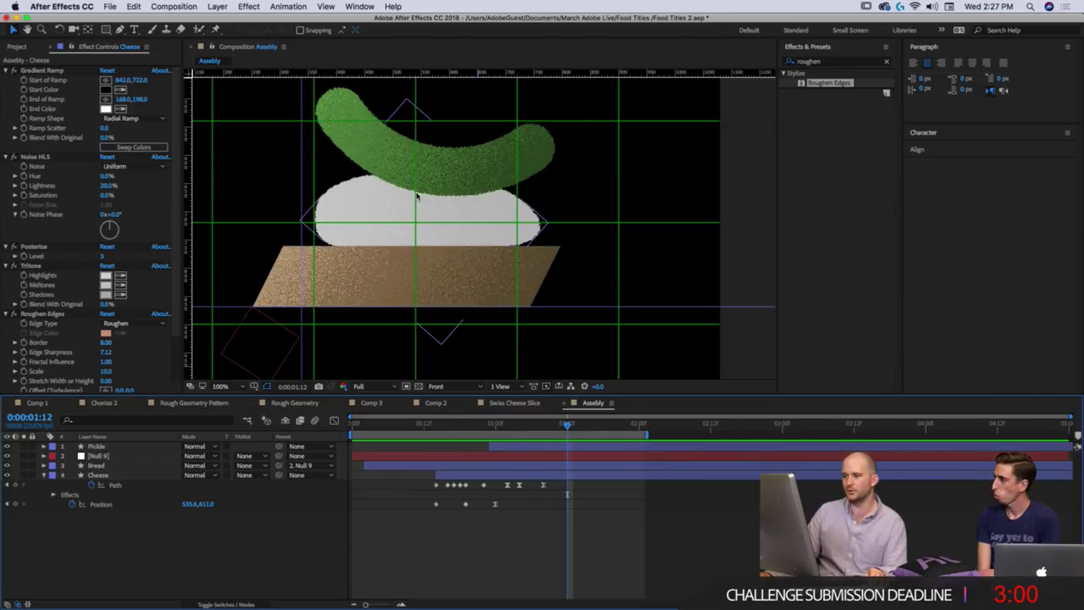
{"action": "left_click_drag", "start_coordinate": [466, 203], "coordinate": [468, 245]}
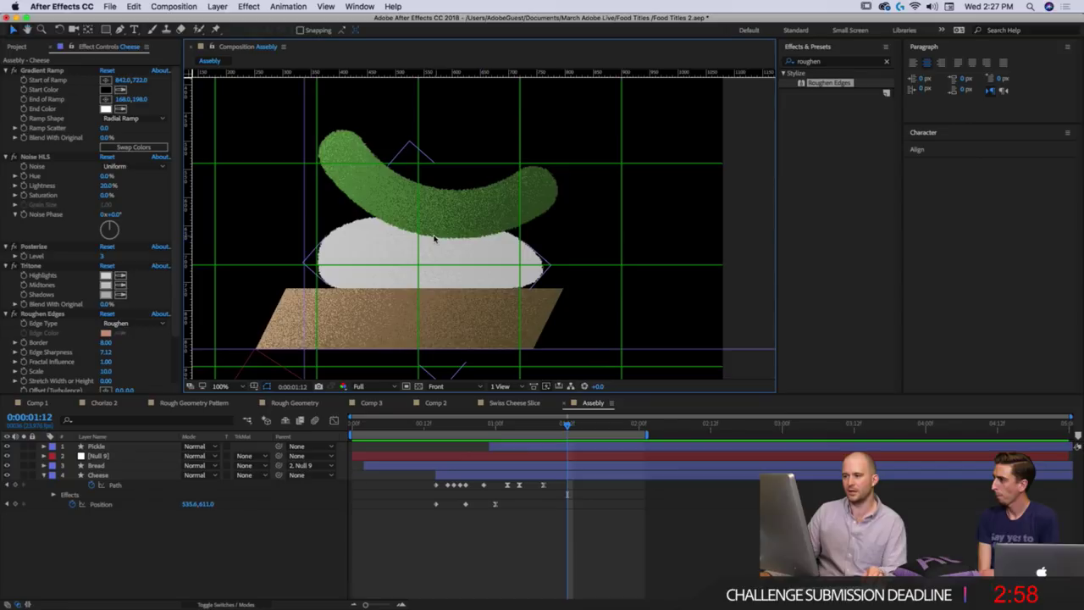
{"action": "left_click", "coordinate": [510, 525]}
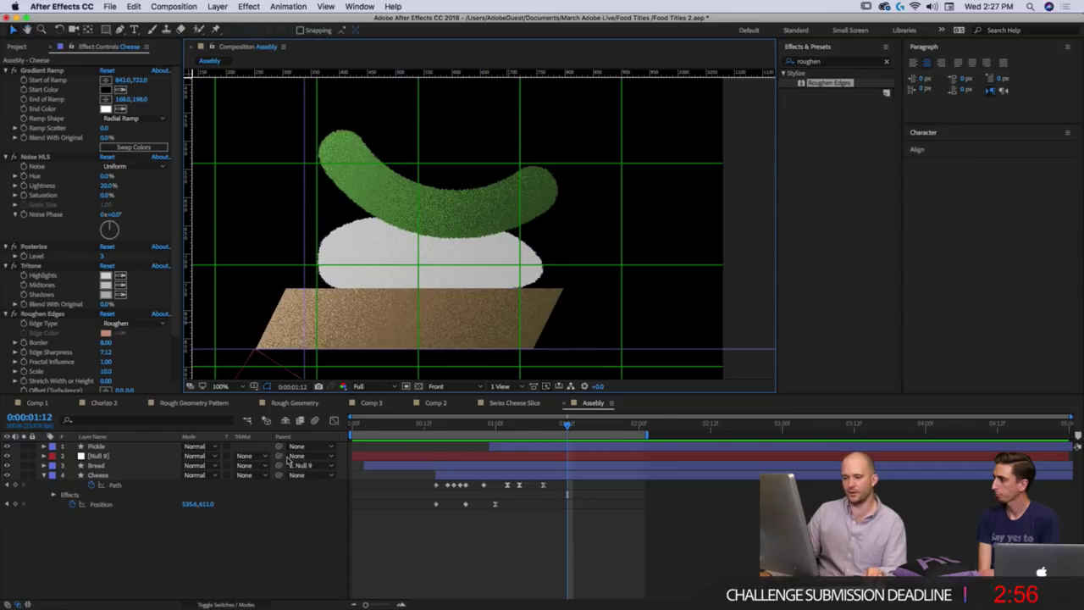
{"action": "left_click", "coordinate": [105, 475]}
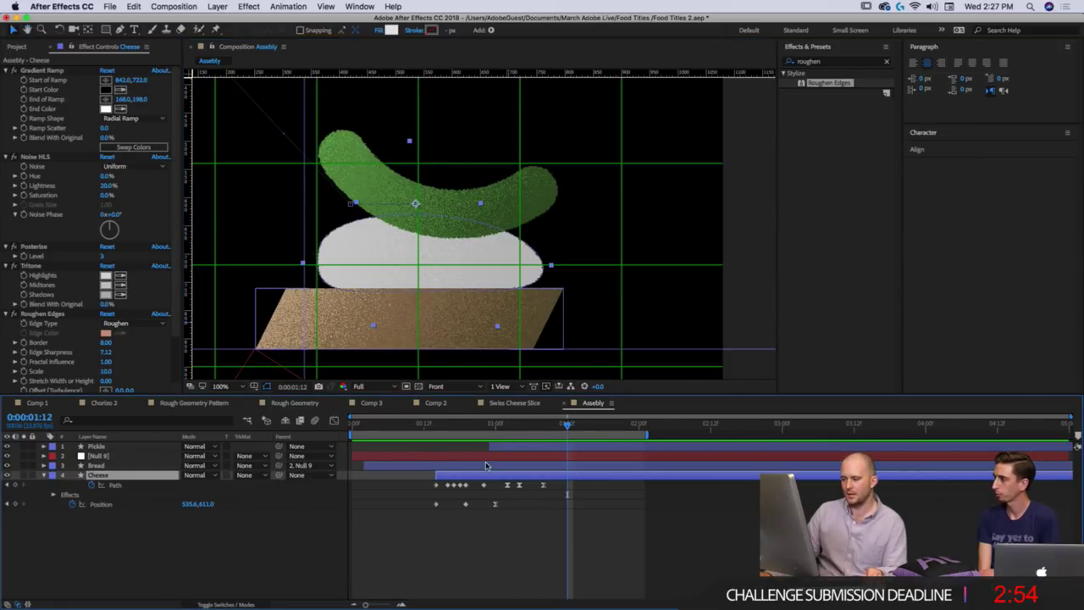
{"action": "mouse_move", "coordinate": [518, 429]}
{"action": "left_mouse_down"}
{"action": "mouse_move", "coordinate": [502, 427]}
{"action": "mouse_move", "coordinate": [519, 428]}
{"action": "left_mouse_up"}
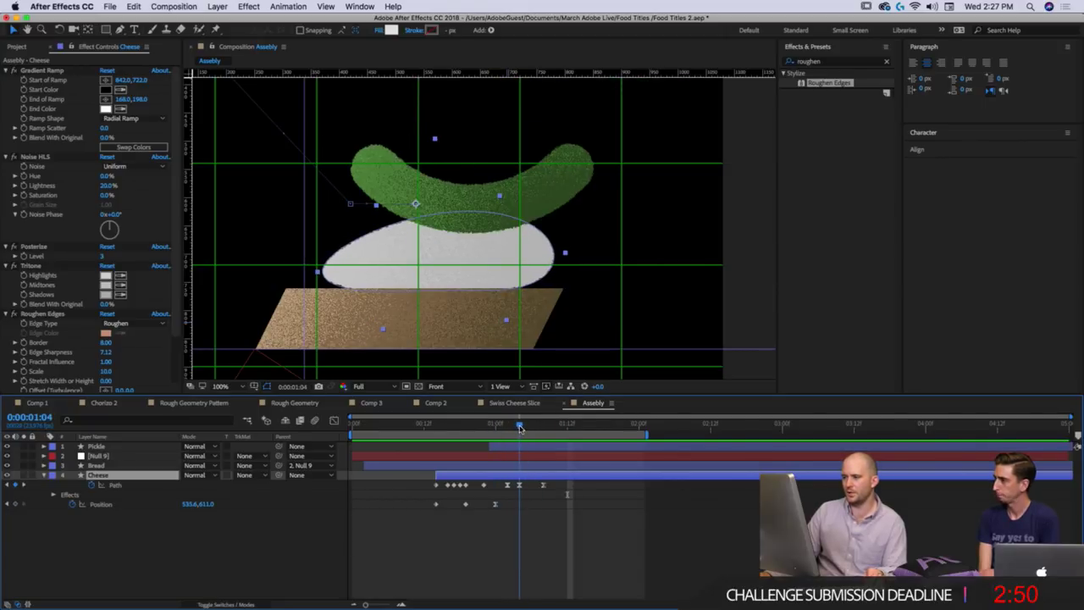
{"action": "left_click", "coordinate": [464, 528]}
{"action": "left_click", "coordinate": [132, 476]}
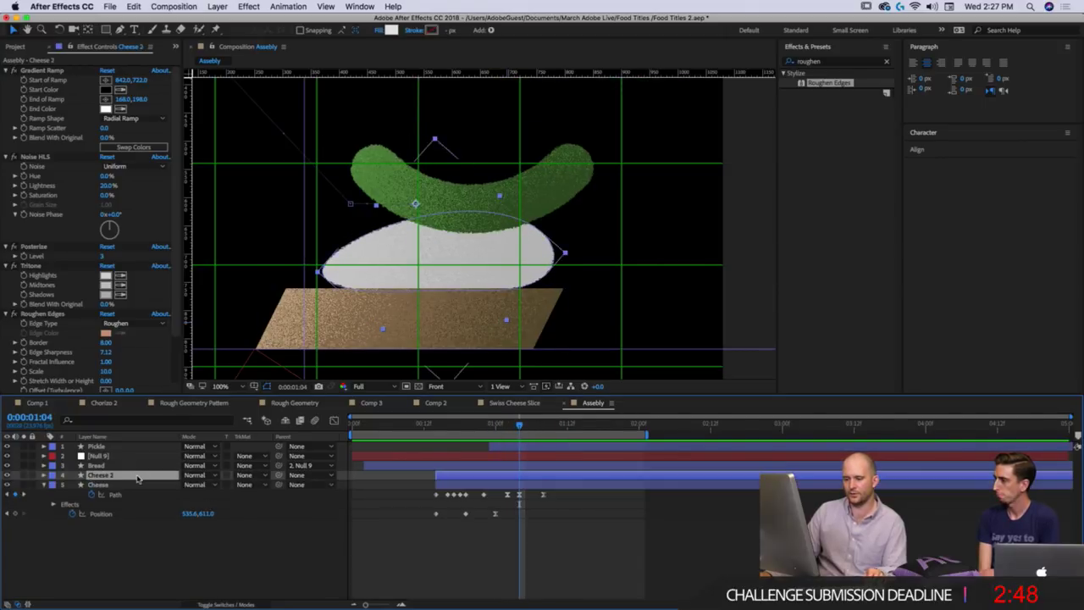
{"action": "key", "text": "super+d"}
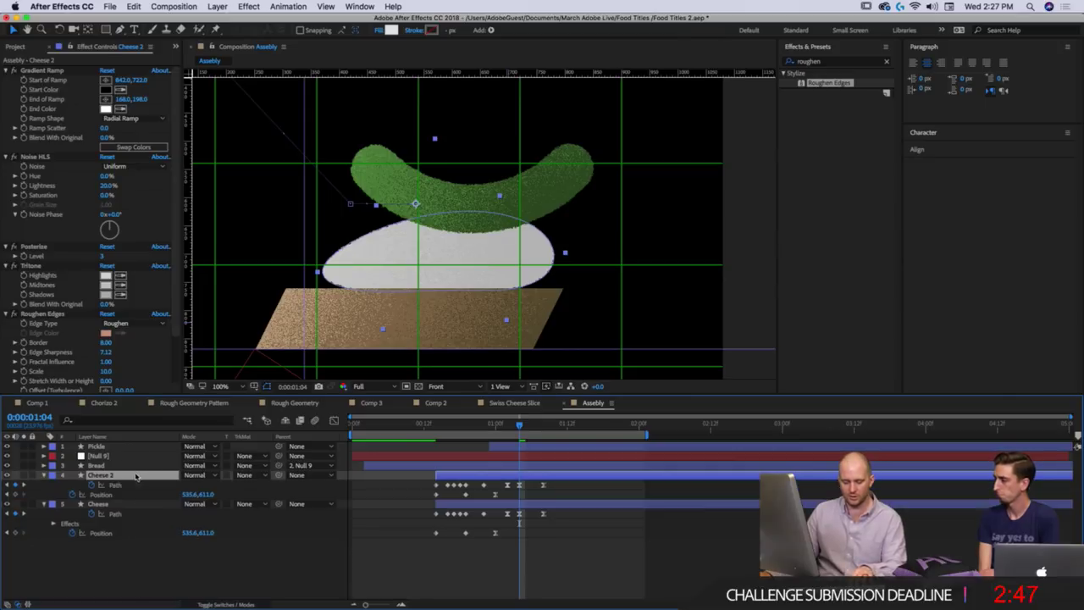
Clear the Cheese 2 layer's copied Position and Path keyframes, restart Path at 0:00:01:04, and place the layer above Pickle, starting at that frame.
{"action": "left_click", "coordinate": [72, 494]}
{"action": "left_click", "coordinate": [92, 484]}
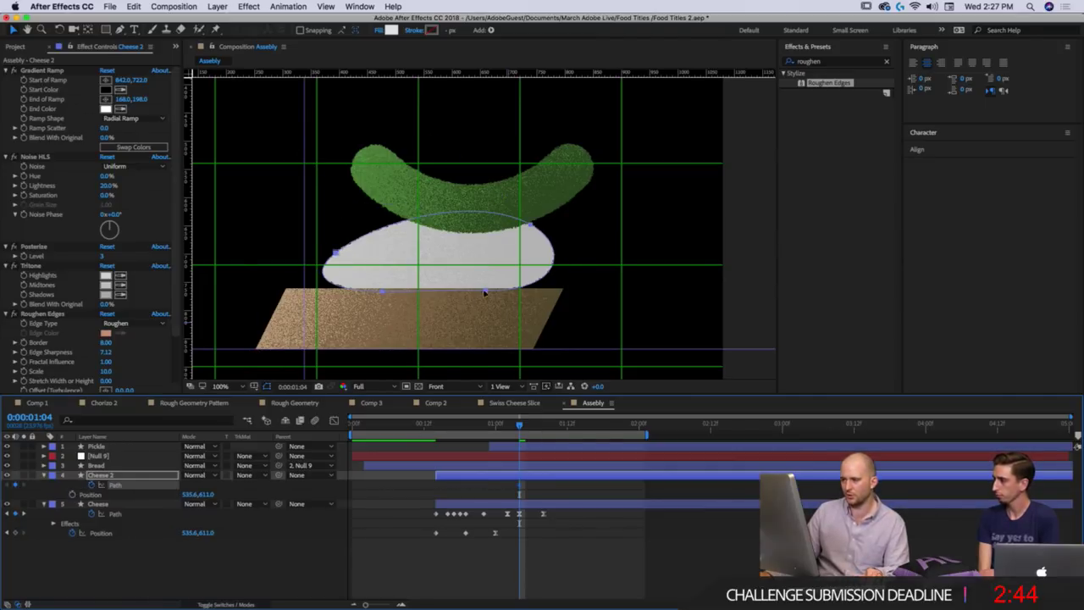
{"action": "left_click_drag", "start_coordinate": [129, 479], "coordinate": [519, 428]}
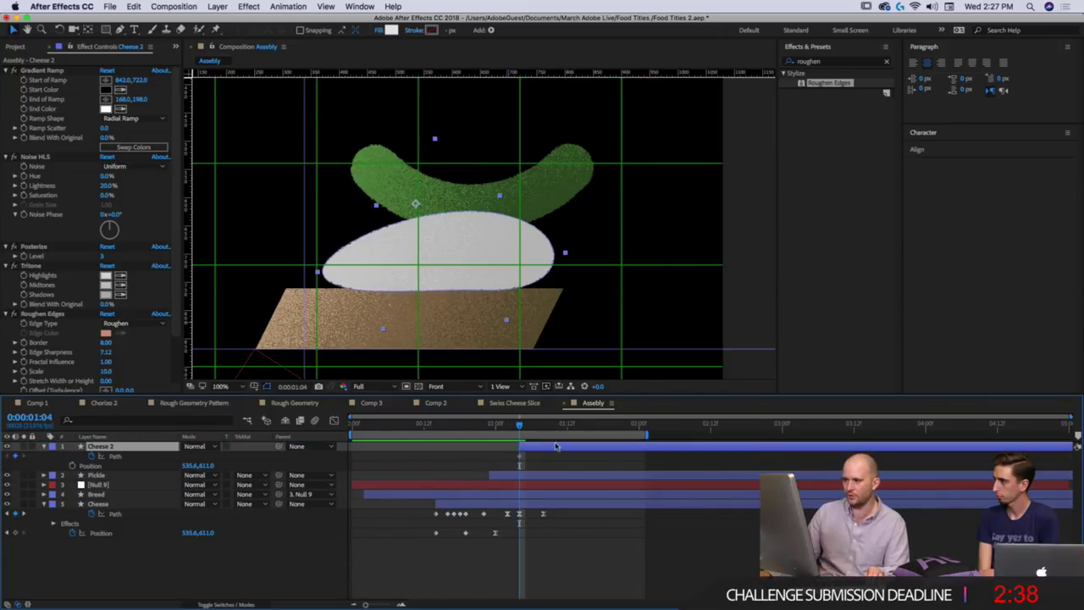
Reshape the Cheese 2 path at 0:00:01:04 by pulling its upper corner points inward so it covers the pickle's underside.
{"action": "left_click", "coordinate": [118, 458]}
{"action": "left_click_drag", "start_coordinate": [547, 211], "coordinate": [518, 238]}
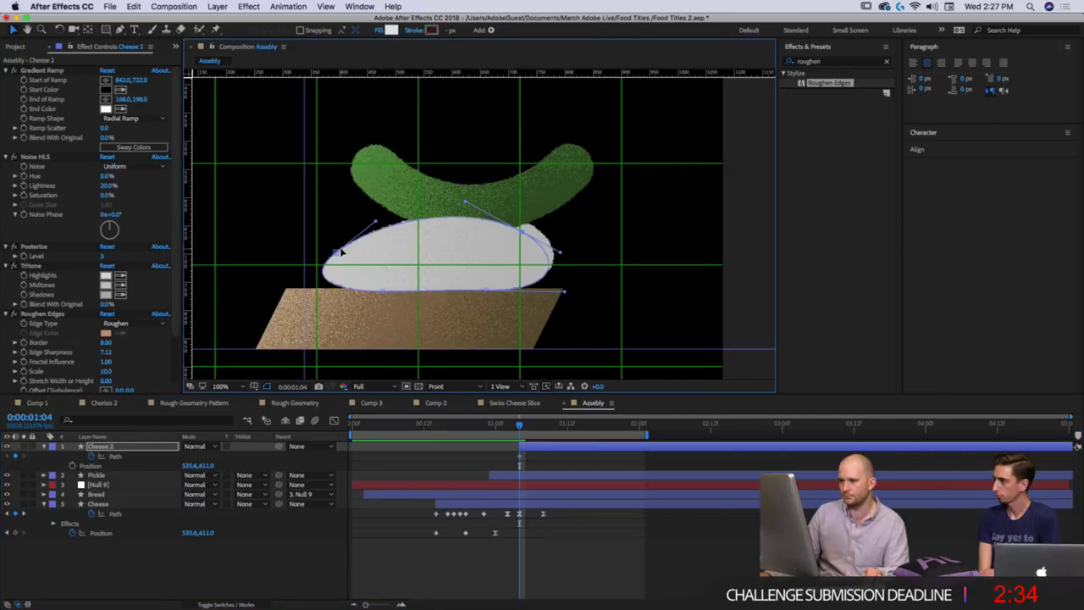
{"action": "left_click_drag", "start_coordinate": [336, 250], "coordinate": [486, 206]}
Reshape the upper edge of the Cheese 2 path at 0:00:01:06 to fit the tilted pickle, adjusting its upper points and curve handles.
{"action": "left_click_drag", "start_coordinate": [523, 426], "coordinate": [532, 426]}
{"action": "mouse_move", "coordinate": [523, 234]}
{"action": "left_mouse_down"}
{"action": "mouse_move", "coordinate": [427, 222]}
{"action": "mouse_move", "coordinate": [371, 240]}
{"action": "mouse_move", "coordinate": [498, 236]}
{"action": "mouse_move", "coordinate": [484, 235]}
{"action": "mouse_move", "coordinate": [525, 253]}
{"action": "mouse_move", "coordinate": [529, 236]}
{"action": "left_mouse_up"}
{"action": "scroll", "coordinate": [479, 237], "scroll_direction": "up", "scroll_amount": 1}
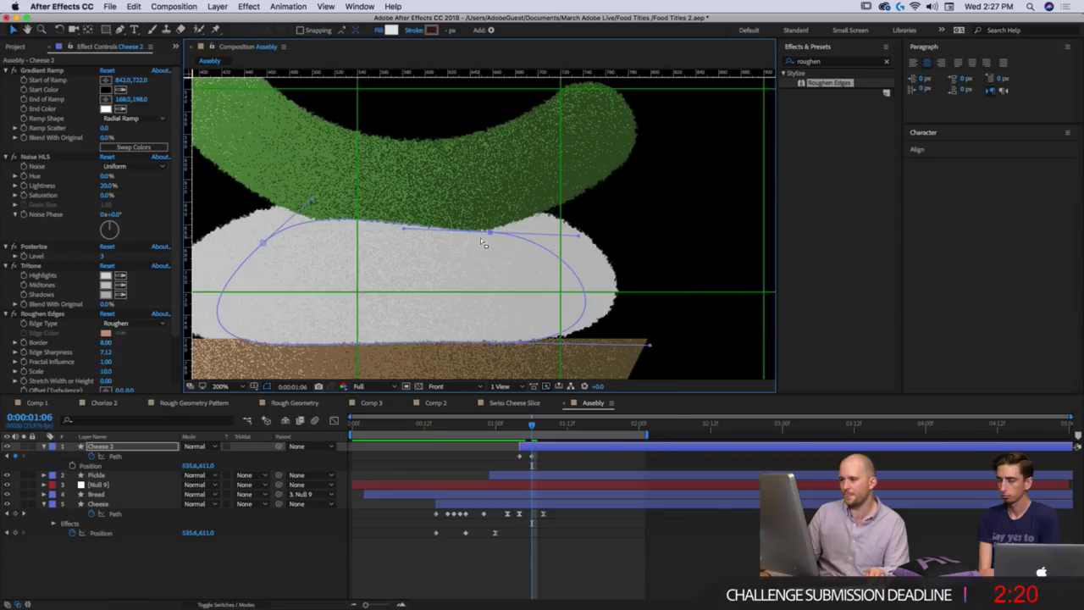
{"action": "left_click_drag", "start_coordinate": [410, 226], "coordinate": [394, 240]}
{"action": "left_click_drag", "start_coordinate": [501, 230], "coordinate": [508, 228]}
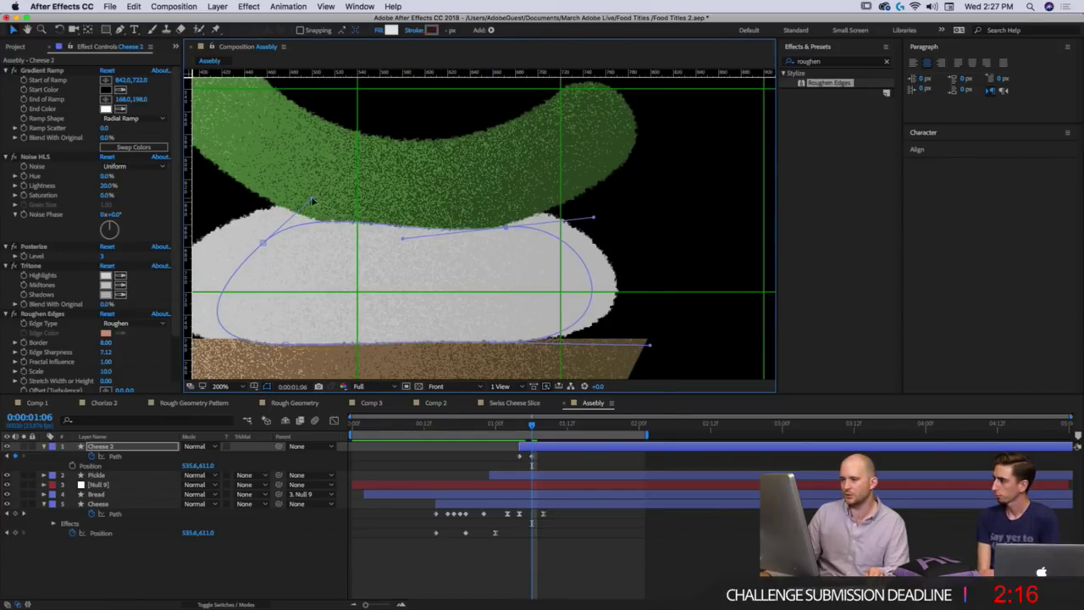
{"action": "left_click_drag", "start_coordinate": [311, 201], "coordinate": [325, 161]}
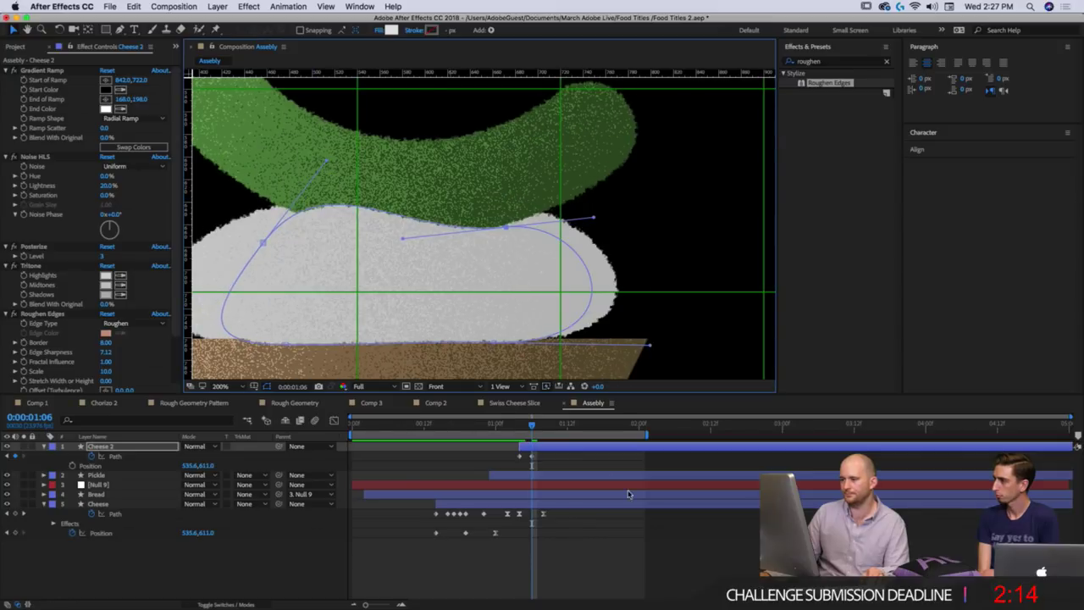
Play back the animation from 0:00:01:04 to check how the Cheese 2 overlap follows the pickle.
{"action": "left_click_drag", "start_coordinate": [535, 426], "coordinate": [519, 429]}
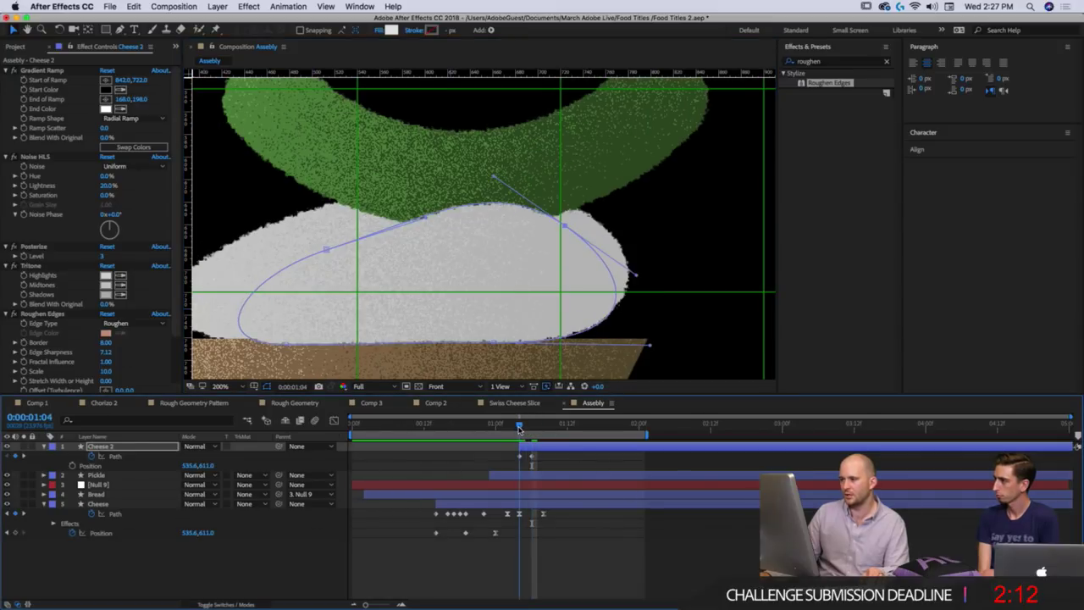
{"action": "key", "text": "space"}
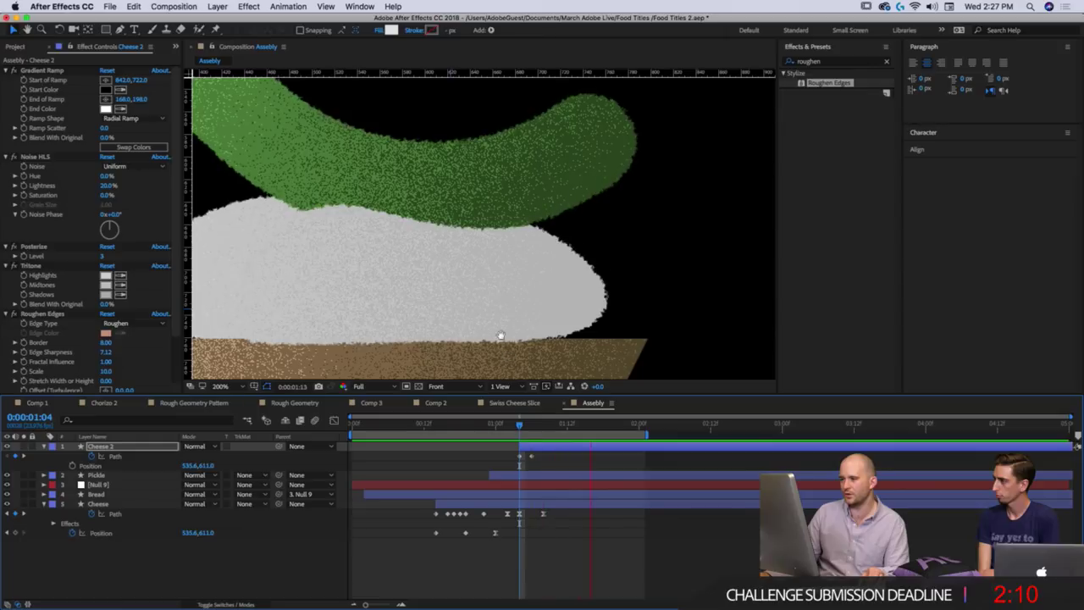
{"action": "key", "text": "space"}
{"action": "key", "text": "comma"}
{"action": "key", "text": "comma"}
{"action": "left_click", "coordinate": [625, 546]}
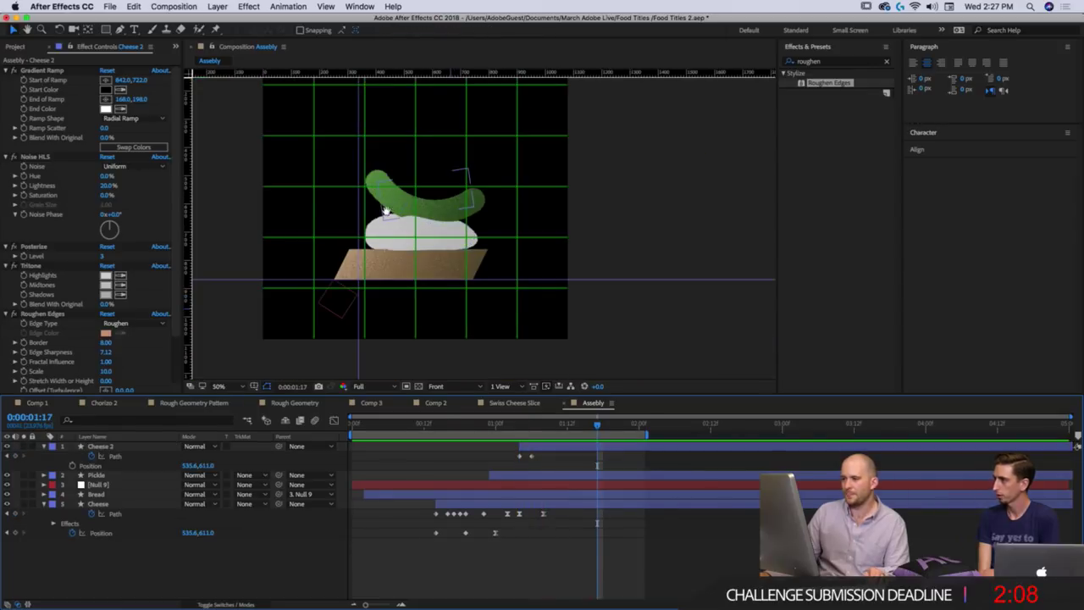
Select the Cheese 2 layer and return to its Path keyframe at 0:00:01:06.
{"action": "scroll", "coordinate": [447, 260], "scroll_direction": "up", "scroll_amount": 2}
{"action": "left_click", "coordinate": [447, 260]}
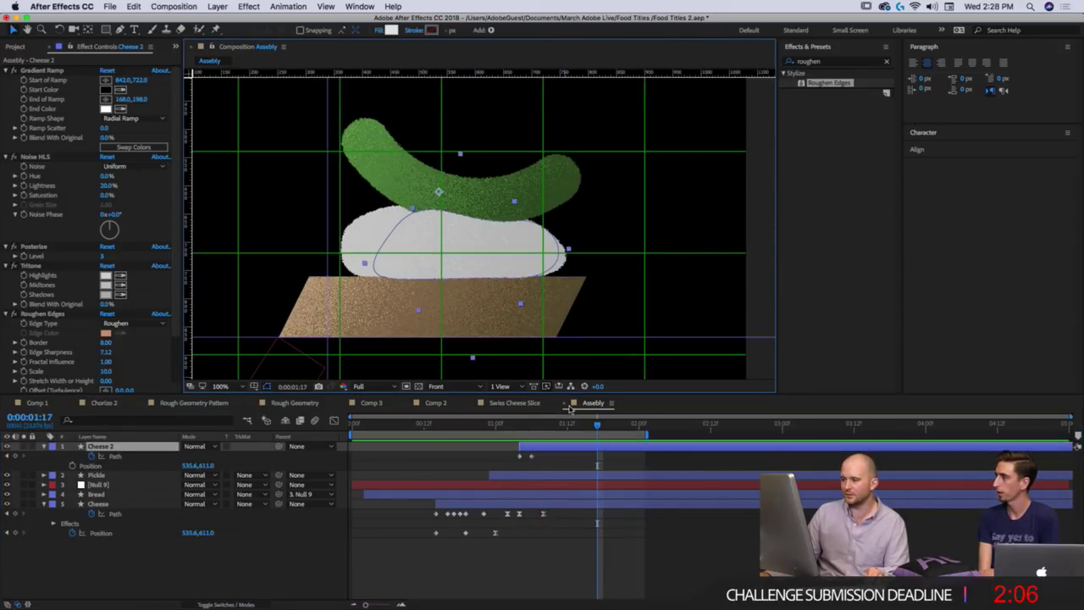
{"action": "left_click", "coordinate": [531, 428]}
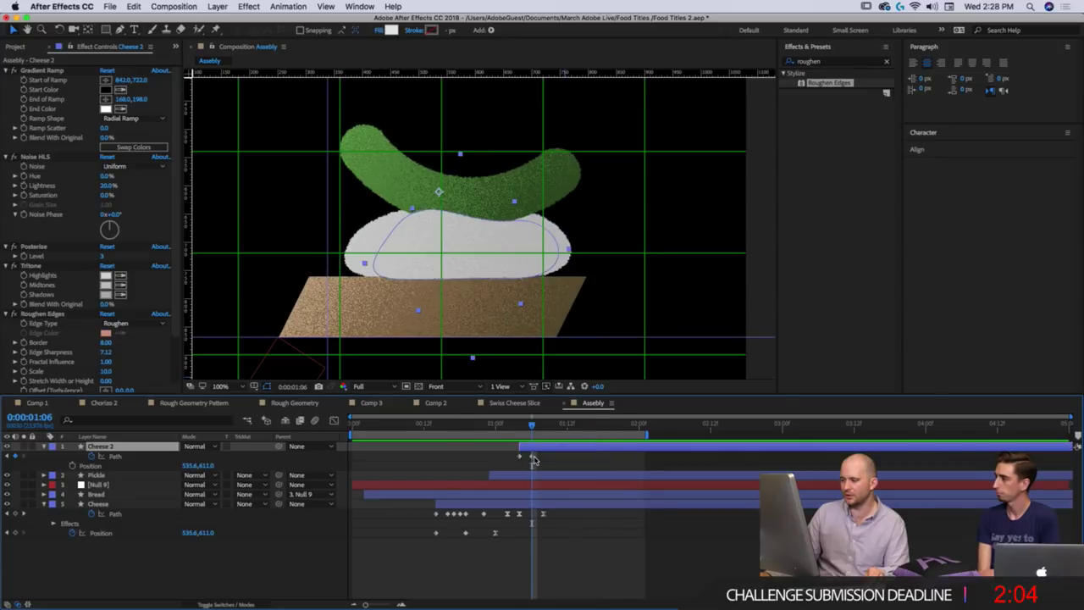
Reshape the bottom of the Cheese 2 path at the 0:00:01:06 keyframe by moving its lower points slightly upward.
{"action": "left_click", "coordinate": [533, 458]}
{"action": "left_click", "coordinate": [530, 458]}
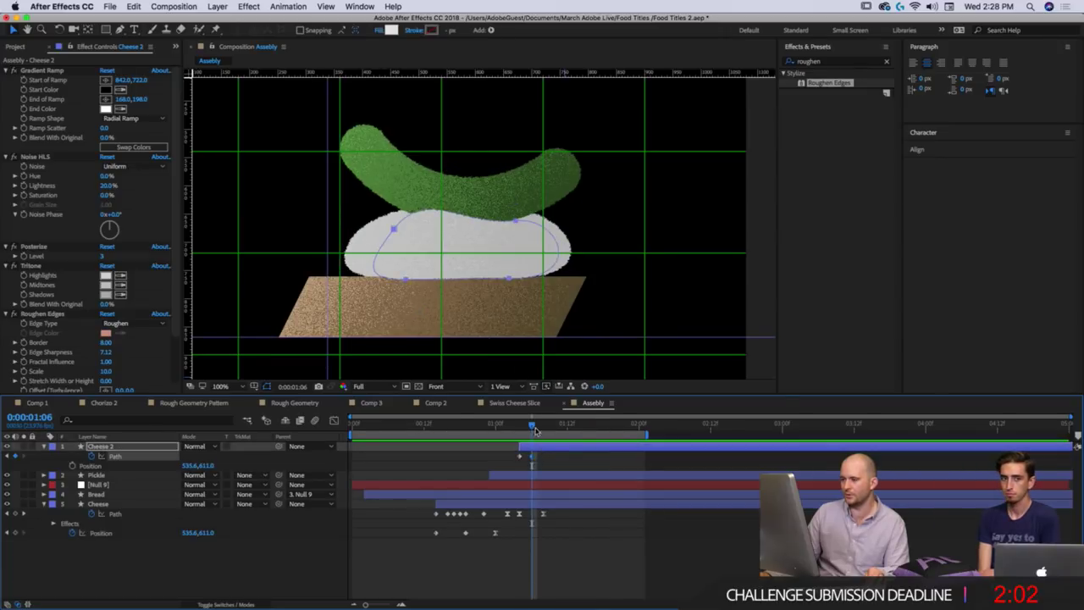
{"action": "left_click", "coordinate": [505, 289]}
{"action": "left_click_drag", "start_coordinate": [506, 276], "coordinate": [425, 280]}
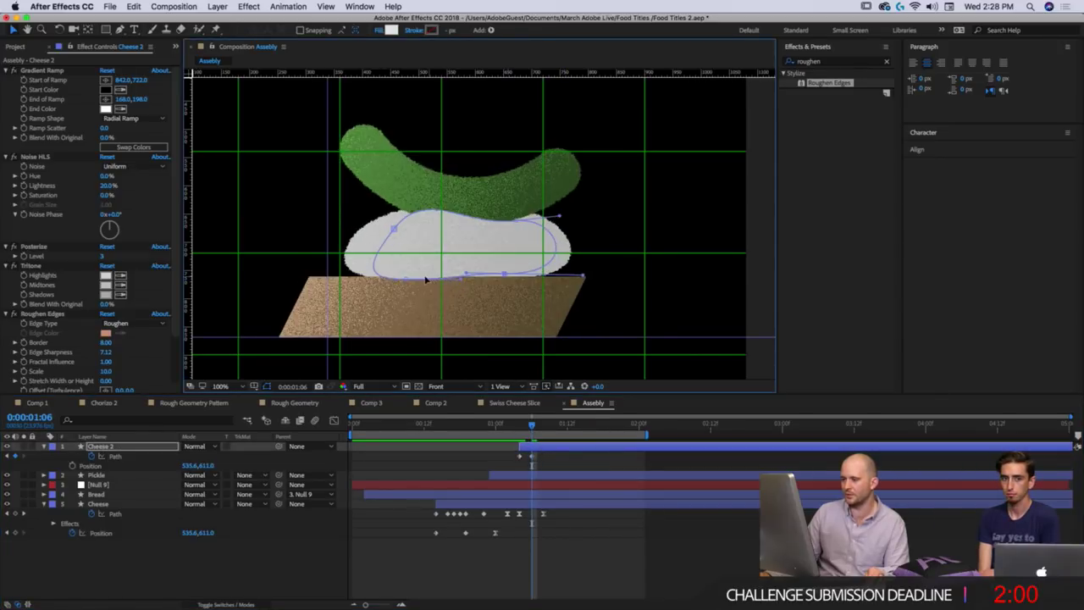
Raise the lower points of the Cheese 2 path at the 0:00:01:04 keyframe.
{"action": "key", "text": "Page_Up"}
{"action": "key", "text": "Page_Up"}
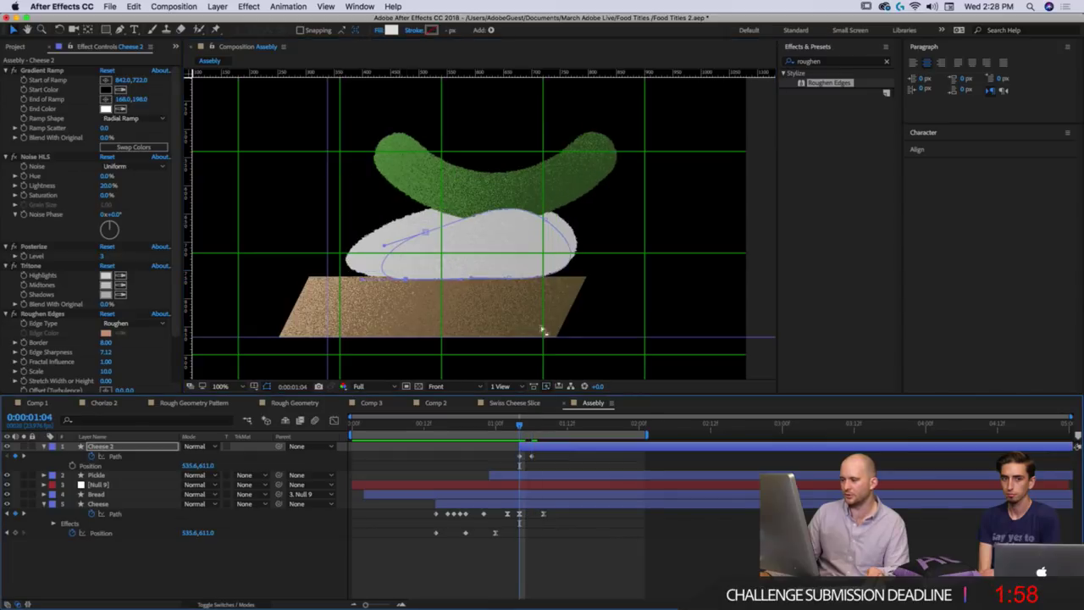
{"action": "left_click_drag", "start_coordinate": [510, 279], "coordinate": [407, 271]}
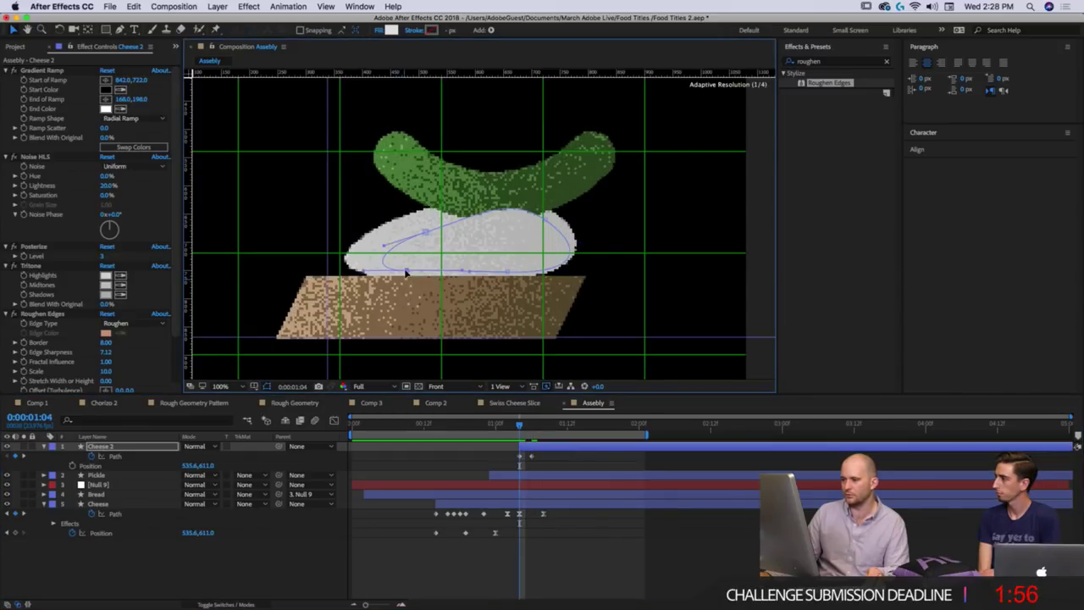
Play back the sandwich animation to check the reshaped cheese as the pickle lands.
{"action": "key", "text": "comma"}
{"action": "key", "text": "comma"}
{"action": "left_click", "coordinate": [528, 446]}
{"action": "key", "text": "Page_Up"}
{"action": "left_click", "coordinate": [591, 539]}
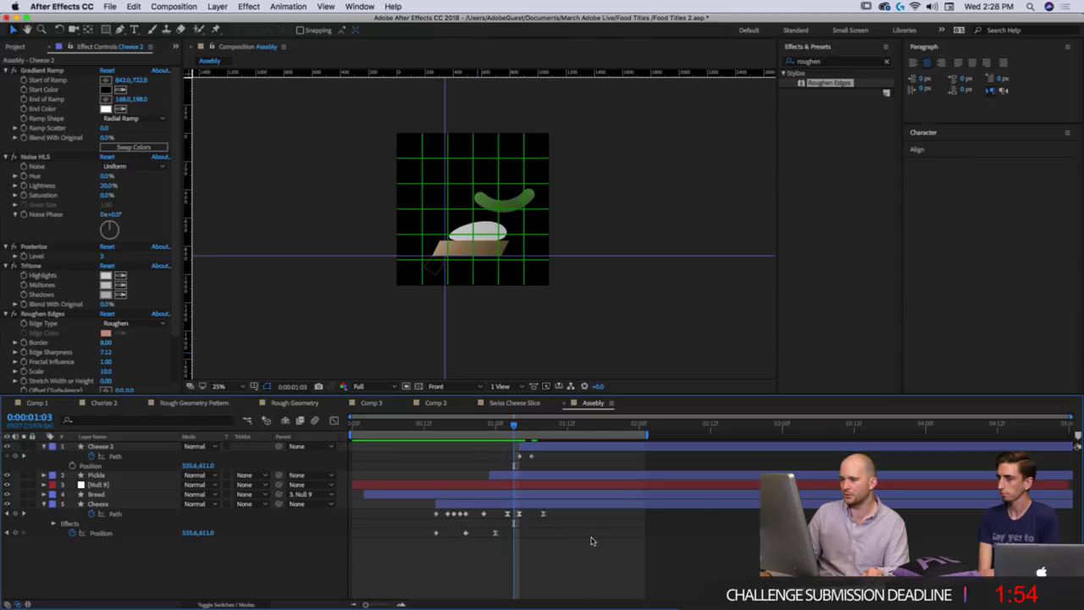
{"action": "key", "text": "space"}
{"action": "left_click_drag", "start_coordinate": [513, 425], "coordinate": [597, 425]}
{"action": "key", "text": "space"}
{"action": "scroll", "coordinate": [457, 200], "scroll_direction": "up", "scroll_amount": 2}
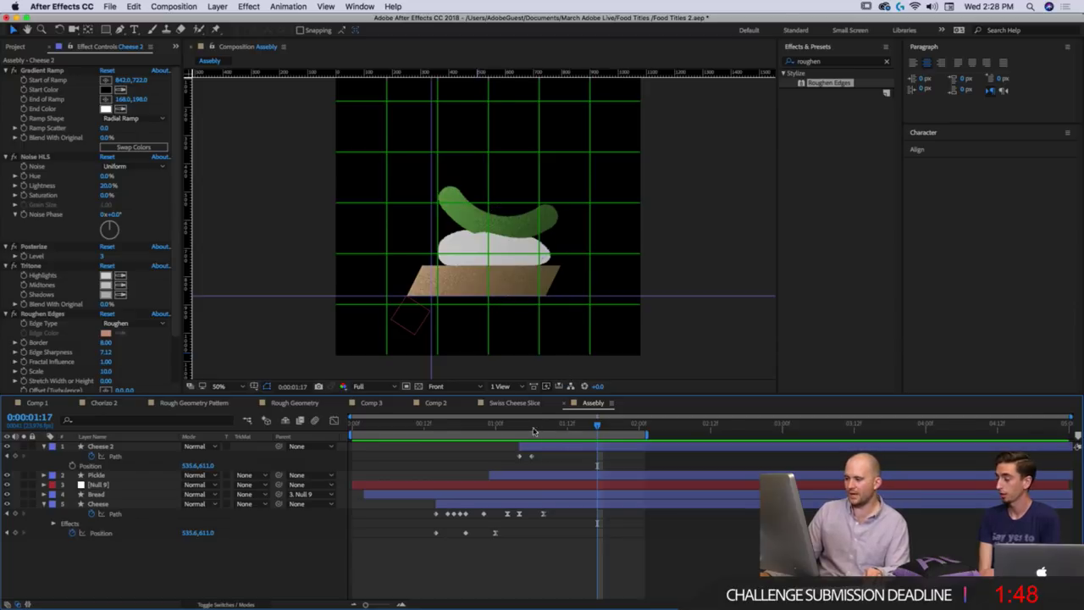
Replay the animation from several start points to review the cheese and pickle landing on the bread.
{"action": "left_click_drag", "start_coordinate": [597, 425], "coordinate": [465, 435]}
{"action": "key", "text": "space"}
{"action": "key", "text": "space"}
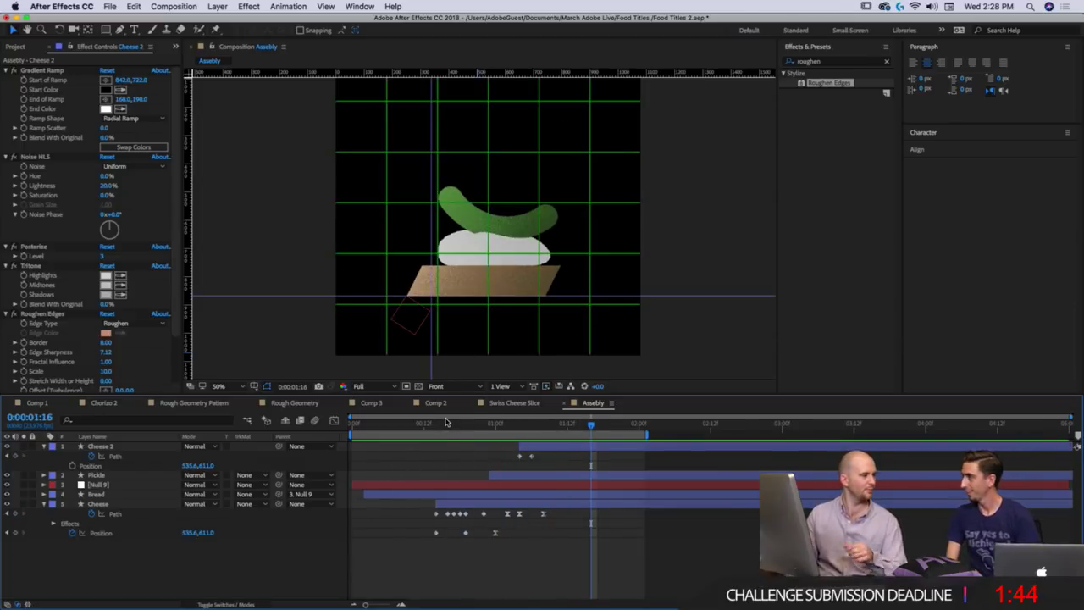
{"action": "left_click", "coordinate": [505, 423]}
{"action": "key", "text": "space"}
{"action": "key", "text": "space"}
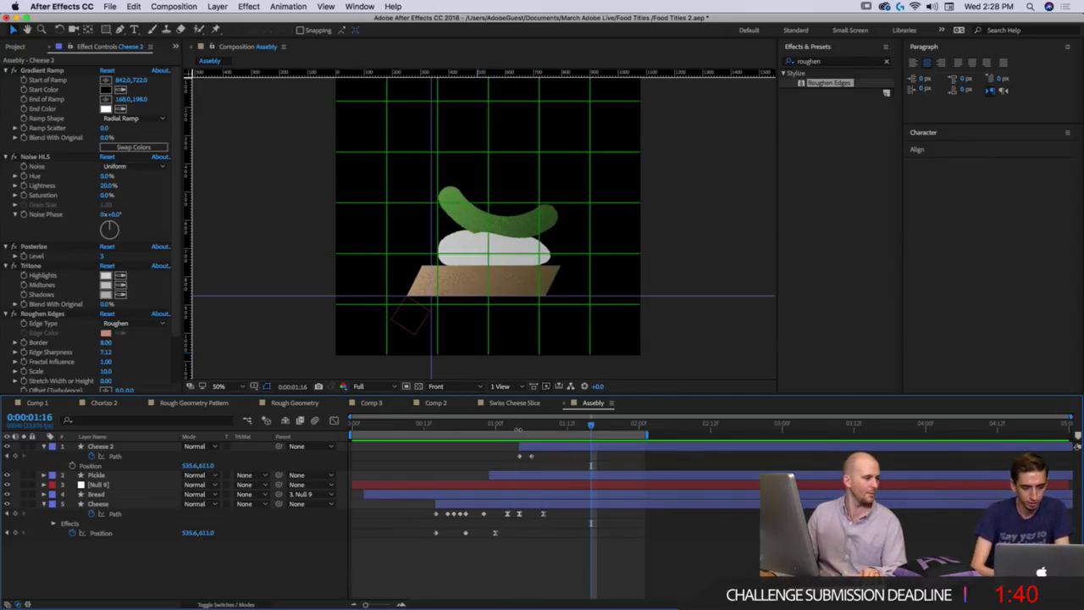
{"action": "left_click_drag", "start_coordinate": [518, 428], "coordinate": [424, 438]}
{"action": "key", "text": "space"}
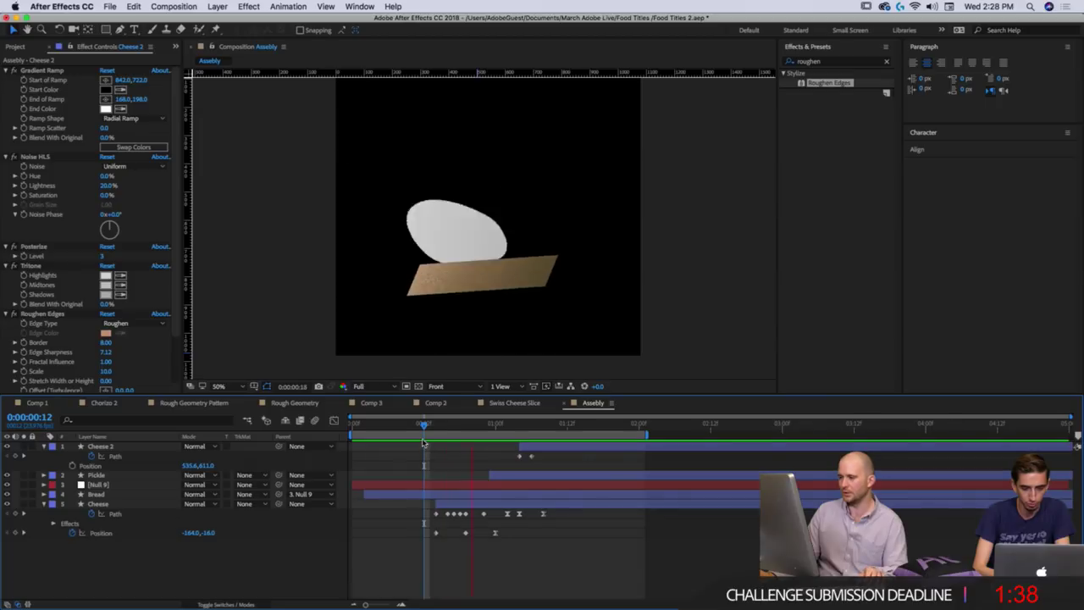
{"action": "key", "text": "space"}
{"action": "left_click", "coordinate": [507, 430]}
{"action": "key", "text": "space"}
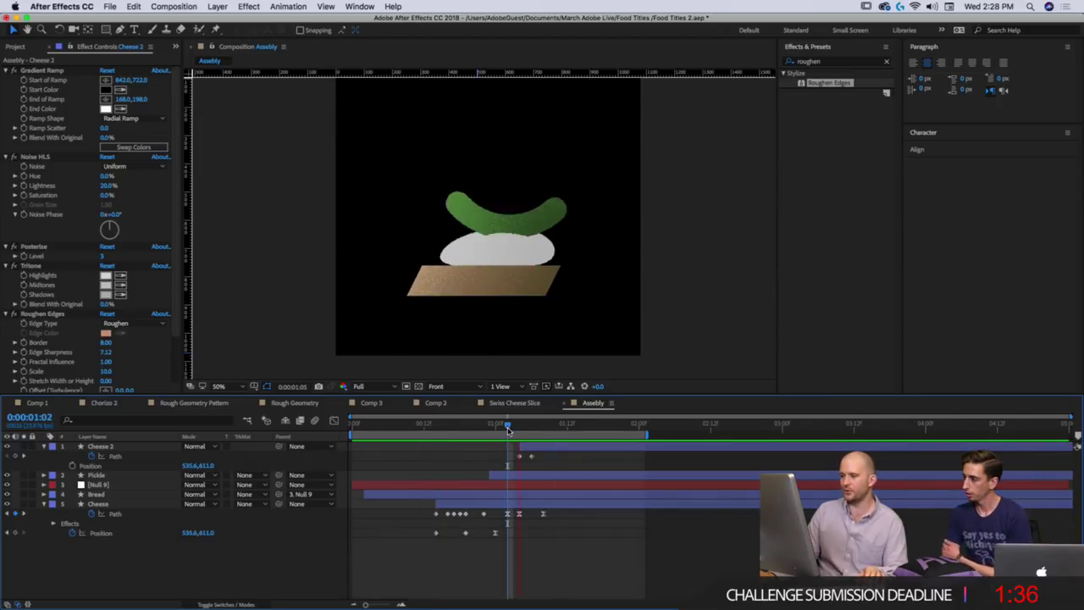
{"action": "key", "text": "space"}
Copy the Roughen Edges effect from the Cheese 2 layer to the Bread layer.
{"action": "left_click", "coordinate": [533, 286]}
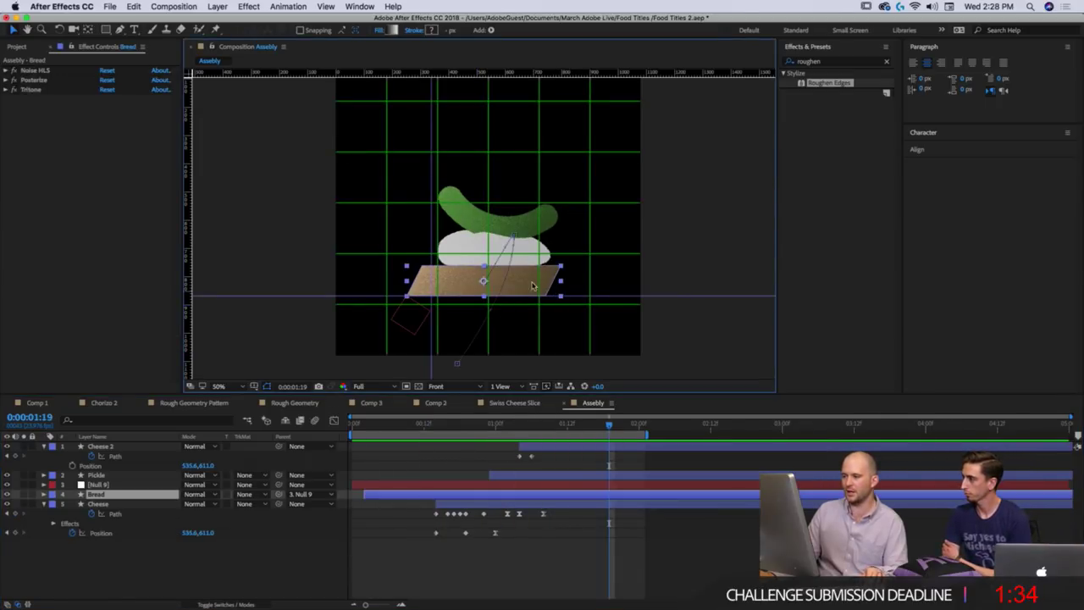
{"action": "left_click", "coordinate": [566, 448]}
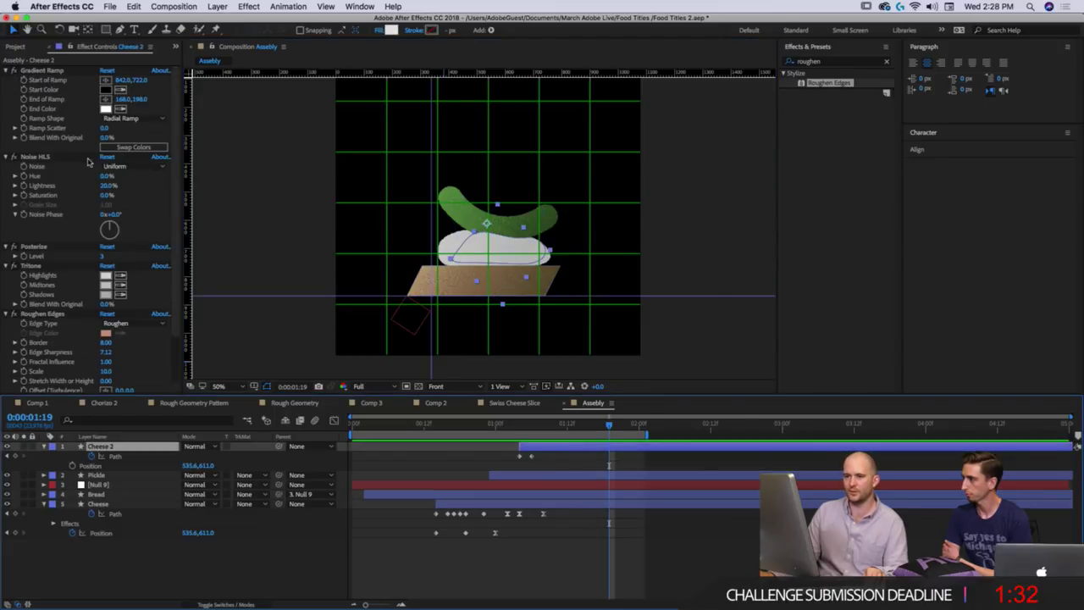
{"action": "left_click", "coordinate": [49, 72]}
{"action": "key", "text": "super+a"}
{"action": "left_click", "coordinate": [6, 70]}
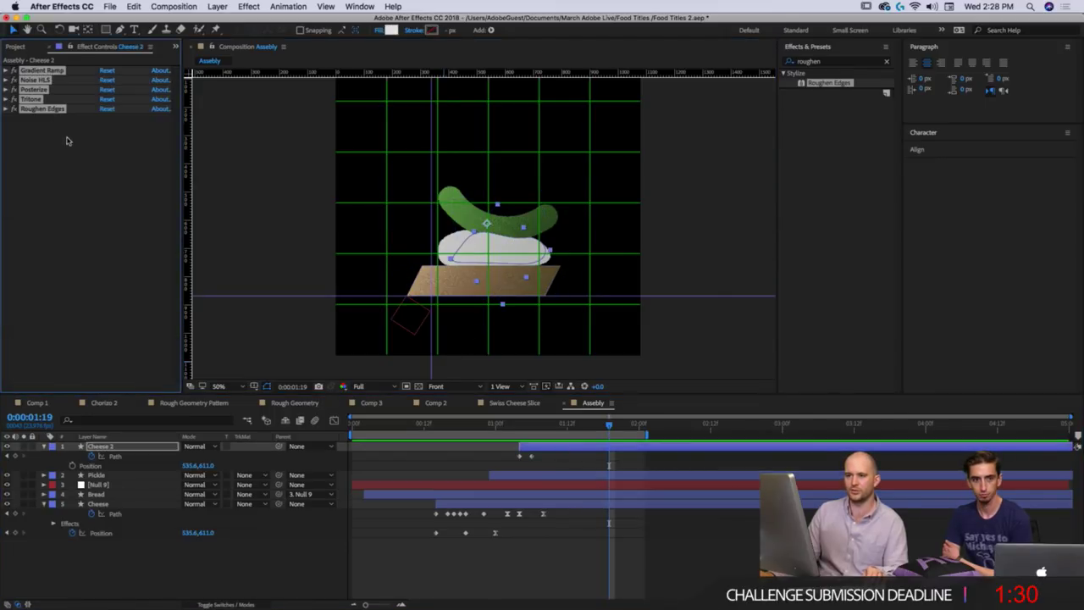
{"action": "left_click", "coordinate": [67, 137]}
{"action": "left_click", "coordinate": [56, 110]}
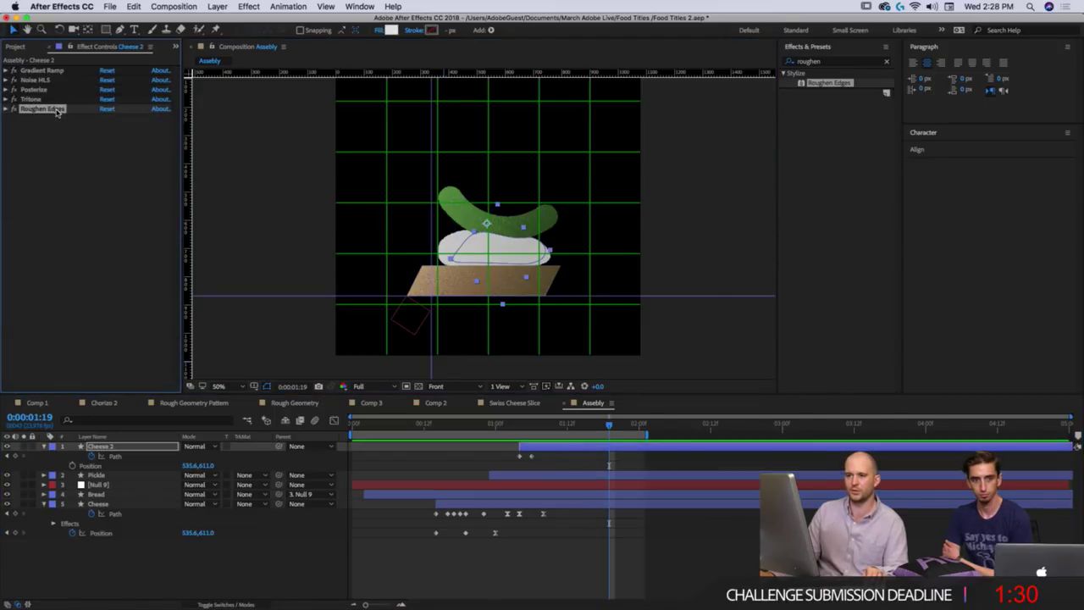
{"action": "left_click", "coordinate": [105, 494]}
{"action": "key", "text": "super+v"}
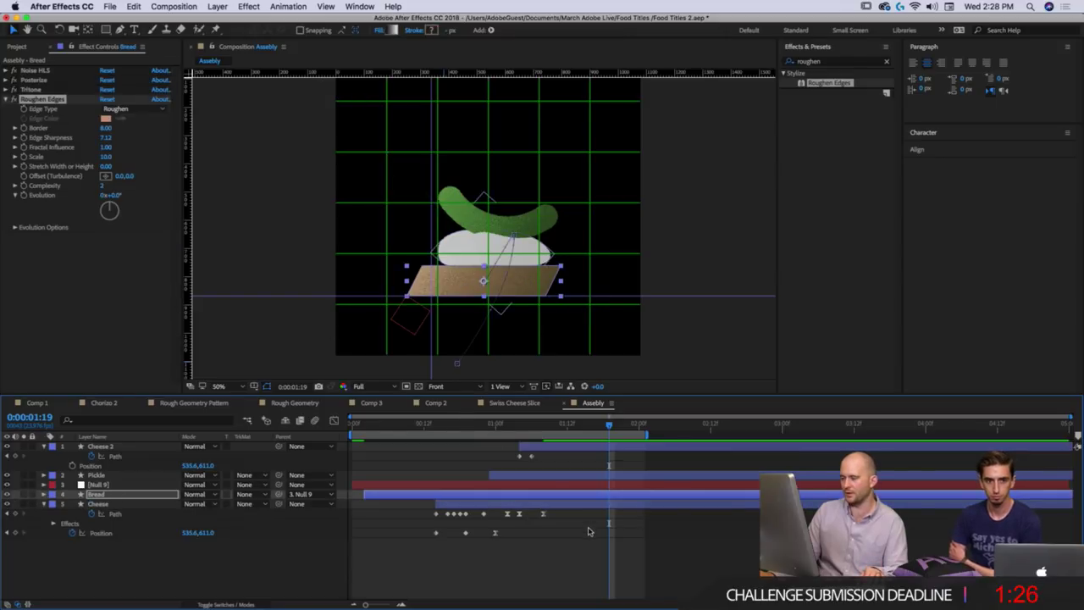
Preview the animation from its beginning to check the roughened bread edges.
{"action": "left_click", "coordinate": [638, 557]}
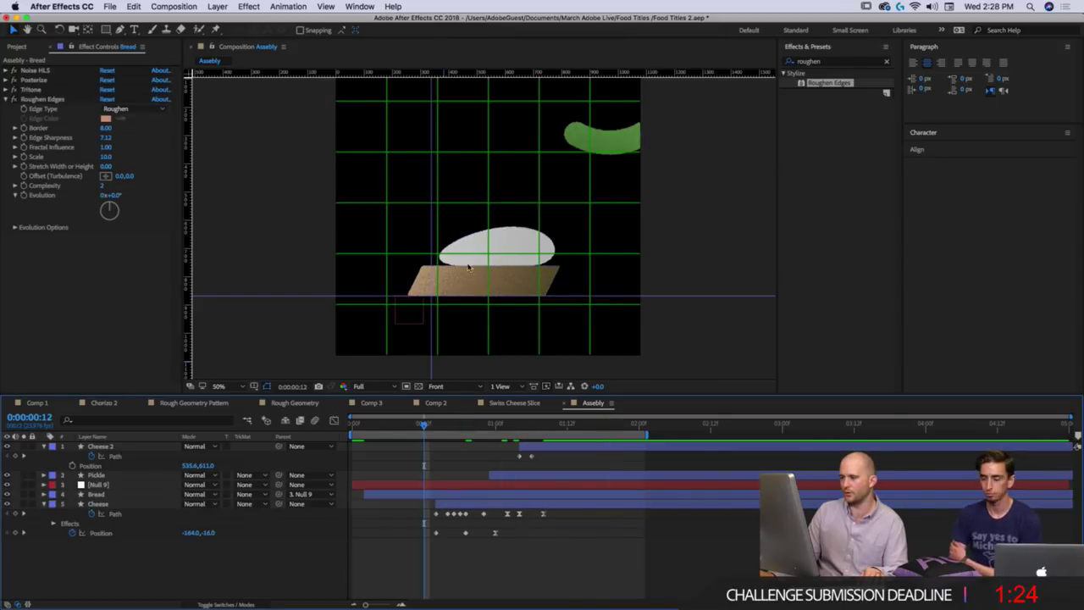
{"action": "key", "text": "comma"}
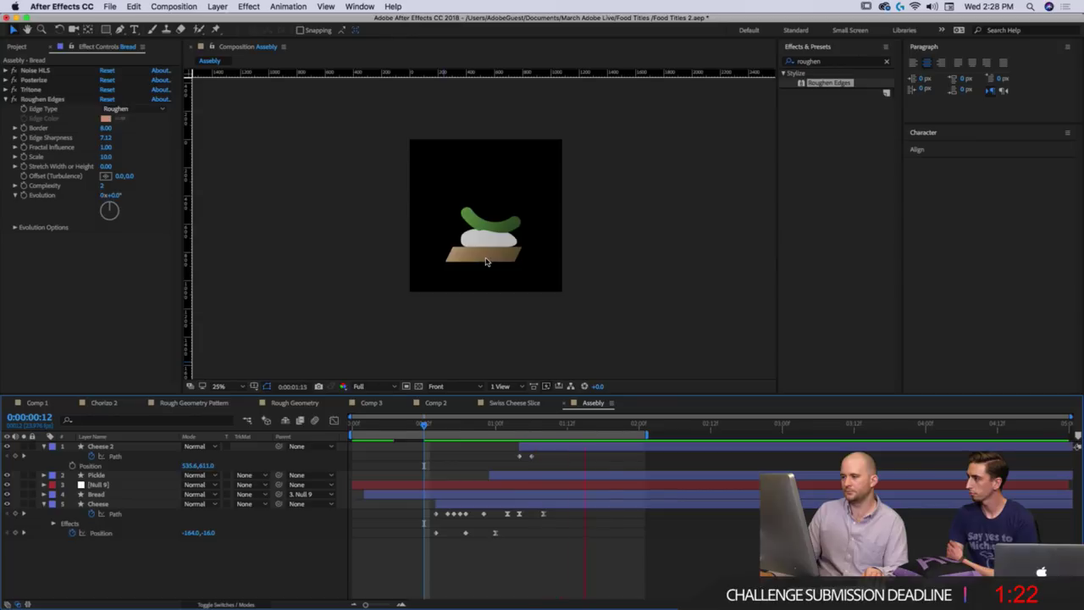
{"action": "key", "text": "space"}
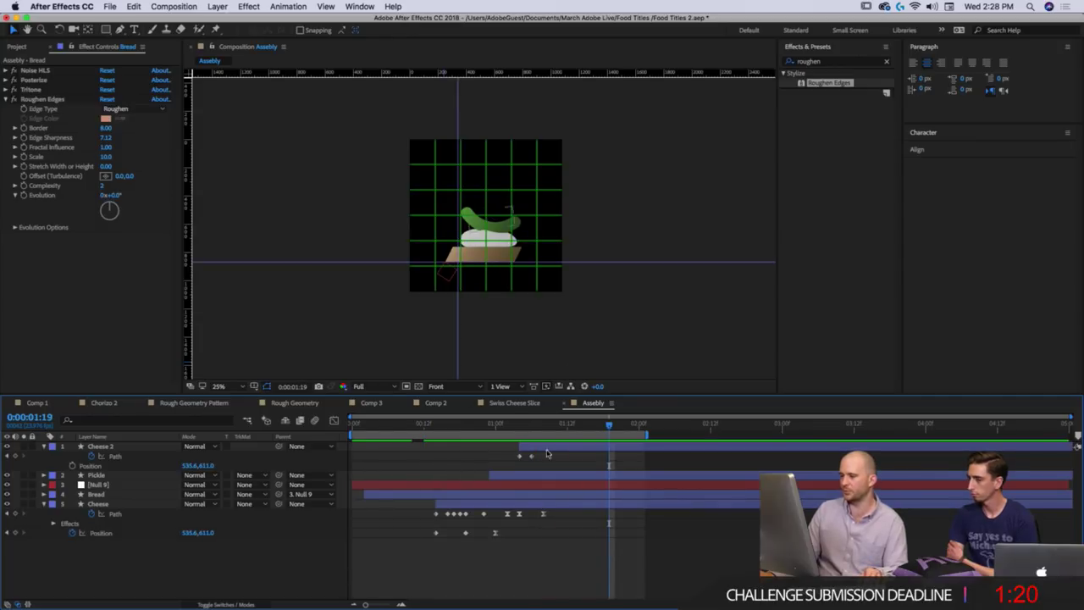
{"action": "scroll", "coordinate": [489, 204], "scroll_direction": "up", "scroll_amount": 2}
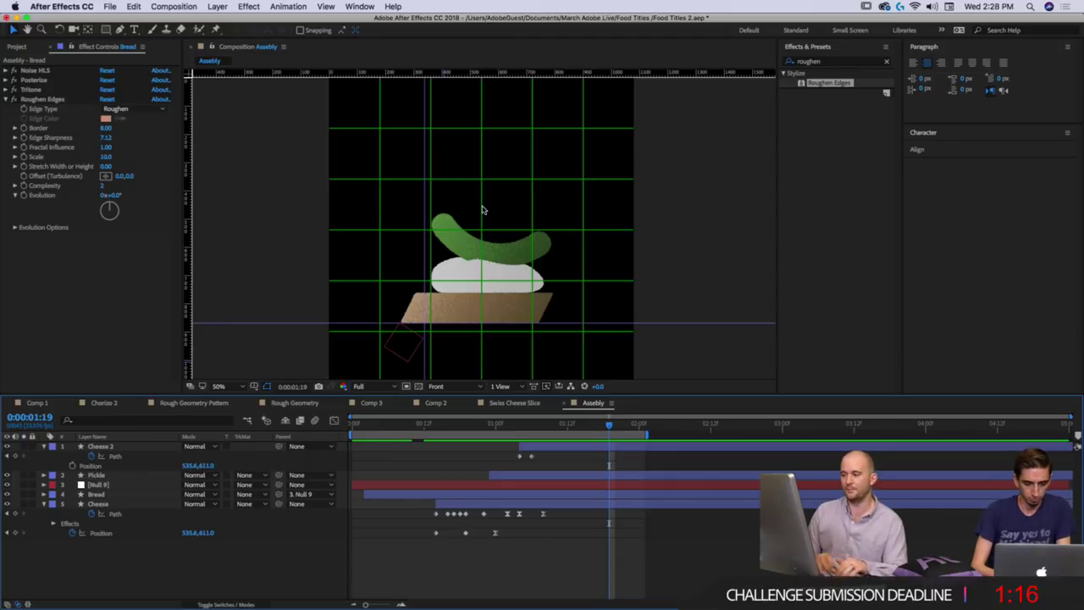
{"action": "left_click_drag", "start_coordinate": [516, 216], "coordinate": [511, 248]}
{"action": "left_click", "coordinate": [576, 551]}
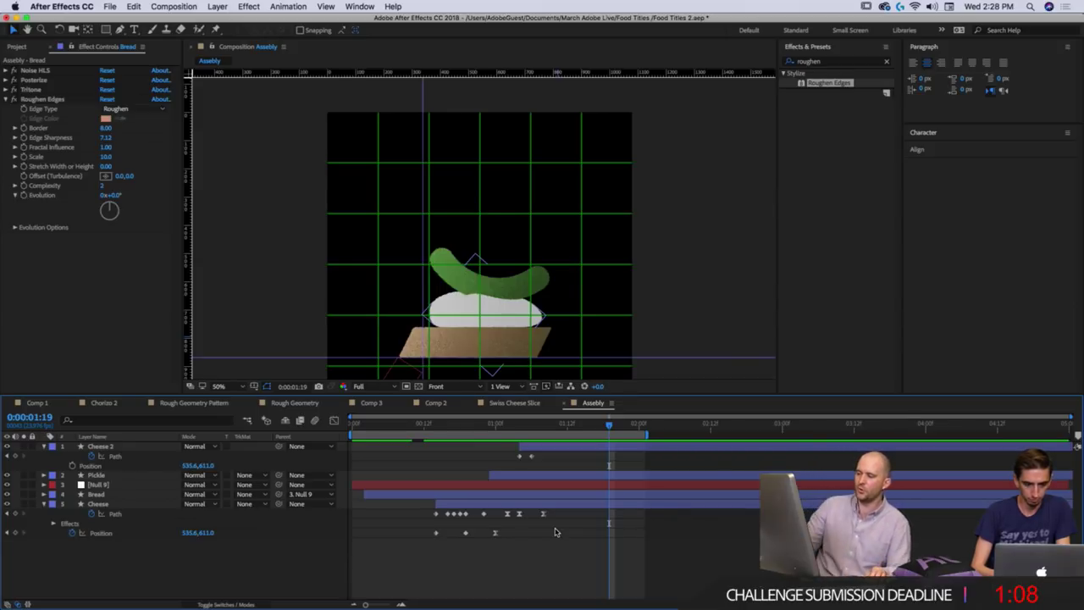
{"action": "key", "text": "Home"}
{"action": "key", "text": "space"}
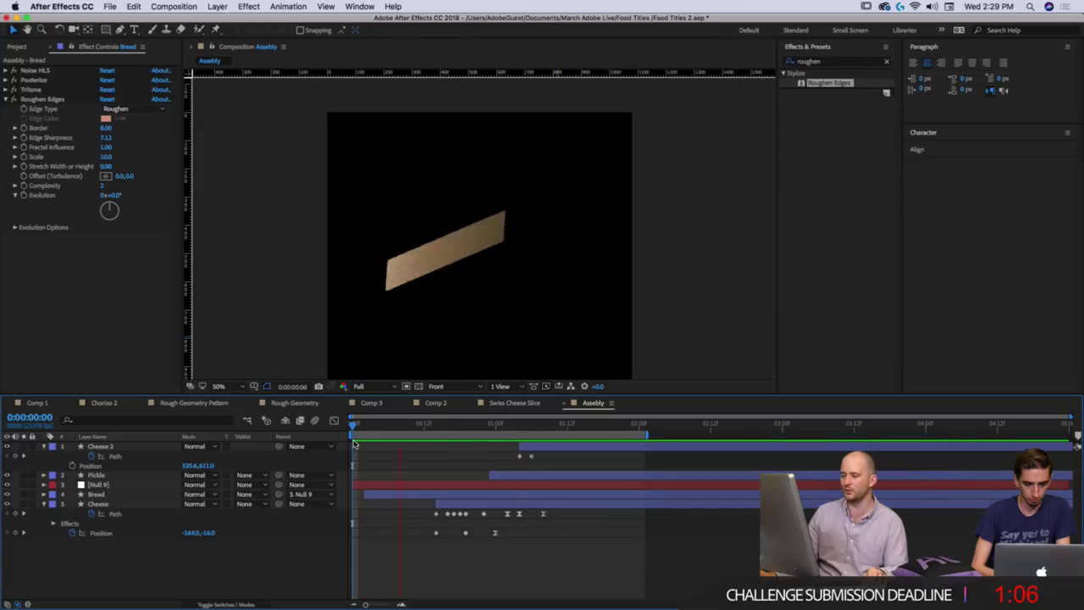
{"action": "key", "text": "space"}
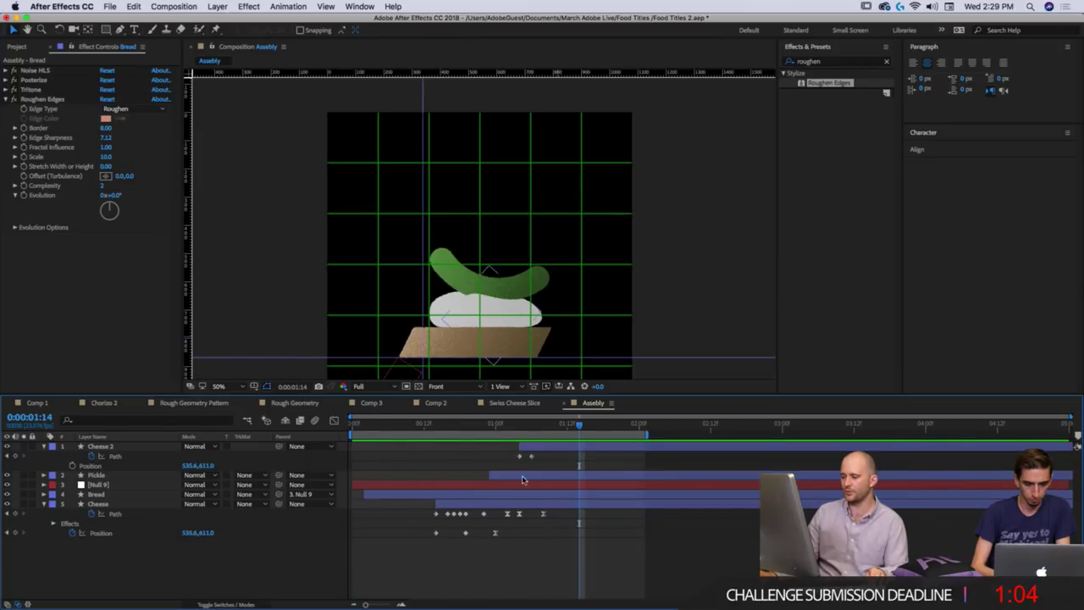
Collapse the expanded properties of all layers and clear the selection.
{"action": "key", "text": "super+a"}
{"action": "left_click", "coordinate": [44, 447]}
{"action": "left_click", "coordinate": [139, 506]}
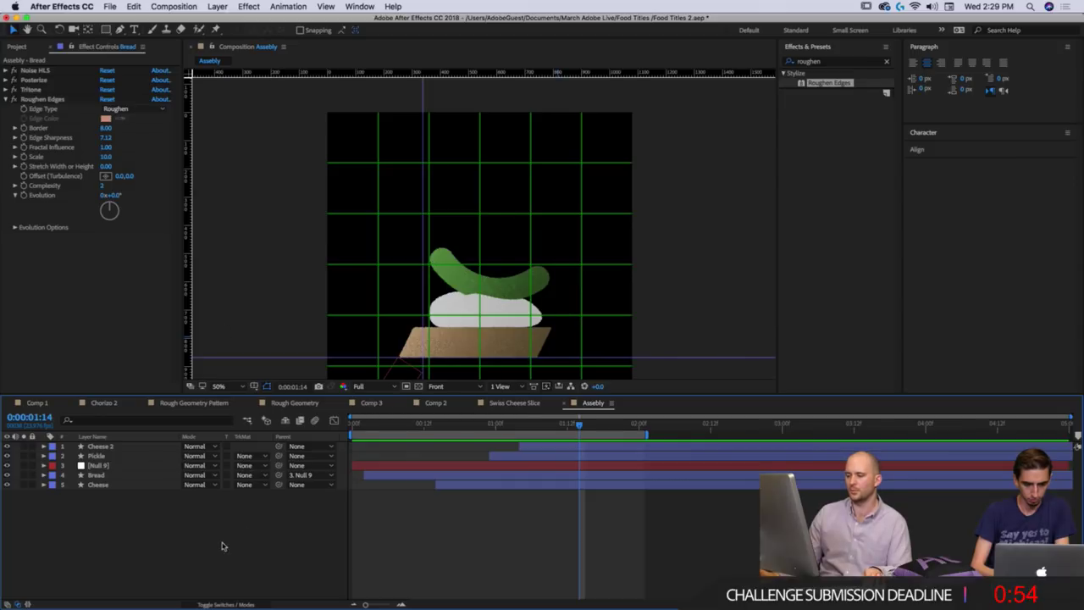
Add a rectangle shape layer filling the composition and set the rectangle's size to 30 by 1080.
{"action": "double_click", "coordinate": [105, 30]}
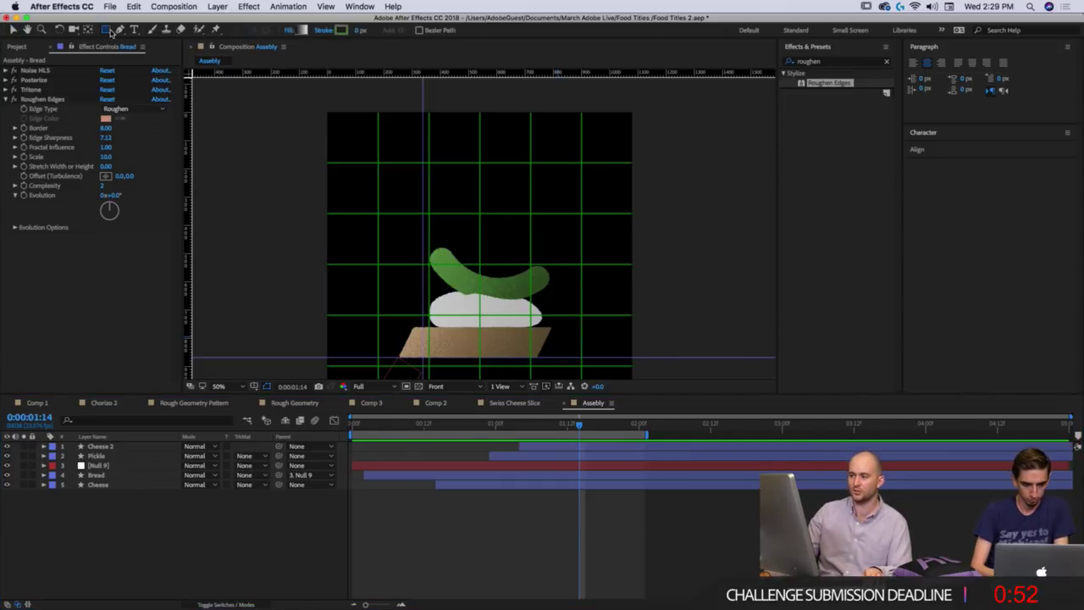
{"action": "key", "text": "v"}
{"action": "key", "text": "u"}
{"action": "key", "text": "u"}
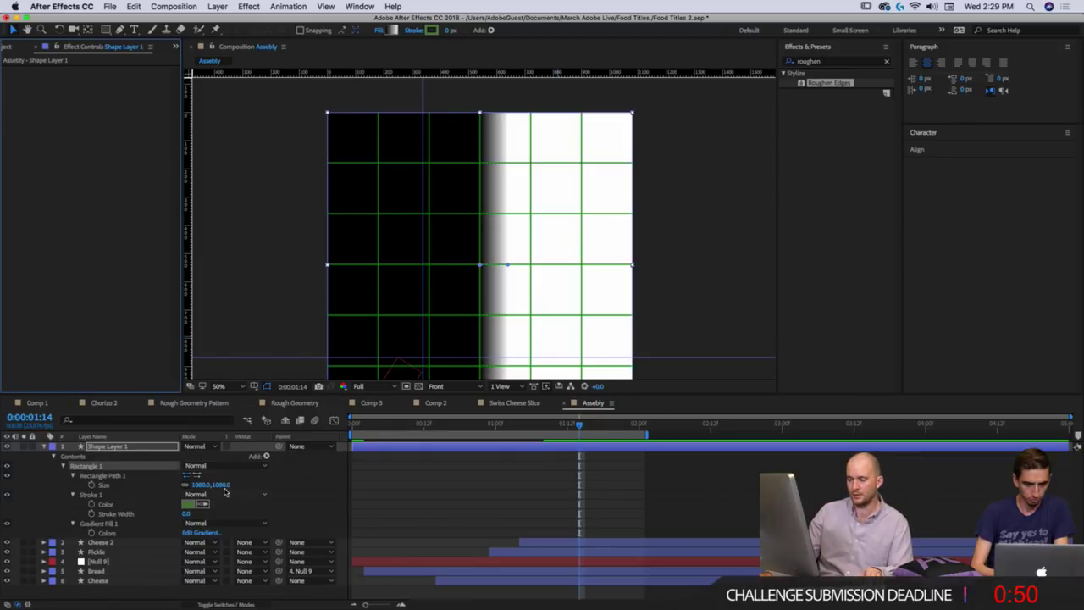
{"action": "mouse_move", "coordinate": [190, 488]}
{"action": "left_mouse_down"}
{"action": "mouse_move", "coordinate": [93, 496]}
{"action": "mouse_move", "coordinate": [182, 491]}
{"action": "left_mouse_up"}
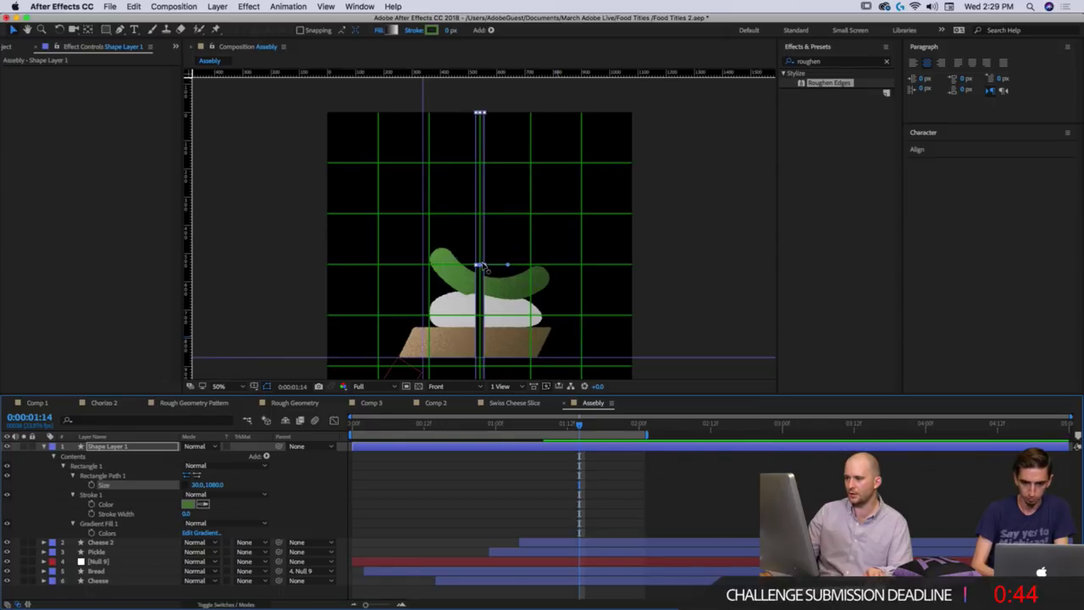
Move the gradient fill's start and end points to opposite edges of the thin bar so the gradient spans its width.
{"action": "left_click_drag", "start_coordinate": [480, 265], "coordinate": [477, 272]}
{"action": "scroll", "coordinate": [508, 267], "scroll_direction": "up", "scroll_amount": 2}
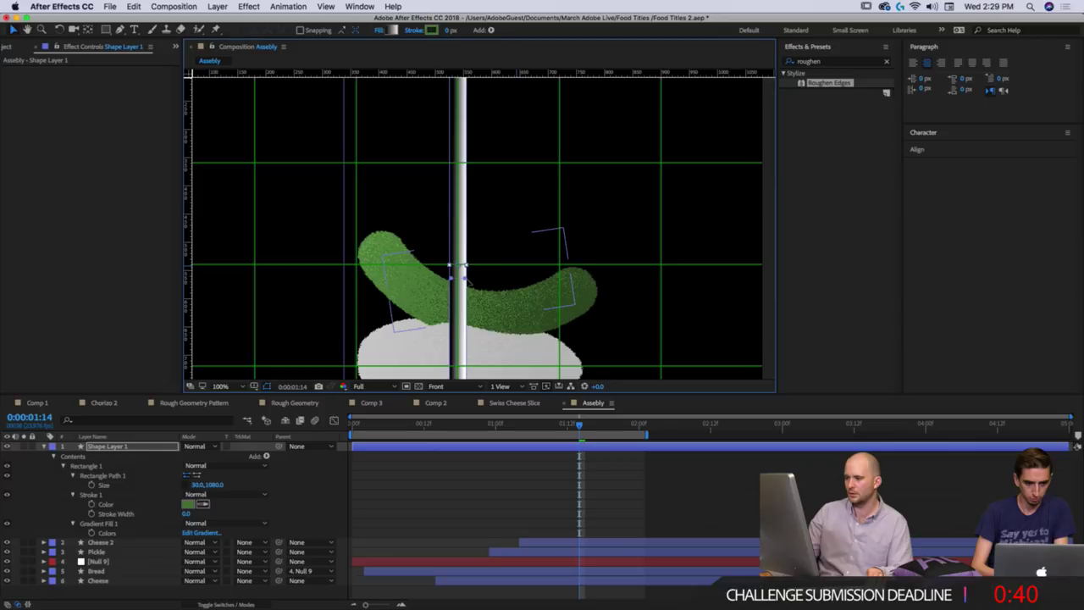
{"action": "scroll", "coordinate": [457, 281], "scroll_direction": "down", "scroll_amount": 2}
{"action": "left_click", "coordinate": [504, 467]}
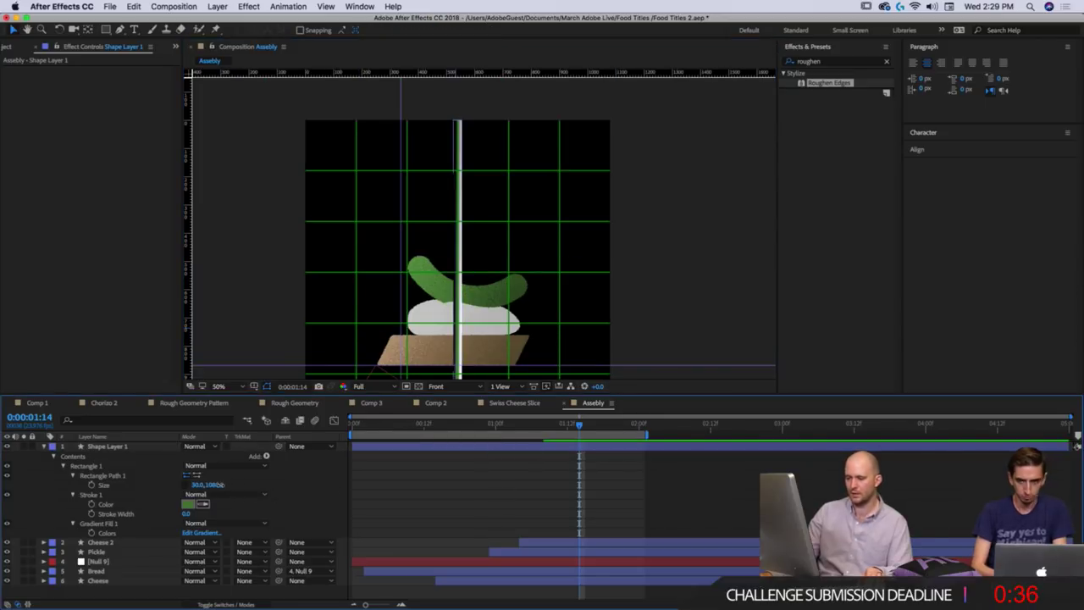
Shorten the bar by setting the rectangle's height to 550.
{"action": "mouse_move", "coordinate": [216, 484]}
{"action": "left_mouse_down"}
{"action": "mouse_move", "coordinate": [195, 490]}
{"action": "mouse_move", "coordinate": [211, 487]}
{"action": "left_mouse_up"}
{"action": "left_click", "coordinate": [549, 474]}
{"action": "left_click", "coordinate": [602, 458]}
Move the anchor point of Shape Layer 1 to the bottom end of the bar.
{"action": "left_click", "coordinate": [572, 448]}
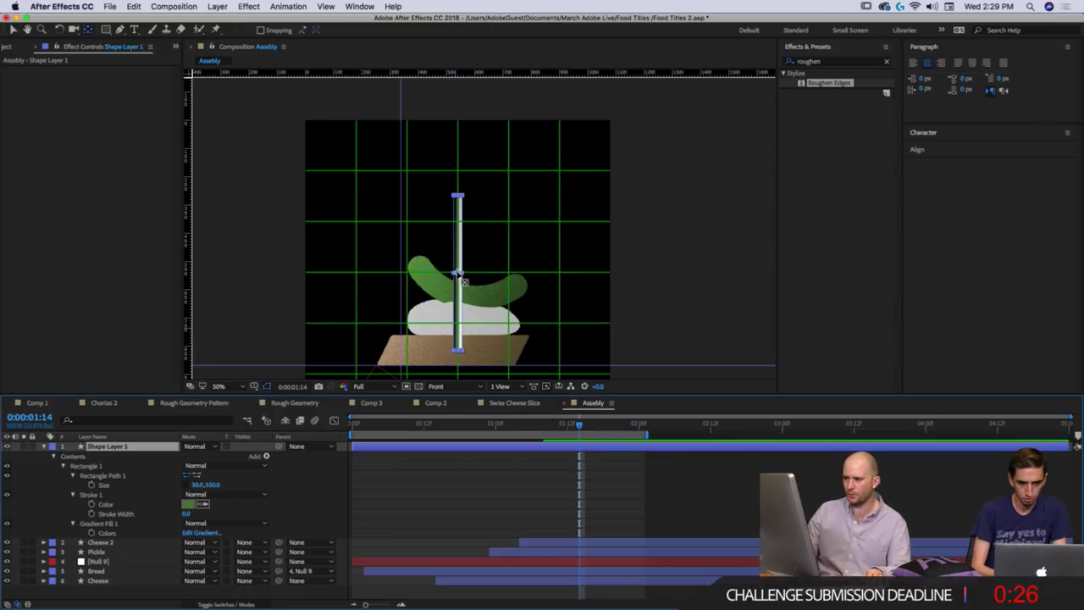
{"action": "key", "text": "y"}
{"action": "mouse_move", "coordinate": [458, 273]}
{"action": "left_mouse_down"}
{"action": "mouse_move", "coordinate": [464, 361]}
{"action": "mouse_move", "coordinate": [498, 274]}
{"action": "mouse_move", "coordinate": [532, 225]}
{"action": "left_mouse_up"}
{"action": "key", "text": "v"}
{"action": "key", "text": "super+z"}
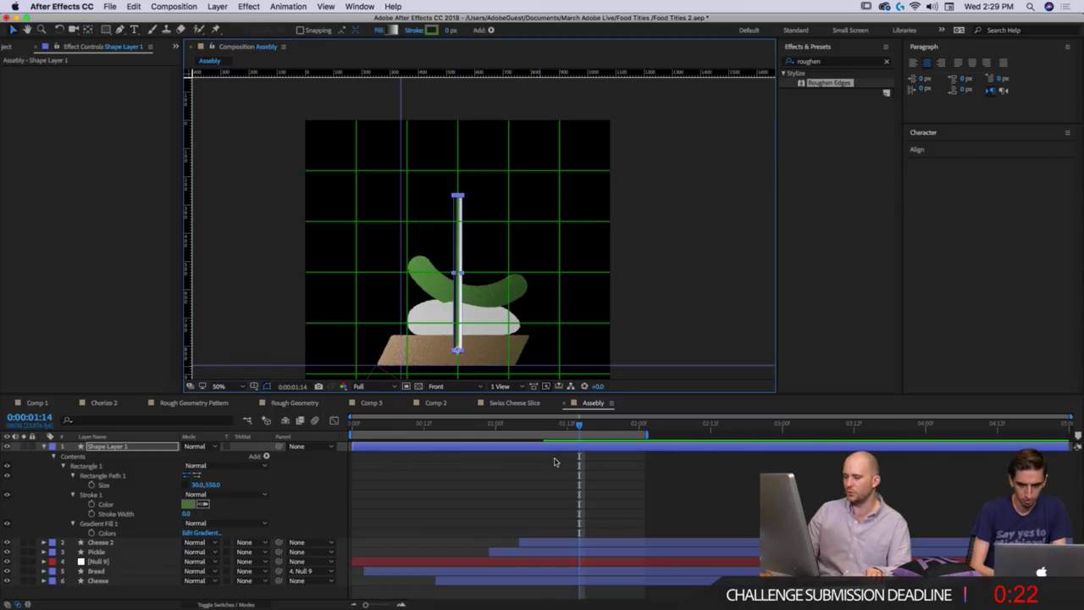
Extend the work area past two seconds and make Shape Layer 1 start at 0:00:01:08.
{"action": "left_click_drag", "start_coordinate": [386, 444], "coordinate": [741, 435]}
{"action": "left_click_drag", "start_coordinate": [596, 449], "coordinate": [537, 436]}
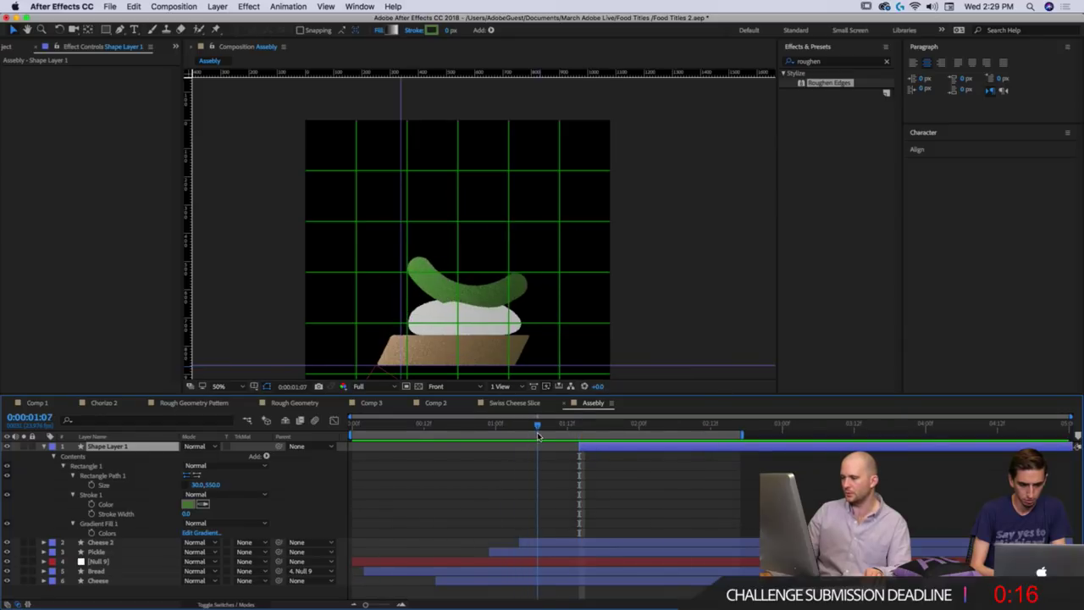
{"action": "left_click_drag", "start_coordinate": [600, 449], "coordinate": [574, 450]}
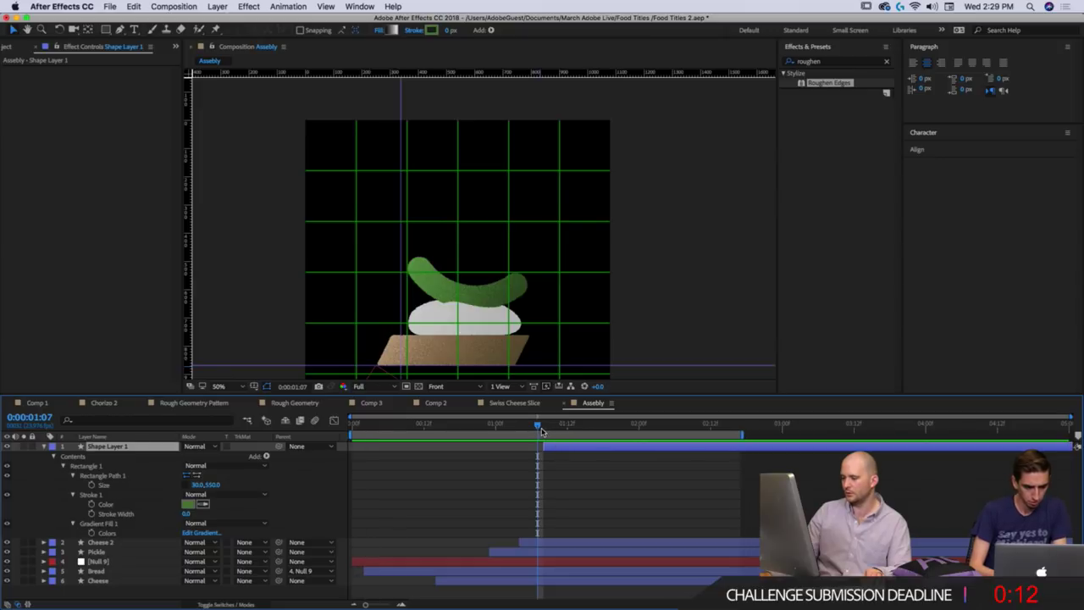
{"action": "left_click", "coordinate": [542, 430]}
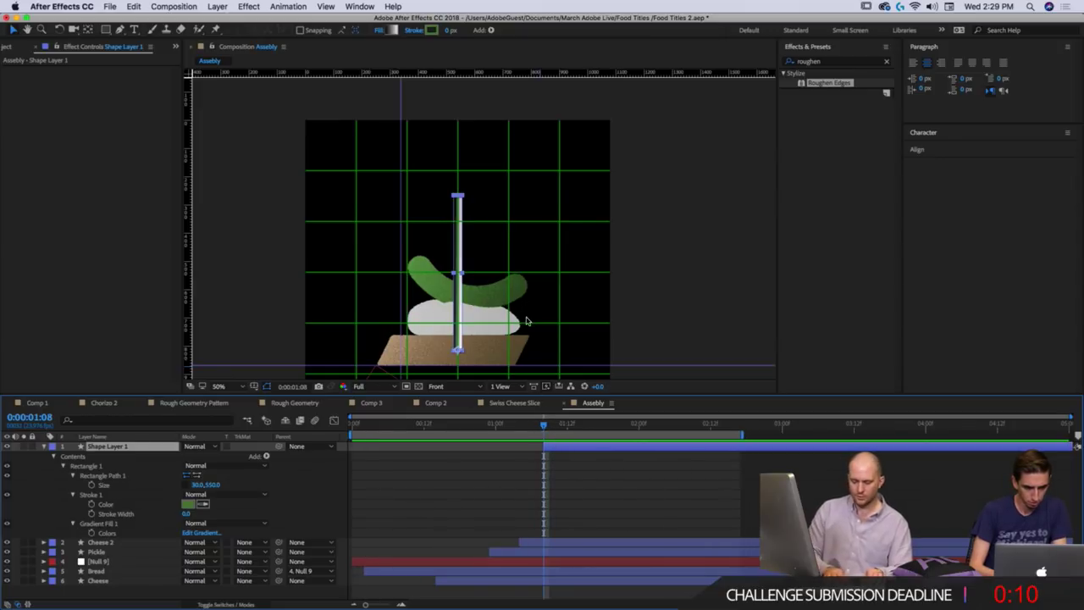
Show the bar's Position and Rotation, rotate it to 22.6° and place it above the sandwich at 768, 184.9.
{"action": "key", "text": "p"}
{"action": "key", "text": "shift+r"}
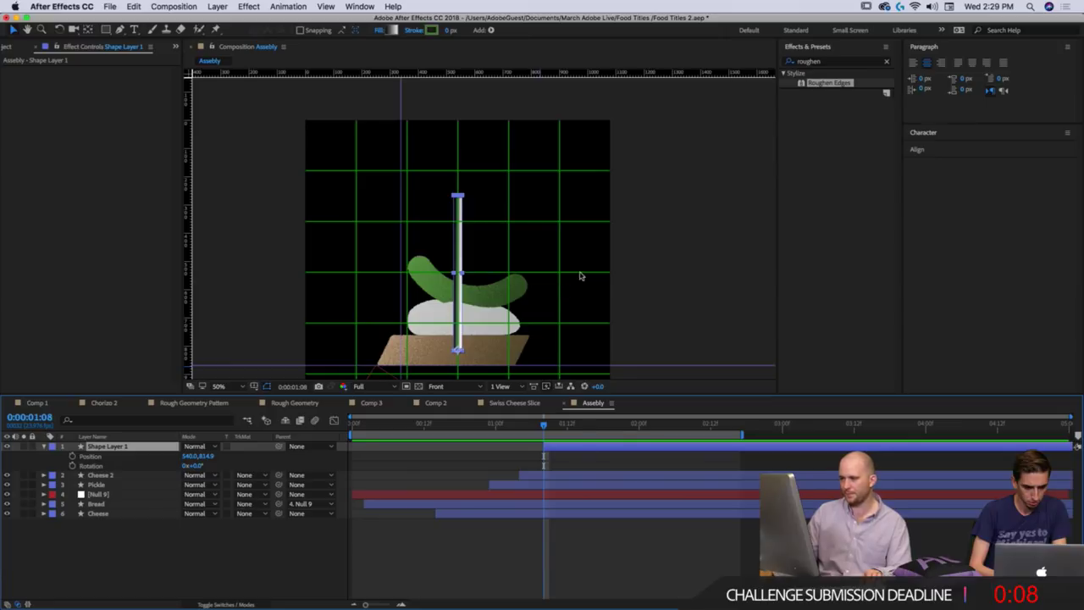
{"action": "left_click_drag", "start_coordinate": [461, 230], "coordinate": [543, 126]}
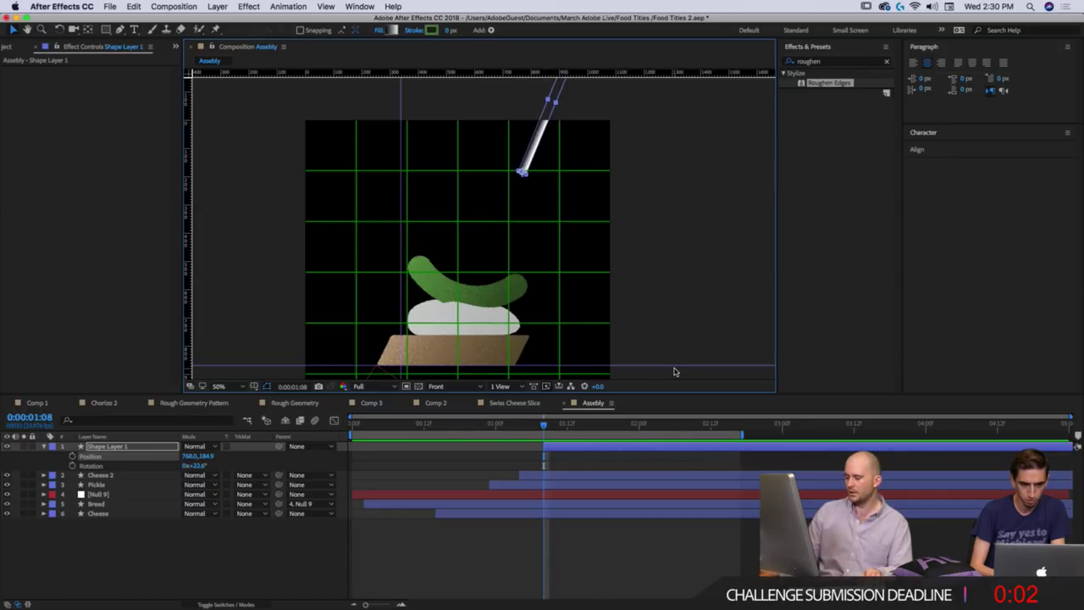
Start Position and Rotation keyframes for the bar, Shape Layer 1, at 0:00:01:08.
{"action": "left_click", "coordinate": [70, 464]}
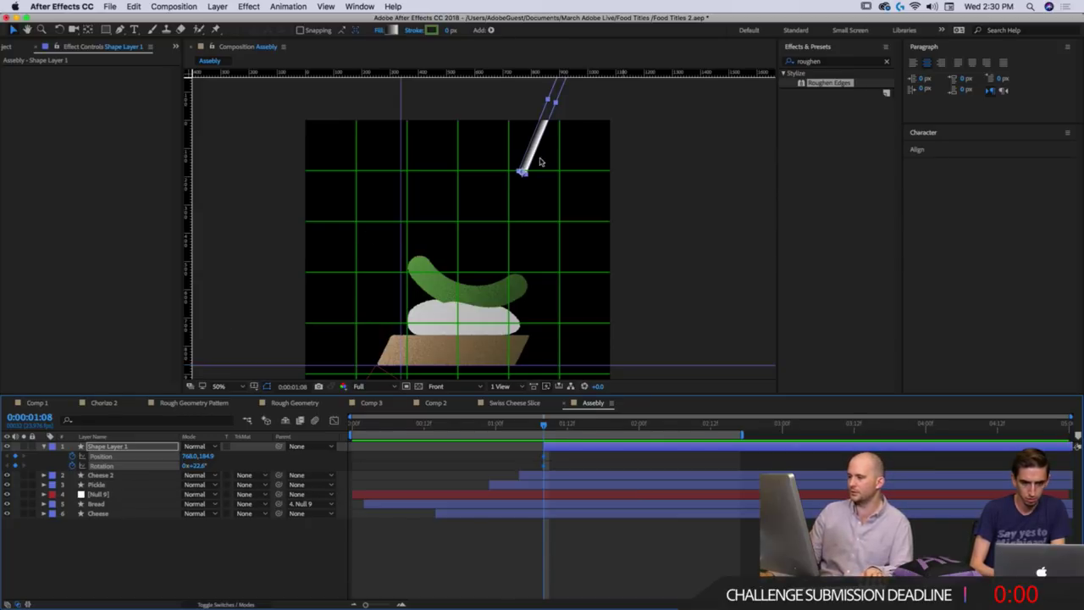
{"action": "left_click_drag", "start_coordinate": [530, 150], "coordinate": [537, 99]}
{"action": "key", "text": "super+z"}
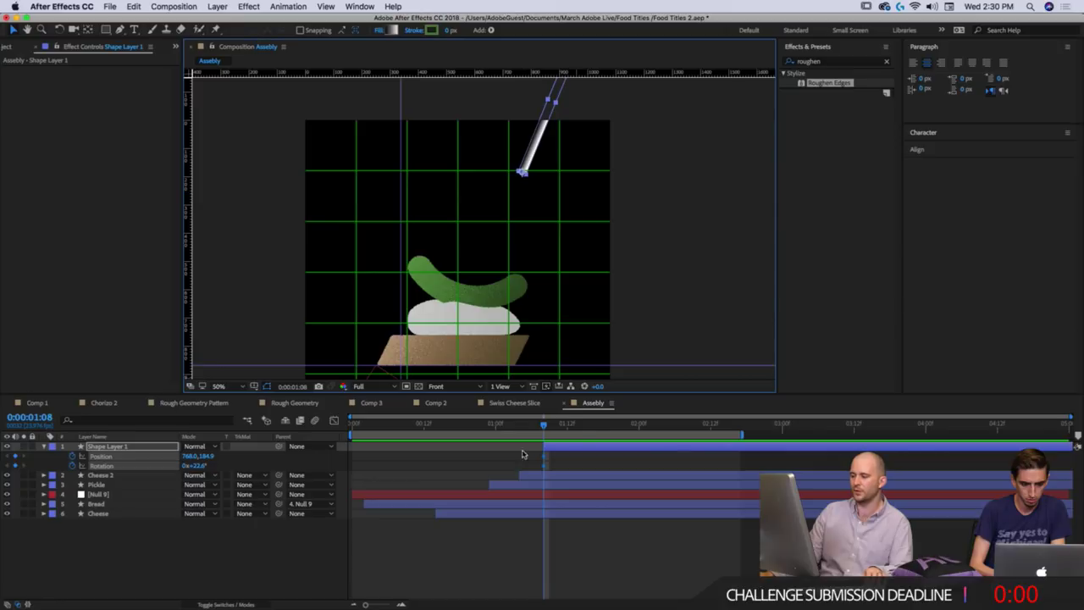
Keyframe the bar's entry by moving it down into the sandwich to Position 508, 810.9 at 0:00:01:13.
{"action": "left_click_drag", "start_coordinate": [544, 427], "coordinate": [544, 430]}
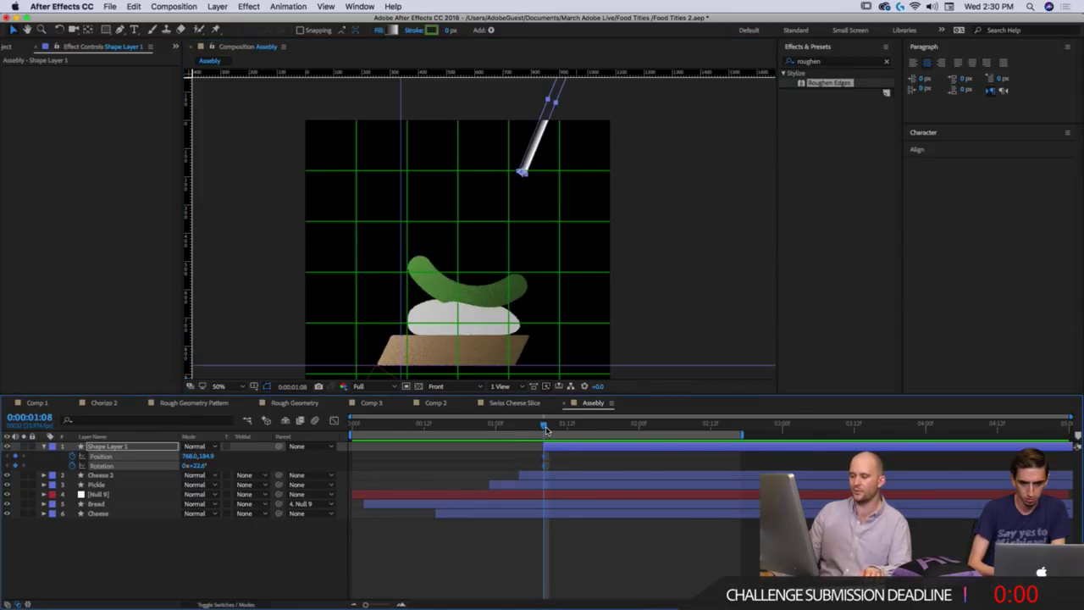
{"action": "key", "text": "Page_Down"}
{"action": "key", "text": "Page_Down"}
{"action": "key", "text": "Page_Down"}
{"action": "key", "text": "Page_Down"}
{"action": "key", "text": "Page_Down"}
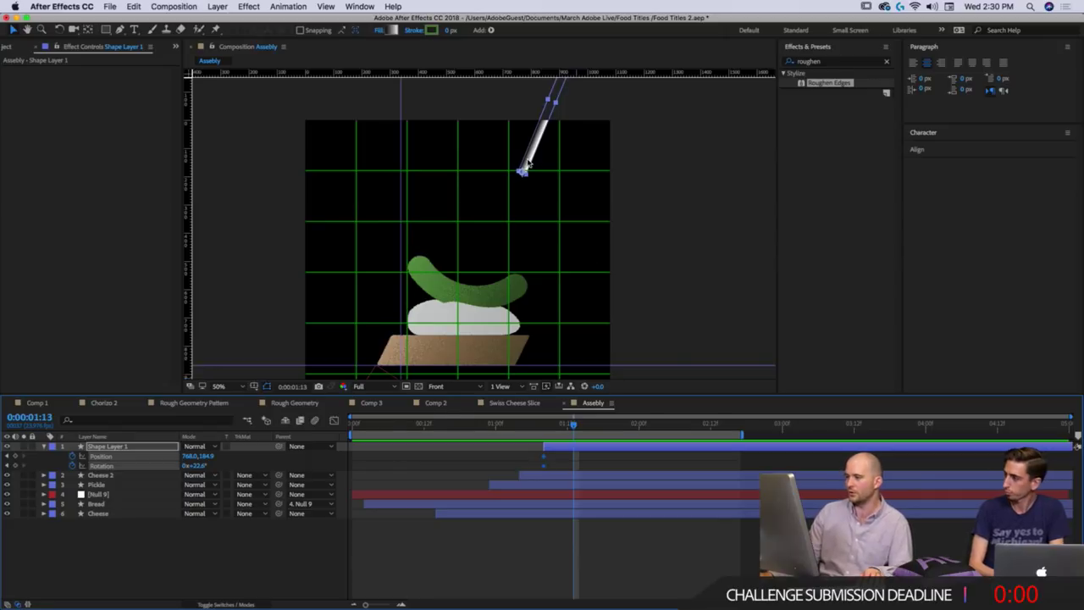
{"action": "left_click_drag", "start_coordinate": [520, 173], "coordinate": [455, 342]}
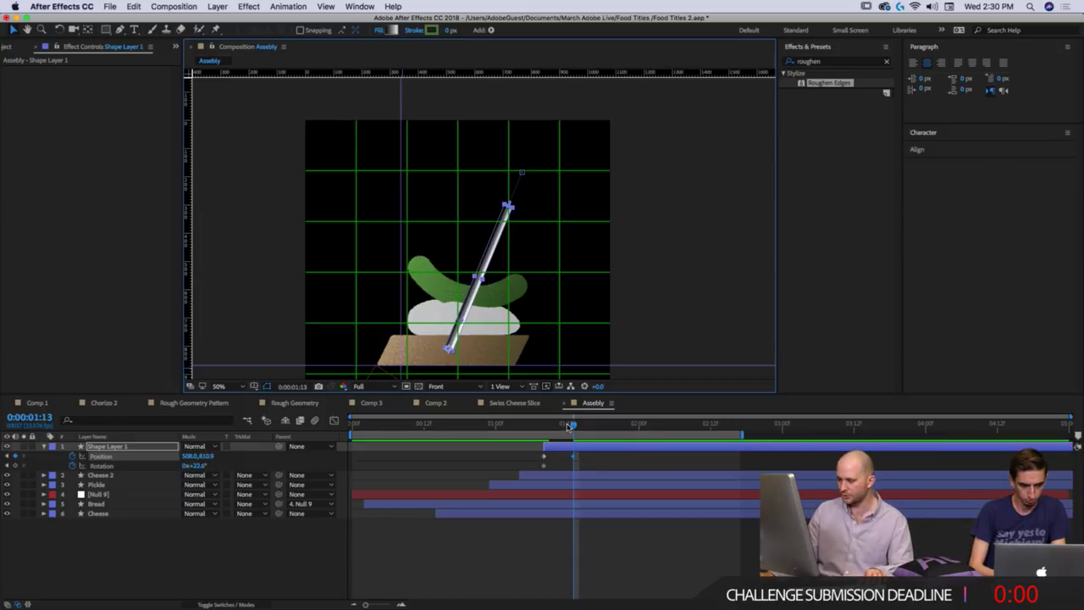
Retime the bar's final Position keyframe to 0:00:01:12 and preview its entry.
{"action": "mouse_move", "coordinate": [573, 426]}
{"action": "left_mouse_down"}
{"action": "mouse_move", "coordinate": [552, 437]}
{"action": "mouse_move", "coordinate": [581, 460]}
{"action": "left_mouse_up"}
{"action": "left_click", "coordinate": [538, 432]}
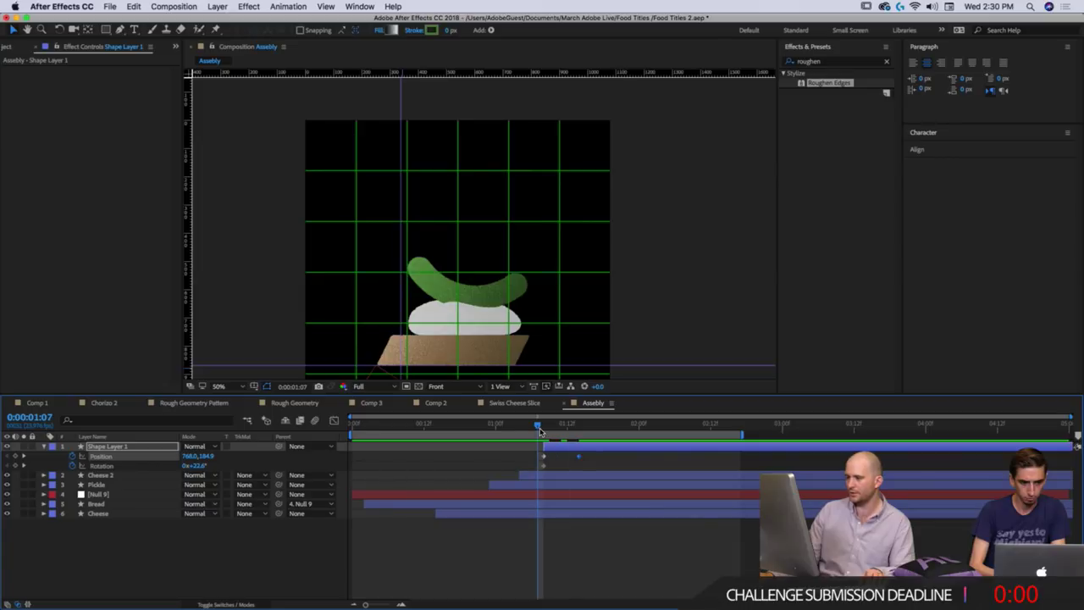
{"action": "left_click_drag", "start_coordinate": [576, 457], "coordinate": [566, 456]}
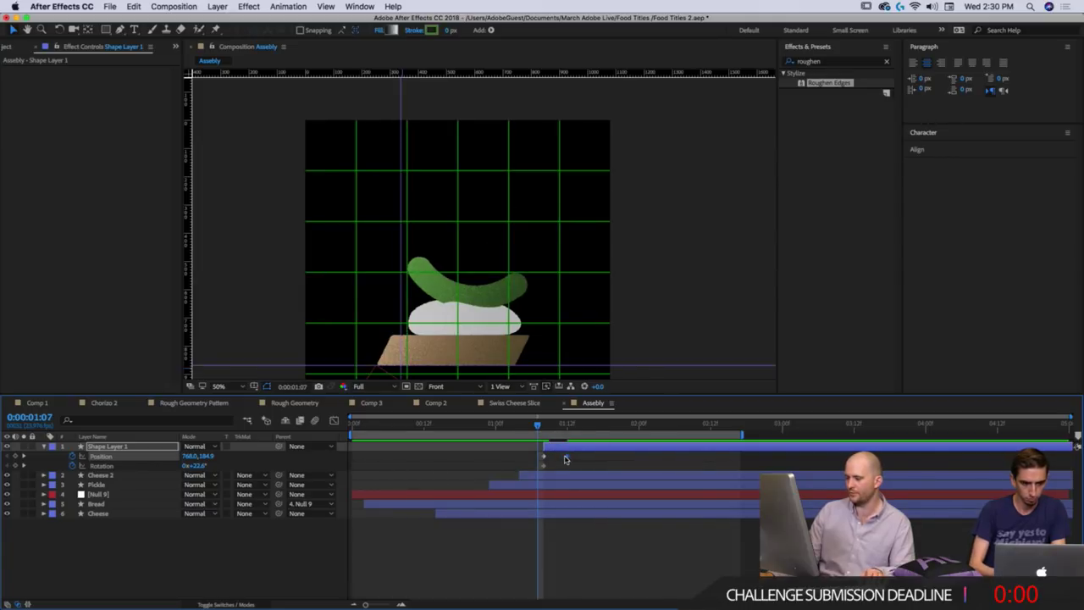
{"action": "key", "text": "space"}
{"action": "key", "text": "space"}
{"action": "left_click", "coordinate": [503, 428]}
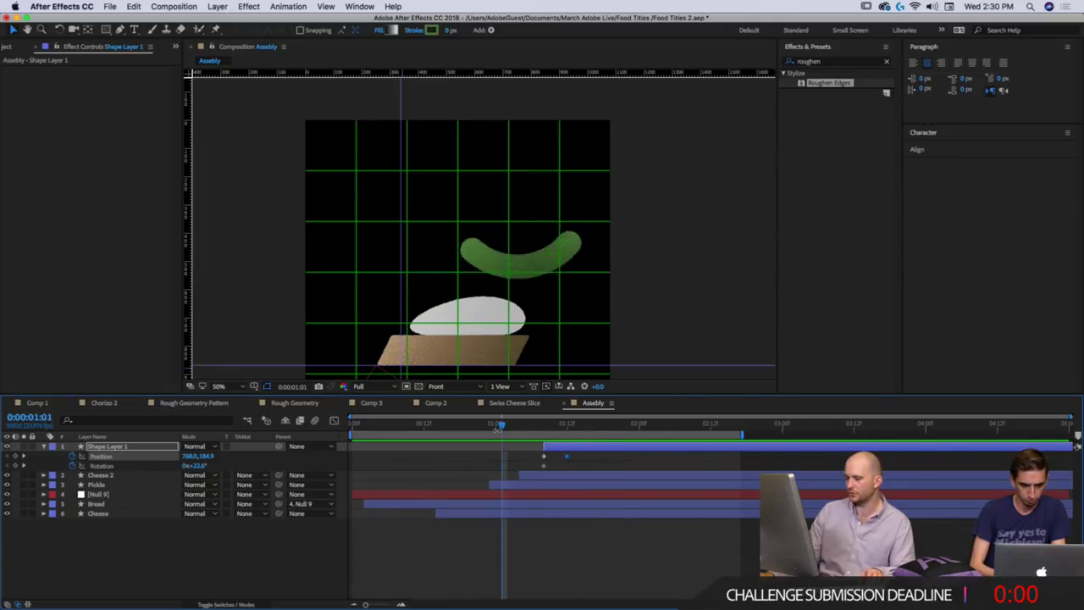
{"action": "key", "text": "space"}
{"action": "key", "text": "space"}
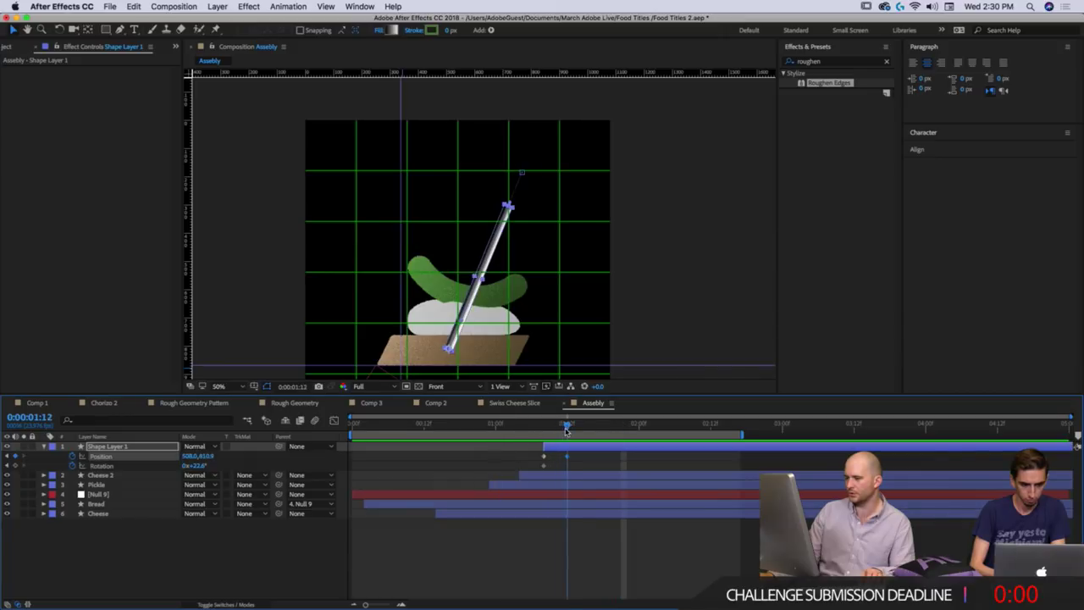
Delay the final Position keyframe to 0:00:01:14, add one at 0:00:01:11 with the bar at 595, 608.4, and preview.
{"action": "left_click", "coordinate": [560, 426]}
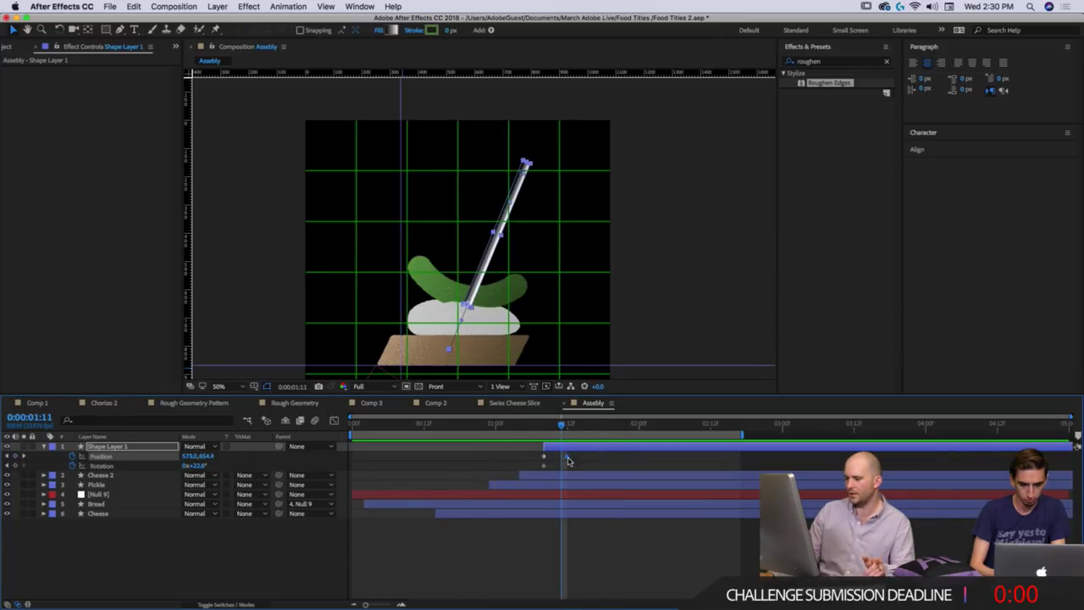
{"action": "left_click_drag", "start_coordinate": [568, 457], "coordinate": [562, 458]}
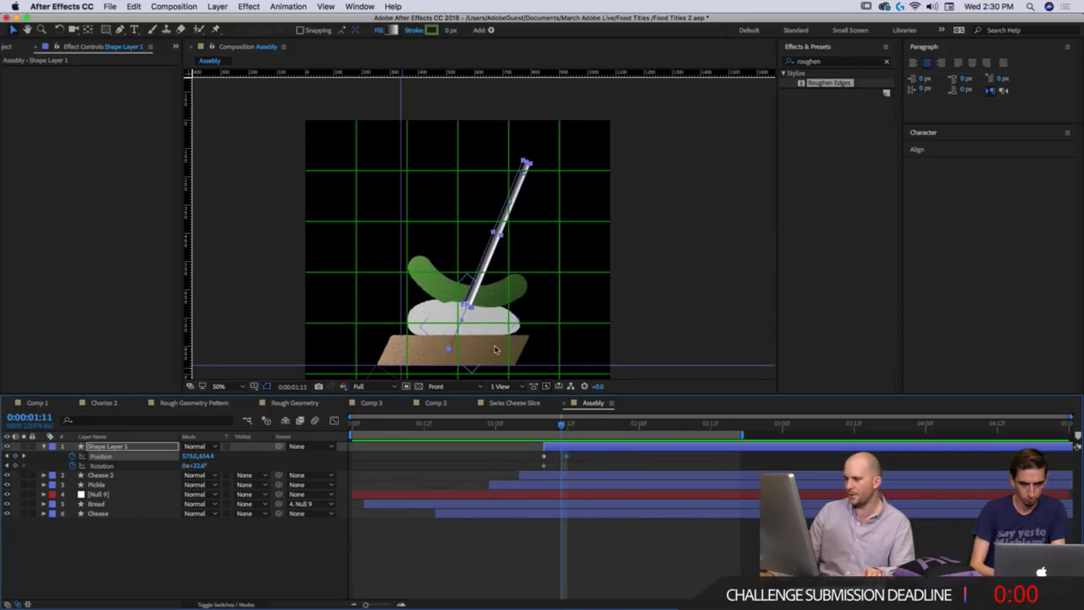
{"action": "left_click_drag", "start_coordinate": [479, 280], "coordinate": [486, 269]}
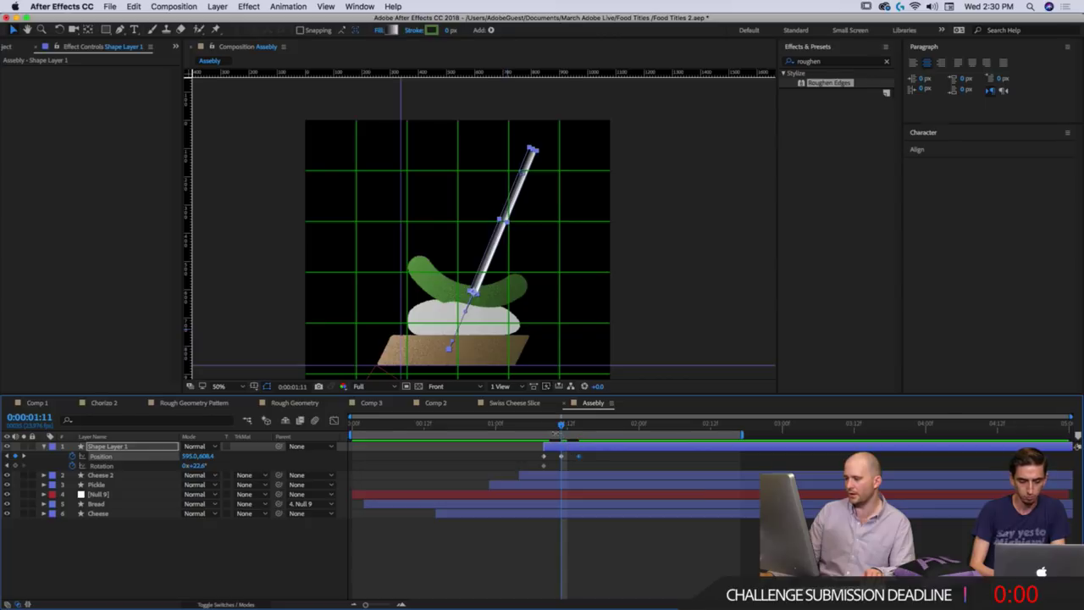
{"action": "left_click", "coordinate": [537, 427]}
{"action": "key", "text": "space"}
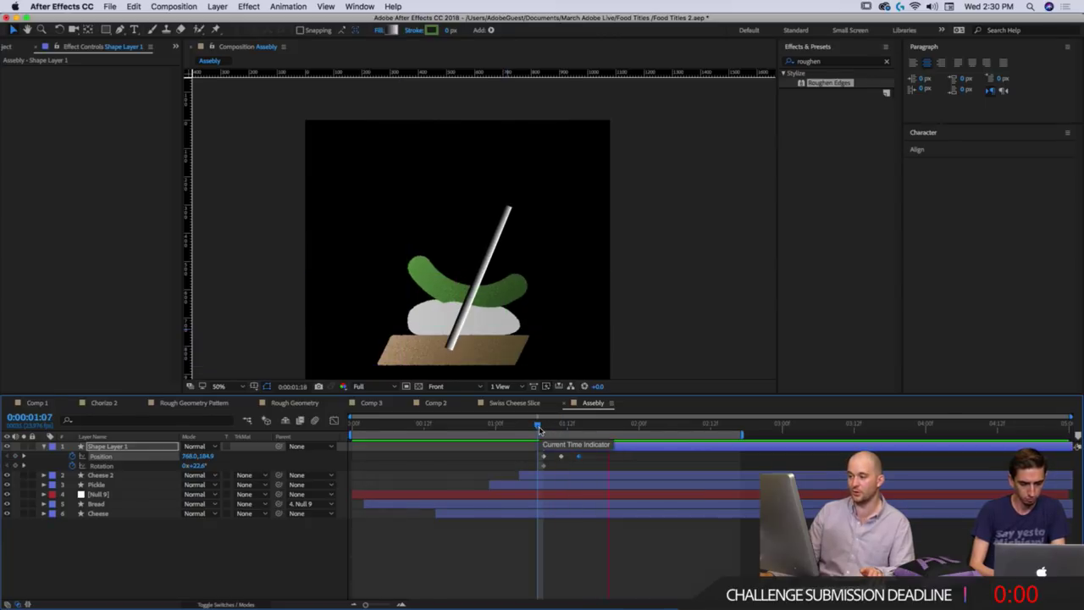
Move the bar's last two Position keyframes one frame earlier and preview the faster entry.
{"action": "left_click_drag", "start_coordinate": [539, 428], "coordinate": [555, 458]}
{"action": "left_click", "coordinate": [542, 430]}
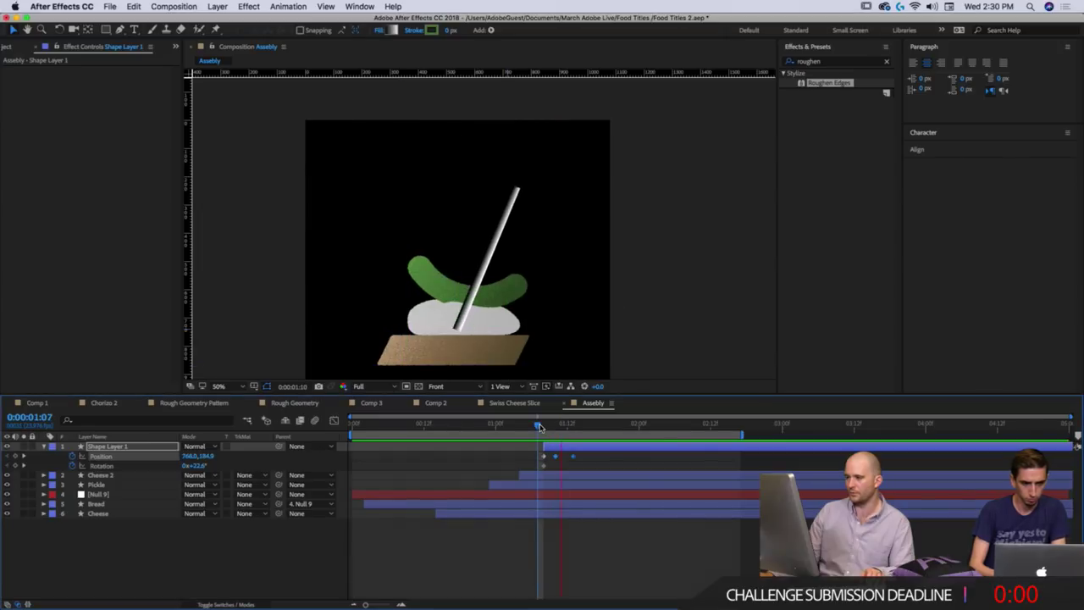
{"action": "key", "text": "space"}
{"action": "key", "text": "space"}
Ease the bar's final Position keyframe, move it to 0:00:01:12, and preview the assembly.
{"action": "left_click", "coordinate": [577, 456]}
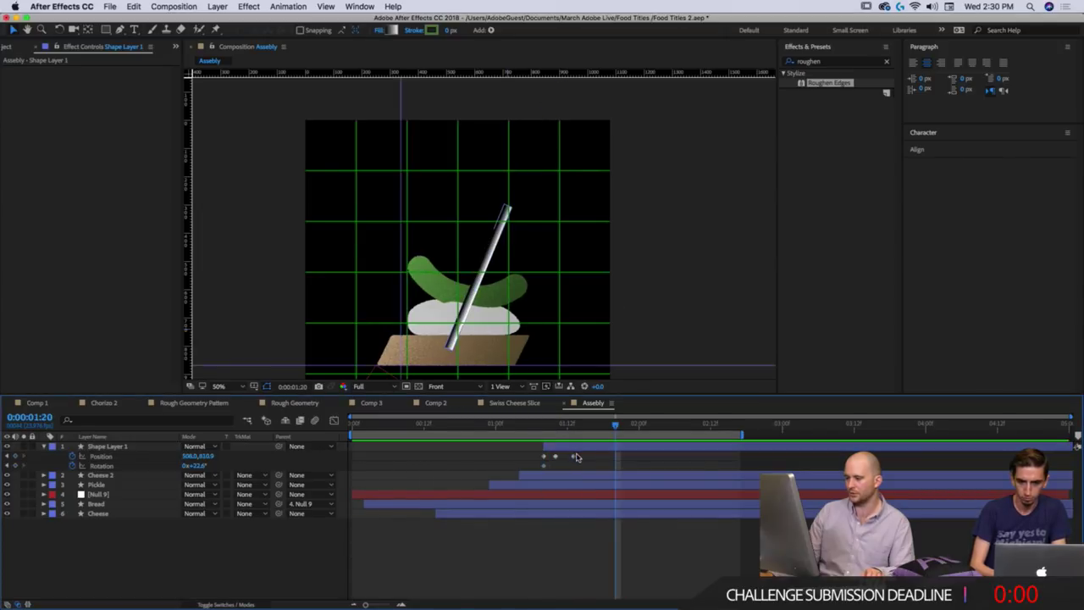
{"action": "left_click", "coordinate": [573, 458]}
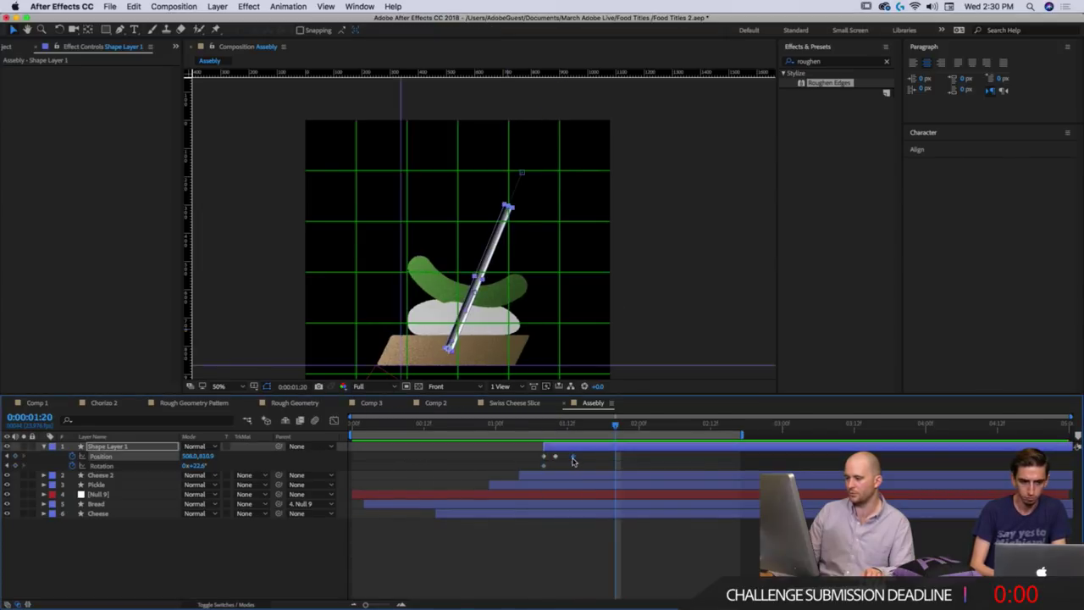
{"action": "left_click", "coordinate": [536, 427]}
{"action": "left_click_drag", "start_coordinate": [536, 428], "coordinate": [454, 429]}
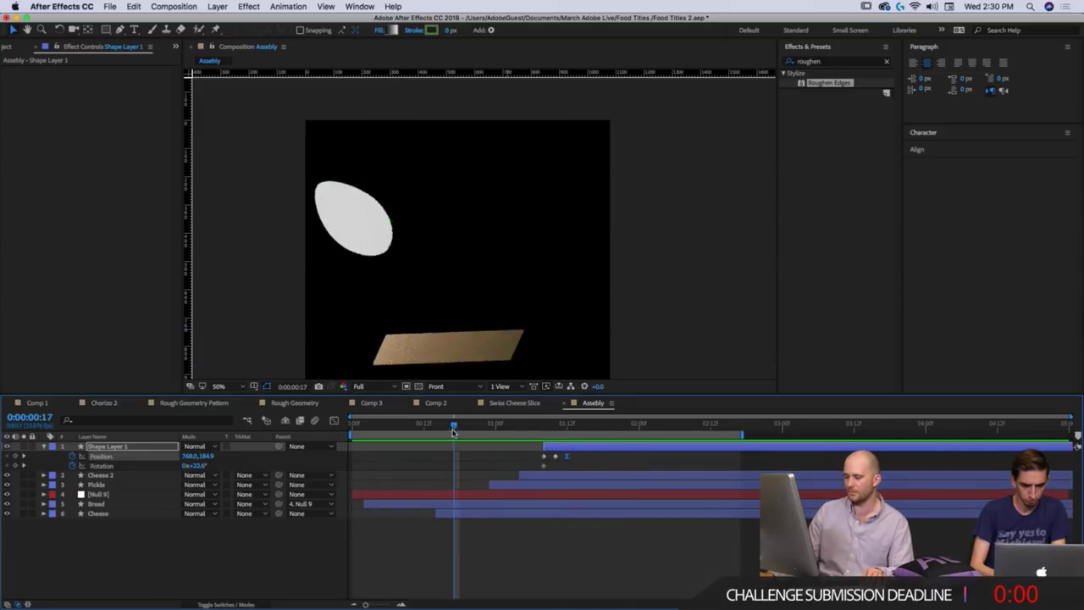
{"action": "key", "text": "space"}
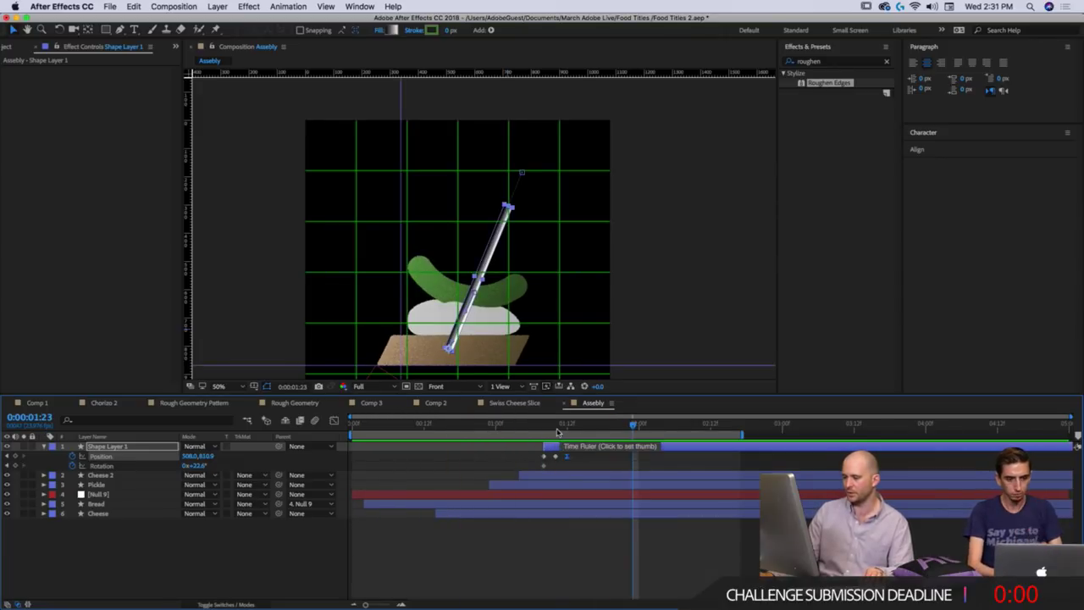
Copy the Noise HLS, Posterize, Tritone and Roughen Edges effects from the Bread layer to Shape Layer 1.
{"action": "mouse_move", "coordinate": [547, 434]}
{"action": "left_mouse_down"}
{"action": "mouse_move", "coordinate": [556, 433]}
{"action": "mouse_move", "coordinate": [529, 433]}
{"action": "left_mouse_up"}
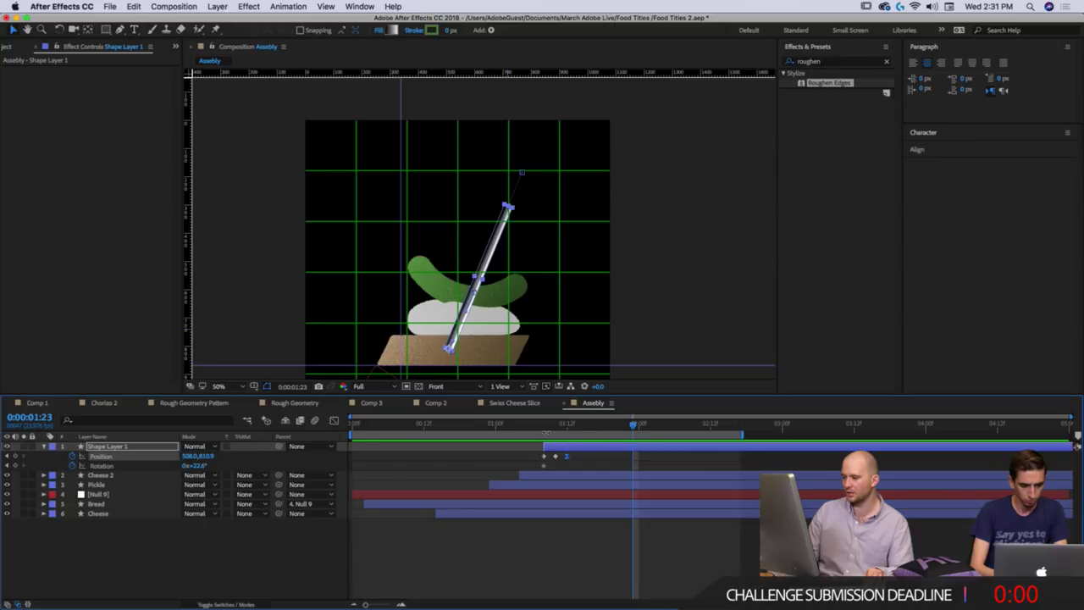
{"action": "left_click", "coordinate": [579, 427]}
{"action": "left_click", "coordinate": [524, 347]}
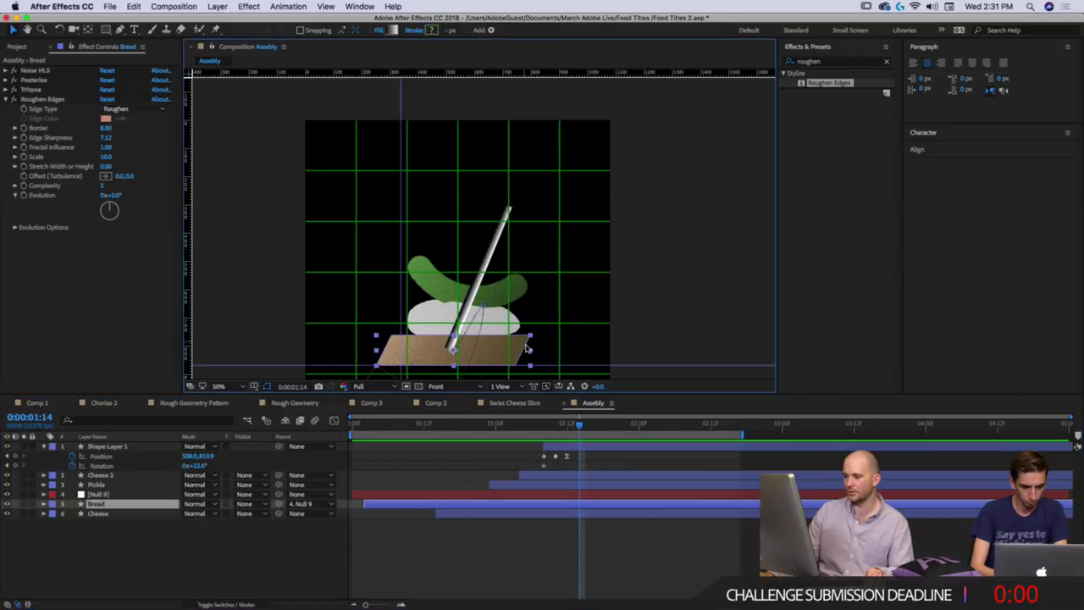
{"action": "left_click", "coordinate": [42, 70]}
{"action": "left_click", "coordinate": [49, 100], "text": "shift"}
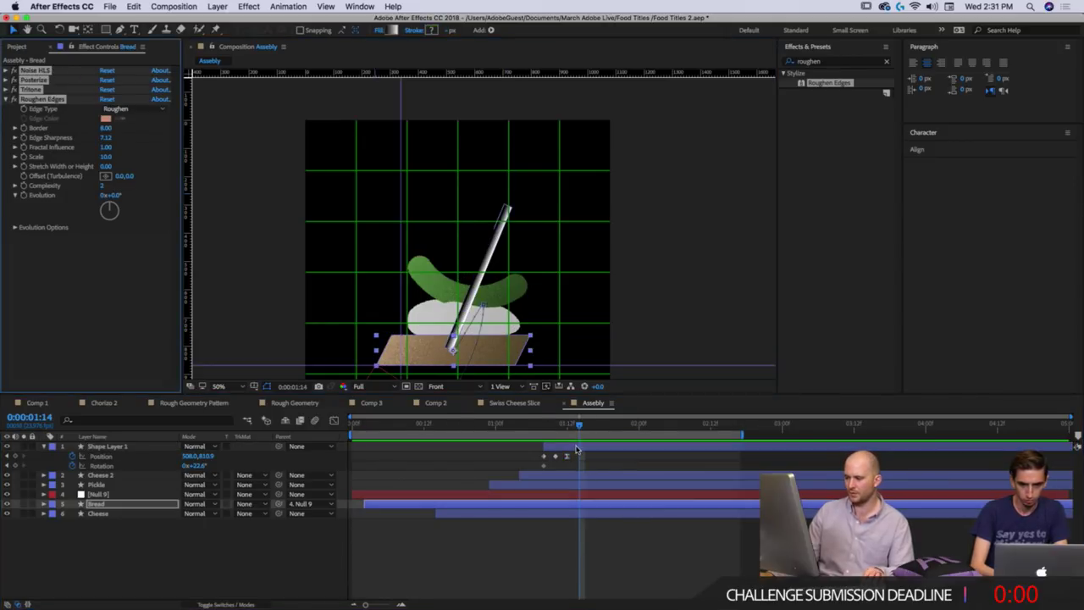
{"action": "left_click", "coordinate": [576, 447]}
{"action": "key", "text": "super+v"}
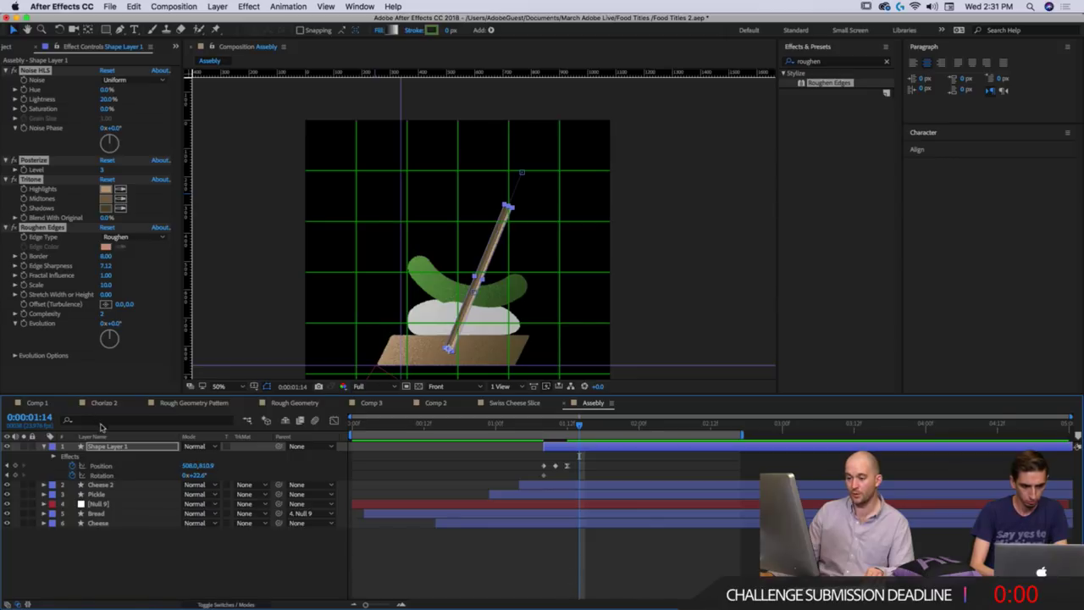
Move Shape Layer 1 below the Cheese layer in the stacking order and preview the bar entering behind the food.
{"action": "left_click_drag", "start_coordinate": [114, 451], "coordinate": [116, 535]}
{"action": "left_click", "coordinate": [310, 565]}
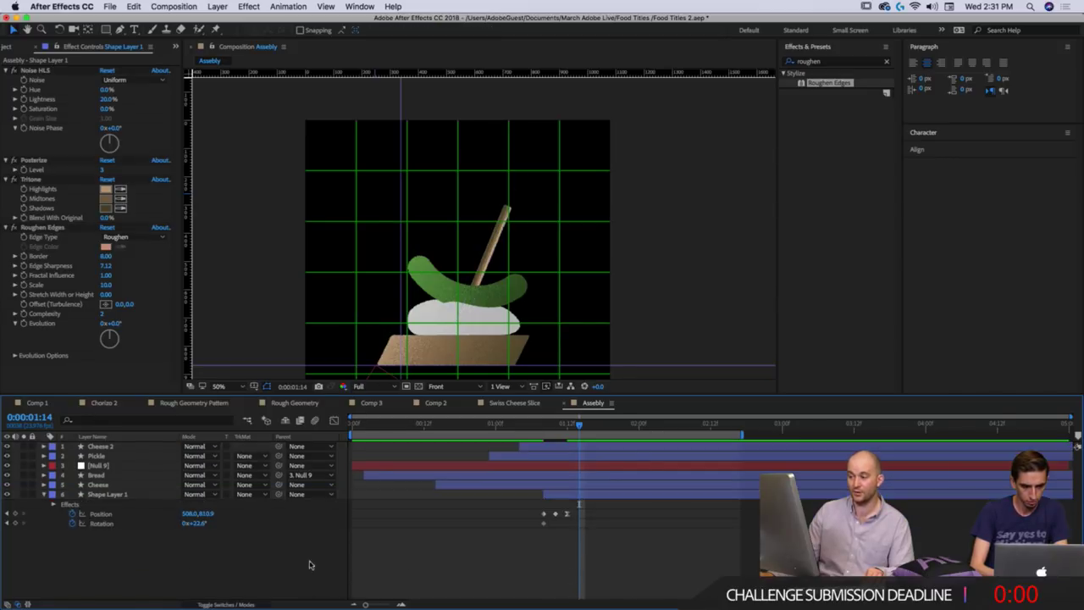
{"action": "key", "text": "space"}
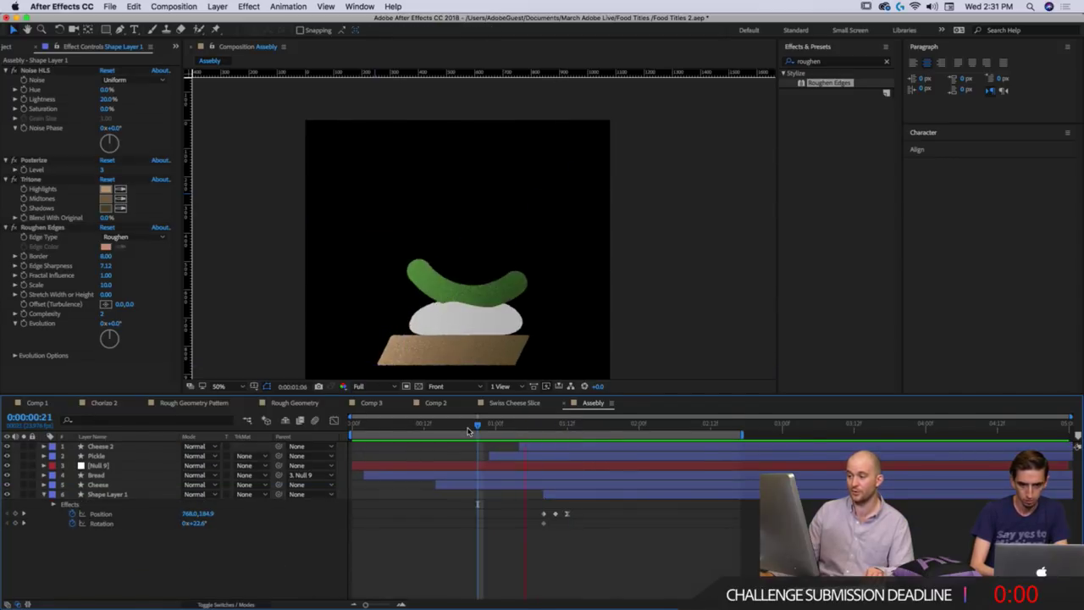
{"action": "left_click_drag", "start_coordinate": [554, 427], "coordinate": [532, 428]}
{"action": "key", "text": "space"}
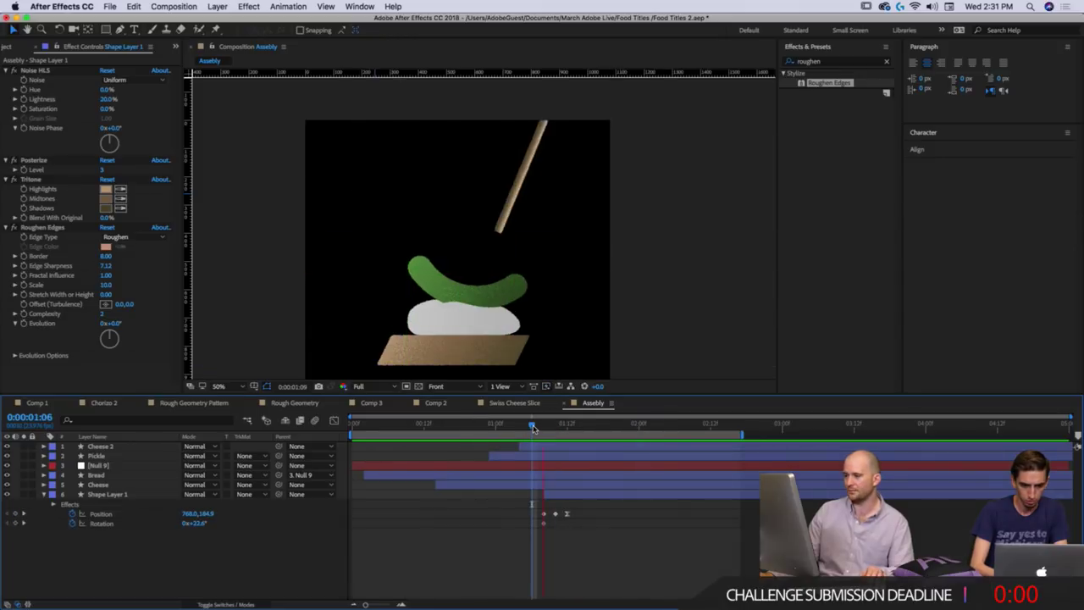
{"action": "key", "text": "space"}
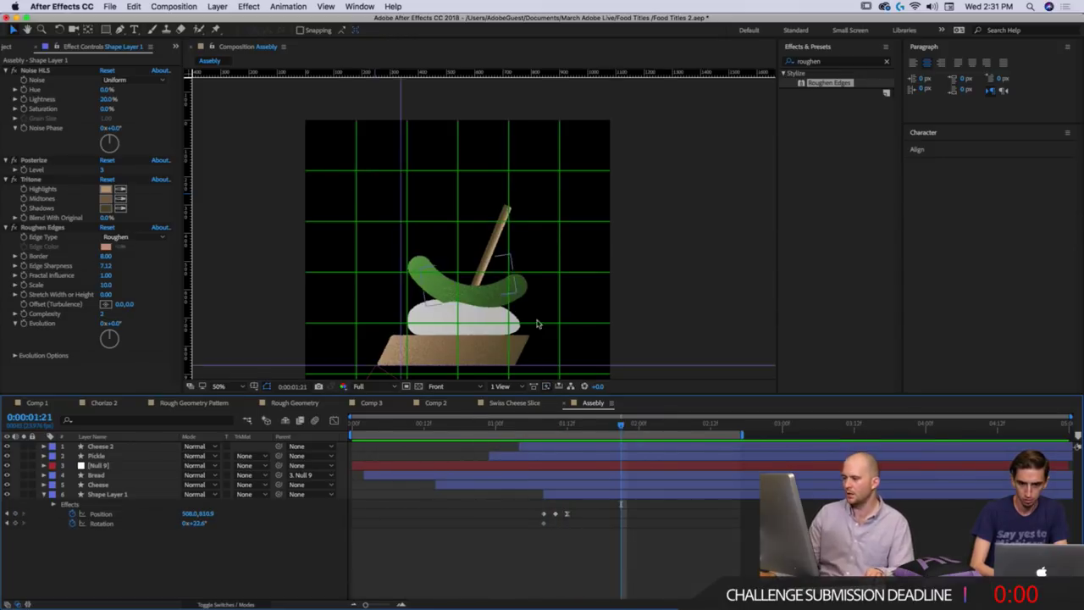
Show the Cheese 2 layer's Path keyframes, Position and Scale, and set the current time to 0:00:01:08.
{"action": "mouse_move", "coordinate": [556, 429]}
{"action": "left_mouse_down"}
{"action": "mouse_move", "coordinate": [544, 429]}
{"action": "mouse_move", "coordinate": [569, 431]}
{"action": "left_mouse_up"}
{"action": "left_click", "coordinate": [567, 446]}
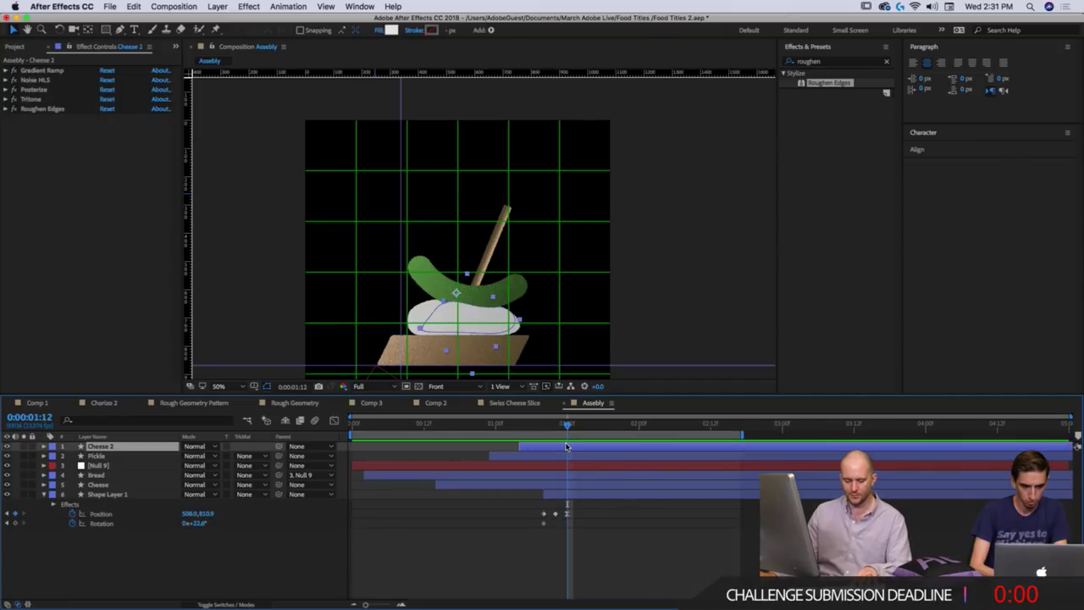
{"action": "key", "text": "u"}
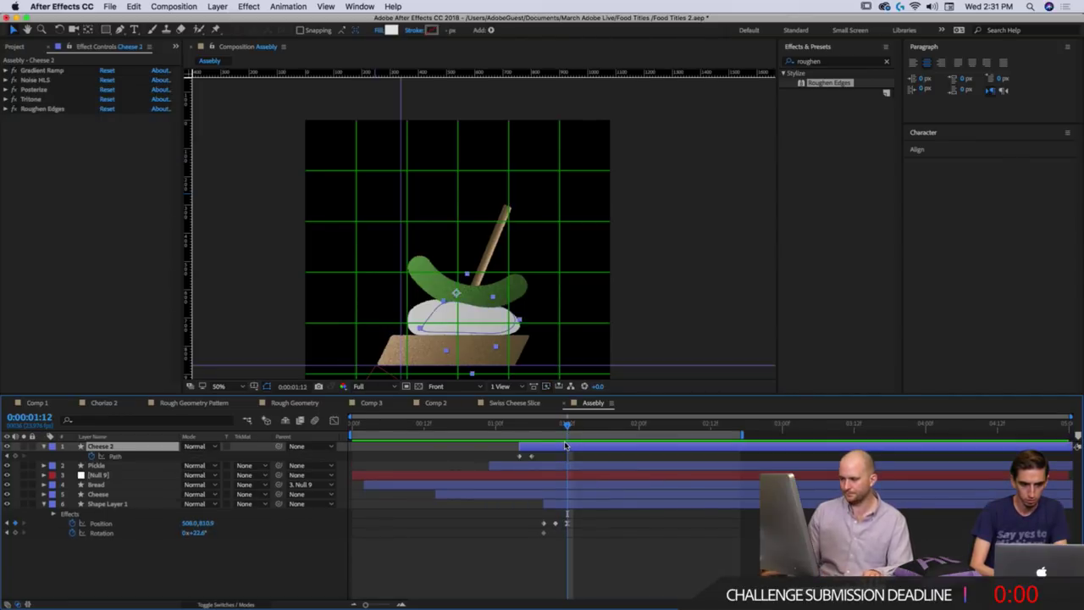
{"action": "key", "text": "alt+shift+p"}
{"action": "key", "text": "alt+shift+s"}
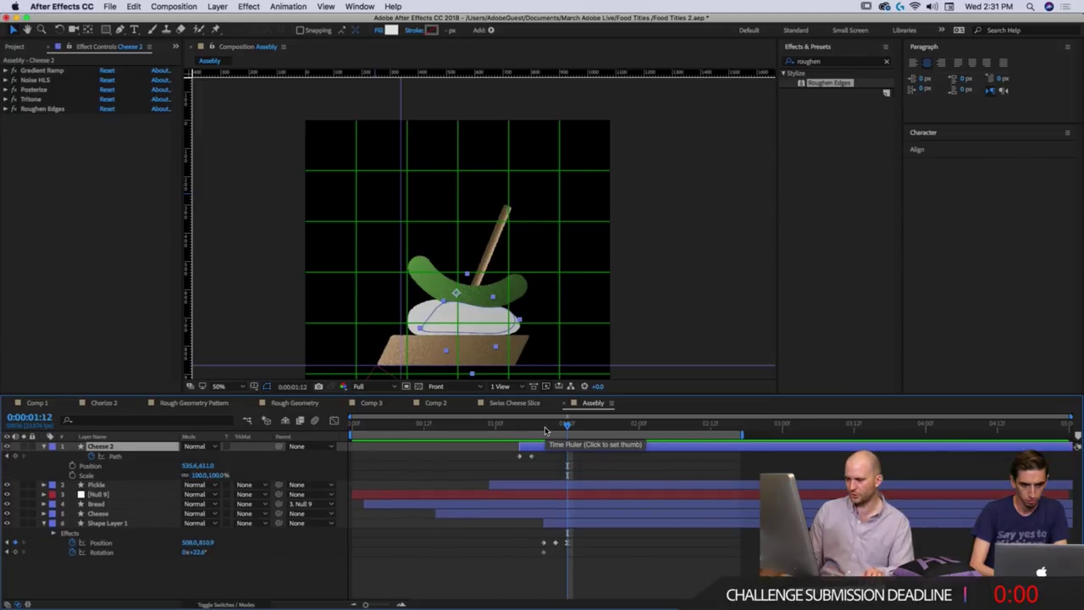
{"action": "left_click", "coordinate": [532, 425]}
{"action": "left_click_drag", "start_coordinate": [532, 425], "coordinate": [543, 426]}
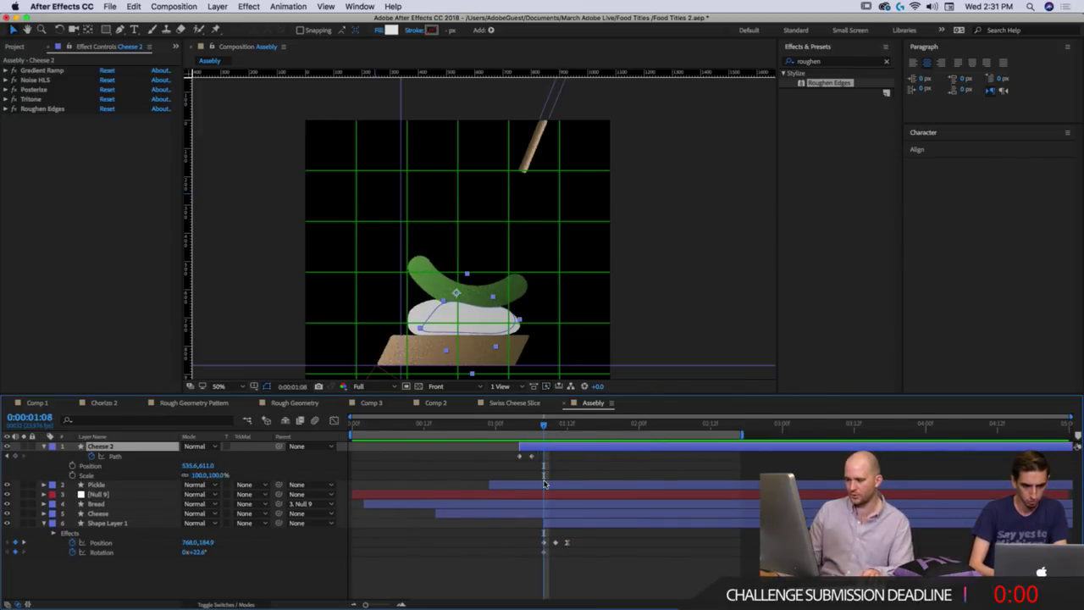
Rename Shape Layer 1 as Toothpick.
{"action": "left_click", "coordinate": [119, 522]}
{"action": "key", "text": "Return"}
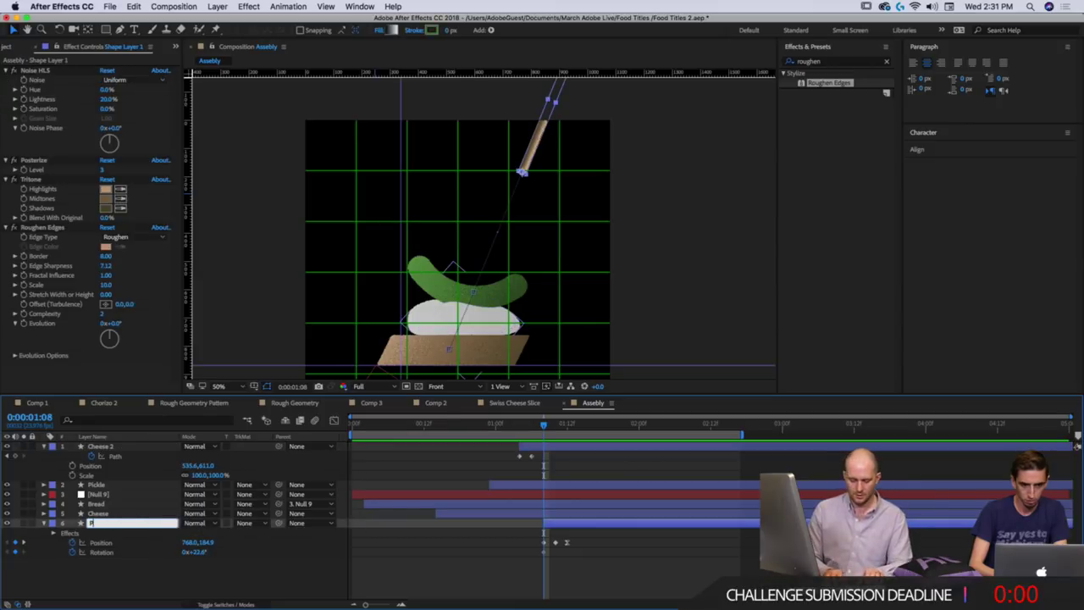
{"action": "type", "text": "Toothpi"}
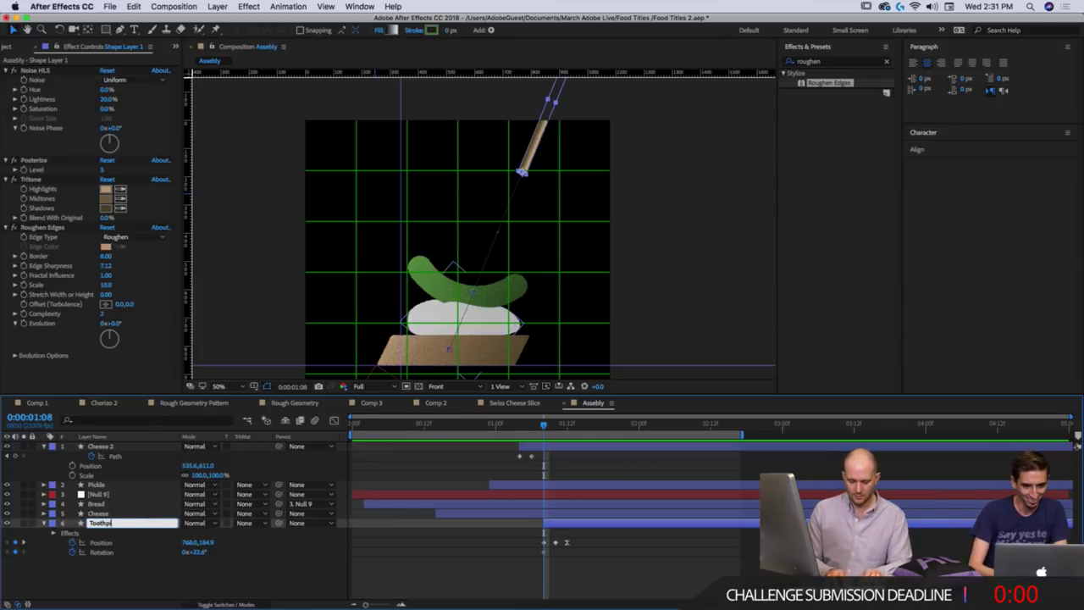
{"action": "type", "text": "ck"}
{"action": "key", "text": "Return"}
Show only the Toothpick layer's keyframed properties and set the current time to 0:00:01:12.
{"action": "key", "text": "u"}
{"action": "key", "text": "u"}
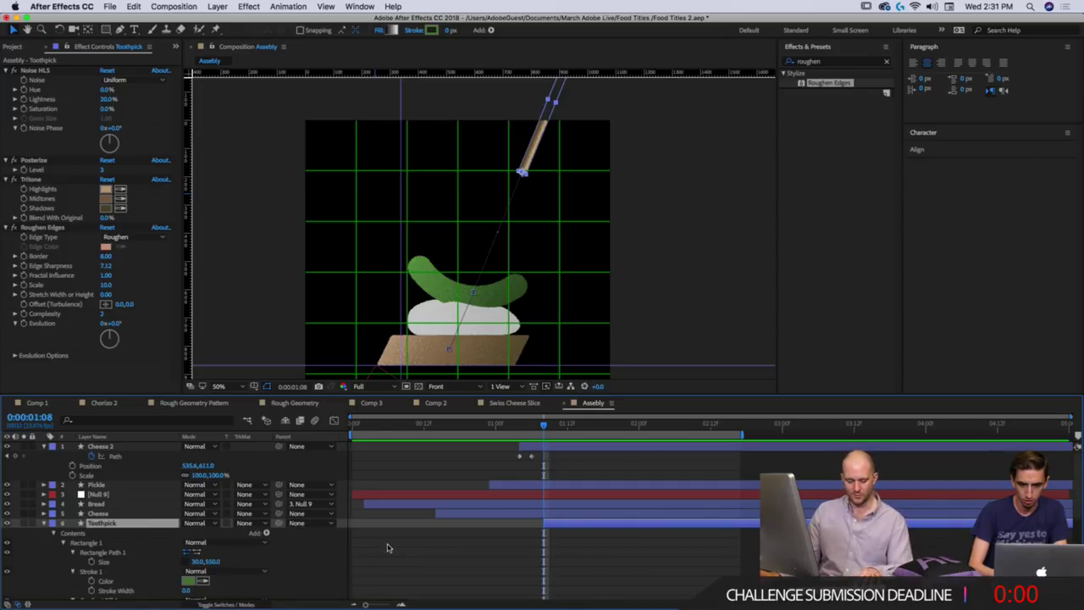
{"action": "key", "text": "u"}
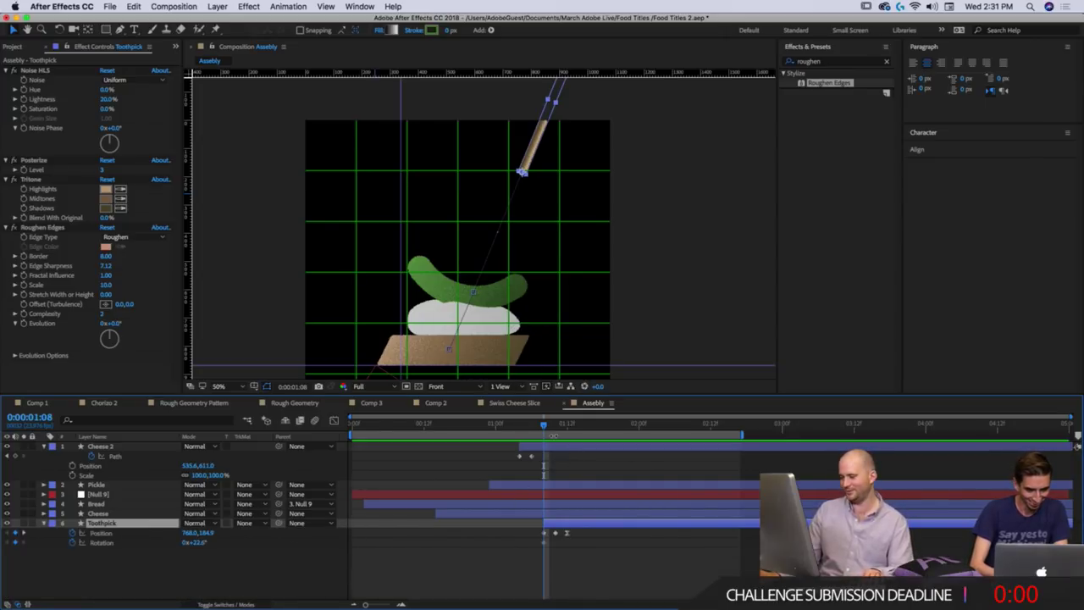
{"action": "left_click_drag", "start_coordinate": [553, 435], "coordinate": [566, 435]}
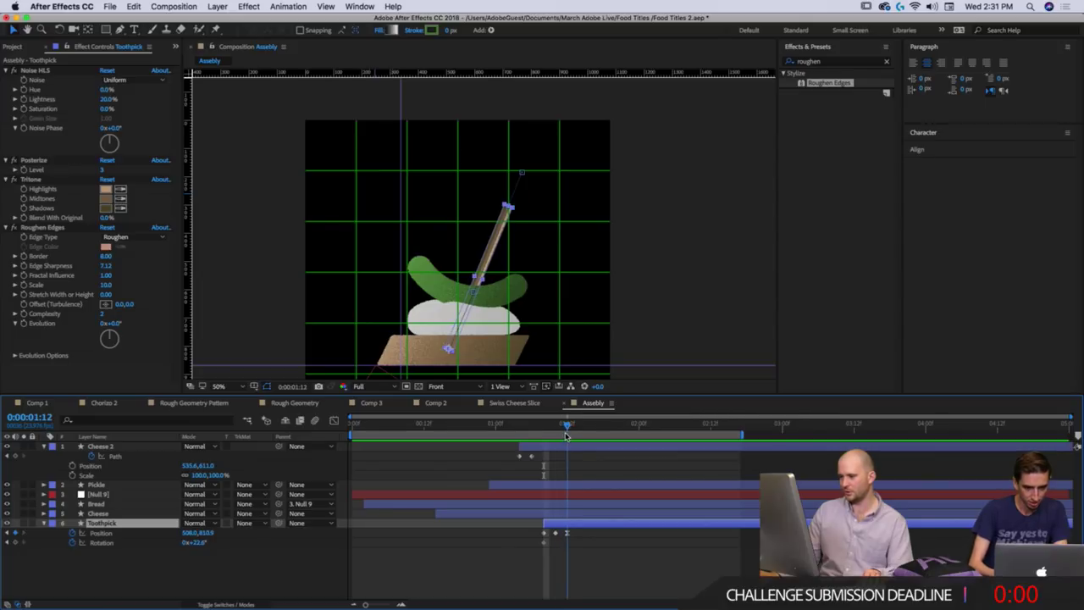
Try a toothpick wobble by moving its Rotation keyframe to 0:00:01:11 and rotating it to 18.4° at 0:00:01:15.
{"action": "left_click_drag", "start_coordinate": [588, 529], "coordinate": [538, 533]}
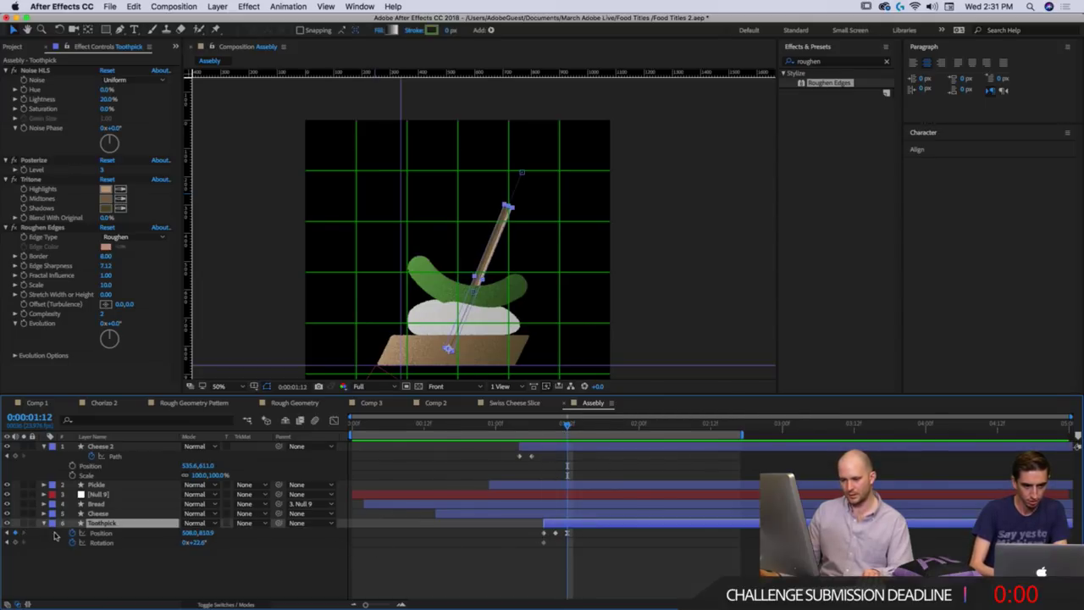
{"action": "left_click", "coordinate": [567, 548]}
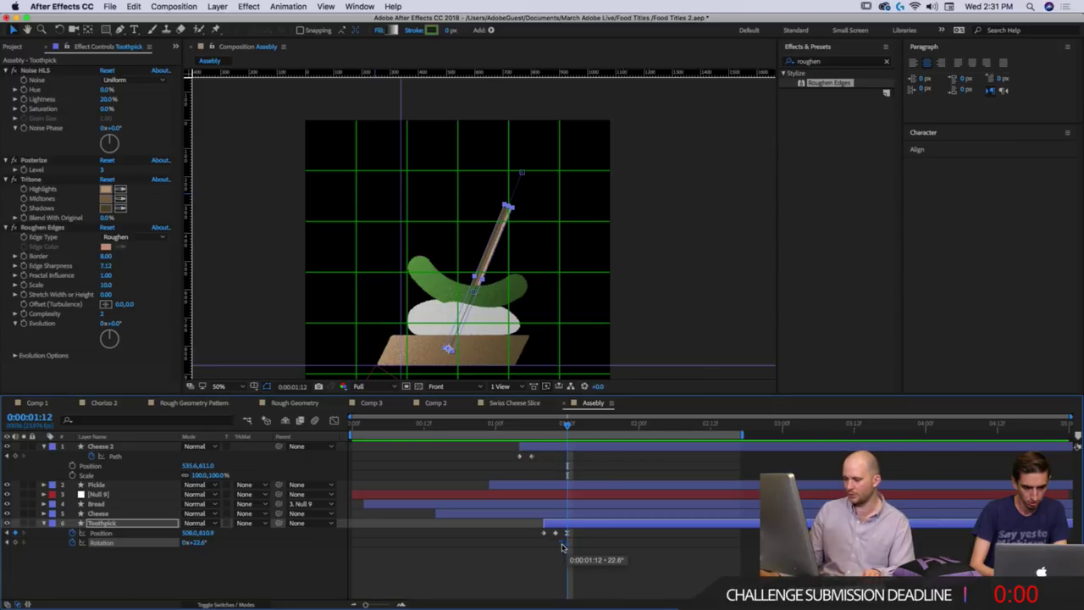
{"action": "left_click", "coordinate": [579, 432]}
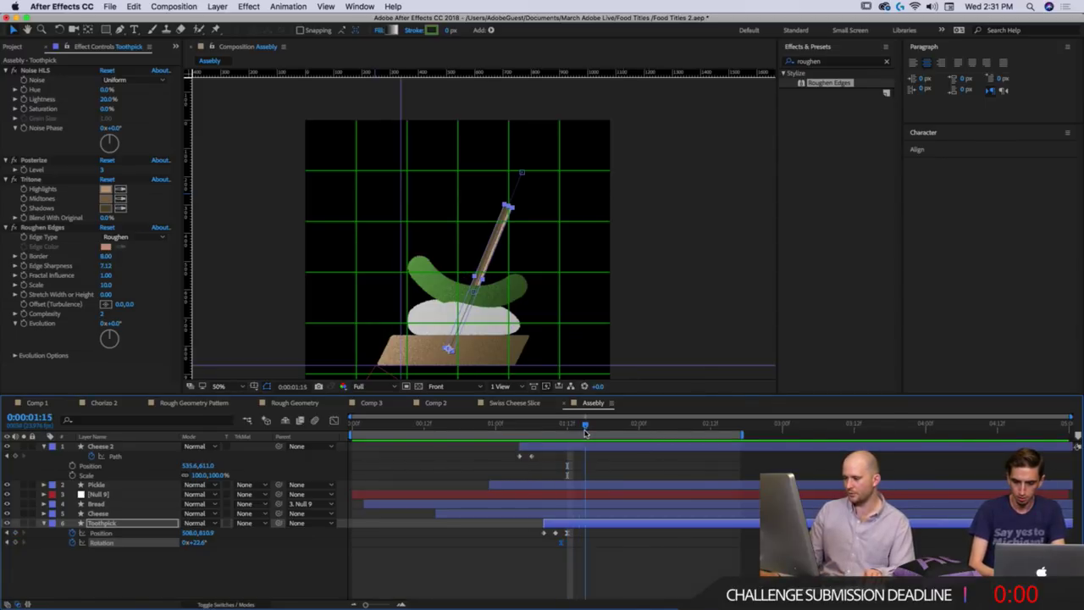
{"action": "key", "text": "w"}
{"action": "left_click_drag", "start_coordinate": [490, 240], "coordinate": [489, 244]}
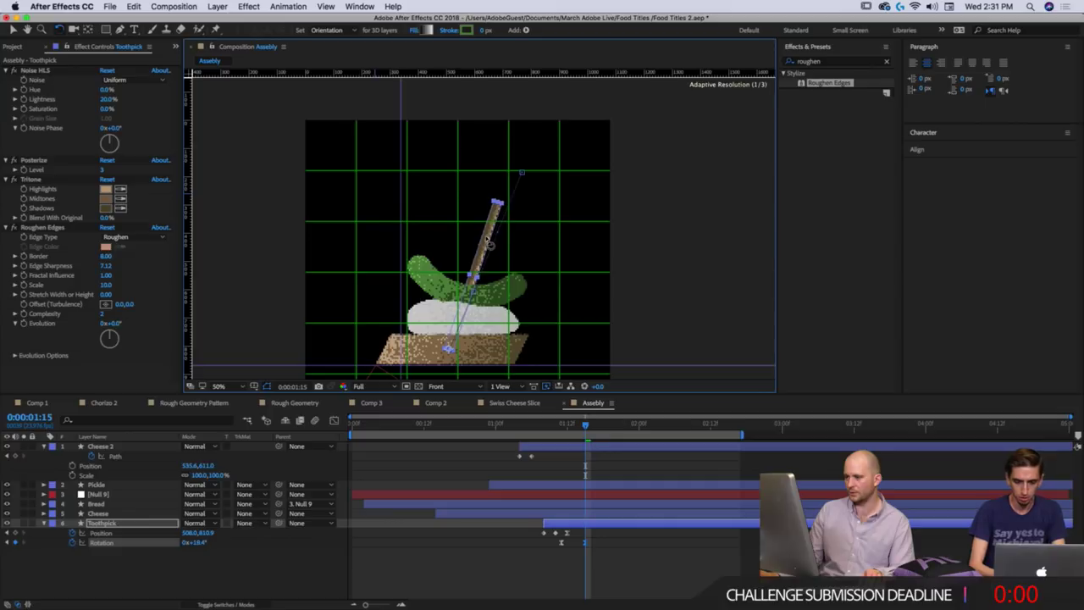
Preview the toothpick stabbing in with its rotation from 0:00:01:08 onward.
{"action": "left_click", "coordinate": [542, 428]}
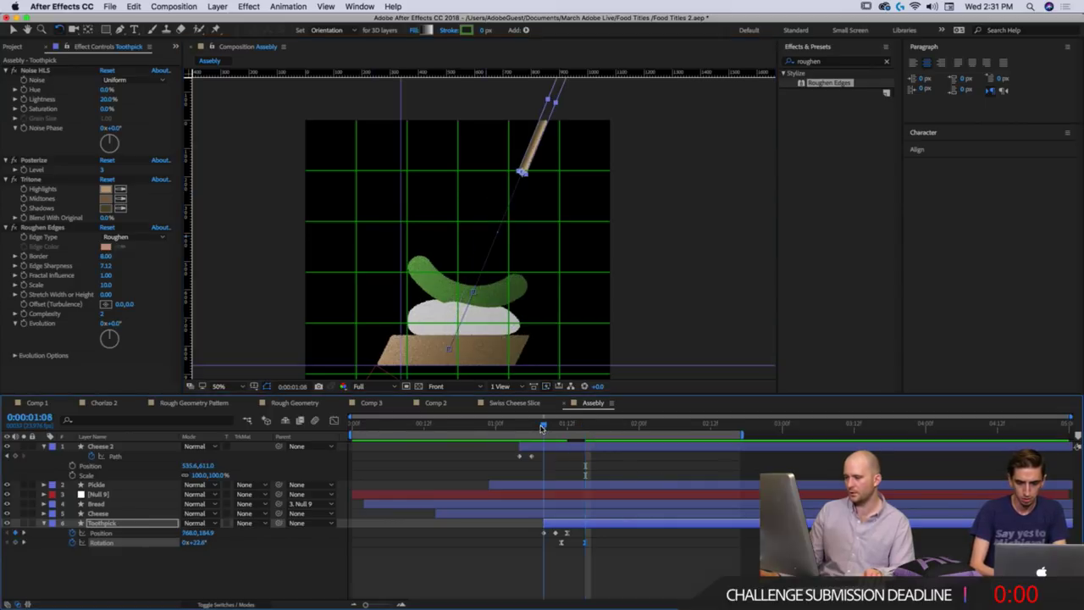
{"action": "mouse_move", "coordinate": [542, 428]}
{"action": "left_mouse_down"}
{"action": "mouse_move", "coordinate": [594, 433]}
{"action": "mouse_move", "coordinate": [549, 439]}
{"action": "left_mouse_up"}
{"action": "key", "text": "space"}
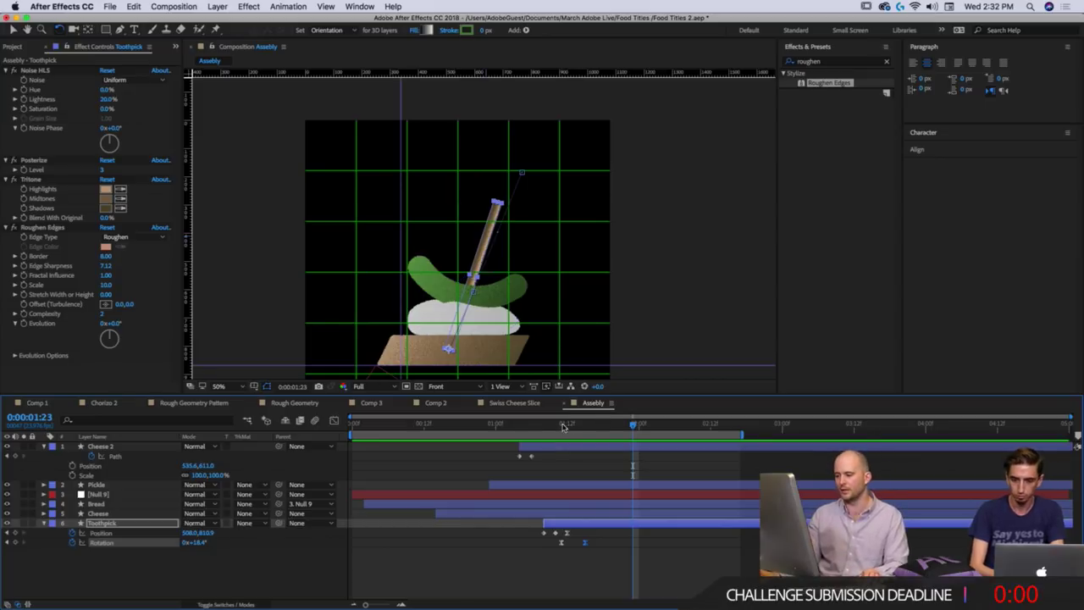
{"action": "left_click_drag", "start_coordinate": [563, 425], "coordinate": [584, 440]}
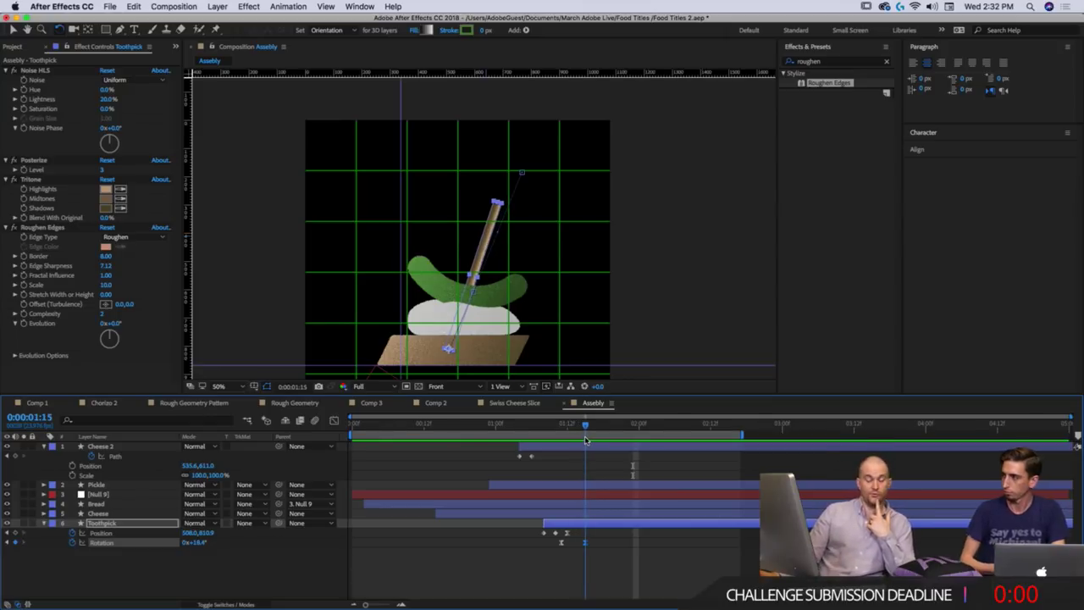
{"action": "mouse_move", "coordinate": [588, 441]}
{"action": "left_mouse_down"}
{"action": "mouse_move", "coordinate": [541, 442]}
{"action": "mouse_move", "coordinate": [592, 462]}
{"action": "left_mouse_up"}
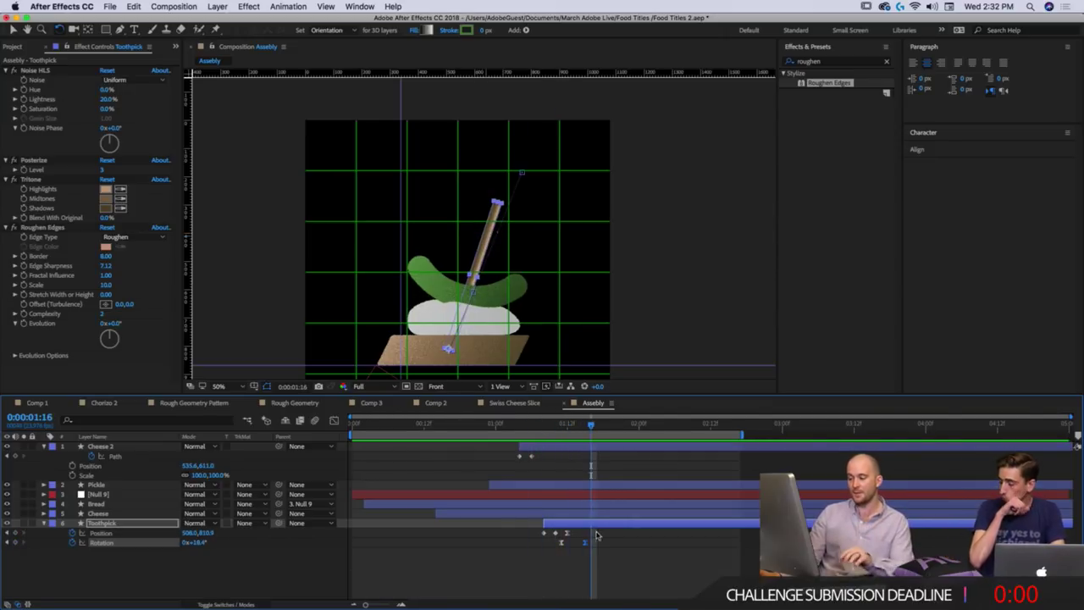
Remove the Toothpick layer's Rotation keyframes and set the current time to 0:00:01:11.
{"action": "left_click_drag", "start_coordinate": [597, 545], "coordinate": [557, 547]}
{"action": "left_click_drag", "start_coordinate": [568, 431], "coordinate": [561, 433]}
{"action": "left_click", "coordinate": [498, 551]}
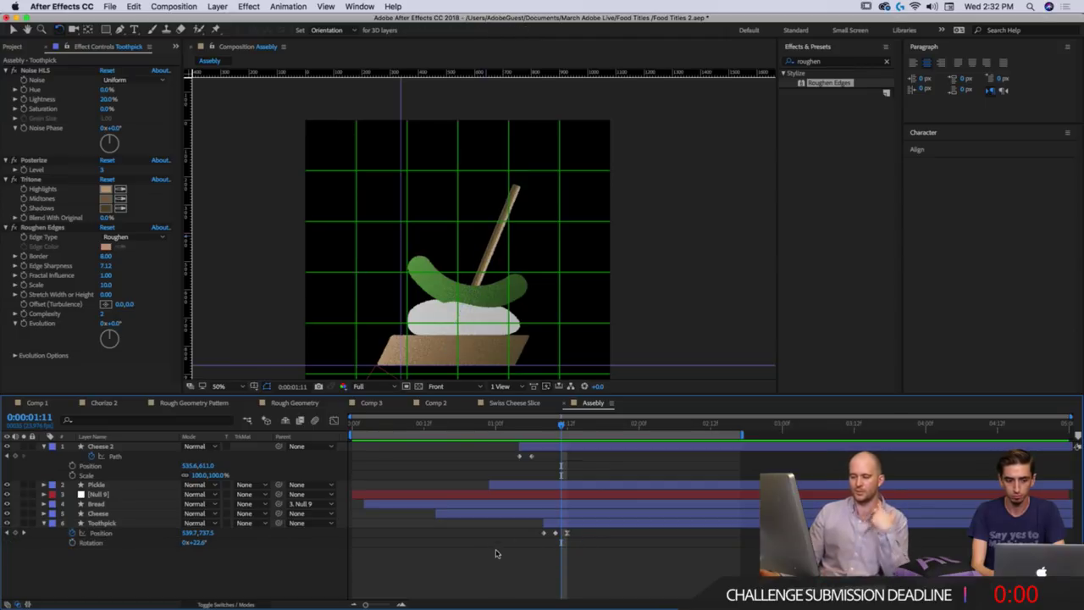
Add a null object to the composition and move it down to the bread's bottom edge.
{"action": "left_click", "coordinate": [111, 6]}
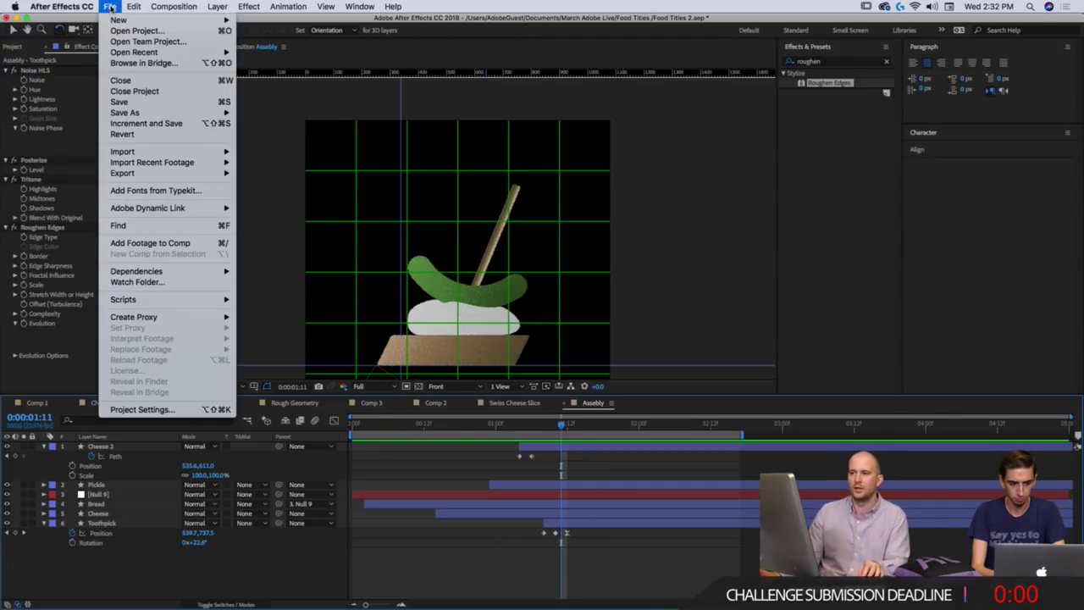
{"action": "mouse_move", "coordinate": [153, 19]}
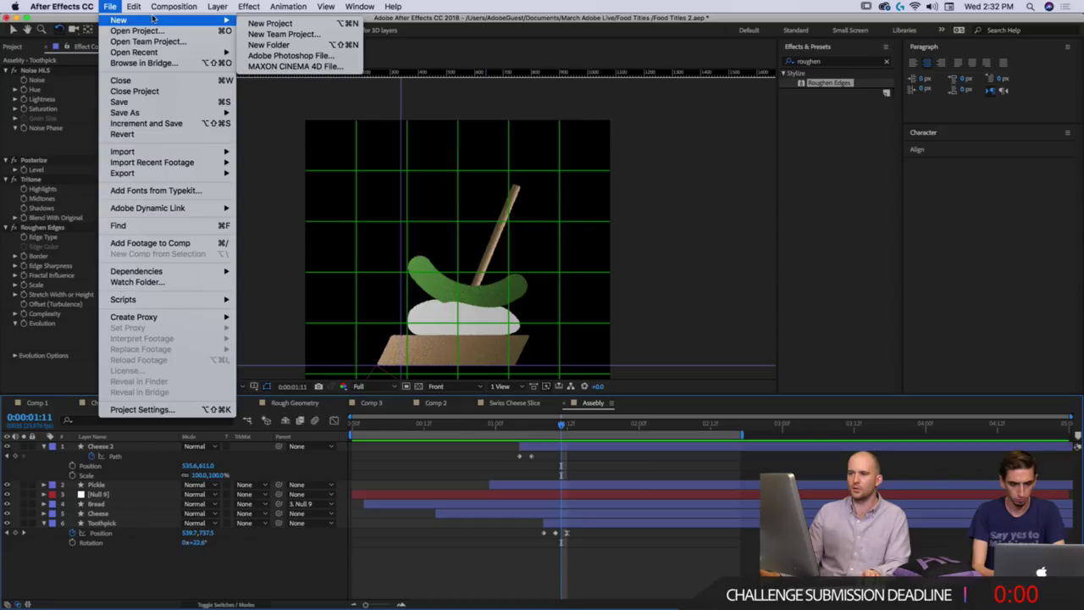
{"action": "mouse_move", "coordinate": [217, 6]}
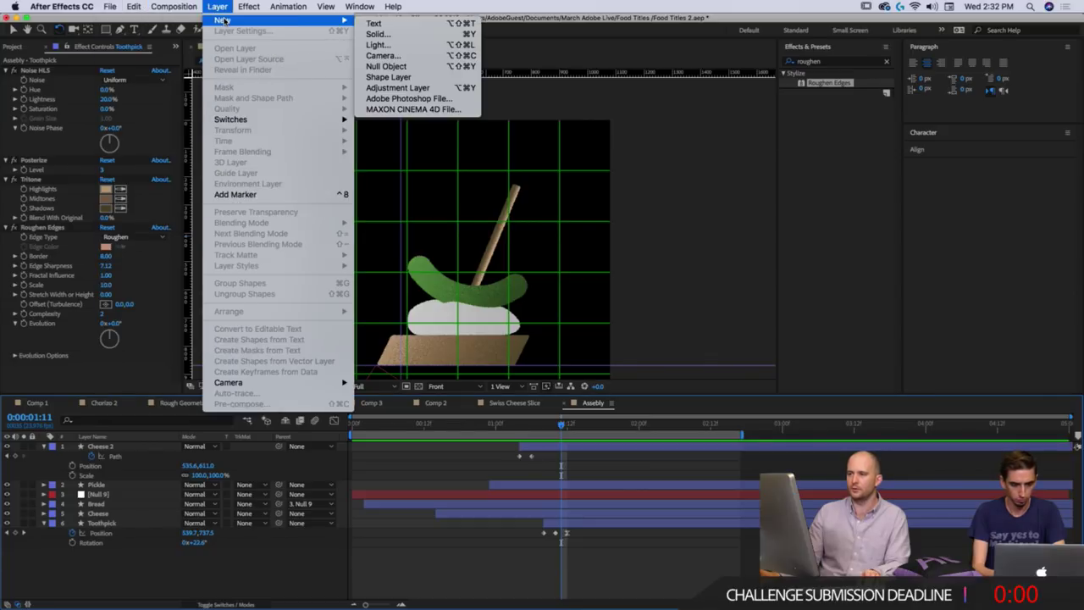
{"action": "left_click", "coordinate": [386, 66]}
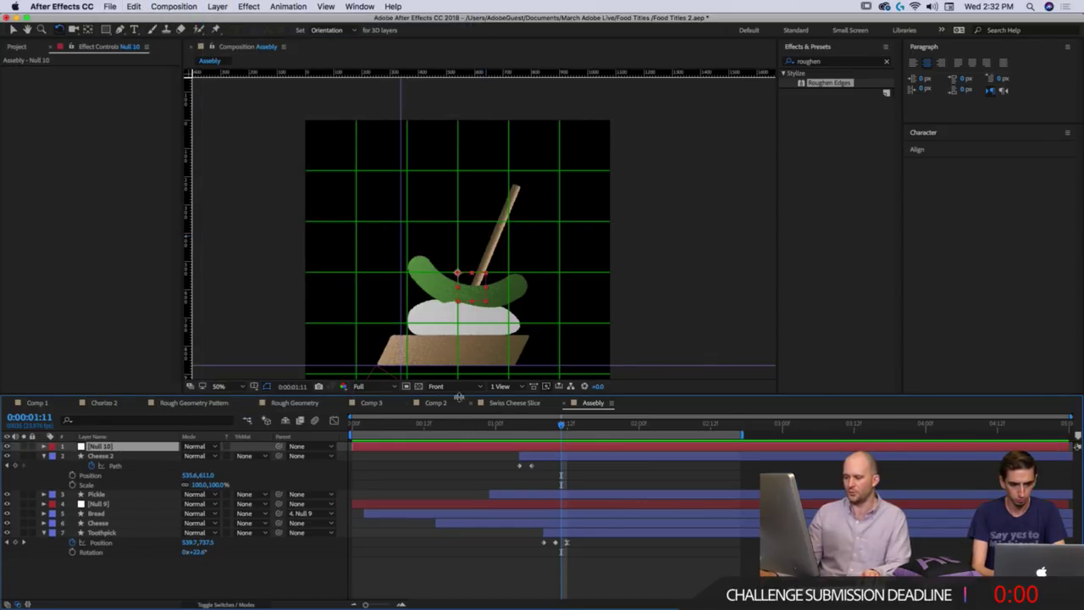
{"action": "key", "text": "v"}
{"action": "left_click_drag", "start_coordinate": [457, 275], "coordinate": [474, 365]}
Reposition the new null at the Toothpick layer's lower tip, over the lower part of the cheese.
{"action": "left_click", "coordinate": [553, 455]}
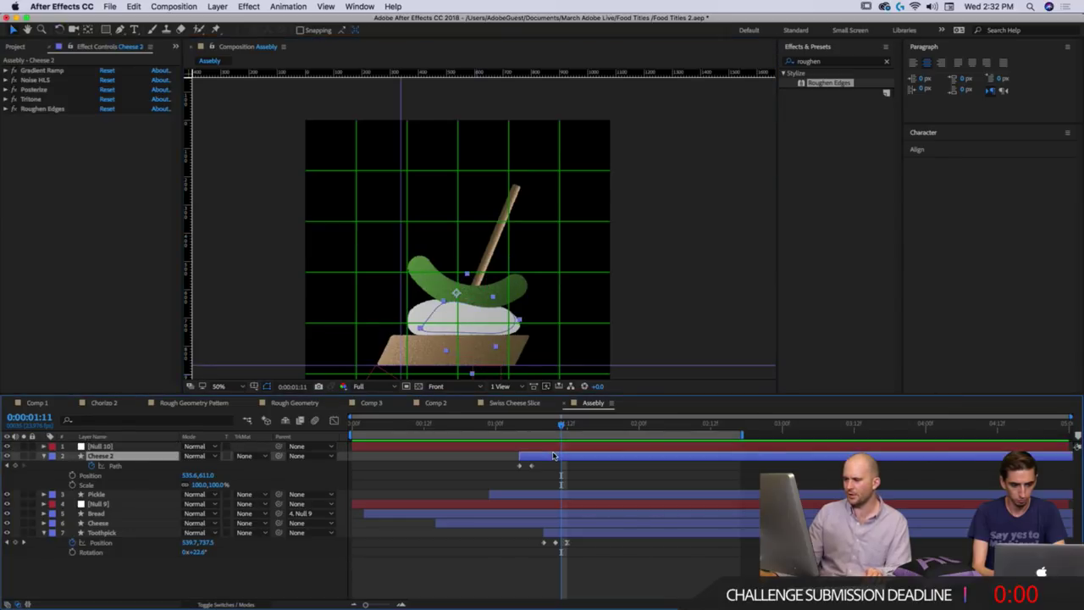
{"action": "left_click", "coordinate": [558, 496]}
{"action": "left_click", "coordinate": [566, 533]}
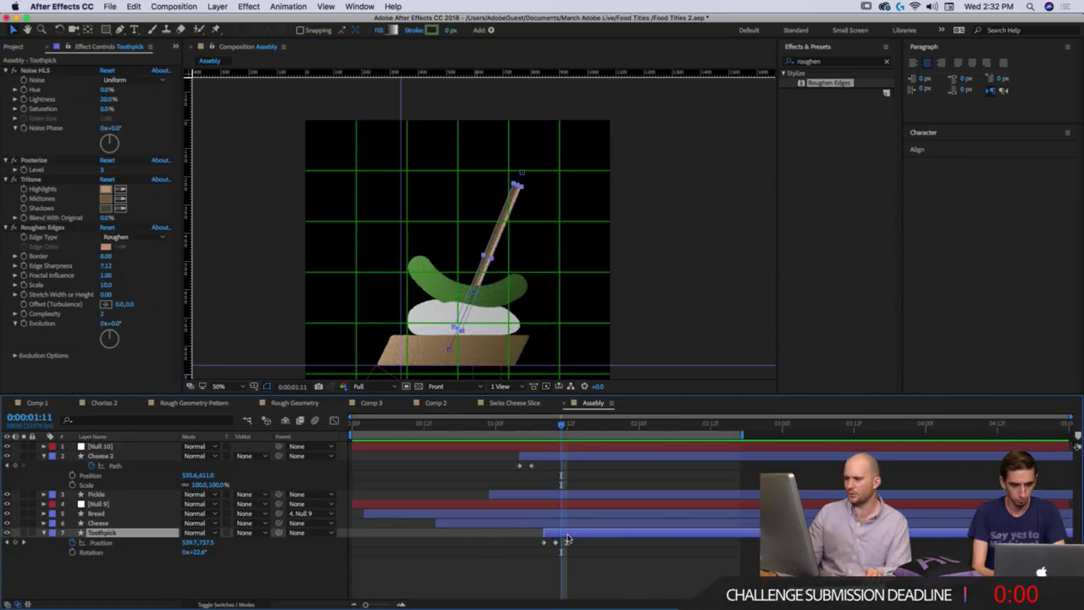
{"action": "scroll", "coordinate": [446, 338], "scroll_direction": "up", "scroll_amount": 2}
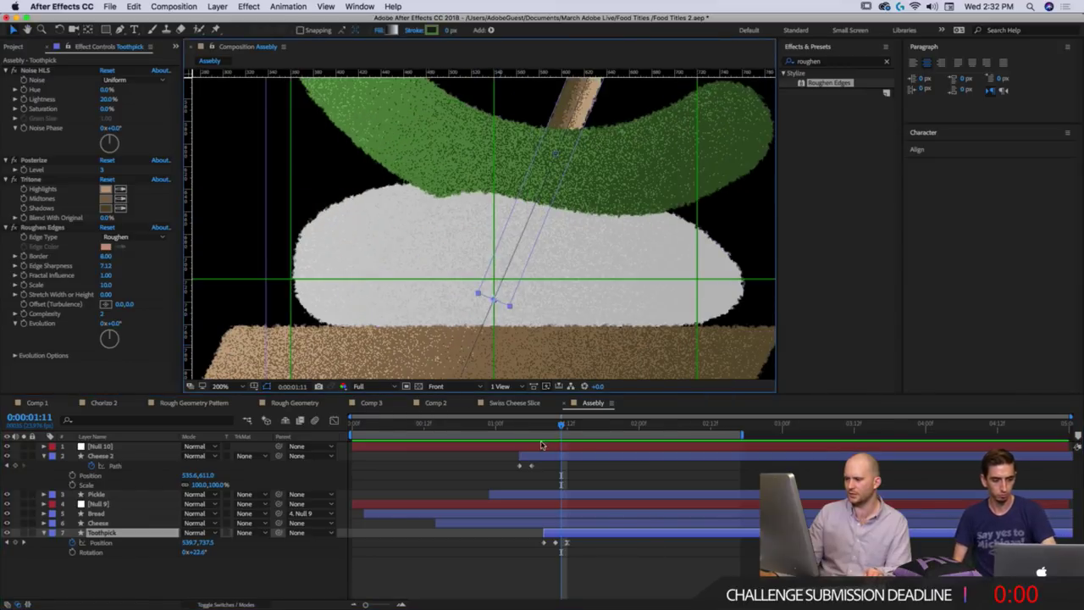
{"action": "left_click", "coordinate": [568, 447]}
{"action": "scroll", "coordinate": [550, 244], "scroll_direction": "down", "scroll_amount": 1}
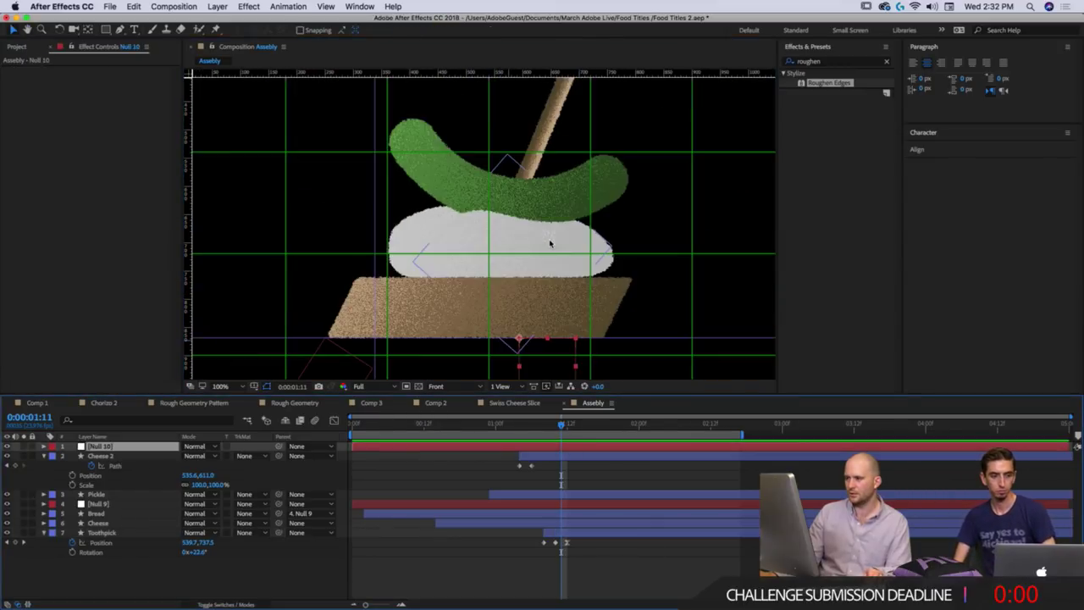
{"action": "key", "text": "comma"}
{"action": "key", "text": "comma"}
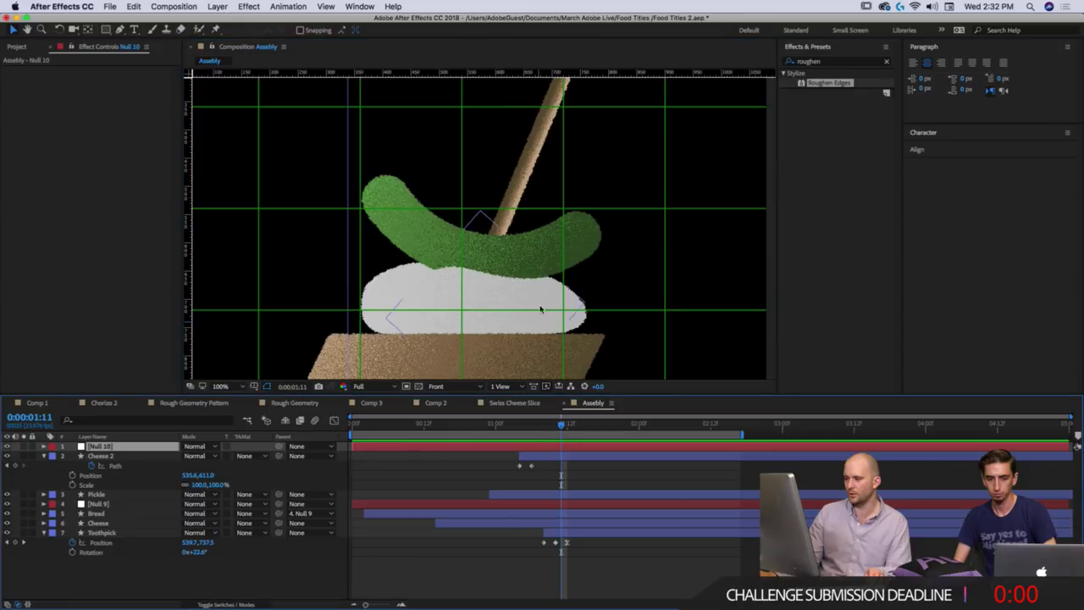
{"action": "scroll", "coordinate": [508, 334], "scroll_direction": "up", "scroll_amount": 1}
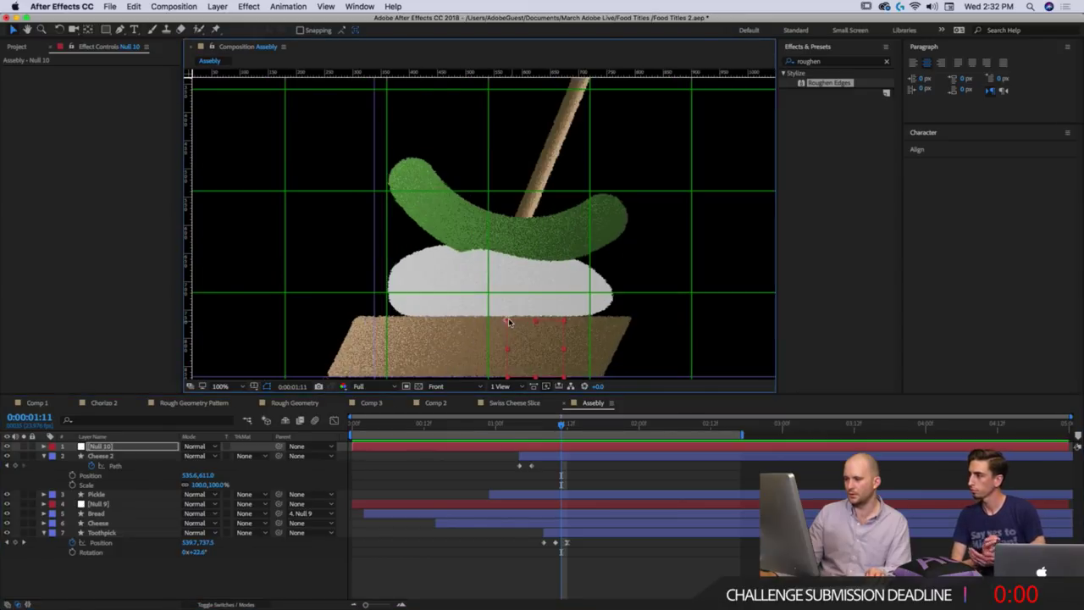
{"action": "left_click_drag", "start_coordinate": [494, 328], "coordinate": [489, 304]}
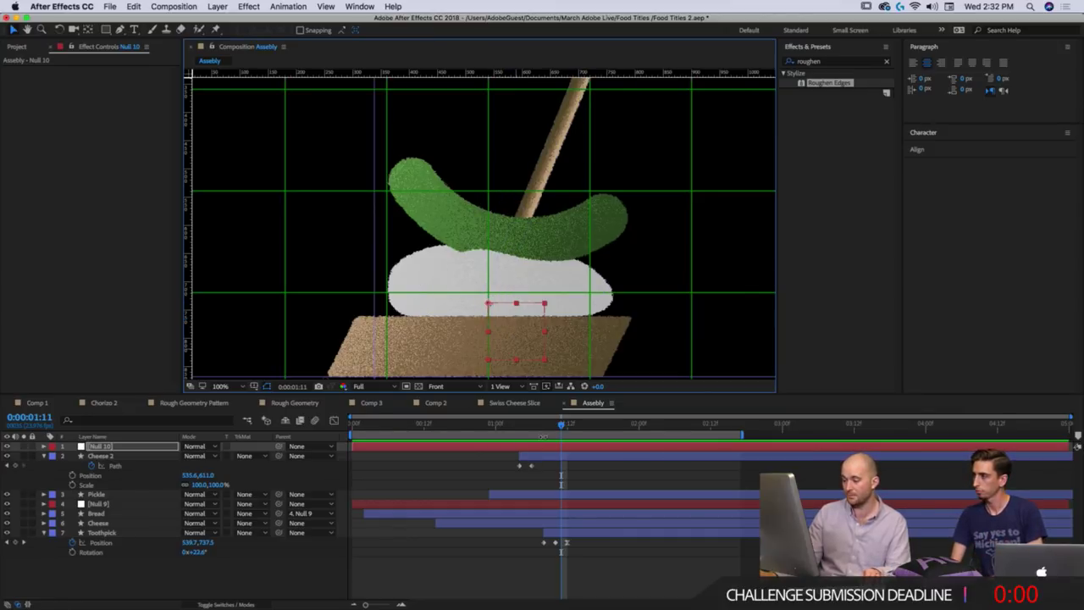
Keyframe Null 10's Rotation at 0:00:01:11 and parent the Pickle and Toothpick layers to that null.
{"action": "key", "text": "r"}
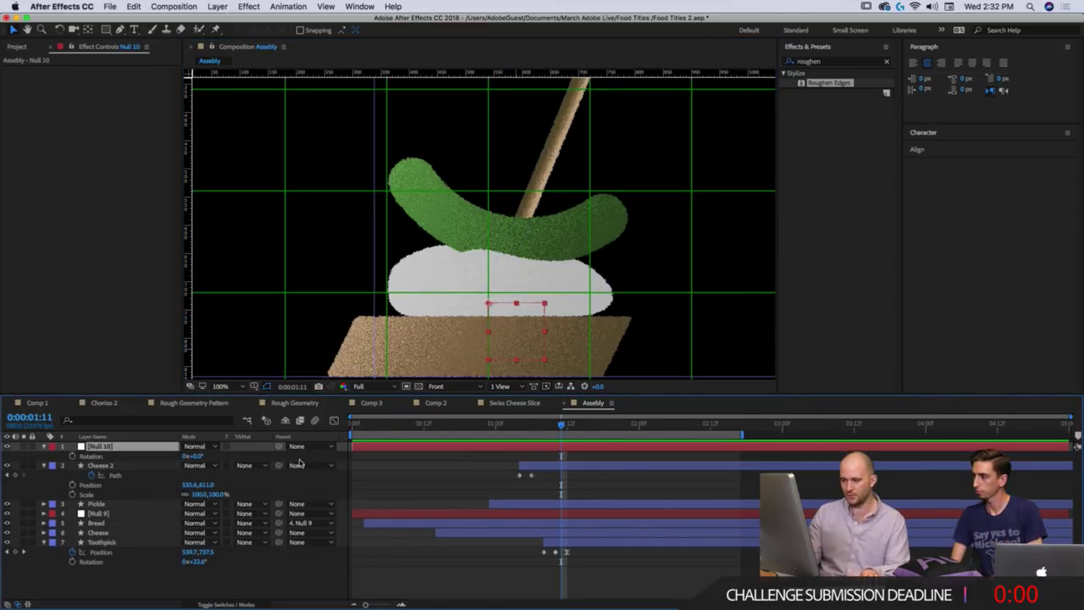
{"action": "left_click", "coordinate": [204, 459]}
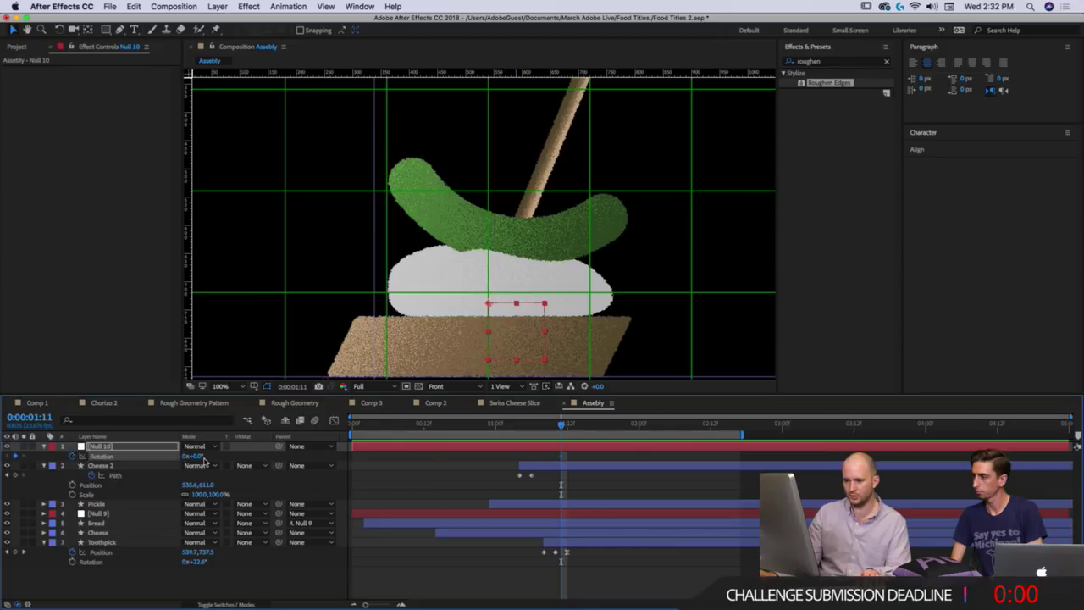
{"action": "left_click", "coordinate": [558, 542]}
{"action": "left_click", "coordinate": [110, 504], "text": "super"}
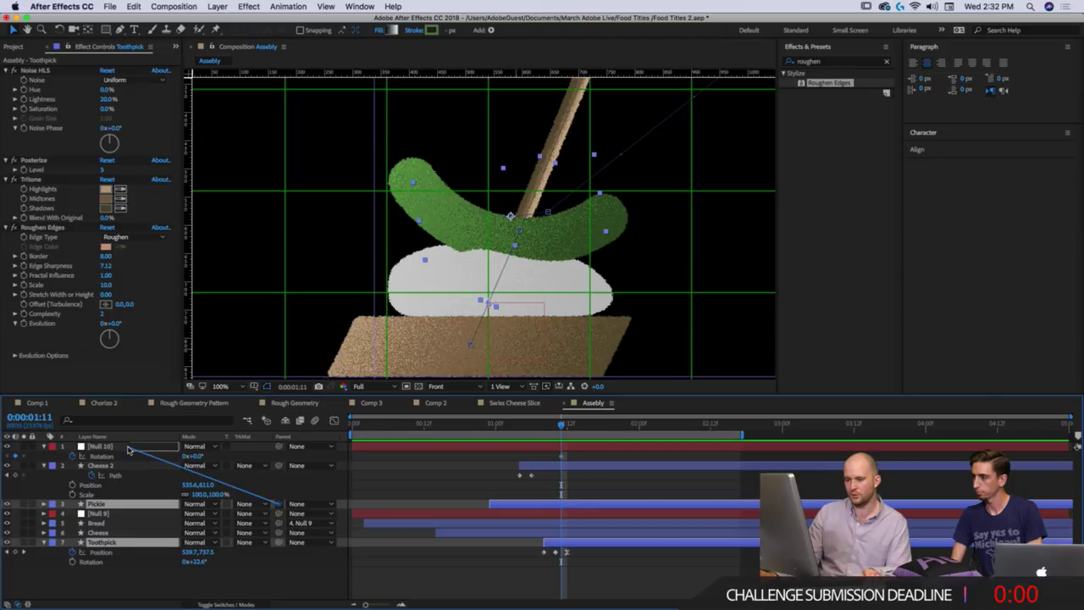
{"action": "left_click_drag", "start_coordinate": [129, 448], "coordinate": [128, 447]}
{"action": "left_click_drag", "start_coordinate": [551, 428], "coordinate": [560, 475]}
Set Null 10's Rotation to -4° at 0:00:01:15 and ease that keyframe.
{"action": "left_click", "coordinate": [496, 449]}
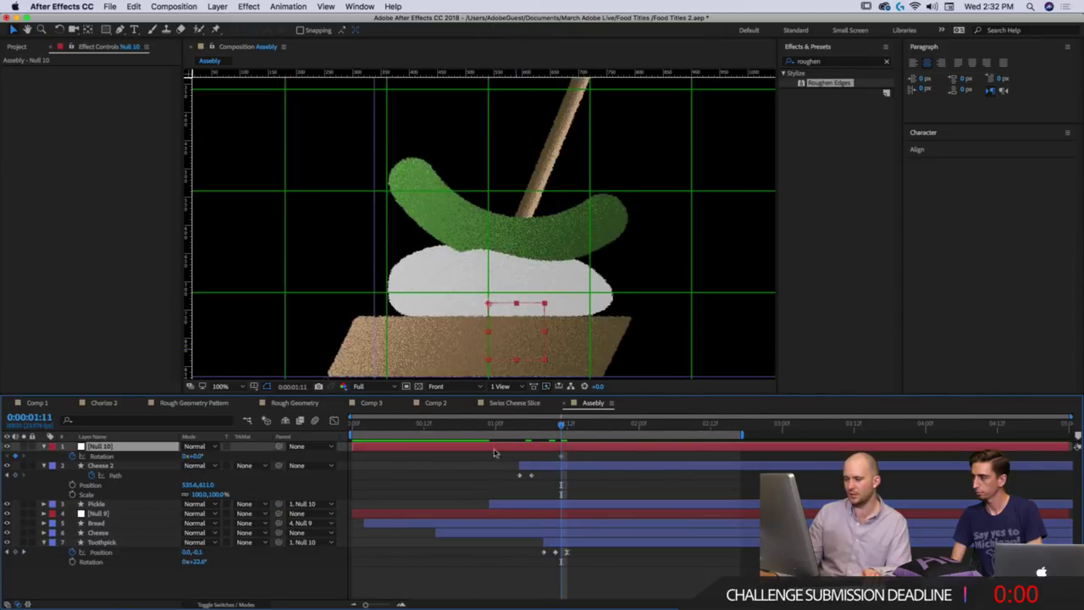
{"action": "key", "text": "Page_Down"}
{"action": "key", "text": "Page_Down"}
{"action": "key", "text": "Page_Down"}
{"action": "key", "text": "Page_Down"}
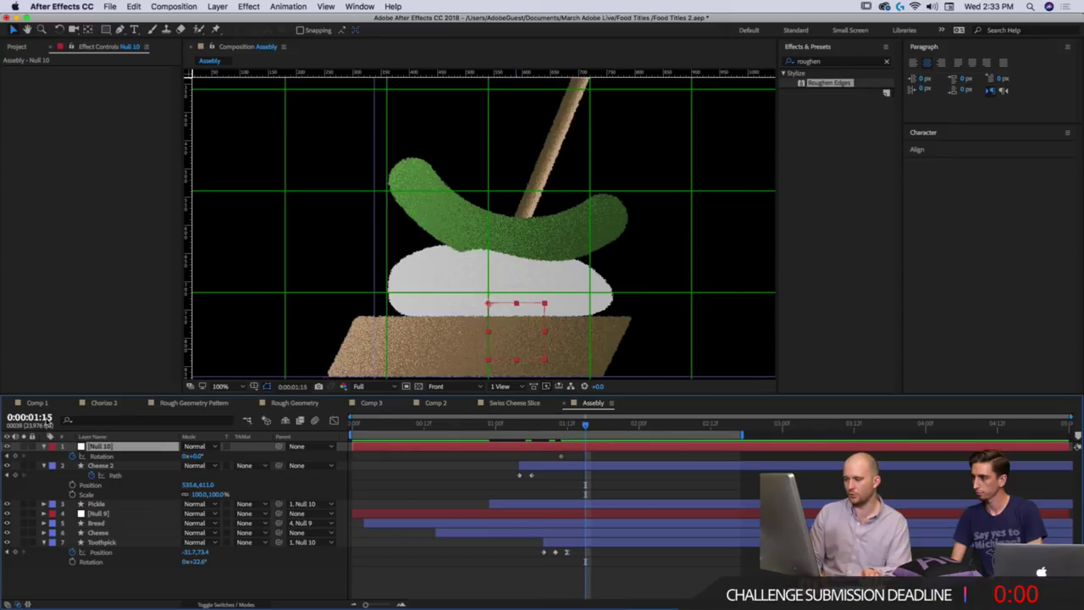
{"action": "left_click", "coordinate": [197, 456]}
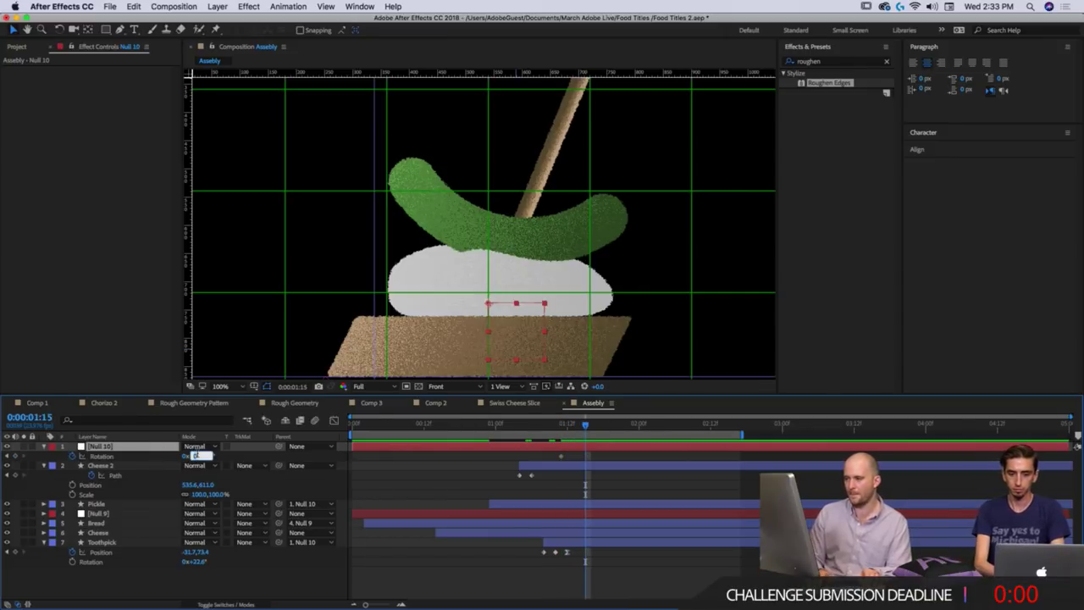
{"action": "key", "text": "Return"}
{"action": "left_click", "coordinate": [197, 455]}
{"action": "key", "text": "Up"}
{"action": "key", "text": "Up"}
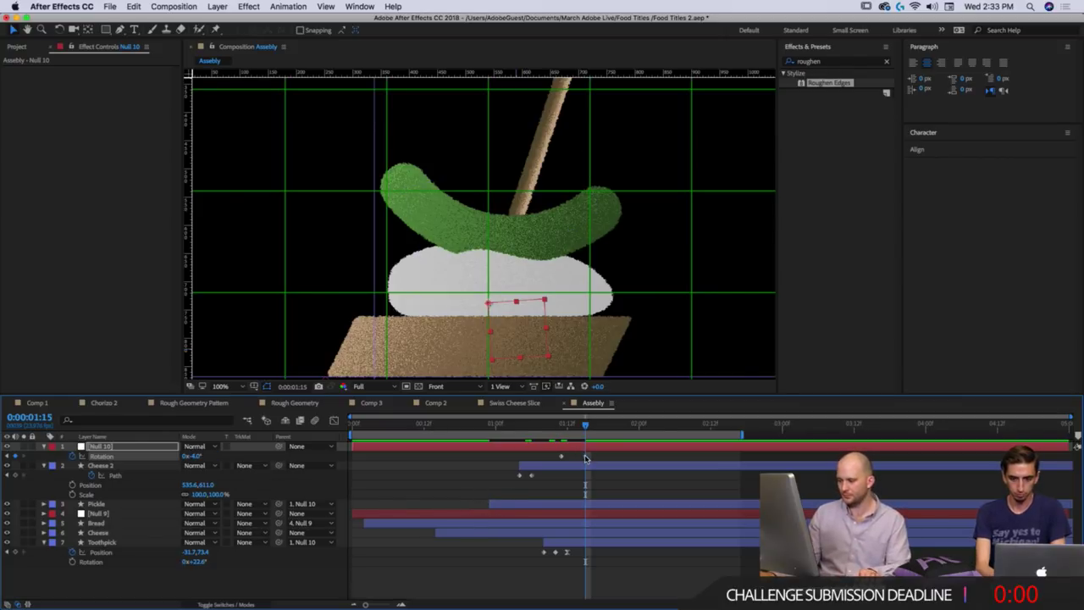
Preview the pickle and toothpick tilting together, with the whole composition in view.
{"action": "left_click", "coordinate": [537, 429]}
{"action": "key", "text": "space"}
{"action": "key", "text": "space"}
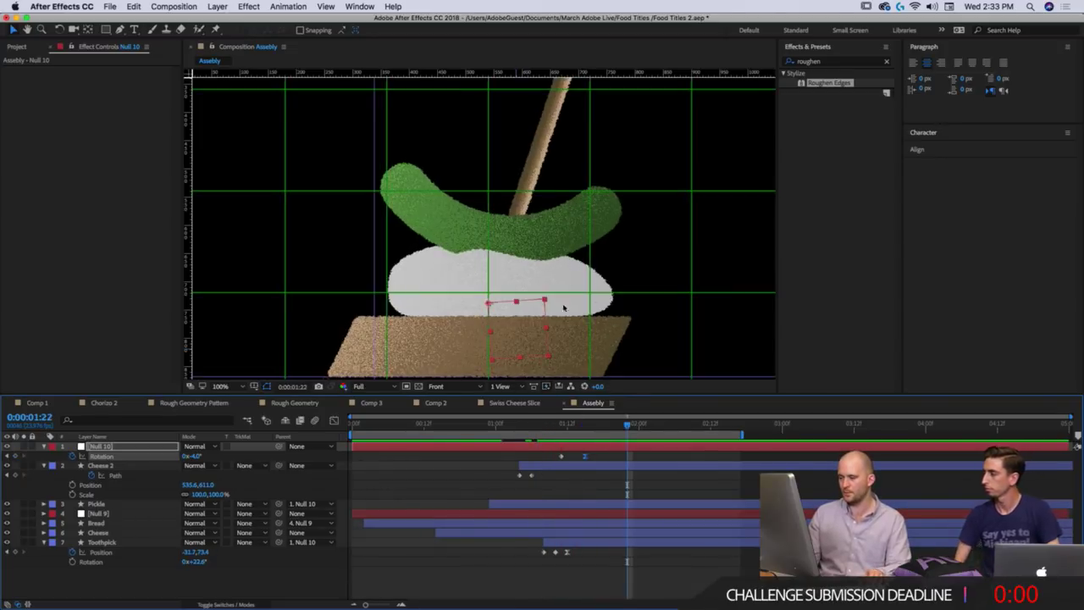
{"action": "scroll", "coordinate": [563, 307], "scroll_direction": "down", "scroll_amount": 4}
{"action": "left_click", "coordinate": [495, 425]}
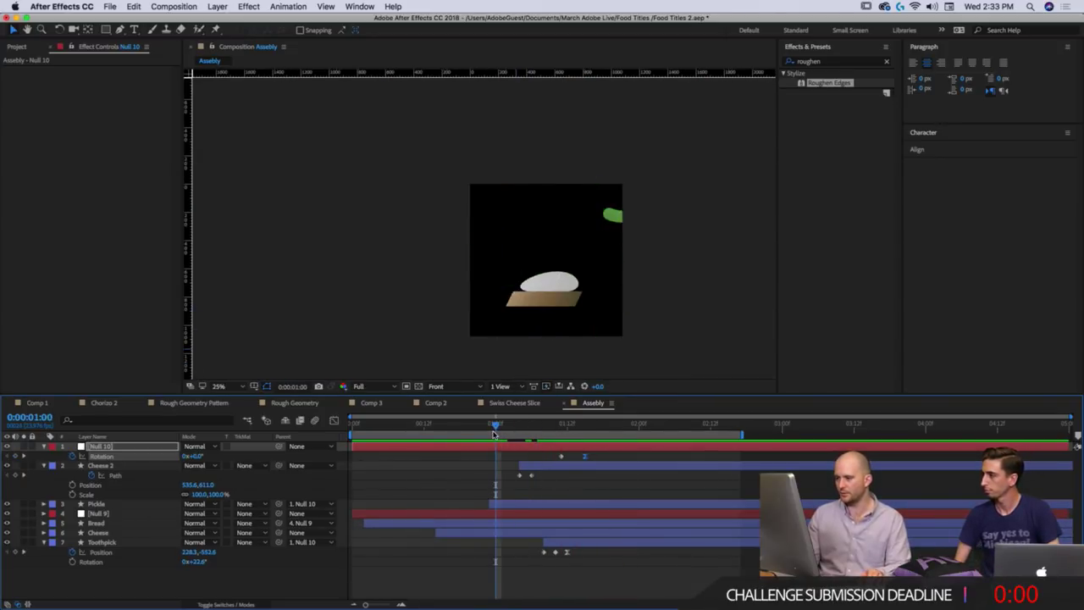
{"action": "left_click_drag", "start_coordinate": [496, 425], "coordinate": [586, 425]}
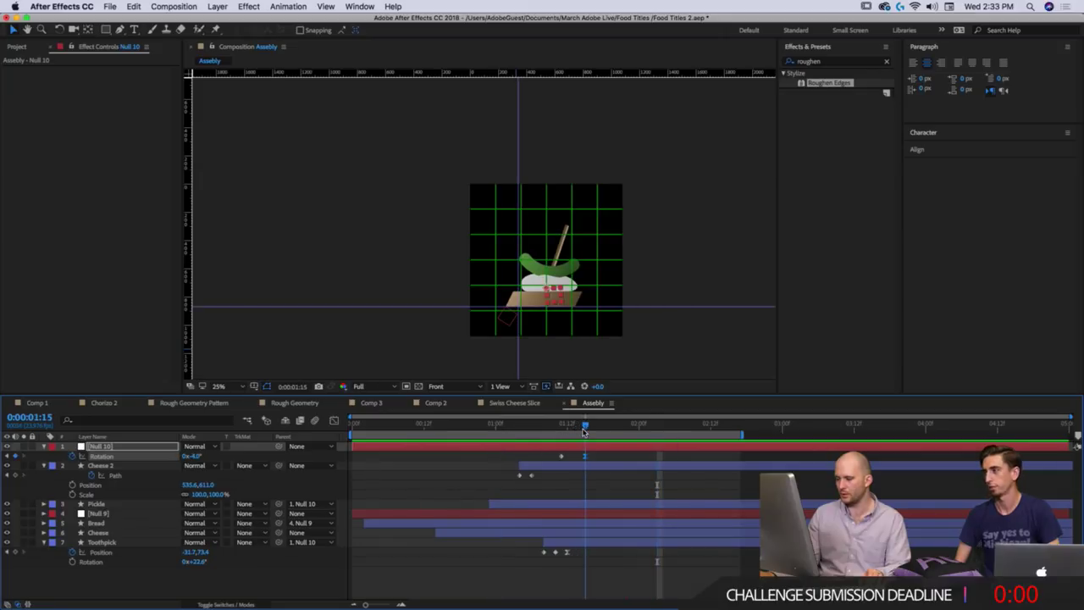
Reshape Null 10's Rotation speed curve to start fast and ease slowly into the last keyframe, and preview it.
{"action": "left_click", "coordinate": [335, 422]}
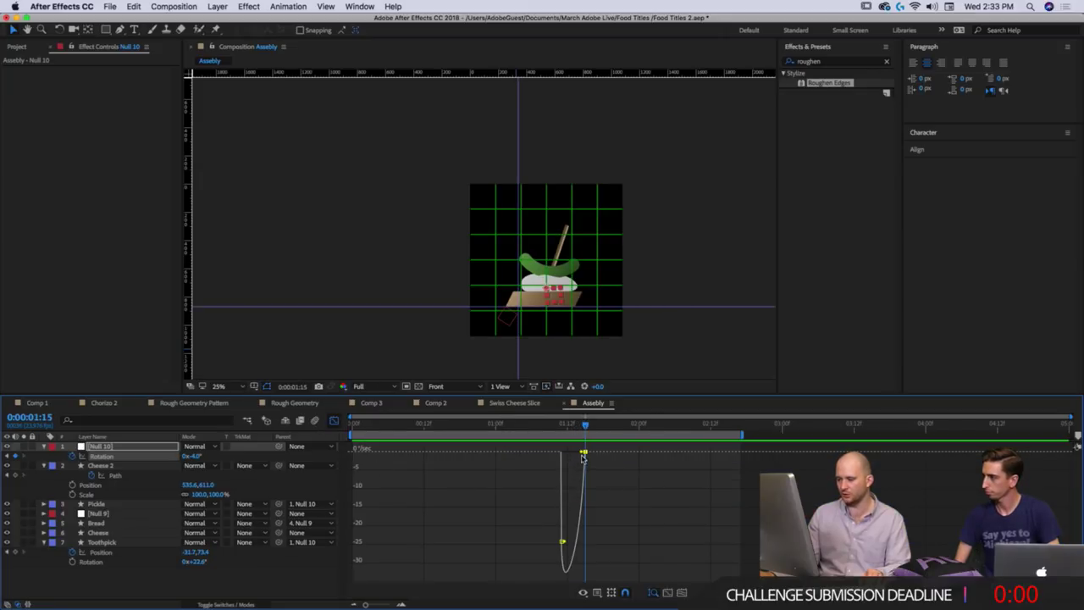
{"action": "left_click_drag", "start_coordinate": [585, 426], "coordinate": [434, 425]}
{"action": "key", "text": "space"}
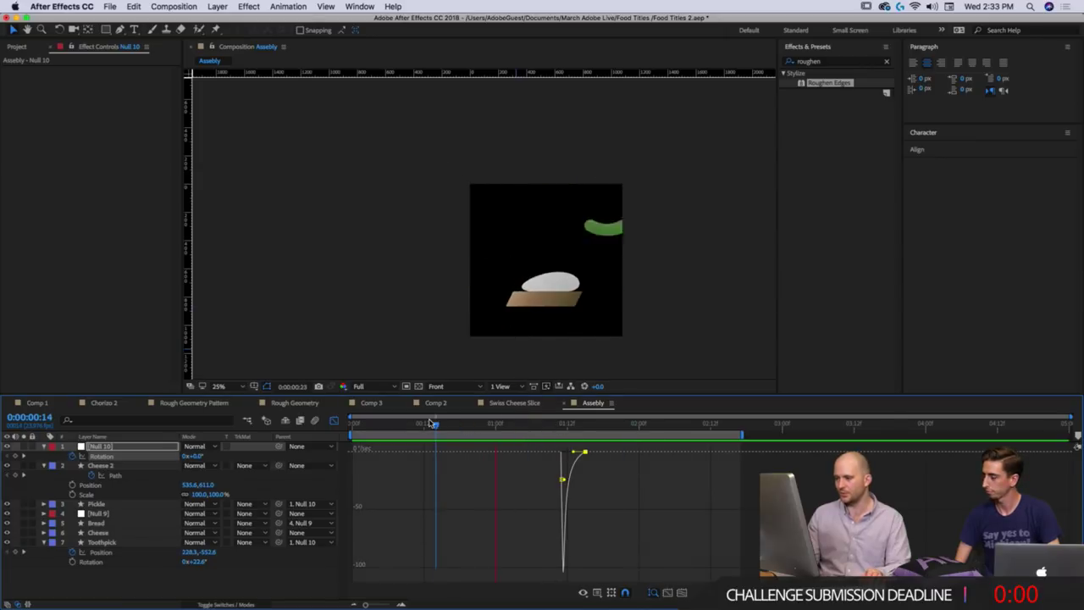
Shift Null 10's Rotation keyframes one frame earlier, to 0:00:01:10 and 0:00:01:14, and preview the assembly.
{"action": "left_click_drag", "start_coordinate": [578, 425], "coordinate": [563, 431]}
{"action": "left_click", "coordinate": [334, 423]}
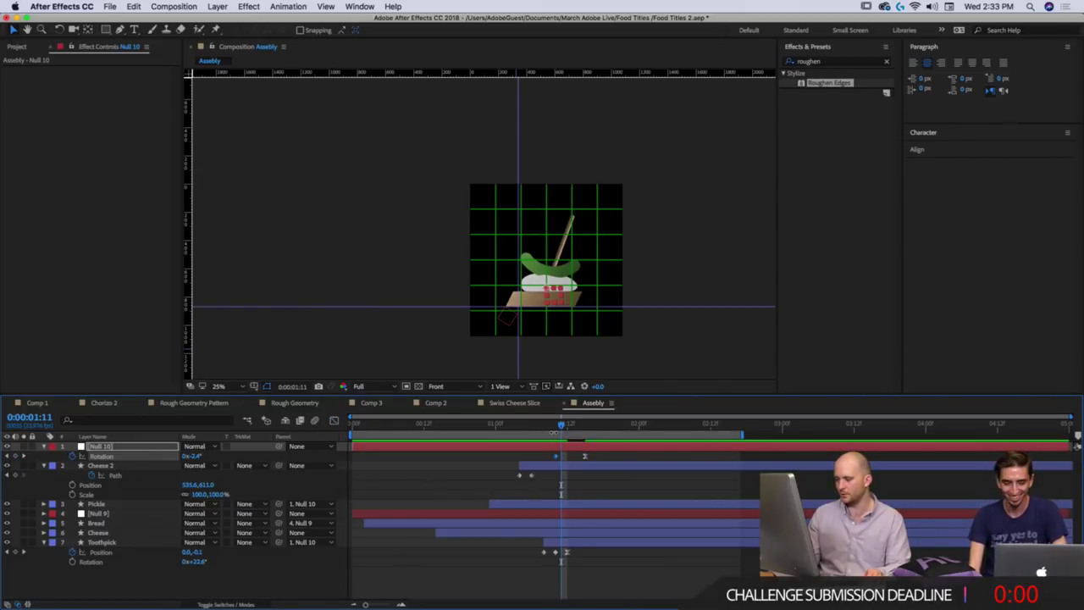
{"action": "left_click", "coordinate": [554, 430]}
{"action": "key", "text": "space"}
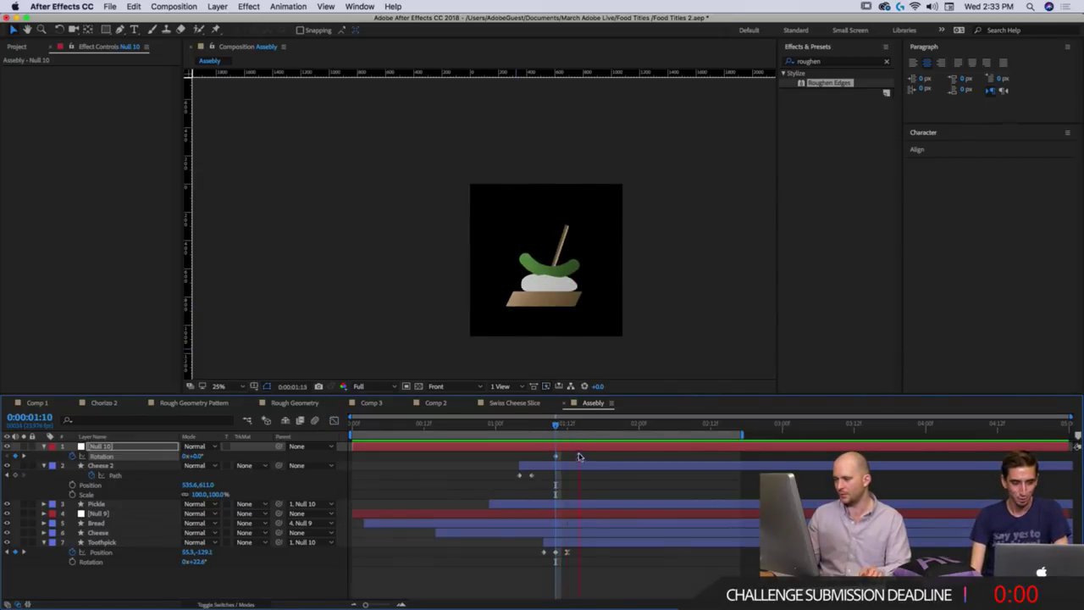
{"action": "key", "text": "space"}
{"action": "left_click", "coordinate": [431, 425]}
{"action": "key", "text": "space"}
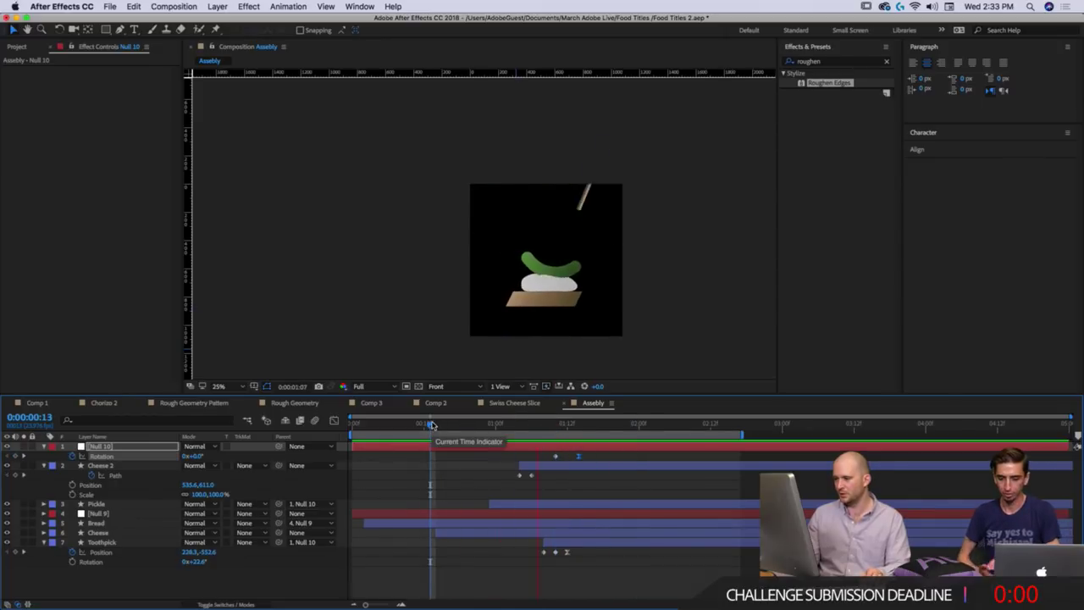
Preview the sandwich assembly from the first frame to check the pickle and toothpick tilt timing.
{"action": "key", "text": "space"}
{"action": "left_click_drag", "start_coordinate": [484, 429], "coordinate": [143, 432]}
{"action": "key", "text": "super+apostrophe"}
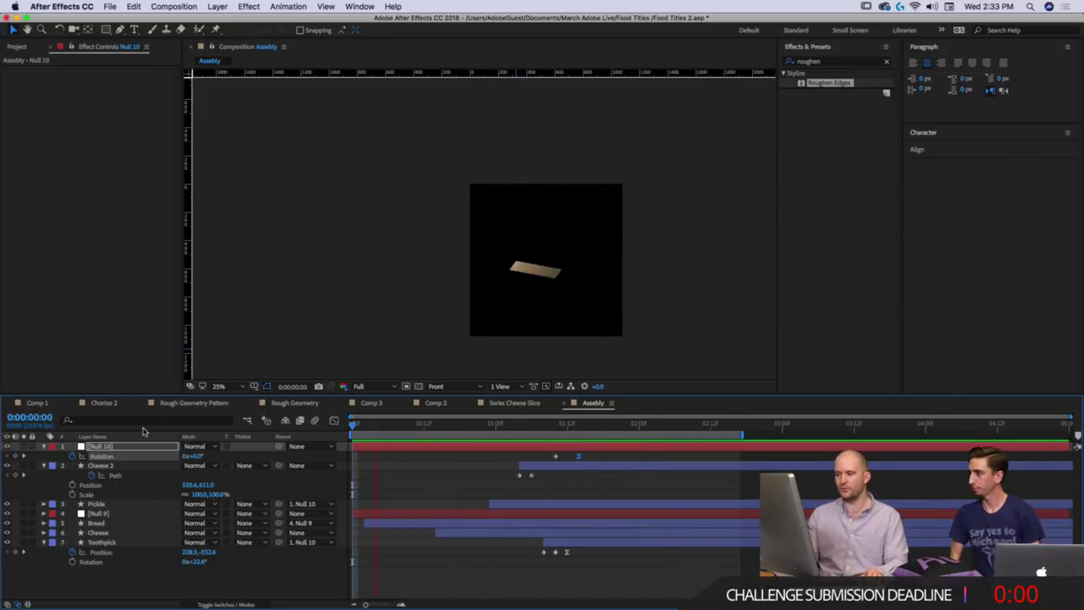
{"action": "key", "text": "super+apostrophe"}
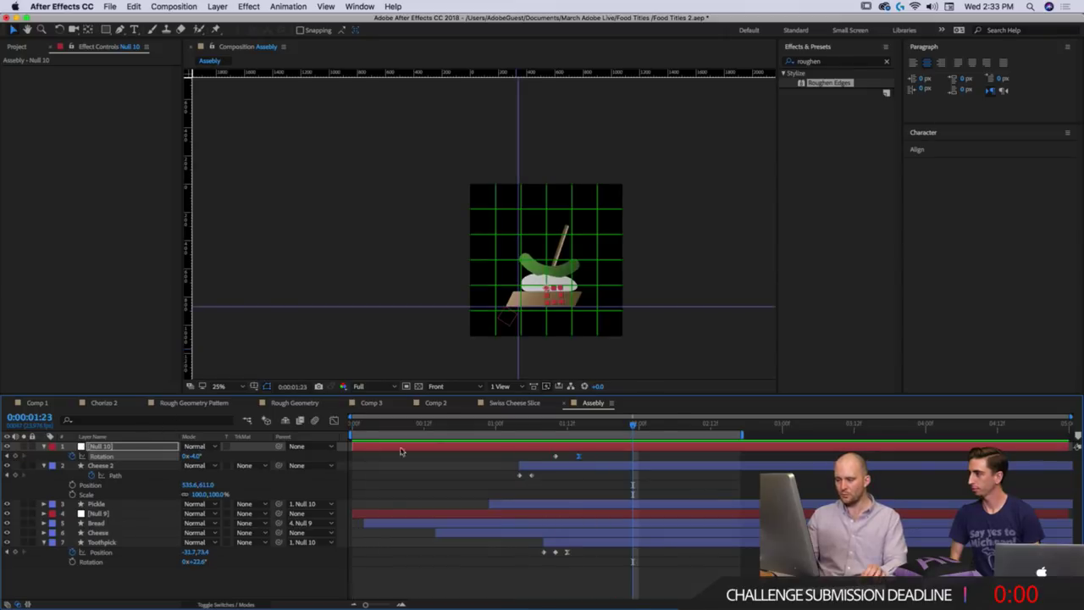
{"action": "key", "text": "super+apostrophe"}
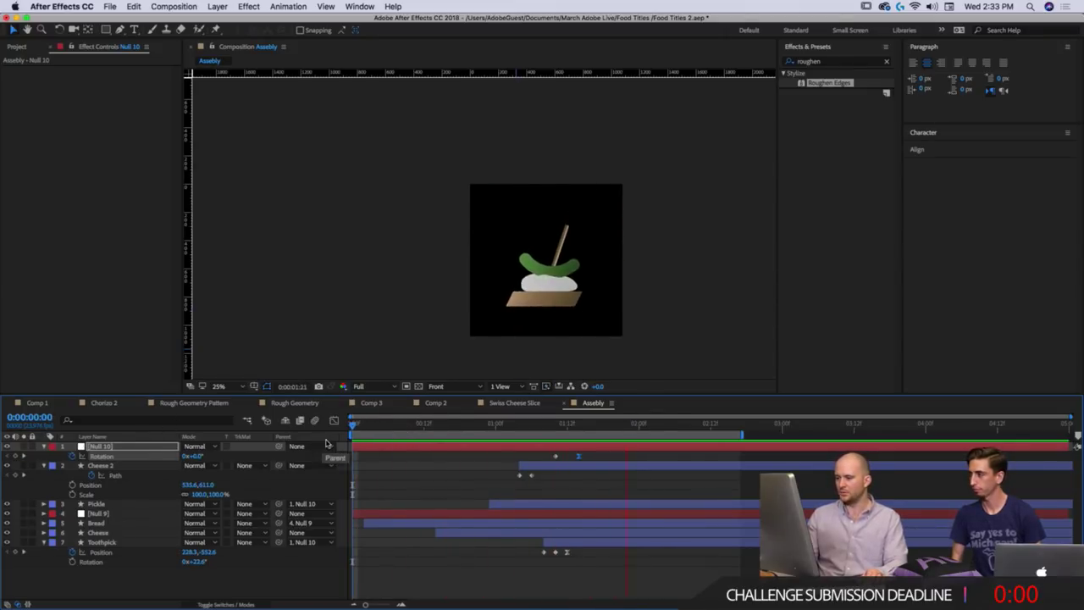
{"action": "key", "text": "super+apostrophe"}
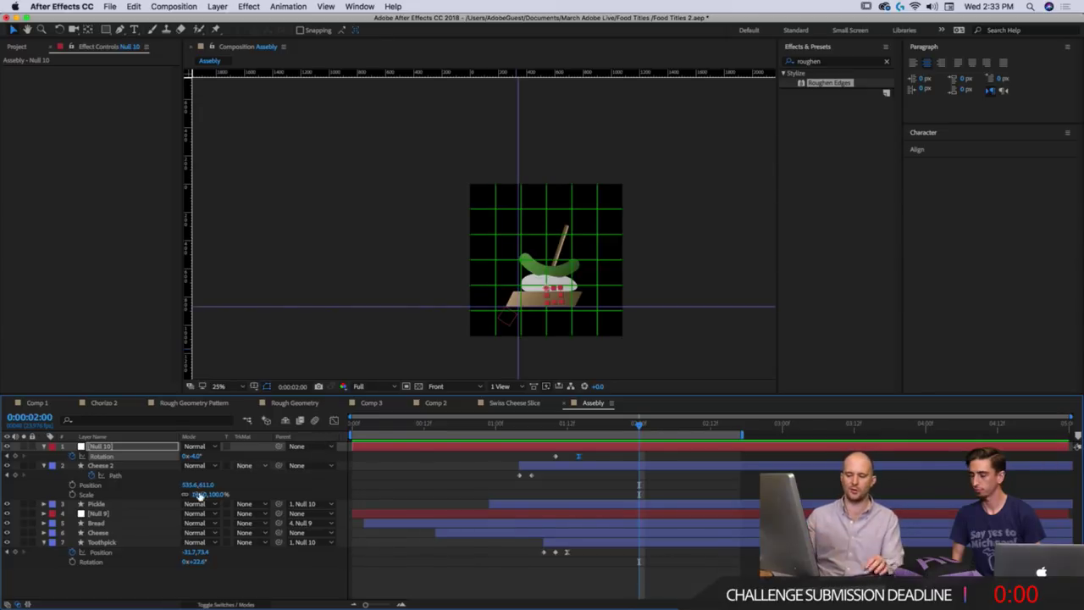
Collapse the Null 10 and Cheese 2 properties and deselect all layers.
{"action": "left_click", "coordinate": [44, 447]}
{"action": "left_click", "coordinate": [44, 456]}
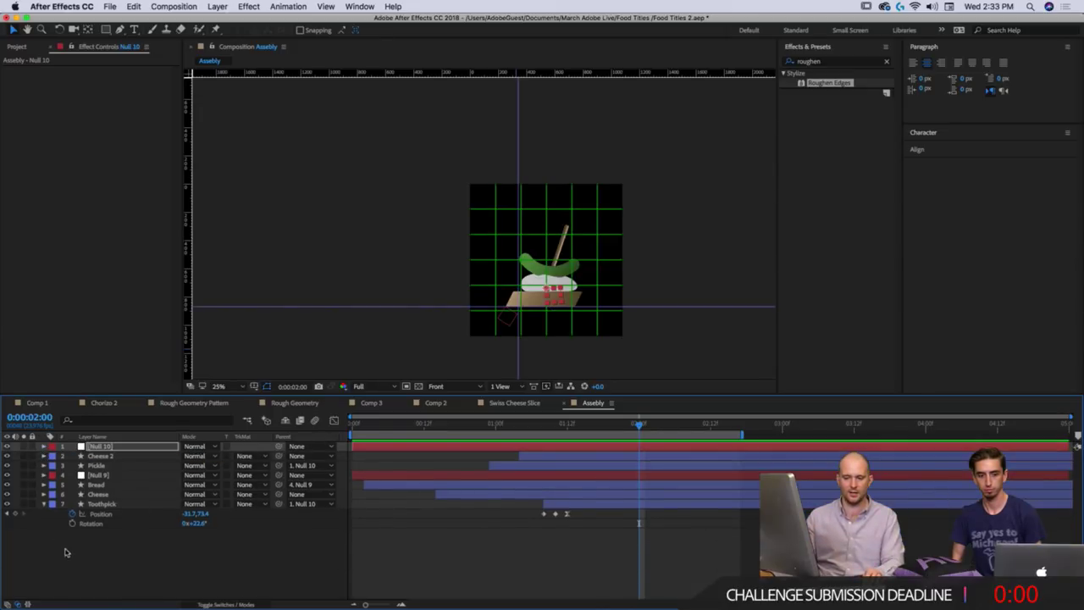
{"action": "left_click", "coordinate": [66, 546]}
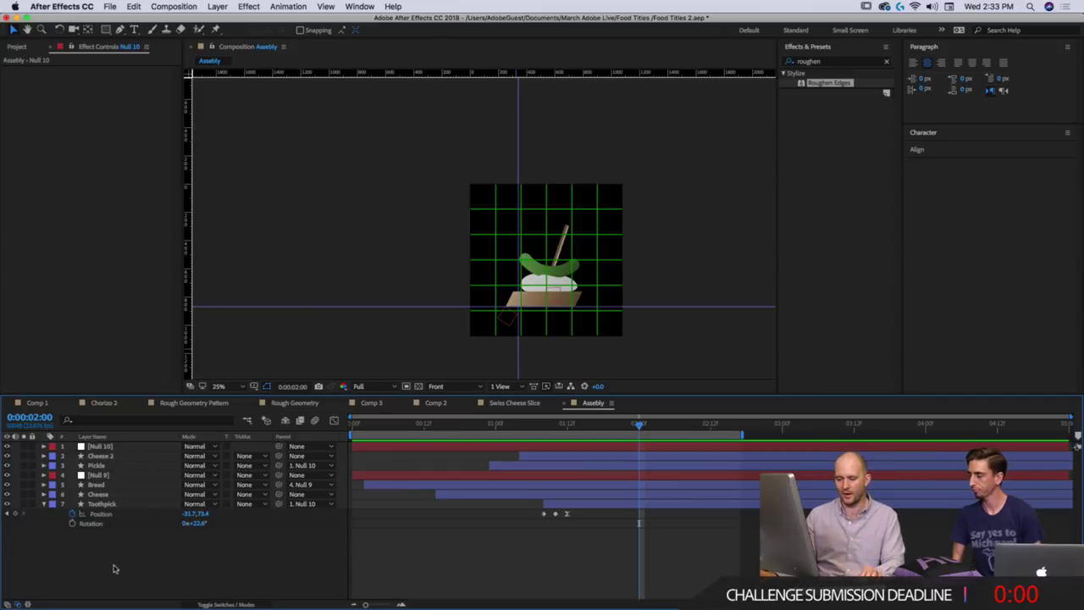
Add an adjustment layer above the assembly layers and apply the Posterize Time effect to it.
{"action": "right_click", "coordinate": [115, 568]}
{"action": "mouse_move", "coordinate": [170, 484]}
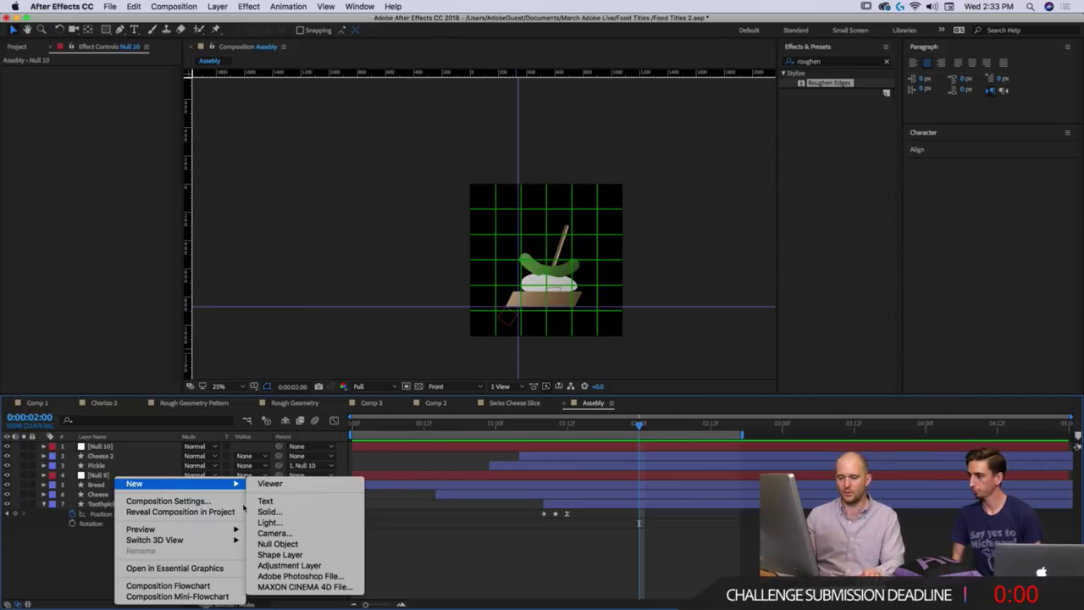
{"action": "left_click", "coordinate": [279, 565]}
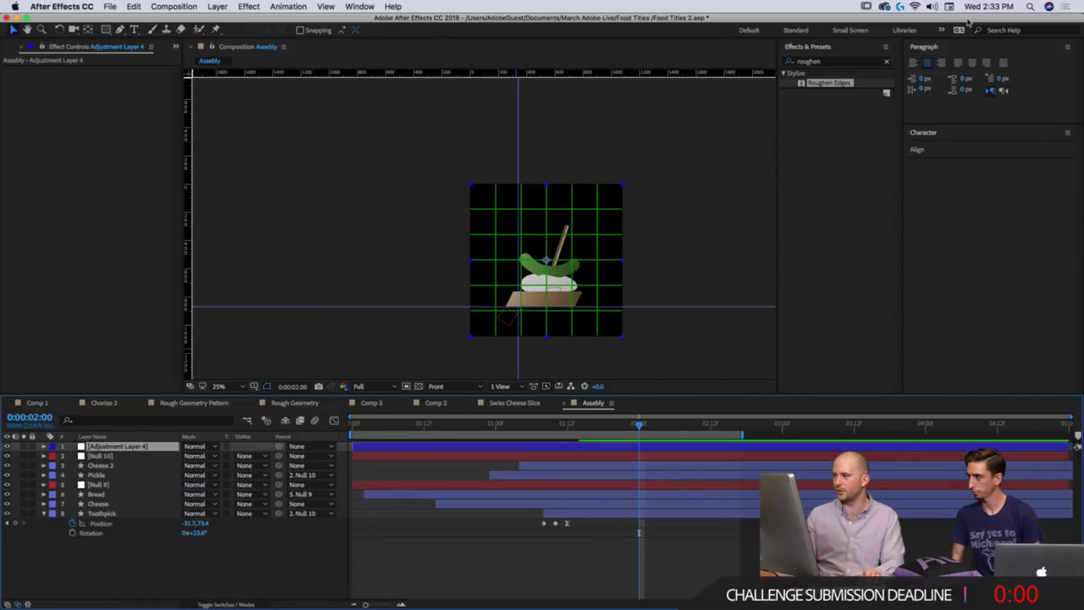
{"action": "left_click", "coordinate": [942, 55]}
{"action": "left_click", "coordinate": [864, 61]}
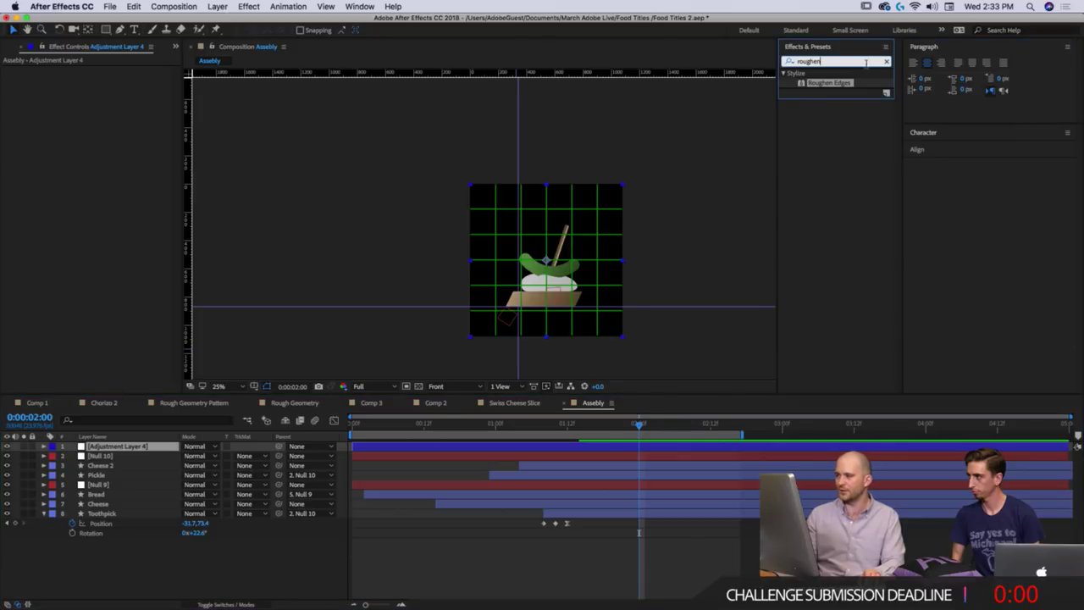
{"action": "type", "text": "posteri"}
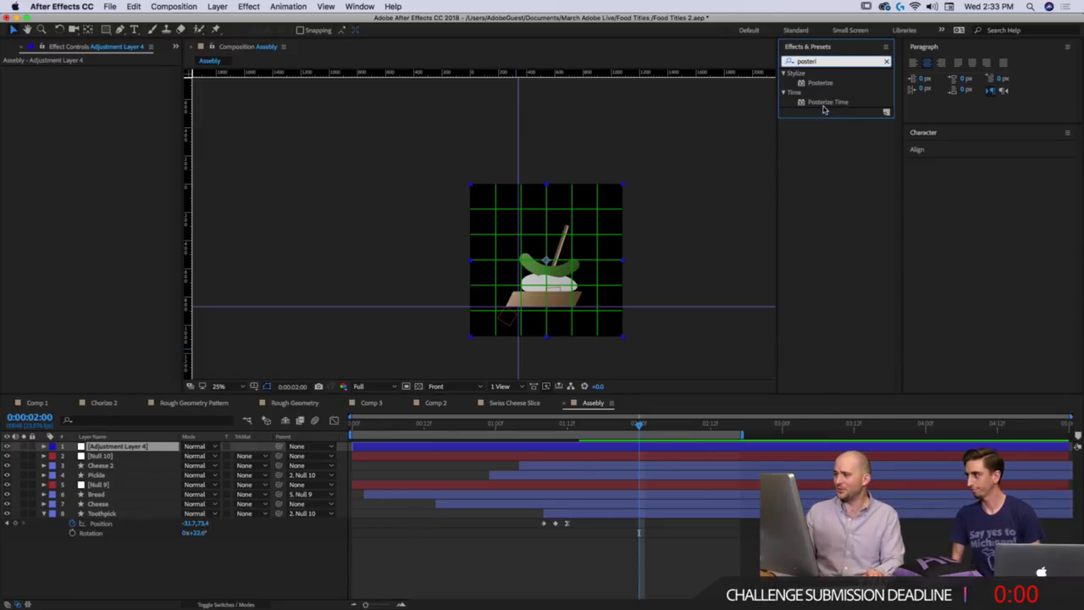
{"action": "double_click", "coordinate": [819, 102]}
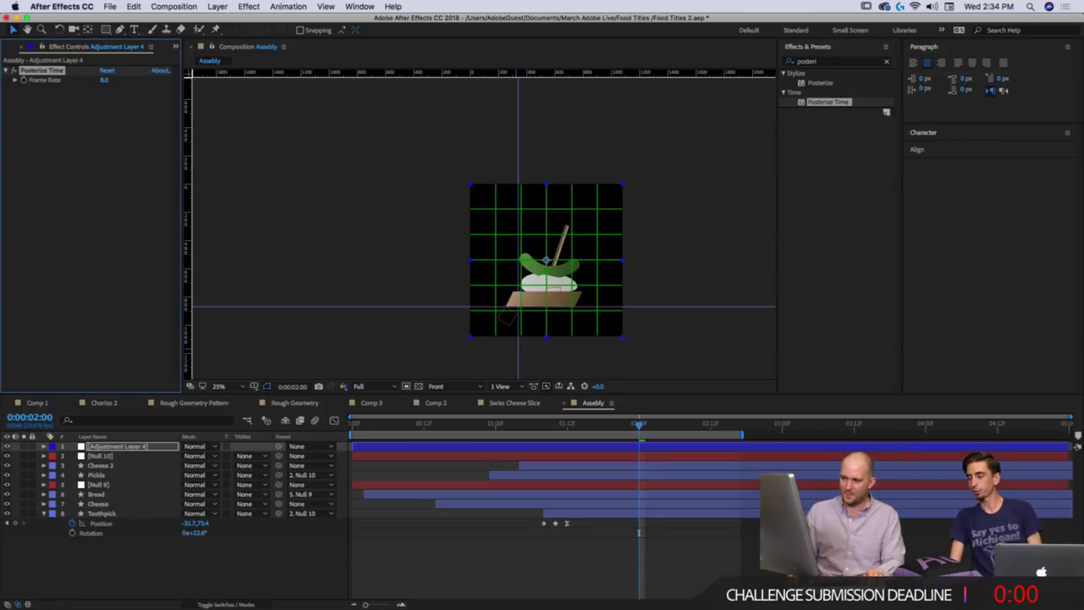
Preview the assembly from the start with Posterize Time applied at its default frame rate.
{"action": "left_click", "coordinate": [353, 423]}
{"action": "key", "text": "space"}
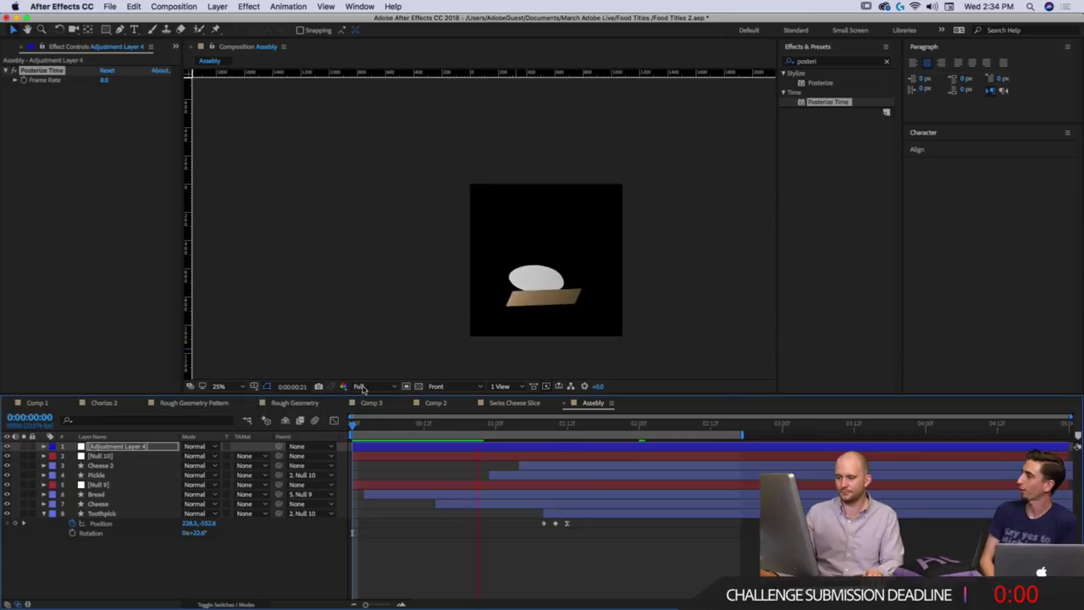
{"action": "key", "text": "space"}
{"action": "key", "text": "space"}
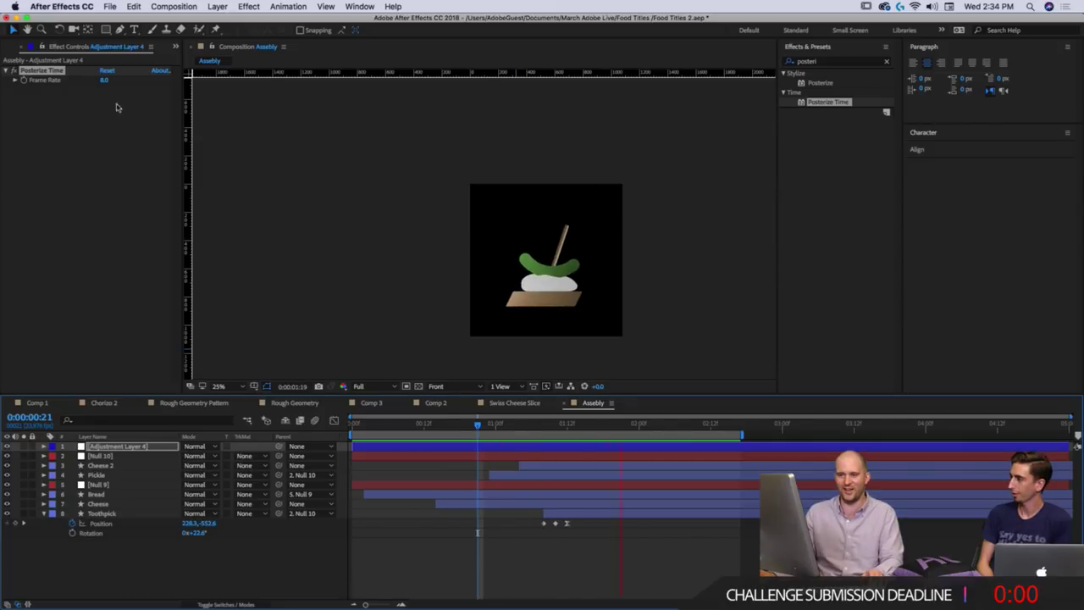
{"action": "key", "text": "space"}
Set Posterize Time's Frame Rate to 12 and preview the assembly.
{"action": "left_click", "coordinate": [104, 80]}
{"action": "type", "text": "12"}
{"action": "key", "text": "Return"}
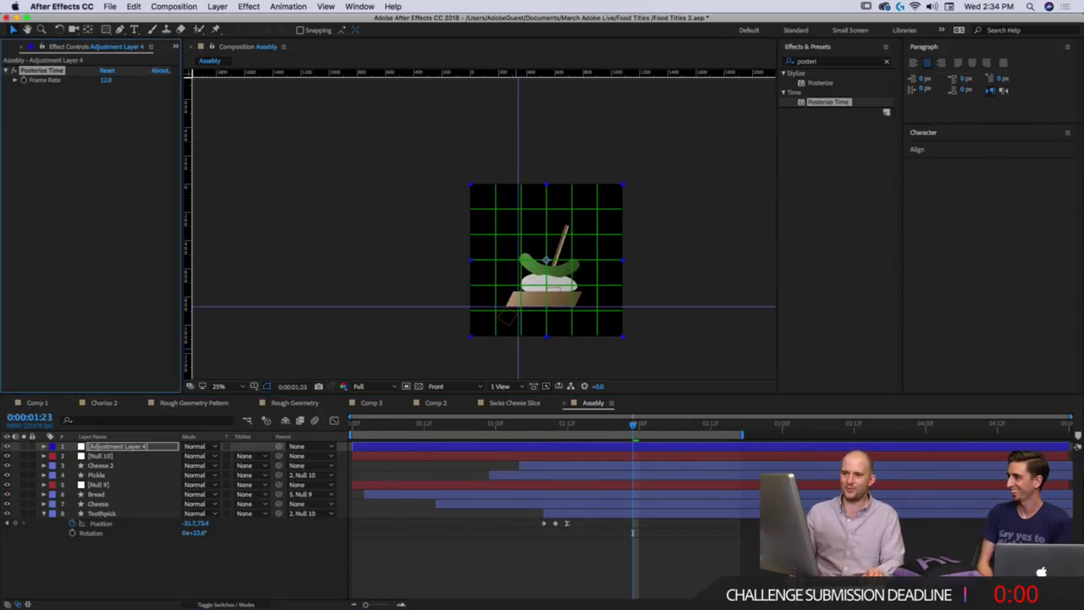
{"action": "key", "text": "space"}
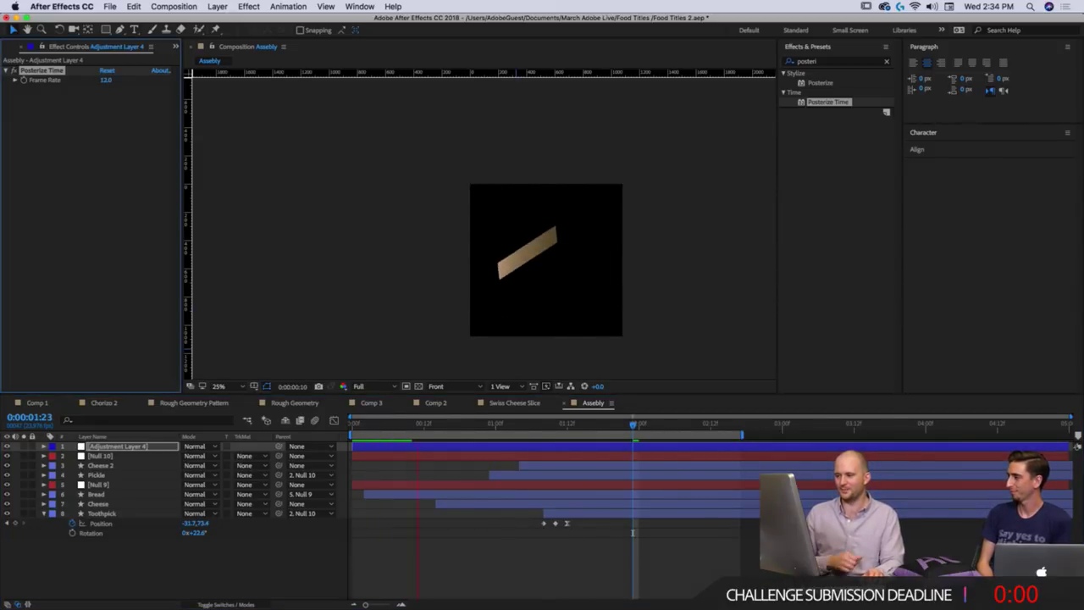
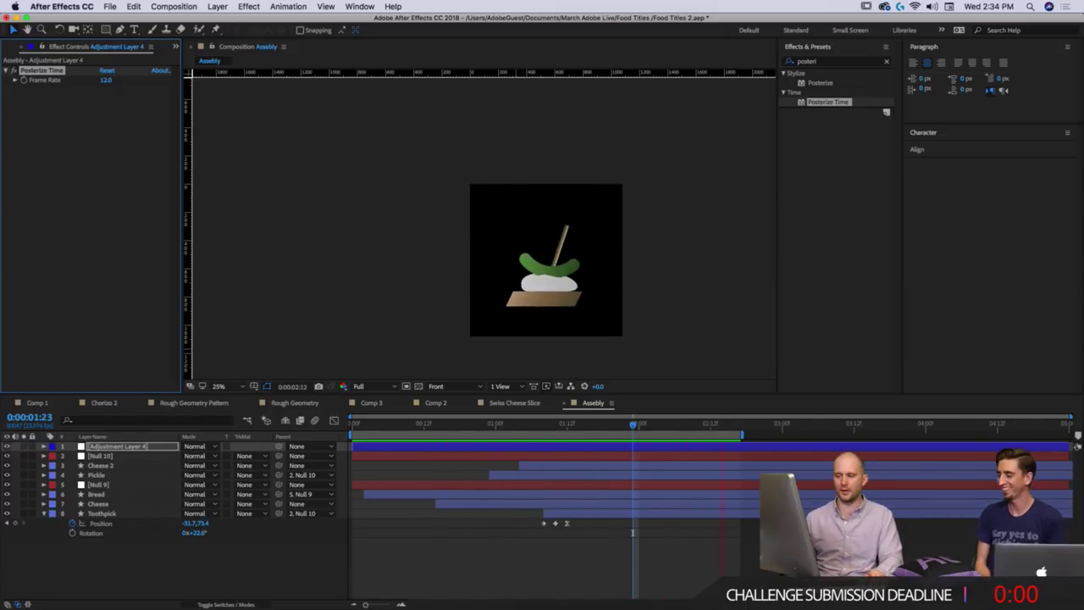
Stop the preview and delete the adjustment layer carrying Posterize Time.
{"action": "key", "text": "space"}
{"action": "key", "text": "Delete"}
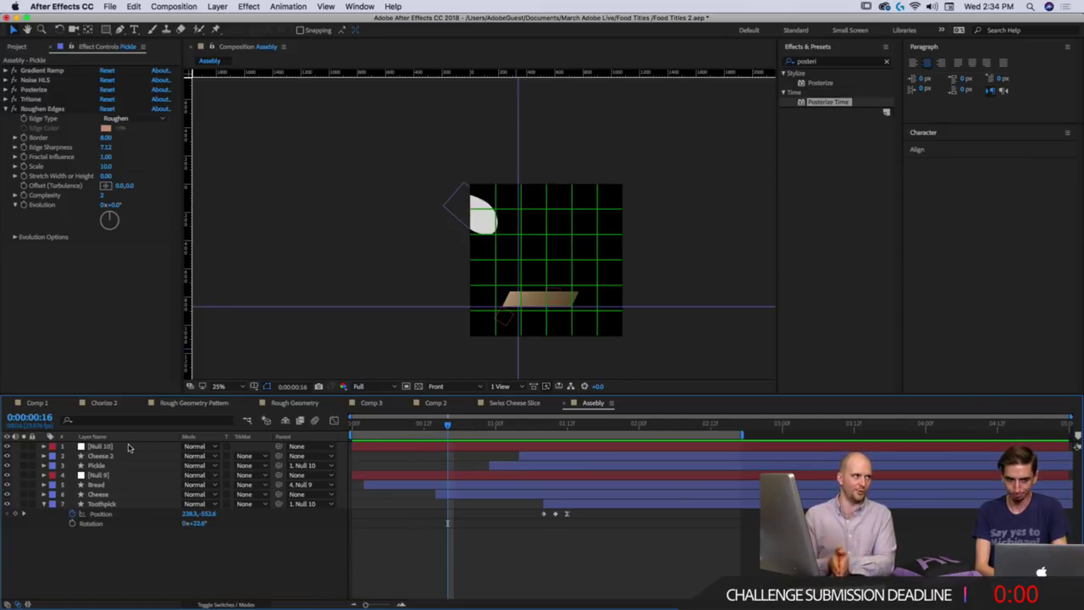
Preview the full assembly animation without the Posterize Time adjustment layer.
{"action": "left_click", "coordinate": [739, 426]}
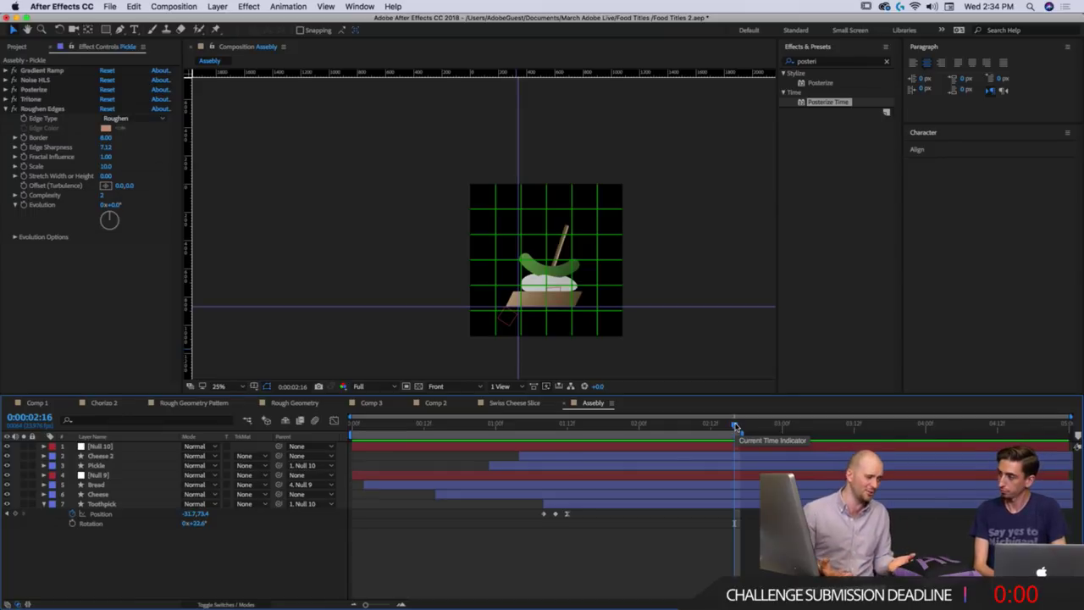
{"action": "key", "text": "space"}
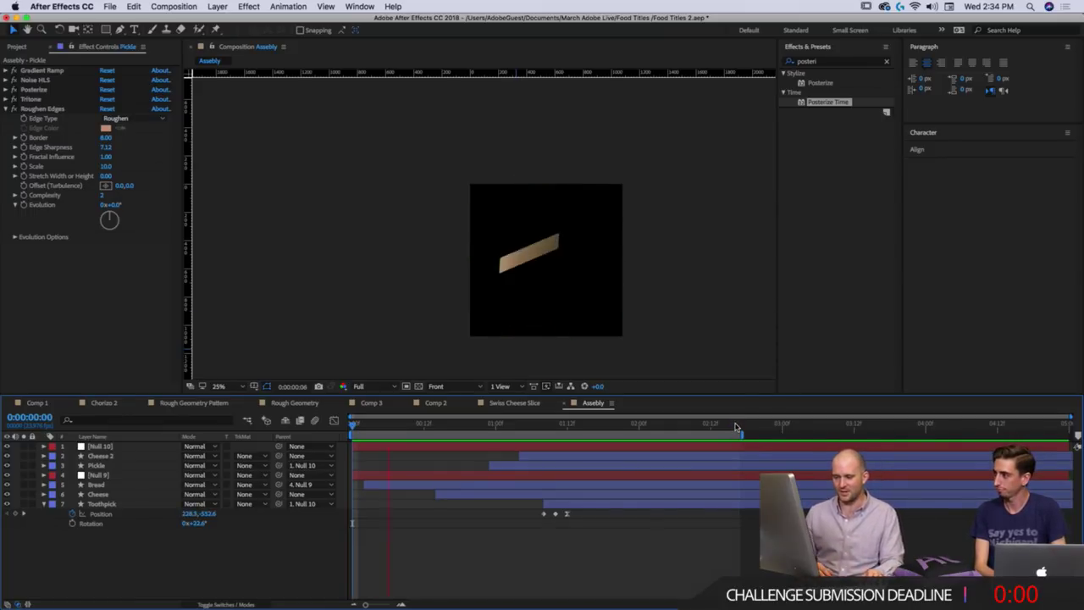
{"action": "key", "text": "space"}
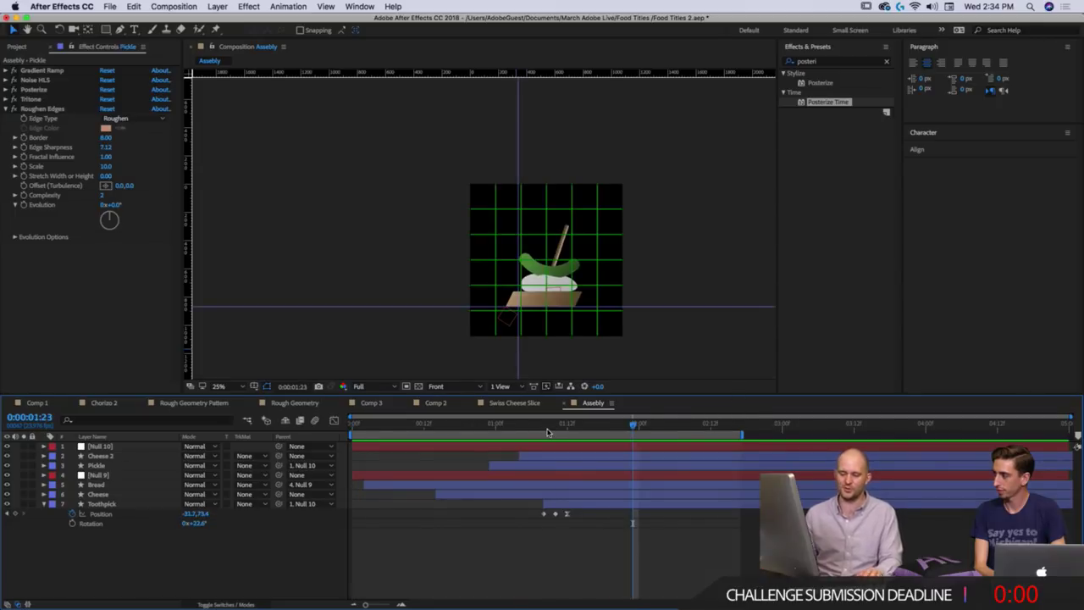
{"action": "key", "text": "Home"}
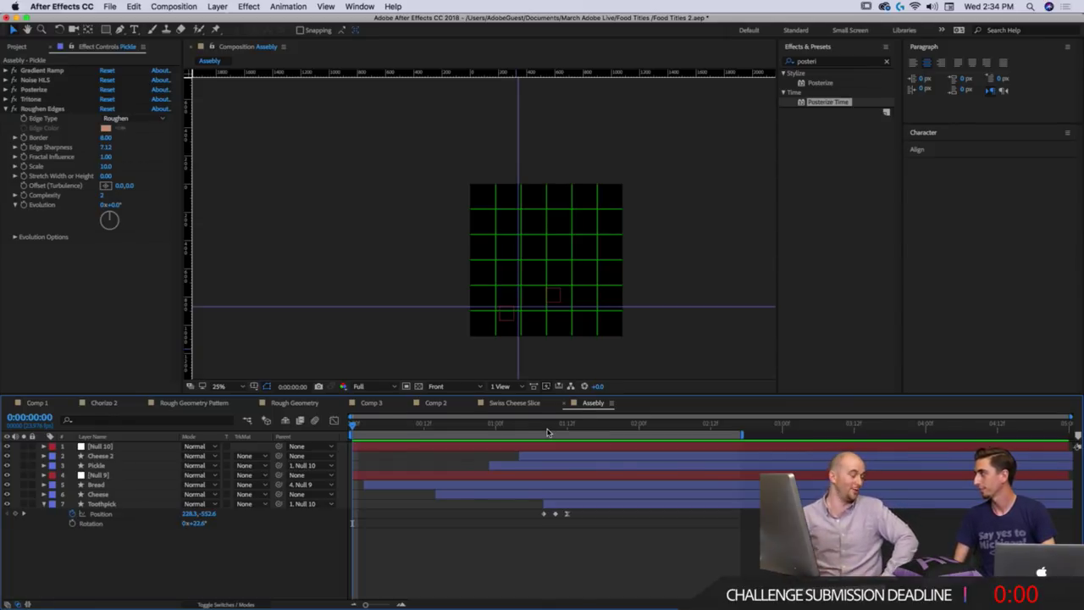
{"action": "key", "text": "space"}
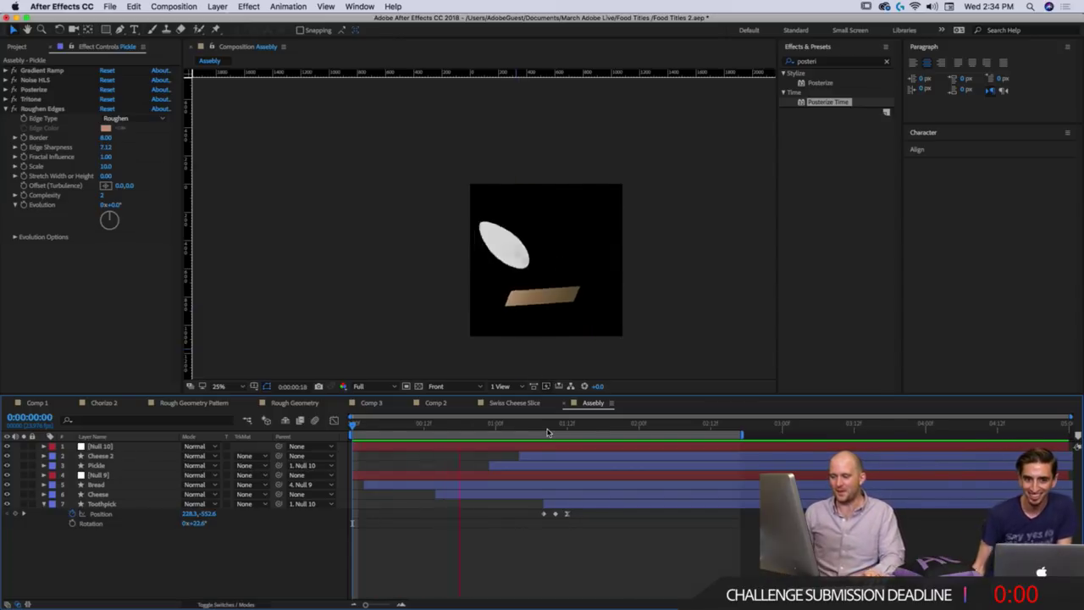
{"action": "key", "text": "space"}
Scrub back through the pickle landing and bread entrance, replaying the whole assembly to review the timing.
{"action": "left_click_drag", "start_coordinate": [523, 428], "coordinate": [507, 429]}
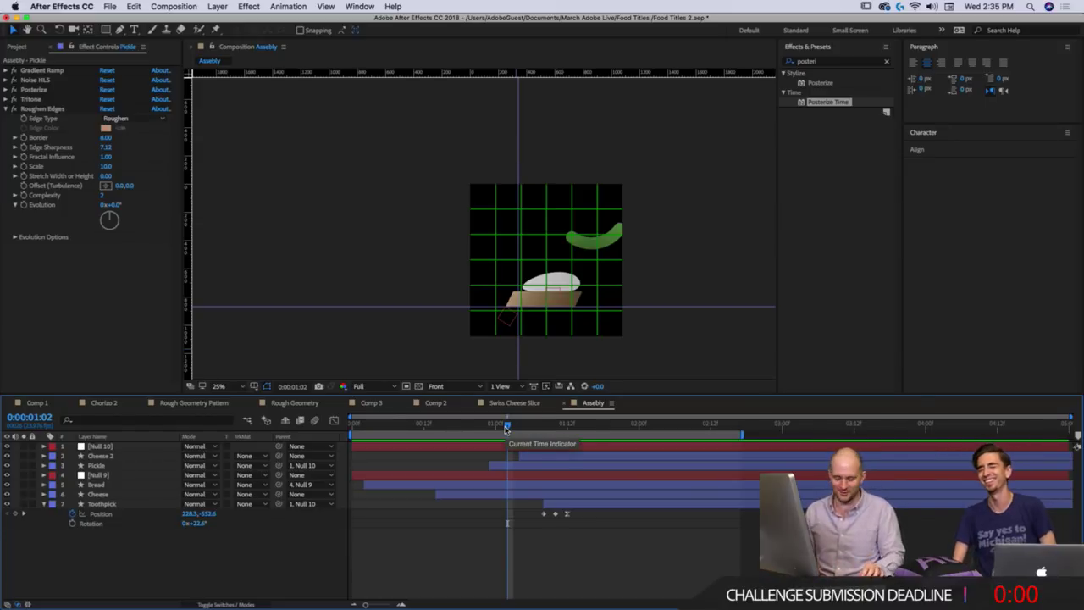
{"action": "key", "text": "space"}
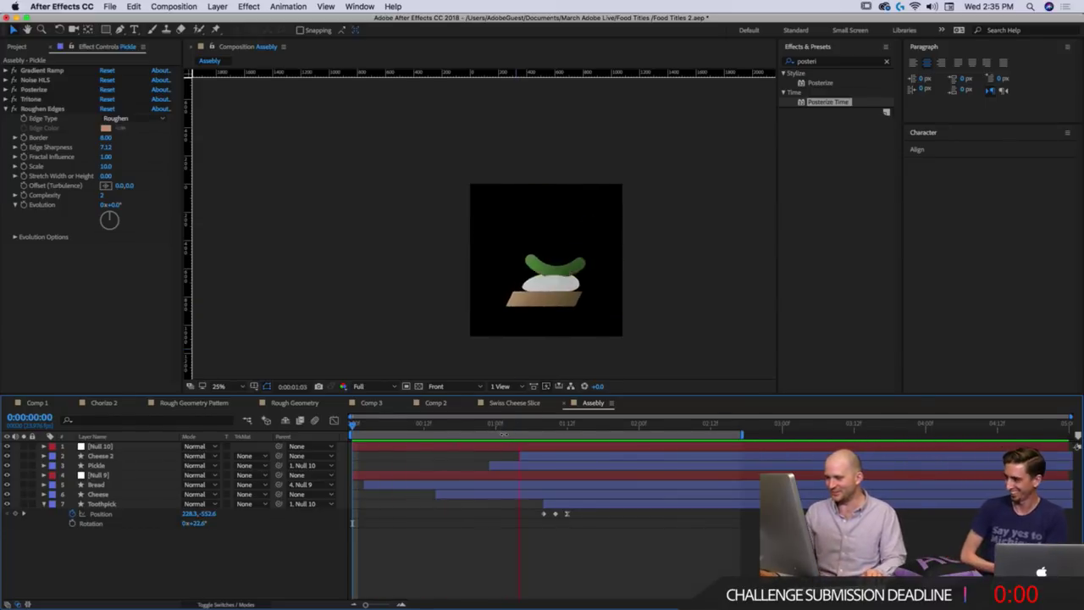
{"action": "key", "text": "space"}
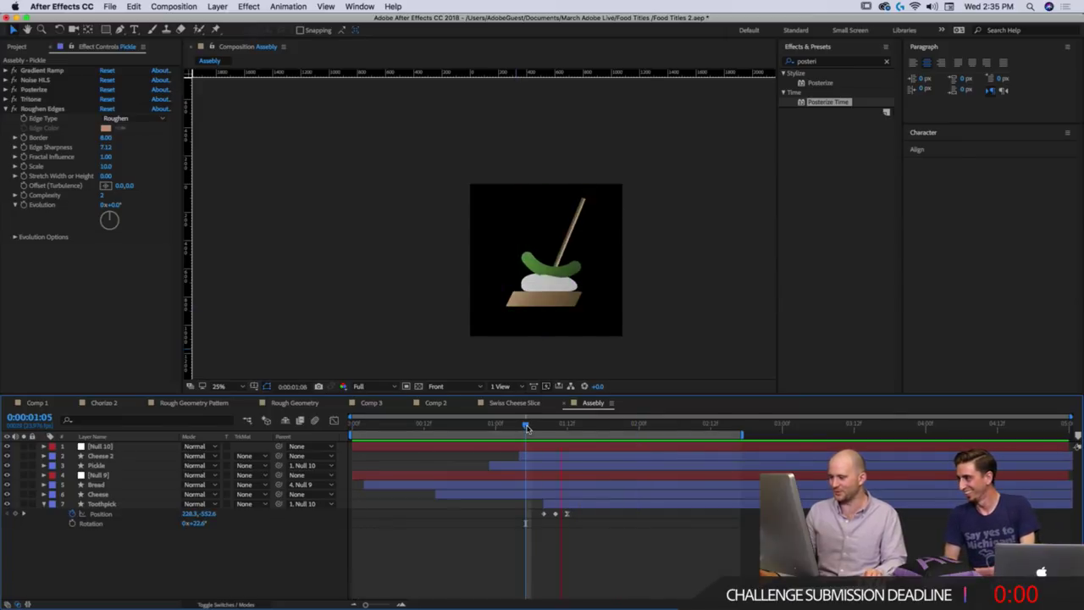
{"action": "left_click_drag", "start_coordinate": [527, 428], "coordinate": [425, 431]}
{"action": "key", "text": "space"}
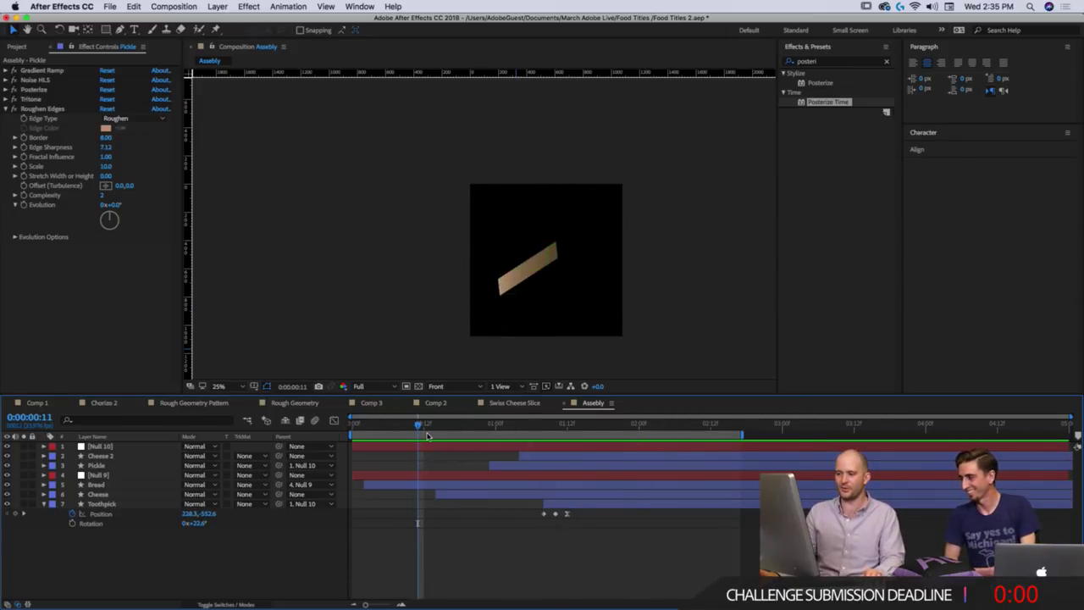
{"action": "key", "text": "space"}
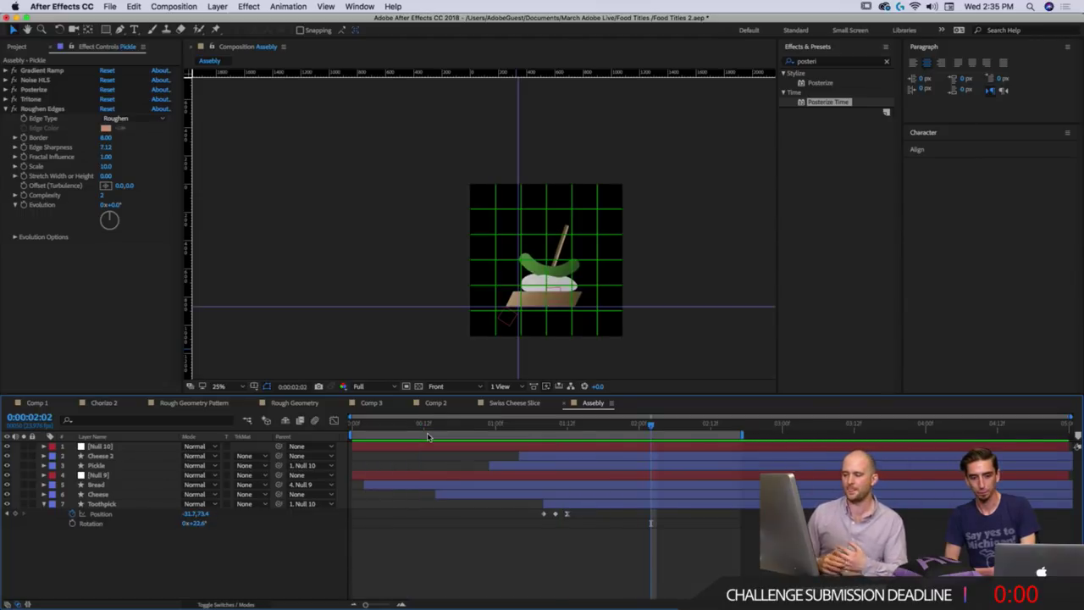
{"action": "key", "text": "space"}
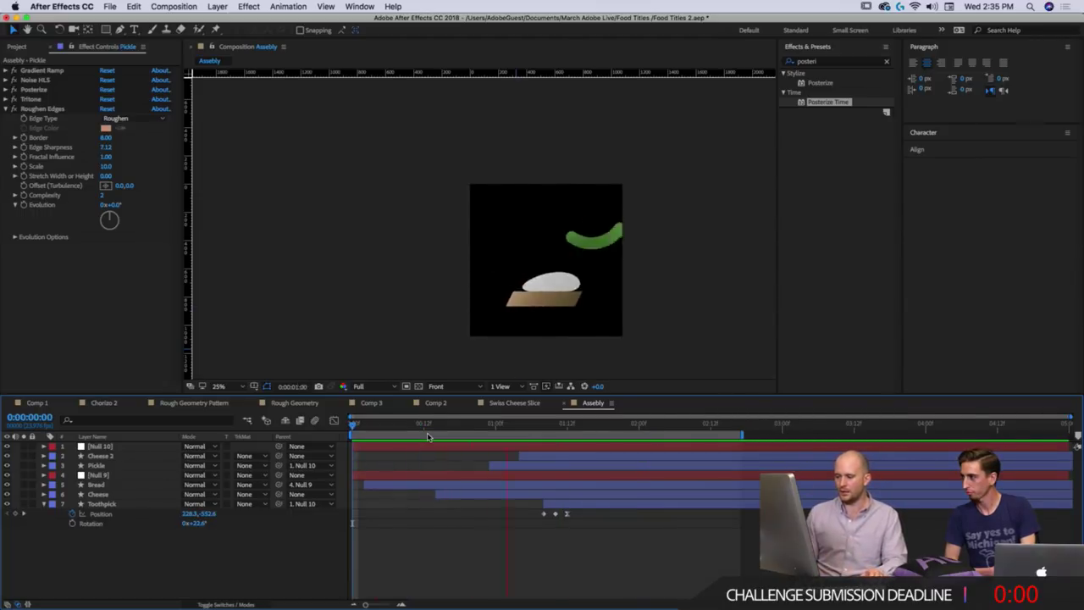
{"action": "key", "text": "space"}
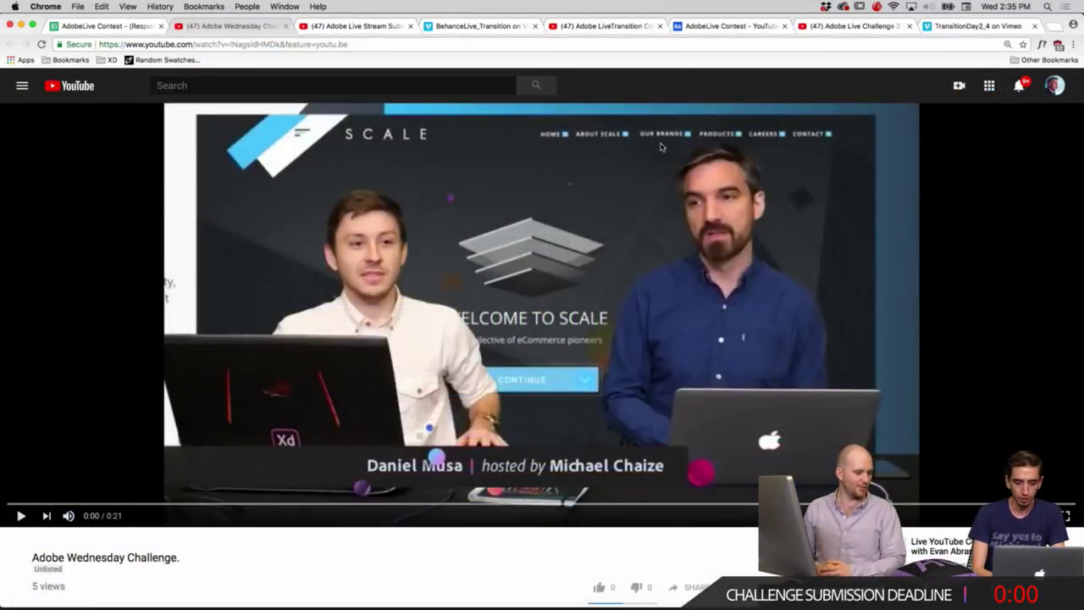
Play the Adobe Wednesday Challenge video full screen in YouTube and move playback to 0:08.
{"action": "scroll", "coordinate": [762, 220], "scroll_direction": "down", "scroll_amount": 2}
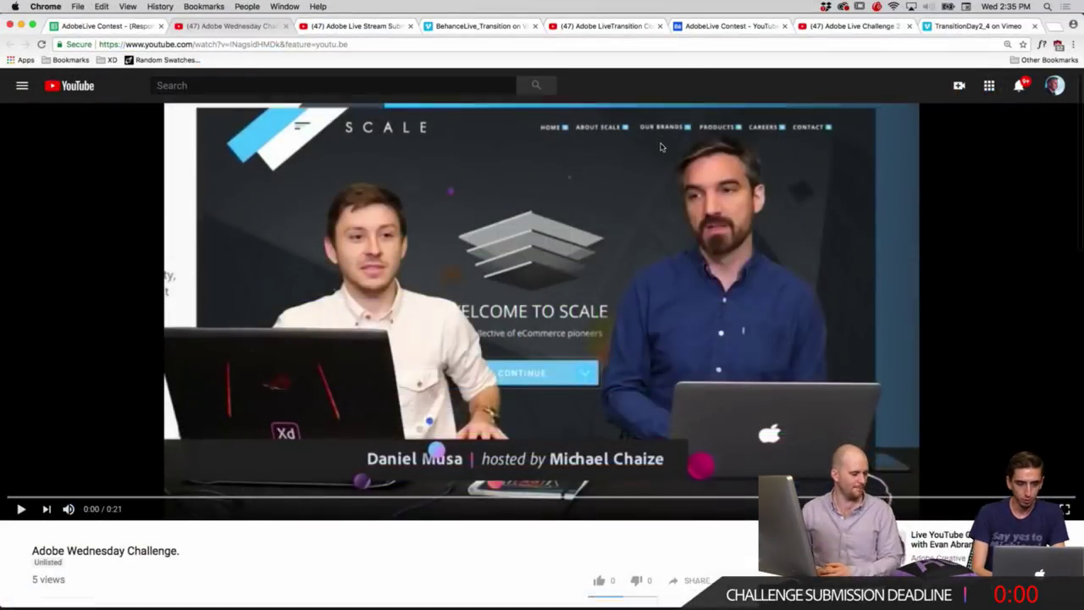
{"action": "scroll", "coordinate": [847, 279], "scroll_direction": "up", "scroll_amount": 2}
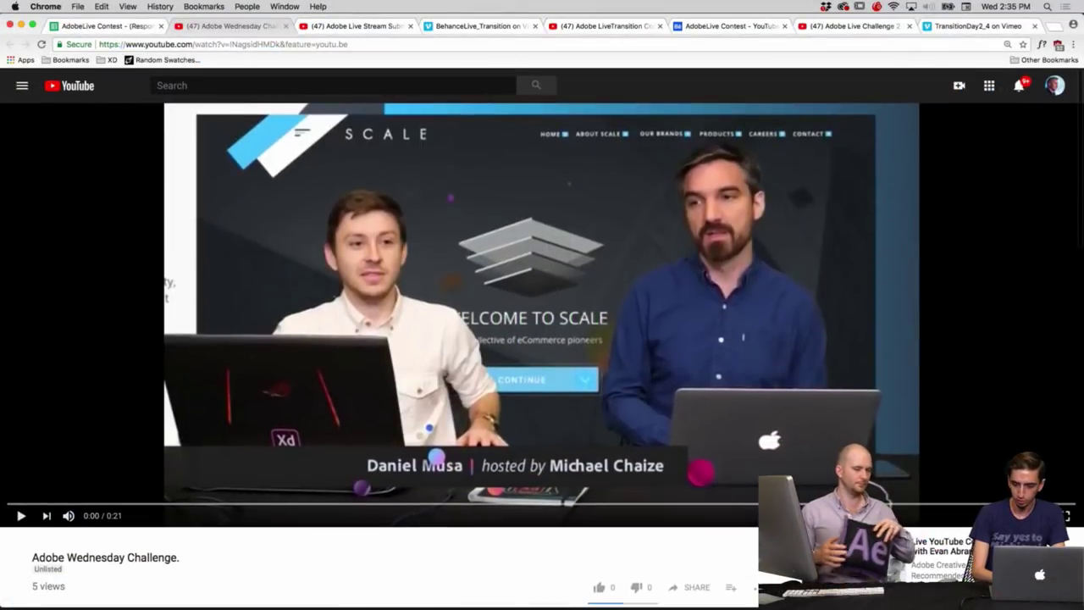
{"action": "left_click", "coordinate": [1065, 516]}
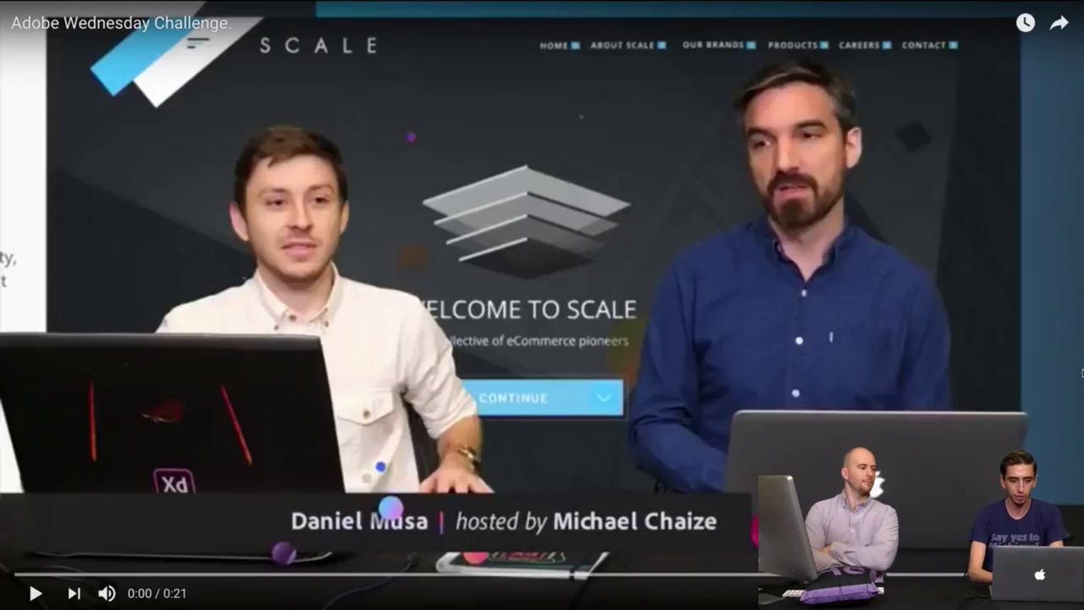
{"action": "key", "text": "space"}
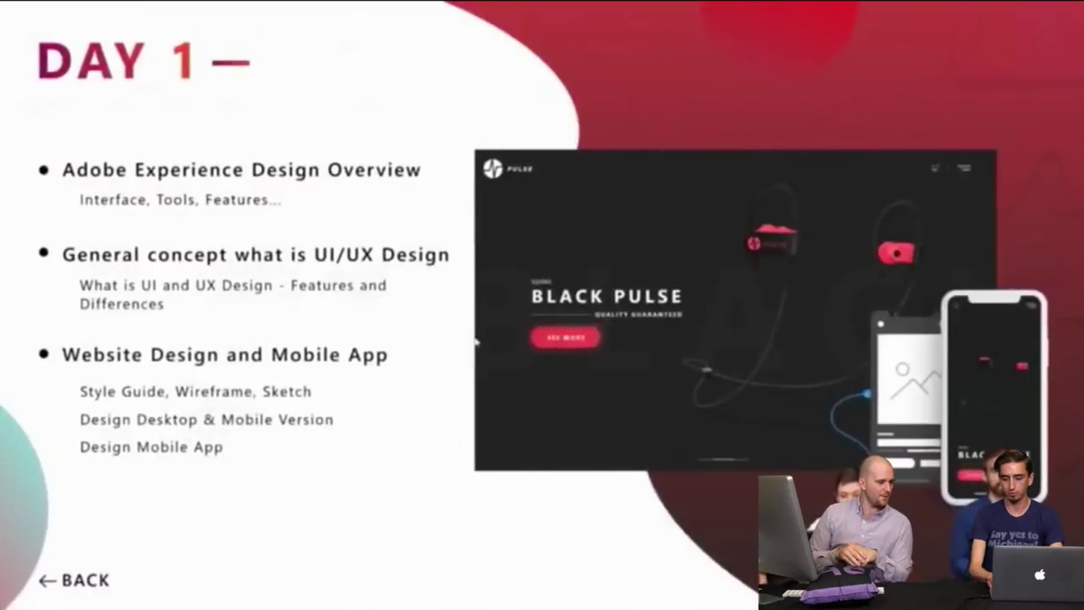
{"action": "mouse_move", "coordinate": [440, 268]}
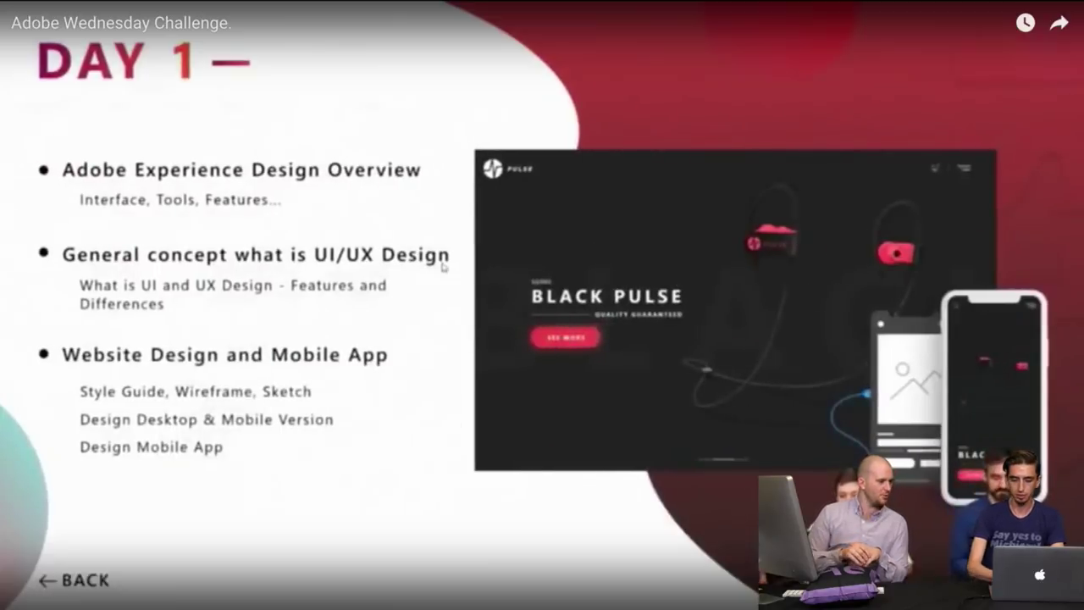
{"action": "left_click", "coordinate": [411, 569]}
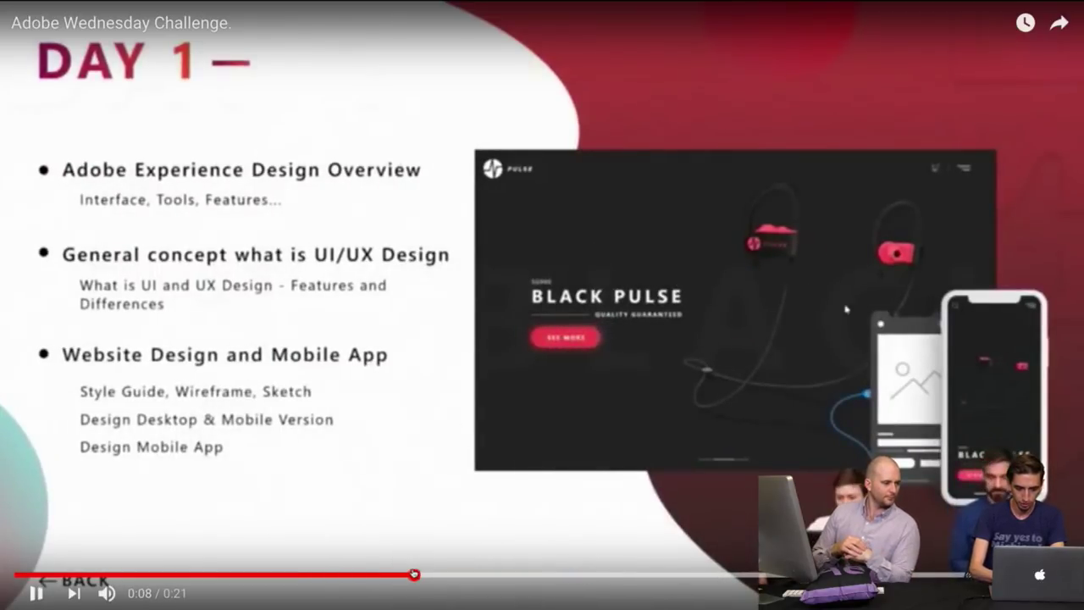
Rewind the Adobe Wednesday Challenge video to rewatch its transition, then pause it and exit full screen.
{"action": "left_click", "coordinate": [375, 573]}
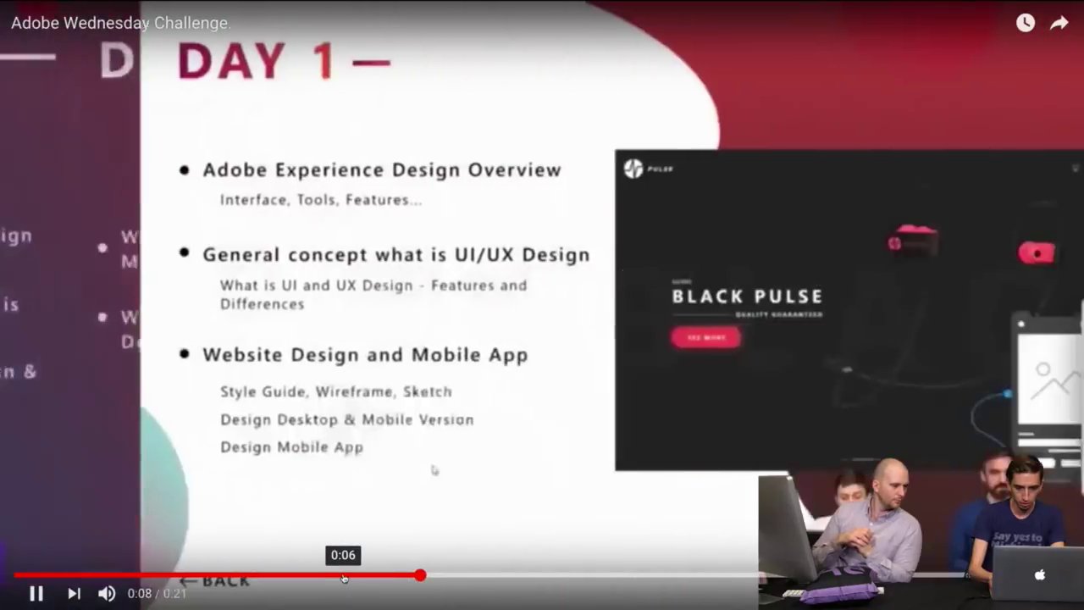
{"action": "key", "text": "Left"}
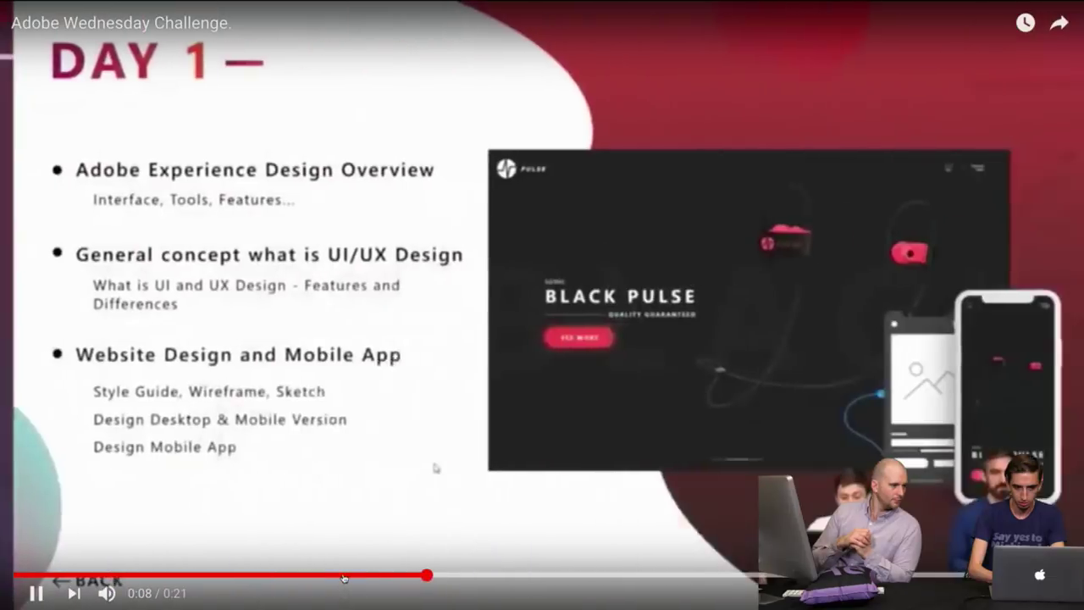
{"action": "left_click", "coordinate": [488, 417]}
{"action": "key", "text": "Escape"}
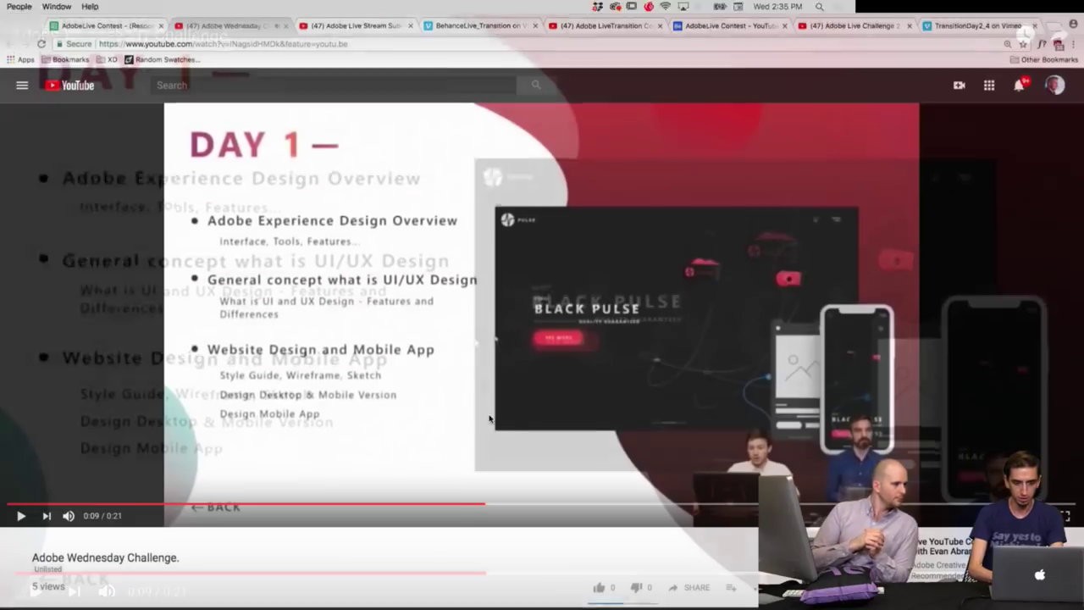
Play the Adobe Live Stream Submission video full screen, and return to its page after the suggested next video opens.
{"action": "left_click", "coordinate": [355, 26]}
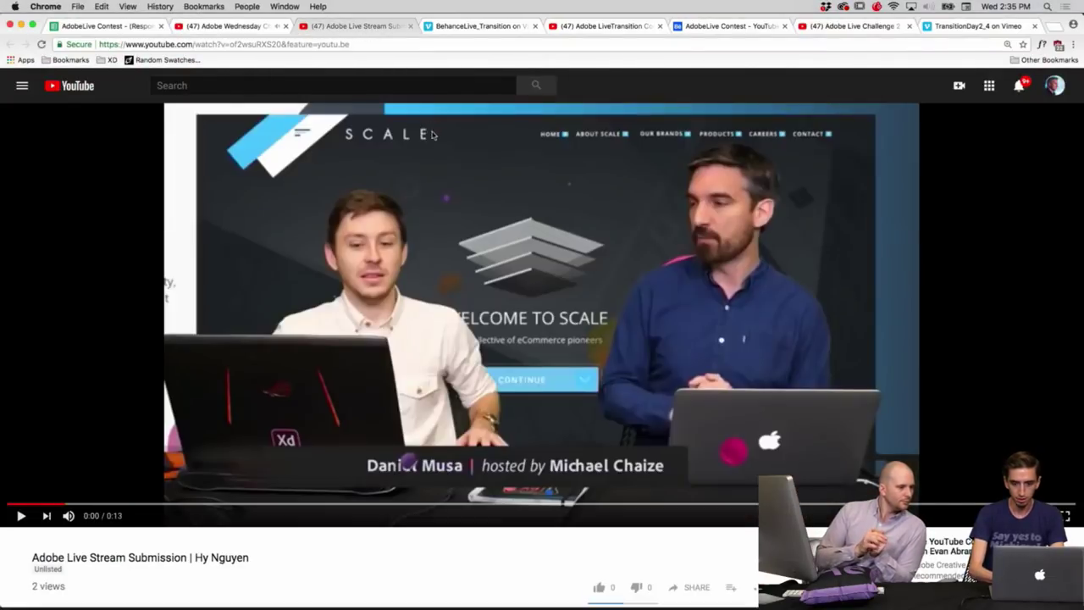
{"action": "scroll", "coordinate": [508, 187], "scroll_direction": "down", "scroll_amount": 3}
{"action": "scroll", "coordinate": [693, 244], "scroll_direction": "up", "scroll_amount": 3}
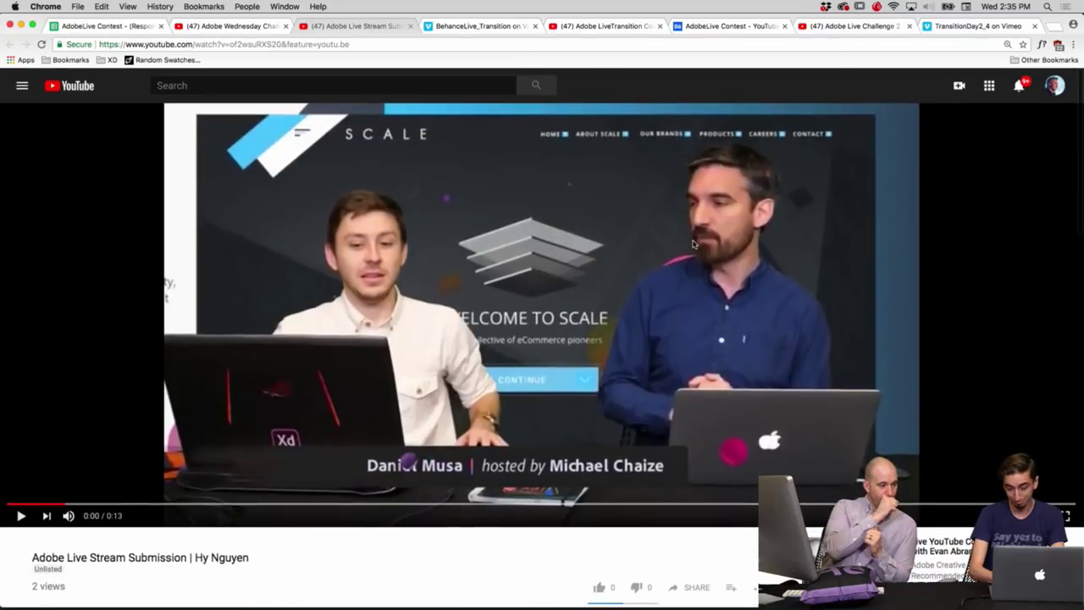
{"action": "double_click", "coordinate": [693, 244]}
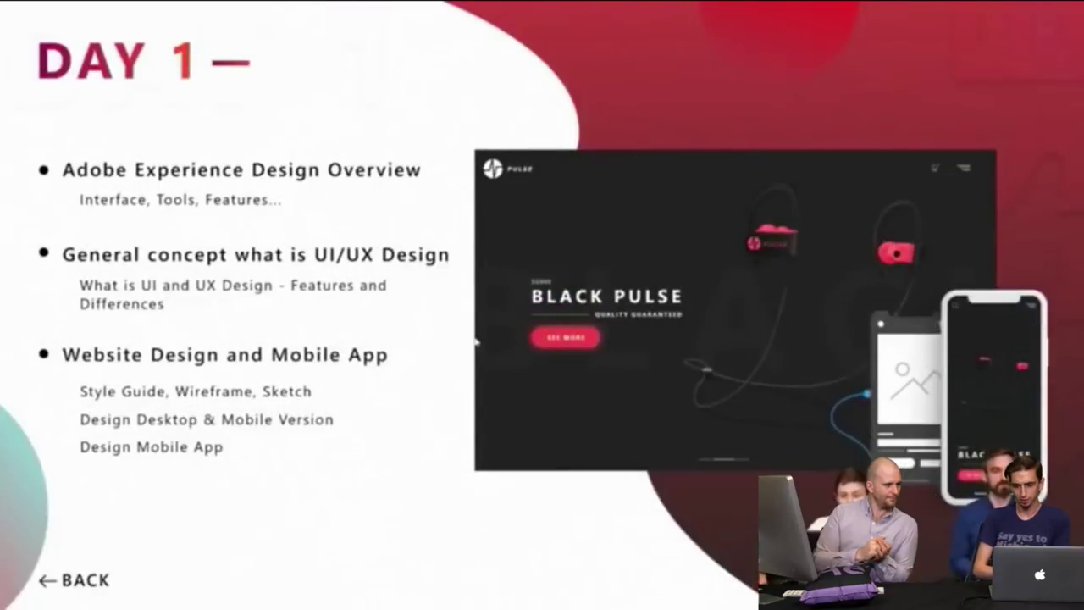
{"action": "mouse_move", "coordinate": [430, 275]}
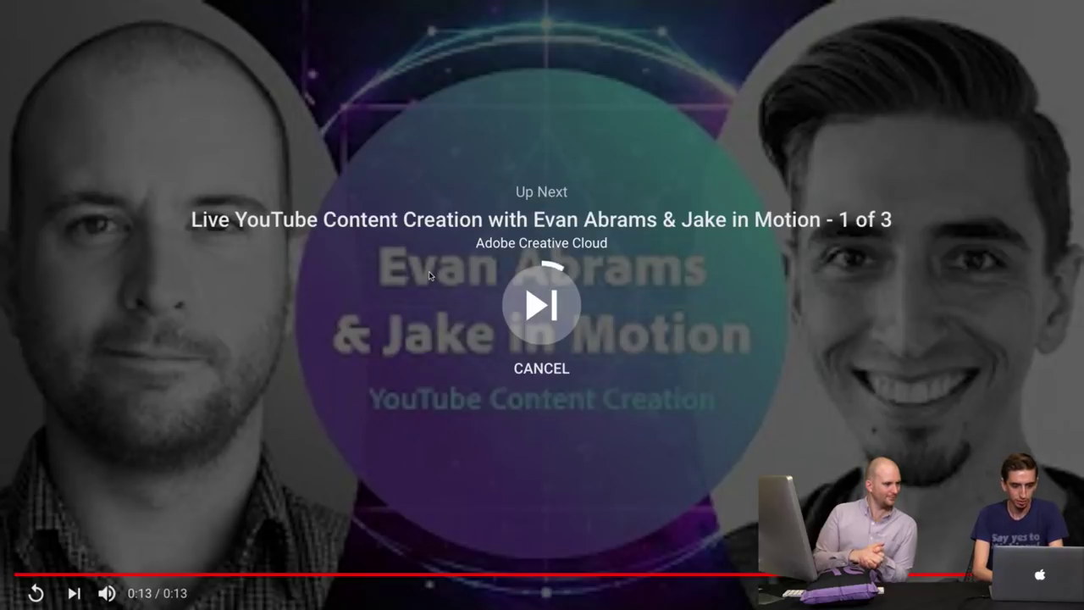
{"action": "left_click", "coordinate": [528, 309]}
{"action": "key", "text": "Escape"}
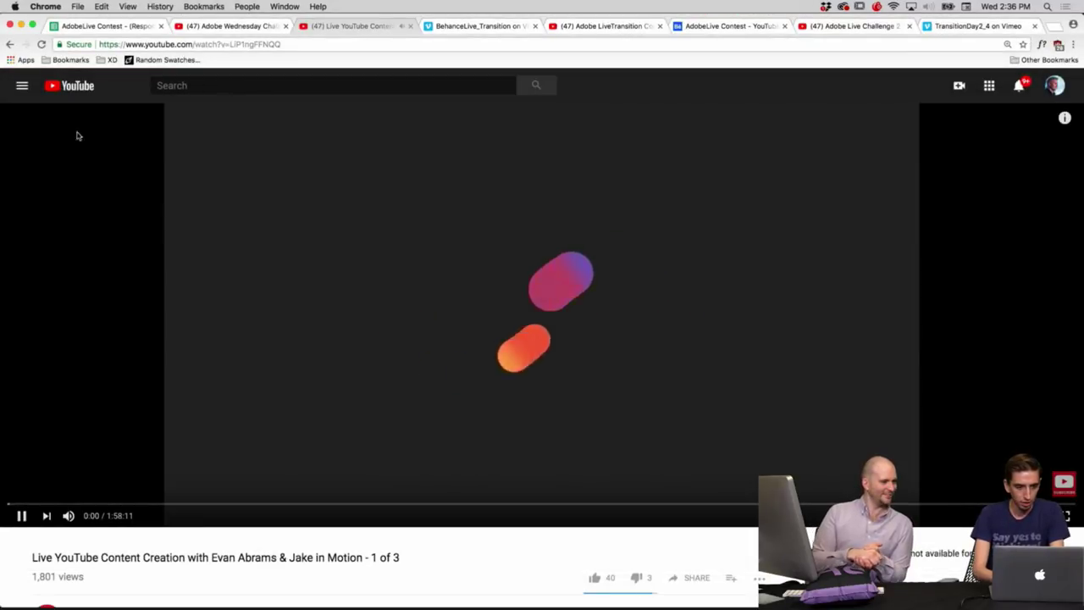
{"action": "left_click", "coordinate": [9, 45]}
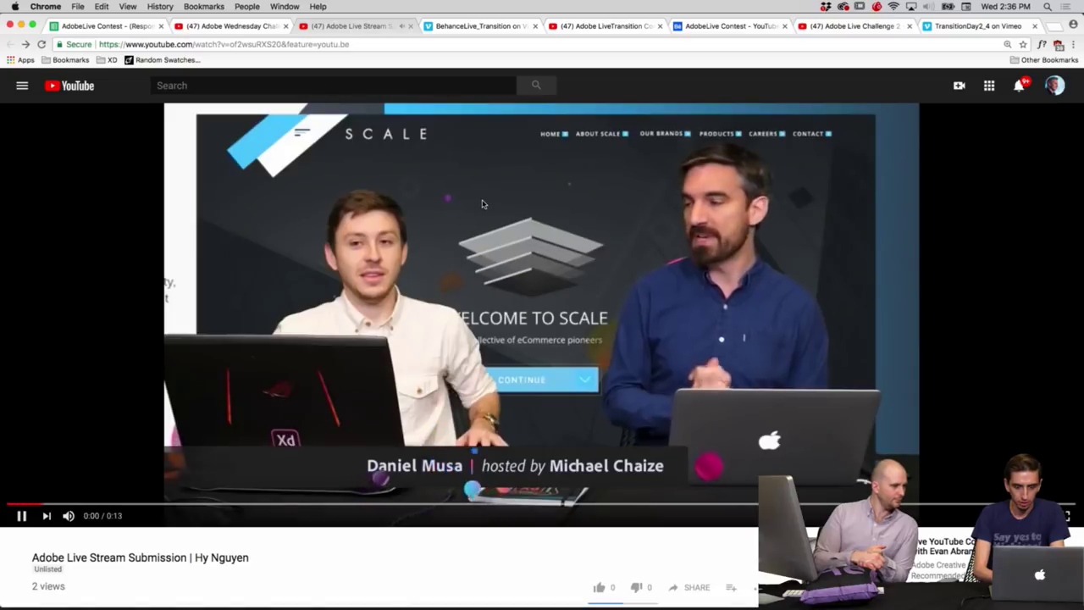
Watch the BehanceLive_Transition video full screen on Vimeo, skipping back to replay its transition.
{"action": "left_click", "coordinate": [479, 25]}
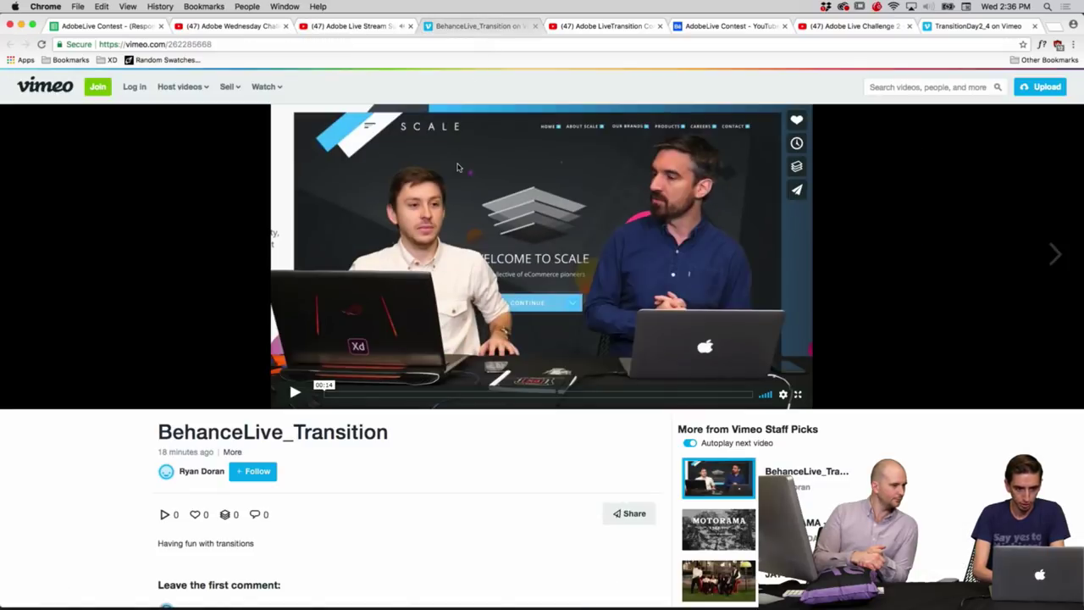
{"action": "left_click", "coordinate": [757, 256]}
{"action": "left_click", "coordinate": [798, 394]}
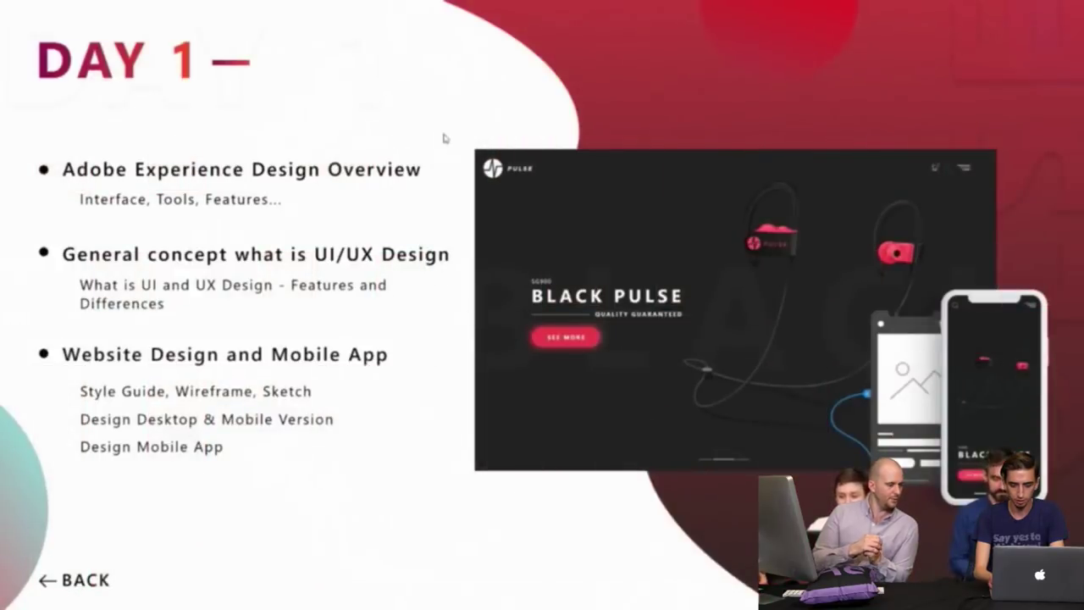
{"action": "key", "text": "Left"}
{"action": "key", "text": "Left"}
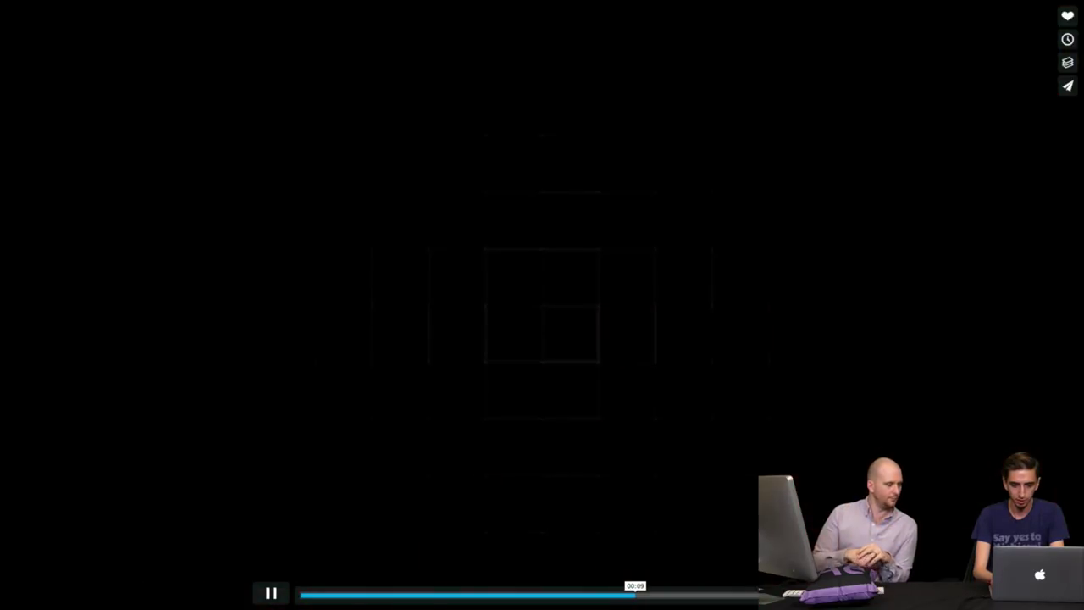
{"action": "key", "text": "Left"}
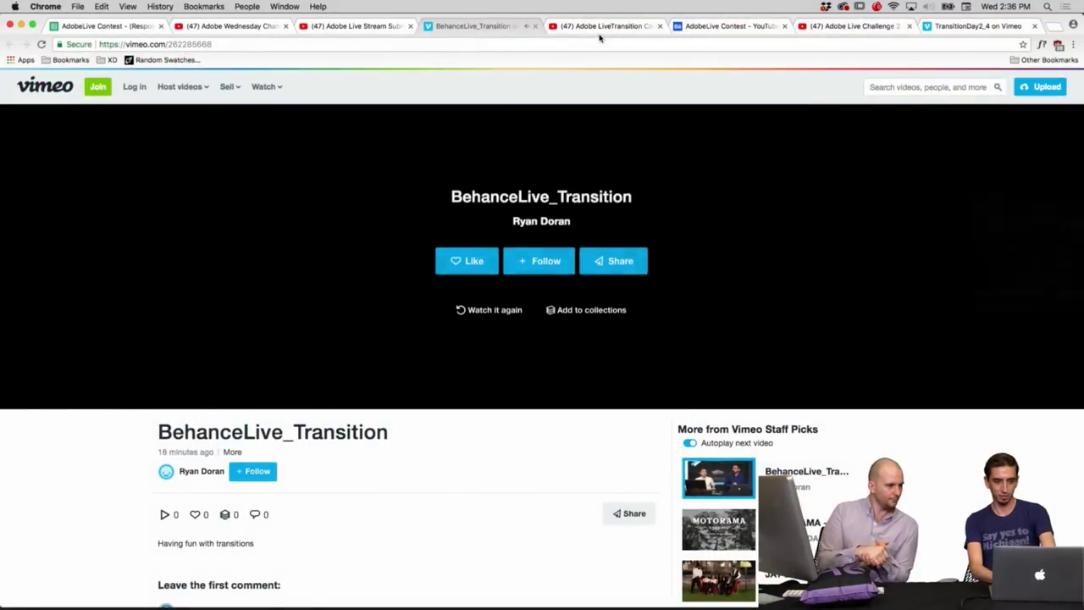
Check the details of the Adobe LiveTransition Contest submission on YouTube and watch its video full screen.
{"action": "left_click", "coordinate": [597, 26]}
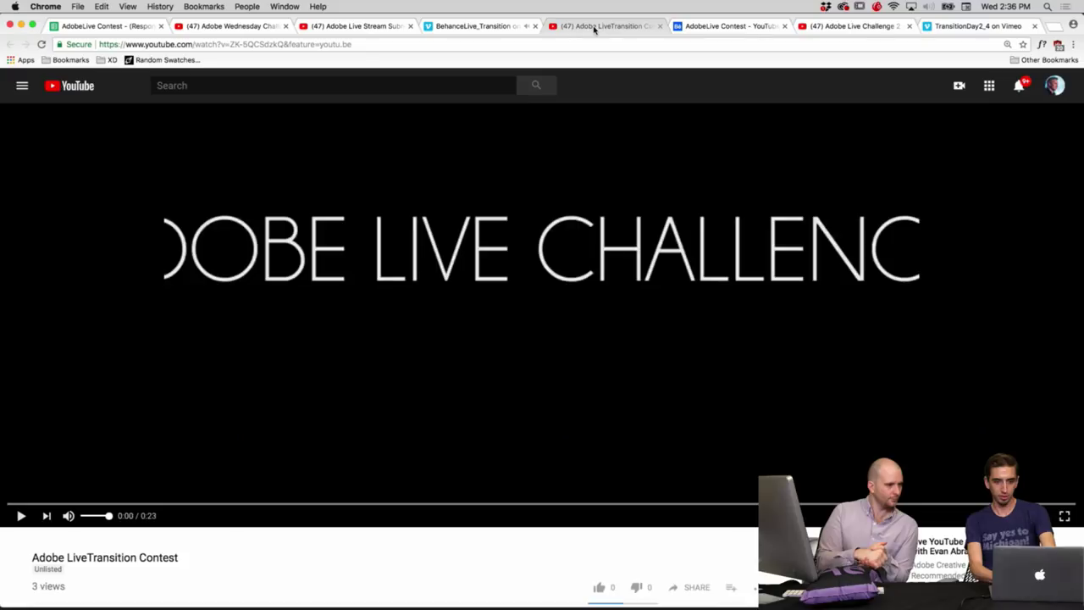
{"action": "scroll", "coordinate": [427, 265], "scroll_direction": "down", "scroll_amount": 3}
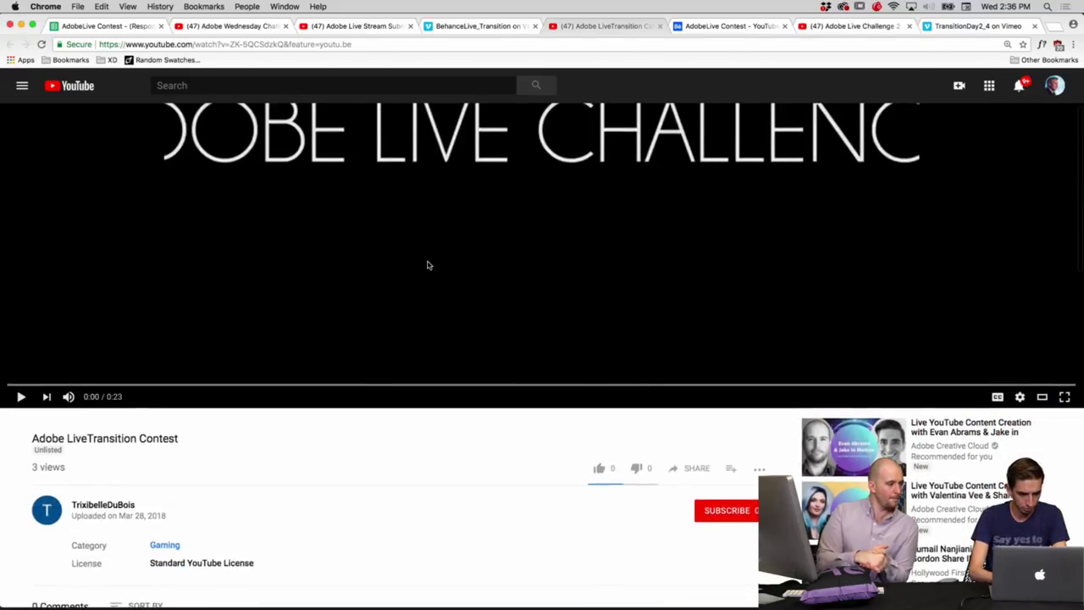
{"action": "scroll", "coordinate": [427, 265], "scroll_direction": "up", "scroll_amount": 3}
{"action": "scroll", "coordinate": [428, 265], "scroll_direction": "down", "scroll_amount": 2}
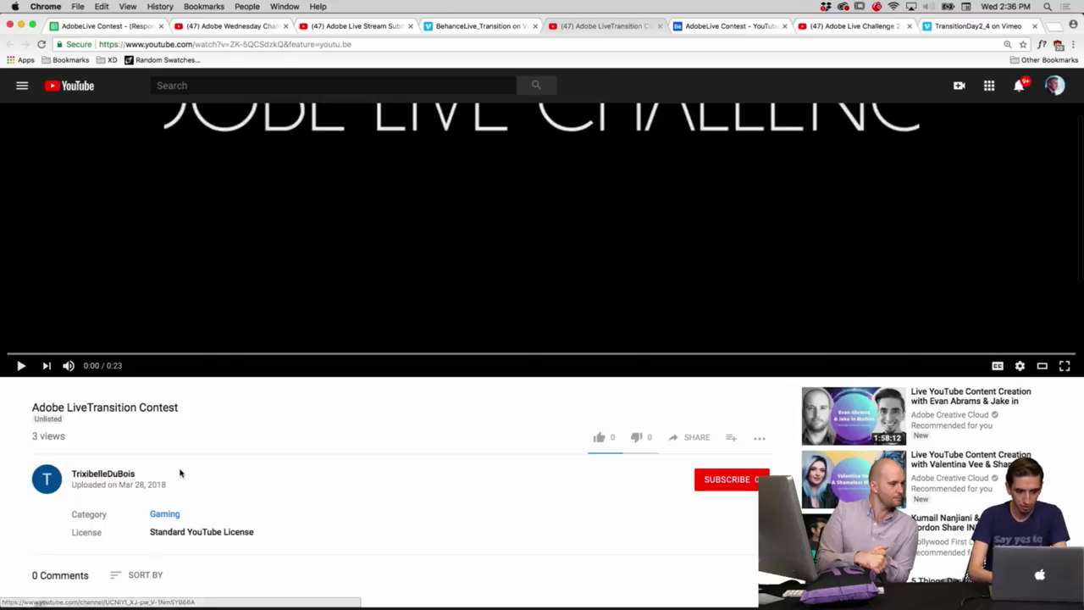
{"action": "scroll", "coordinate": [179, 474], "scroll_direction": "up", "scroll_amount": 2}
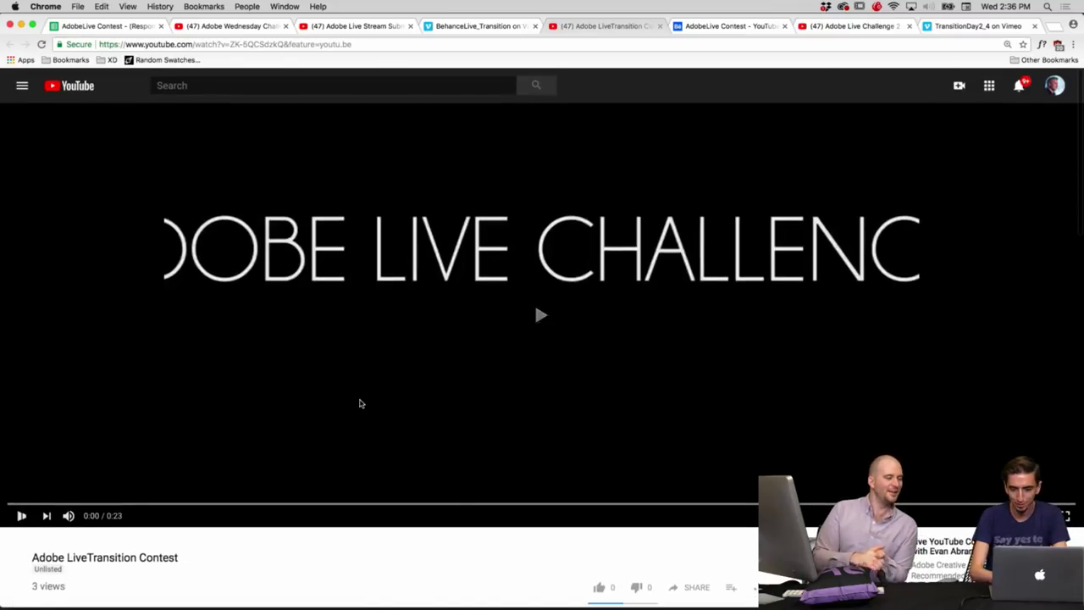
{"action": "left_click", "coordinate": [359, 404]}
{"action": "key", "text": "f"}
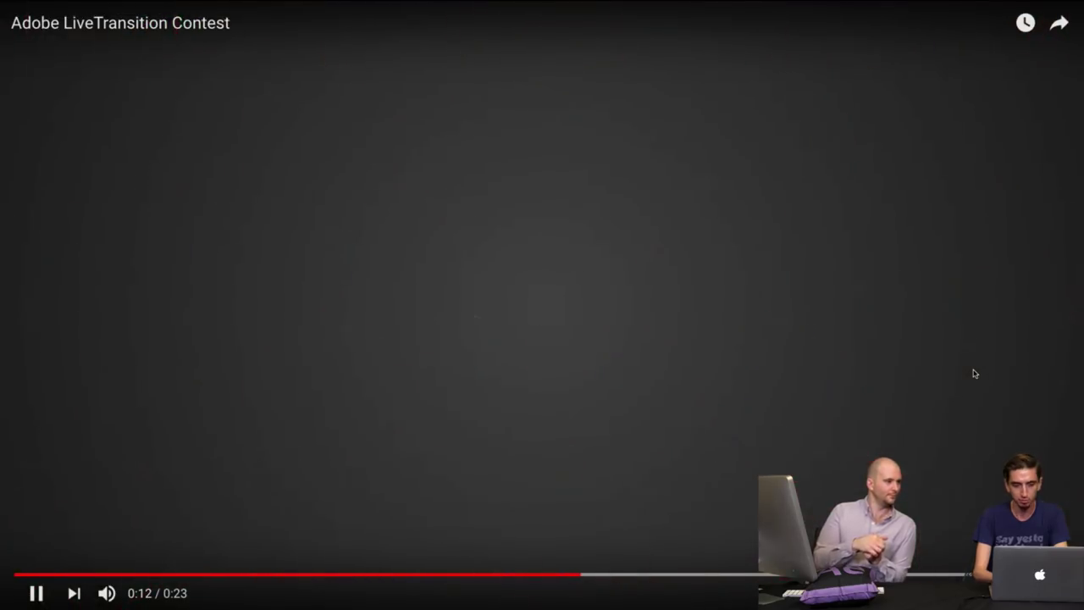
{"action": "key", "text": "Escape"}
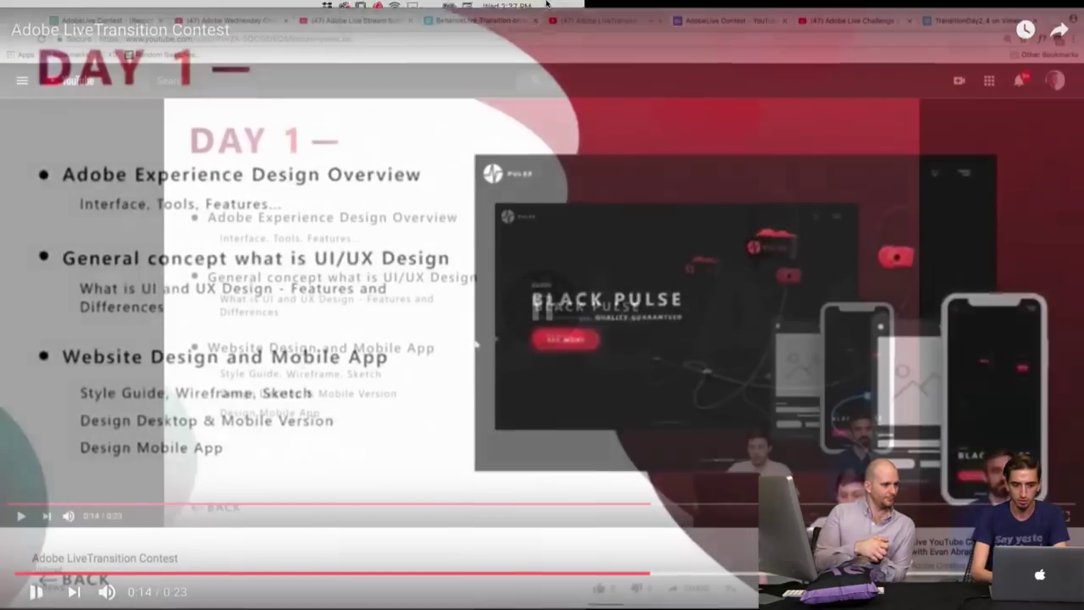
Watch the AdobeLive Contest video full screen on Behance, replay its hexagon transition and pause at 0:09.
{"action": "left_click", "coordinate": [699, 27]}
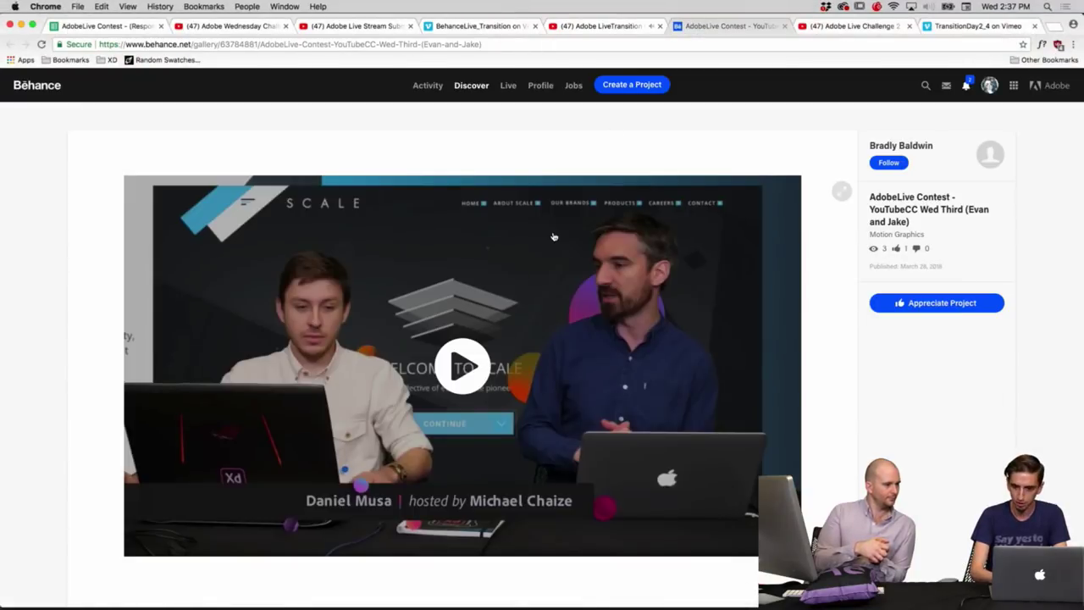
{"action": "left_click", "coordinate": [562, 271]}
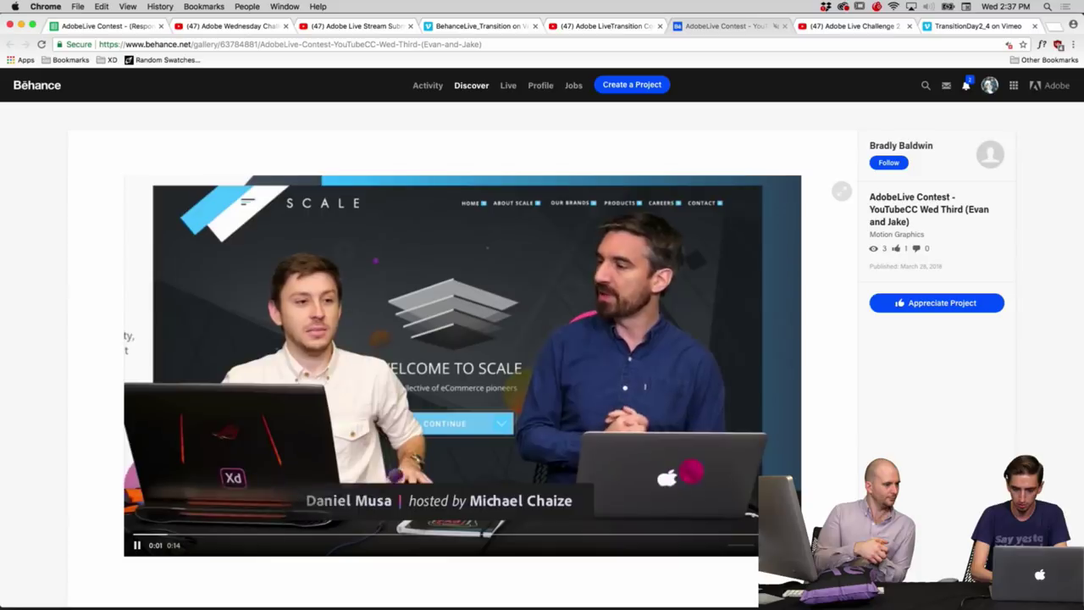
{"action": "left_click", "coordinate": [782, 544]}
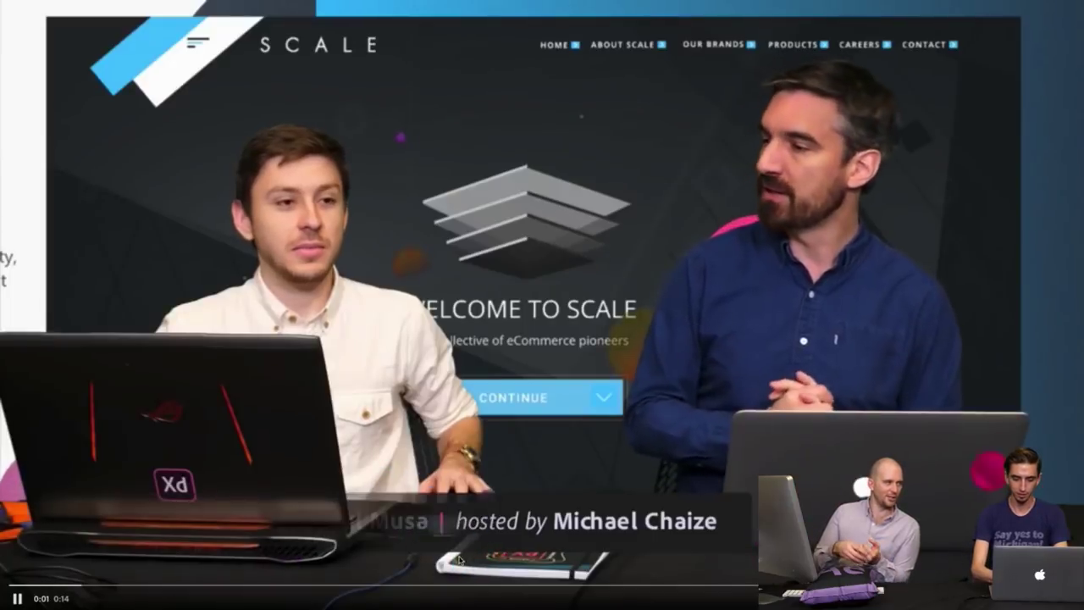
{"action": "left_click", "coordinate": [451, 584]}
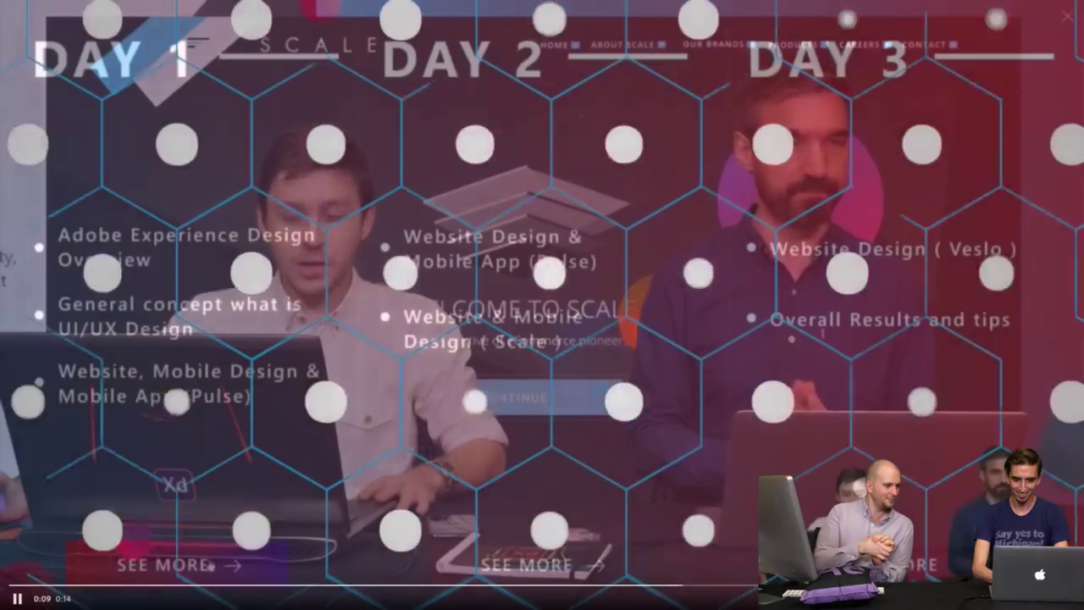
{"action": "key", "text": "space"}
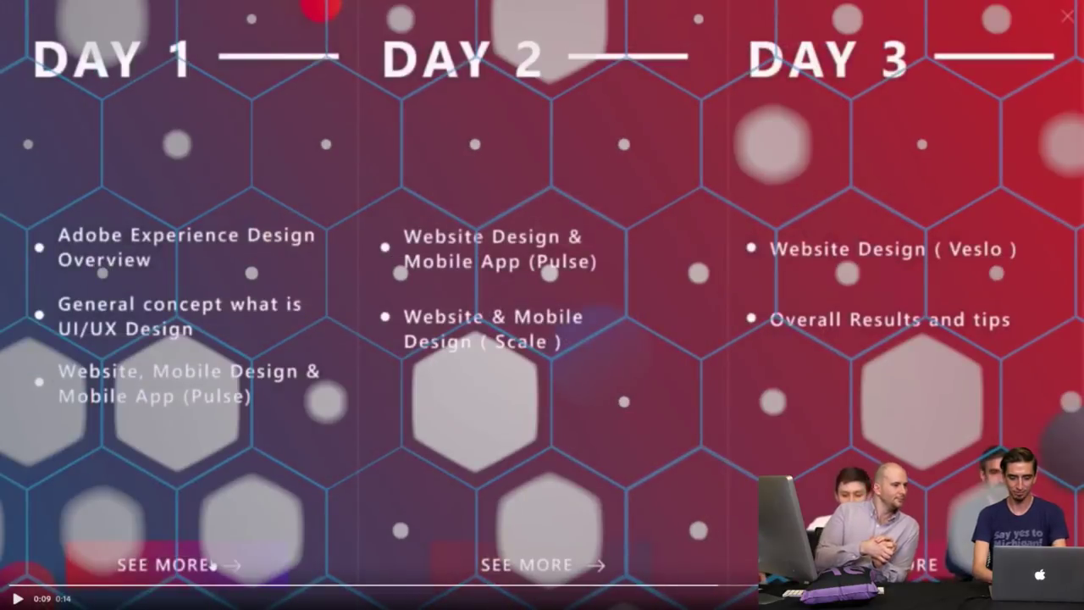
{"action": "key", "text": "Escape"}
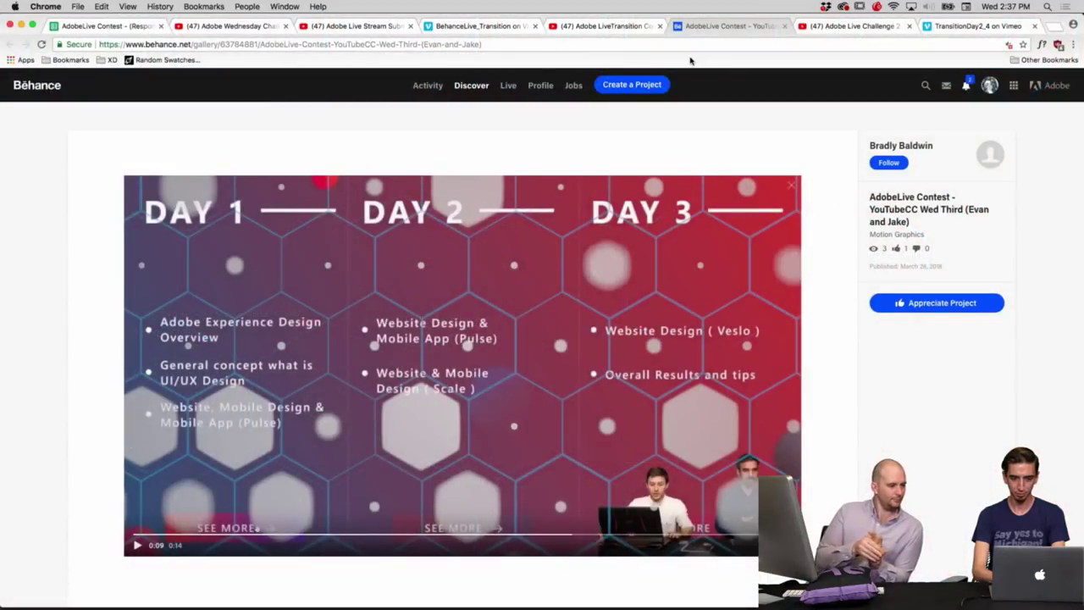
Play the Adobe Live Challenge 2 video full screen on YouTube, replay its transition, then exit full screen and stop playback.
{"action": "left_click", "coordinate": [858, 27]}
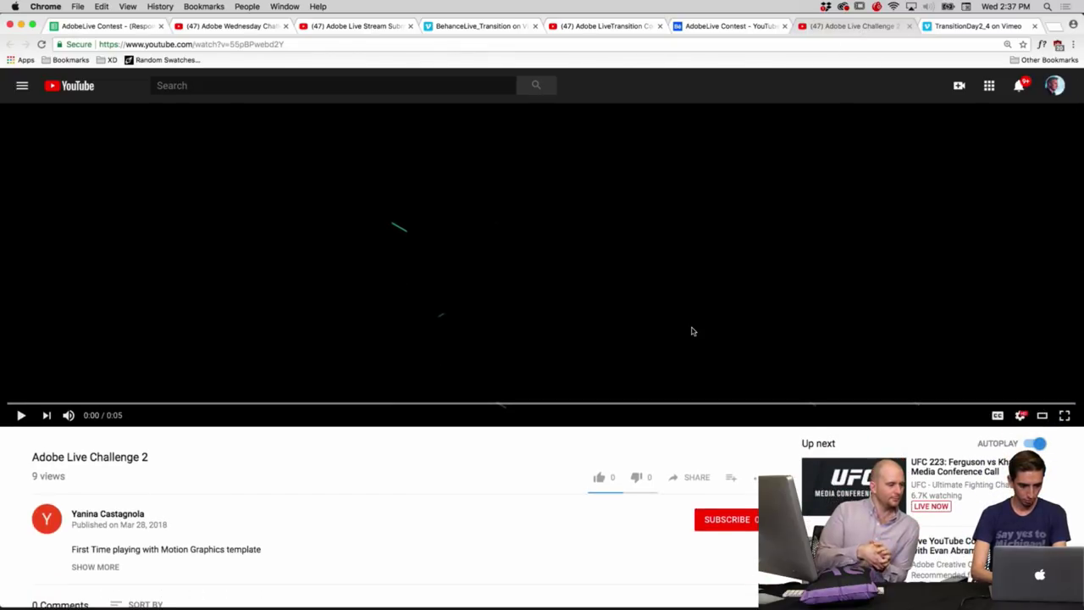
{"action": "double_click", "coordinate": [692, 331]}
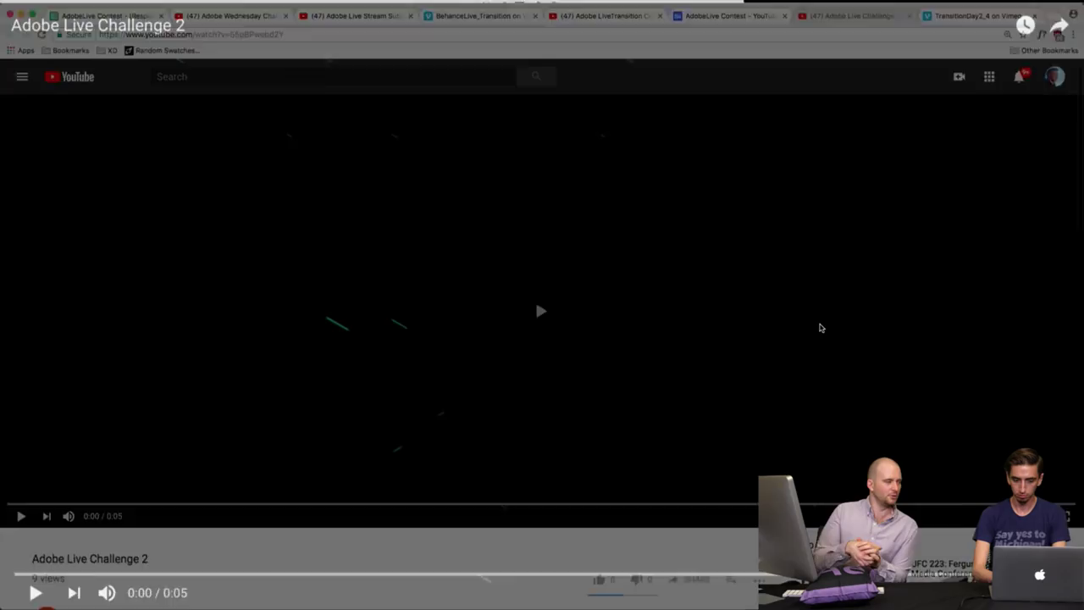
{"action": "left_click", "coordinate": [819, 328]}
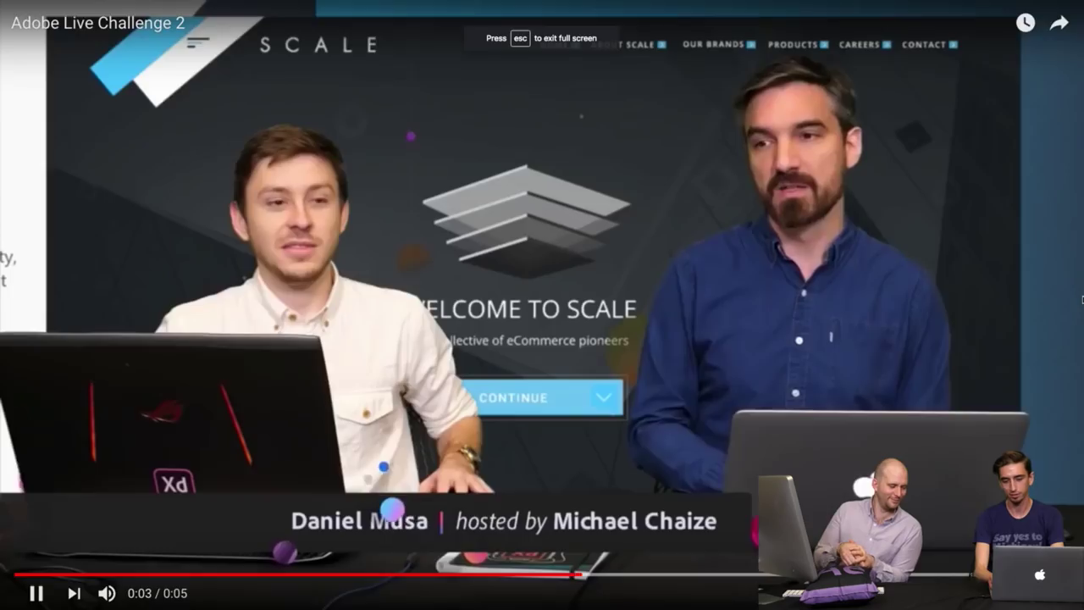
{"action": "key", "text": "Left"}
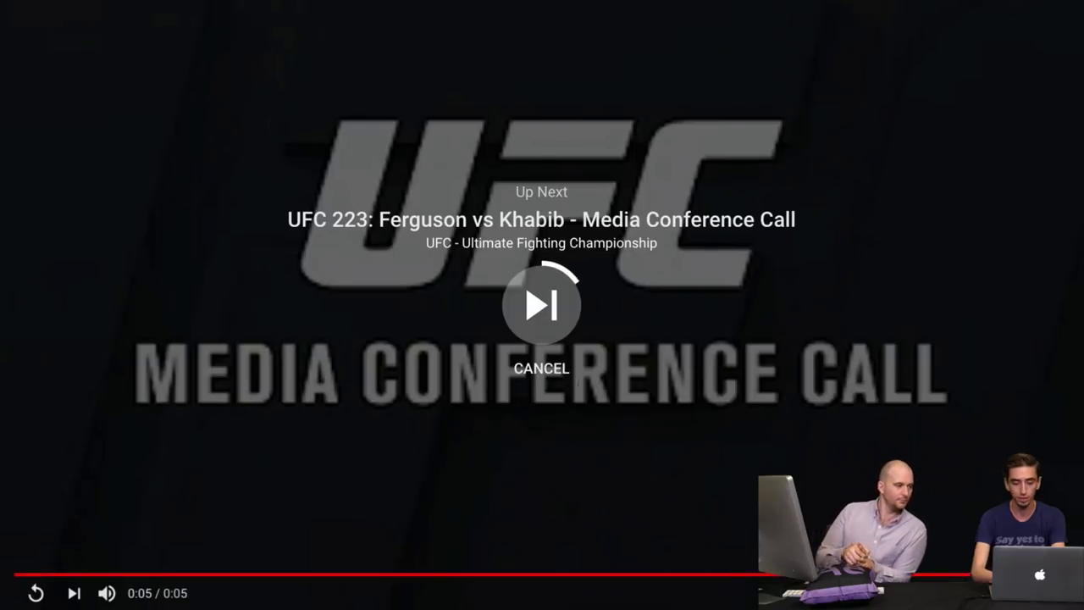
{"action": "key", "text": "Escape"}
{"action": "left_click", "coordinate": [21, 515]}
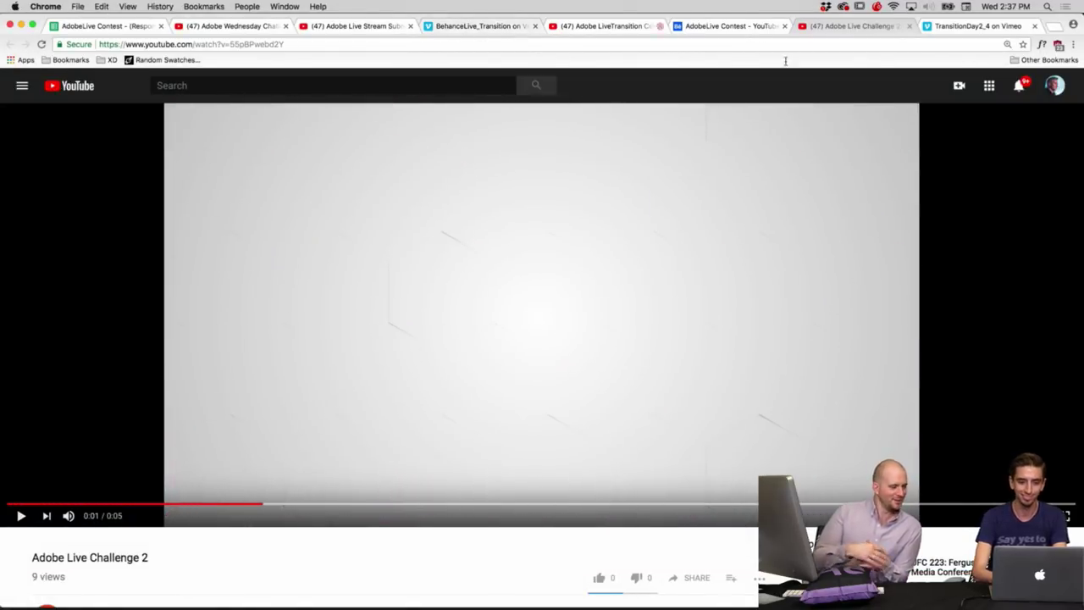
Watch the TransitionDay2_4 submission full screen on Vimeo.
{"action": "left_click", "coordinate": [967, 26]}
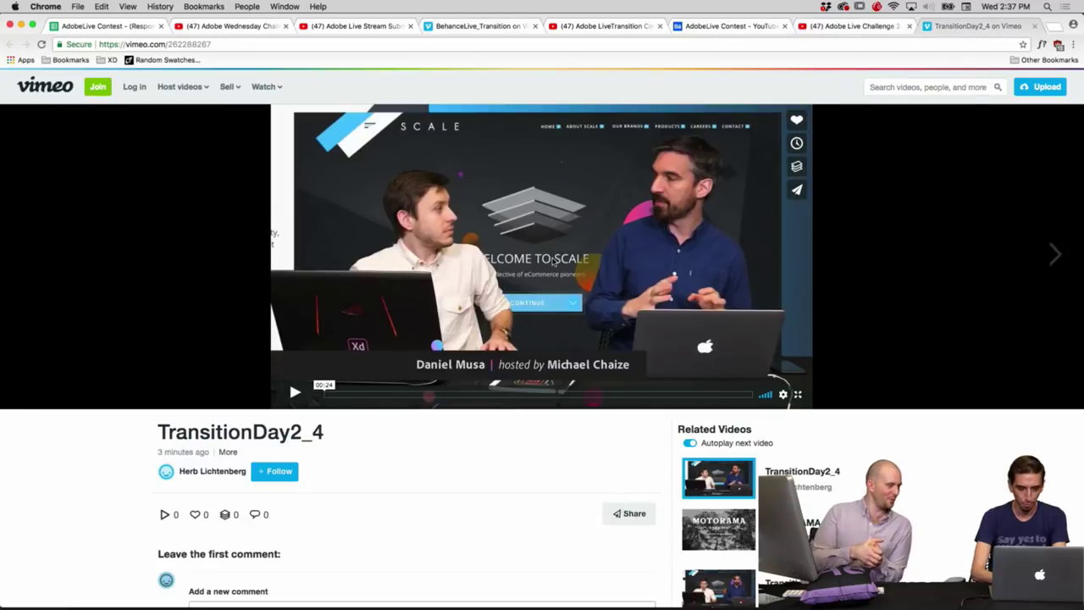
{"action": "left_click", "coordinate": [798, 395]}
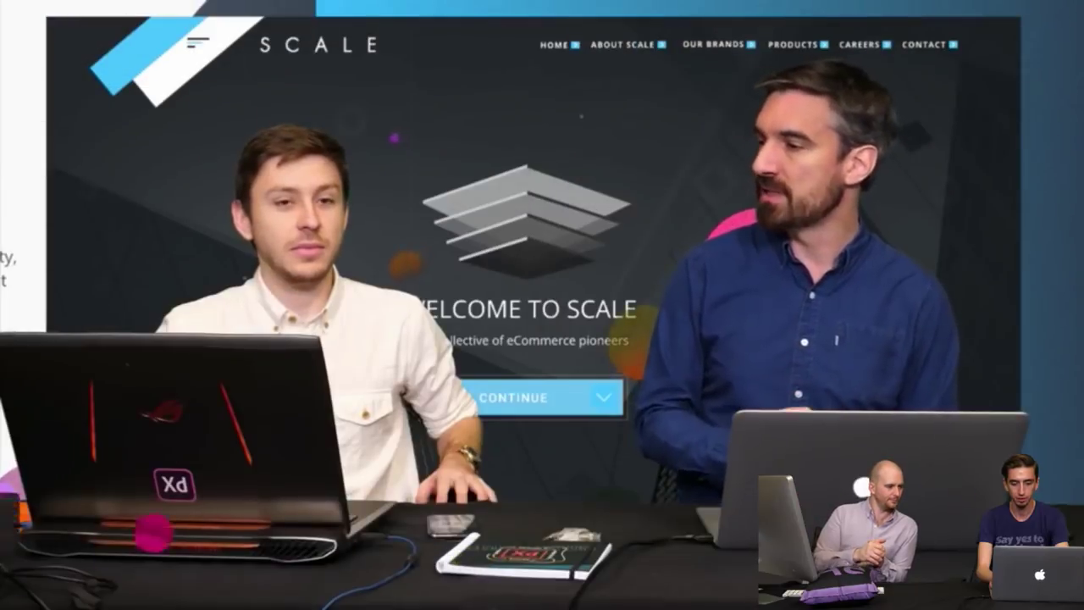
{"action": "mouse_move", "coordinate": [936, 401]}
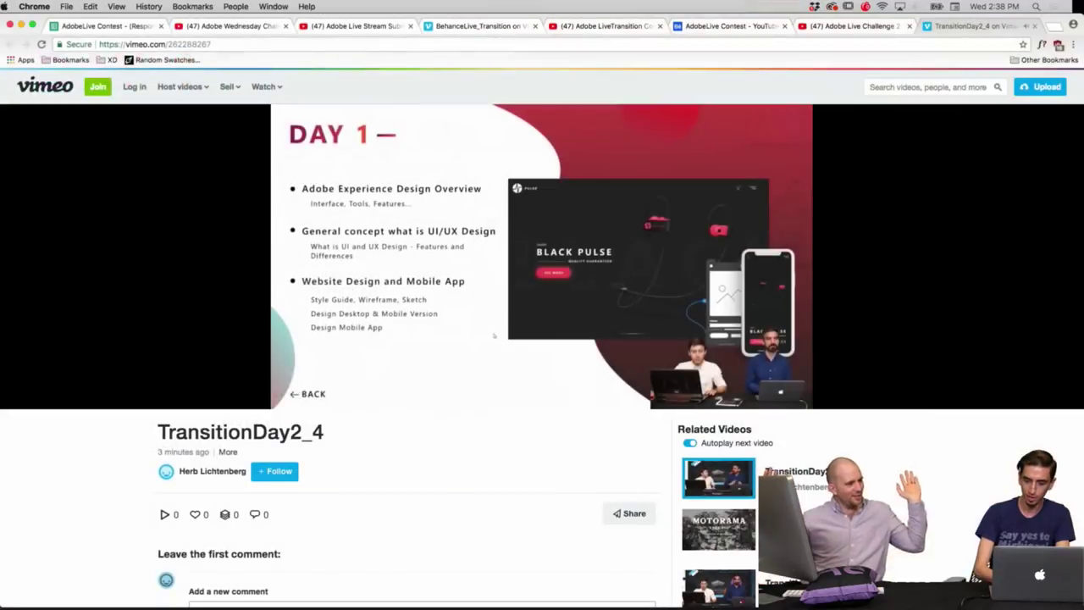
Return to the Adobe Wednesday Challenge video on YouTube and skip back to rewatch its transition.
{"action": "mouse_move", "coordinate": [461, 244]}
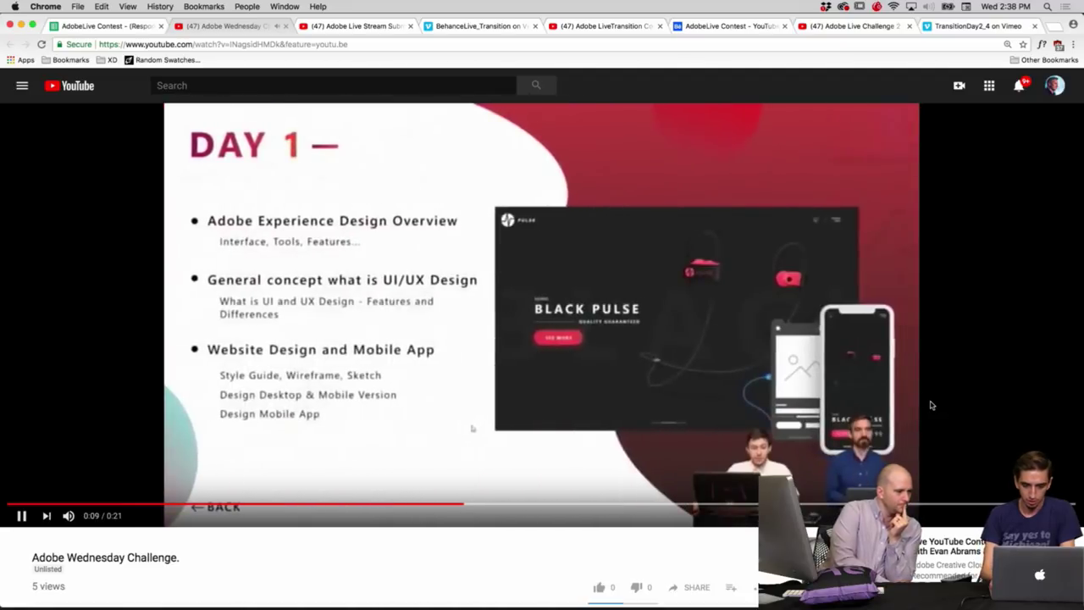
{"action": "key", "text": "Left"}
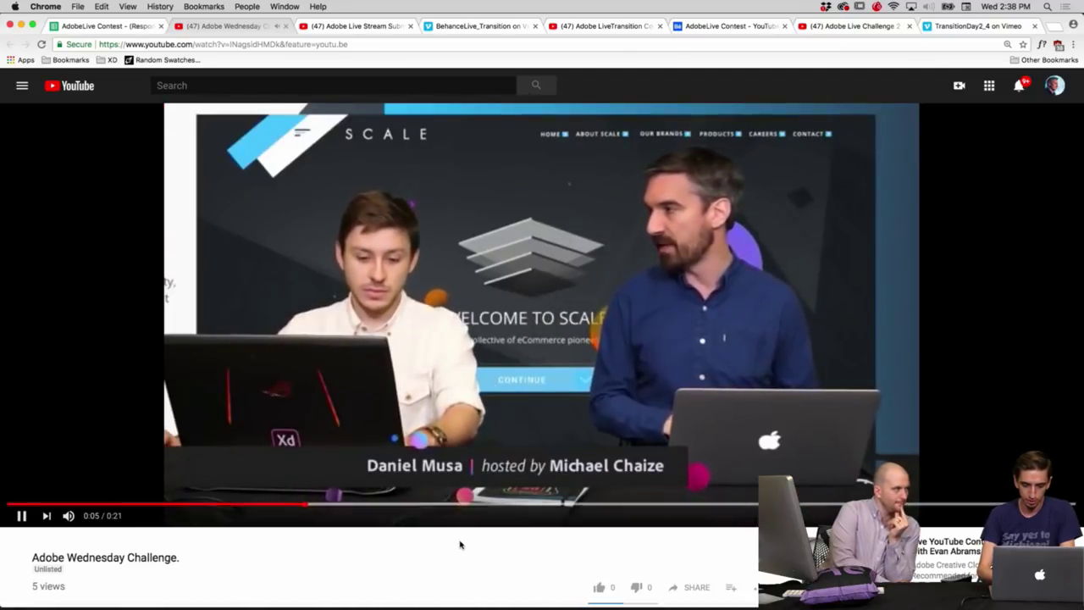
Finish watching the Adobe Wednesday Challenge transition, then play the Adobe Live Stream Submission video and pause it at 0:08.
{"action": "scroll", "coordinate": [459, 544], "scroll_direction": "down", "scroll_amount": 1}
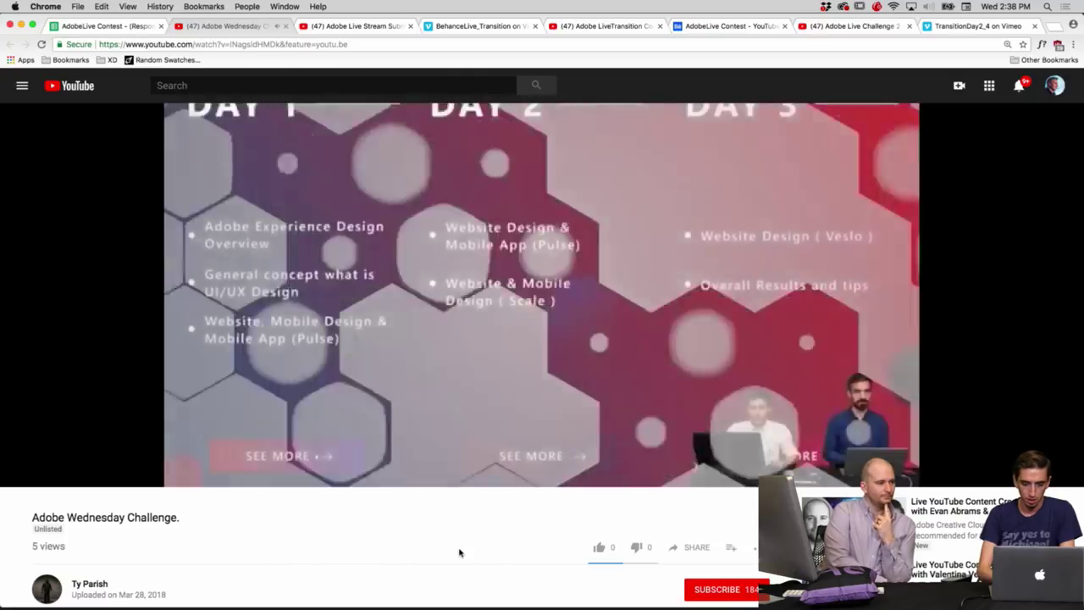
{"action": "scroll", "coordinate": [460, 551], "scroll_direction": "down", "scroll_amount": 4}
{"action": "scroll", "coordinate": [462, 542], "scroll_direction": "up", "scroll_amount": 5}
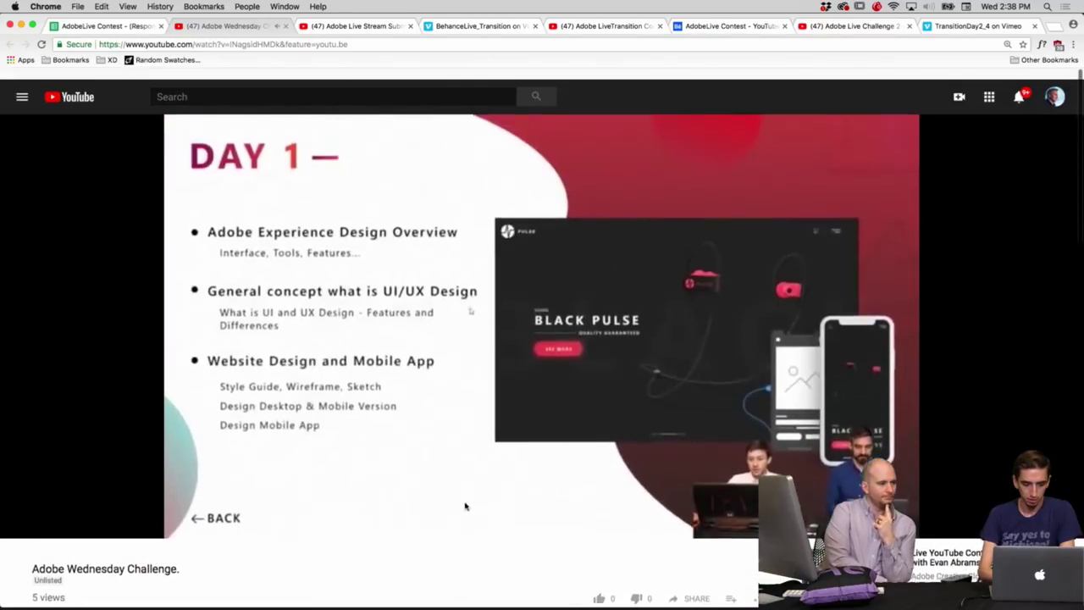
{"action": "key", "text": "ctrl+Tab"}
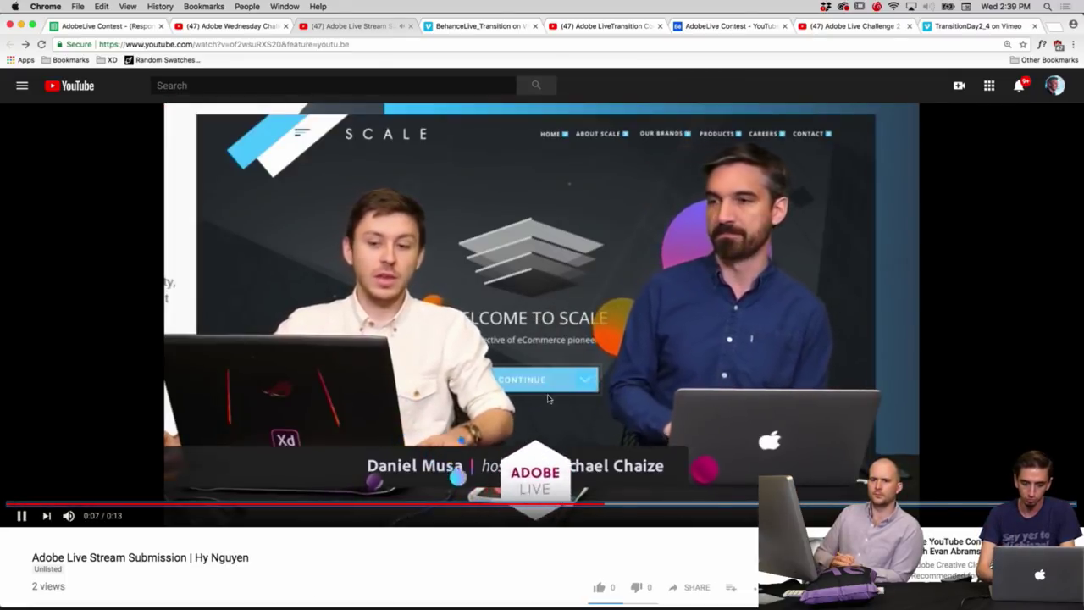
{"action": "left_click", "coordinate": [536, 399]}
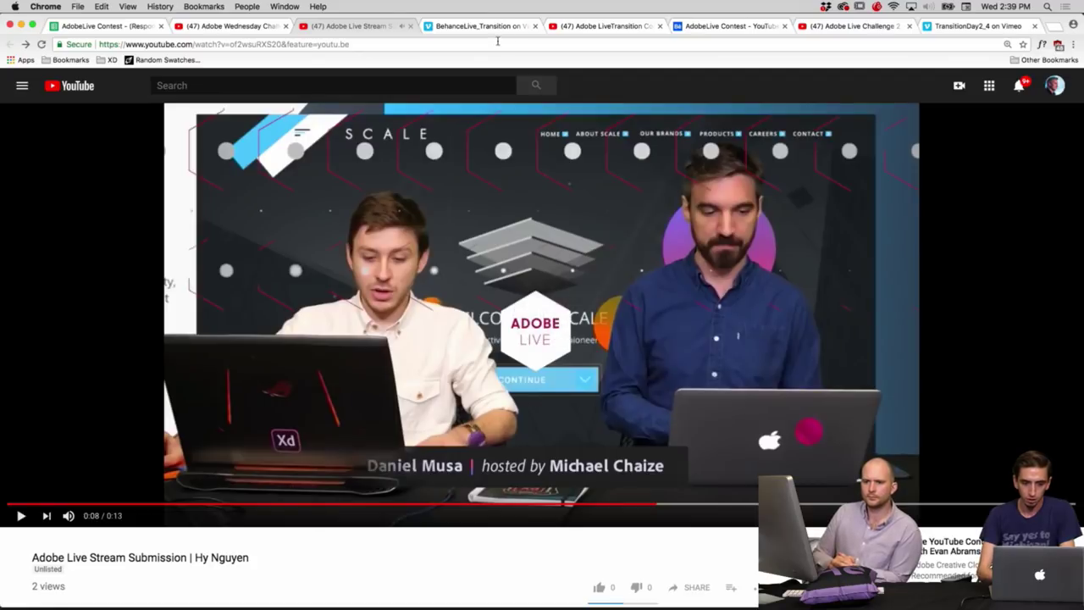
Rewatch the BehanceLive_Transition submission on Vimeo, going back to 0:08 to replay its transition and pausing at 0:09.
{"action": "key", "text": "ctrl+Tab"}
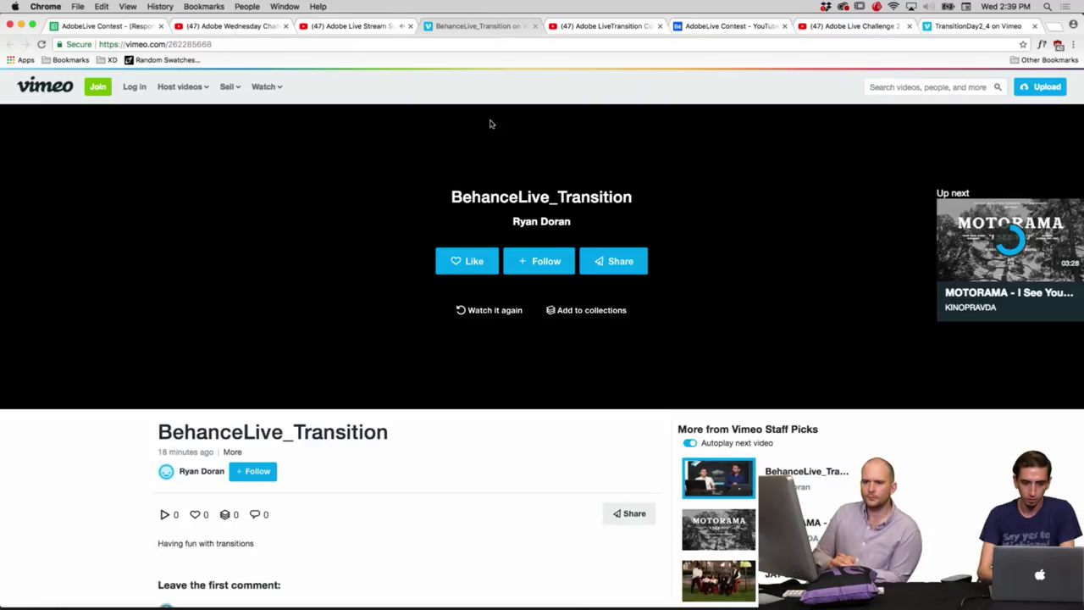
{"action": "left_click", "coordinate": [490, 312]}
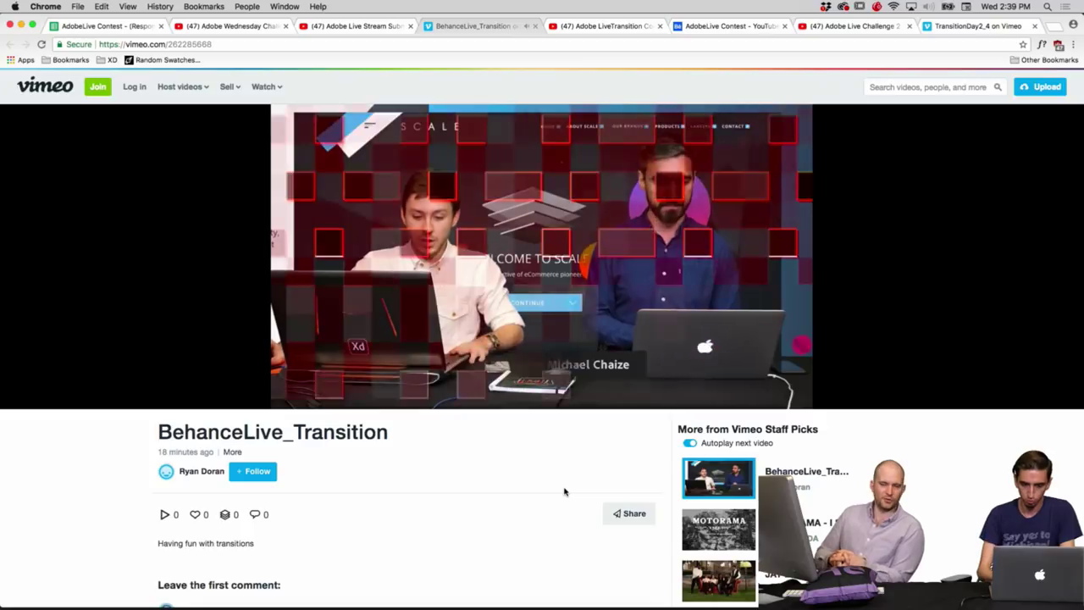
{"action": "left_click", "coordinate": [561, 296]}
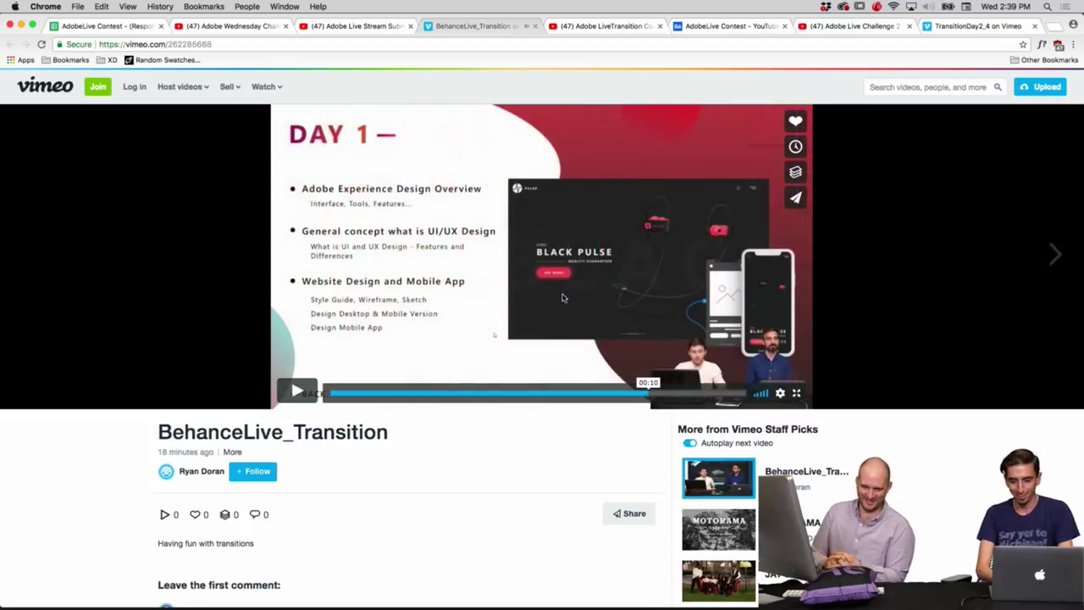
{"action": "scroll", "coordinate": [562, 297], "scroll_direction": "down", "scroll_amount": 1}
{"action": "left_click", "coordinate": [590, 371]}
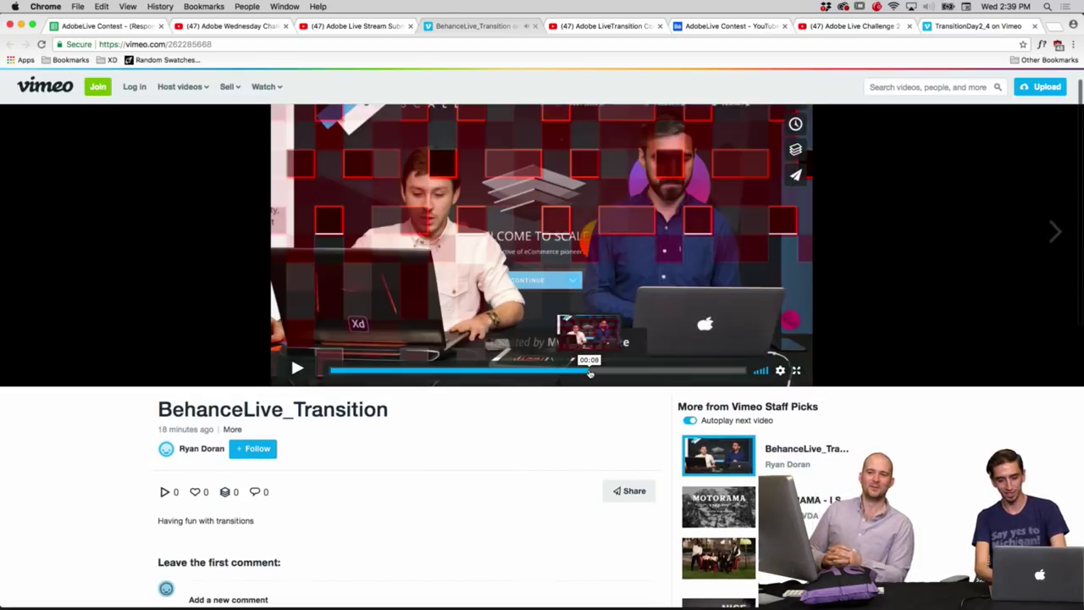
{"action": "scroll", "coordinate": [802, 314], "scroll_direction": "up", "scroll_amount": 1}
{"action": "left_click", "coordinate": [783, 309]}
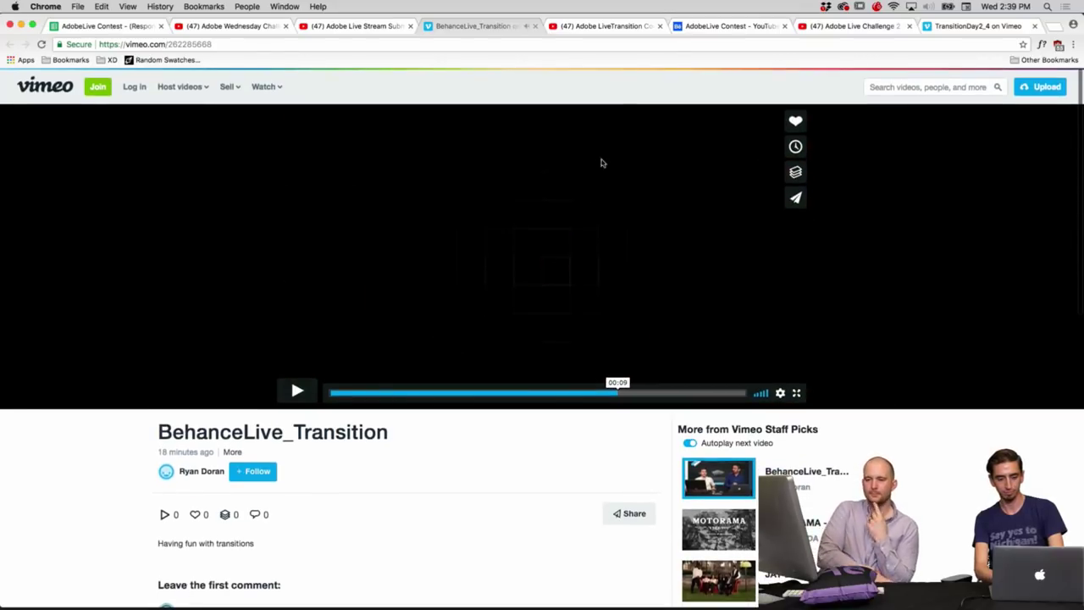
Skip back in the Adobe LiveTransition Contest video on YouTube and replay its transition into the Day 1 slide.
{"action": "left_click", "coordinate": [579, 28]}
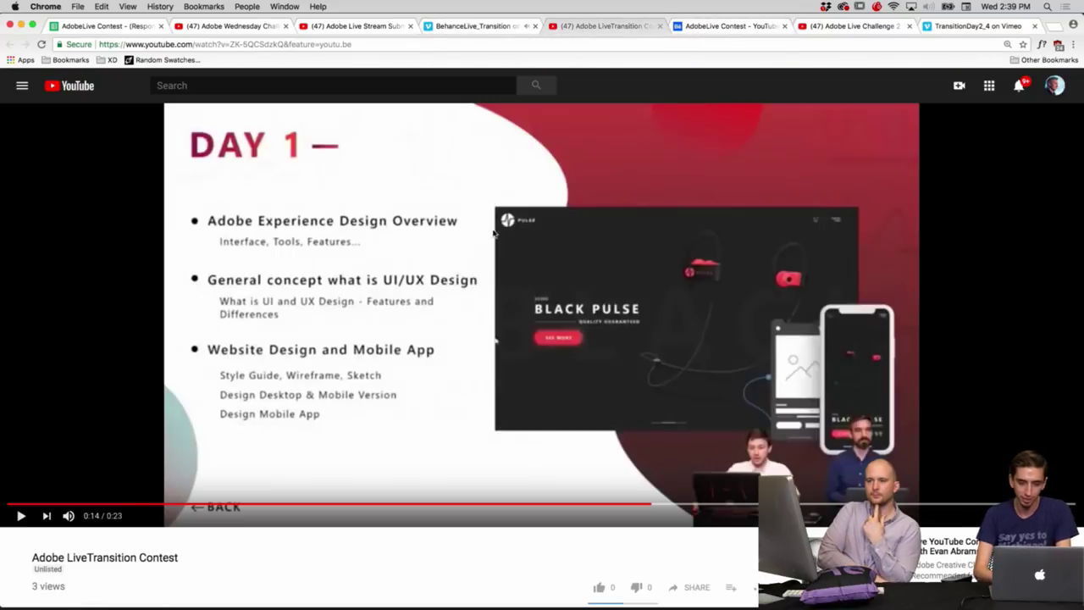
{"action": "key", "text": "Left"}
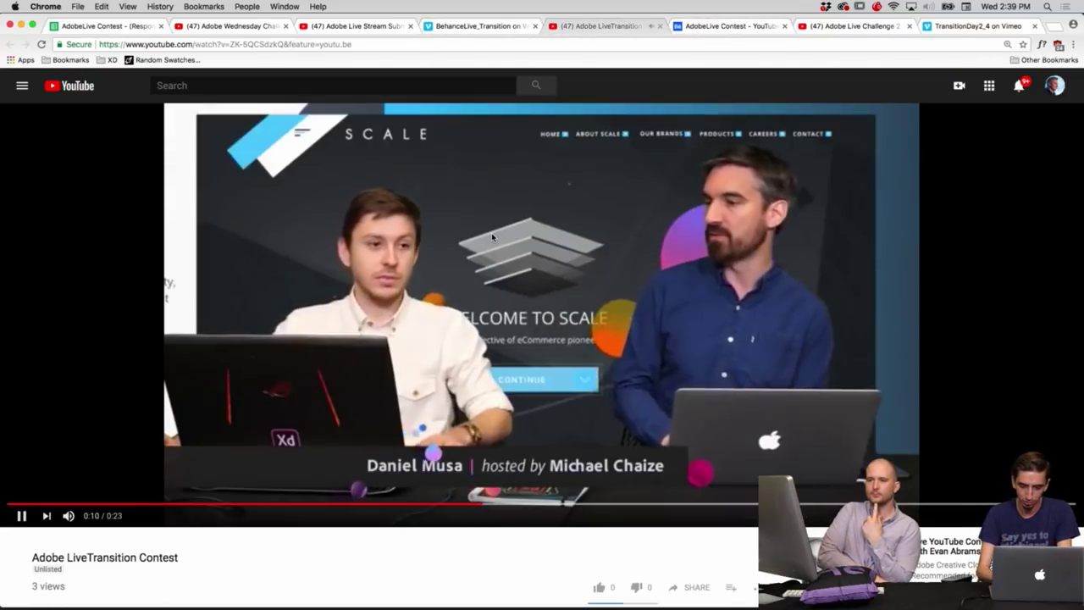
{"action": "scroll", "coordinate": [492, 237], "scroll_direction": "down", "scroll_amount": 2}
{"action": "scroll", "coordinate": [492, 236], "scroll_direction": "up", "scroll_amount": 2}
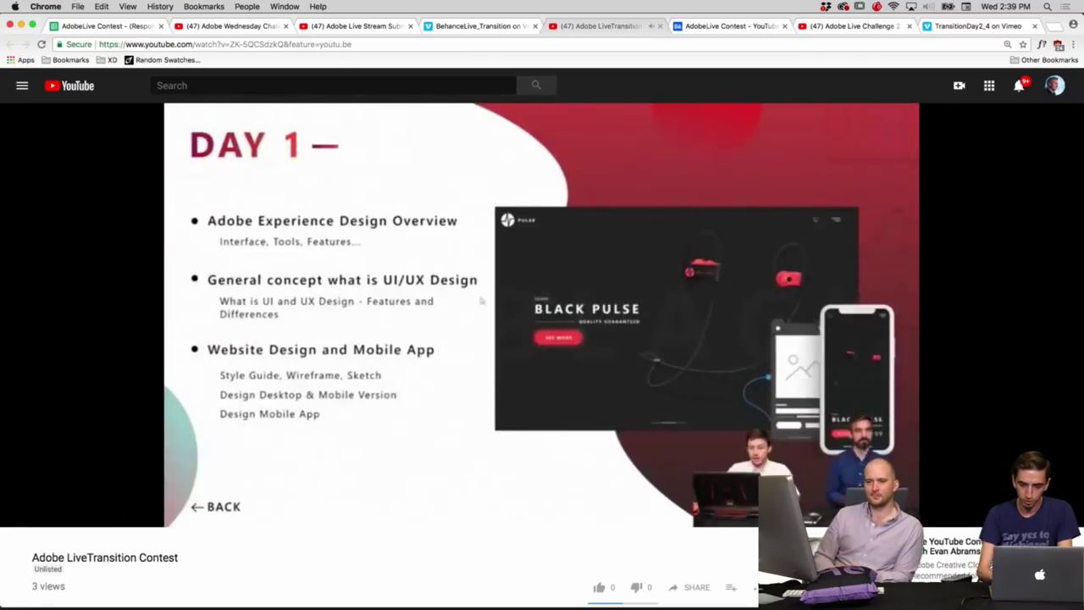
{"action": "key", "text": "Left"}
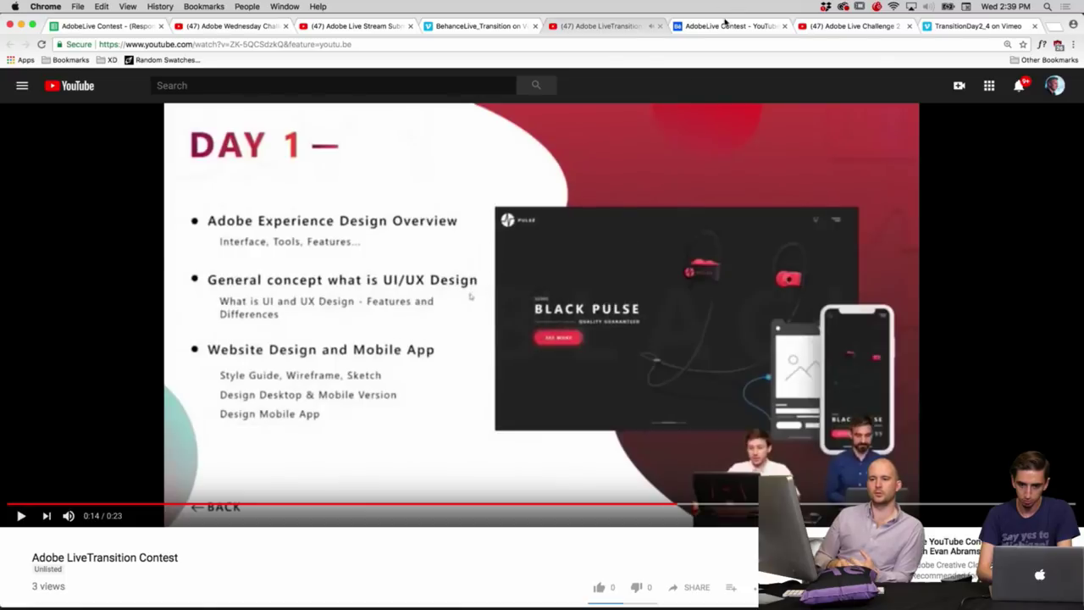
Watch the rest of the AdobeLive Contest video full screen on Behance, then exit and return to the start of its hexagon transition.
{"action": "left_click", "coordinate": [722, 27]}
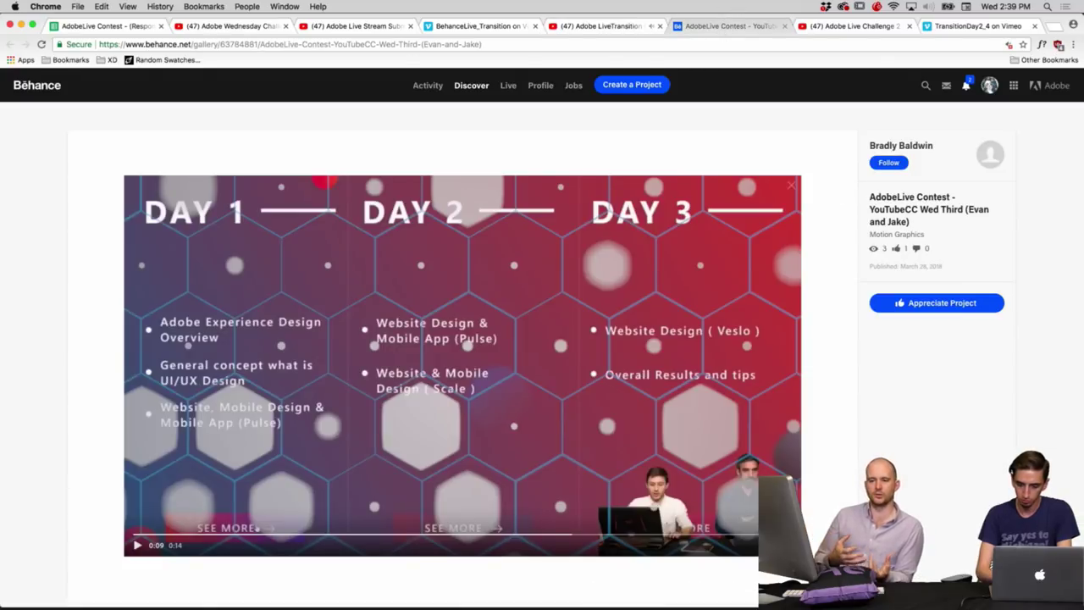
{"action": "left_click", "coordinate": [784, 544]}
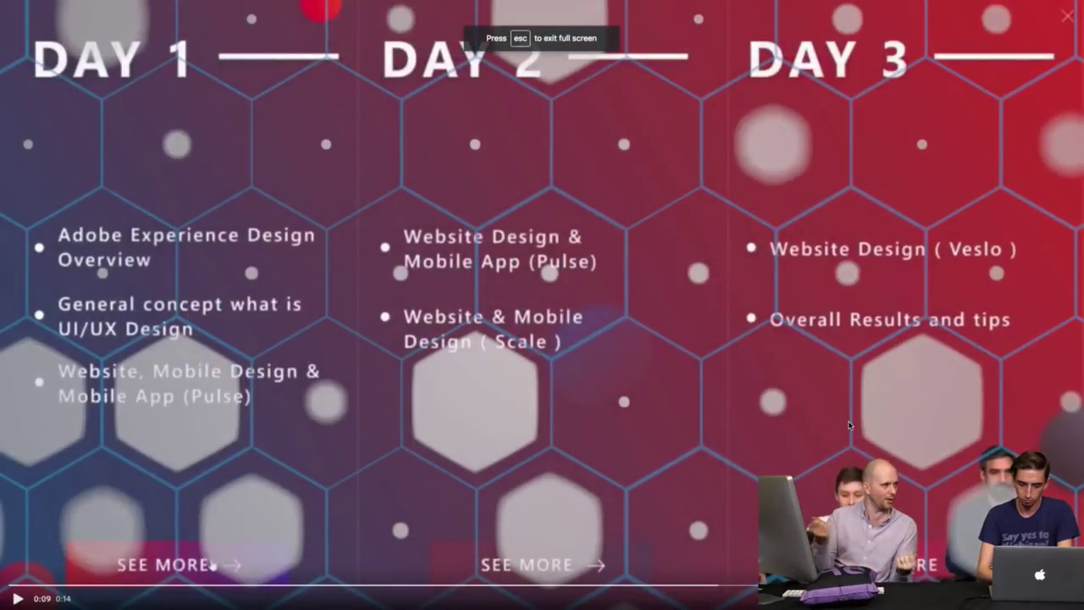
{"action": "left_click", "coordinate": [848, 425]}
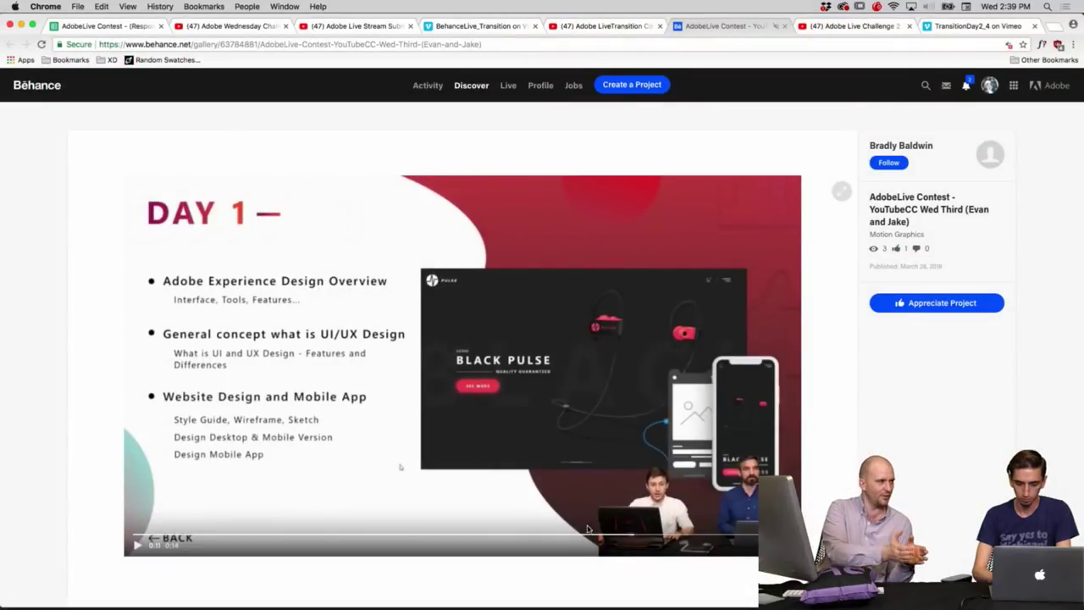
{"action": "left_click", "coordinate": [561, 537]}
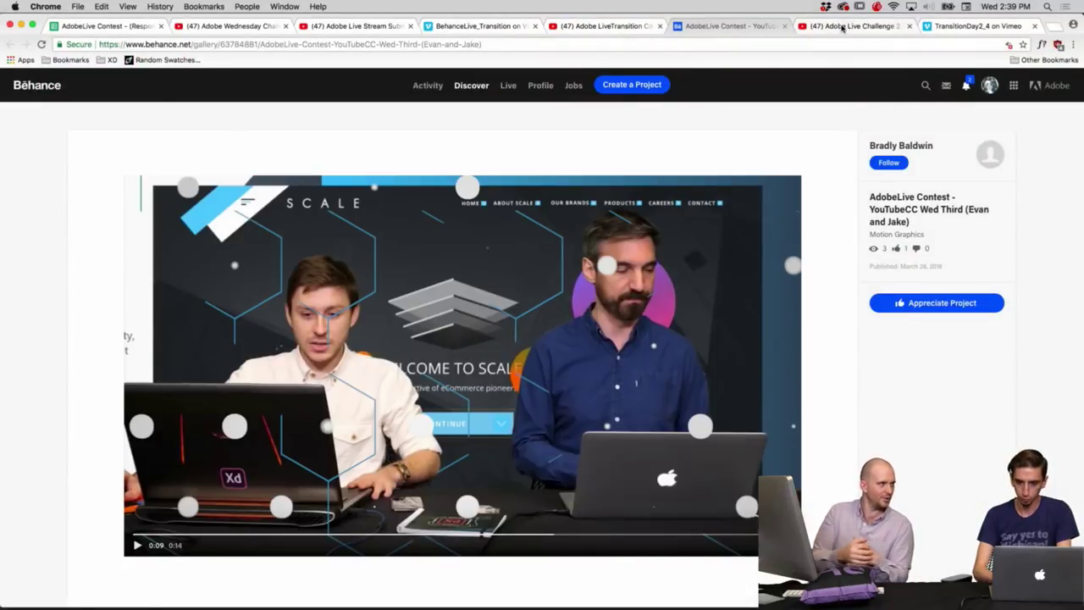
Replay the Adobe Live Challenge 2 video on YouTube from the beginning and pause it at 0:02.
{"action": "left_click", "coordinate": [842, 27]}
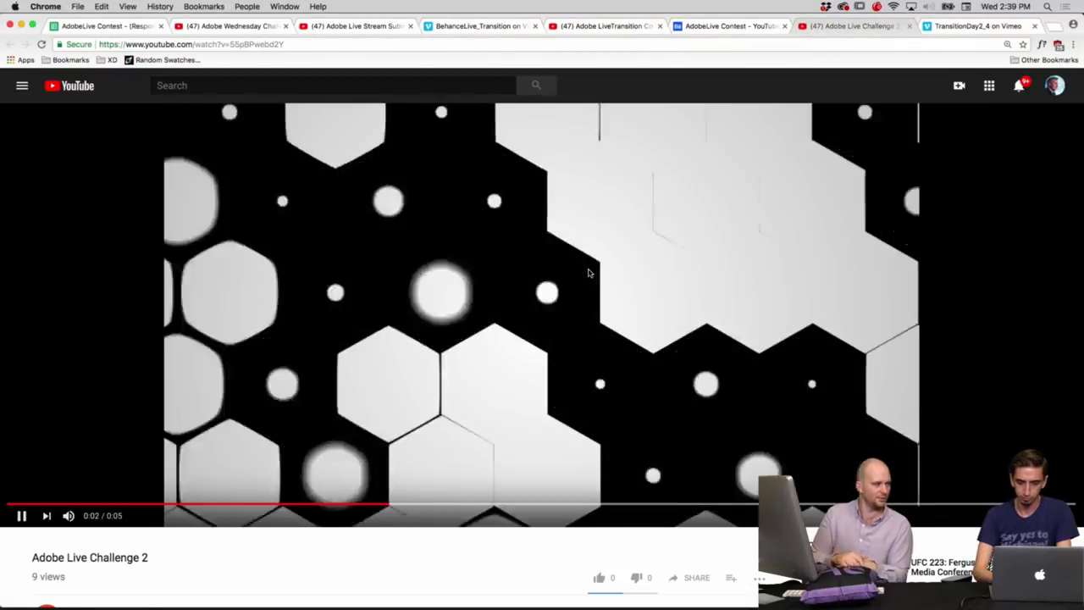
{"action": "key", "text": "Left"}
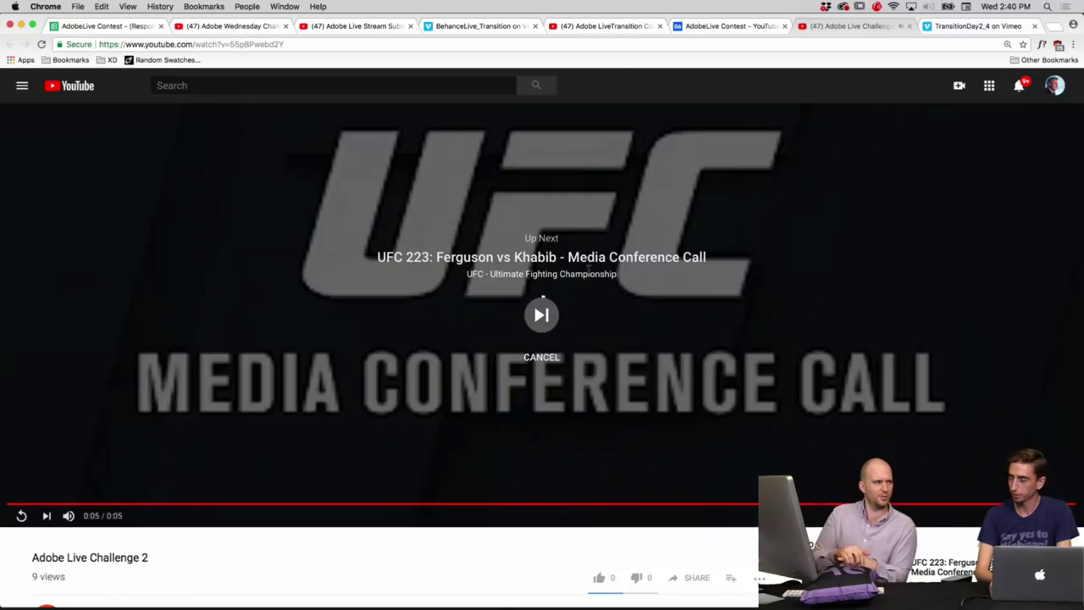
{"action": "left_click", "coordinate": [23, 515]}
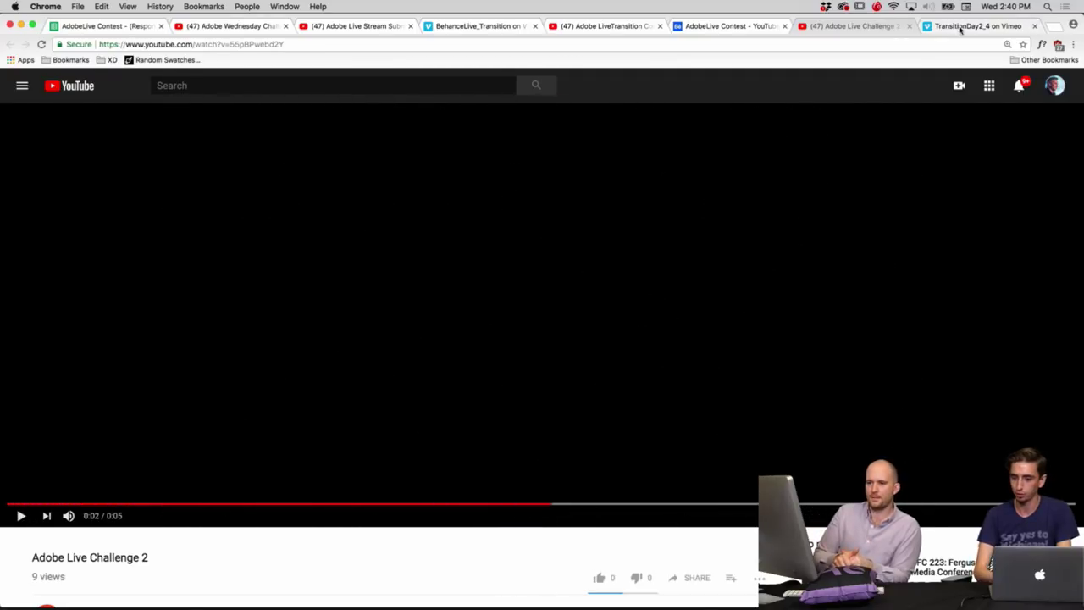
Replay the TransitionDay2_4 submission full screen on Vimeo from about 0:07, then exit full screen.
{"action": "left_click", "coordinate": [960, 30]}
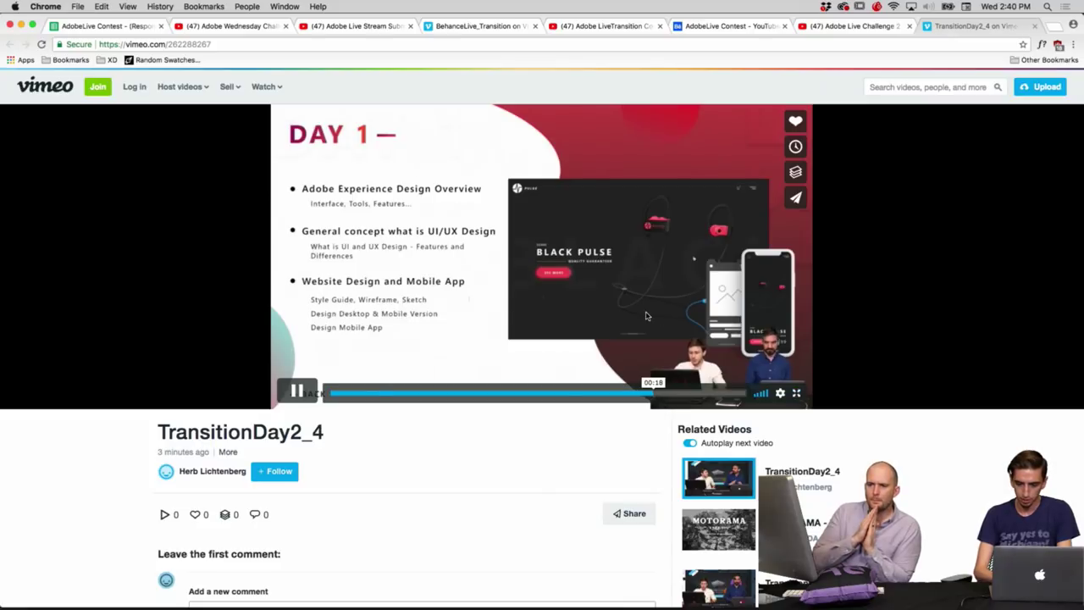
{"action": "left_click", "coordinate": [795, 392]}
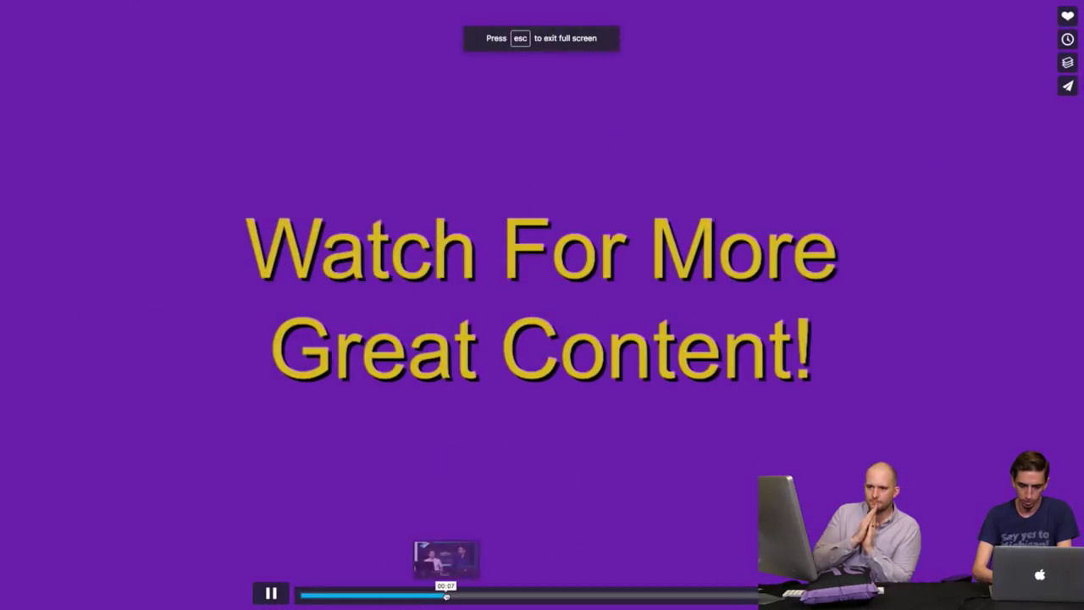
{"action": "left_click", "coordinate": [457, 595]}
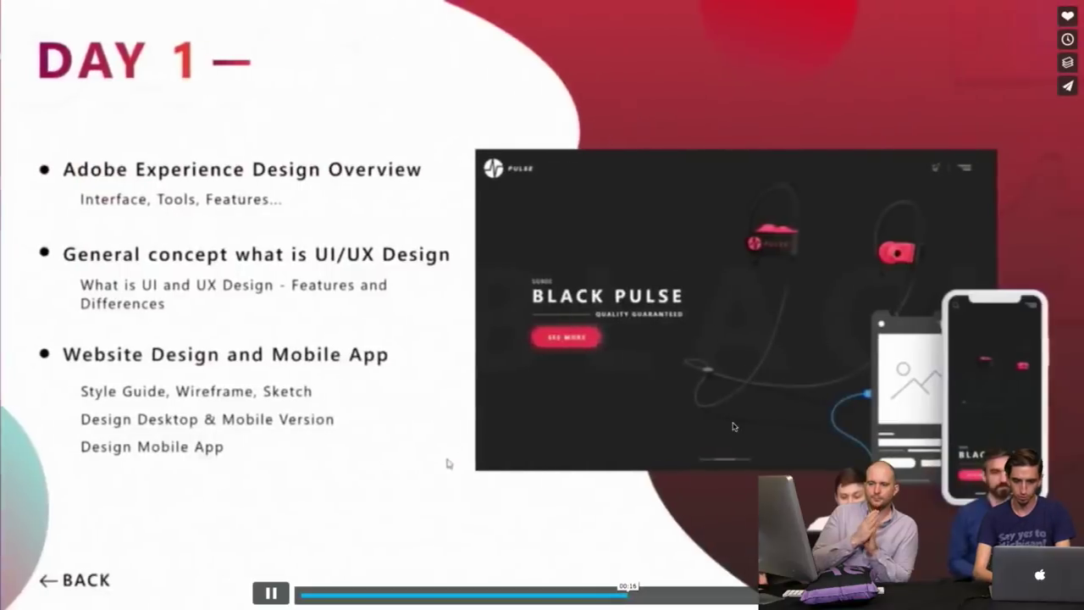
{"action": "key", "text": "Escape"}
{"action": "left_click", "coordinate": [346, 134]}
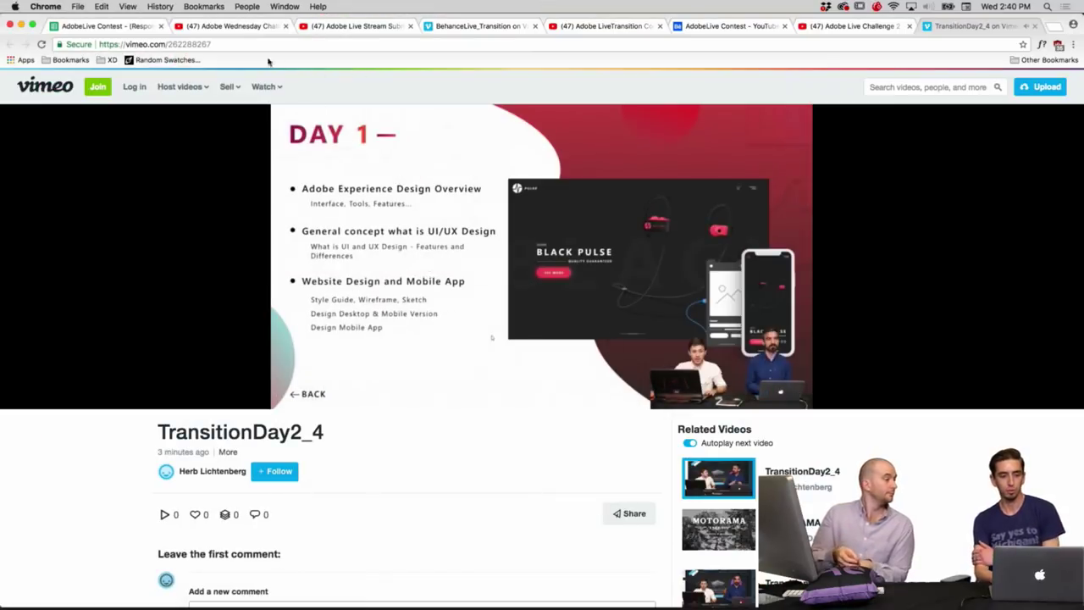
Rewatch the Adobe Live Stream Submission transition full screen on YouTube, then exit full screen, skip back and pause at 0:05.
{"action": "left_click", "coordinate": [245, 26]}
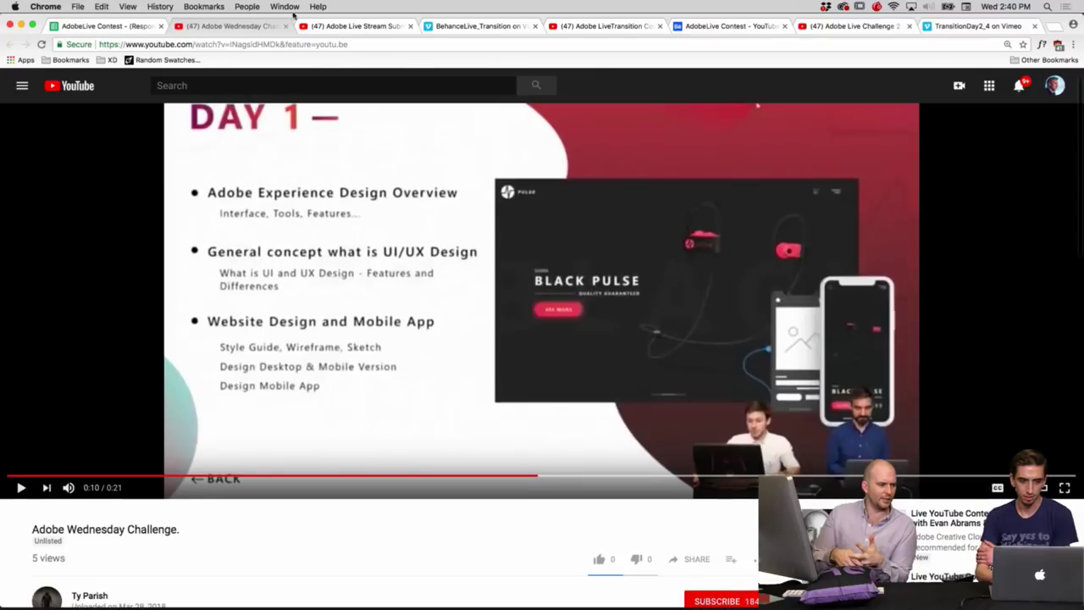
{"action": "left_click", "coordinate": [330, 27]}
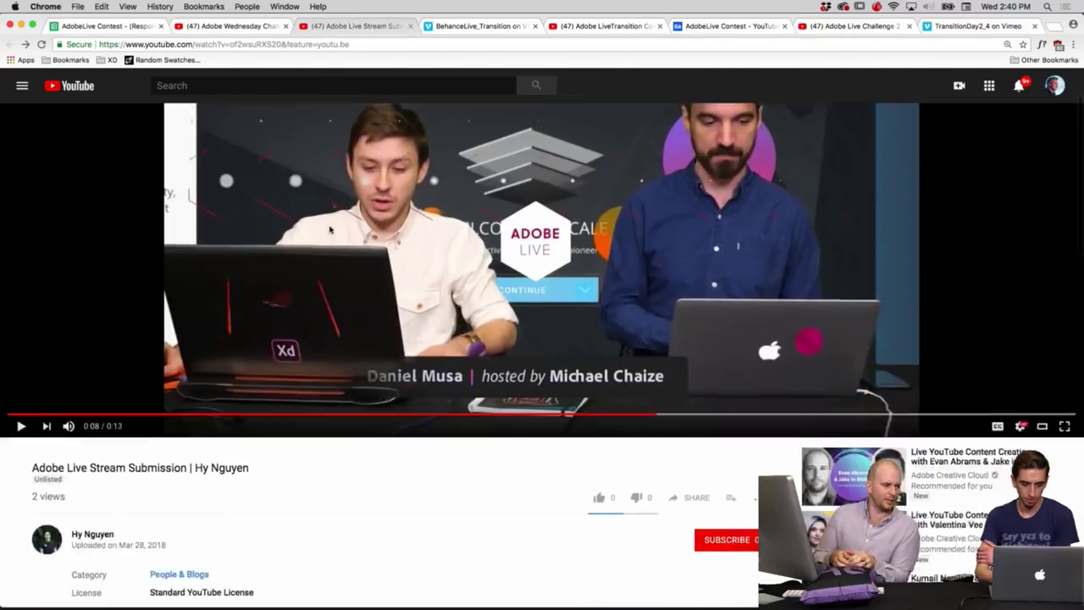
{"action": "scroll", "coordinate": [330, 229], "scroll_direction": "up", "scroll_amount": 3}
{"action": "double_click", "coordinate": [747, 378]}
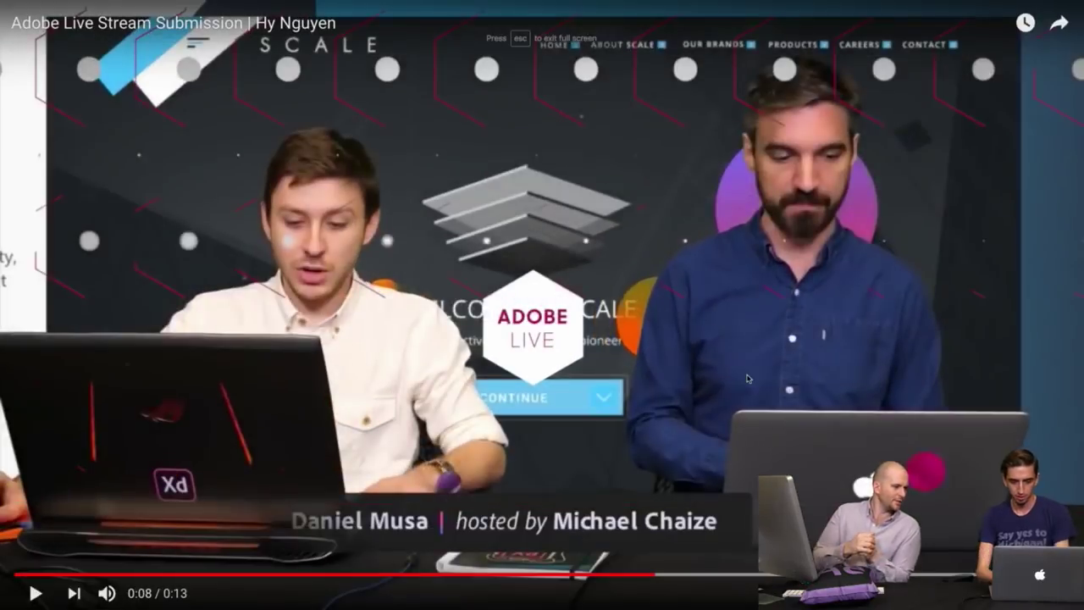
{"action": "key", "text": "j"}
{"action": "key", "text": "k"}
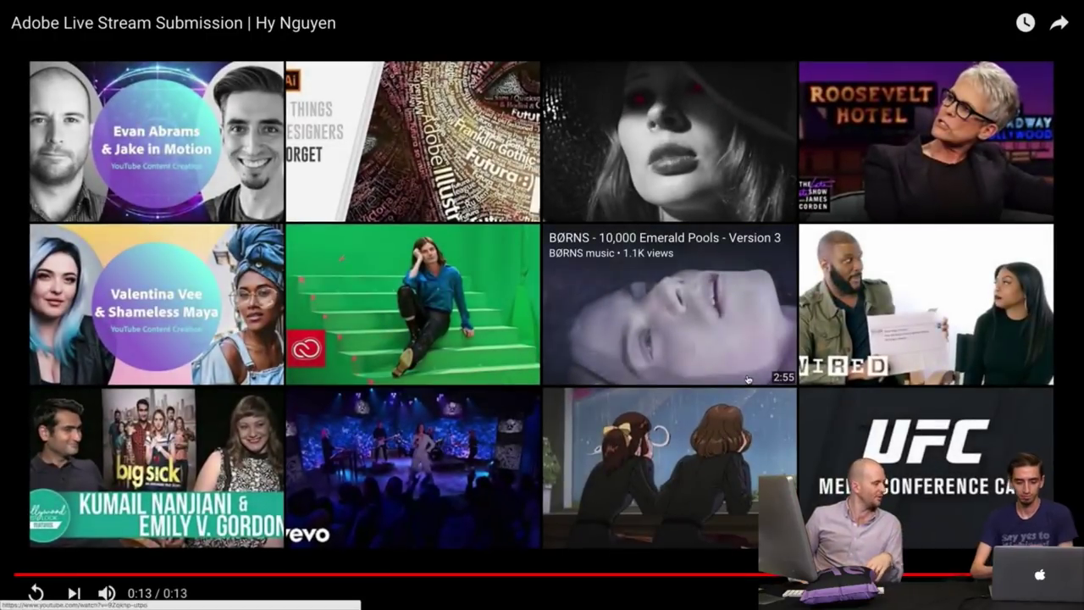
{"action": "key", "text": "Escape"}
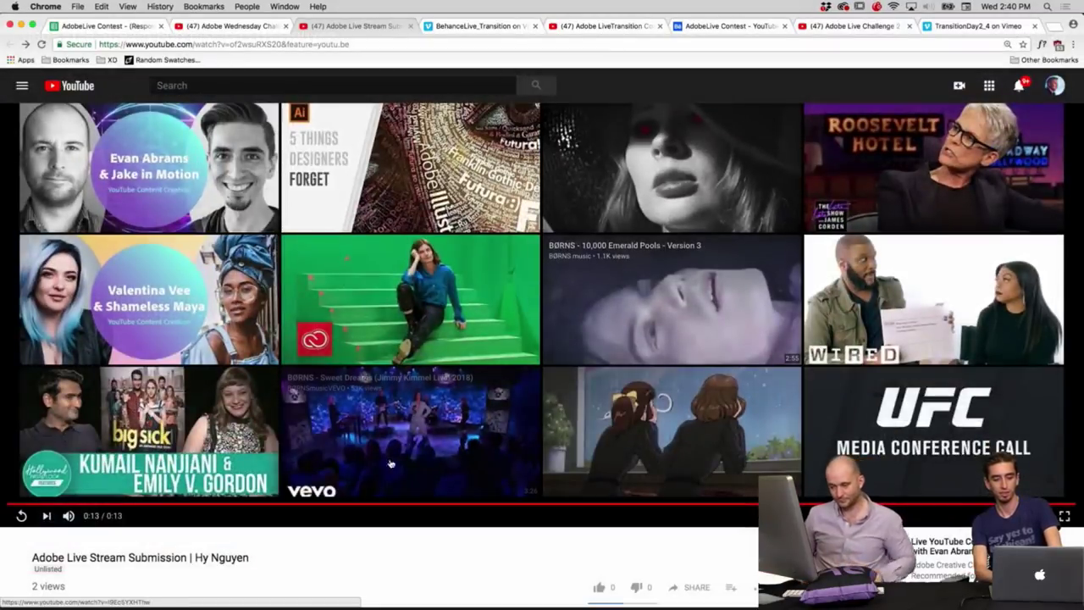
{"action": "left_click", "coordinate": [373, 505]}
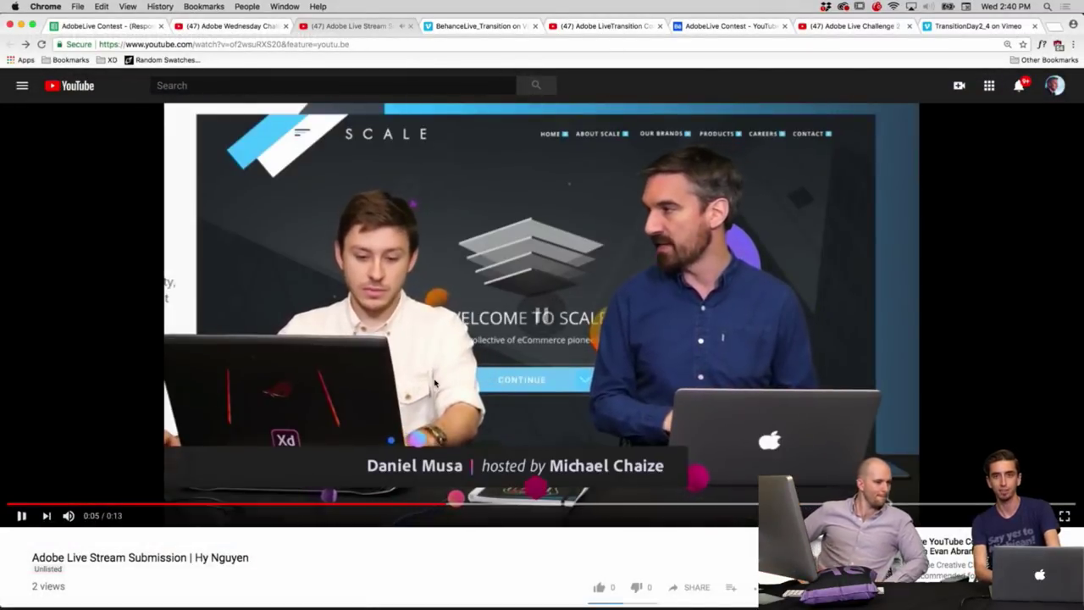
{"action": "left_click", "coordinate": [435, 384]}
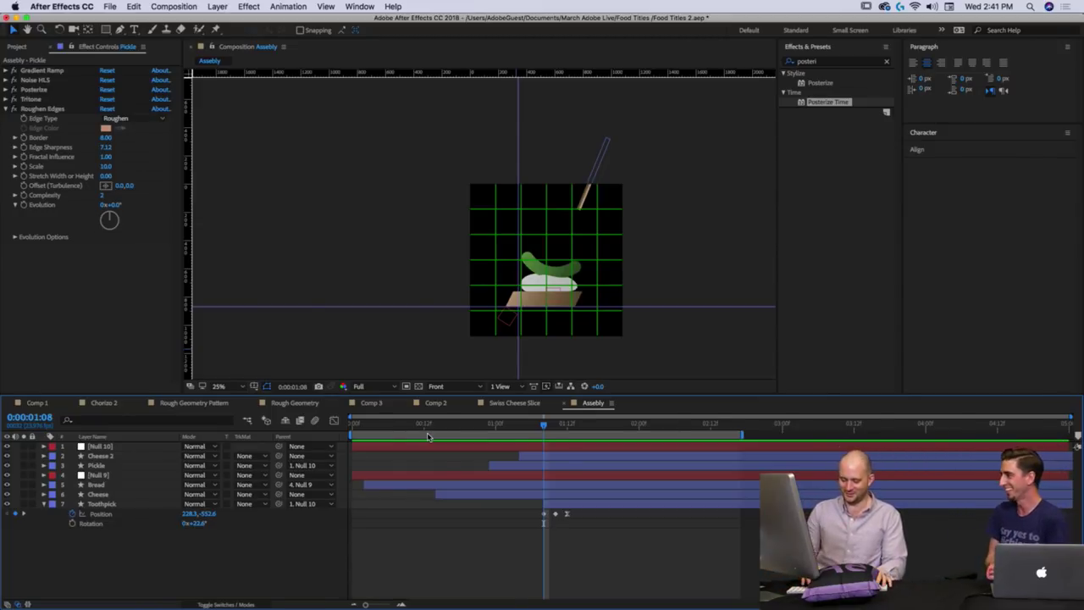
Switch to After Effects and preview the sandwich assembly animation, then return to the first frame and play it again.
{"action": "key", "text": "space"}
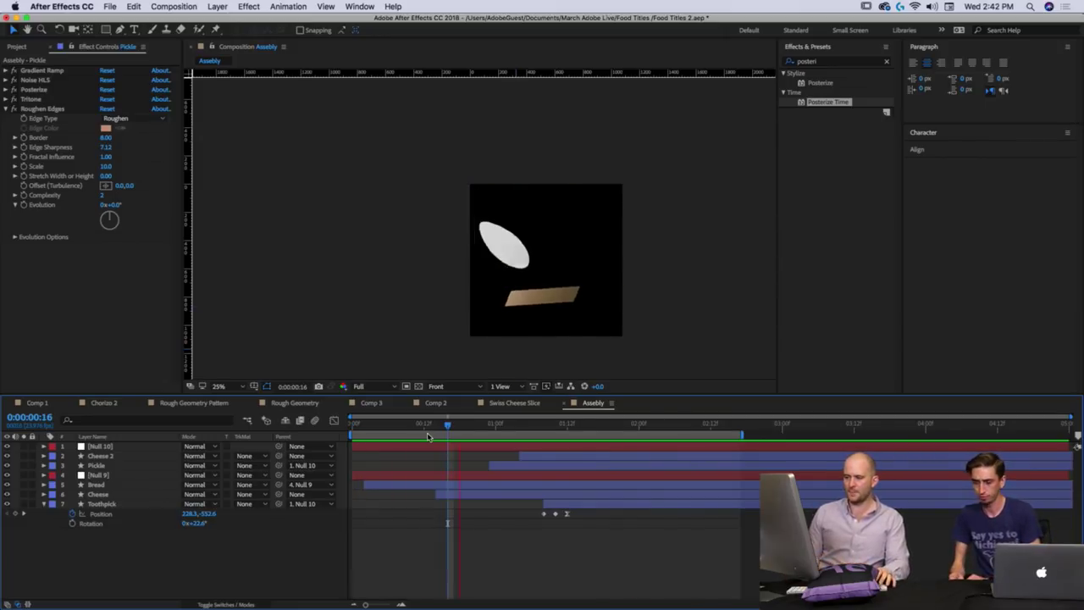
{"action": "key", "text": "space"}
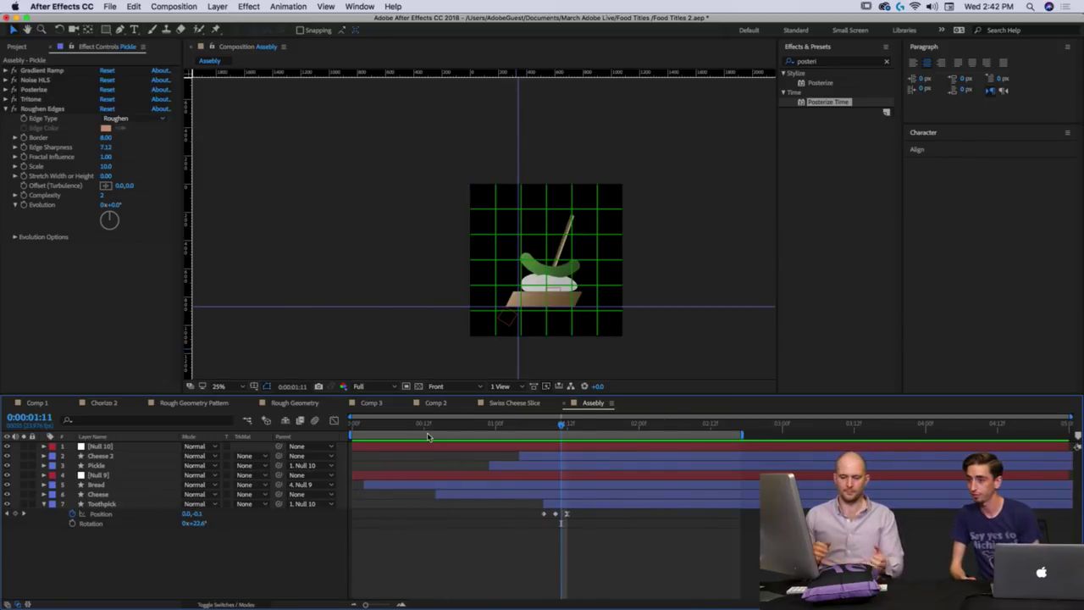
{"action": "key", "text": "Home"}
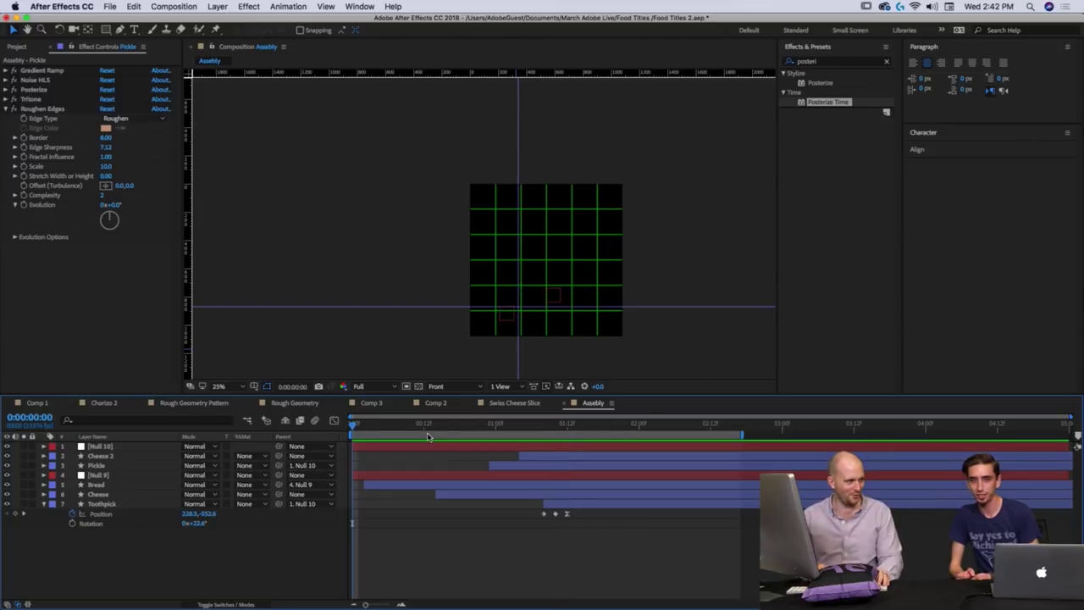
{"action": "key", "text": "space"}
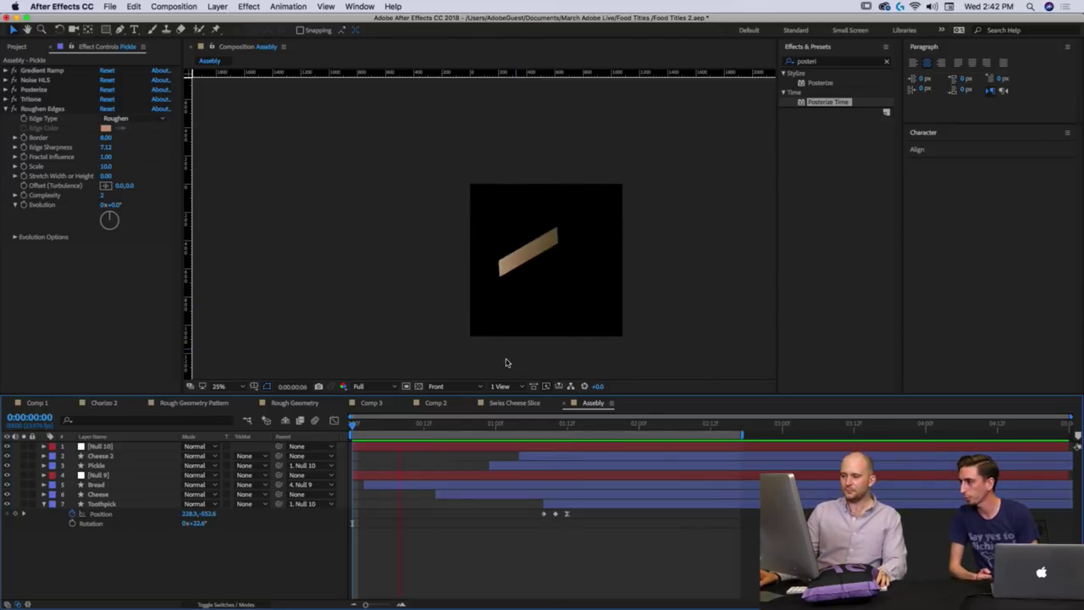
Stop the preview and create a composition named Tiling of Things at 1920 × 1080 px.
{"action": "key", "text": "space"}
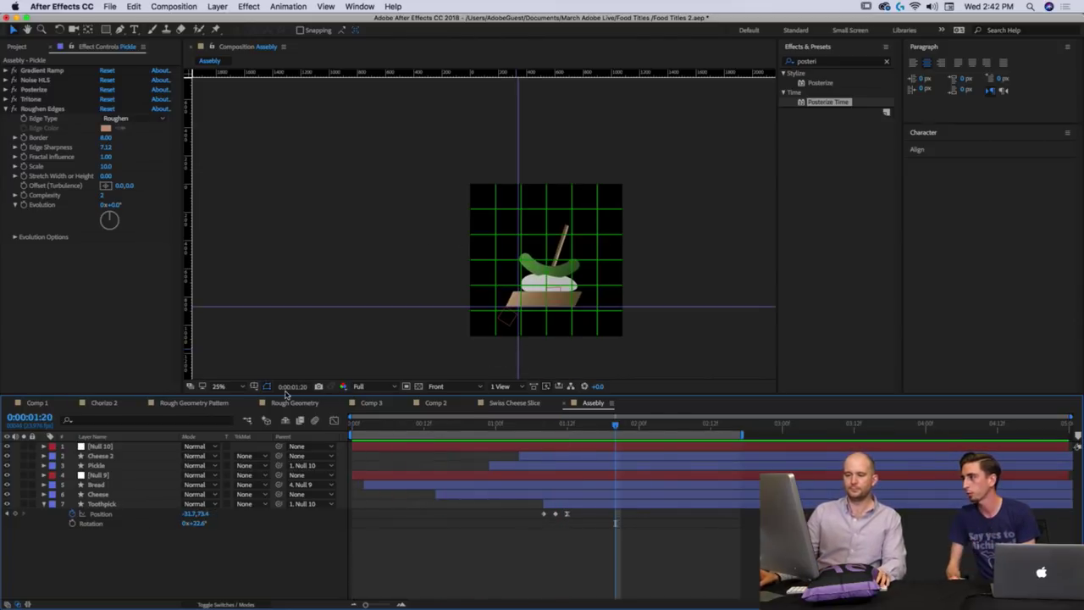
{"action": "left_click", "coordinate": [17, 46]}
{"action": "left_click", "coordinate": [91, 336]}
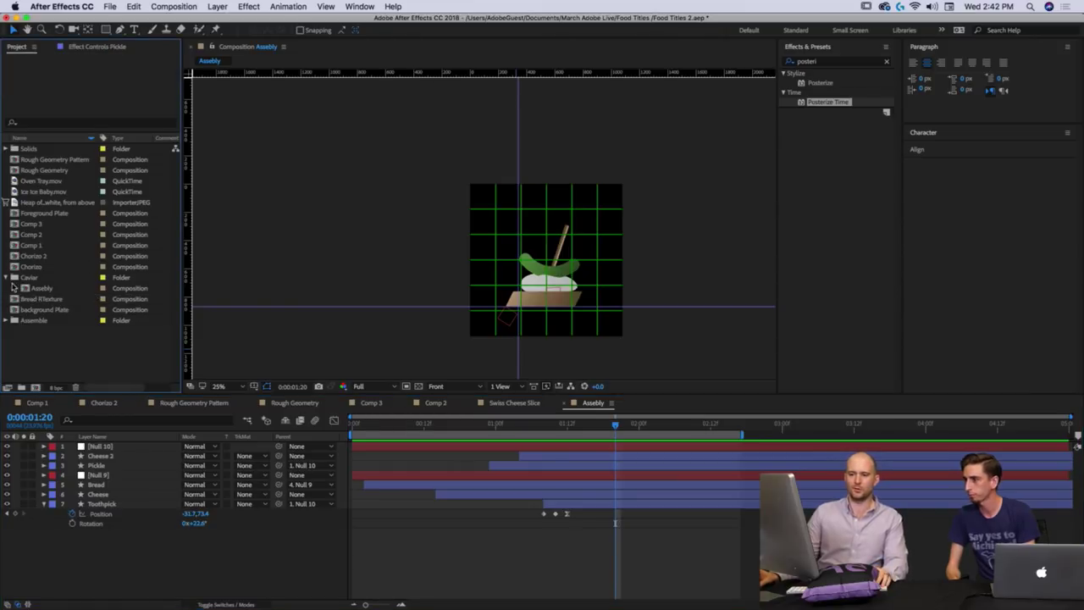
{"action": "left_click", "coordinate": [8, 278]}
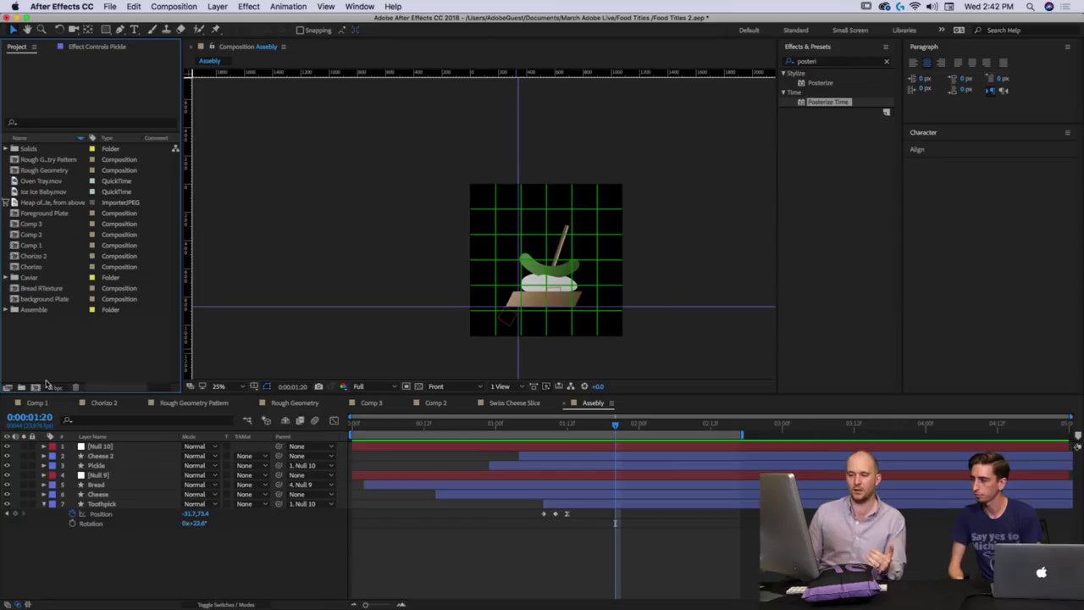
{"action": "left_click", "coordinate": [35, 387]}
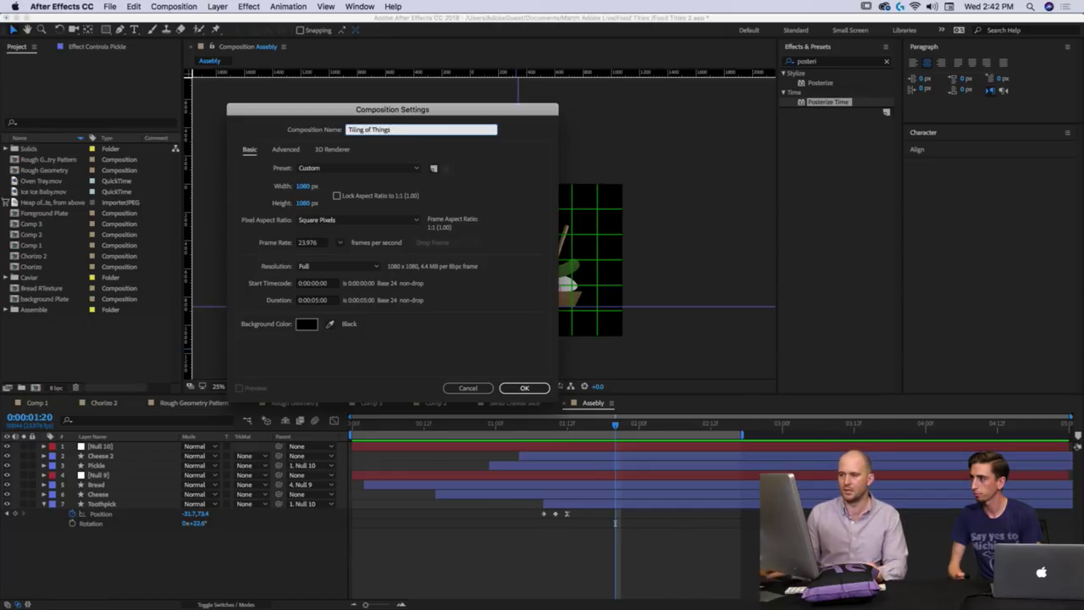
{"action": "left_click", "coordinate": [305, 187]}
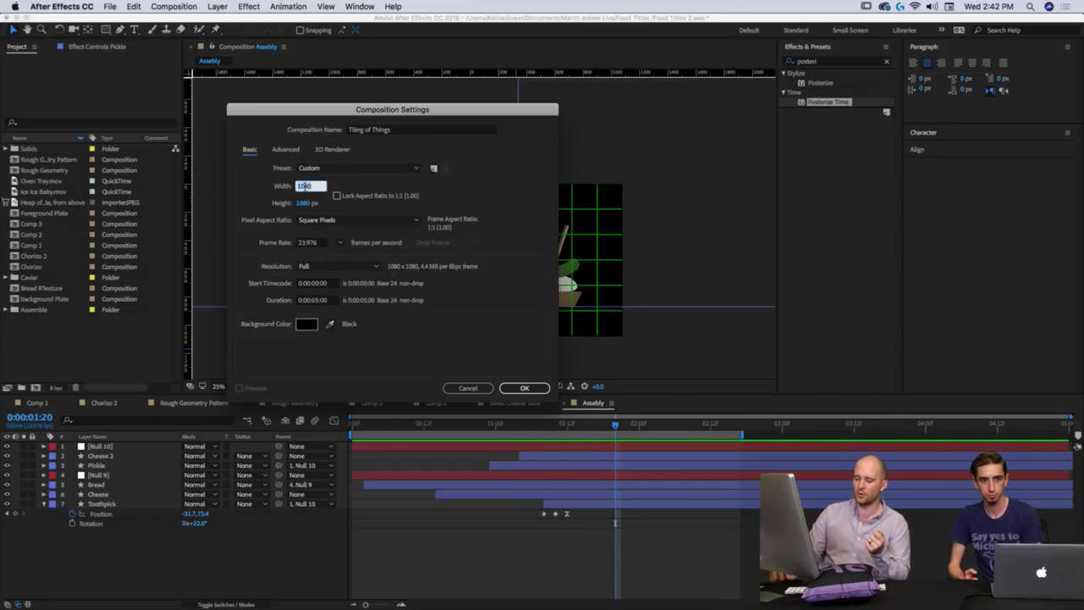
{"action": "type", "text": "1920"}
{"action": "key", "text": "Tab"}
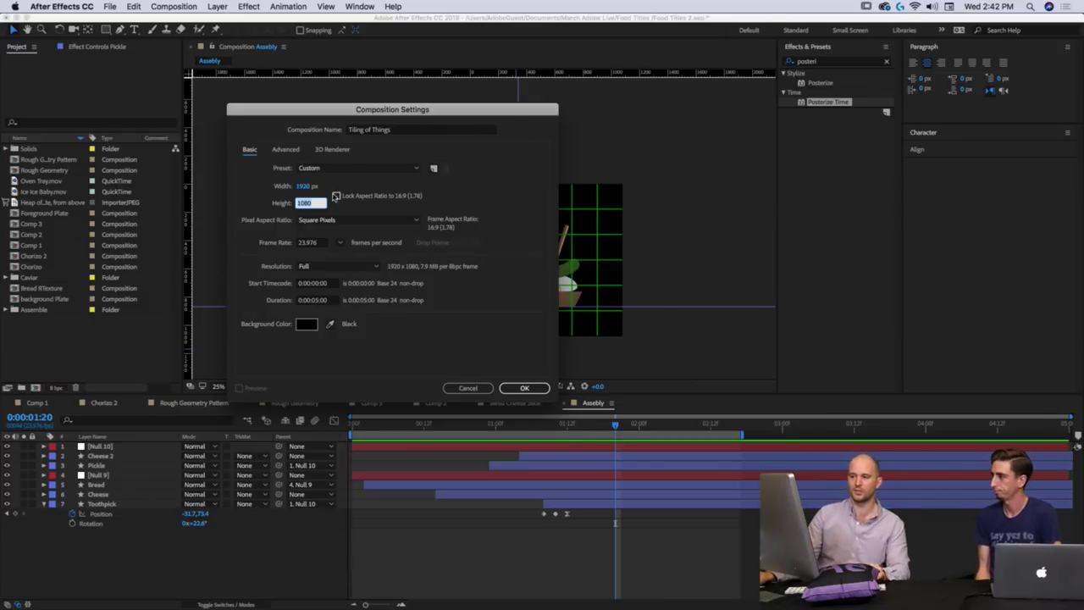
{"action": "left_click", "coordinate": [523, 387]}
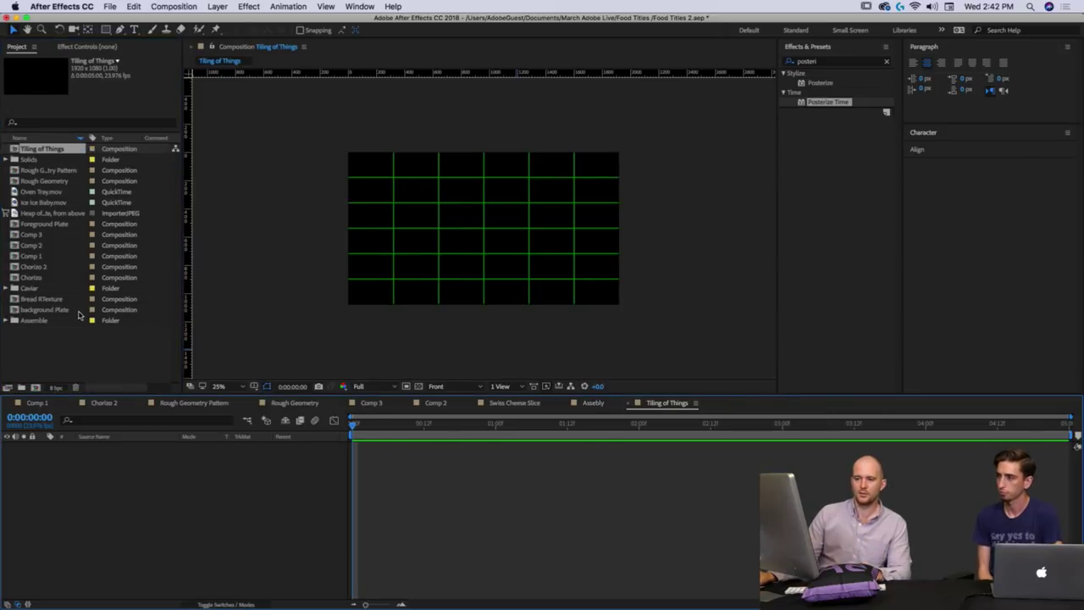
Add the Assebly composition as a layer in Tiling of Things, preview it and park the playhead at 0:00:00:20.
{"action": "left_click", "coordinate": [592, 403]}
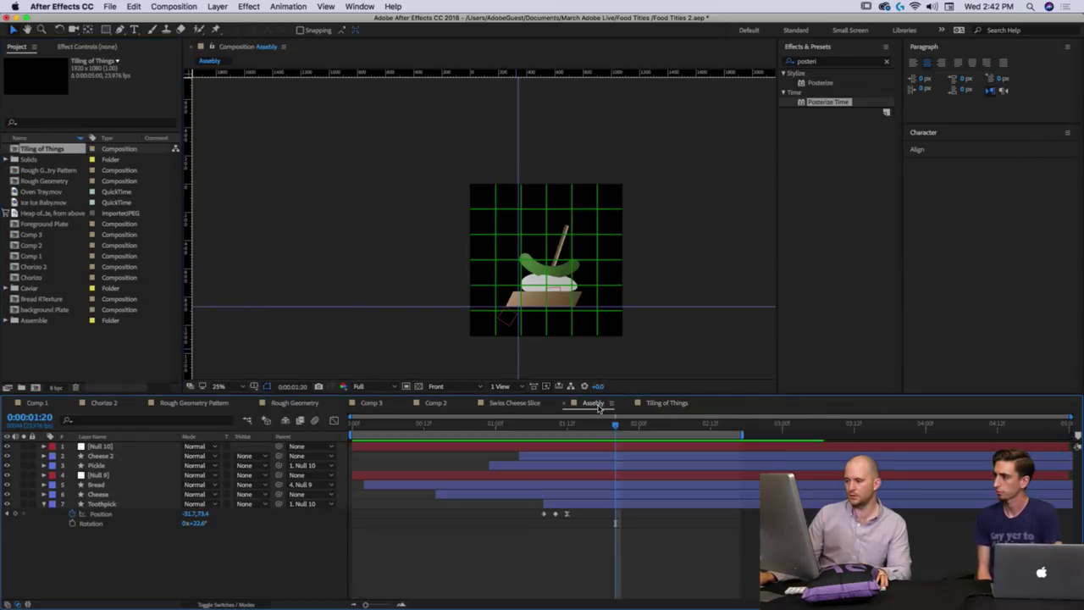
{"action": "left_click", "coordinate": [664, 403]}
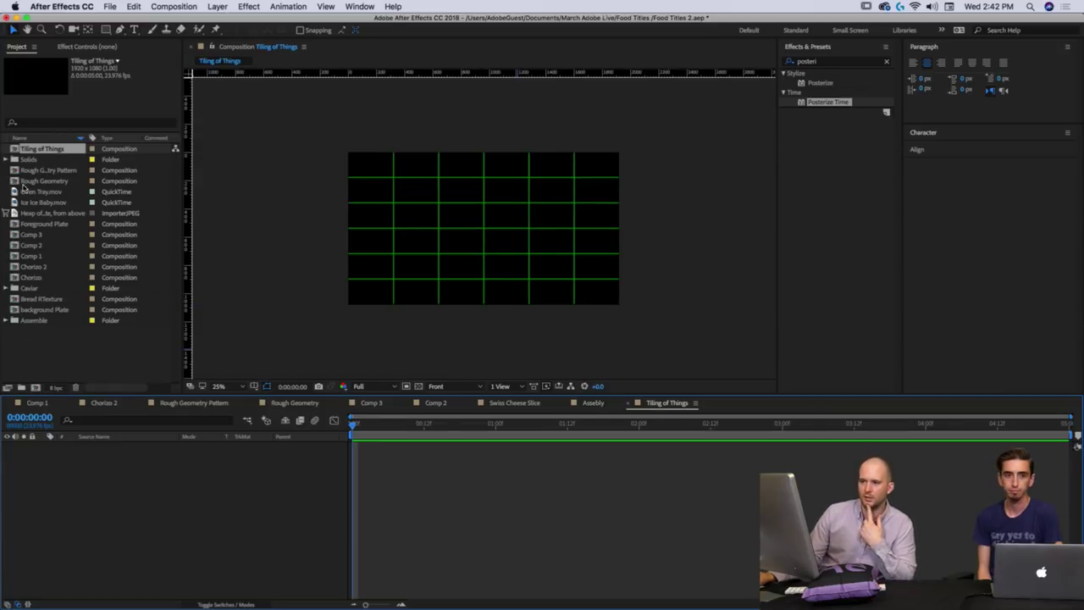
{"action": "left_click", "coordinate": [8, 288]}
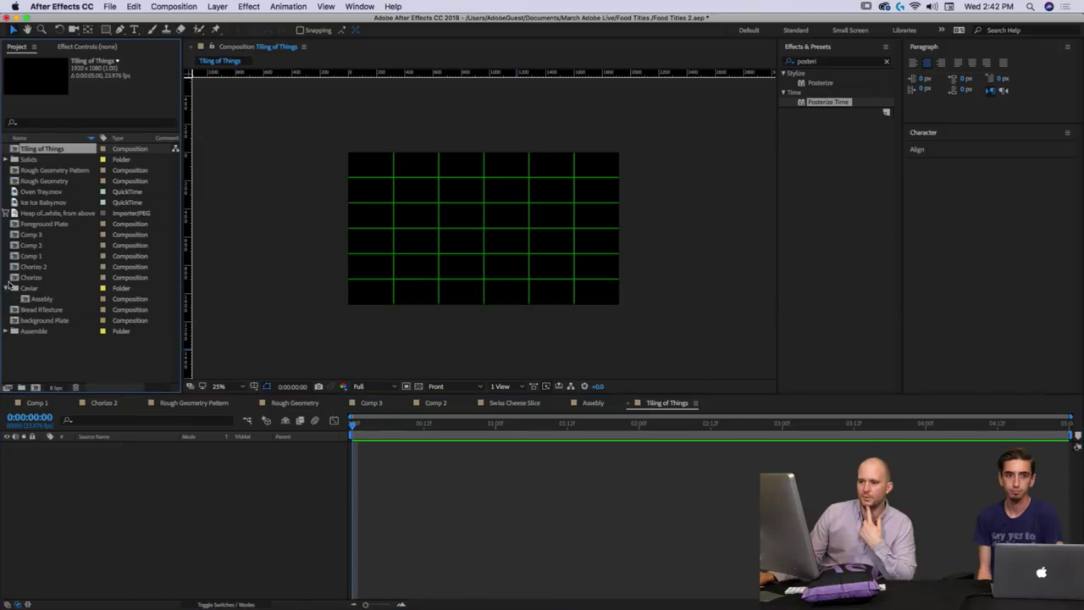
{"action": "left_click_drag", "start_coordinate": [37, 303], "coordinate": [296, 482]}
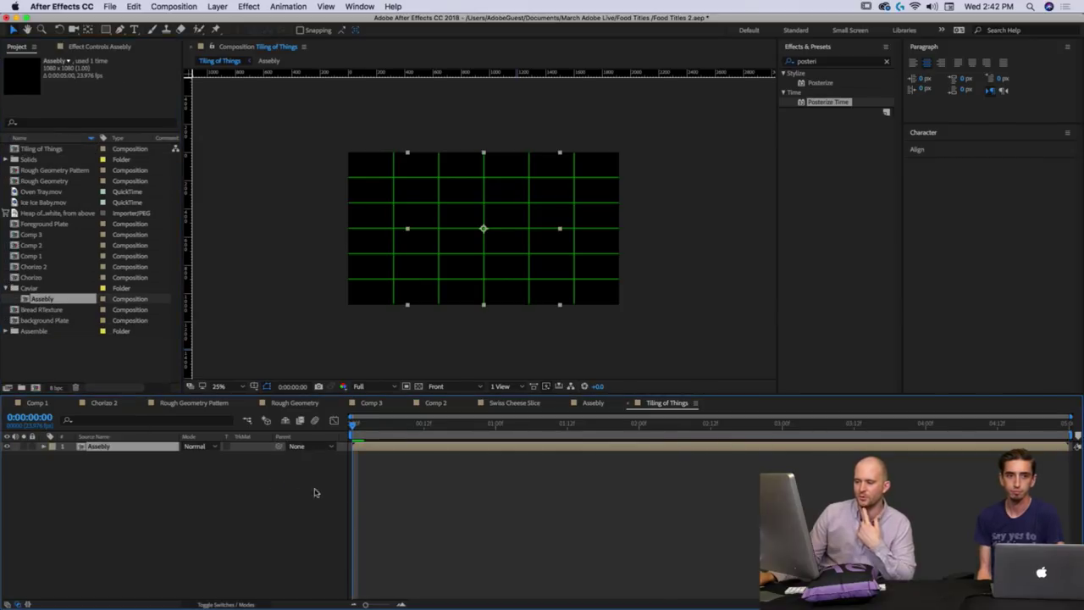
{"action": "key", "text": "space"}
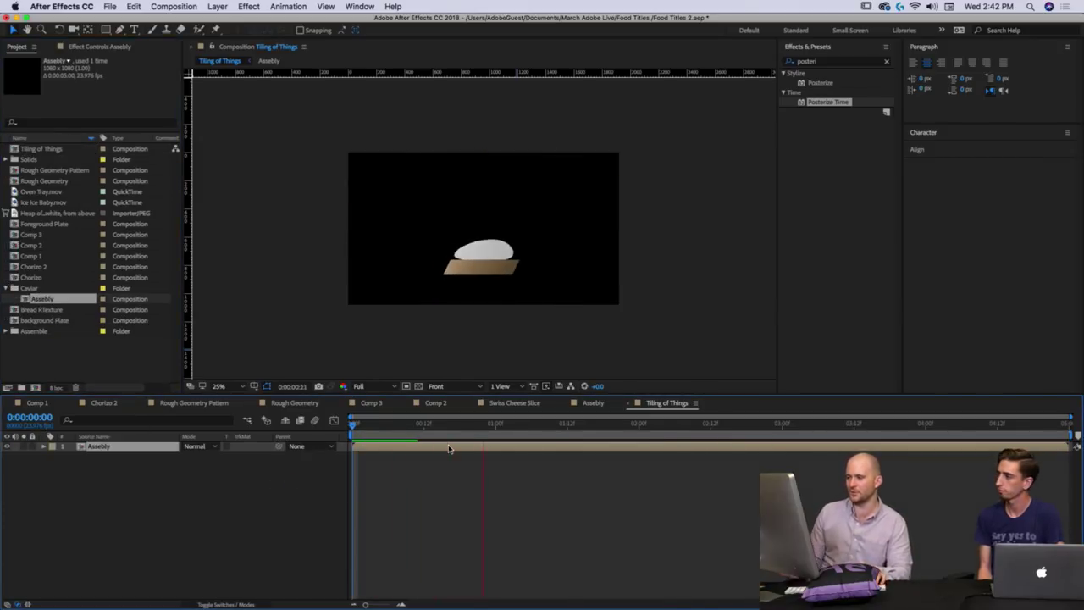
{"action": "key", "text": "space"}
{"action": "mouse_move", "coordinate": [457, 427]}
{"action": "left_mouse_down"}
{"action": "mouse_move", "coordinate": [399, 438]}
{"action": "mouse_move", "coordinate": [471, 433]}
{"action": "left_mouse_up"}
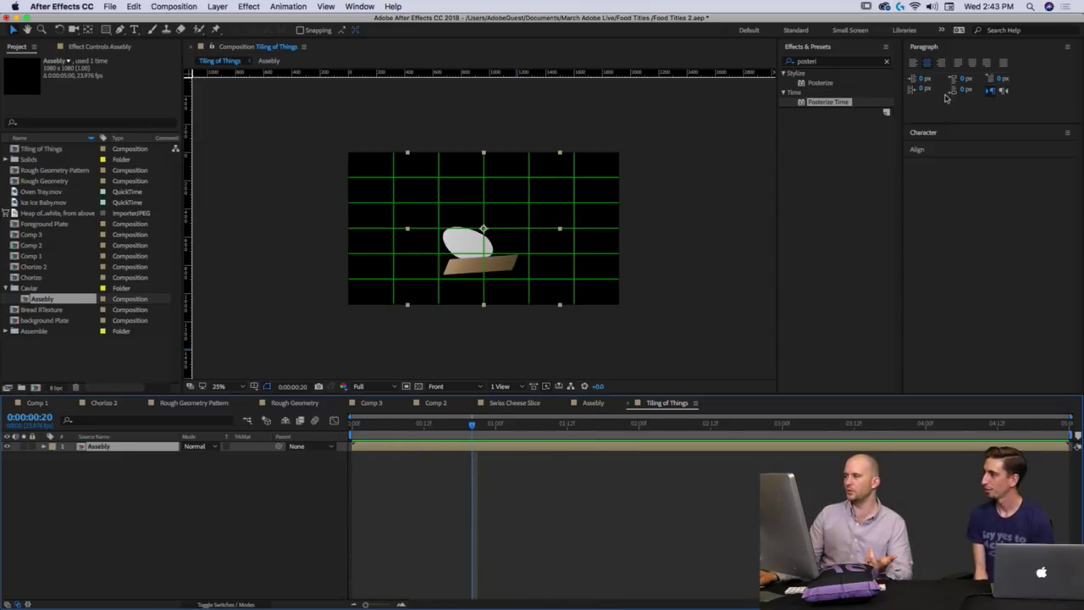
Search the effects for "repe" and for "motion", and apply Motion Tile to the Assebly layer.
{"action": "left_click", "coordinate": [838, 59]}
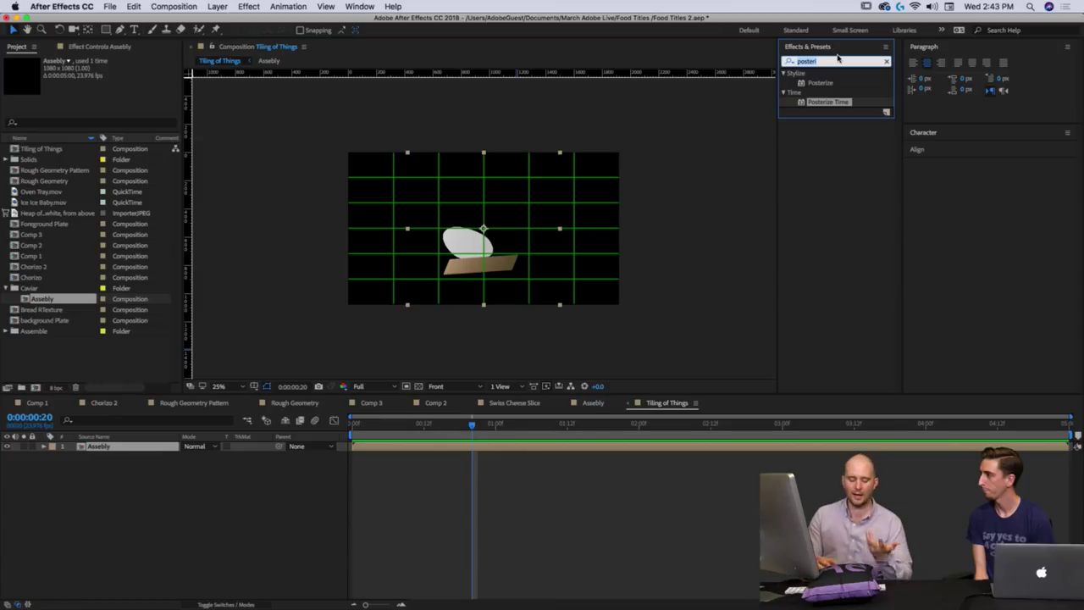
{"action": "type", "text": "repe"}
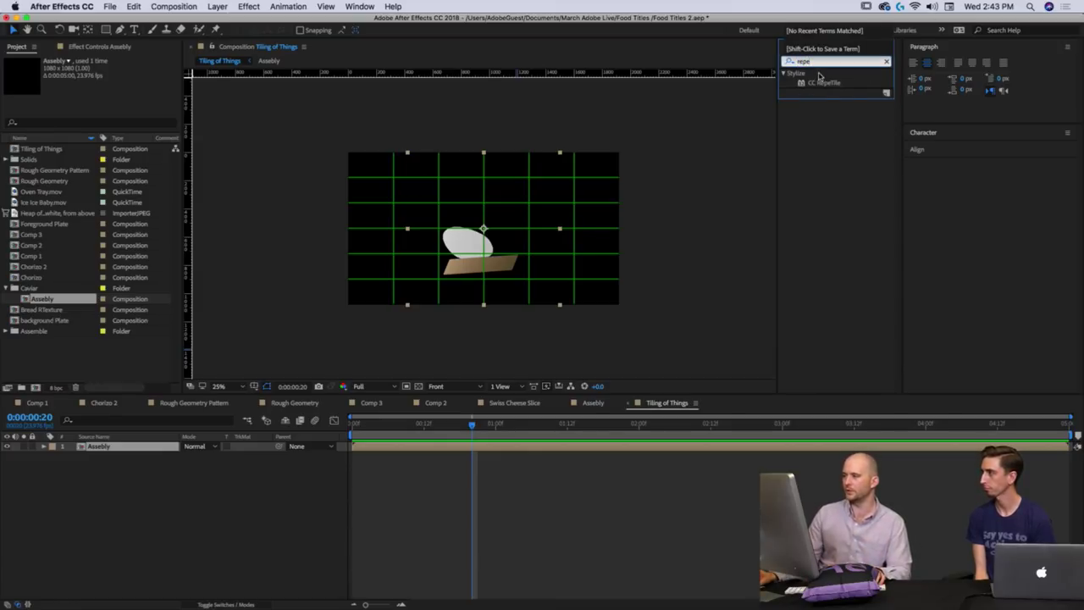
{"action": "key", "text": "BackSpace"}
{"action": "key", "text": "BackSpace"}
{"action": "key", "text": "BackSpace"}
{"action": "key", "text": "BackSpace"}
{"action": "type", "text": "motion"}
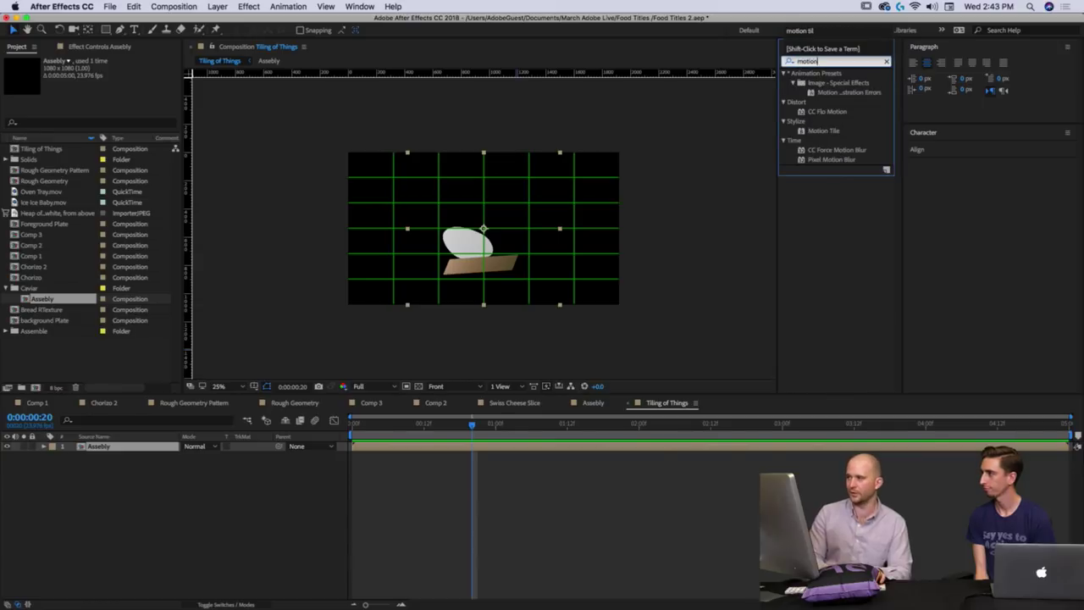
{"action": "left_click_drag", "start_coordinate": [828, 131], "coordinate": [450, 188]}
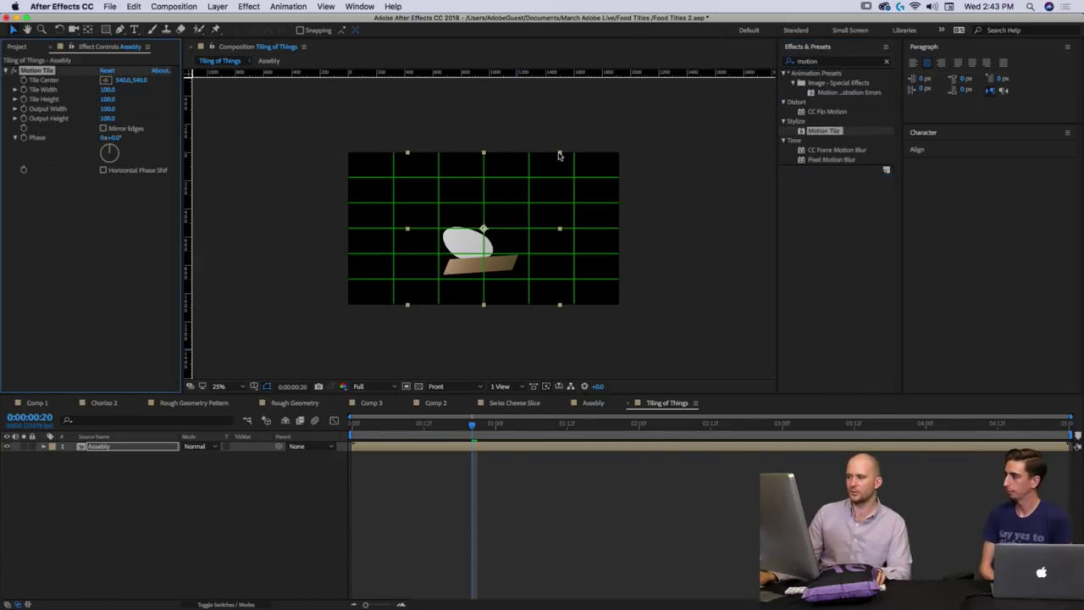
Set Motion Tile's Output Width to 640 and scale the Assebly layer down to 25%.
{"action": "left_click_drag", "start_coordinate": [559, 154], "coordinate": [529, 195]}
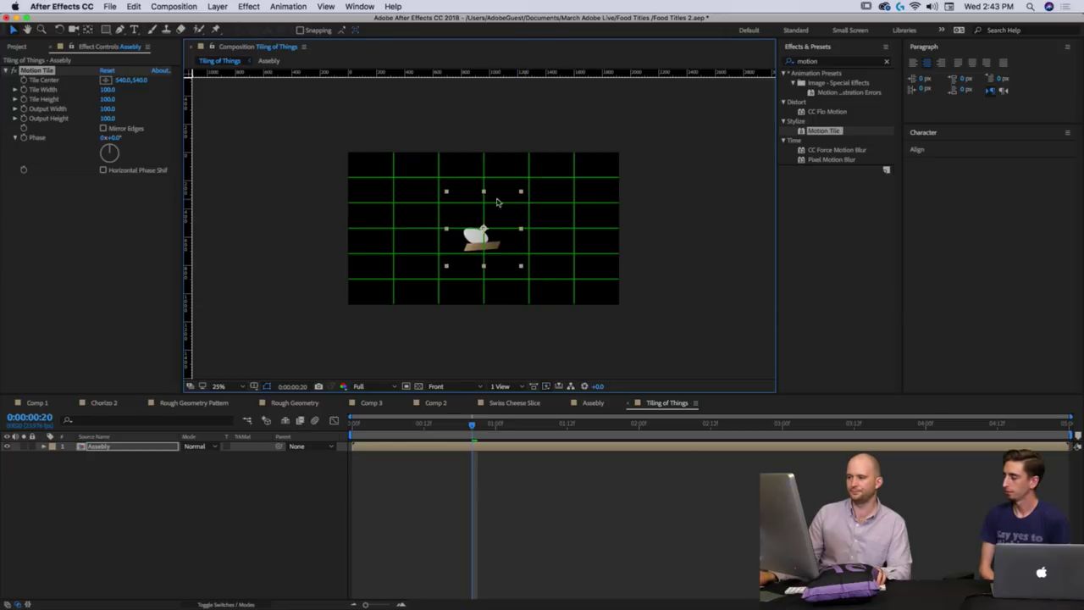
{"action": "left_click_drag", "start_coordinate": [109, 113], "coordinate": [128, 108]}
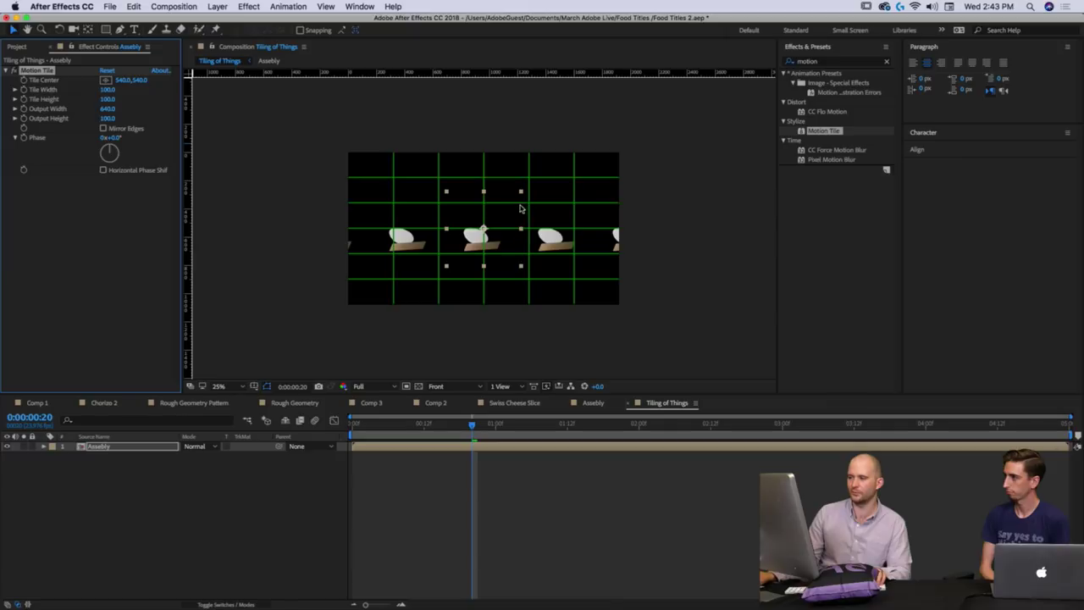
{"action": "left_click_drag", "start_coordinate": [521, 195], "coordinate": [505, 208]}
{"action": "key", "text": "s"}
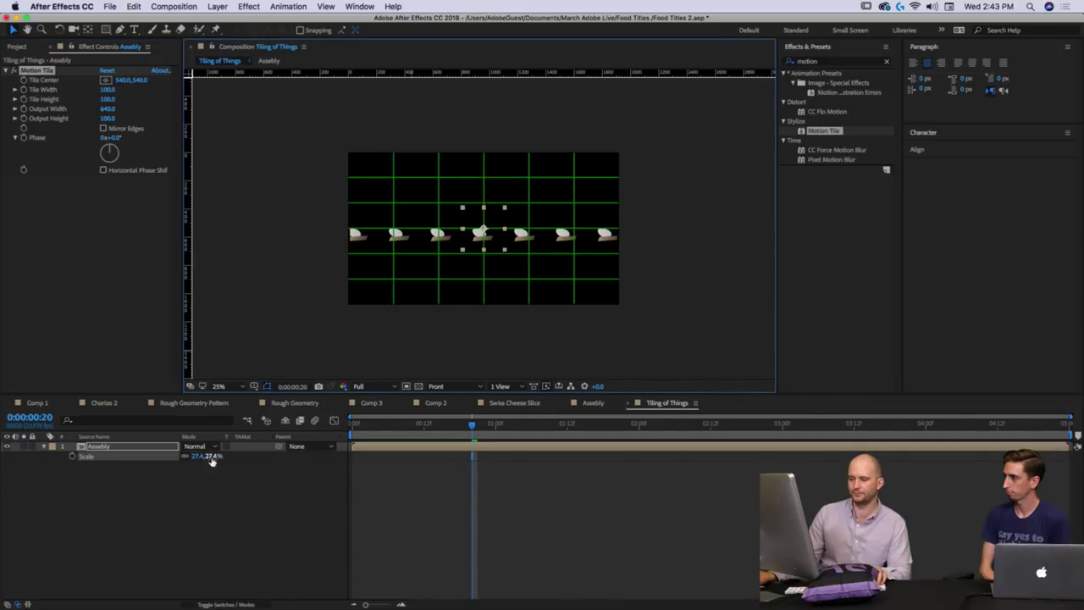
{"action": "left_click", "coordinate": [211, 457]}
{"action": "type", "text": "25"}
{"action": "key", "text": "Return"}
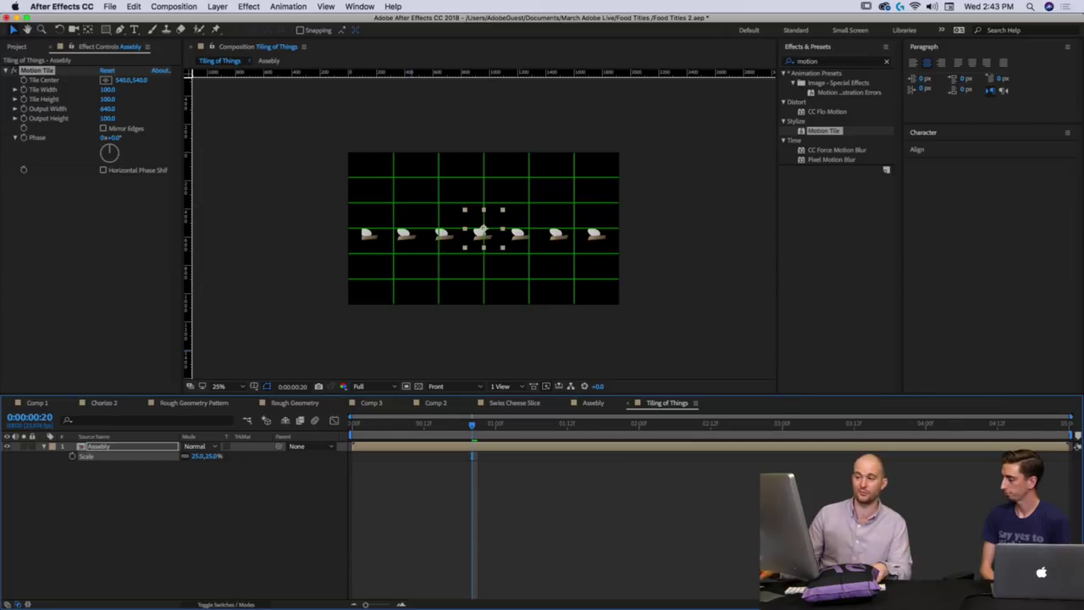
Increase Motion Tile's Output Width to 1920 and its Output Height to 1080.
{"action": "left_click", "coordinate": [110, 111]}
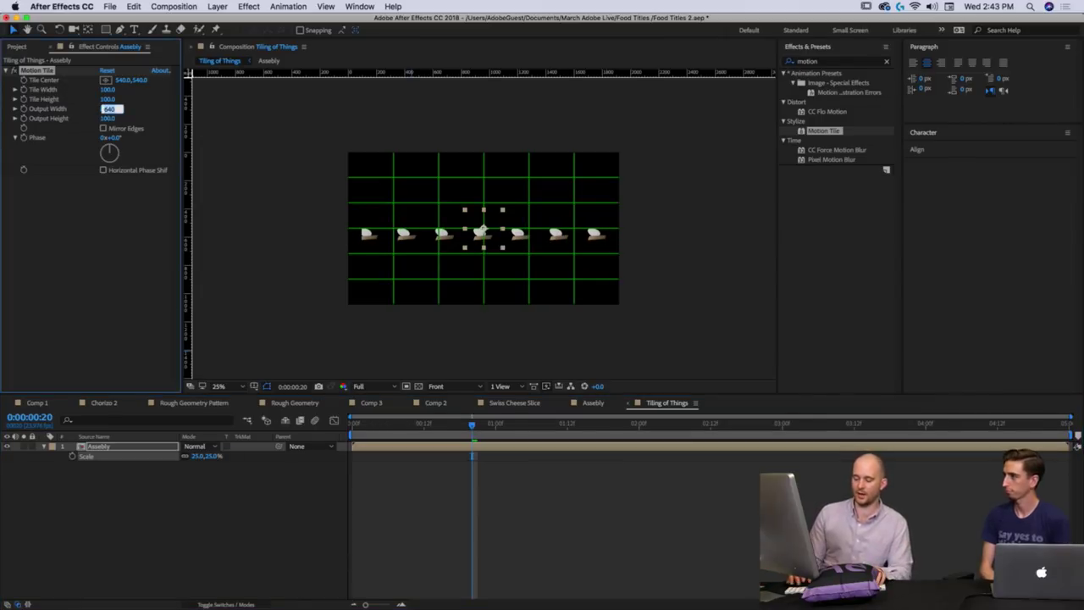
{"action": "type", "text": "840"}
{"action": "key", "text": "Return"}
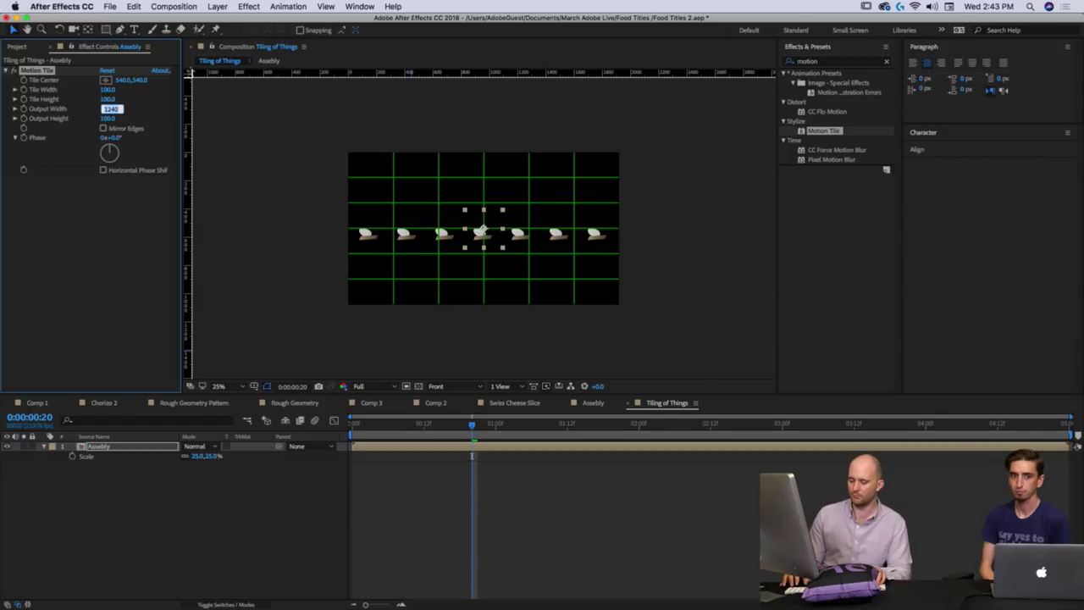
{"action": "type", "text": "1920"}
{"action": "key", "text": "Tab"}
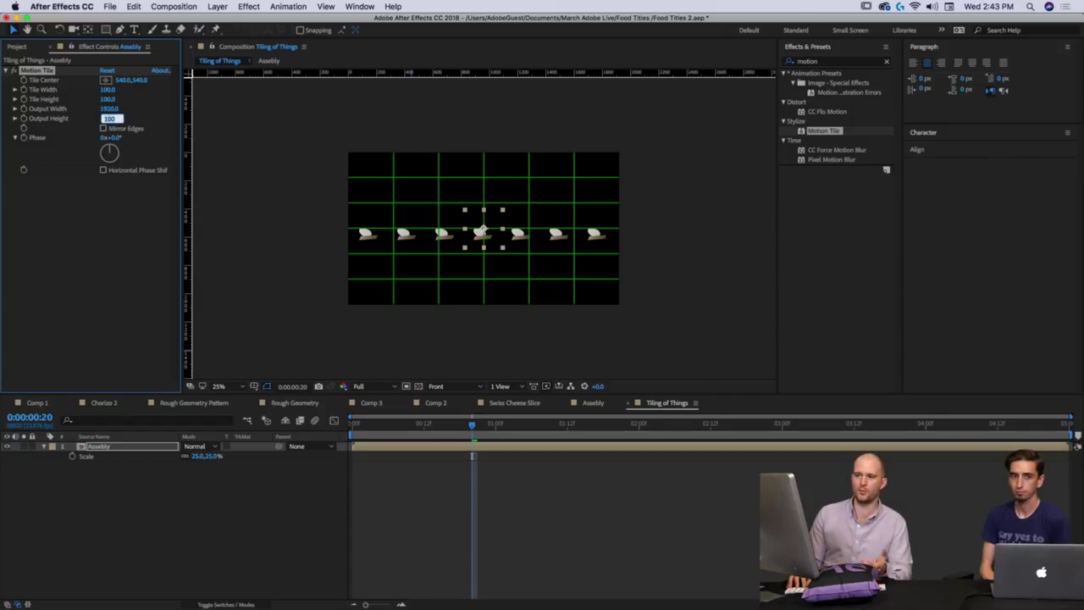
{"action": "key", "text": "Return"}
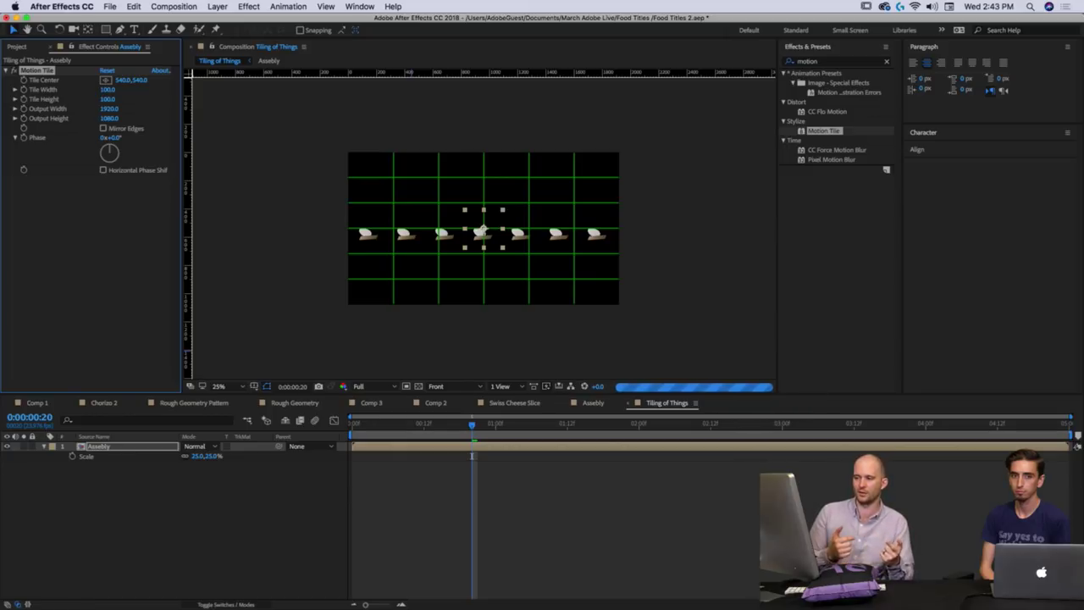
Reduce Motion Tile's Output Height to 540 and its Output Width to 1680.
{"action": "left_click", "coordinate": [110, 118]}
{"action": "type", "text": "540"}
{"action": "key", "text": "Return"}
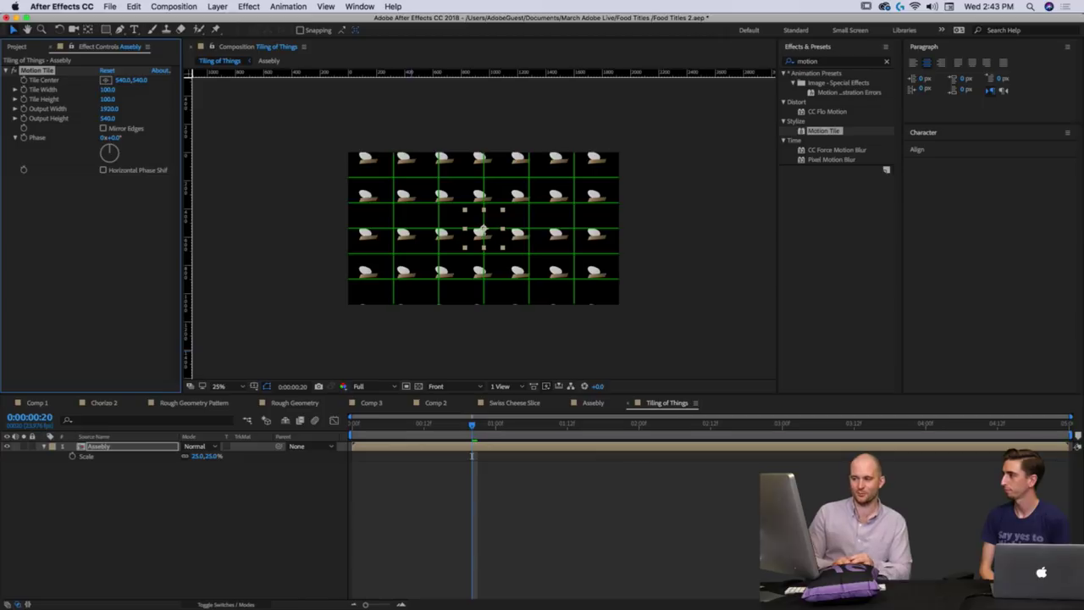
{"action": "left_click", "coordinate": [113, 109]}
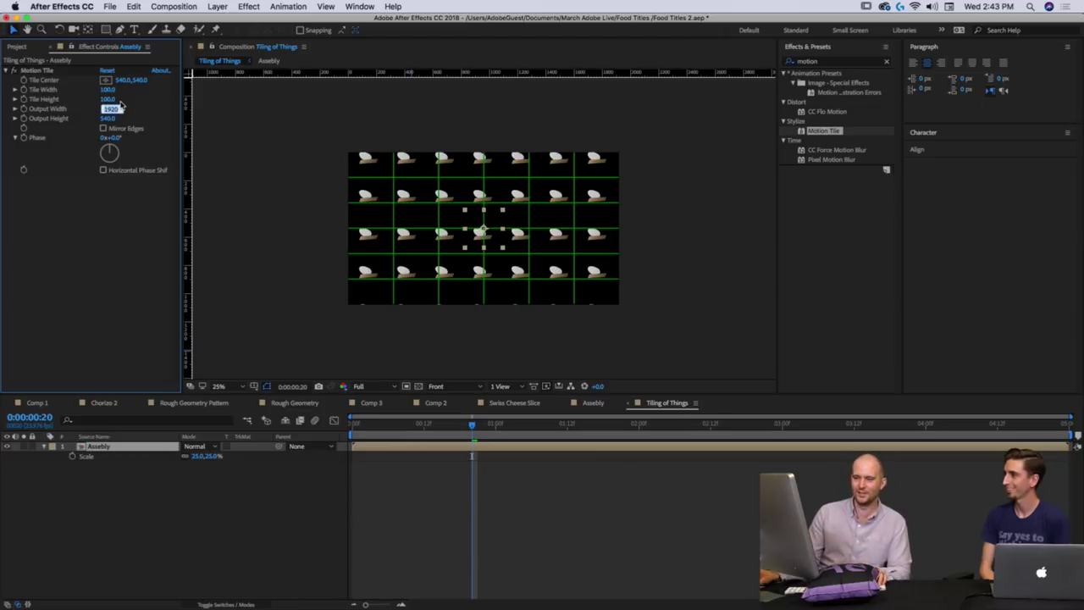
{"action": "key", "text": "Right"}
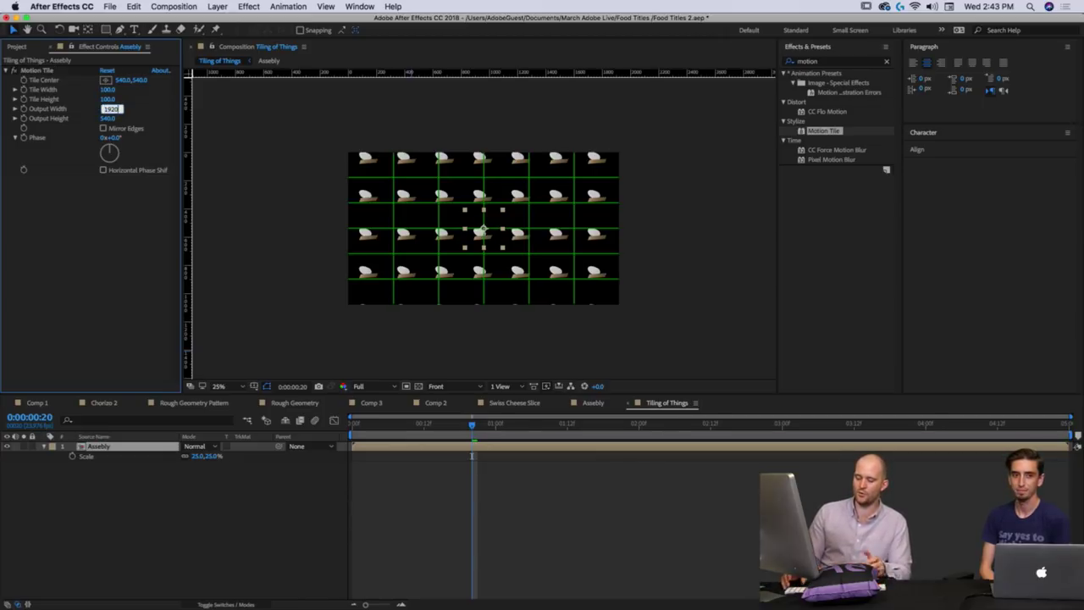
{"action": "type", "text": "-2"}
{"action": "key", "text": "Return"}
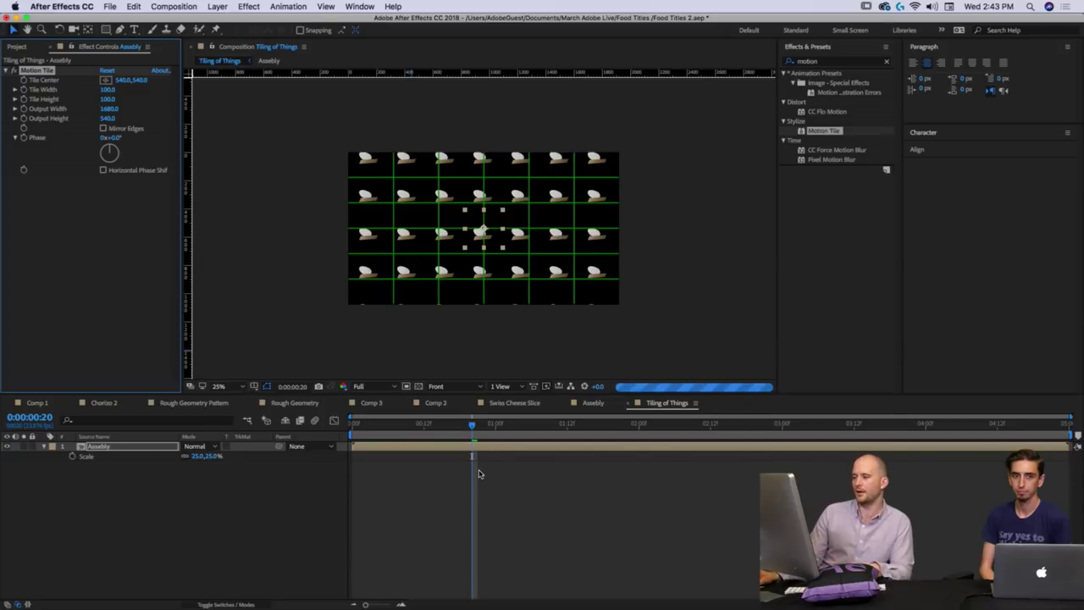
Move the playhead to 0:00:02:12 and set the tiled Assebly layer's scale to 20%.
{"action": "left_click", "coordinate": [531, 424]}
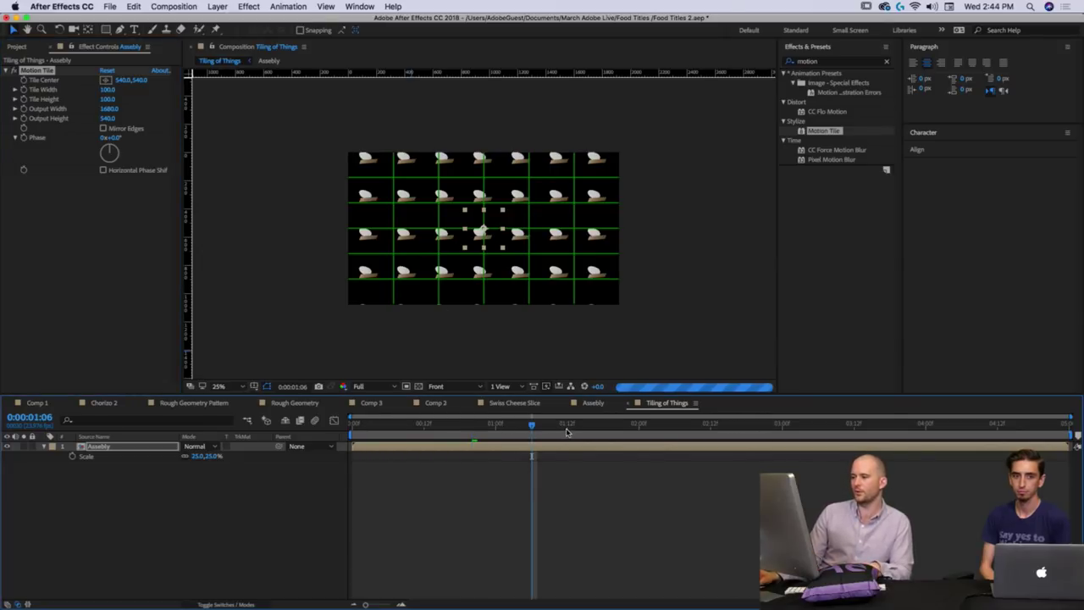
{"action": "left_click", "coordinate": [709, 431]}
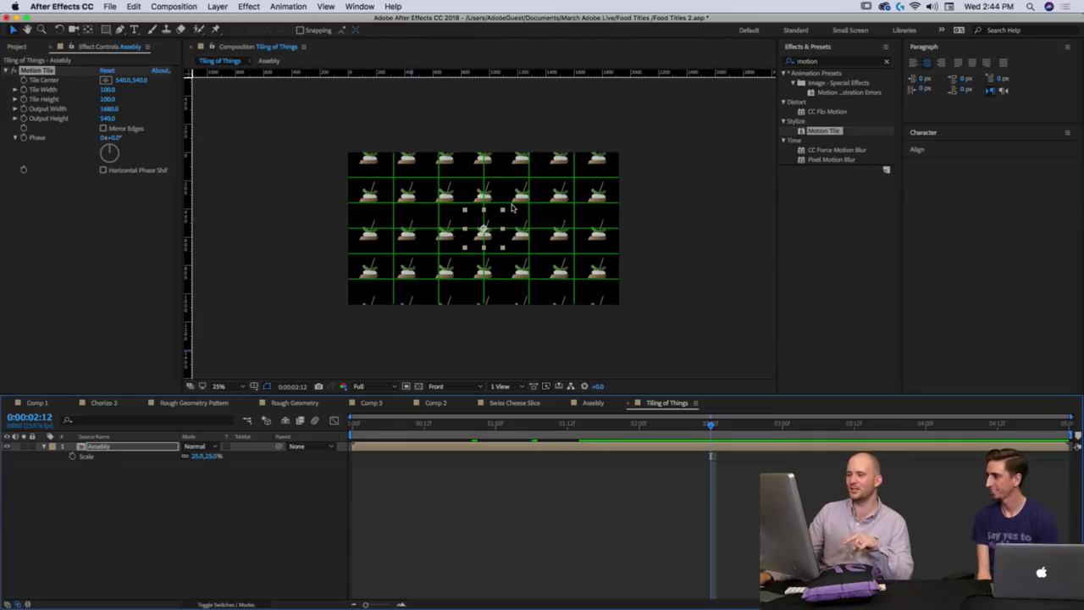
{"action": "key", "text": "s"}
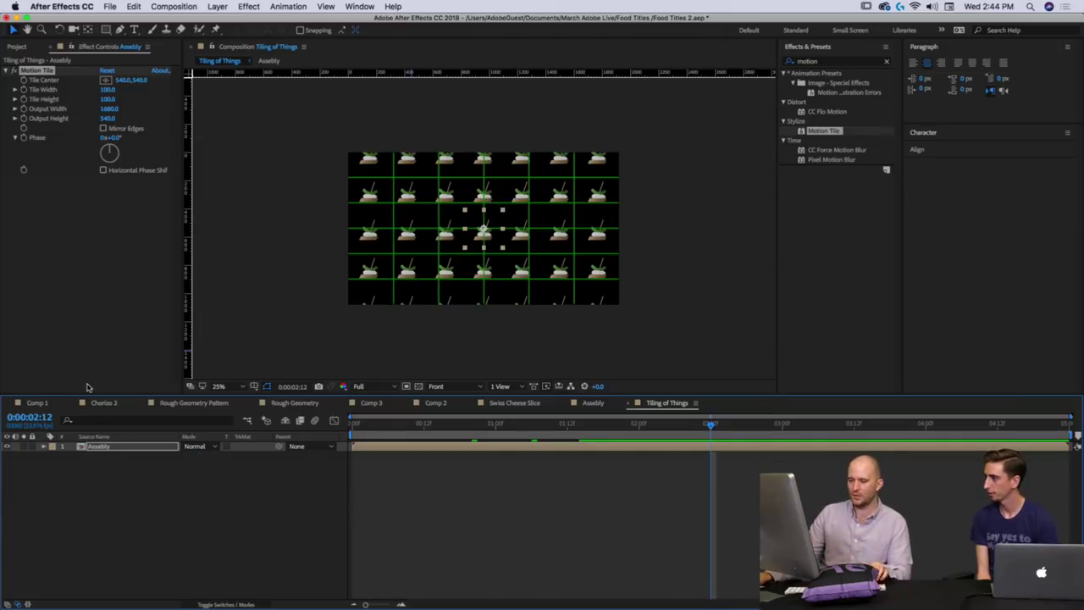
{"action": "key", "text": "s"}
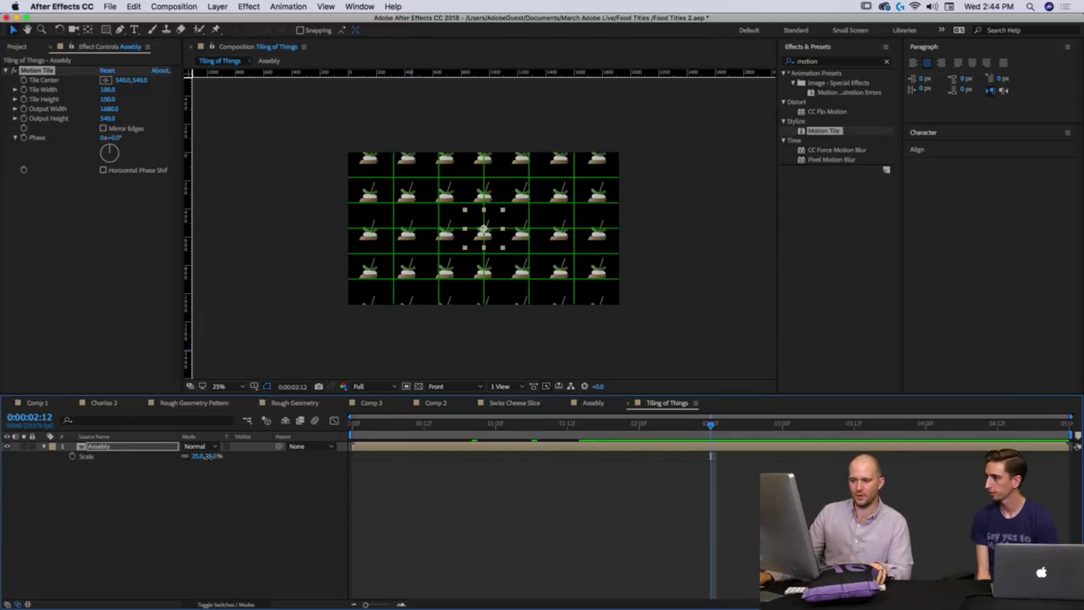
{"action": "left_click", "coordinate": [209, 456]}
{"action": "type", "text": "20"}
{"action": "key", "text": "Return"}
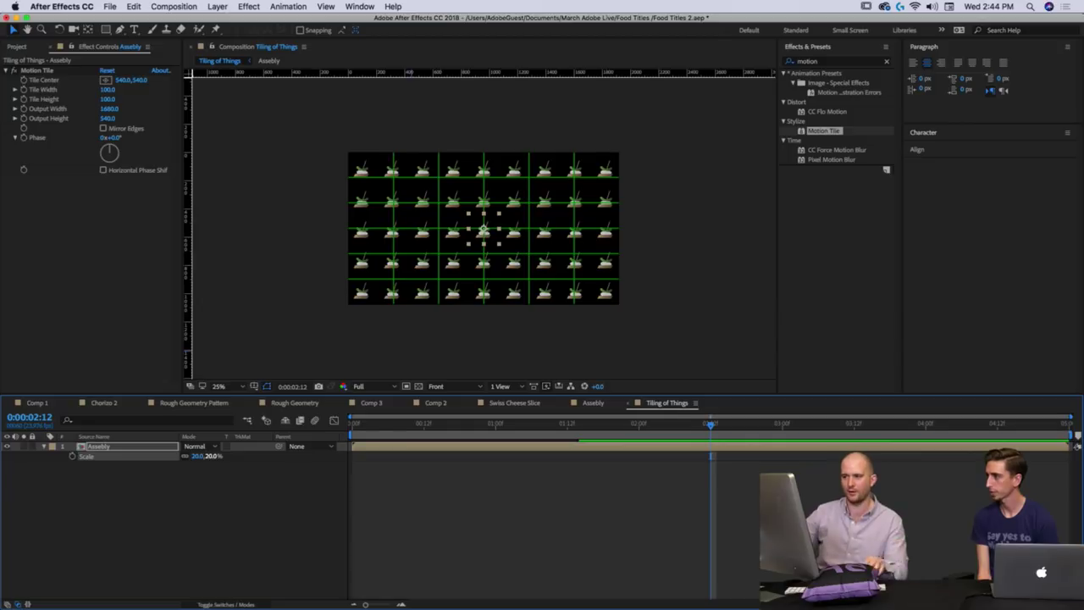
Add a Transform effect above Motion Tile on the Assebly layer, keeping fast previews on Adaptive Resolution.
{"action": "left_click", "coordinate": [819, 61]}
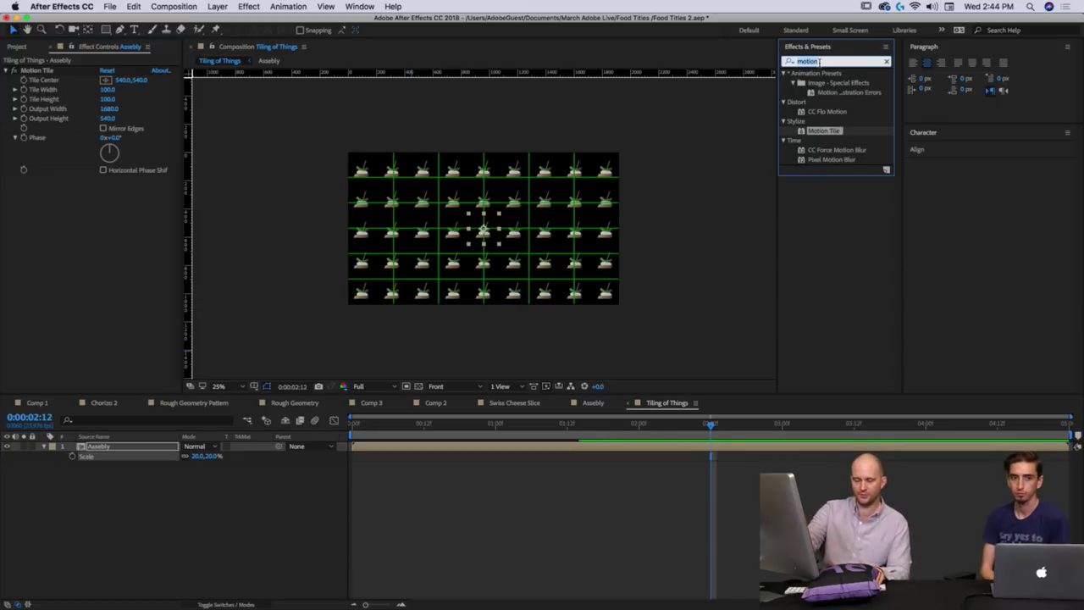
{"action": "type", "text": "trans"}
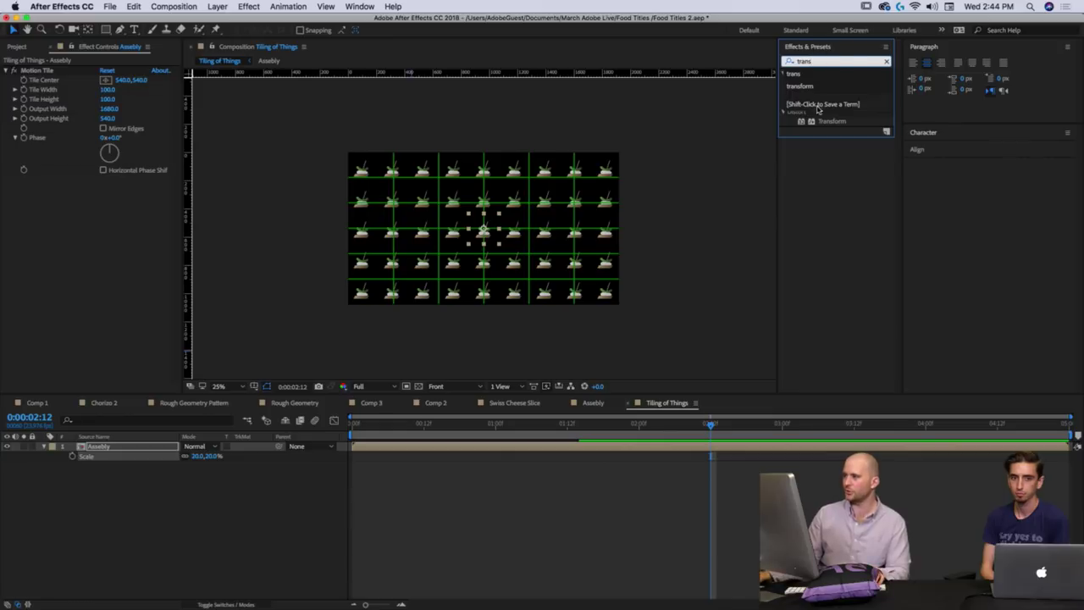
{"action": "left_click", "coordinate": [833, 122]}
{"action": "left_click_drag", "start_coordinate": [833, 122], "coordinate": [102, 78]}
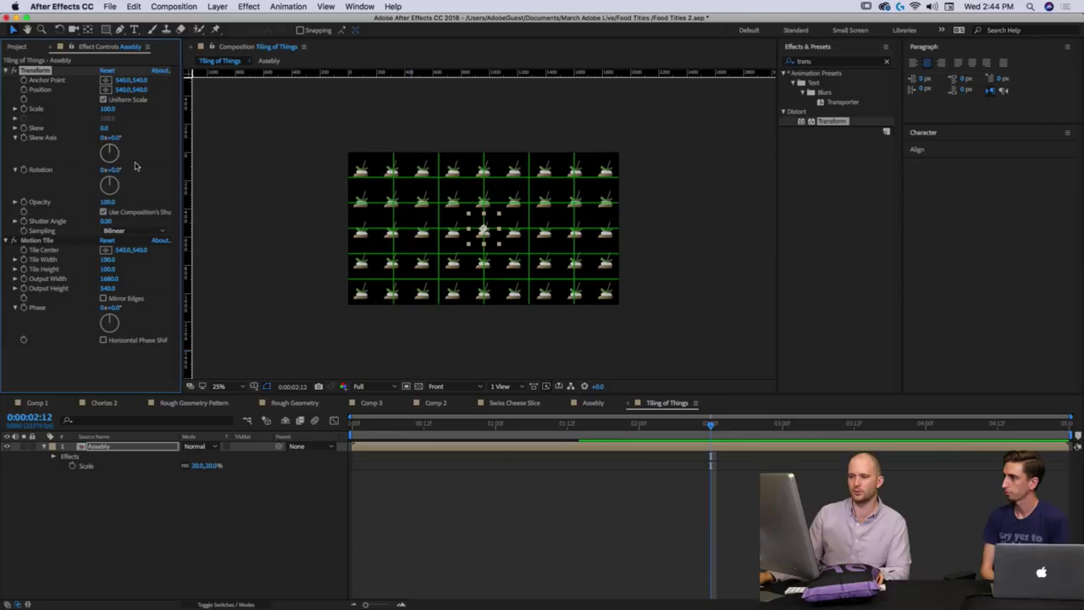
{"action": "left_click", "coordinate": [545, 387]}
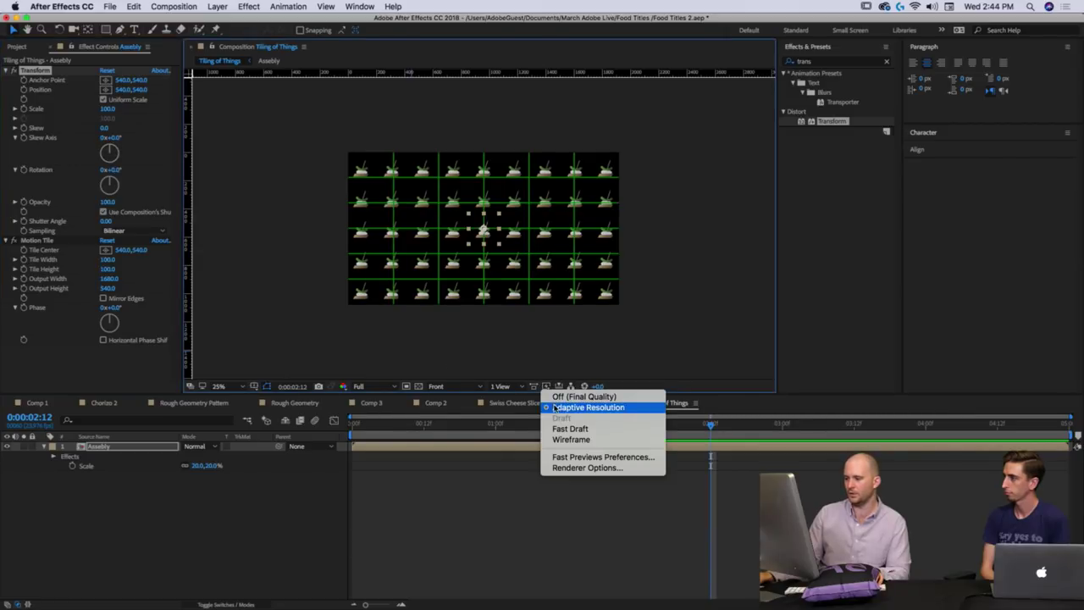
{"action": "left_click", "coordinate": [556, 406]}
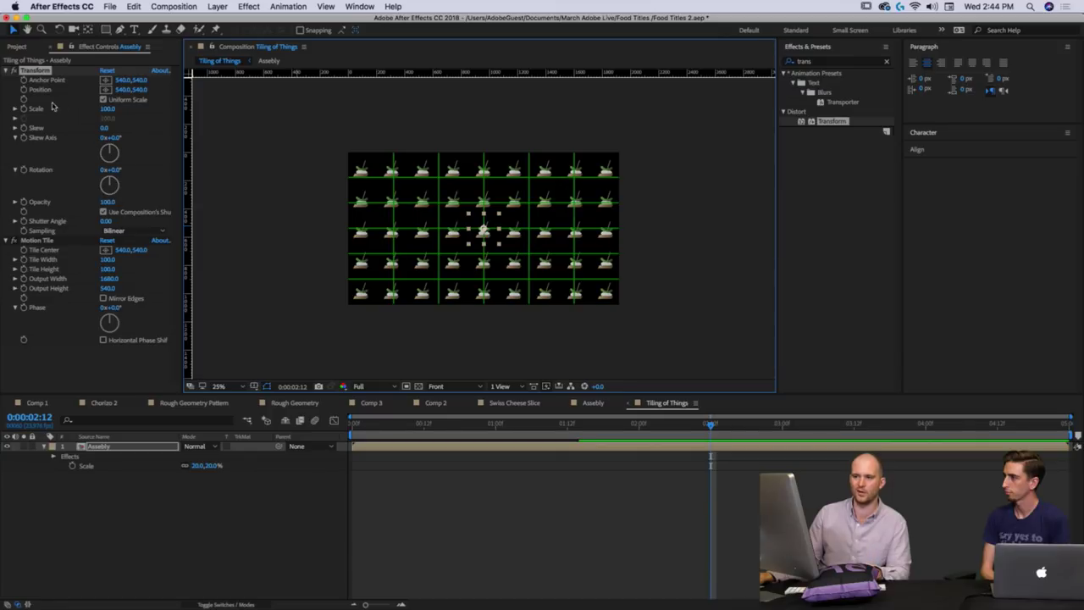
Set the Scale of the Assebly layer's Transform effect to 90.
{"action": "left_click", "coordinate": [108, 108]}
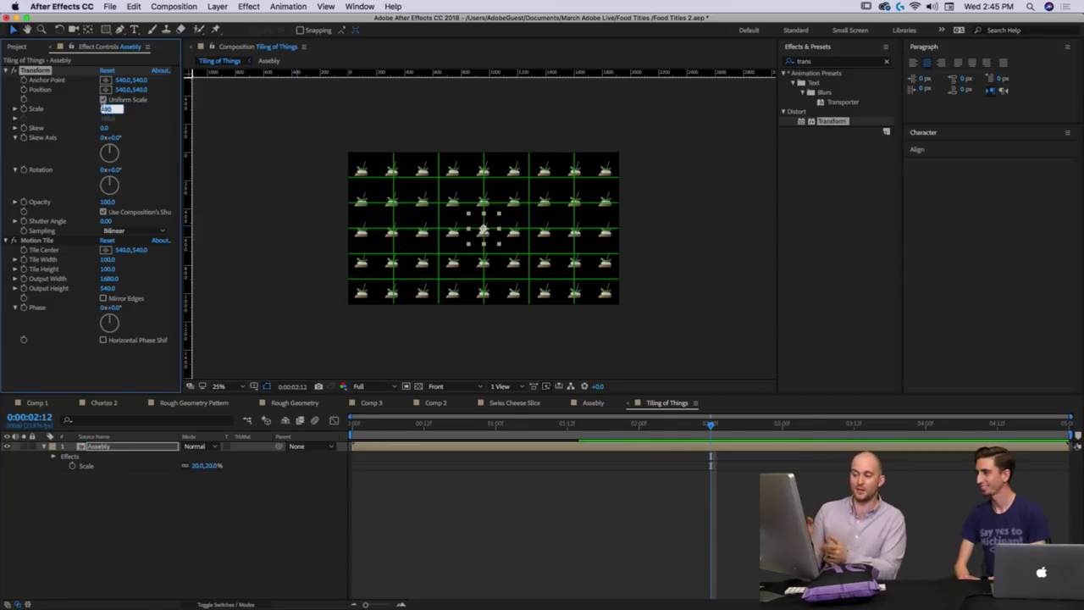
{"action": "type", "text": "90"}
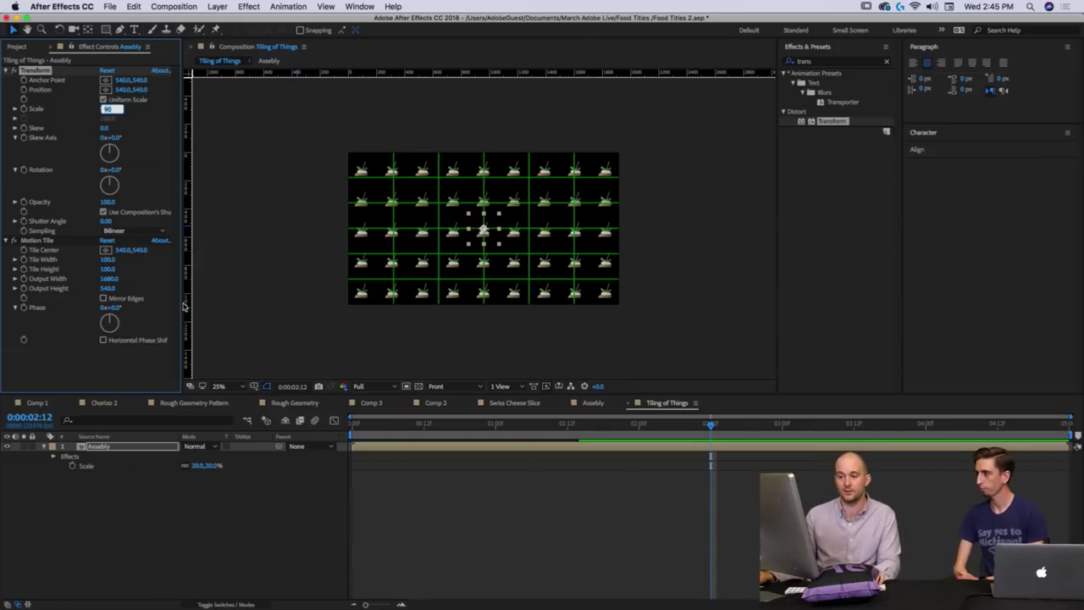
{"action": "left_click", "coordinate": [213, 524]}
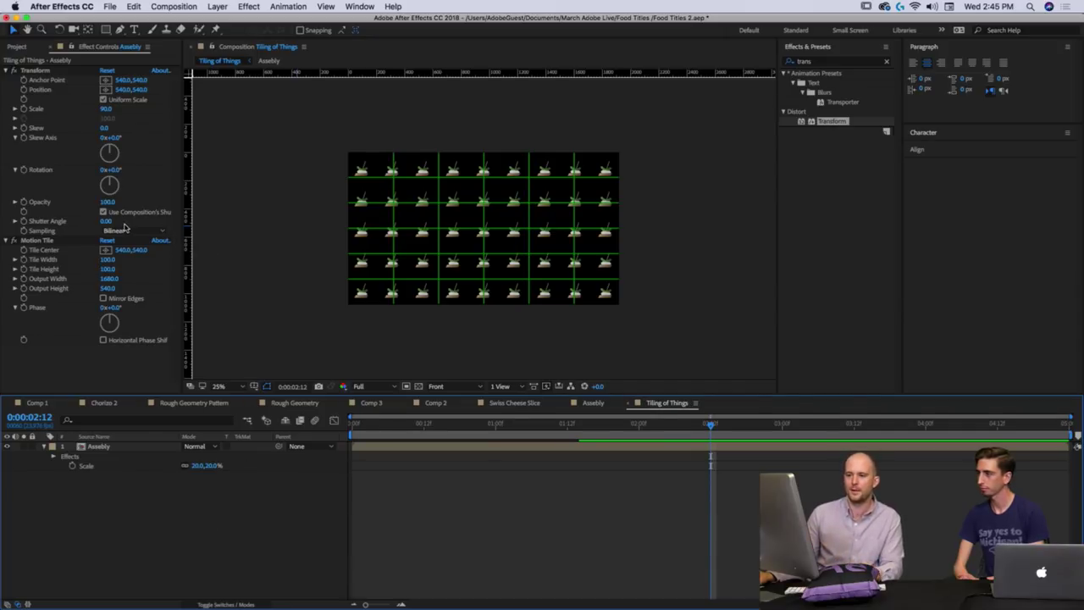
Set Motion Tile's Phase to 180° to stagger alternate columns of sandwiches, and deselect the layer.
{"action": "left_click", "coordinate": [114, 306]}
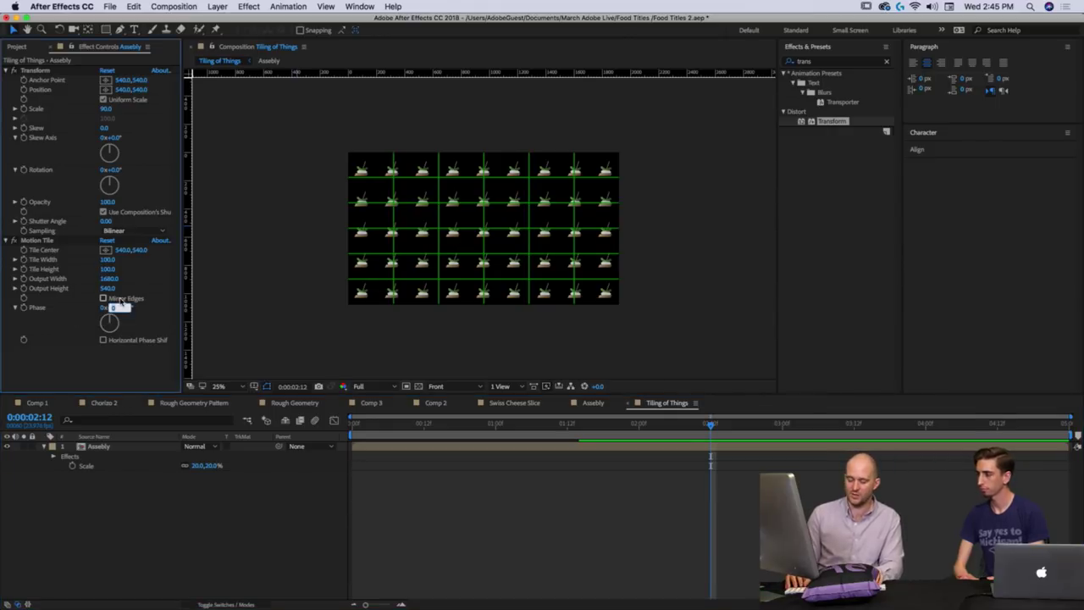
{"action": "type", "text": "180"}
{"action": "key", "text": "Return"}
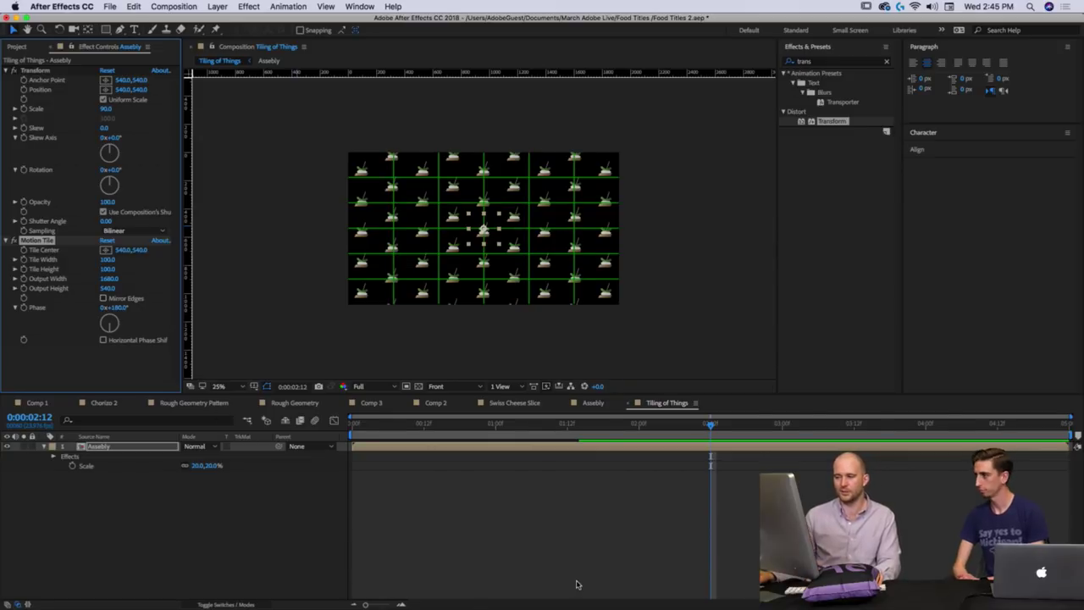
{"action": "left_click", "coordinate": [551, 517]}
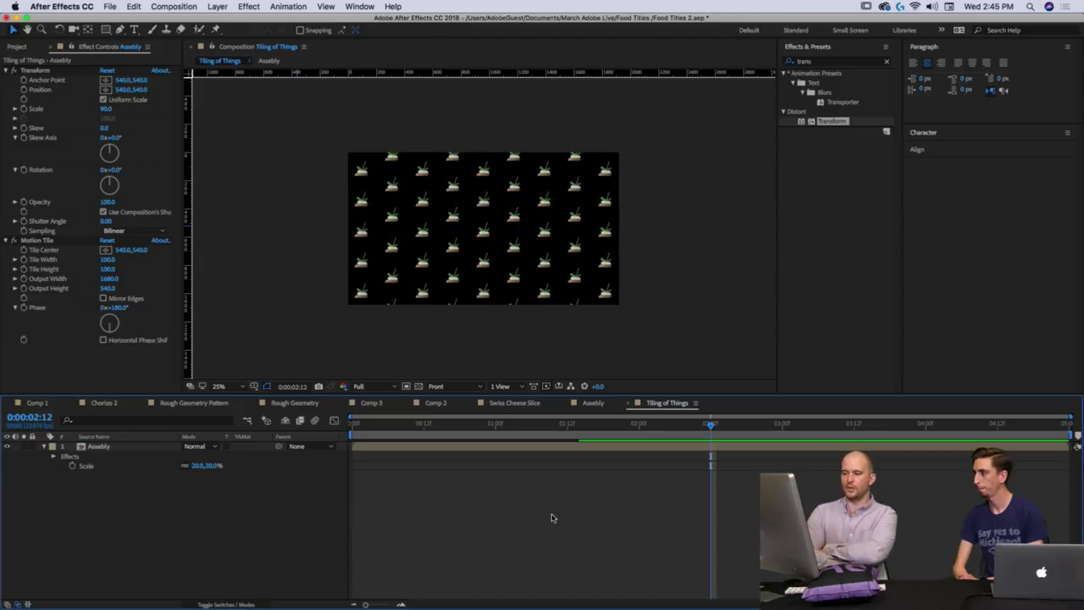
Preview the staggered tile animation and inspect a single tile close up at 0:00:00:07.
{"action": "key", "text": "space"}
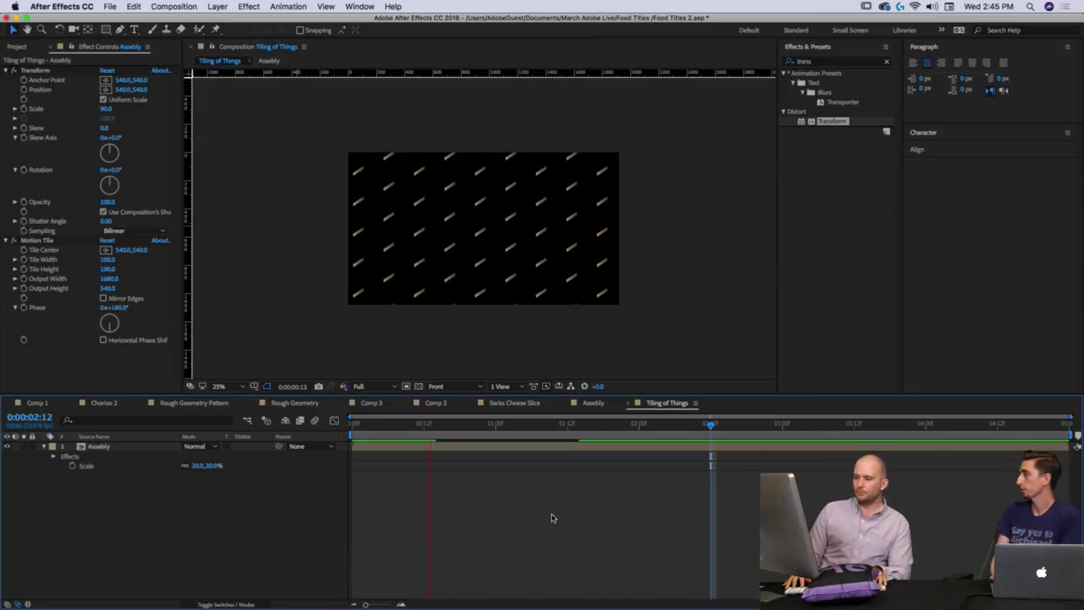
{"action": "left_click", "coordinate": [394, 422]}
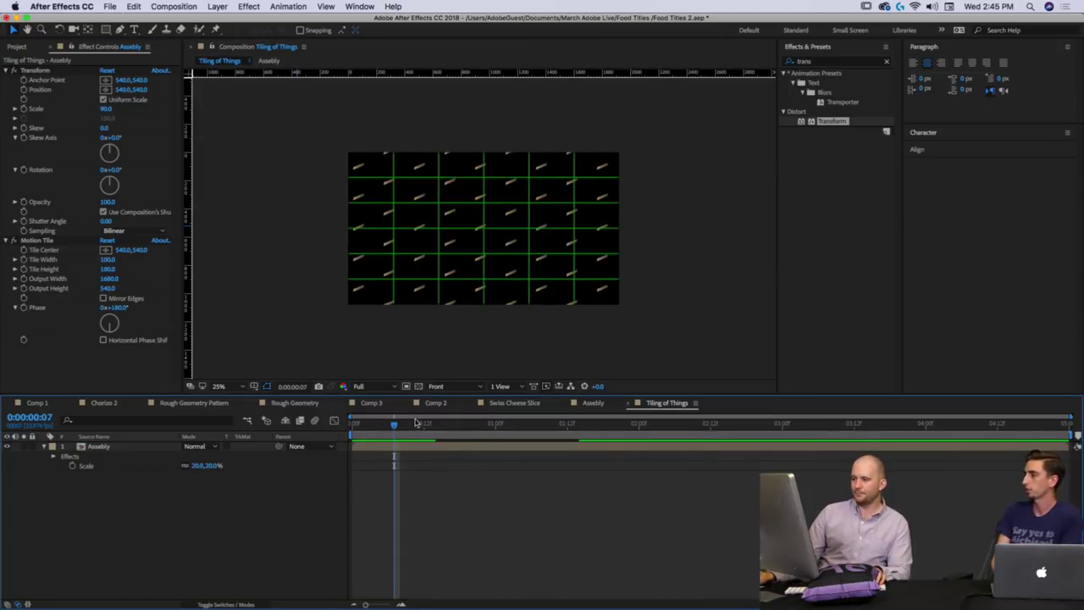
{"action": "scroll", "coordinate": [474, 297], "scroll_direction": "up", "scroll_amount": 6}
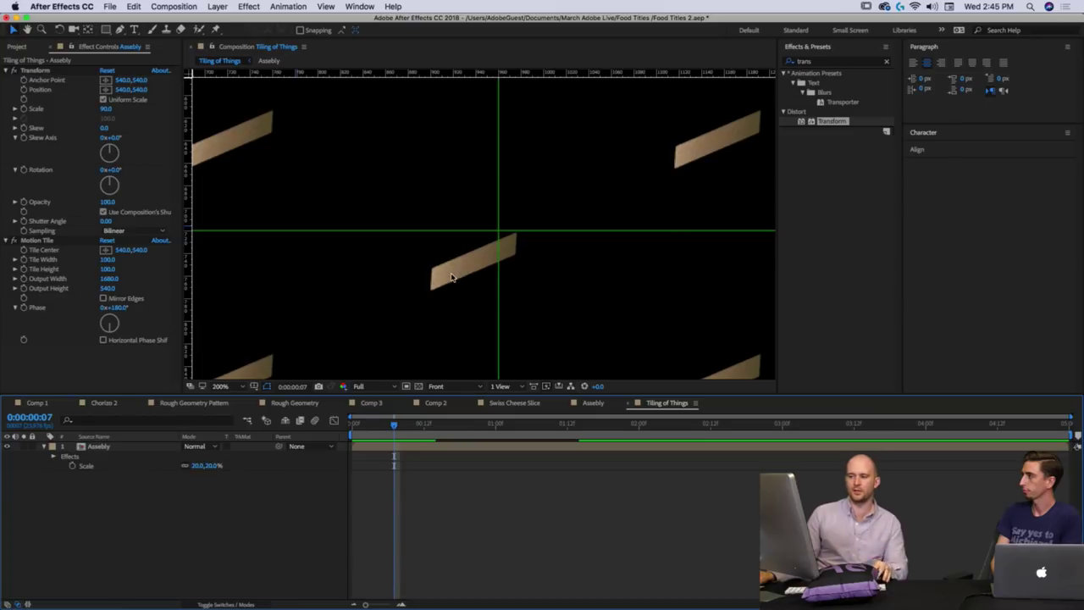
{"action": "scroll", "coordinate": [451, 277], "scroll_direction": "up", "scroll_amount": 2}
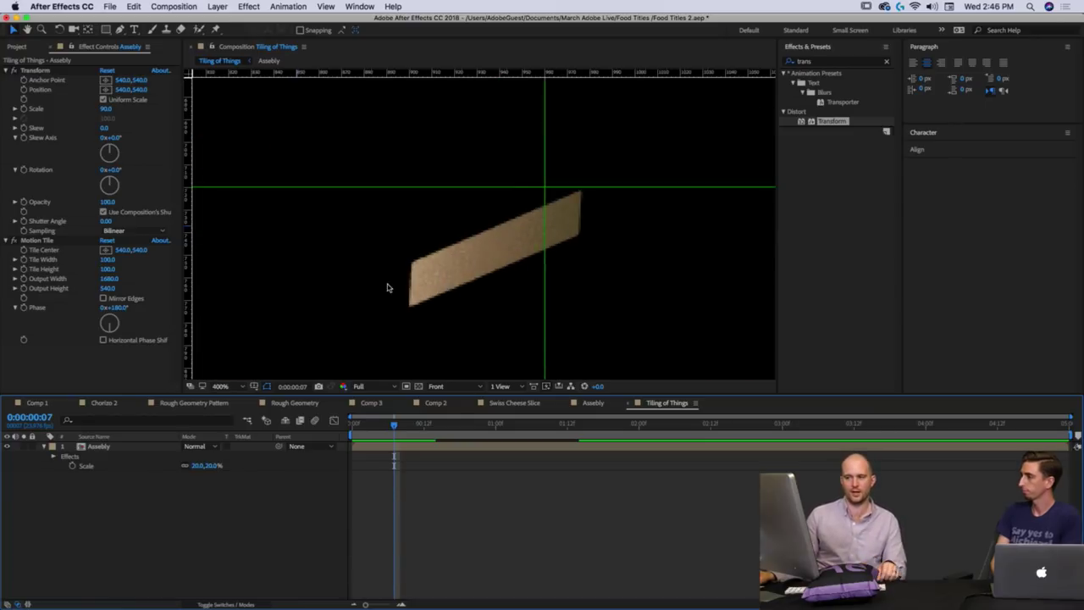
{"action": "left_click_drag", "start_coordinate": [394, 424], "coordinate": [327, 438]}
{"action": "key", "text": "space"}
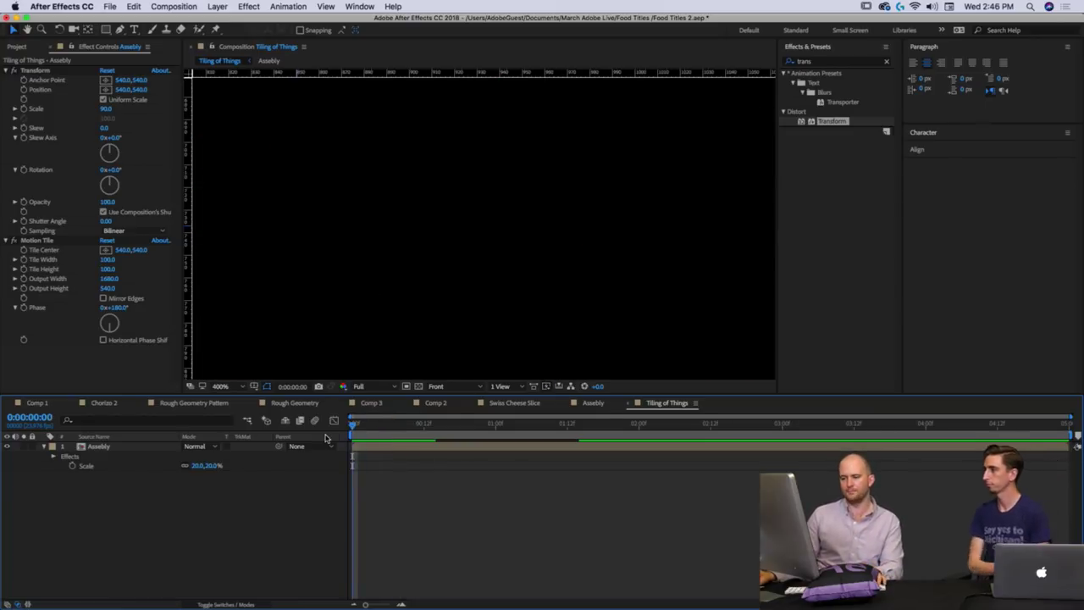
Open the Assebly composition and play back the source sandwich animation from the start.
{"action": "left_click", "coordinate": [593, 403]}
{"action": "key", "text": "space"}
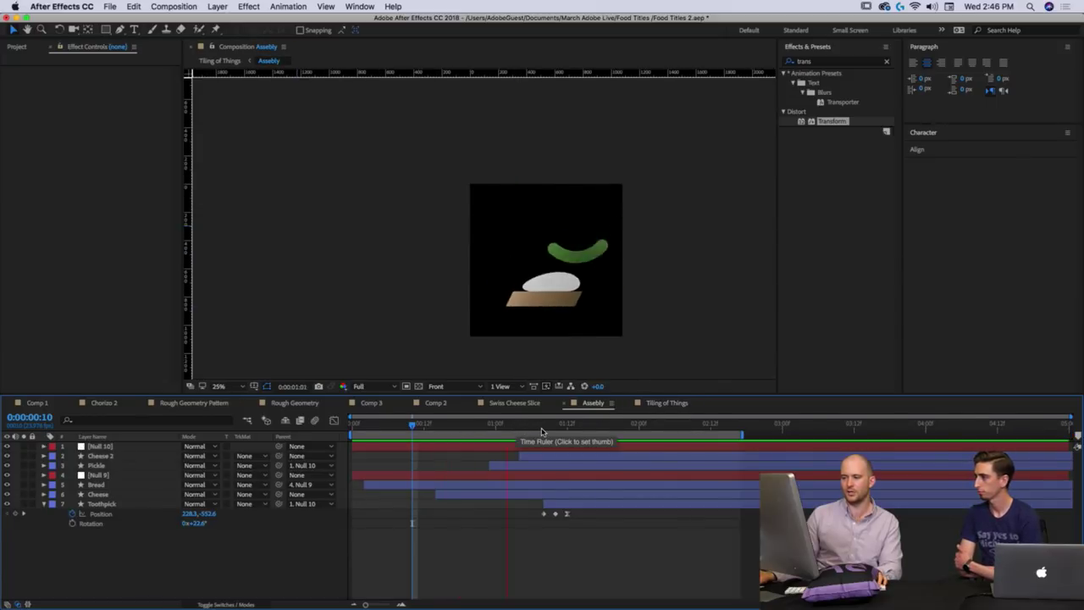
{"action": "key", "text": "space"}
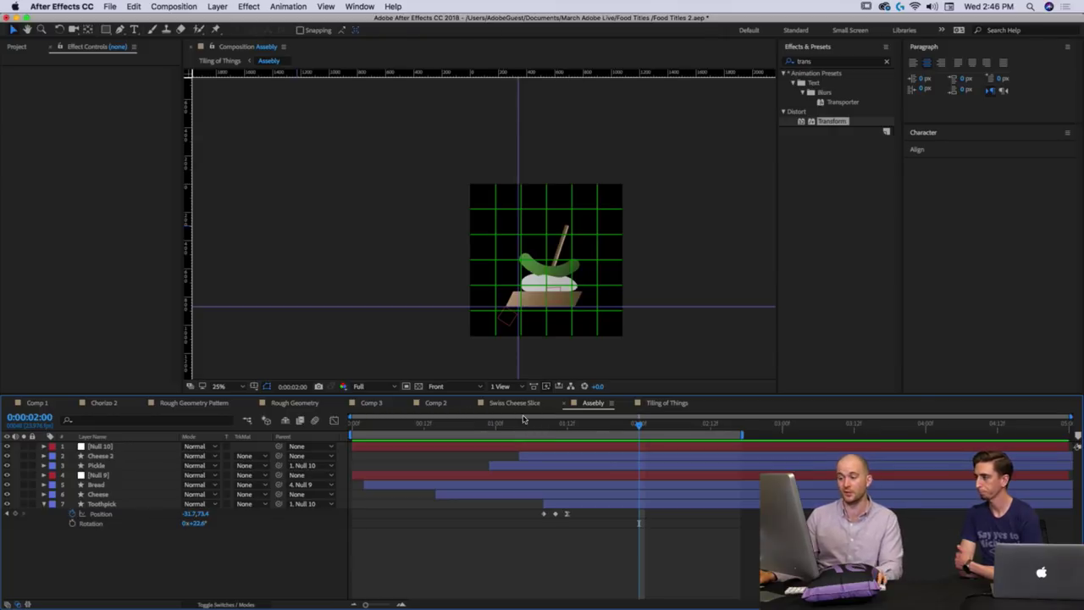
{"action": "left_click_drag", "start_coordinate": [535, 429], "coordinate": [394, 424]}
{"action": "key", "text": "space"}
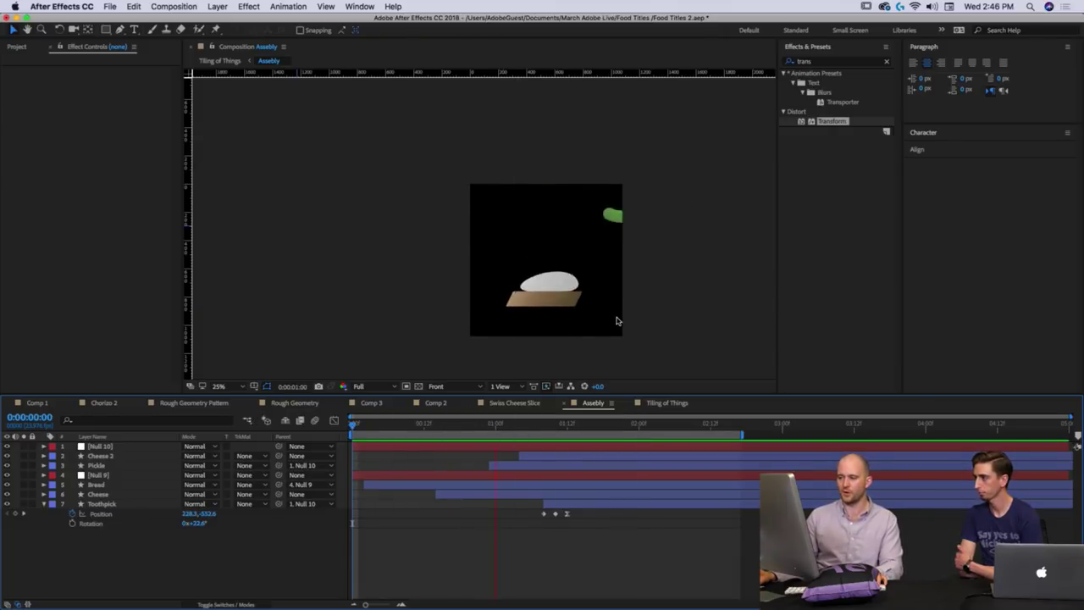
Return to the Tiling of Things composition and inspect the tiled sandwiches at 0:00:00:23.
{"action": "left_click", "coordinate": [667, 403]}
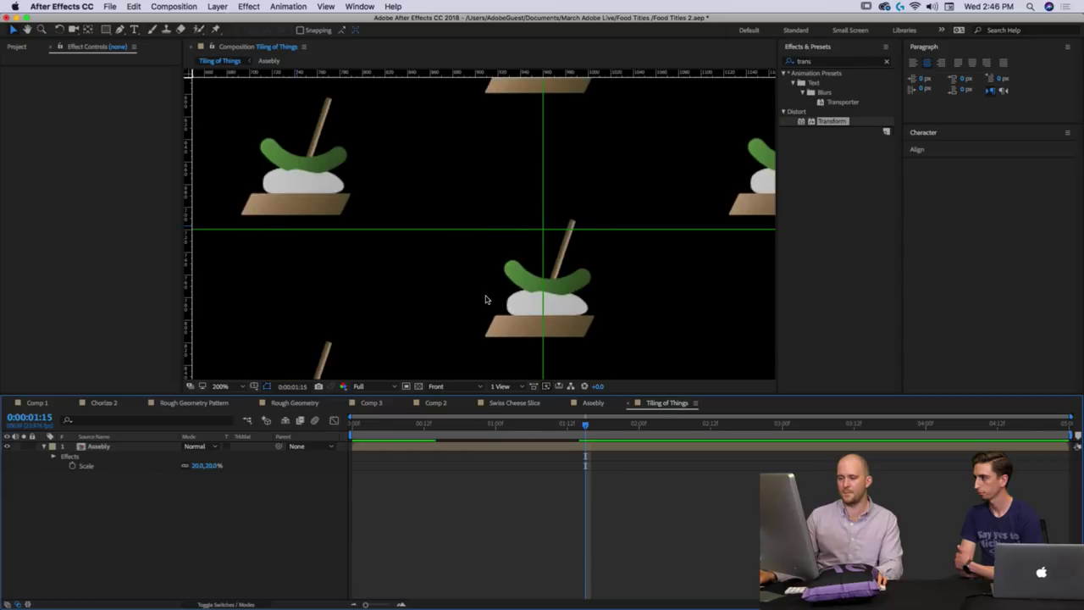
{"action": "left_click_drag", "start_coordinate": [417, 425], "coordinate": [492, 424]}
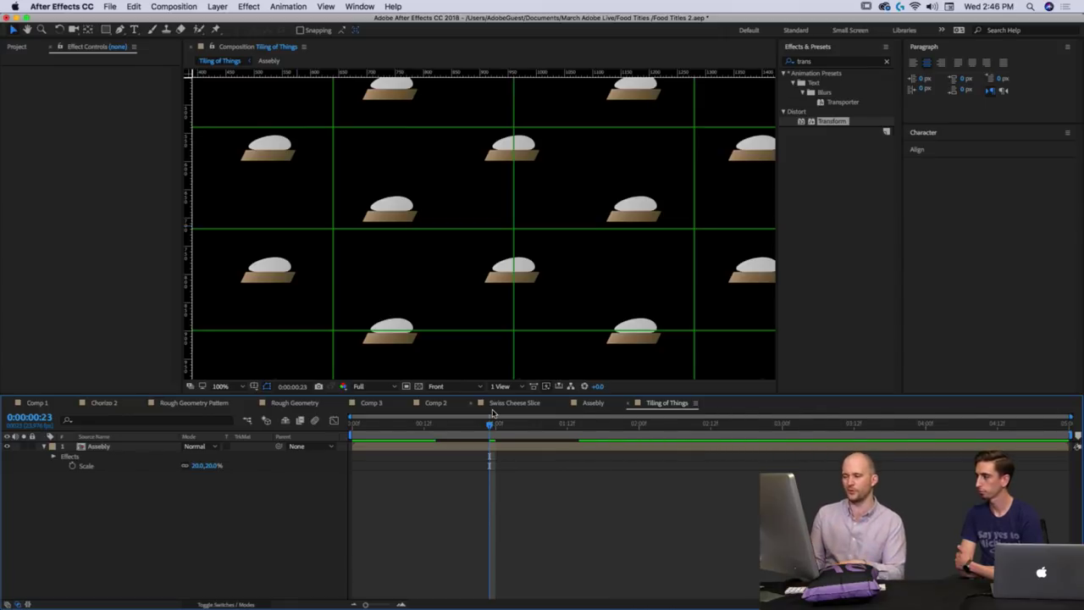
{"action": "scroll", "coordinate": [548, 322], "scroll_direction": "down", "scroll_amount": 2}
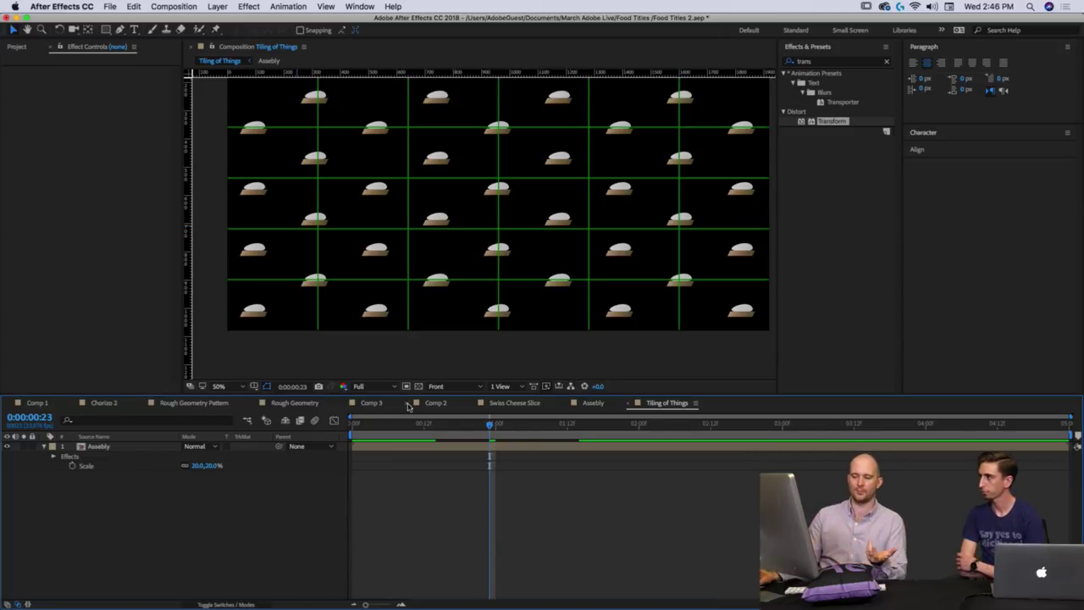
Try to enable Collapse Transformations on the Assebly layer in Tiling of Things.
{"action": "left_click", "coordinate": [245, 603]}
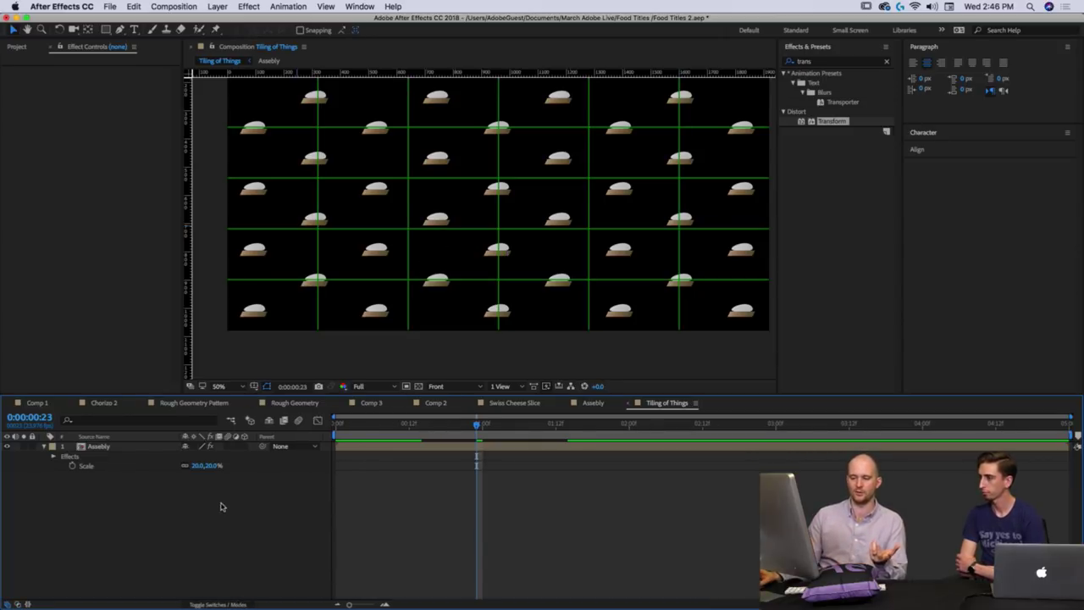
{"action": "left_click", "coordinate": [196, 447]}
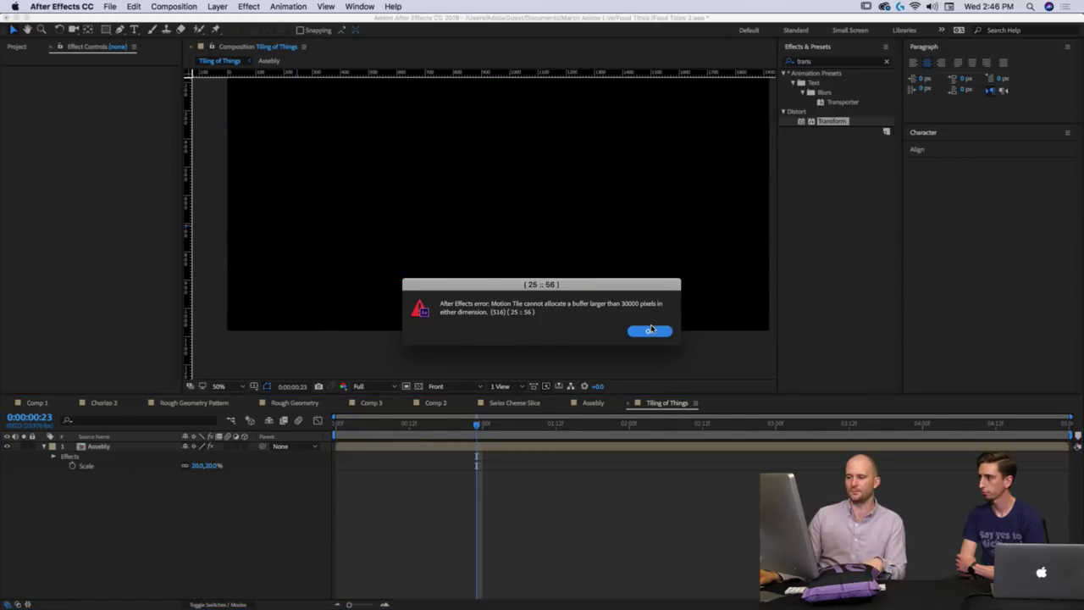
{"action": "left_click", "coordinate": [650, 330]}
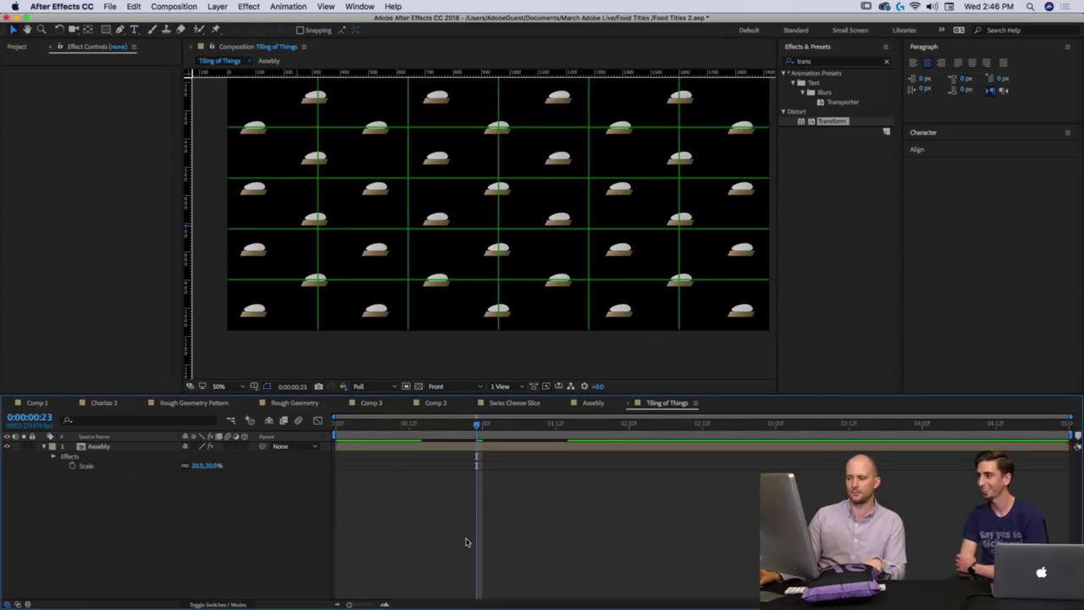
Preview the full Tiling of Things frame at 25% magnification.
{"action": "key", "text": "comma"}
{"action": "left_click_drag", "start_coordinate": [511, 254], "coordinate": [522, 284]}
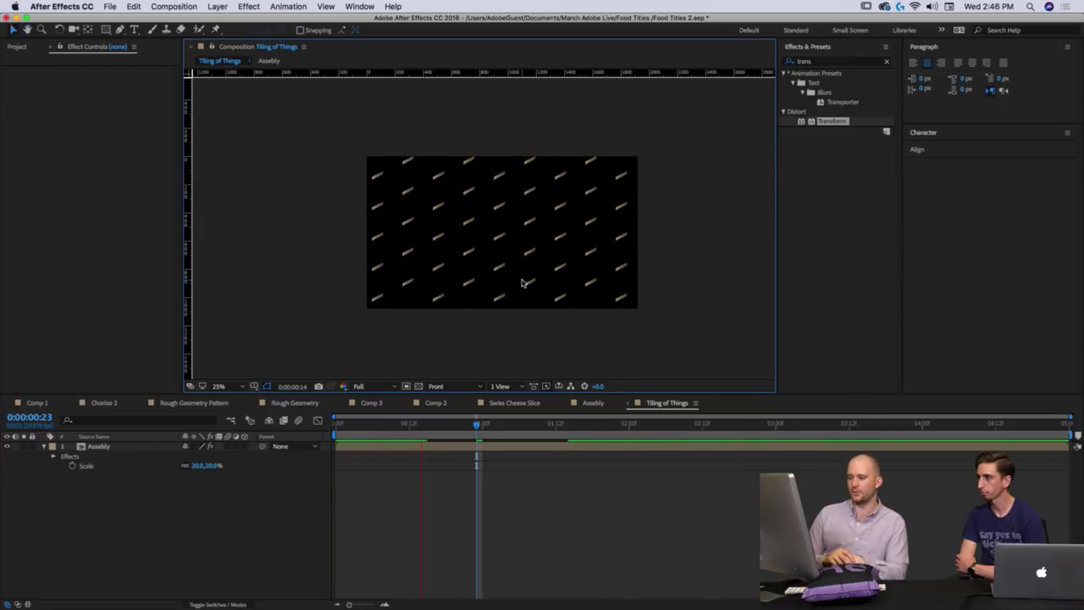
{"action": "key", "text": "space"}
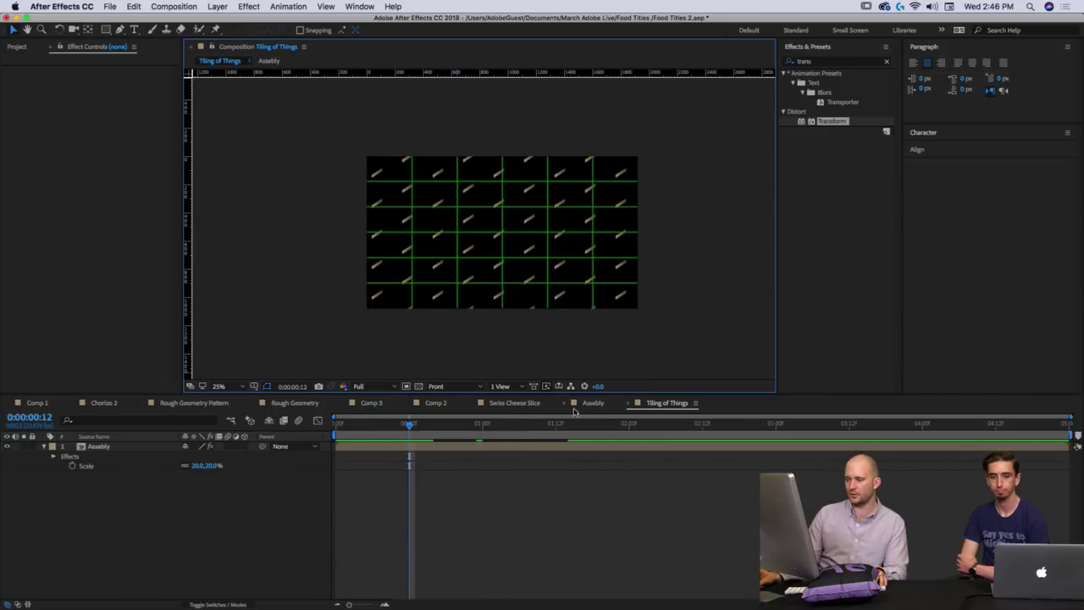
Open the Rough Geometry Pattern composition and play its finished title animation from the start.
{"action": "left_click", "coordinate": [301, 403]}
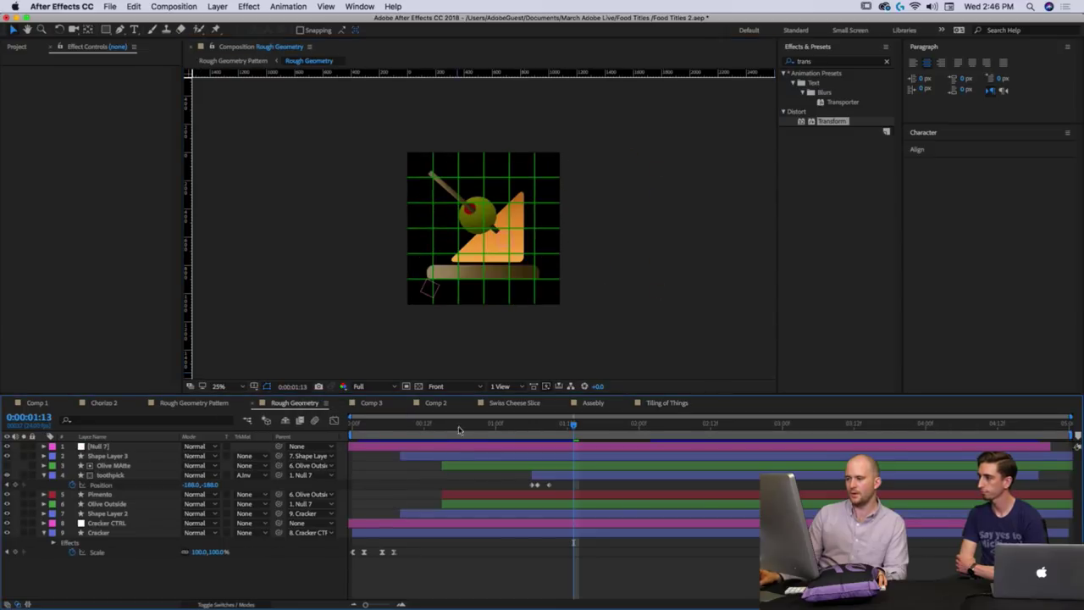
{"action": "key", "text": "Tab"}
{"action": "left_click", "coordinate": [399, 458]}
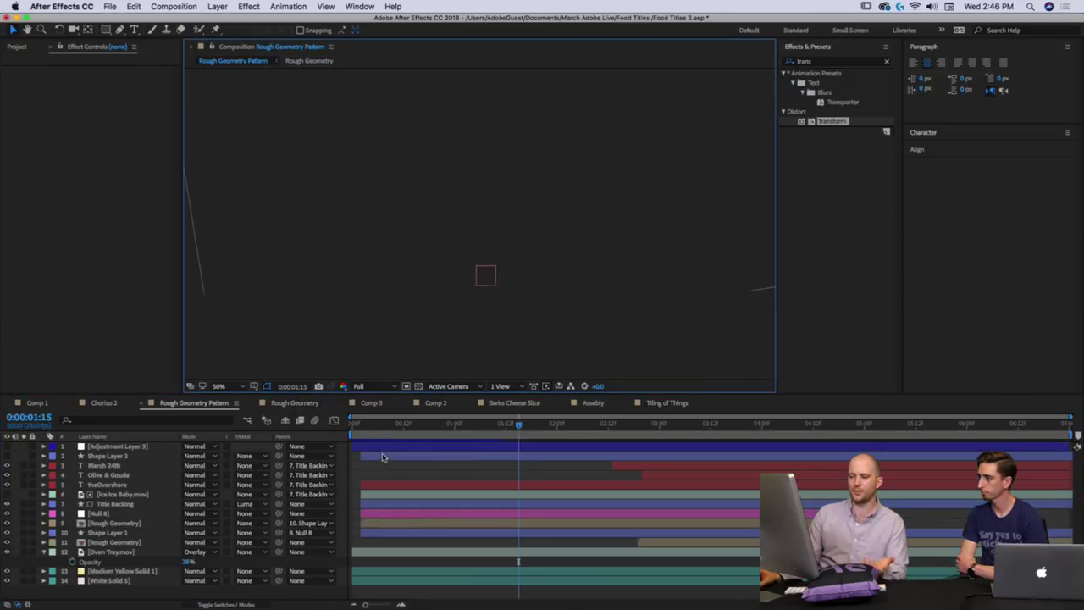
{"action": "key", "text": "Home"}
{"action": "key", "text": "comma"}
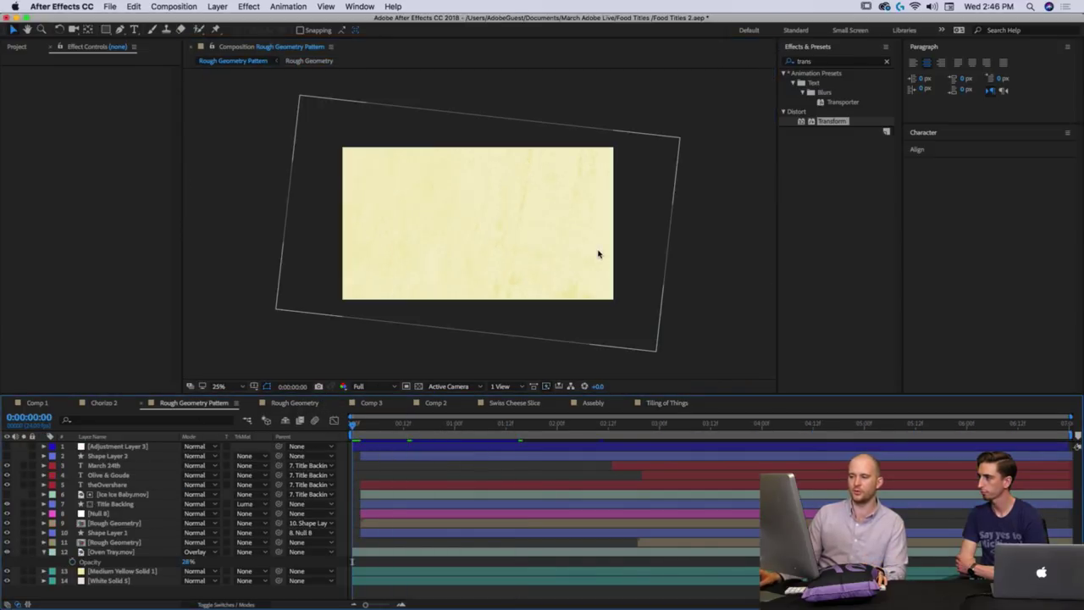
{"action": "key", "text": "space"}
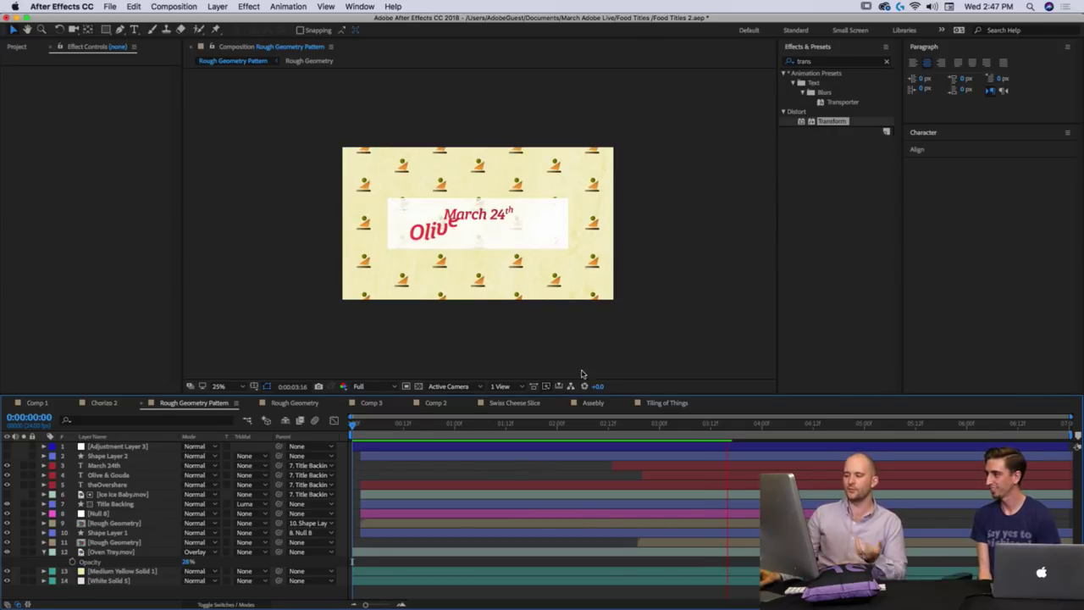
Stop the playback and scrub through the Rough Geometry Pattern titles, ending at 0:00:03:17.
{"action": "left_click", "coordinate": [547, 386]}
{"action": "left_click", "coordinate": [564, 409]}
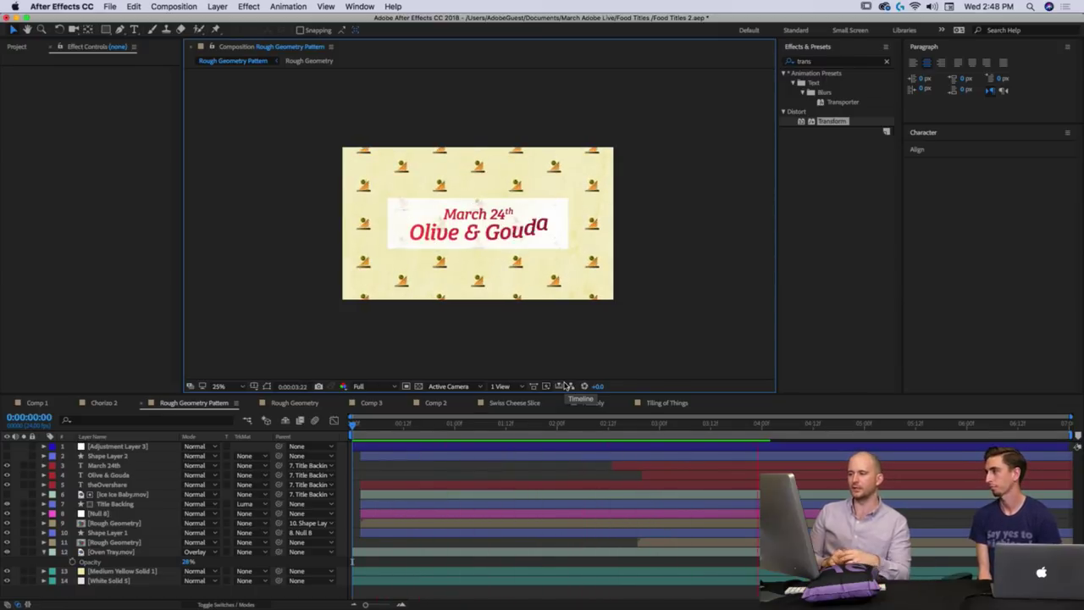
{"action": "left_click", "coordinate": [727, 426]}
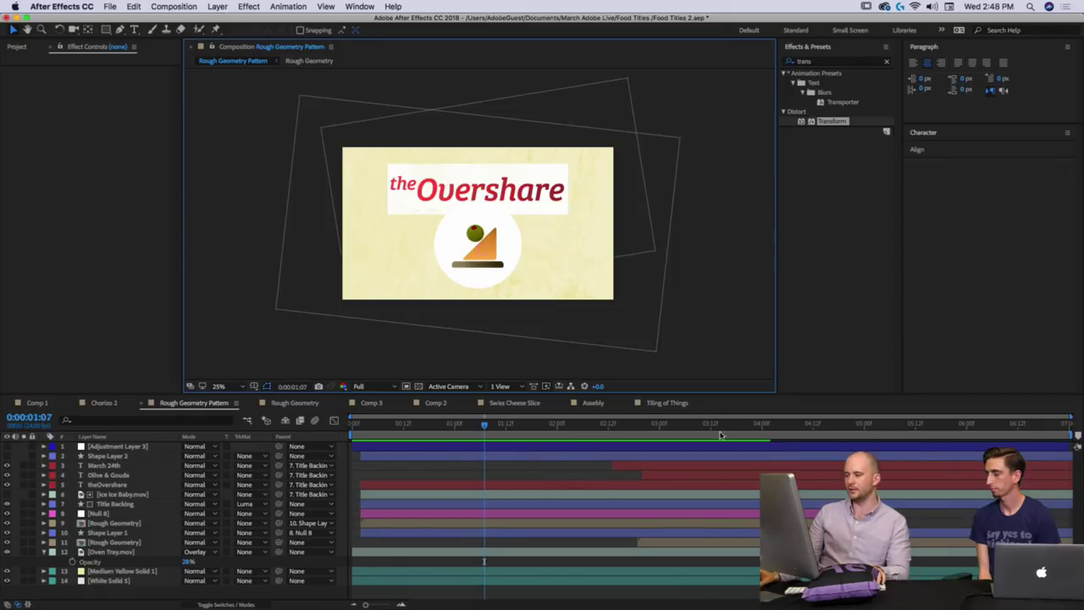
{"action": "left_click", "coordinate": [789, 436]}
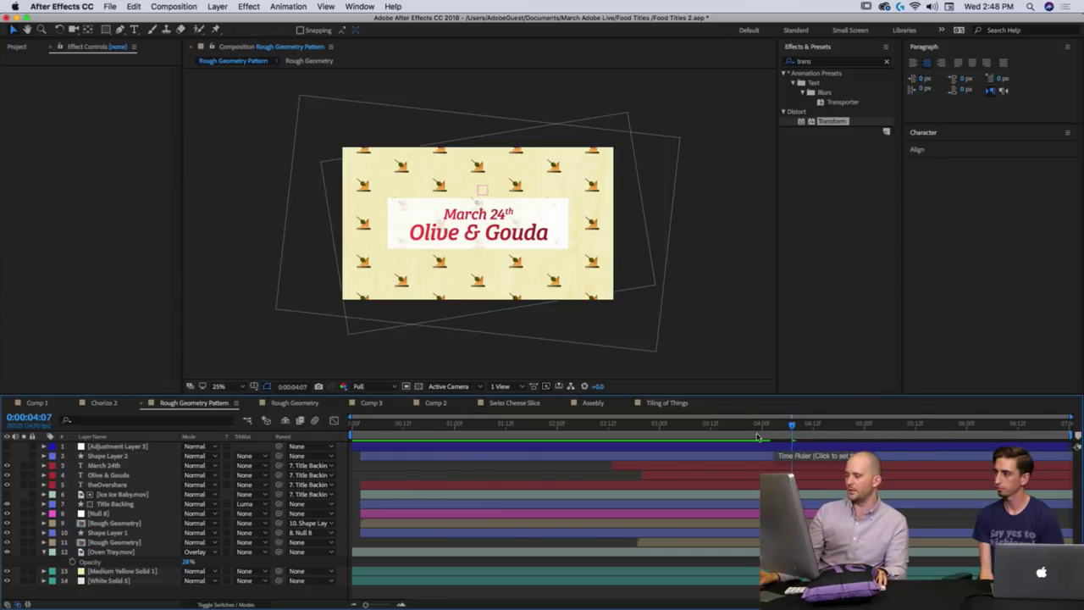
{"action": "left_click", "coordinate": [706, 436]}
{"action": "left_click_drag", "start_coordinate": [670, 436], "coordinate": [728, 444]}
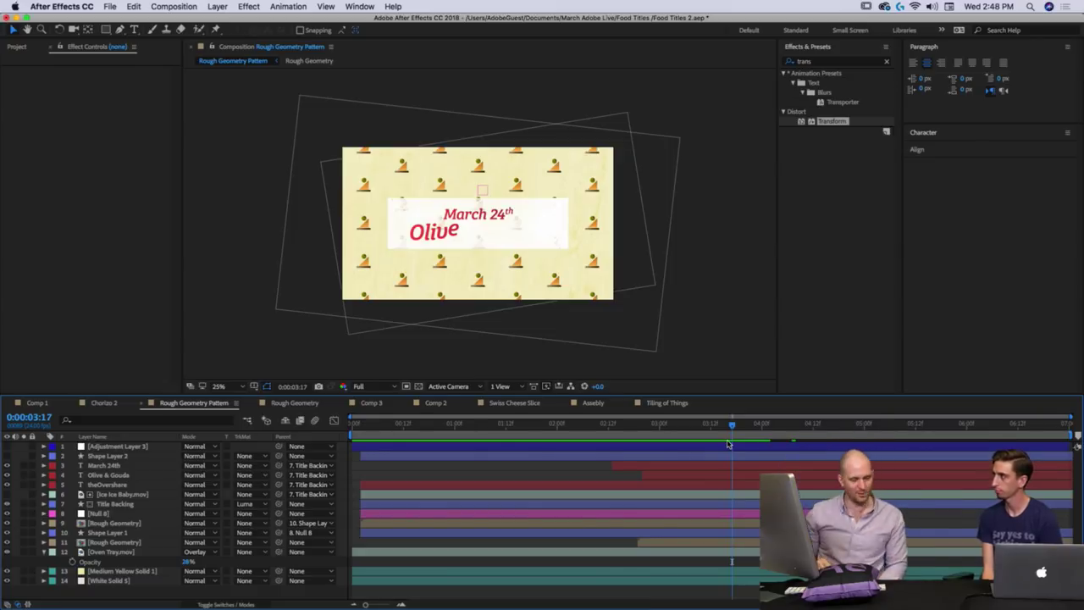
Rewind the Rough Geometry Pattern titles to 0:00:00:02, play the opening, and park at 0:00:01:18.
{"action": "left_click_drag", "start_coordinate": [731, 424], "coordinate": [591, 429]}
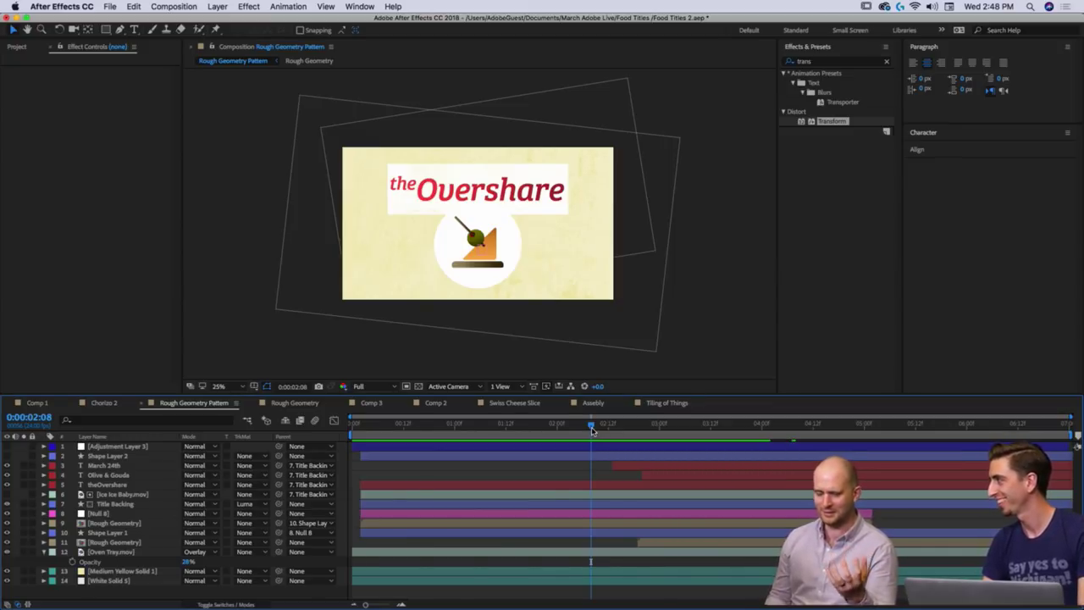
{"action": "left_click_drag", "start_coordinate": [592, 427], "coordinate": [360, 450]}
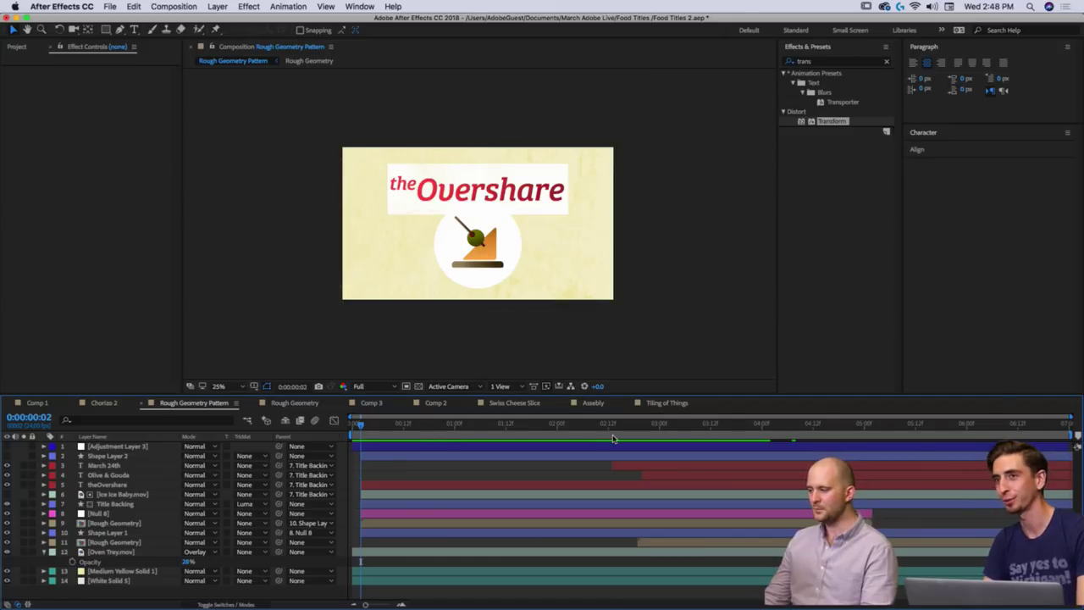
{"action": "key", "text": "space"}
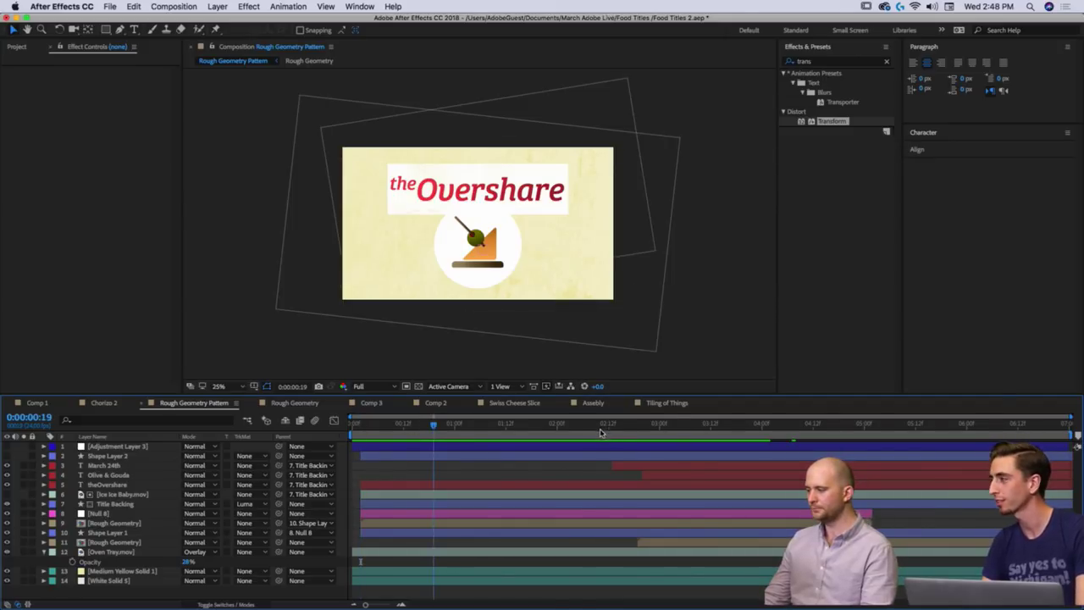
{"action": "left_click", "coordinate": [531, 423]}
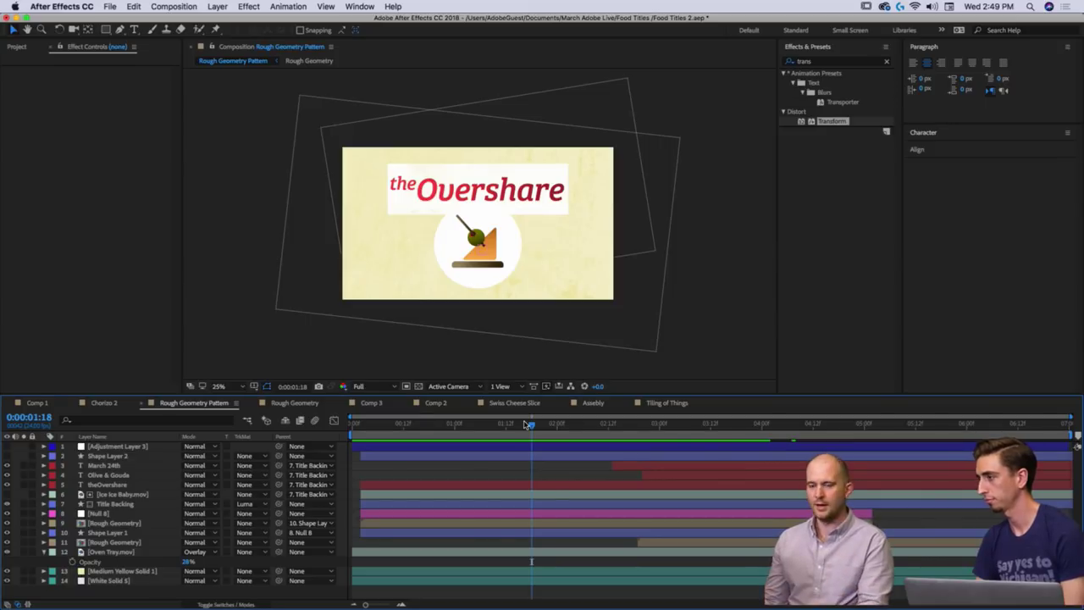
Switch to Illustrator and delete the outlined ring and disc drawings from the first artboard.
{"action": "left_click", "coordinate": [558, 603]}
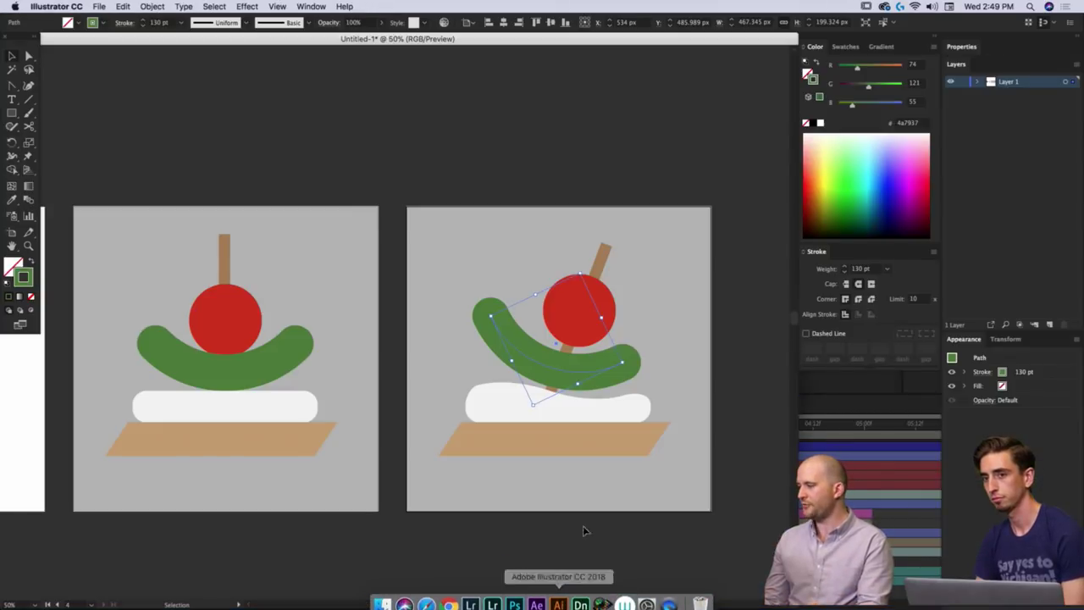
{"action": "scroll", "coordinate": [569, 491], "scroll_direction": "down", "scroll_amount": 1}
{"action": "left_click_drag", "start_coordinate": [474, 507], "coordinate": [570, 443]}
{"action": "scroll", "coordinate": [571, 442], "scroll_direction": "down", "scroll_amount": 2}
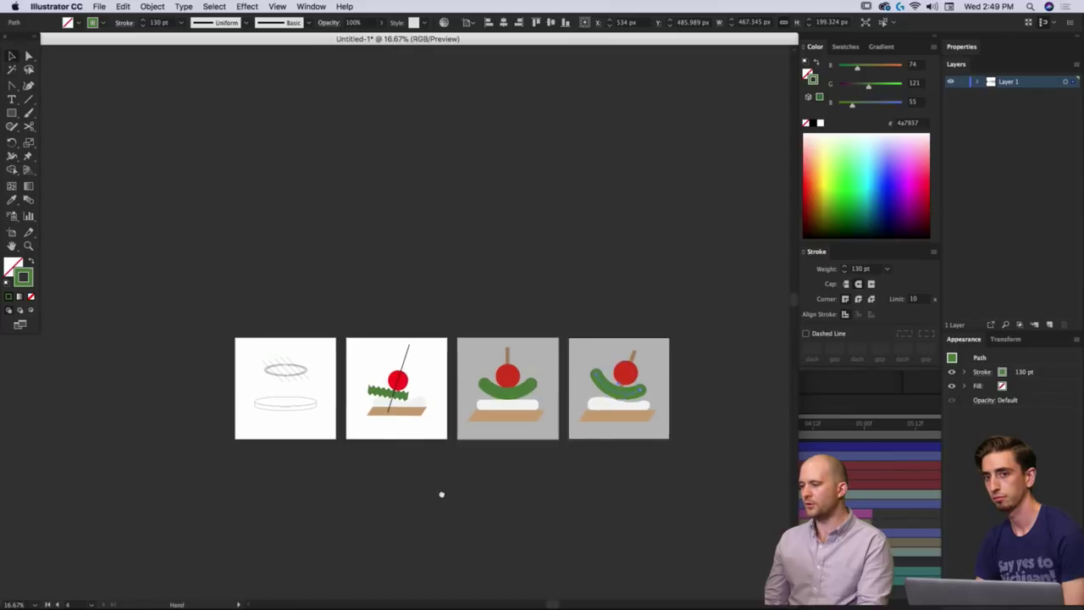
{"action": "scroll", "coordinate": [349, 419], "scroll_direction": "up", "scroll_amount": 4}
{"action": "scroll", "coordinate": [364, 381], "scroll_direction": "down", "scroll_amount": 2}
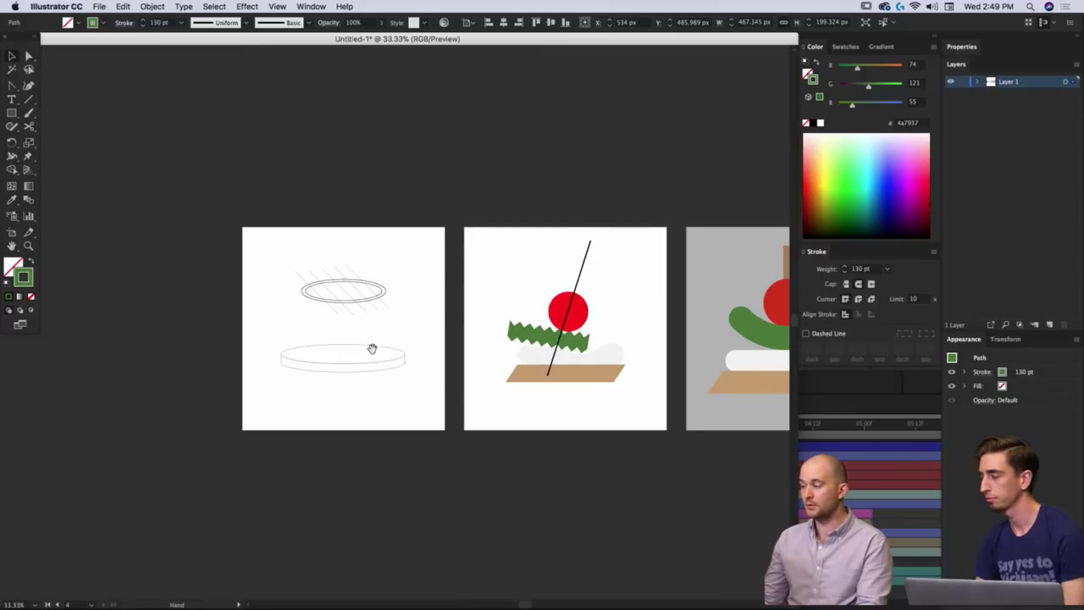
{"action": "scroll", "coordinate": [372, 349], "scroll_direction": "up", "scroll_amount": 2}
{"action": "left_click_drag", "start_coordinate": [418, 249], "coordinate": [133, 496]}
{"action": "key", "text": "Delete"}
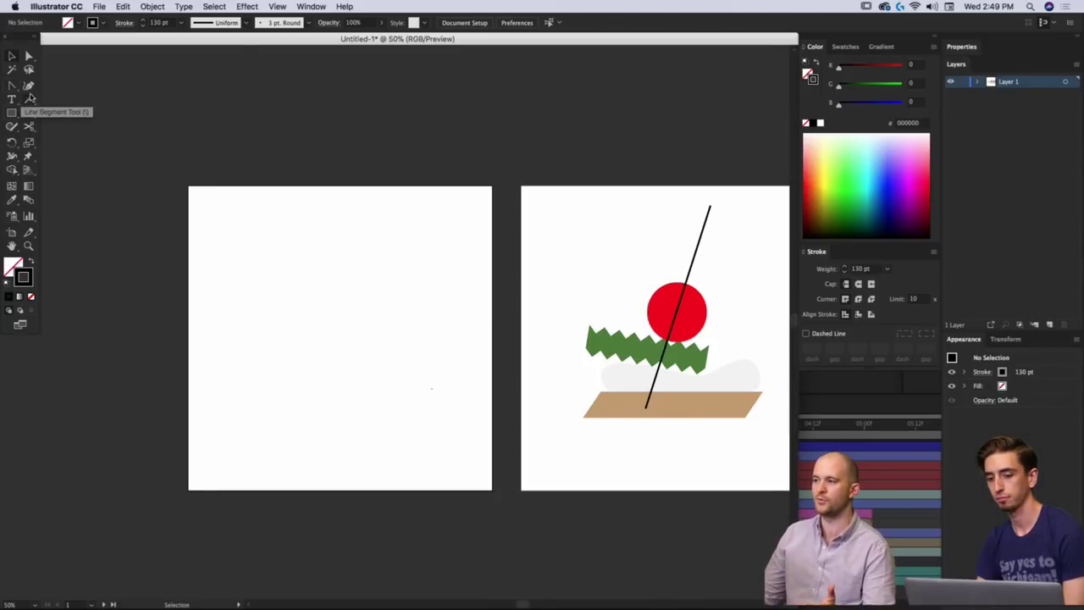
Draw a short curved stroke bowing outward on the left half of the empty first artboard with the Pen tool.
{"action": "left_click", "coordinate": [13, 88]}
{"action": "left_click", "coordinate": [60, 85]}
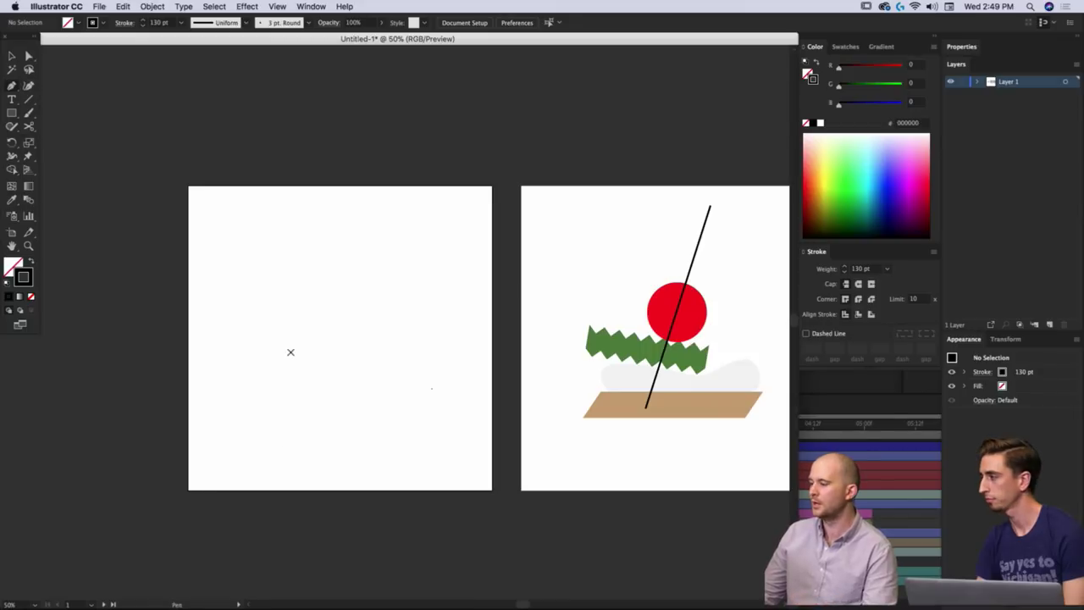
{"action": "left_click", "coordinate": [320, 274]}
{"action": "left_click", "coordinate": [304, 302]}
{"action": "left_click", "coordinate": [290, 328]}
{"action": "left_click_drag", "start_coordinate": [290, 378], "coordinate": [311, 430]}
{"action": "key", "text": "v"}
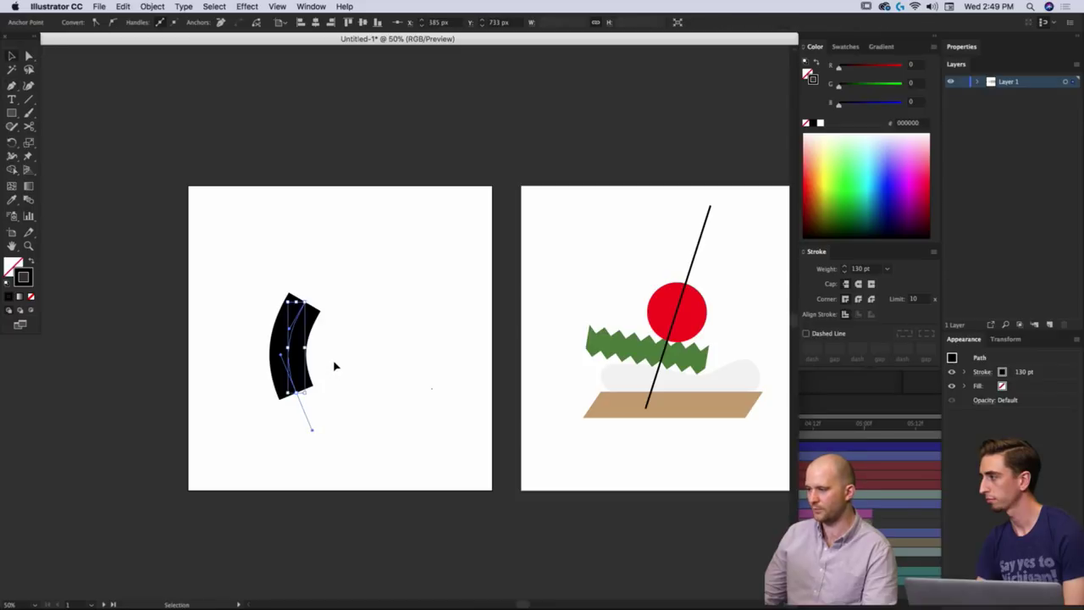
Set the curved path's stroke weight to 100 pt.
{"action": "left_click", "coordinate": [334, 368]}
{"action": "left_click", "coordinate": [306, 331]}
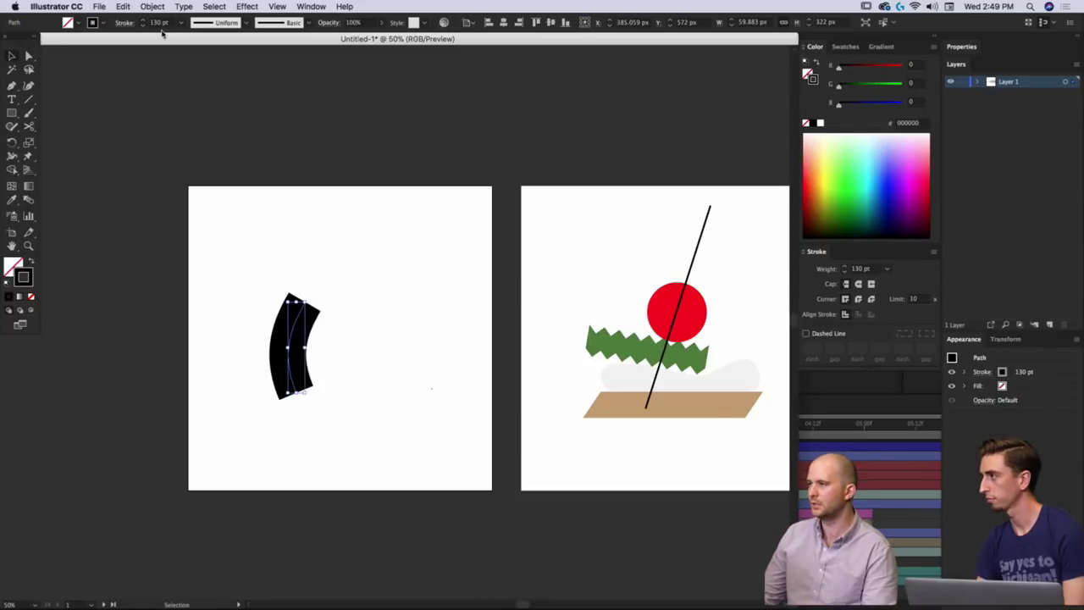
{"action": "left_click", "coordinate": [143, 26]}
{"action": "left_click", "coordinate": [143, 26]}
{"action": "left_click", "coordinate": [143, 26]}
{"action": "left_click", "coordinate": [143, 26]}
{"action": "left_click", "coordinate": [143, 20]}
{"action": "left_click", "coordinate": [310, 342]}
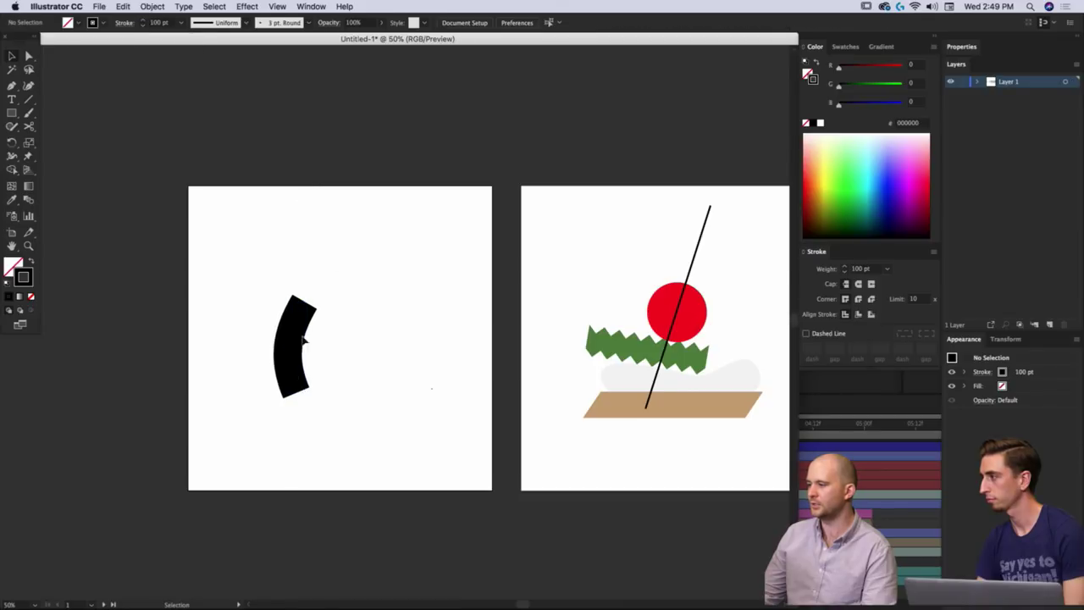
Duplicate the curved stroke to its right and rotate the copy so it bows the opposite way.
{"action": "left_click", "coordinate": [291, 340]}
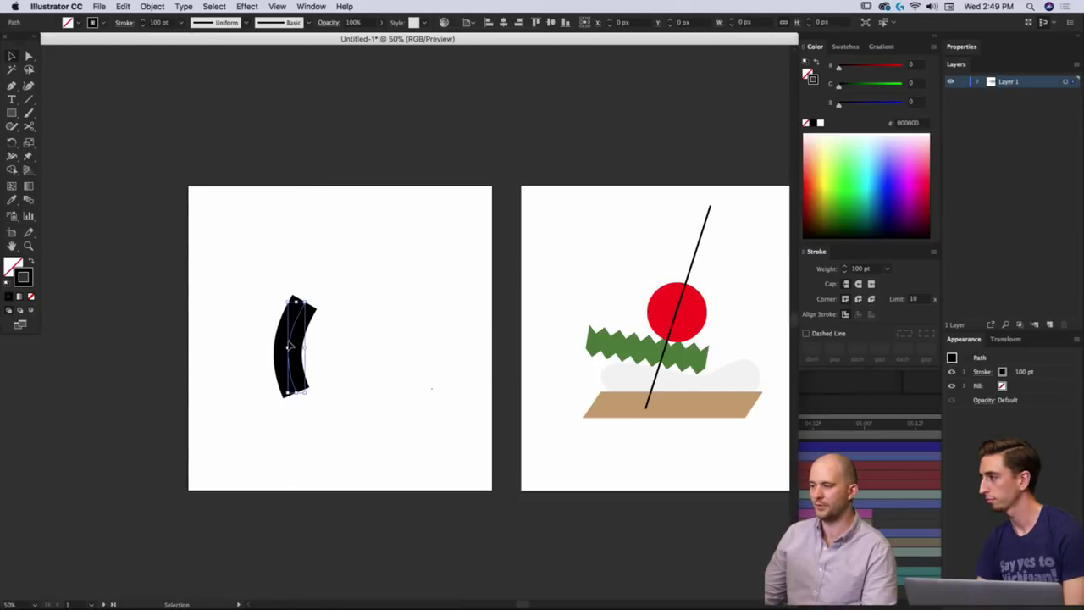
{"action": "left_click_drag", "start_coordinate": [290, 343], "coordinate": [365, 345]}
{"action": "left_click_drag", "start_coordinate": [393, 308], "coordinate": [343, 426]}
Shorten the right stroke by moving its lower anchor to about X 585 px, Y 679 px, and bend its handle for a tighter curve.
{"action": "key", "text": "a"}
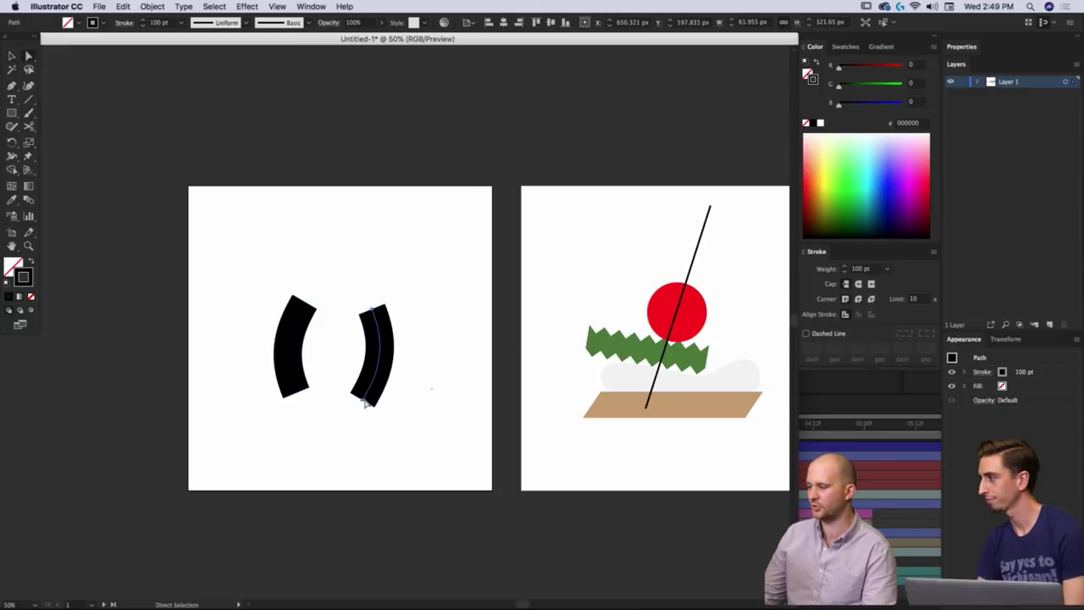
{"action": "left_click", "coordinate": [369, 401]}
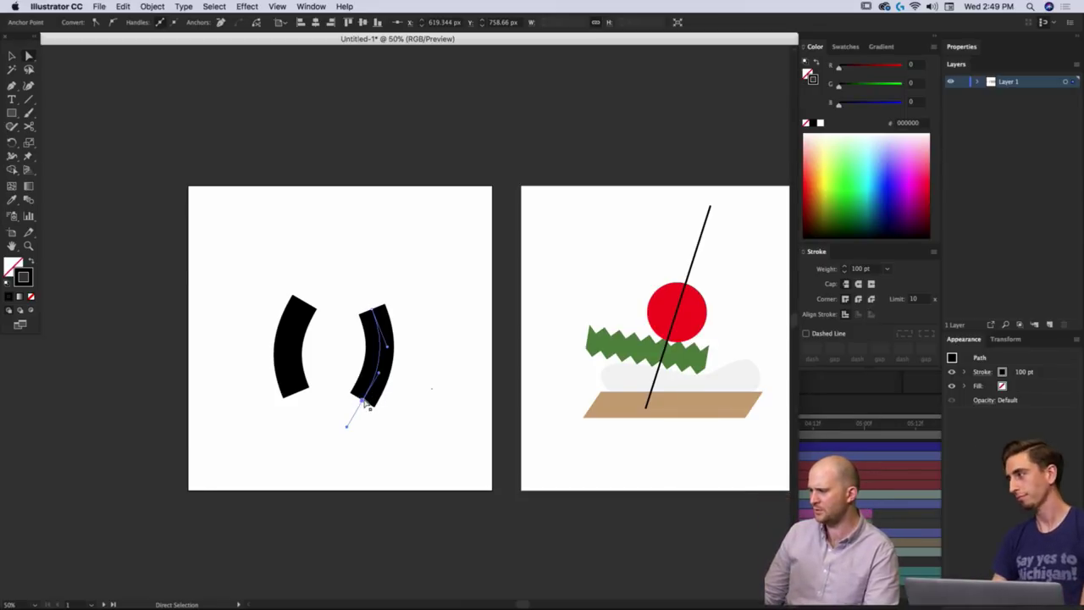
{"action": "left_click_drag", "start_coordinate": [372, 395], "coordinate": [369, 360]}
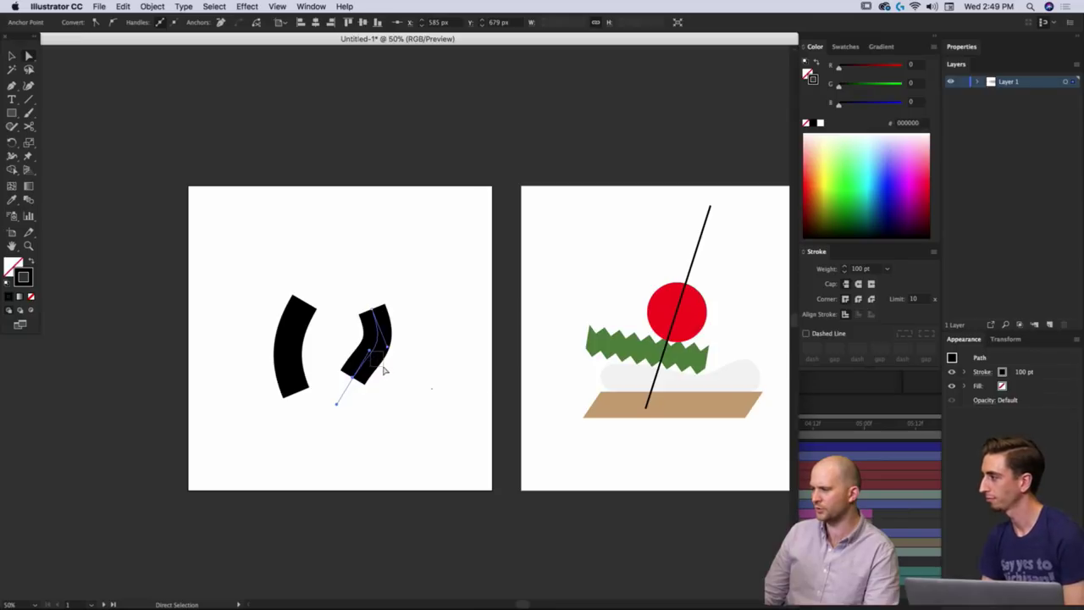
{"action": "left_click", "coordinate": [378, 365]}
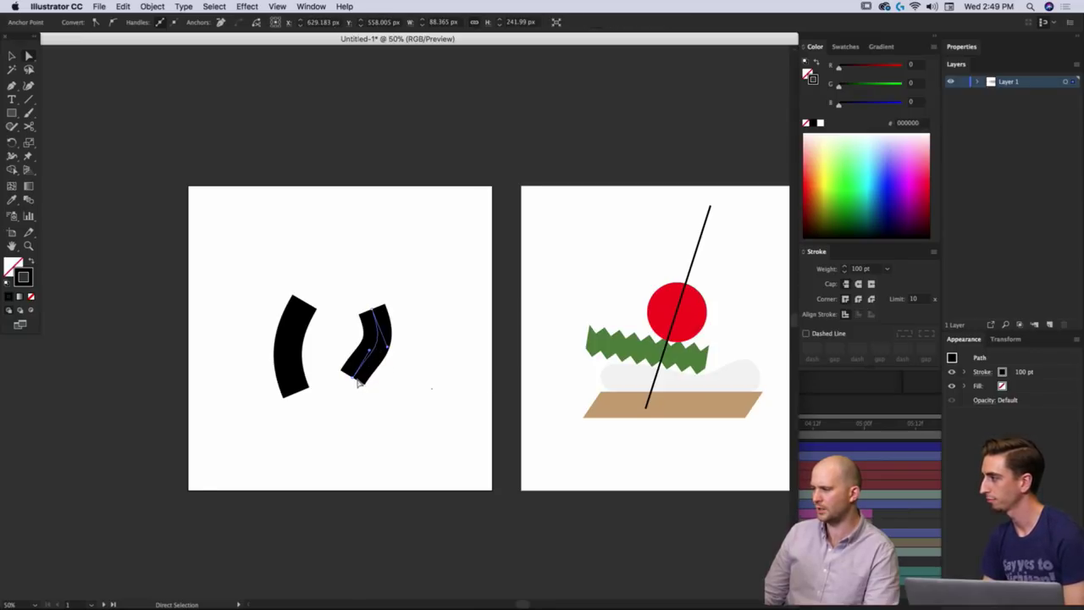
{"action": "left_click", "coordinate": [370, 356]}
{"action": "left_click_drag", "start_coordinate": [370, 354], "coordinate": [378, 364]}
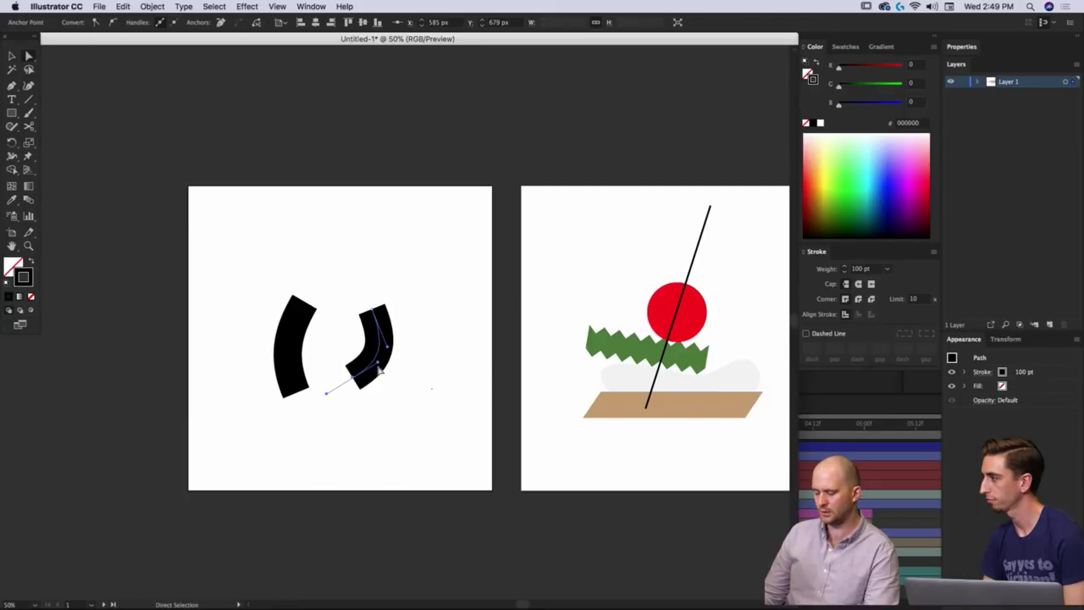
{"action": "key", "text": "v"}
{"action": "key", "text": "a"}
Move the right stroke's upper anchor to about X 613 px, Y 419 px, rotate its handle inward, and nudge the lower anchor slightly.
{"action": "left_click", "coordinate": [393, 347]}
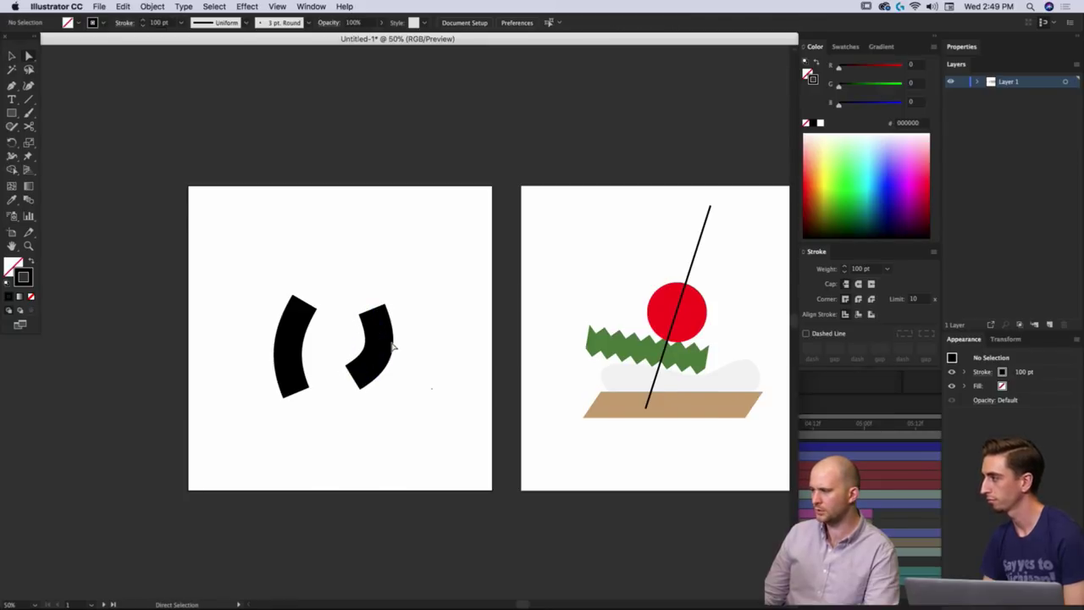
{"action": "left_click", "coordinate": [379, 348]}
{"action": "left_click", "coordinate": [393, 346]}
{"action": "left_click", "coordinate": [371, 309]}
{"action": "left_click_drag", "start_coordinate": [387, 346], "coordinate": [361, 304]}
{"action": "key", "text": "v"}
{"action": "key", "text": "a"}
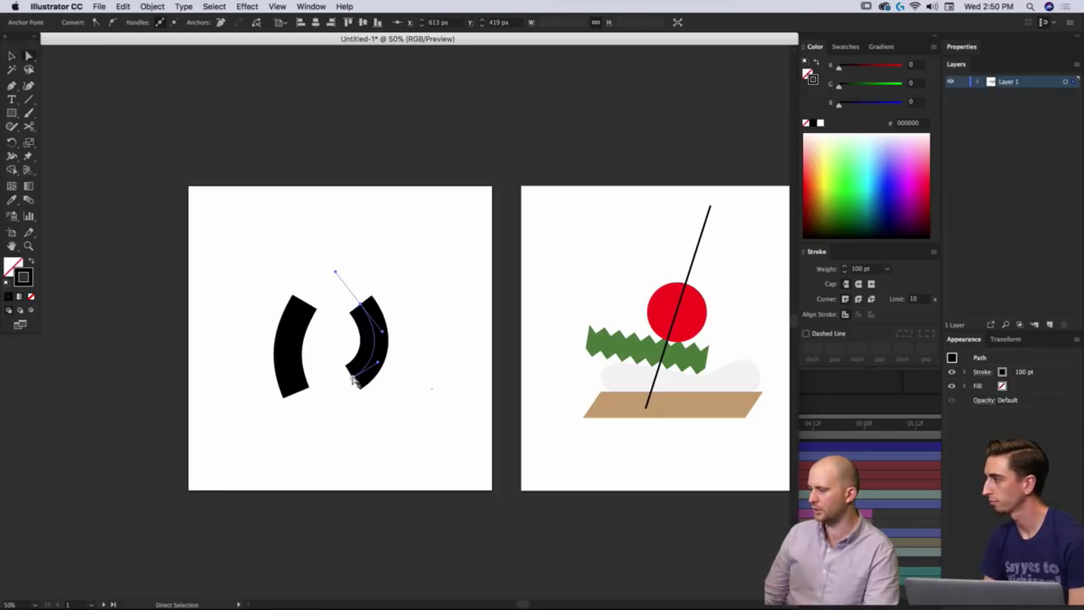
{"action": "left_click_drag", "start_coordinate": [354, 378], "coordinate": [349, 375]}
{"action": "left_click", "coordinate": [335, 346]}
Give both curved strokes round caps.
{"action": "key", "text": "v"}
{"action": "left_click_drag", "start_coordinate": [398, 292], "coordinate": [249, 370]}
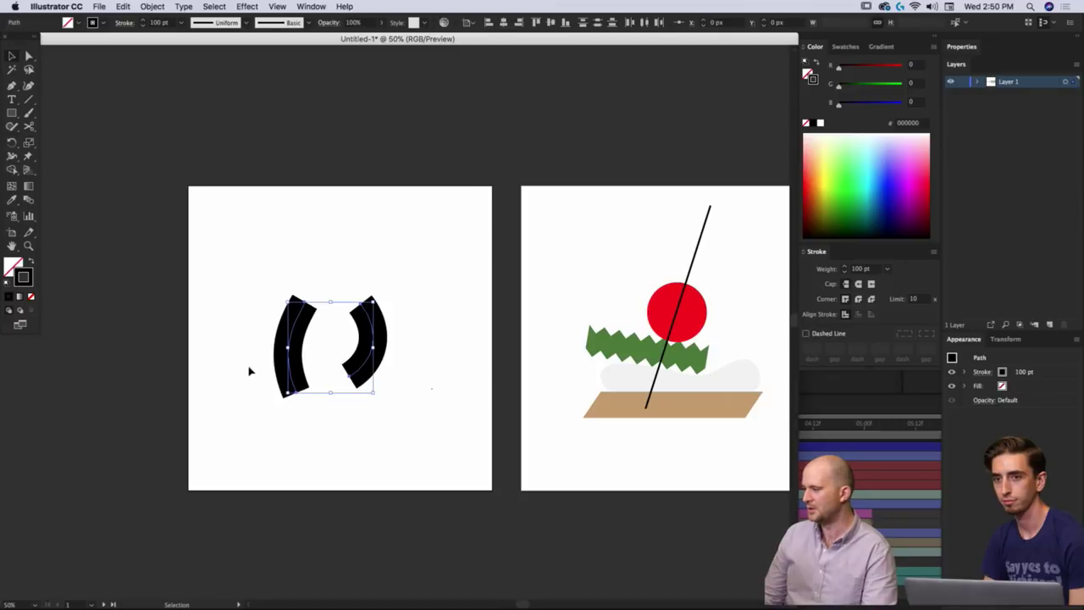
{"action": "left_click", "coordinate": [124, 23]}
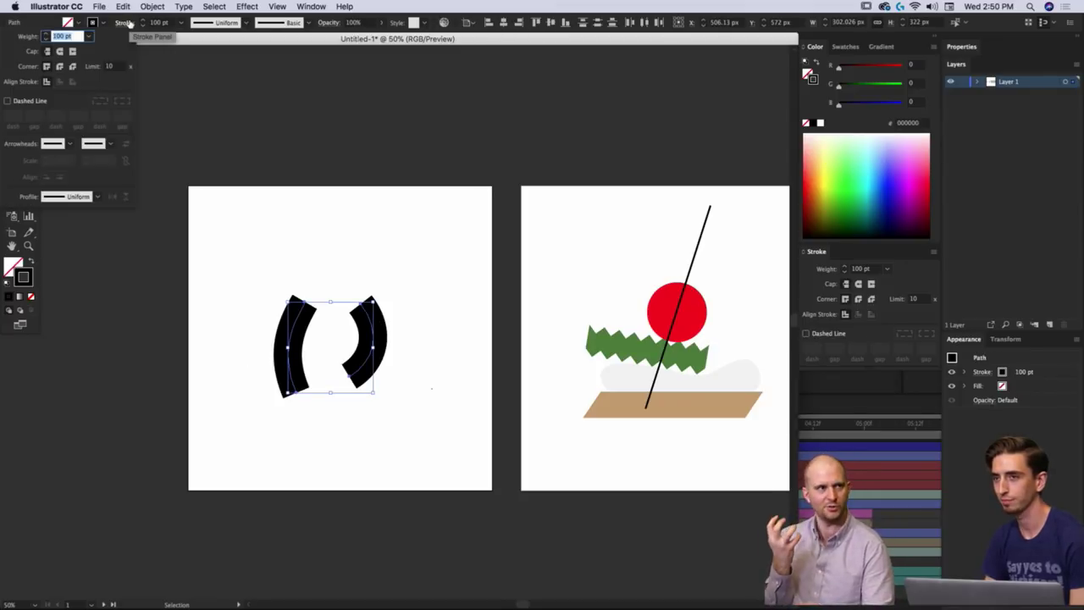
{"action": "left_click", "coordinate": [59, 51]}
{"action": "left_click", "coordinate": [300, 235]}
Move the left stroke's upper anchor to about X 441 px, Y 405 px and adjust its handle to smooth the curve.
{"action": "key", "text": "a"}
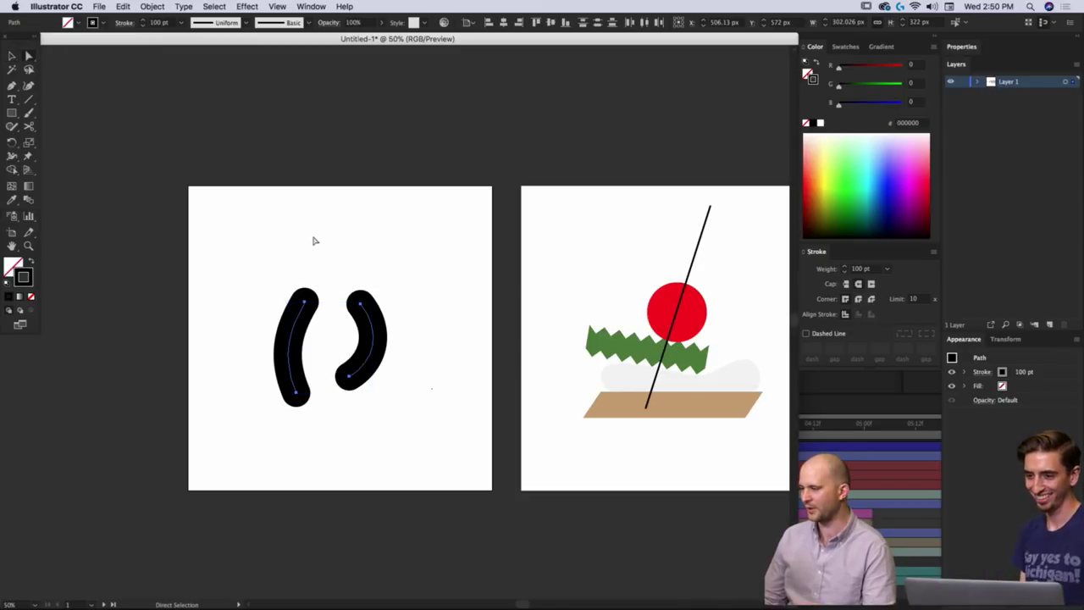
{"action": "left_click", "coordinate": [312, 237]}
{"action": "left_click", "coordinate": [307, 301]}
{"action": "left_click_drag", "start_coordinate": [305, 302], "coordinate": [288, 323]}
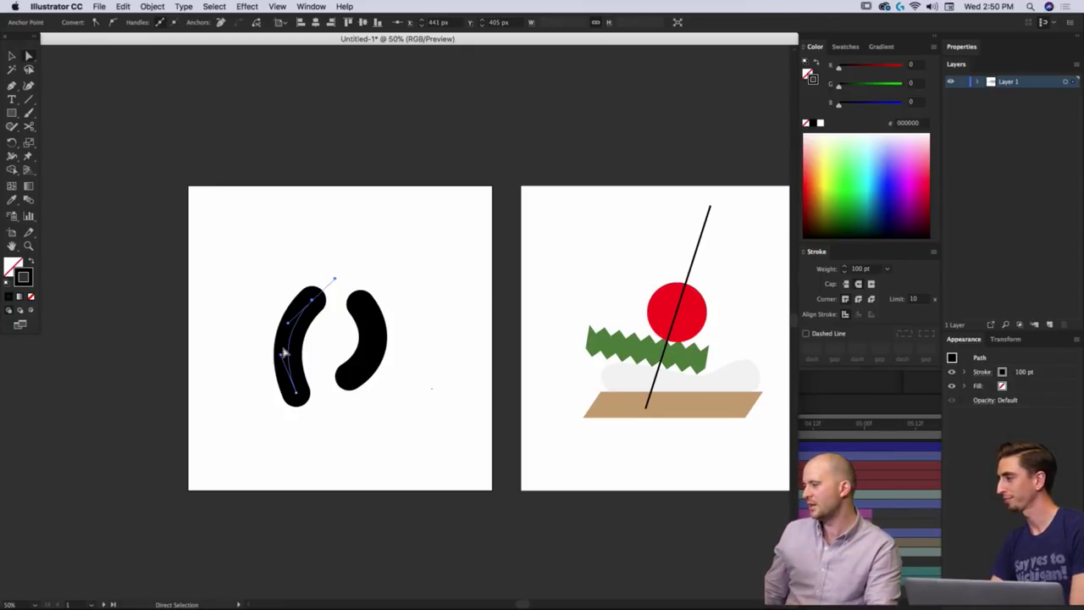
{"action": "left_click", "coordinate": [402, 325]}
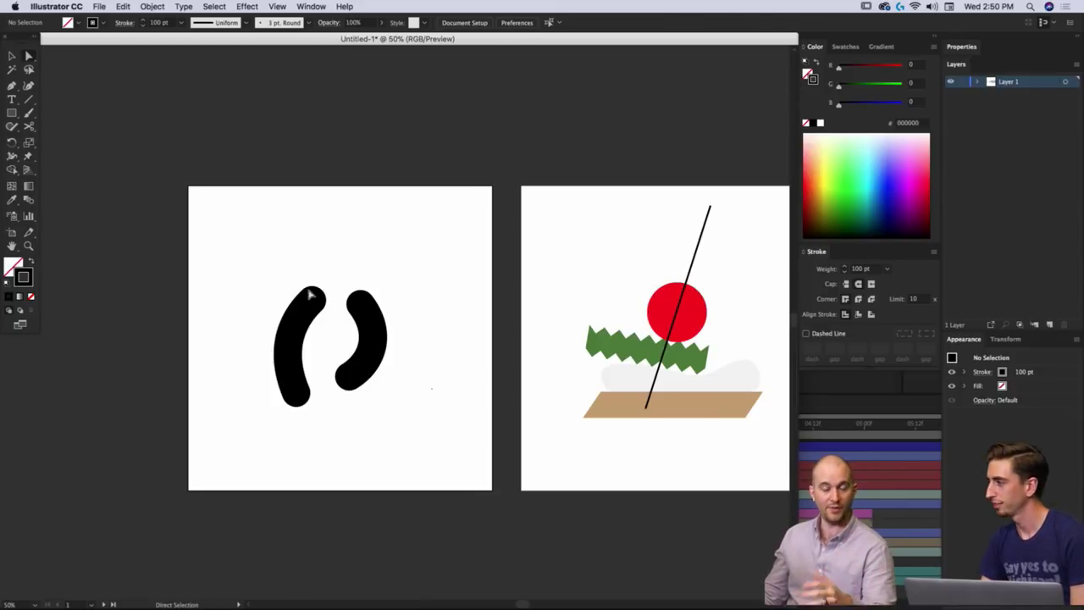
Draw a 58 px square beside the left stroke, with a light grey fill and no stroke.
{"action": "scroll", "coordinate": [324, 372], "scroll_direction": "up", "scroll_amount": 1}
{"action": "key", "text": "v"}
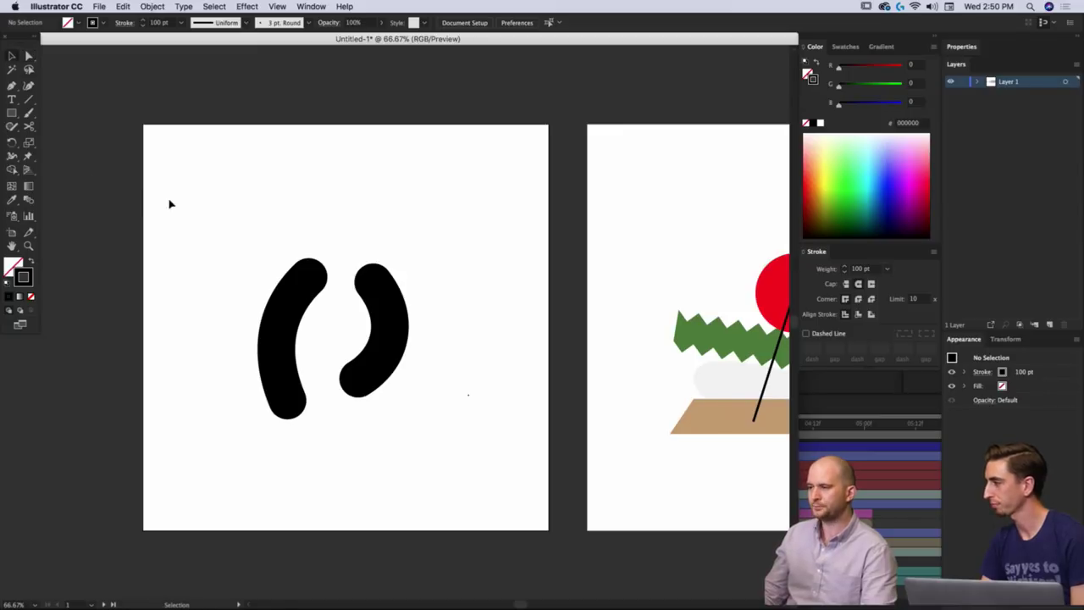
{"action": "left_click_drag", "start_coordinate": [12, 112], "coordinate": [76, 112]}
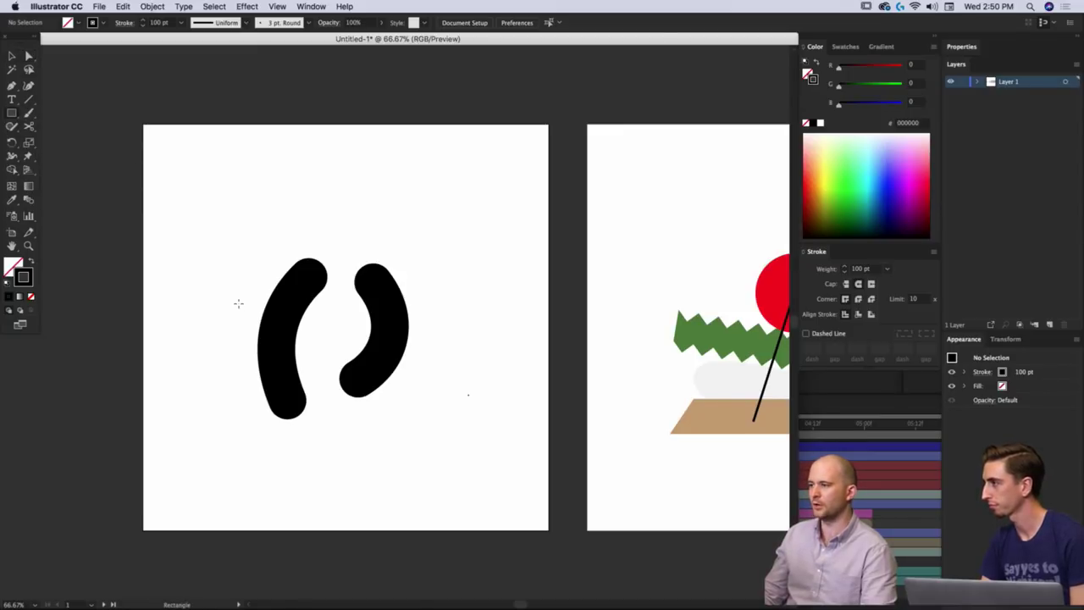
{"action": "left_click_drag", "start_coordinate": [241, 309], "coordinate": [244, 310]}
{"action": "key", "text": "a"}
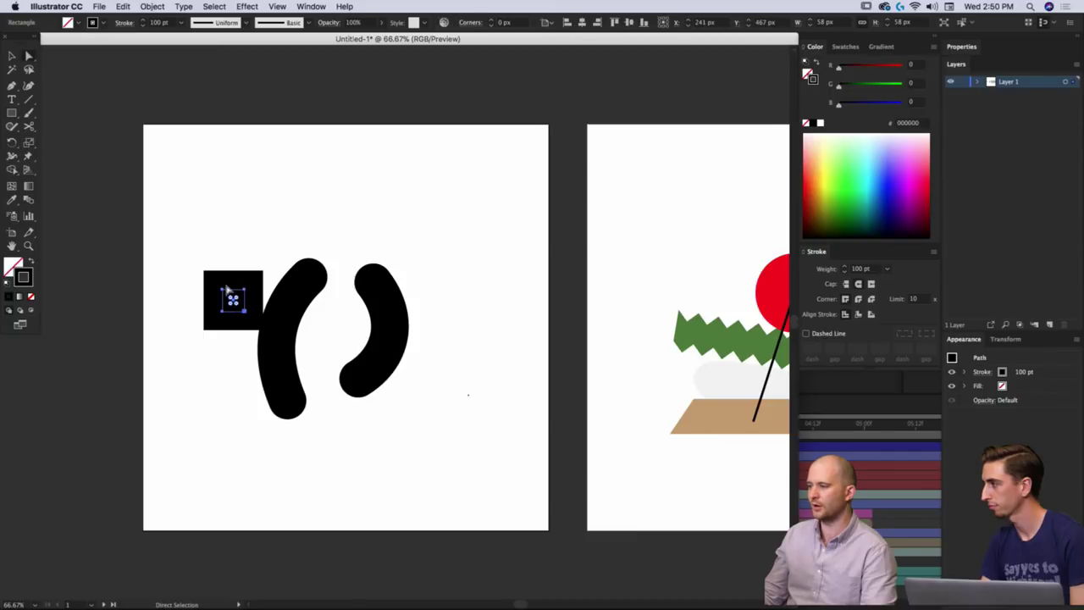
{"action": "left_click", "coordinate": [30, 263]}
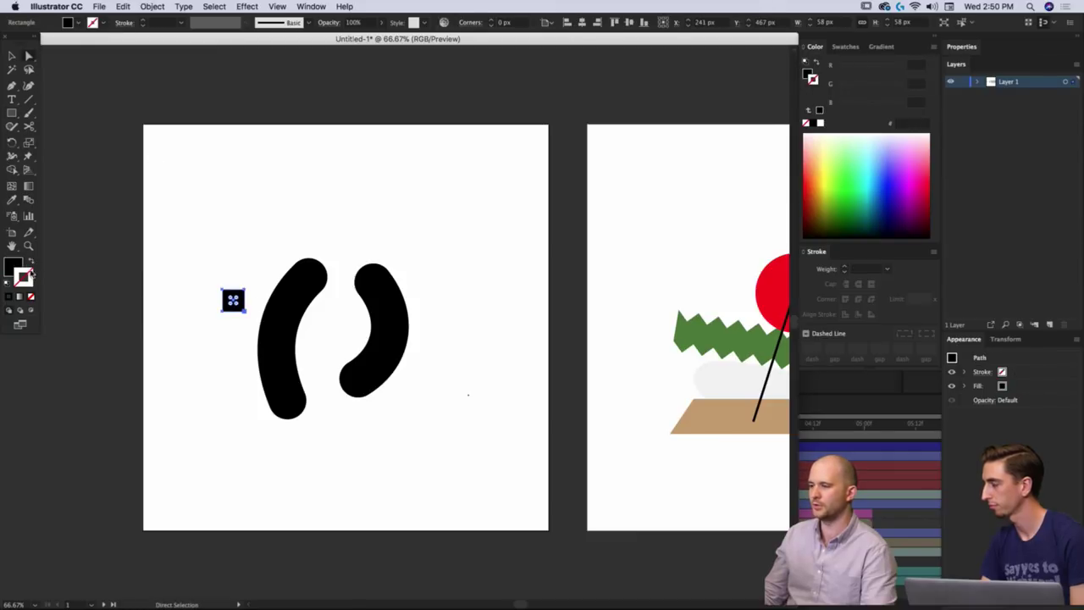
{"action": "left_click", "coordinate": [78, 26]}
{"action": "left_click", "coordinate": [96, 73]}
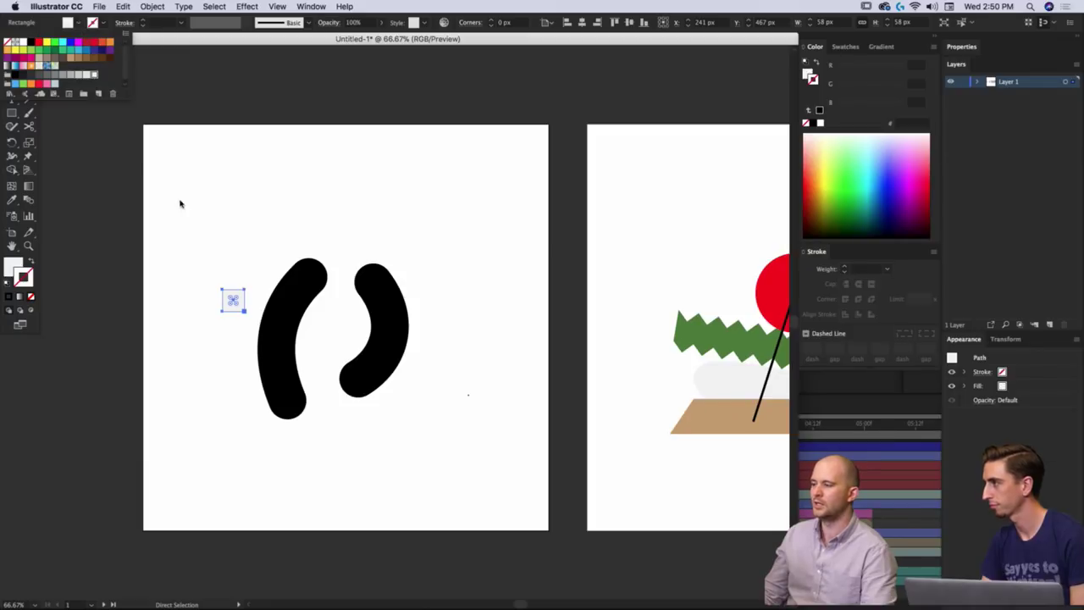
Place the light grey square on the right stroke's lower end and rotate it to follow the stroke's direction.
{"action": "left_click", "coordinate": [238, 267]}
{"action": "key", "text": "v"}
{"action": "left_click", "coordinate": [238, 266]}
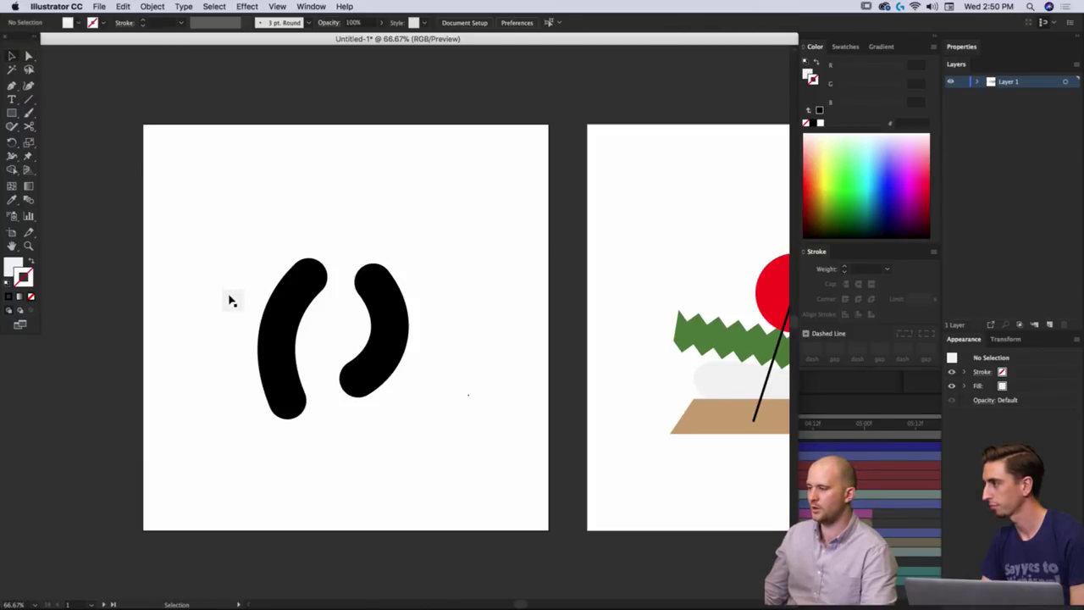
{"action": "mouse_move", "coordinate": [232, 300]}
{"action": "left_mouse_down"}
{"action": "mouse_move", "coordinate": [360, 383]}
{"action": "mouse_move", "coordinate": [363, 358]}
{"action": "left_mouse_up"}
{"action": "key", "text": "super+shift+a"}
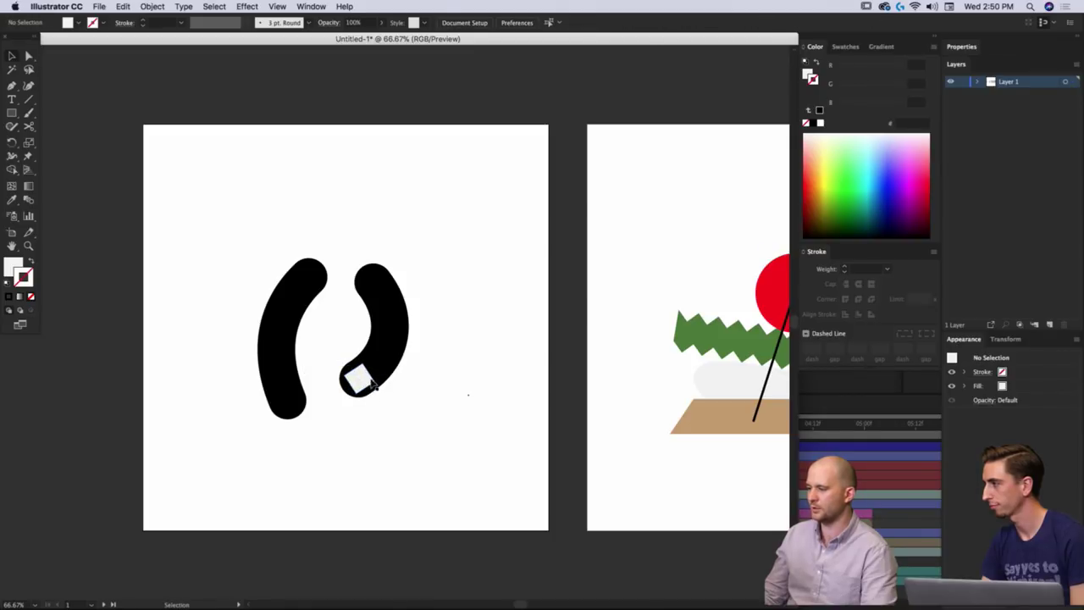
Set the right curved stroke's weight to 120 pt.
{"action": "scroll", "coordinate": [367, 376], "scroll_direction": "up", "scroll_amount": 1}
{"action": "left_click_drag", "start_coordinate": [466, 280], "coordinate": [347, 381]}
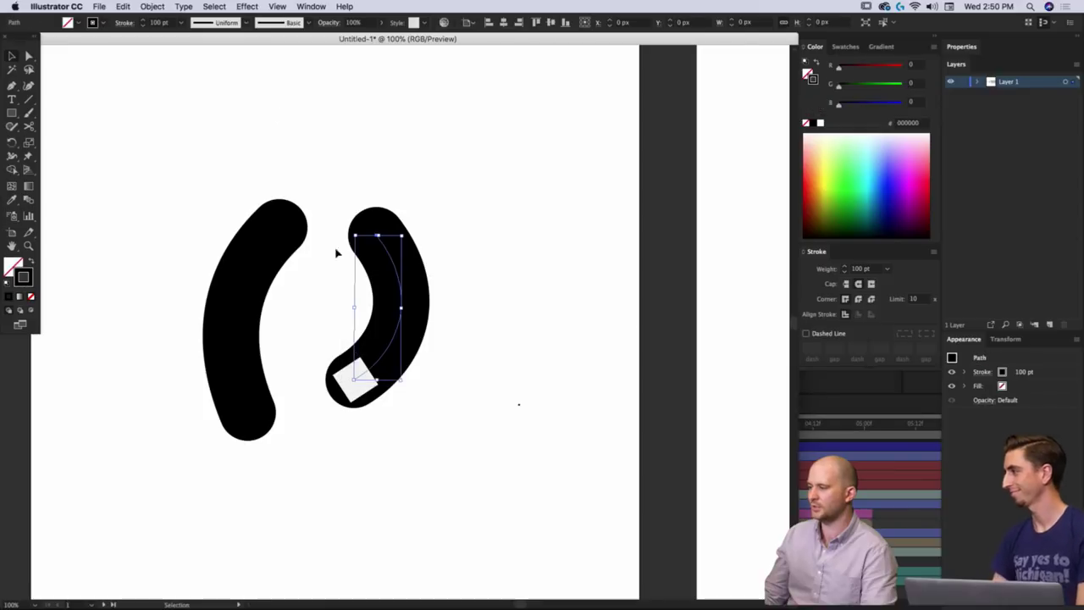
{"action": "left_click", "coordinate": [143, 19]}
{"action": "left_click", "coordinate": [143, 20]}
{"action": "left_click", "coordinate": [446, 358]}
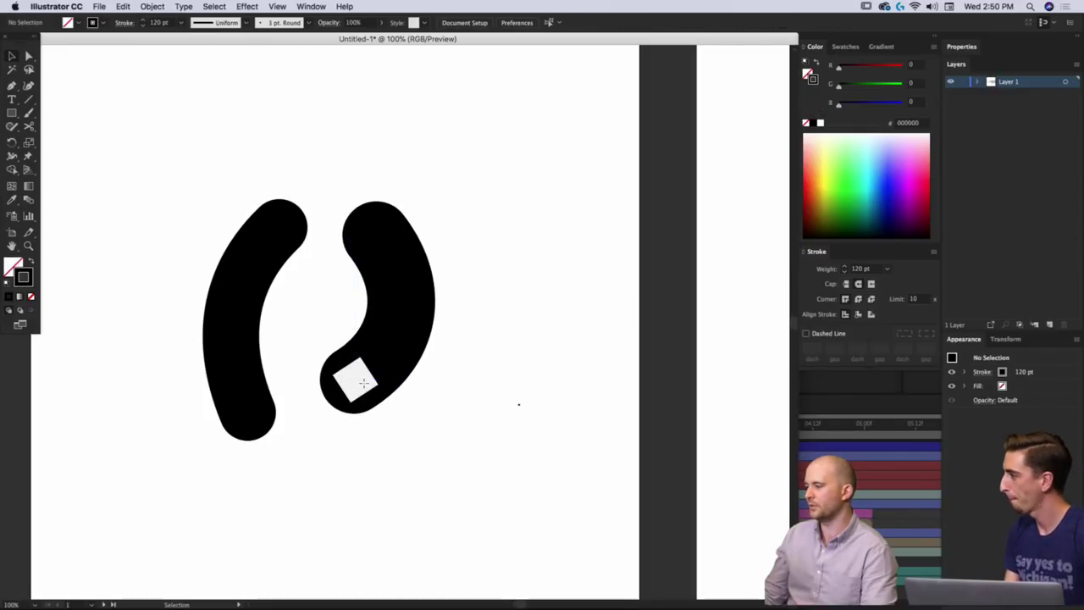
Place a copy of the light grey square, narrowed to about 23 px and rotated, on the outer edge of the left stroke's lower end.
{"action": "left_click", "coordinate": [368, 384]}
{"action": "left_click_drag", "start_coordinate": [360, 383], "coordinate": [221, 408]}
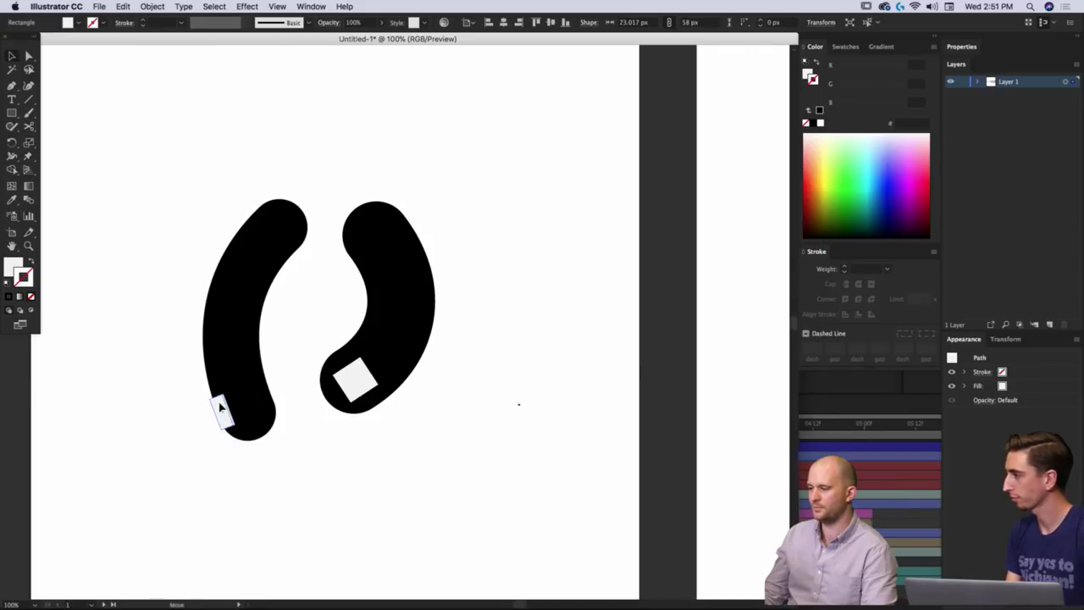
{"action": "left_click", "coordinate": [296, 398]}
Draw a rectangle about 377 × 182 px above the two curved strokes and rotate it counterclockwise so it slants up to the right.
{"action": "scroll", "coordinate": [339, 387], "scroll_direction": "down", "scroll_amount": 2}
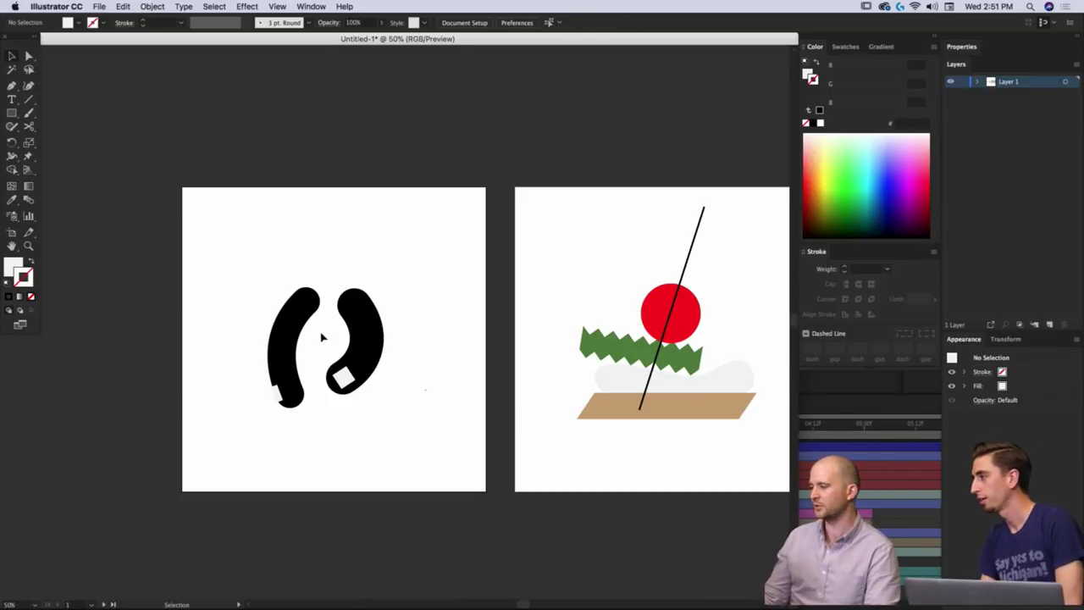
{"action": "scroll", "coordinate": [318, 335], "scroll_direction": "up", "scroll_amount": 1}
{"action": "left_click_drag", "start_coordinate": [349, 307], "coordinate": [332, 321]}
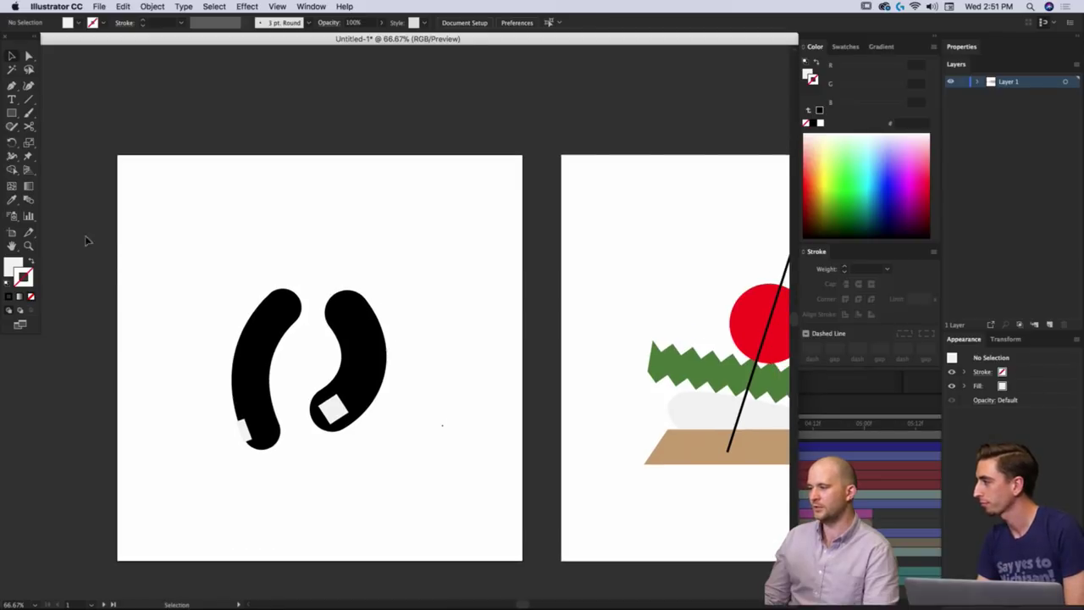
{"action": "left_click", "coordinate": [12, 115]}
{"action": "left_click_drag", "start_coordinate": [299, 206], "coordinate": [442, 275]}
{"action": "key", "text": "v"}
{"action": "left_click_drag", "start_coordinate": [445, 200], "coordinate": [412, 181]}
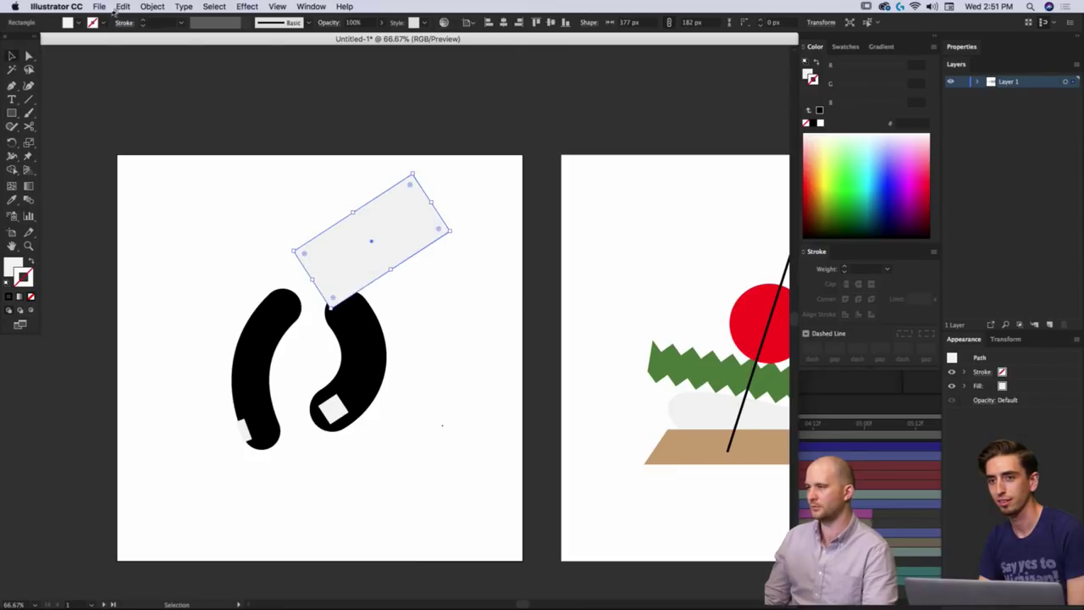
Fill the slanted rectangle with black.
{"action": "left_click", "coordinate": [89, 25]}
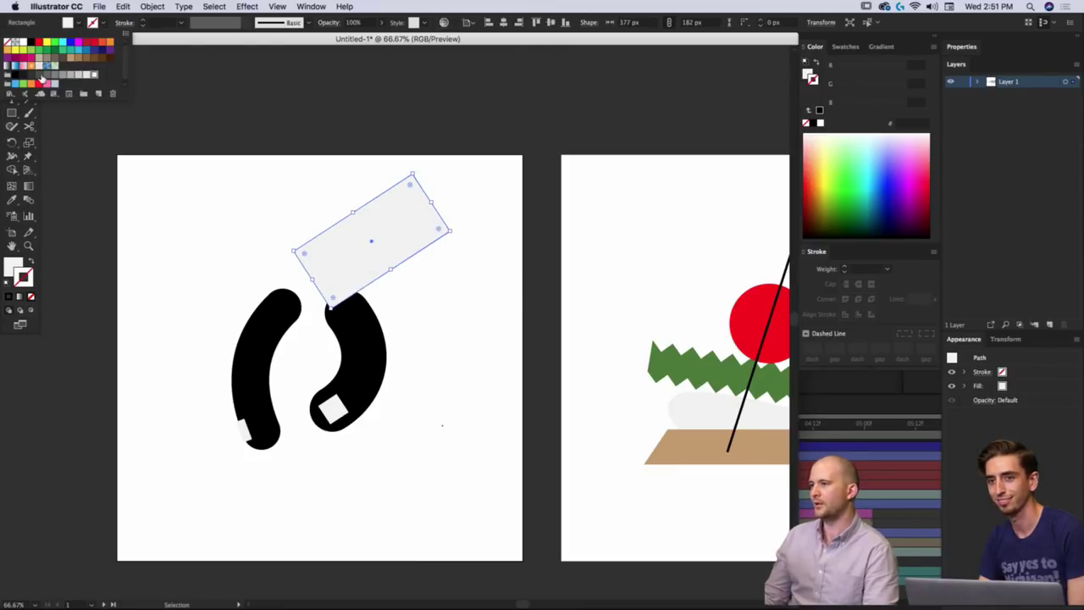
{"action": "left_click", "coordinate": [15, 75]}
{"action": "left_click", "coordinate": [322, 269]}
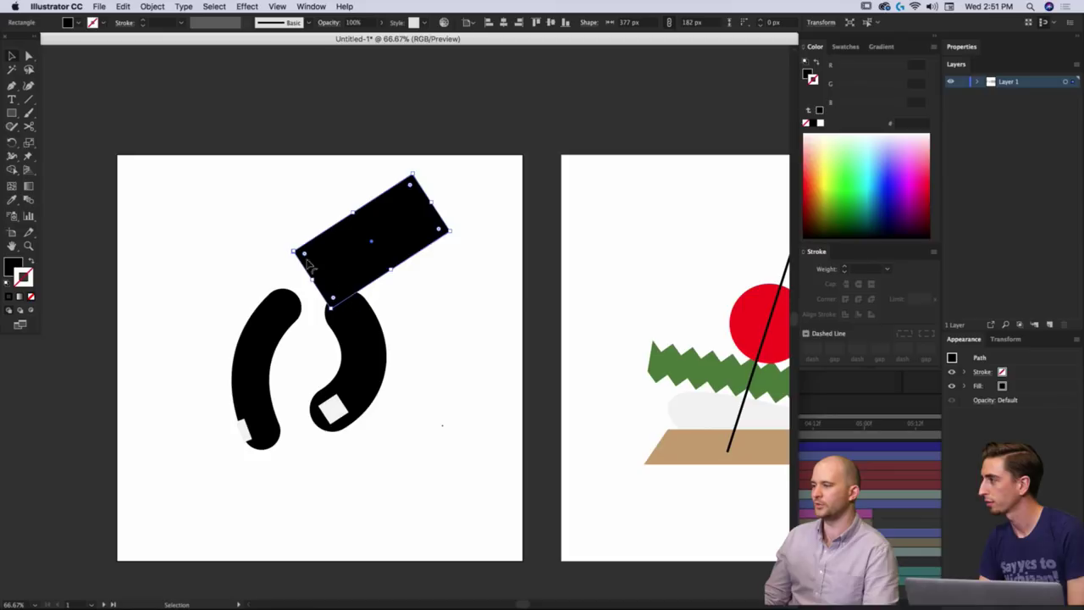
Reshape the black rectangle by moving its lower corners onto the strokes, at about X 405, Y 369 px and X 627, Y 475 px.
{"action": "key", "text": "a"}
{"action": "key", "text": "super+shift+a"}
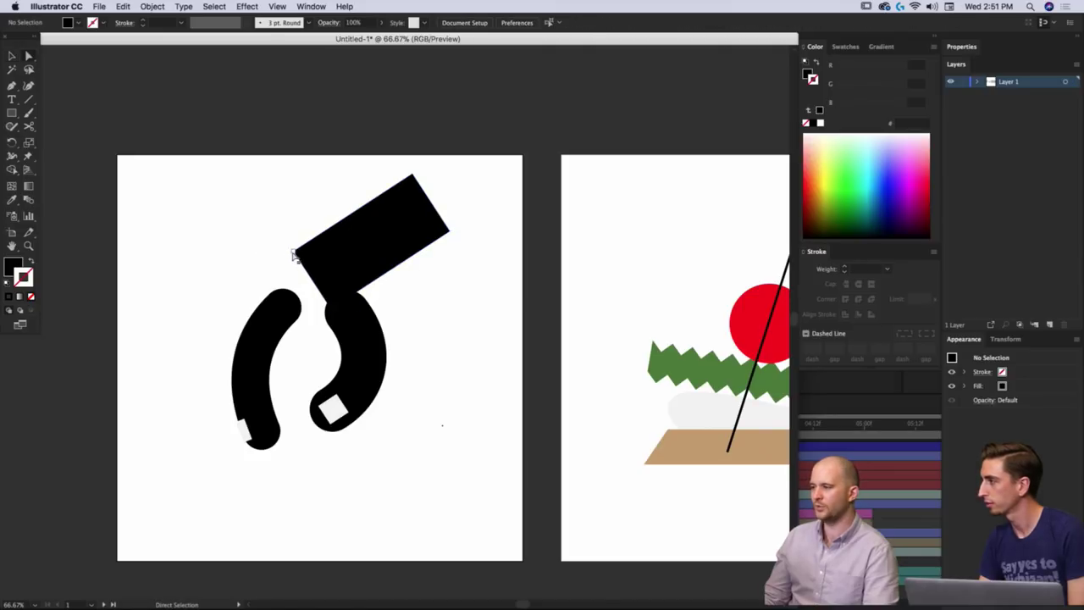
{"action": "left_click_drag", "start_coordinate": [293, 251], "coordinate": [270, 295]}
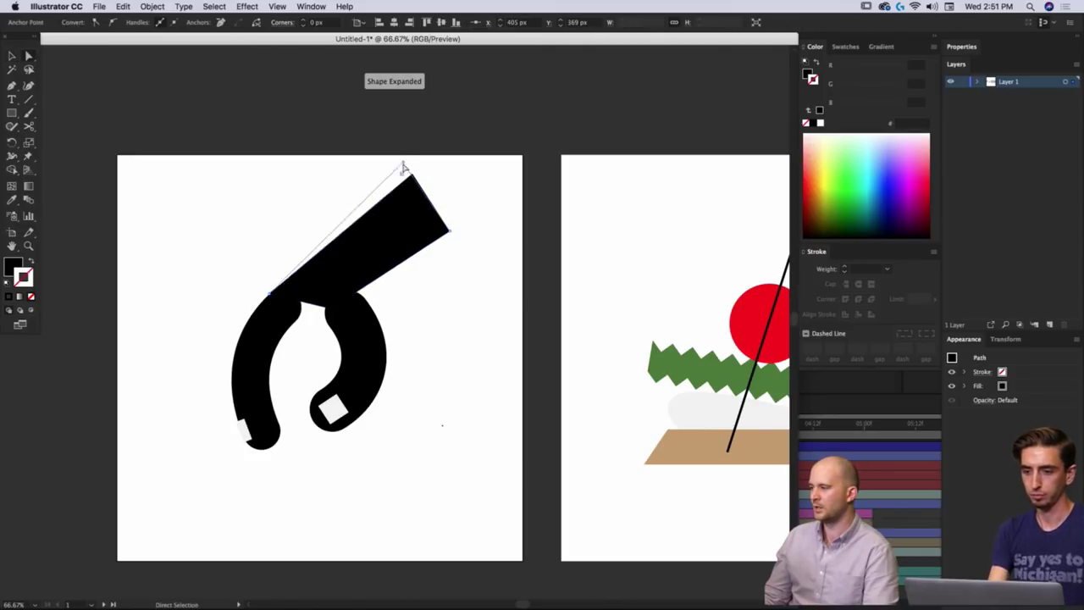
{"action": "left_click_drag", "start_coordinate": [403, 164], "coordinate": [403, 162]}
{"action": "left_click_drag", "start_coordinate": [330, 309], "coordinate": [330, 328]}
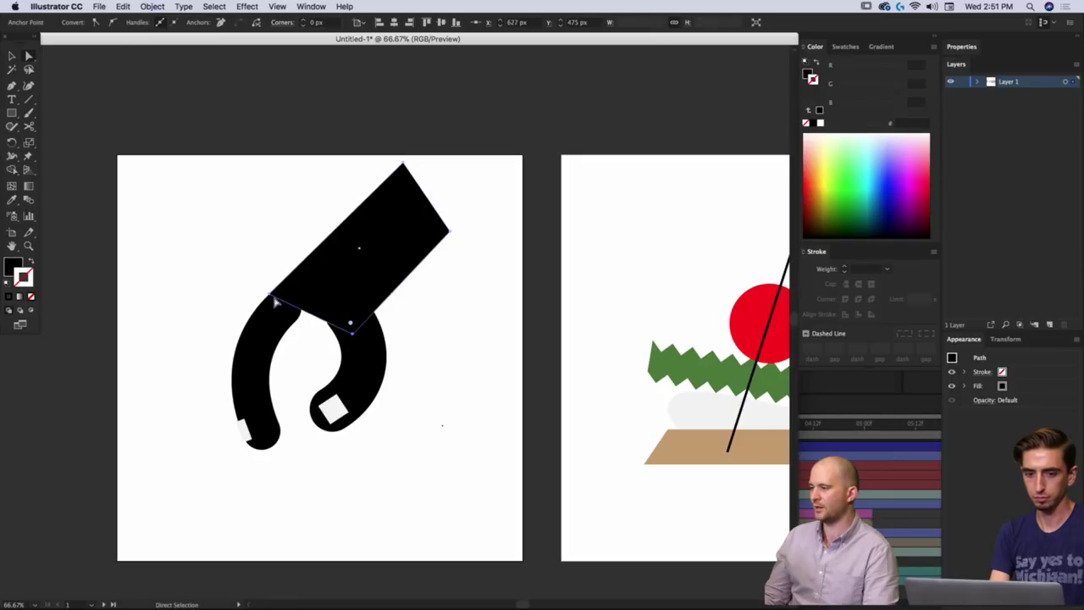
Add an anchor point on the black shape's lower edge and move it to about X 453, Y 438 px, inside the left stroke.
{"action": "key", "text": "p"}
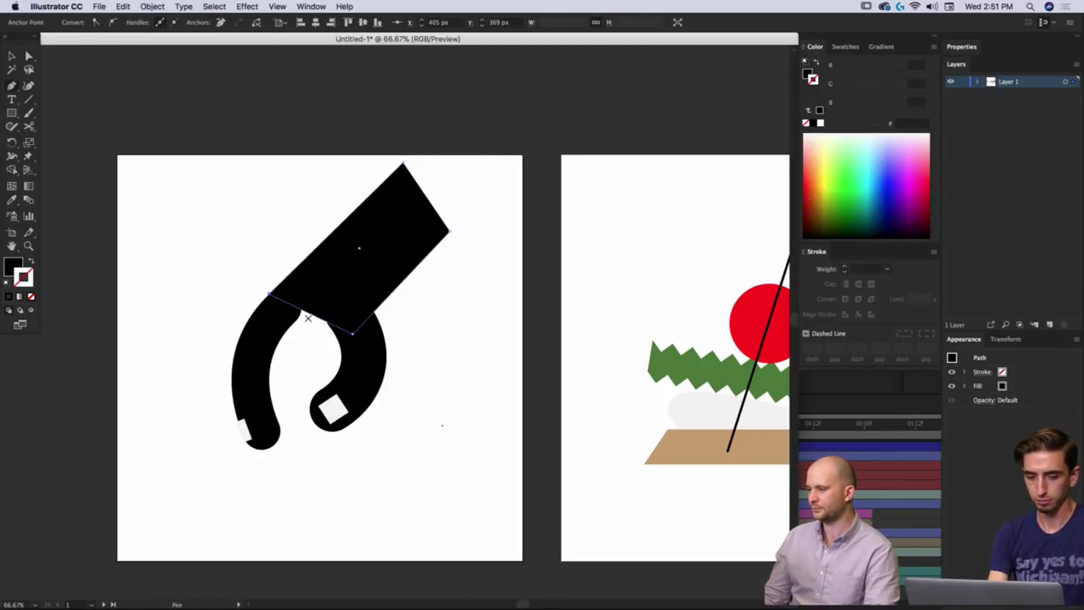
{"action": "key", "text": "a"}
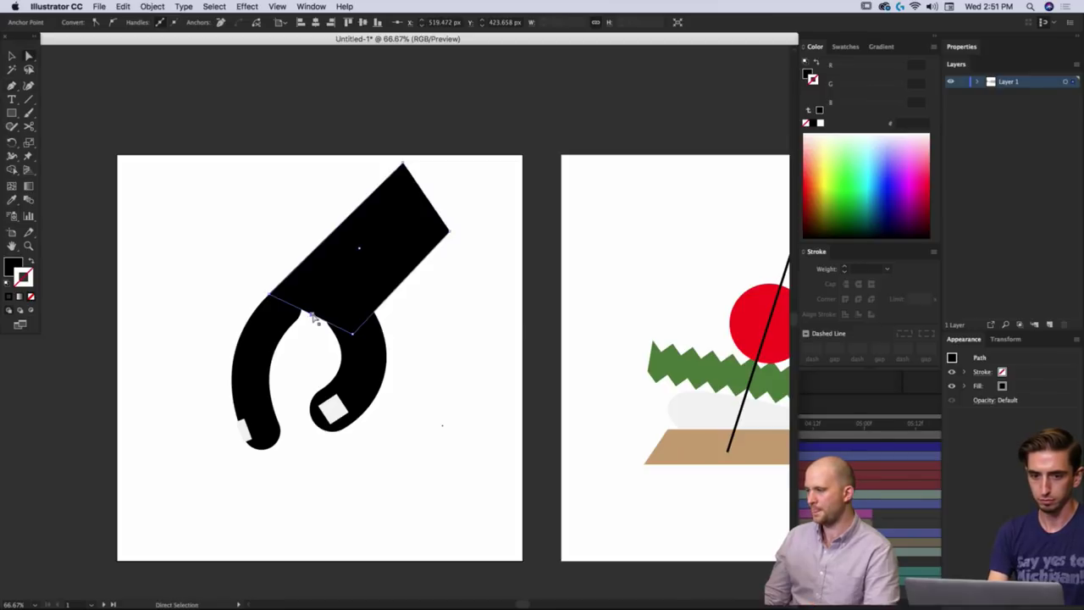
{"action": "left_click_drag", "start_coordinate": [311, 315], "coordinate": [287, 320]}
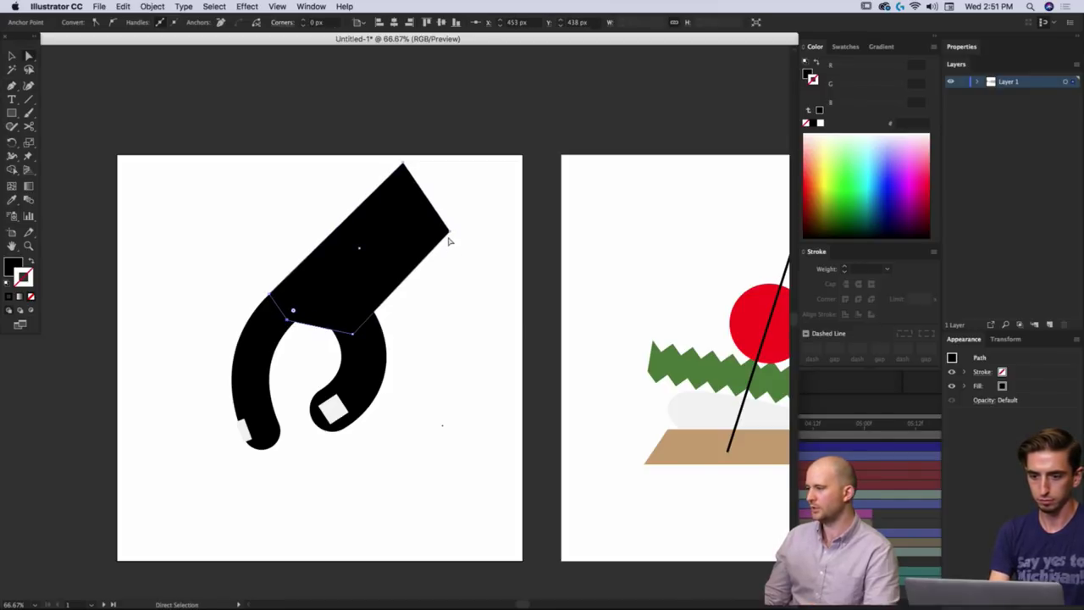
Move the black shape's two upper corners inward to shorten and narrow its upper end.
{"action": "left_click_drag", "start_coordinate": [446, 230], "coordinate": [390, 229]}
{"action": "left_click", "coordinate": [394, 252]}
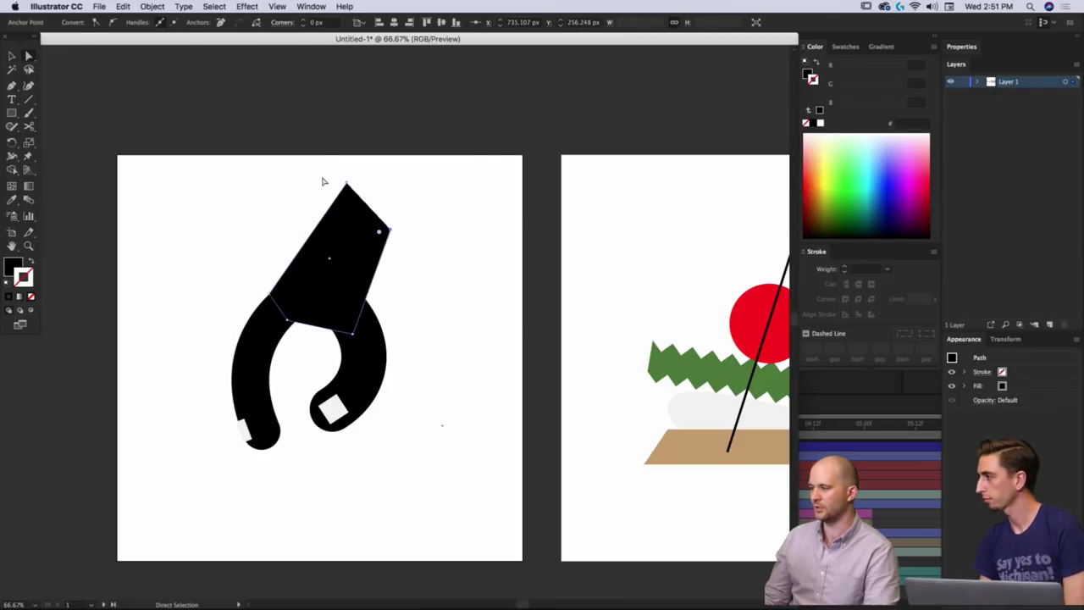
{"action": "left_click", "coordinate": [325, 181]}
Move the black shape's upper-right corner to about X 780, Y 209 px and its lower-right corner to about X 705, Y 467 px.
{"action": "key", "text": "super+1"}
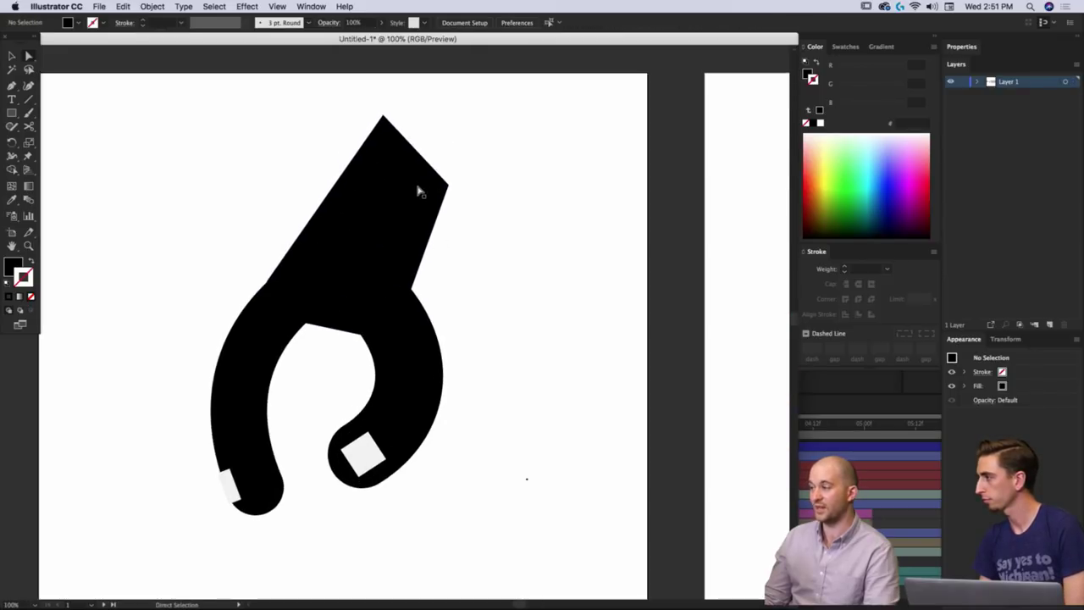
{"action": "left_click", "coordinate": [419, 191]}
{"action": "left_click_drag", "start_coordinate": [448, 184], "coordinate": [474, 188]}
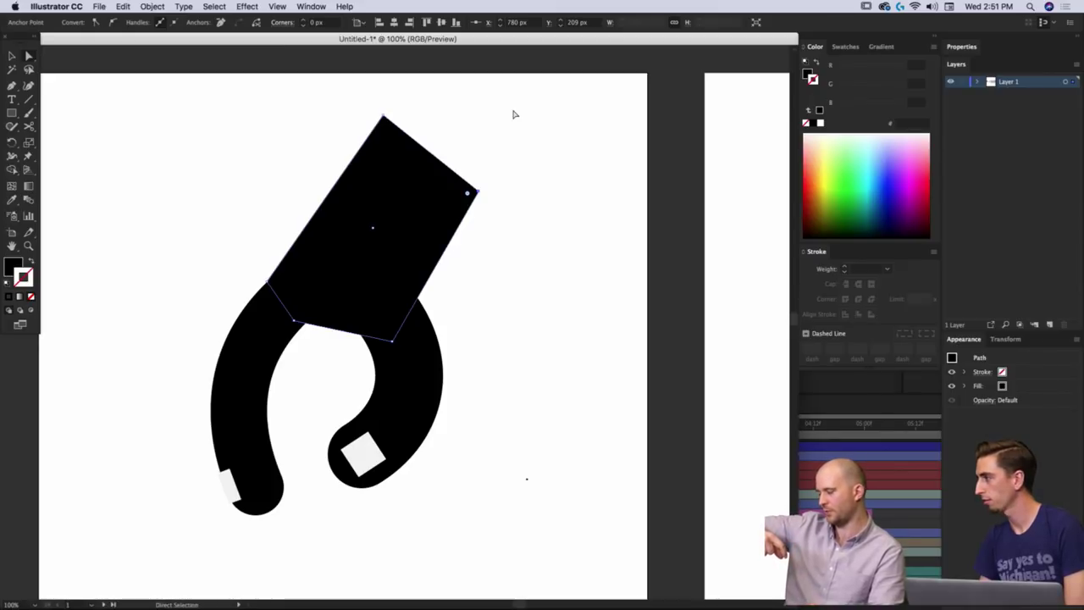
{"action": "left_click_drag", "start_coordinate": [518, 168], "coordinate": [449, 233]}
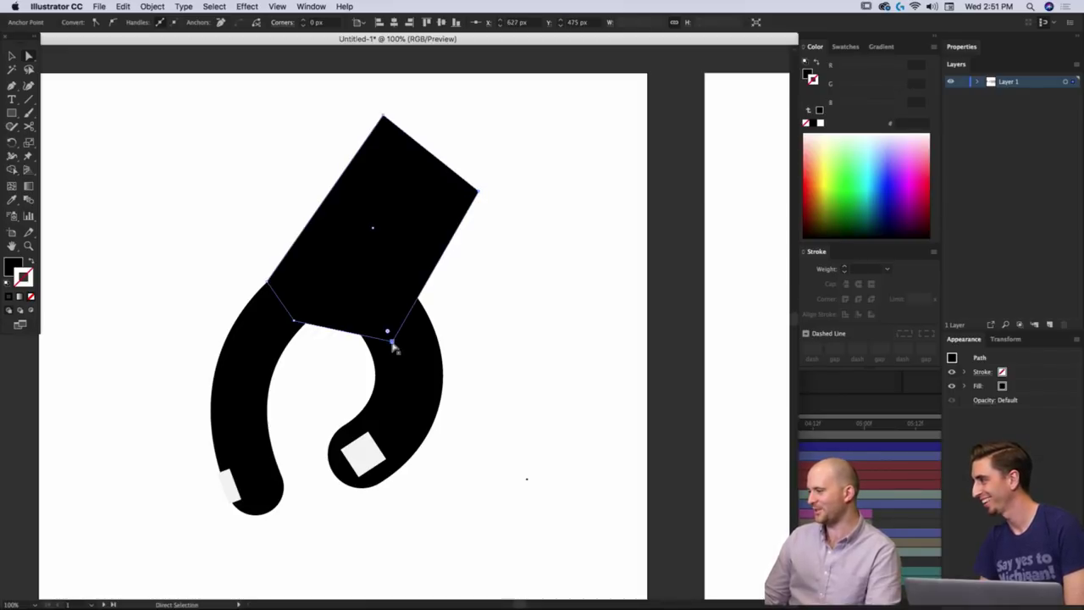
{"action": "left_click_drag", "start_coordinate": [393, 347], "coordinate": [441, 339]}
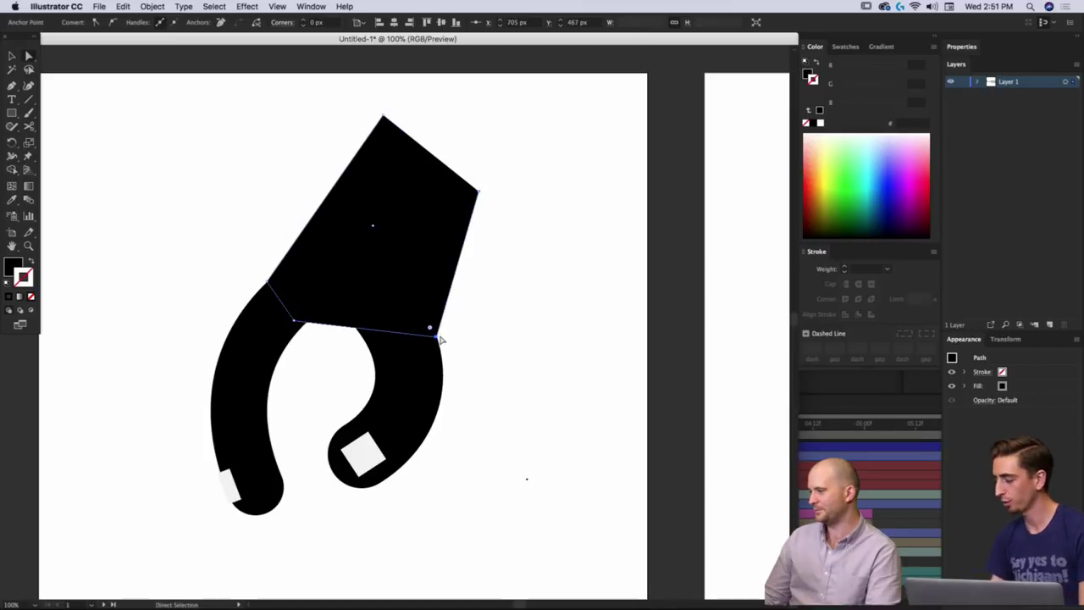
{"action": "left_click", "coordinate": [528, 225]}
{"action": "scroll", "coordinate": [513, 226], "scroll_direction": "down", "scroll_amount": 3}
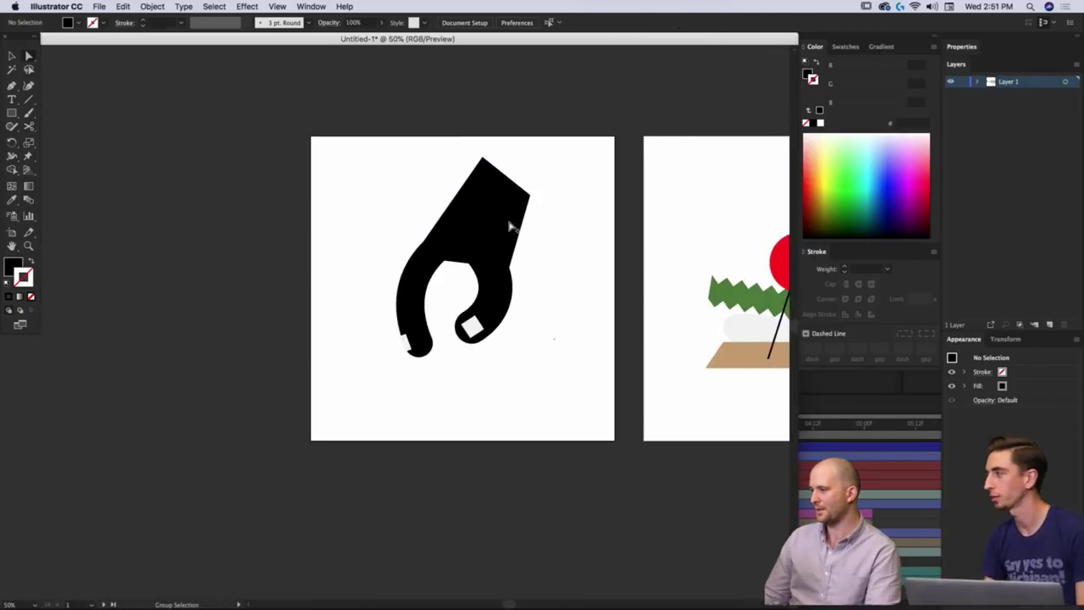
{"action": "scroll", "coordinate": [511, 227], "scroll_direction": "up", "scroll_amount": 1}
{"action": "left_click", "coordinate": [503, 225]}
{"action": "scroll", "coordinate": [458, 226], "scroll_direction": "up", "scroll_amount": 2}
{"action": "left_click", "coordinate": [315, 210]}
{"action": "scroll", "coordinate": [315, 209], "scroll_direction": "down", "scroll_amount": 1}
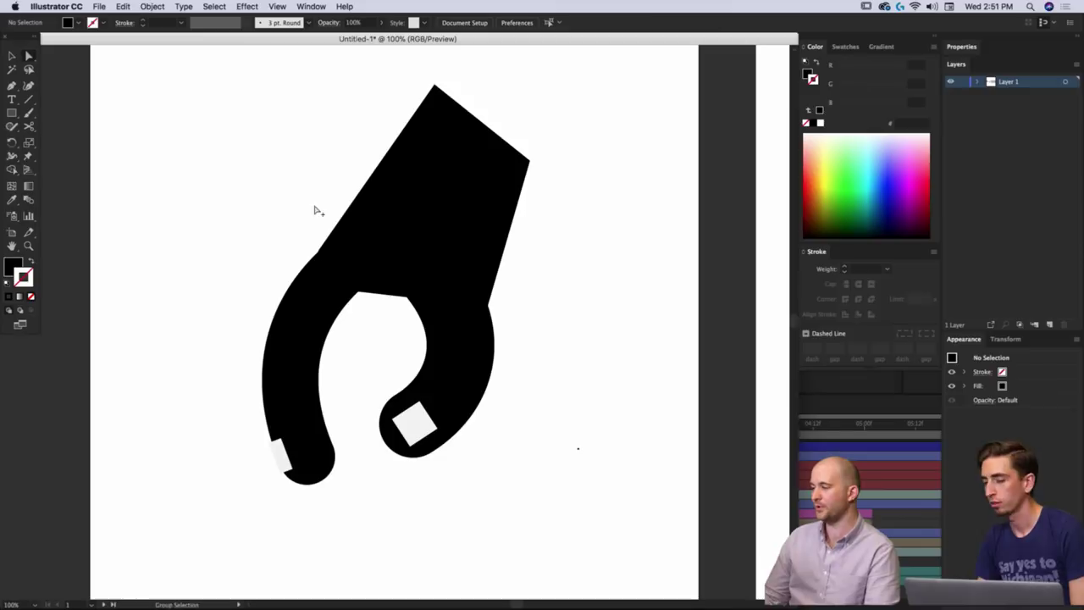
{"action": "left_click_drag", "start_coordinate": [271, 315], "coordinate": [270, 295]}
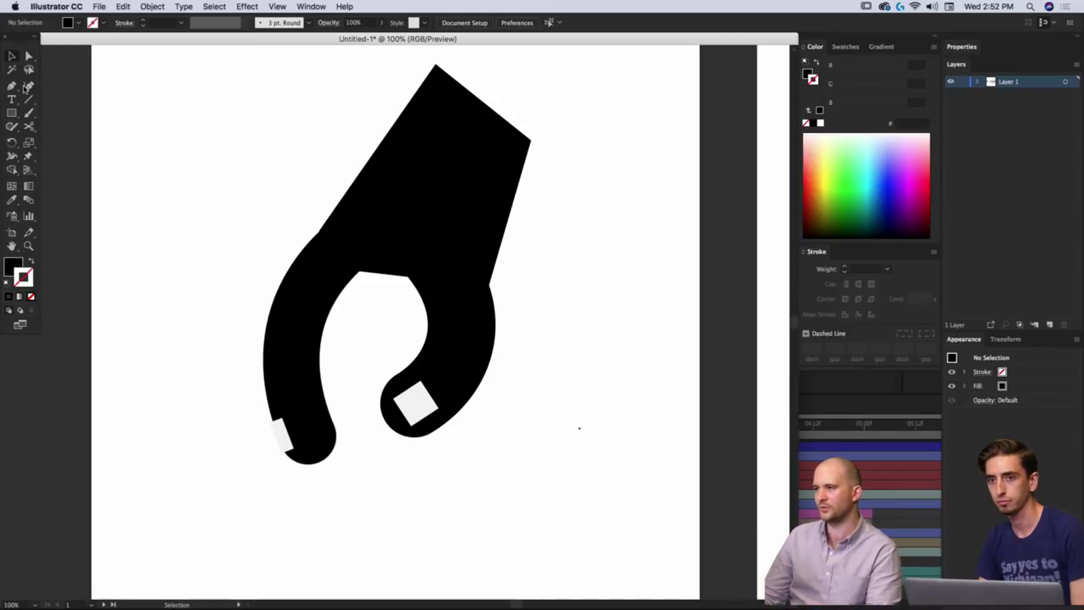
{"action": "left_click", "coordinate": [292, 357]}
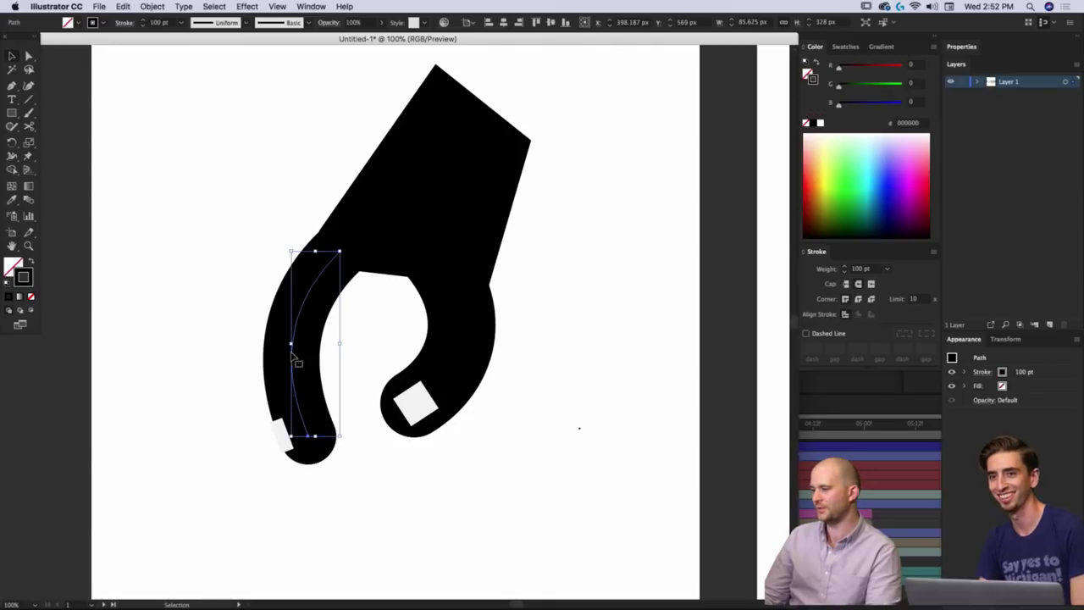
{"action": "left_click_drag", "start_coordinate": [296, 358], "coordinate": [460, 504]}
{"action": "key", "text": "a"}
{"action": "left_click", "coordinate": [499, 527]}
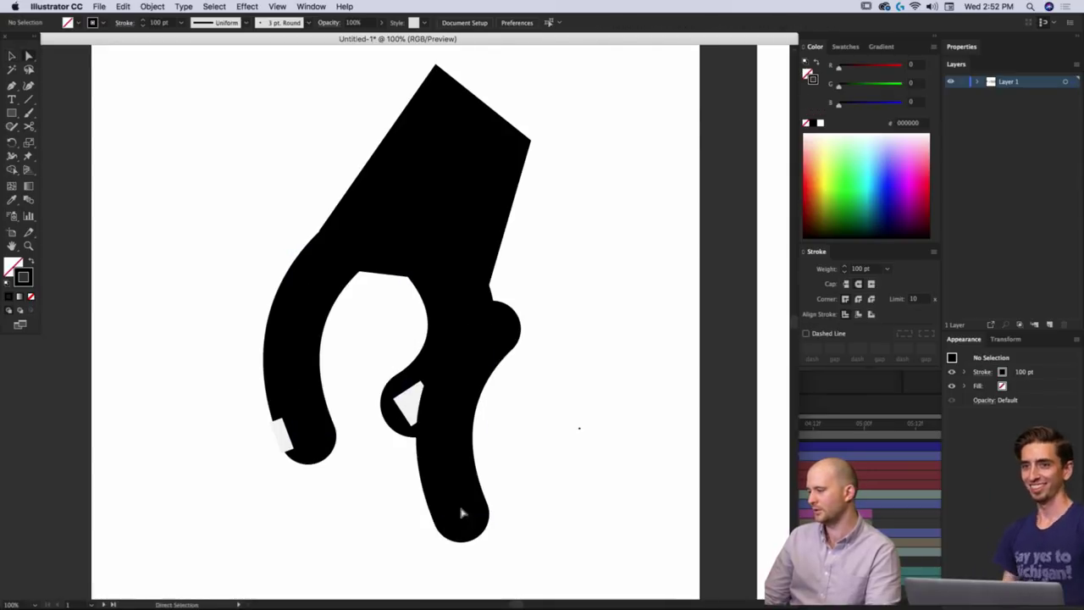
{"action": "left_click_drag", "start_coordinate": [519, 484], "coordinate": [445, 522]}
{"action": "key", "text": "BackSpace"}
{"action": "key", "text": "BackSpace"}
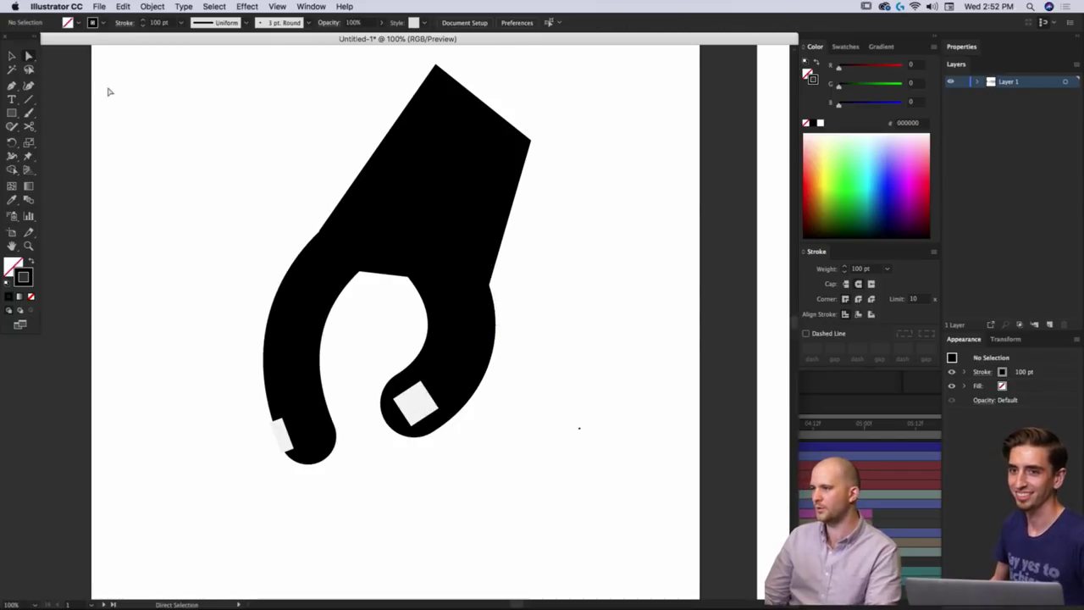
Draw a V-shaped Pen path between the two fingers with a 100 pt dark grey stroke (#333333) and no fill.
{"action": "left_click", "coordinate": [13, 85]}
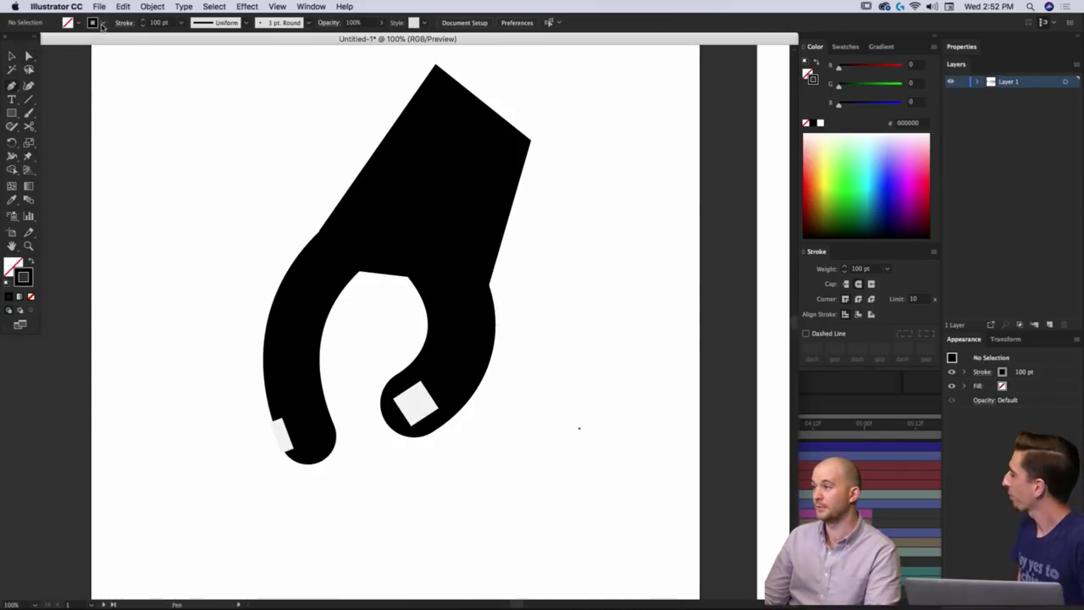
{"action": "left_click", "coordinate": [102, 25]}
{"action": "left_click", "coordinate": [31, 75]}
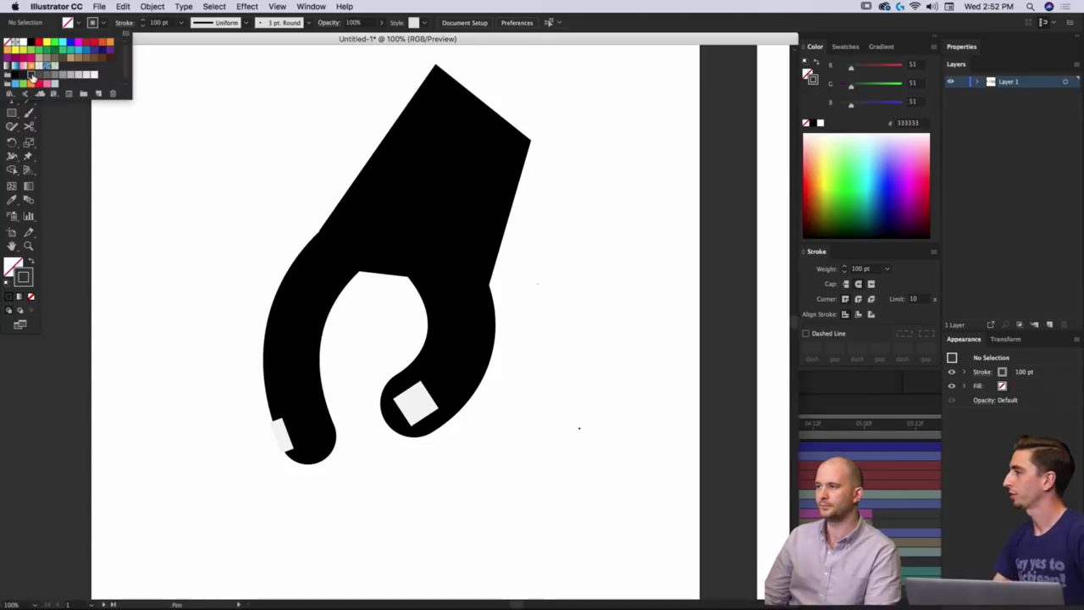
{"action": "left_click", "coordinate": [147, 190]}
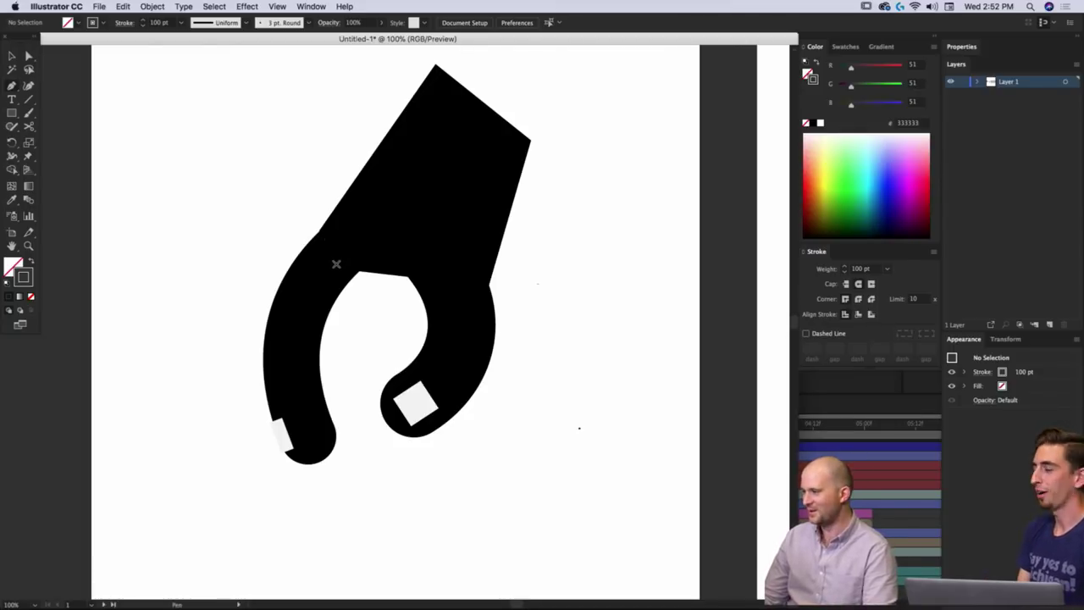
{"action": "left_click", "coordinate": [335, 266]}
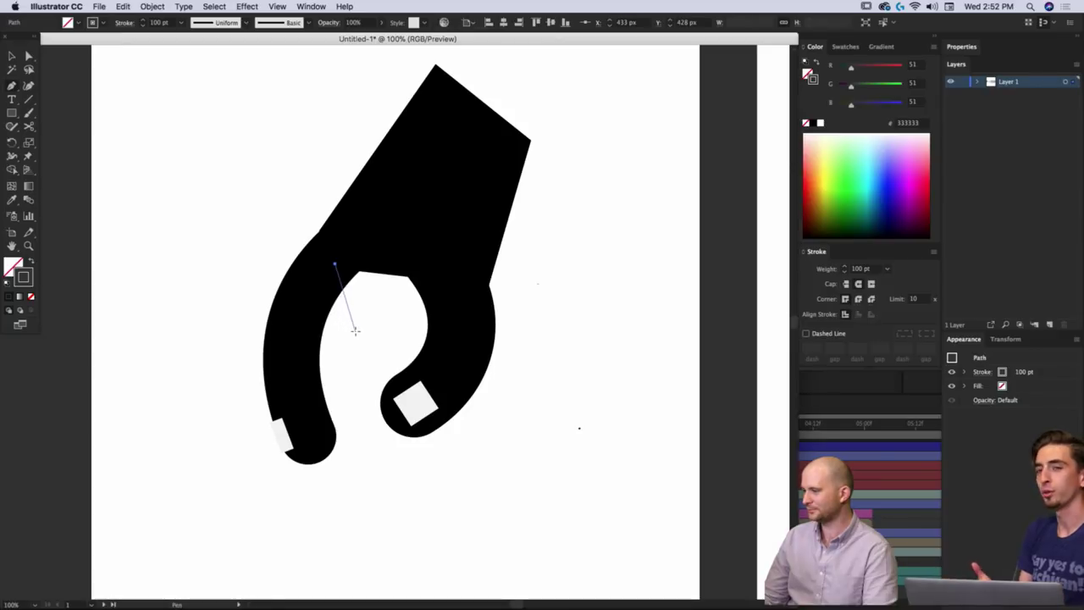
{"action": "left_click", "coordinate": [359, 335]}
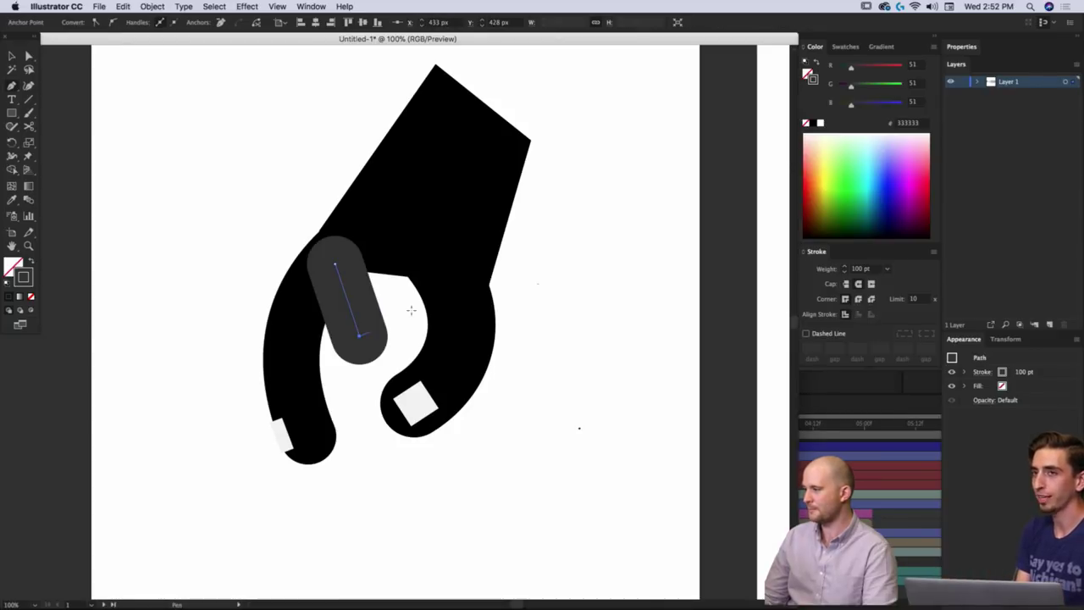
{"action": "left_click", "coordinate": [469, 264]}
Send the dark grey V-shaped path behind the black palm and fingers.
{"action": "key", "text": "v"}
{"action": "key", "text": "super+["}
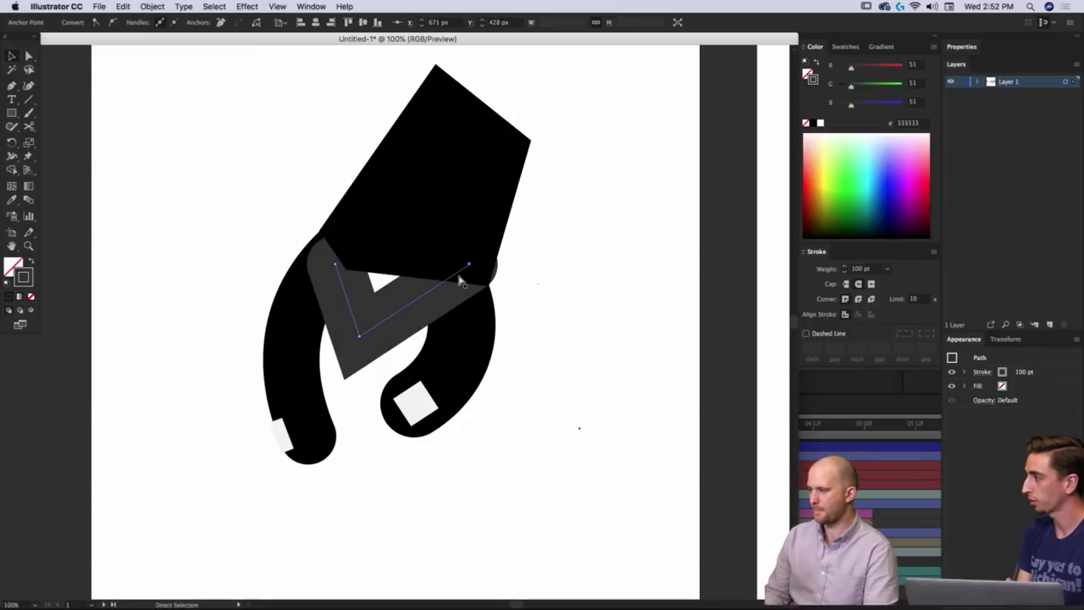
{"action": "key", "text": "a"}
{"action": "key", "text": "super+z"}
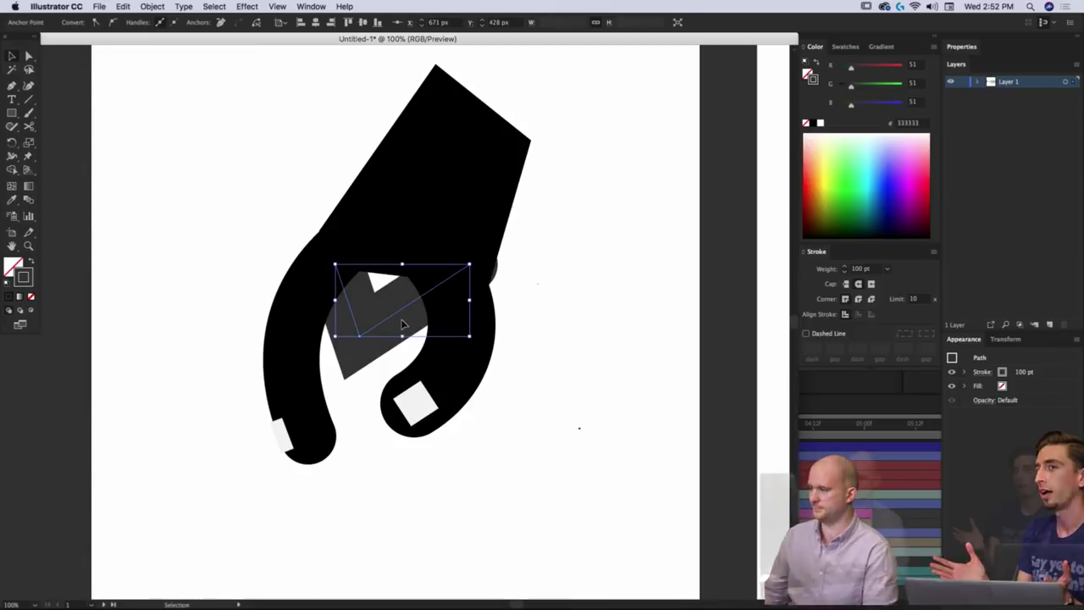
Tighten the dark grey V by moving its right end inward and raising its vertex to about X 486, Y 535 px.
{"action": "left_click", "coordinate": [359, 337]}
{"action": "left_click_drag", "start_coordinate": [359, 337], "coordinate": [362, 331]}
{"action": "left_click_drag", "start_coordinate": [470, 269], "coordinate": [449, 256]}
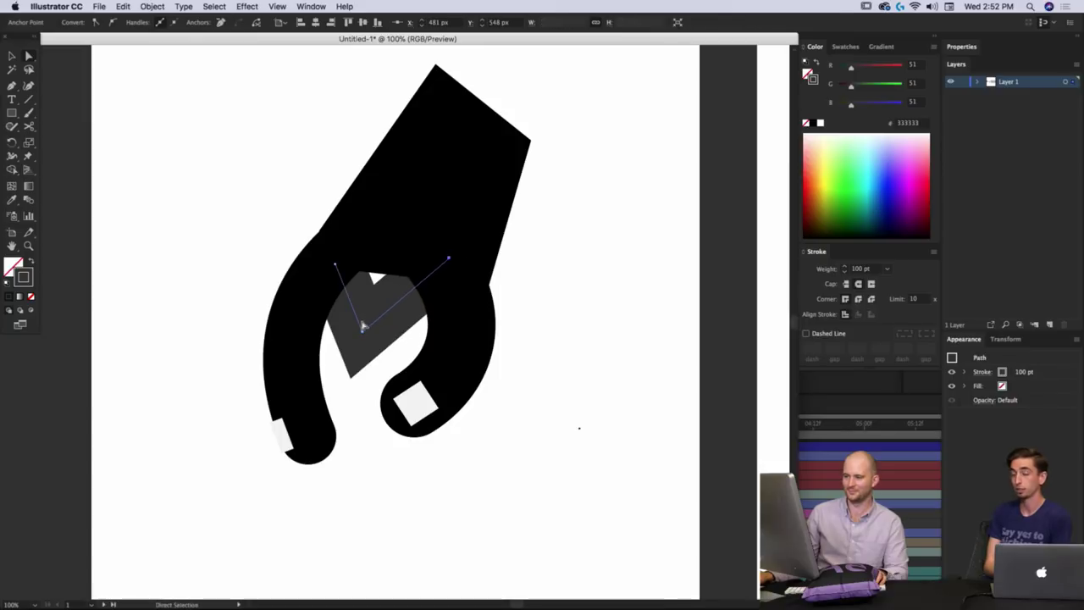
{"action": "left_click_drag", "start_coordinate": [364, 334], "coordinate": [366, 313]}
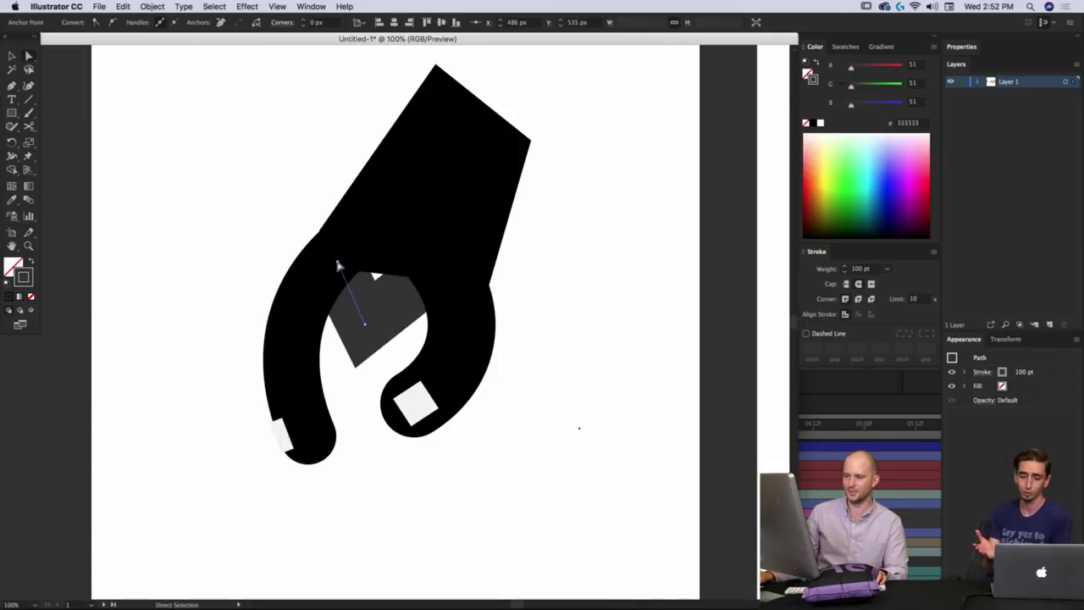
Set the dark grey V-shaped path's stroke corners to Round Join.
{"action": "key", "text": "v"}
{"action": "left_click", "coordinate": [239, 241]}
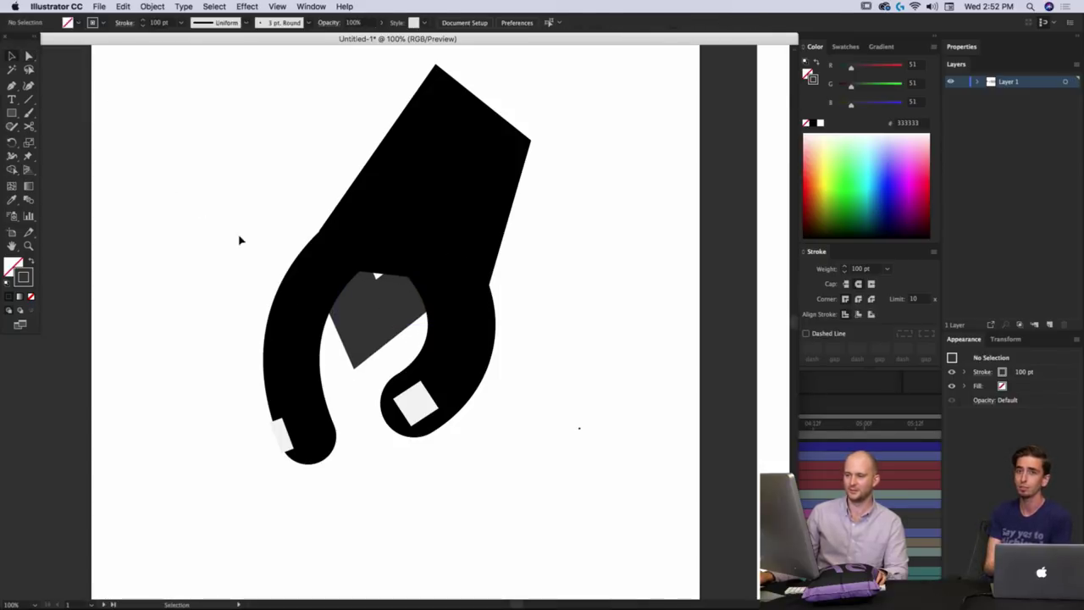
{"action": "left_click", "coordinate": [363, 322]}
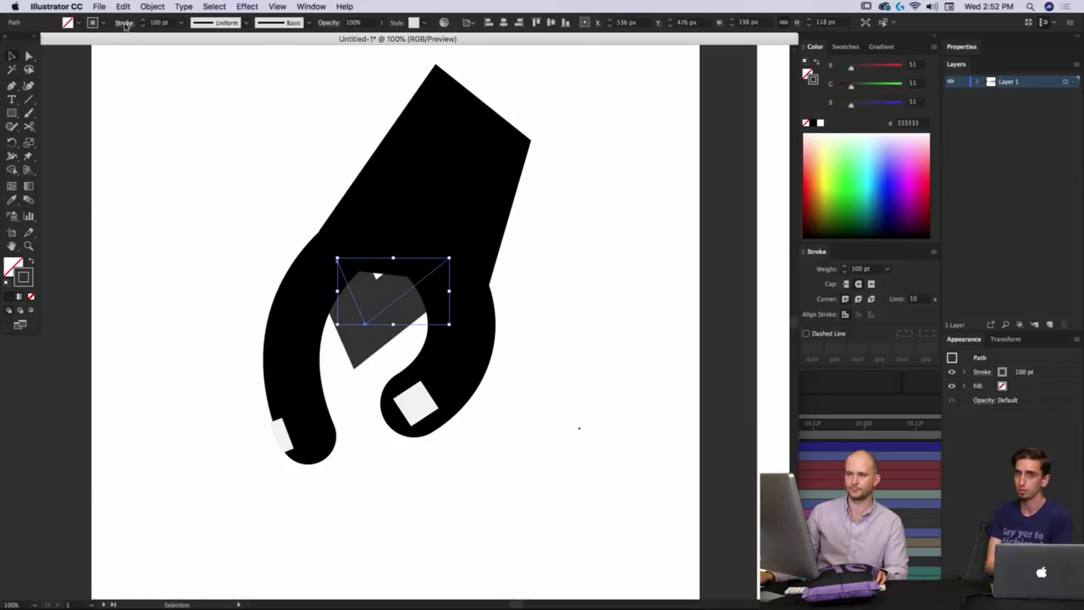
{"action": "left_click", "coordinate": [124, 23]}
{"action": "left_click", "coordinate": [60, 66]}
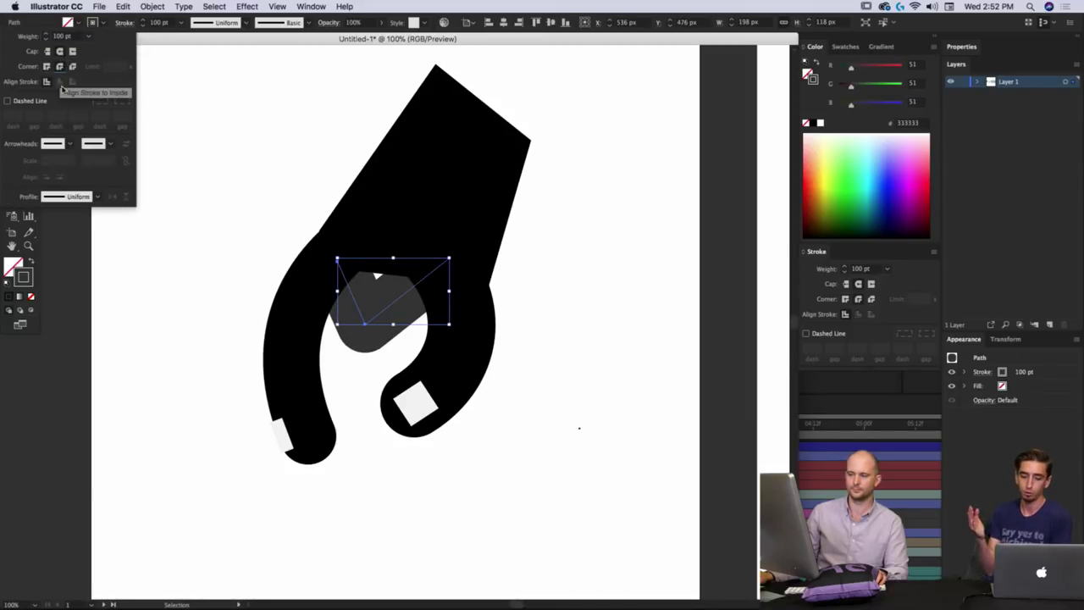
Move the dark grey V's vertex to X 499, Y 522 px and convert it to a smooth curve with the Anchor Point tool.
{"action": "left_click", "coordinate": [375, 363]}
{"action": "key", "text": "a"}
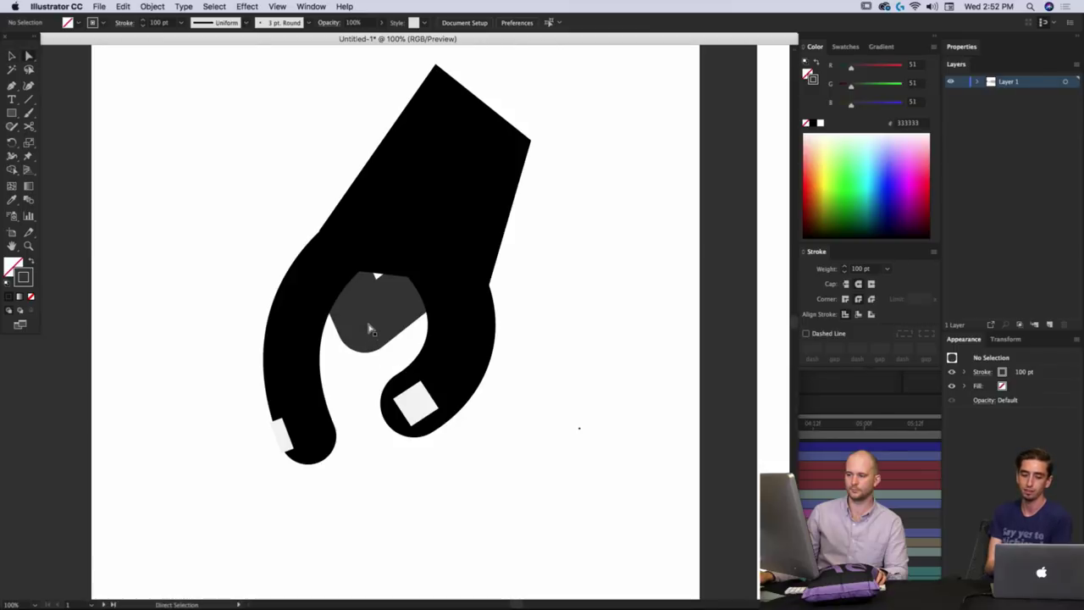
{"action": "left_click", "coordinate": [365, 326]}
{"action": "left_click_drag", "start_coordinate": [365, 326], "coordinate": [373, 318]}
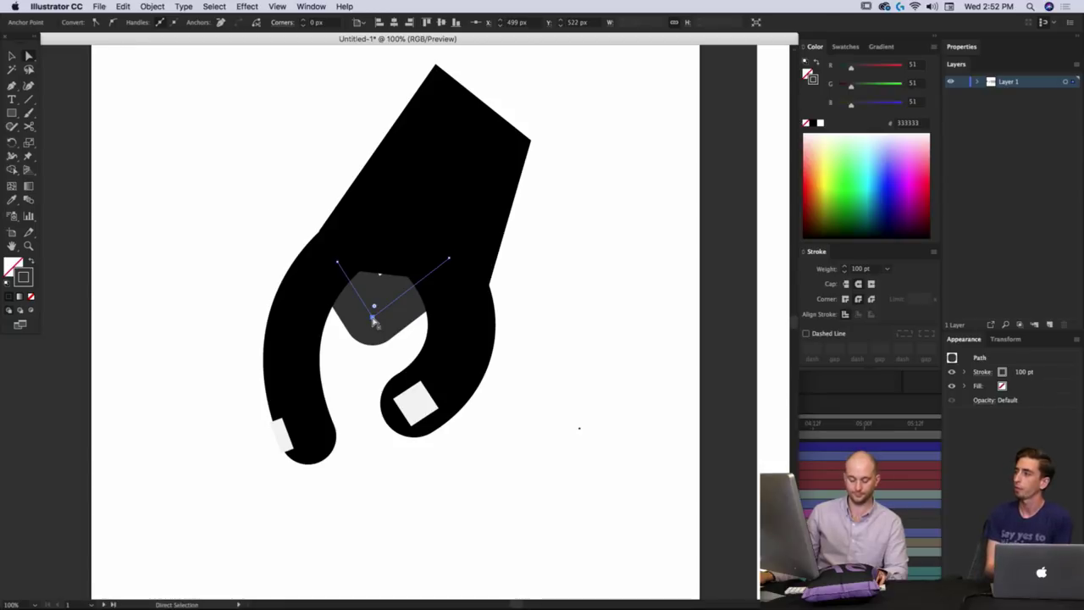
{"action": "key", "text": "c"}
{"action": "key", "text": "g"}
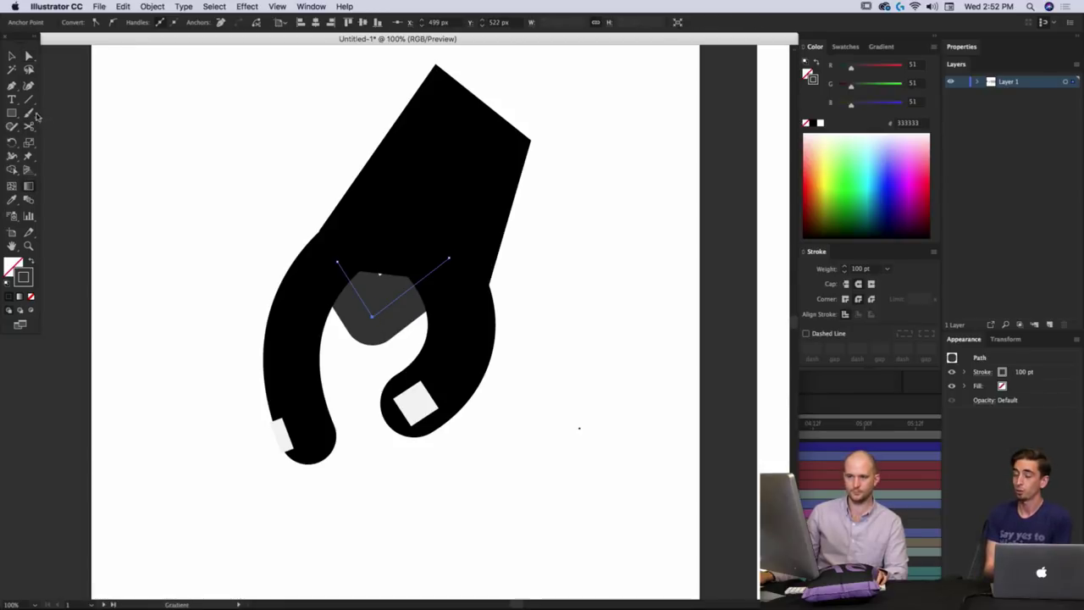
{"action": "left_click_drag", "start_coordinate": [12, 86], "coordinate": [44, 125]}
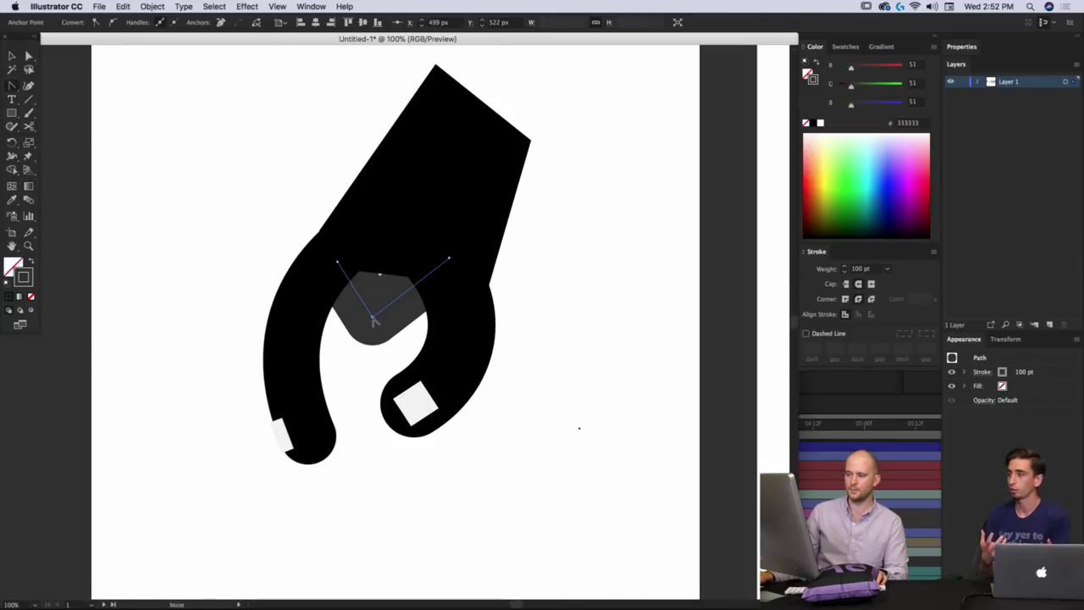
{"action": "left_click_drag", "start_coordinate": [374, 320], "coordinate": [385, 323]}
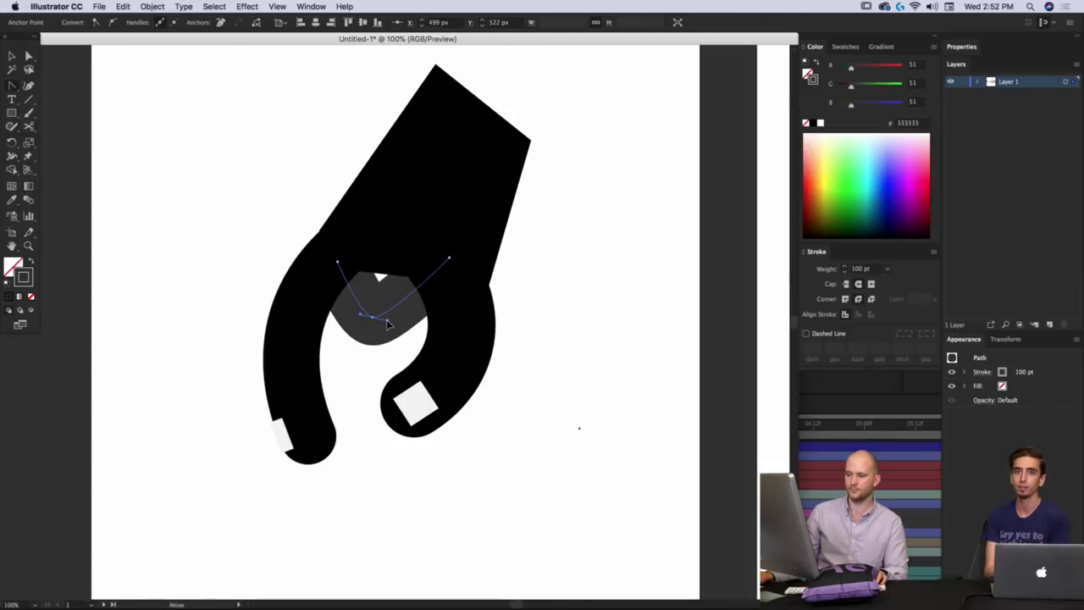
Reshape the curved dark grey path by raising both ends slightly and moving its lower vertex to X 511, Y 510 px.
{"action": "key", "text": "v"}
{"action": "key", "text": "a"}
{"action": "left_click_drag", "start_coordinate": [452, 263], "coordinate": [455, 248]}
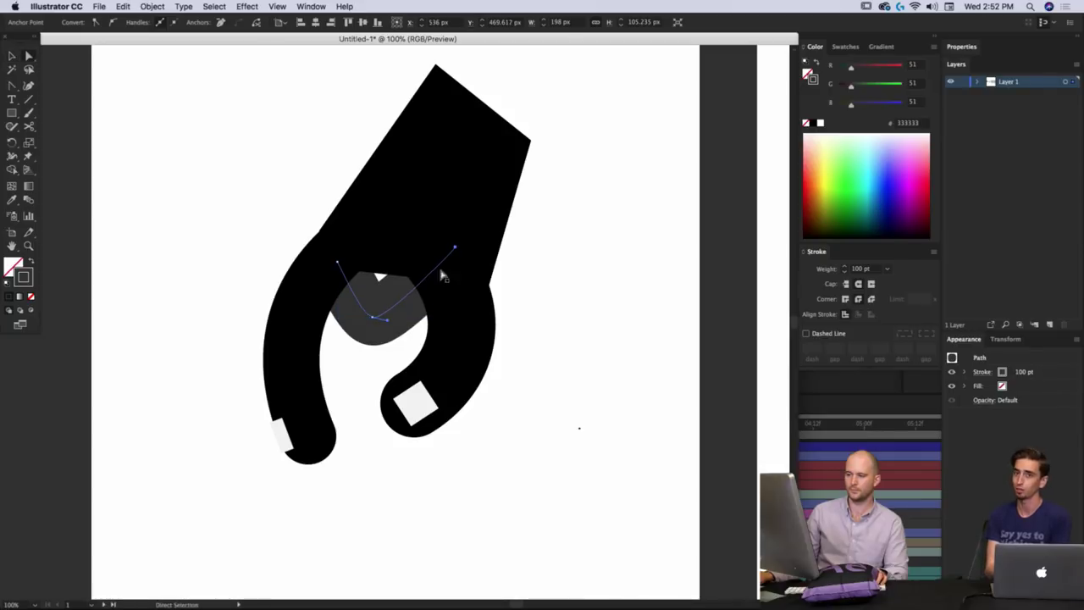
{"action": "left_click_drag", "start_coordinate": [375, 315], "coordinate": [377, 315]}
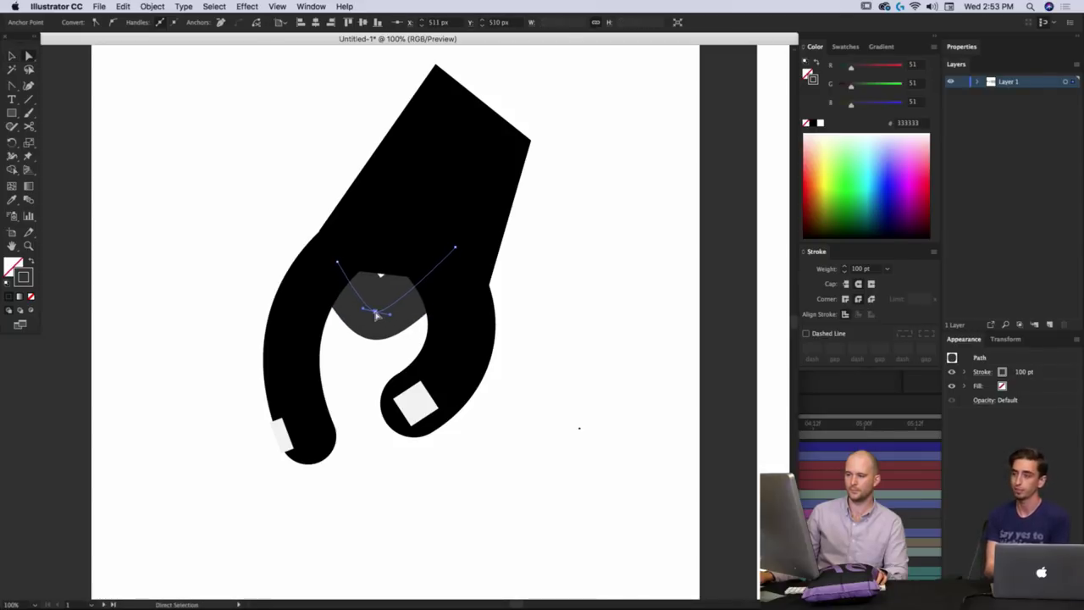
{"action": "left_click_drag", "start_coordinate": [338, 262], "coordinate": [342, 254]}
{"action": "left_click", "coordinate": [564, 430]}
Move the palm's lower-left corner to X 443, Y 449 px to cover the gap above the dark grey folded finger.
{"action": "scroll", "coordinate": [508, 406], "scroll_direction": "down", "scroll_amount": 2}
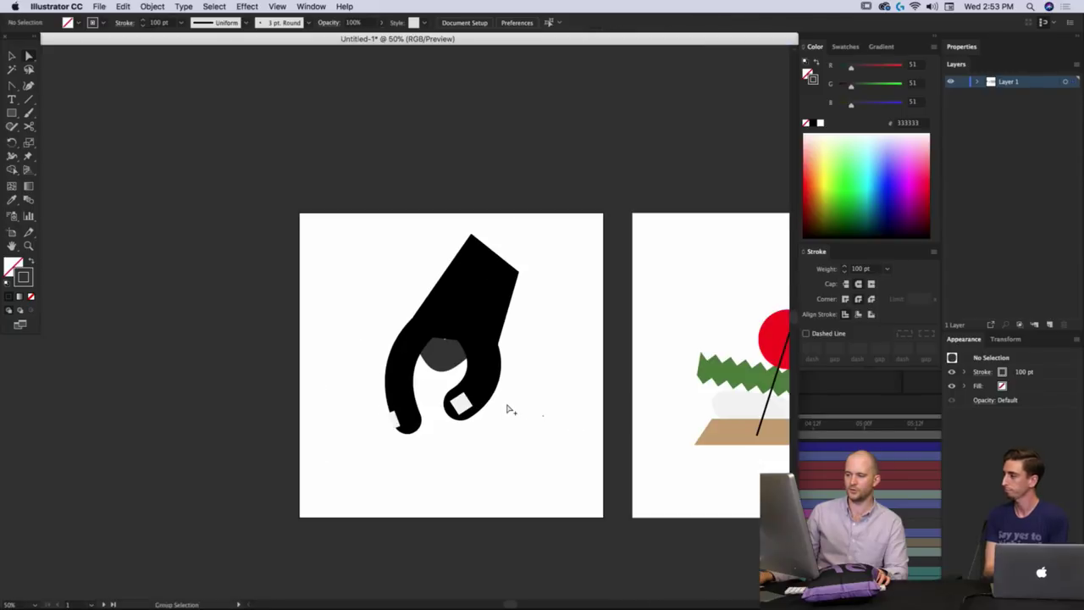
{"action": "left_click_drag", "start_coordinate": [496, 406], "coordinate": [457, 391]}
{"action": "scroll", "coordinate": [420, 313], "scroll_direction": "up", "scroll_amount": 1}
{"action": "left_click", "coordinate": [409, 300], "text": "super"}
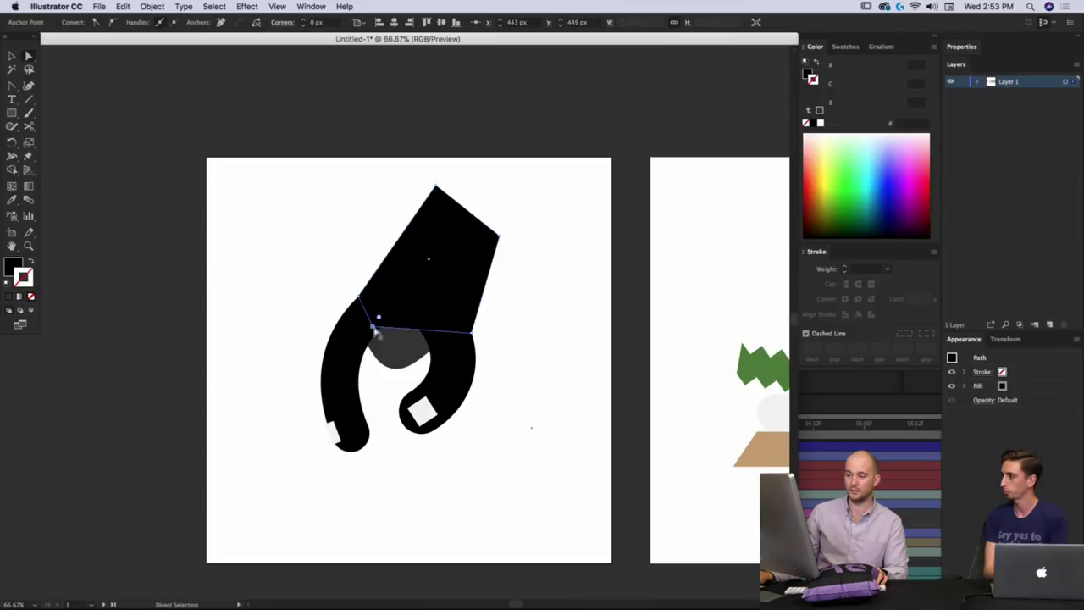
{"action": "key", "text": "v"}
{"action": "left_click", "coordinate": [475, 492]}
{"action": "scroll", "coordinate": [423, 478], "scroll_direction": "down", "scroll_amount": 1}
{"action": "scroll", "coordinate": [339, 431], "scroll_direction": "up", "scroll_amount": 3}
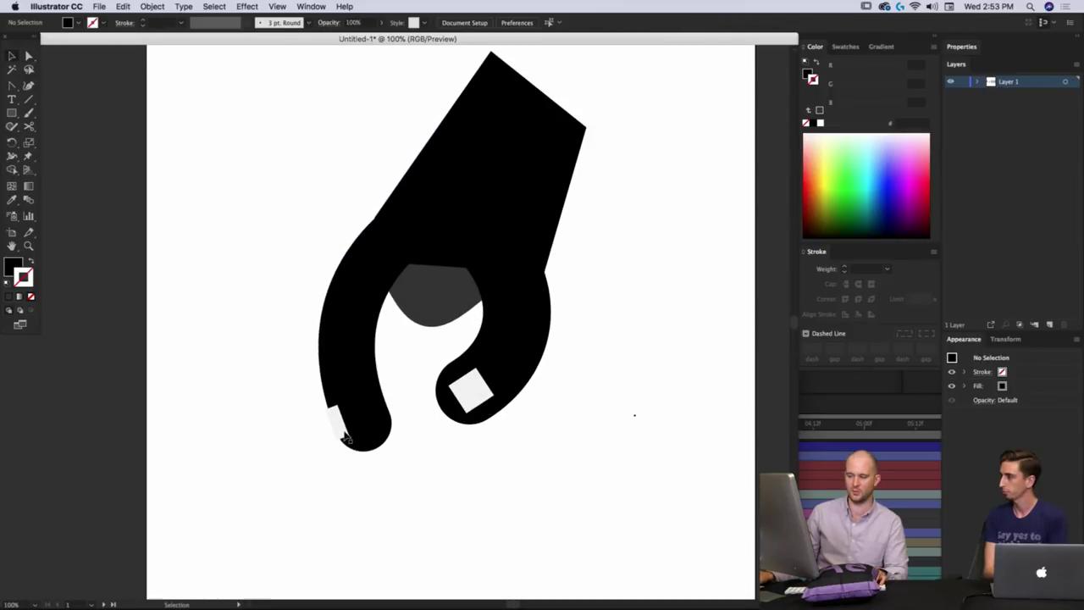
{"action": "left_click", "coordinate": [336, 420]}
{"action": "left_click", "coordinate": [477, 399], "text": "shift"}
{"action": "scroll", "coordinate": [474, 393], "scroll_direction": "down", "scroll_amount": 1}
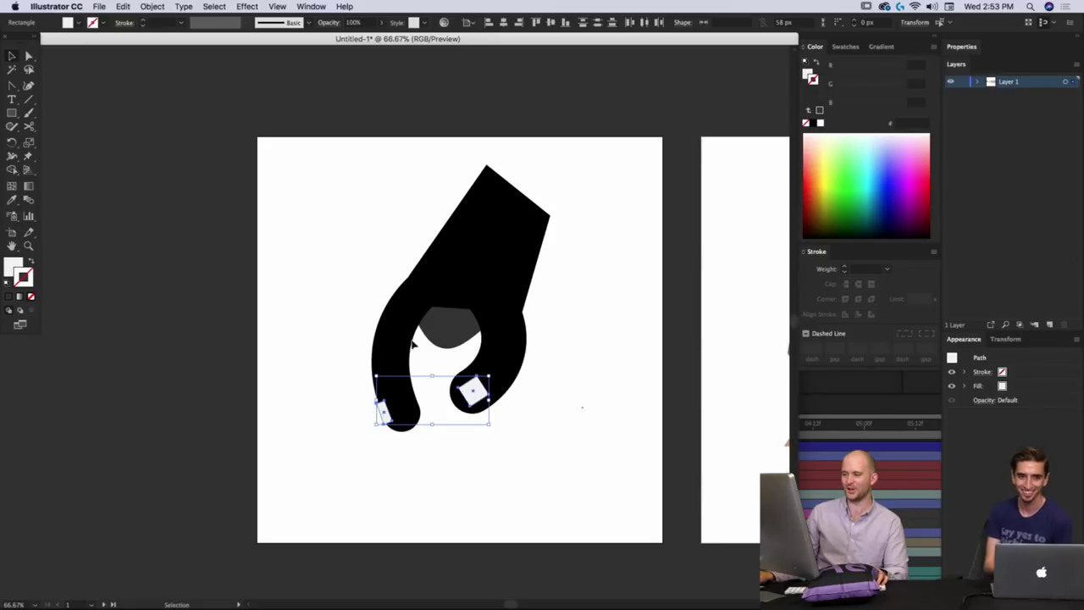
{"action": "left_click", "coordinate": [531, 228]}
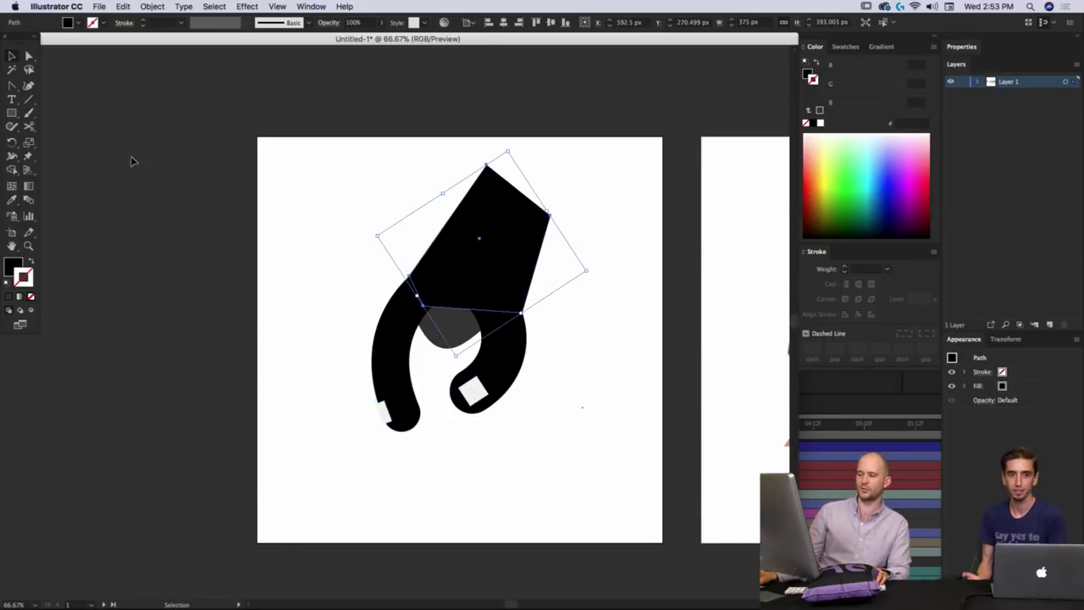
Duplicate the left finger with its nail toward the upper left and rotate the copy clockwise so it spreads outward.
{"action": "left_click_drag", "start_coordinate": [335, 407], "coordinate": [373, 381]}
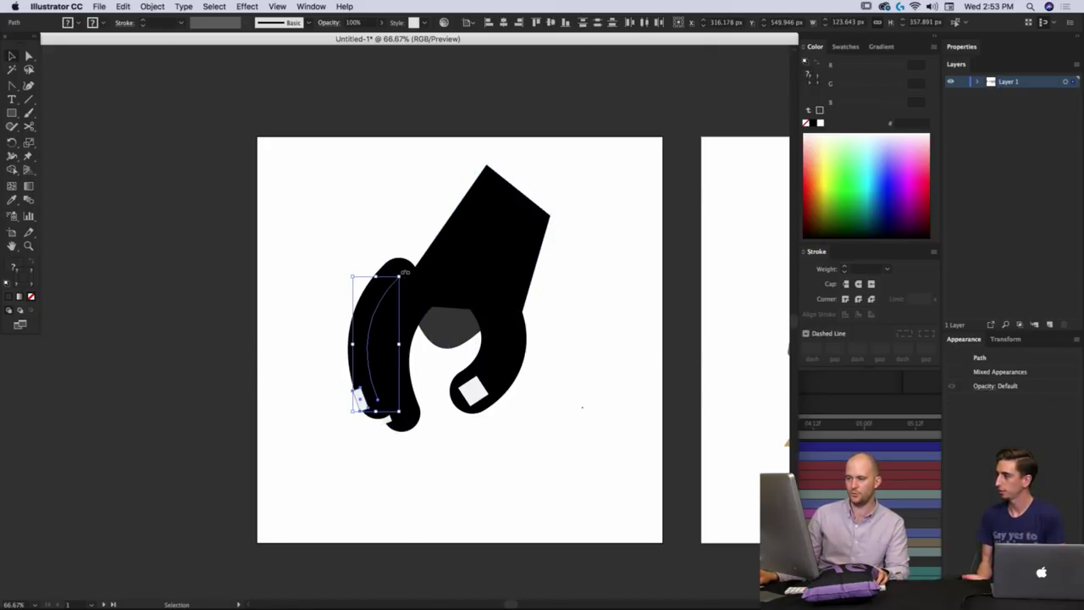
{"action": "left_click_drag", "start_coordinate": [405, 272], "coordinate": [431, 295]}
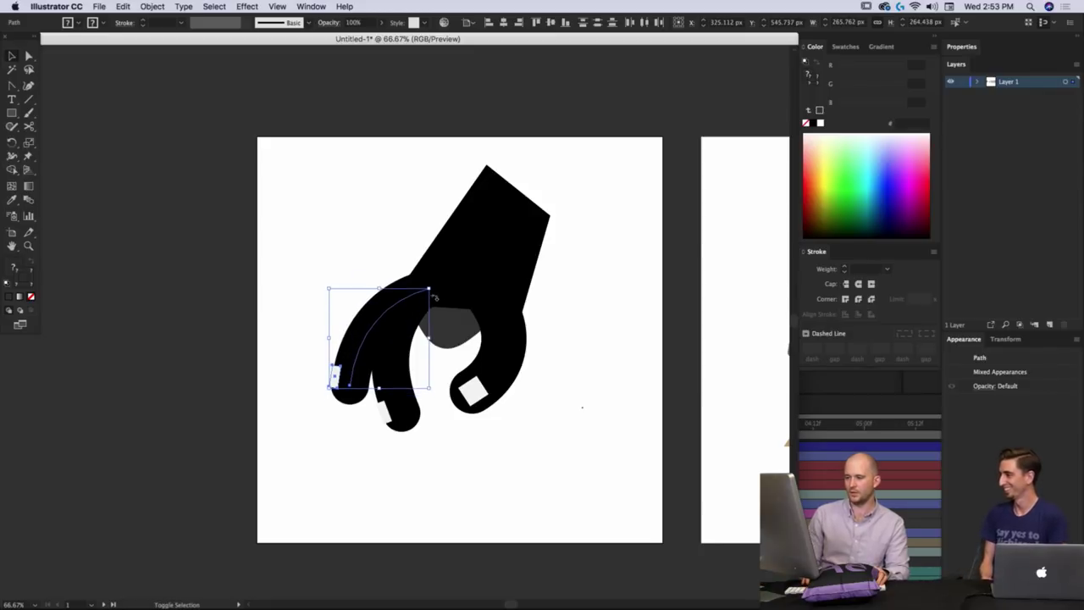
Nudge the rotated finger copy and its nail upward and slightly right so its base meets the palm's left edge.
{"action": "key", "text": "shift+Up"}
{"action": "key", "text": "shift+Right"}
{"action": "key", "text": "shift+Up"}
{"action": "key", "text": "shift+Up"}
{"action": "key", "text": "shift+Up"}
{"action": "key", "text": "shift+Right"}
{"action": "key", "text": "shift+Left"}
{"action": "key", "text": "shift+Left"}
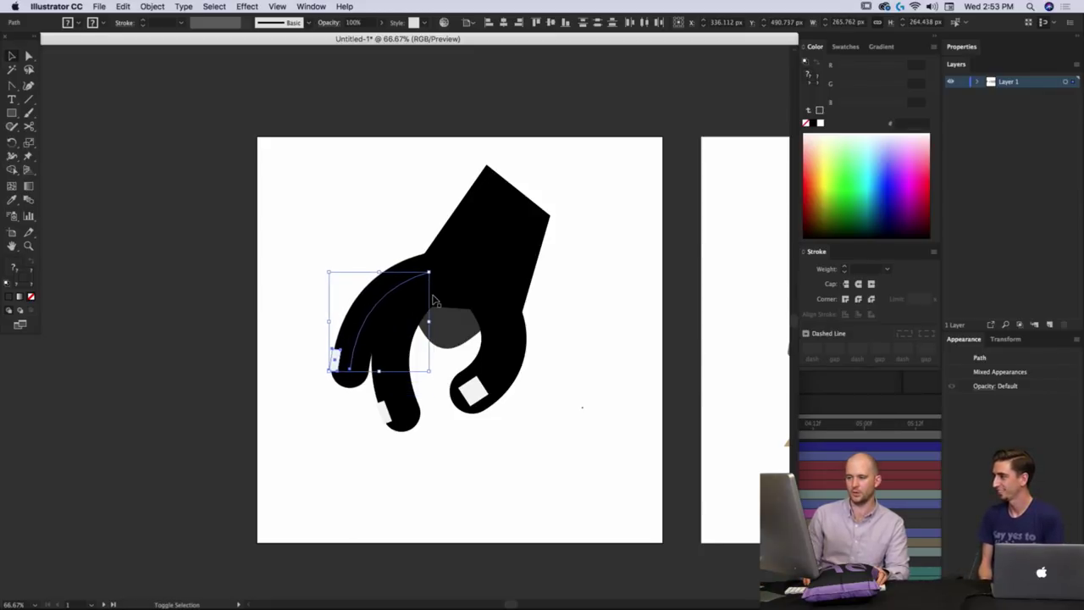
{"action": "key", "text": "shift+Right"}
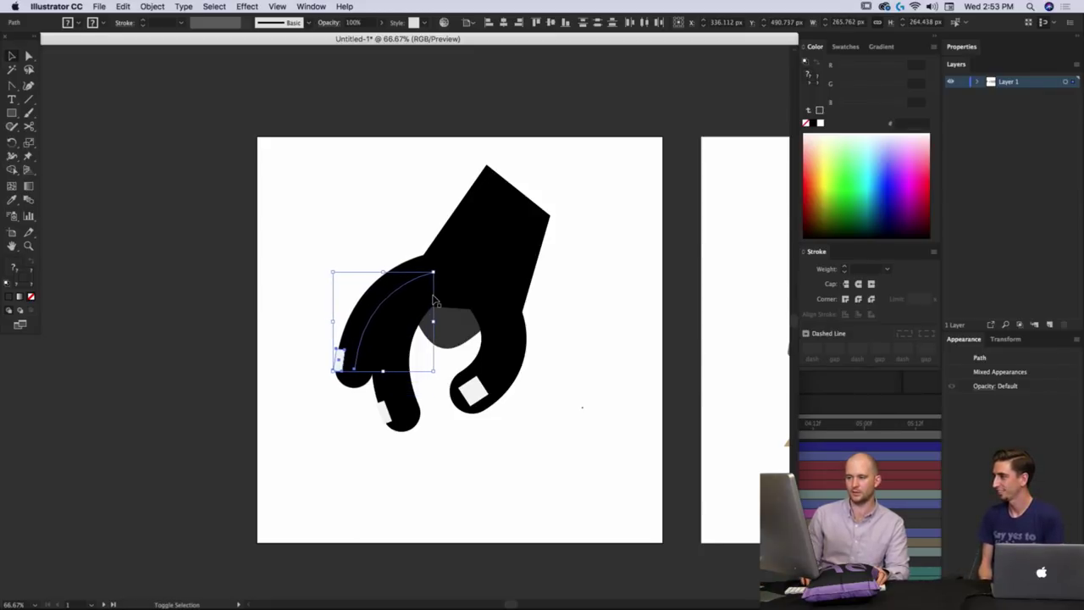
Try a #1a1a1a stroke on the new outer finger, then undo the colour change.
{"action": "left_click", "coordinate": [286, 215]}
{"action": "left_click", "coordinate": [379, 316]}
{"action": "right_click", "coordinate": [259, 265]}
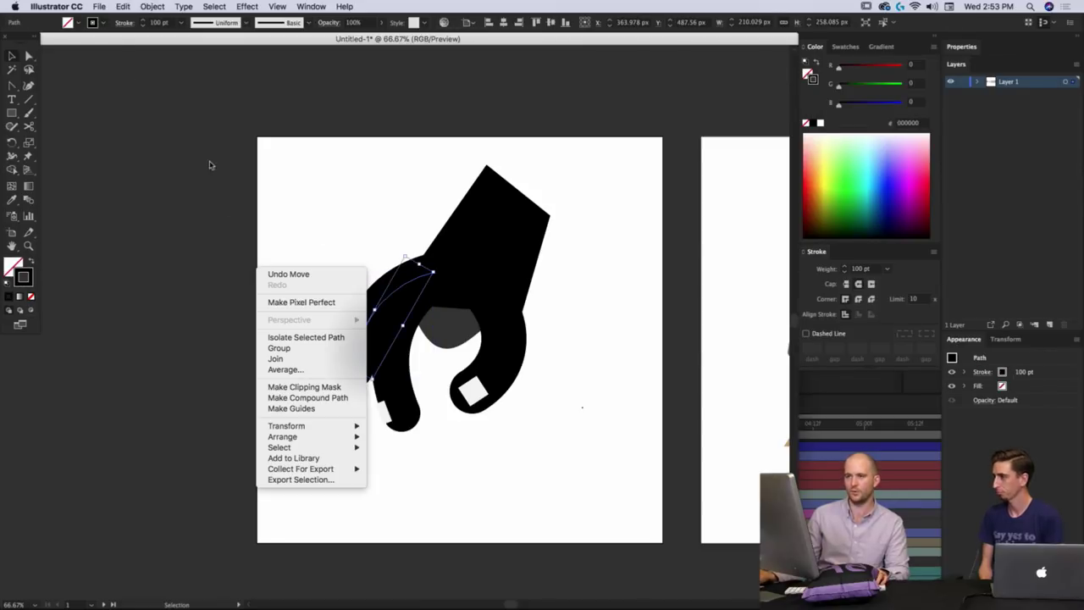
{"action": "left_click", "coordinate": [103, 26]}
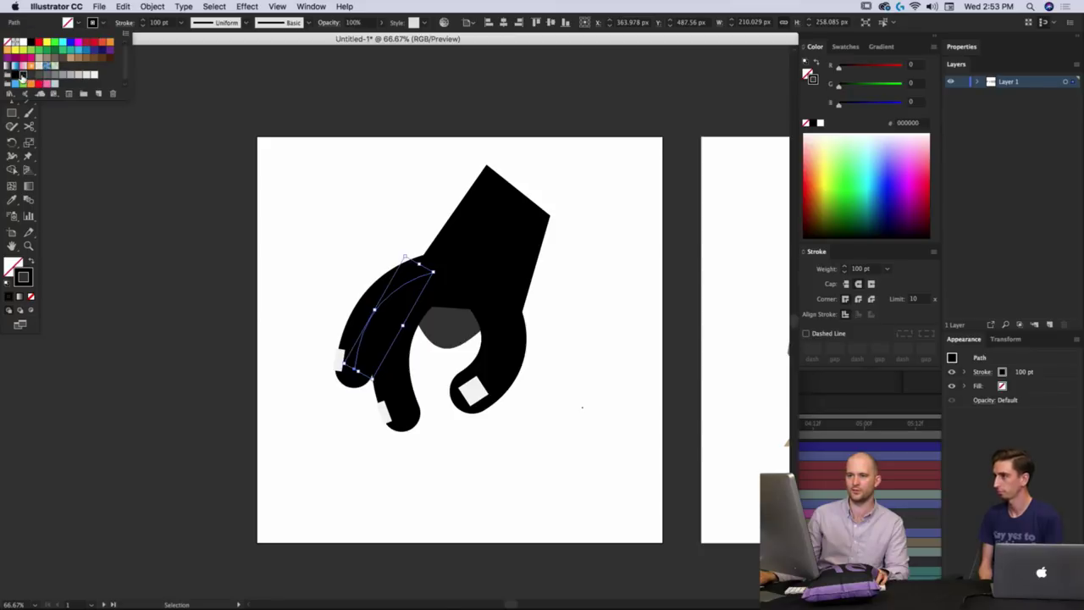
{"action": "left_click", "coordinate": [22, 74]}
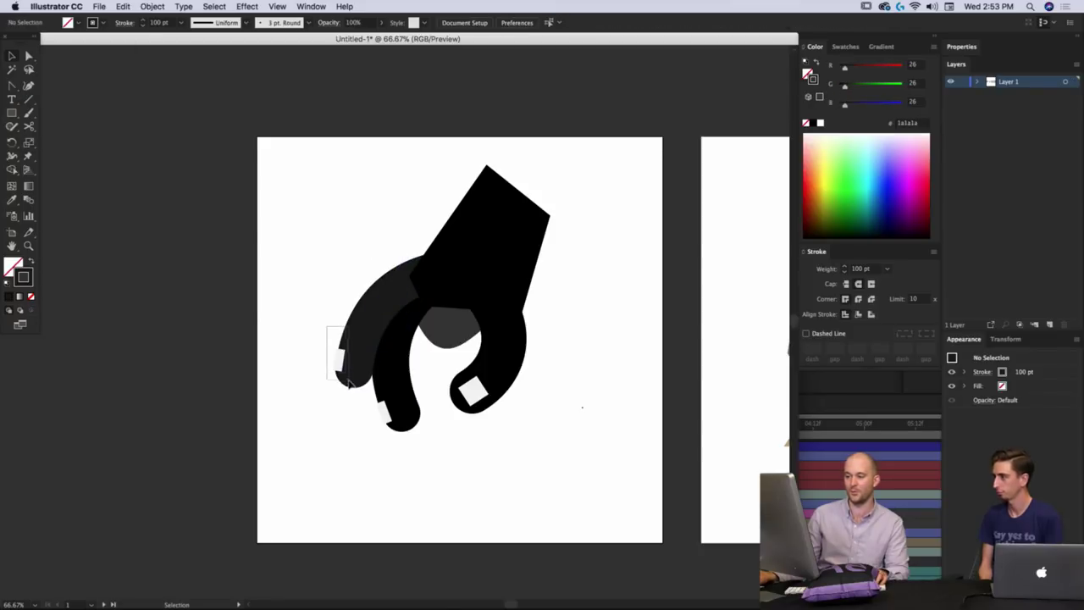
{"action": "left_click_drag", "start_coordinate": [347, 384], "coordinate": [354, 380]}
{"action": "key", "text": "super+z"}
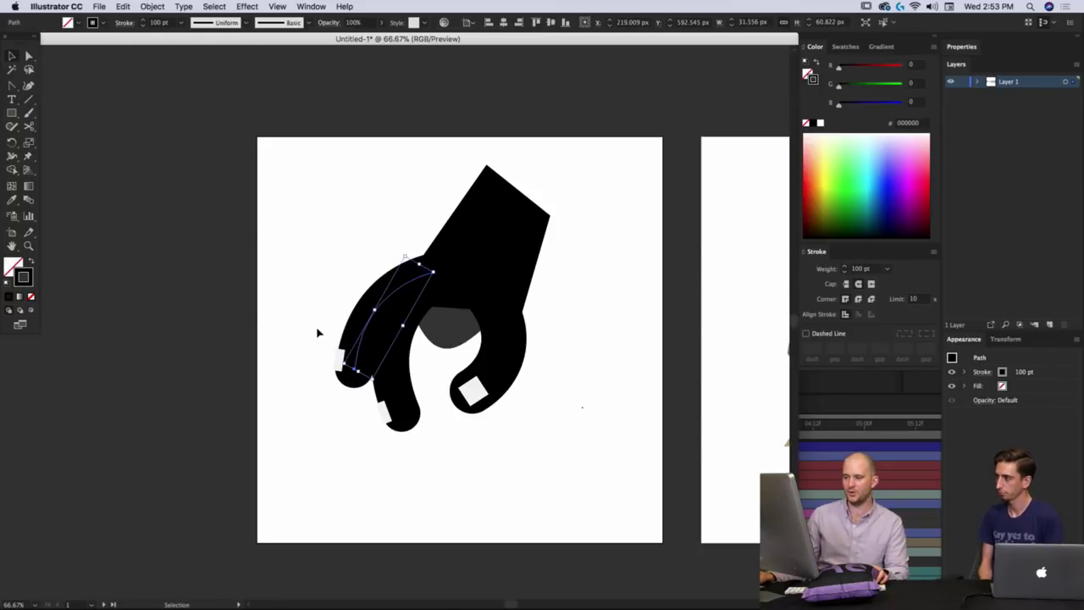
{"action": "left_click", "coordinate": [322, 327]}
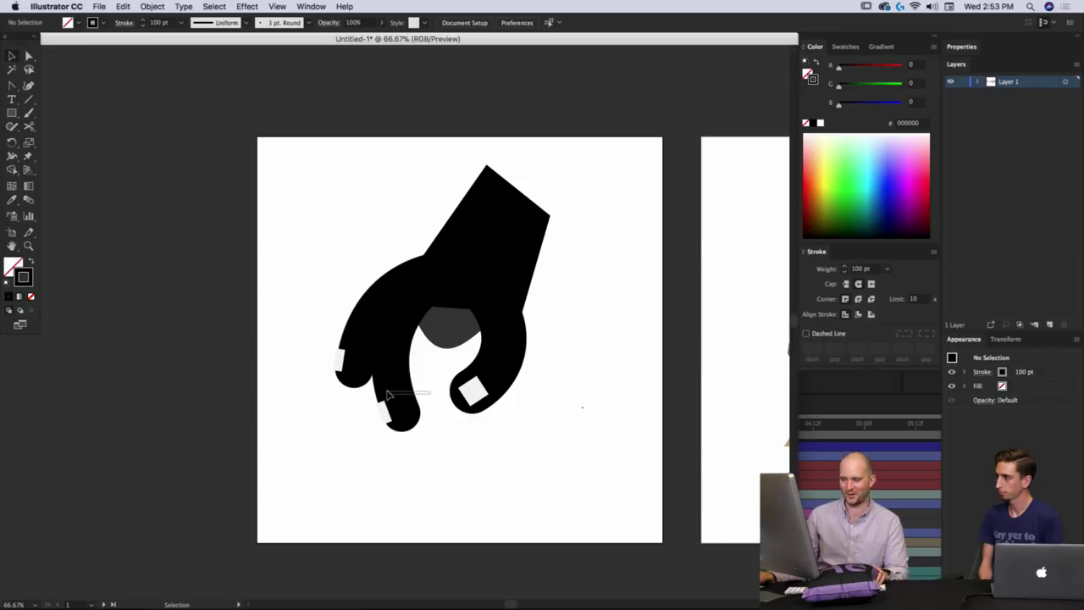
Set the stroke of the original left finger and the right finger to dark grey #333333.
{"action": "left_click_drag", "start_coordinate": [387, 395], "coordinate": [386, 396]}
{"action": "left_click_drag", "start_coordinate": [489, 354], "coordinate": [488, 353]}
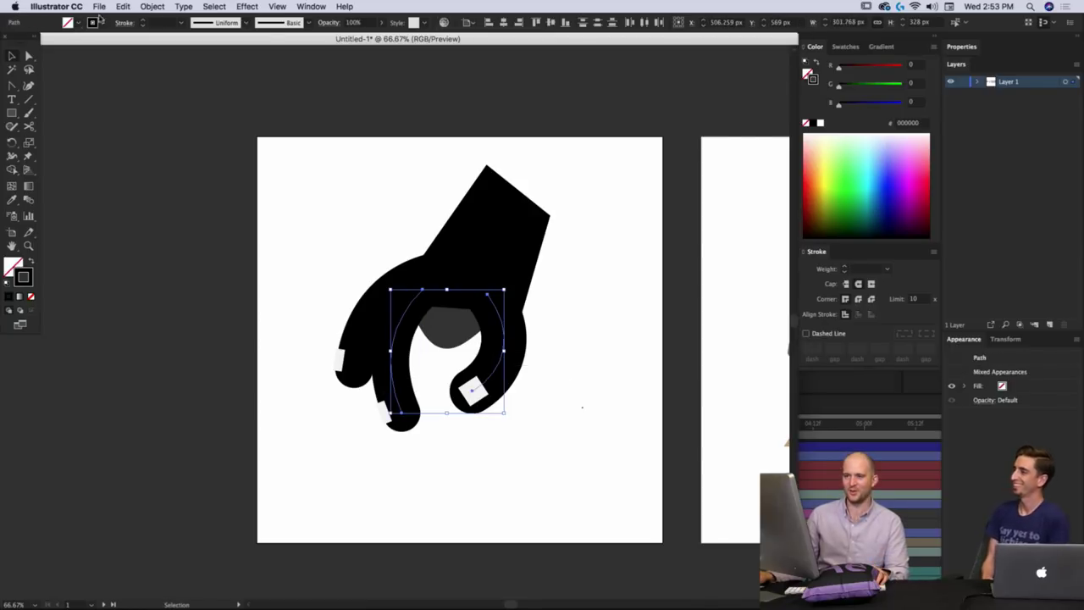
{"action": "left_click", "coordinate": [102, 22]}
{"action": "left_click", "coordinate": [37, 76]}
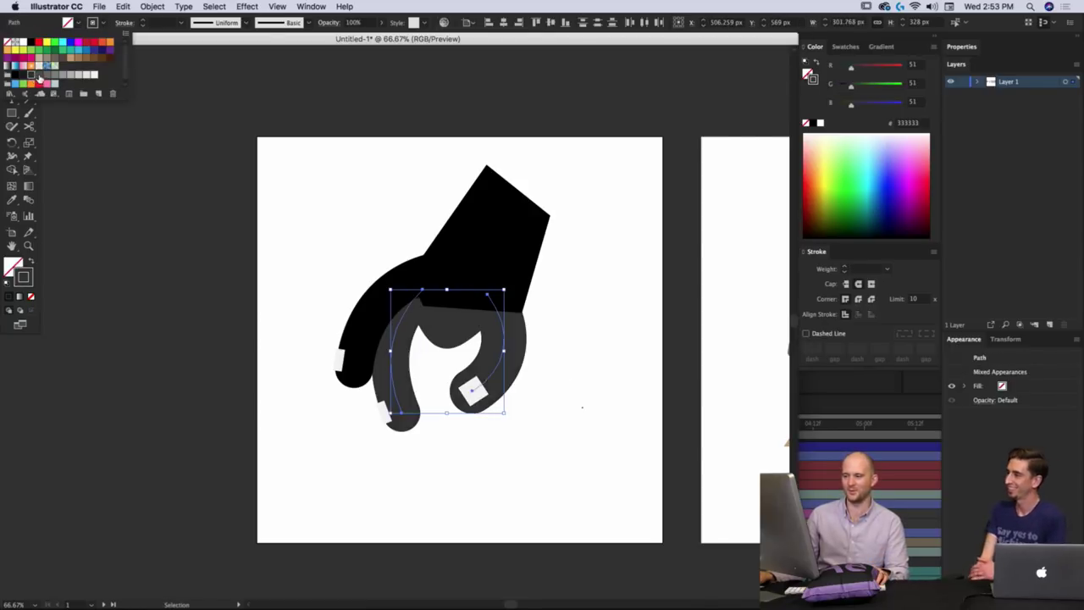
{"action": "left_click", "coordinate": [322, 237]}
Set the stroke of the folded finger's curved path between the two fingers to black.
{"action": "left_click", "coordinate": [442, 358]}
{"action": "left_click", "coordinate": [449, 325]}
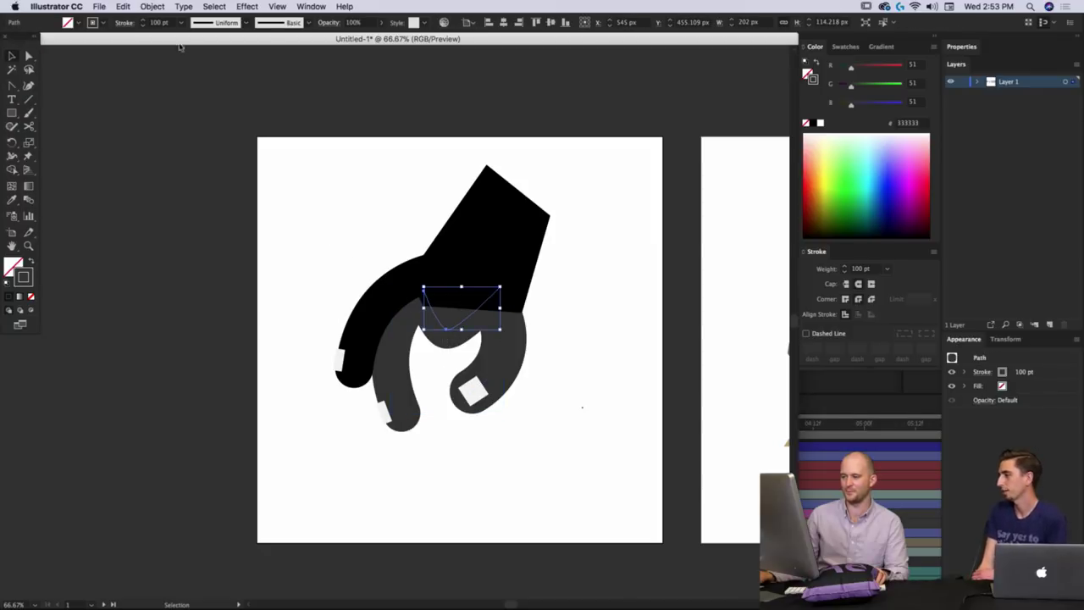
{"action": "left_click", "coordinate": [103, 24]}
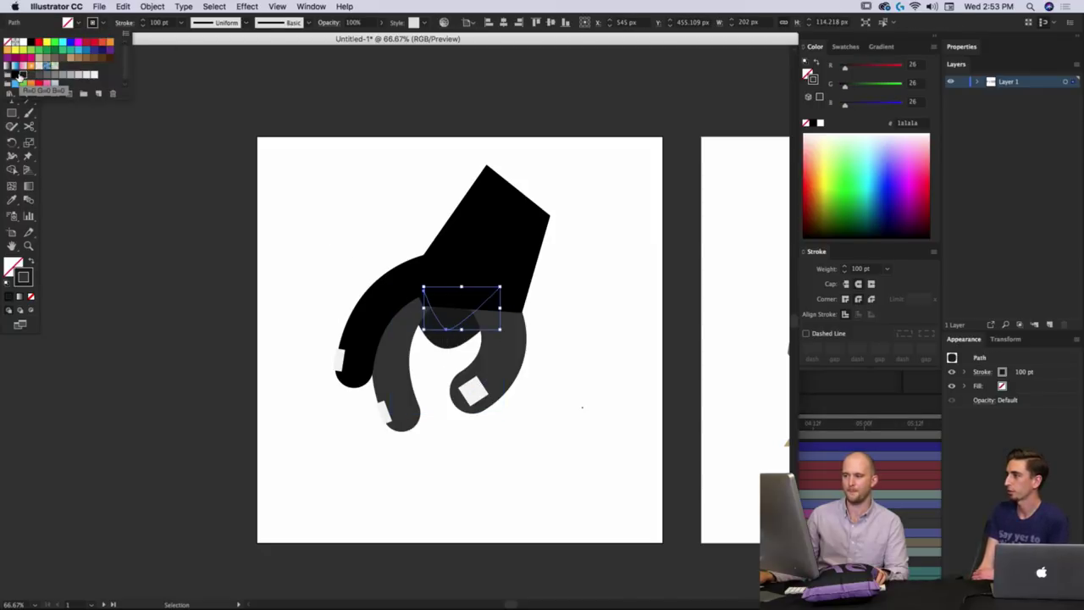
{"action": "left_click", "coordinate": [13, 75]}
Set the outer left finger's stroke to #1a1a1a after comparing it with #333333.
{"action": "left_click", "coordinate": [523, 210]}
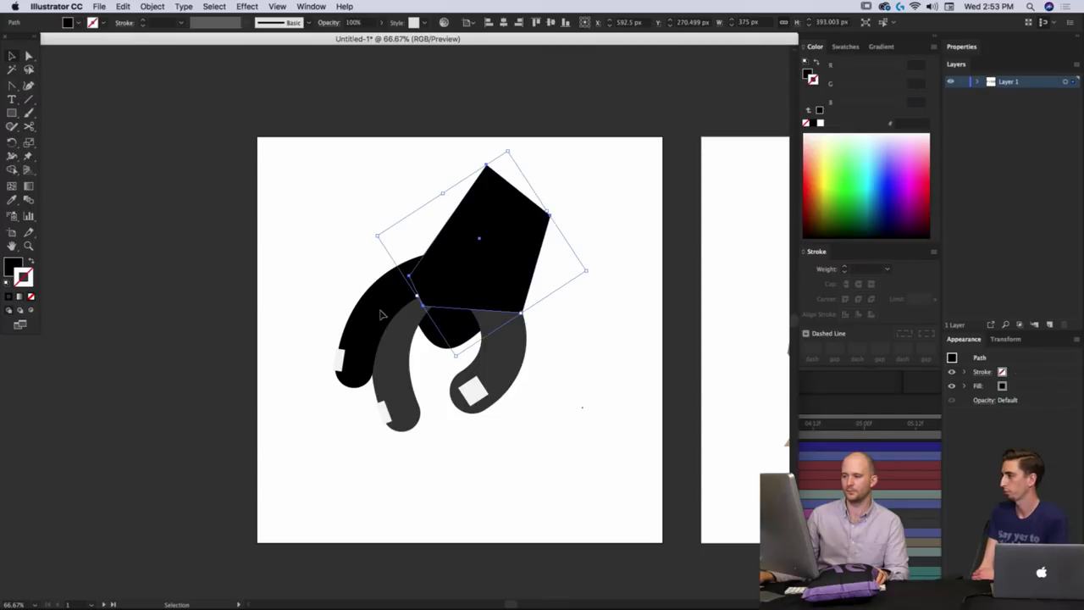
{"action": "left_click_drag", "start_coordinate": [360, 357], "coordinate": [374, 331]}
{"action": "left_click", "coordinate": [270, 258]}
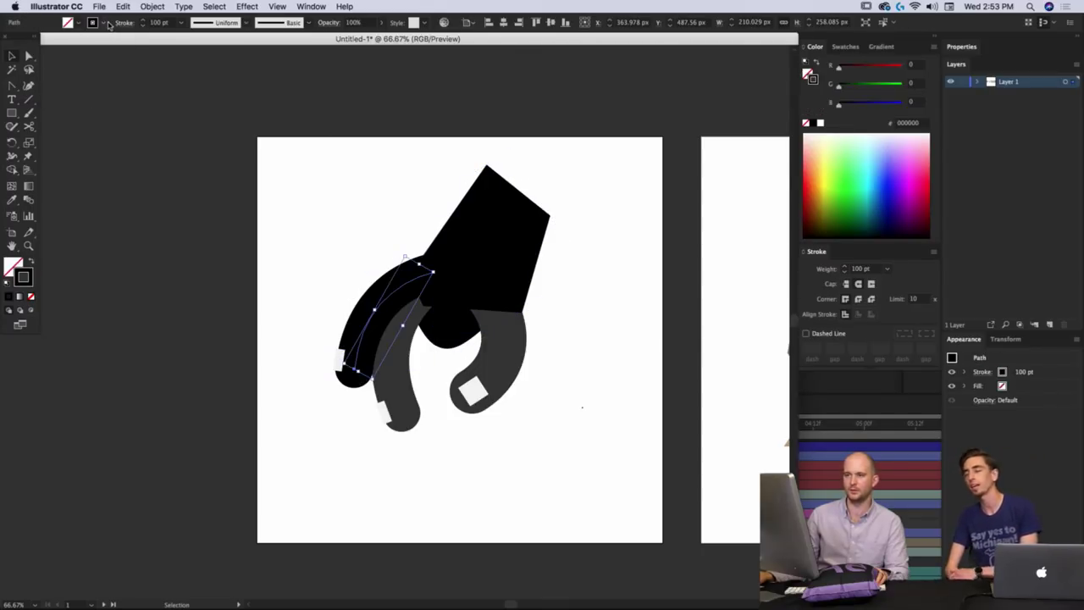
{"action": "left_click", "coordinate": [108, 24]}
{"action": "left_click", "coordinate": [25, 75]}
{"action": "left_click", "coordinate": [33, 75]}
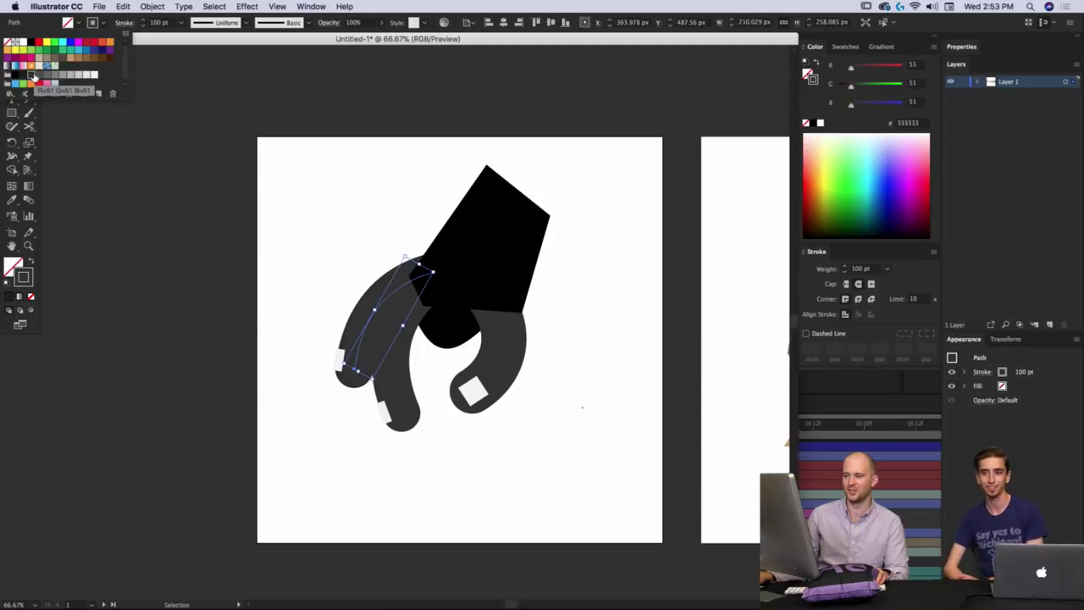
{"action": "left_click", "coordinate": [23, 76]}
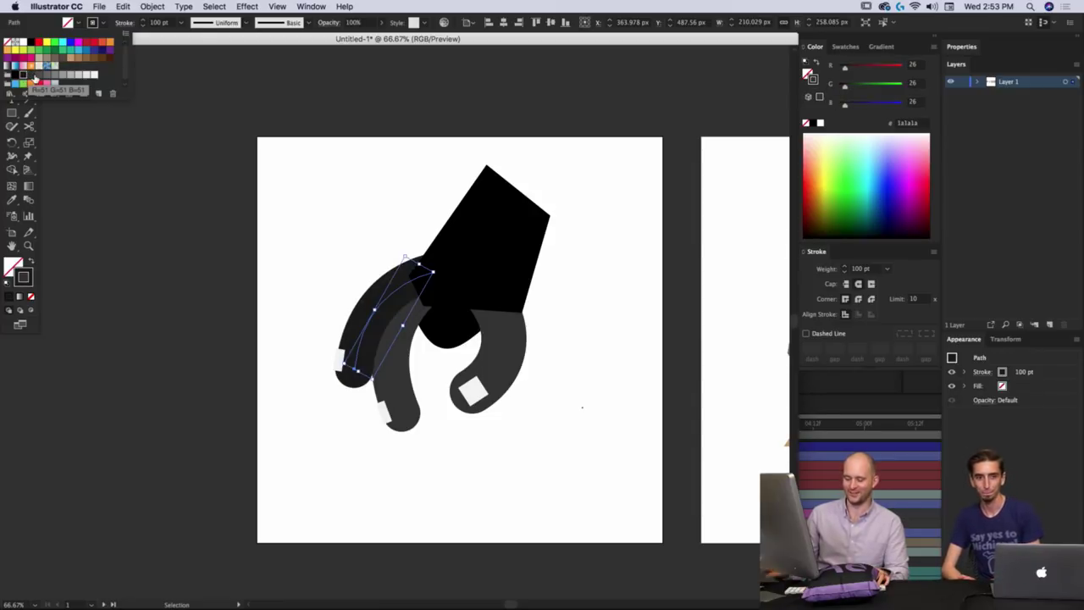
{"action": "key", "text": "Escape"}
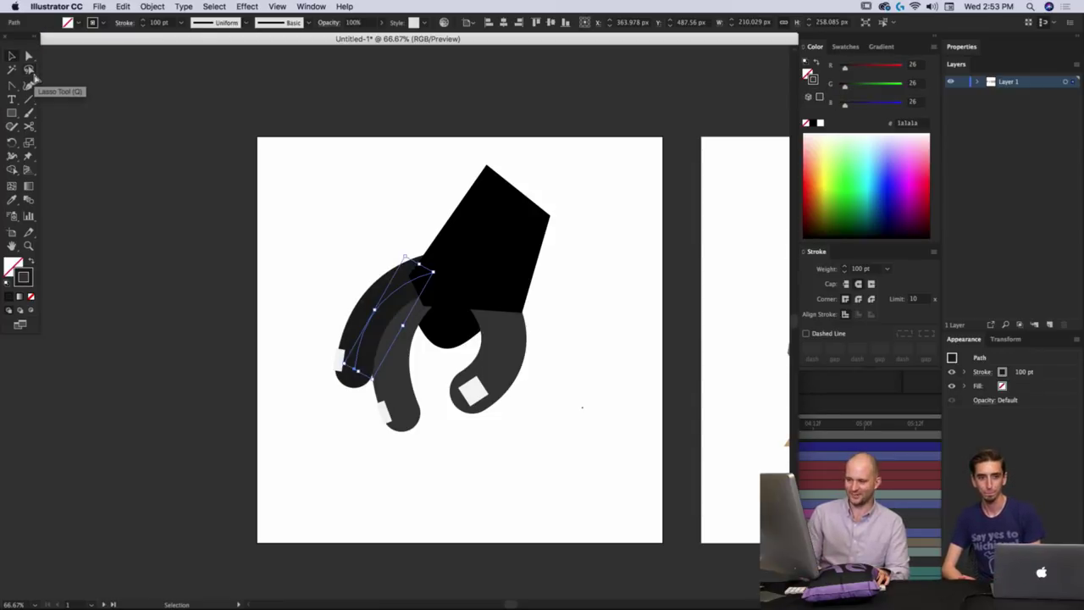
{"action": "left_click", "coordinate": [255, 245]}
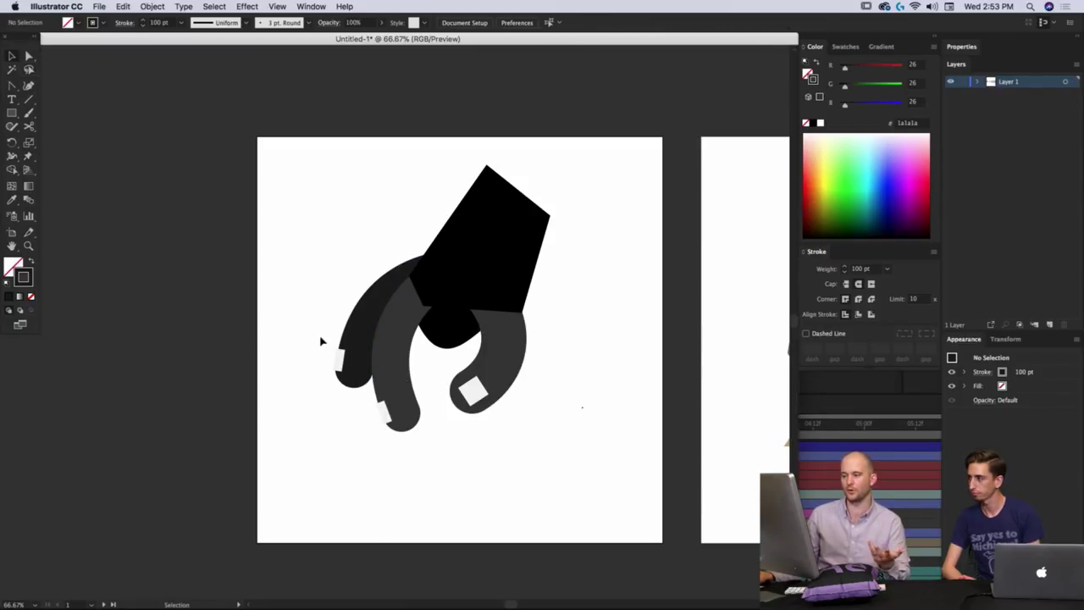
Sample the right finger's #333333 onto the palm with the Eyedropper and swap stroke and fill so the palm is filled without a stroke.
{"action": "left_click_drag", "start_coordinate": [358, 377], "coordinate": [359, 379]}
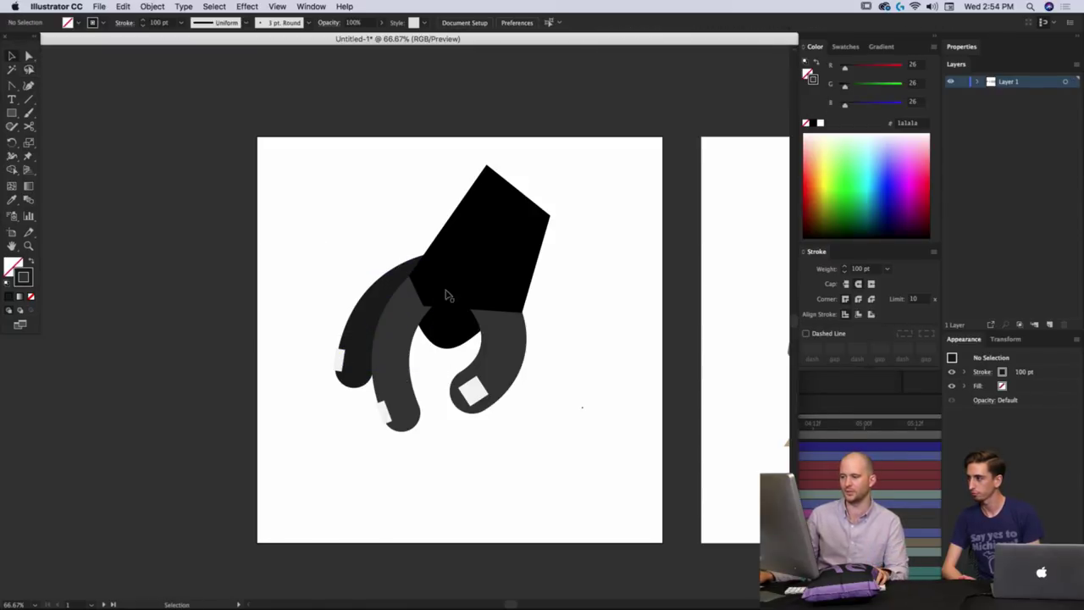
{"action": "left_click", "coordinate": [489, 262]}
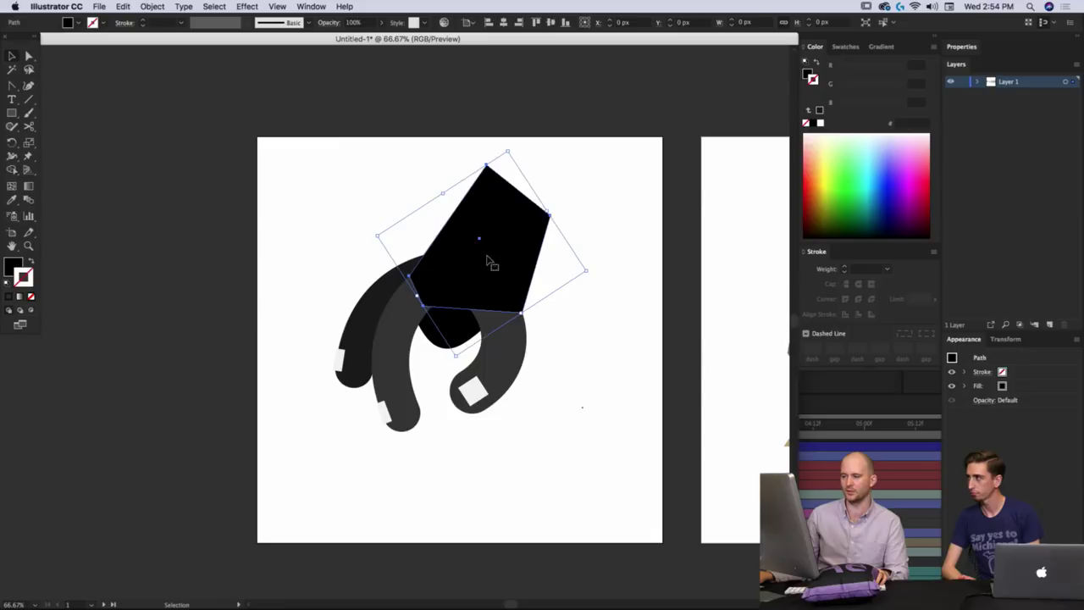
{"action": "left_click", "coordinate": [498, 350]}
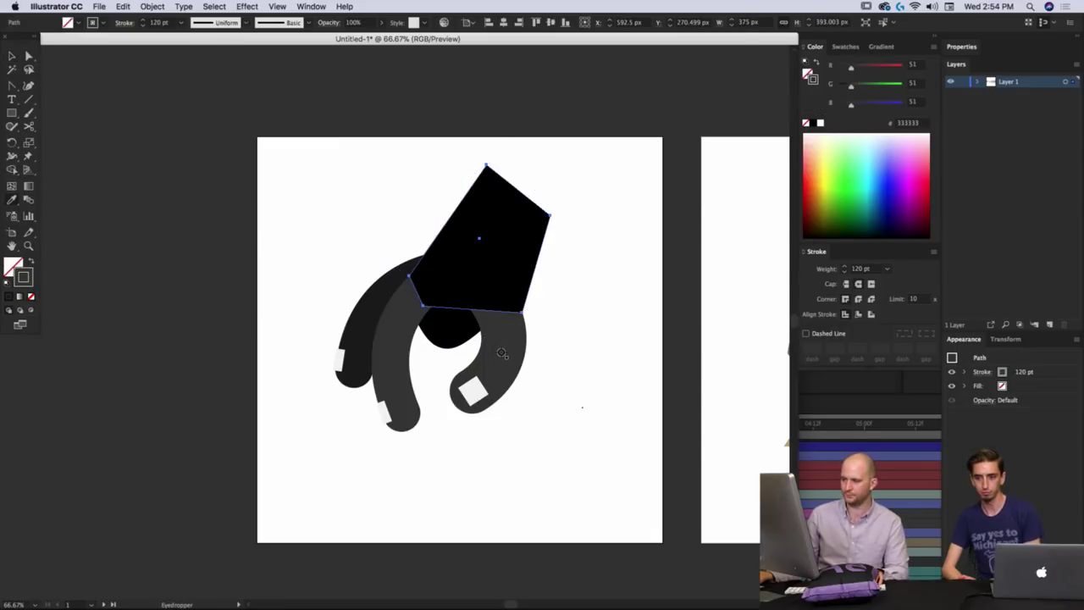
{"action": "left_click", "coordinate": [31, 264]}
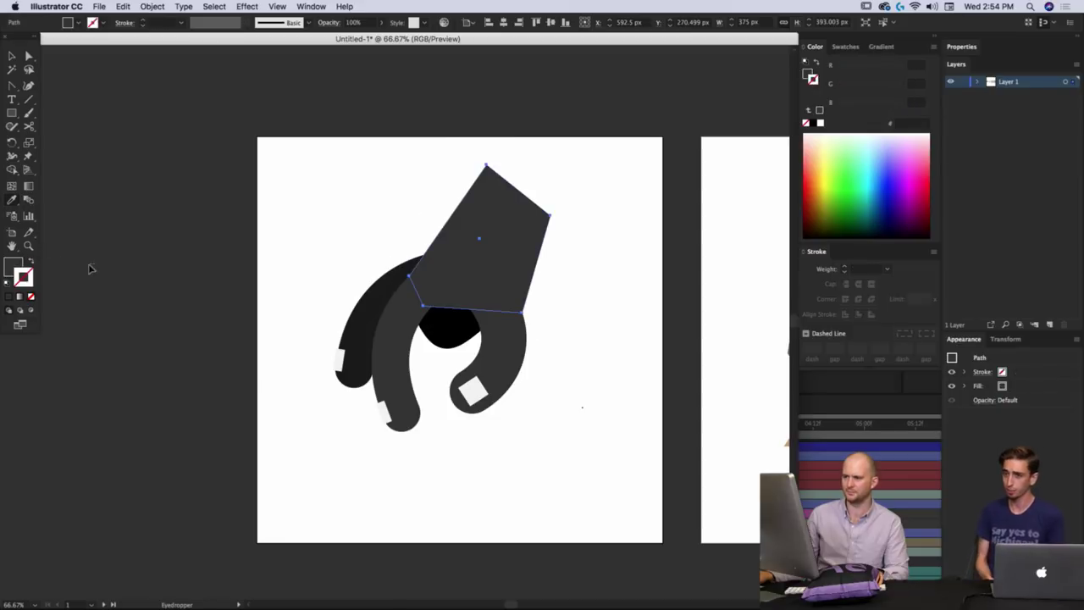
{"action": "left_click", "coordinate": [226, 256]}
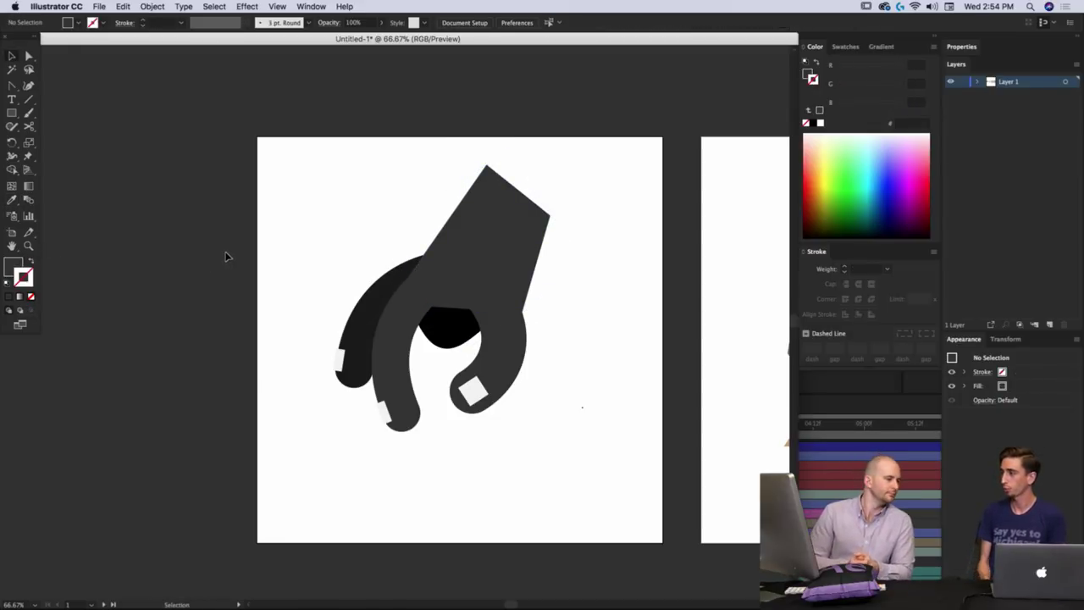
Switch to Adobe After Effects CC 2018.
{"action": "key", "text": "super+Tab"}
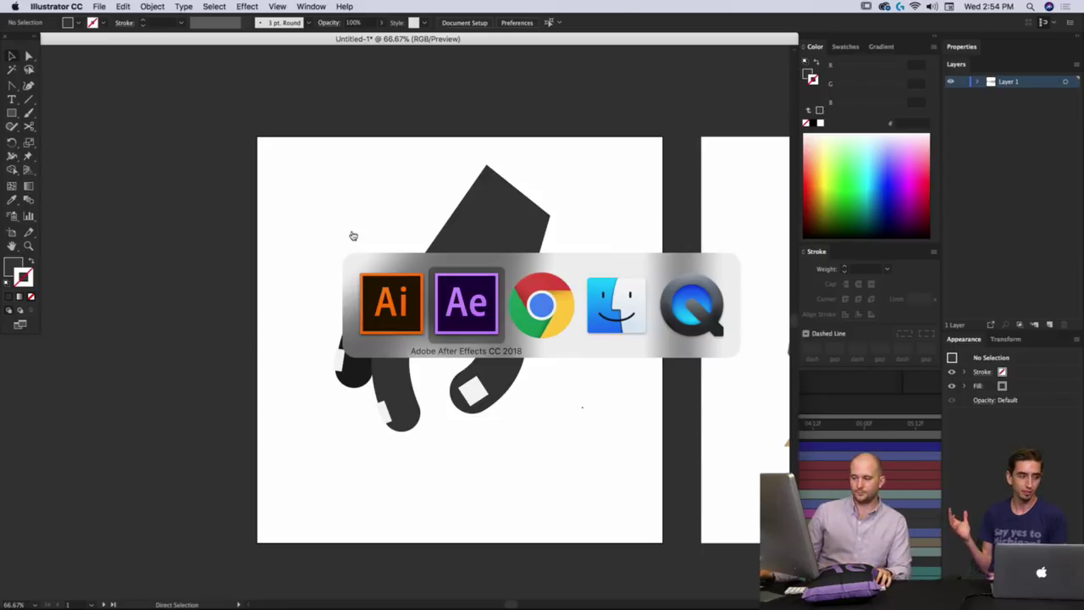
{"action": "key", "text": "super+Tab"}
{"action": "key", "text": "super+shift+Tab"}
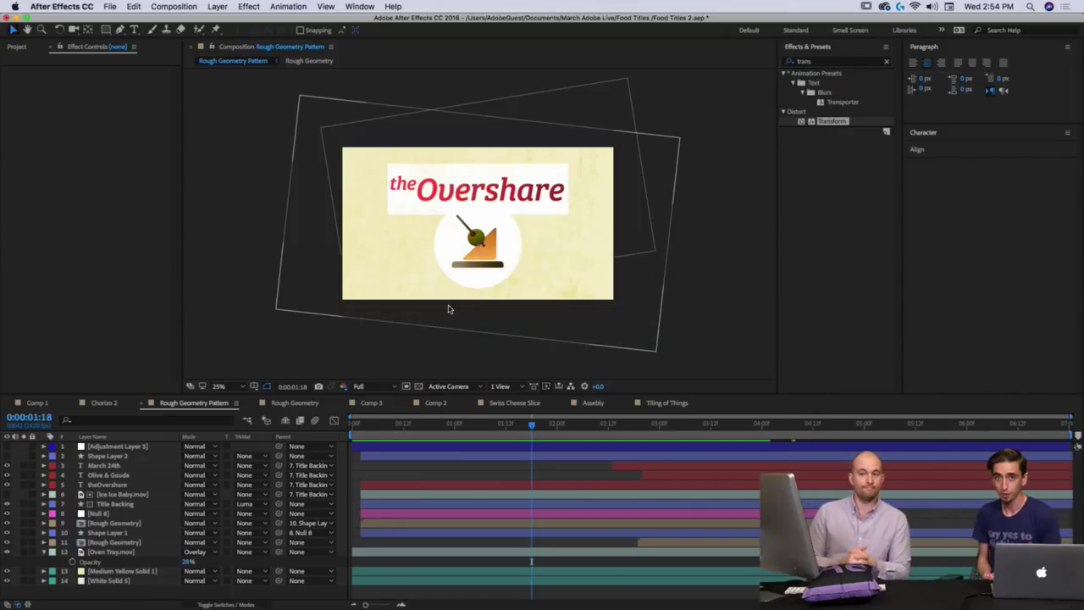